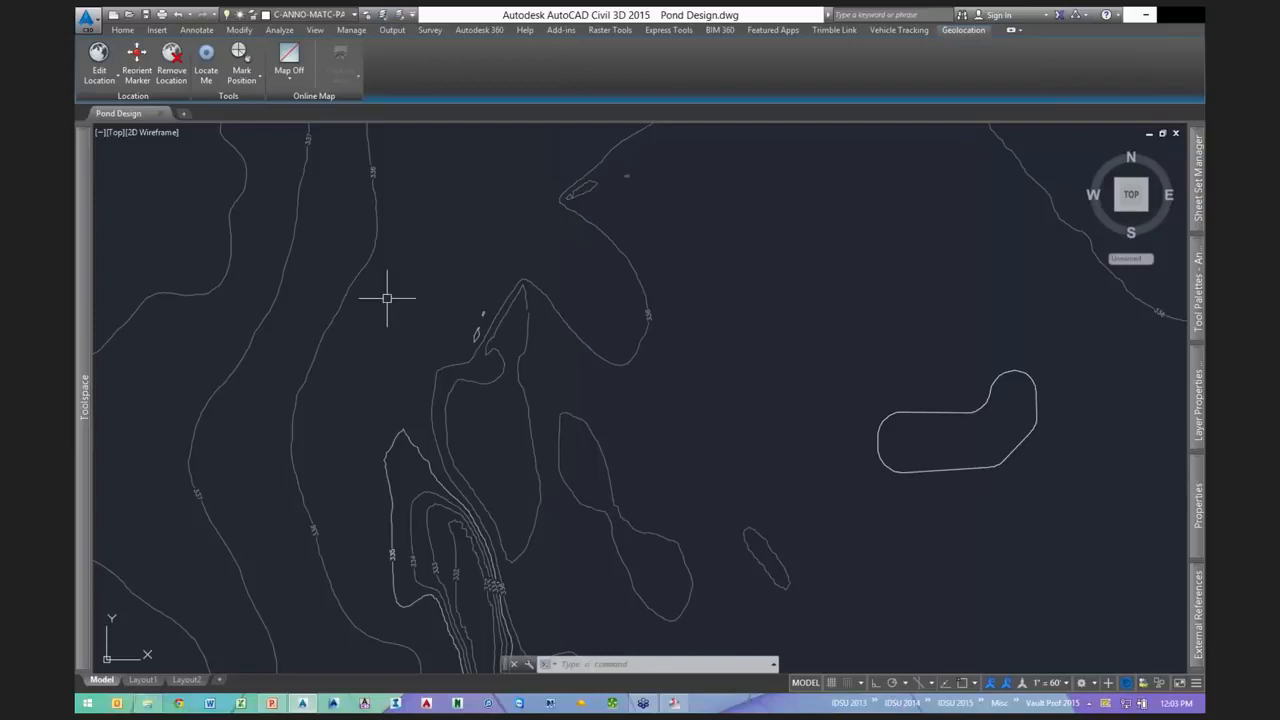
- Draw a closed polyline of three-point arcs outlining the pond over the existing contours
mouse_move(387, 297)
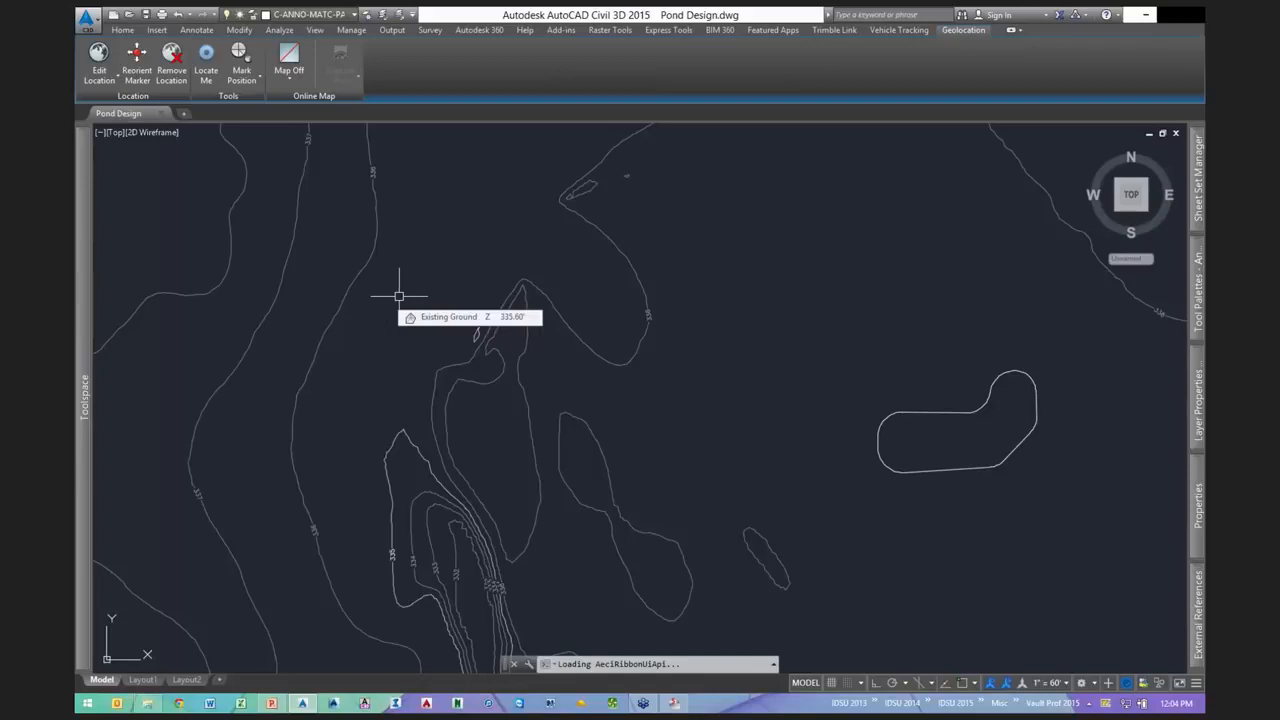
middle_click_drag(366, 297, 457, 314)
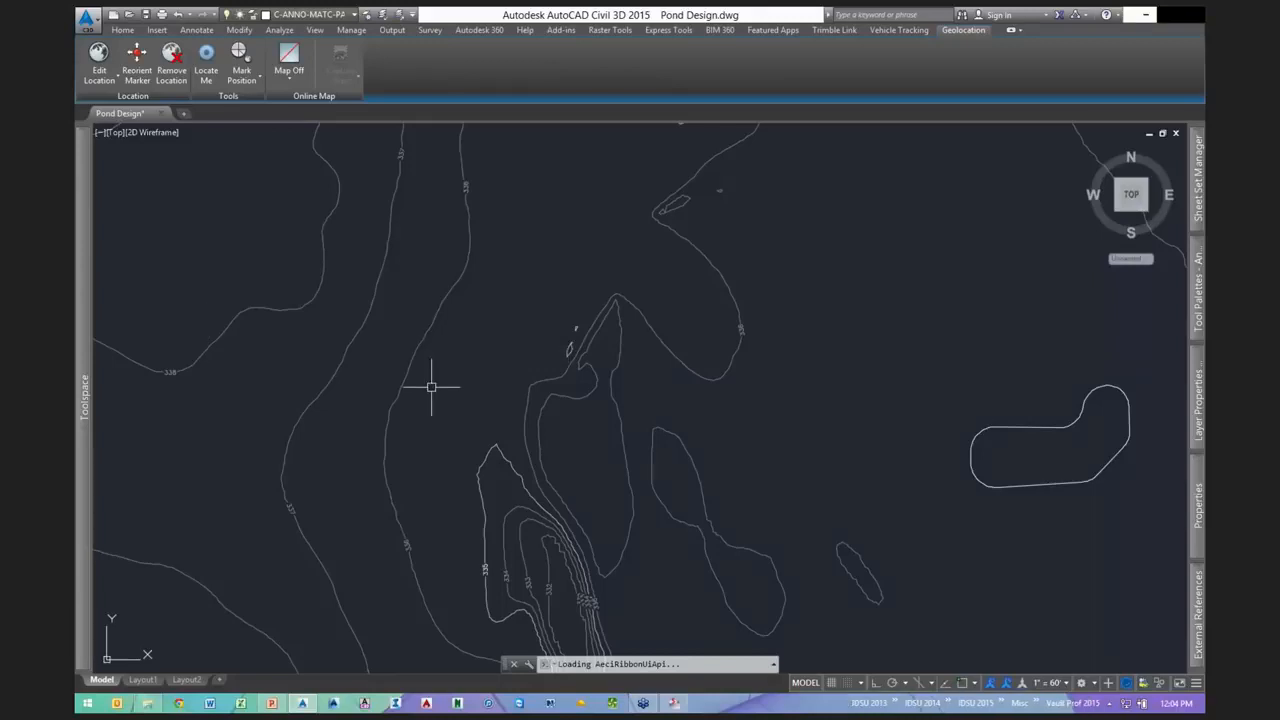
scroll(431, 387, "up", 2)
type("P")
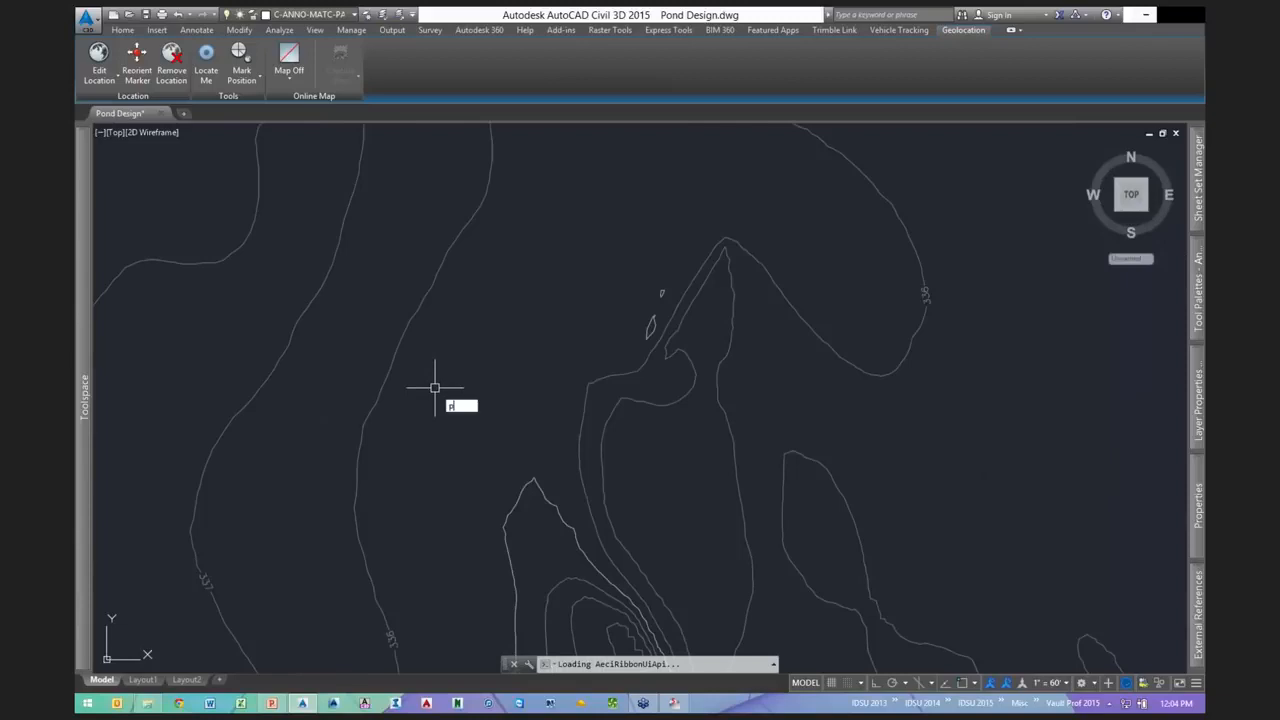
type("L")
key("Return")
left_click(416, 437)
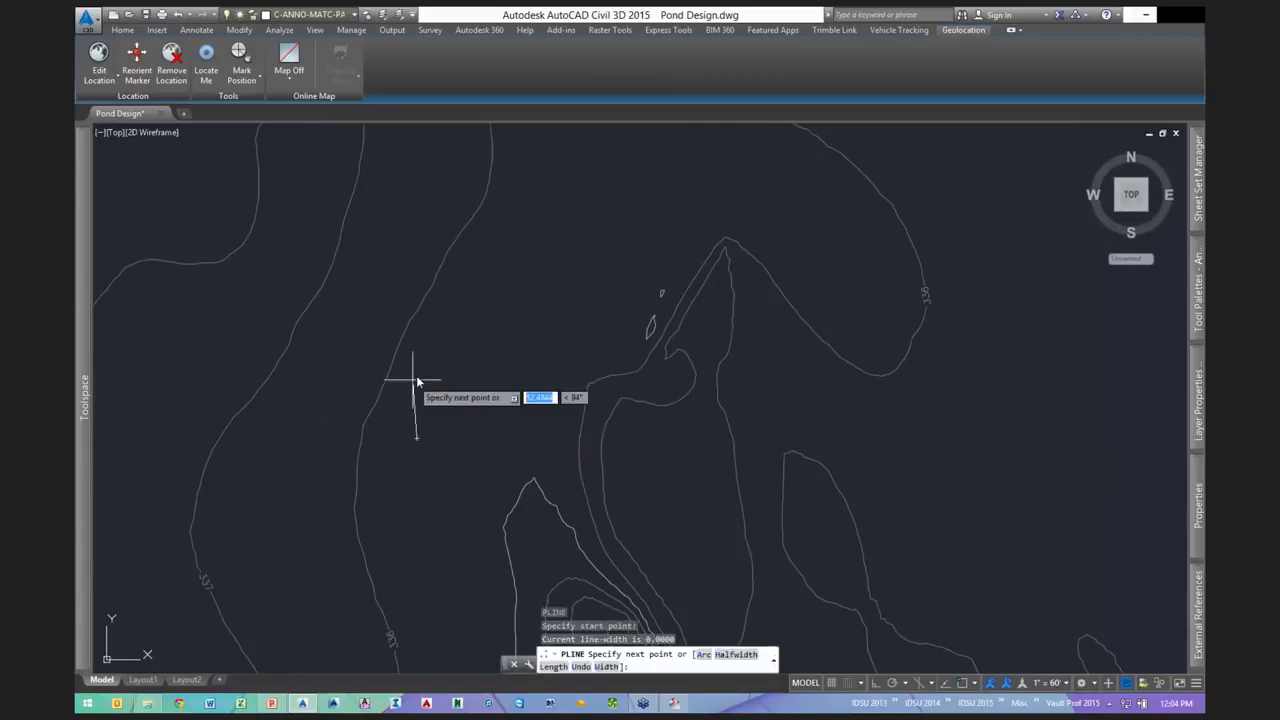
type("a")
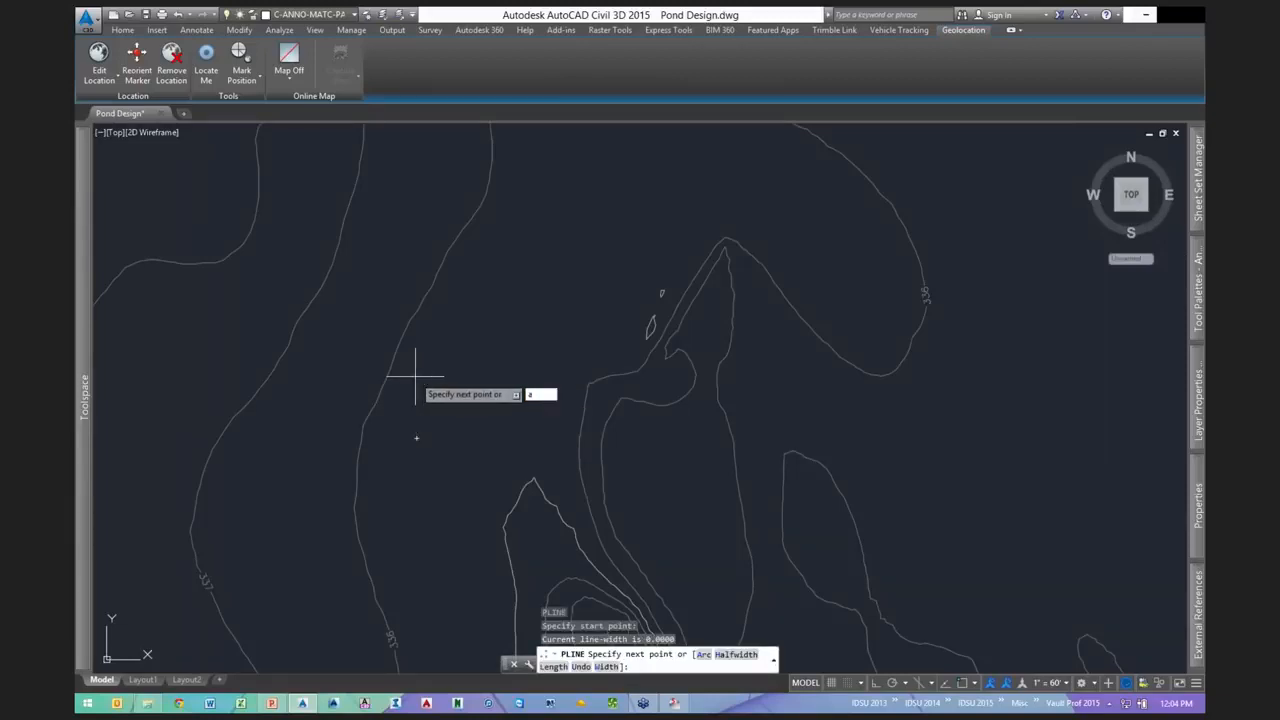
key("Return")
type("s")
key("Return")
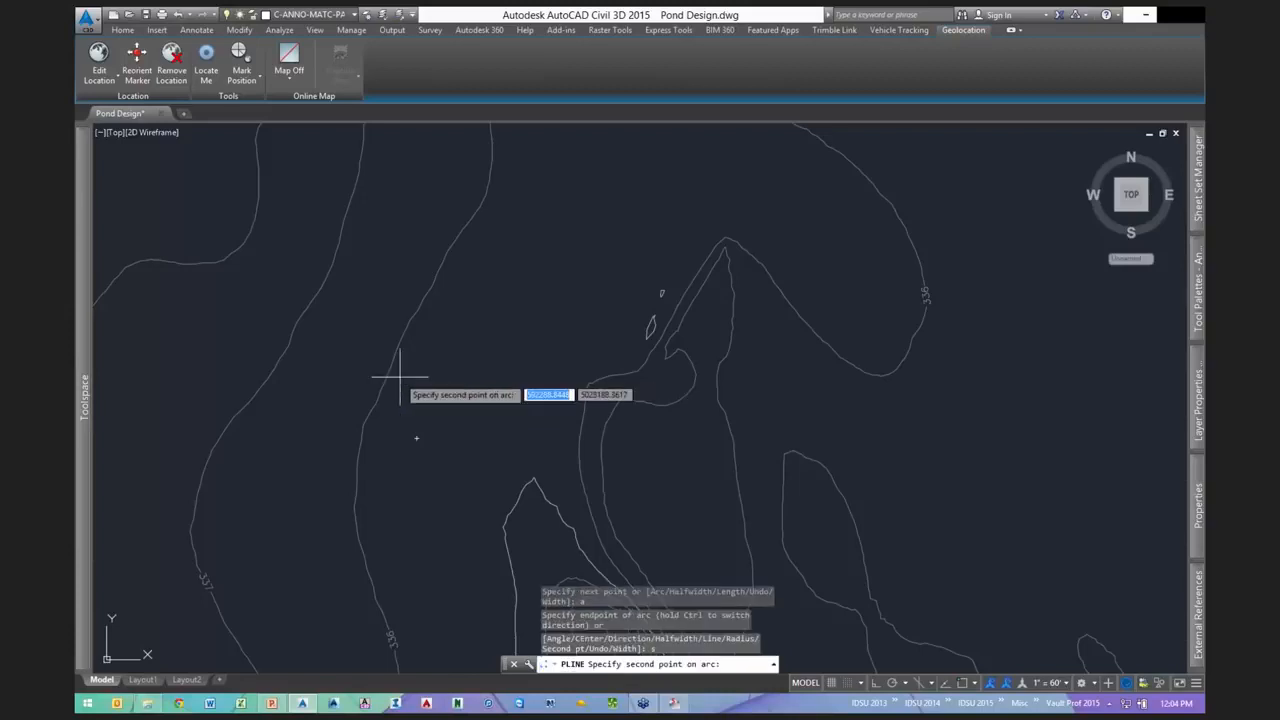
left_click(408, 380)
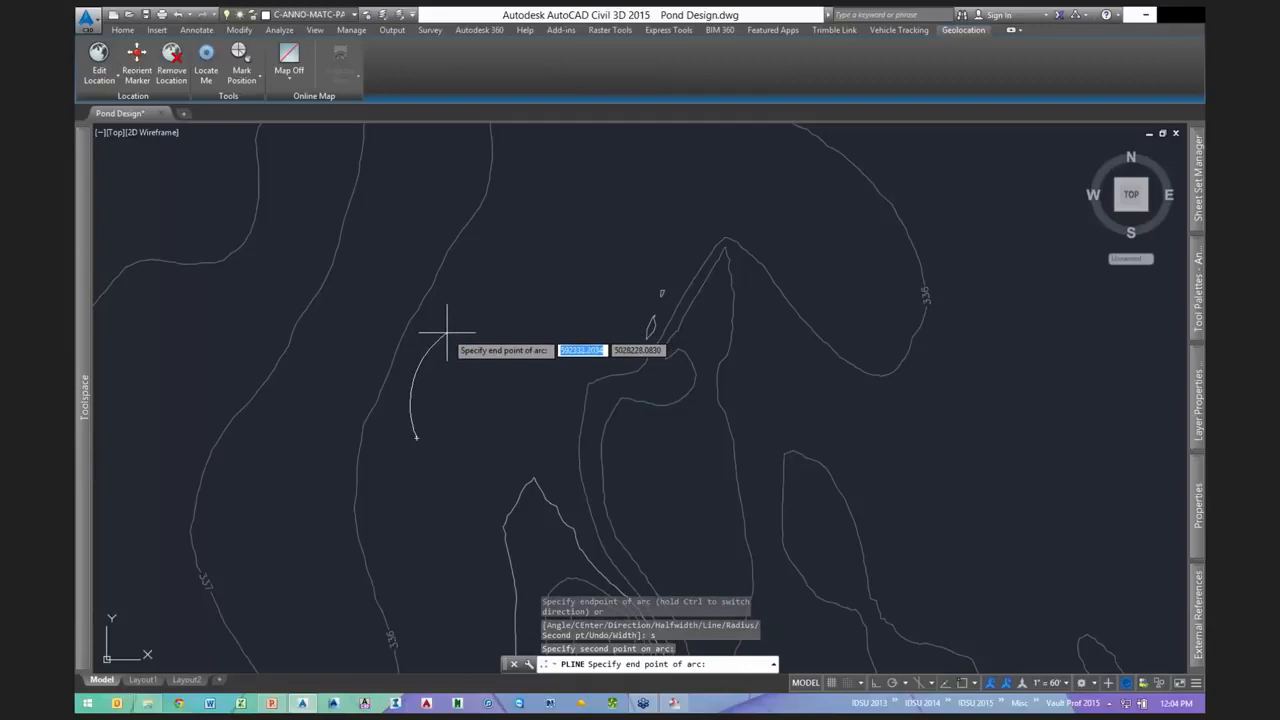
left_click(447, 332)
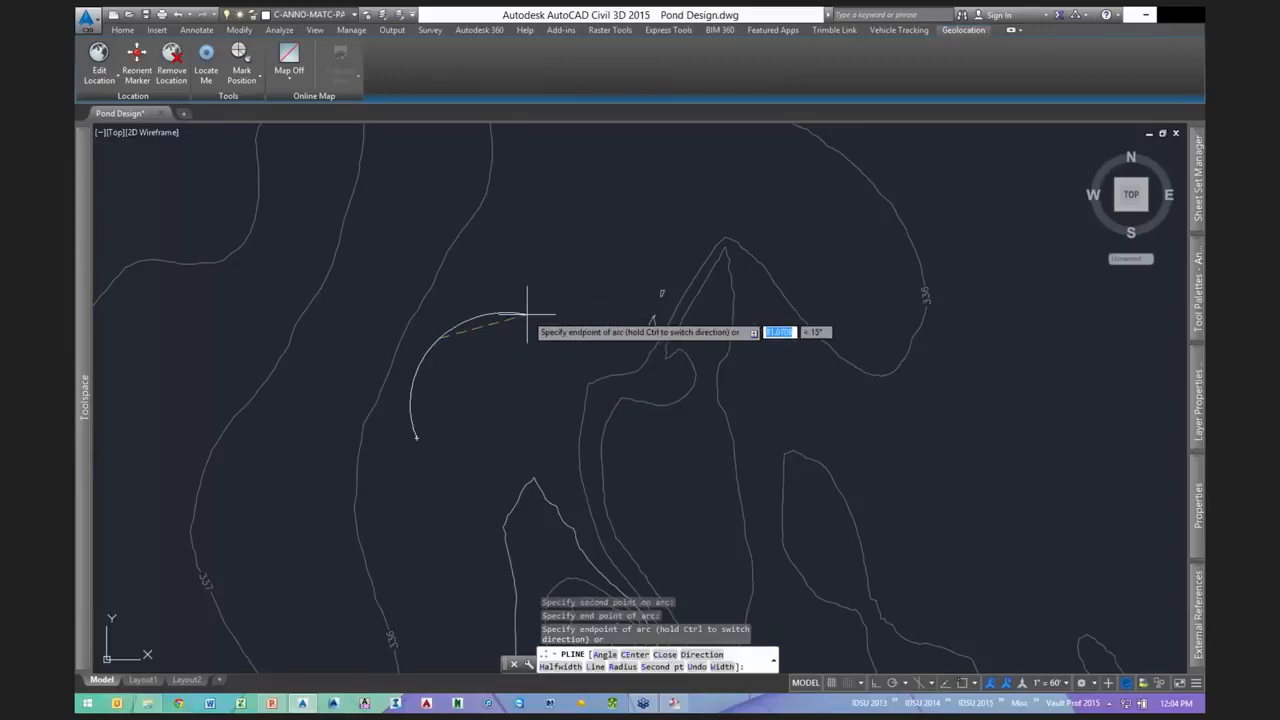
left_click(527, 313)
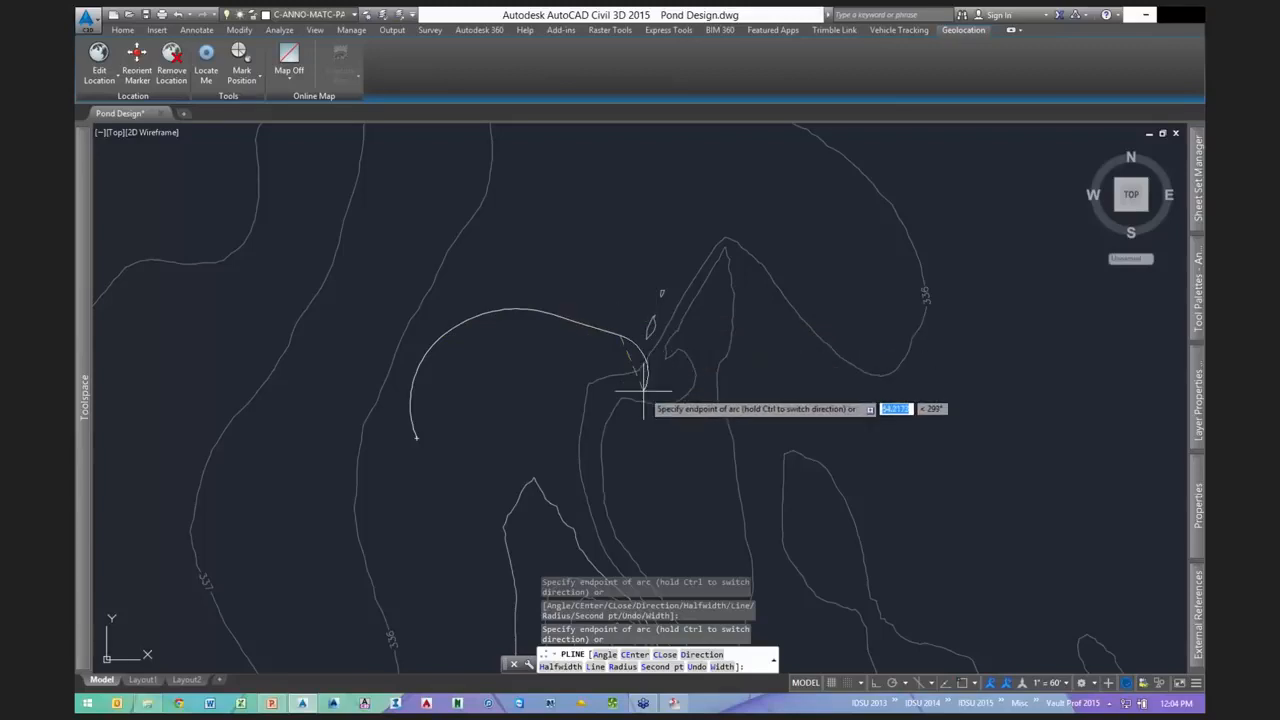
type("cl")
key("Return")
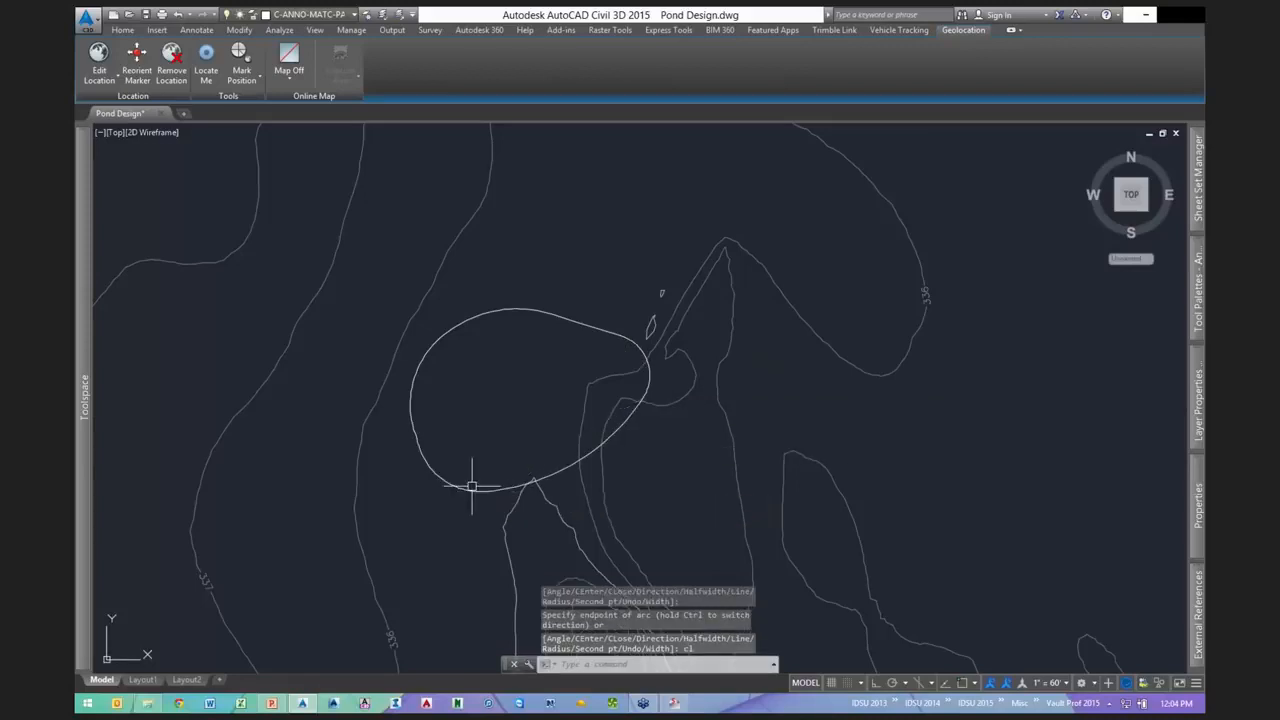
- Stretch the outline's lower vertices with grips to smooth its bottom edge
left_click(452, 483)
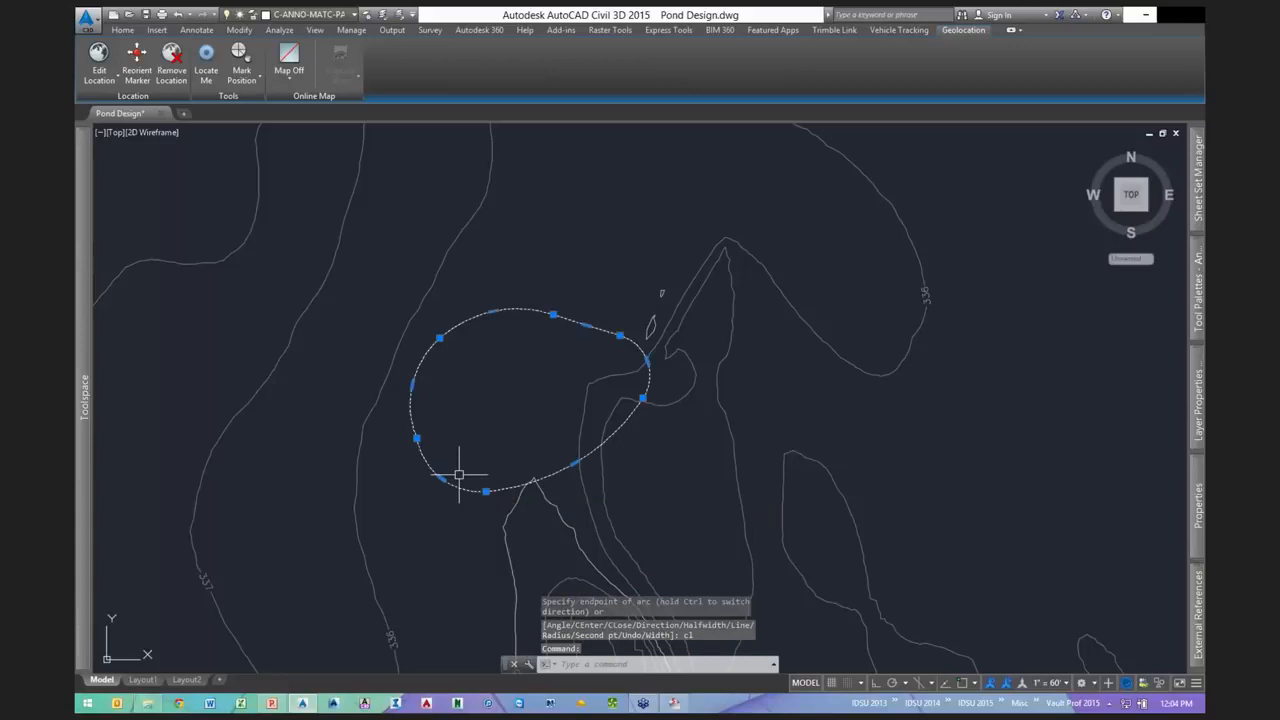
scroll(459, 476, "up", 2)
left_click(435, 485)
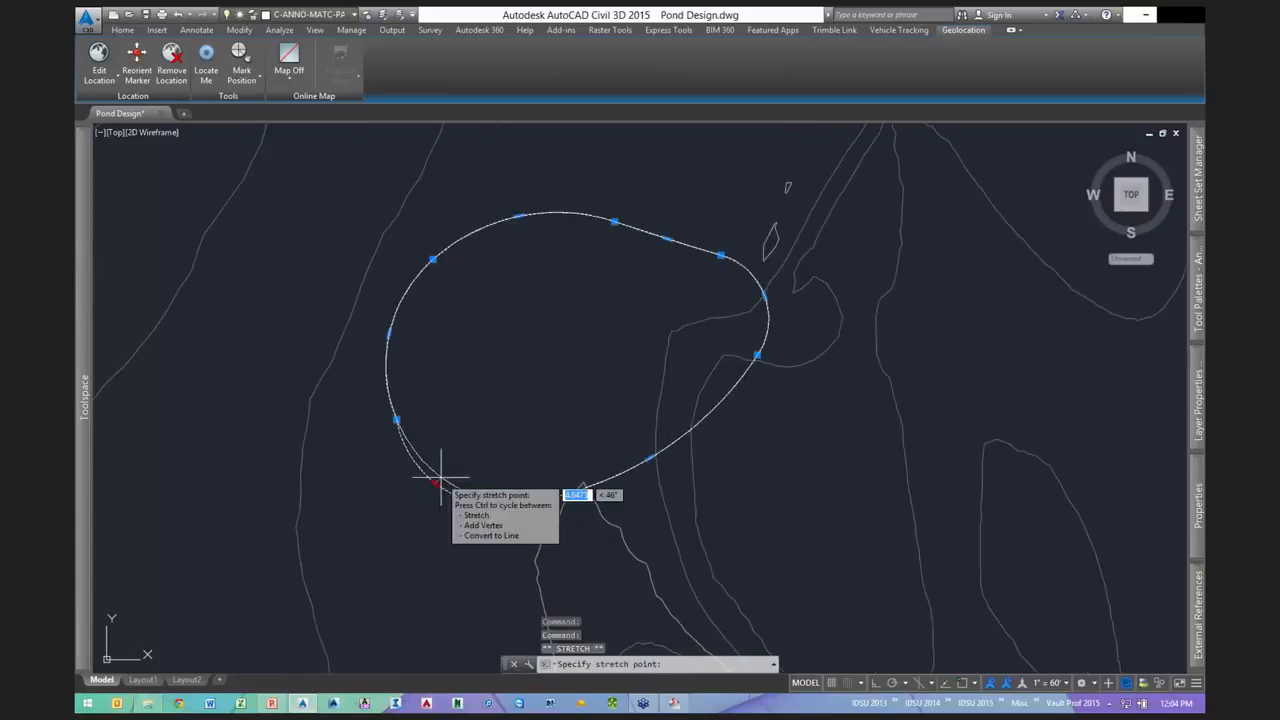
left_click(507, 503)
scroll(710, 371, "down", 2)
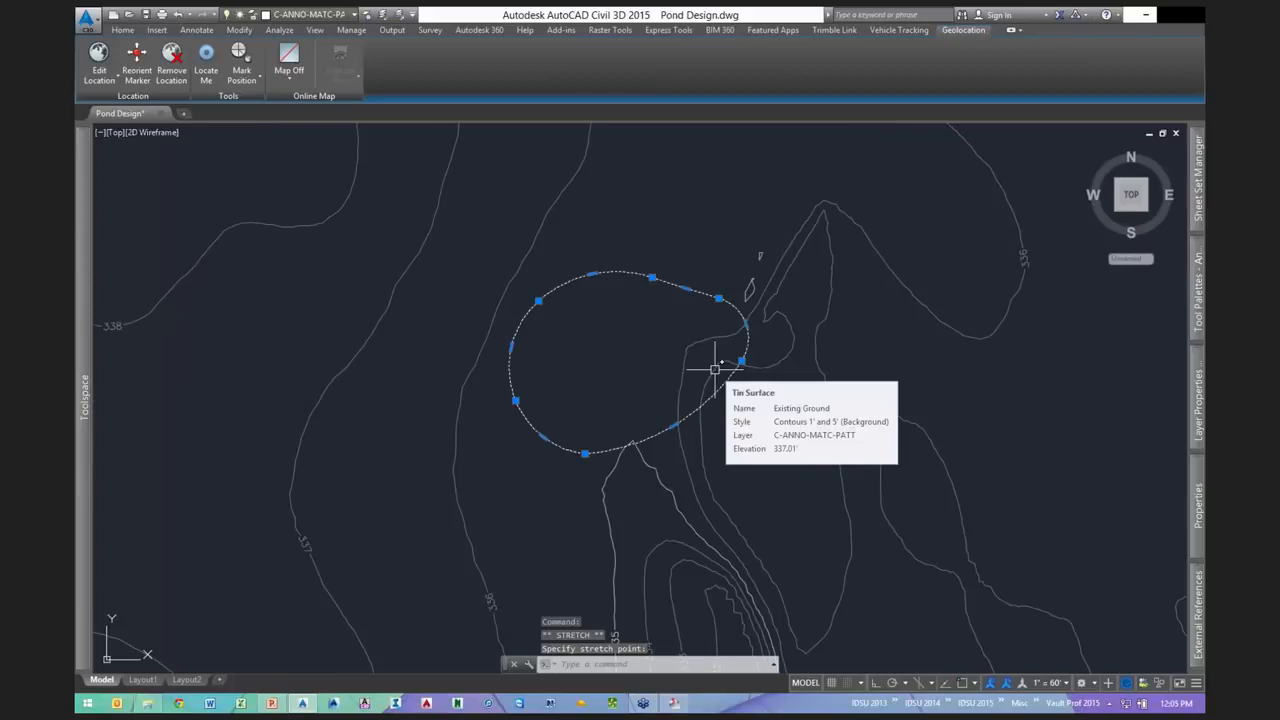
middle_click_drag(527, 196, 446, 248)
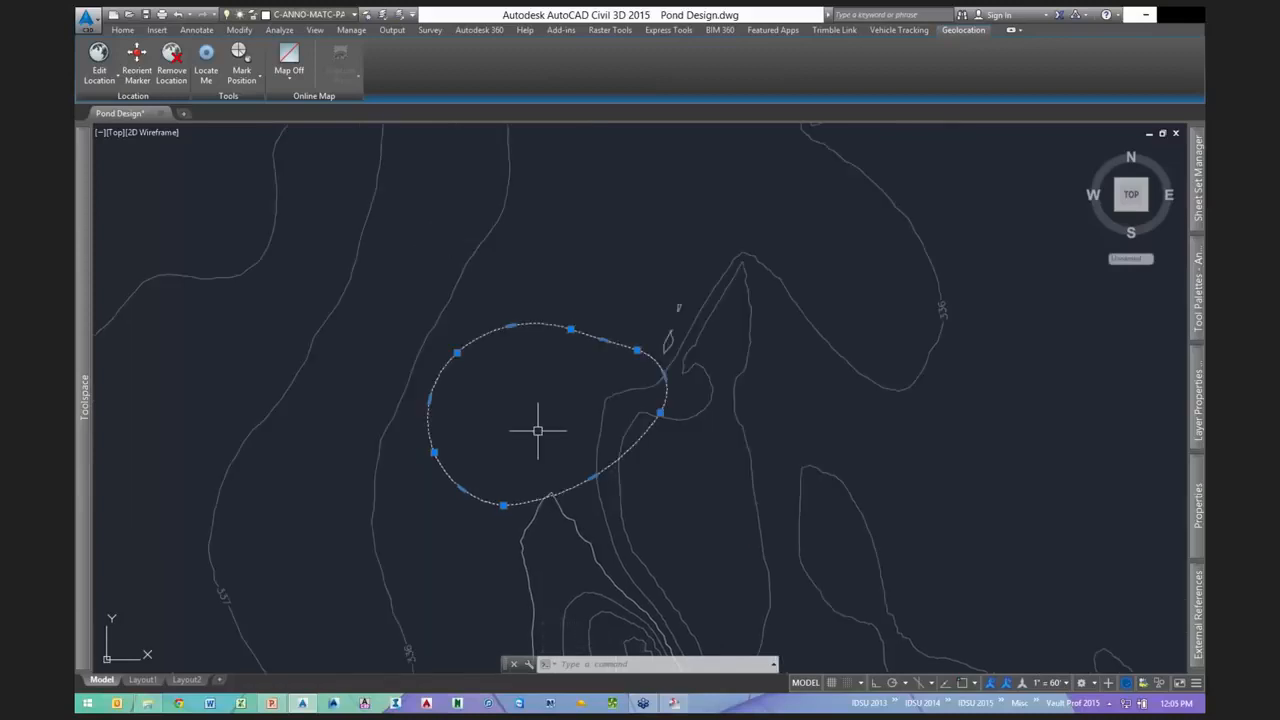
middle_click_drag(611, 437, 564, 419)
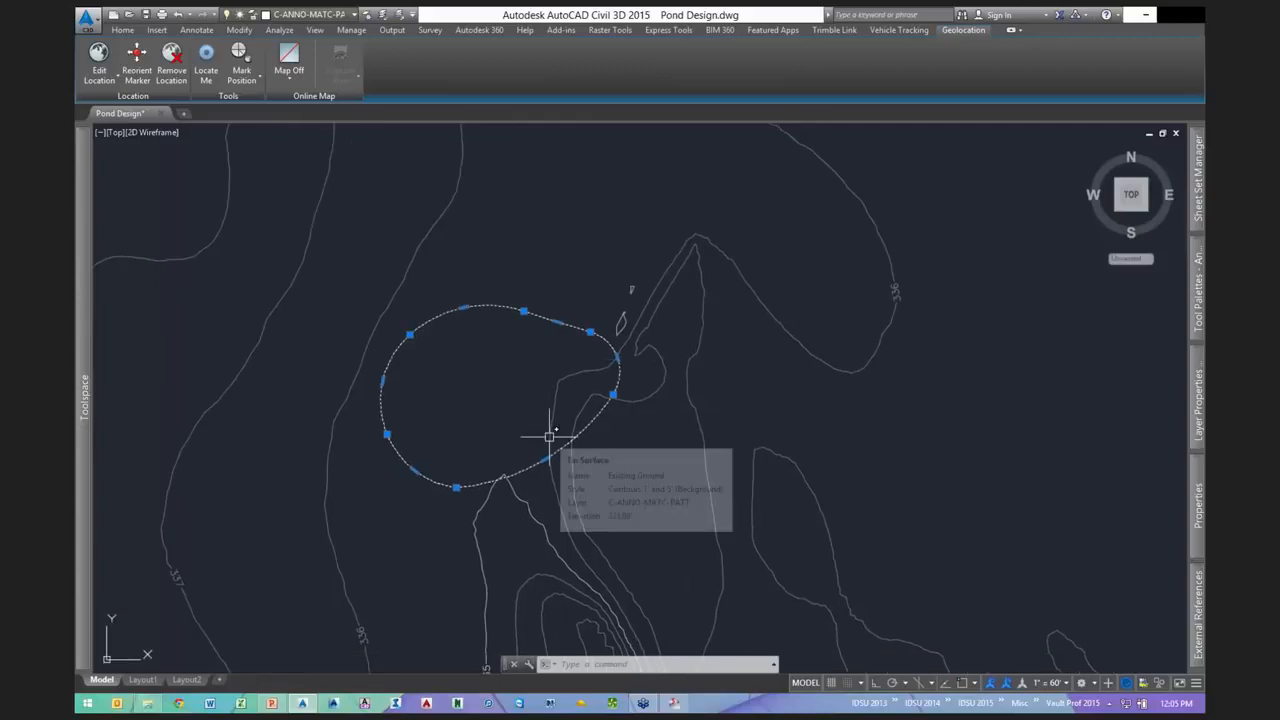
scroll(454, 489, "up", 2)
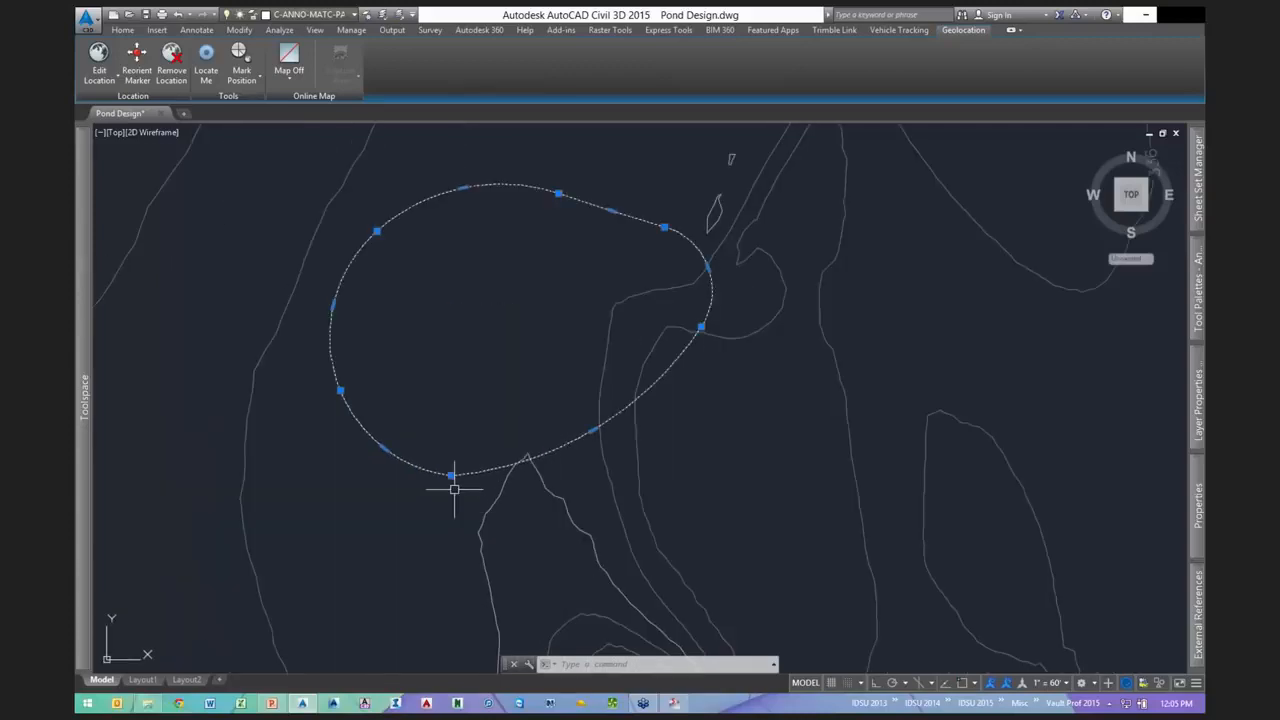
left_click(451, 475)
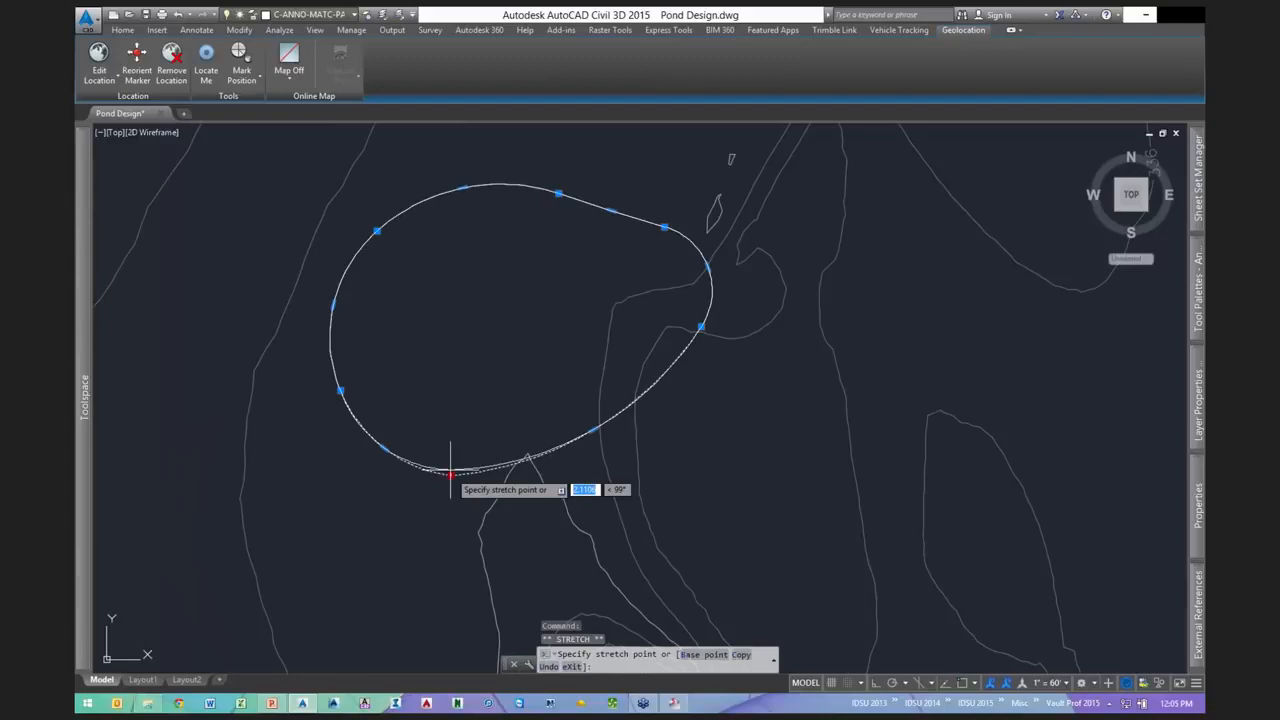
left_click(450, 467)
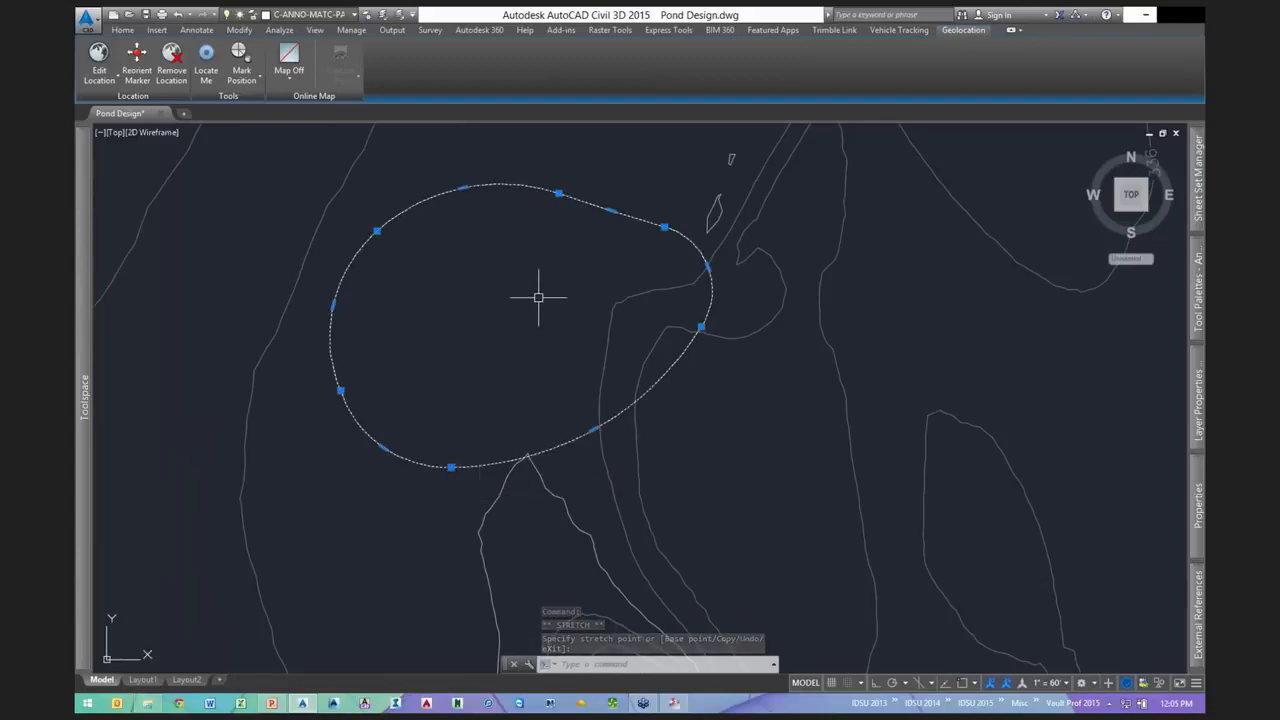
mouse_move(537, 317)
middle_mouse_down()
mouse_move(491, 394)
mouse_move(499, 384)
middle_mouse_up()
key("Escape")
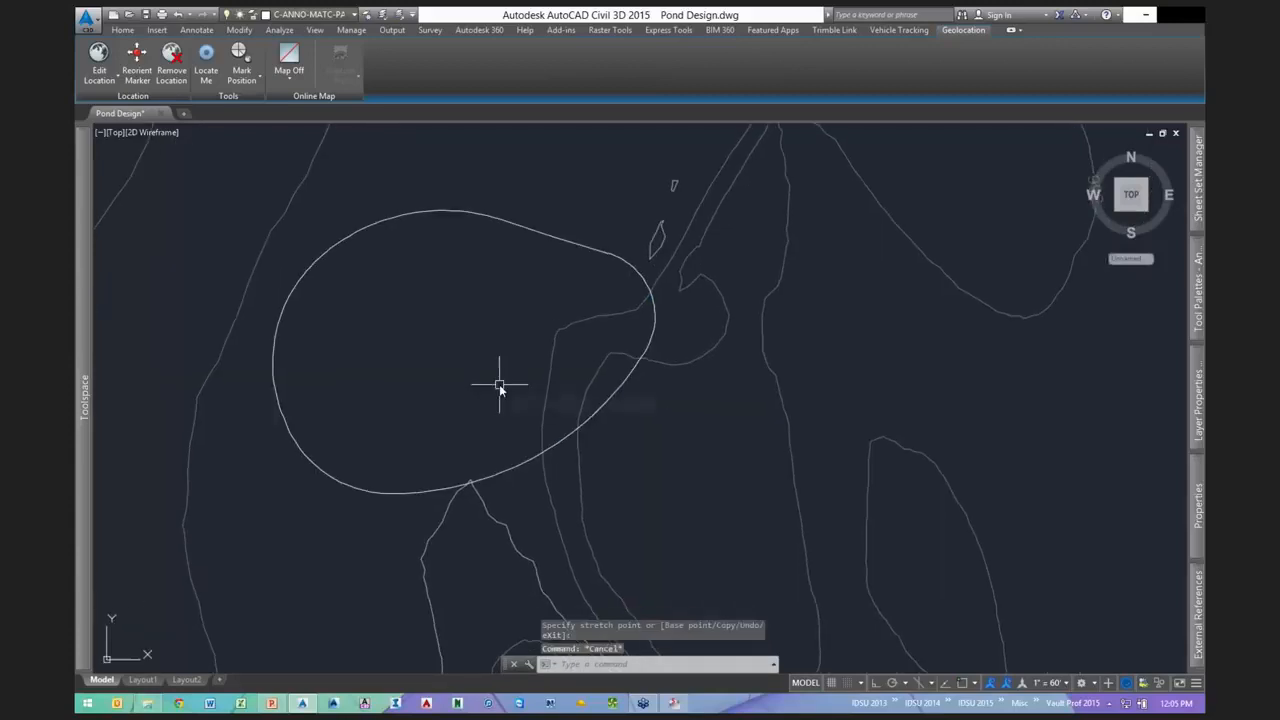
- Draw a smaller closed three-point-arc polyline loop inside the outline for the pond bottom
type("pl")
key("Return")
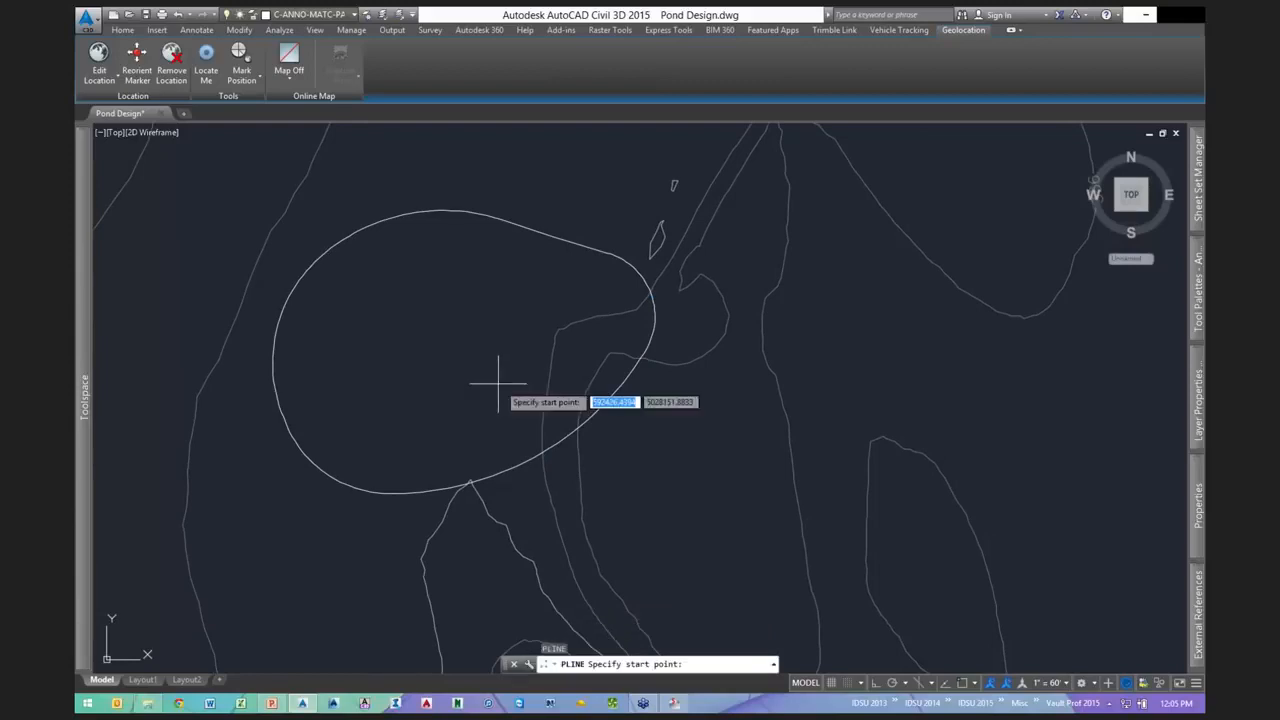
left_click(349, 340)
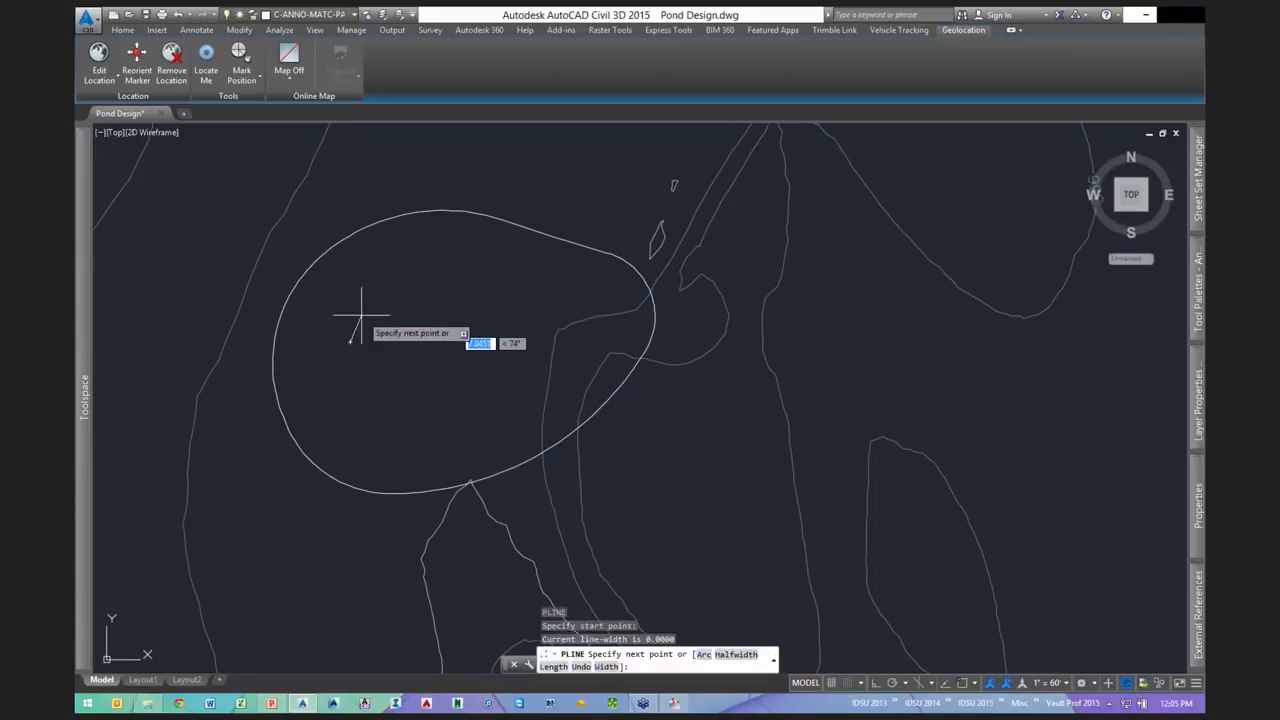
type("a")
key("Return")
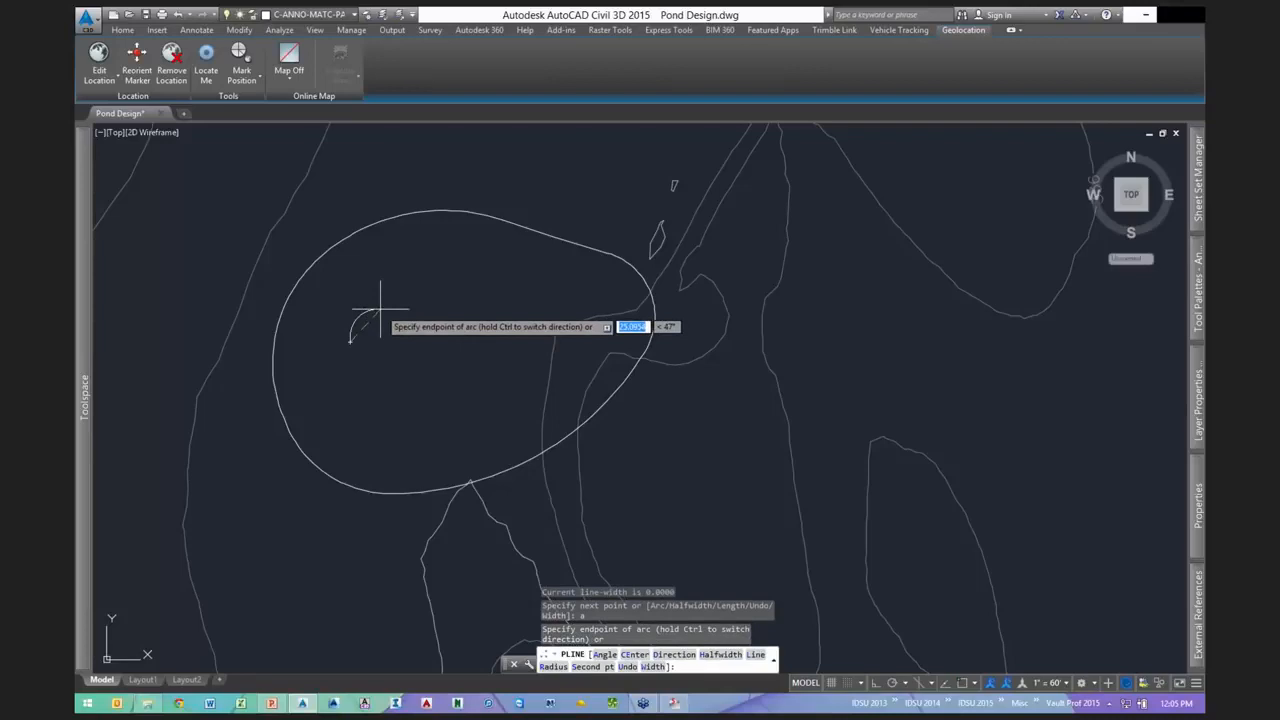
type("s")
key("Return")
left_click(400, 308)
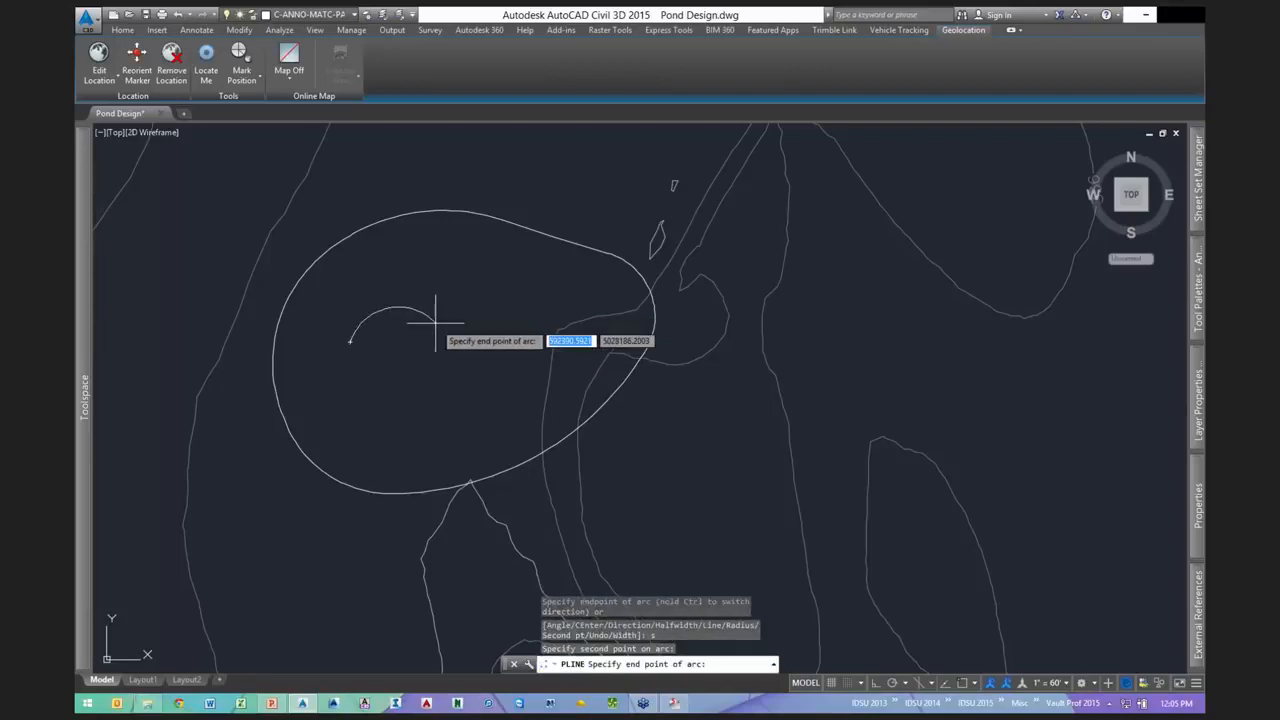
left_click(437, 321)
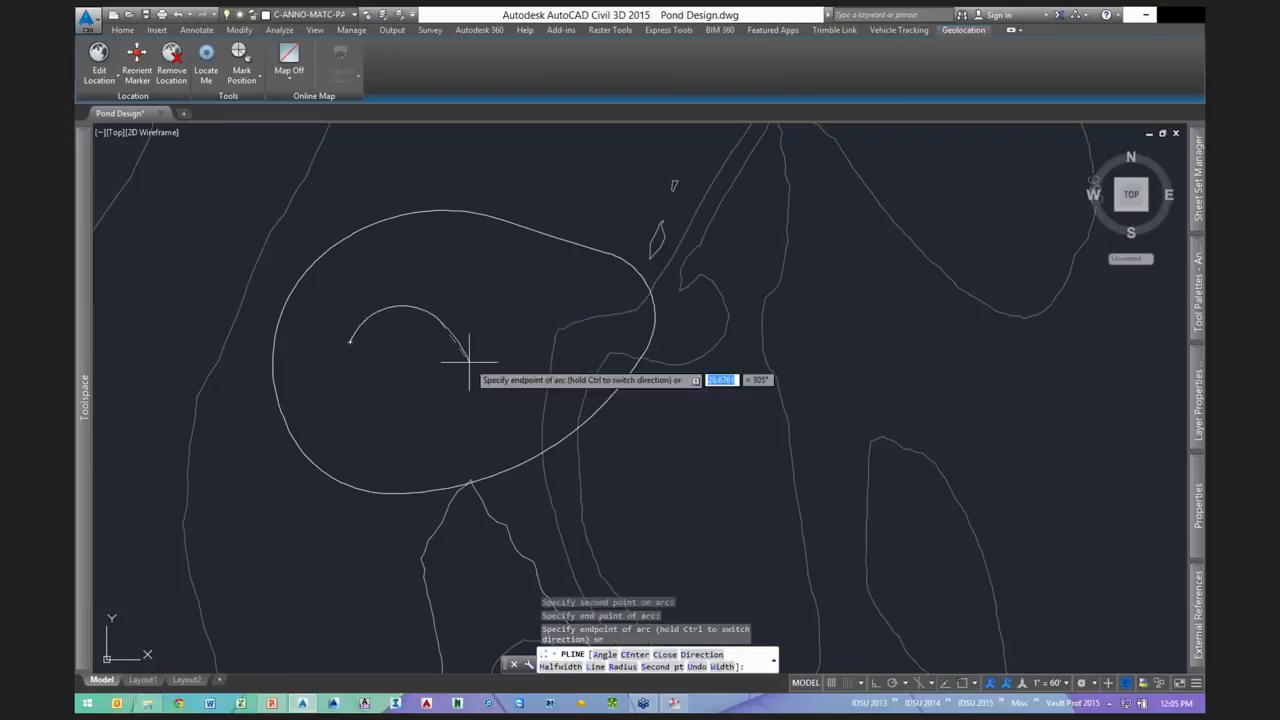
left_click(463, 356)
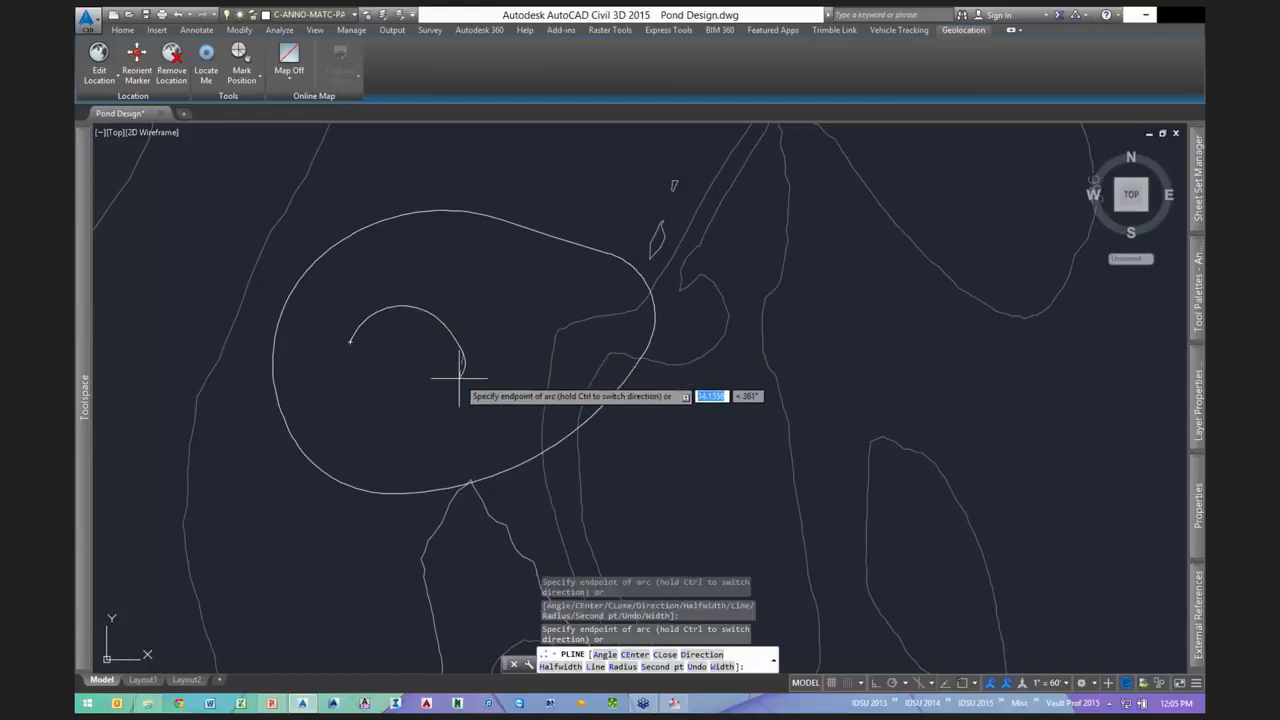
left_click(447, 392)
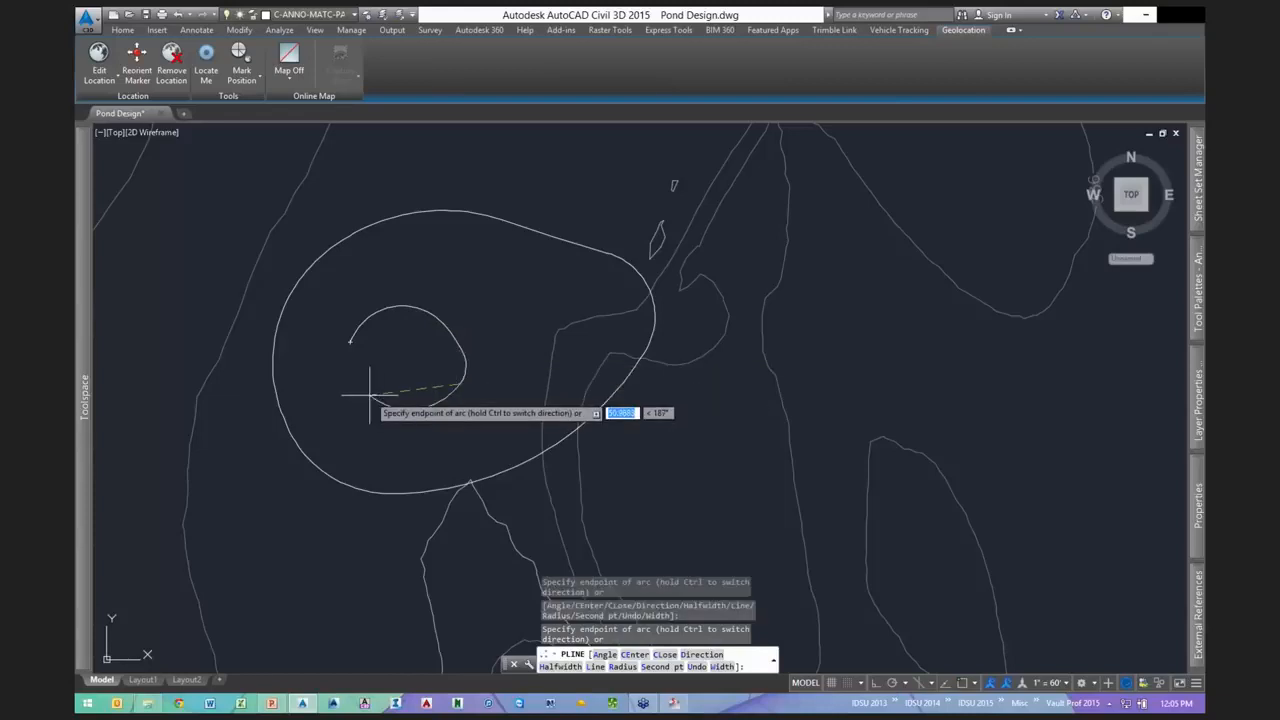
type("cl")
key("Return")
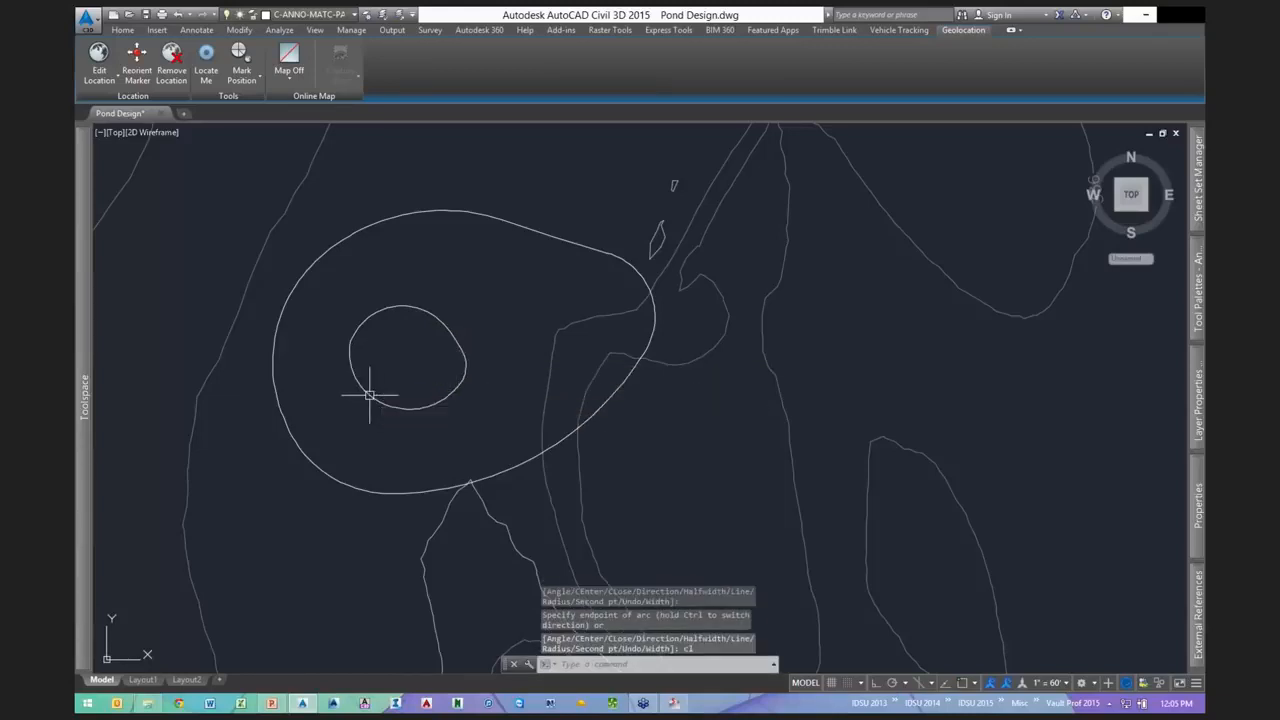
middle_click_drag(505, 299, 515, 303)
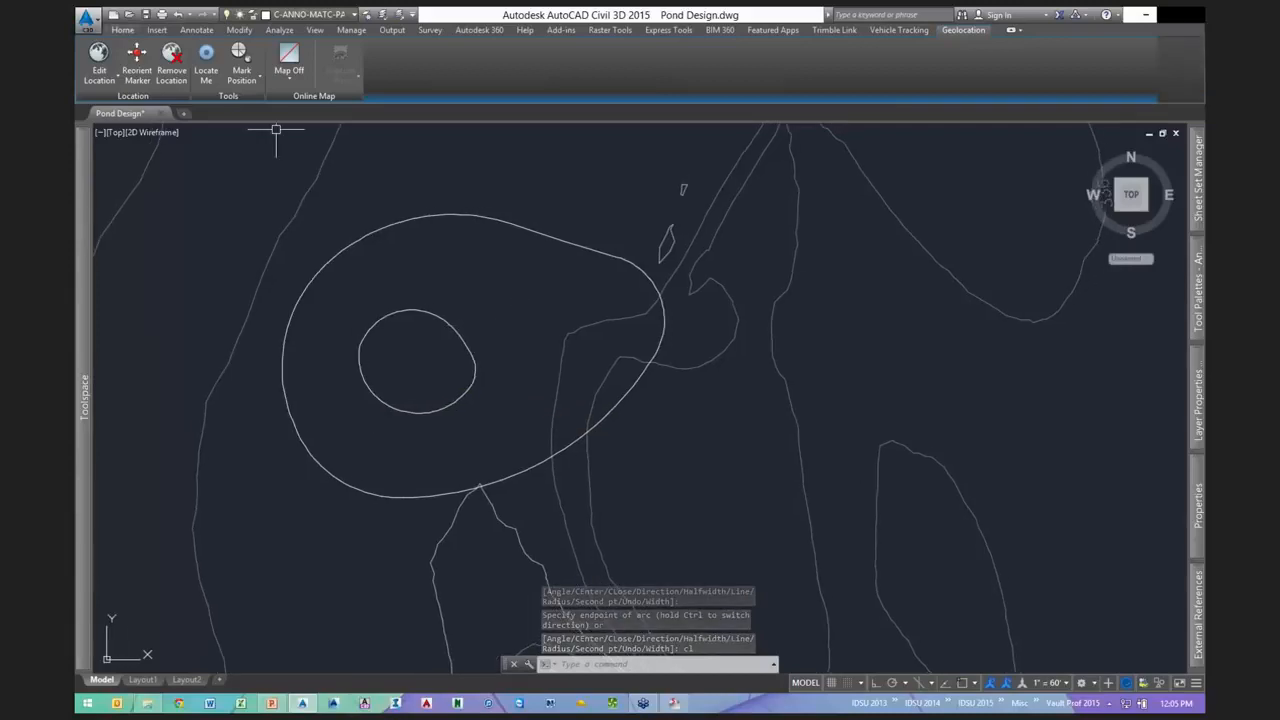
- Run Create Feature Lines from Objects on the inner and outer pond outlines
left_click(122, 29)
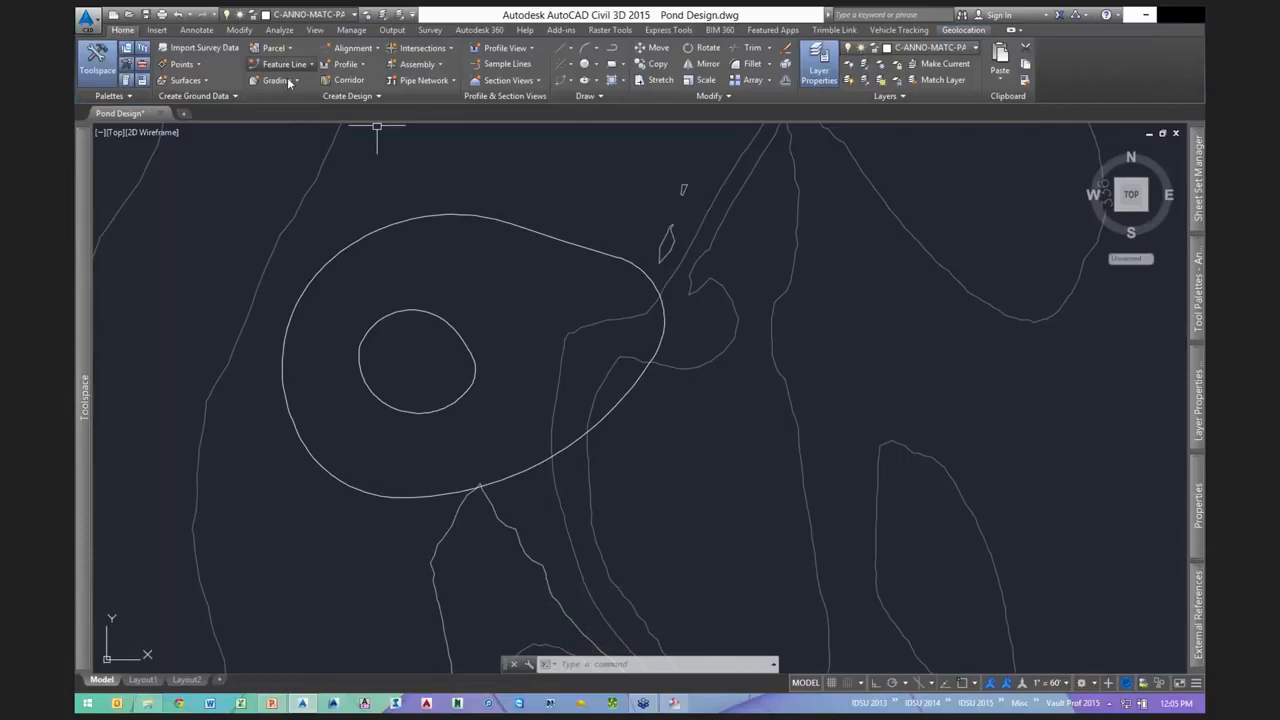
left_click(285, 64)
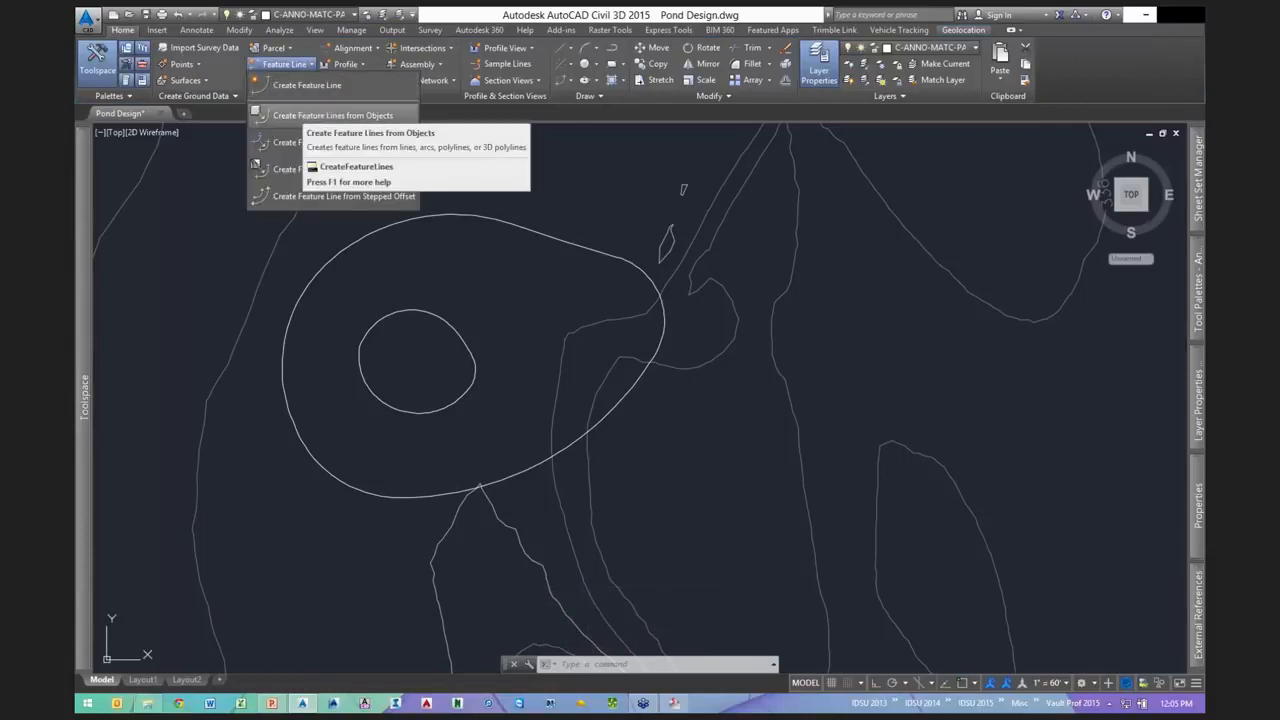
left_click(300, 116)
left_click(417, 309)
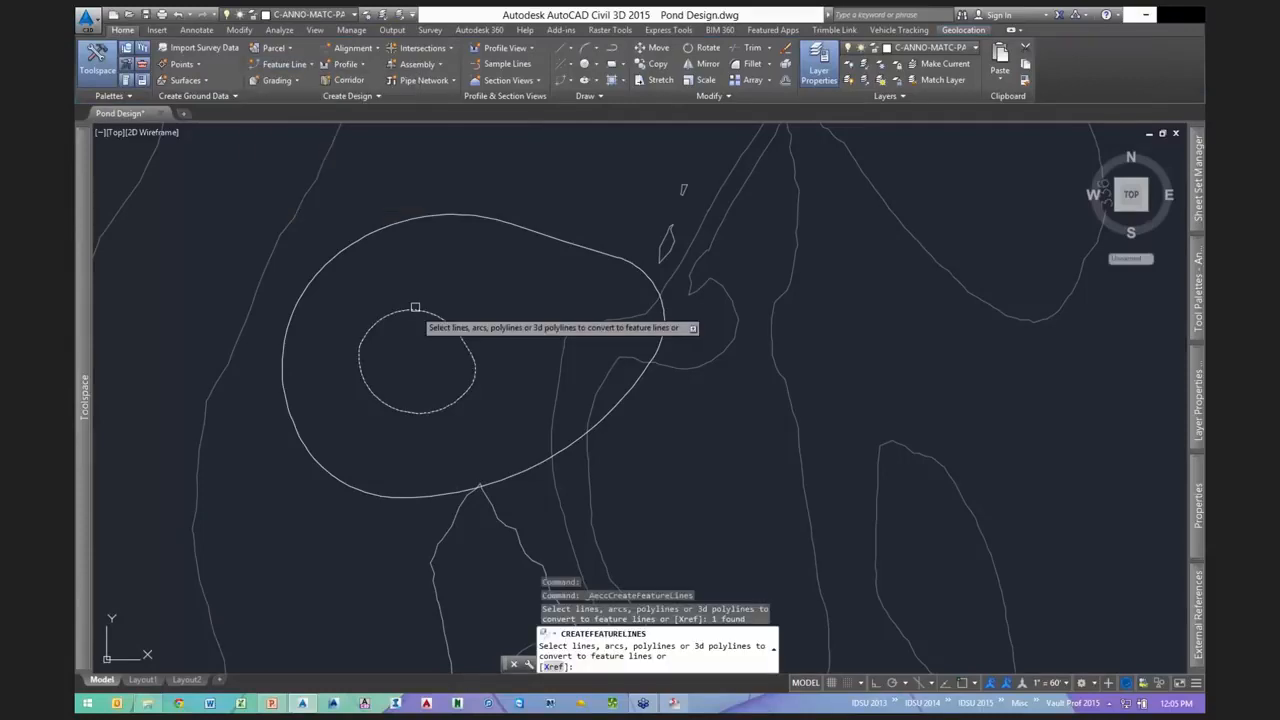
left_click(418, 220)
key("Return")
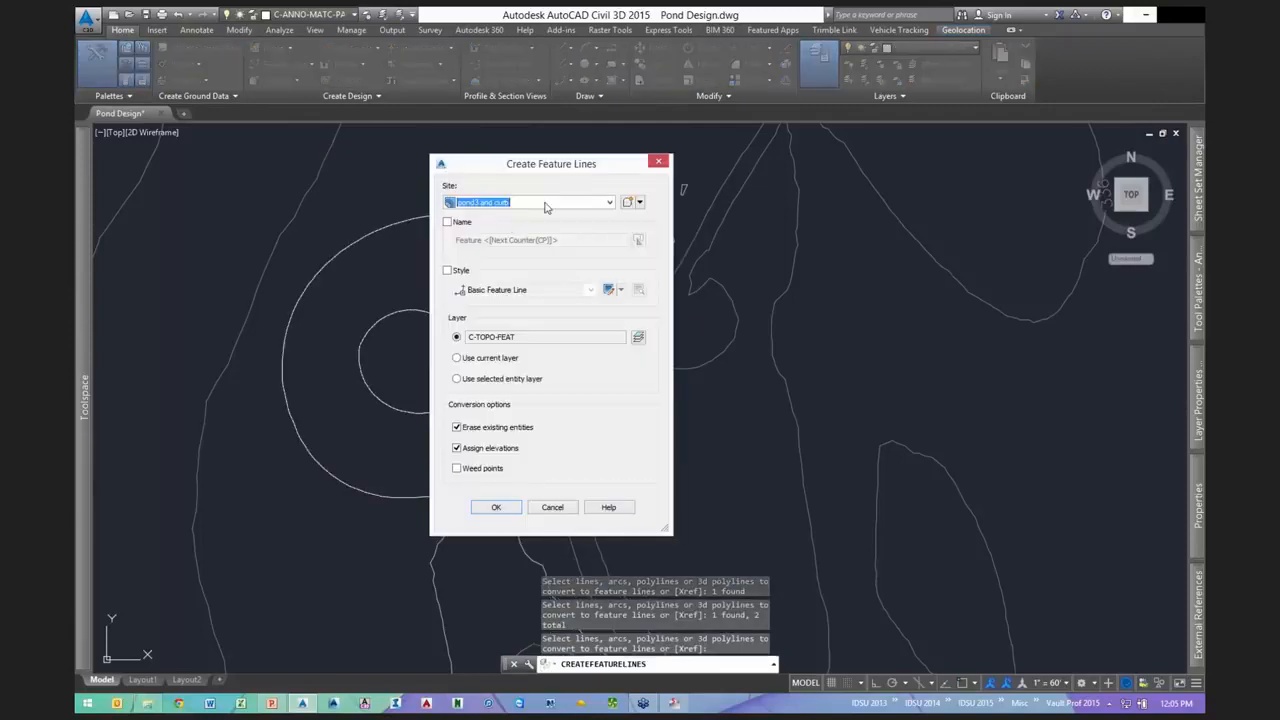
- Put the feature lines in site pond1 with elevations from the Existing Ground surface
left_click(507, 203)
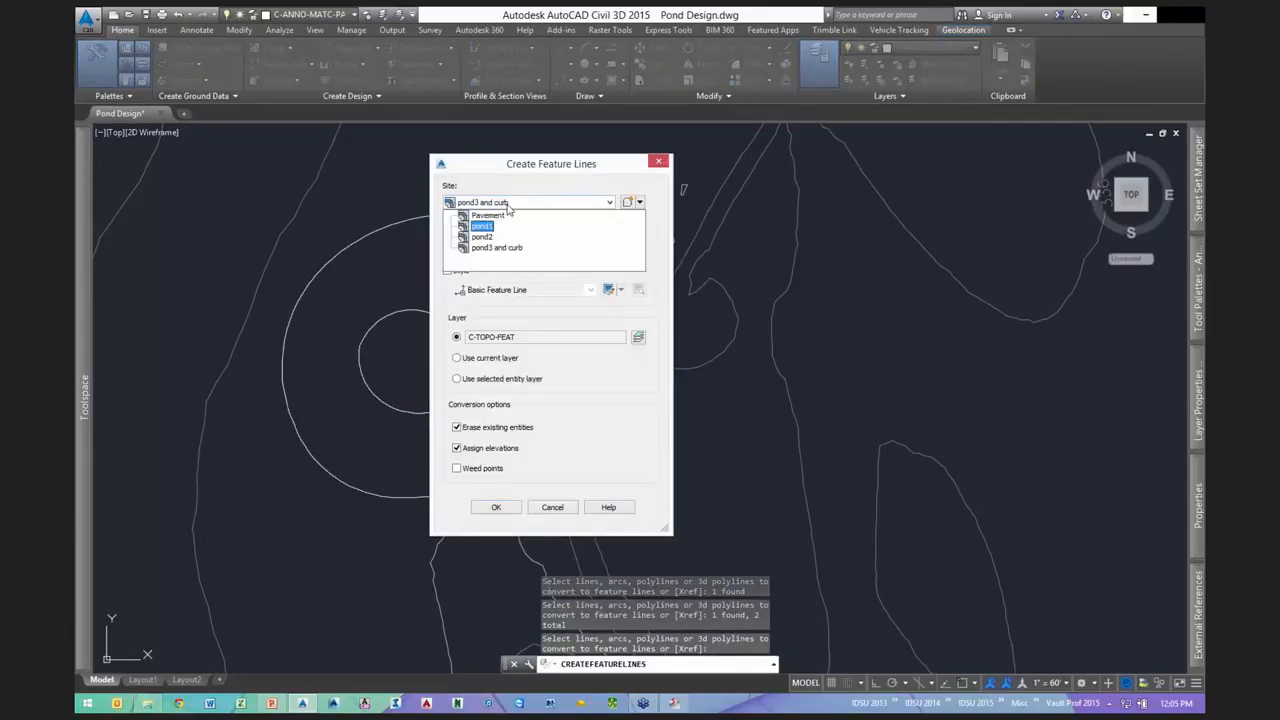
left_click(622, 166)
mouse_move(621, 166)
left_mouse_down()
mouse_move(983, 157)
mouse_move(953, 177)
mouse_move(968, 138)
mouse_move(932, 134)
mouse_move(942, 139)
left_mouse_up()
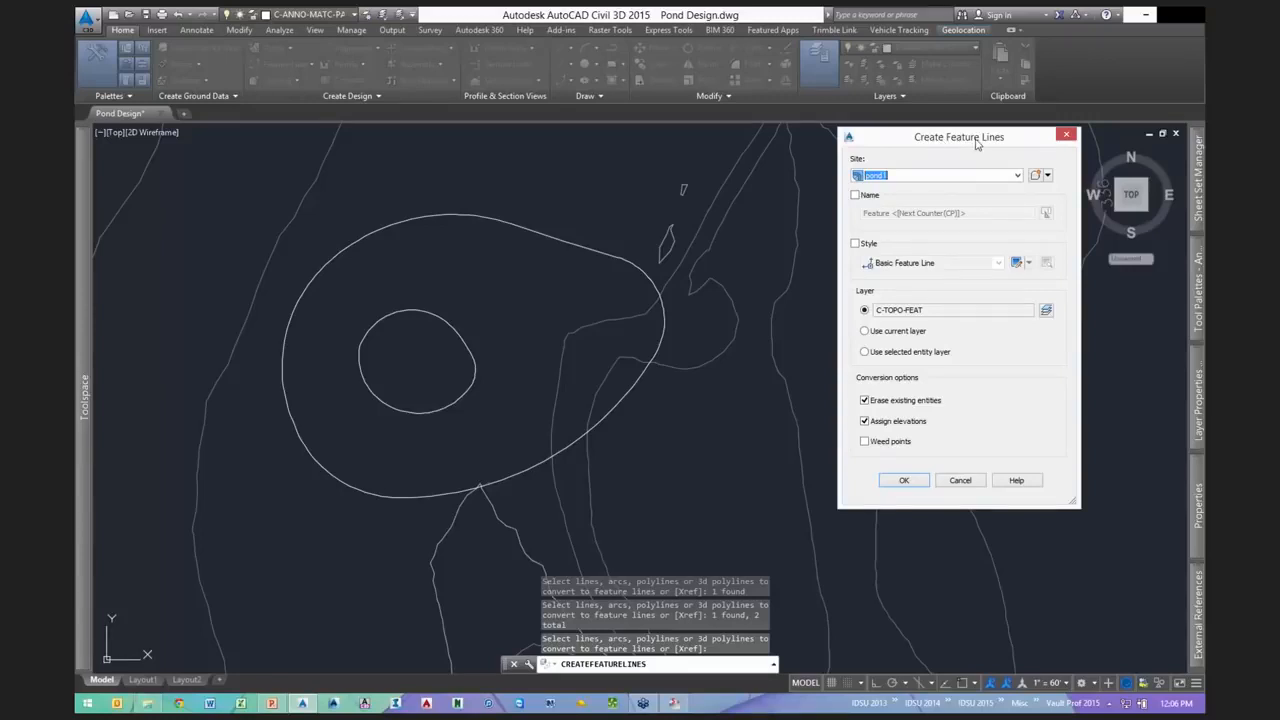
left_click_drag(976, 144, 964, 143)
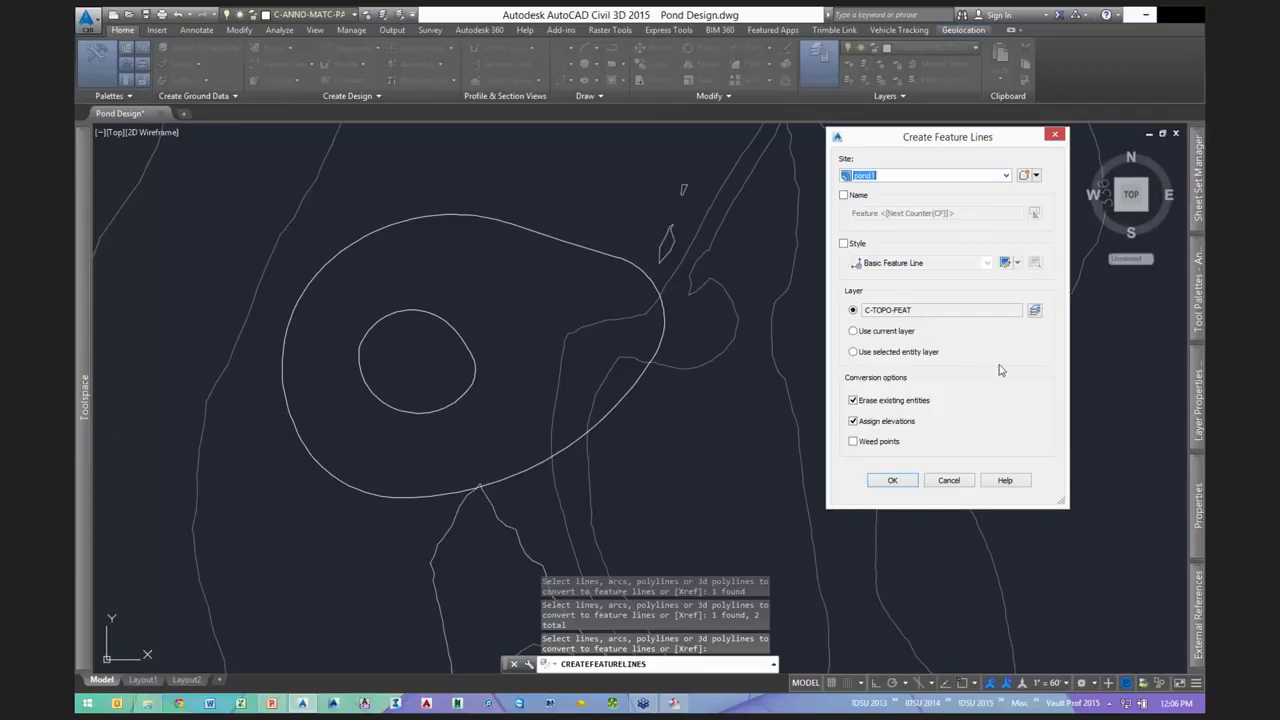
left_click(893, 481)
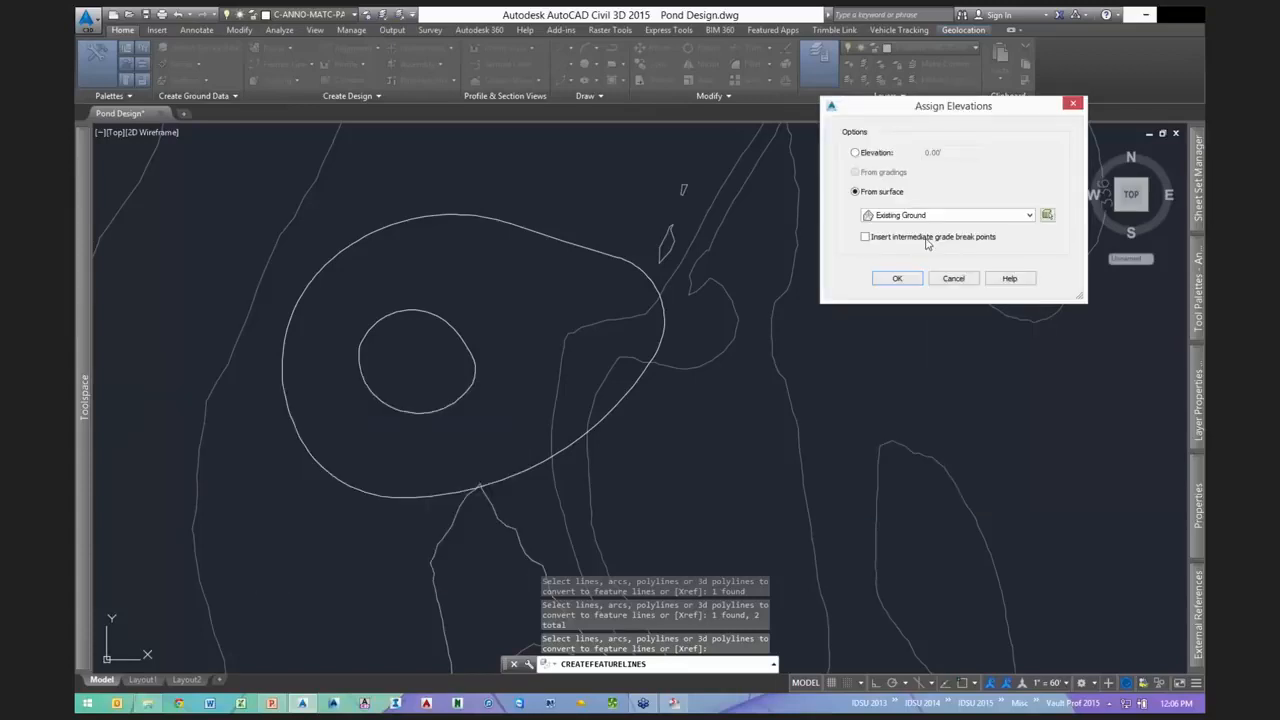
left_click(897, 278)
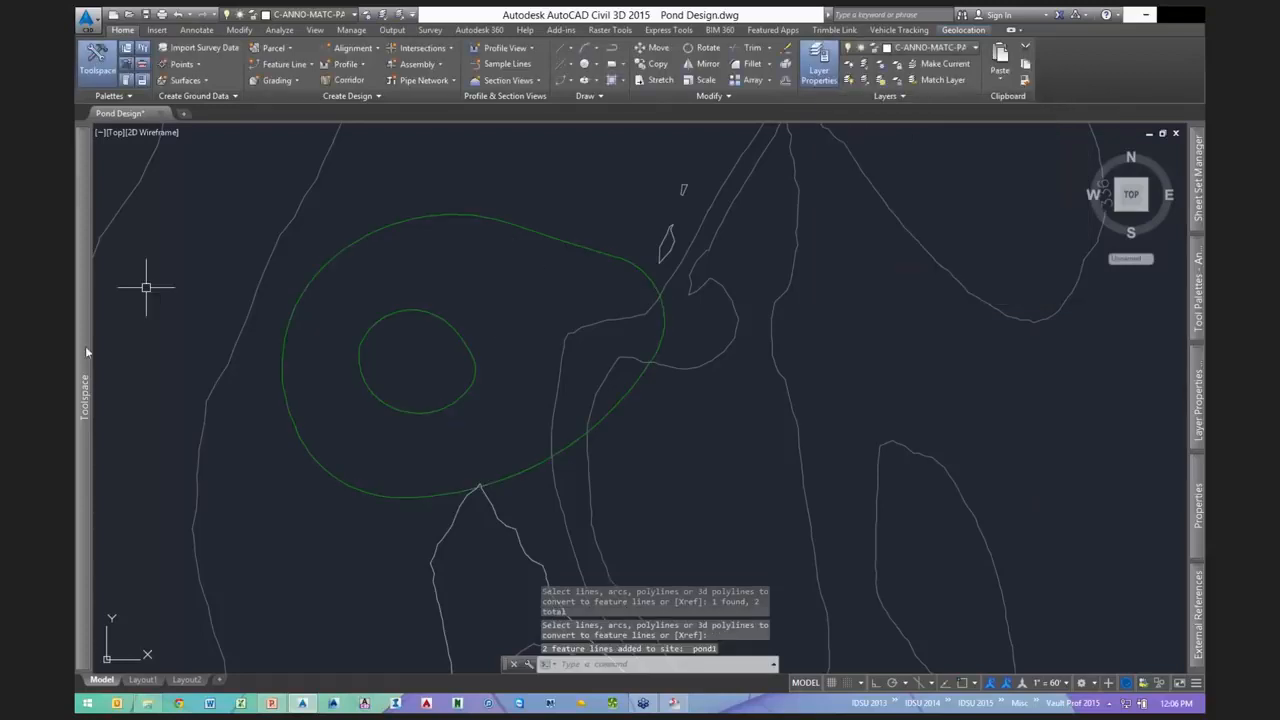
- Expand Sites in the Prospector tree and look at the pond1 site
mouse_move(85, 346)
left_click(360, 187)
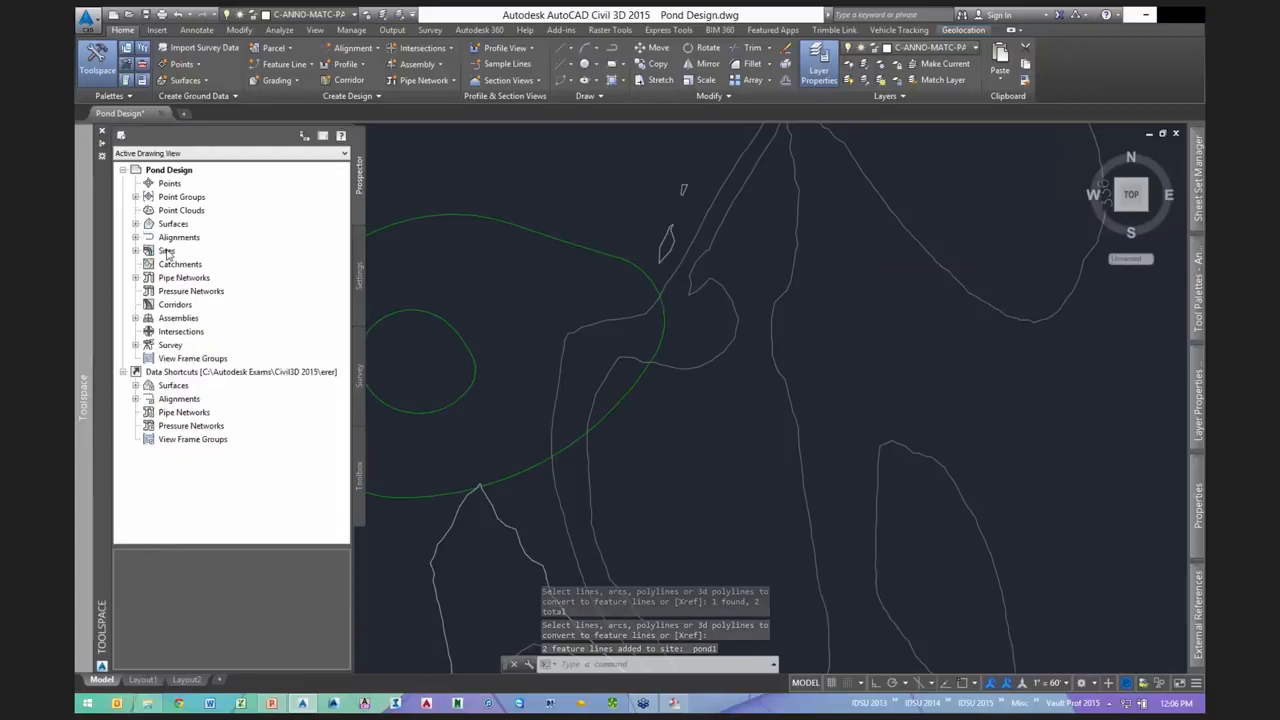
double_click(166, 250)
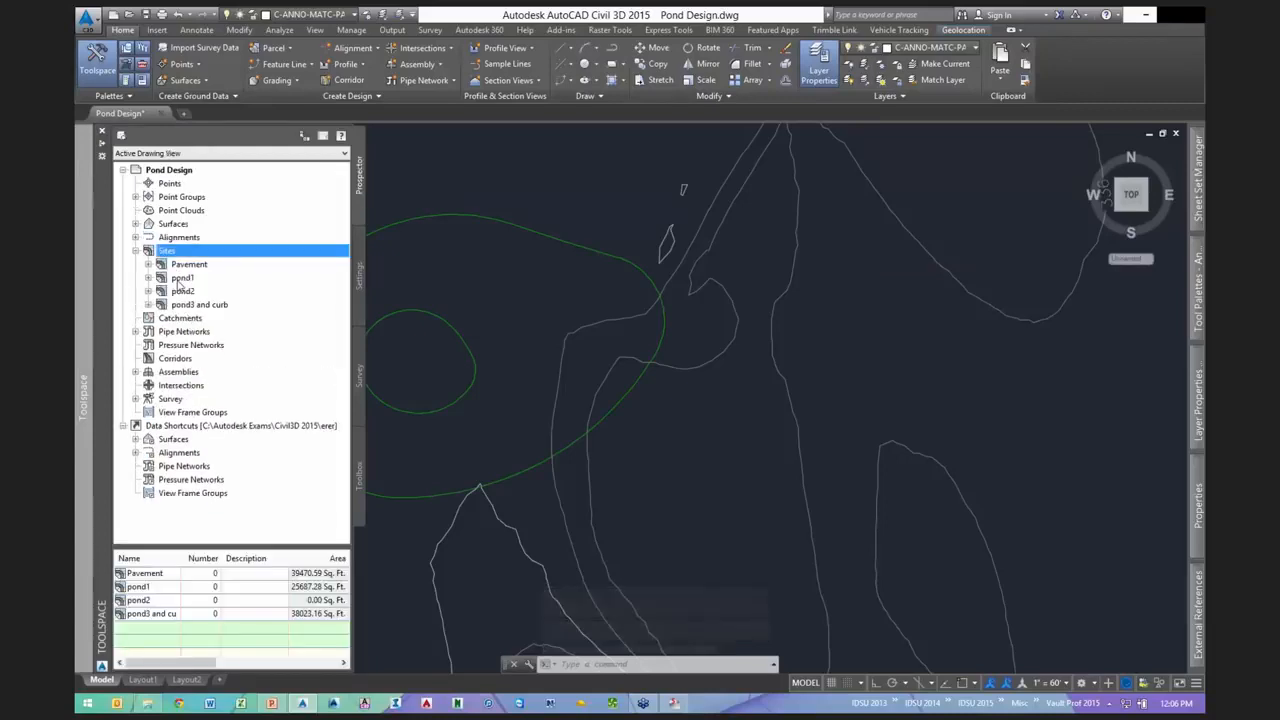
left_click(182, 277)
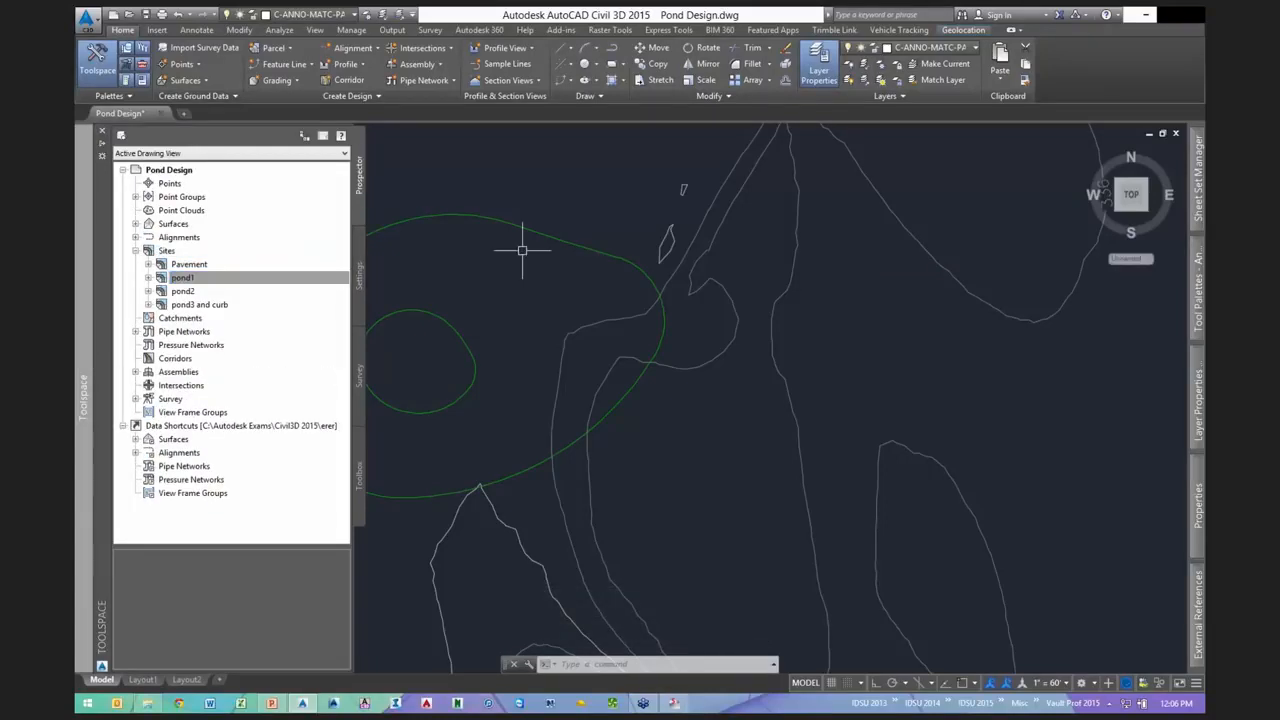
- Recentre the pond and select the outer pond feature line
middle_click_drag(528, 289, 604, 297)
key("Escape")
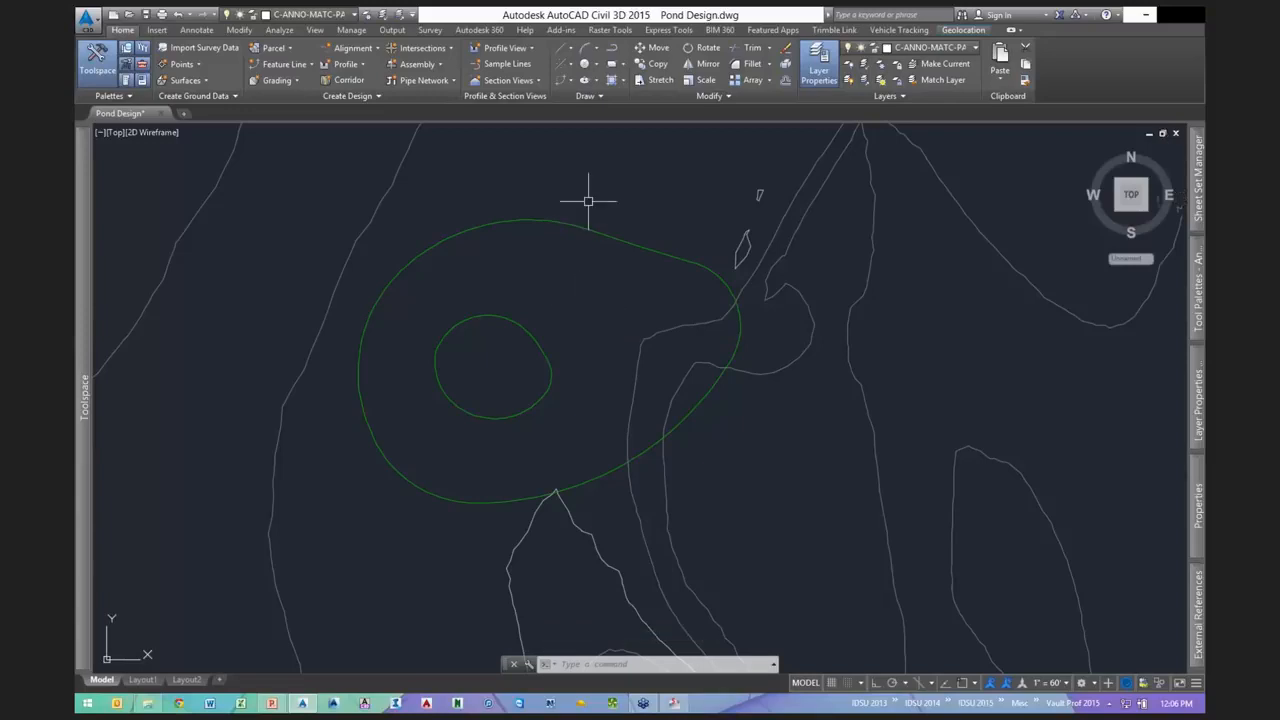
middle_click_drag(588, 201, 564, 208)
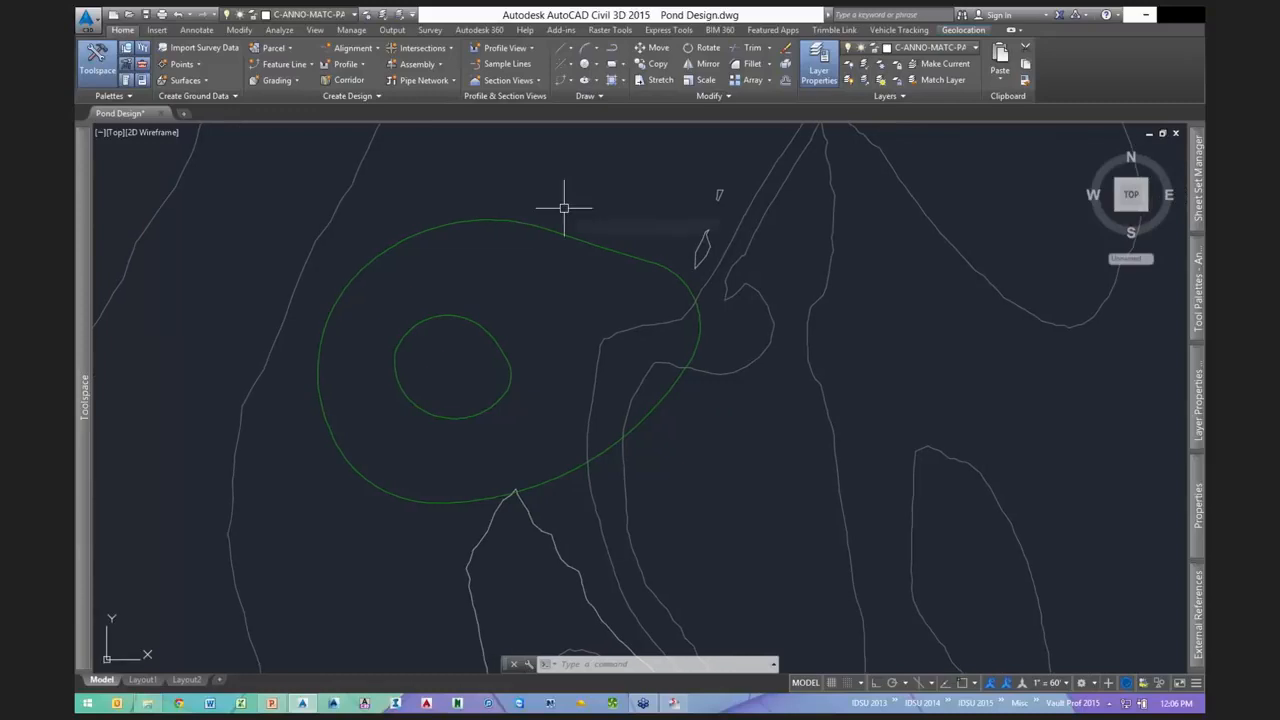
left_click(456, 232)
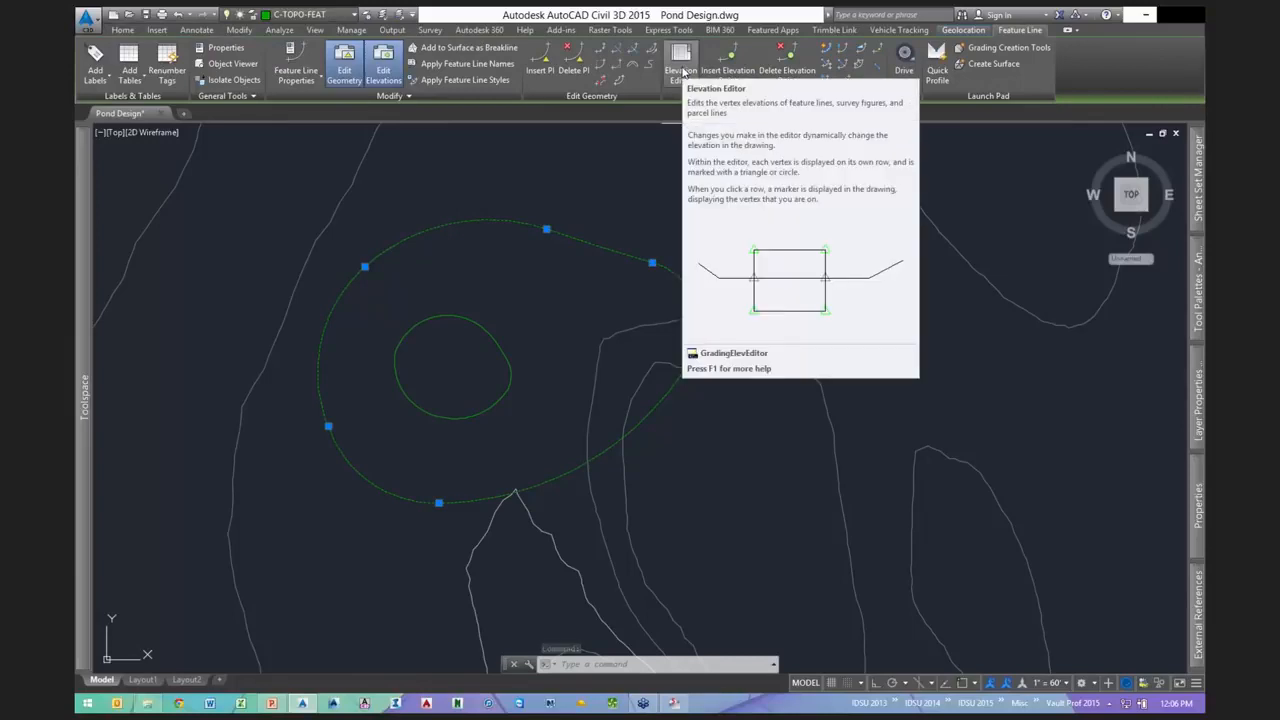
- In the Elevation Editor, set all outer feature line vertices to 336
left_click(681, 68)
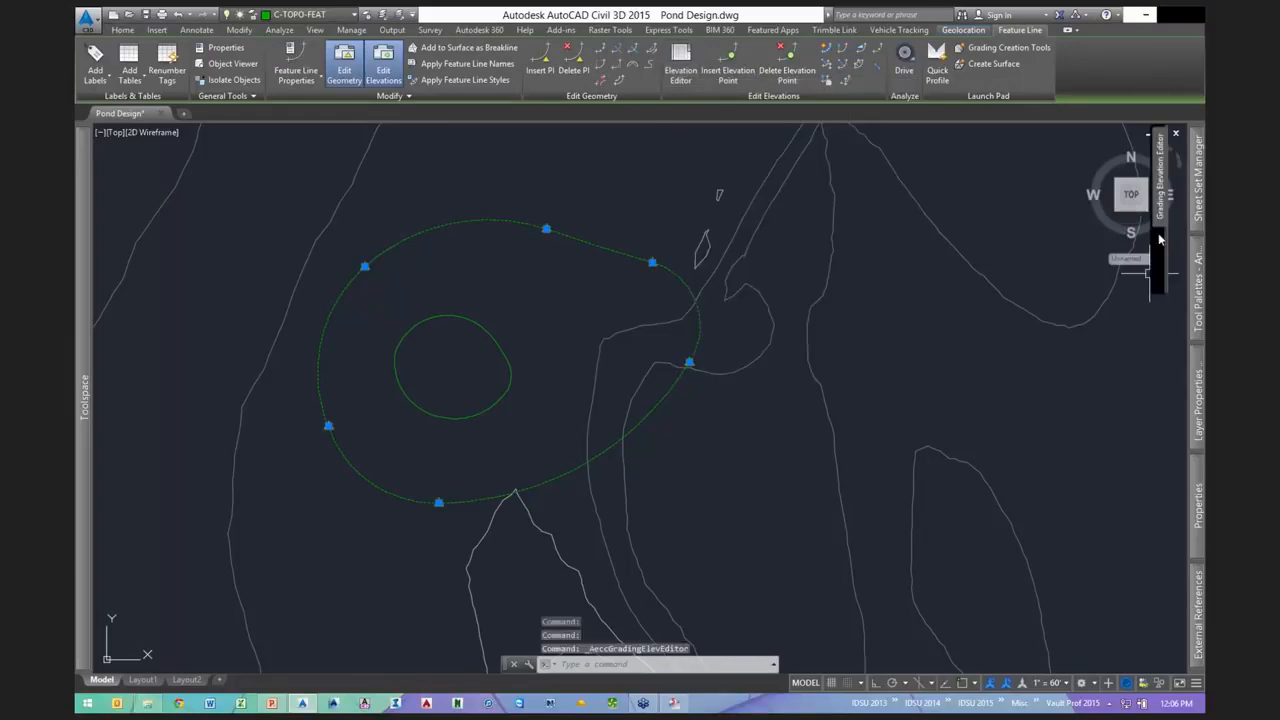
mouse_move(1158, 233)
left_click(810, 218)
key("ctrl+a")
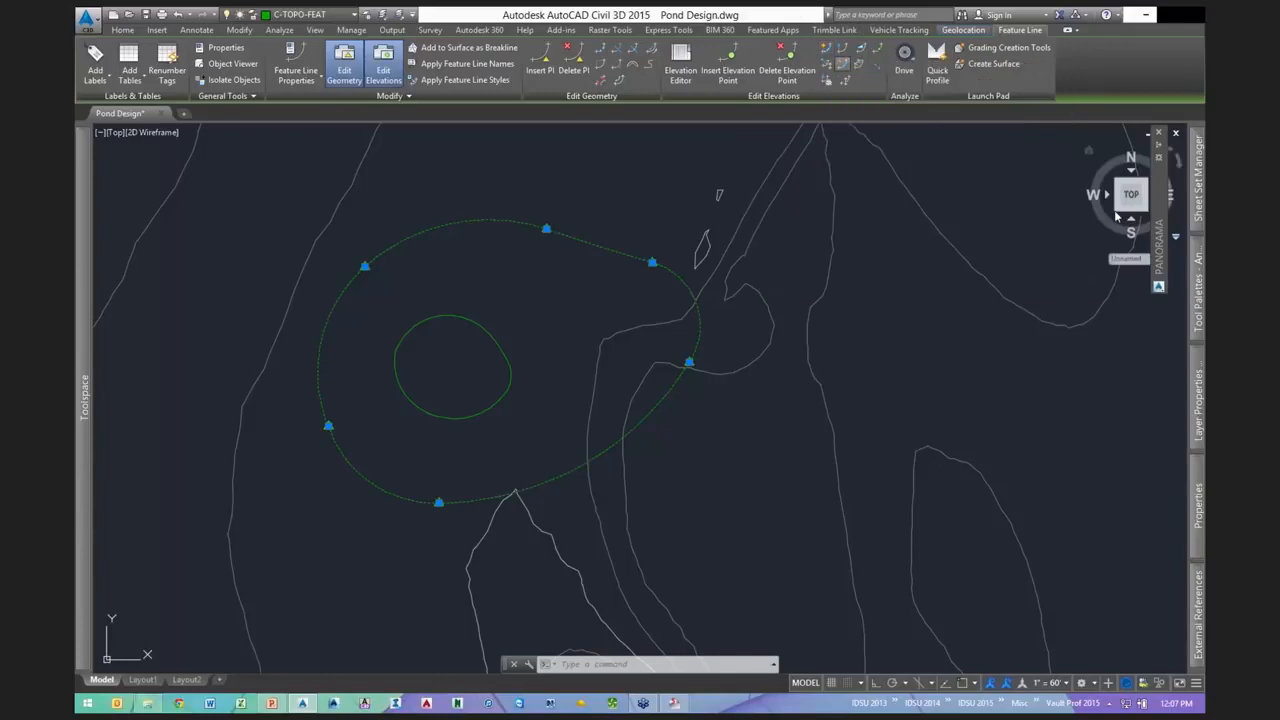
mouse_move(1160, 242)
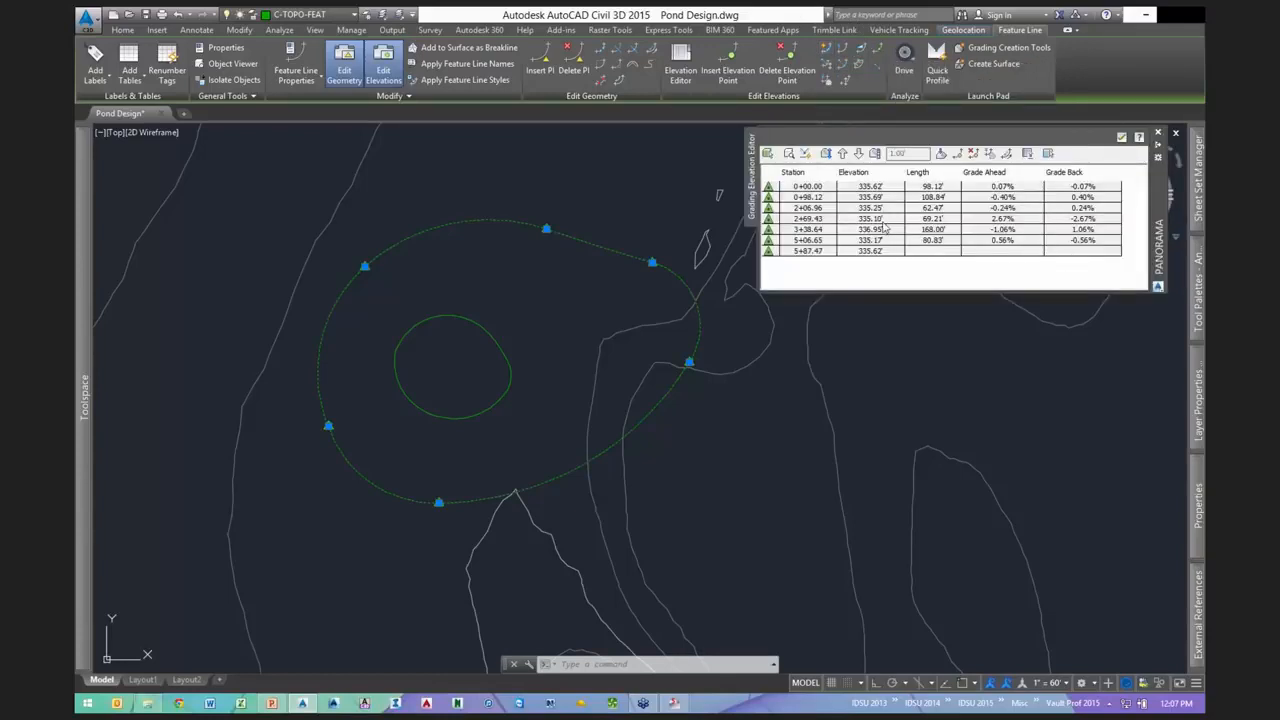
key("ctrl+a")
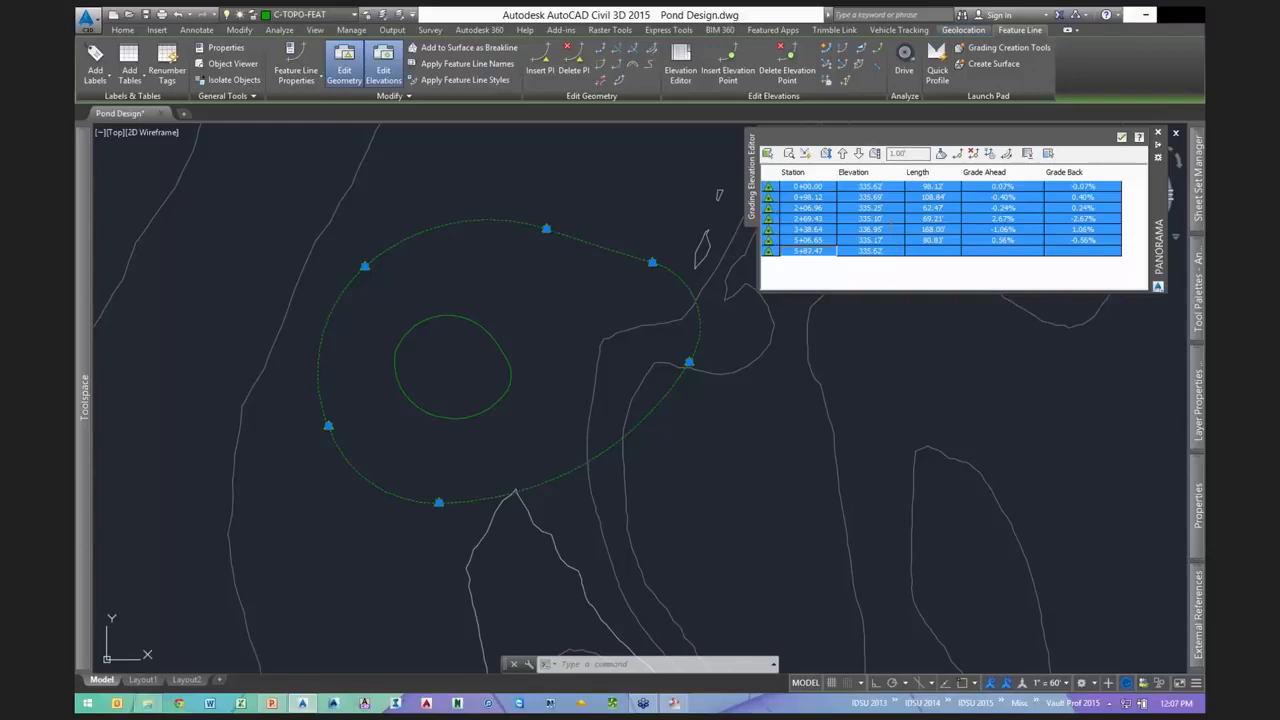
left_click(888, 219)
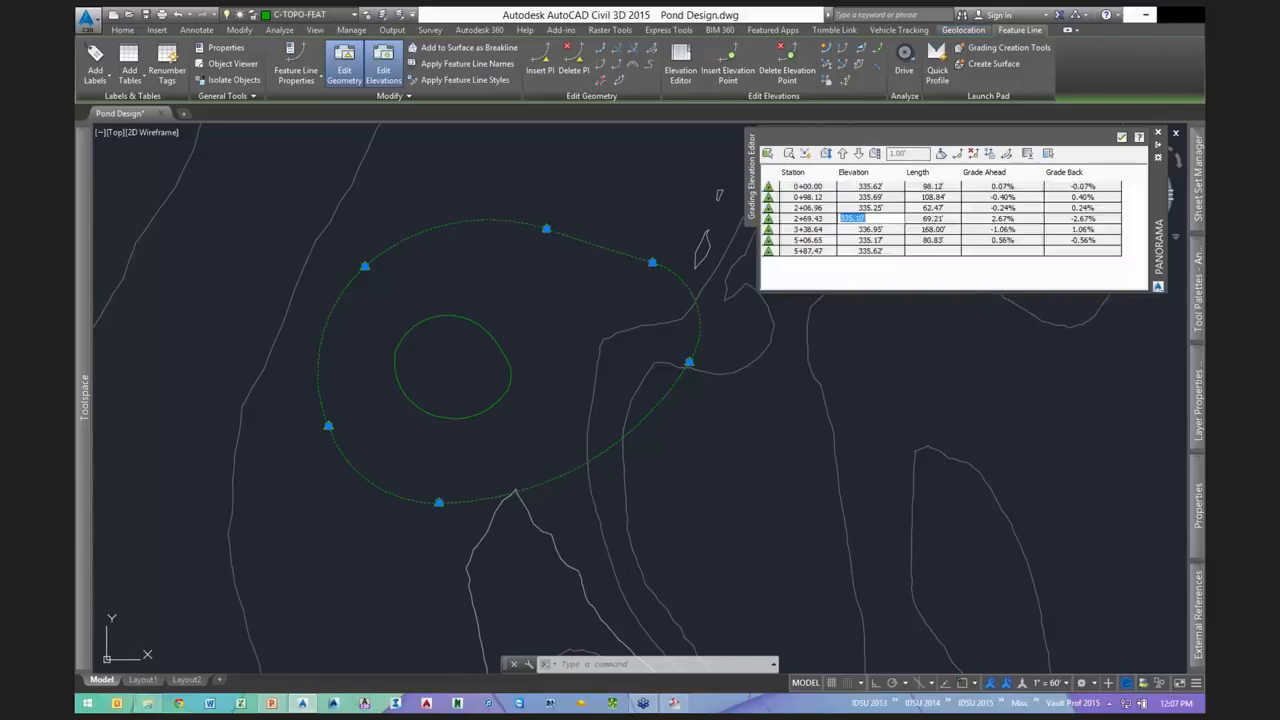
type("336")
key("Return")
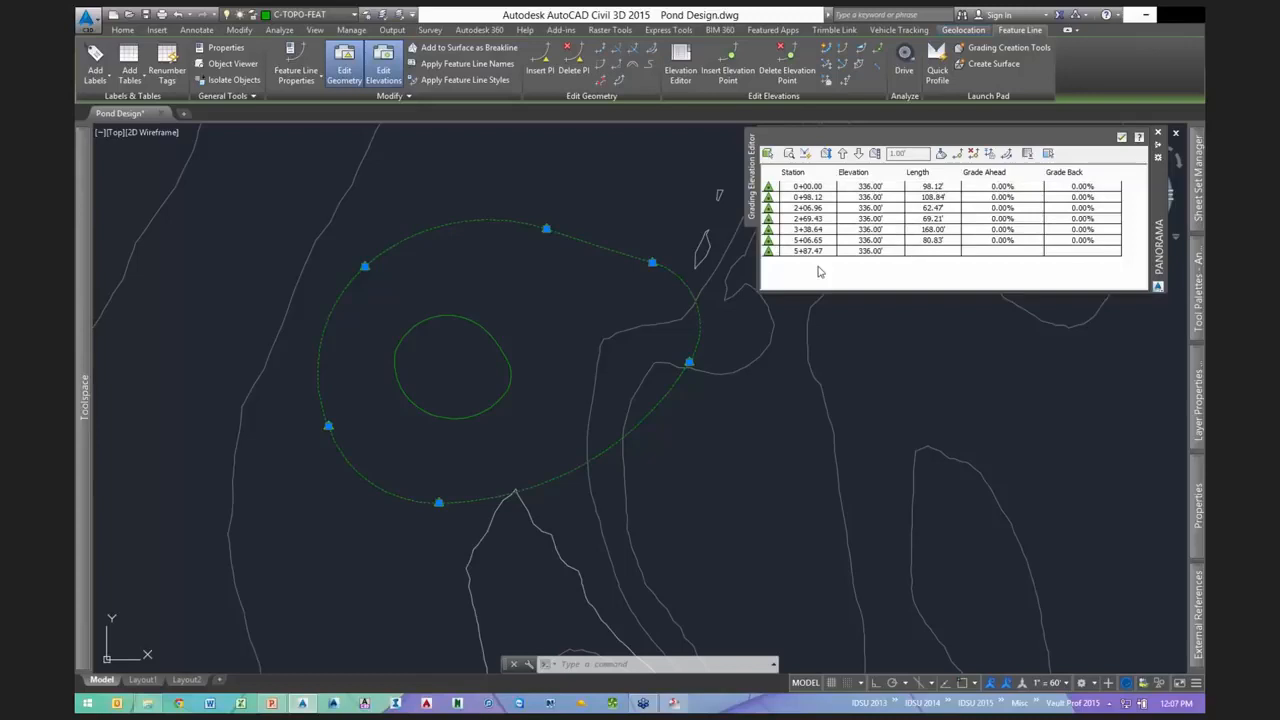
key("Escape")
key("Escape")
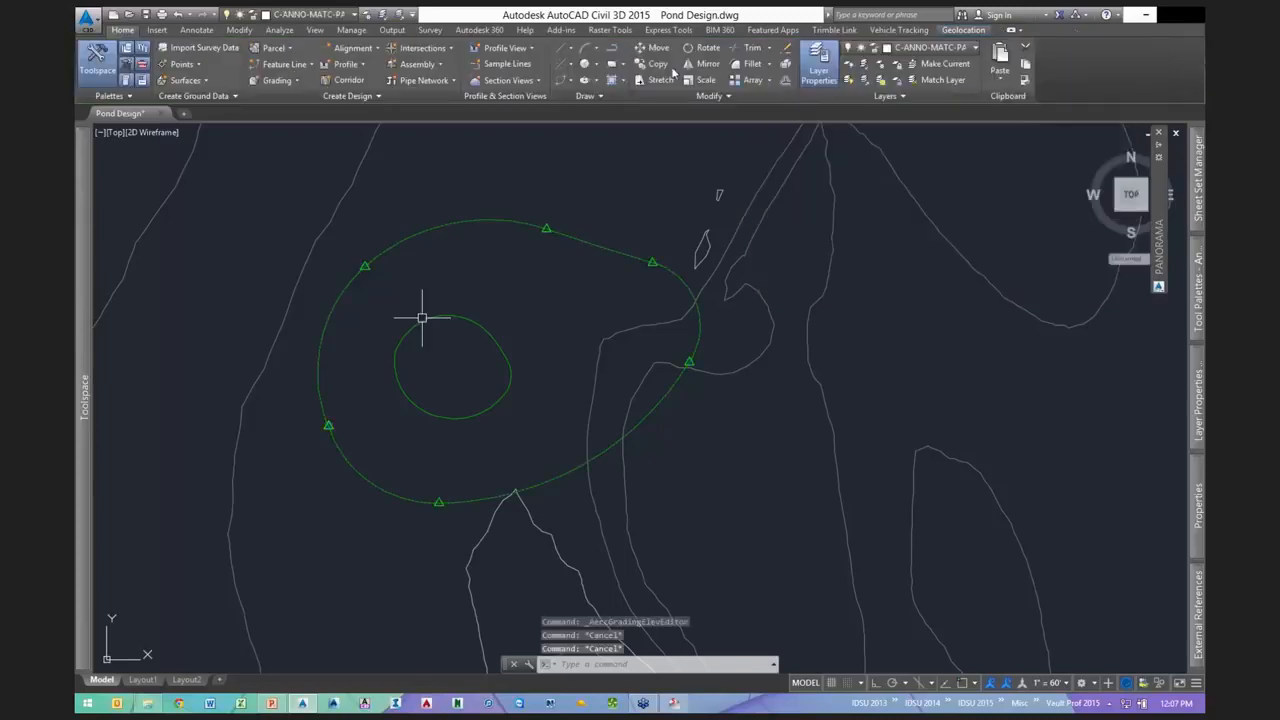
- Set all inner feature line vertices to 332 and close the Elevation Editor
left_click(450, 318)
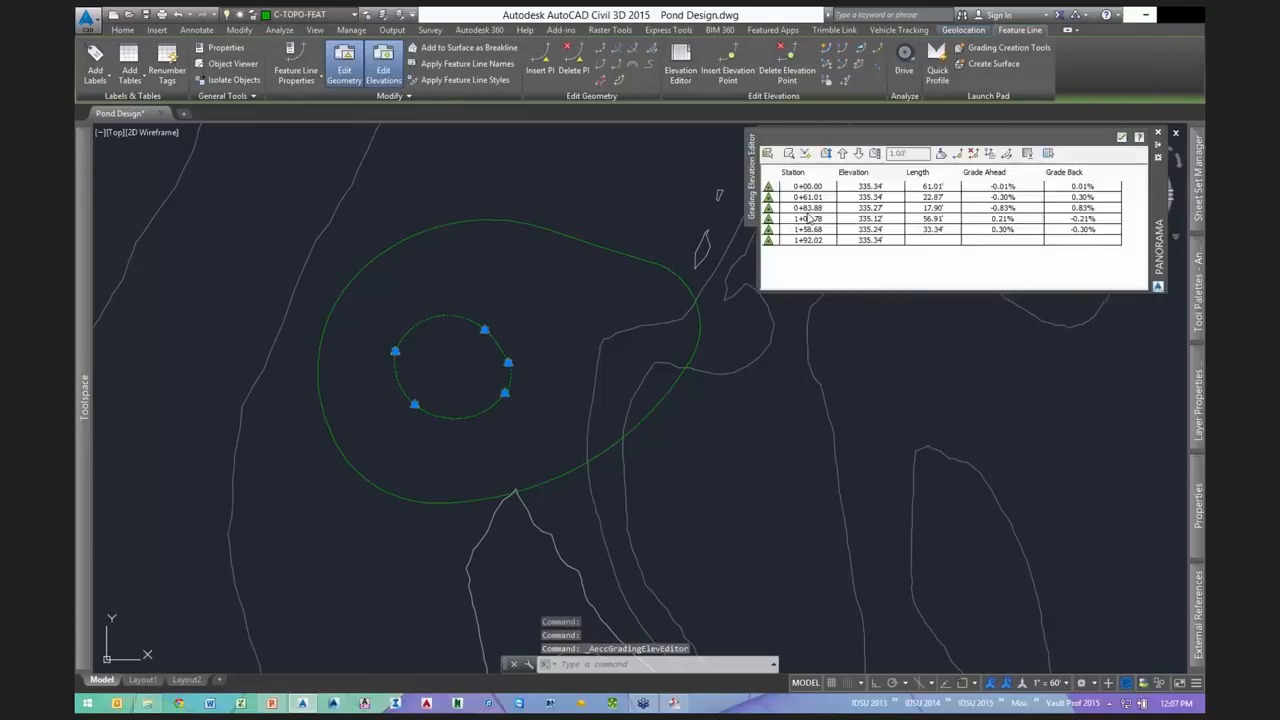
key("ctrl+a")
double_click(868, 208)
type("332")
key("Return")
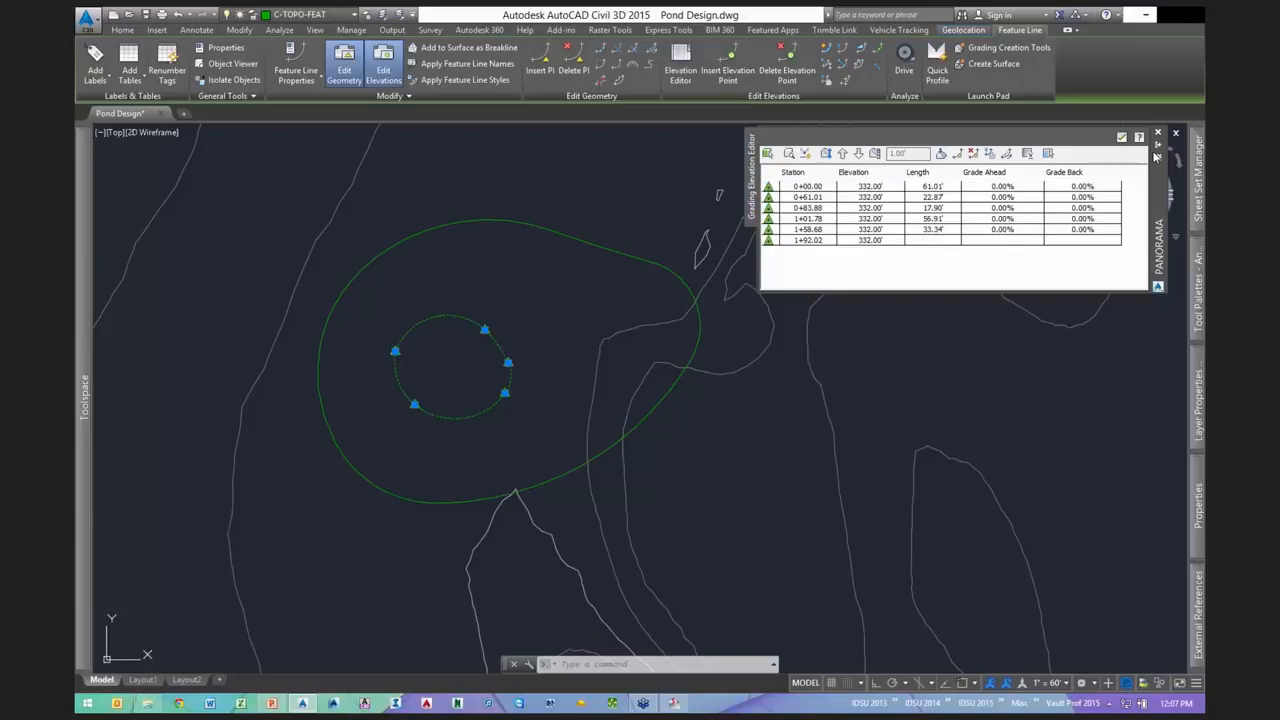
left_click(1122, 138)
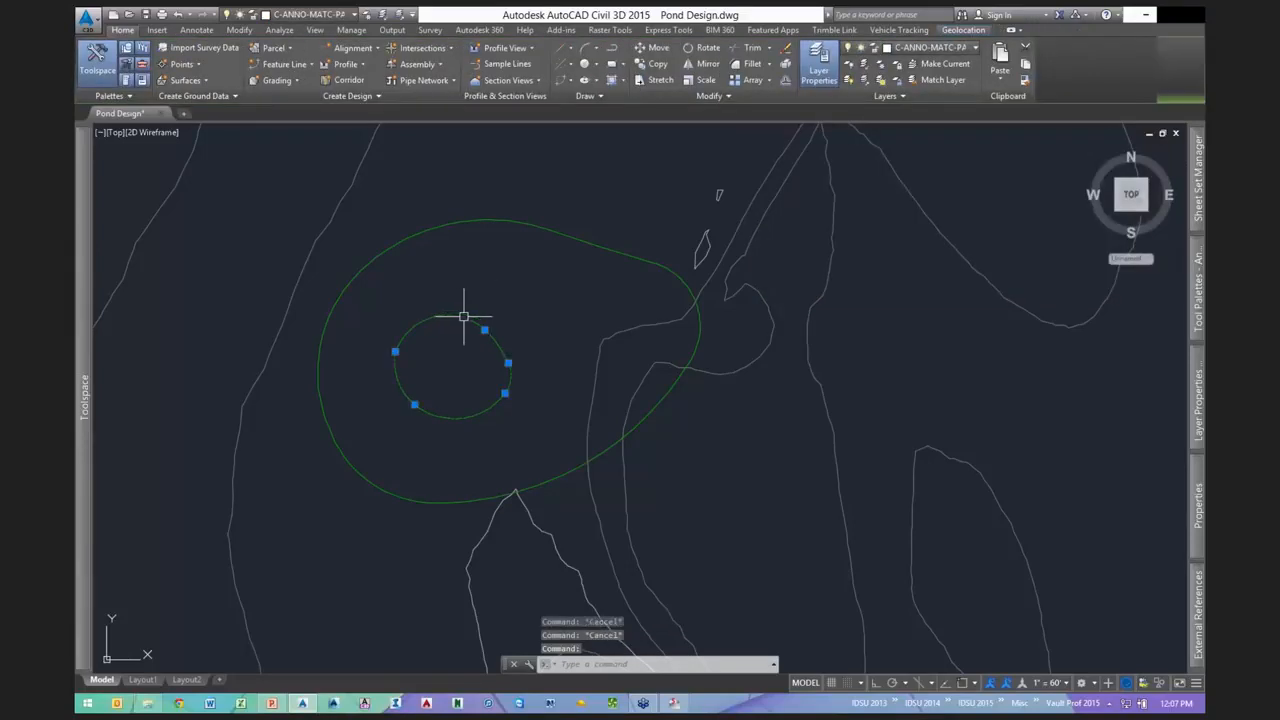
- Apply Add to Surface as Breakline to both pond feature lines and start a new surface
left_click(524, 227)
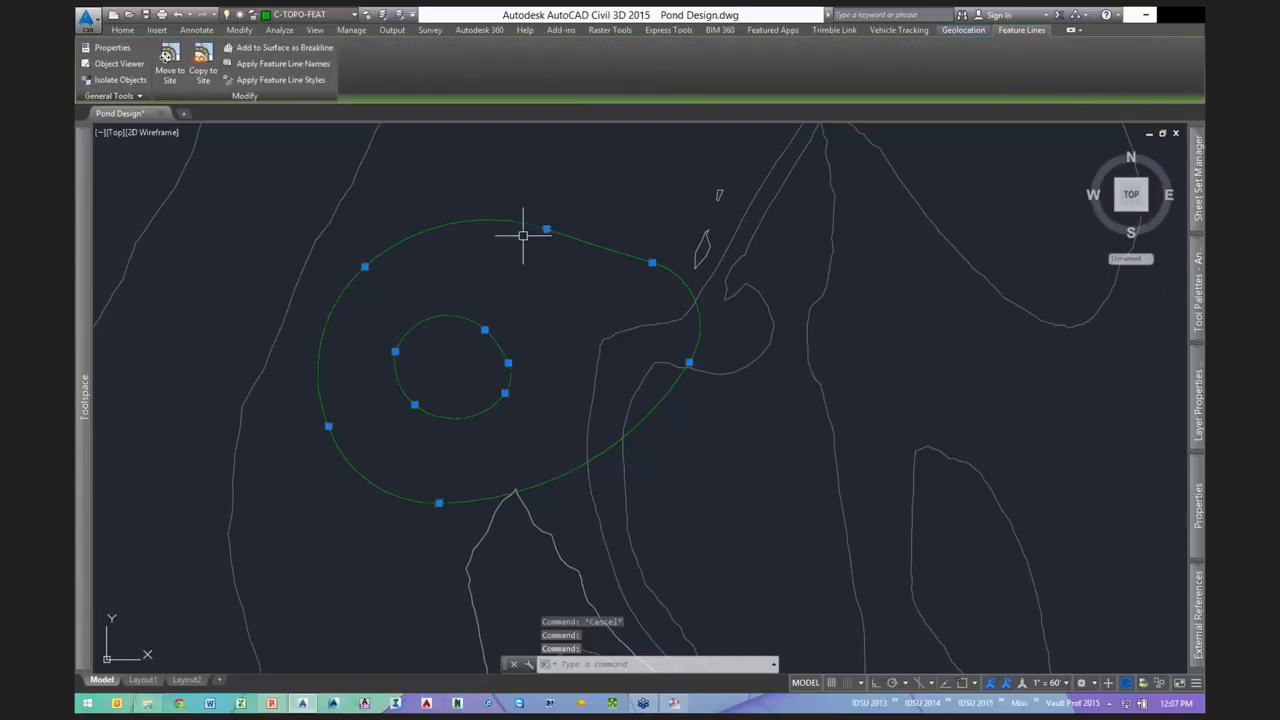
mouse_move(436, 261)
middle_mouse_down()
mouse_move(510, 274)
mouse_move(404, 243)
middle_mouse_up()
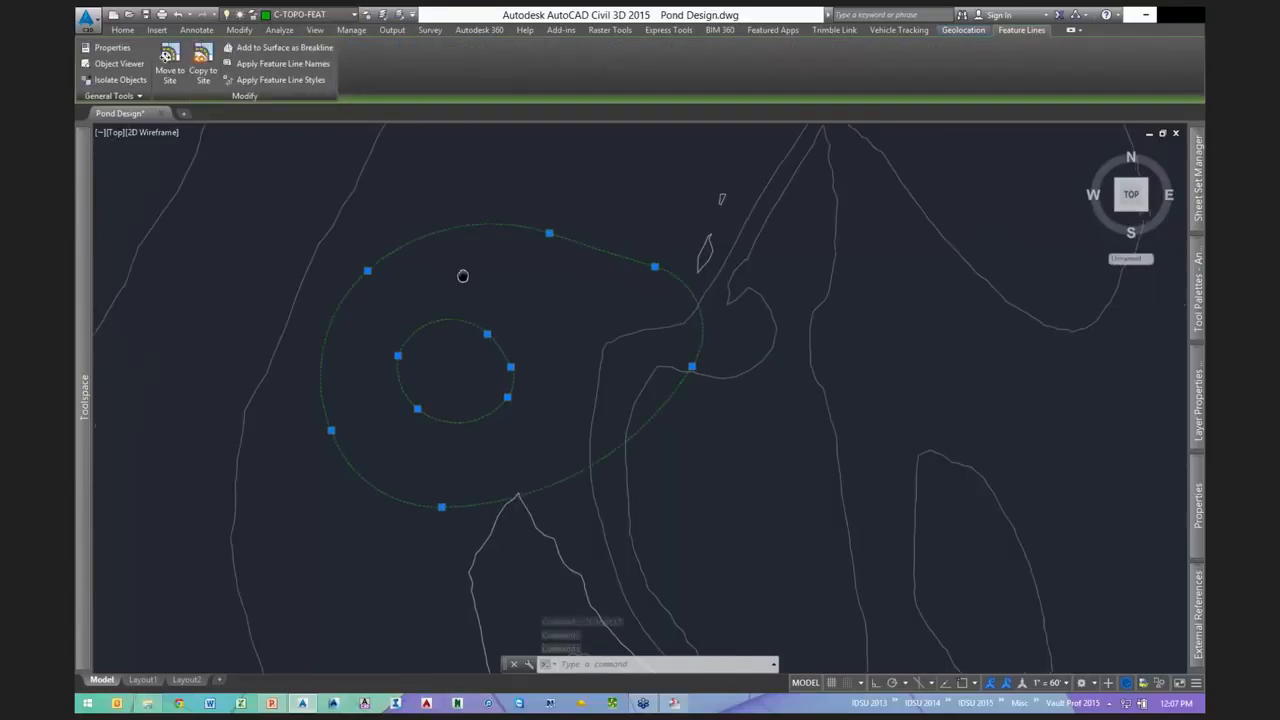
right_click(534, 203)
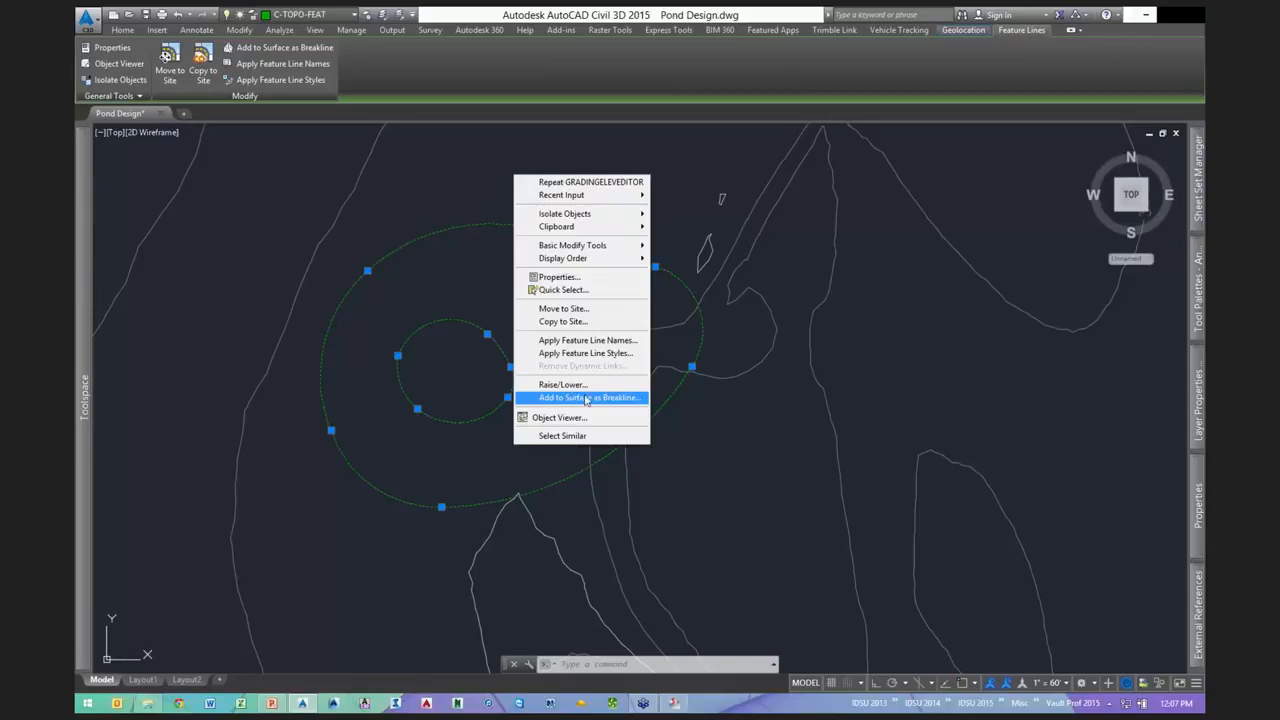
left_click(587, 398)
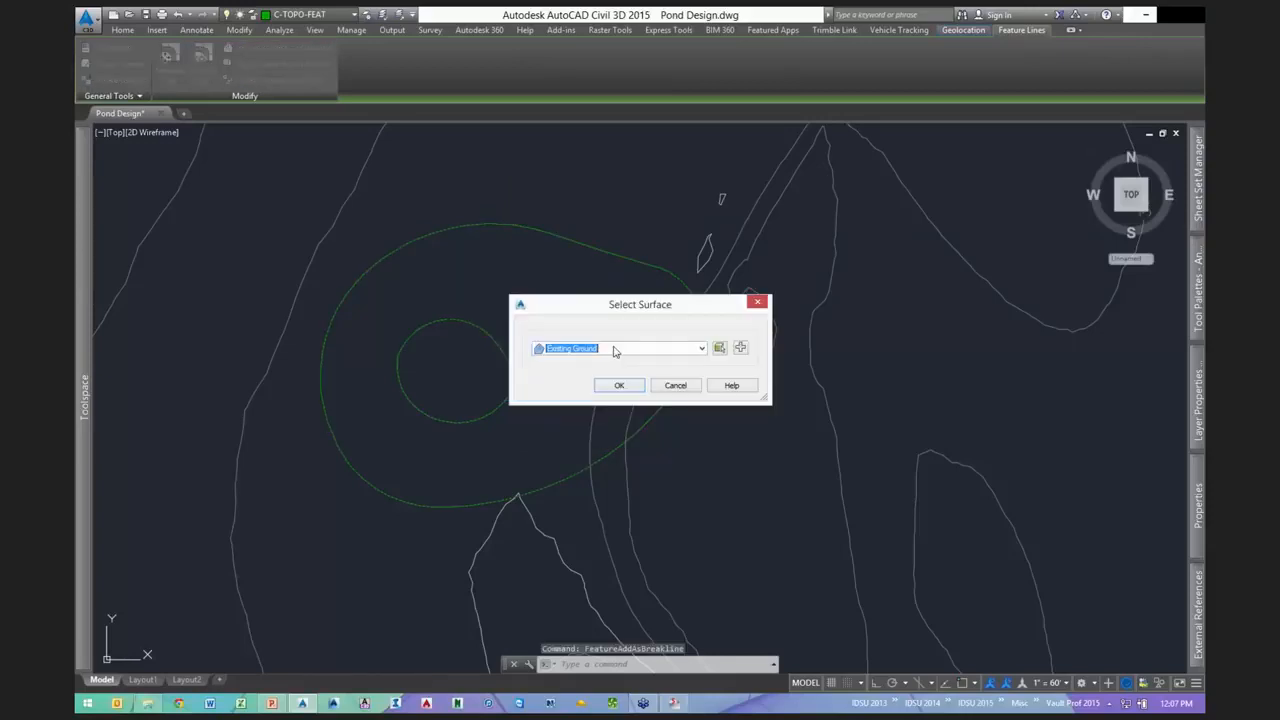
left_click(615, 349)
left_click(640, 310)
left_click(719, 347)
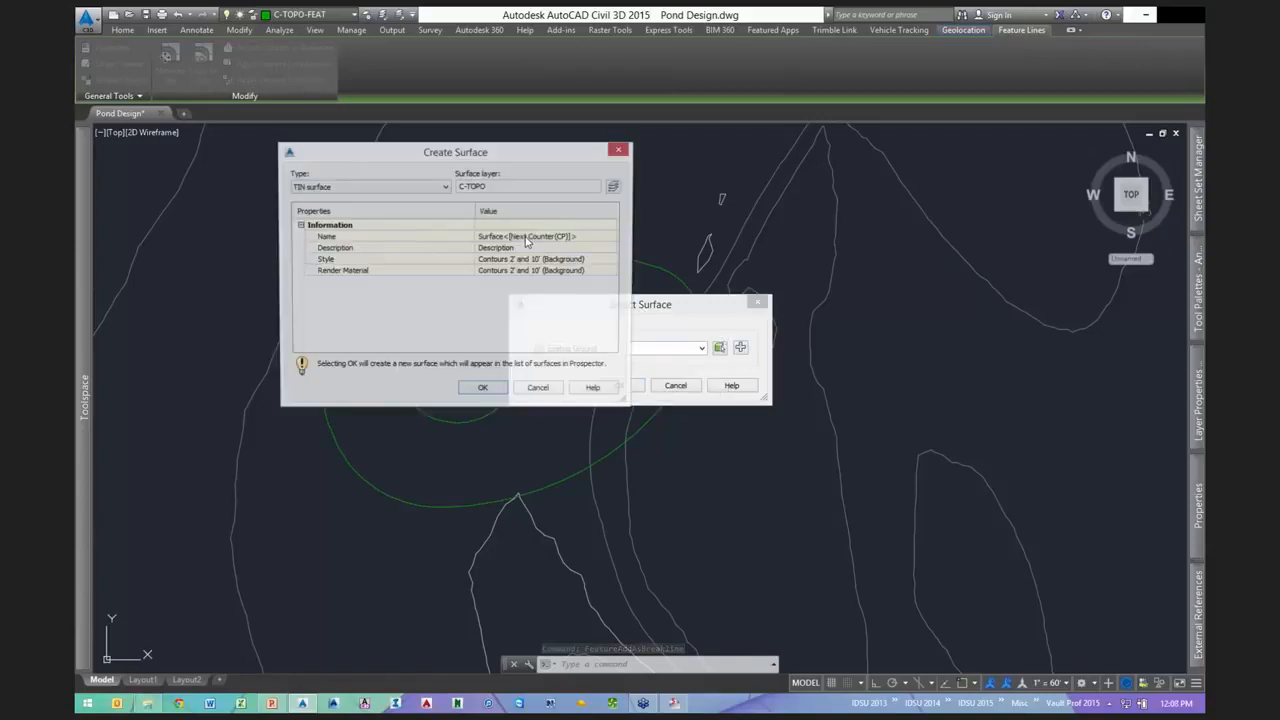
- Create surface Pond1 with the Contours and Triangles style and pick it as the target
type("Pond1")
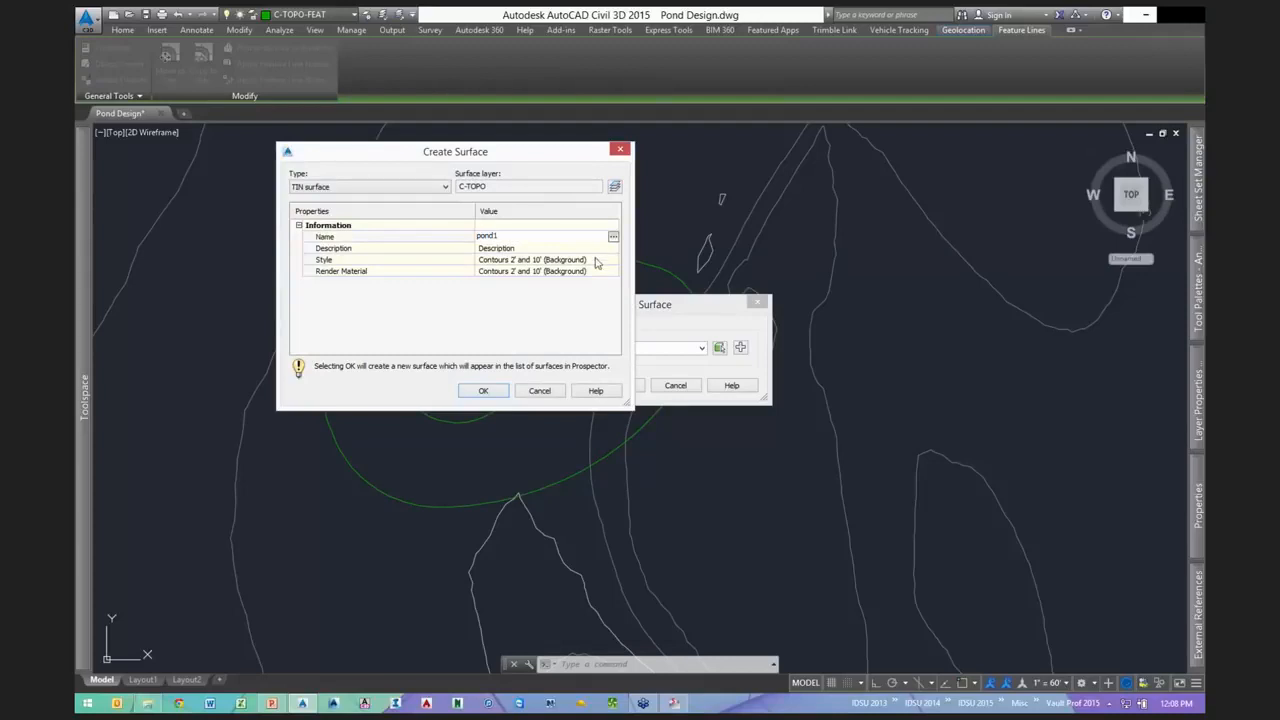
left_click(596, 260)
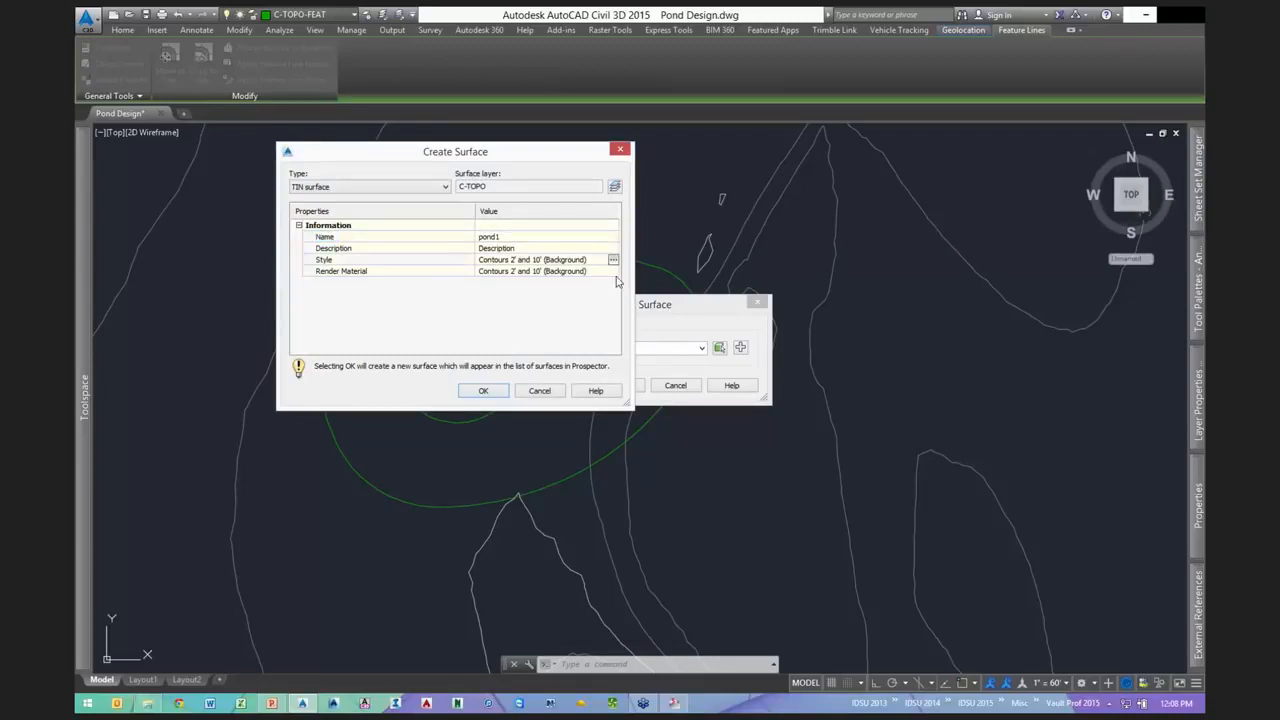
left_click(613, 259)
left_click(596, 309)
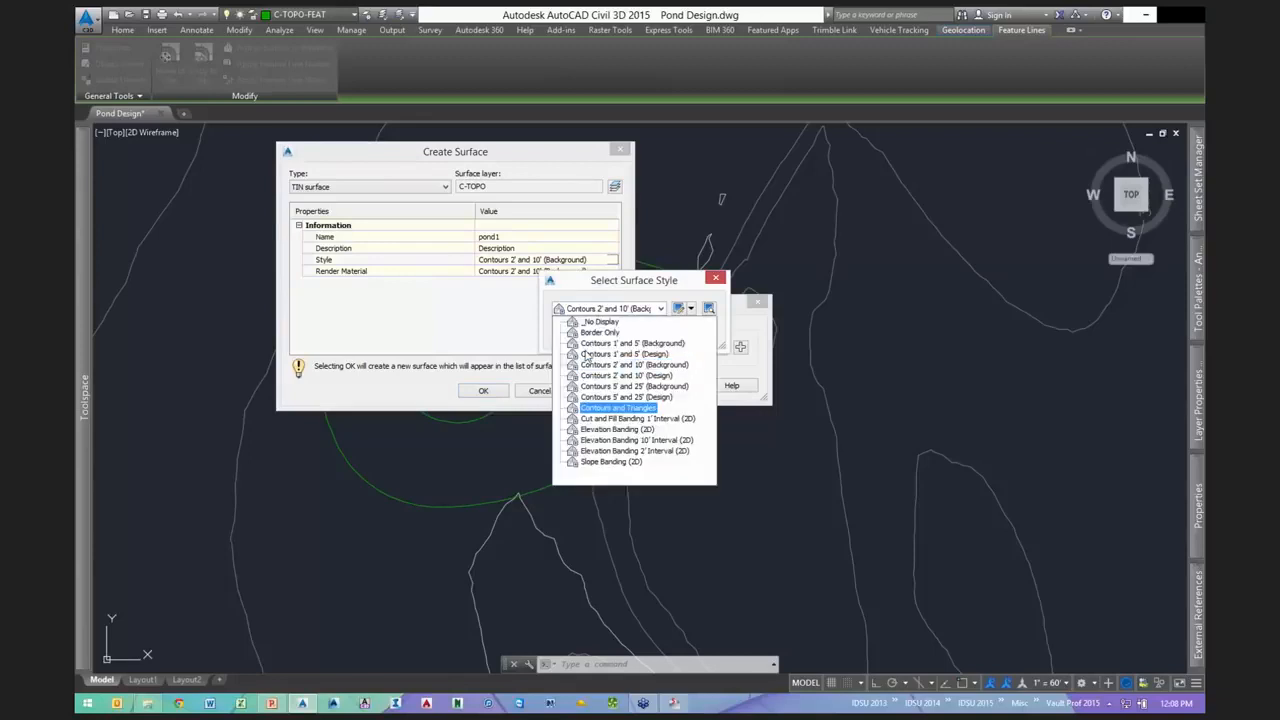
left_click(606, 408)
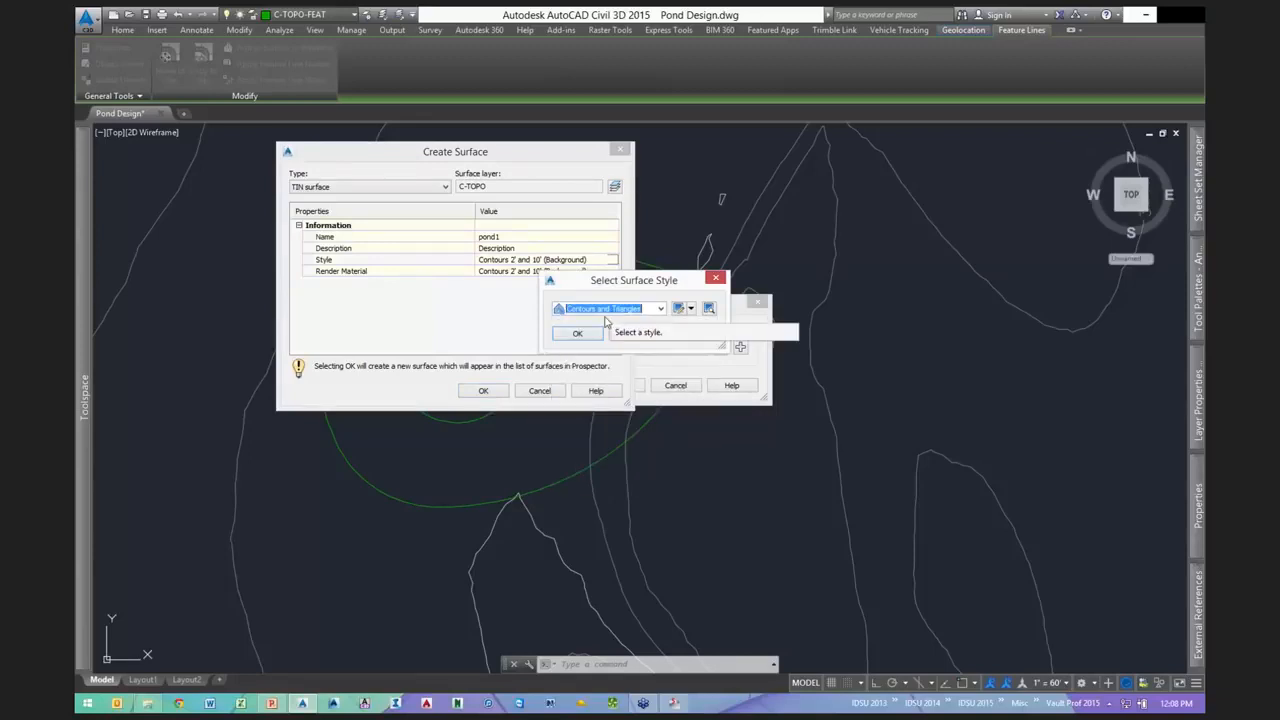
left_click(578, 333)
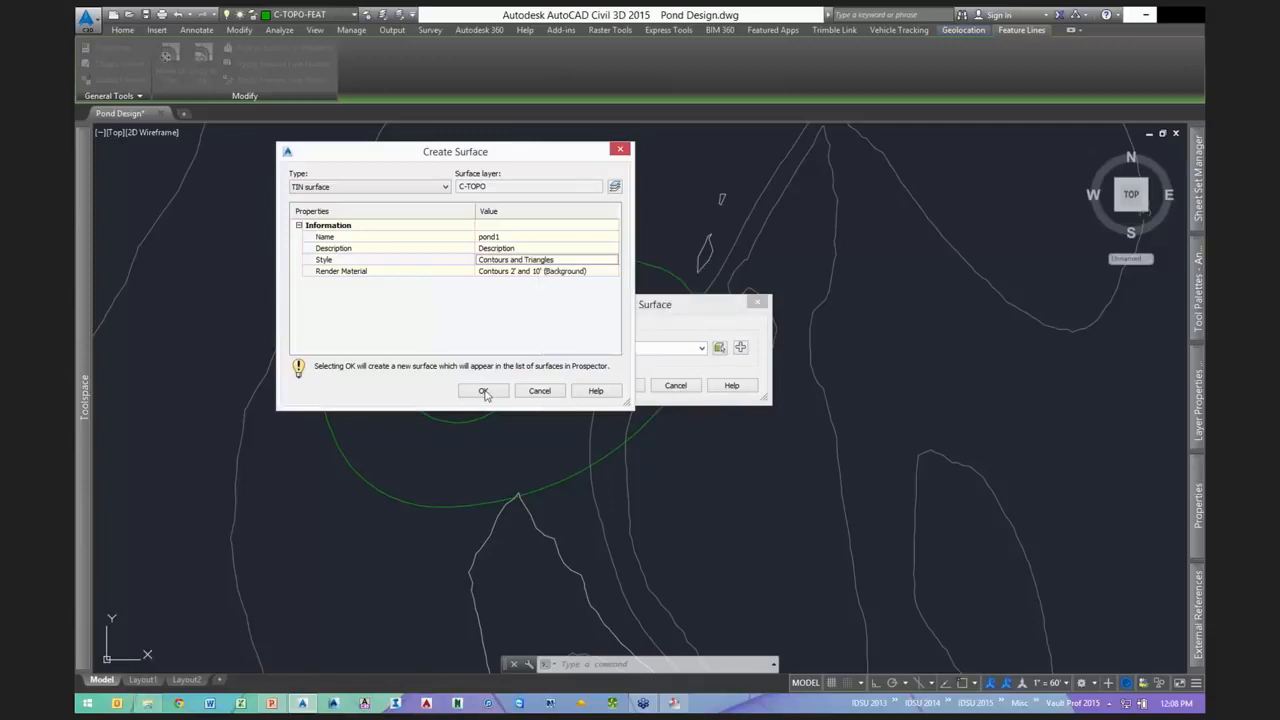
left_click(484, 390)
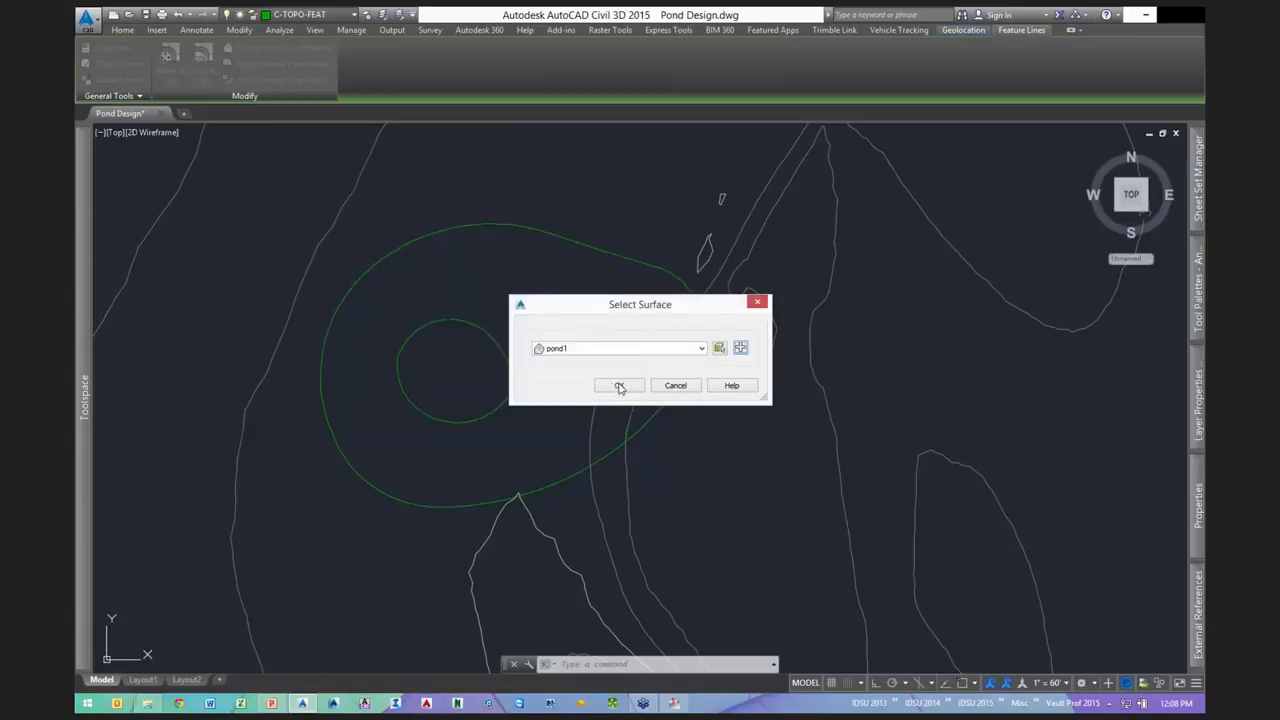
left_click(619, 386)
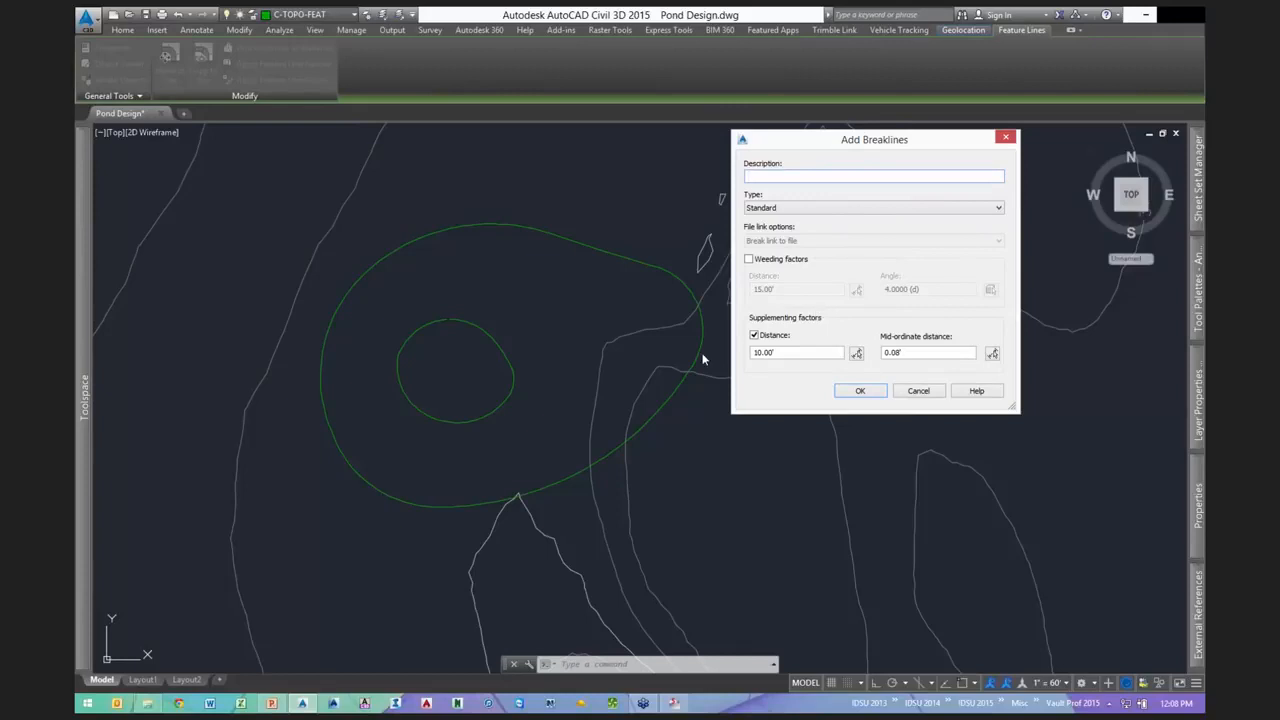
- Set the Add Breaklines mid-ordinate distance to .2
left_click(781, 353)
left_click(915, 353)
left_click(776, 353)
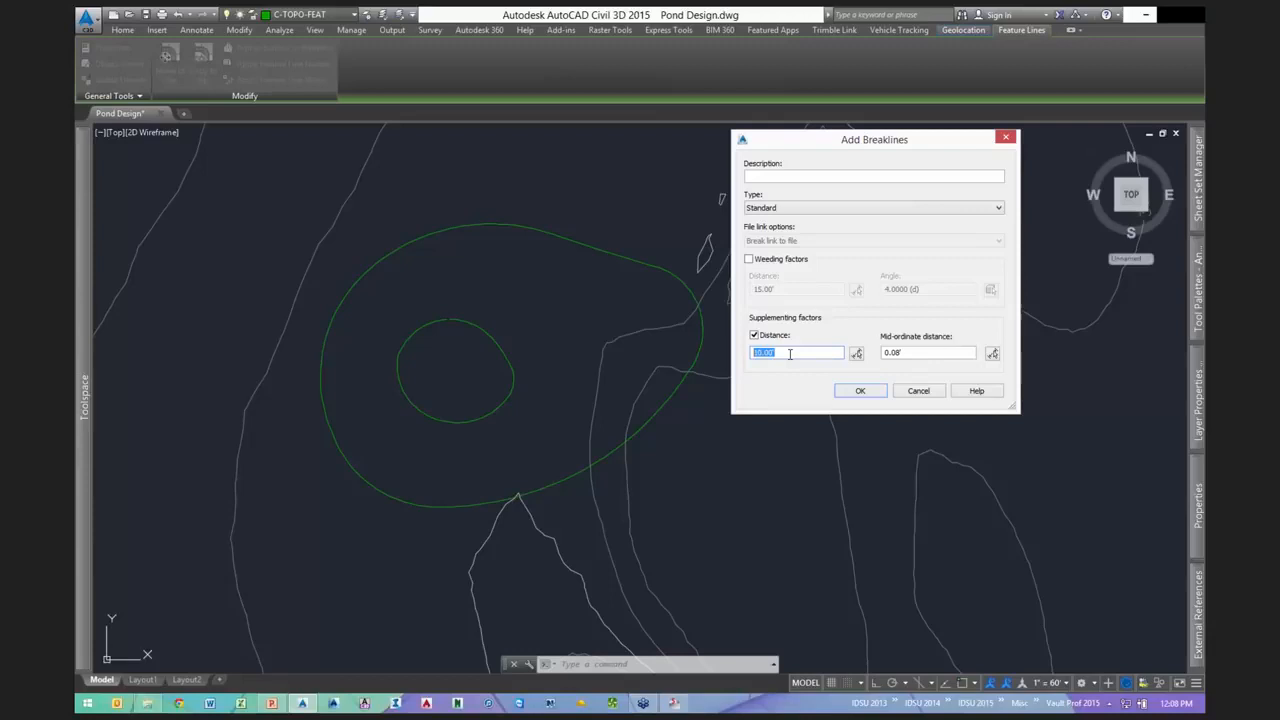
left_click(905, 353)
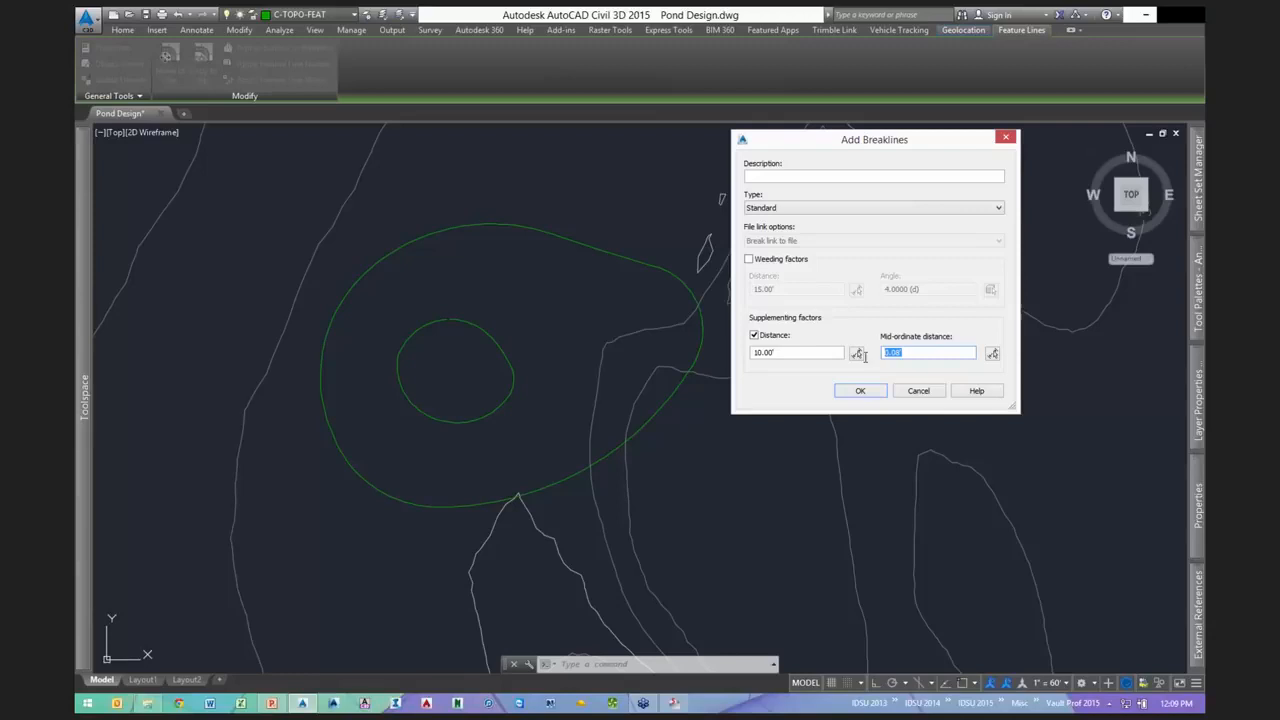
left_click(924, 353)
double_click(925, 353)
type(".2")
left_click(860, 390)
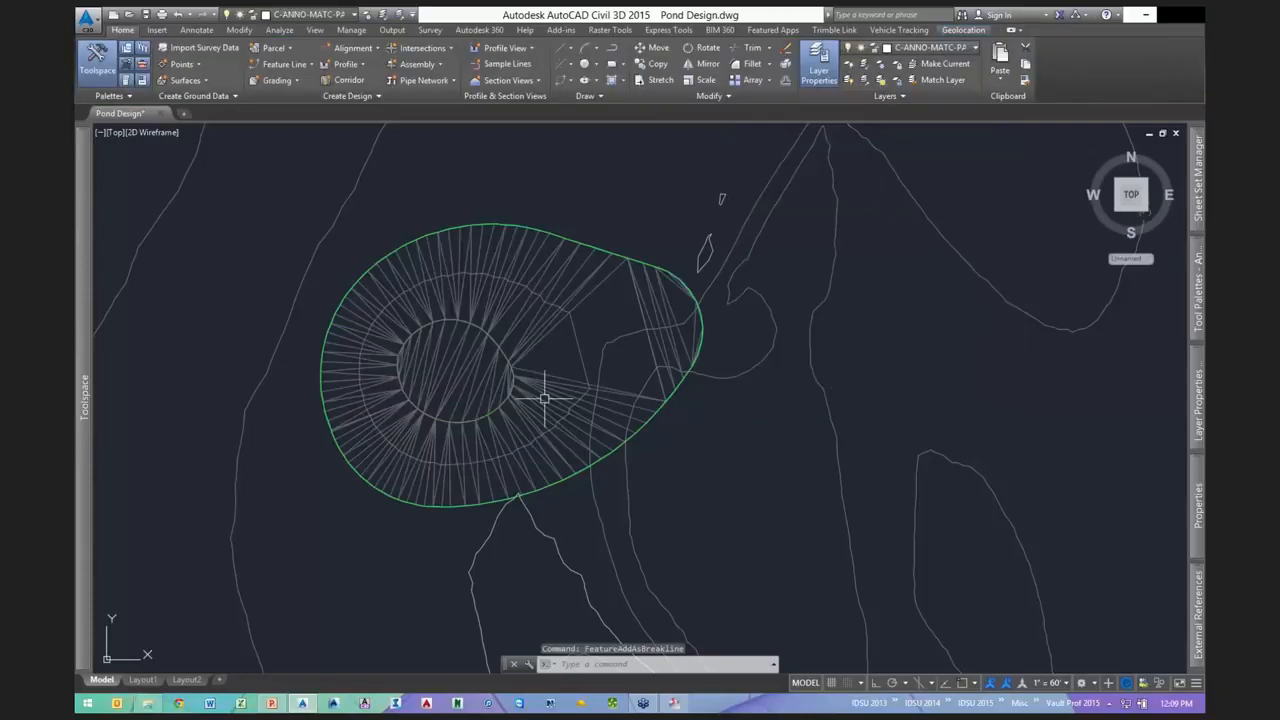
key("Escape")
key("Escape")
mouse_move(527, 342)
middle_mouse_down()
mouse_move(620, 337)
mouse_move(497, 389)
middle_mouse_up()
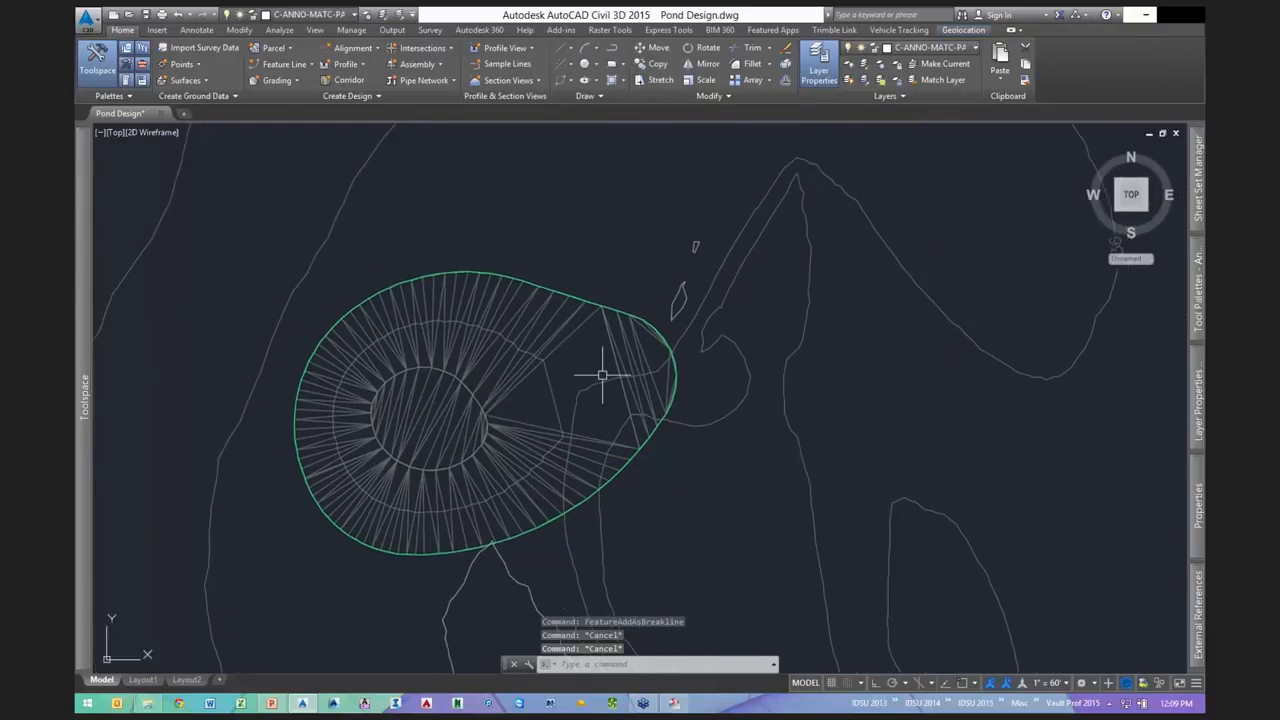
scroll(638, 323, "up", 2)
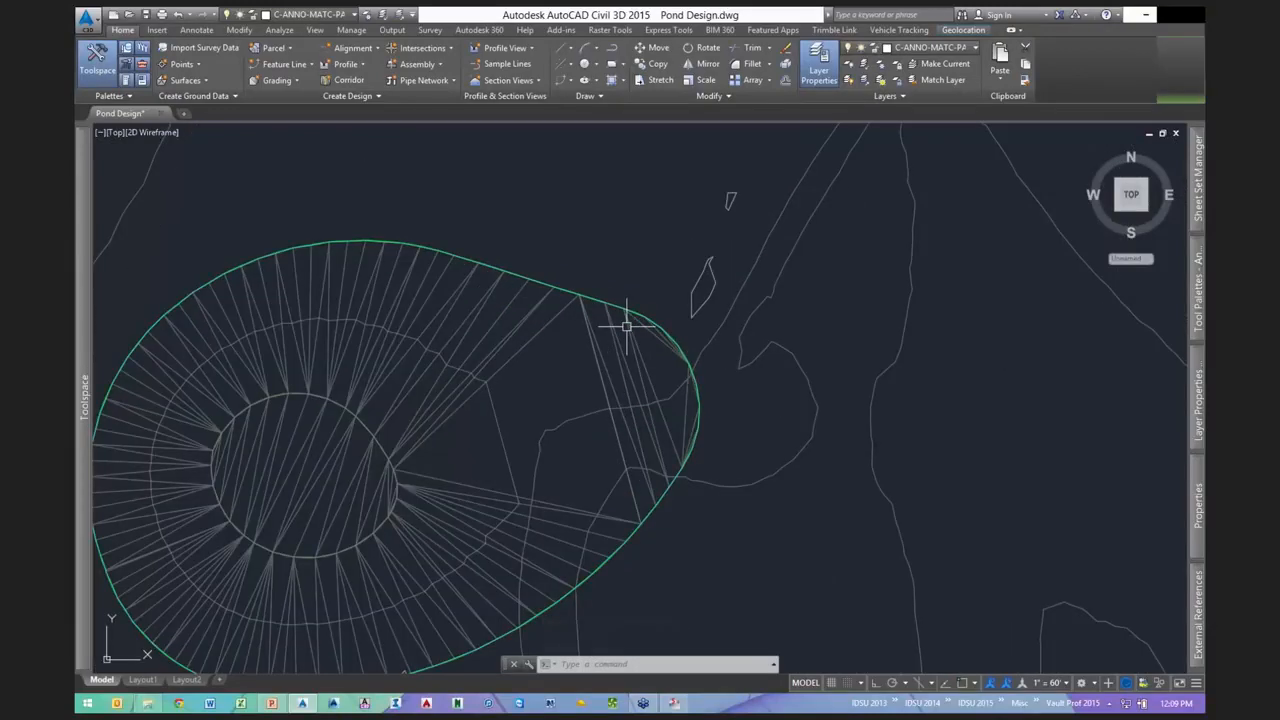
left_click(627, 326)
right_click(627, 326)
left_click(675, 423)
left_click_drag(551, 454, 577, 451)
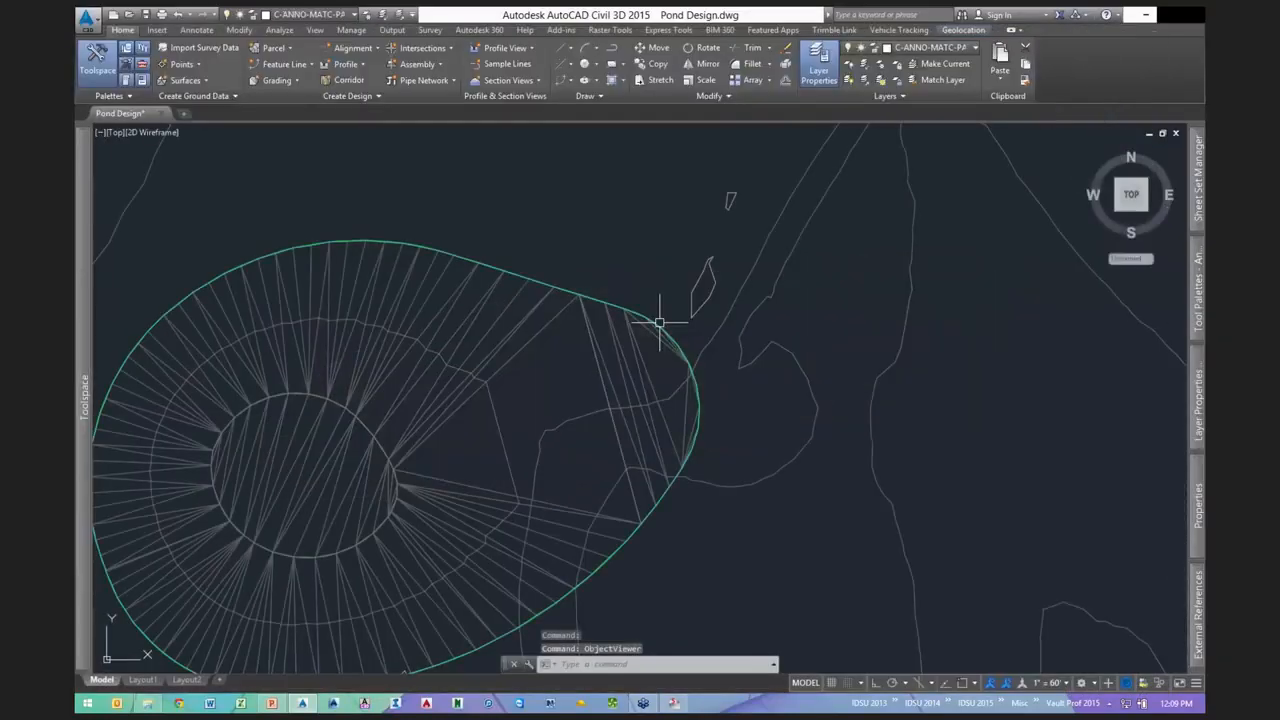
scroll(659, 322, "up", 10)
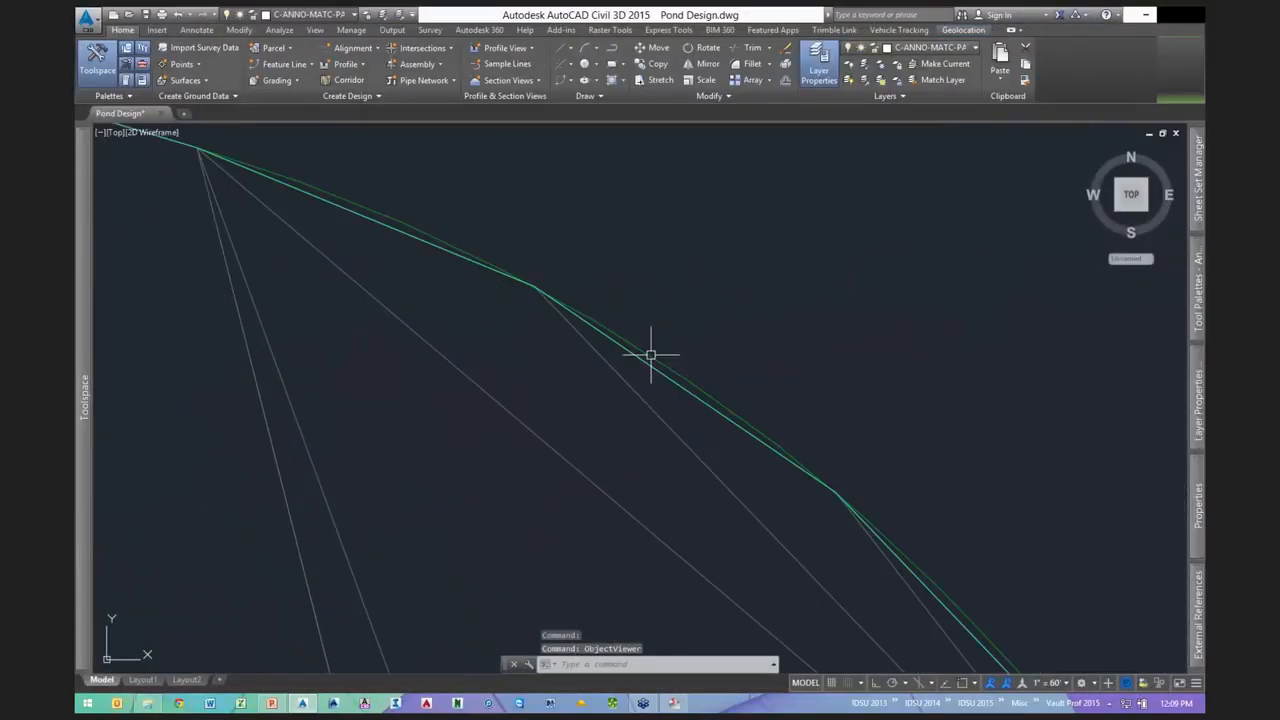
left_click(651, 354)
scroll(700, 320, "down", 3)
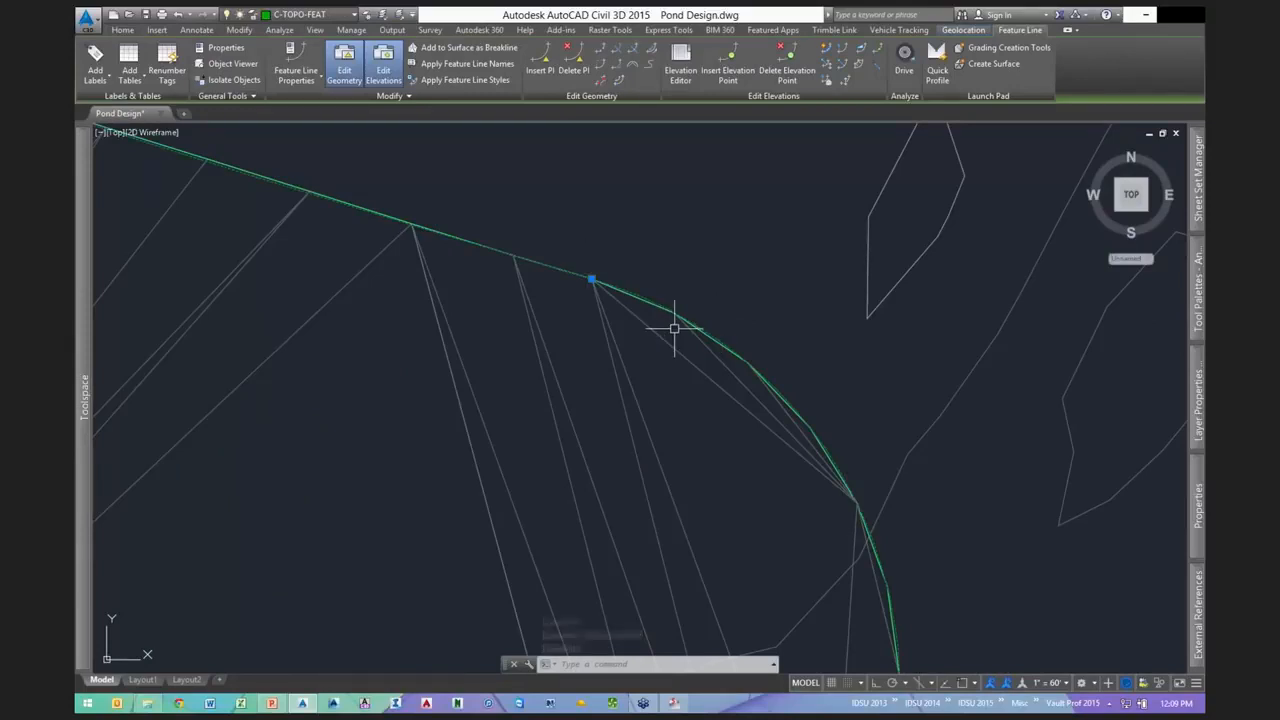
scroll(649, 303, "up", 2)
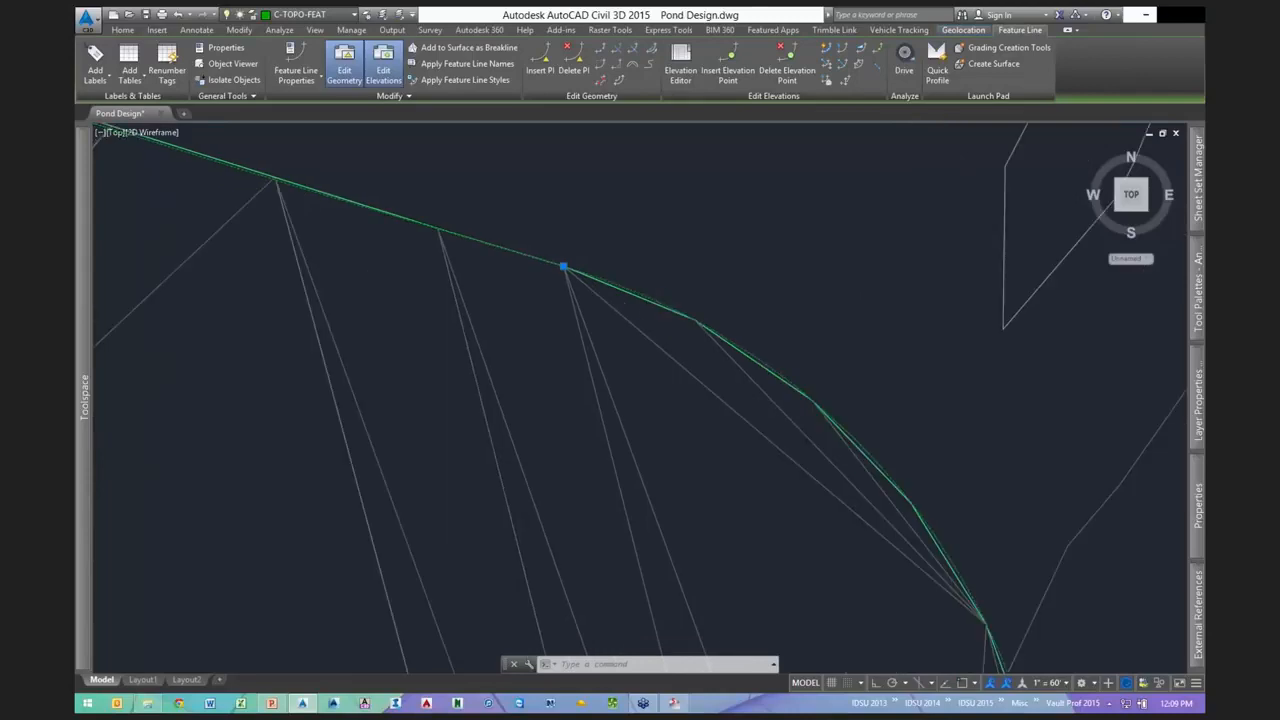
scroll(640, 303, "up", 3)
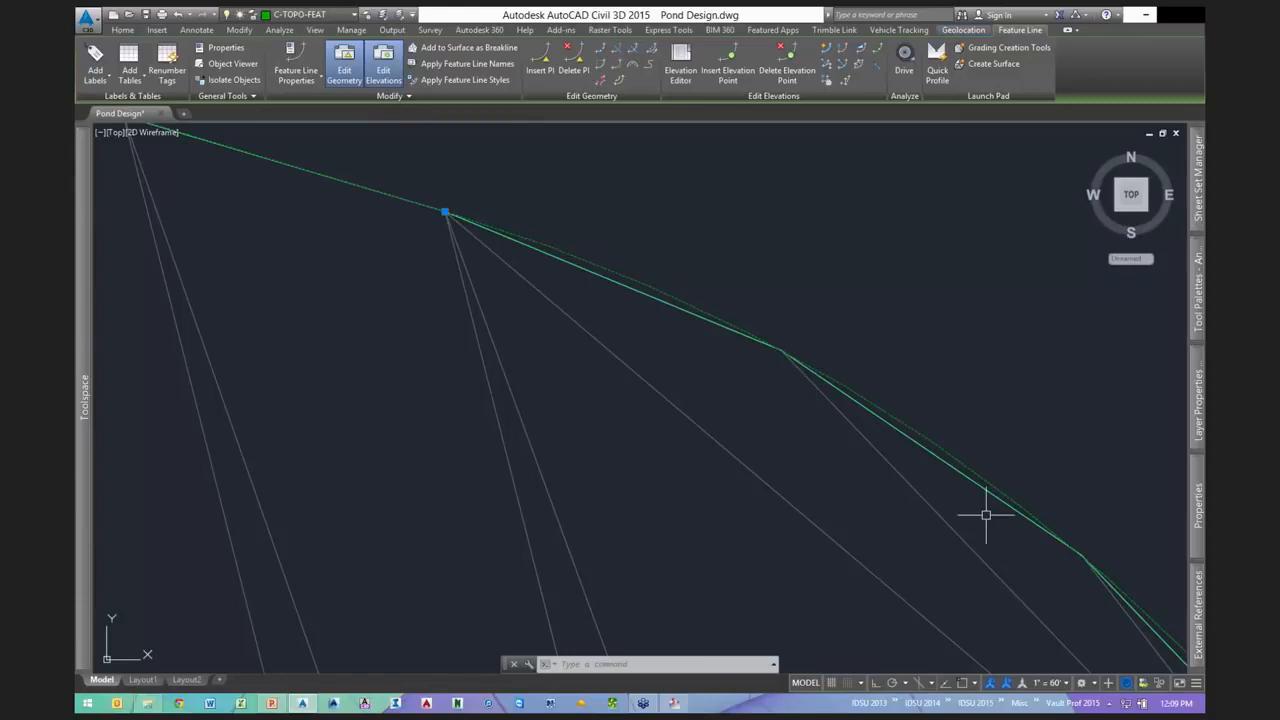
scroll(630, 278, "up", 3)
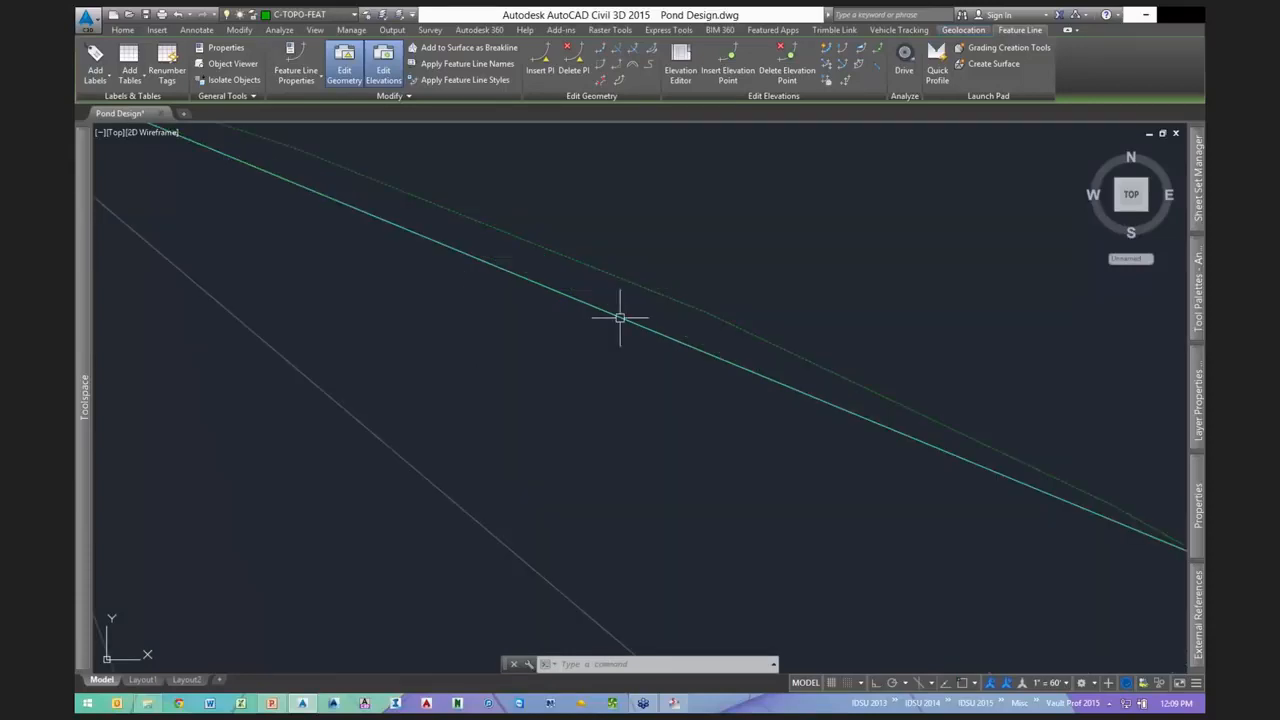
scroll(640, 310, "up", 1)
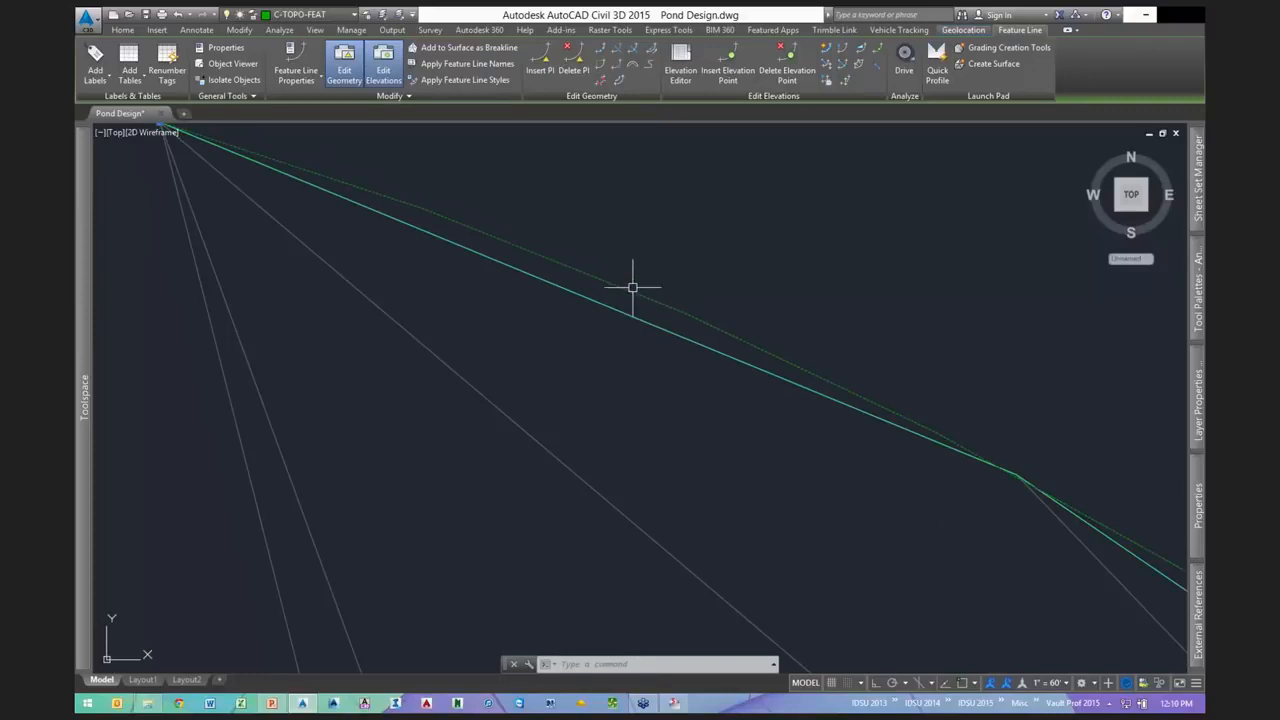
type("di")
key("Return")
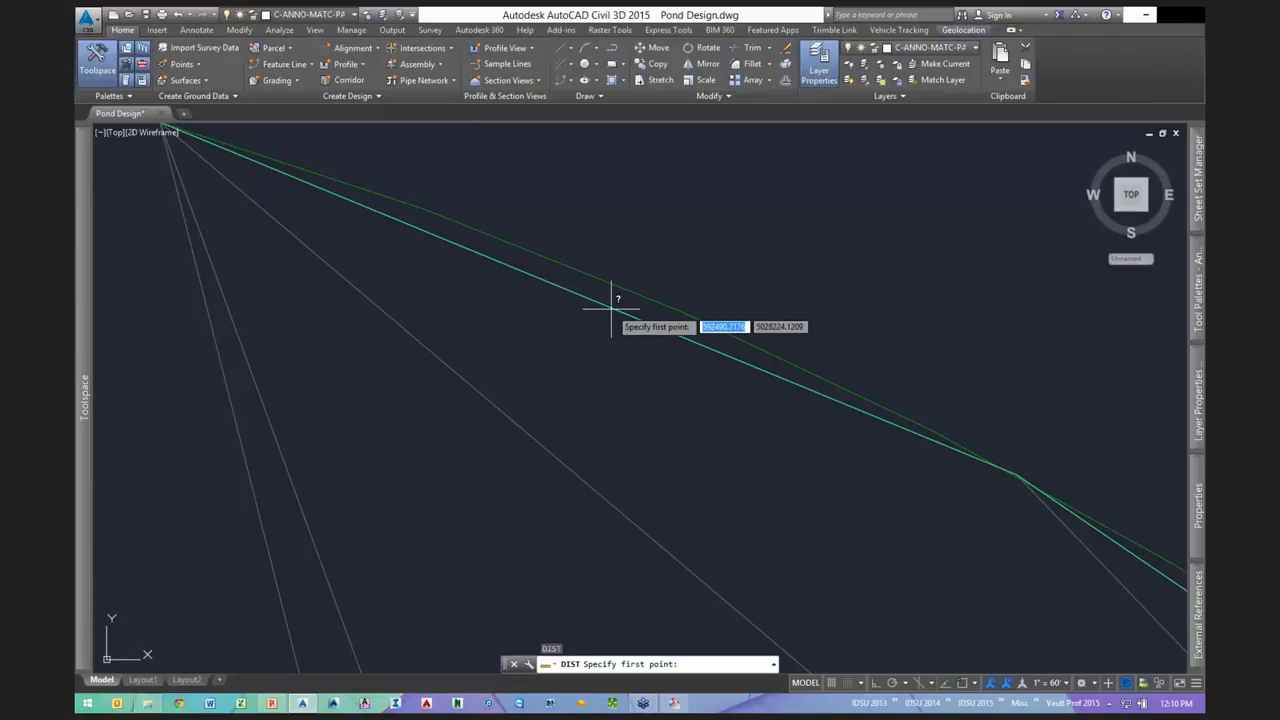
key("Escape")
key("Escape")
type("re")
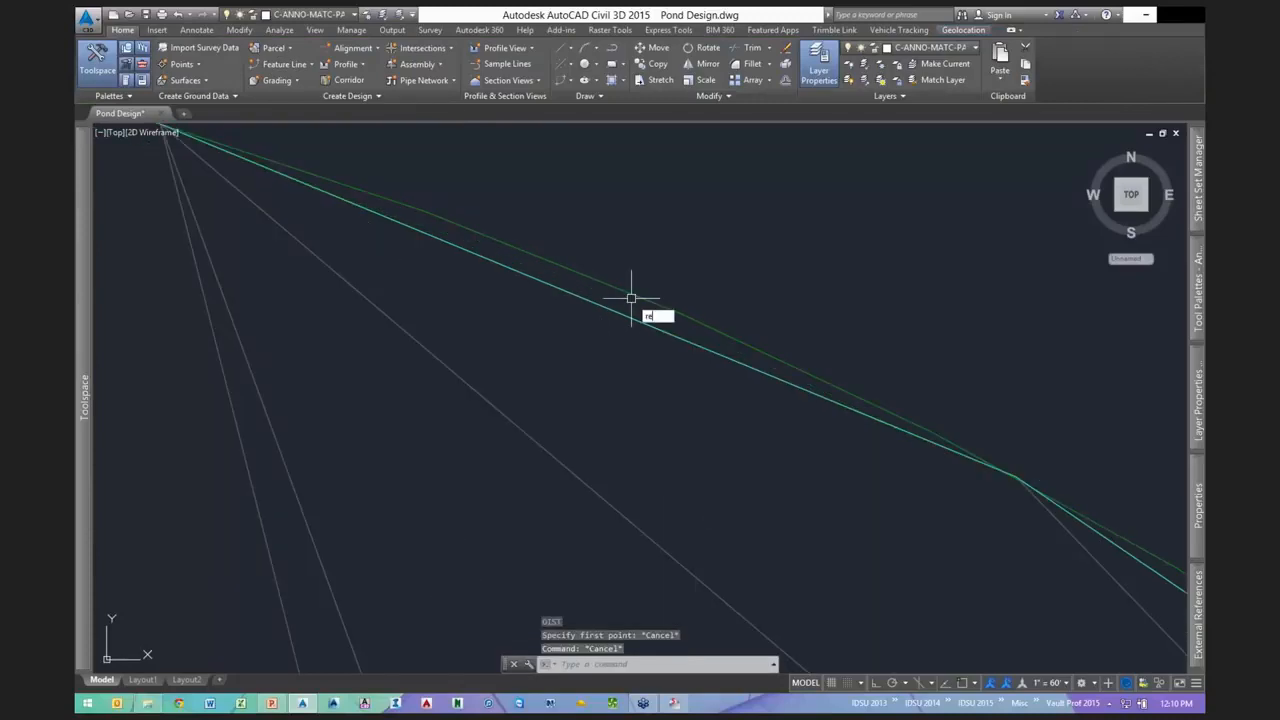
type("a")
key("Return")
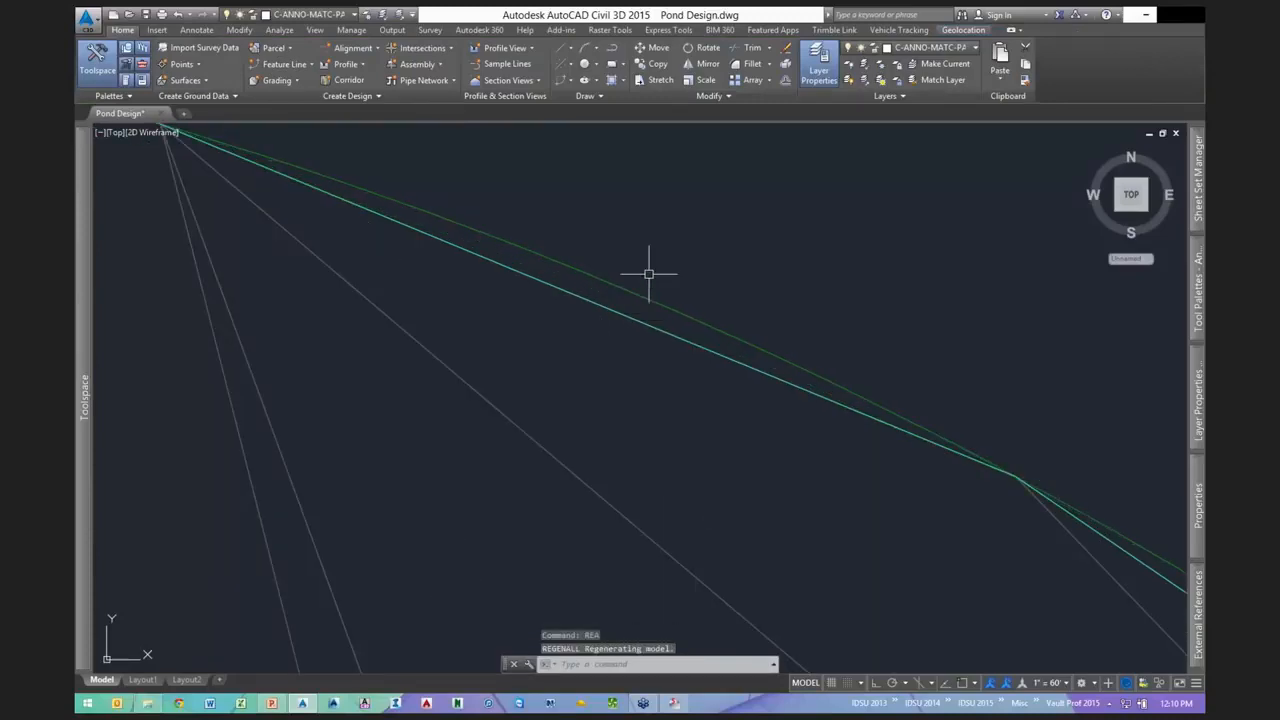
type("di")
key("Return")
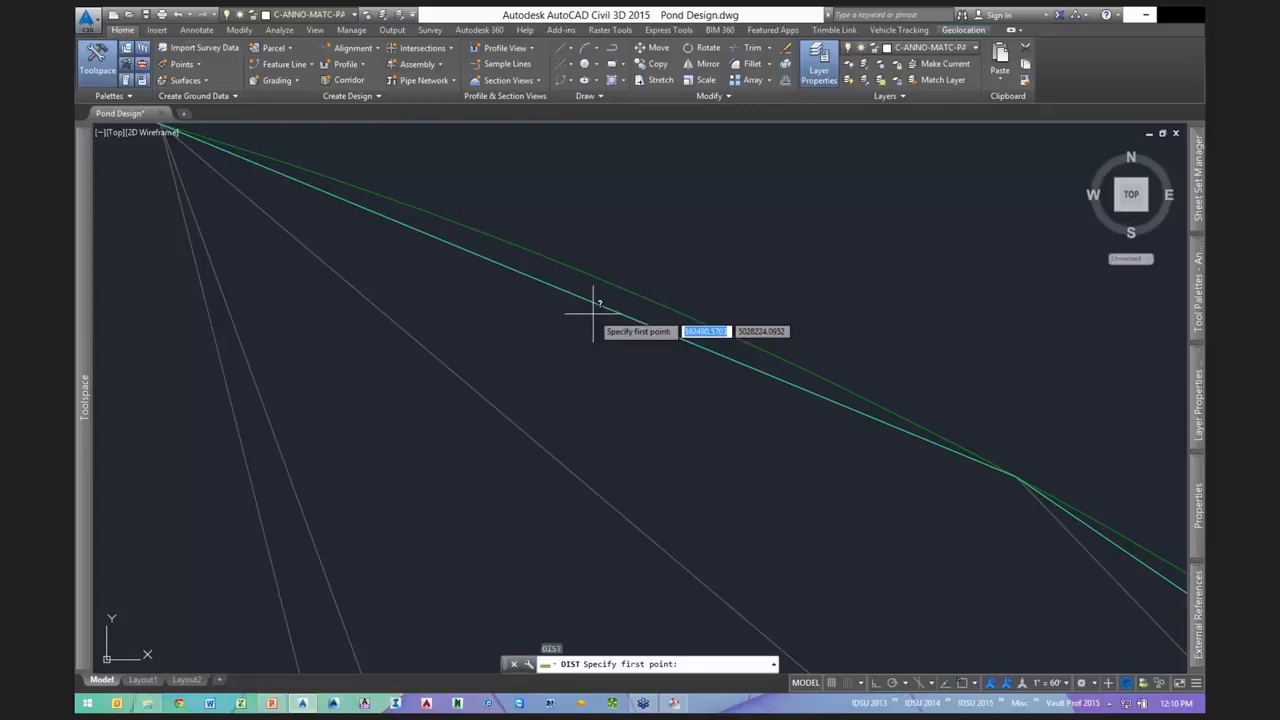
left_click(606, 306)
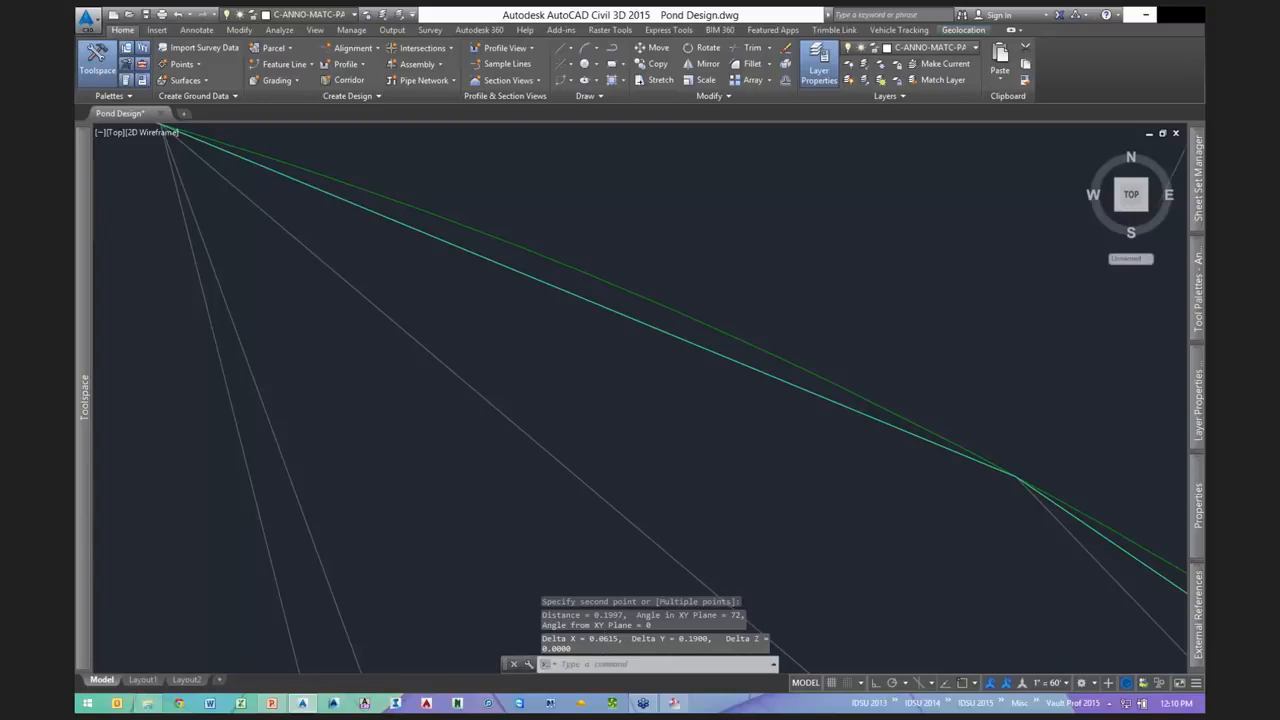
scroll(820, 266, "down", 5)
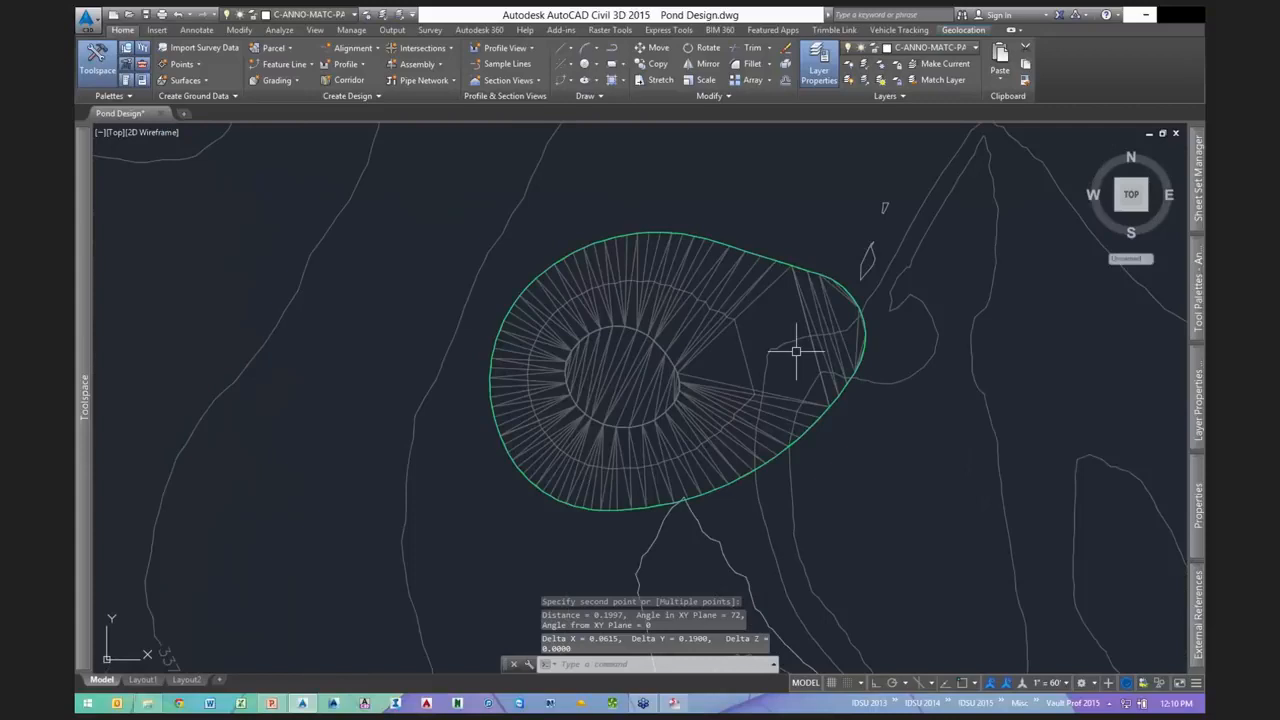
- Open the pond1 surface properties at its Definition tab
scroll(628, 347, "up", 2)
middle_click_drag(628, 347, 551, 360)
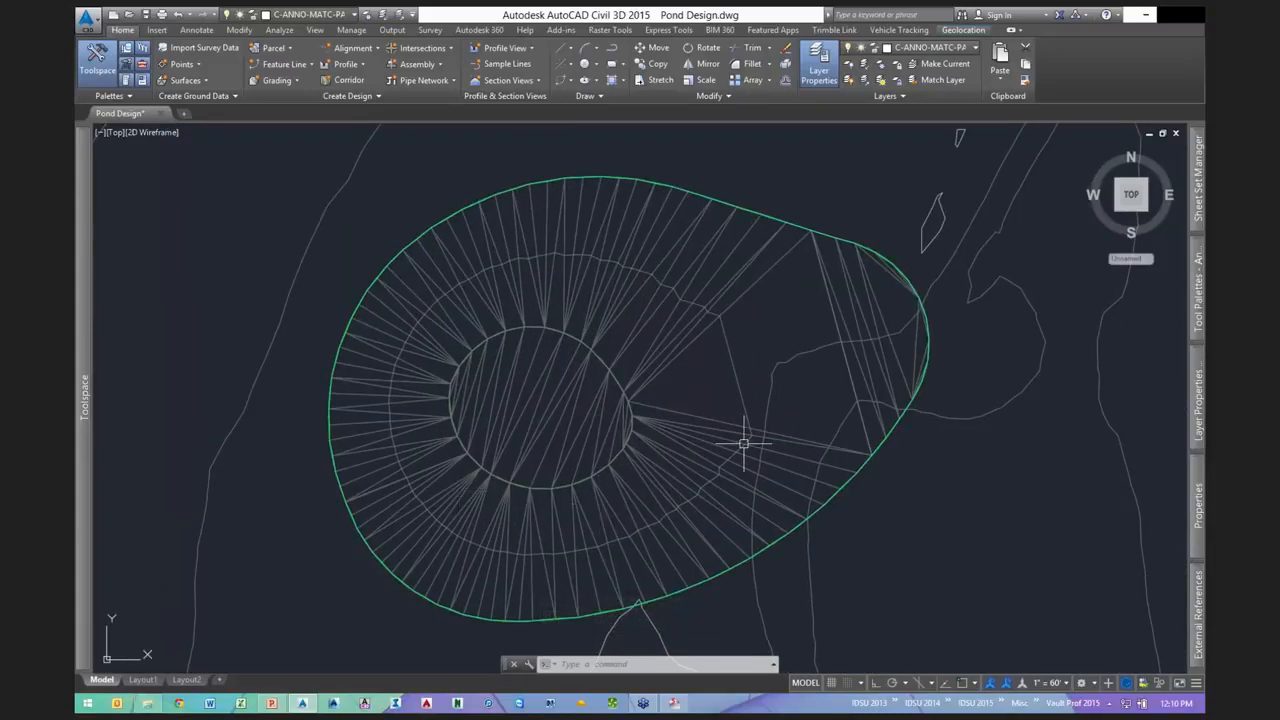
middle_click_drag(743, 443, 671, 417)
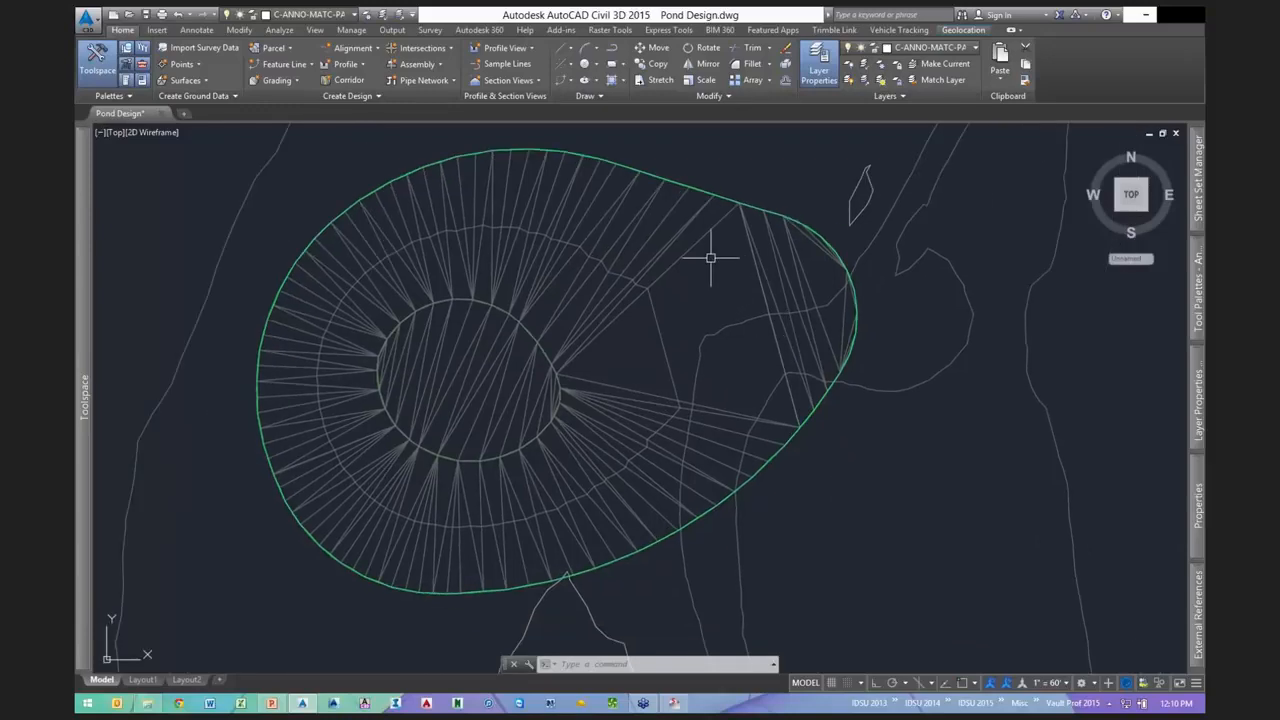
left_click(704, 377)
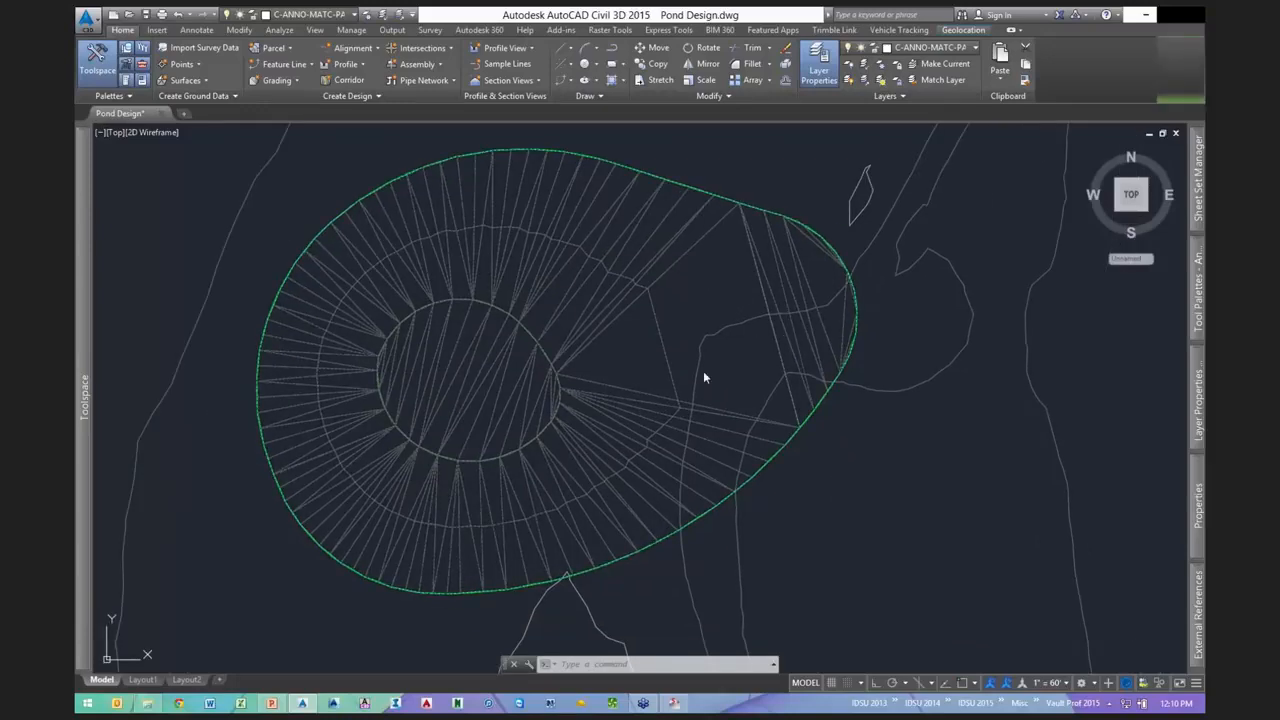
double_click(704, 377)
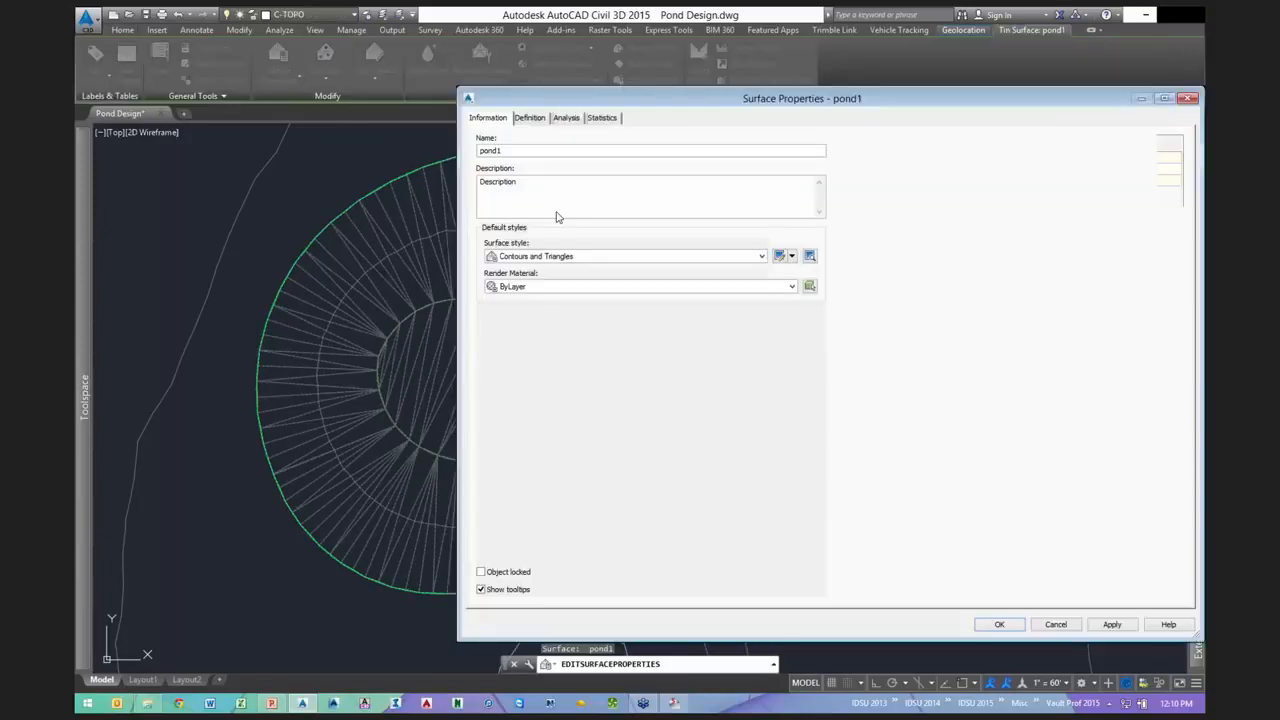
left_click(529, 117)
- Delete the Add breakline operation and rebuild pond1
left_click(550, 394)
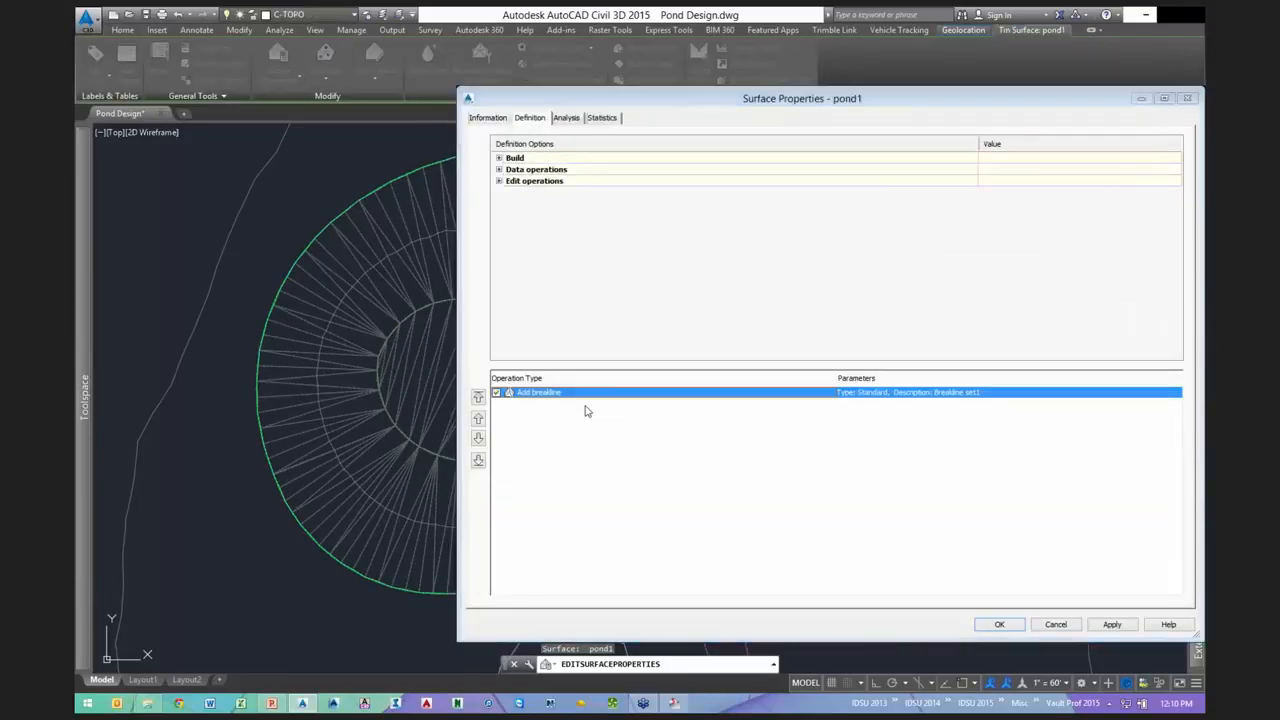
key("Delete")
left_click(887, 403)
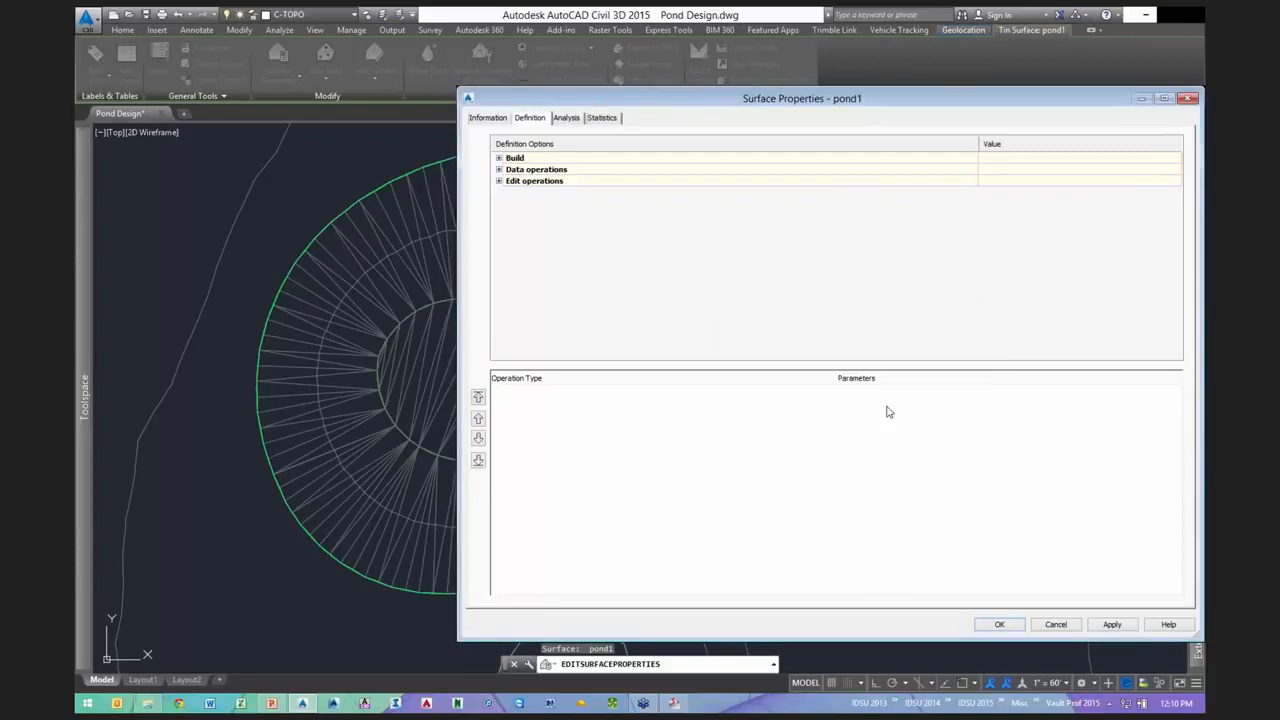
left_click(997, 625)
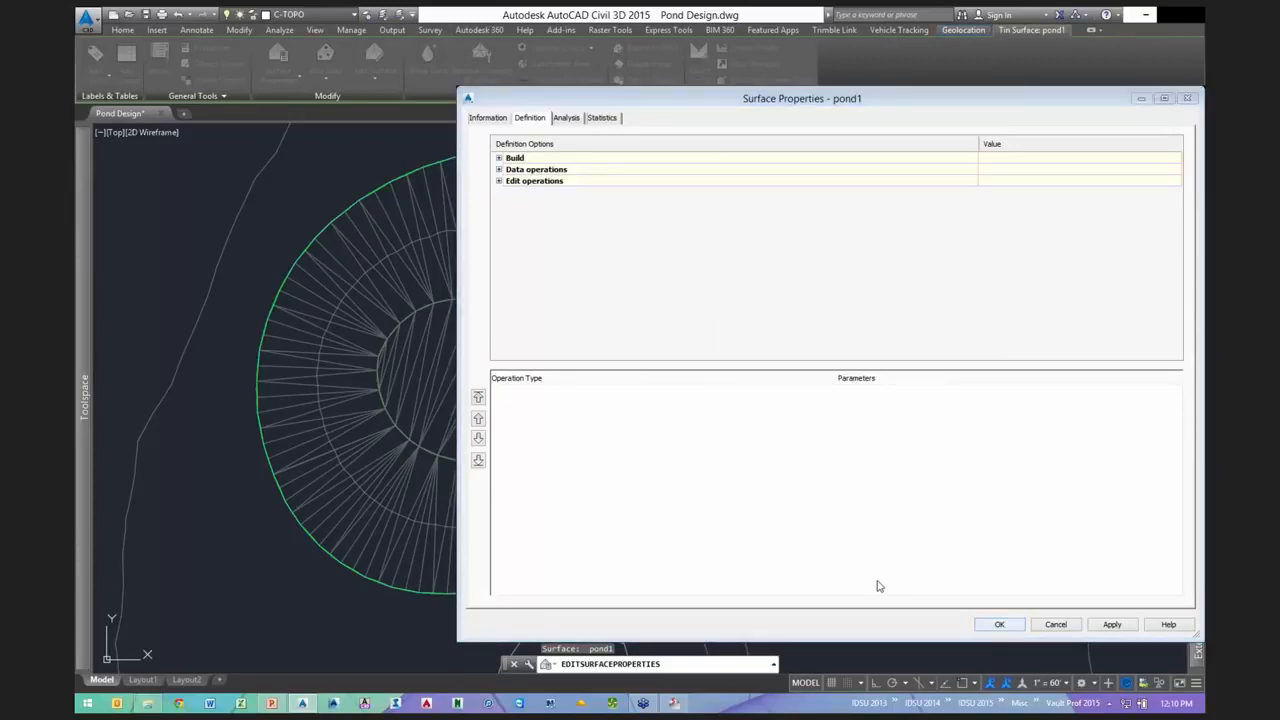
left_click(553, 318)
left_click(497, 304)
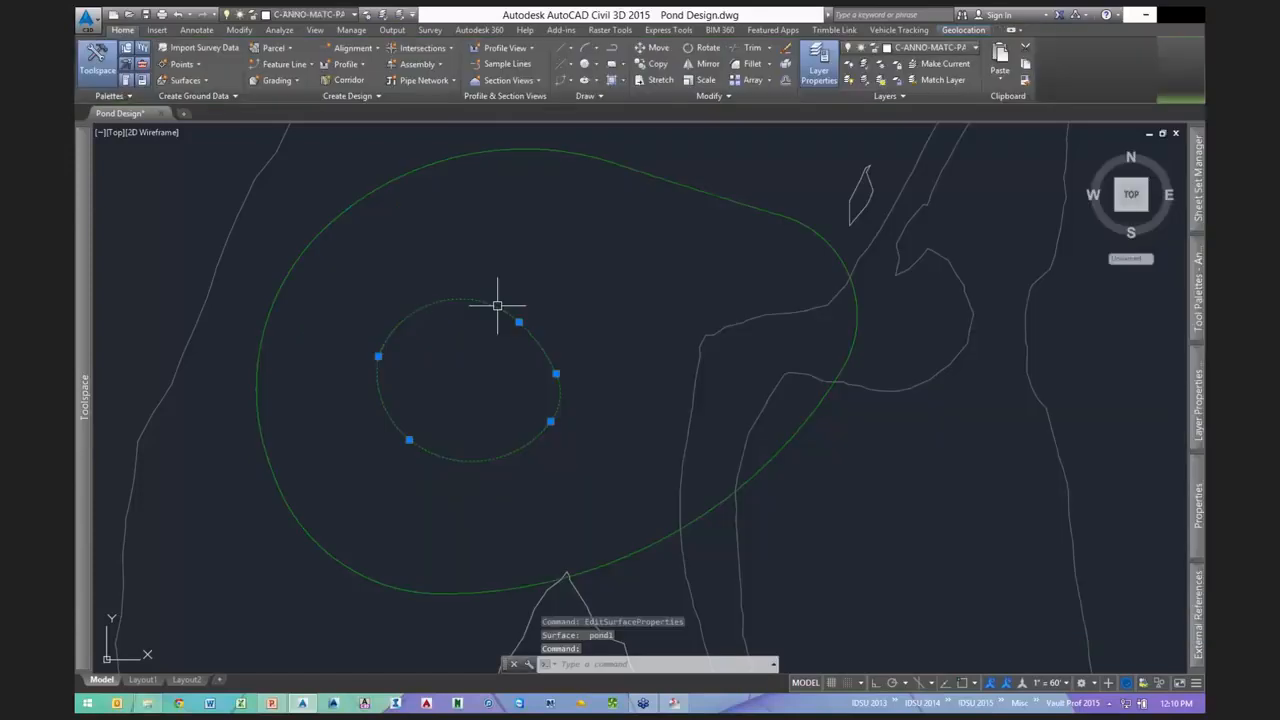
- Add both pond feature lines to pond1 as breaklines with a .1 distance, then inspect the TIN
left_click(620, 164)
right_click(668, 160)
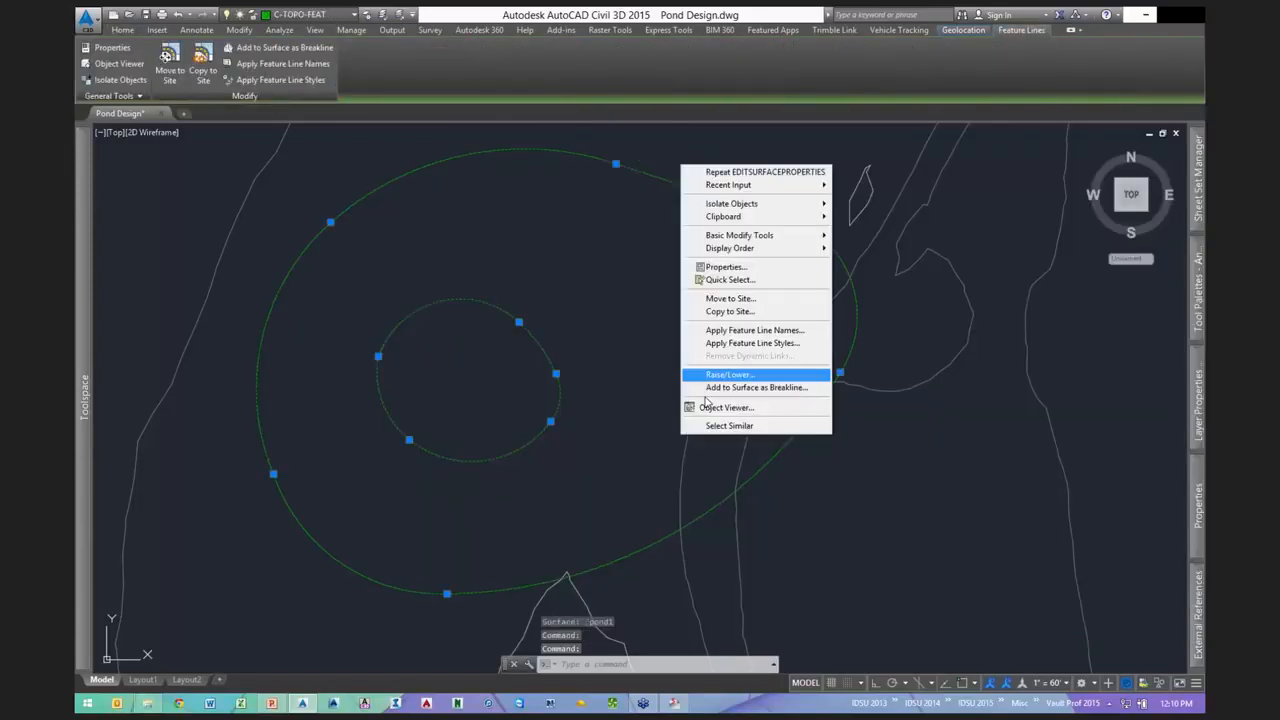
left_click(708, 388)
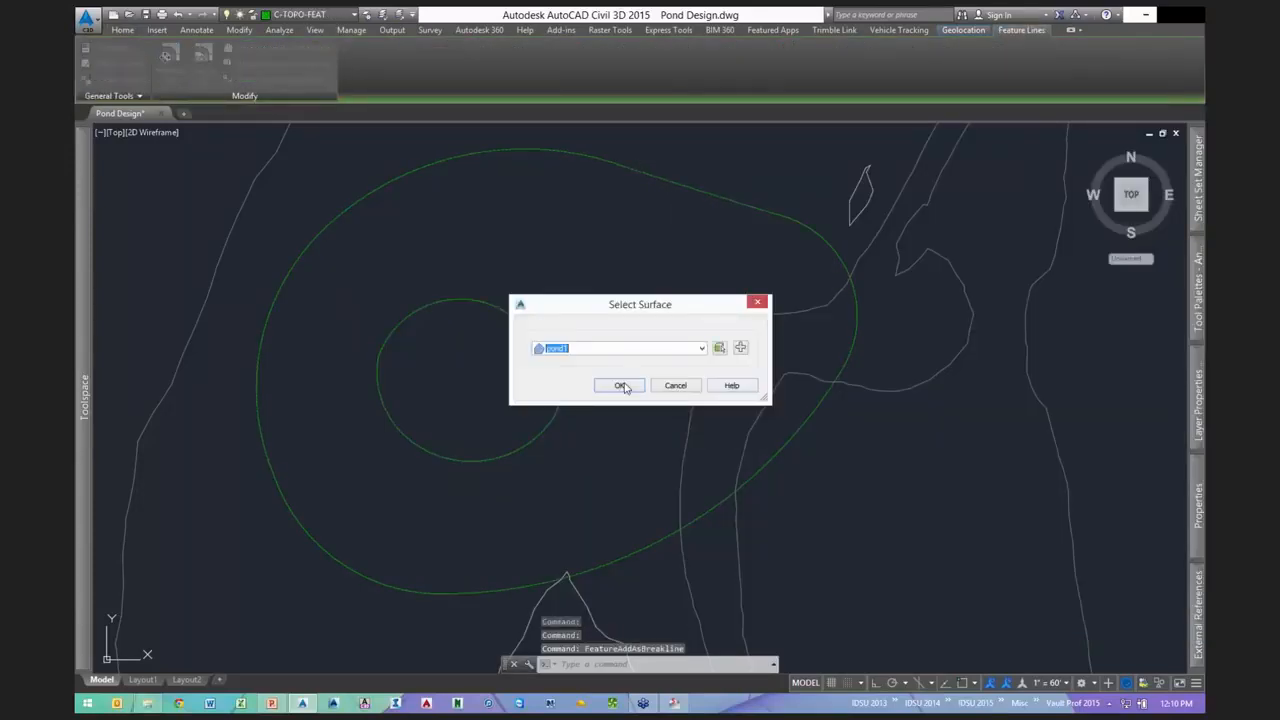
left_click(621, 385)
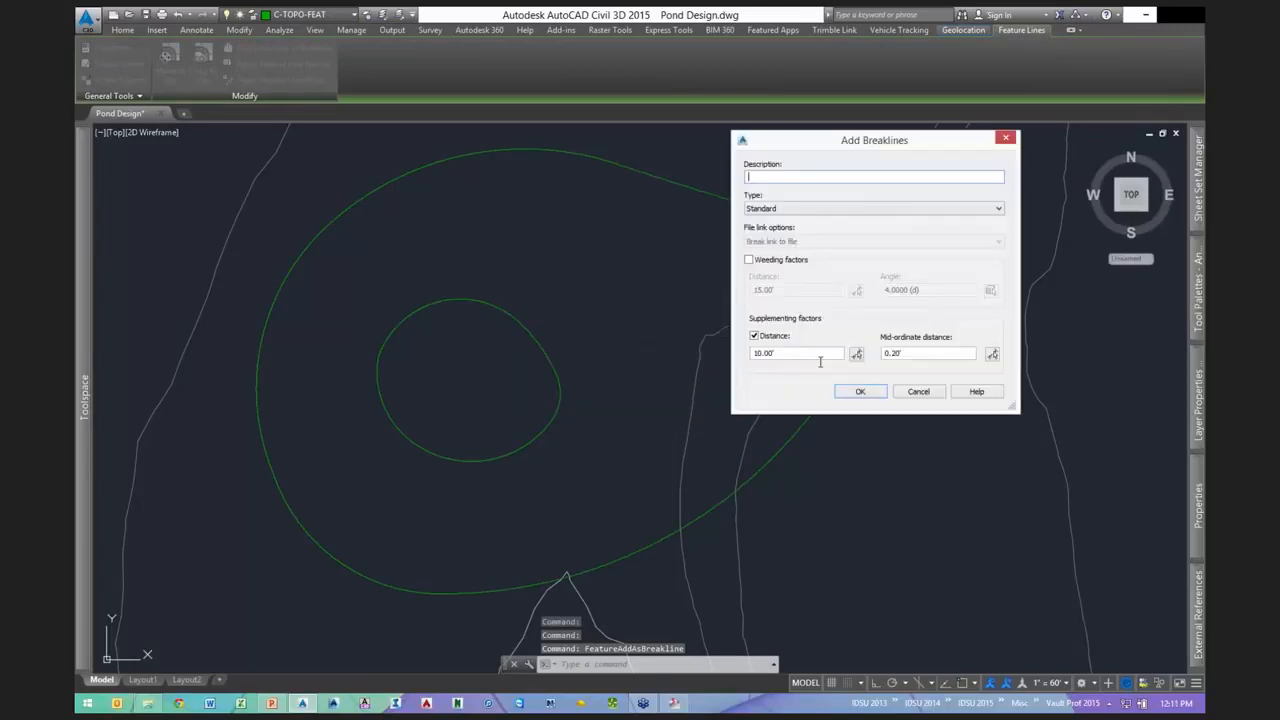
type(".")
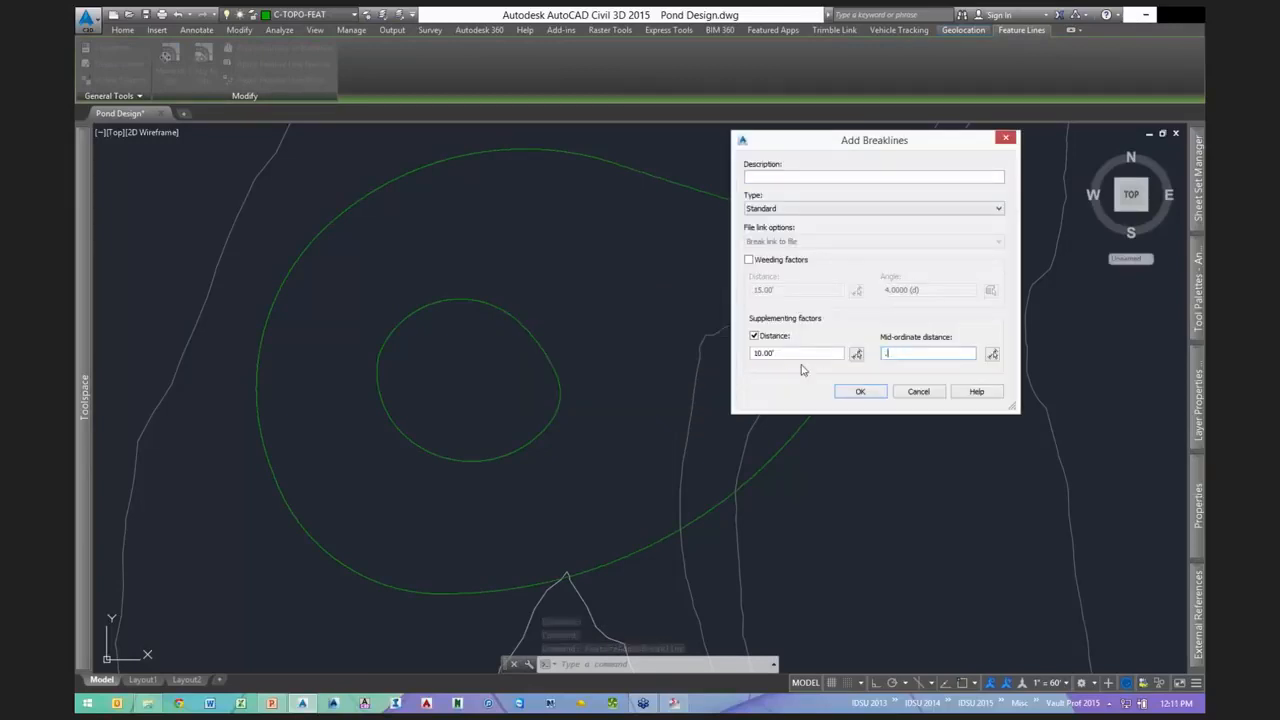
type("1")
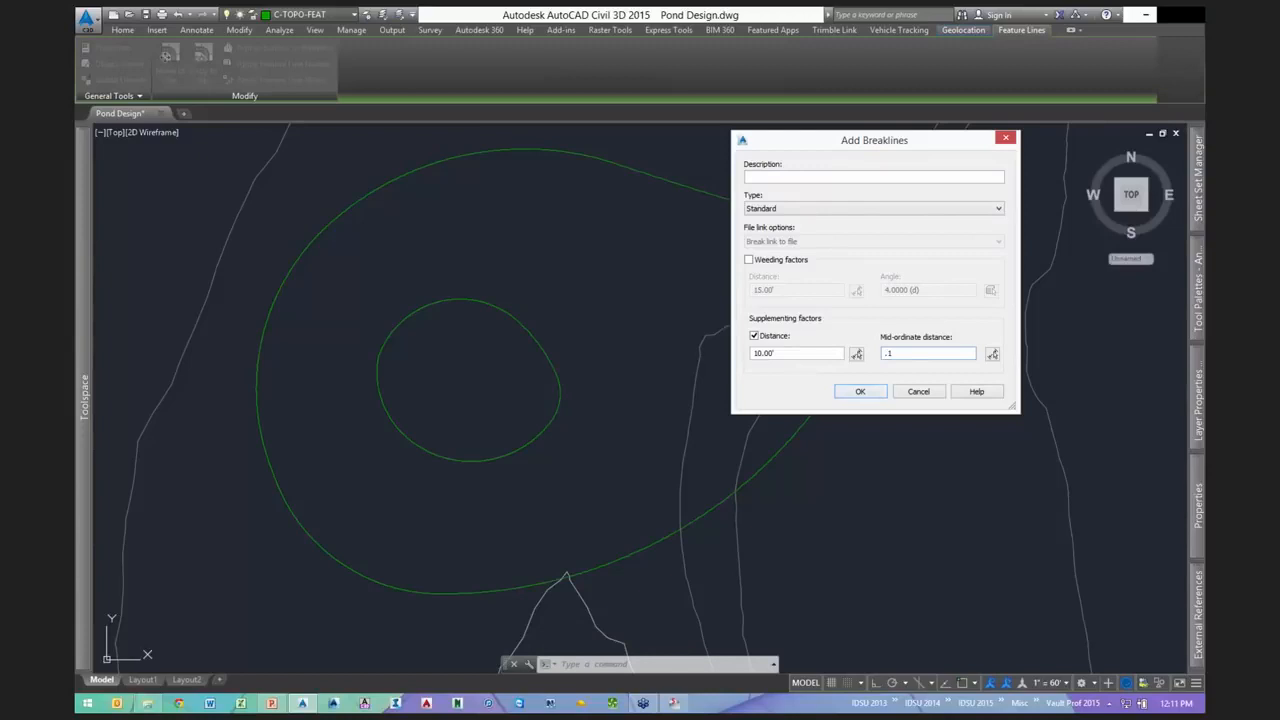
left_click(860, 391)
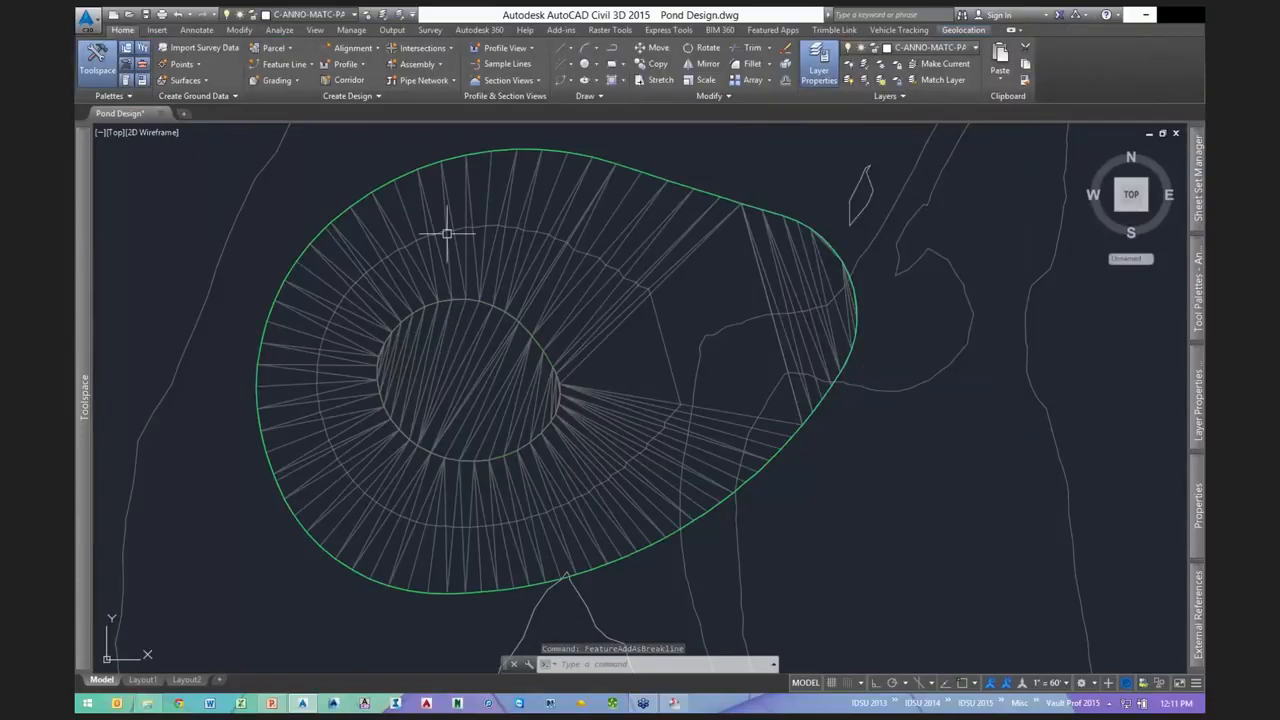
middle_click_drag(626, 270, 598, 276)
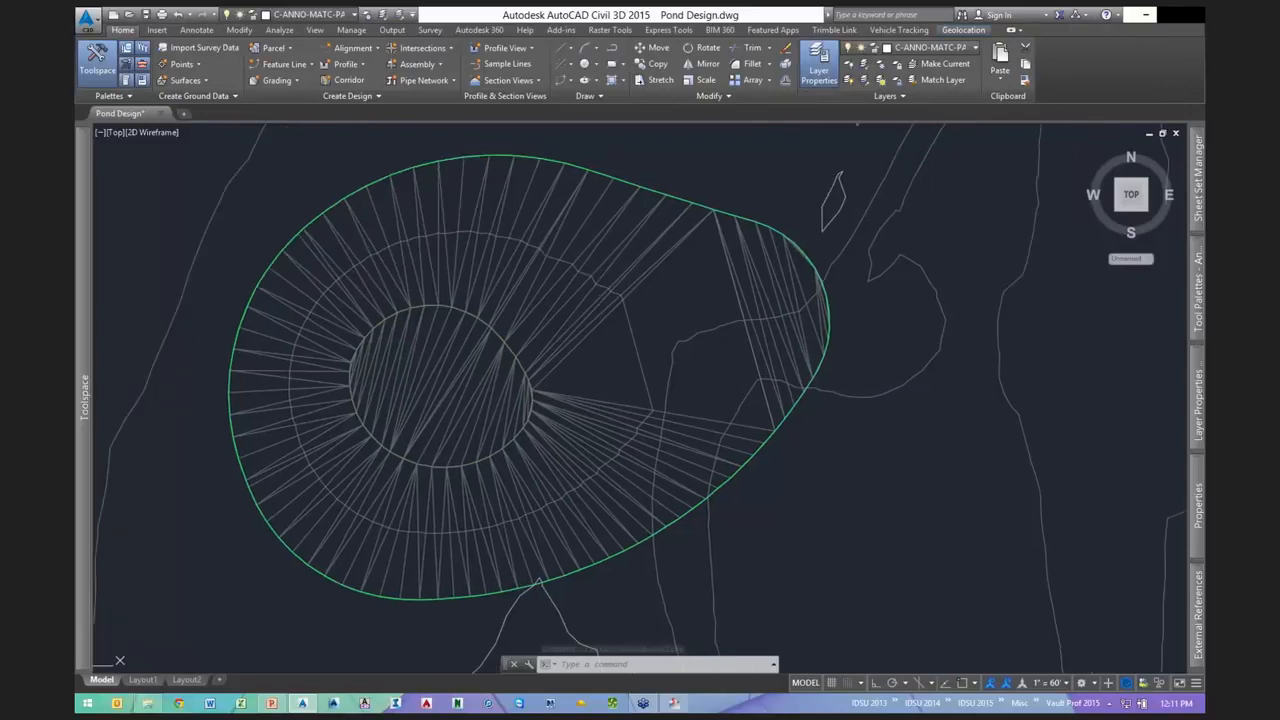
middle_click_drag(686, 353, 818, 394)
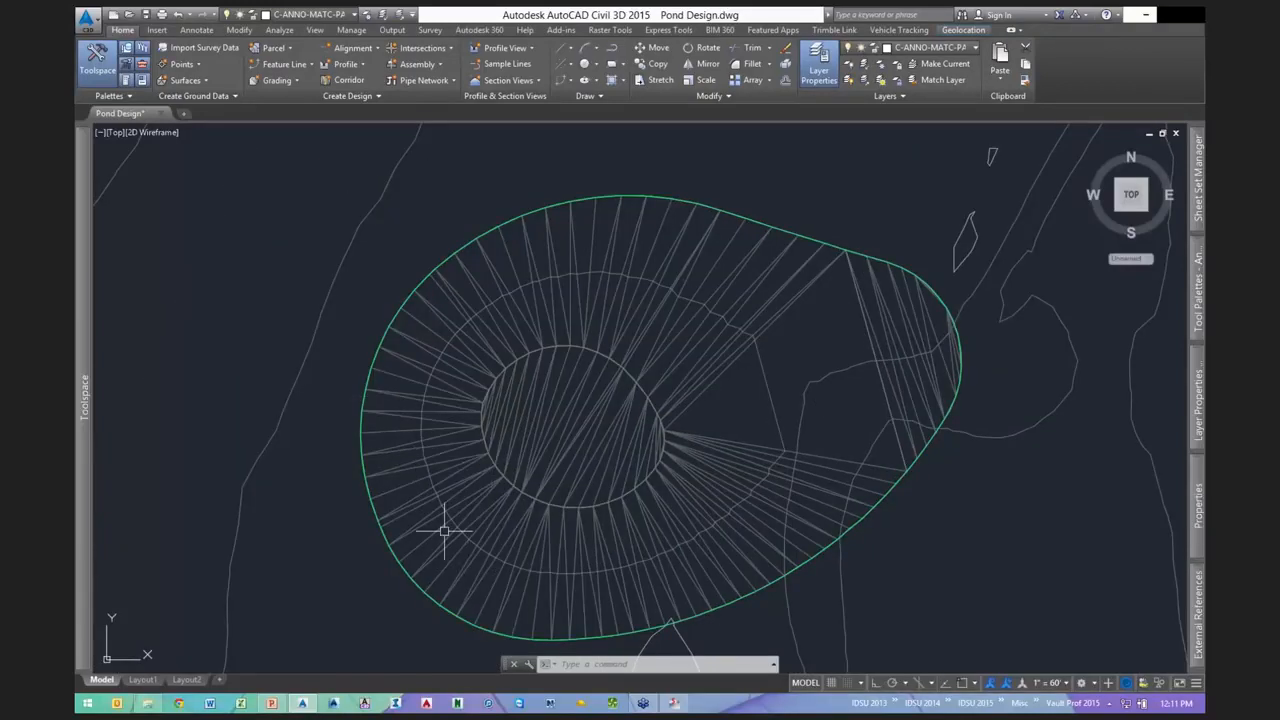
middle_click_drag(523, 551, 441, 487)
mouse_move(707, 491)
middle_mouse_down()
mouse_move(674, 451)
mouse_move(650, 459)
middle_mouse_up()
middle_click_drag(634, 410, 622, 397)
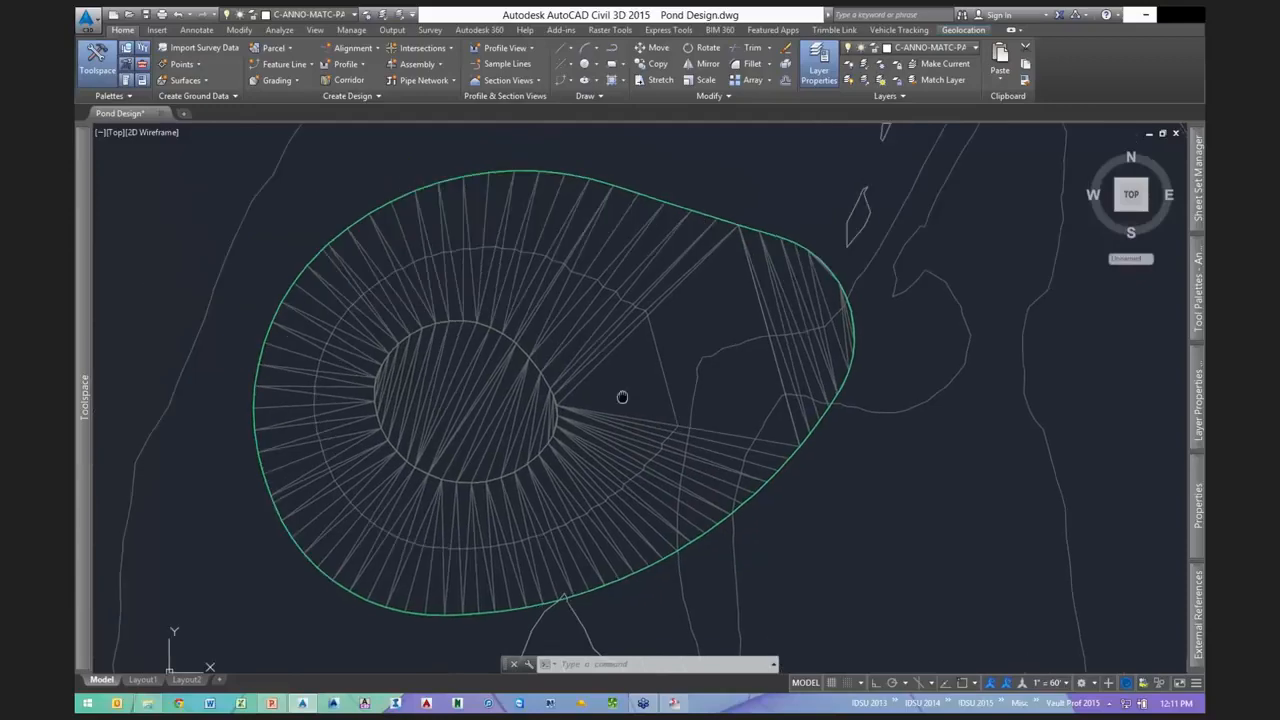
- Send the pond1 surface to the back of the display order
scroll(513, 331, "up", 2)
left_click(503, 331)
right_click(526, 291)
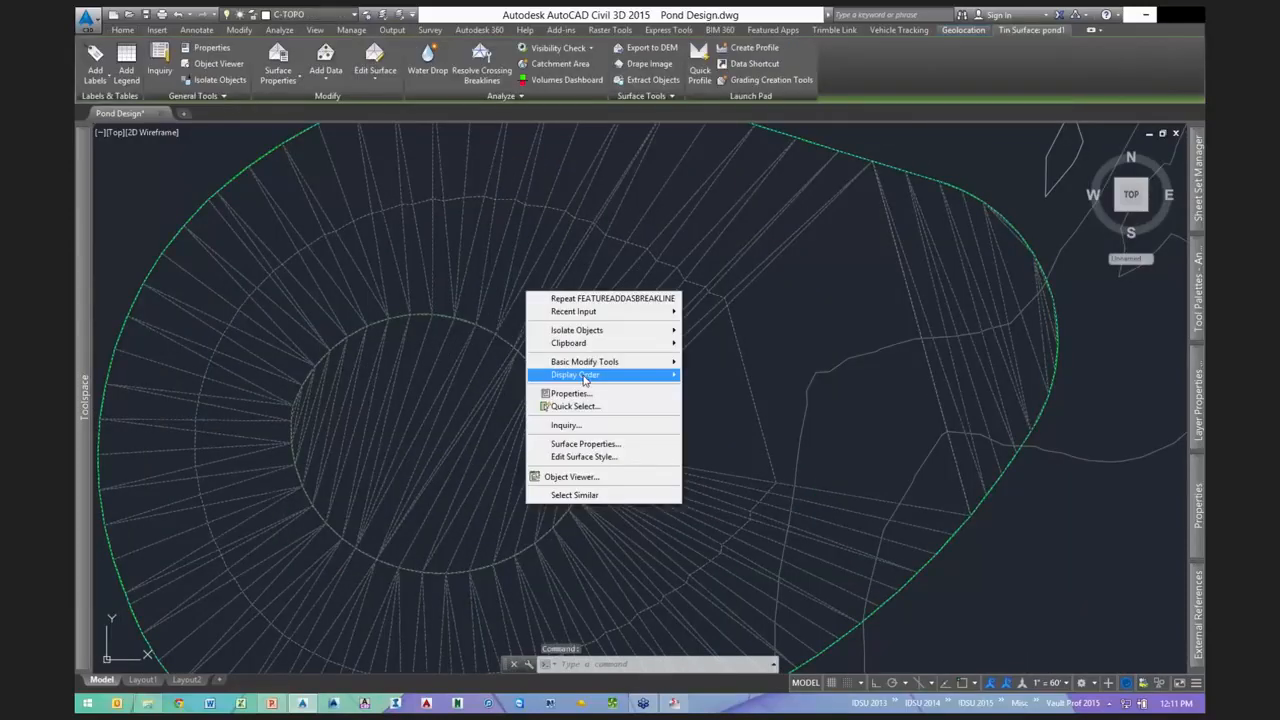
left_click(717, 387)
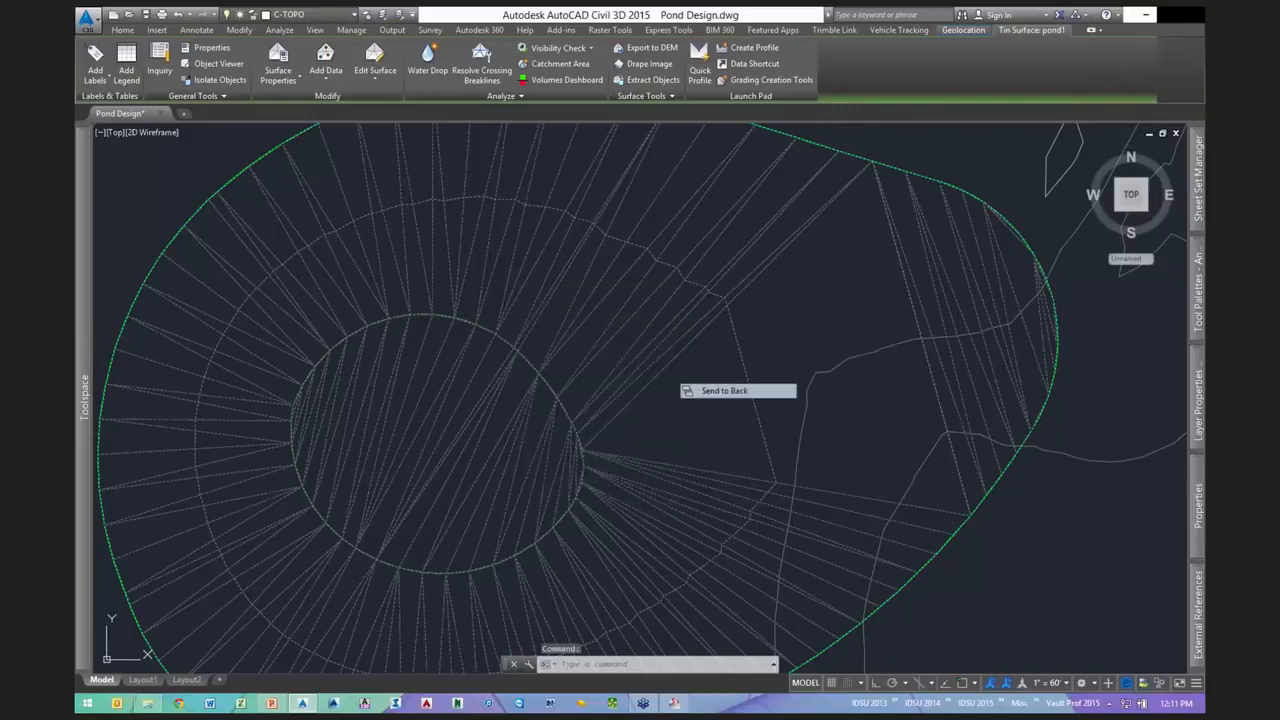
left_click(463, 318)
- Lower the pond-bottom feature line by 3 feet with Raise/Lower
right_click(590, 461)
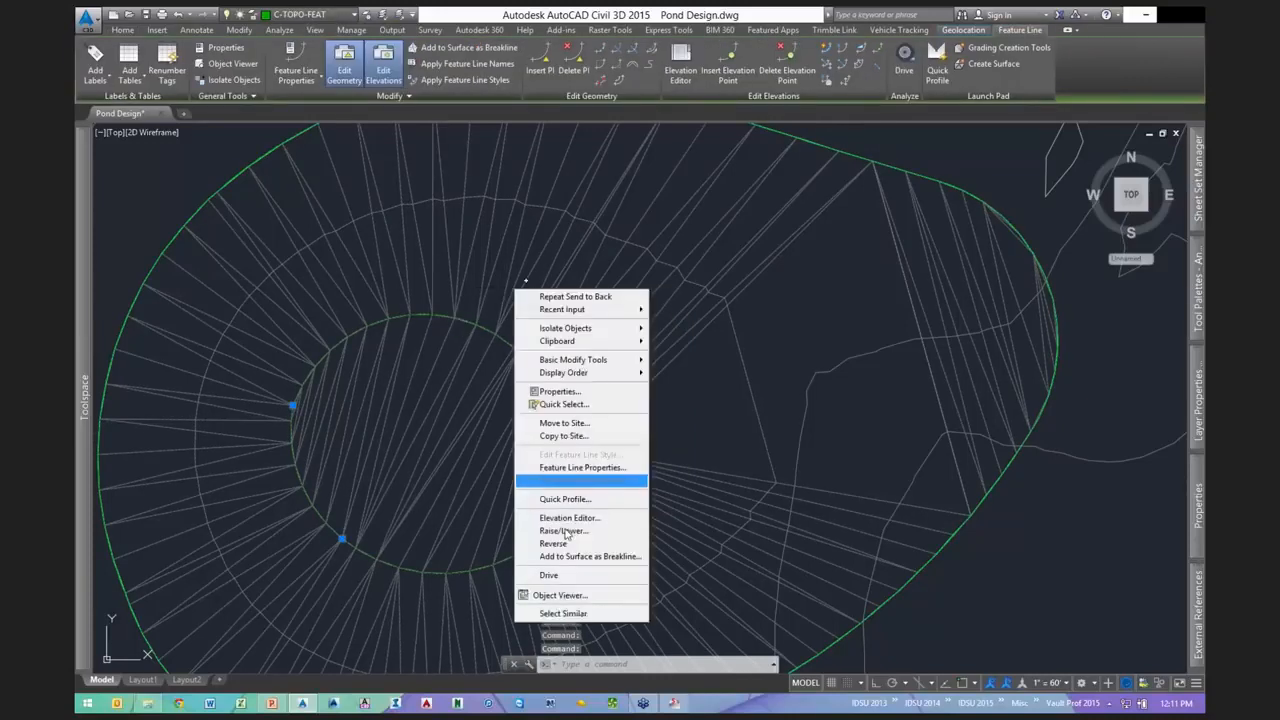
left_click(563, 531)
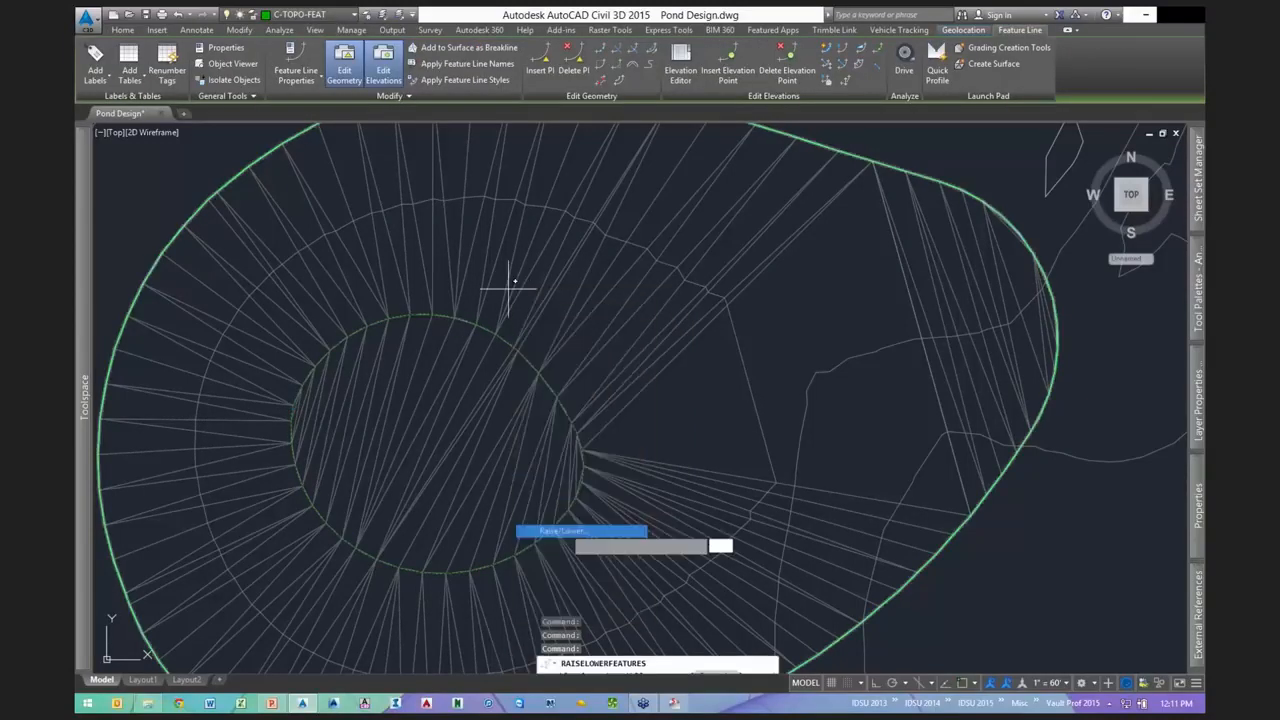
type("-3")
key("Return")
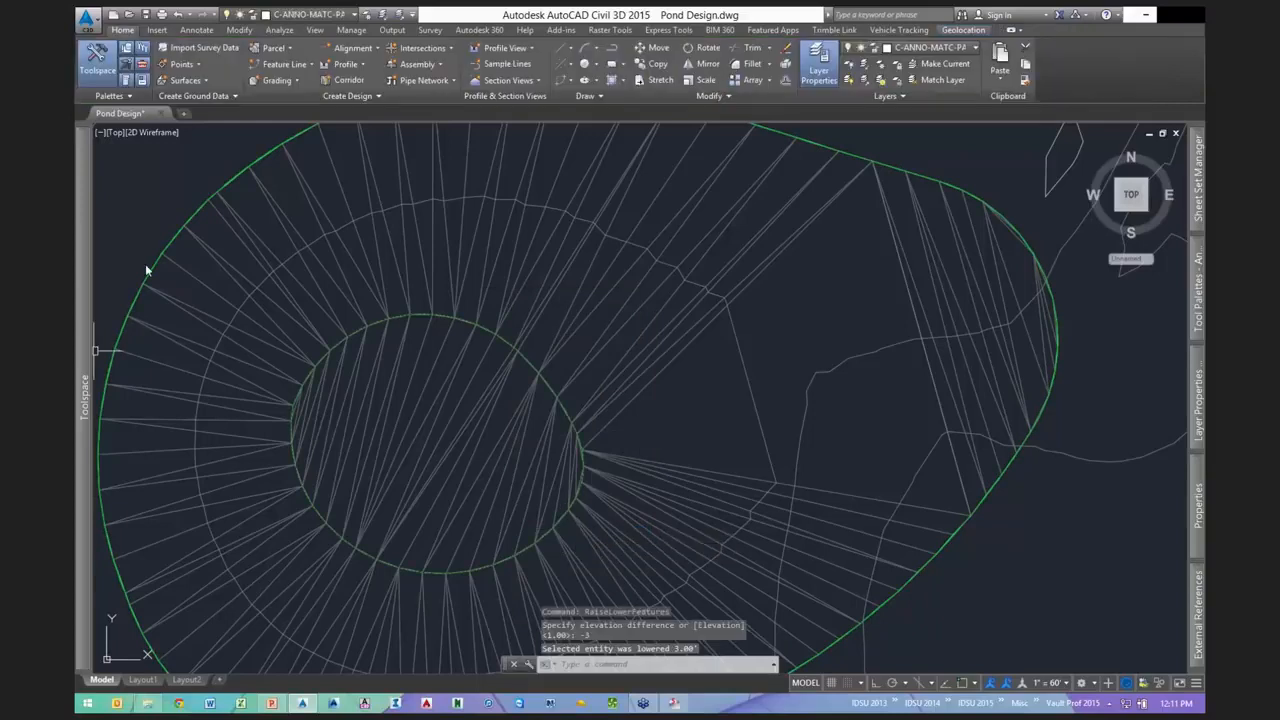
- Set pond1 to Rebuild - Automatic in Prospector
mouse_move(85, 300)
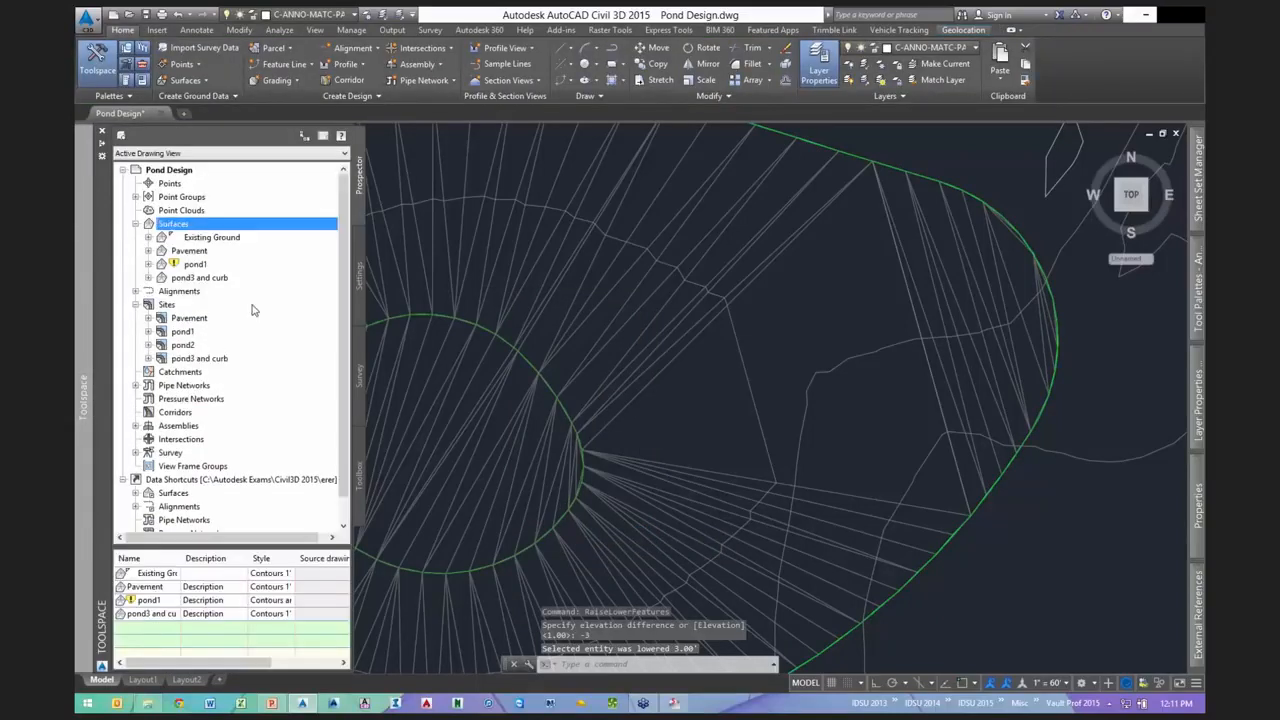
right_click(207, 264)
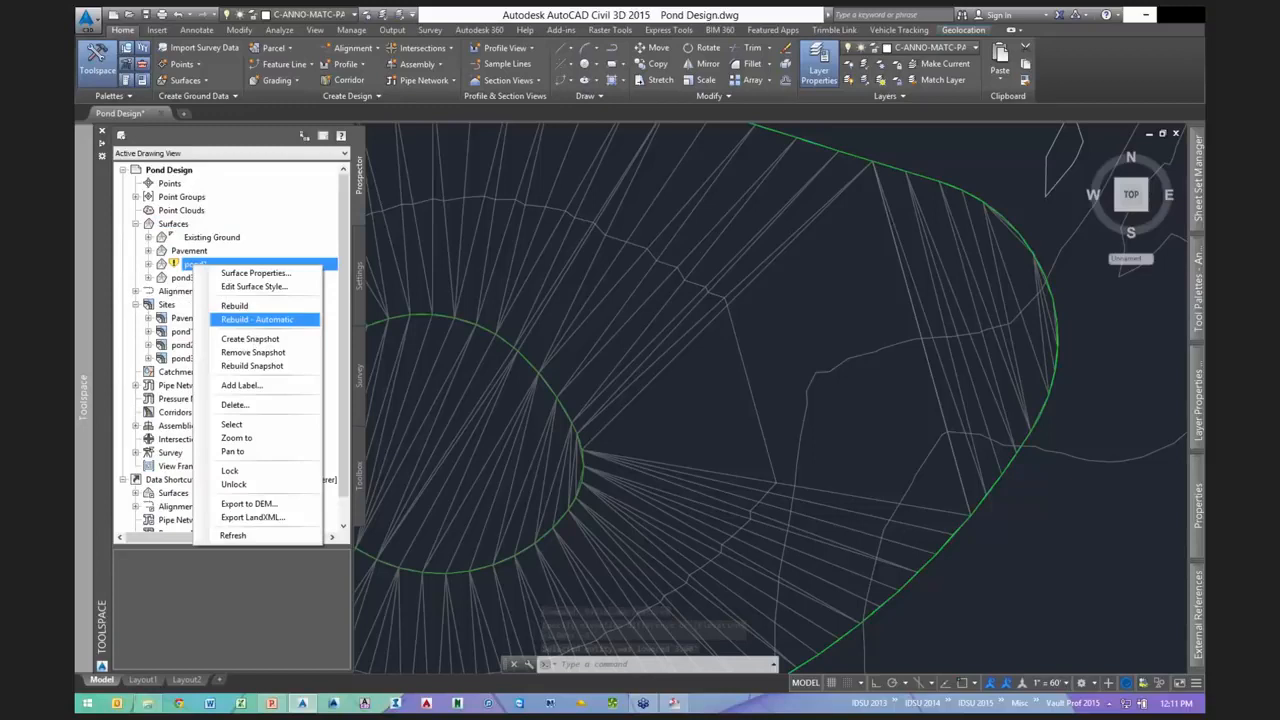
left_click(257, 319)
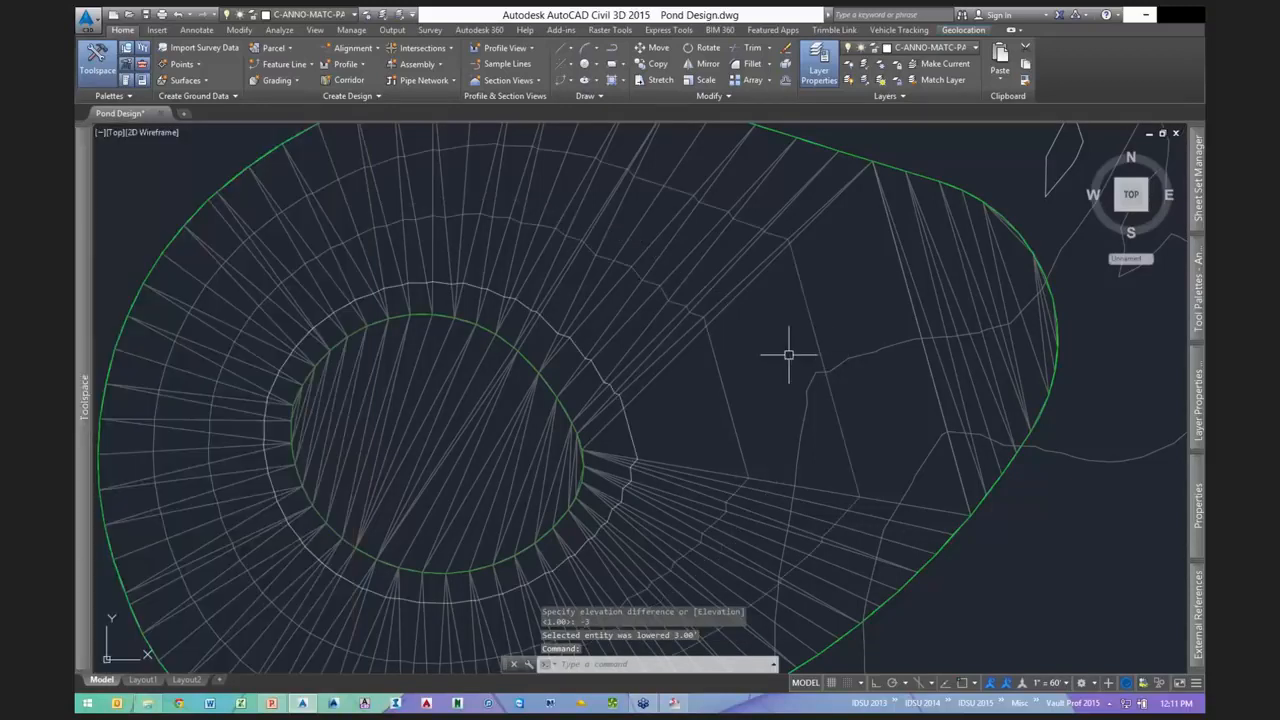
scroll(788, 354, "down", 2)
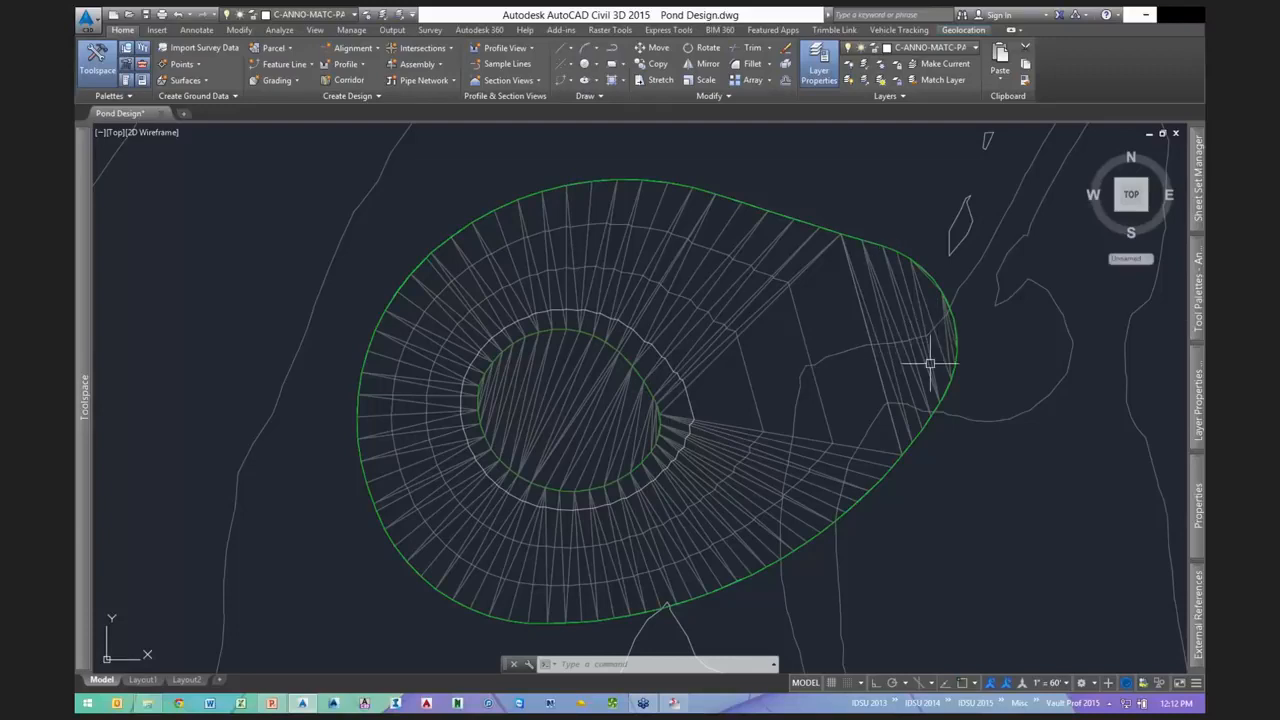
mouse_move(930, 362)
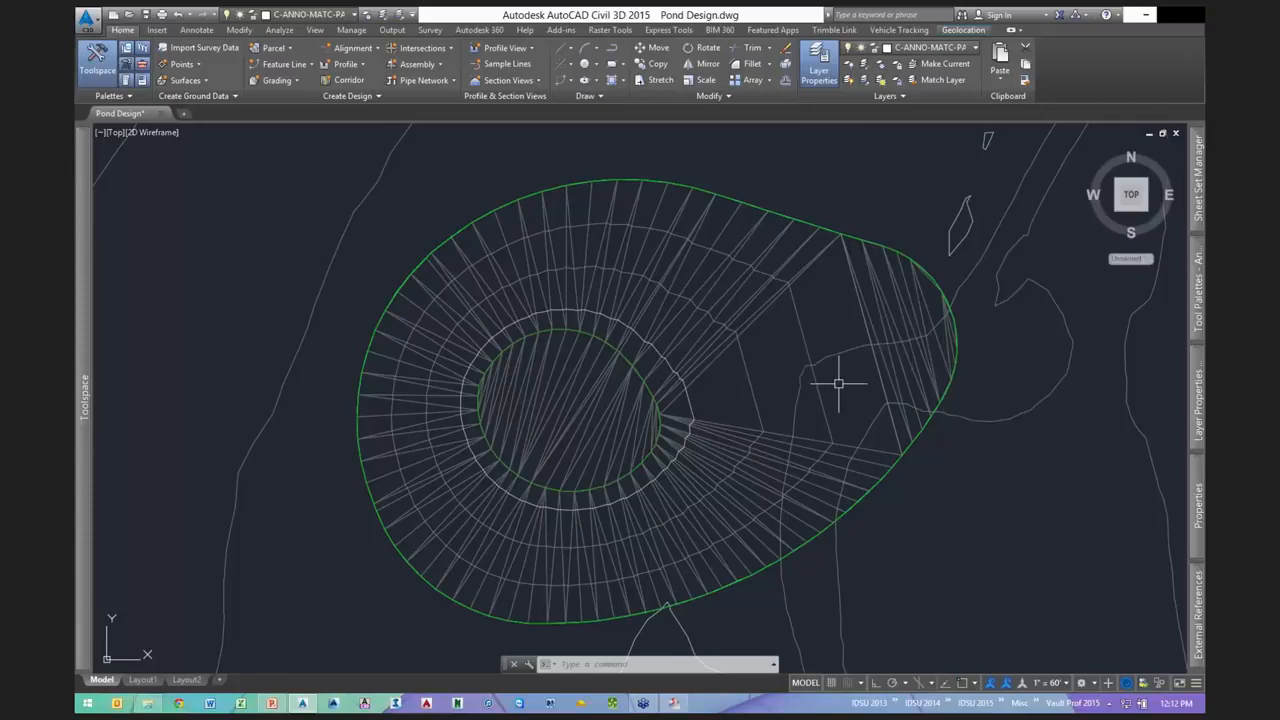
mouse_move(838, 383)
middle_mouse_down()
mouse_move(792, 361)
mouse_move(770, 369)
middle_mouse_up()
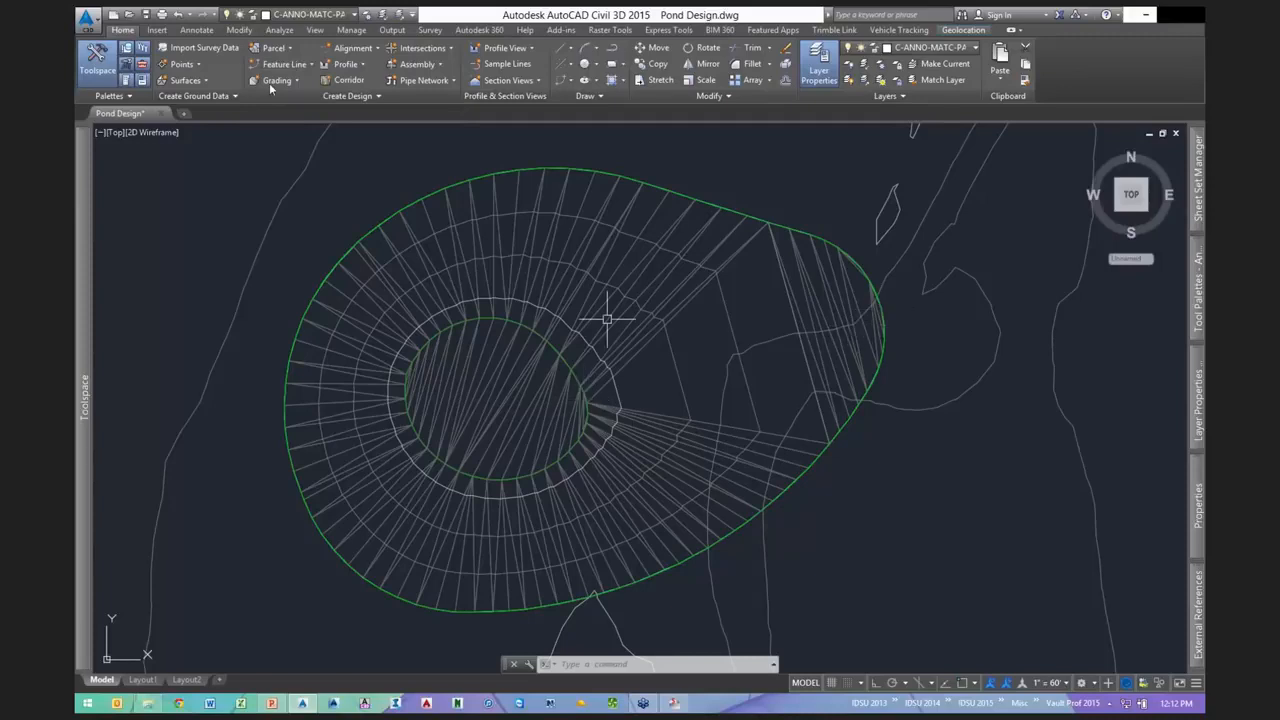
type("pl")
- Draw a polyline of two three-point arcs from the upper slope, around the east side, to the southern slope
key("Return")
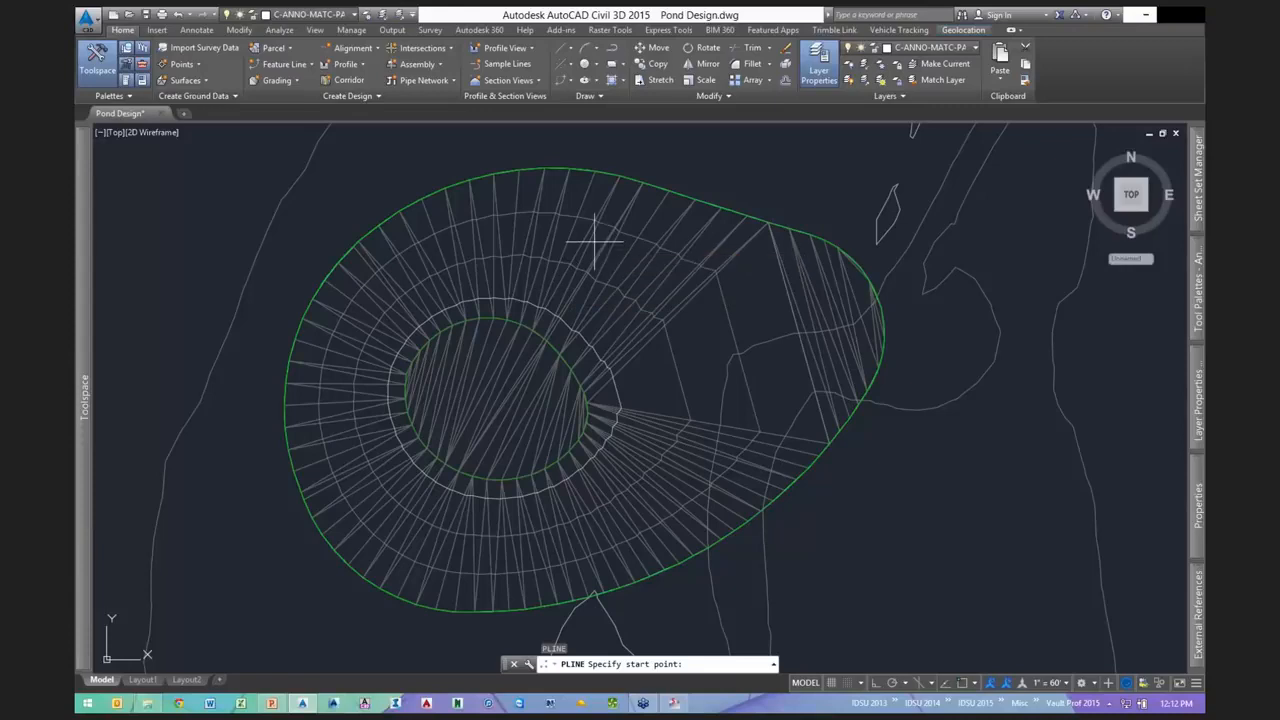
left_click(594, 240)
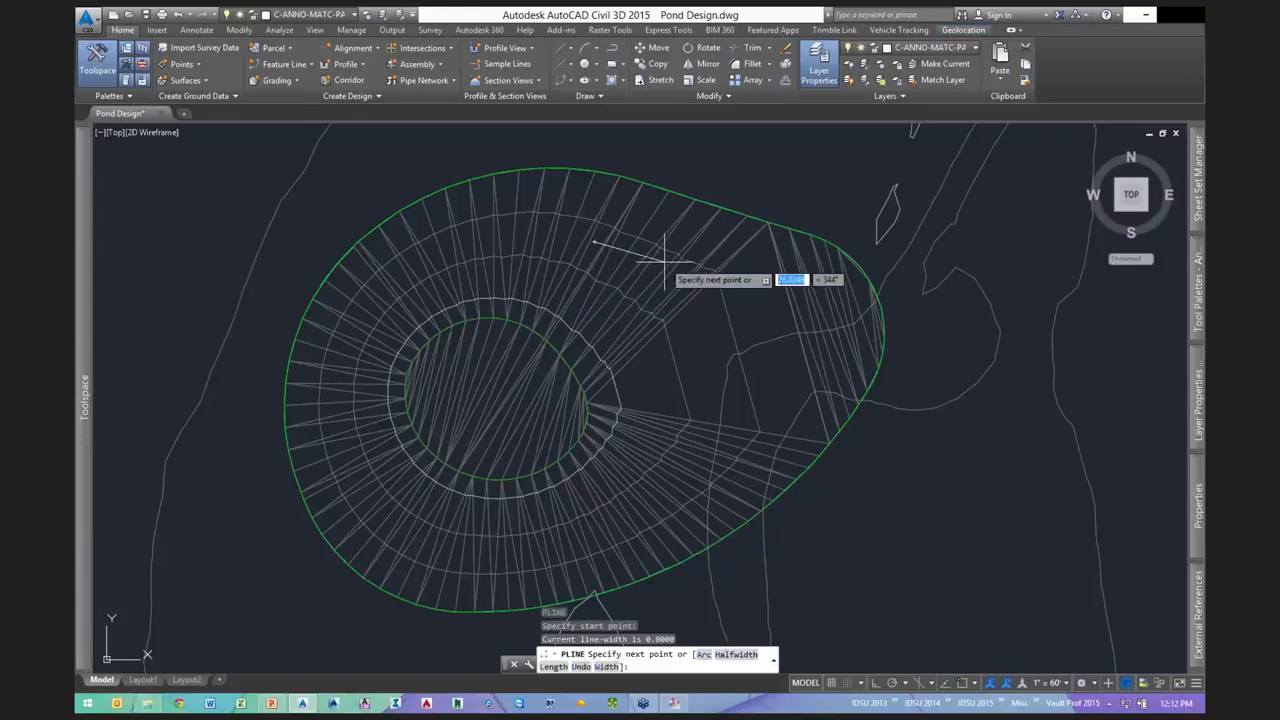
type("a")
key("Return")
type("s")
key("Return")
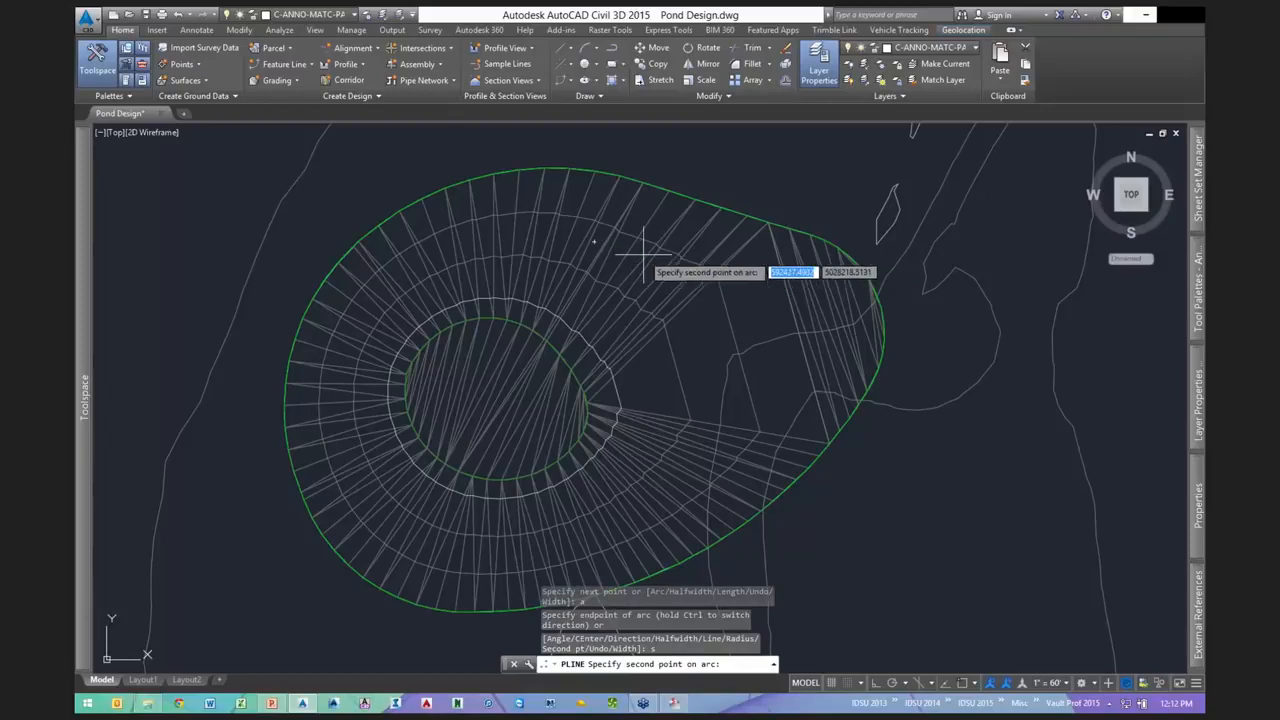
left_click(643, 256)
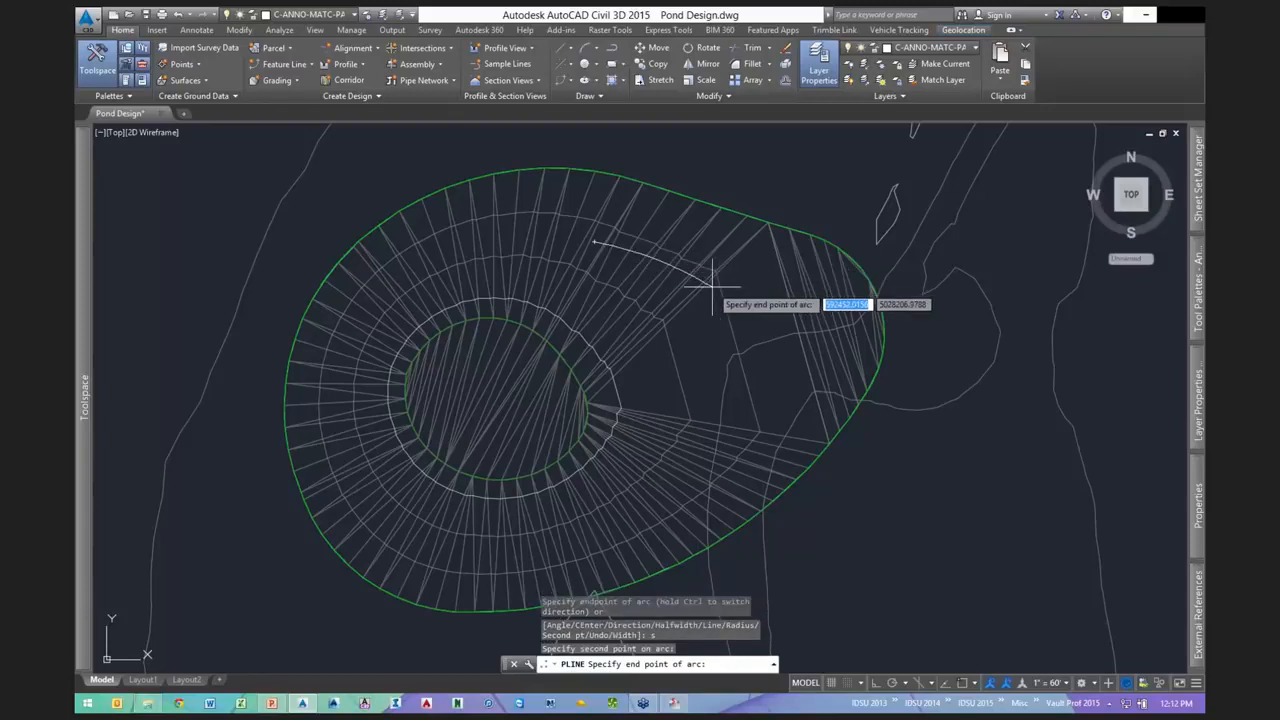
left_click(712, 287)
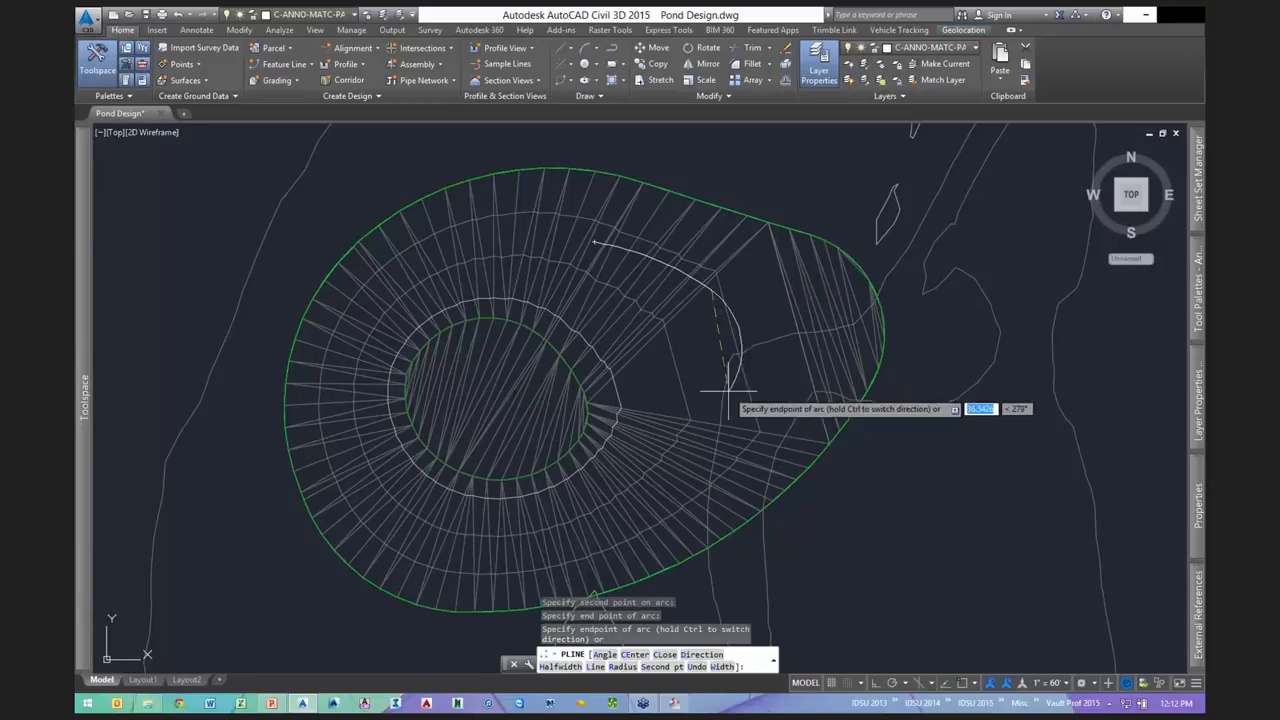
left_click(729, 393)
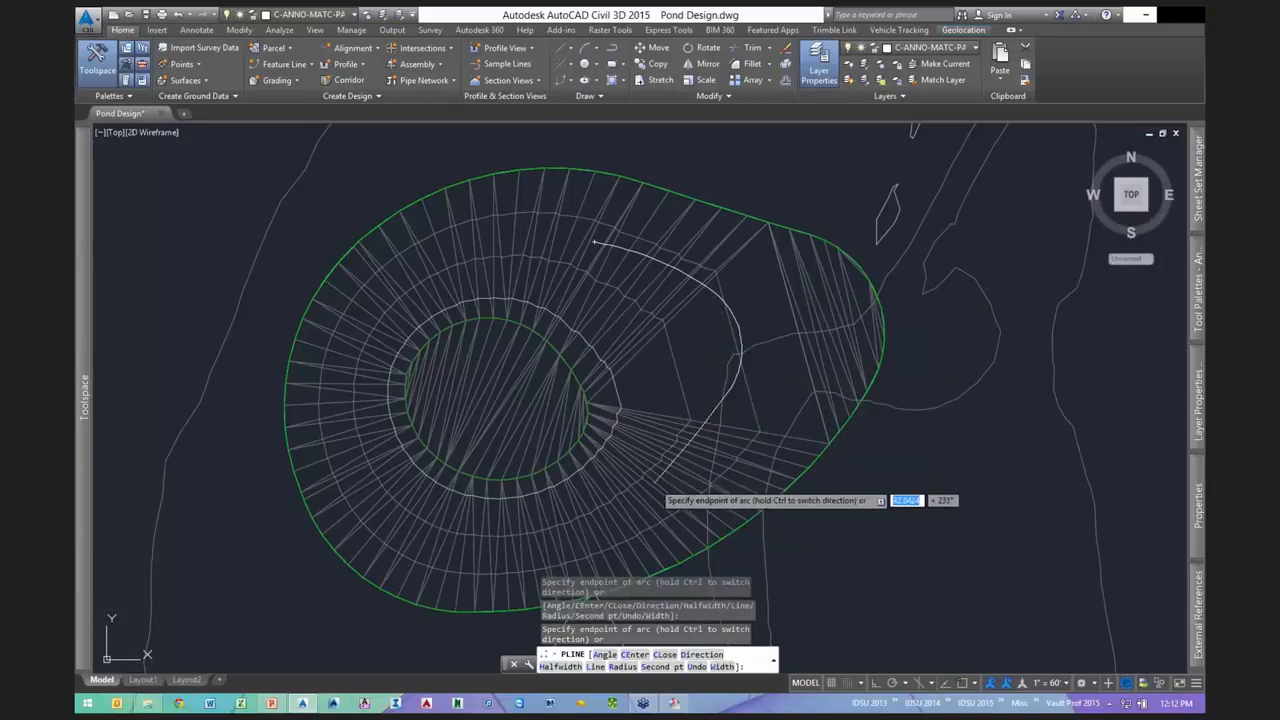
left_click(656, 481)
key("Return")
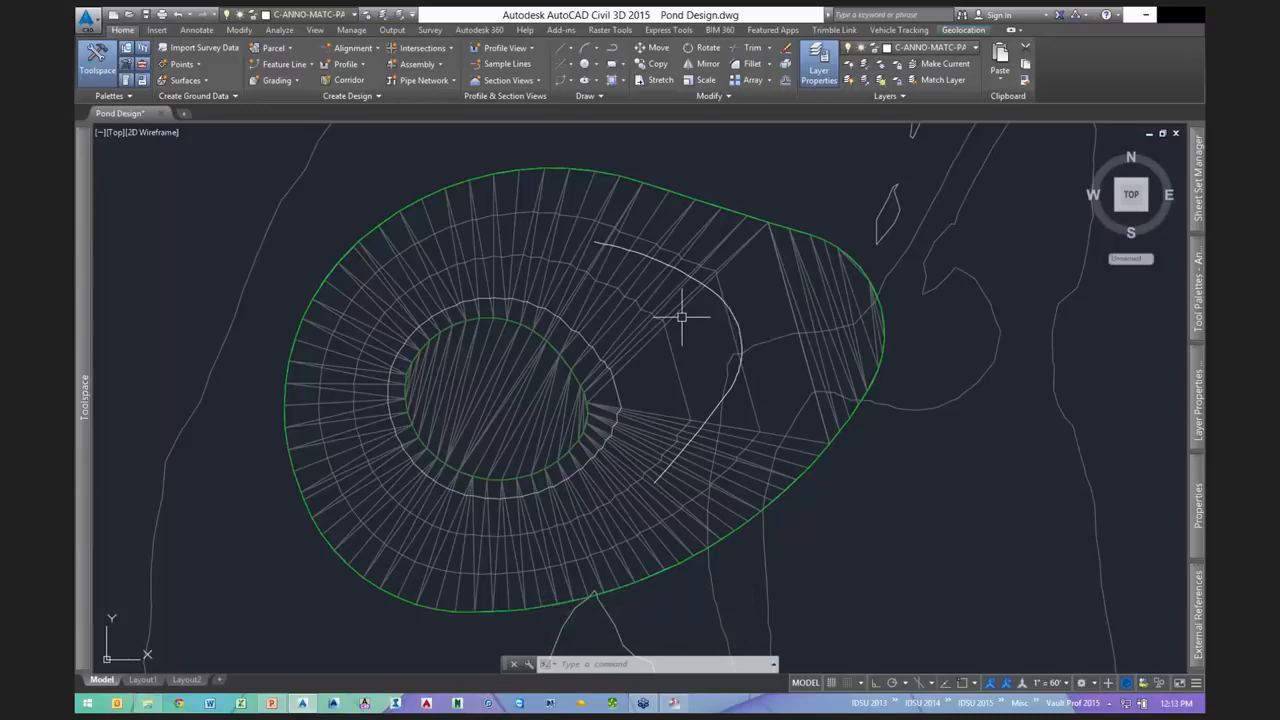
- Draw a second arc polyline snapped from the first curve's upper end to its lower end
type("pl")
key("Return")
right_click(603, 244, "shift")
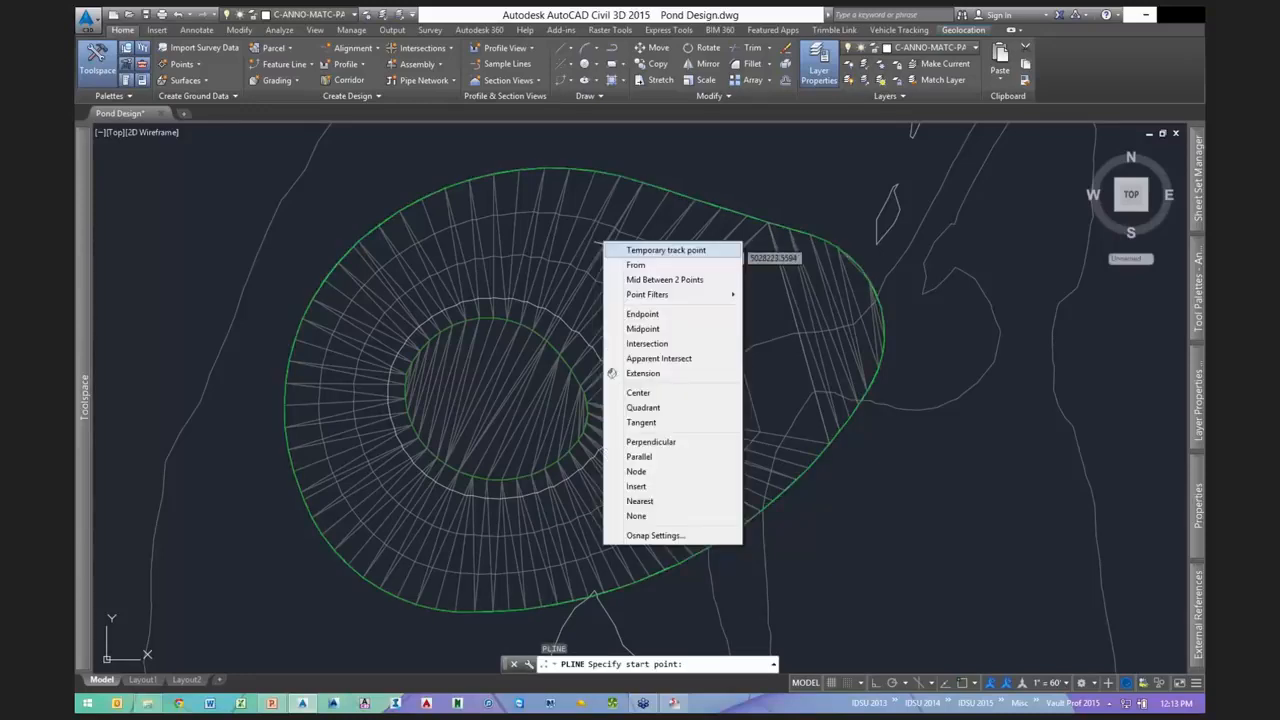
left_click(642, 313)
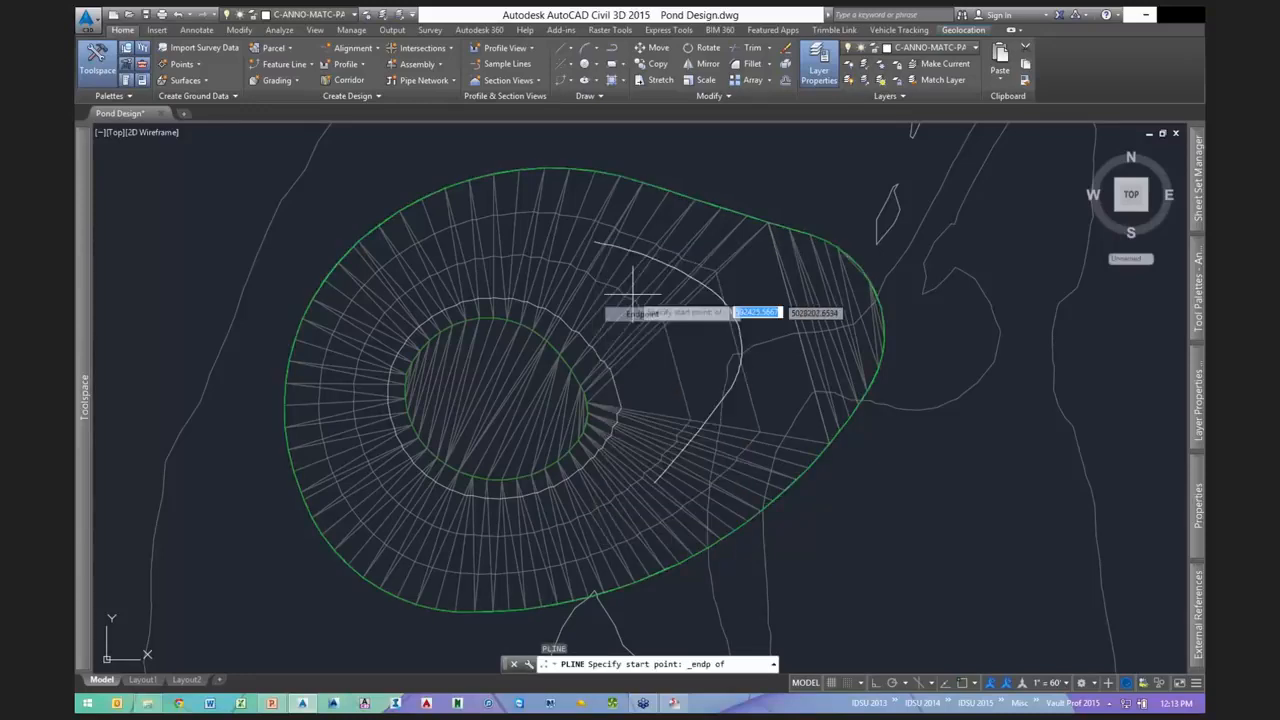
left_click(594, 243)
type("a")
key("Return")
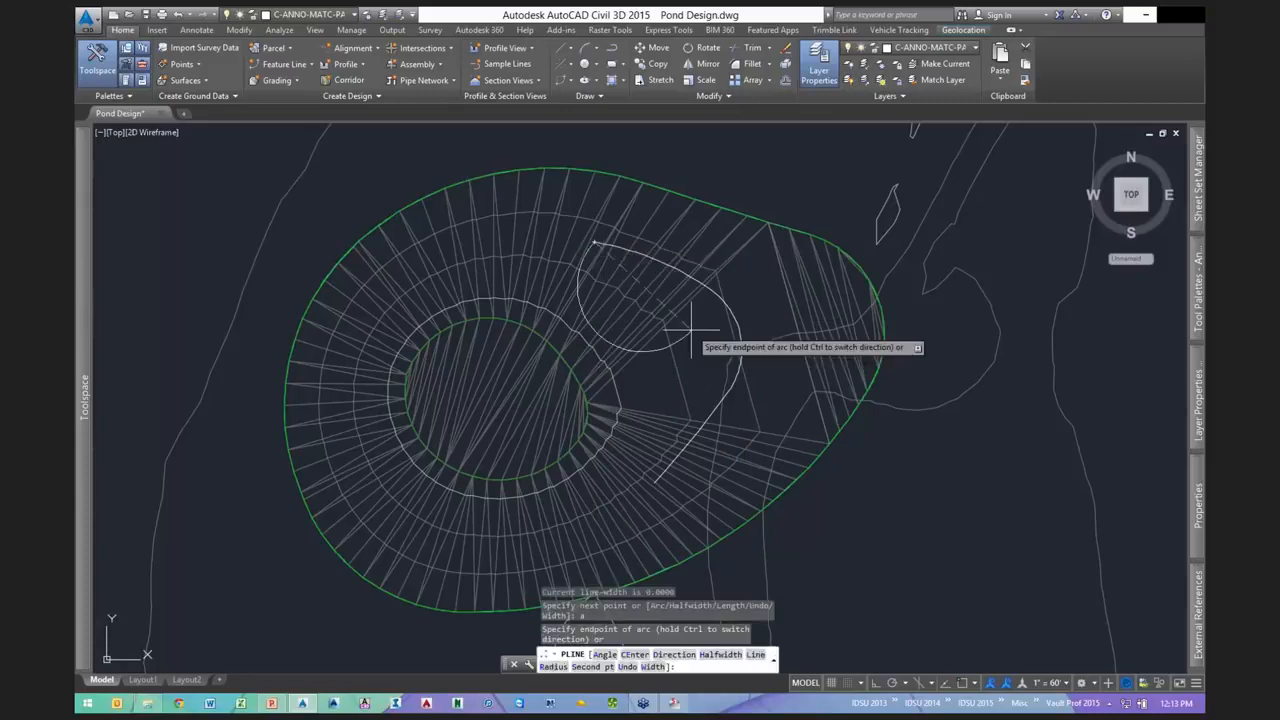
type("s")
key("Return")
left_click(695, 331)
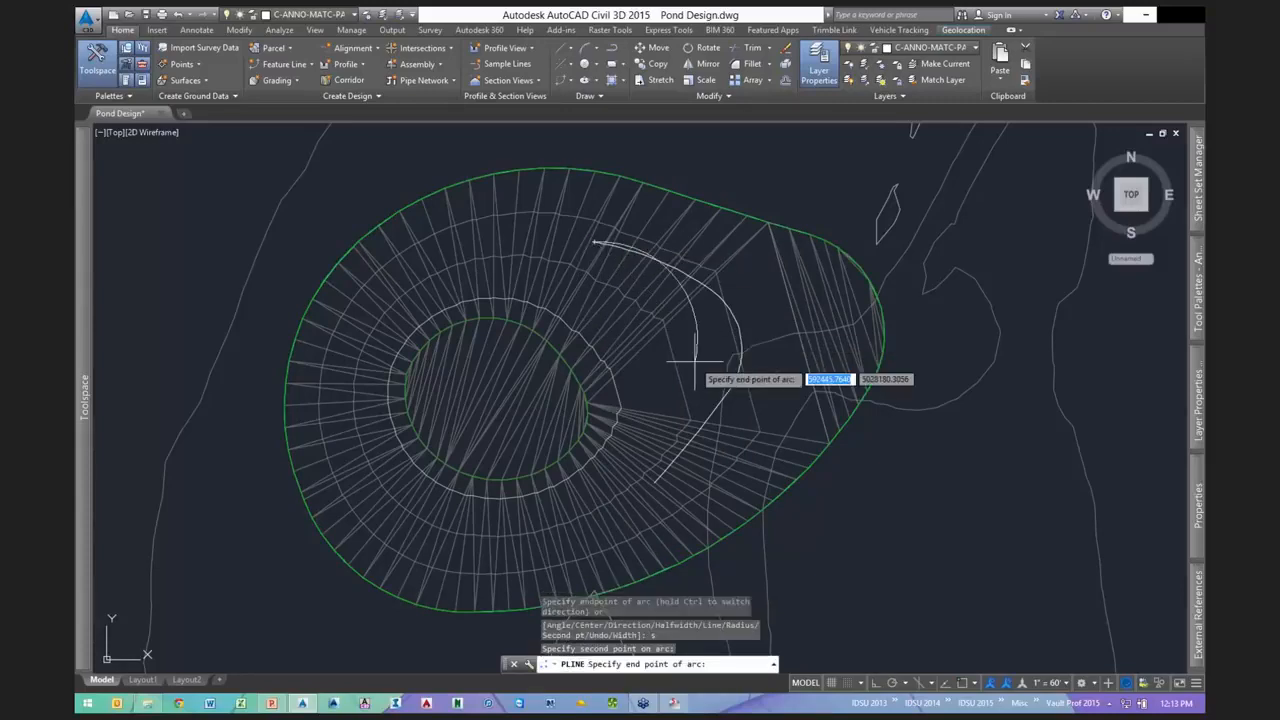
right_click(695, 360, "shift")
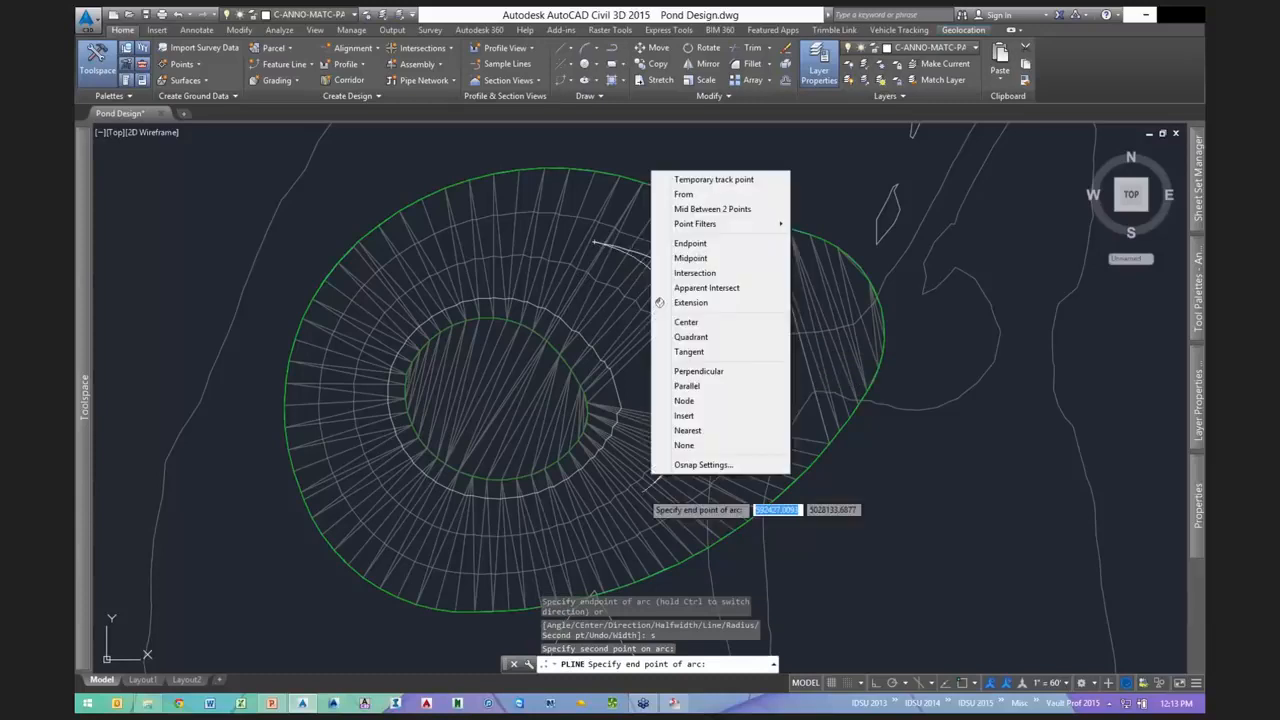
left_click(700, 243)
scroll(655, 484, "up", 3)
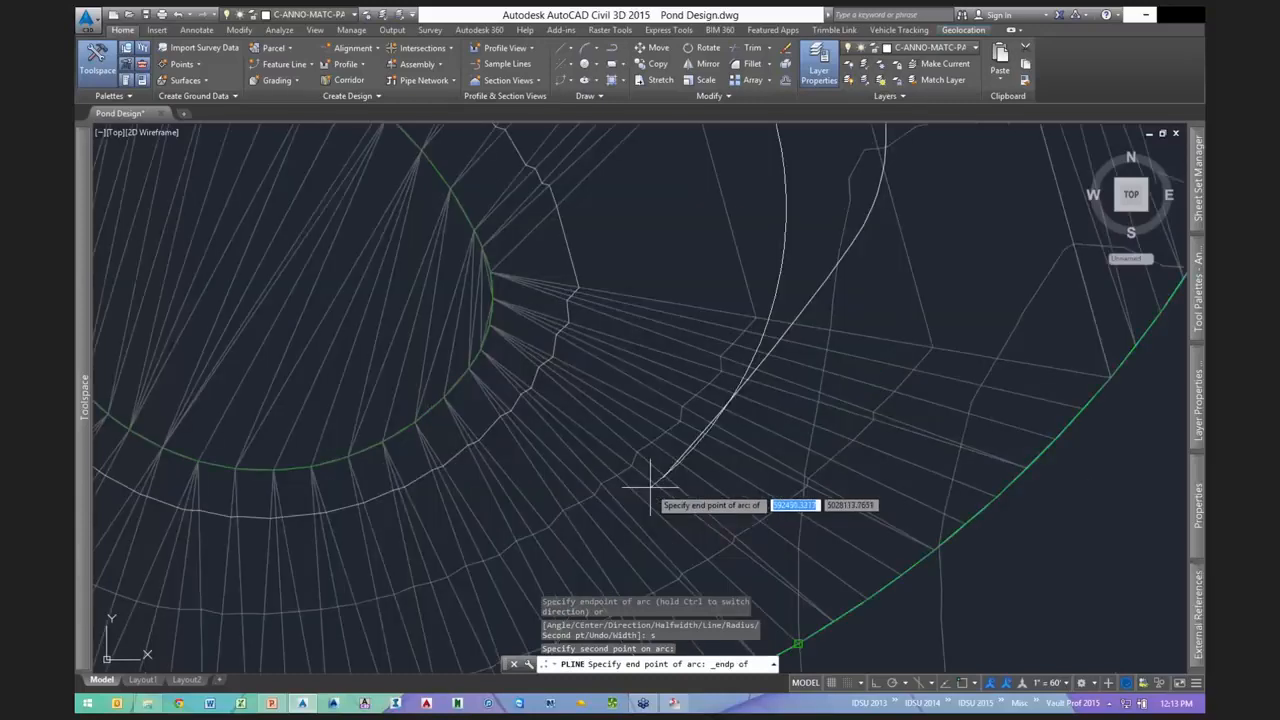
scroll(706, 448, "up", 3)
left_click(706, 448)
scroll(686, 476, "down", 4)
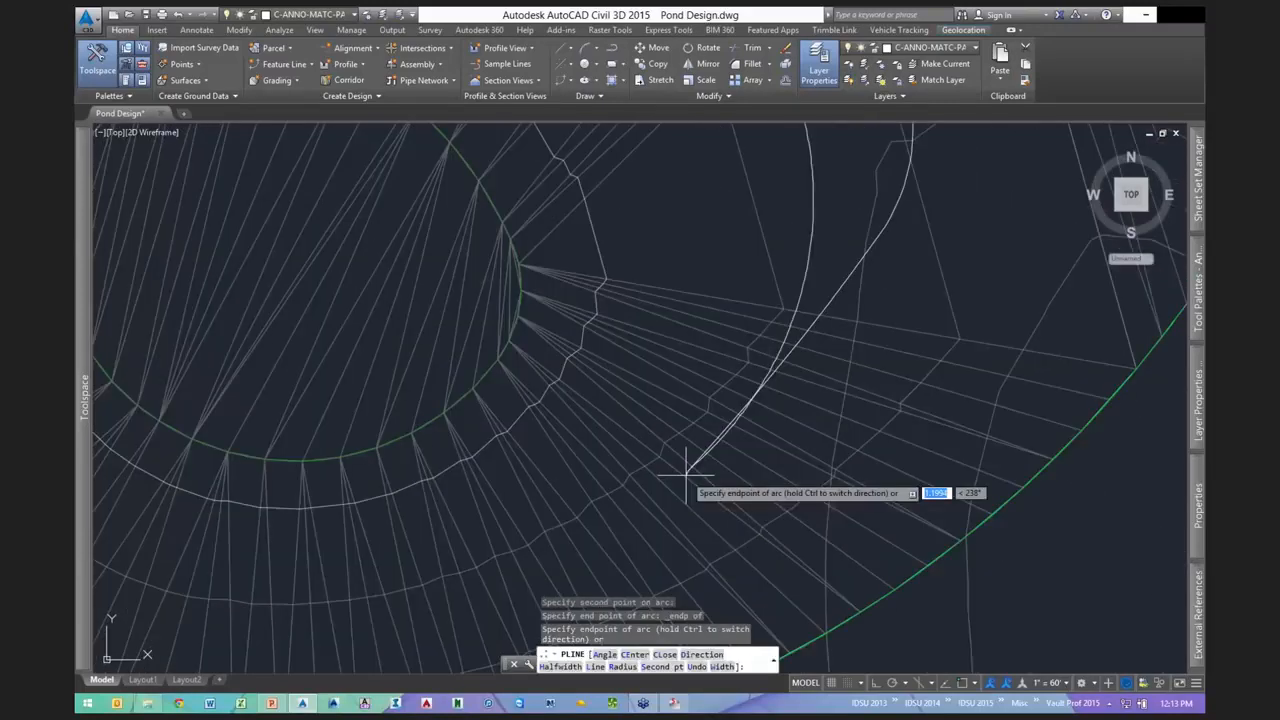
scroll(686, 470, "down", 3)
key("Return")
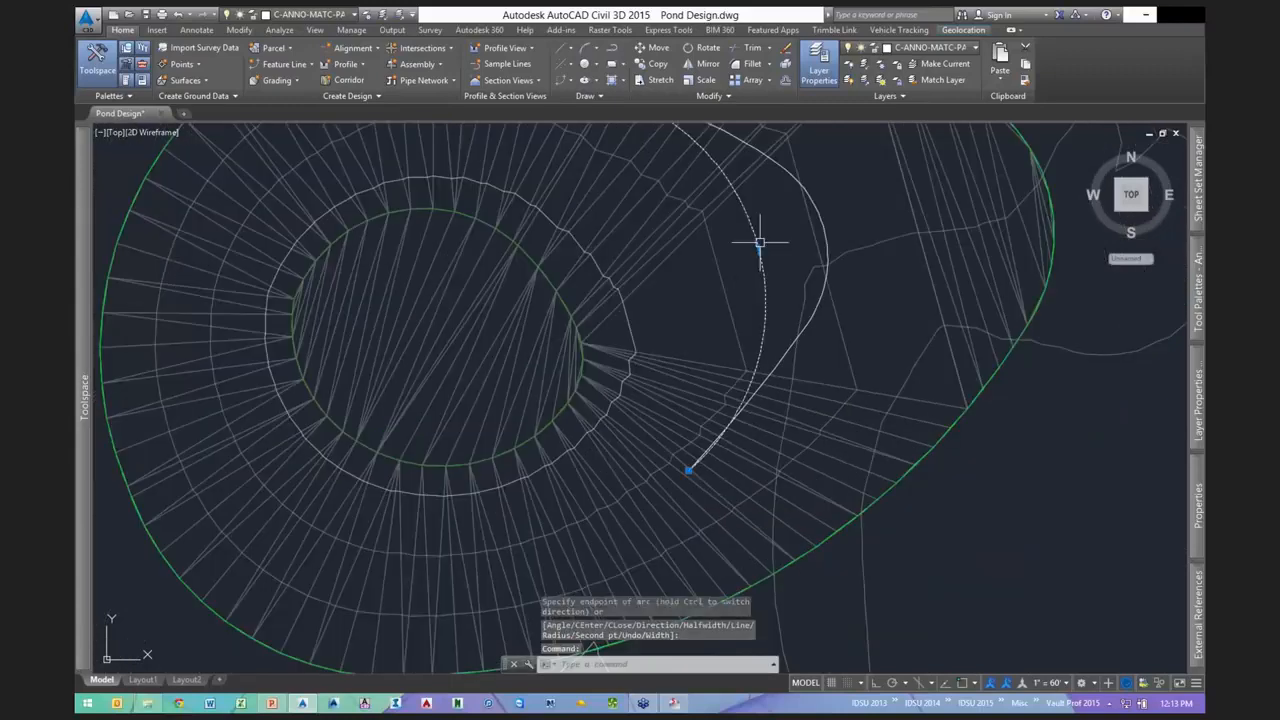
- Reshape the new arc by stretching its grip vertices into a crescent outline
left_click(759, 249)
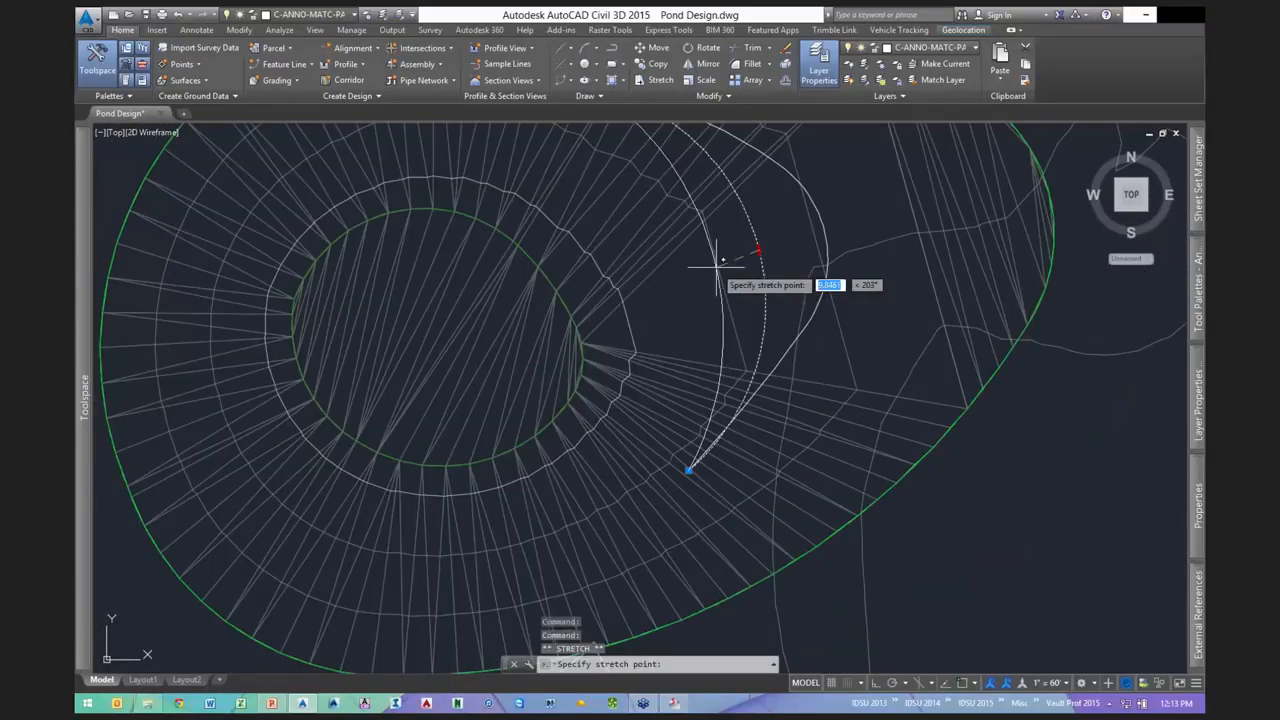
left_click(716, 262)
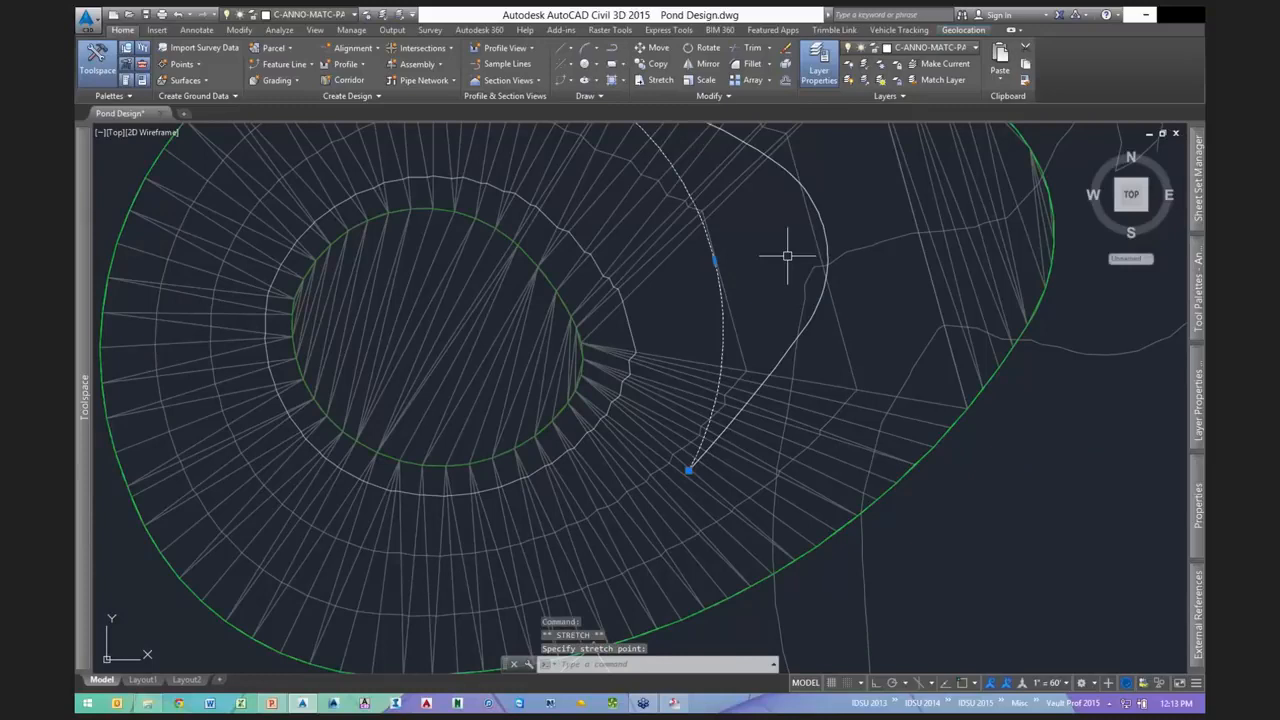
scroll(787, 256, "down", 2)
left_click(812, 243)
left_click(828, 241)
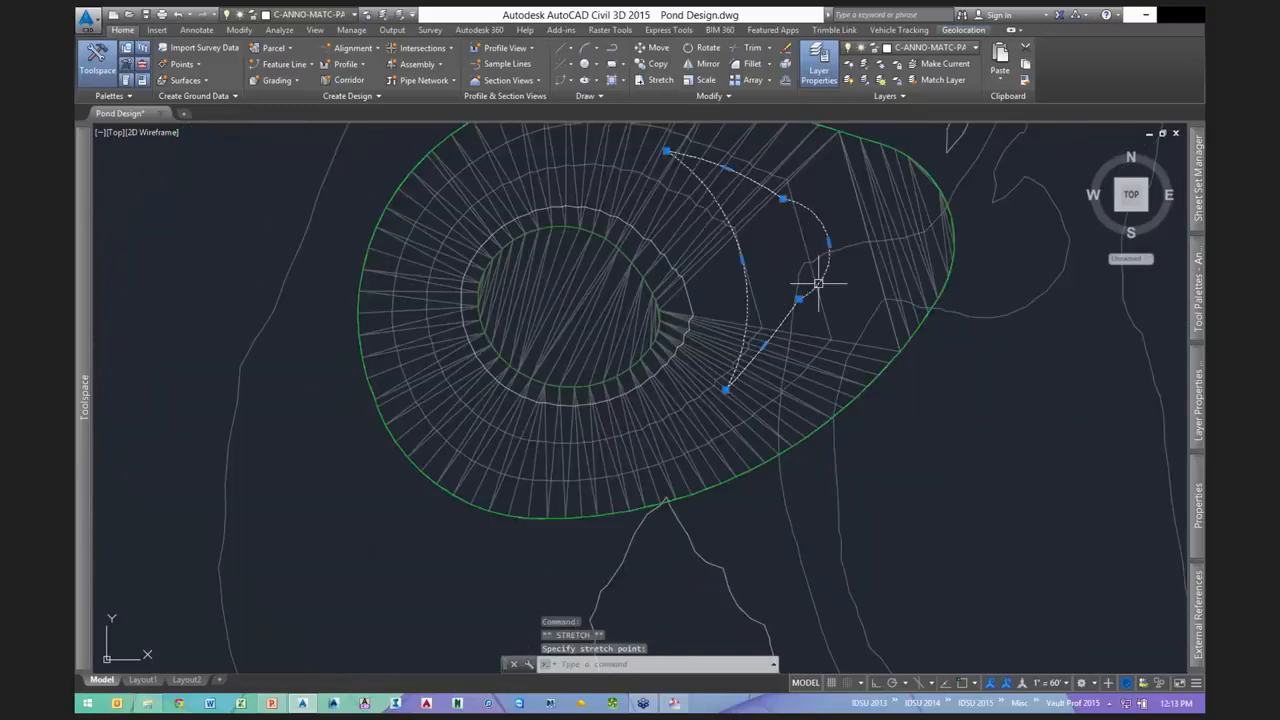
mouse_move(799, 299)
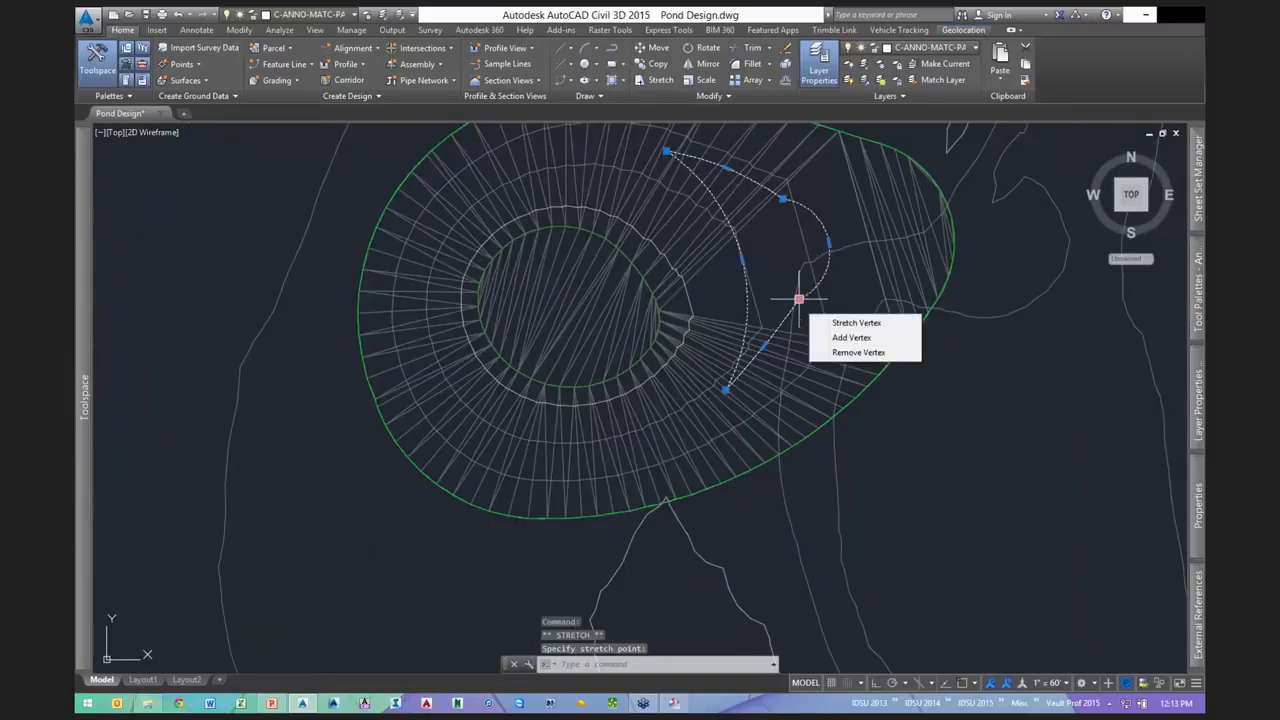
left_click(799, 299)
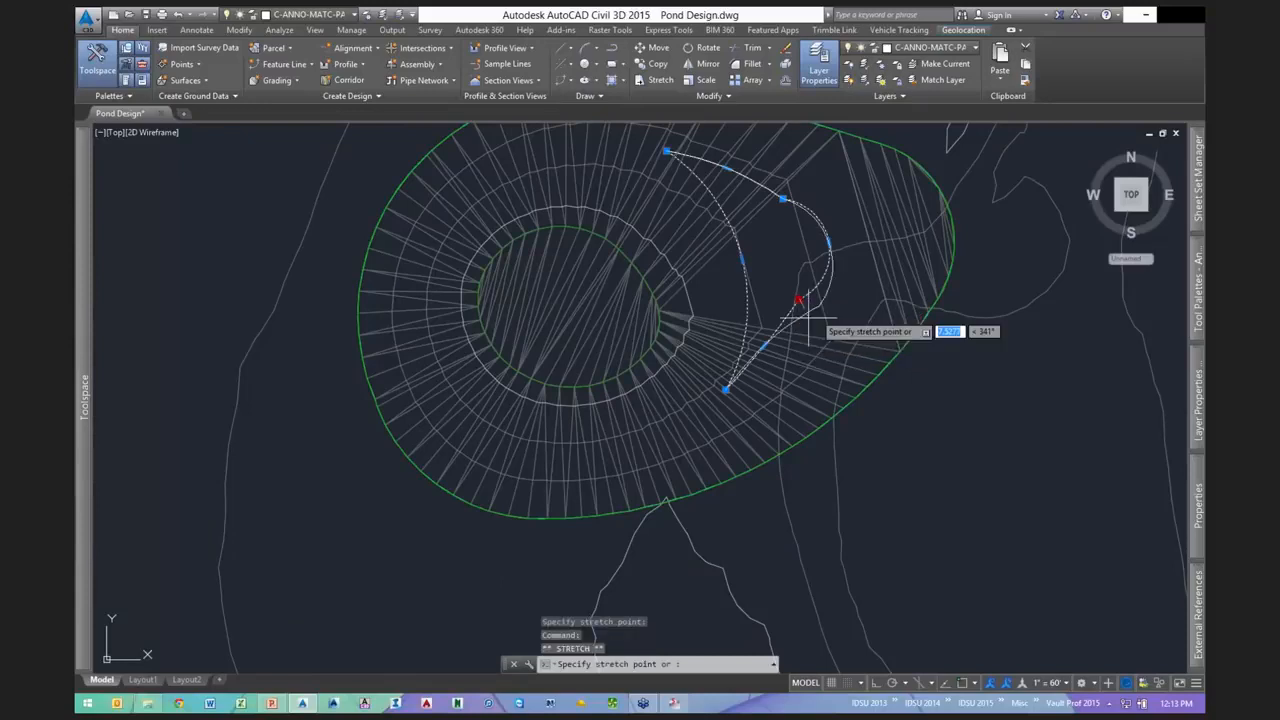
scroll(808, 318, "up", 2)
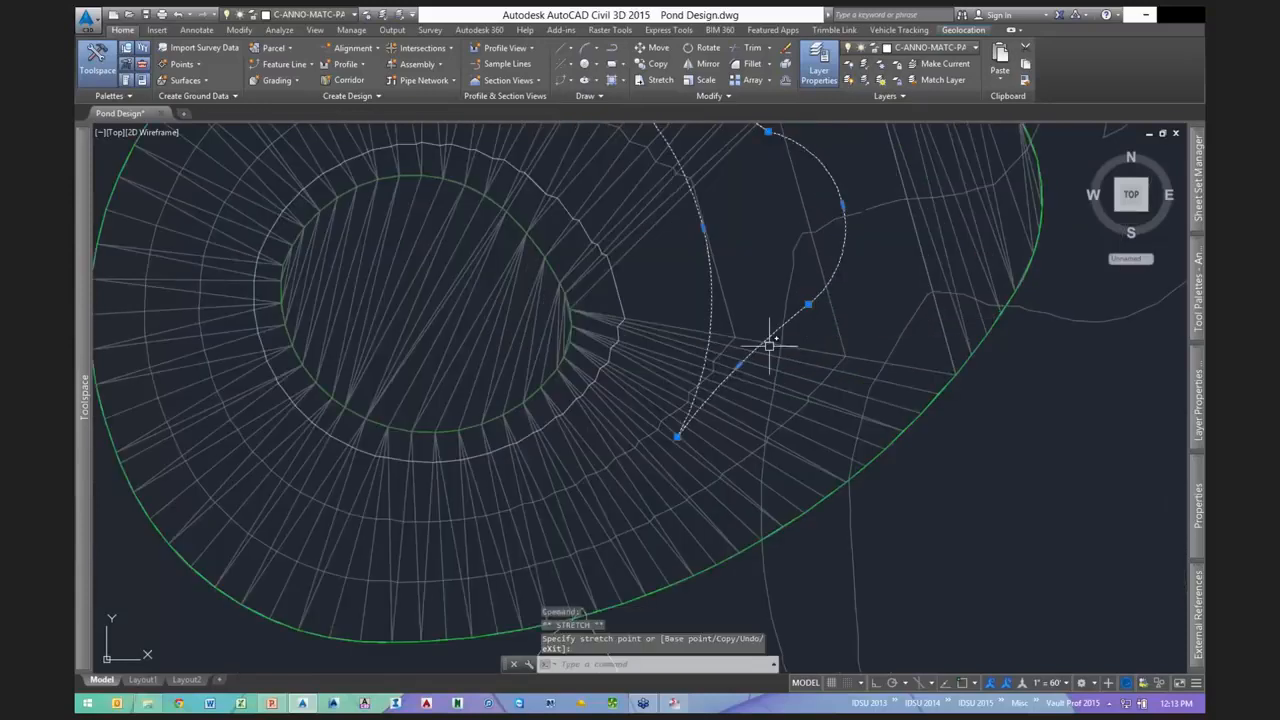
left_click(739, 365)
left_click(745, 373)
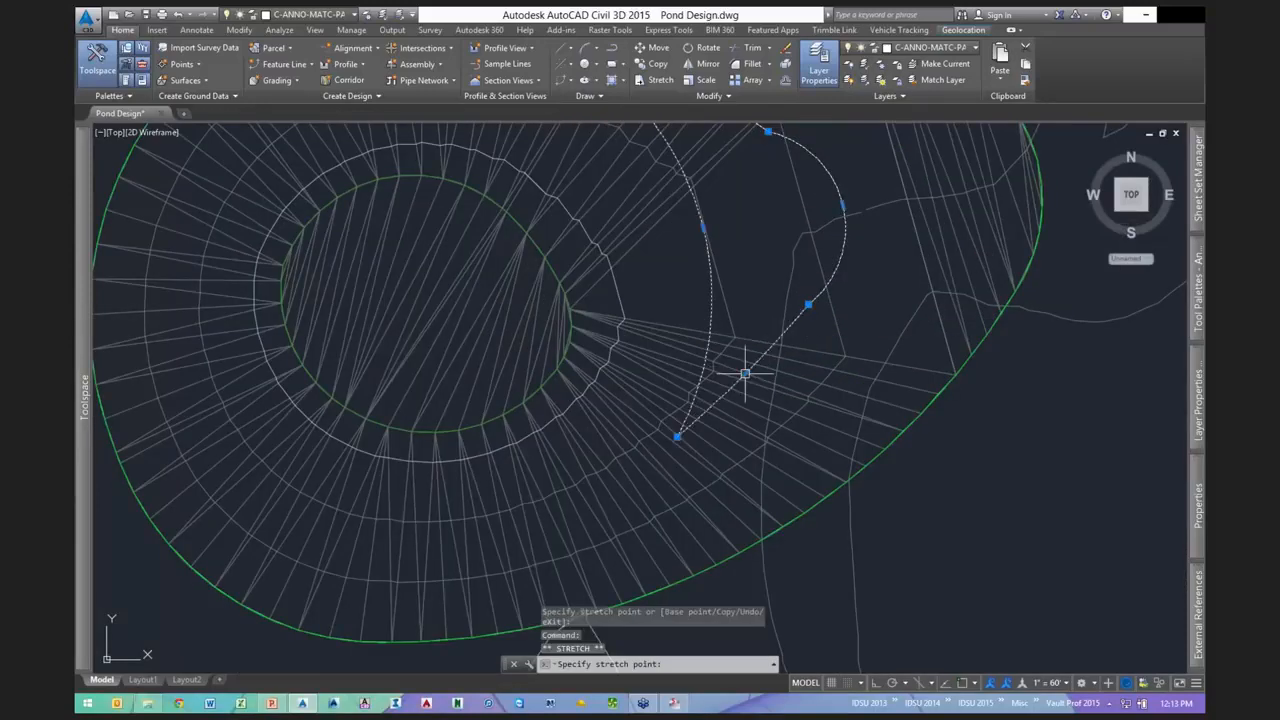
scroll(760, 415, "down", 2)
scroll(768, 240, "up", 2)
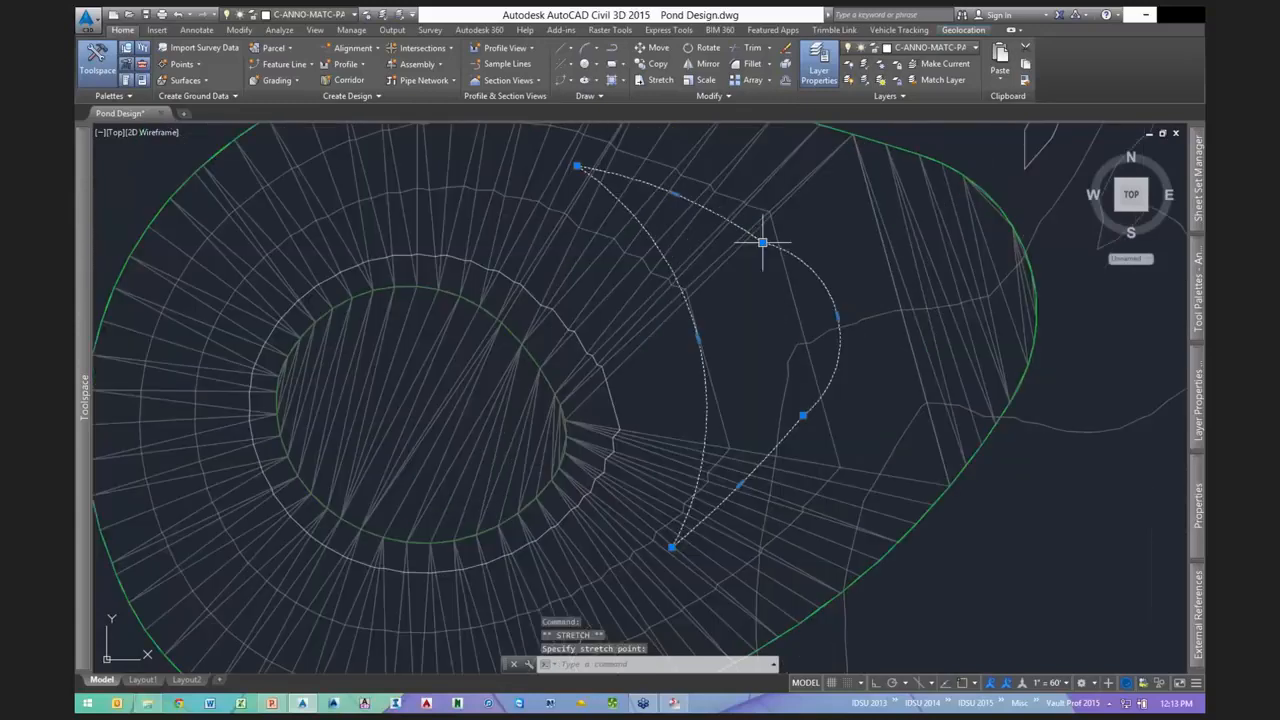
left_click(765, 230)
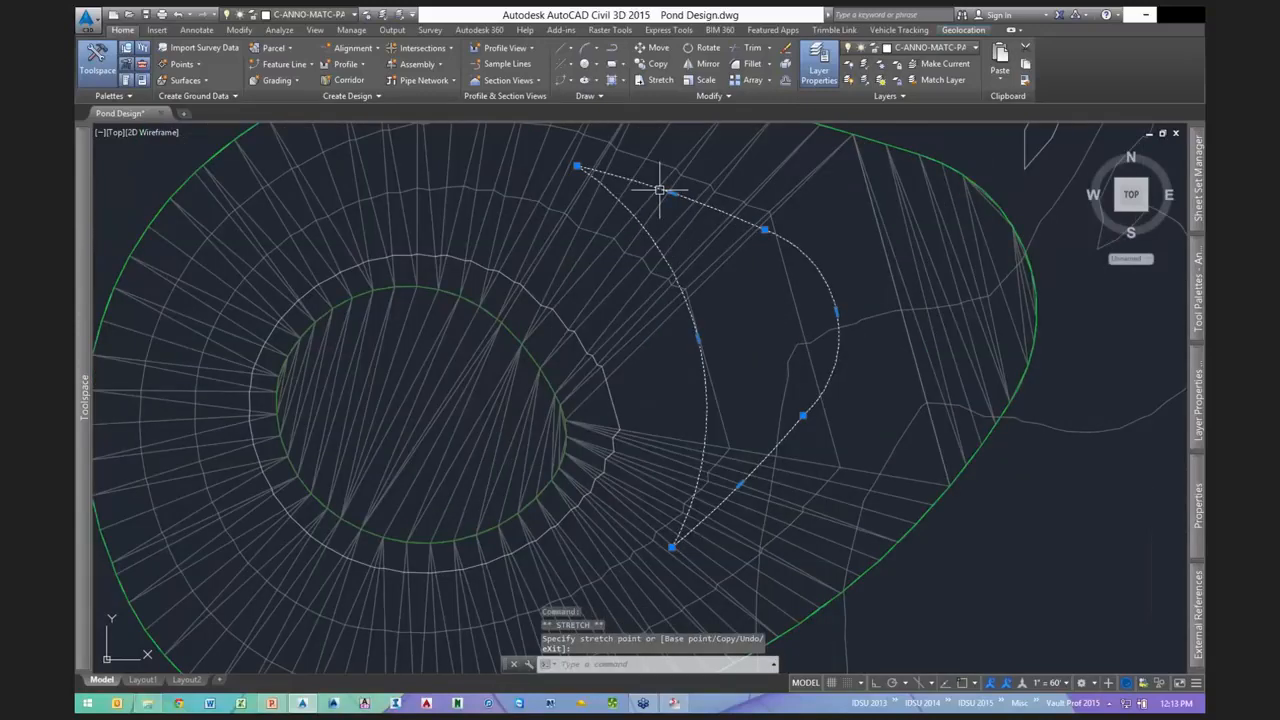
left_click(672, 192)
right_click(672, 192)
key("Escape")
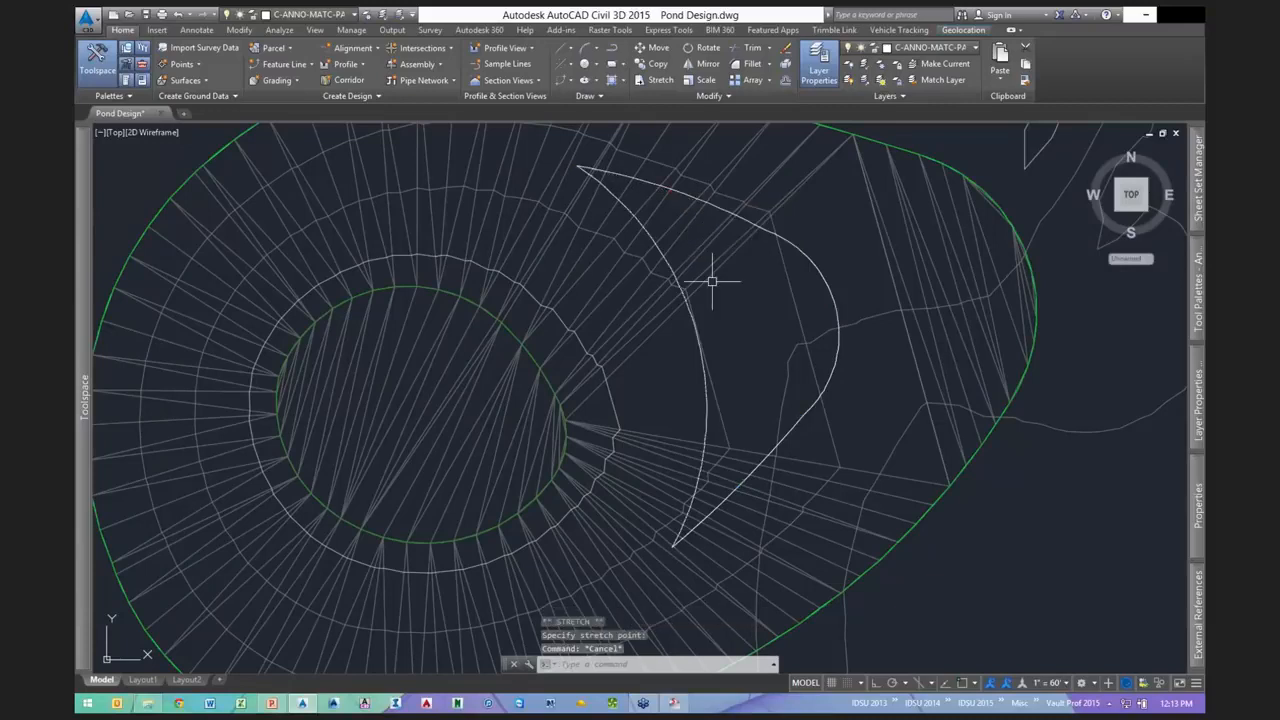
- Join the arc pieces into one continuous polyline with JOIN
scroll(712, 282, "down", 2)
left_click(698, 300)
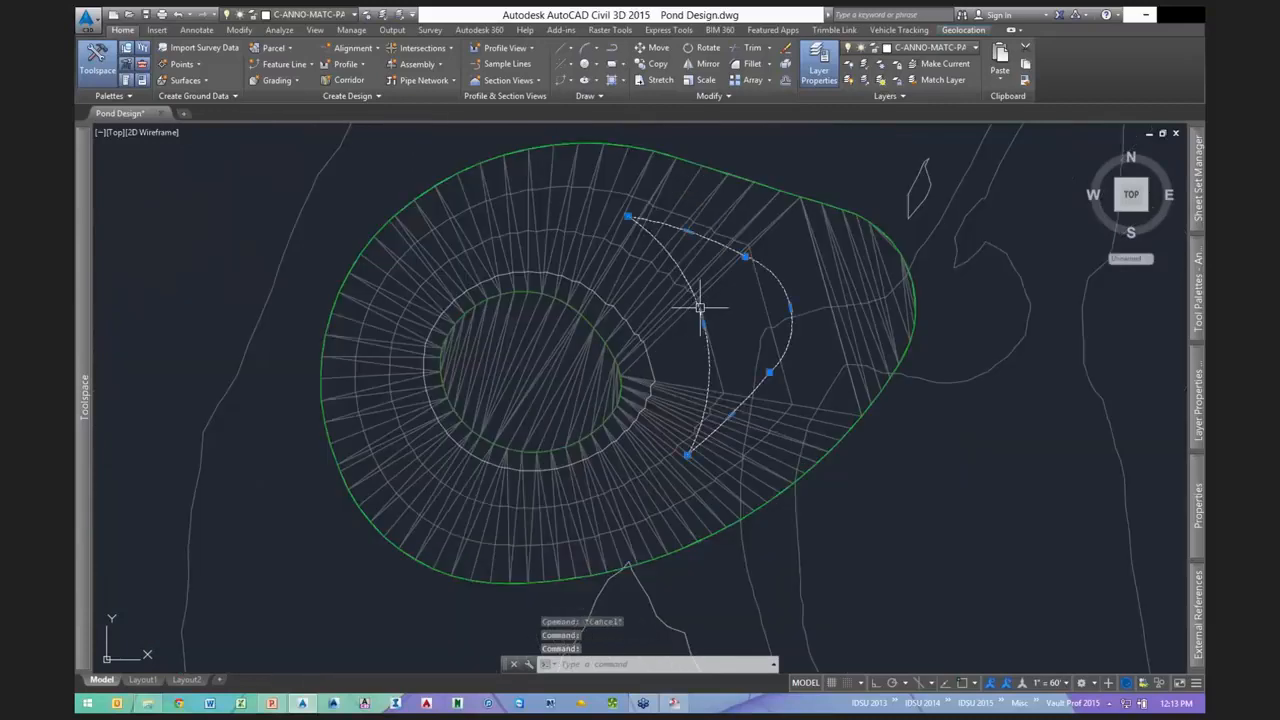
type("J")
key("Return")
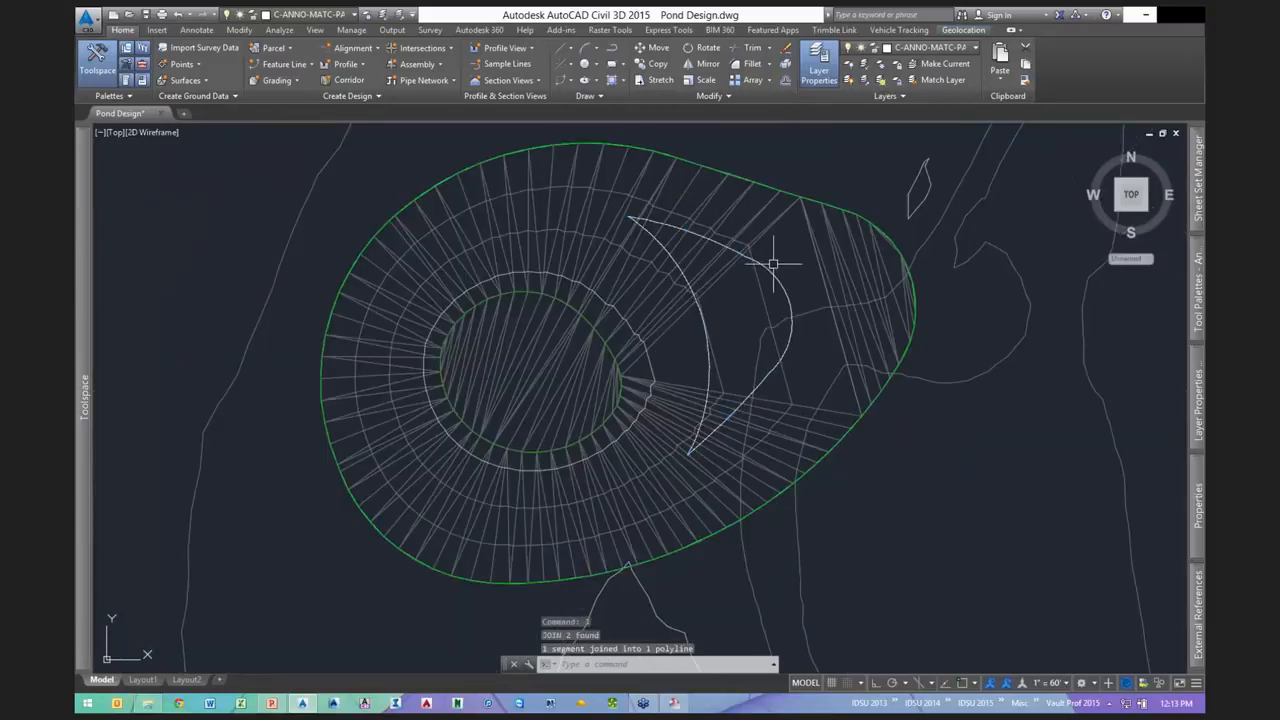
- Convert the crescent polyline to a site pond1 feature line with elevations from surface pond1
left_click(280, 65)
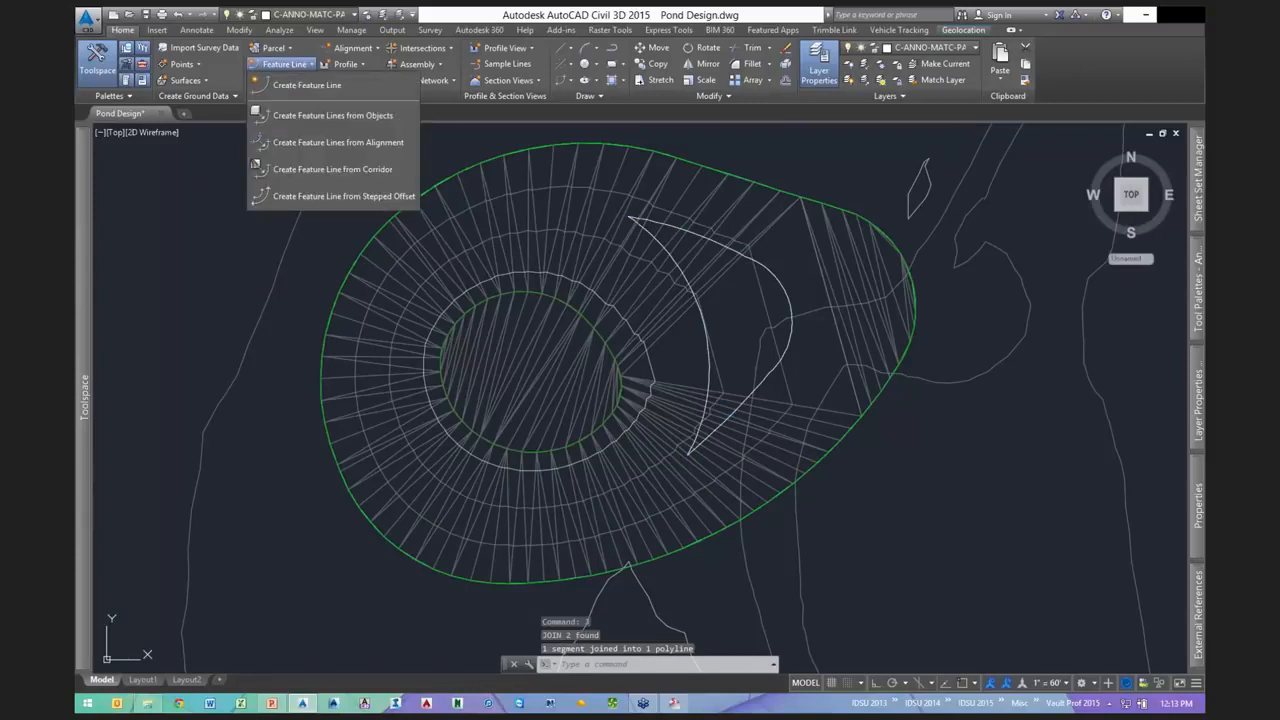
left_click(333, 115)
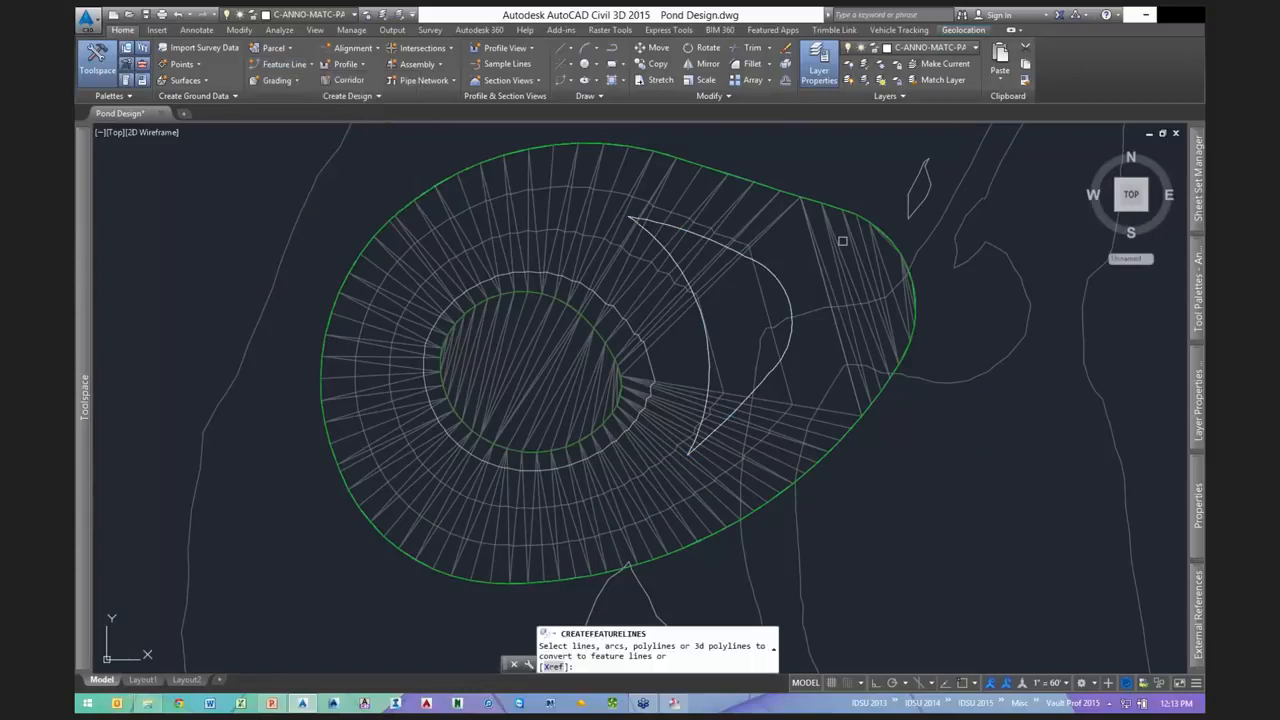
left_click(778, 282)
key("Return")
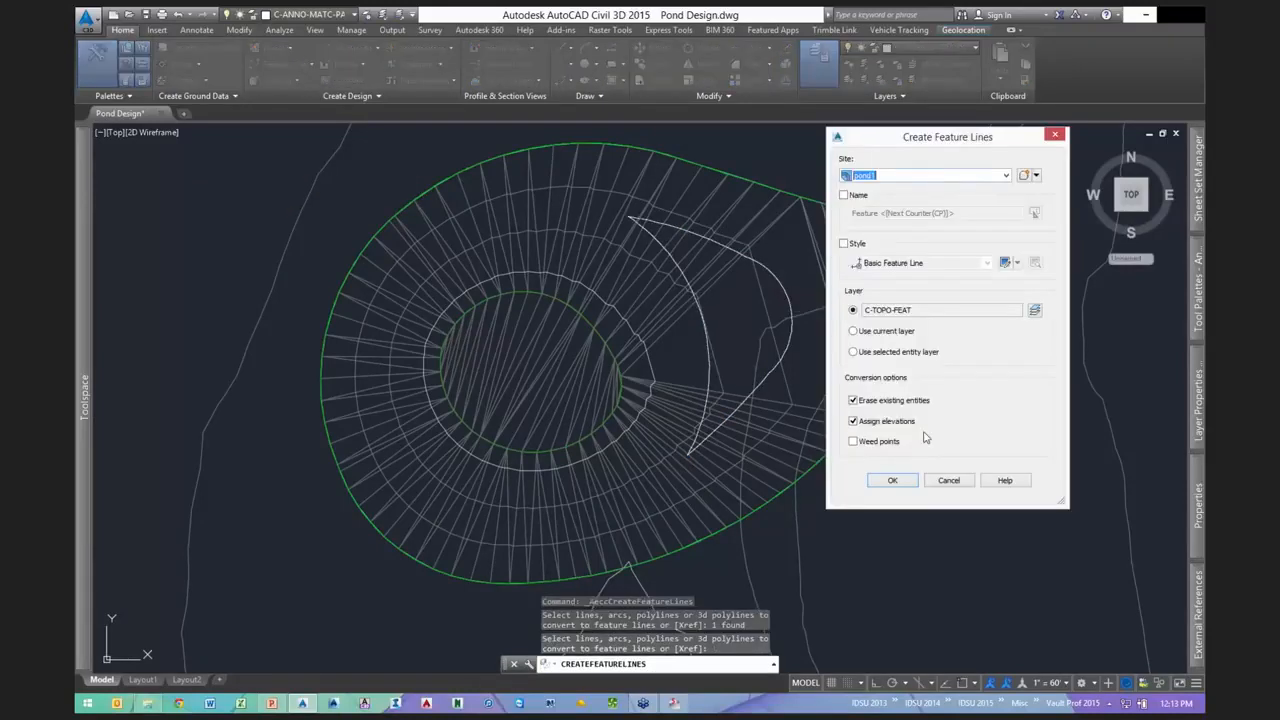
left_click(874, 475)
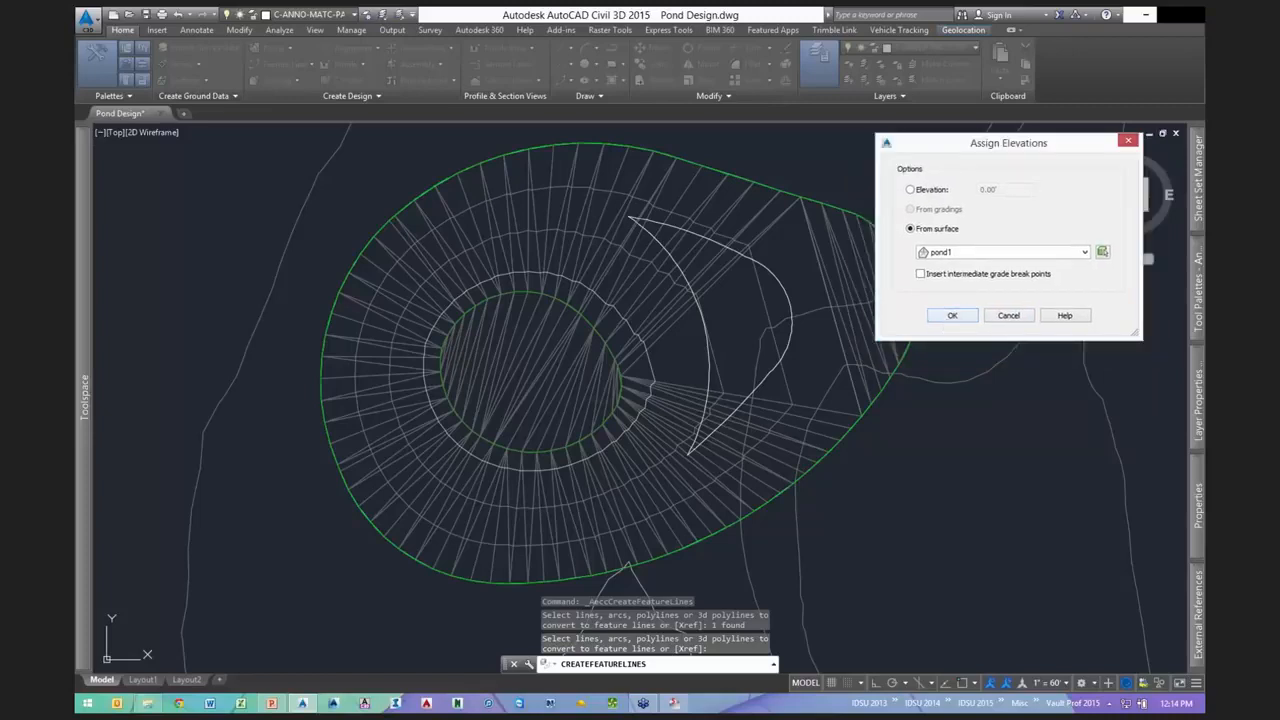
left_click(952, 315)
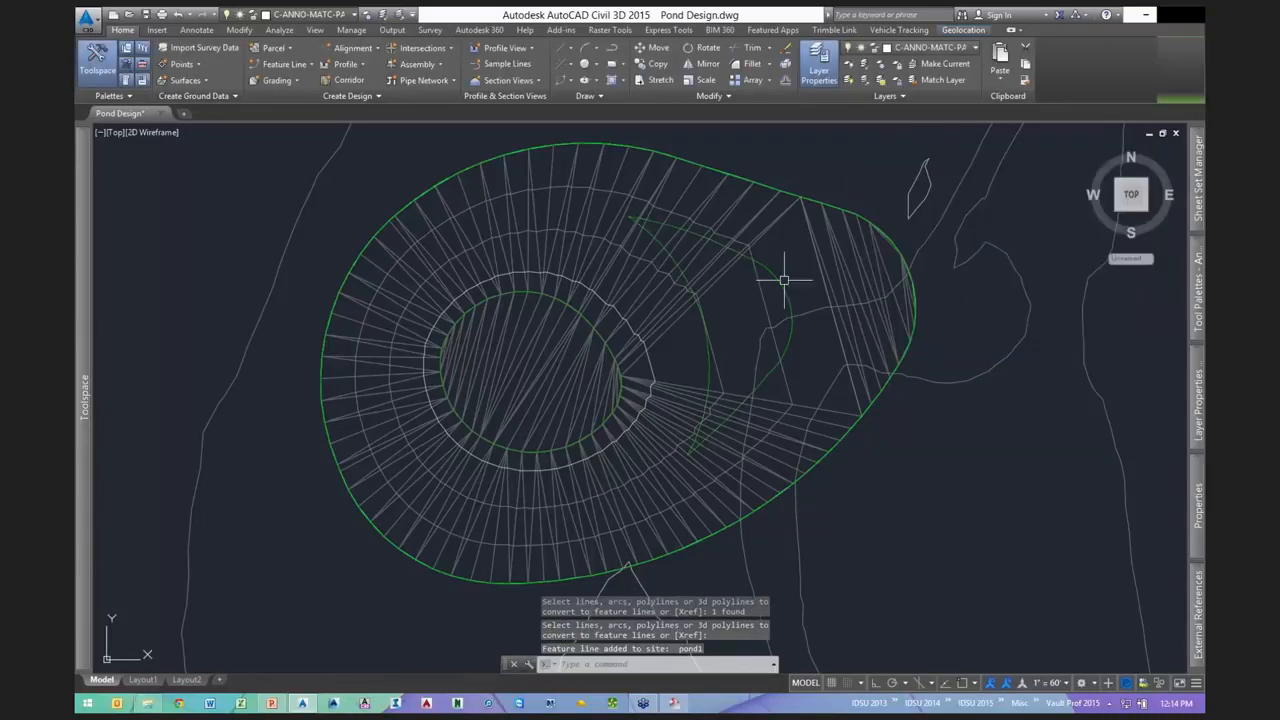
right_click(842, 515)
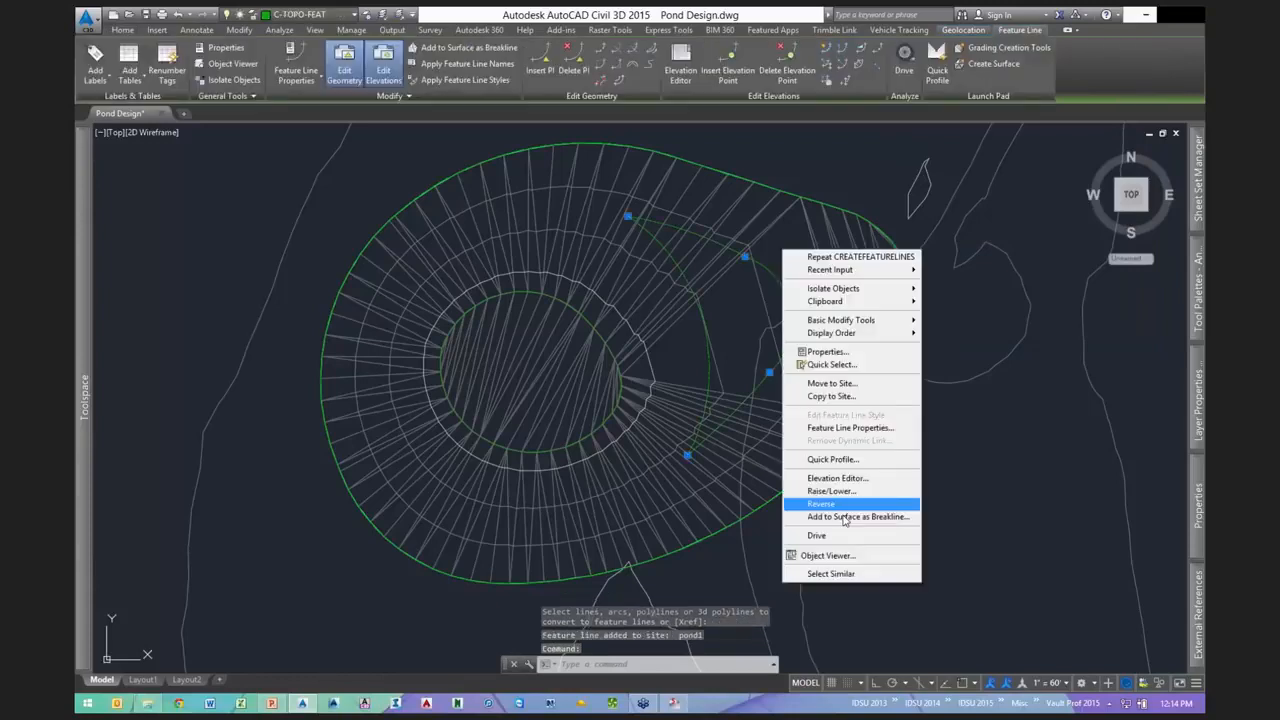
left_click(845, 517)
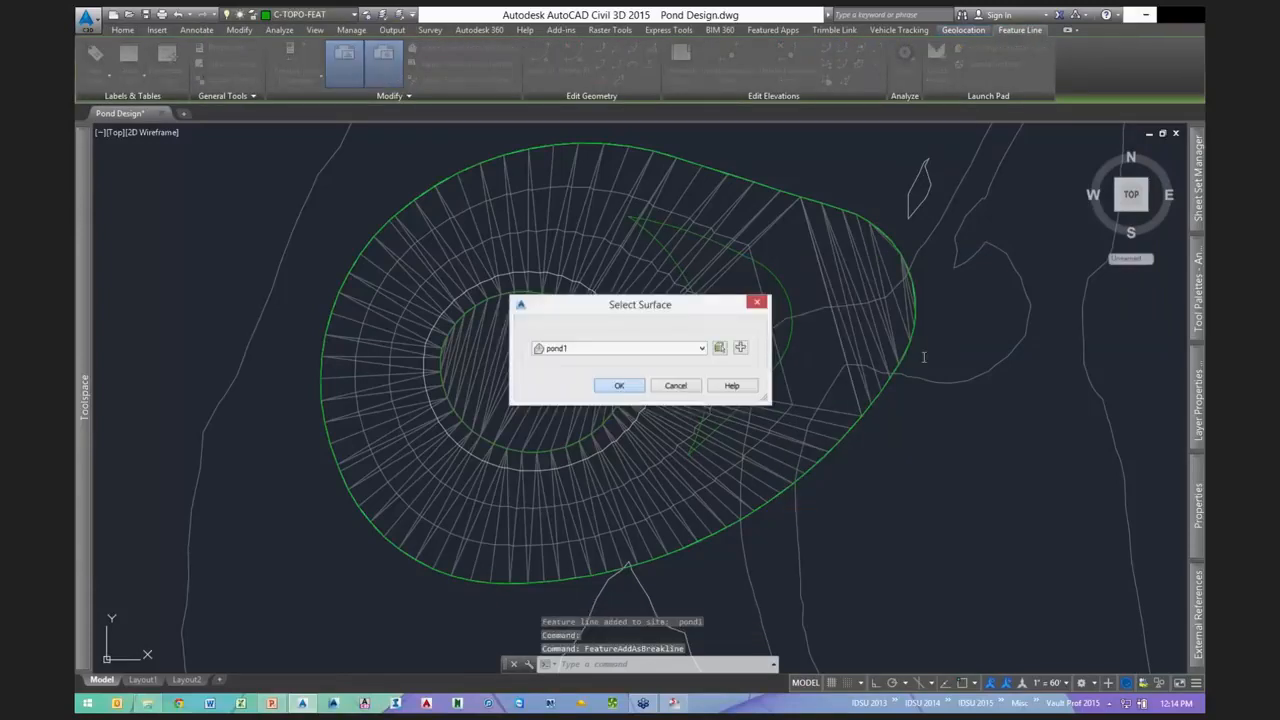
- Confirm pond1 as target surface and accept the breakline settings for the crescent feature line
key("Return")
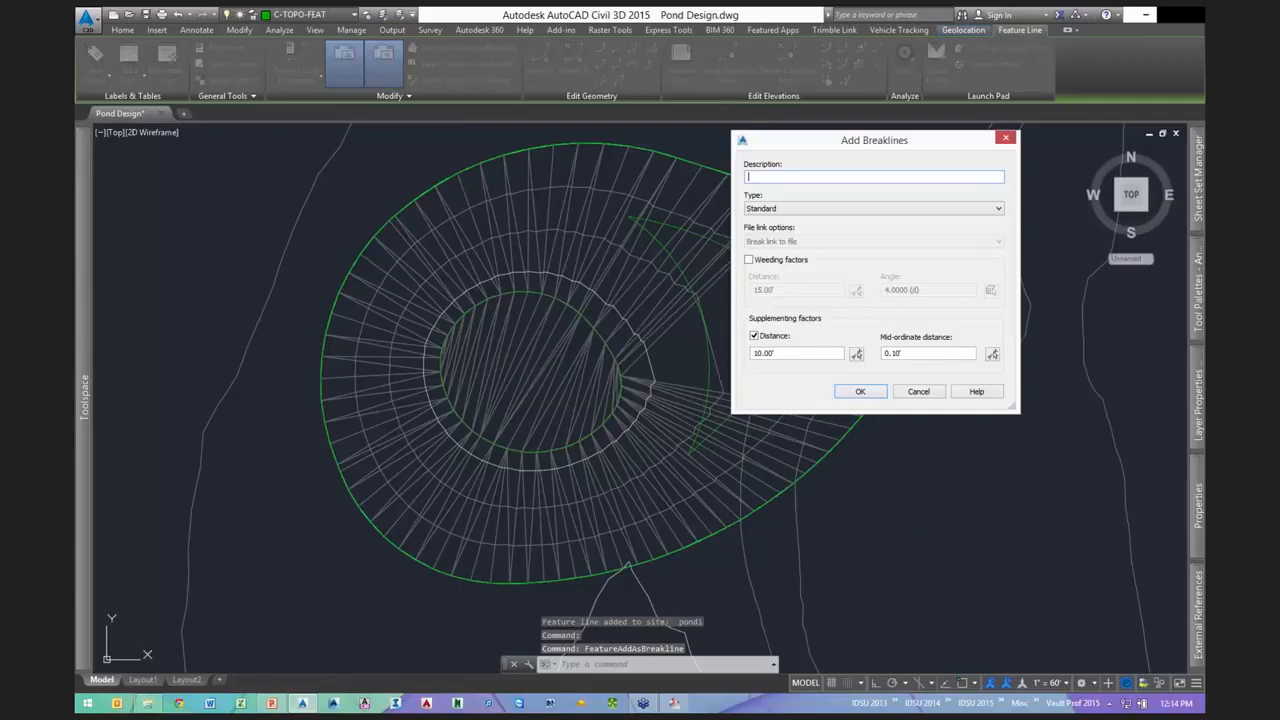
key("Return")
key("Escape")
key("Escape")
key("Escape")
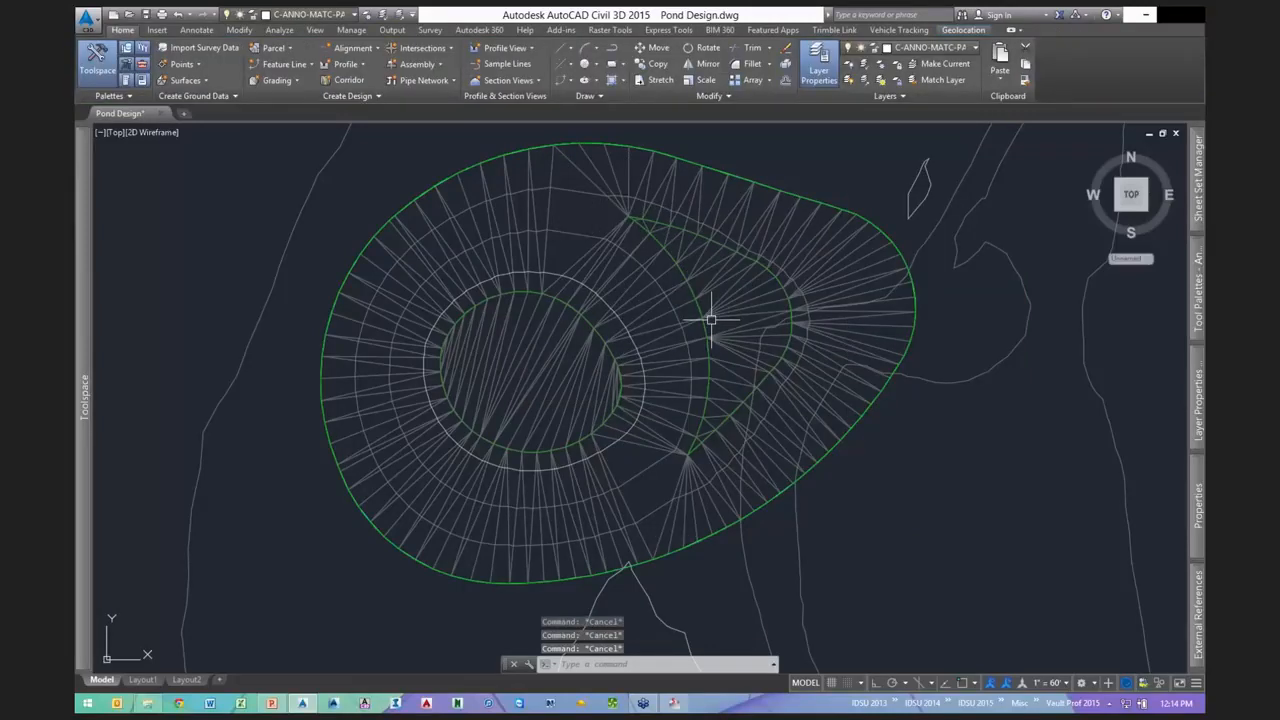
left_click(802, 457)
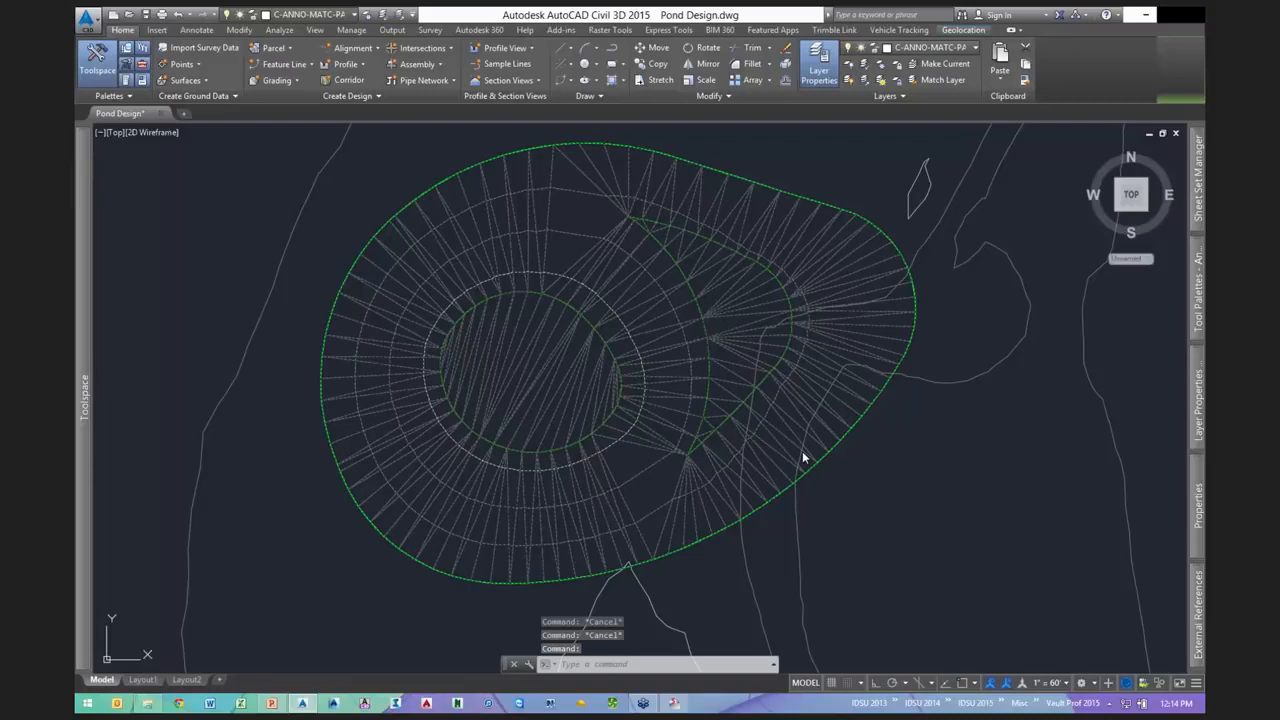
- Switch the pond1 surface style to Contours 1' and 5' (Background)
right_click(802, 455)
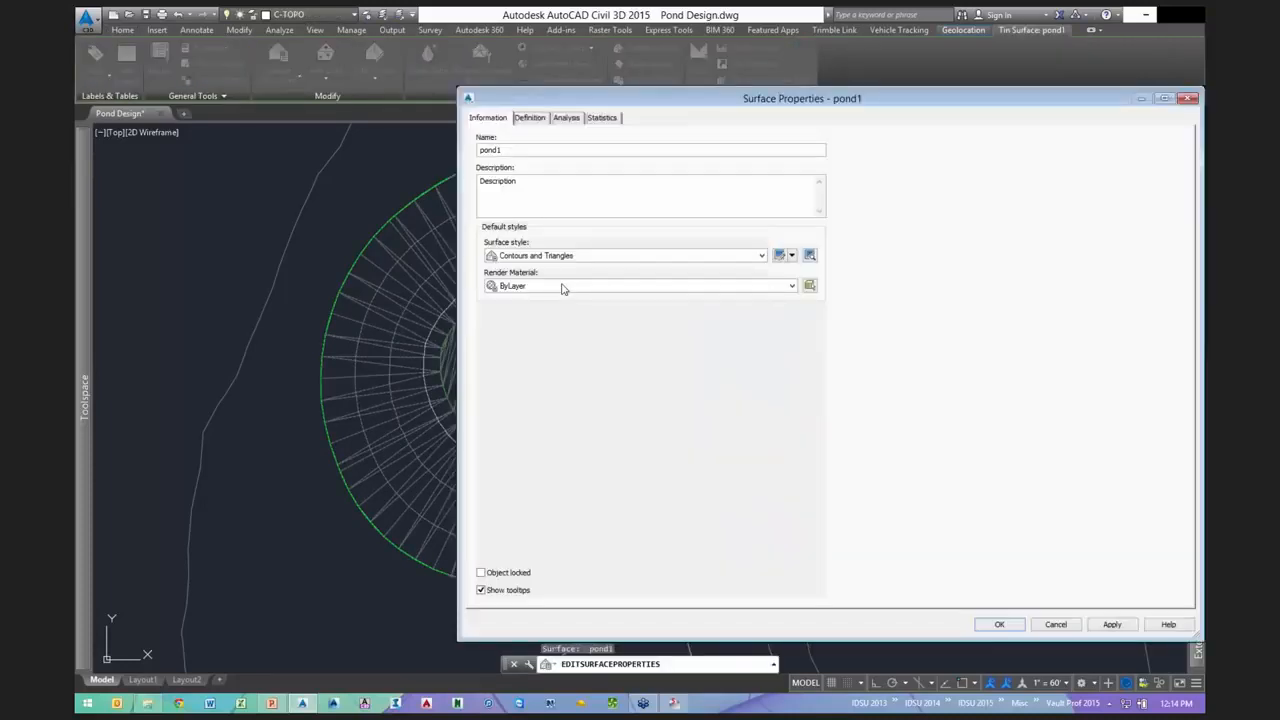
left_click(562, 256)
left_click(545, 269)
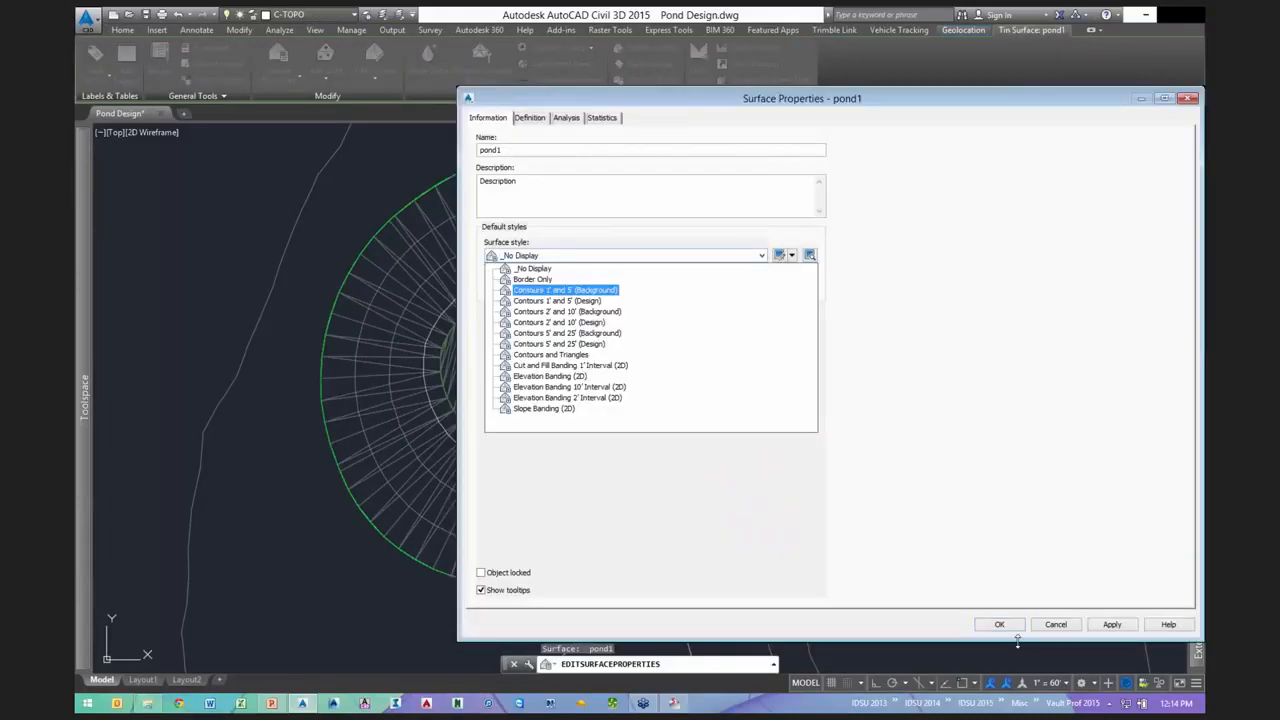
left_click(1003, 626)
middle_click_drag(754, 415, 706, 412)
- Inspect the pond1 surface's 3-D bowl shape from a low side view in the Object Viewer
left_click(704, 210)
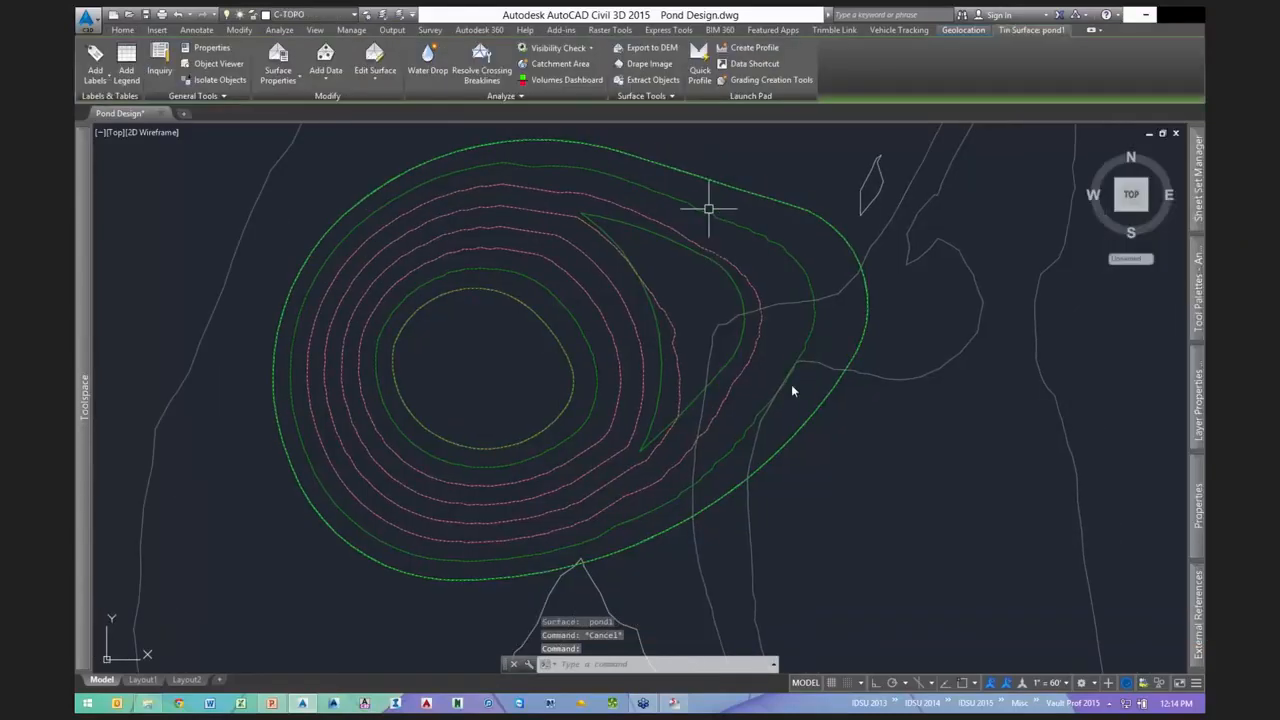
right_click(732, 220)
left_click(777, 403)
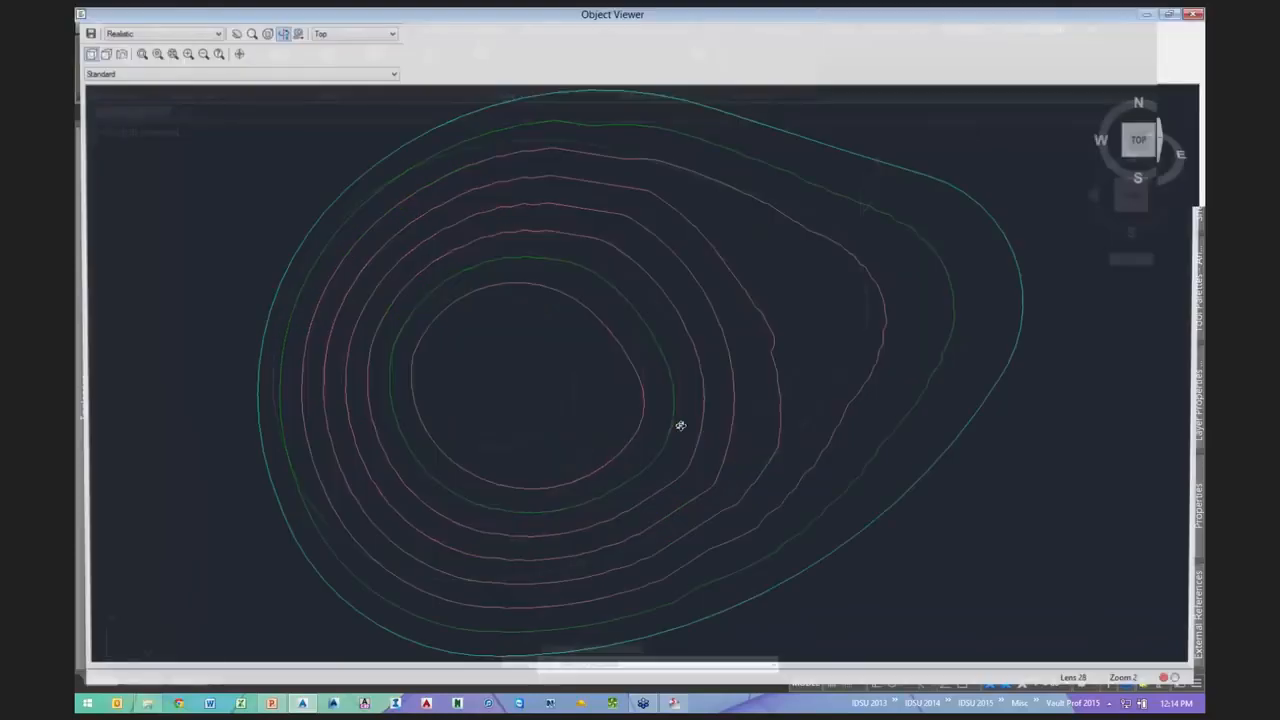
left_click_drag(650, 392, 821, 401)
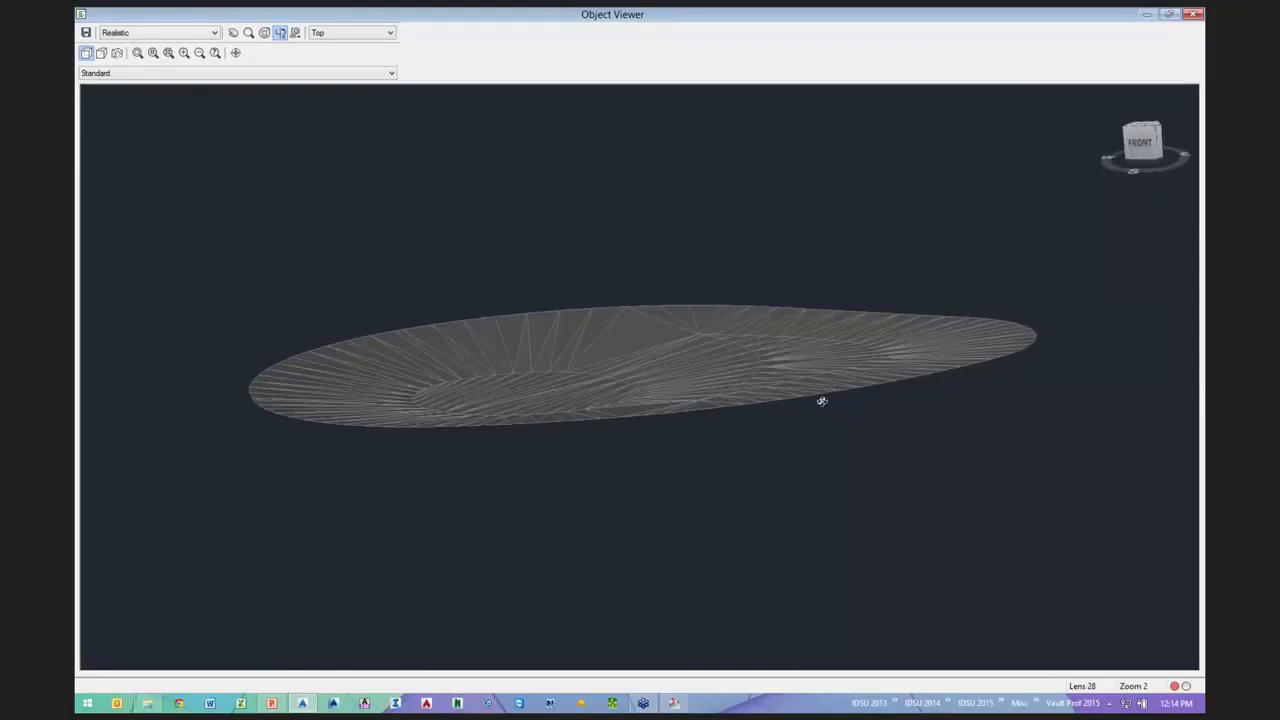
left_click(1193, 14)
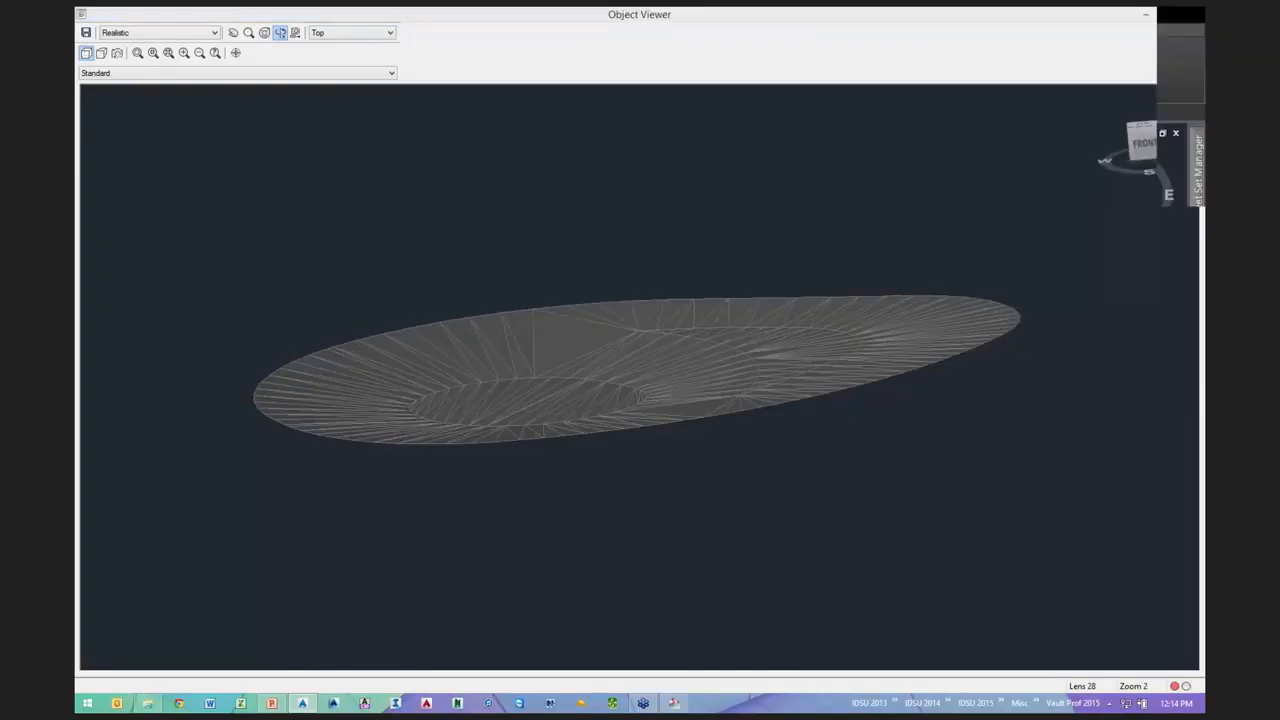
scroll(650, 460, "up", 3)
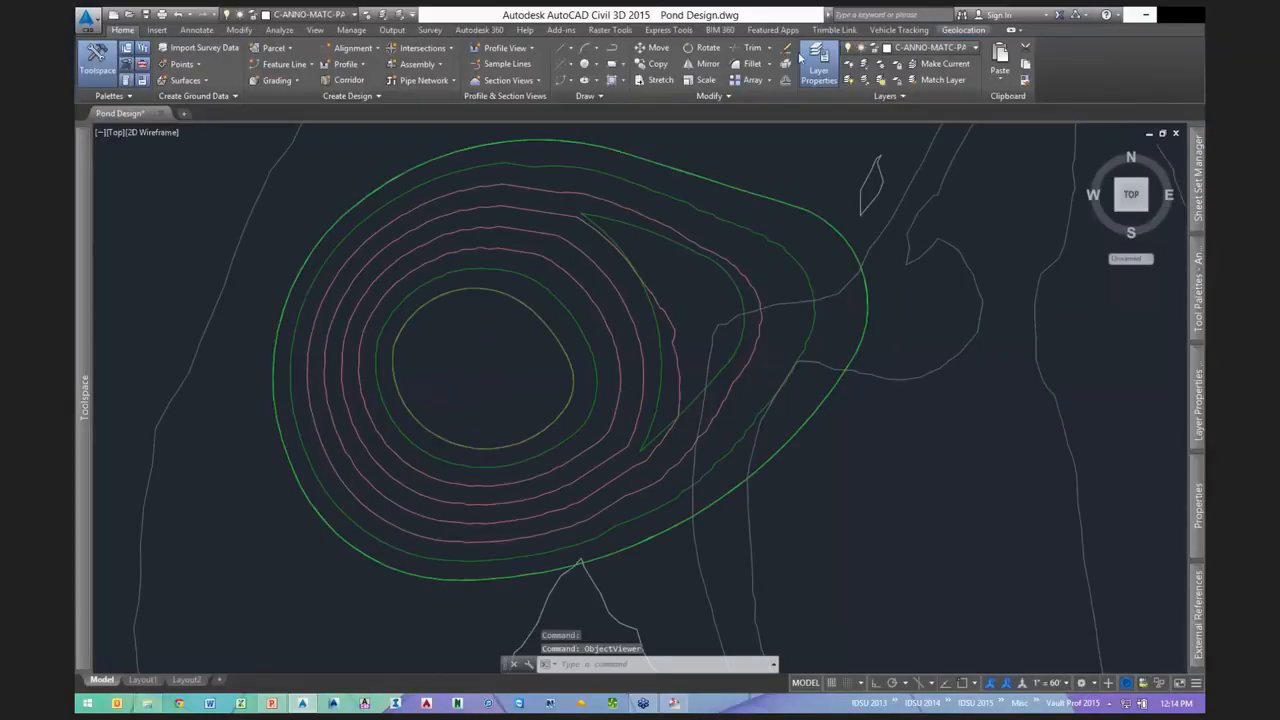
left_click(648, 444)
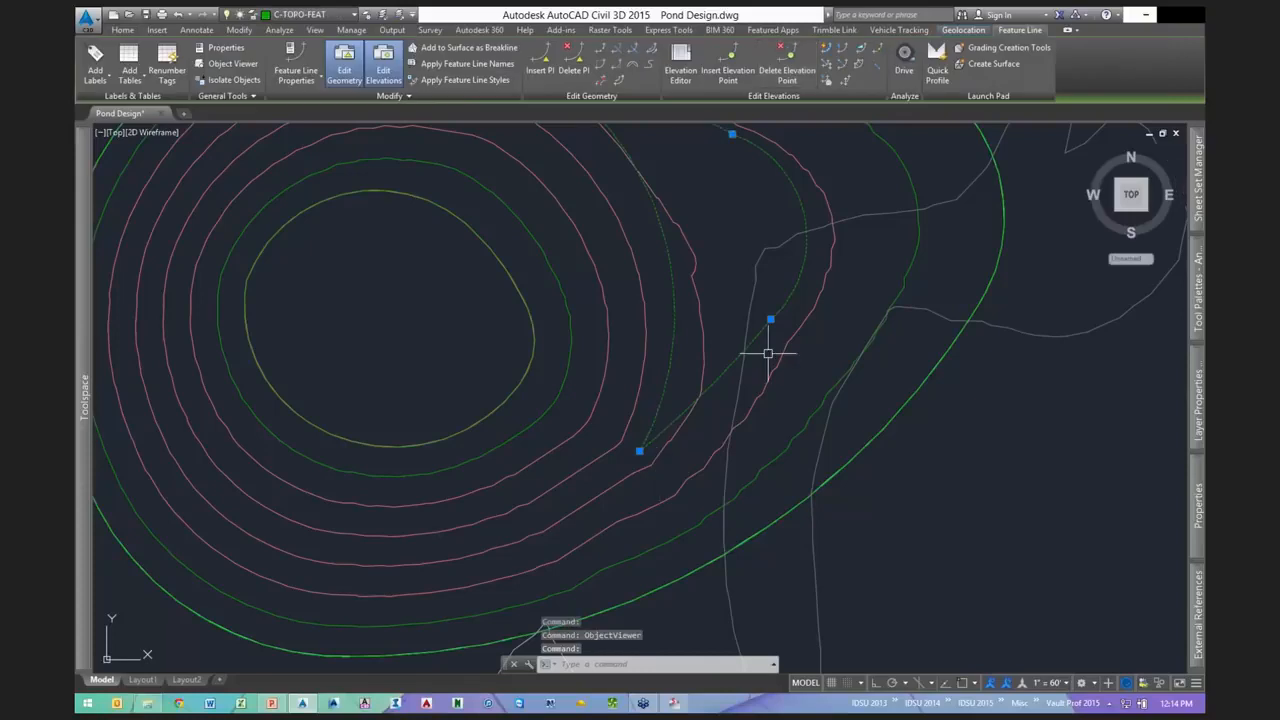
- Set crescent feature line points to elevations 332, 332.5 and 333 with Quick Elevation Edit
scroll(767, 353, "down", 2)
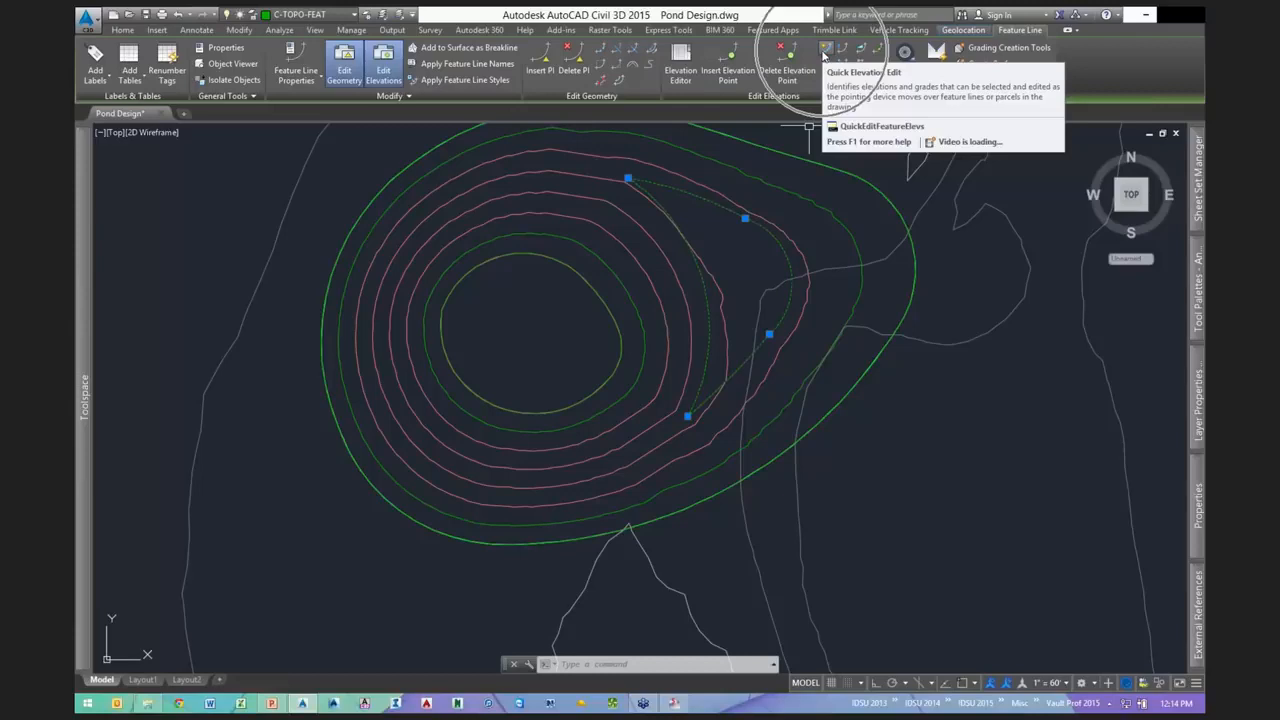
left_click(825, 50)
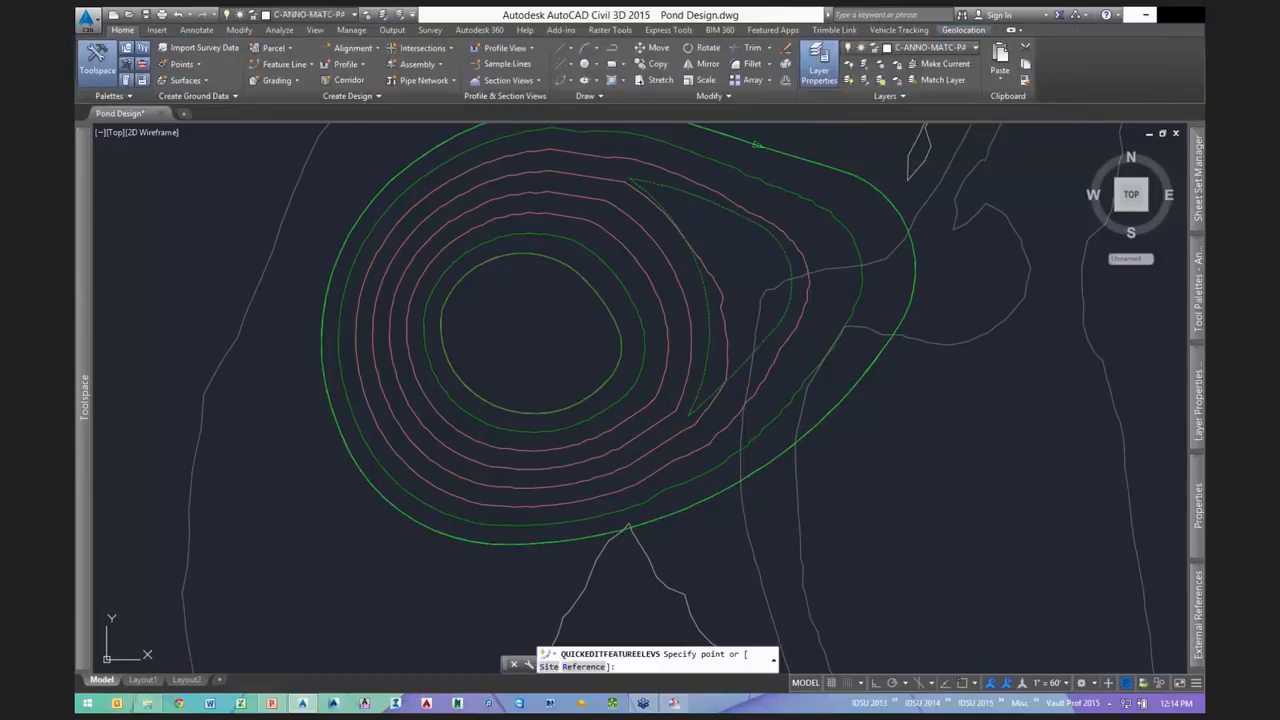
left_click(687, 414)
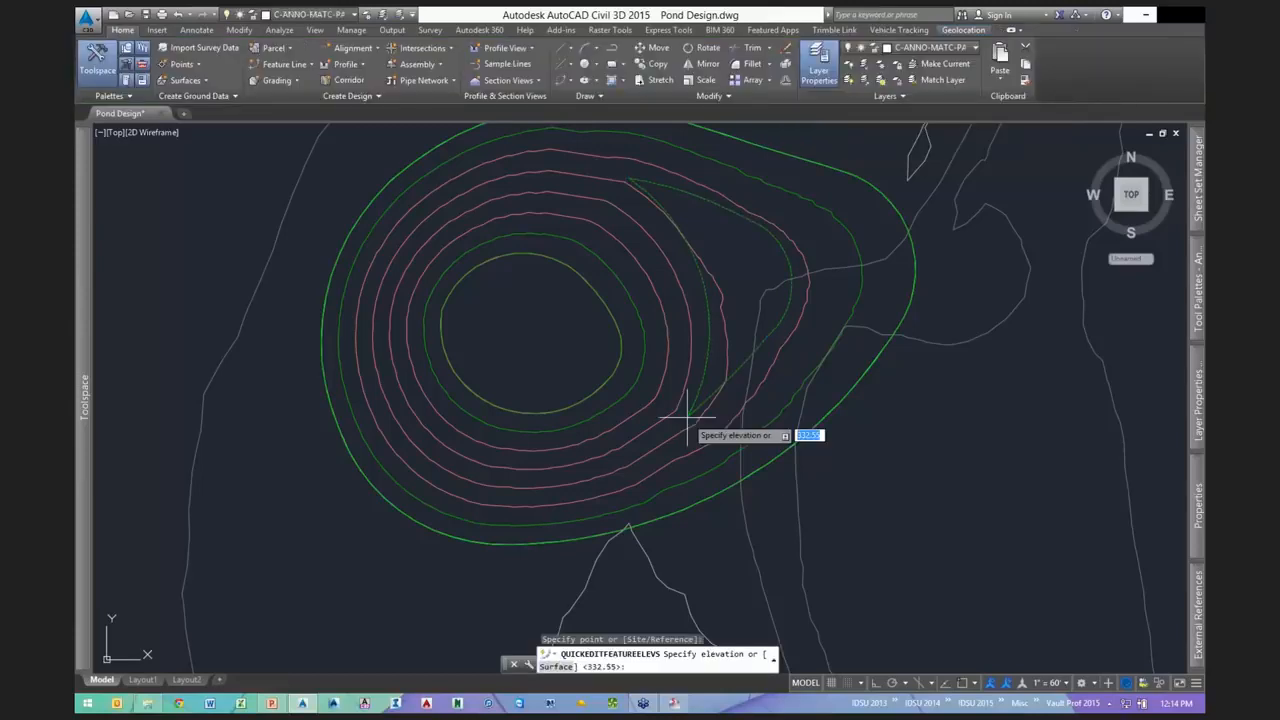
type("332")
key("Return")
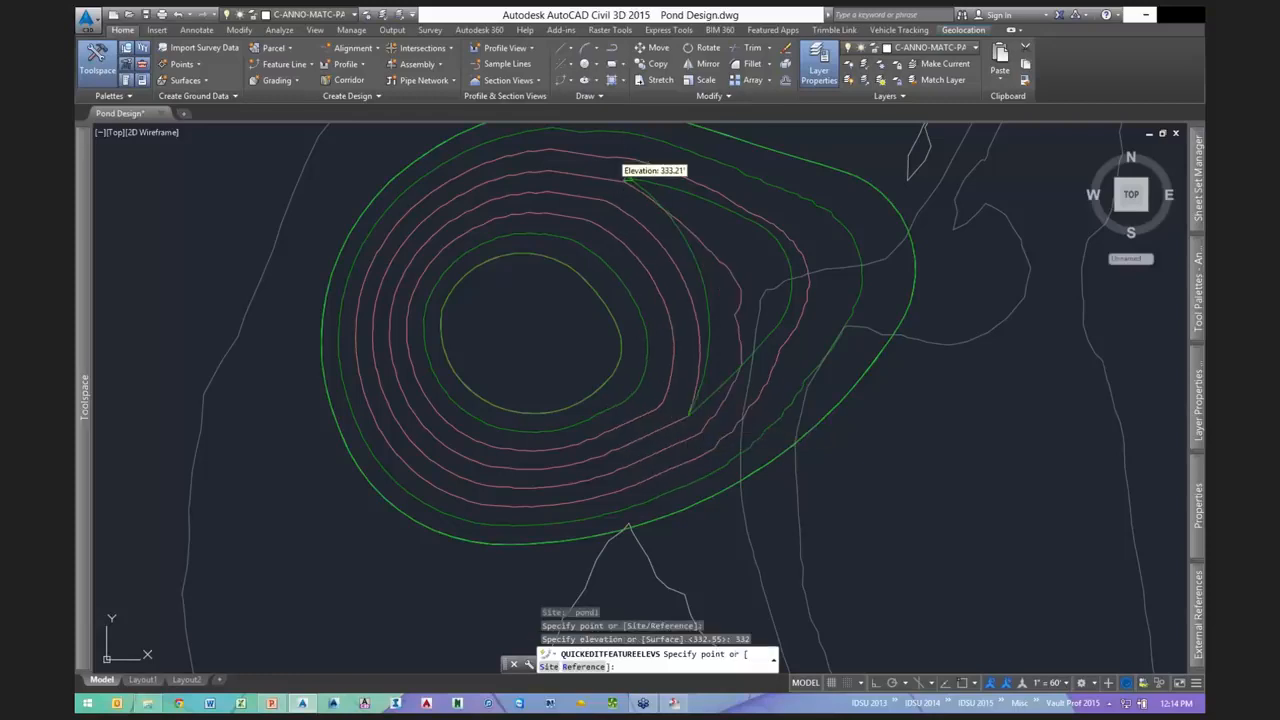
left_click(630, 180)
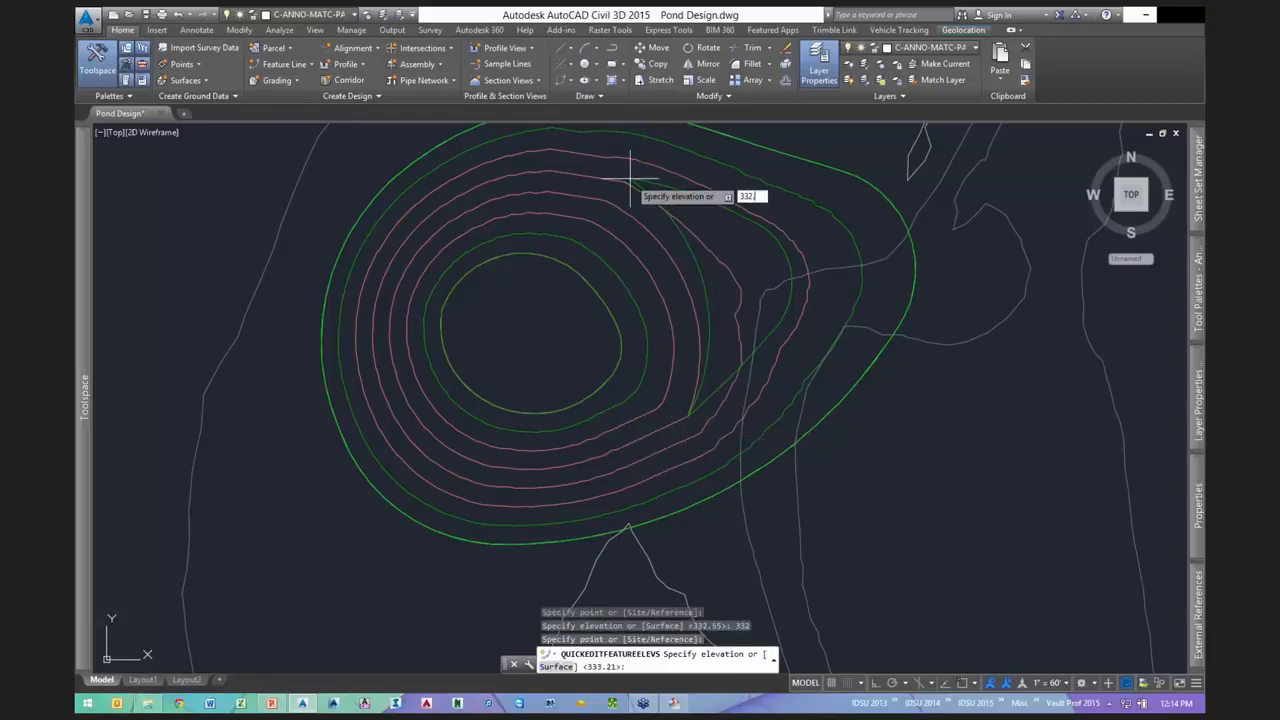
type("332.5")
key("Return")
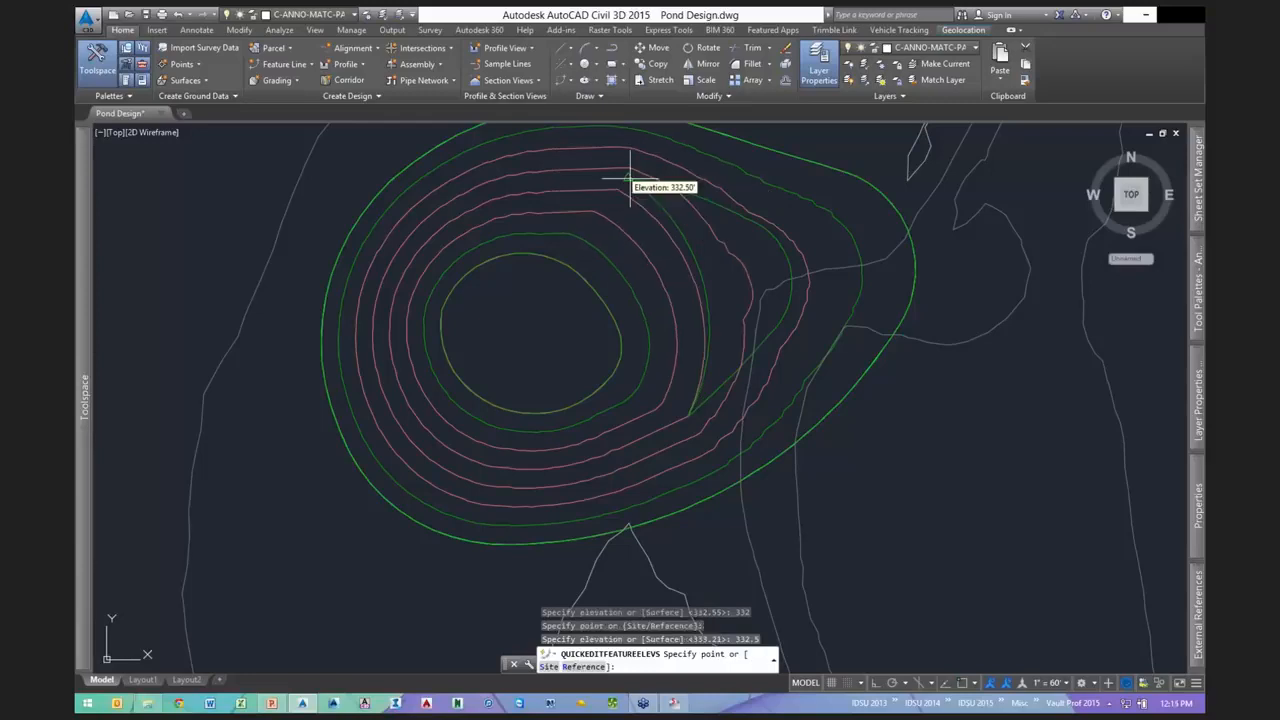
left_click(630, 180)
type("33")
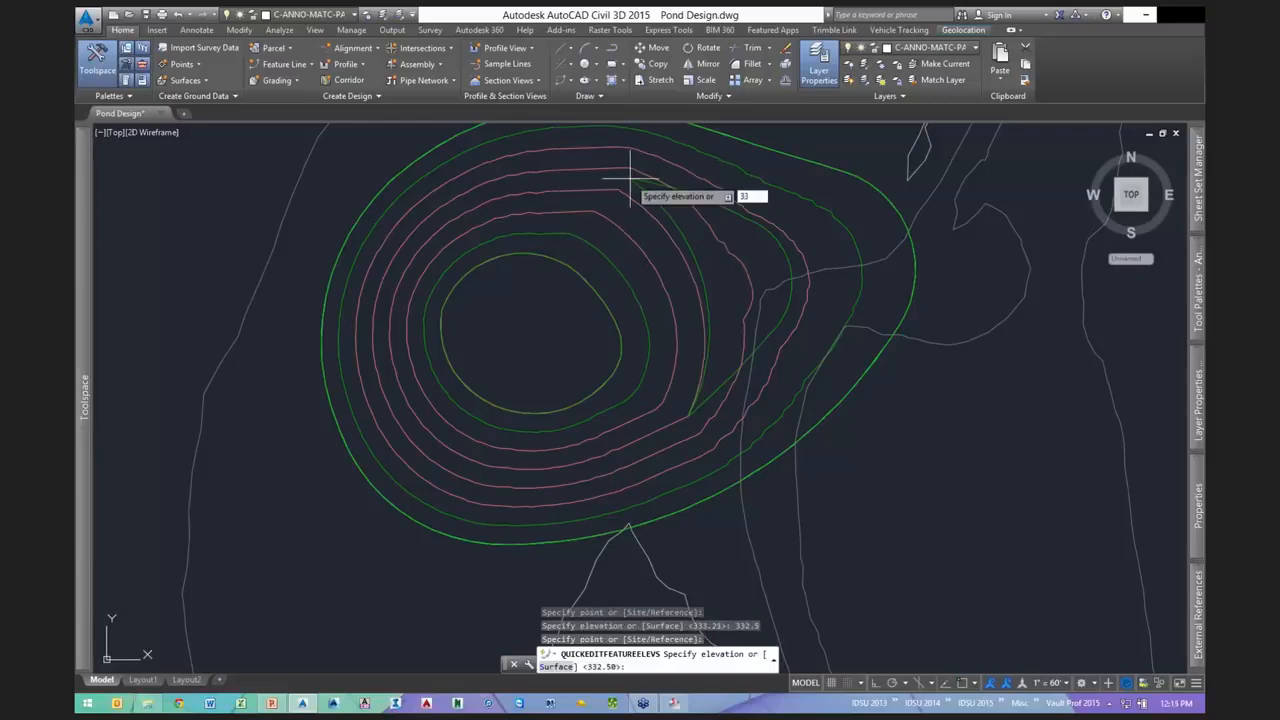
type("3")
key("Return")
key("Escape")
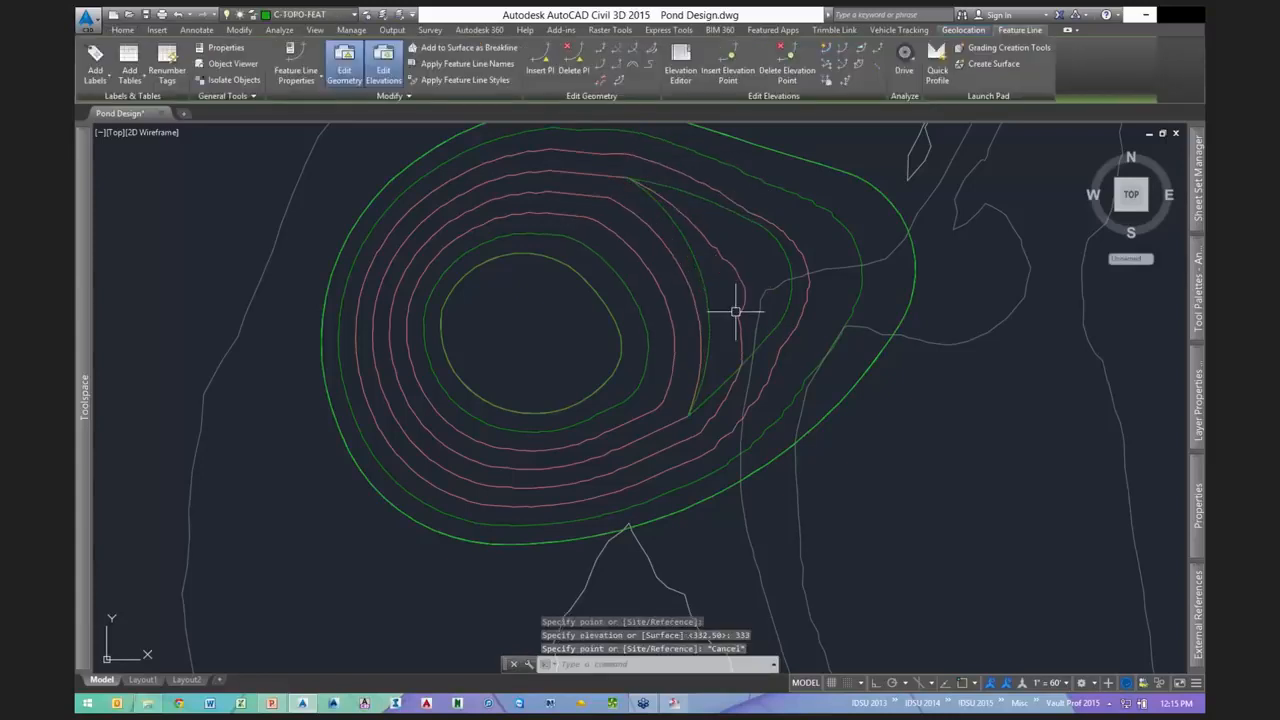
key("Escape")
key("Escape")
key("Escape")
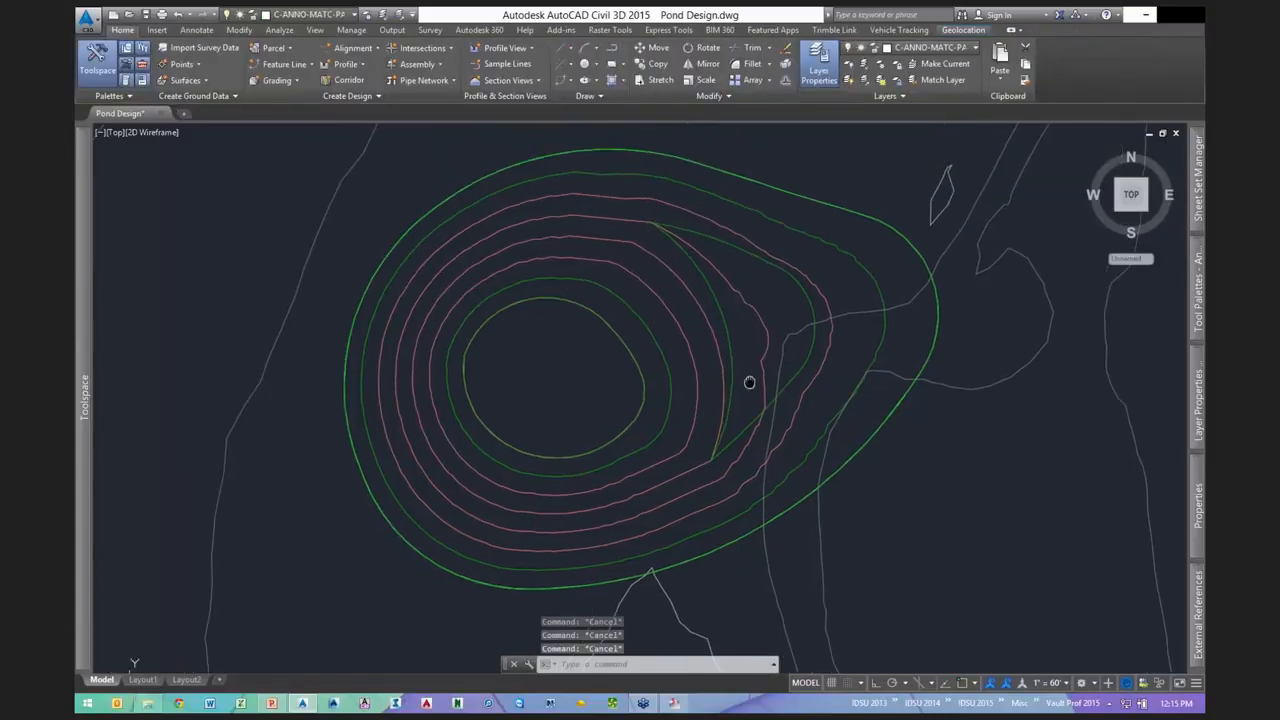
- Manually place a point at the pond centre with description pond1 and elevation 325
mouse_move(654, 363)
middle_mouse_down()
mouse_move(636, 357)
mouse_move(724, 344)
middle_mouse_up()
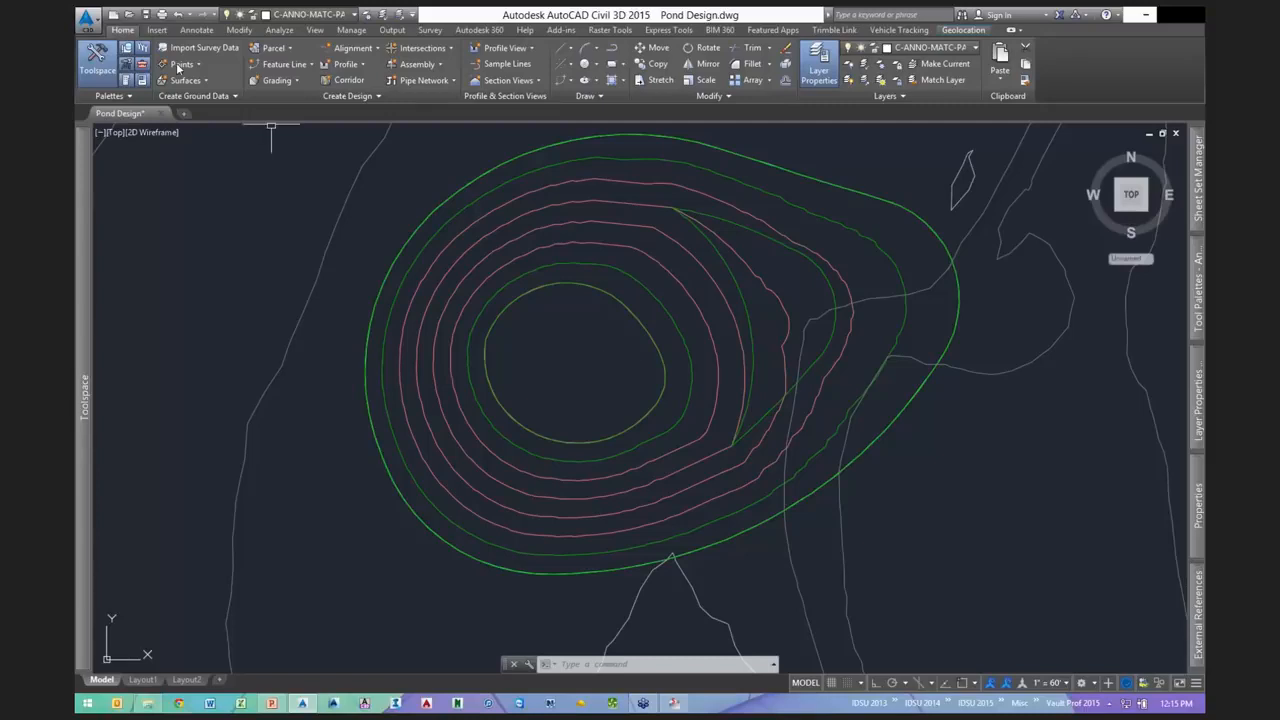
left_click(181, 64)
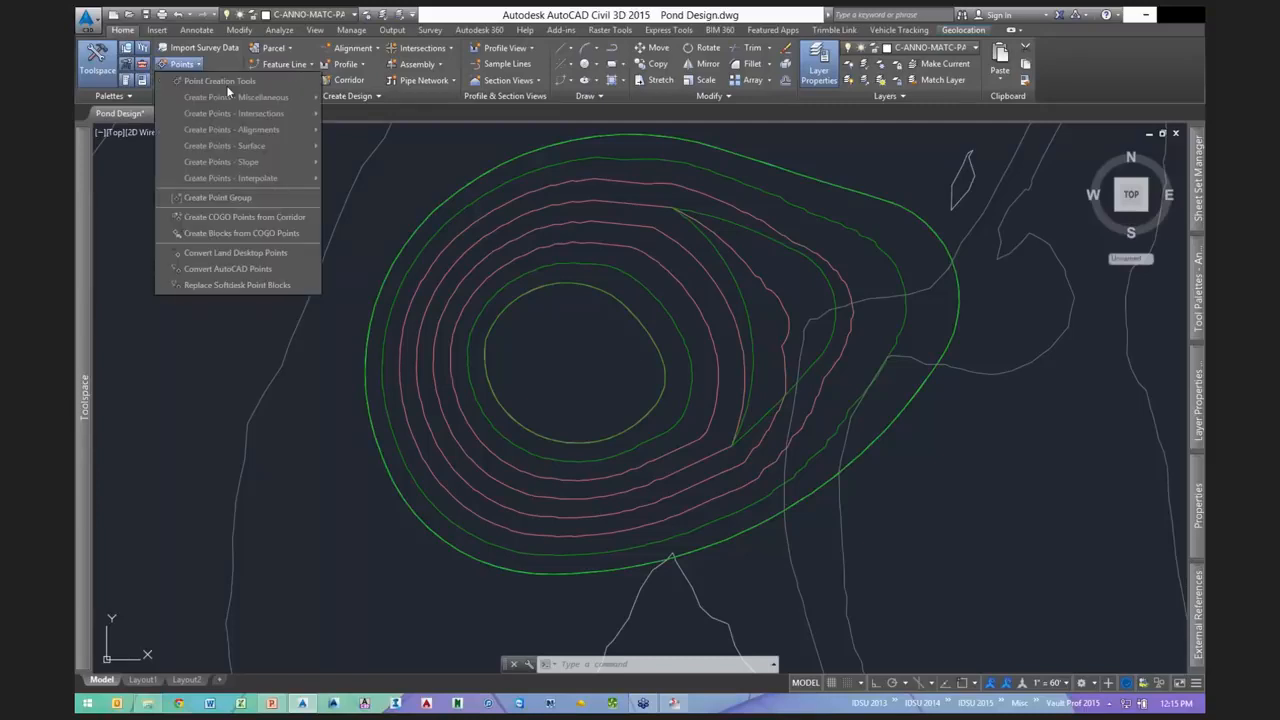
left_click(222, 81)
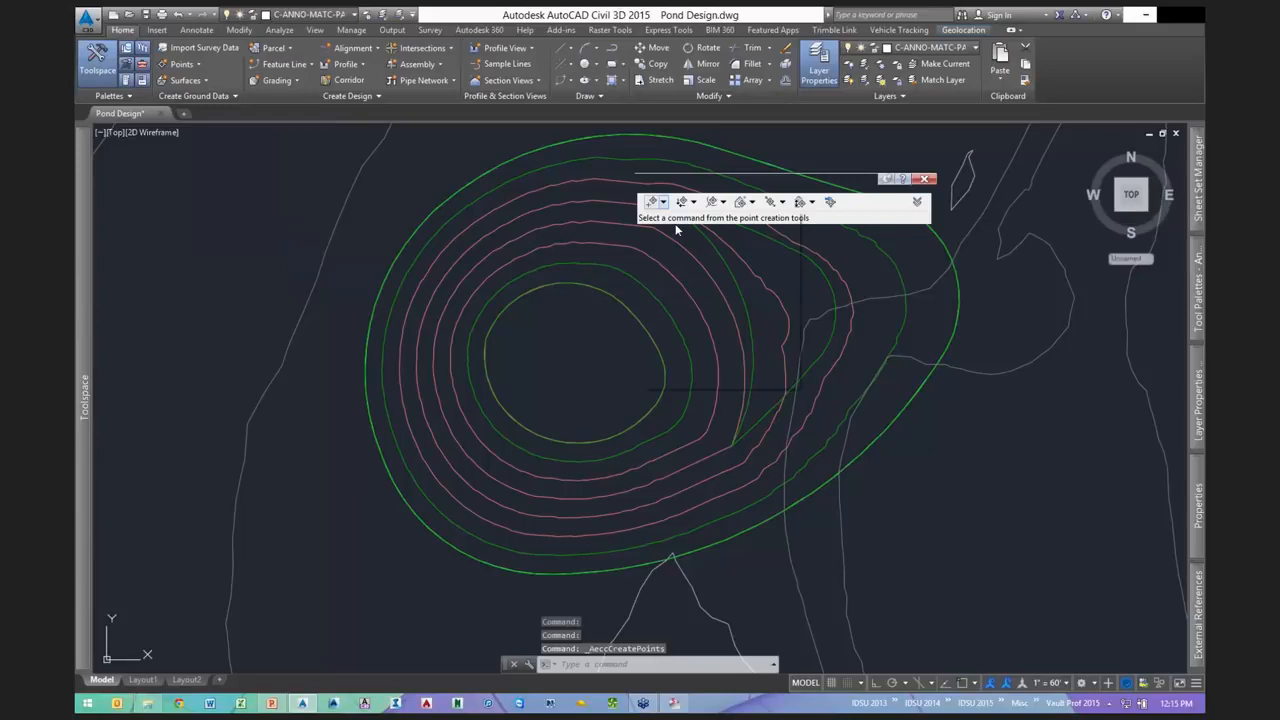
left_click(651, 201)
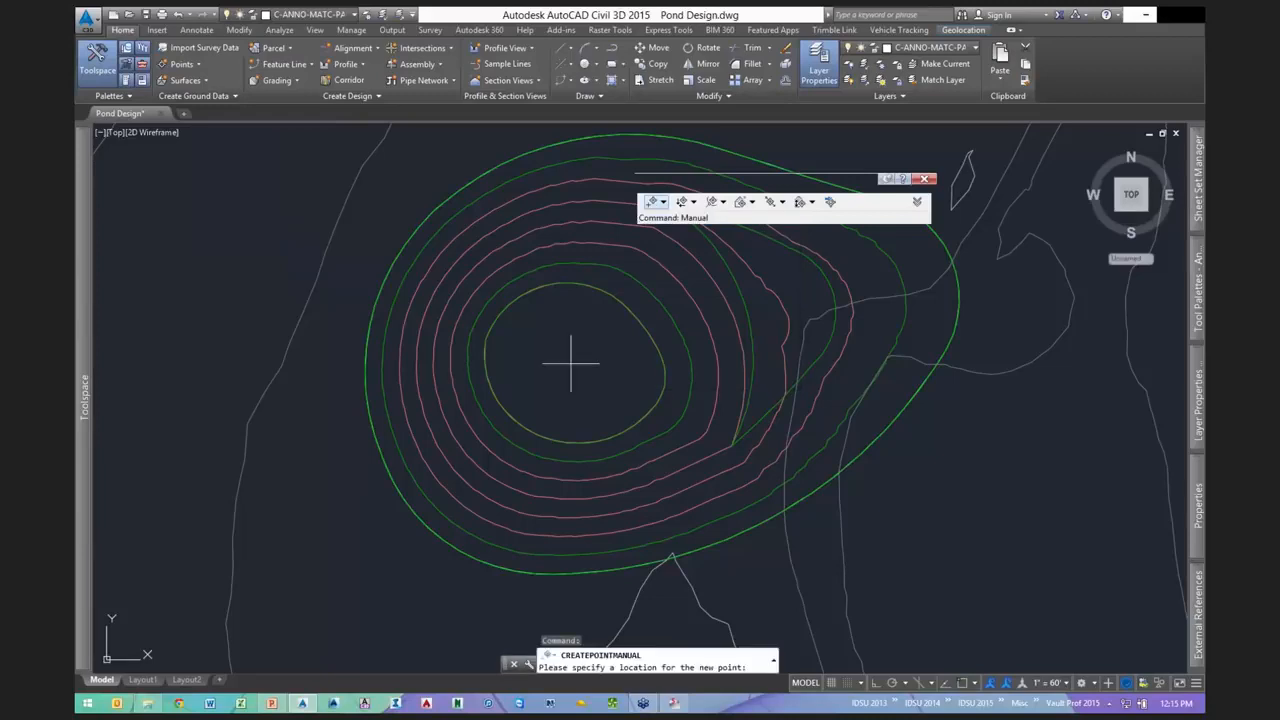
left_click(571, 363)
type("pond")
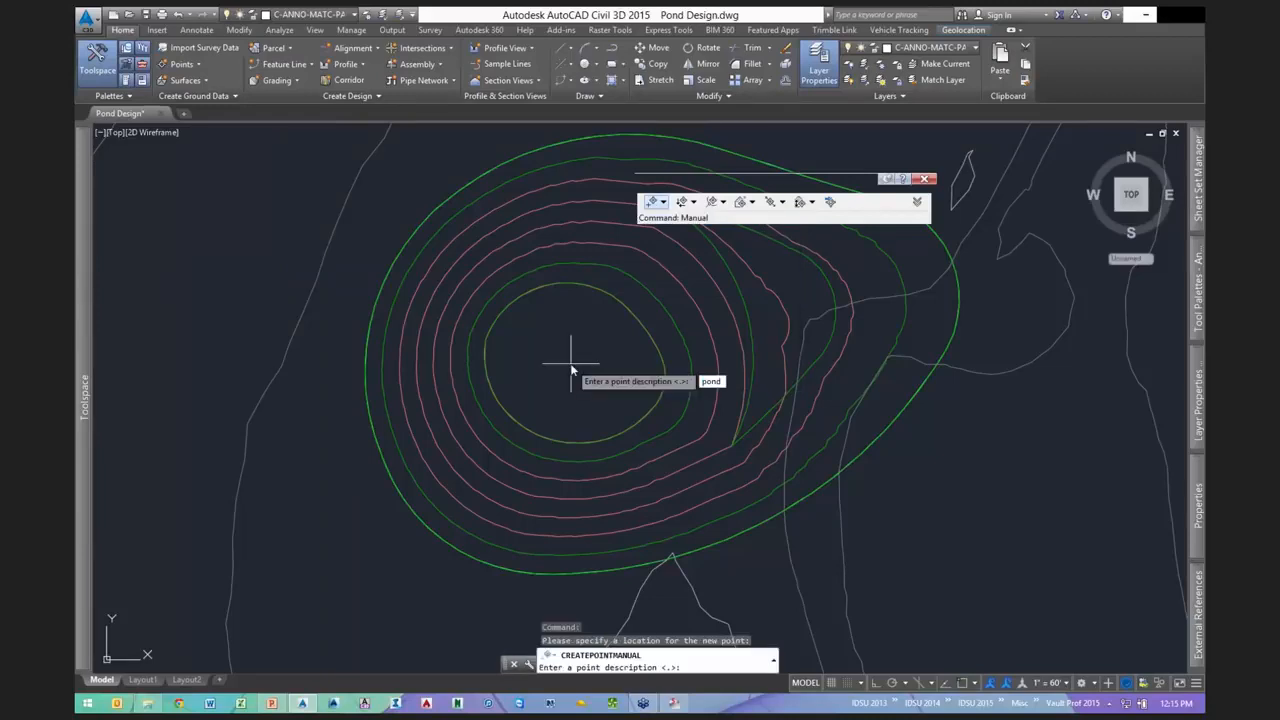
type("1")
key("Return")
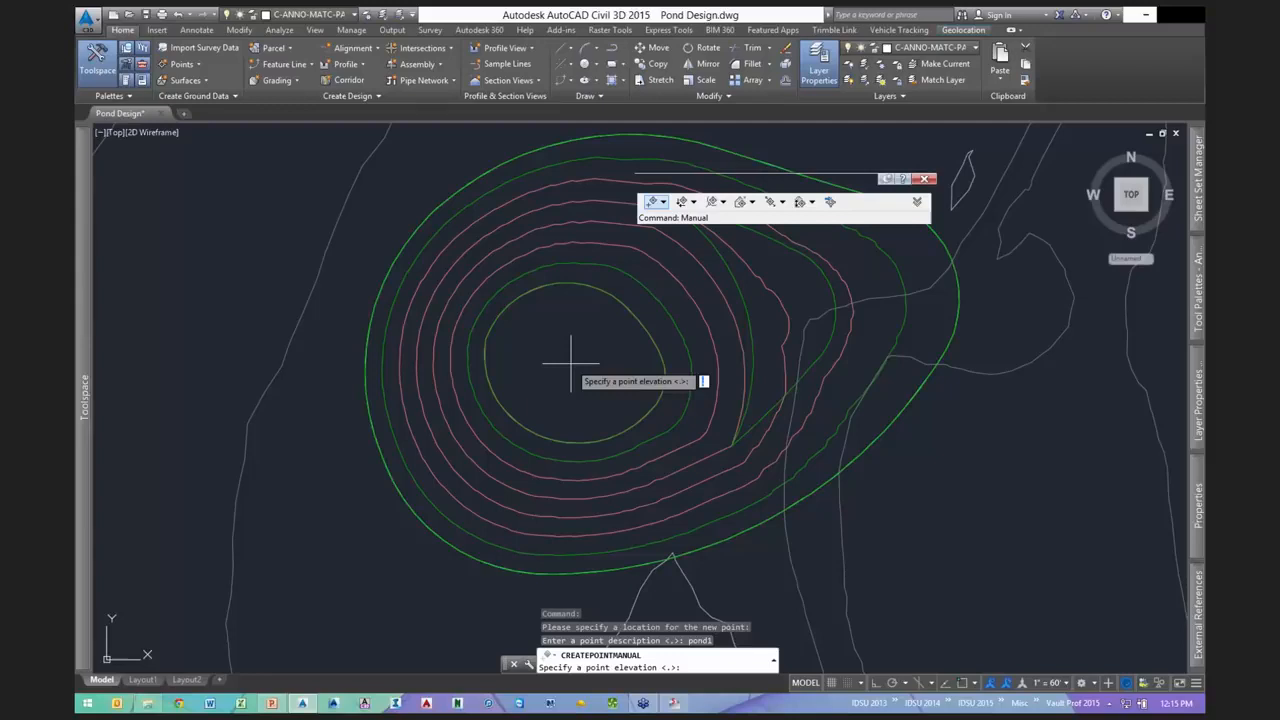
type("325")
key("Return")
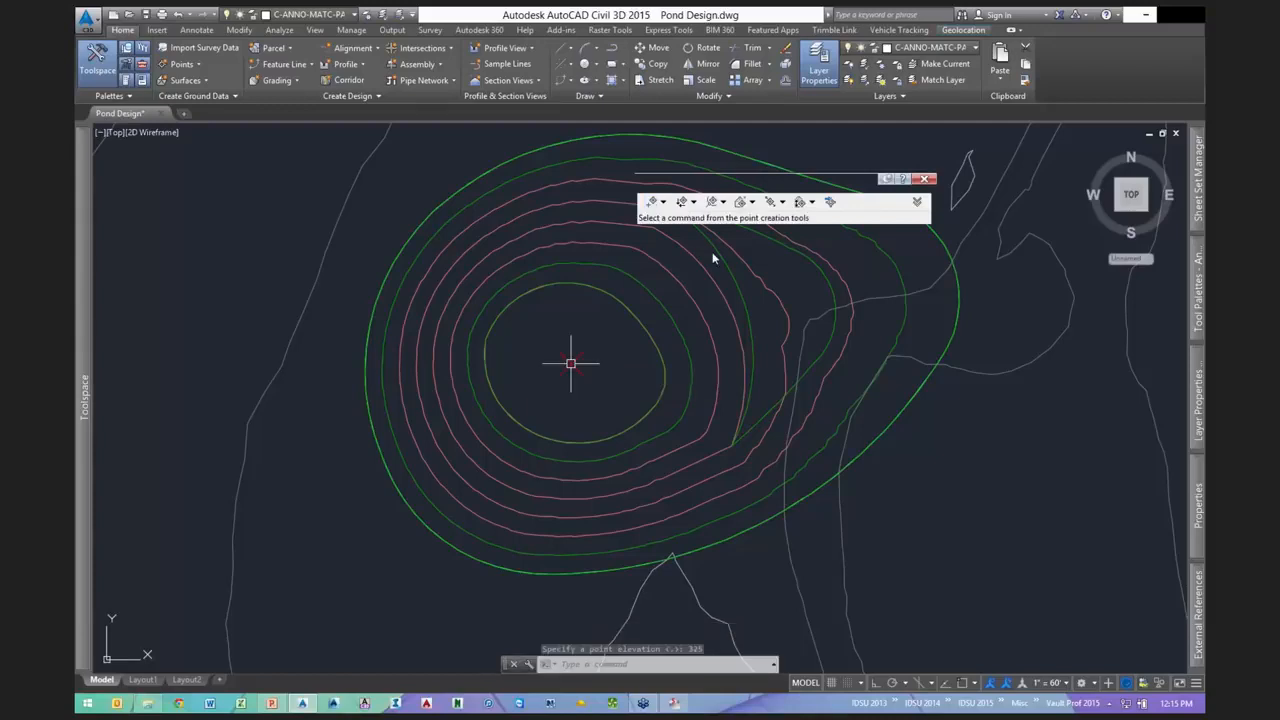
key("Escape")
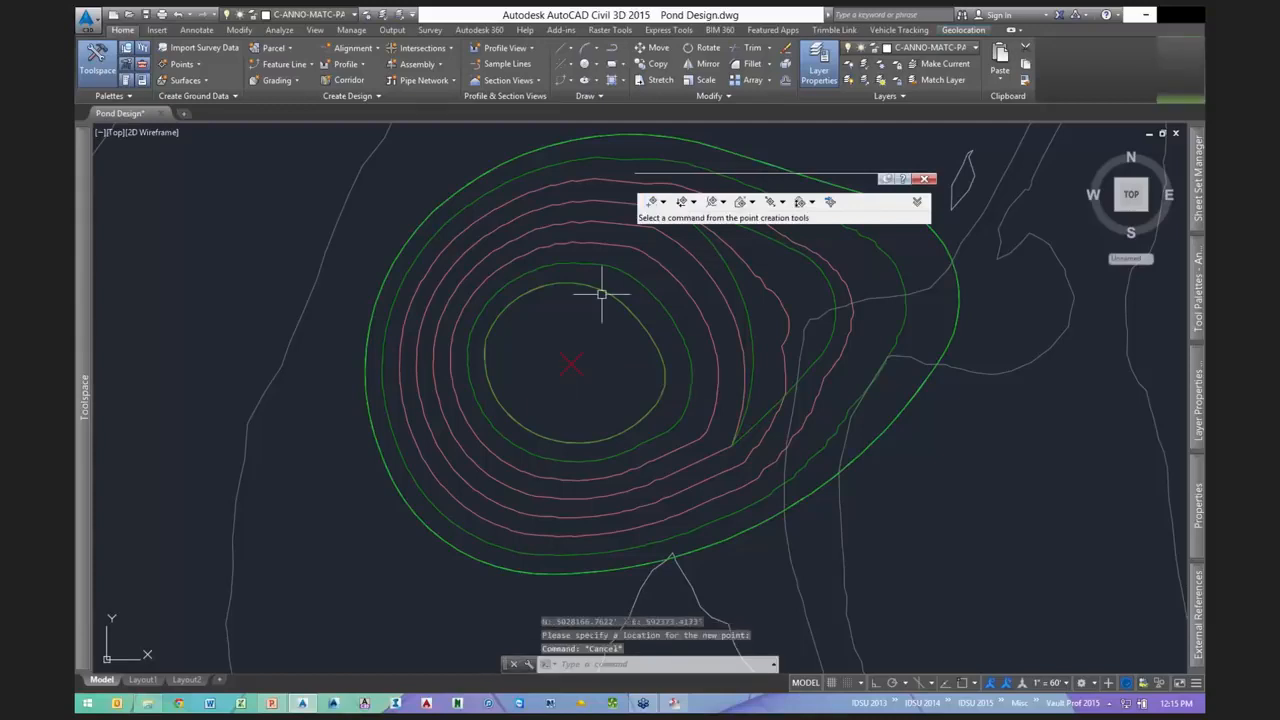
left_click(601, 294)
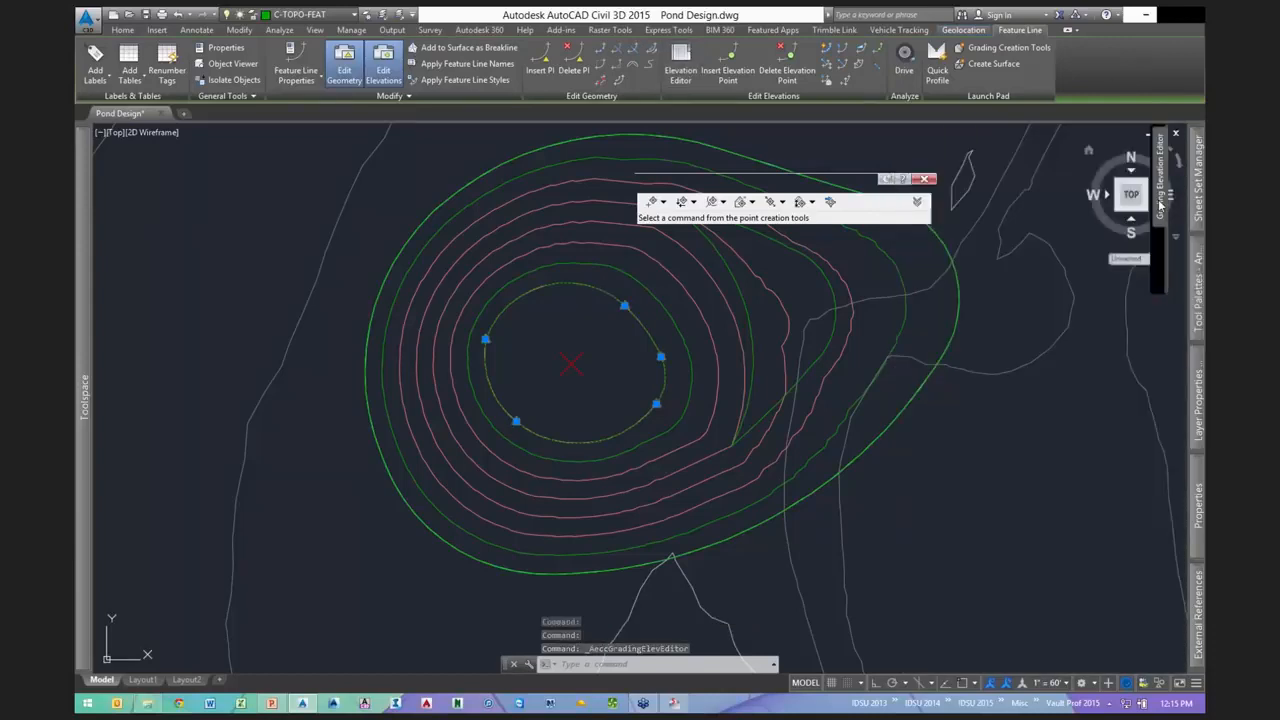
- Change the centre point's Point Elevation to 327 in the Properties palette
mouse_move(1160, 205)
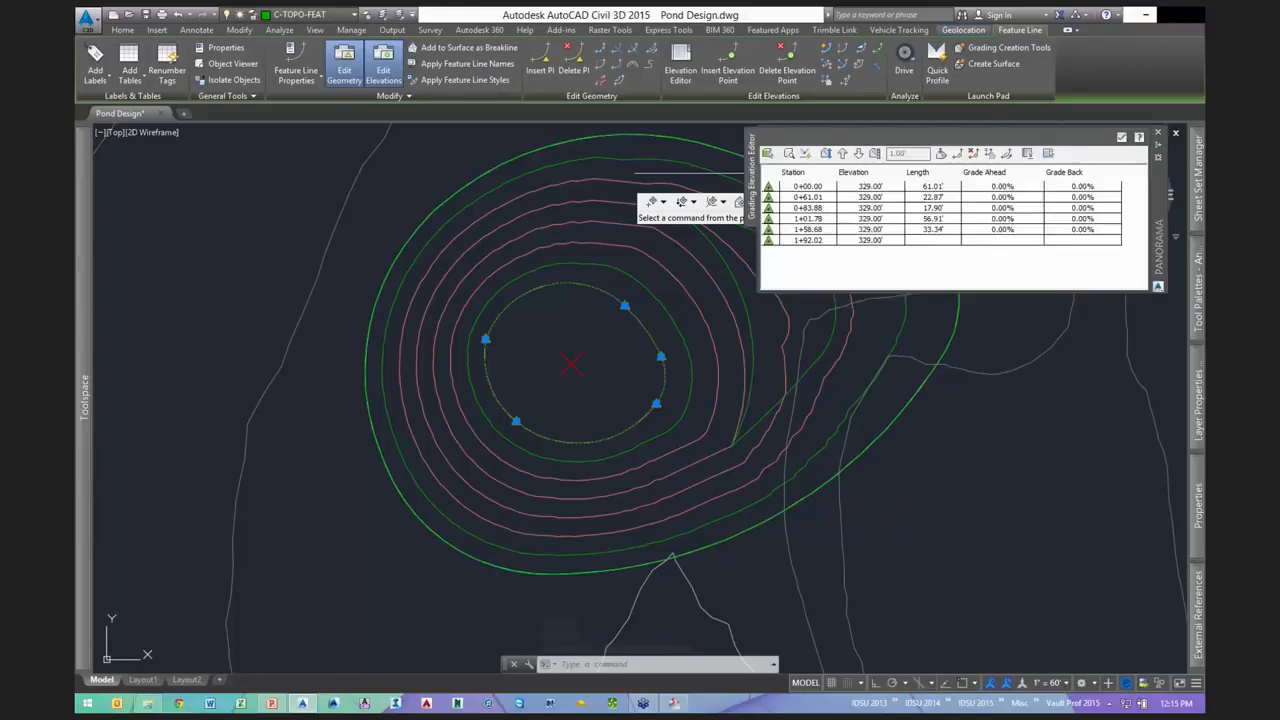
key("Escape")
key("Escape")
key("Escape")
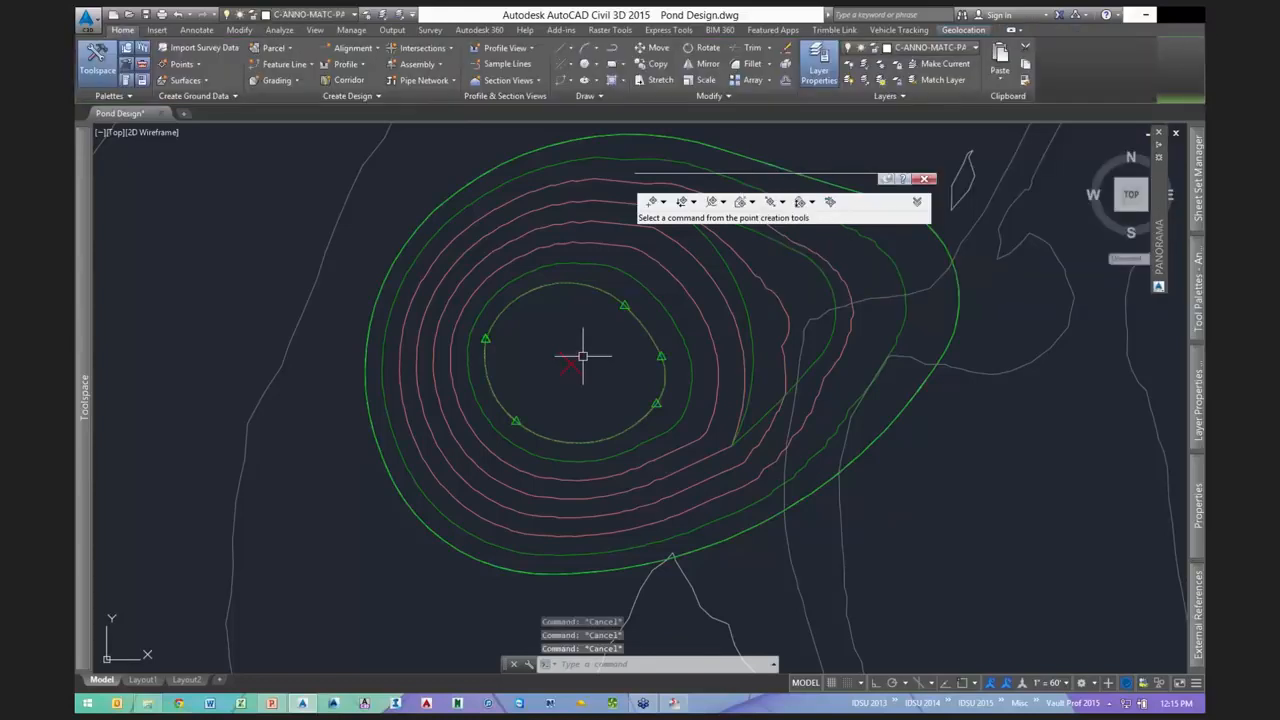
double_click(572, 361)
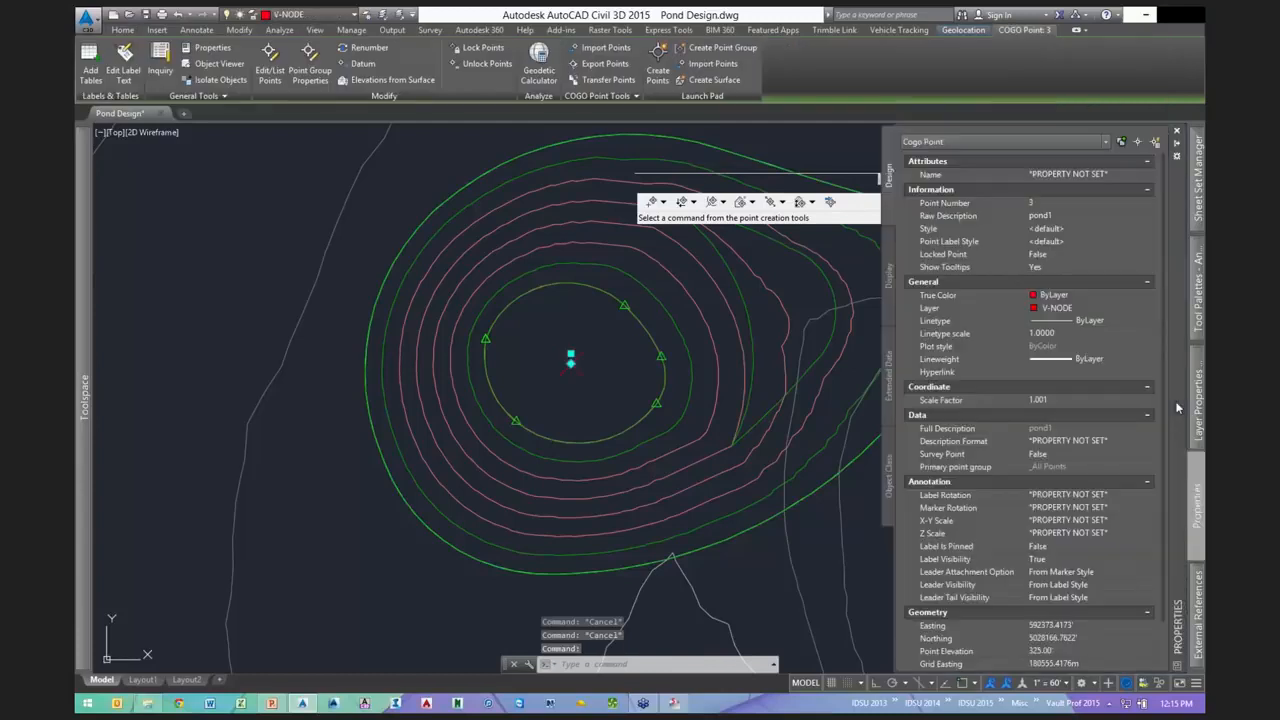
left_click(1067, 658)
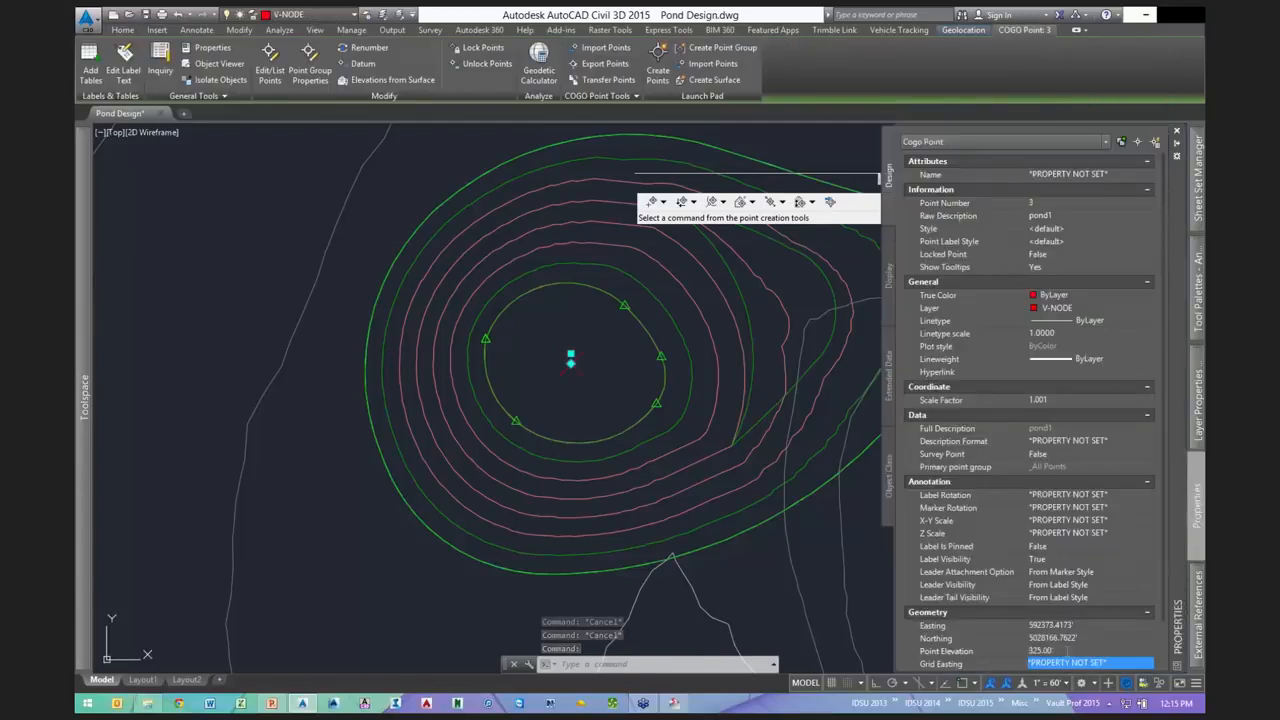
key("BackSpace")
key("BackSpace")
key("BackSpace")
key("BackSpace")
key("BackSpace")
type("7")
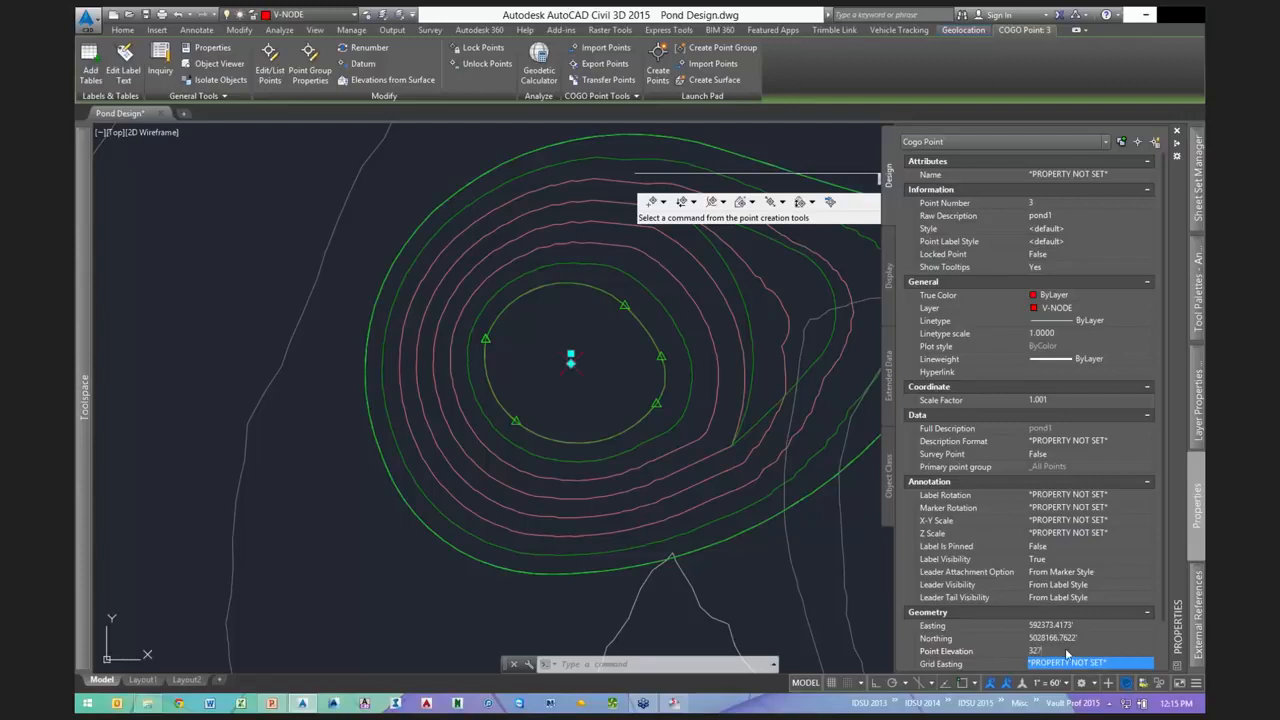
key("Return")
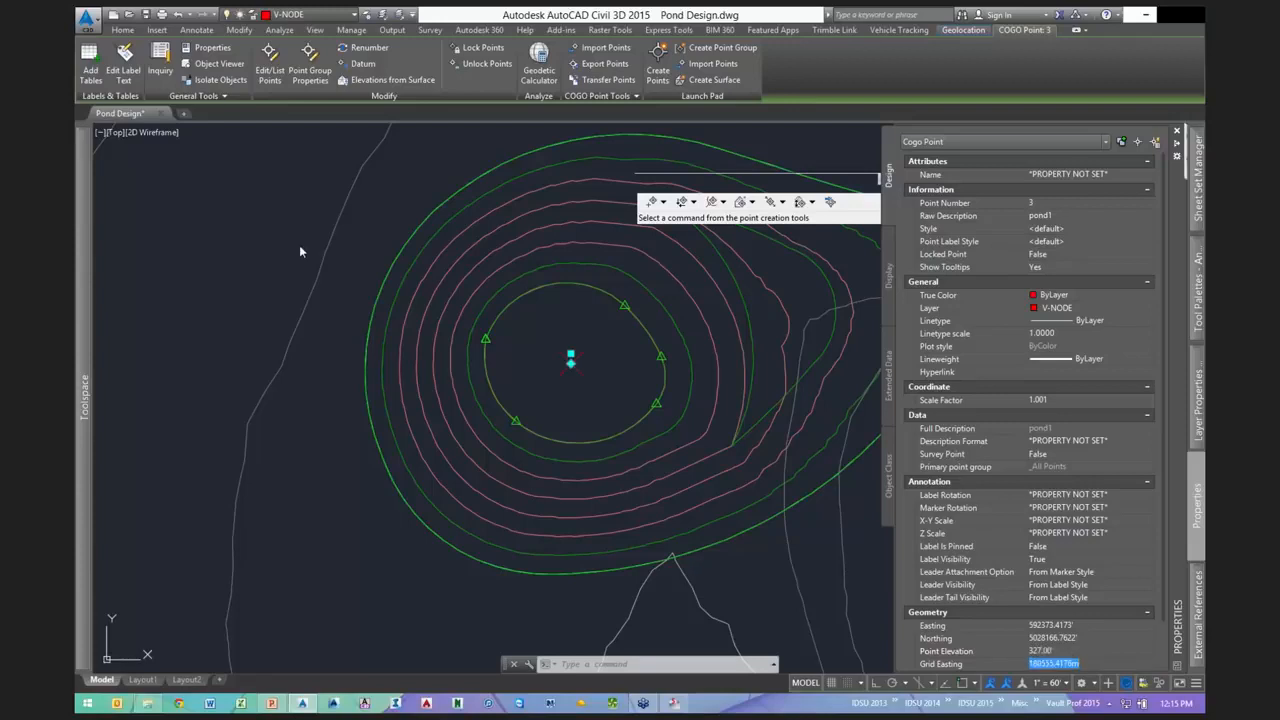
key("Escape")
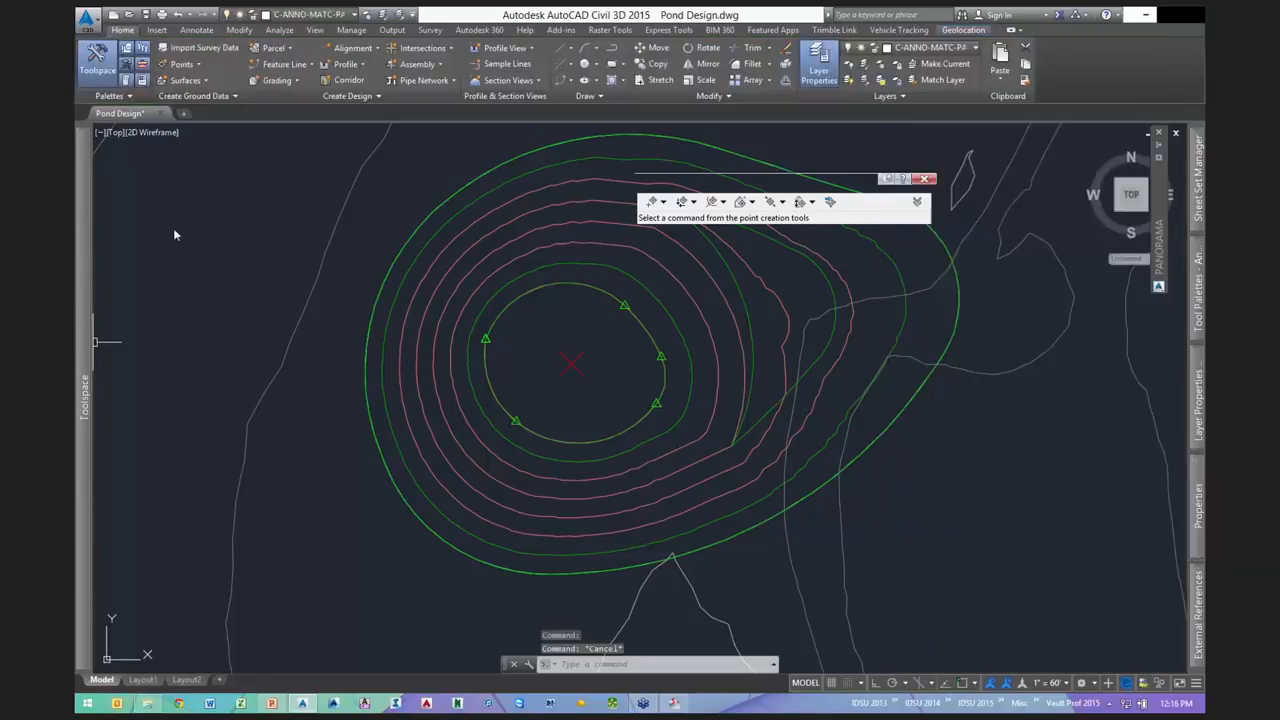
- Review the pond1 point group's properties and its raw description inclusion rule
mouse_move(84, 343)
double_click(183, 197)
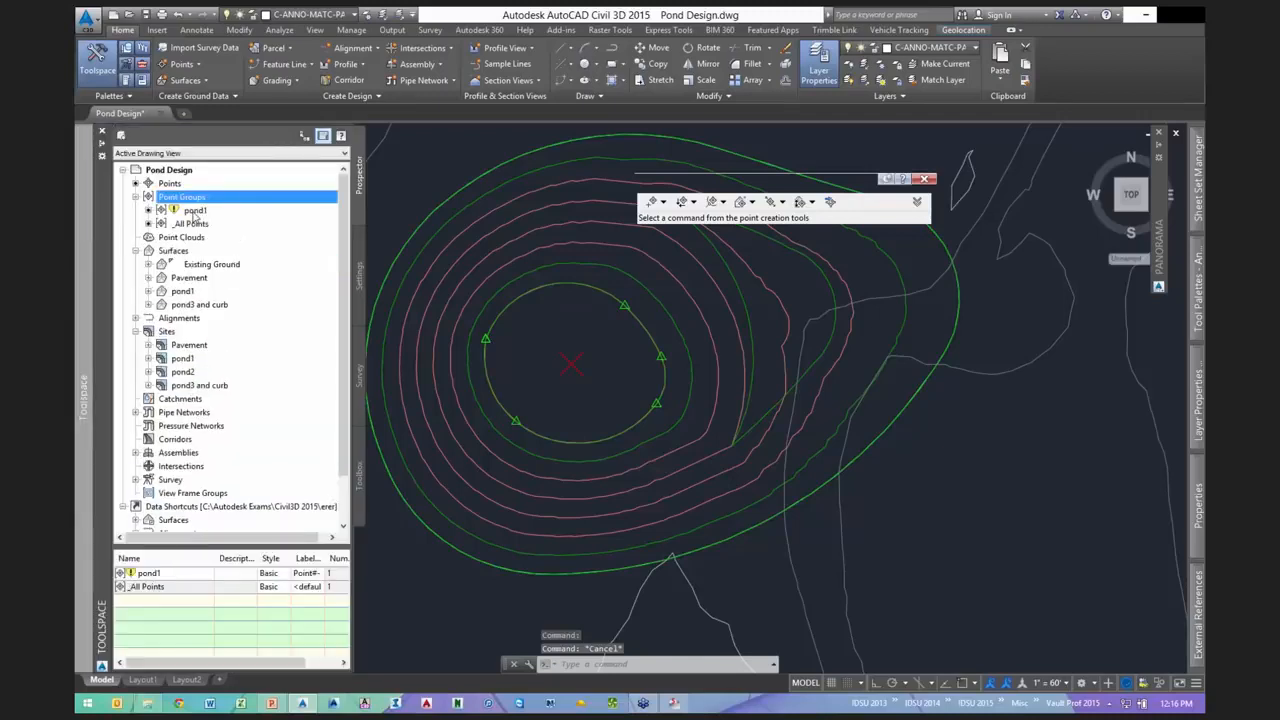
left_click(194, 211)
right_click(195, 212)
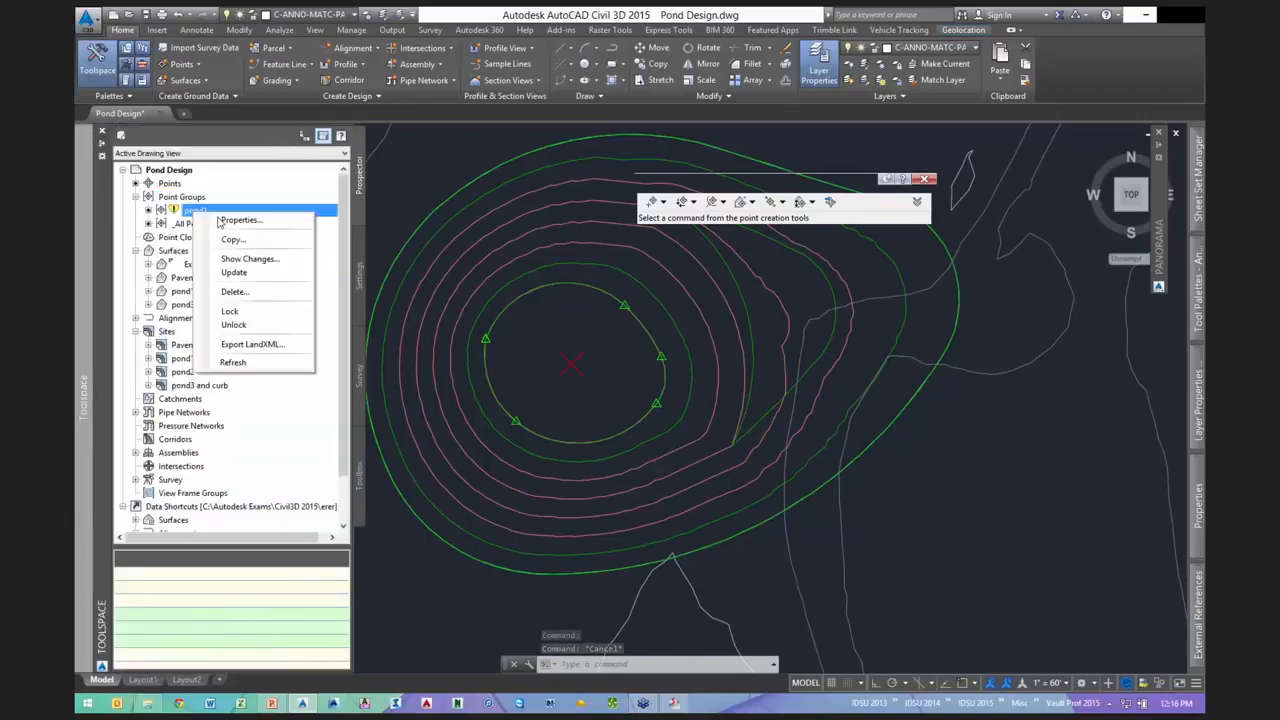
left_click(238, 220)
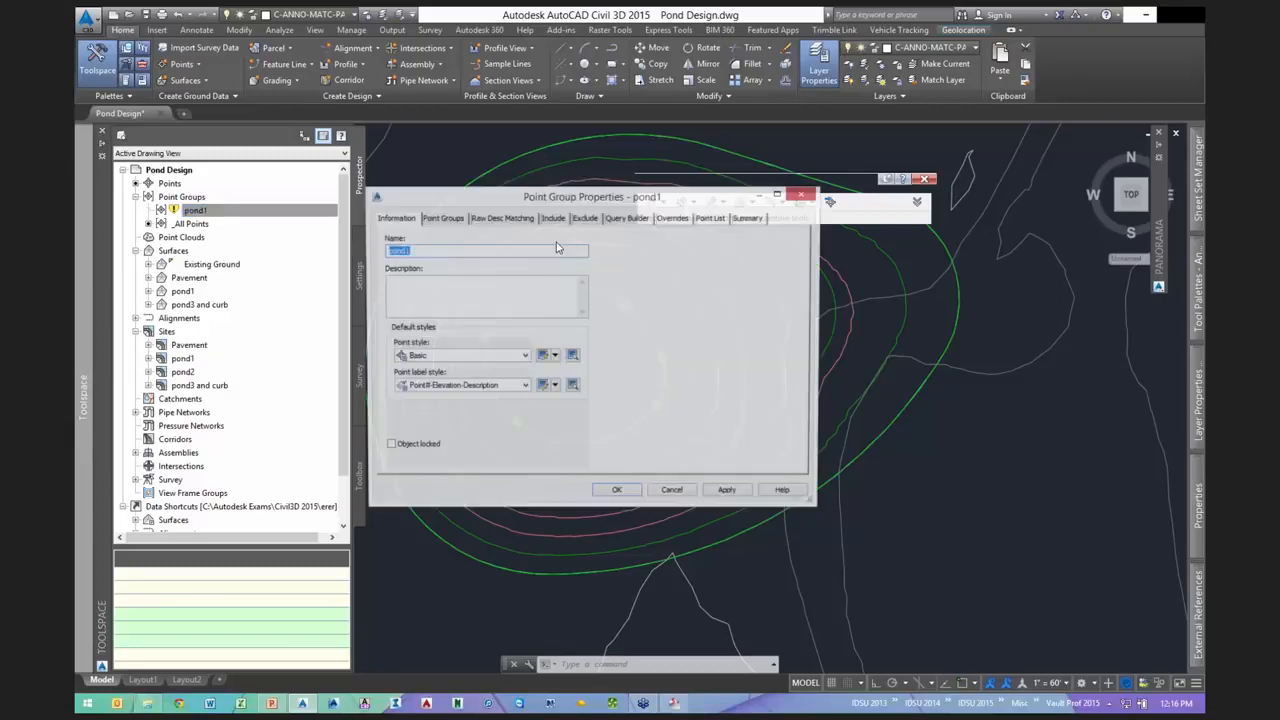
left_click(553, 218)
double_click(530, 338)
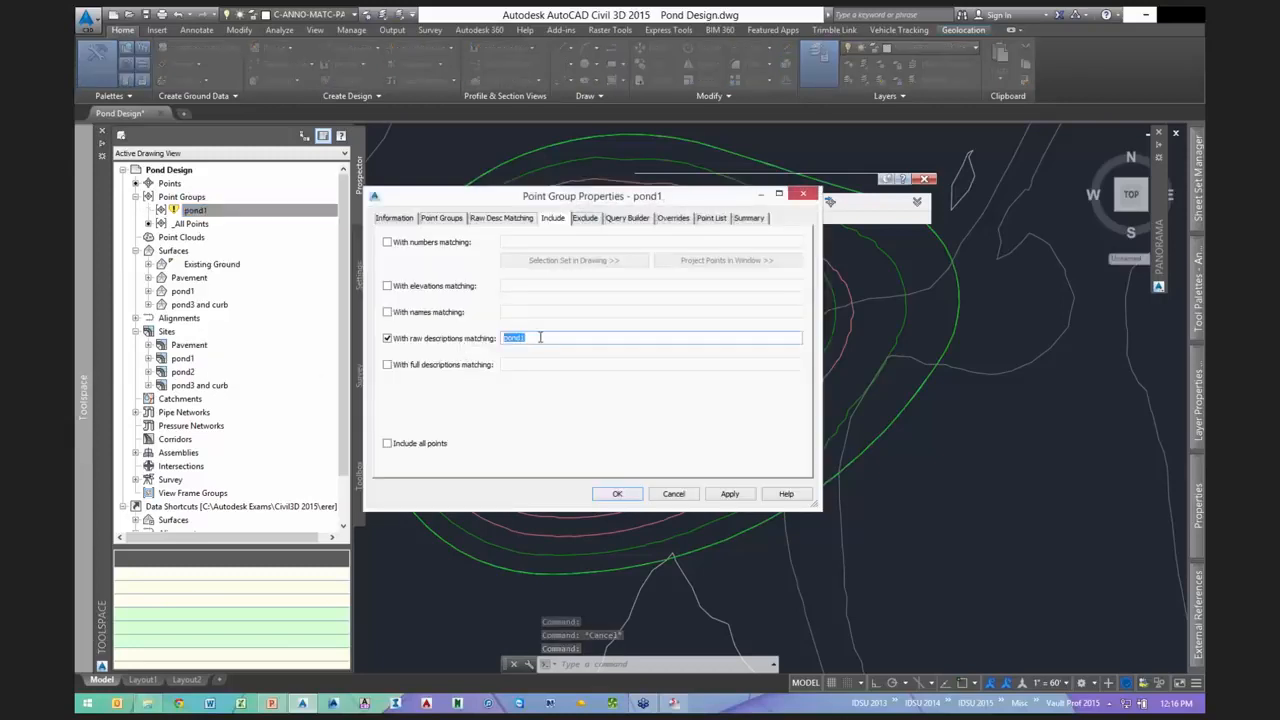
left_click(617, 493)
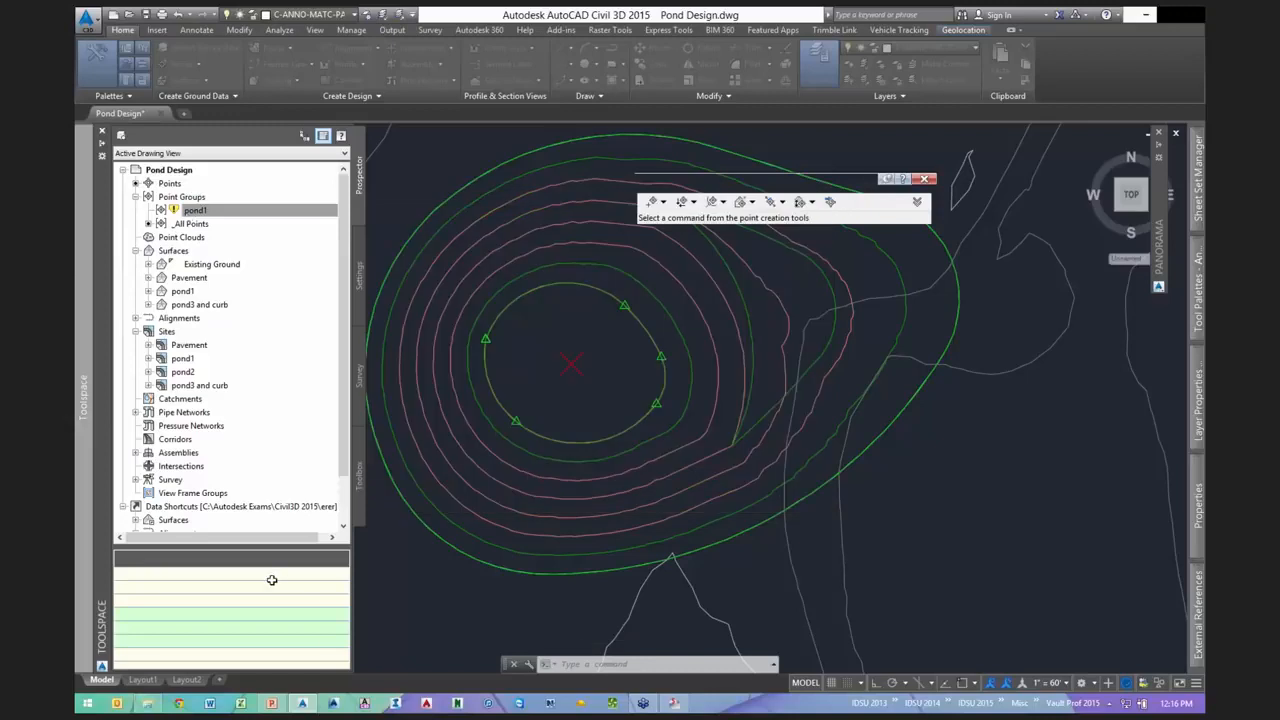
- Add the pond1 point group to the pond1 surface definition
double_click(186, 293)
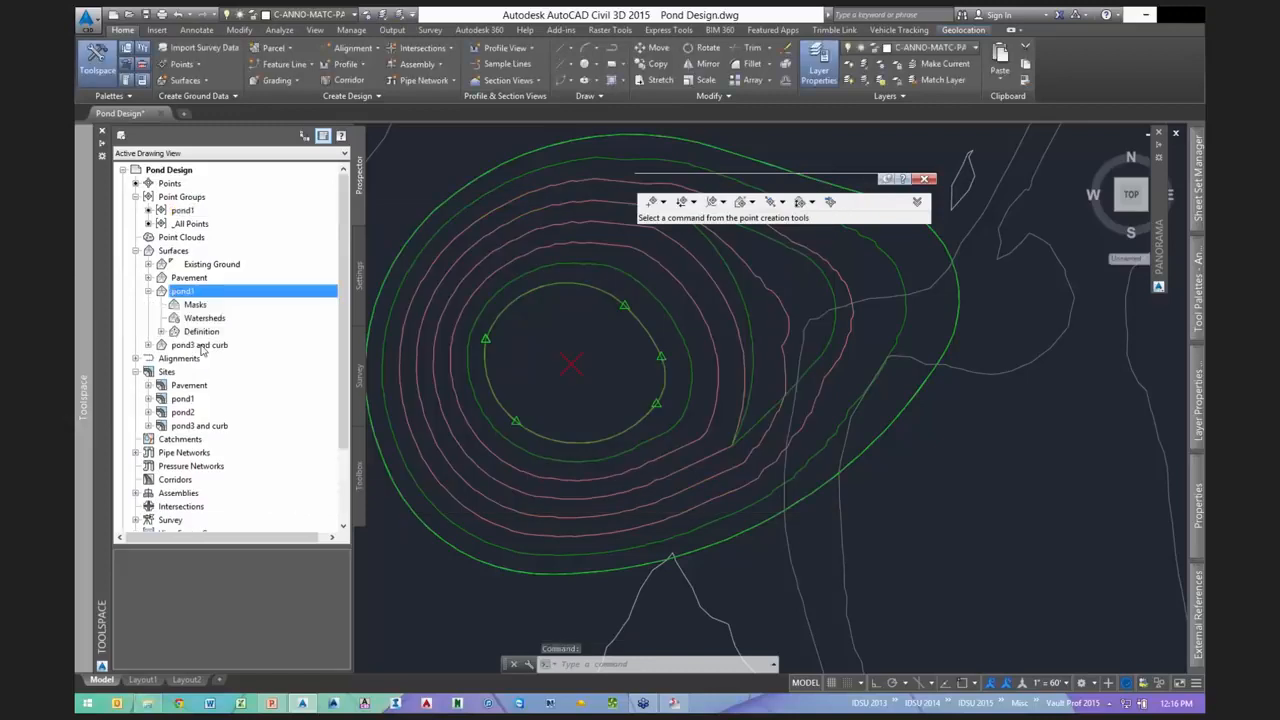
double_click(201, 331)
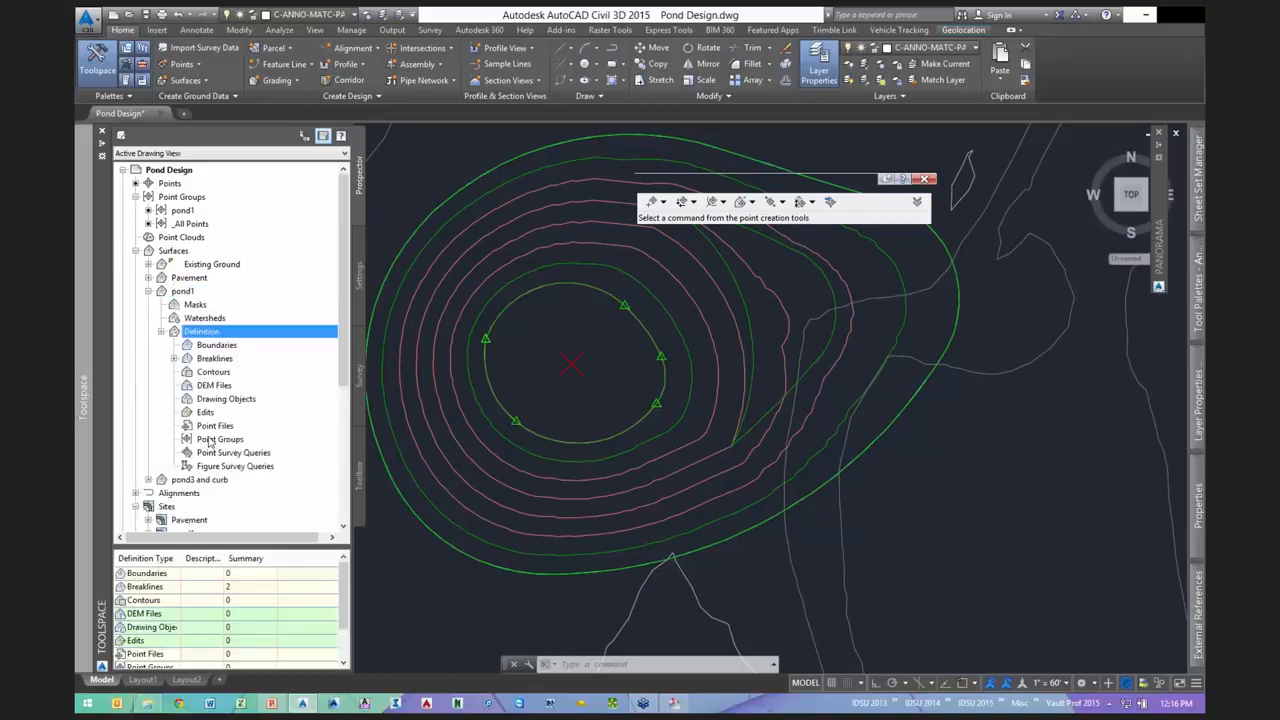
left_click(212, 441)
right_click(228, 439)
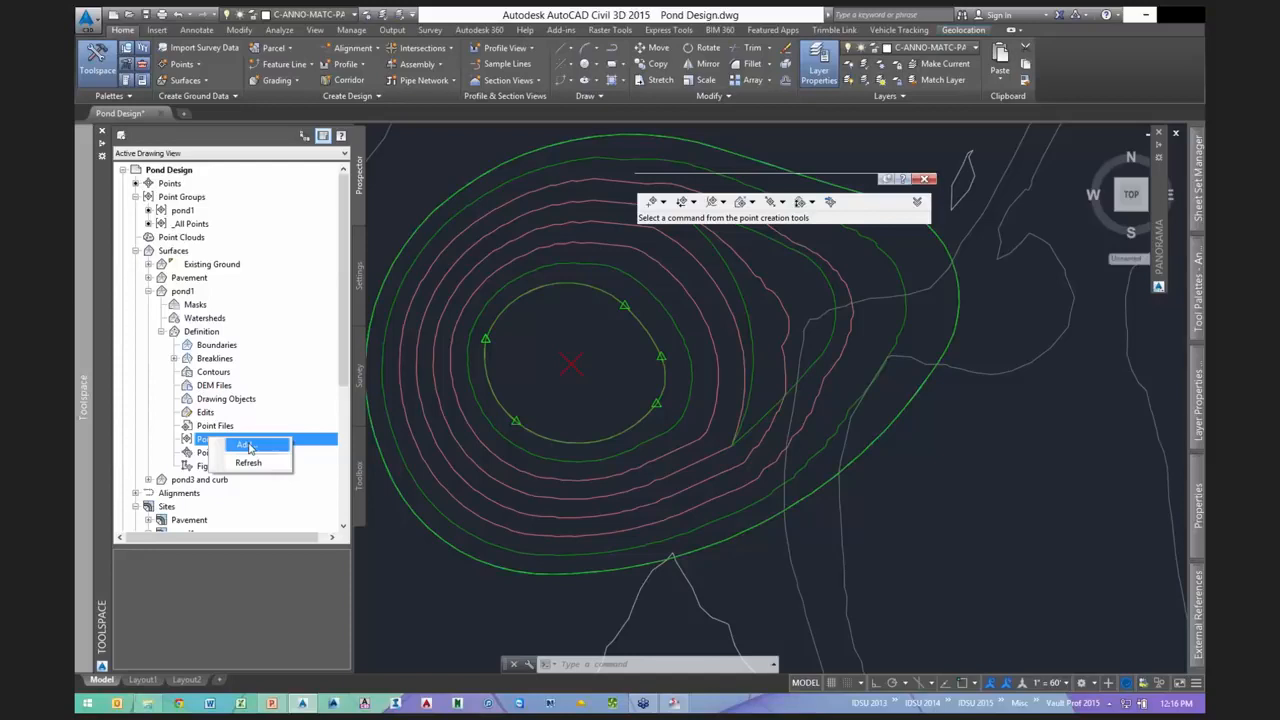
left_click(247, 445)
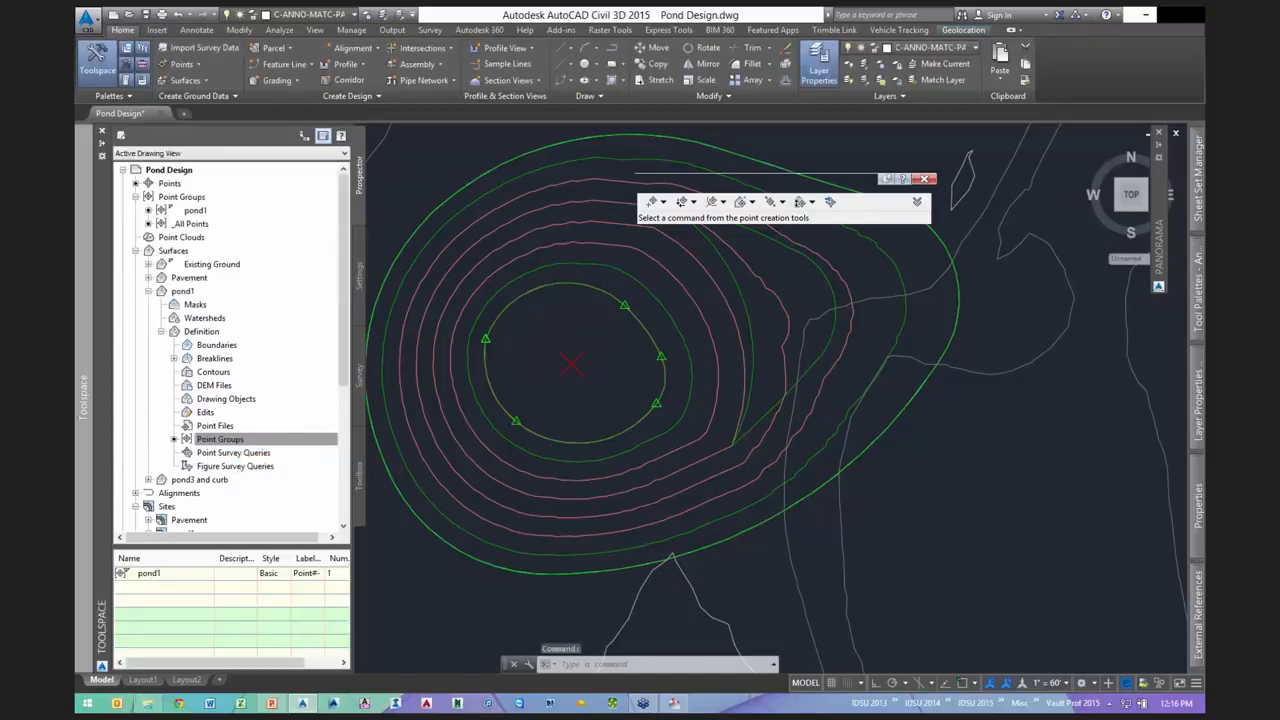
- Preview the updated pond1 surface from a tilted perspective in the Object Viewer
left_click(622, 345)
right_click(624, 316)
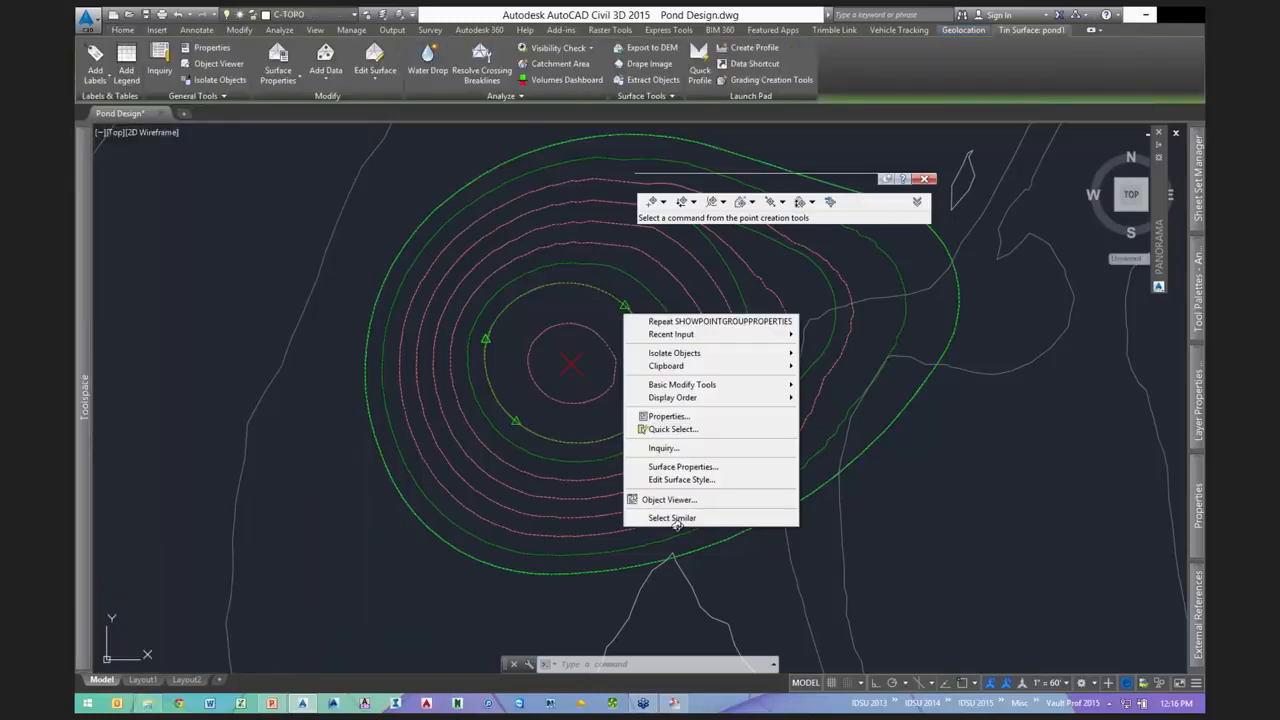
left_click(668, 499)
mouse_move(640, 420)
left_mouse_down()
mouse_move(736, 400)
mouse_move(606, 443)
mouse_move(706, 394)
mouse_move(617, 397)
mouse_move(666, 424)
mouse_move(600, 423)
mouse_move(588, 438)
left_mouse_up()
left_click(1193, 14)
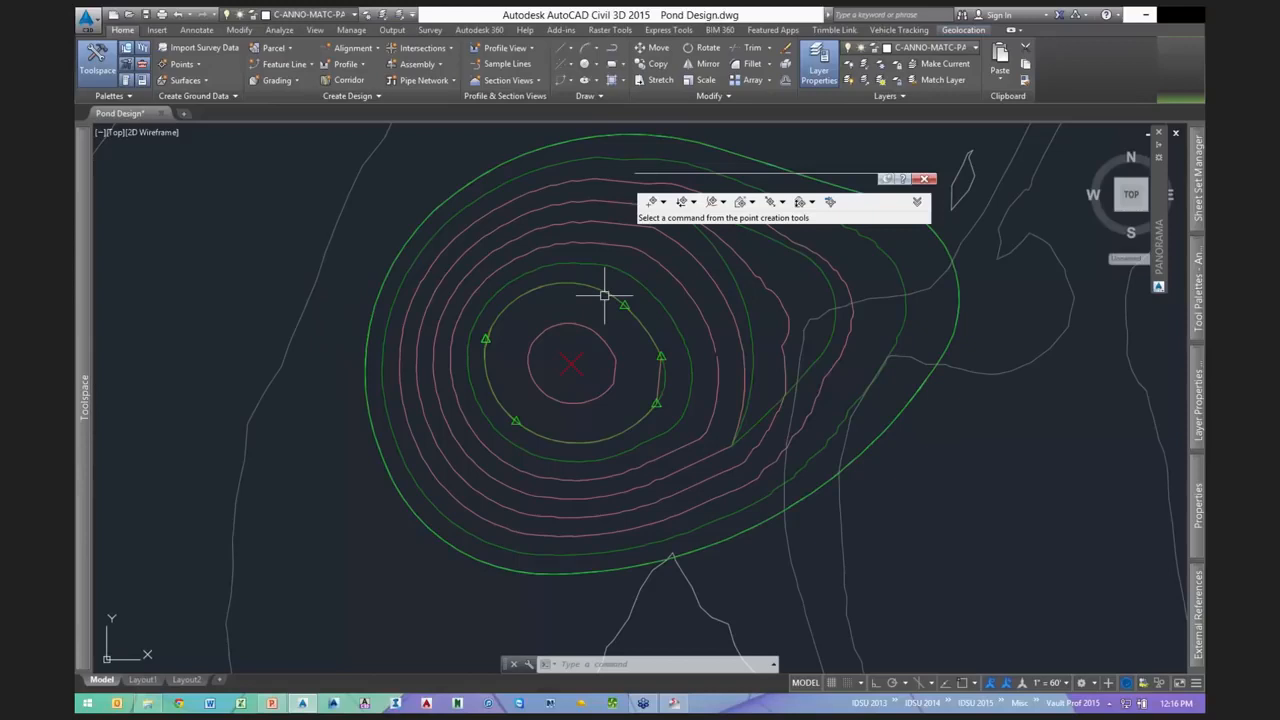
left_click(604, 295)
right_click(705, 521)
- Lower the inner pond feature line by 2 with Raise/Lower
left_click(705, 521)
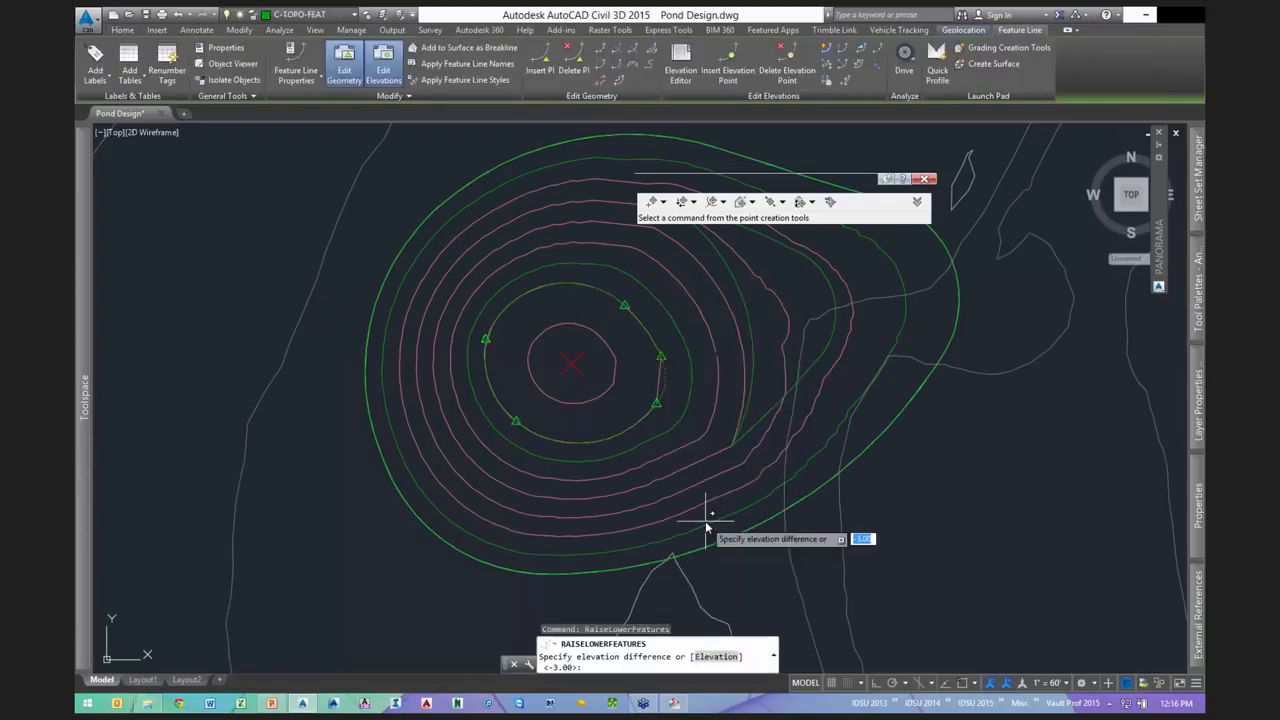
type("-")
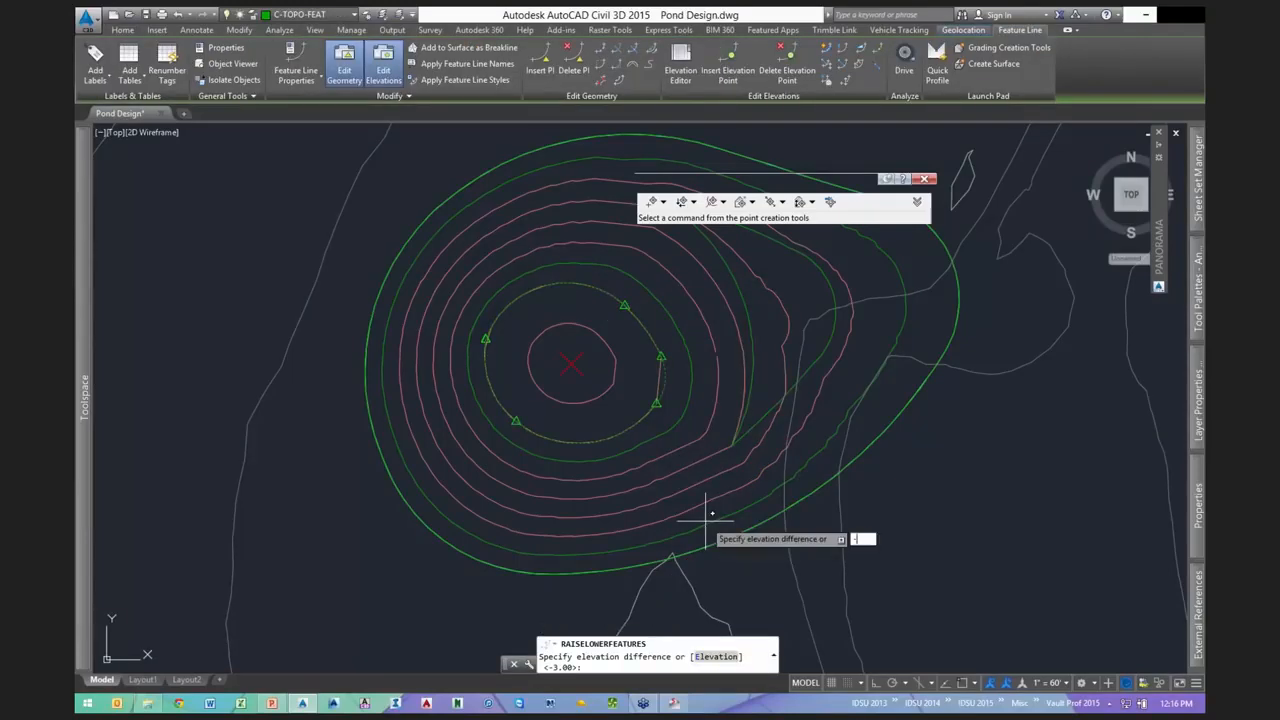
type("2")
key("Return")
key("Escape")
- Set the pond-centre point's elevation back to 325.00 in its properties
left_click(576, 361)
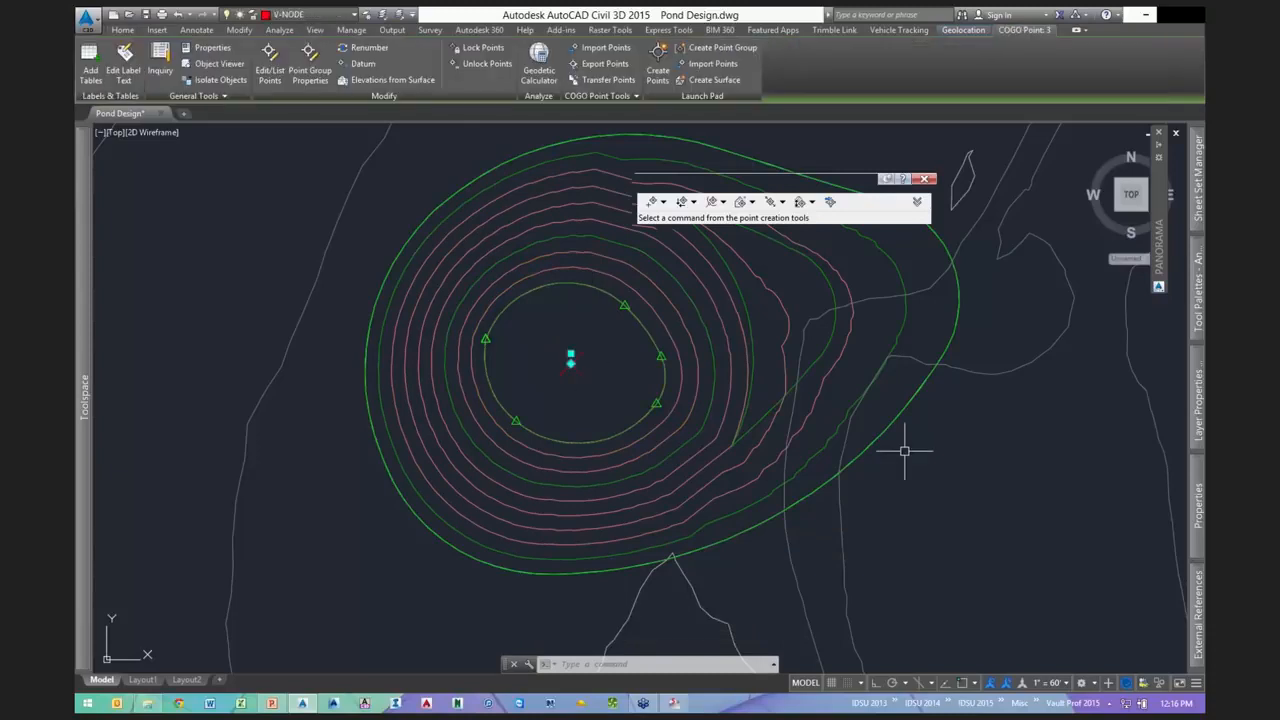
left_click(1197, 512)
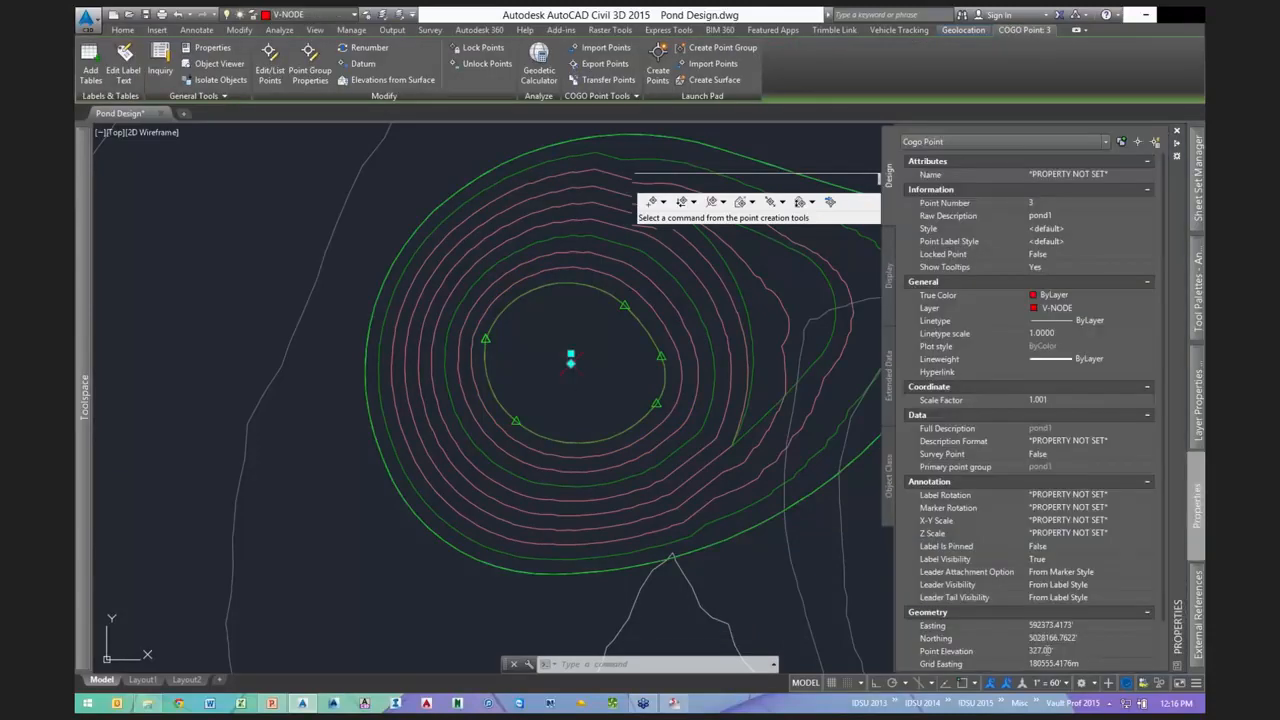
left_click(1048, 654)
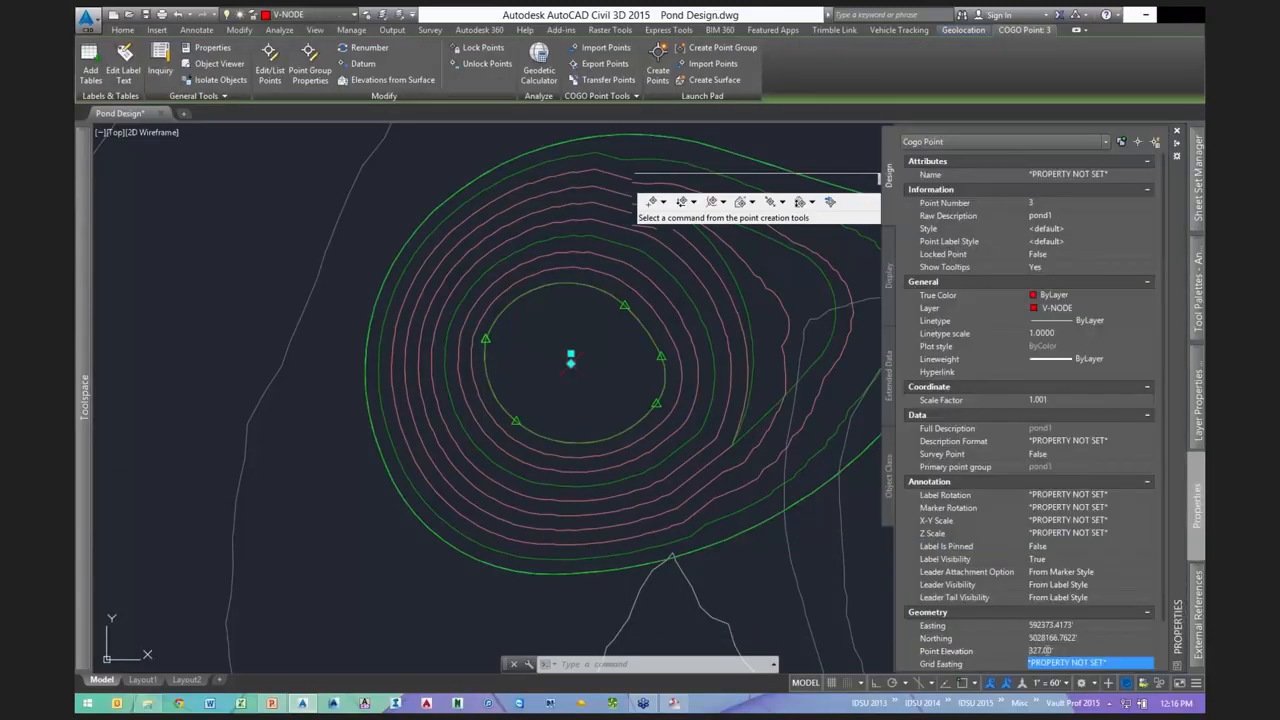
left_click(976, 651)
type("325")
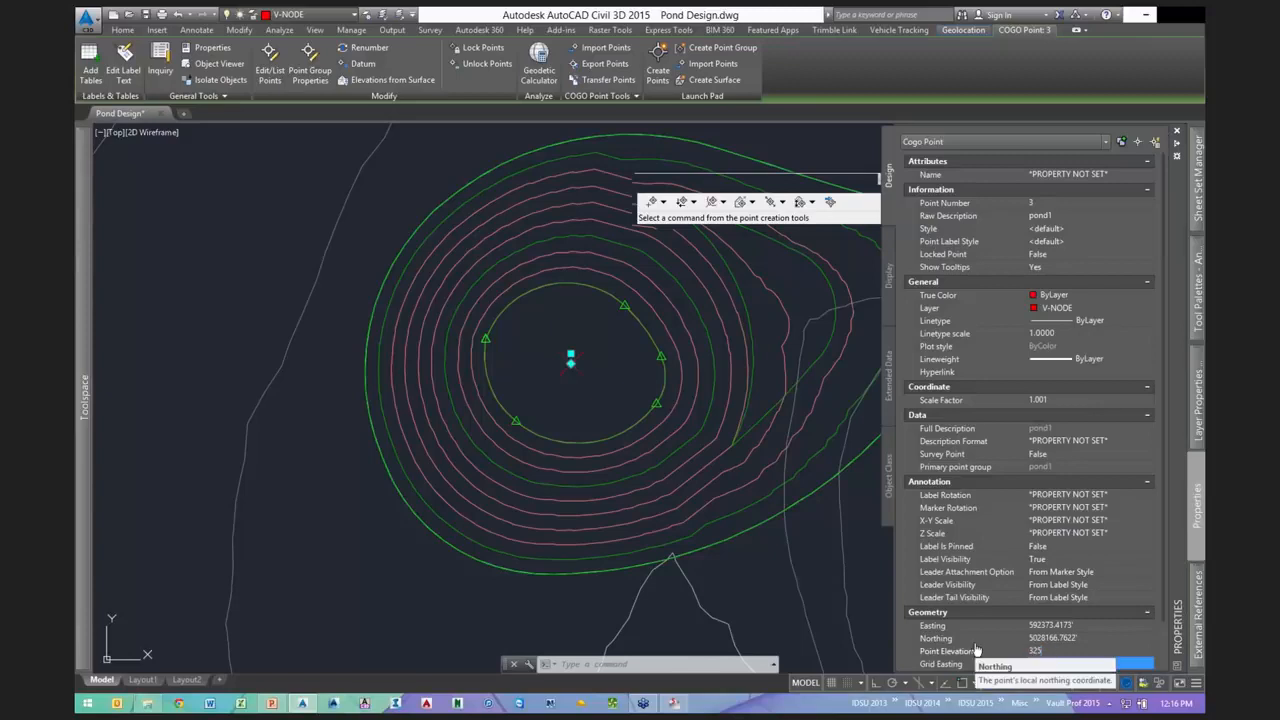
key("Return")
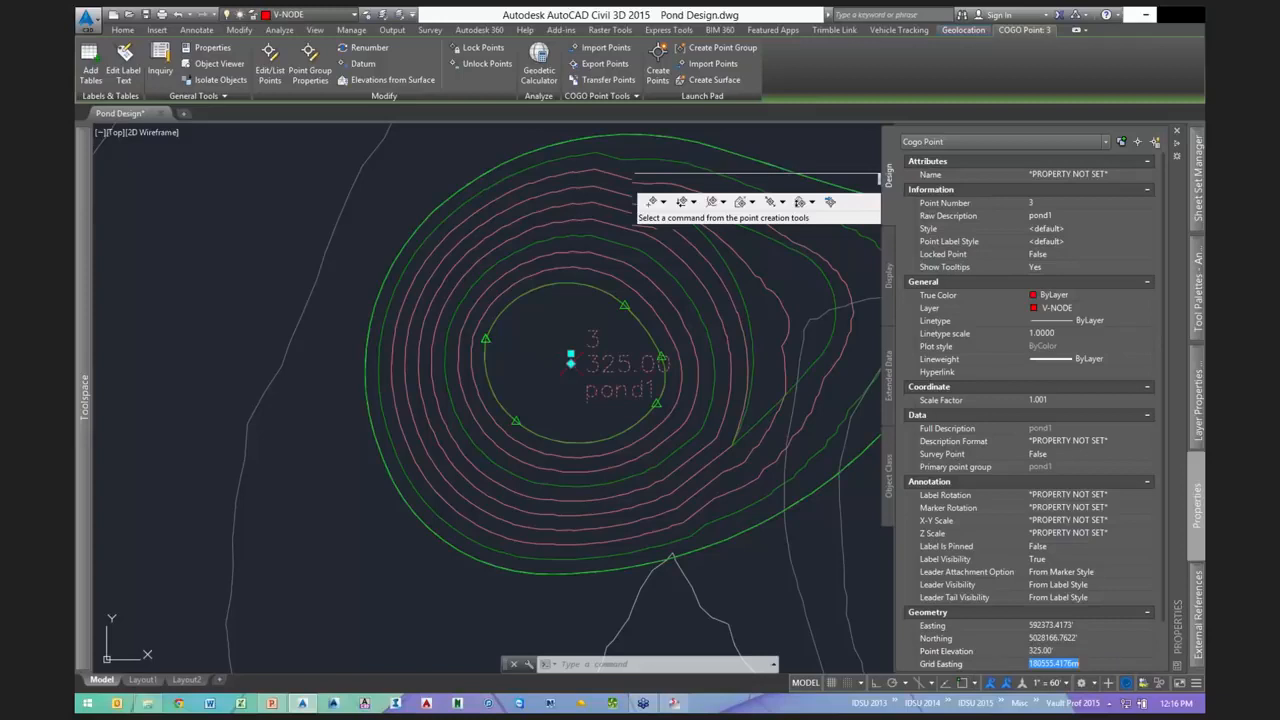
key("Escape")
- Regenerate the drawing and zoom out to show space around the pond
type("rea")
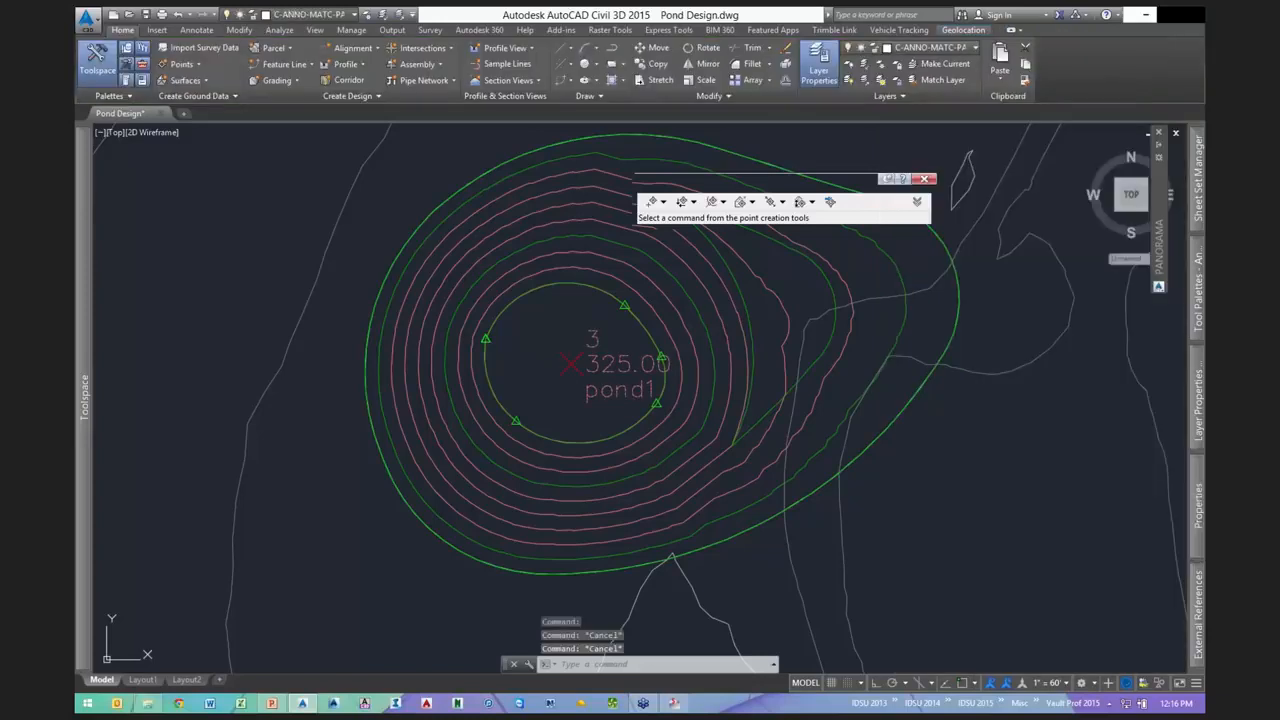
key("Return")
scroll(755, 416, "down", 2)
middle_click_drag(803, 408, 644, 435)
key("Escape")
key("Escape")
key("Escape")
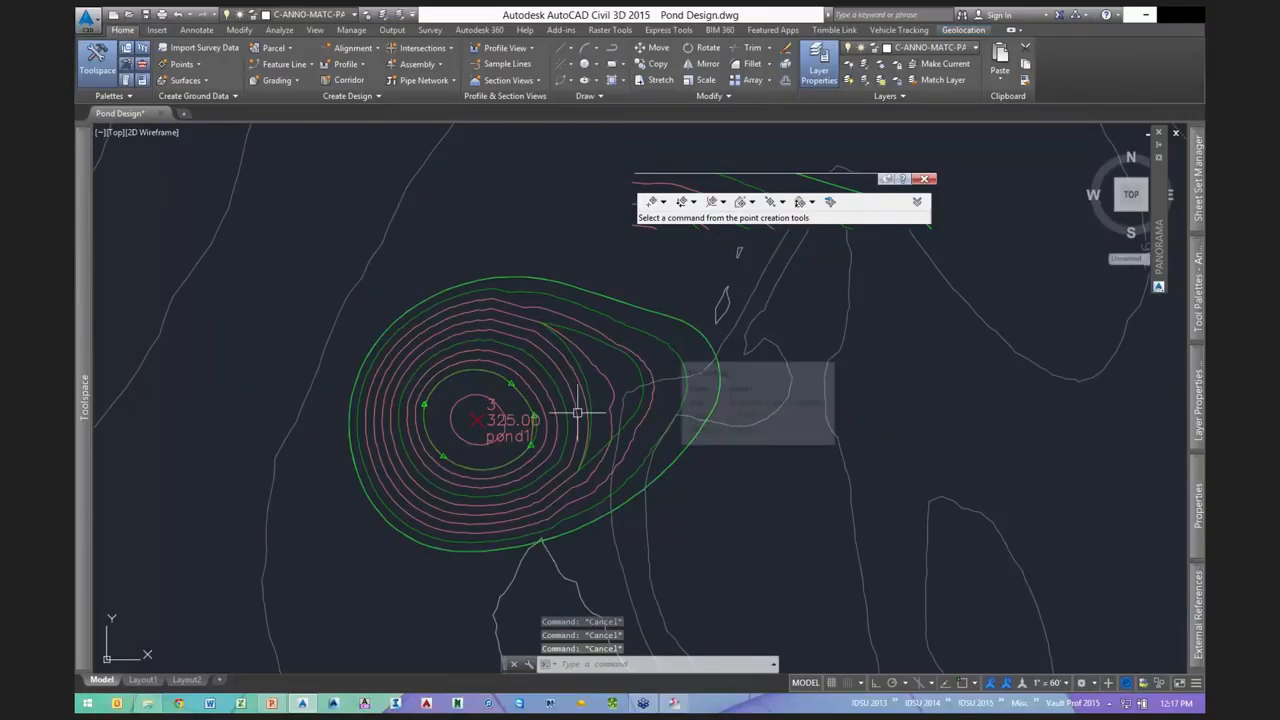
middle_click_drag(578, 412, 673, 477)
- Start a polyline west of the pond and draw arc segments across its north and east sides
type("pl")
key("Return")
left_click(412, 374)
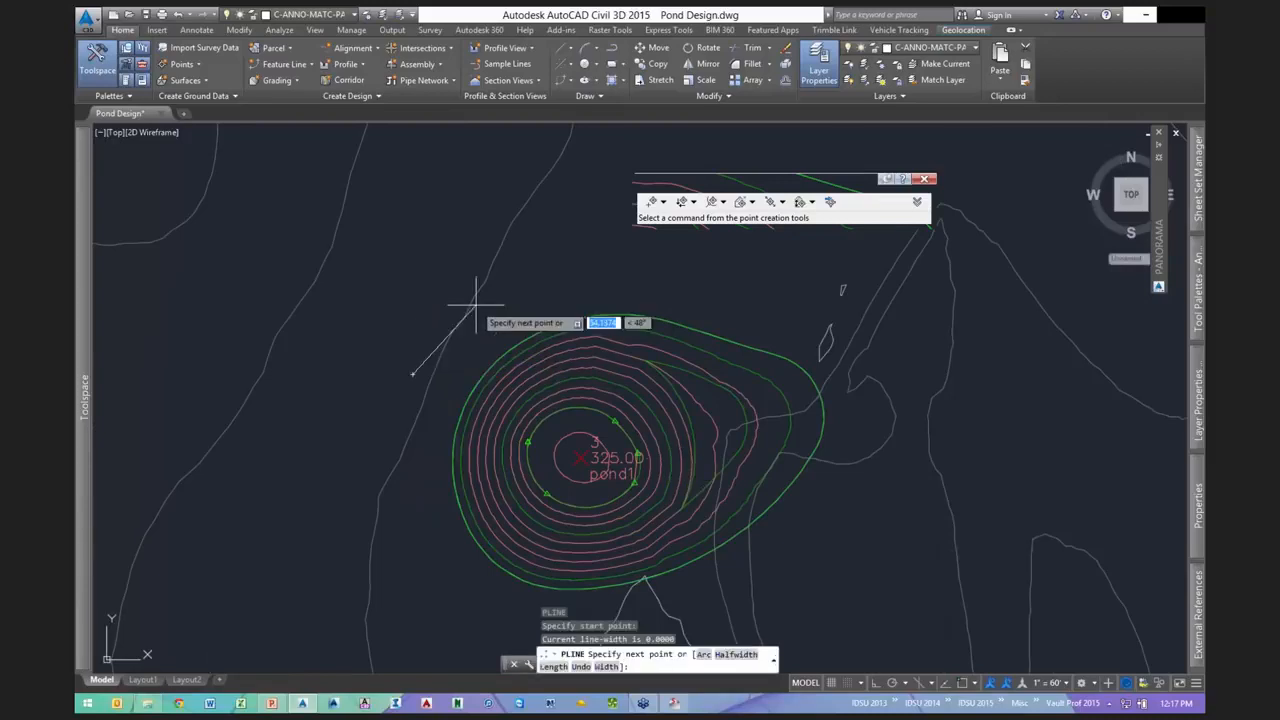
type("a")
key("Return")
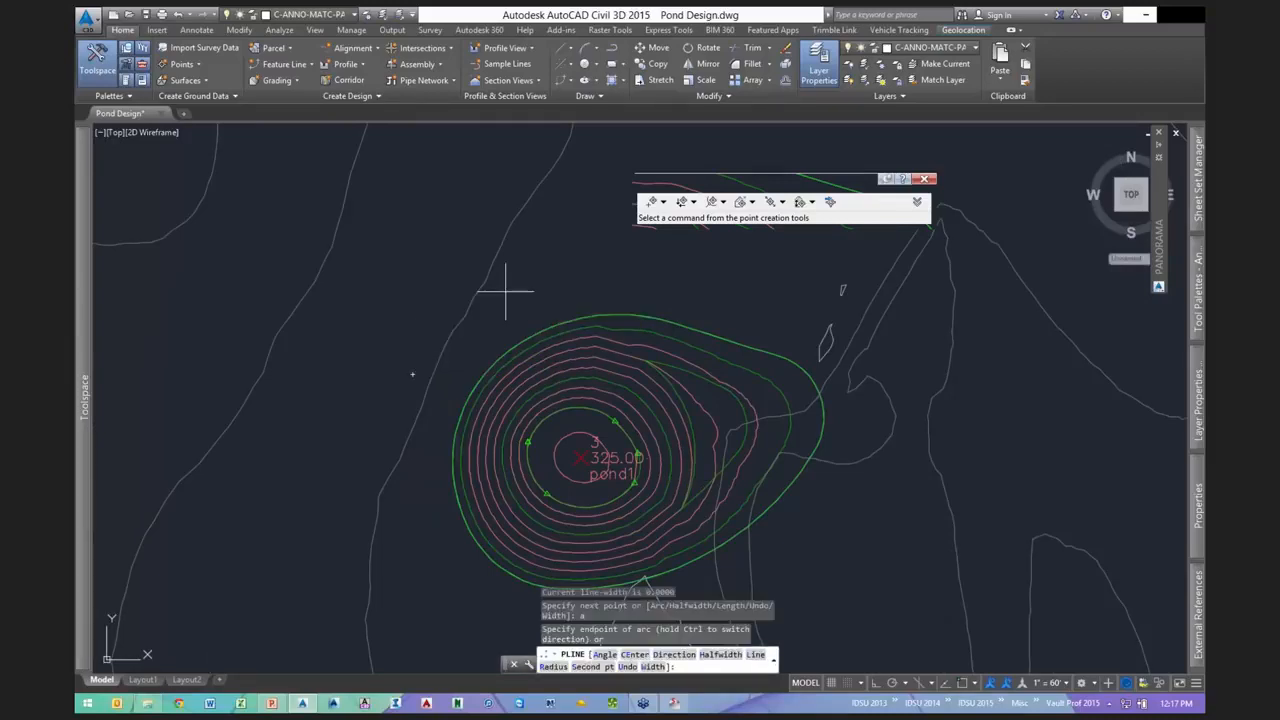
type("s")
key("Return")
left_click(575, 260)
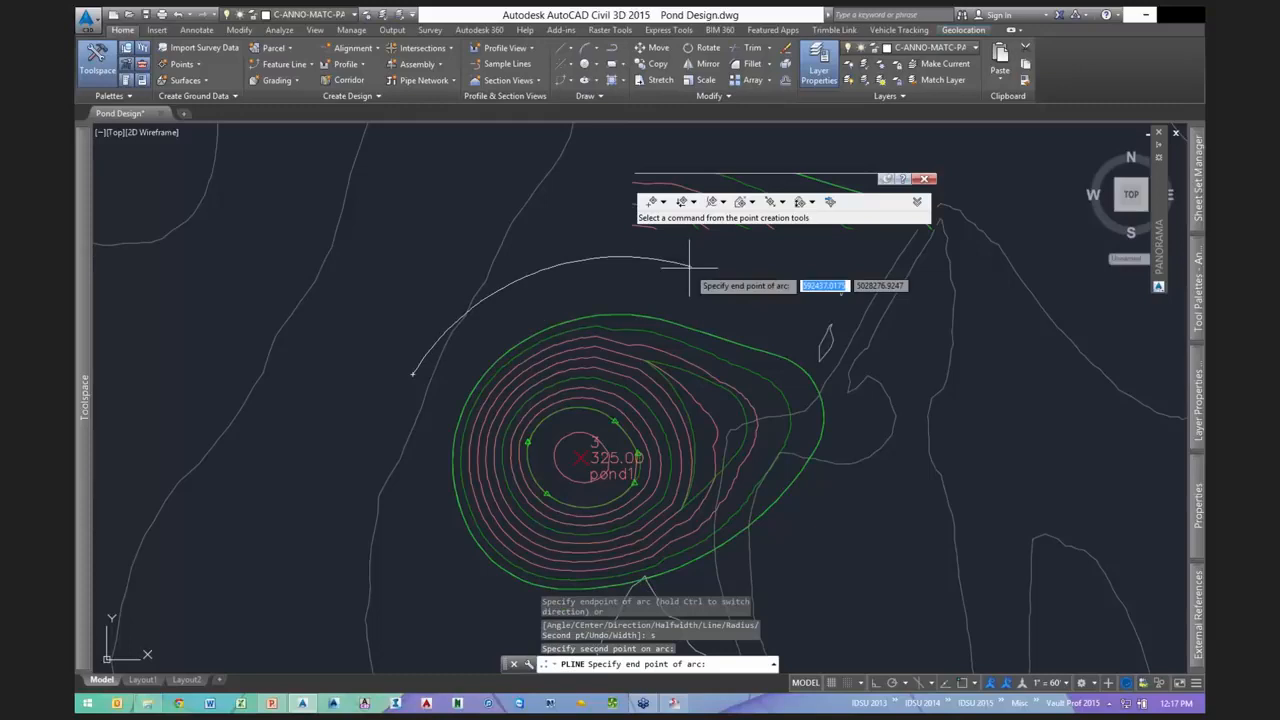
left_click(688, 267)
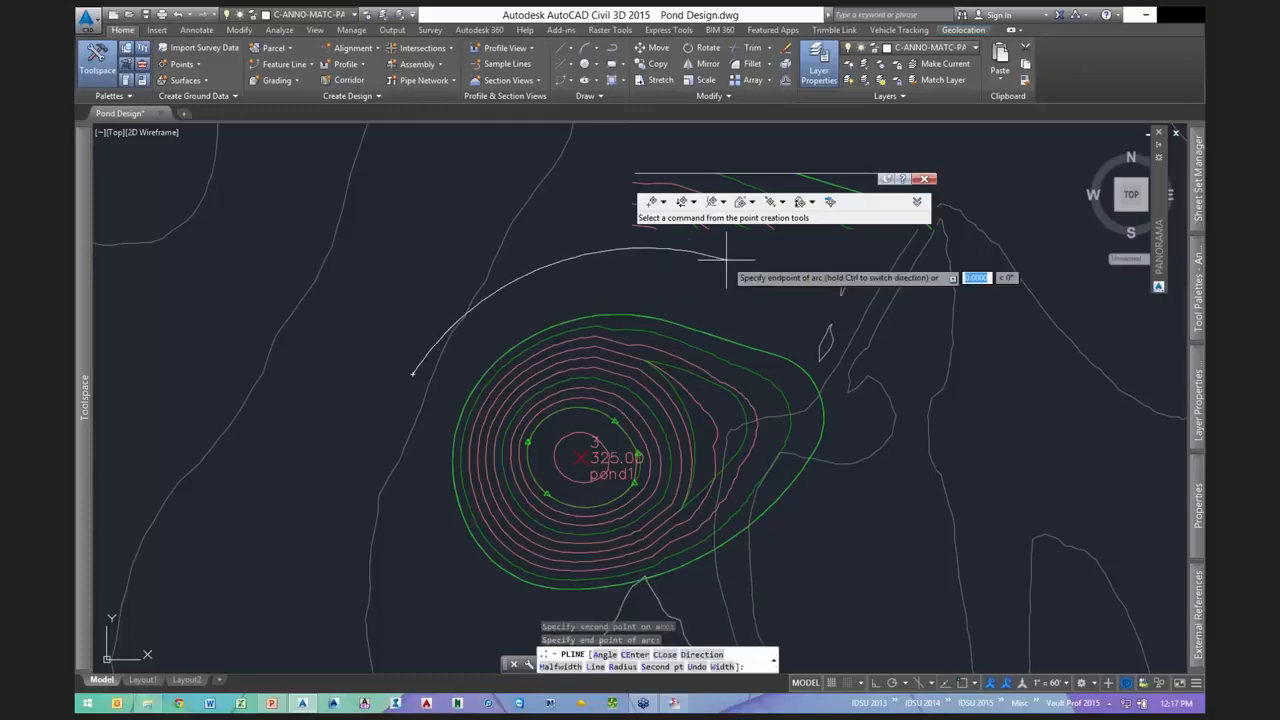
left_click(866, 316)
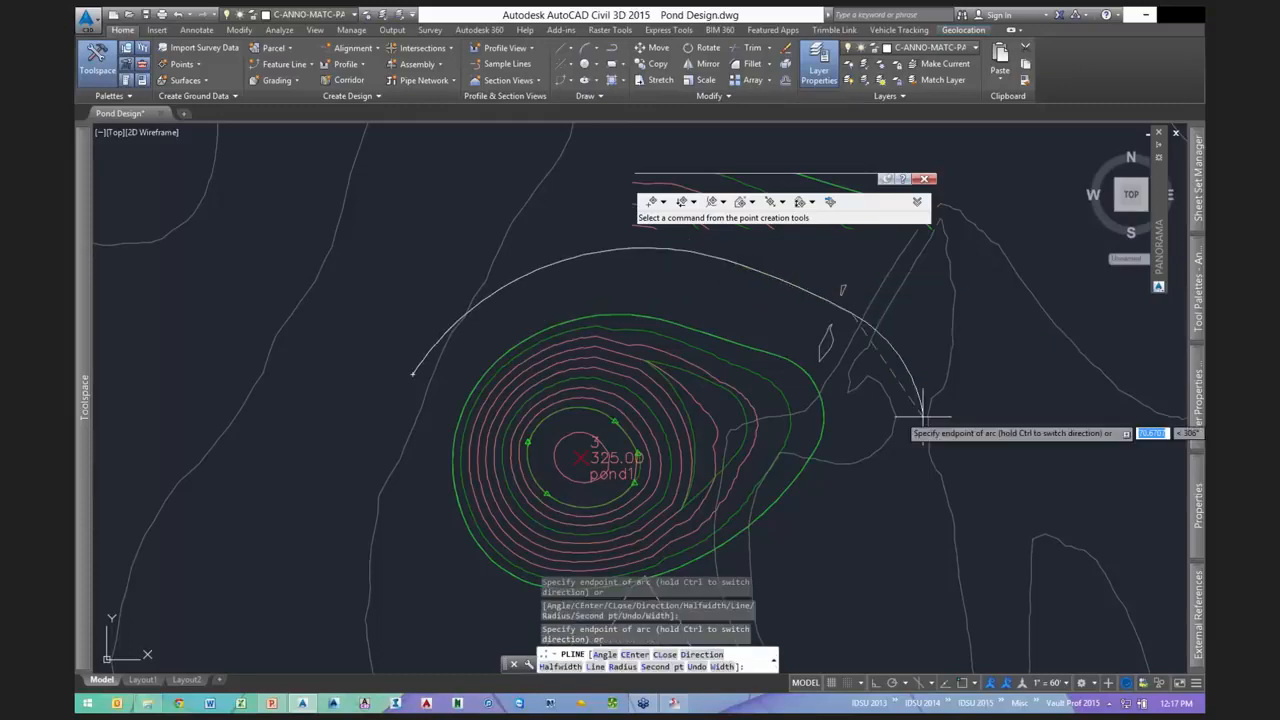
- Carry the arc loop around the south side, close it with CL, and recenter the pond
mouse_move(891, 477)
middle_mouse_down()
mouse_move(889, 436)
mouse_move(935, 271)
middle_mouse_up()
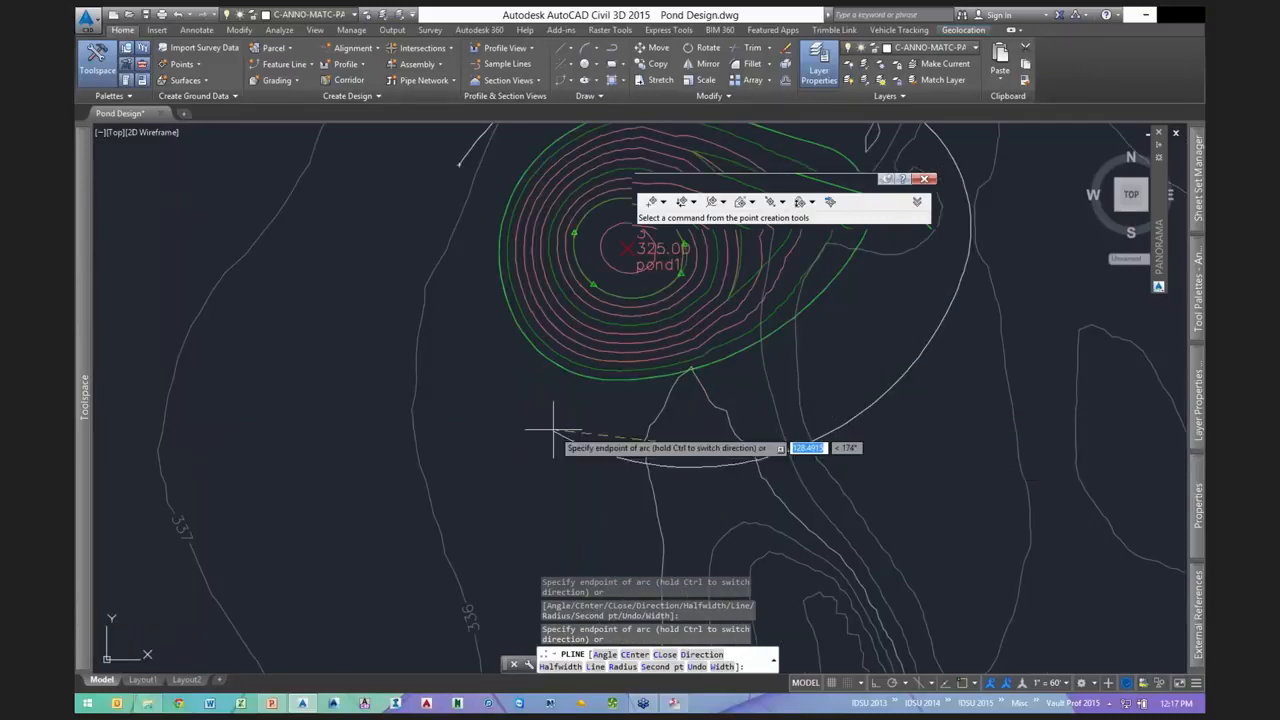
mouse_move(473, 229)
middle_mouse_down()
mouse_move(468, 274)
mouse_move(426, 290)
middle_mouse_up()
type("cl")
key("Return")
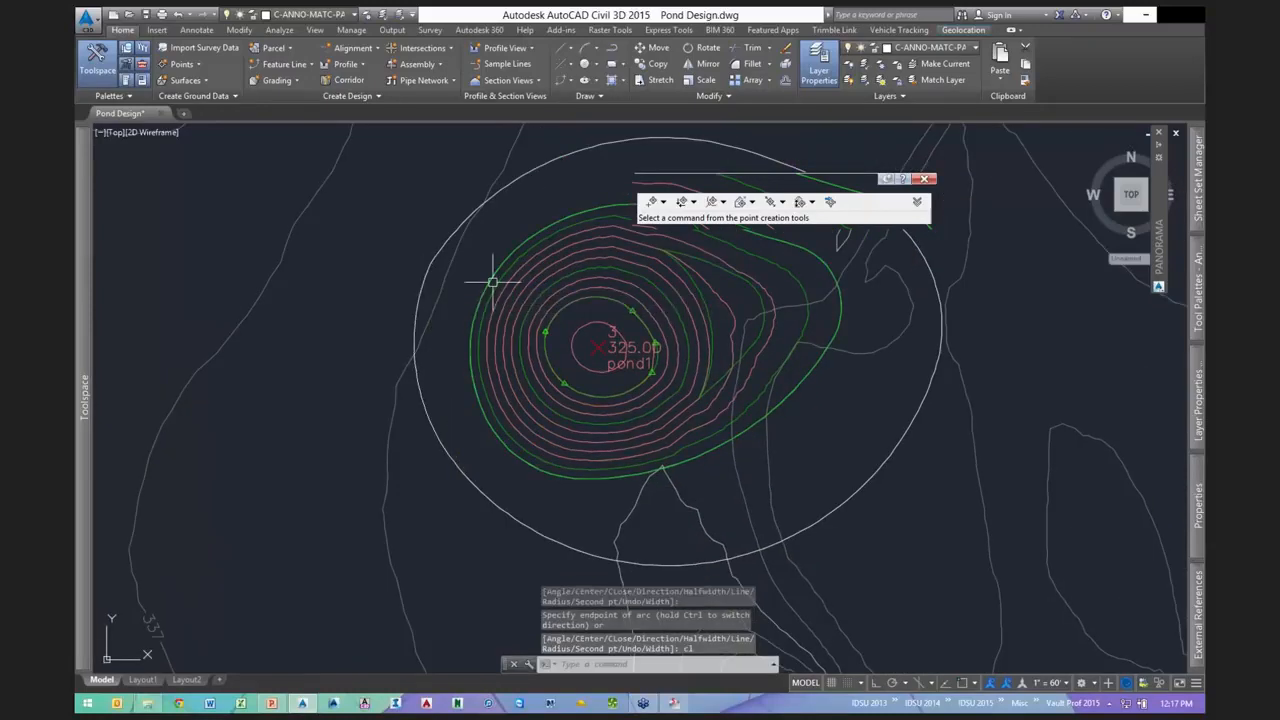
middle_click_drag(757, 471, 624, 472)
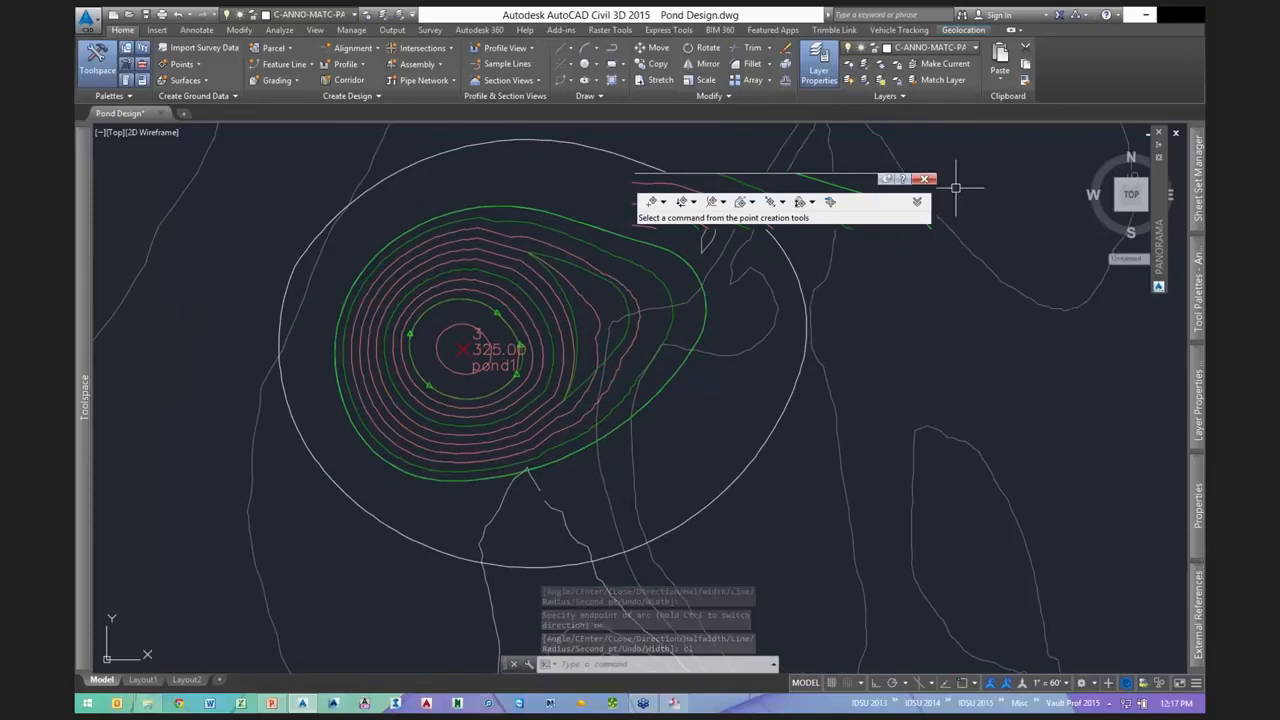
left_click(924, 179)
middle_click_drag(893, 190, 969, 271)
- Convert the outer loop into a feature line with elevations assigned from surface pond1
left_click(286, 64)
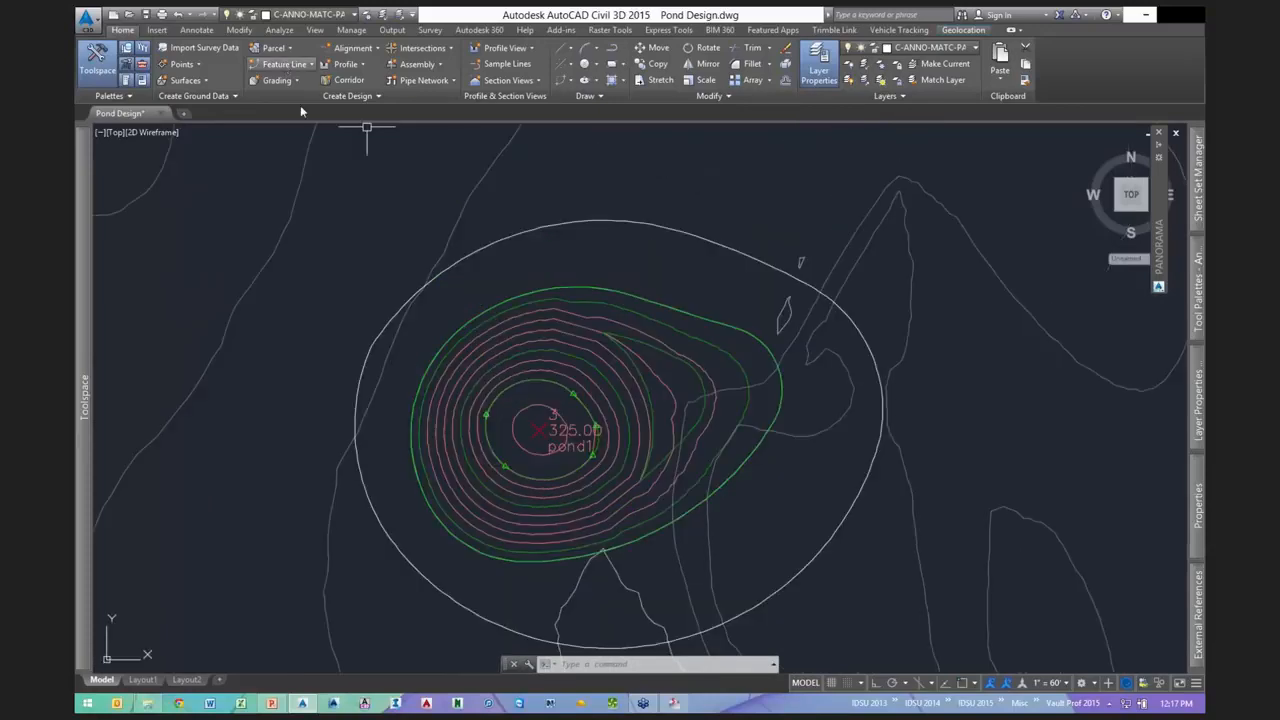
left_click(300, 115)
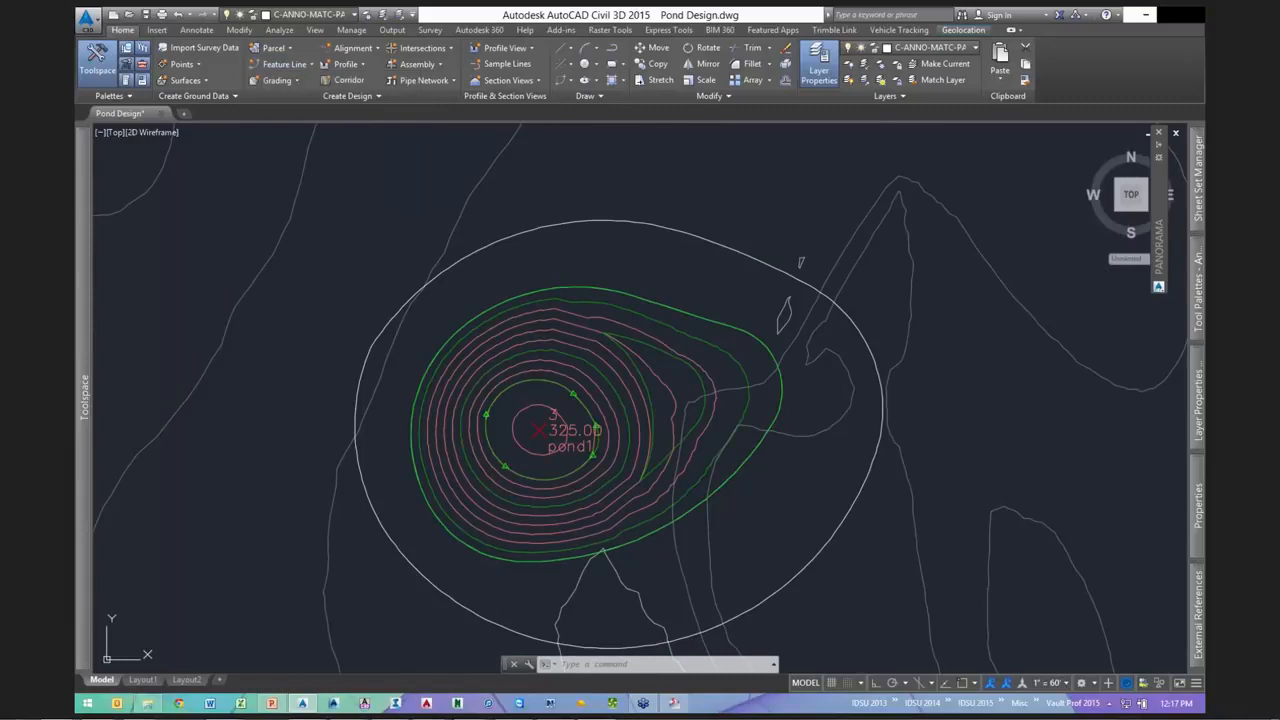
left_click(583, 221)
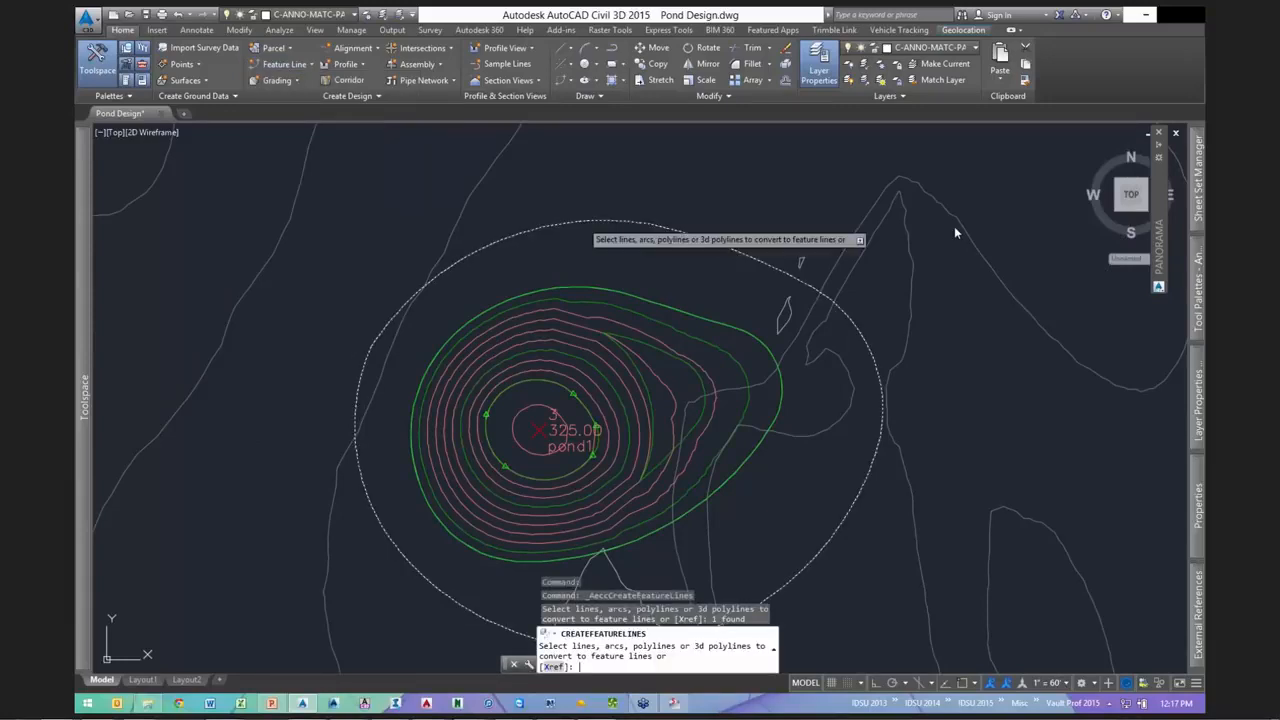
key("Return")
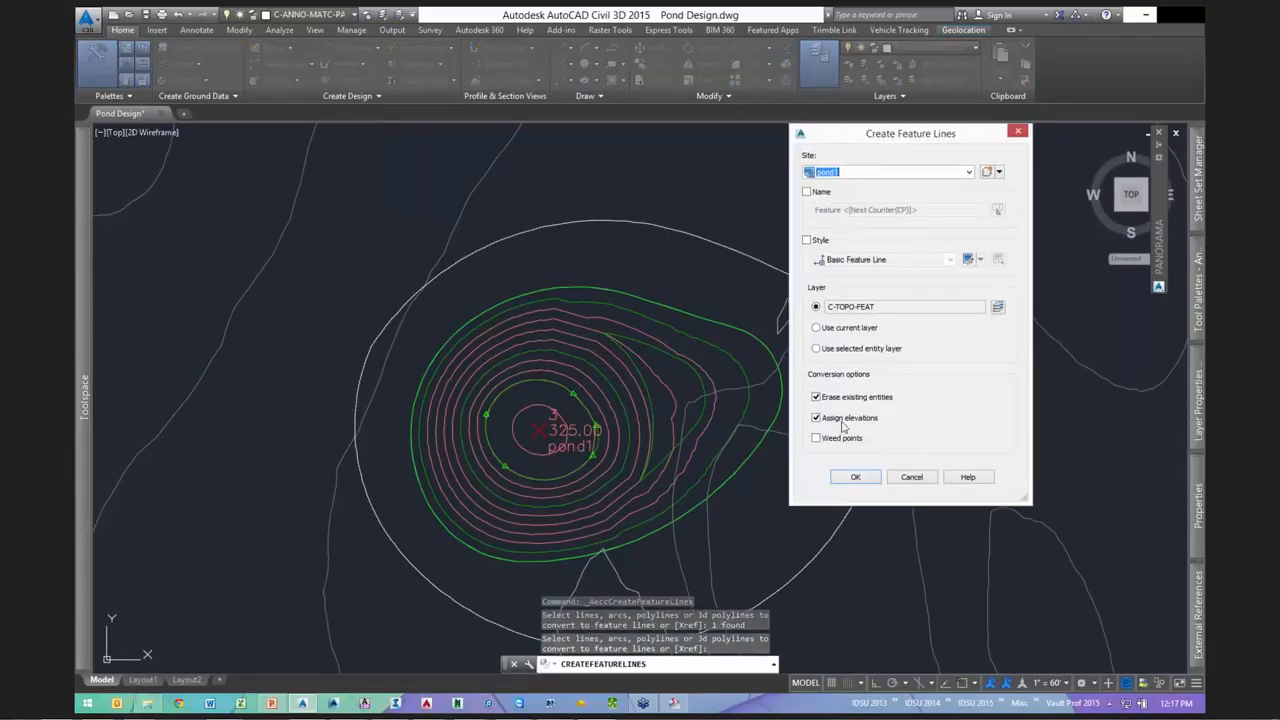
left_click(838, 480)
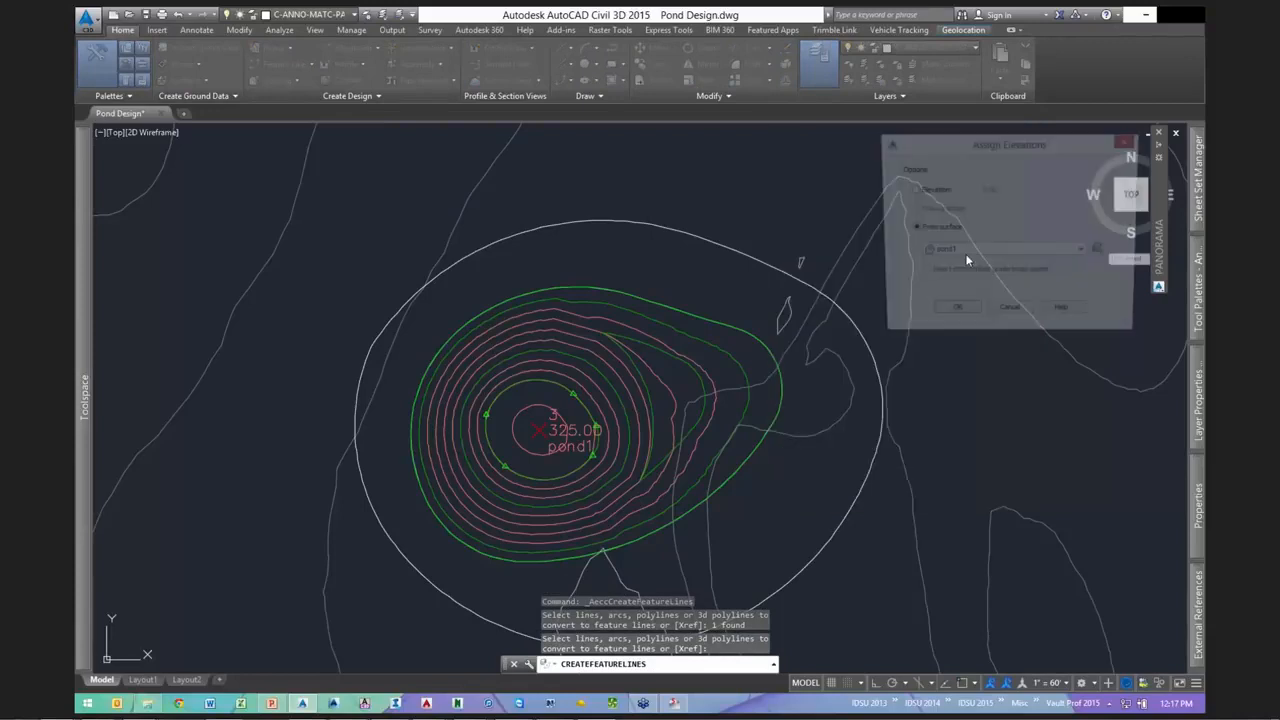
left_click(965, 252)
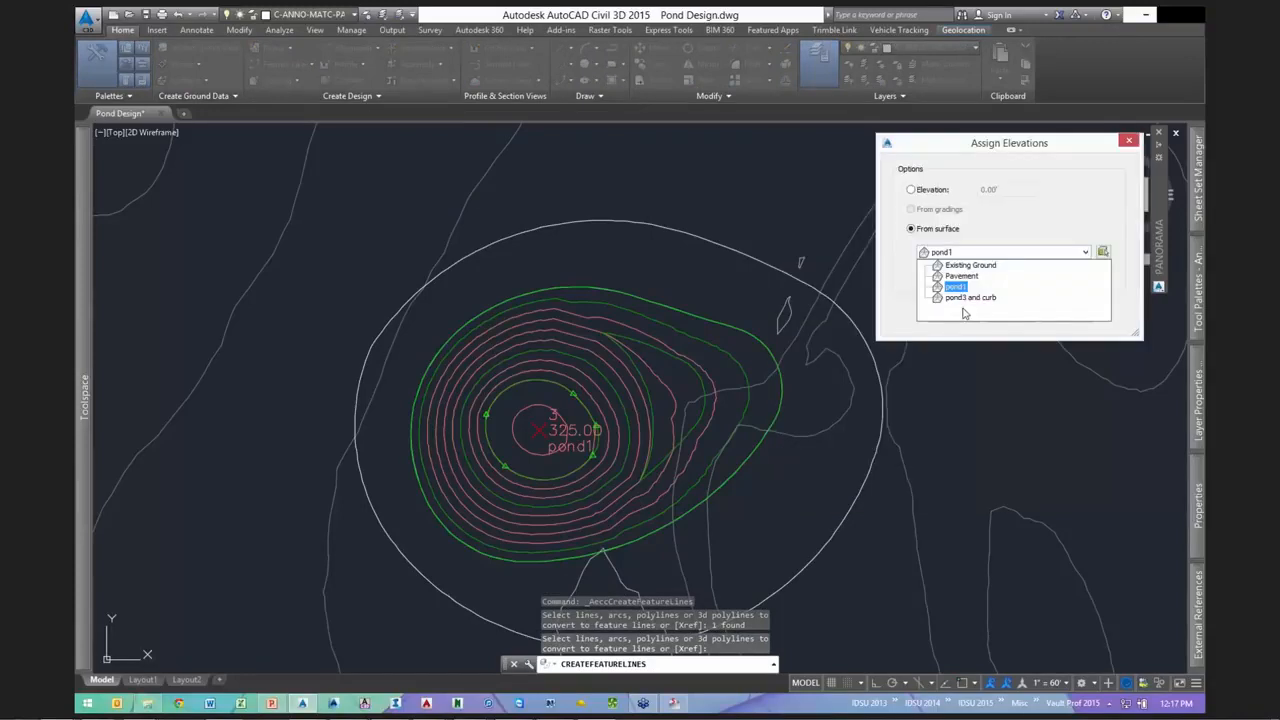
left_click(956, 287)
left_click(954, 314)
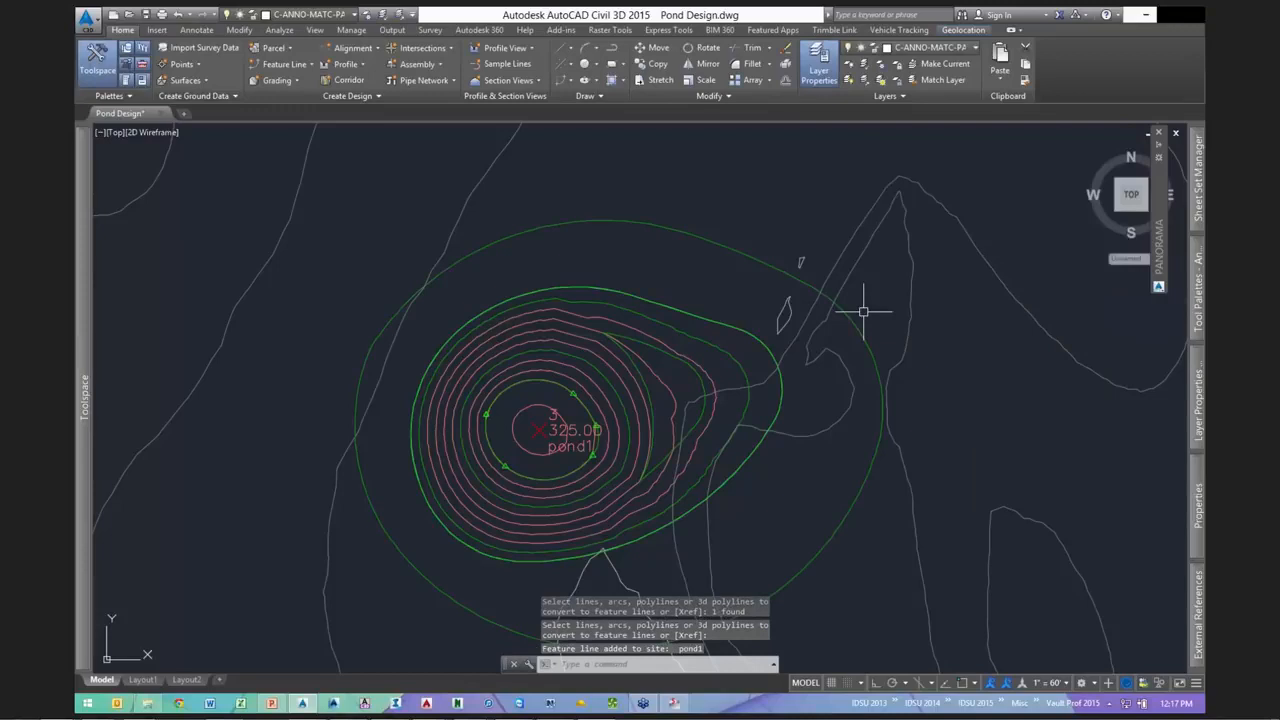
key("Escape")
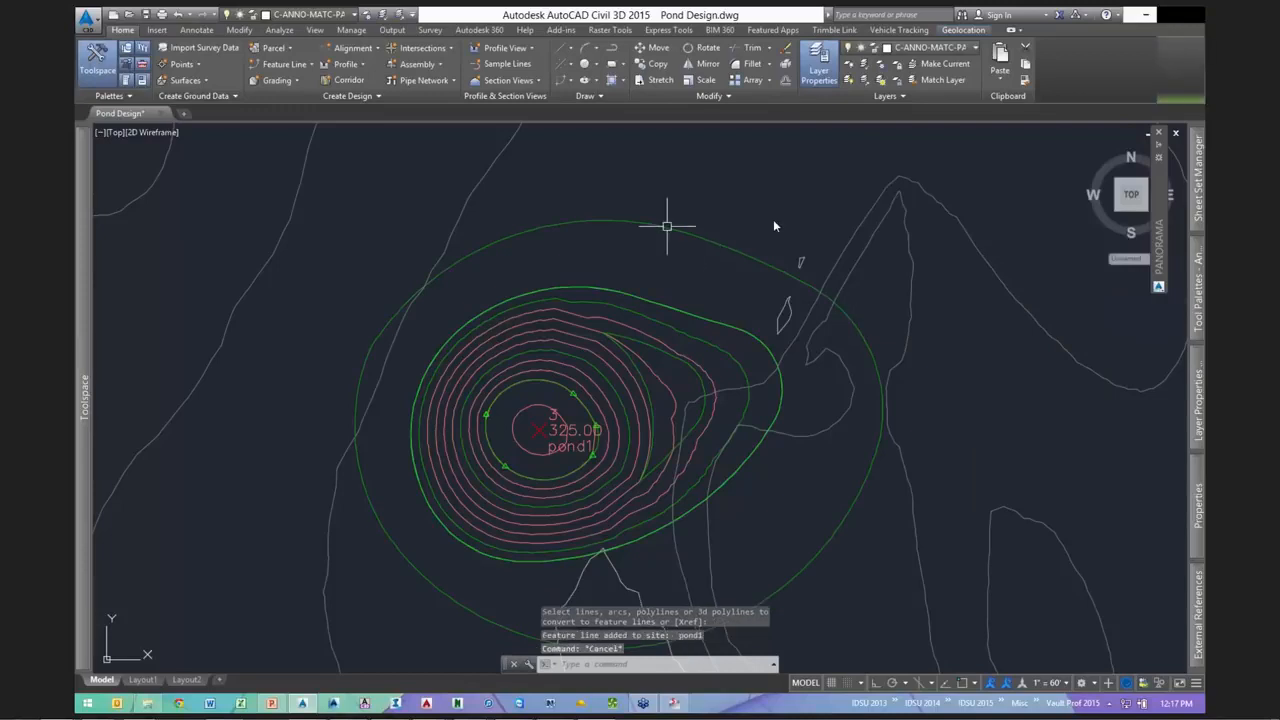
- Add the outer feature line to the pond1 surface as a breakline
left_click(667, 226)
right_click(734, 205)
left_click(803, 473)
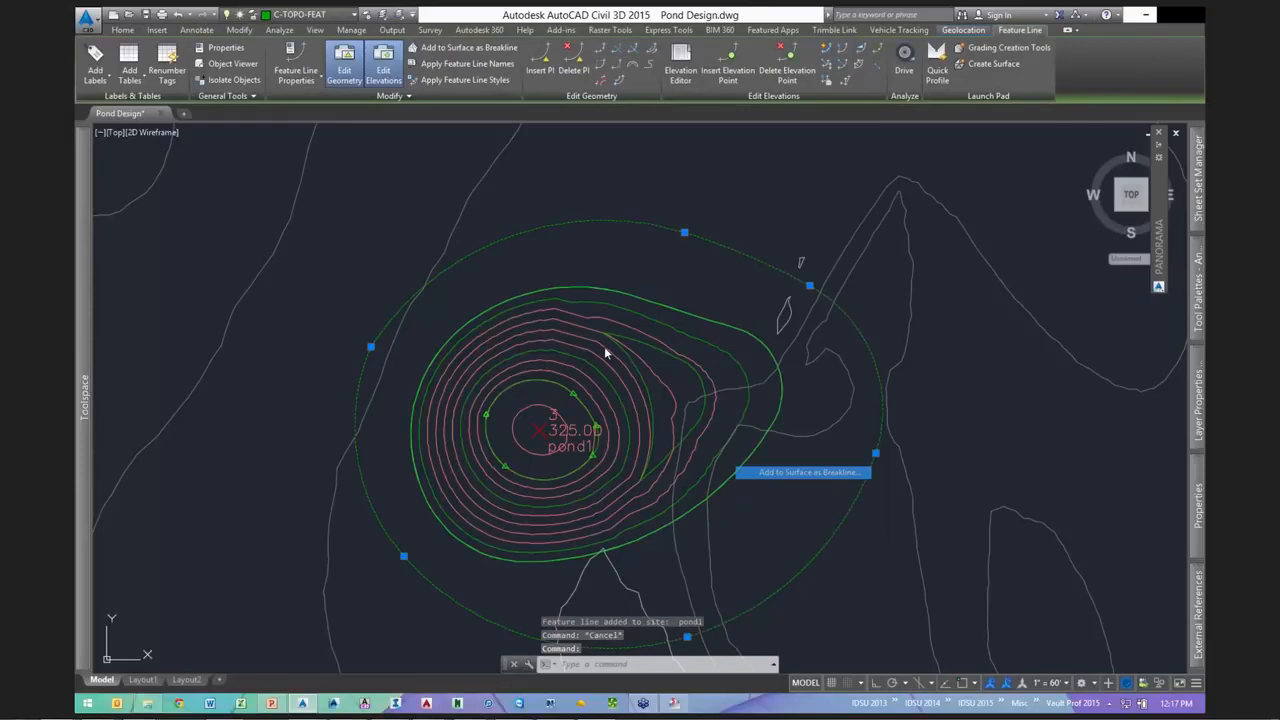
left_click(606, 348)
left_click(622, 382)
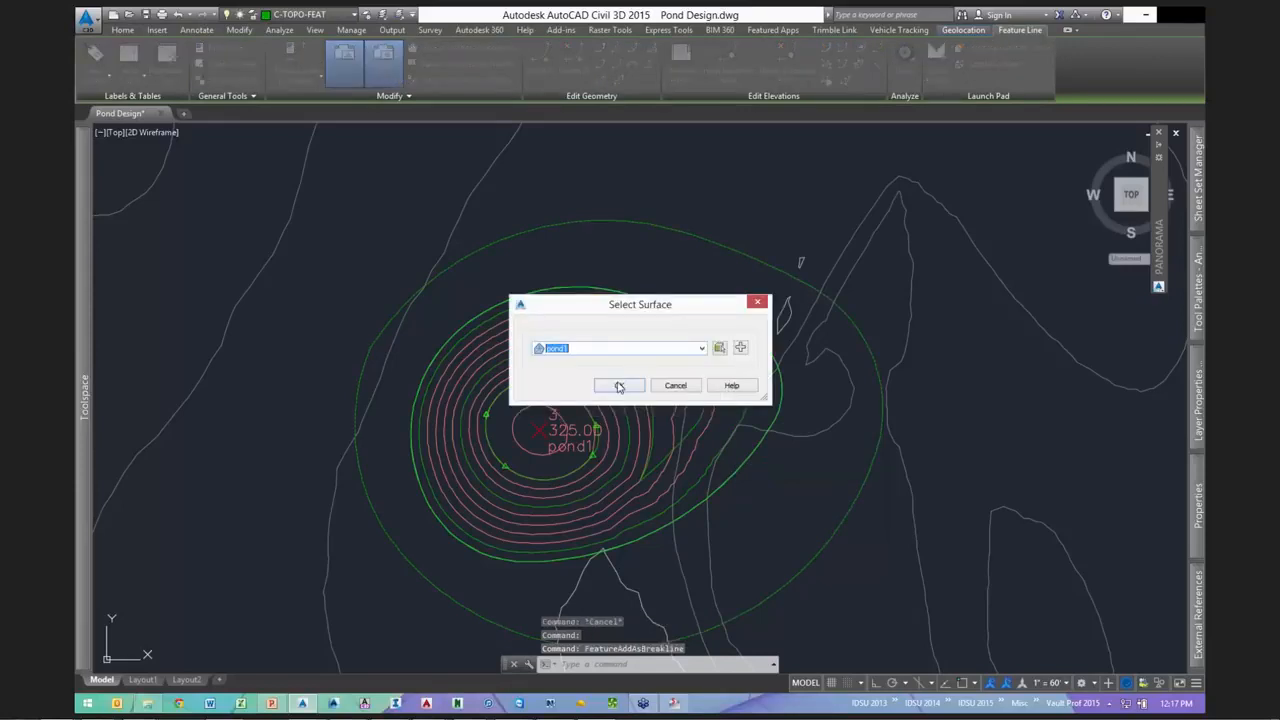
left_click(619, 386)
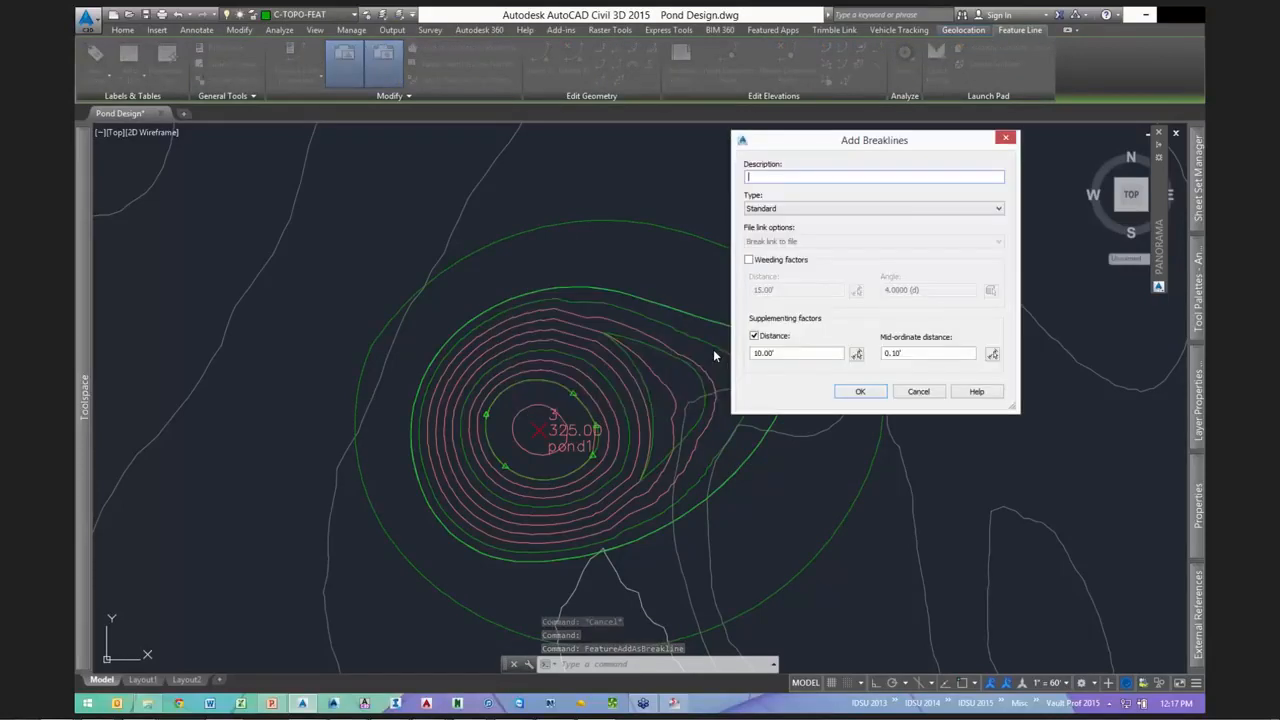
left_click_drag(754, 353, 856, 369)
key("Tab")
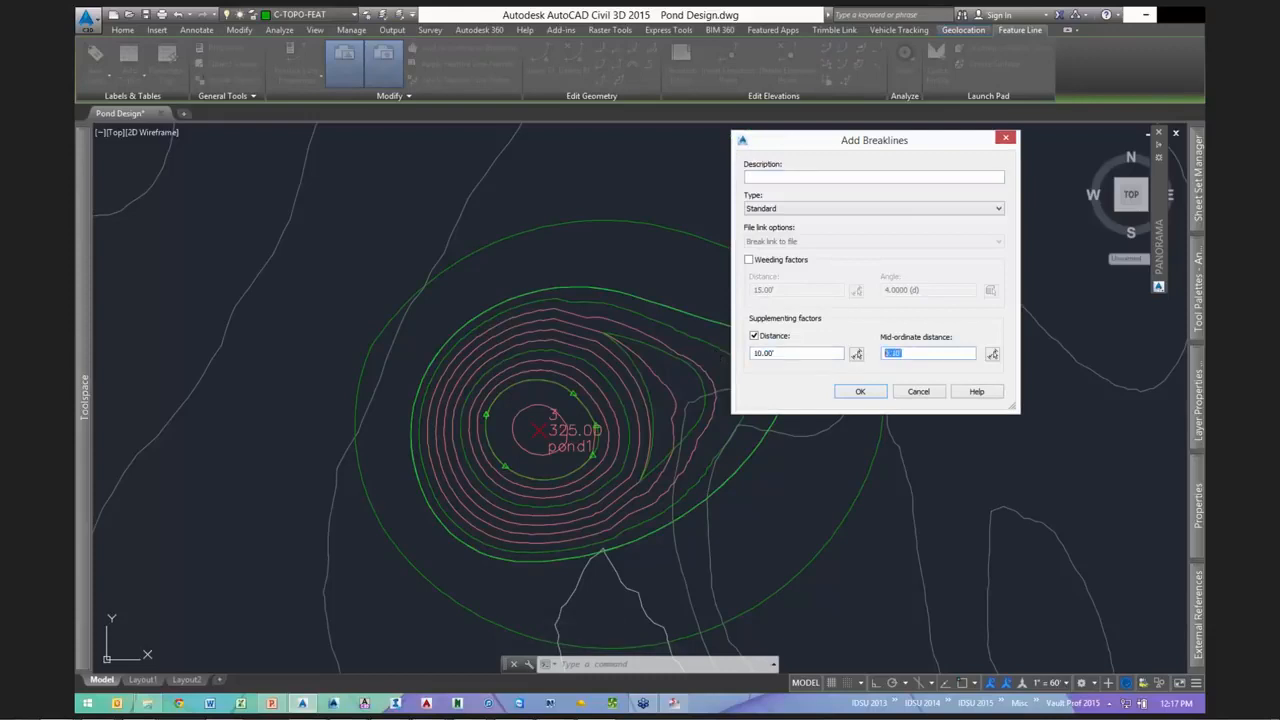
key("Return")
key("Escape")
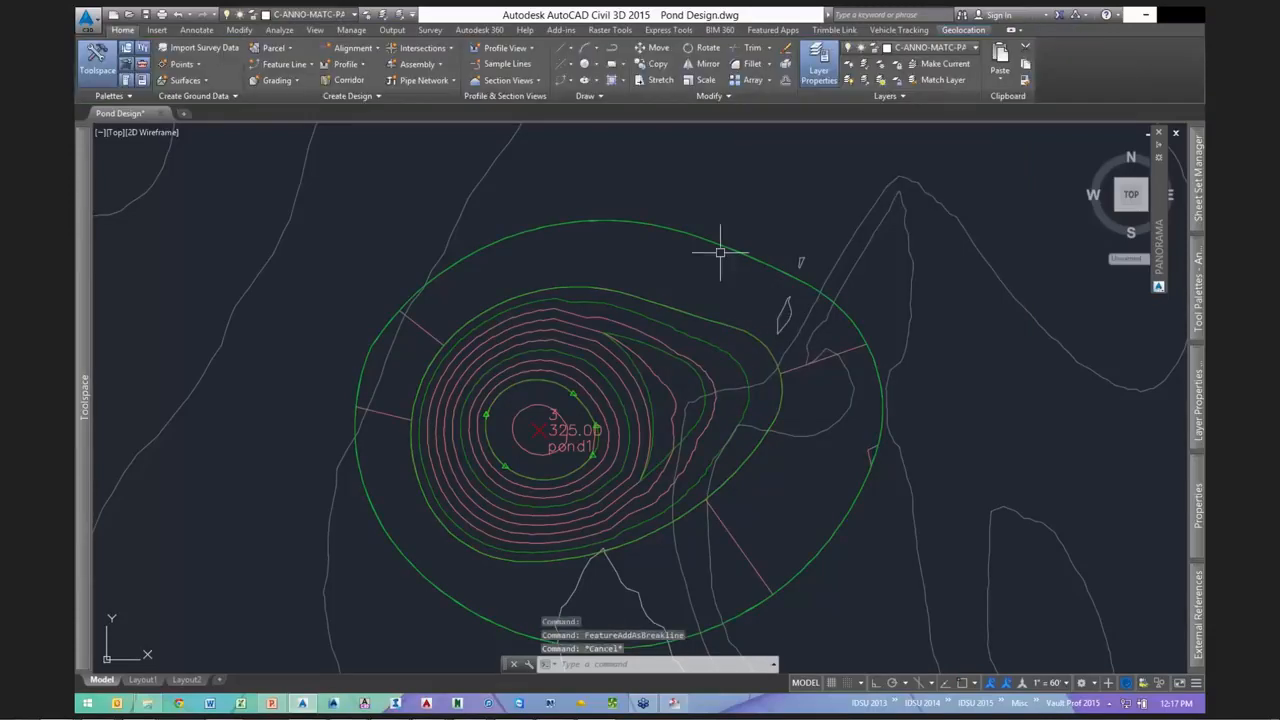
- Inspect the pond1 surface bowl in the 3D object viewer
left_click(851, 314)
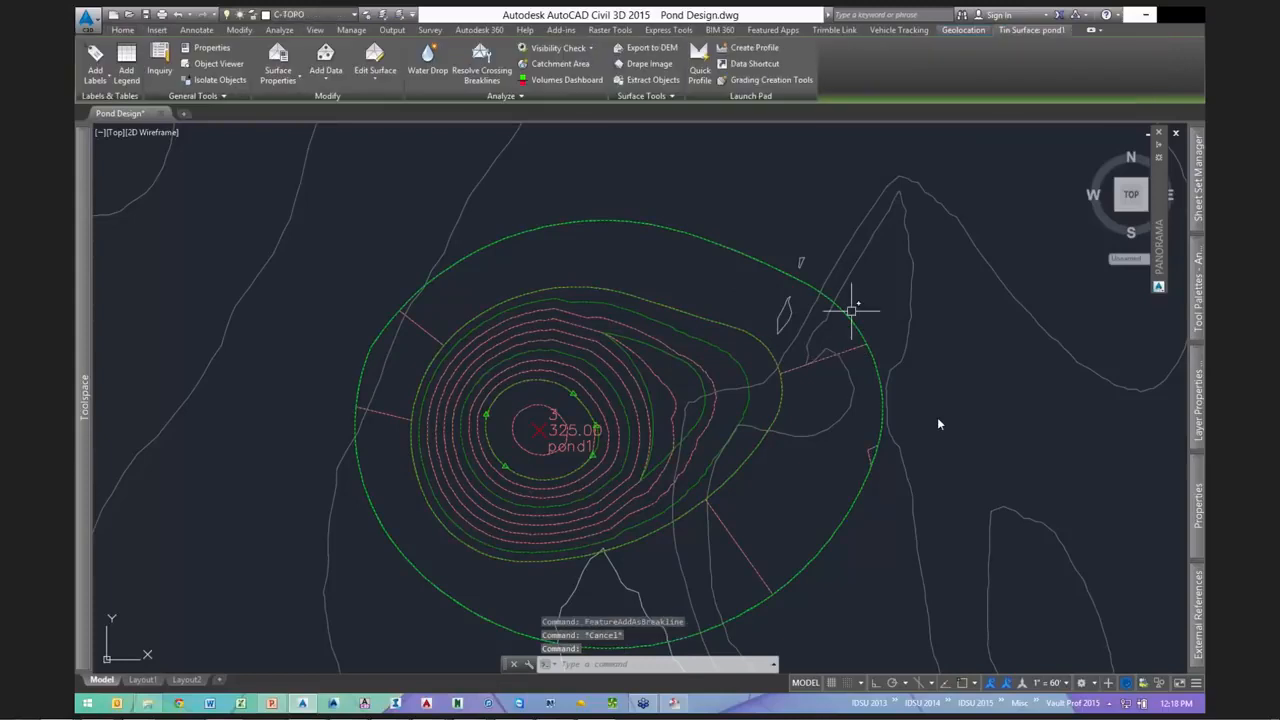
right_click(874, 266)
left_click(919, 451)
mouse_move(663, 429)
left_mouse_down()
mouse_move(659, 386)
mouse_move(731, 400)
mouse_move(640, 397)
mouse_move(723, 407)
mouse_move(623, 431)
mouse_move(642, 464)
left_mouse_up()
key("Escape")
key("Escape")
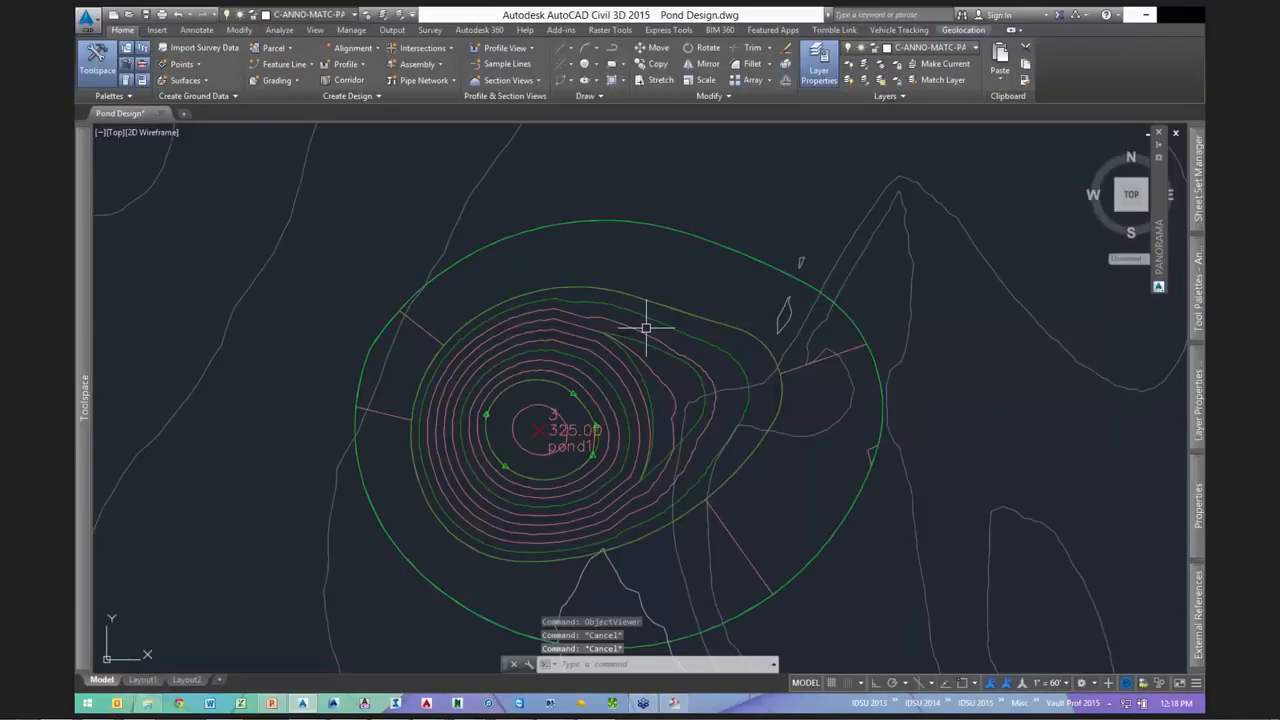
- Select the three inner pond feature lines, including the circular one around pond1
left_click(661, 307)
left_click(644, 345)
left_click(577, 392)
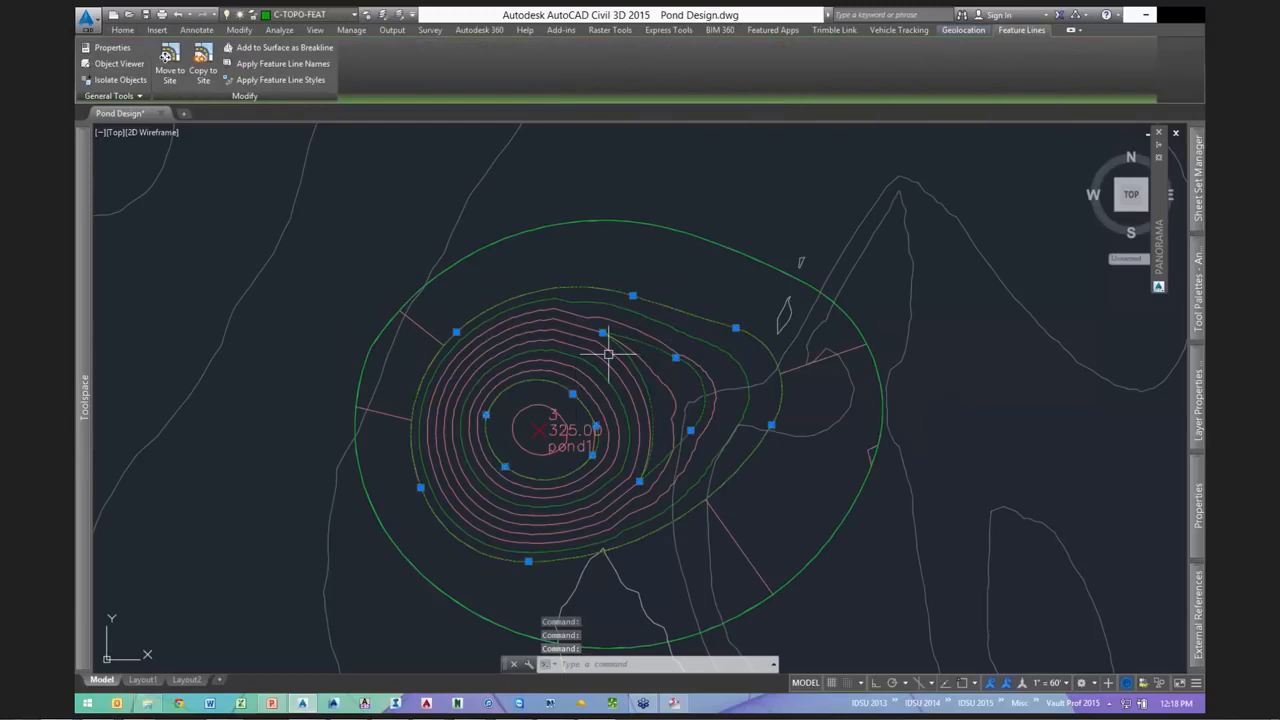
key("Escape")
key("Escape")
left_click(652, 340)
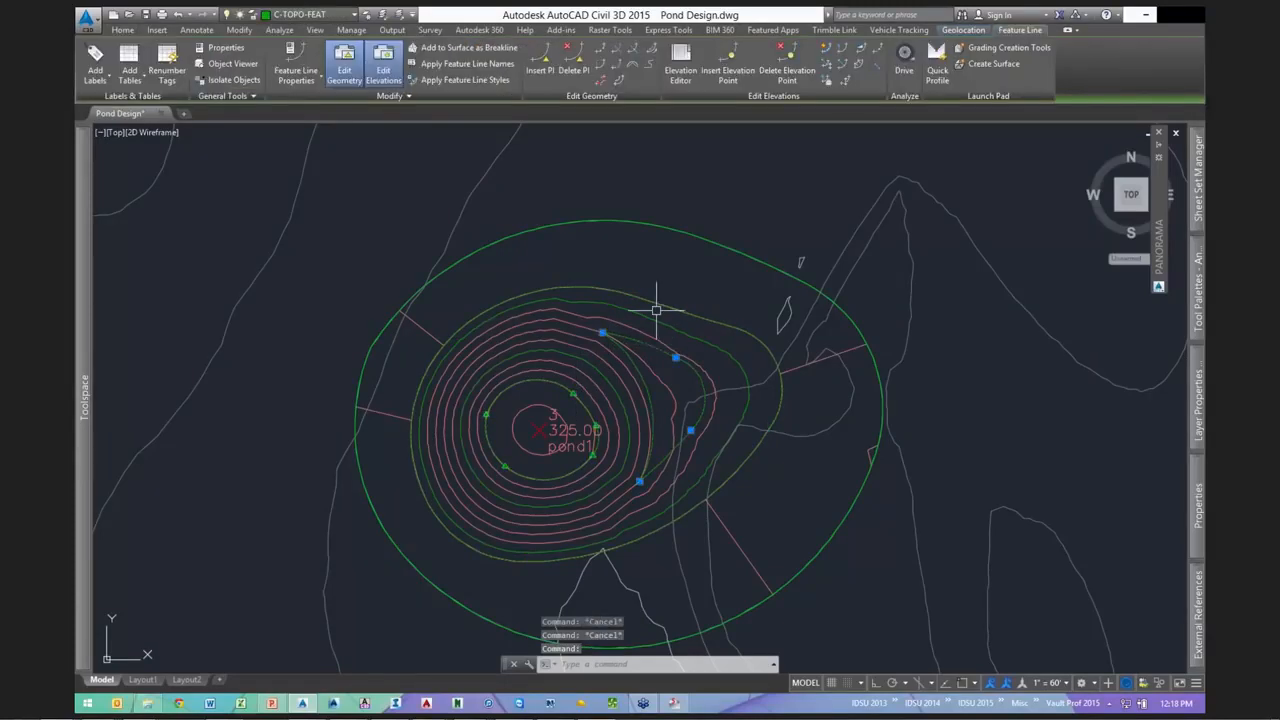
left_click(656, 310)
left_click(547, 381)
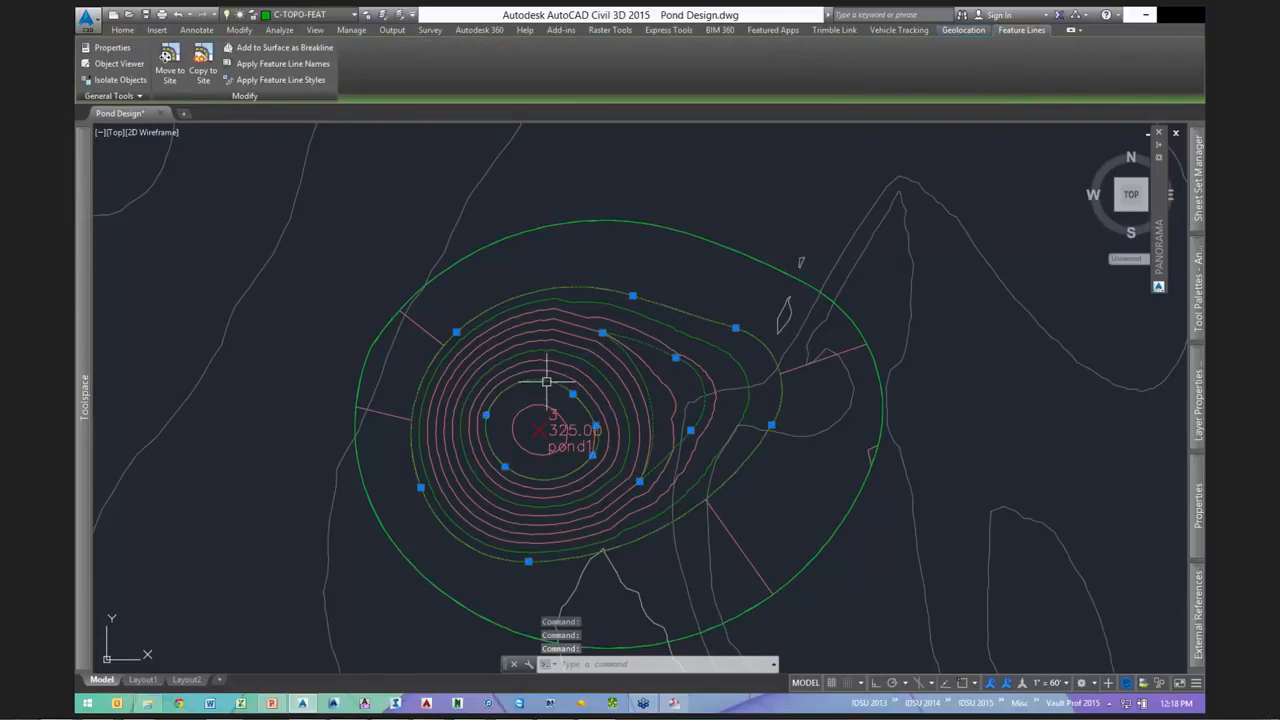
- Raise the selected feature lines by 4 feet with Raise/Lower
right_click(774, 235)
left_click(779, 368)
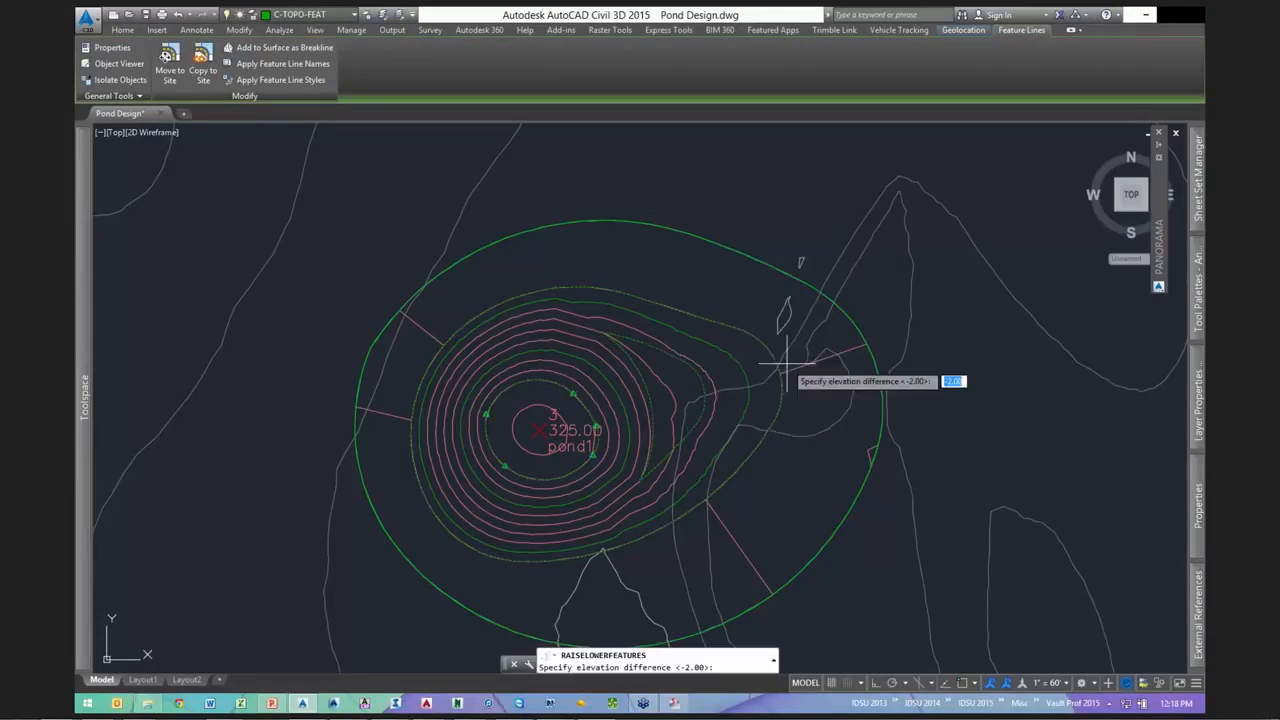
type("4")
key("Return")
key("Escape")
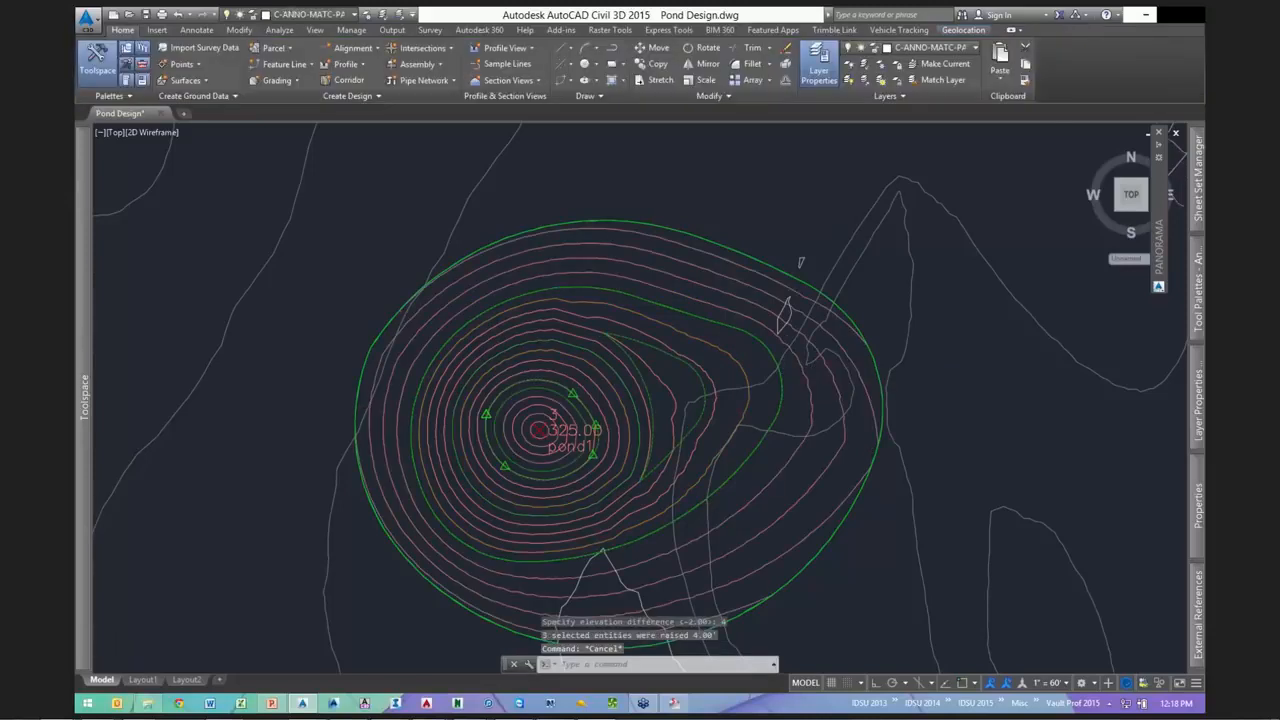
scroll(556, 432, "up", 2)
left_click(556, 432)
scroll(590, 400, "down", 5)
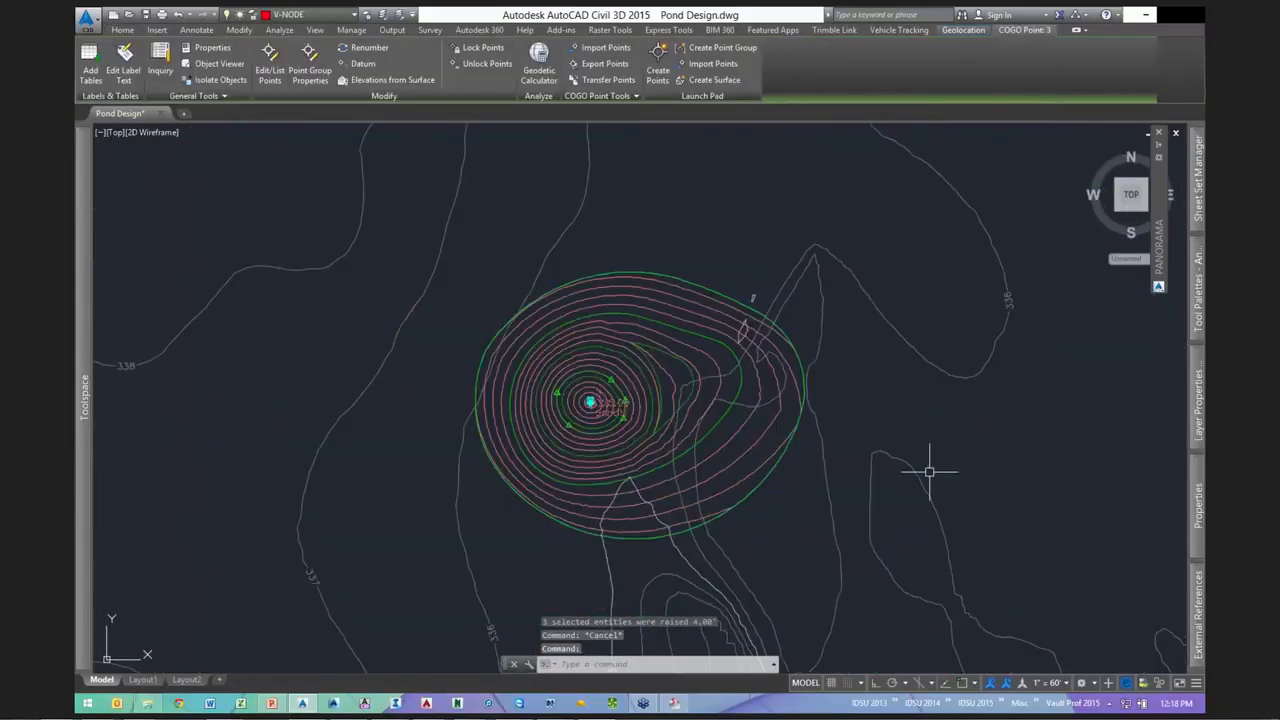
key("Escape")
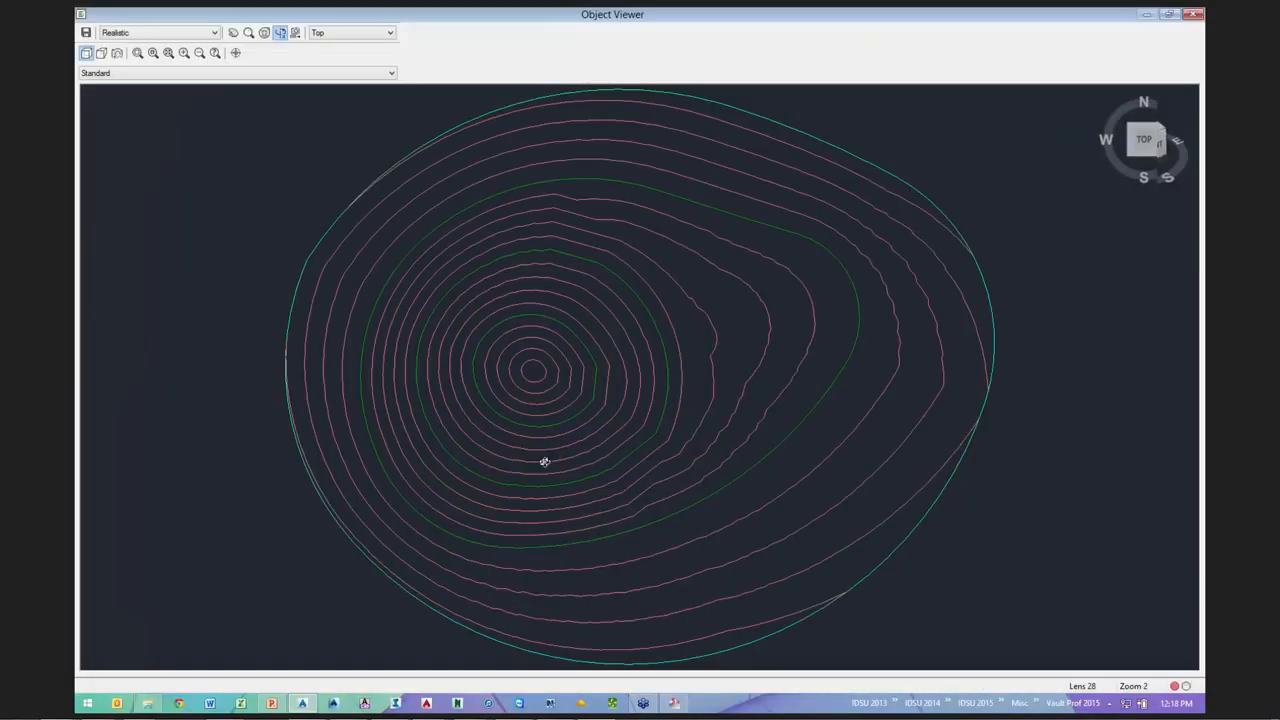
left_click_drag(544, 461, 768, 412)
scroll(678, 339, "up", 3)
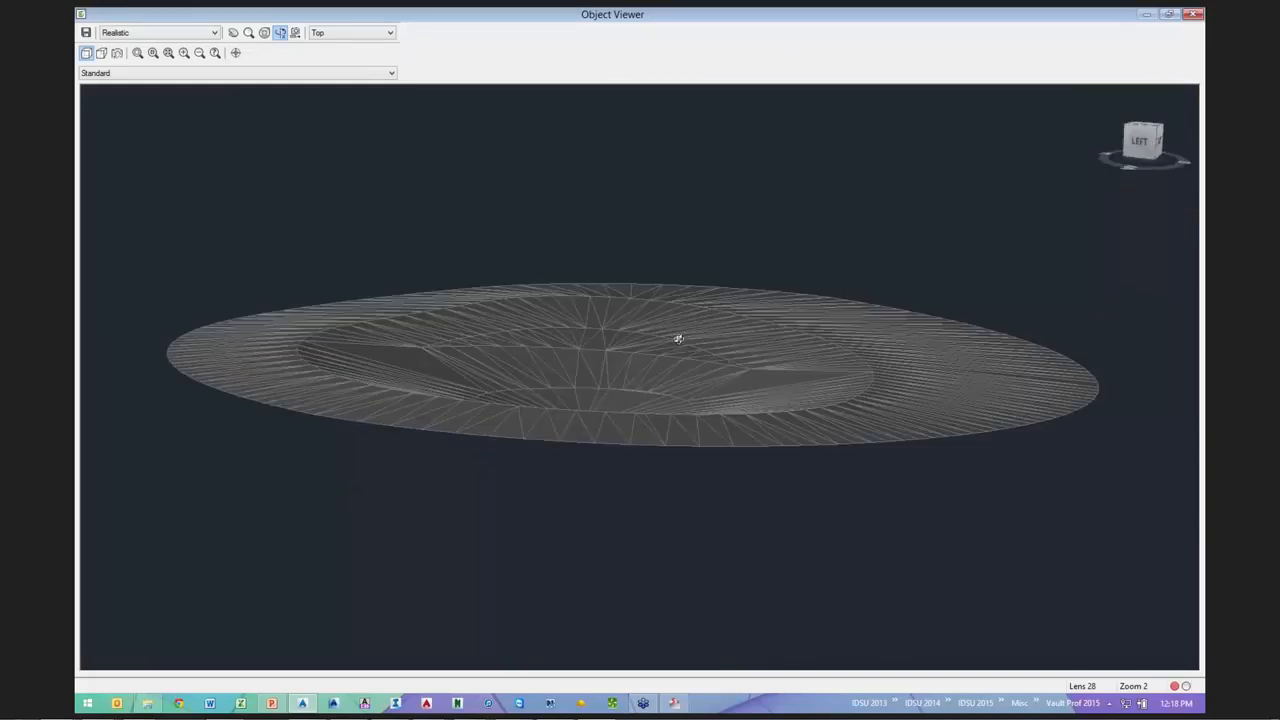
scroll(678, 339, "up", 5)
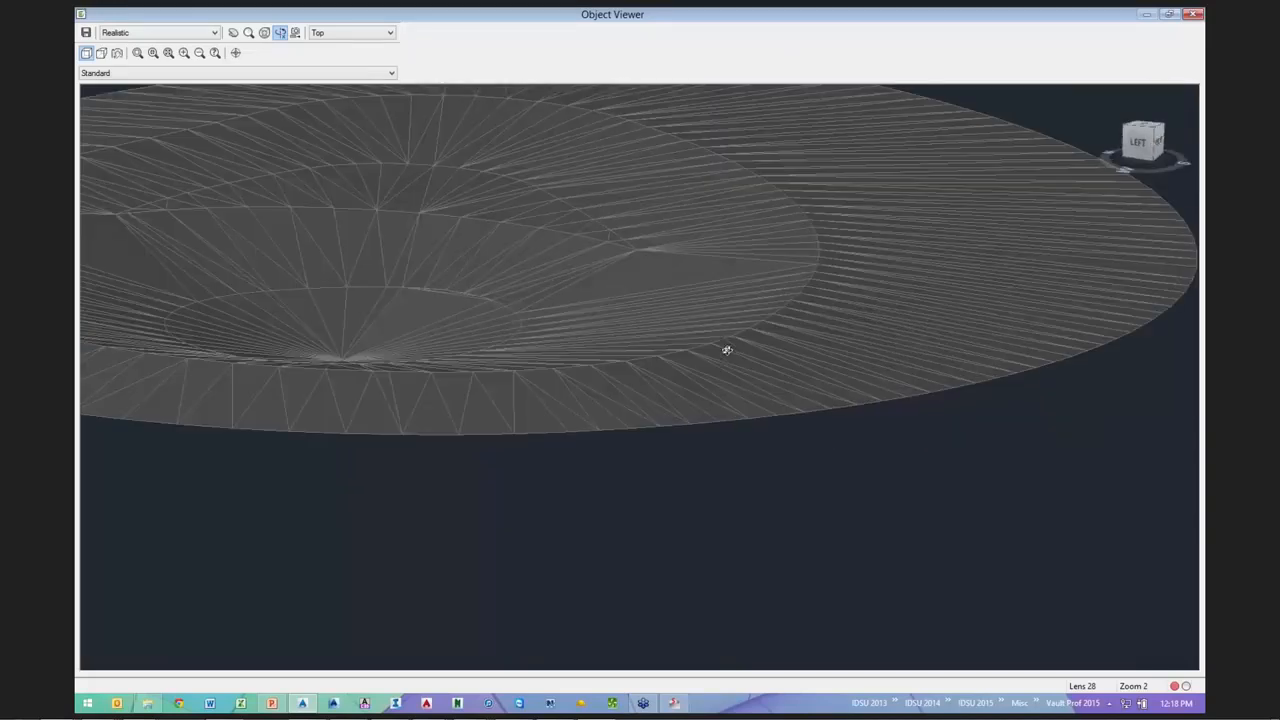
mouse_move(715, 364)
left_mouse_down()
mouse_move(660, 366)
mouse_move(709, 374)
mouse_move(599, 332)
mouse_move(686, 358)
mouse_move(545, 410)
mouse_move(512, 440)
left_mouse_up()
left_click(1193, 14)
- Select the pond feature line and frame the whole pond in view
scroll(591, 530, "up", 6)
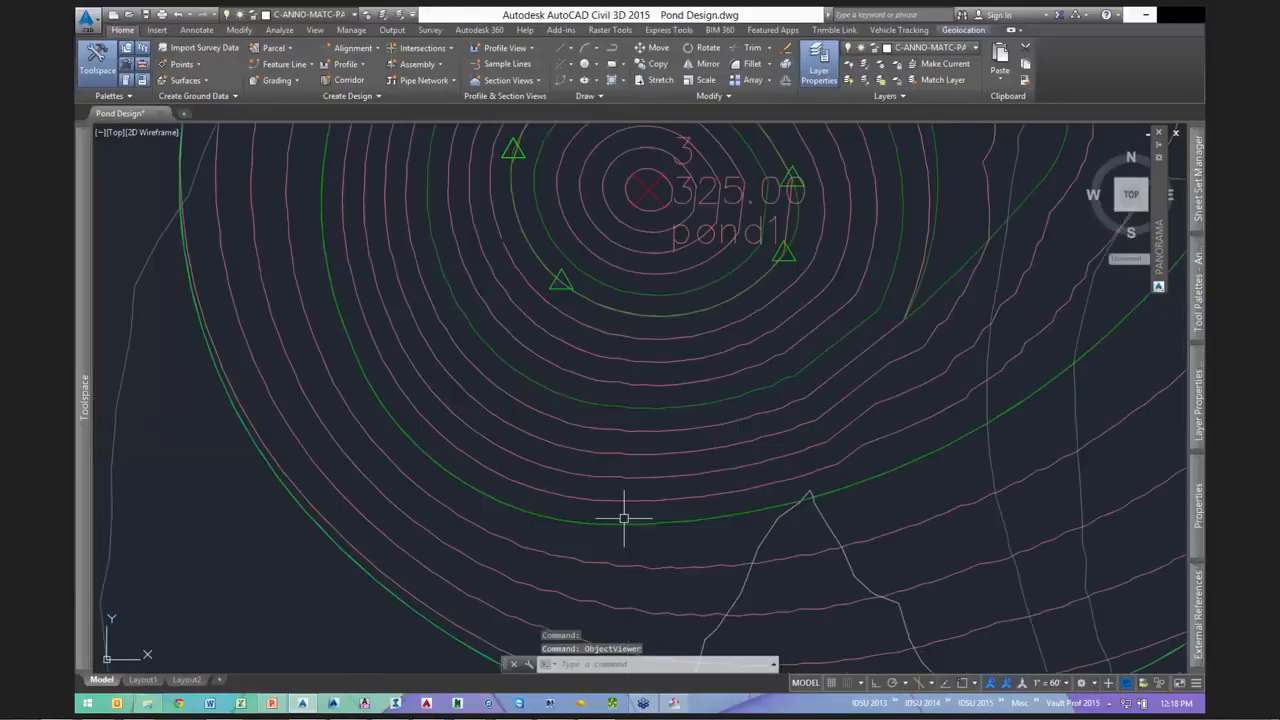
left_click(624, 524)
mouse_move(717, 540)
middle_mouse_down()
mouse_move(691, 523)
mouse_move(617, 530)
middle_mouse_up()
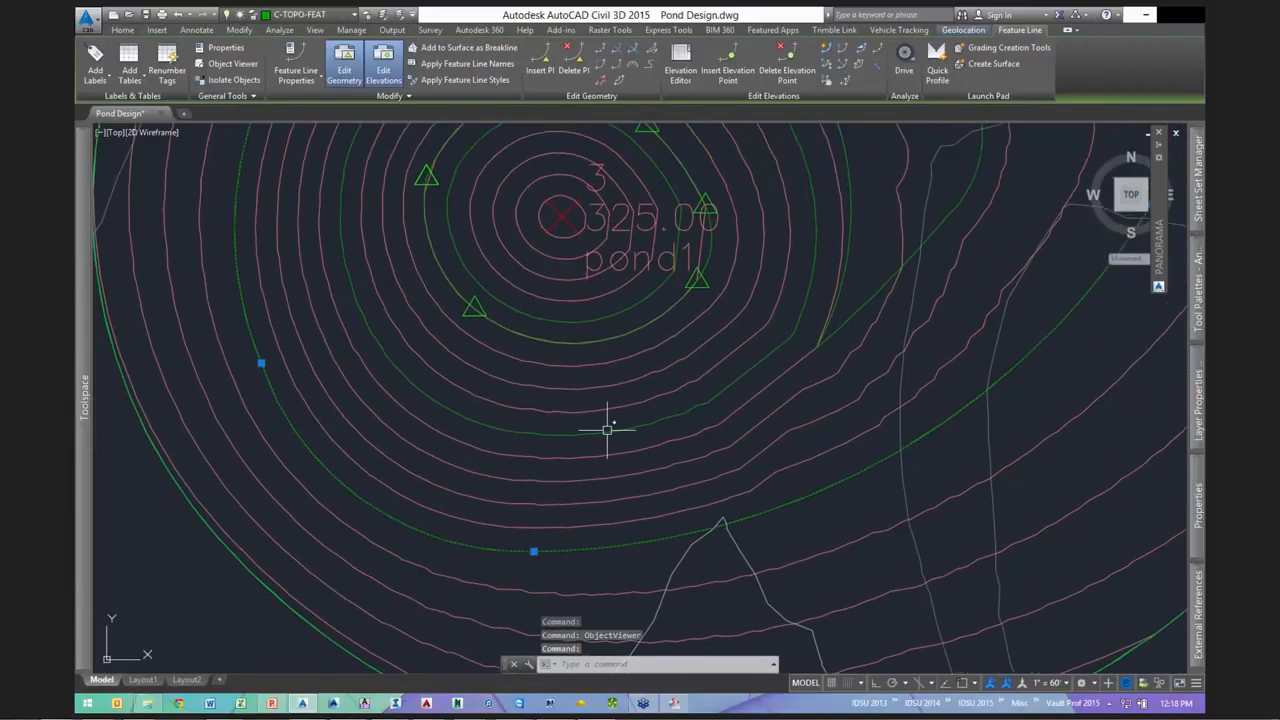
scroll(606, 423, "down", 3)
mouse_move(726, 411)
middle_mouse_down()
mouse_move(603, 431)
mouse_move(600, 451)
middle_mouse_up()
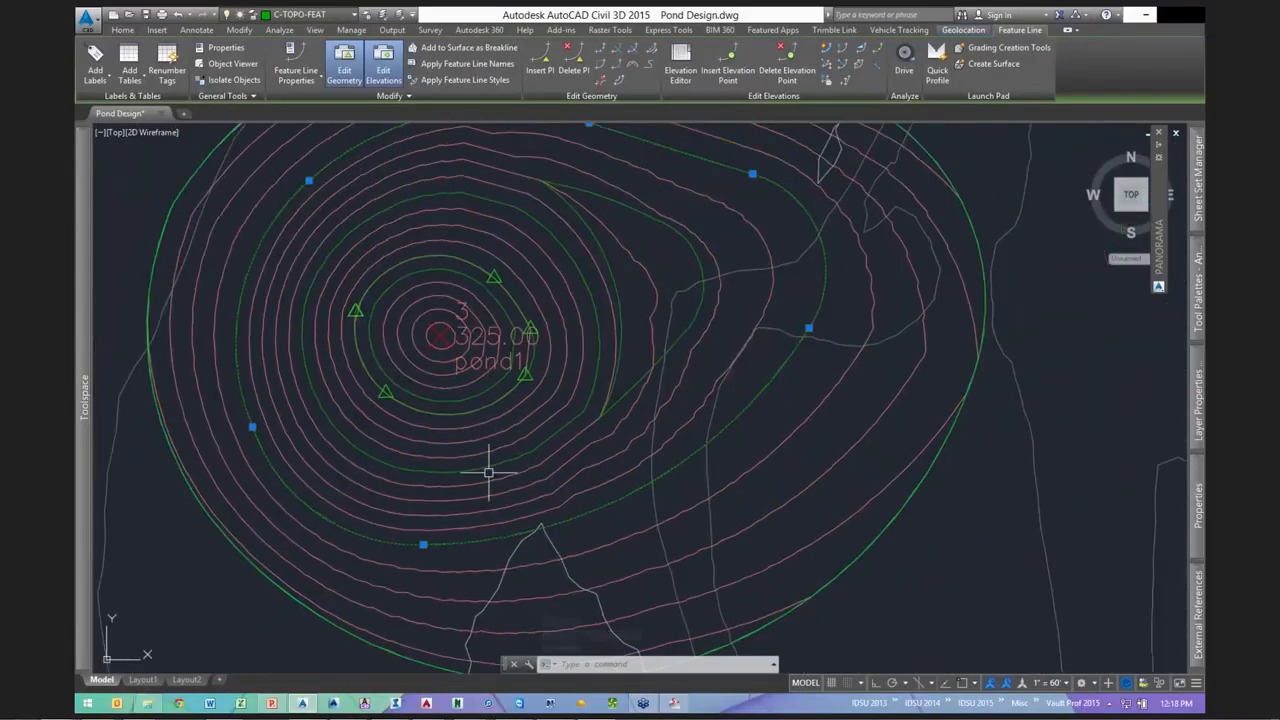
mouse_move(489, 472)
mouse_move(399, 462)
middle_mouse_down()
mouse_move(477, 445)
mouse_move(450, 377)
mouse_move(432, 419)
middle_mouse_up()
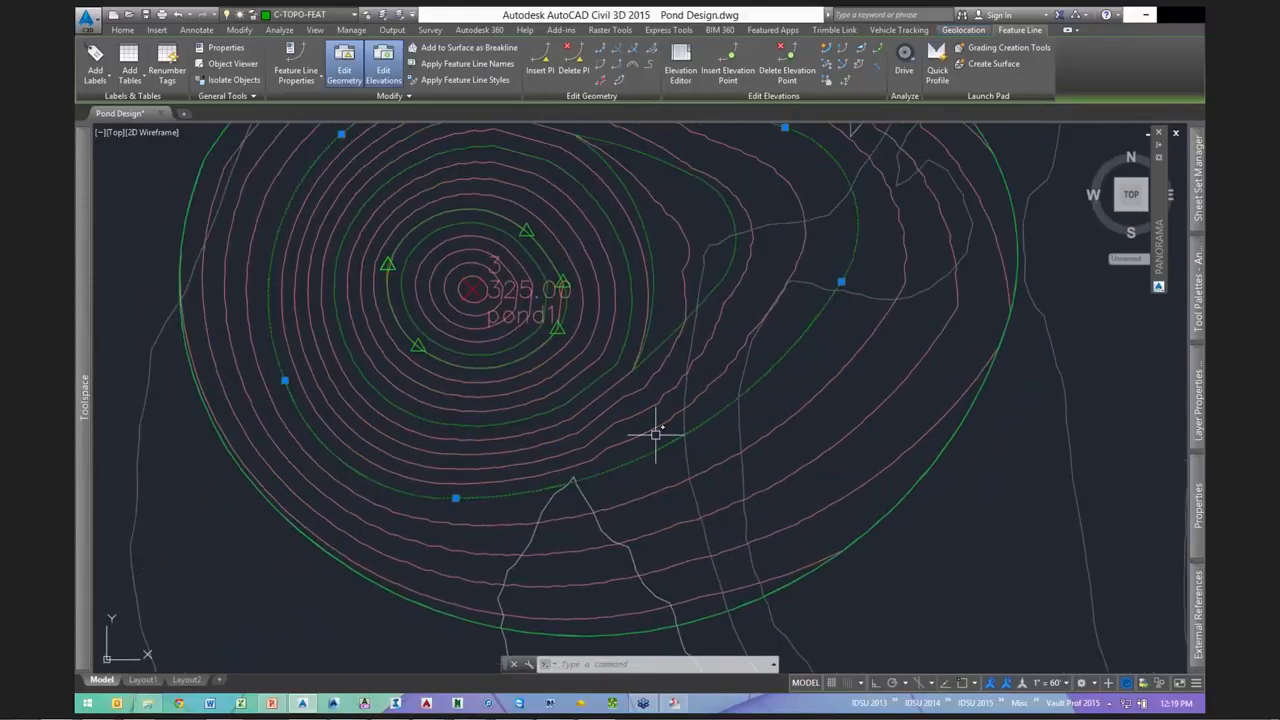
middle_click_drag(584, 353, 554, 389)
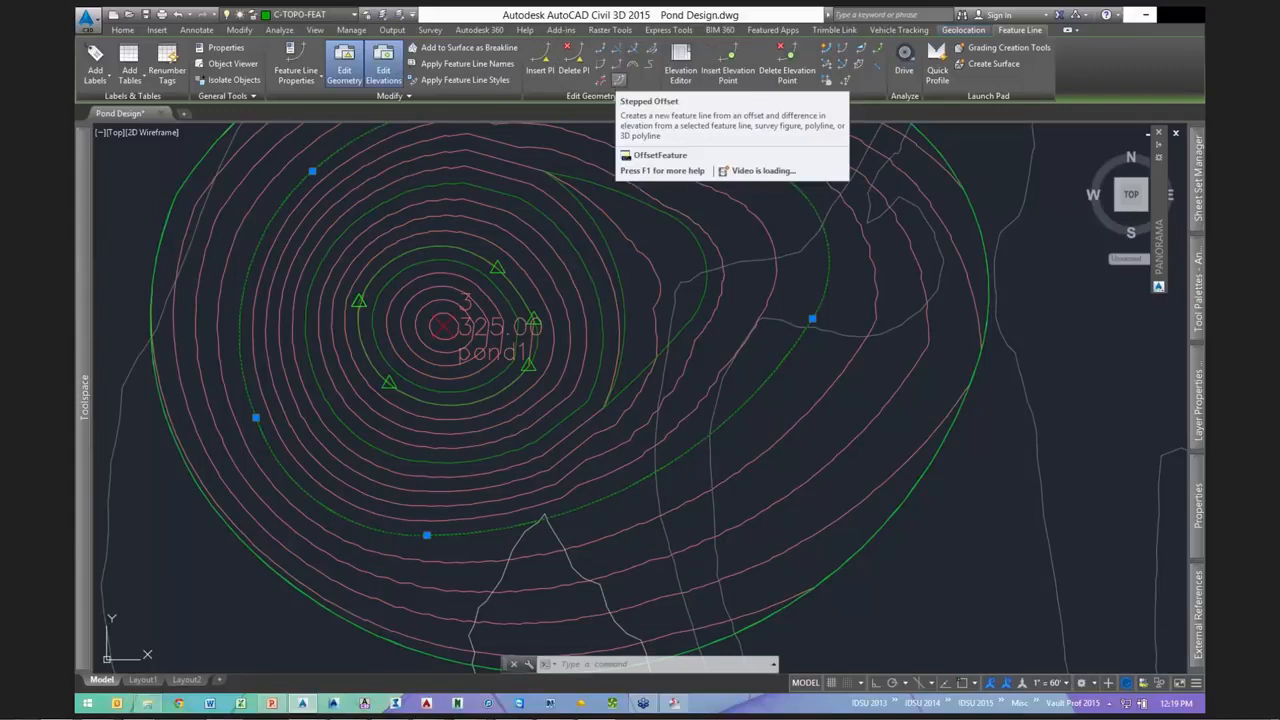
- Create a stepped offset feature line 5 feet out from the pond line, entering grade 2
left_click(619, 79)
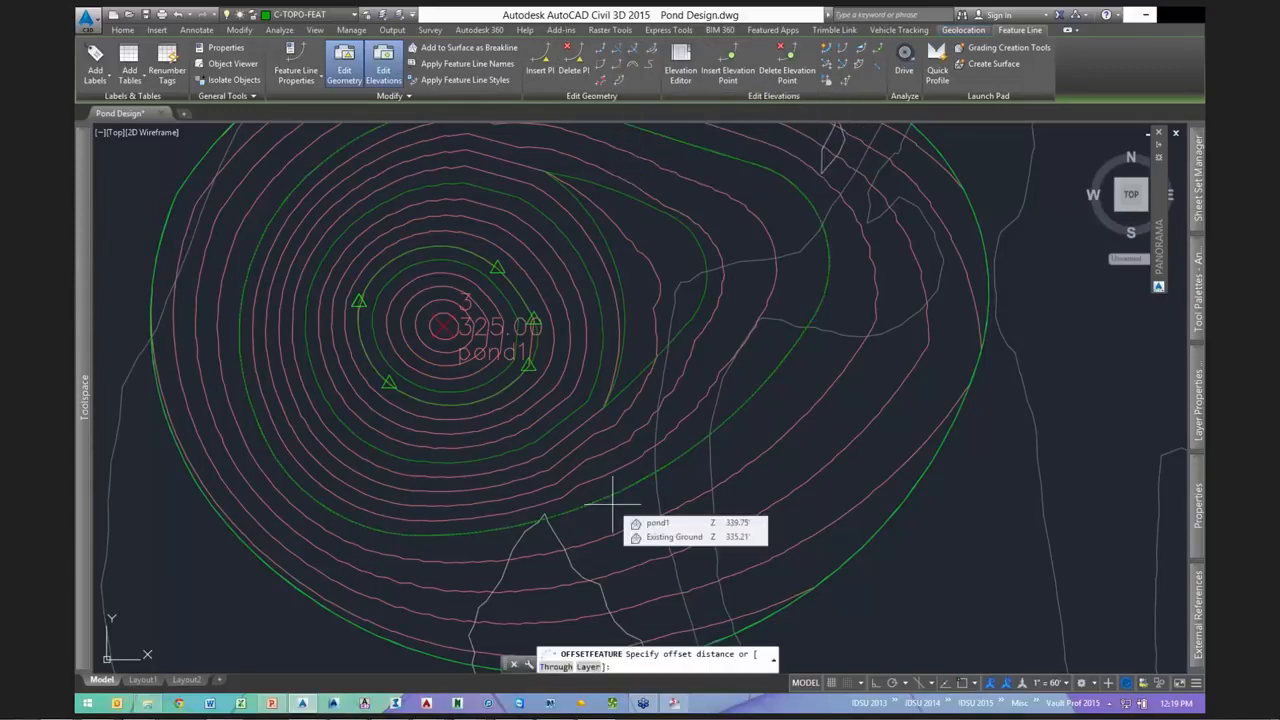
scroll(586, 537, "up", 5)
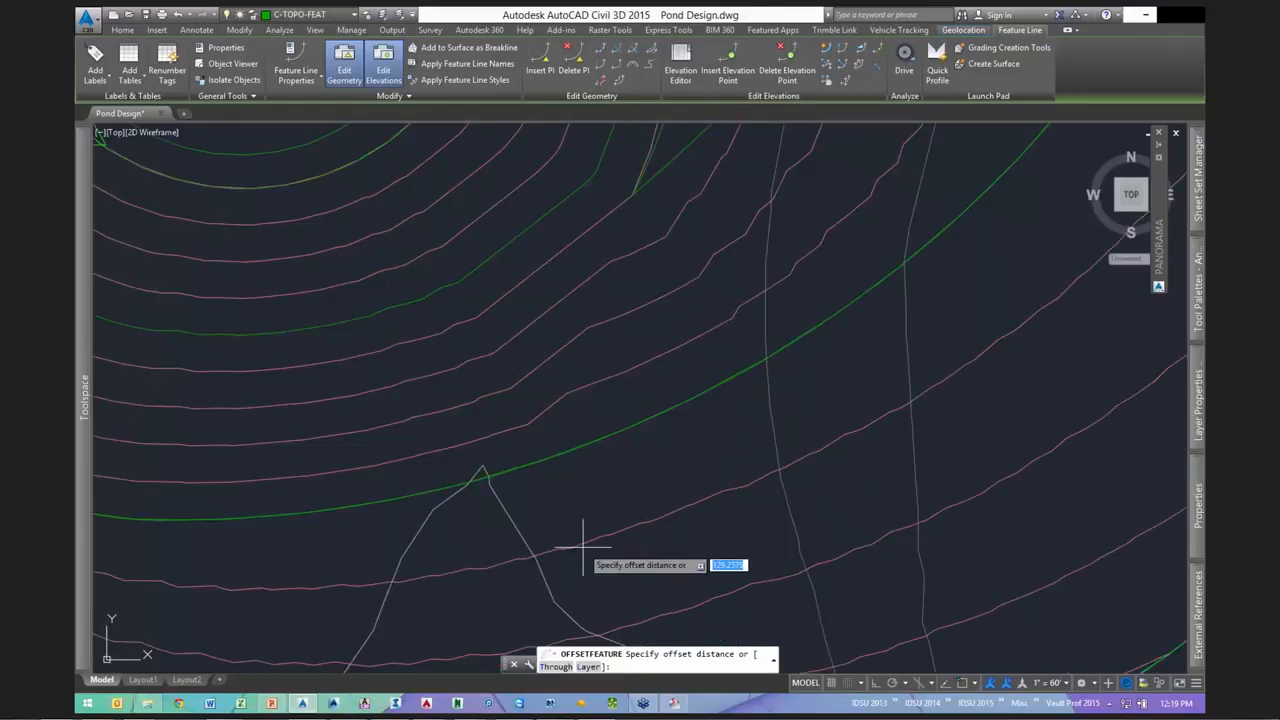
key("Return")
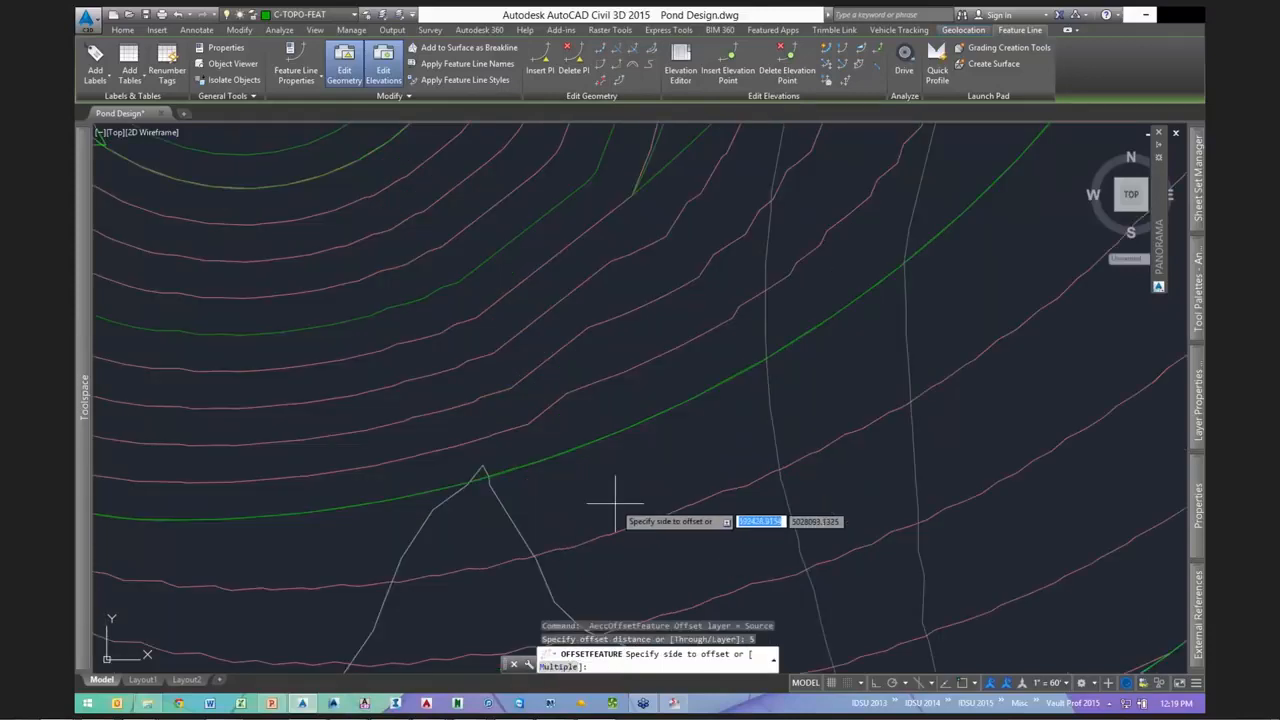
left_click(676, 485)
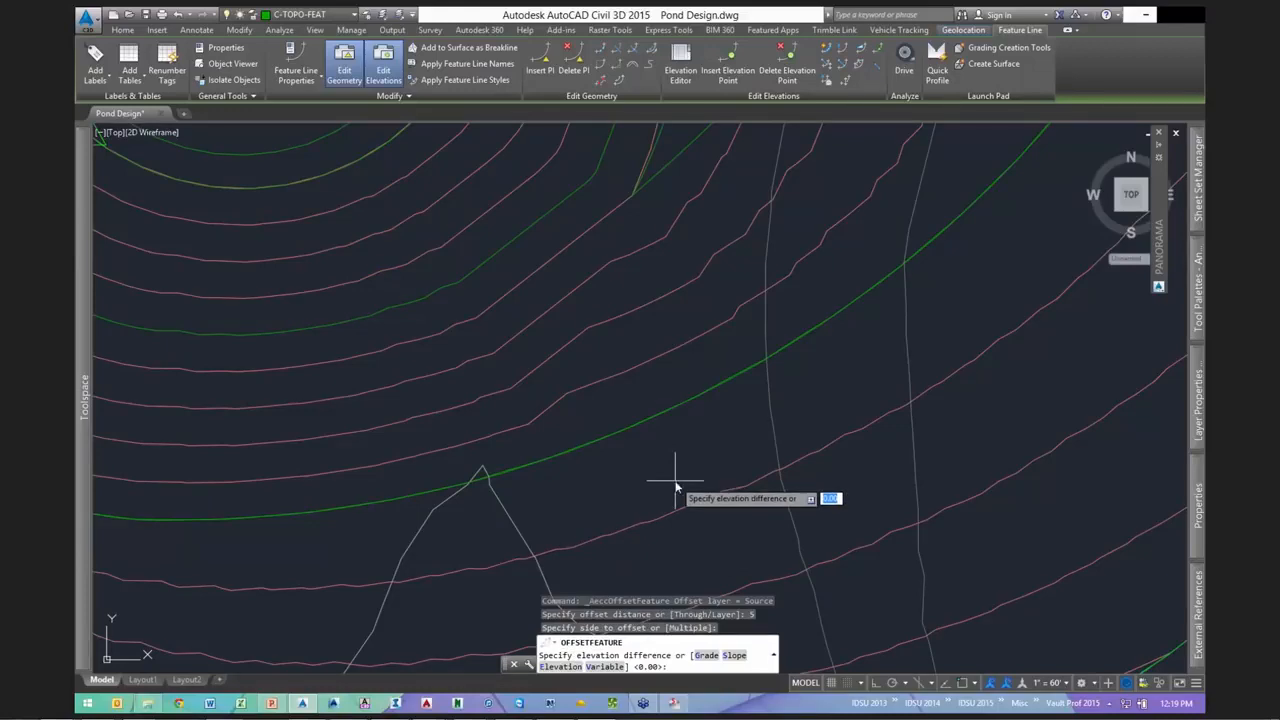
type("g")
key("Return")
type("2")
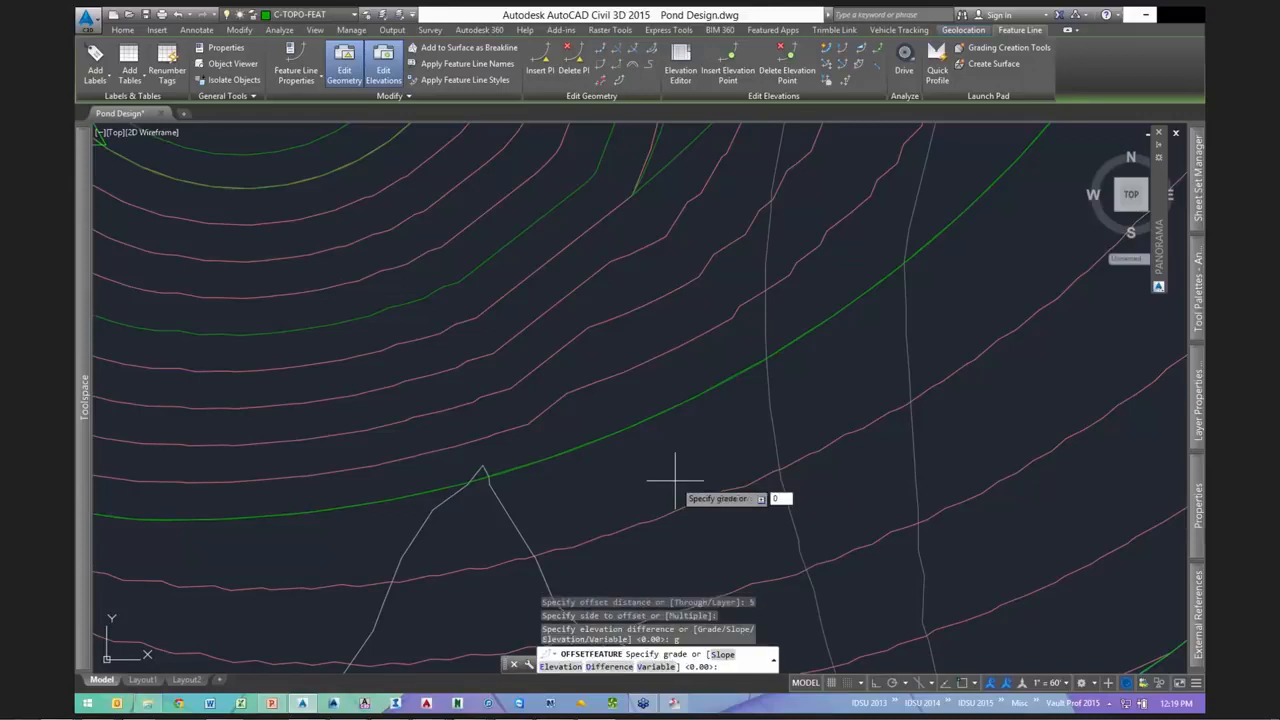
key("Return")
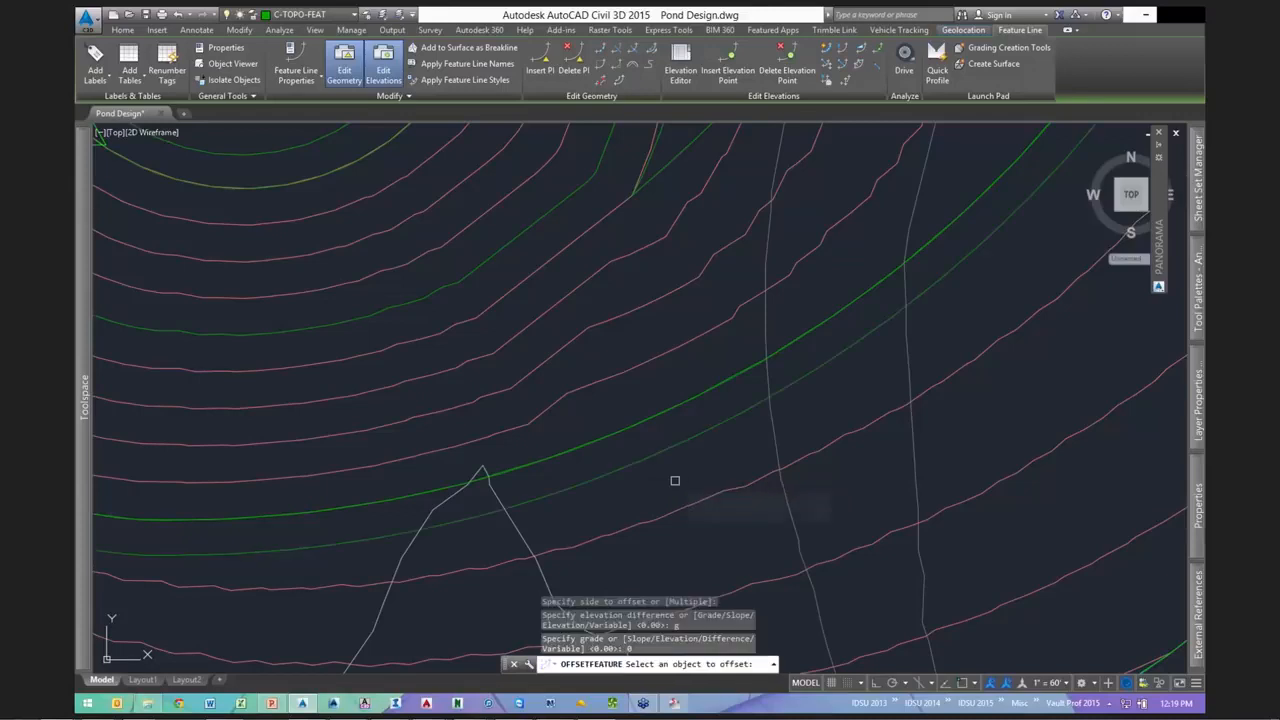
scroll(699, 462, "down", 5)
scroll(699, 462, "up", 2)
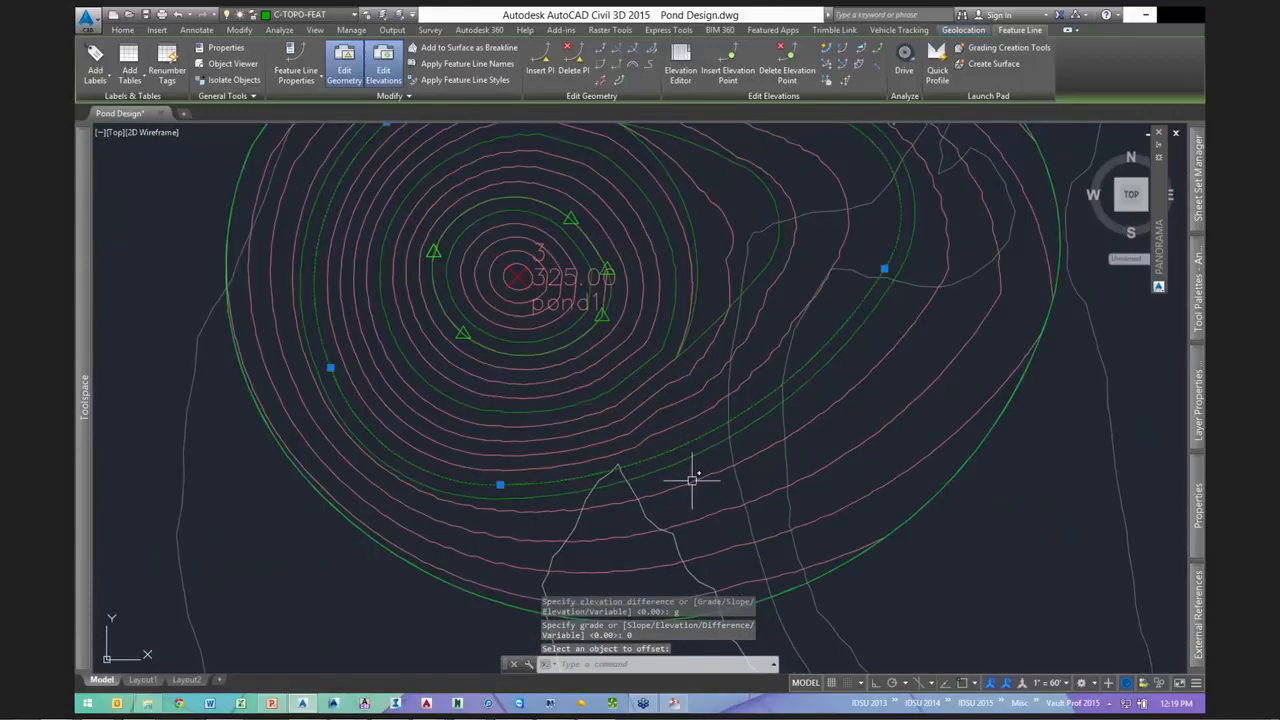
key("Escape")
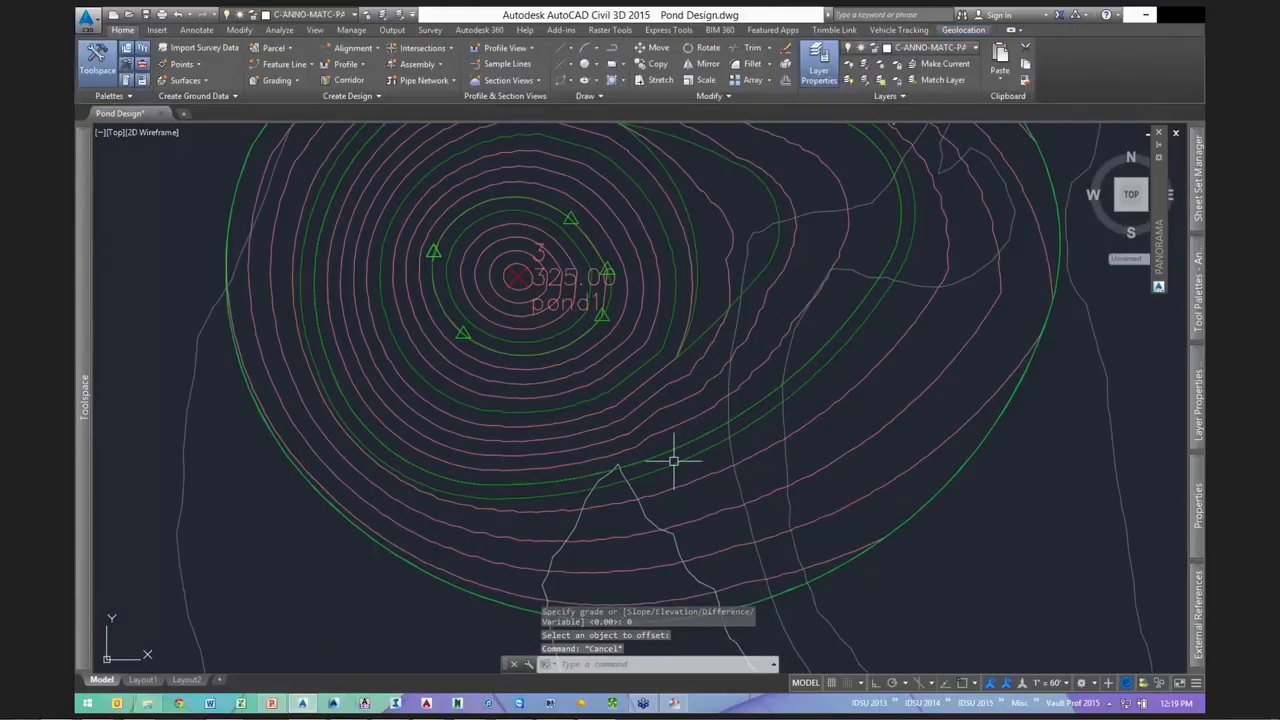
- Raise the new offset feature line by 1.5 feet
left_click(700, 417)
left_click(686, 451)
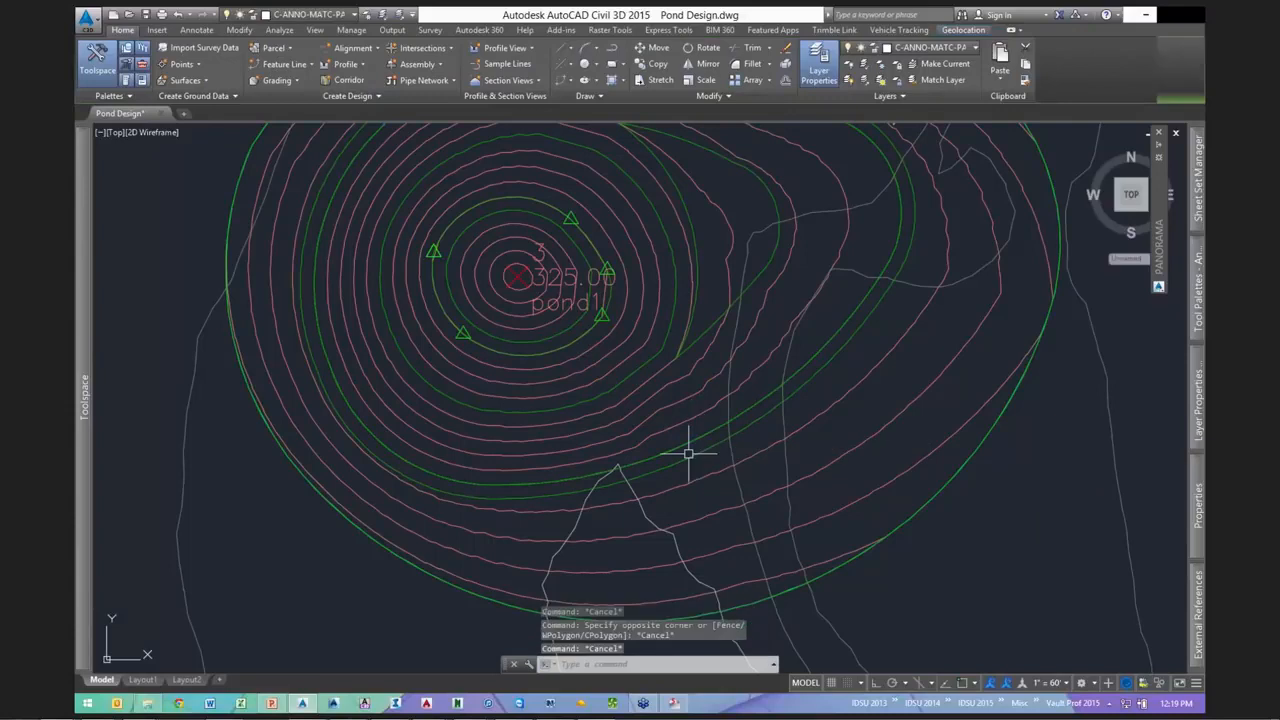
right_click(717, 424)
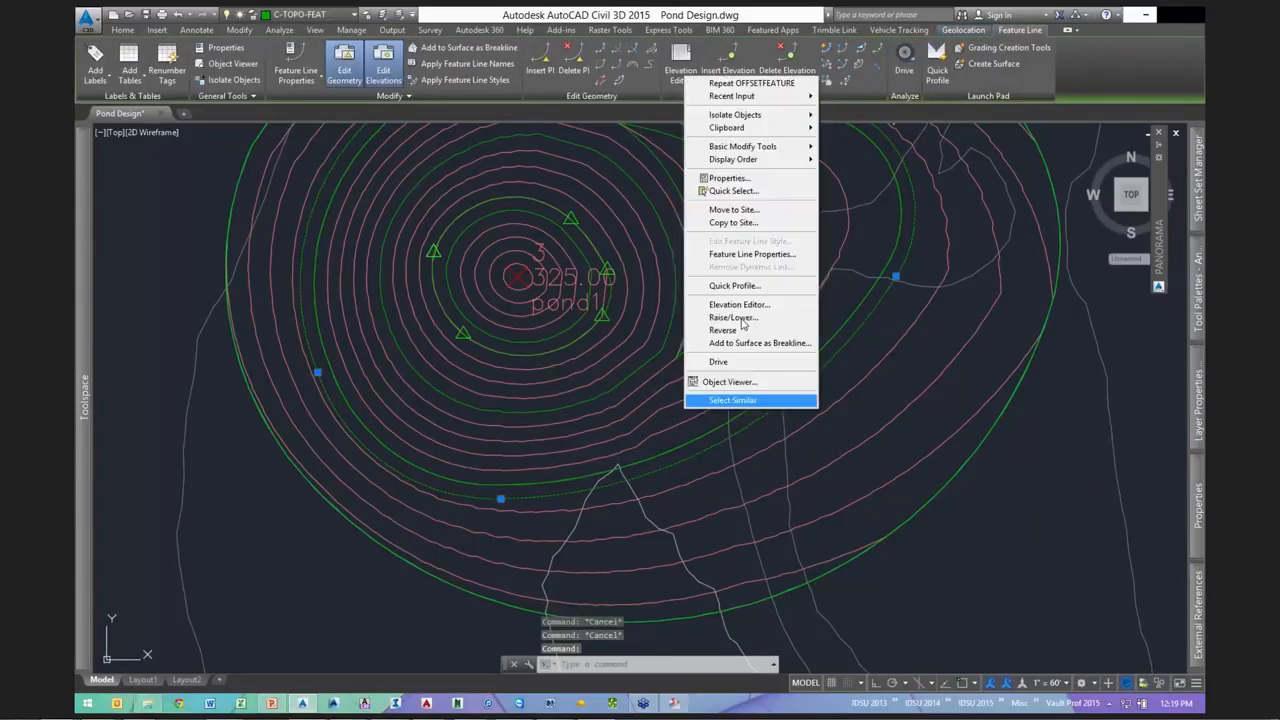
left_click(733, 317)
type("1.5")
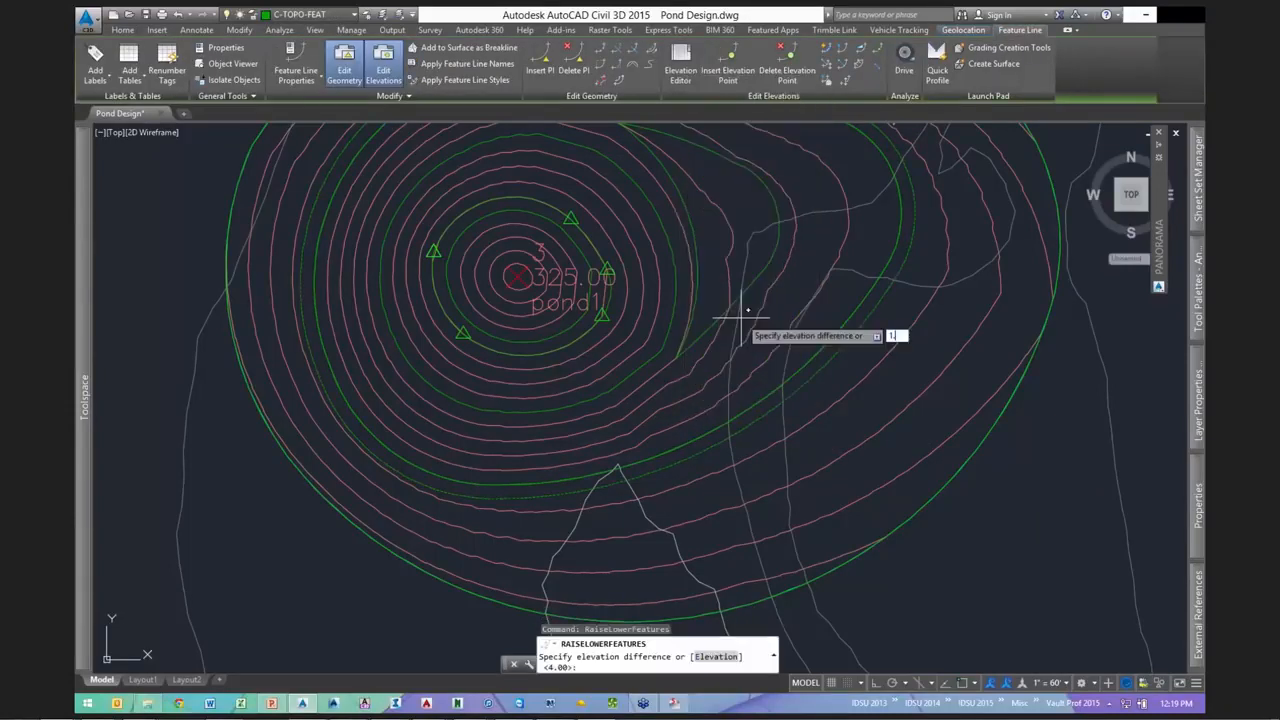
key("Return")
key("Escape")
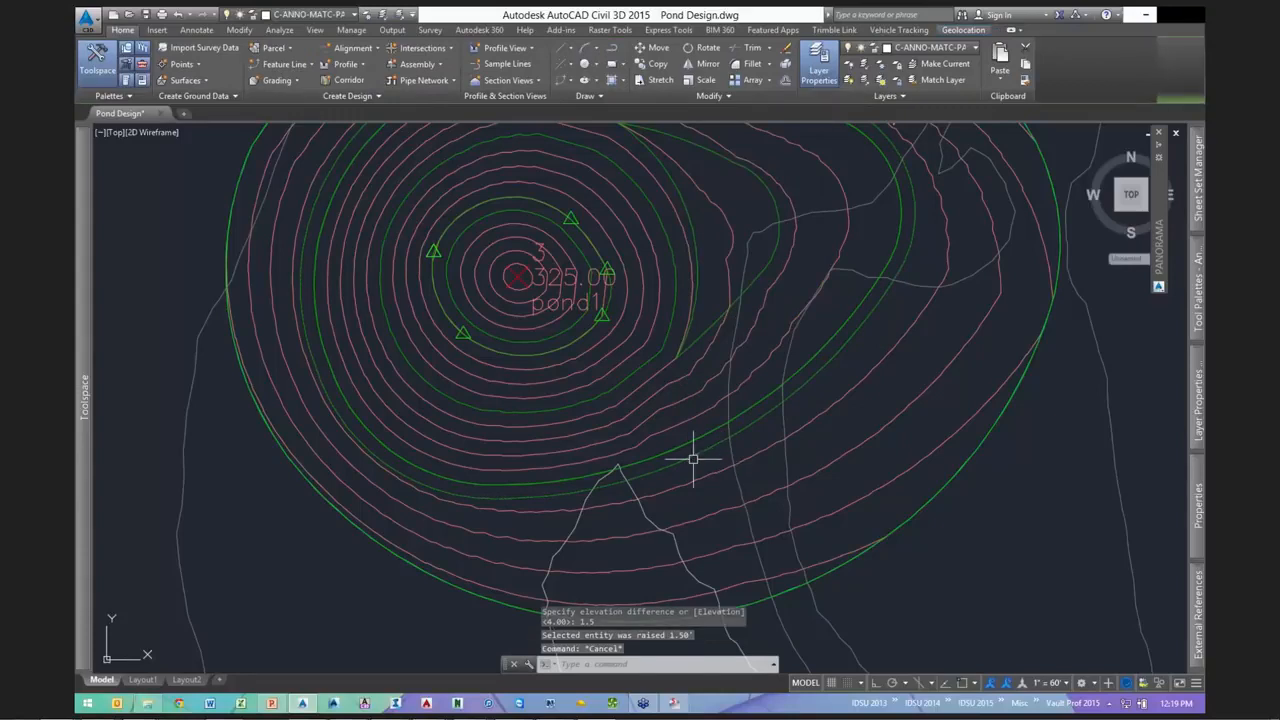
- Add the raised offset line to the pond1 surface as a breakline
left_click(795, 309)
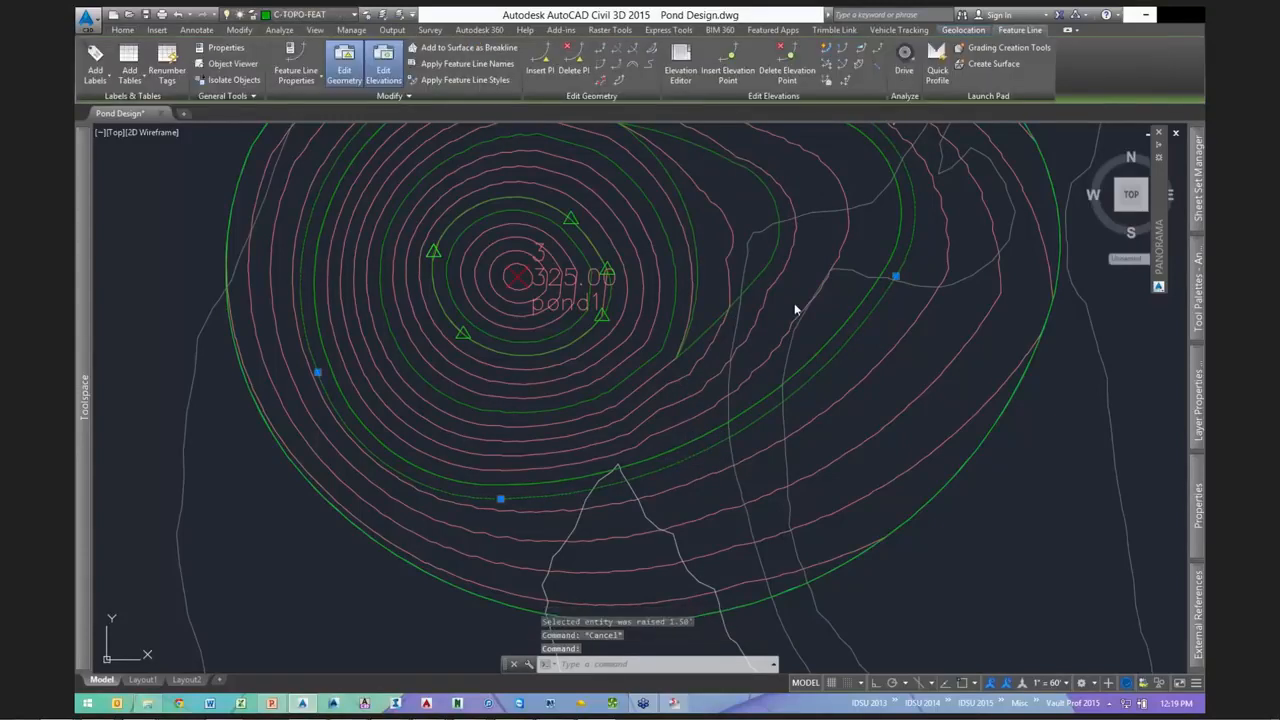
right_click(796, 308)
left_click(805, 308)
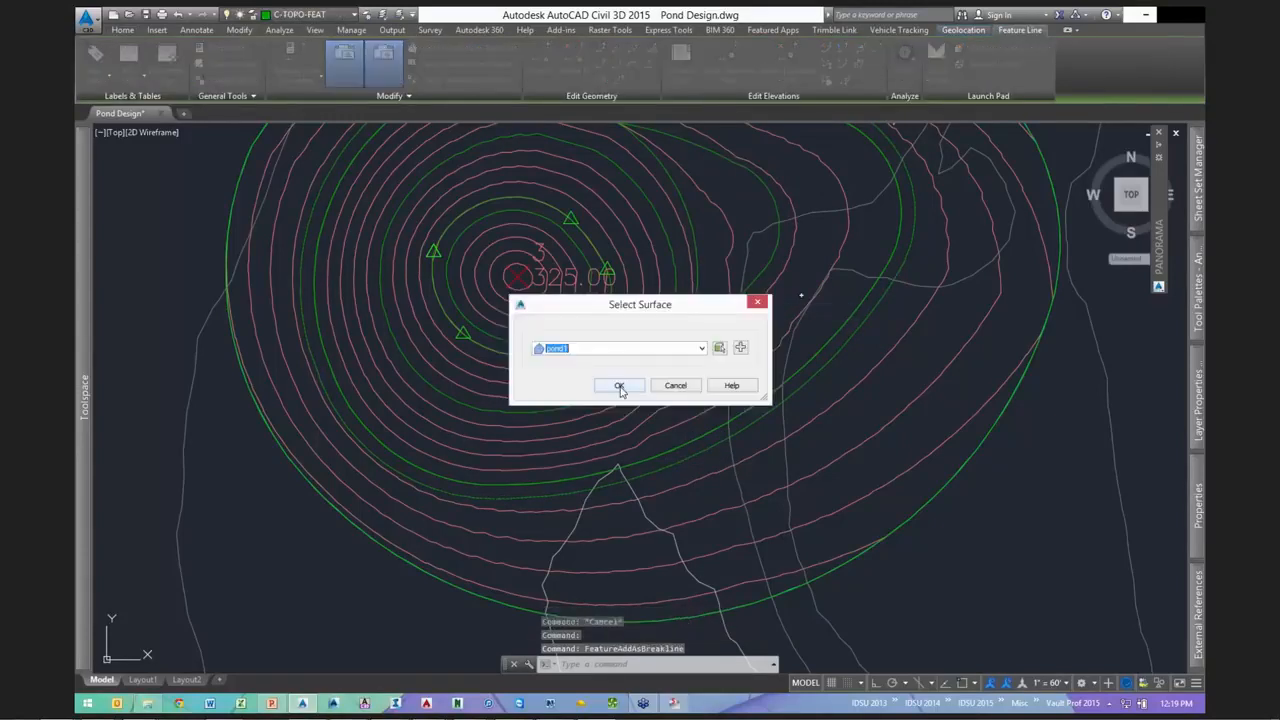
left_click(619, 386)
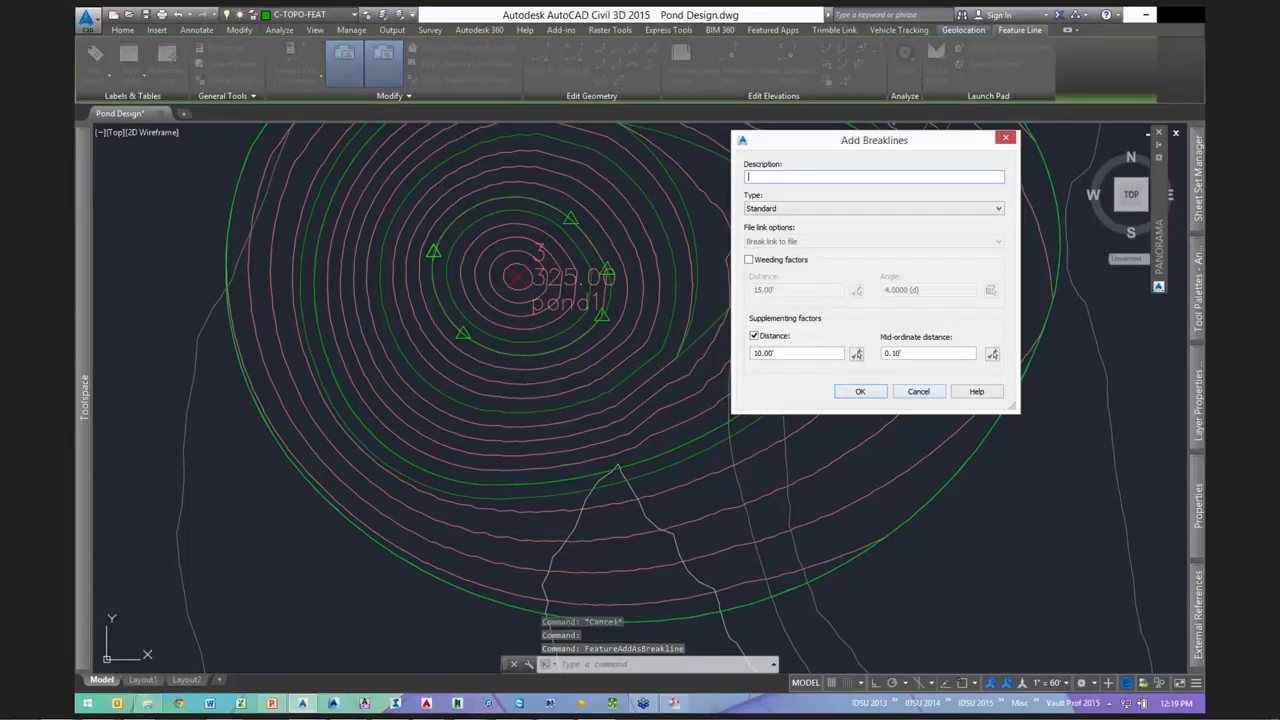
key("Return")
key("Escape")
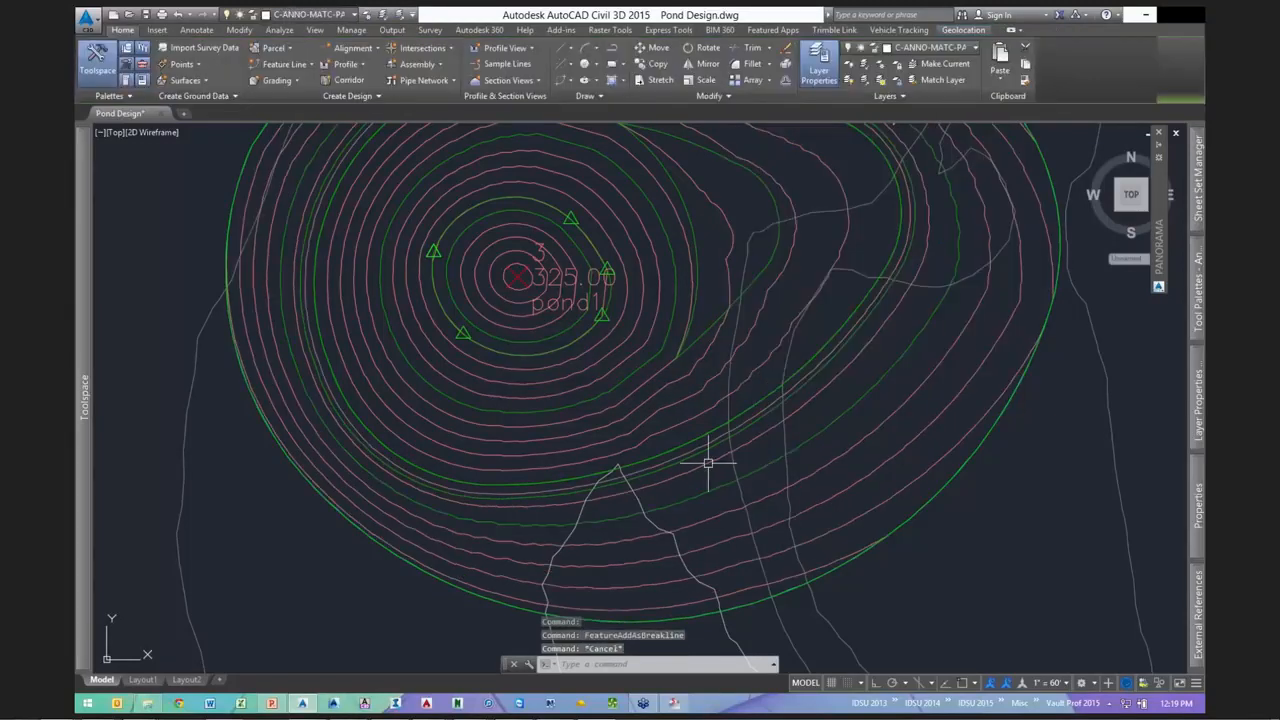
left_click(752, 363)
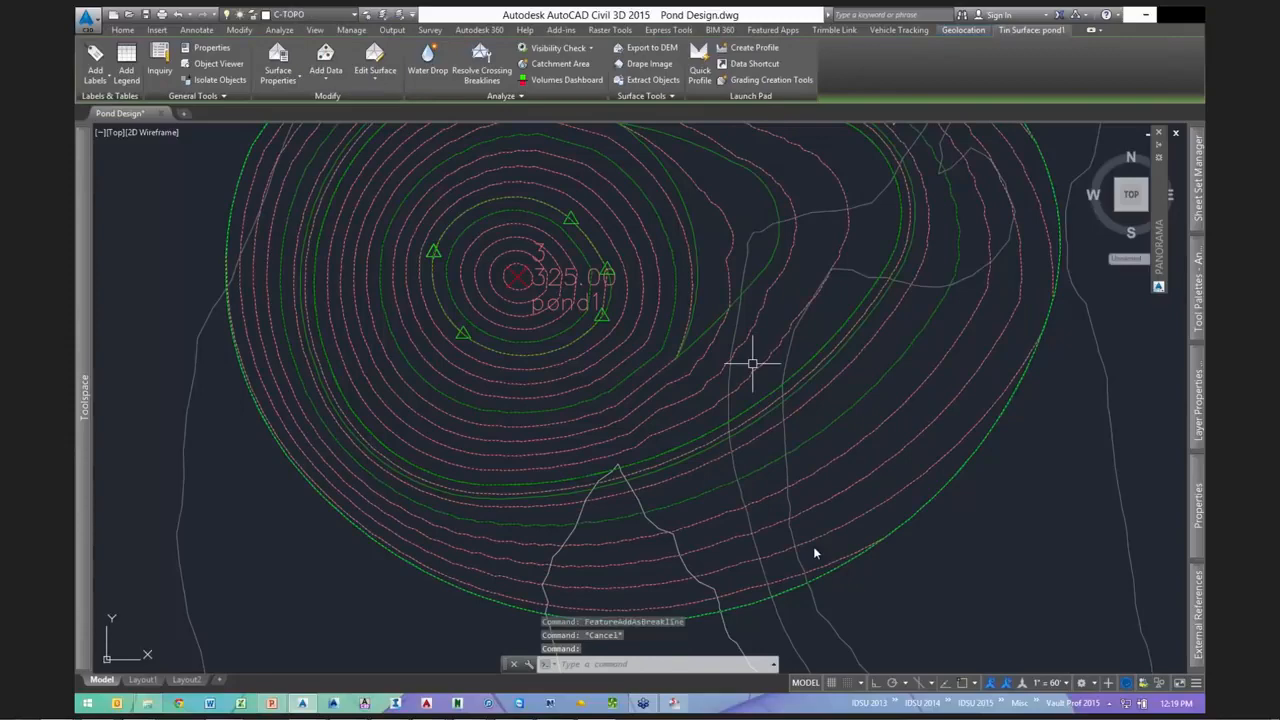
- Orbit the pond1 surface in the 3D viewer to inspect the bowl, then close the preview
left_click(815, 552)
left_click_drag(681, 399, 846, 412)
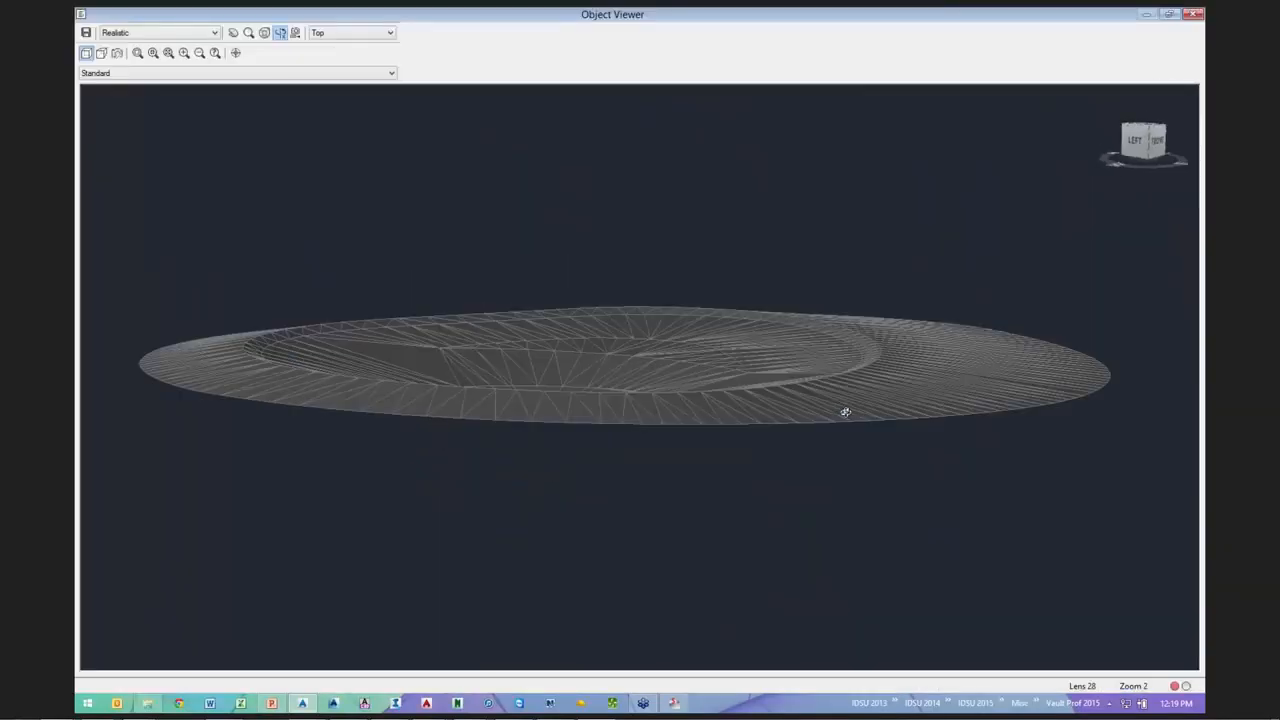
scroll(764, 372, "up", 3)
left_click_drag(764, 372, 566, 347)
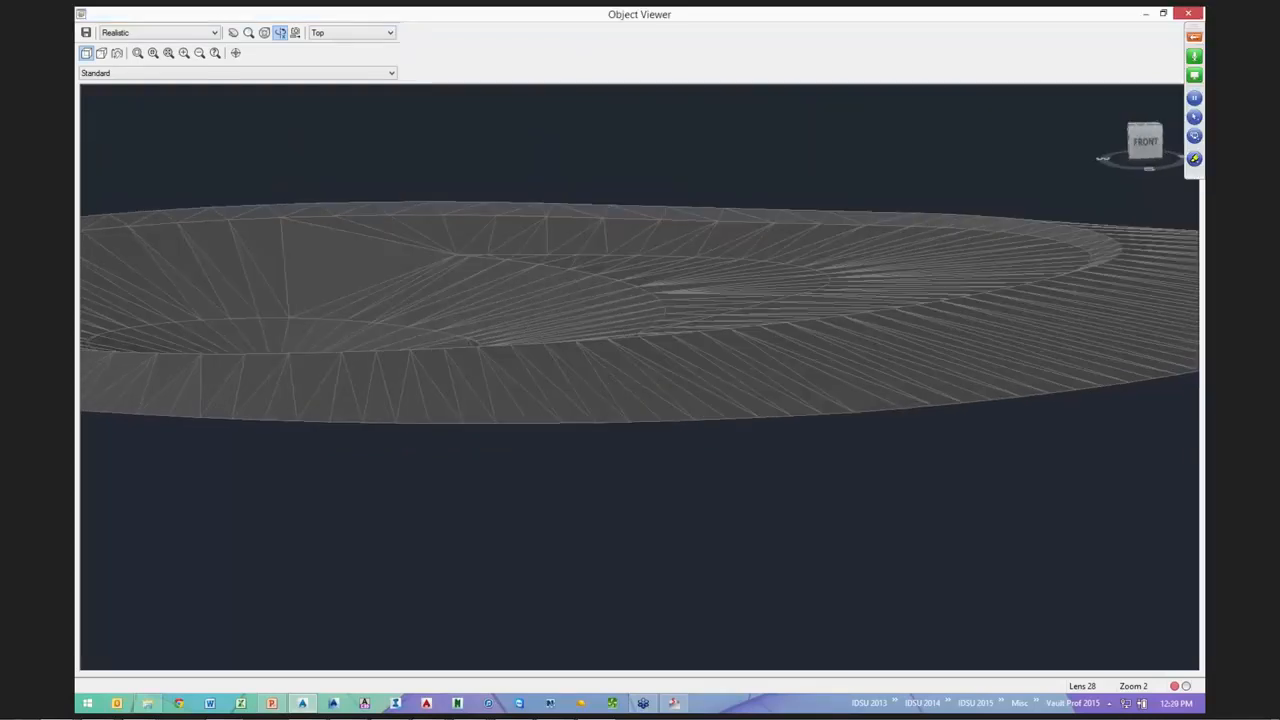
key("Escape")
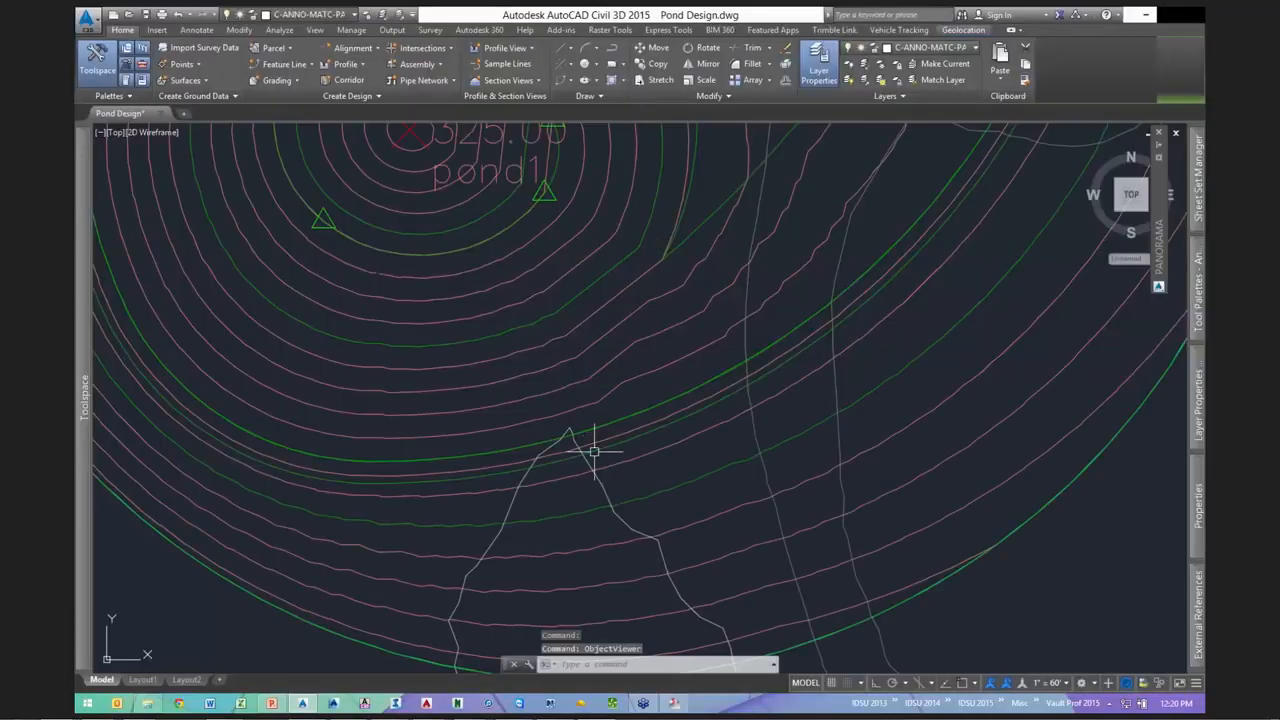
- Insert four elevation points at 341.50' along the offset feature line across the gully
left_click(594, 452)
middle_click_drag(500, 498, 532, 507)
left_click(730, 66)
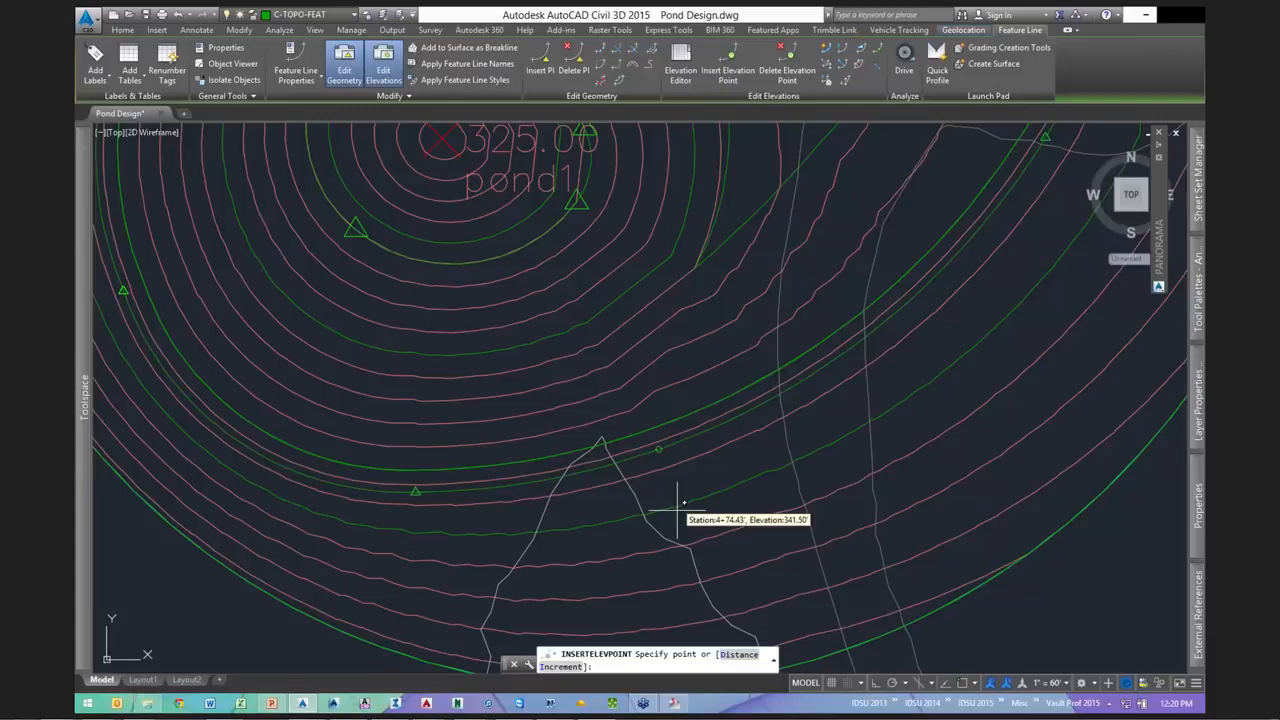
left_click(716, 450)
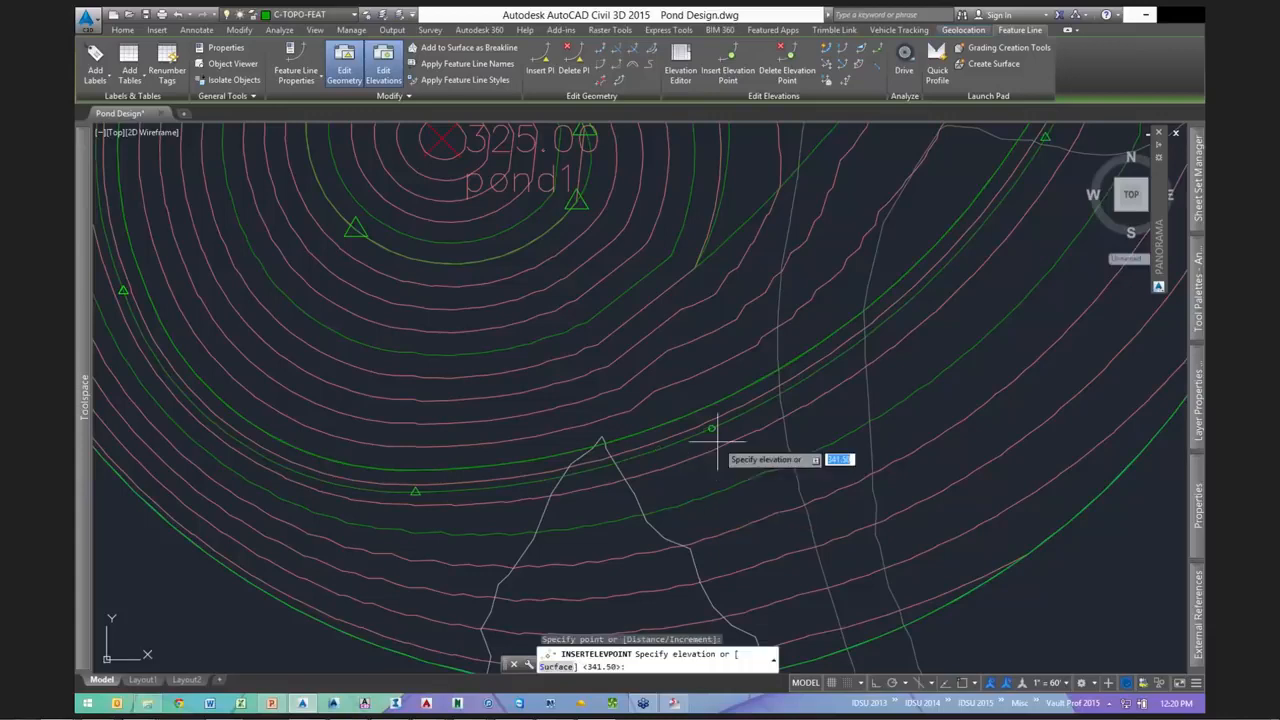
key("Return")
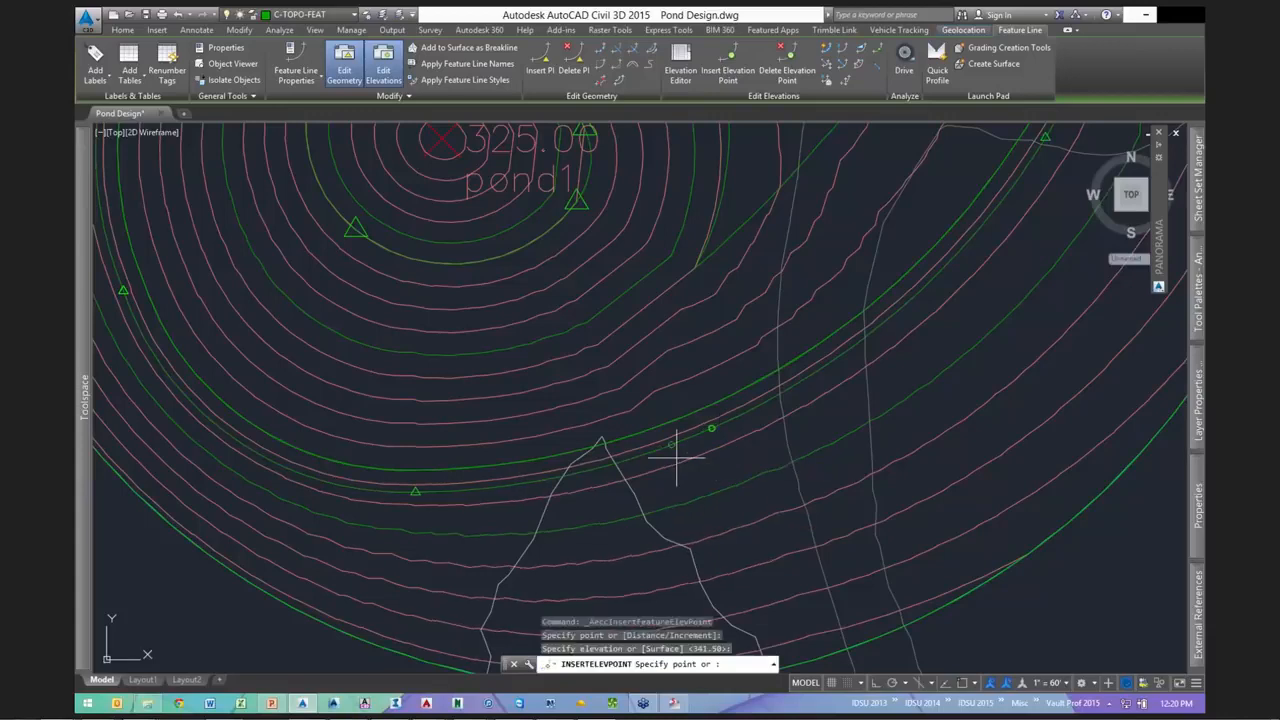
left_click(662, 447)
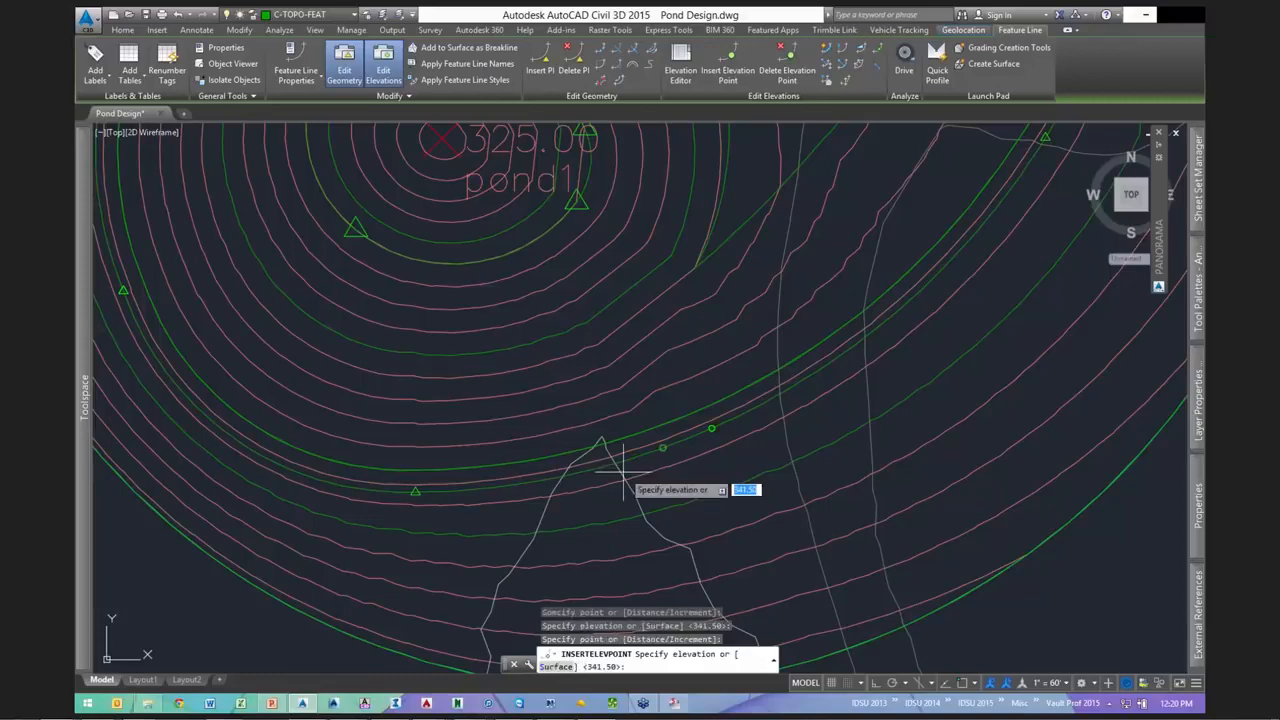
key("Return")
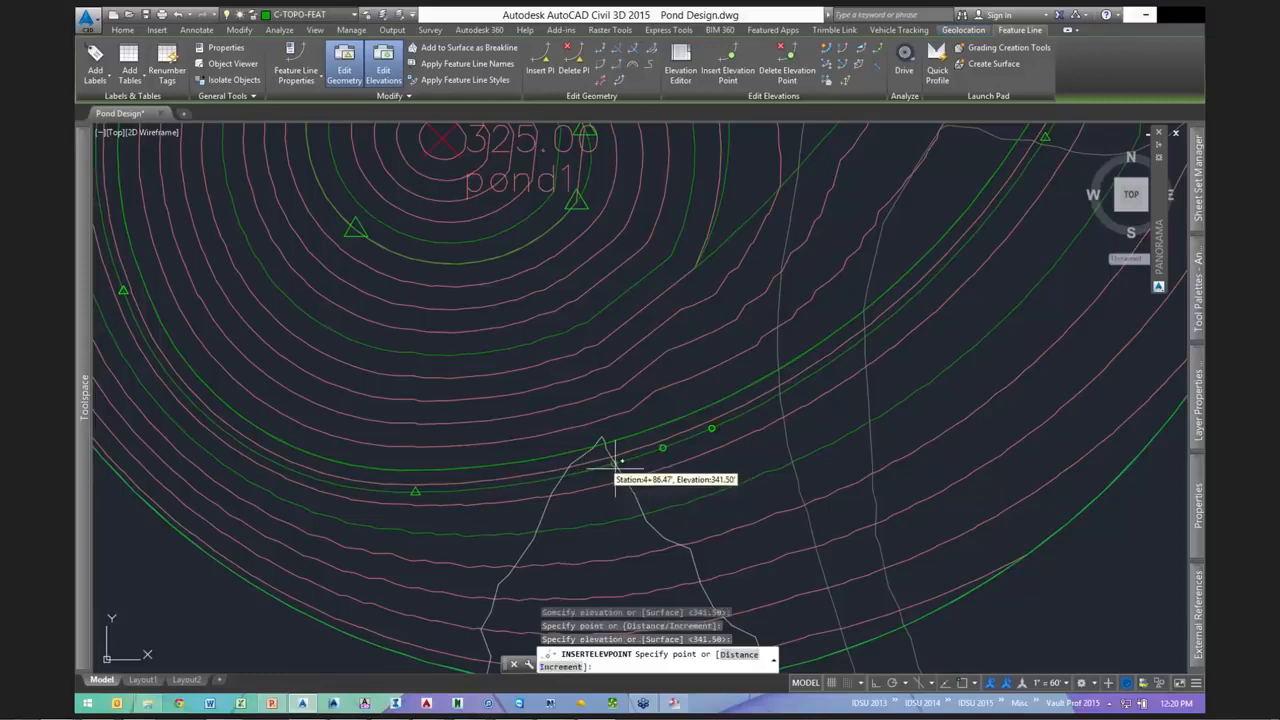
left_click(614, 464)
key("Return")
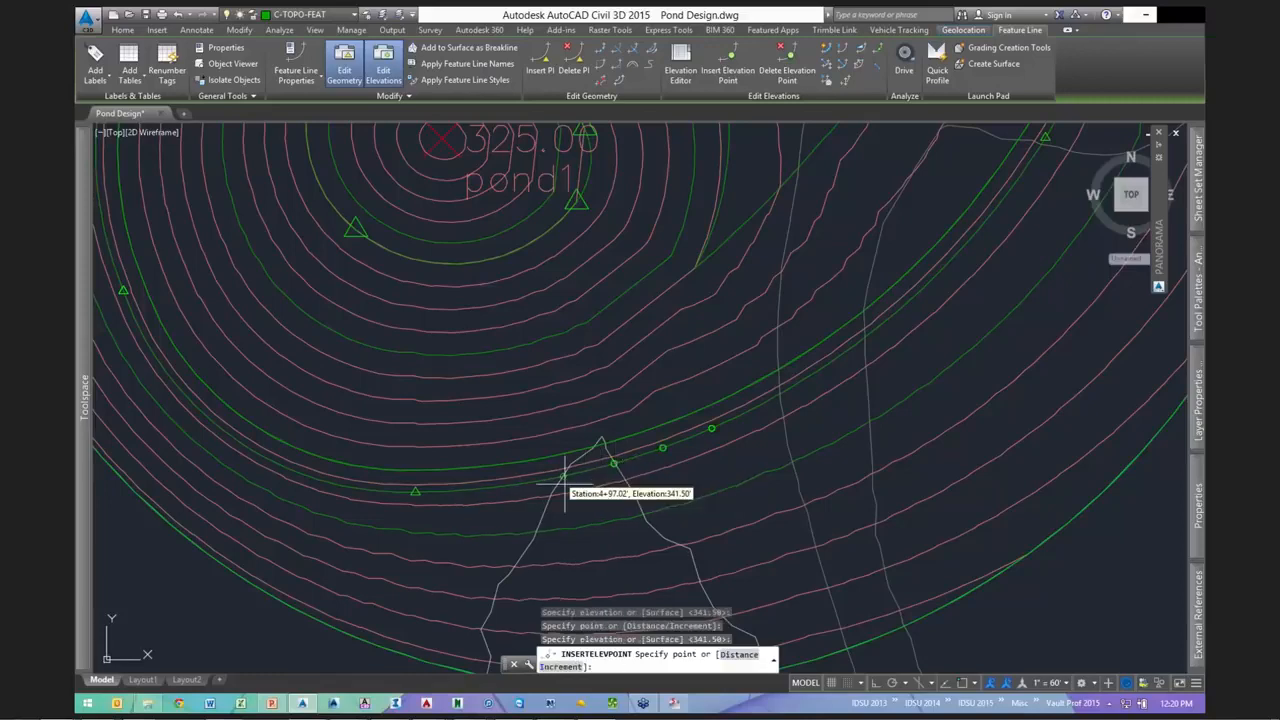
left_click(563, 479)
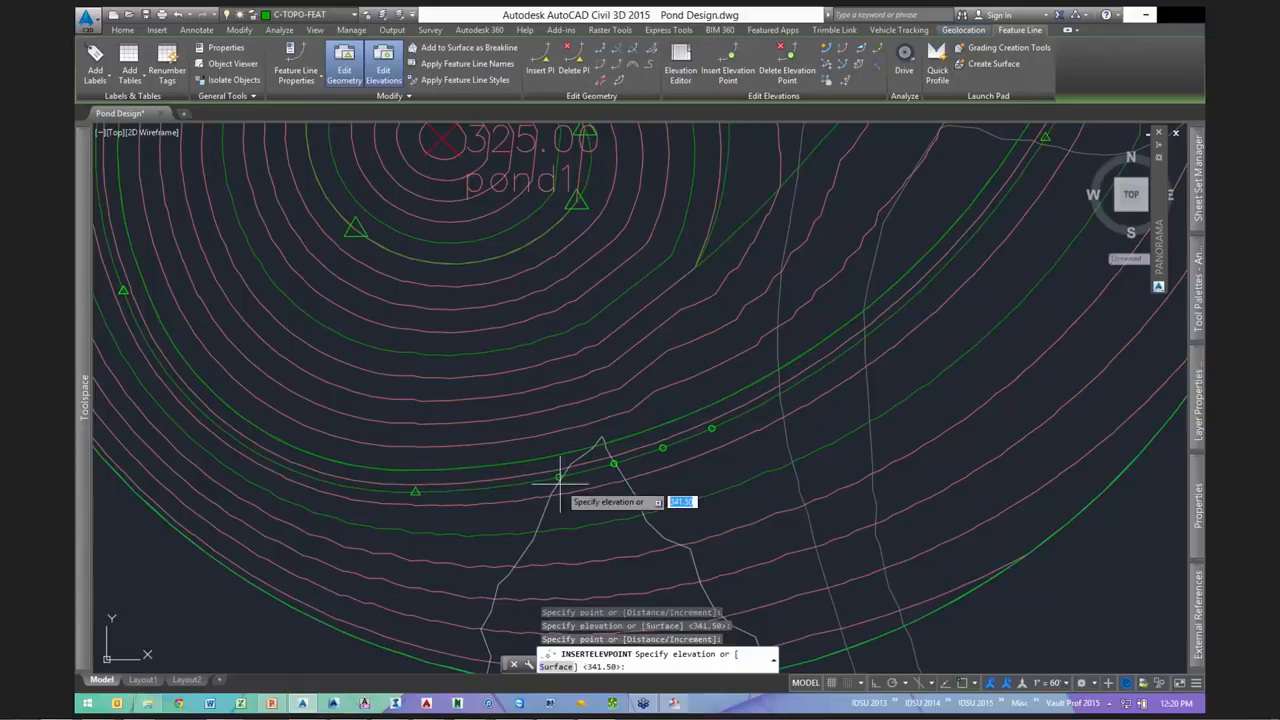
key("Return")
key("Escape")
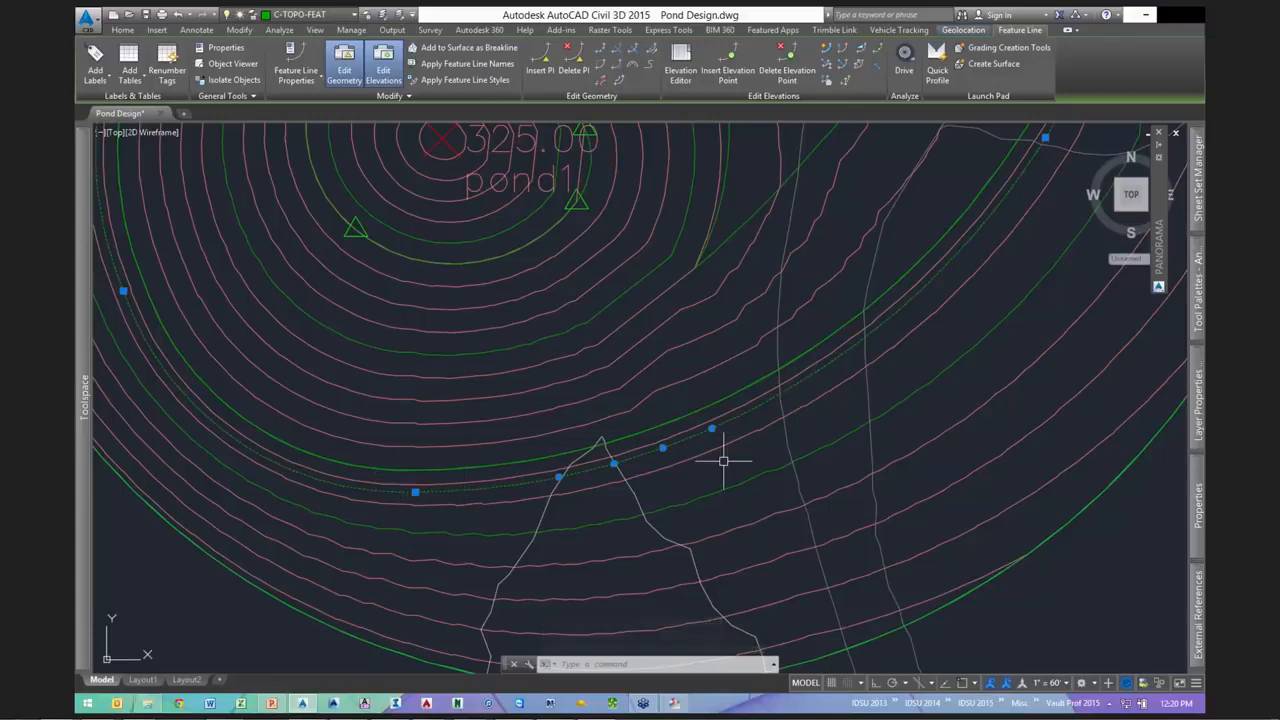
scroll(677, 449, "up", 2)
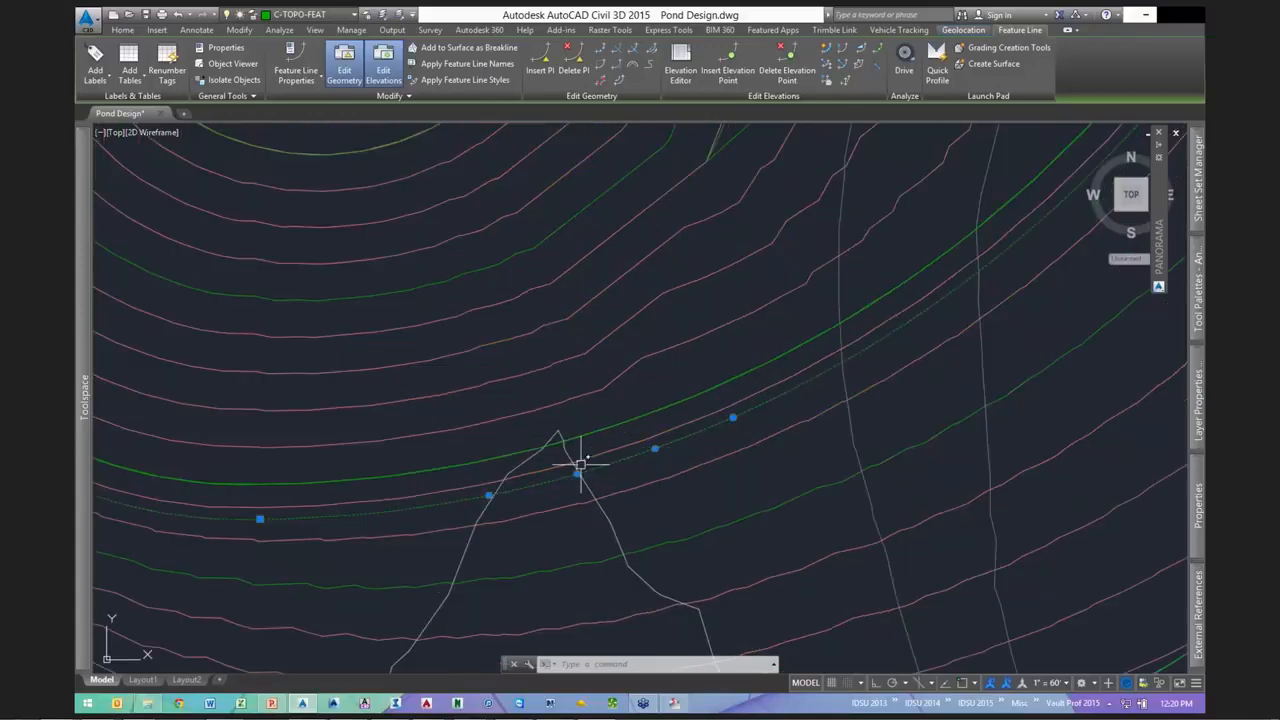
- Use Quick Elevation Edit to set two gully feature line points to 340
left_click(826, 48)
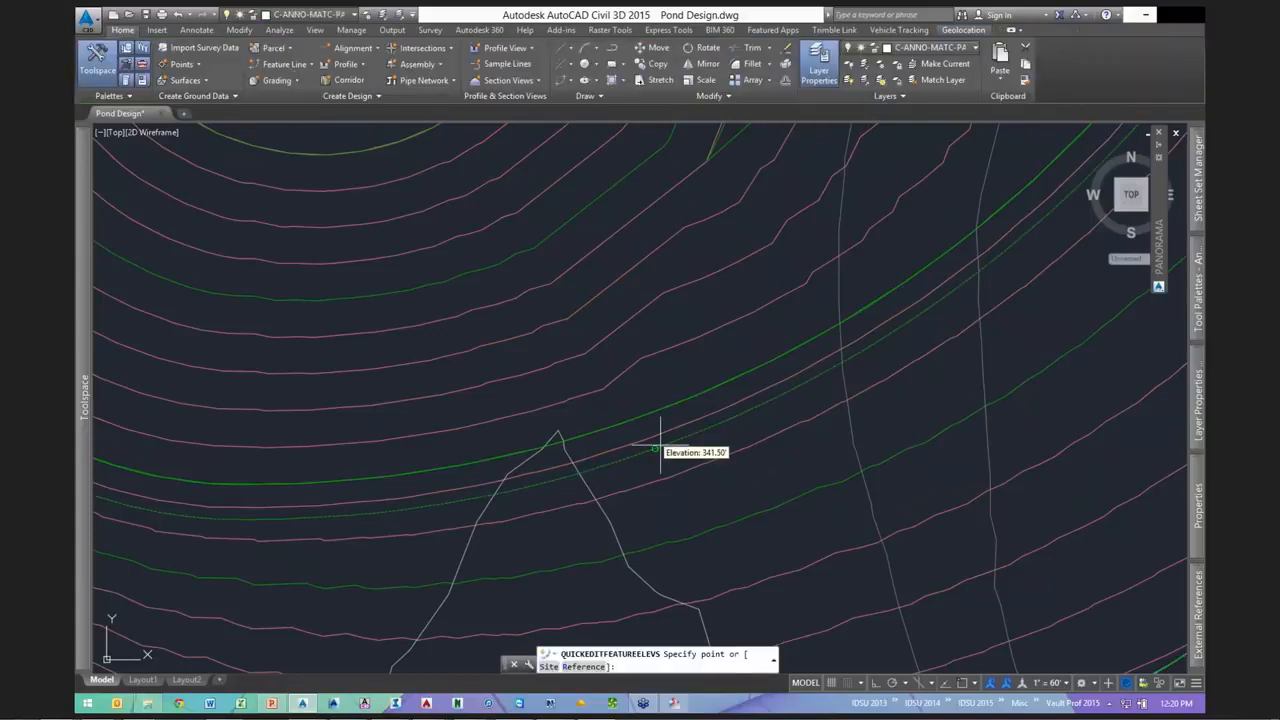
left_click(654, 450)
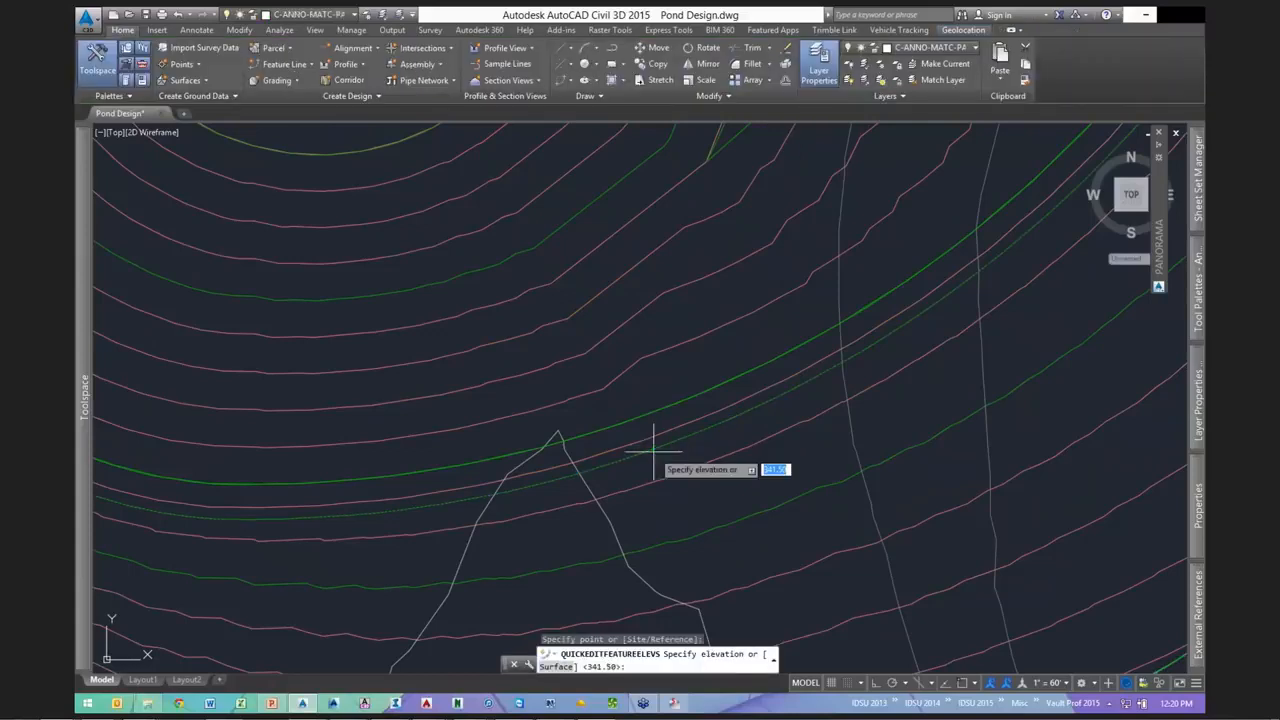
type("340")
key("Return")
left_click(563, 466)
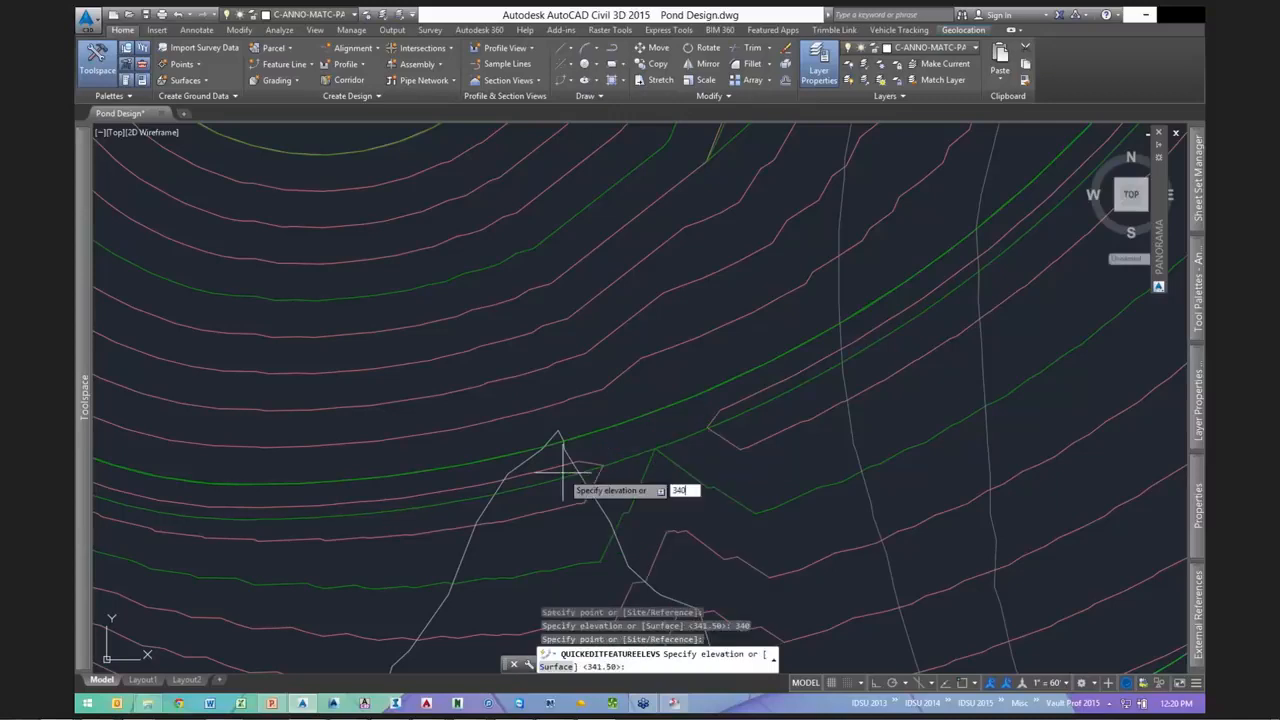
type("340")
key("Return")
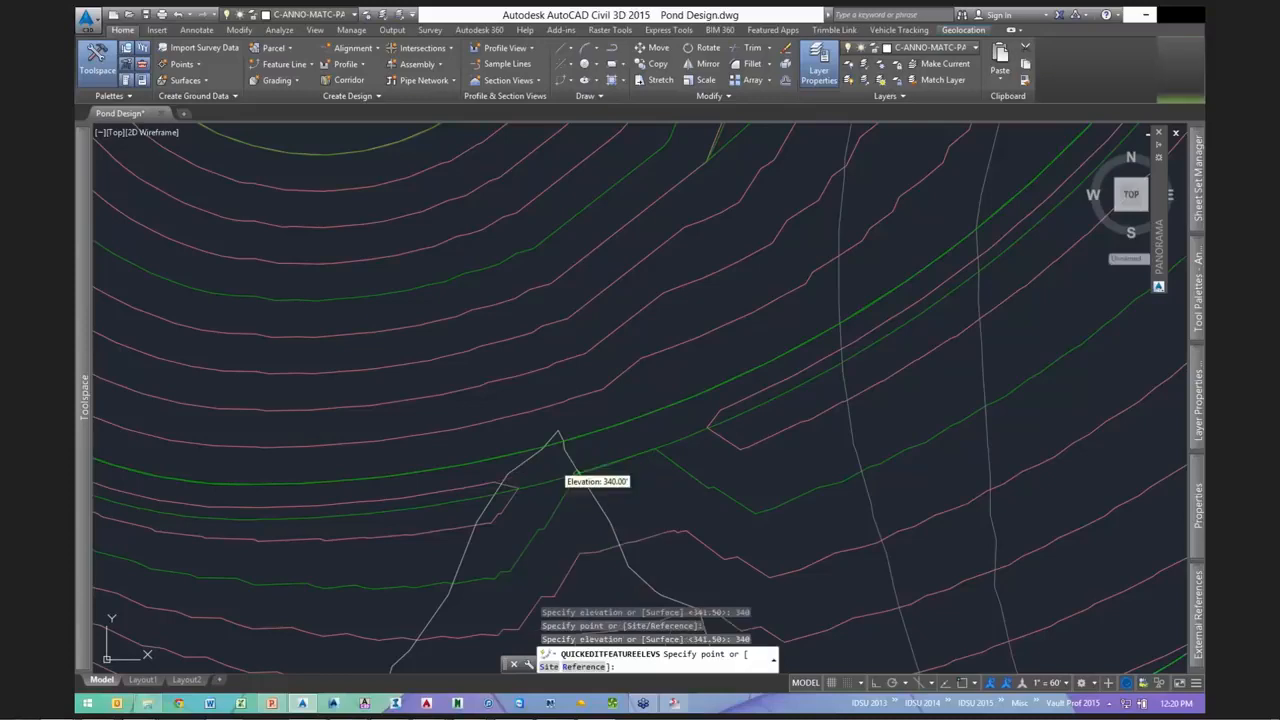
key("Escape")
key("Escape")
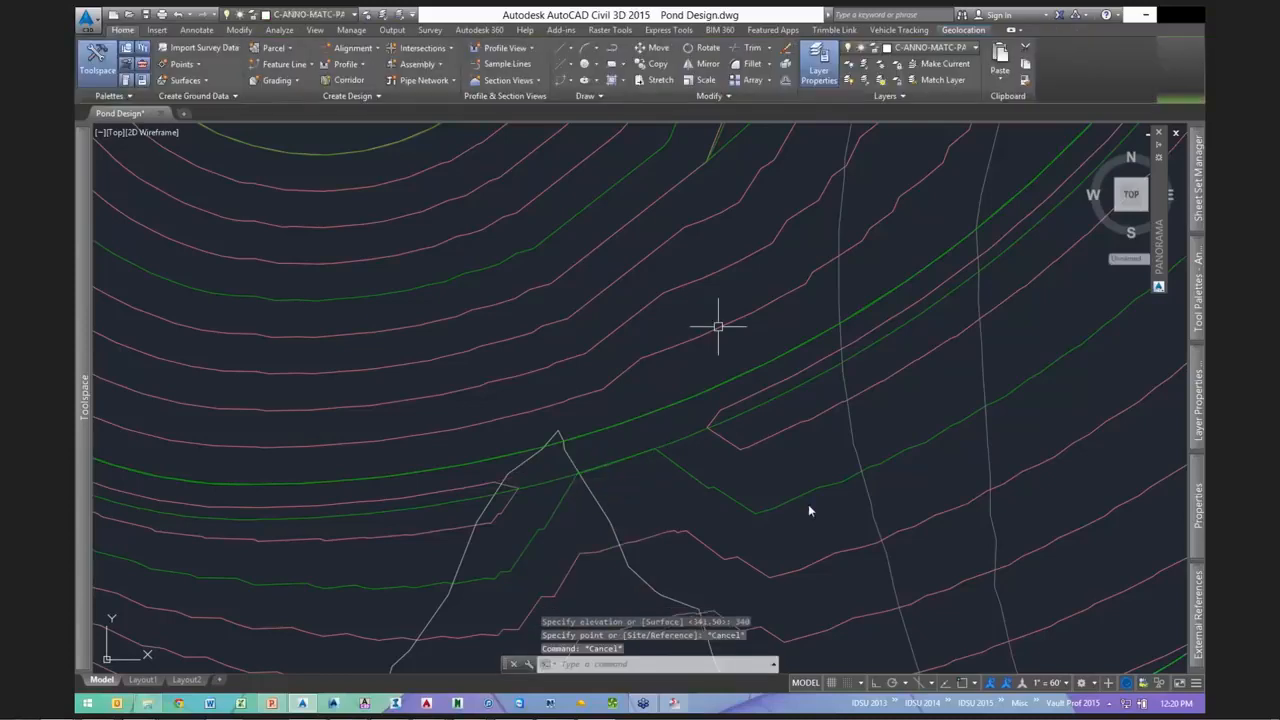
- Open the pond1 surface in the 3D object viewer
left_click(718, 326)
right_click(768, 350)
left_click(820, 506)
left_click_drag(668, 428, 667, 376)
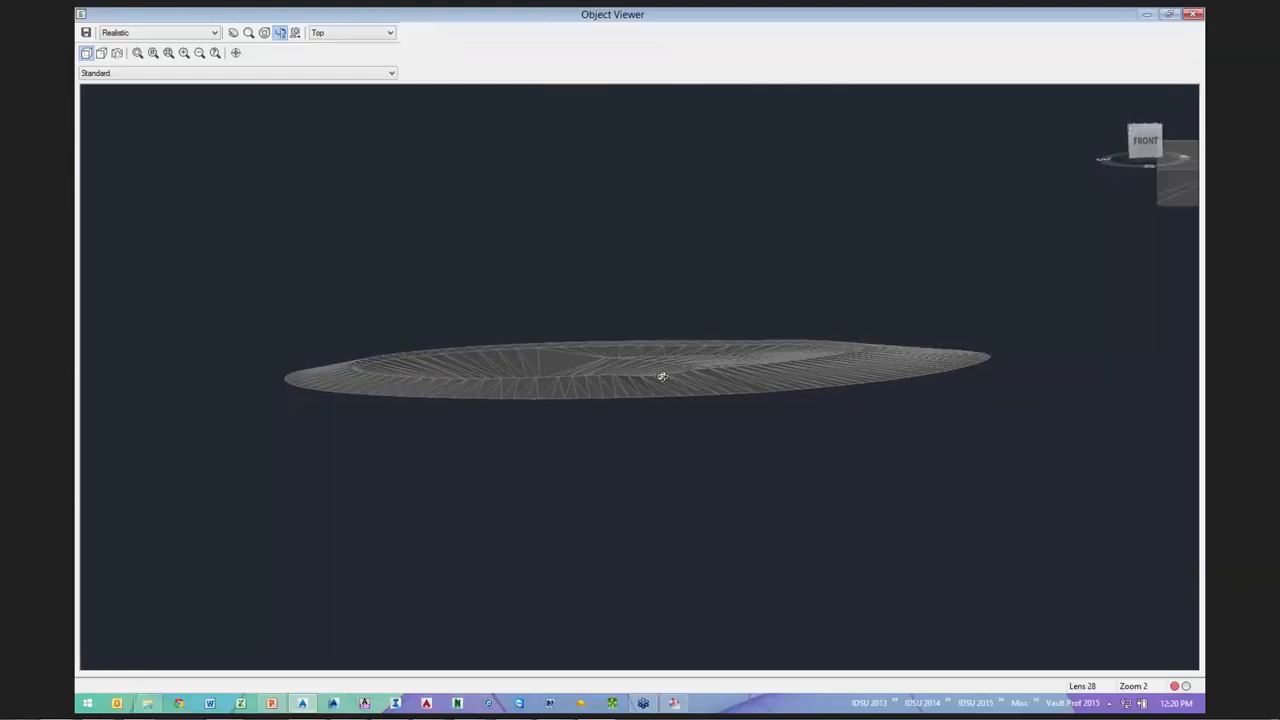
scroll(705, 380, "up", 5)
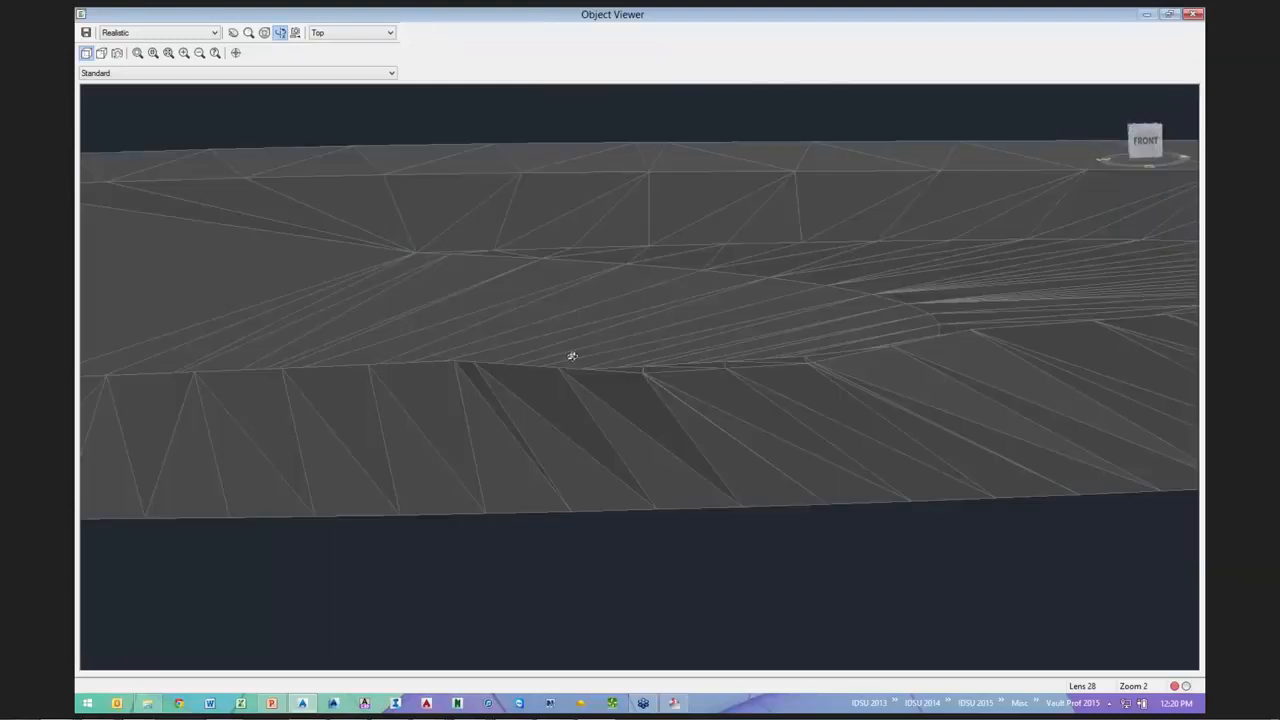
mouse_move(785, 456)
left_mouse_down()
mouse_move(703, 463)
mouse_move(803, 409)
mouse_move(631, 409)
mouse_move(396, 438)
mouse_move(769, 474)
left_mouse_up()
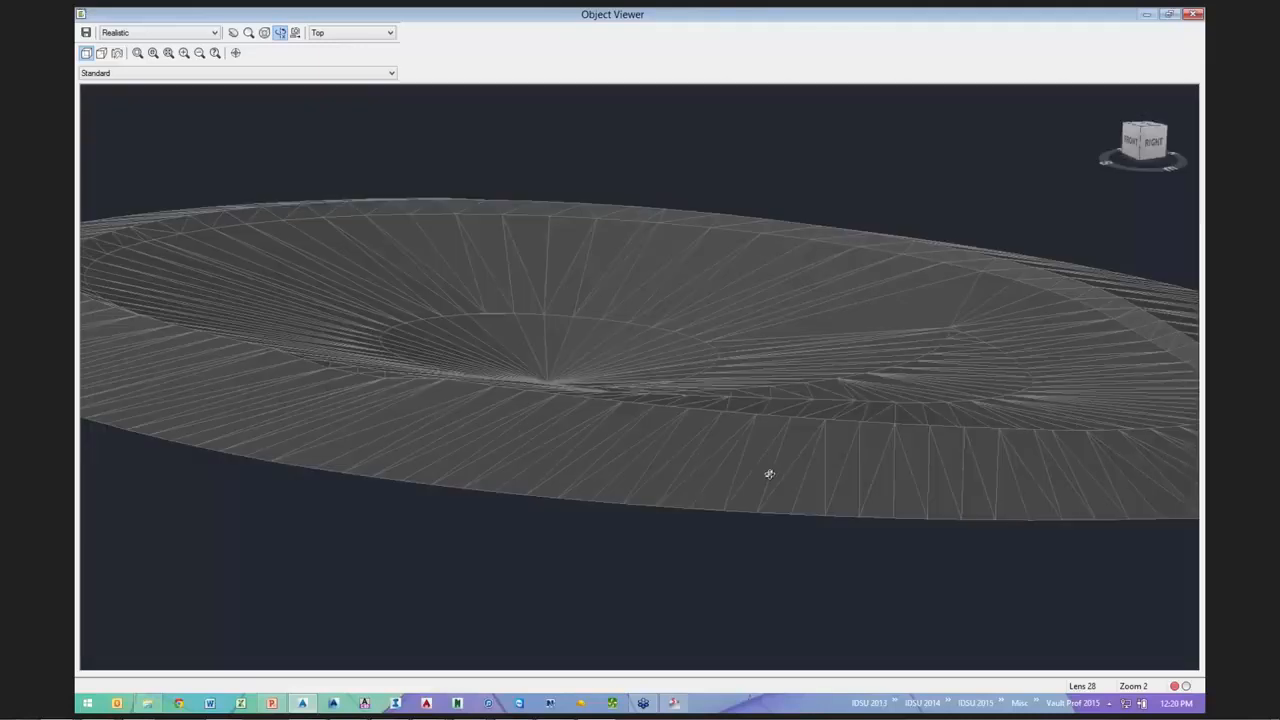
middle_click_drag(769, 474, 1087, 503)
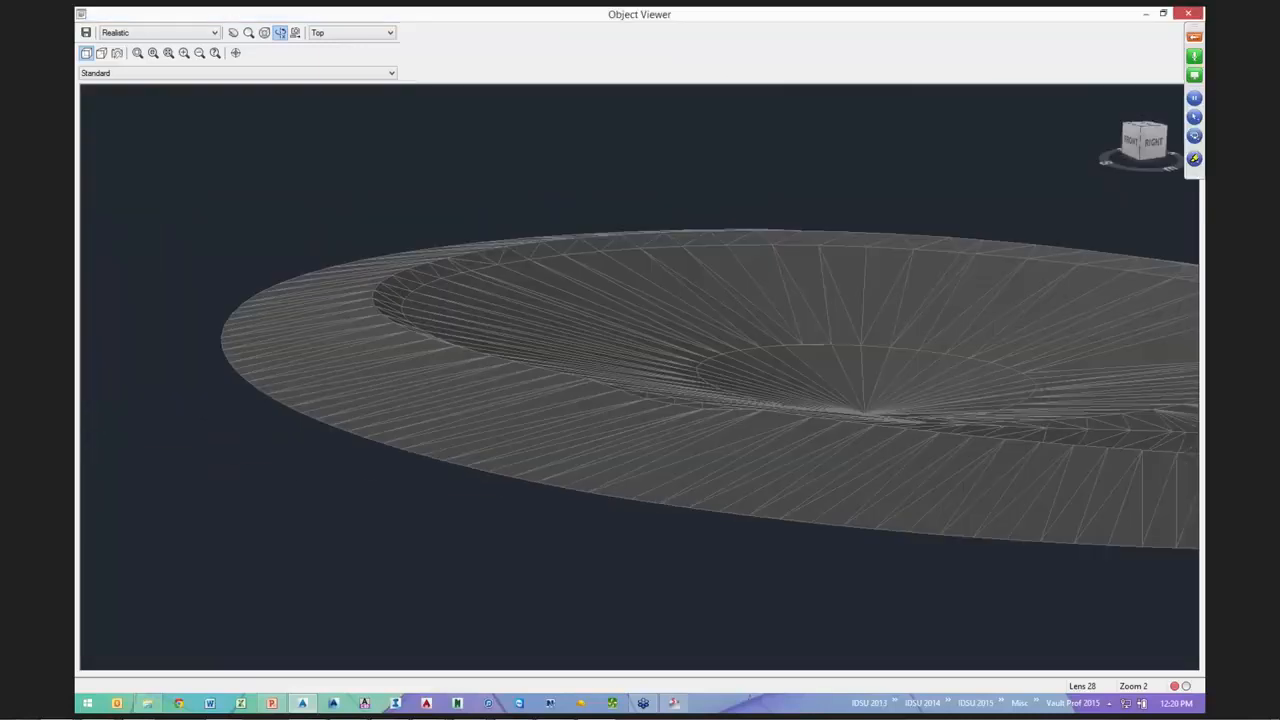
key("Escape")
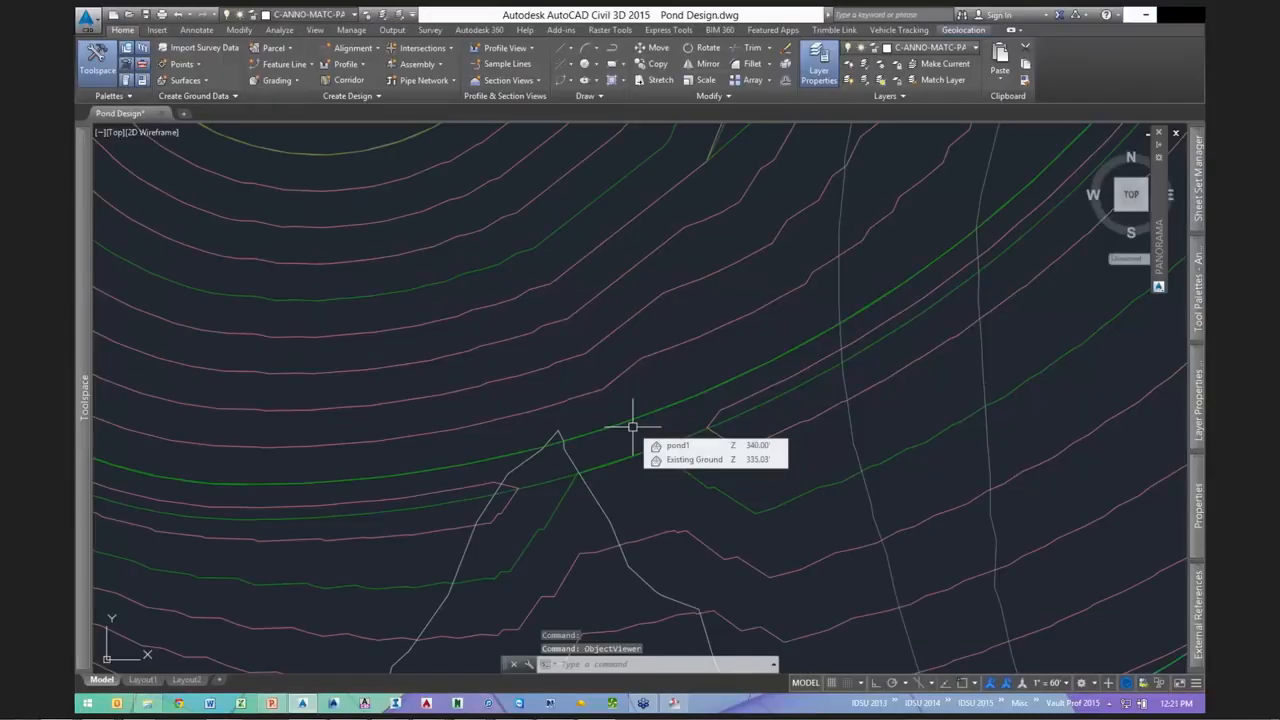
- Zoom out and pan to frame the whole pond and its southern side
scroll(771, 391, "down", 5)
middle_click_drag(771, 391, 623, 466)
key("Escape")
key("Escape")
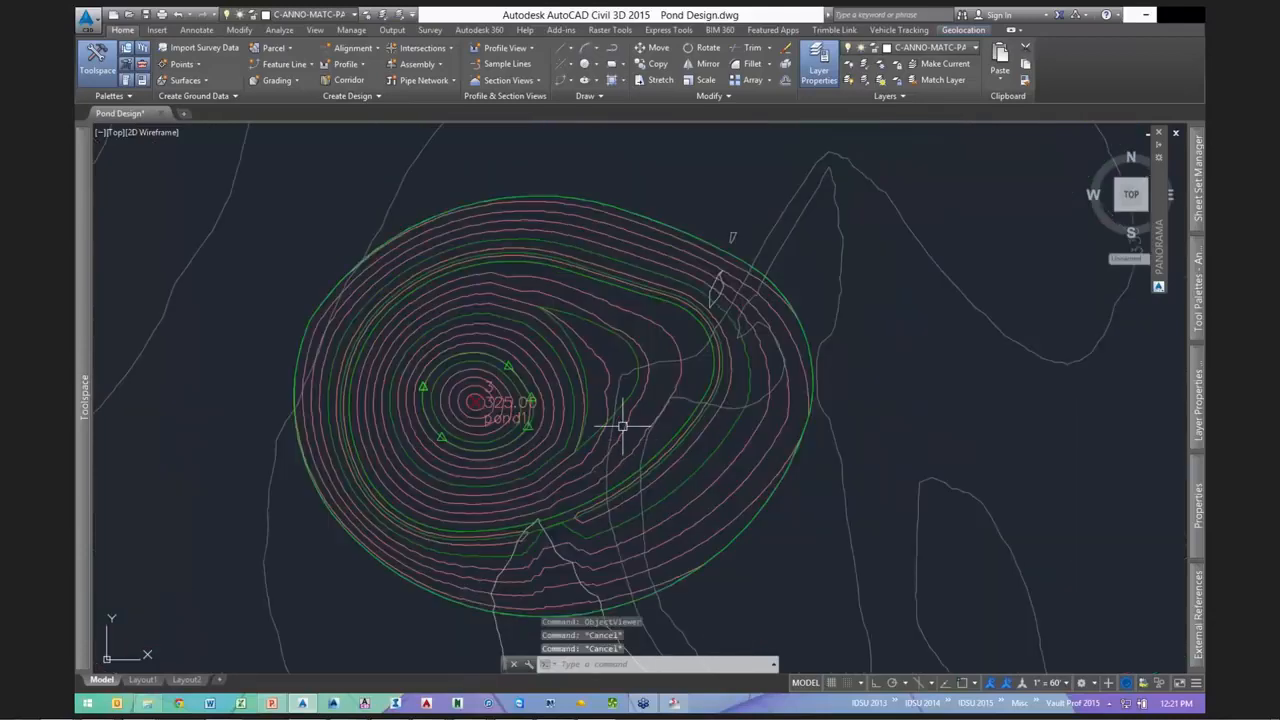
middle_click_drag(622, 424, 672, 334)
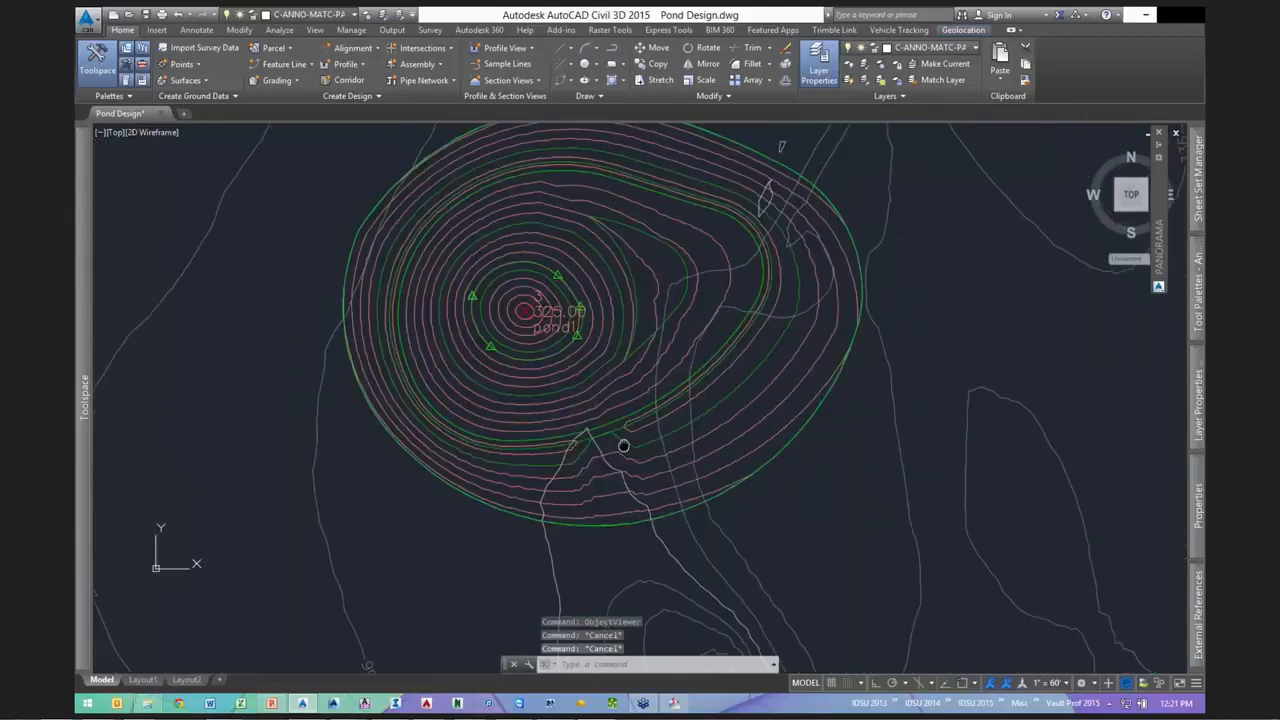
middle_click_drag(670, 391, 663, 431)
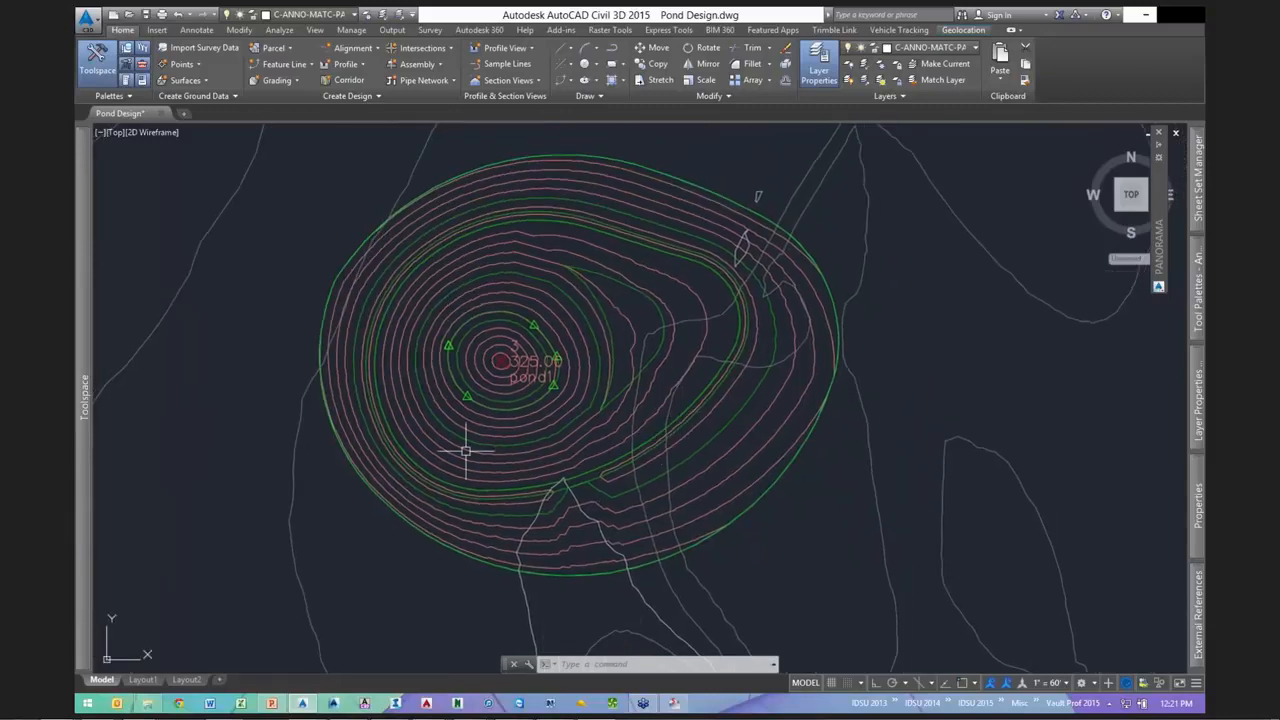
middle_click_drag(883, 330, 868, 380)
mouse_move(868, 380)
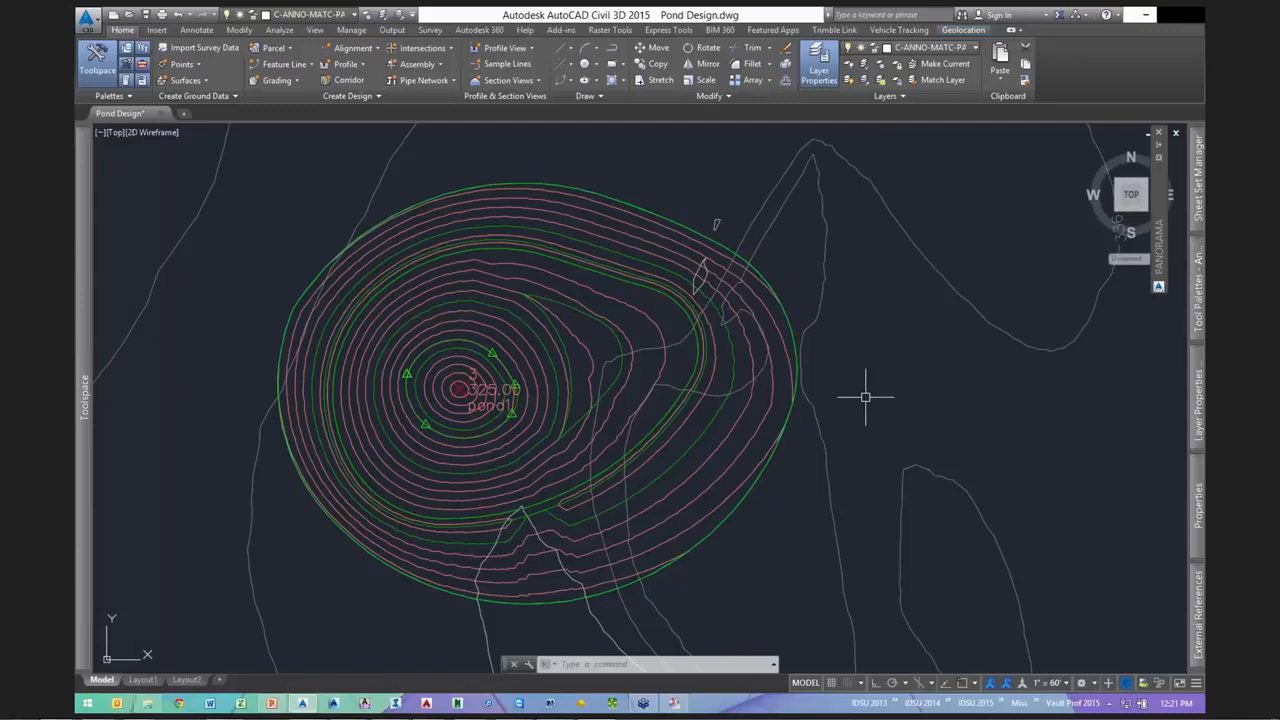
scroll(723, 480, "up", 3)
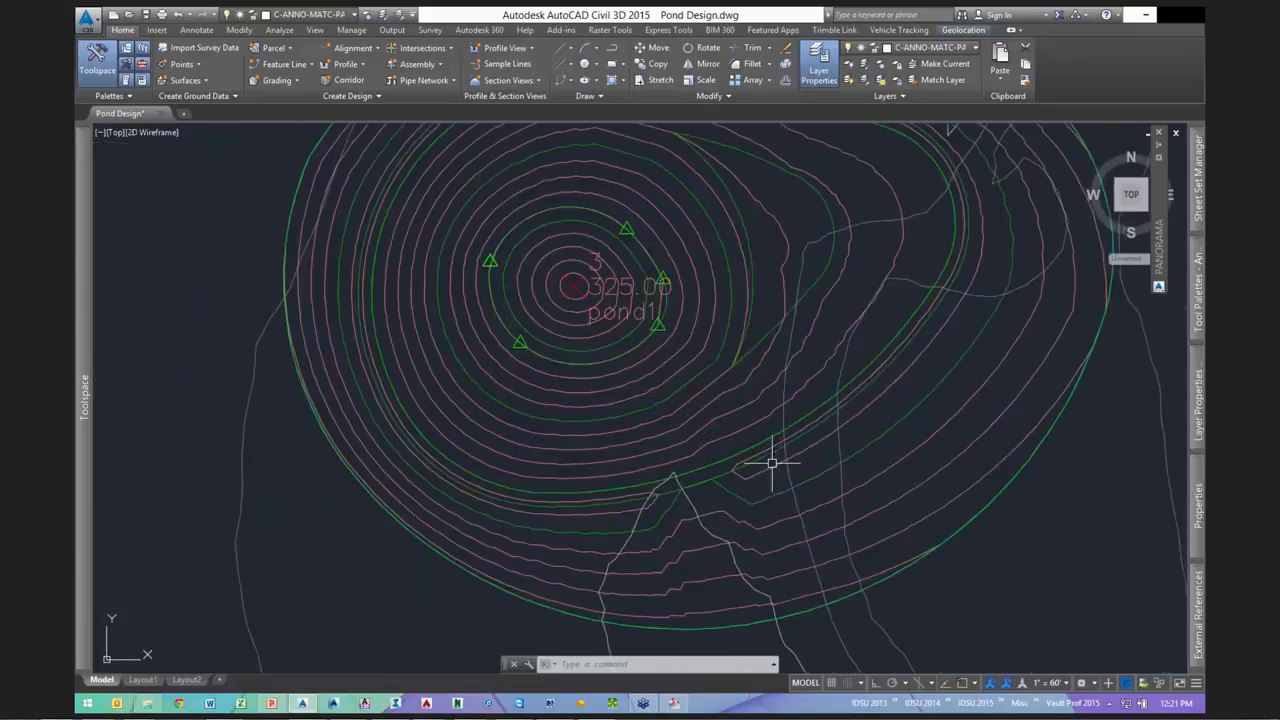
middle_click_drag(772, 463, 689, 517)
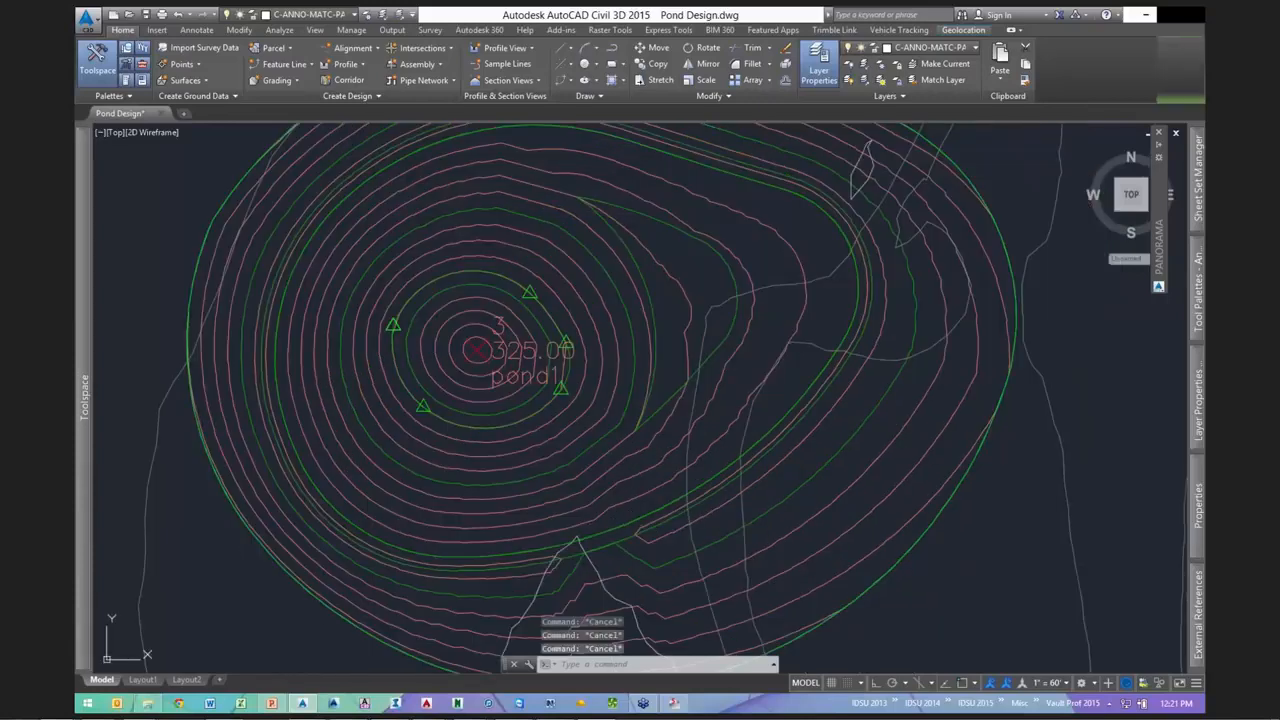
- Select another offset feature line ring and bring up its context menu for breakline adding
left_click(558, 494)
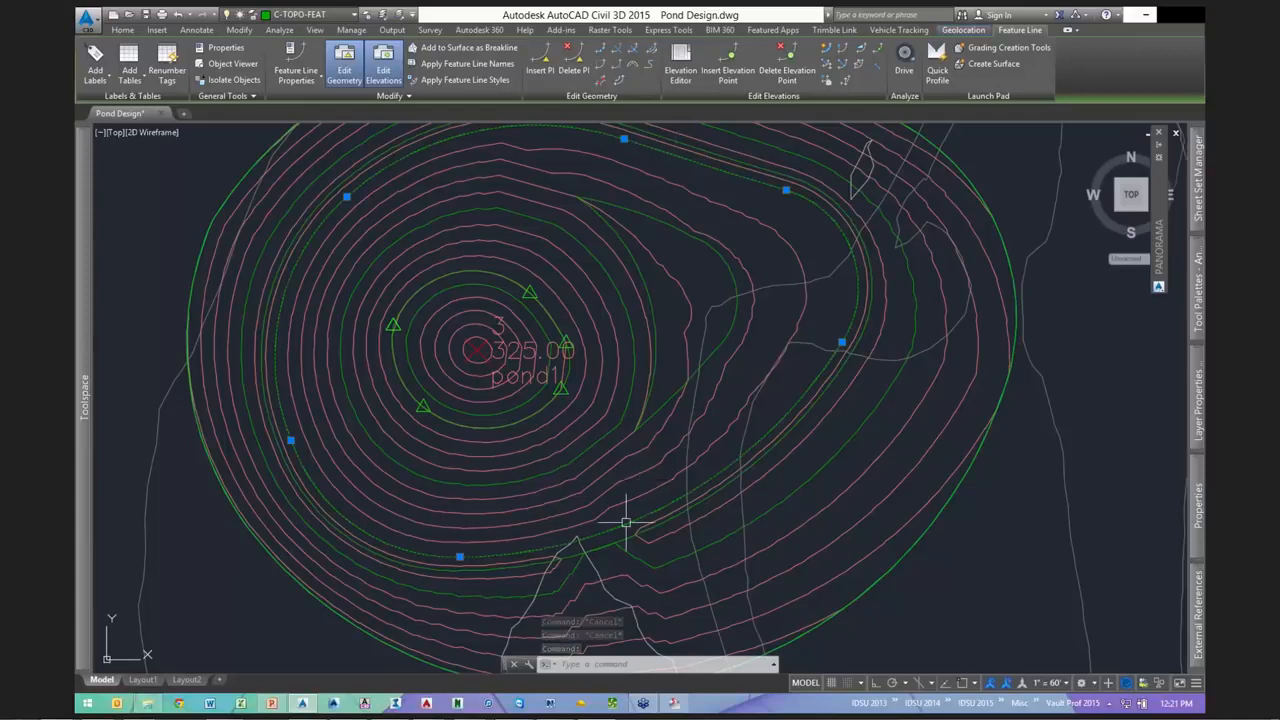
scroll(625, 521, "up", 2)
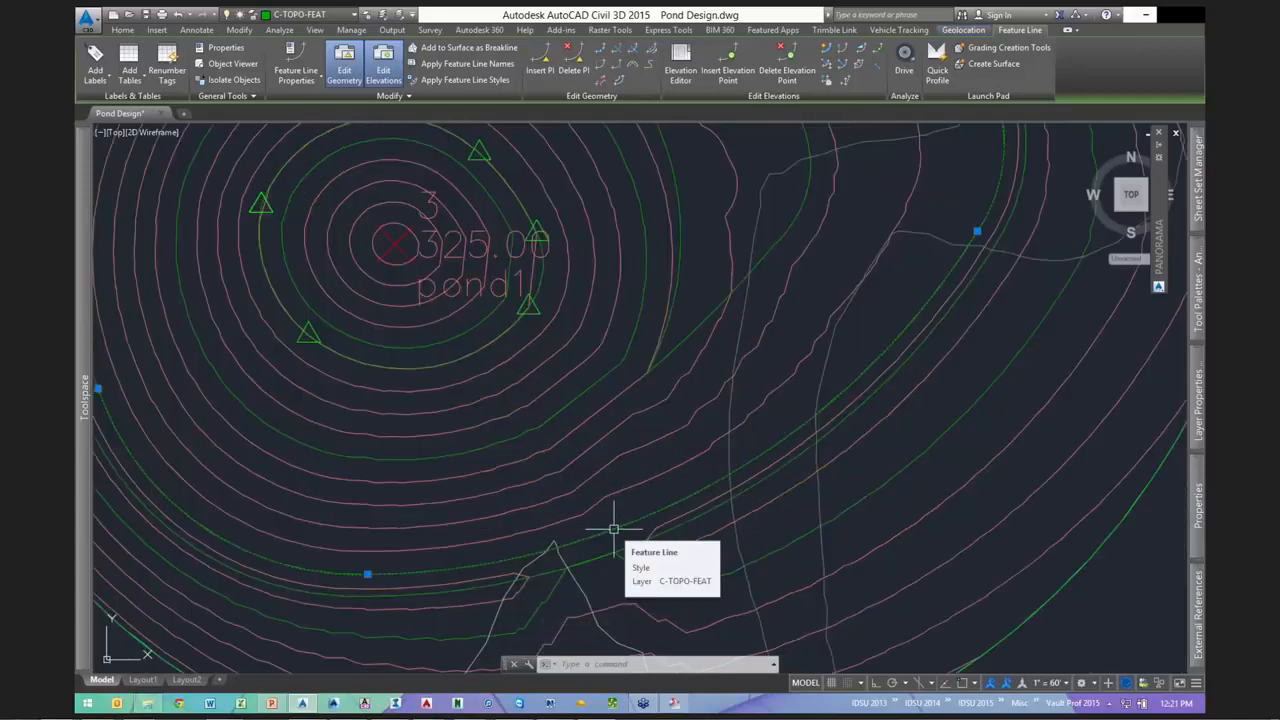
scroll(660, 474, "down", 2)
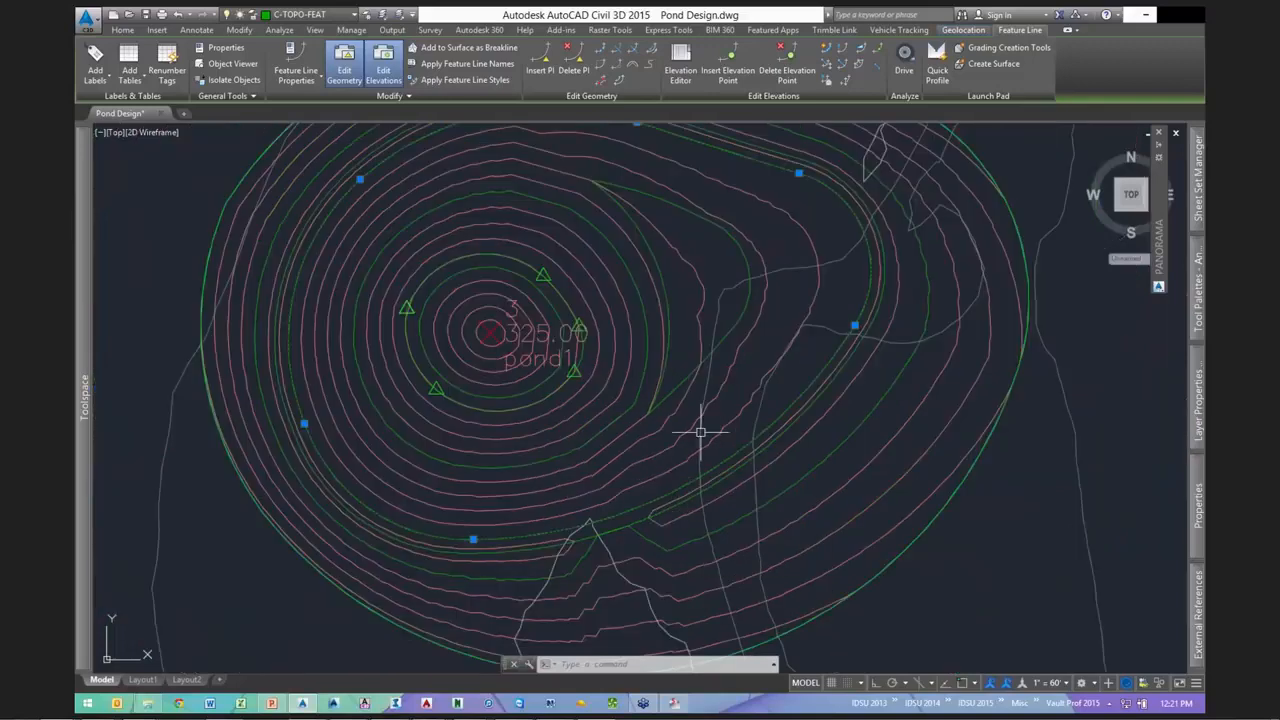
middle_click_drag(700, 432, 666, 457)
right_click(661, 631)
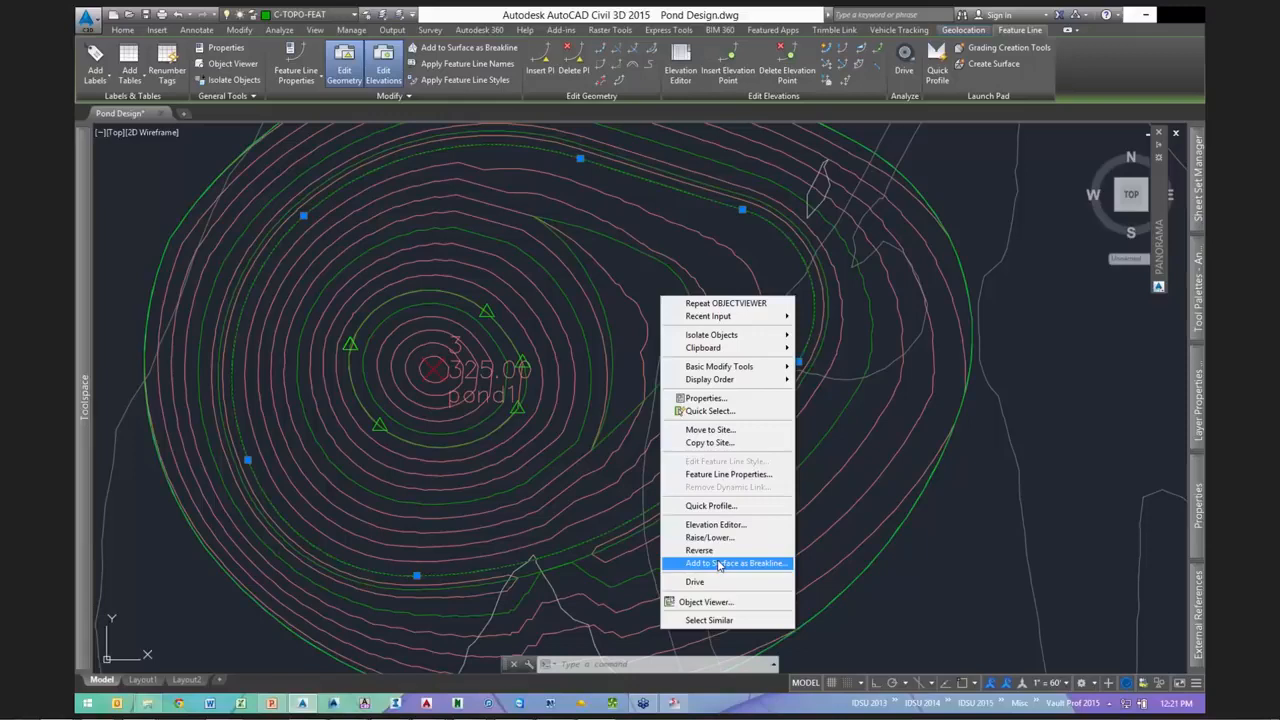
- Add the pond feature line as a breakline to a new 'pond1 top' surface styled Contours and Triangles
left_click(720, 565)
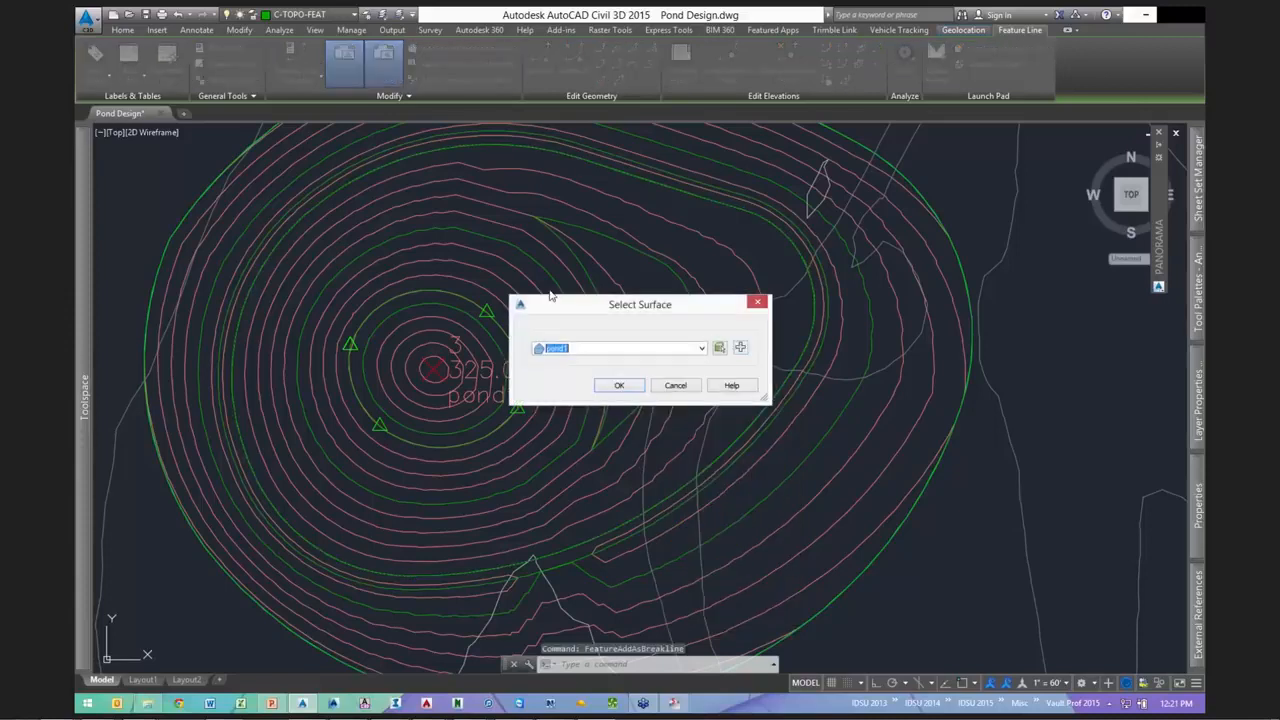
left_click(540, 236)
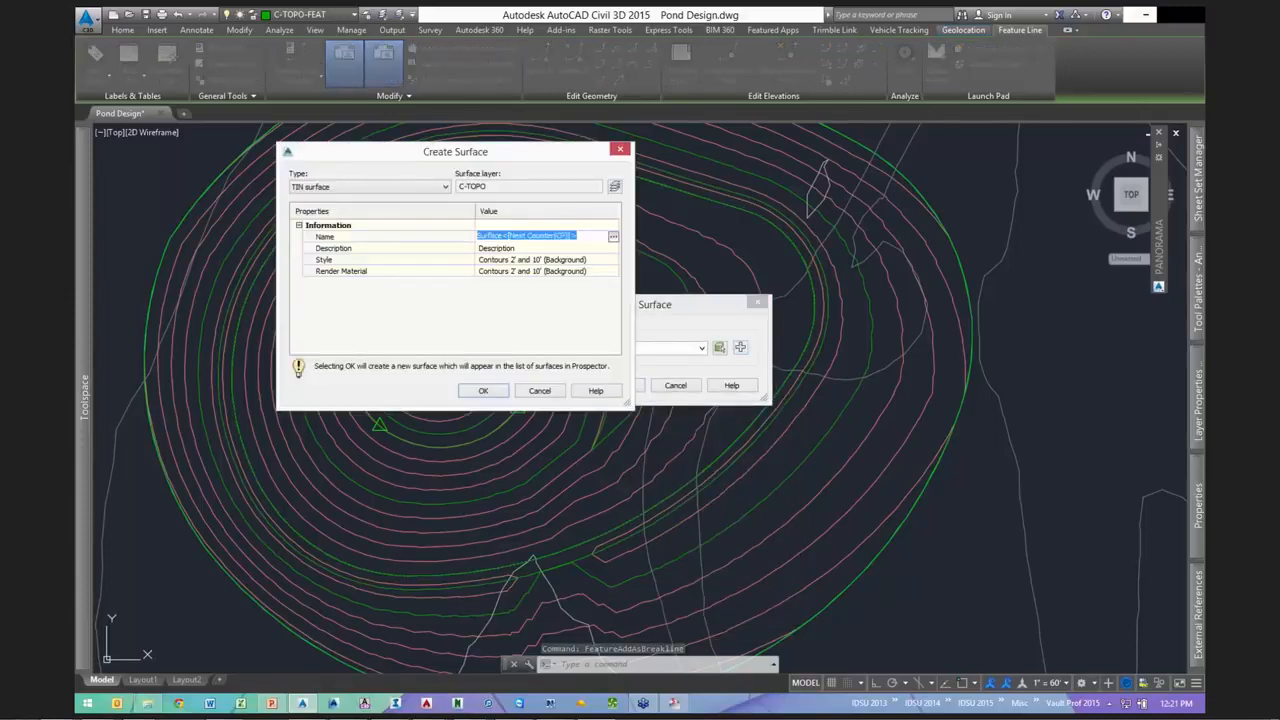
type("pond1 top")
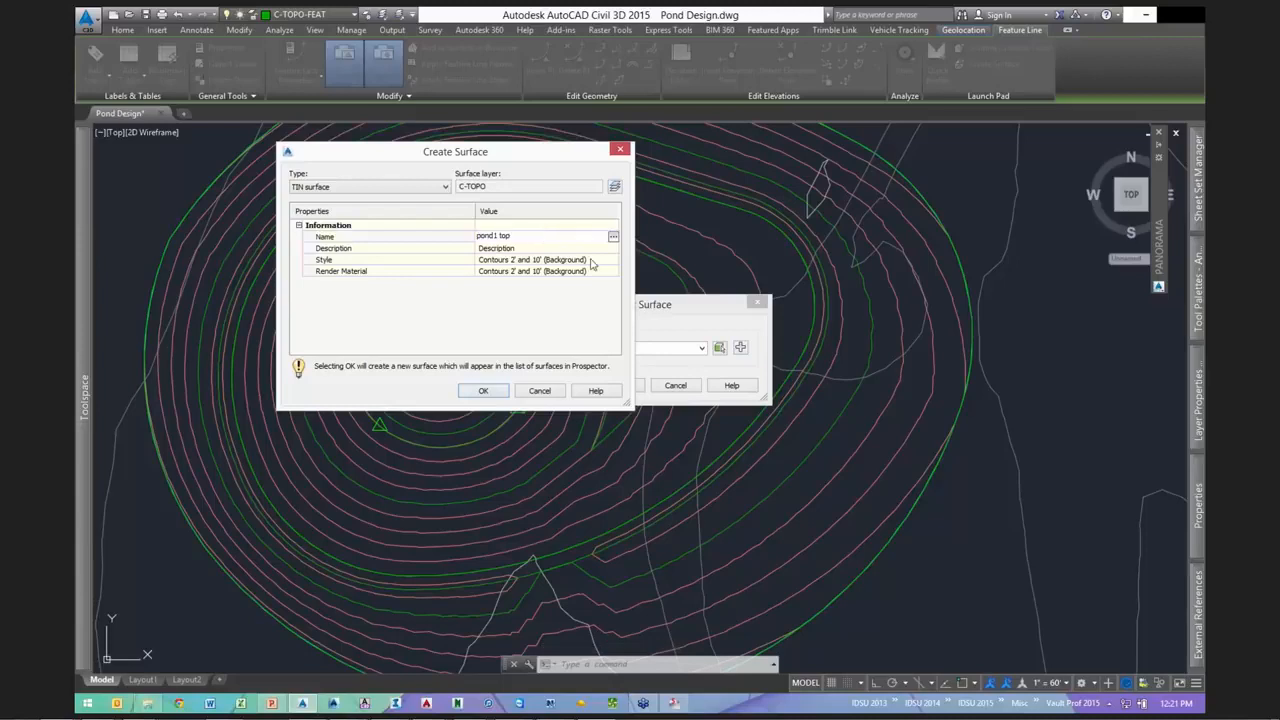
left_click(613, 262)
left_click(613, 259)
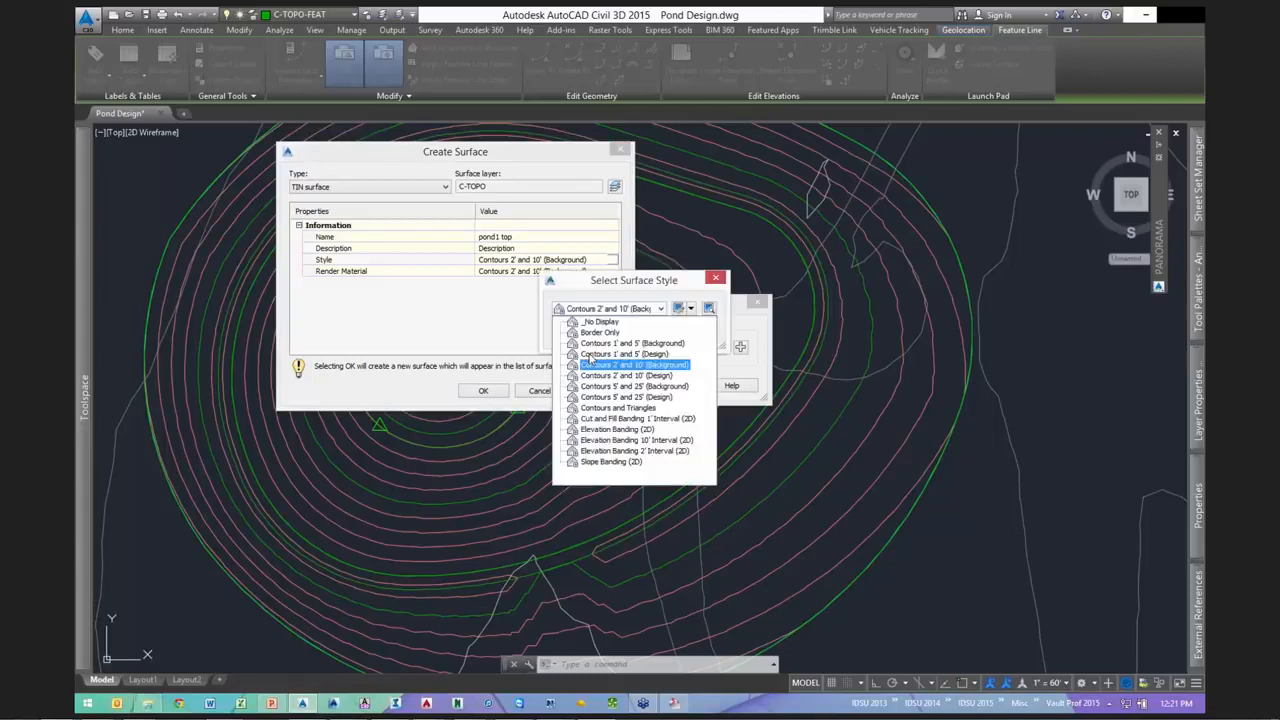
left_click(565, 338)
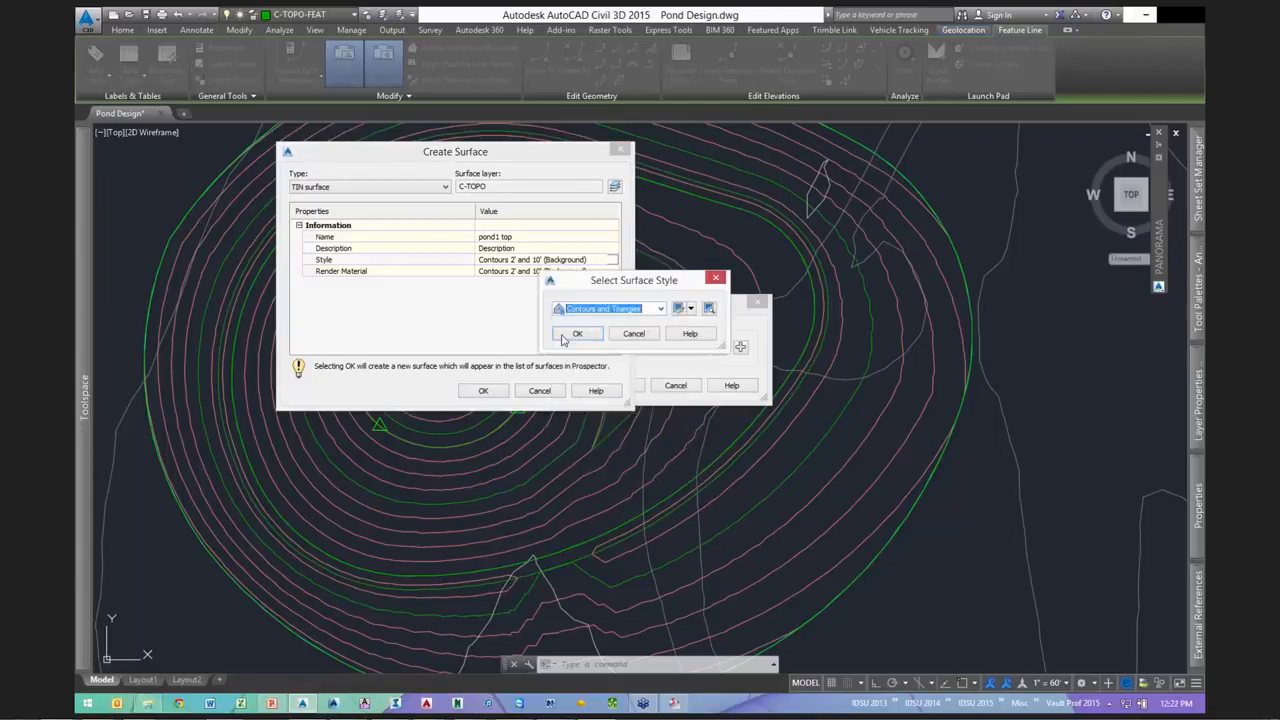
left_click(577, 334)
key("Return")
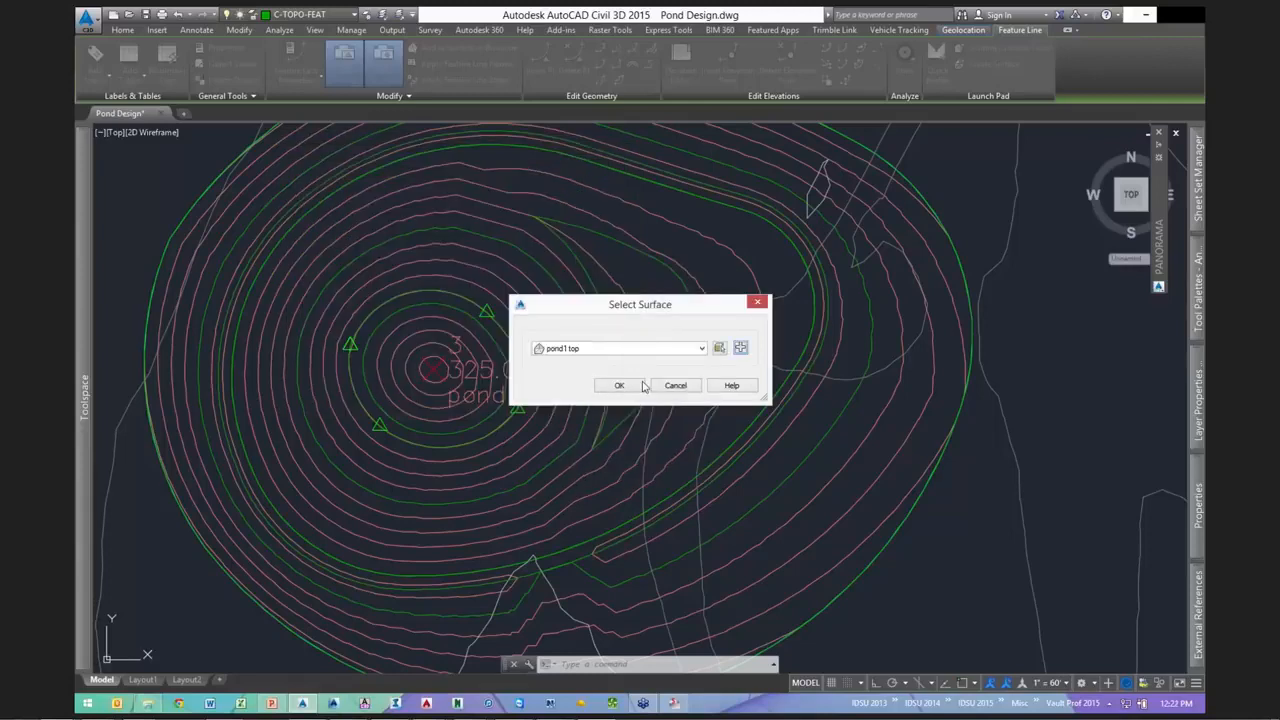
left_click(640, 385)
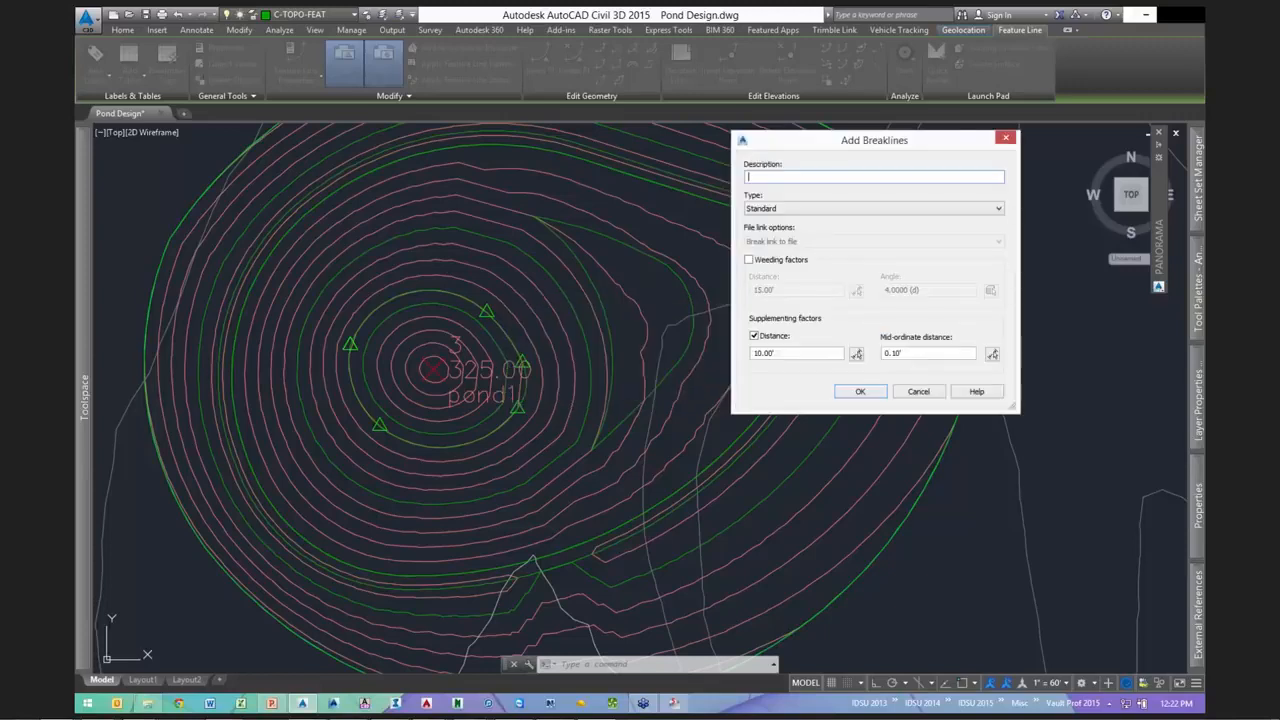
left_click(860, 391)
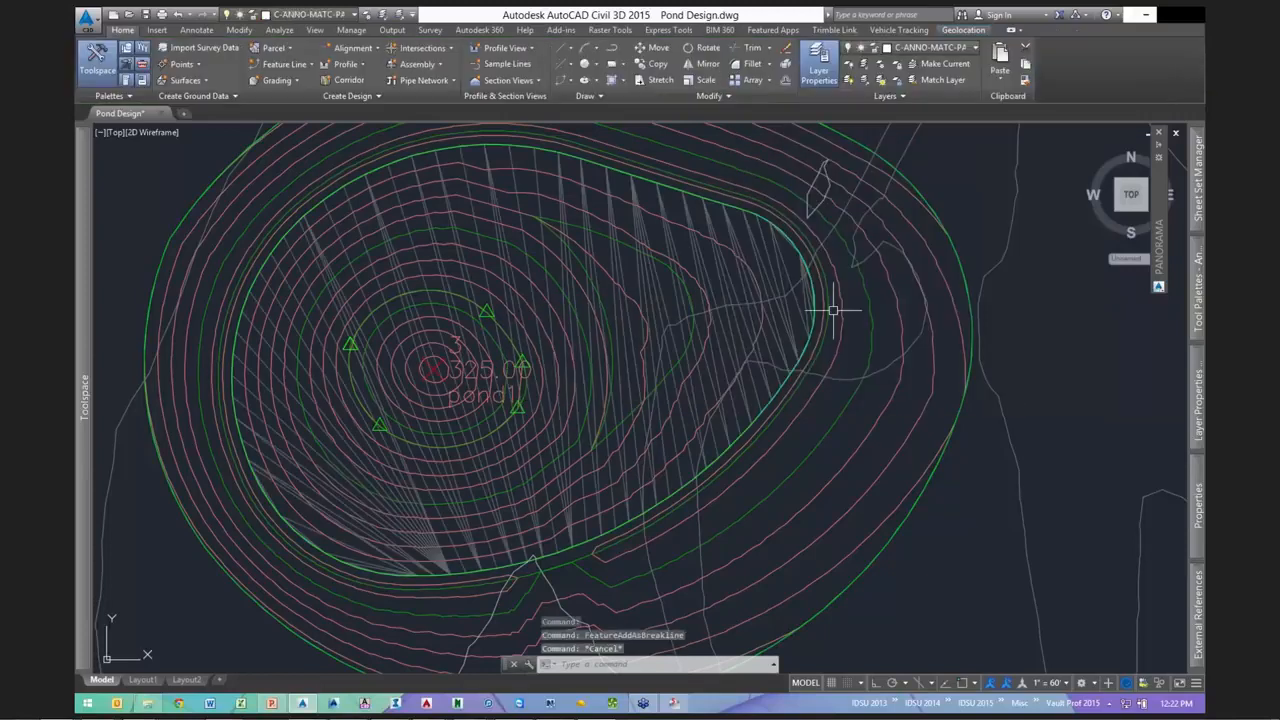
left_click(797, 306)
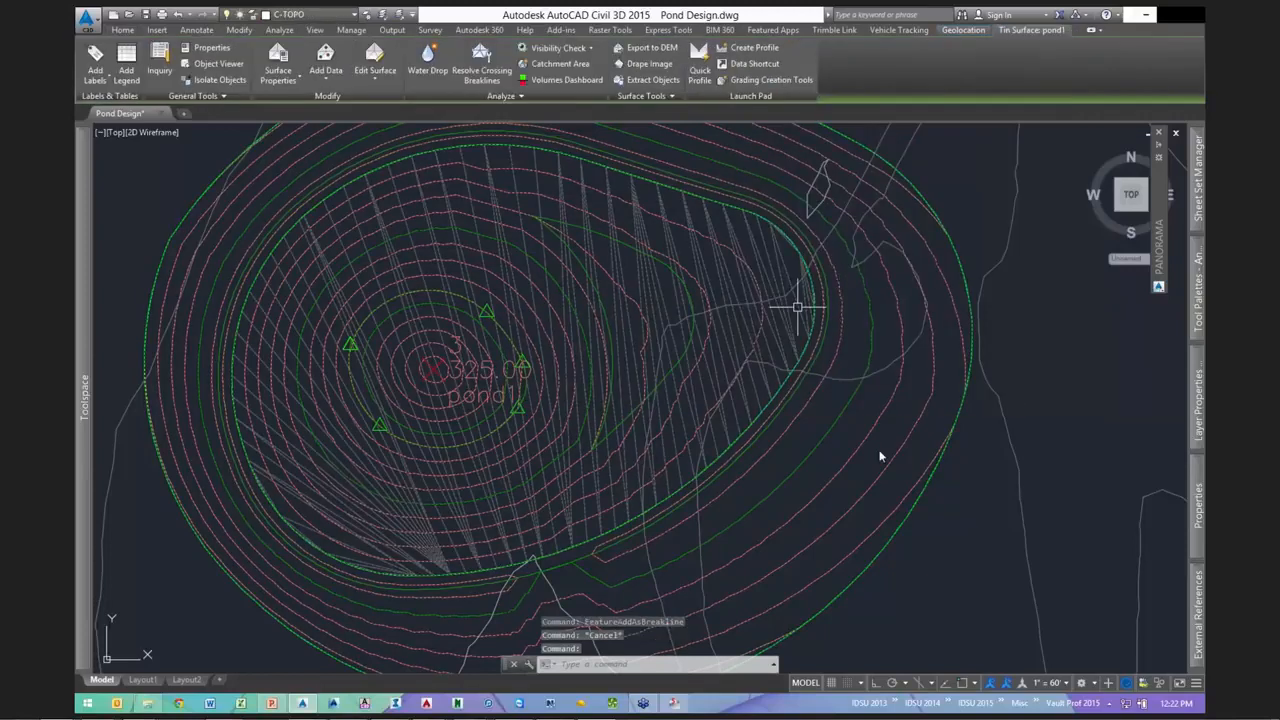
right_click(865, 376)
left_click(892, 512)
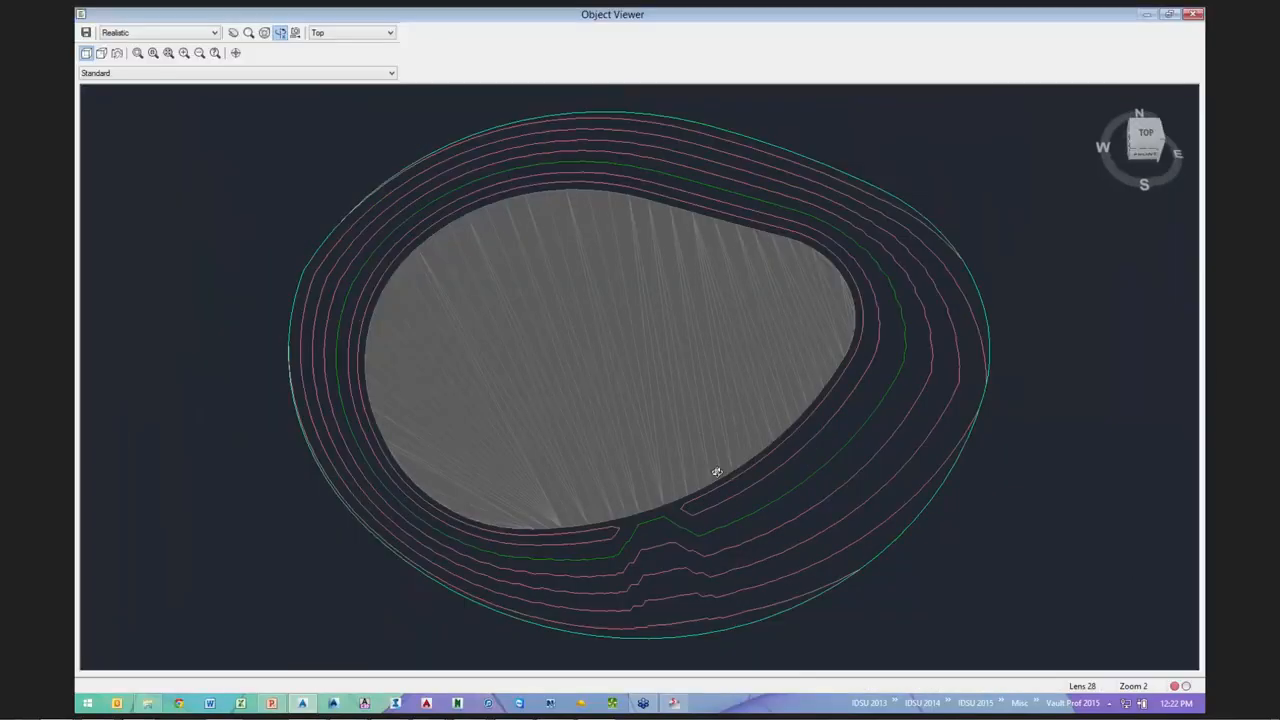
left_click_drag(714, 471, 712, 415)
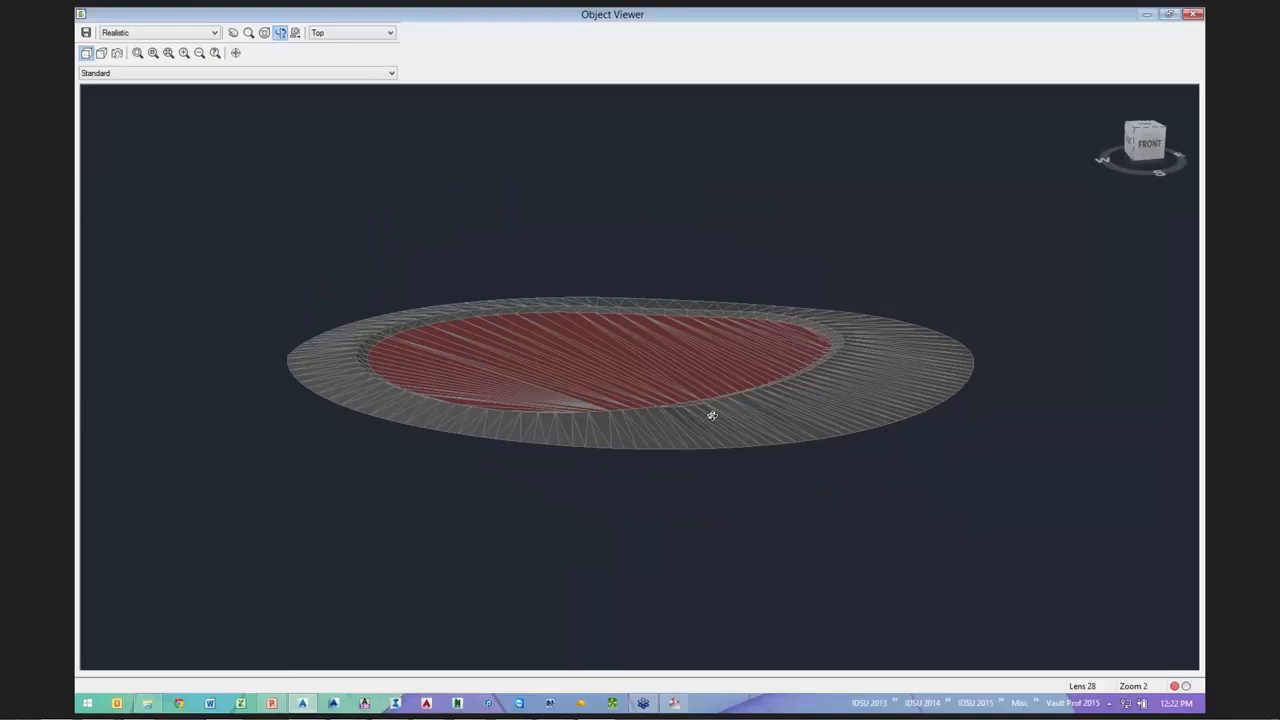
scroll(608, 297, "up", 5)
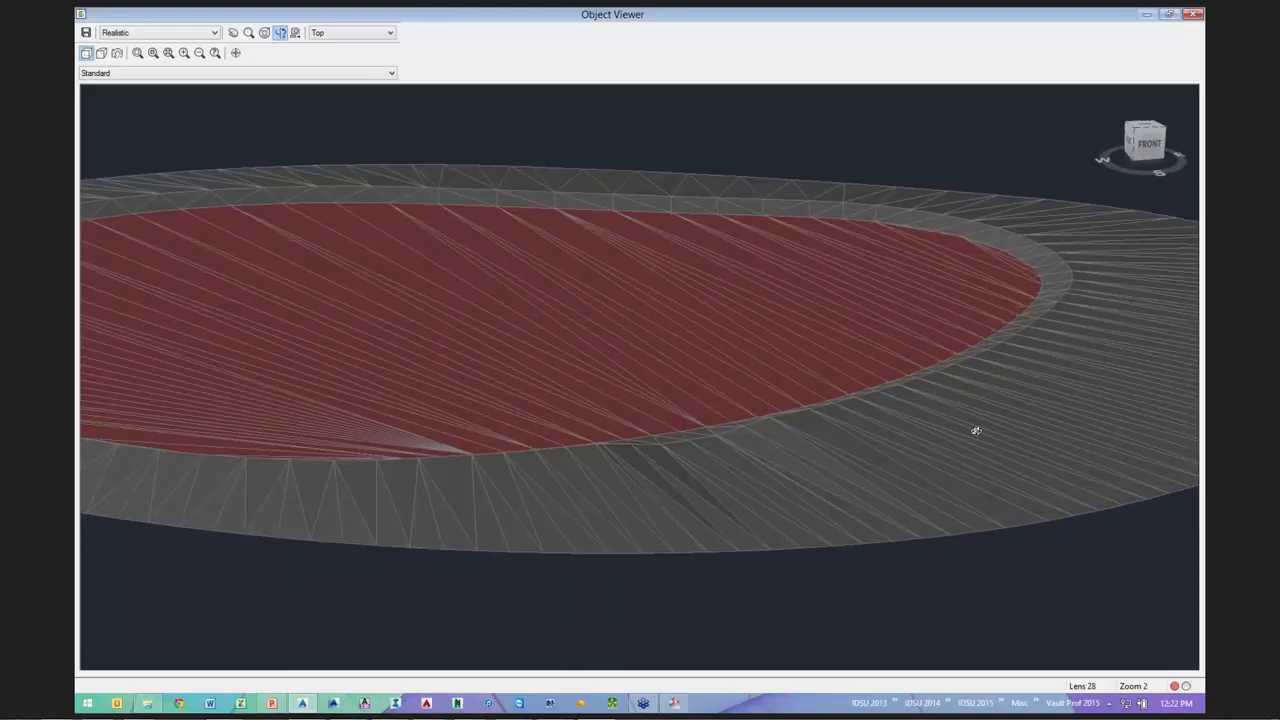
key("Escape")
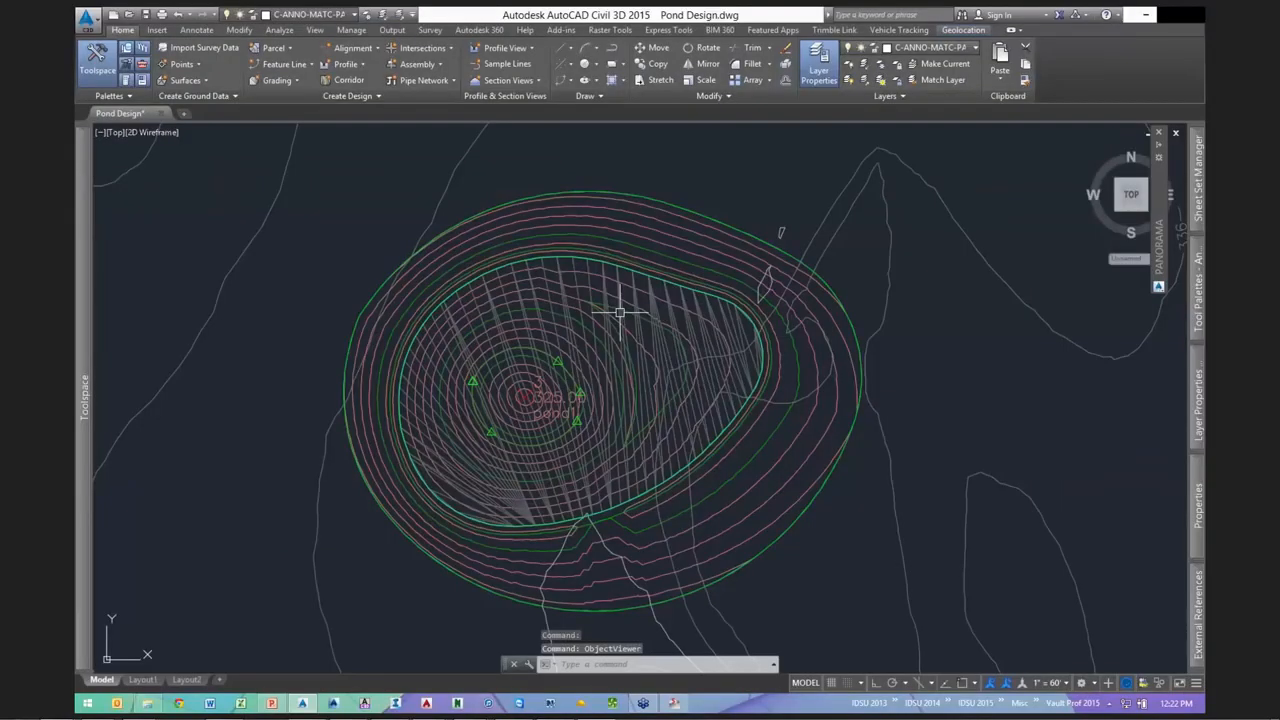
- Recentre the pond, open the Volumes Dashboard and start a new volume surface
middle_click_drag(620, 313, 531, 354)
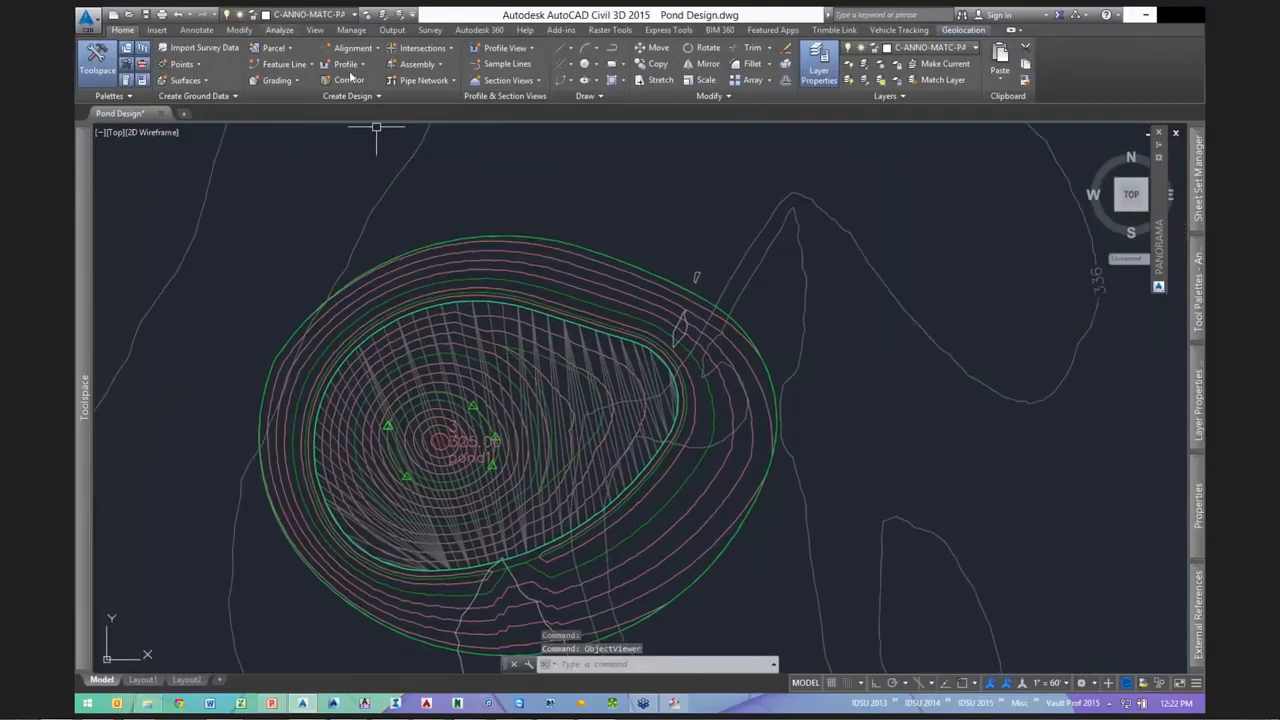
scroll(545, 70, "down", 4)
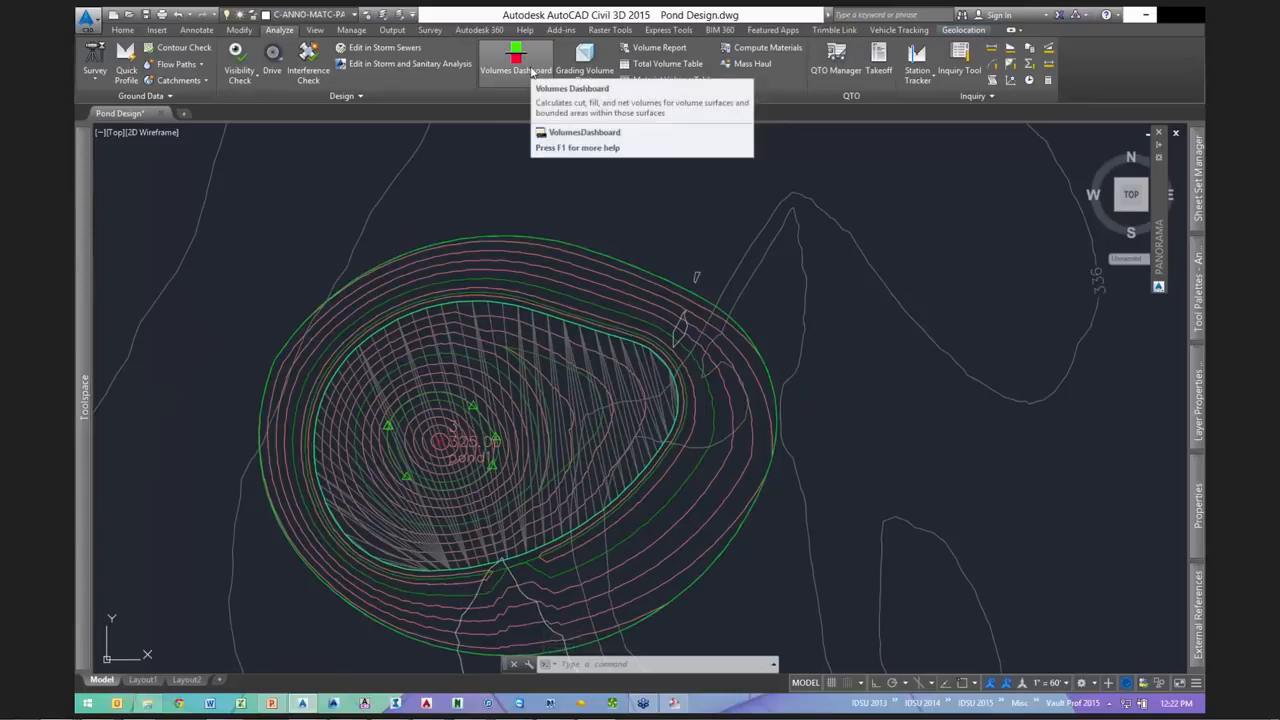
left_click(531, 70)
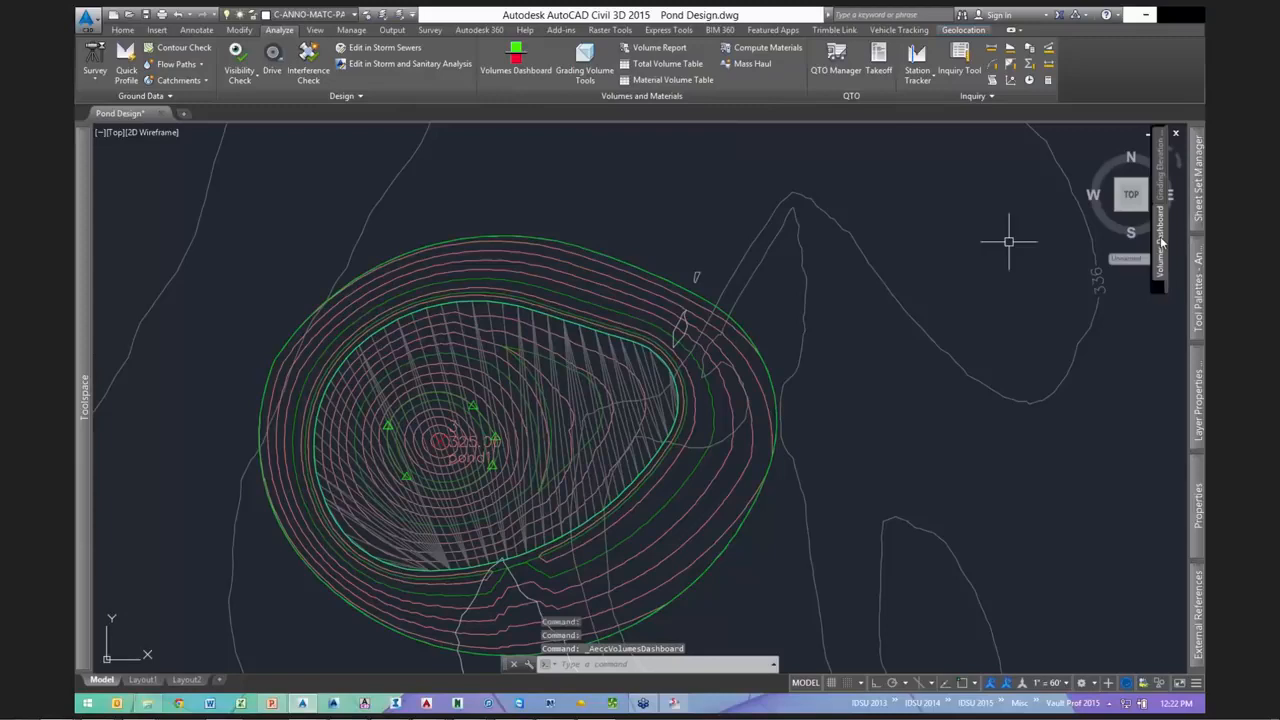
mouse_move(1161, 243)
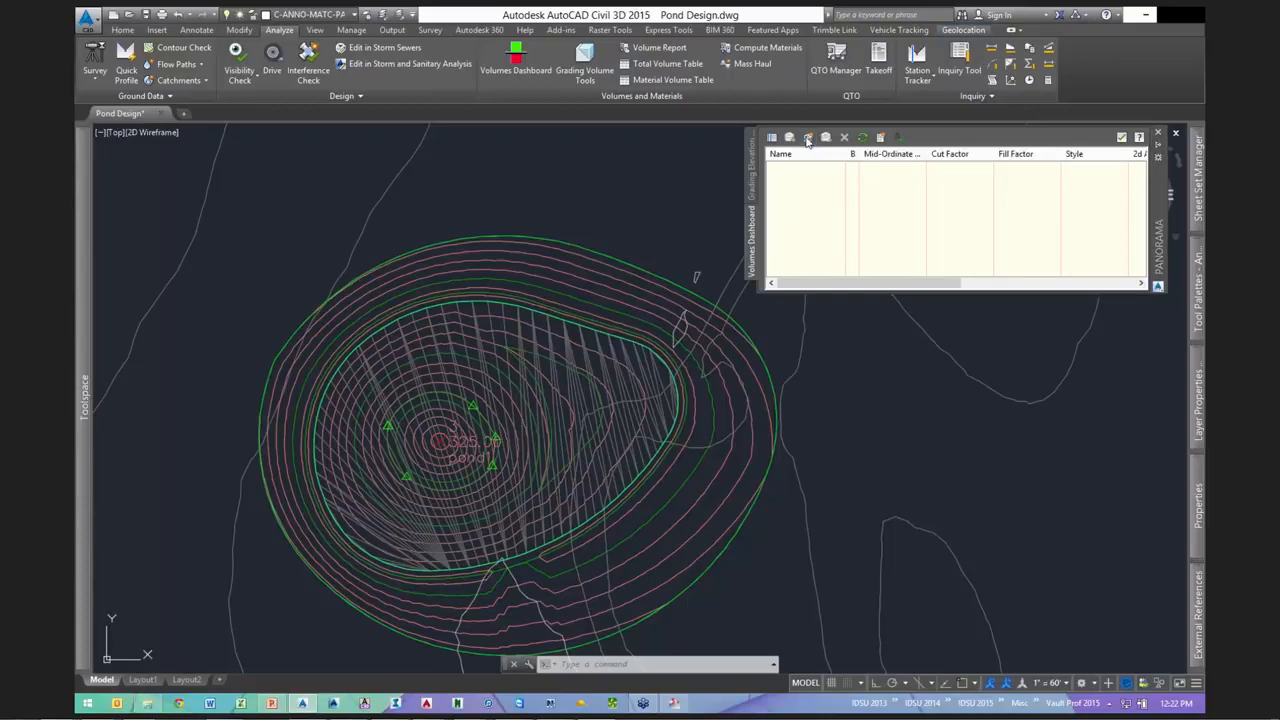
left_click(808, 138)
- Name the volume surface 'pond1 vol' with base pond1 and comparison surface pond1 top
left_click(536, 235)
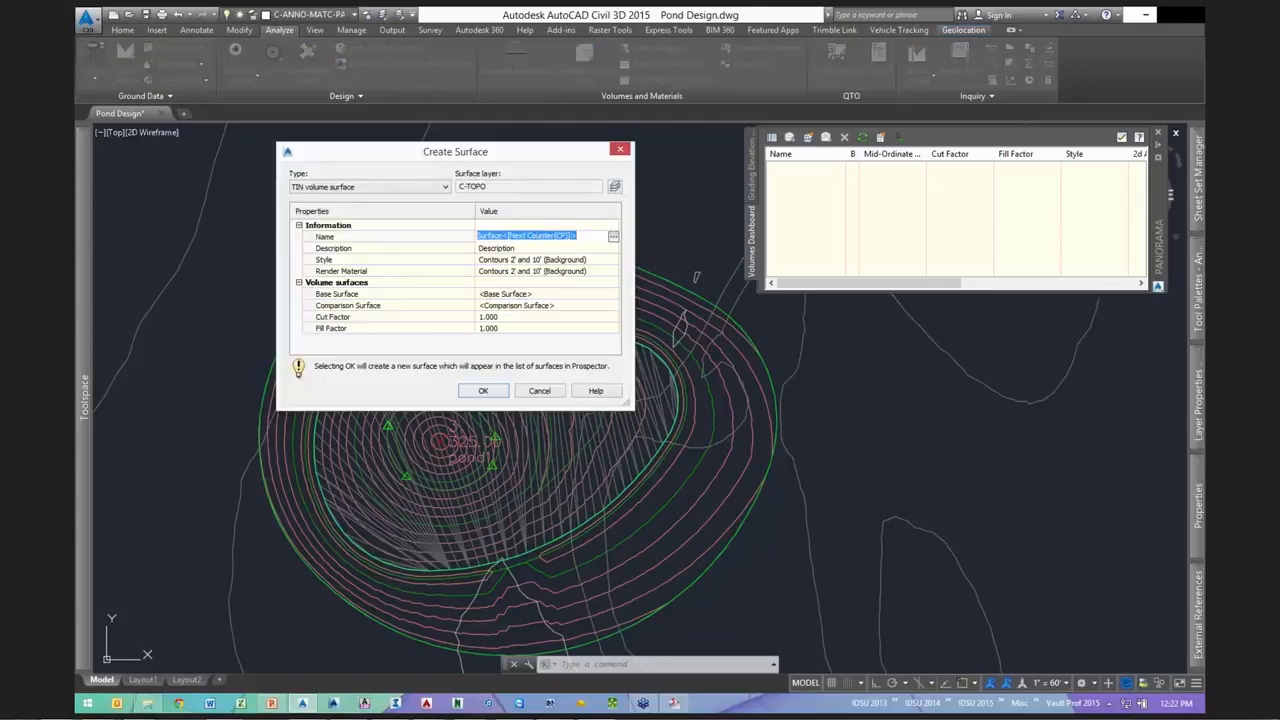
type("pond1 vol")
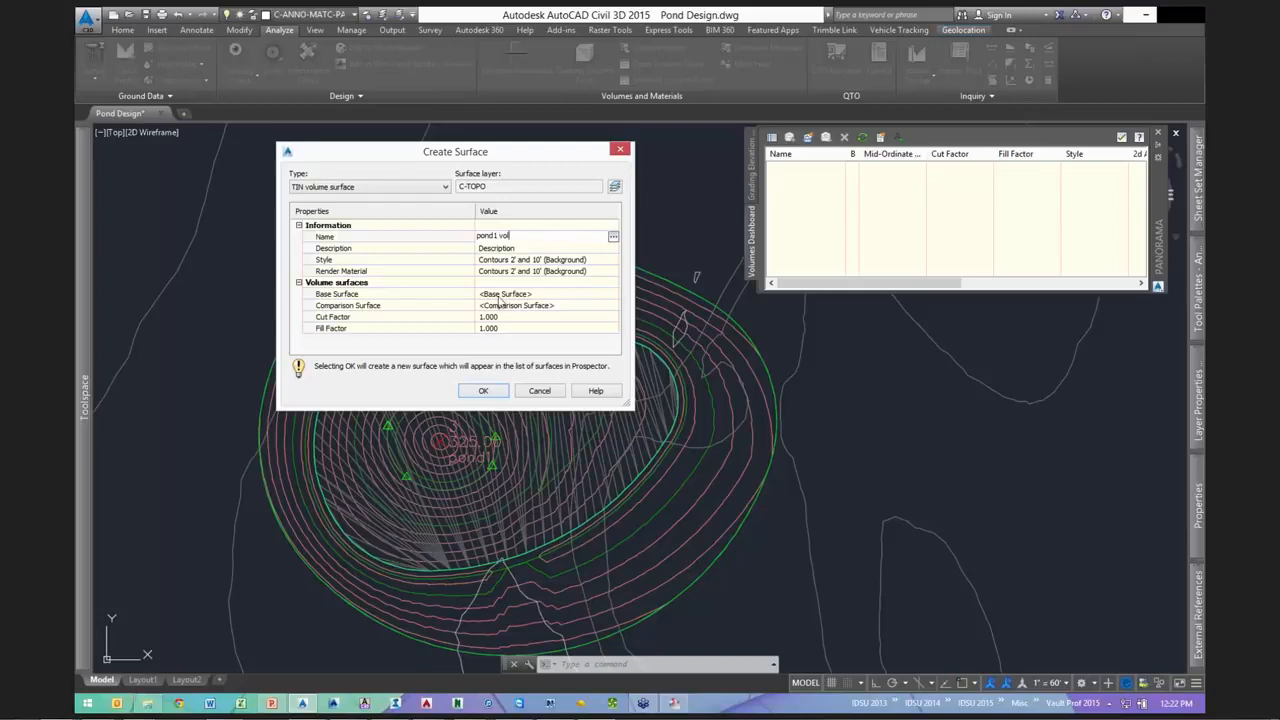
left_click(598, 293)
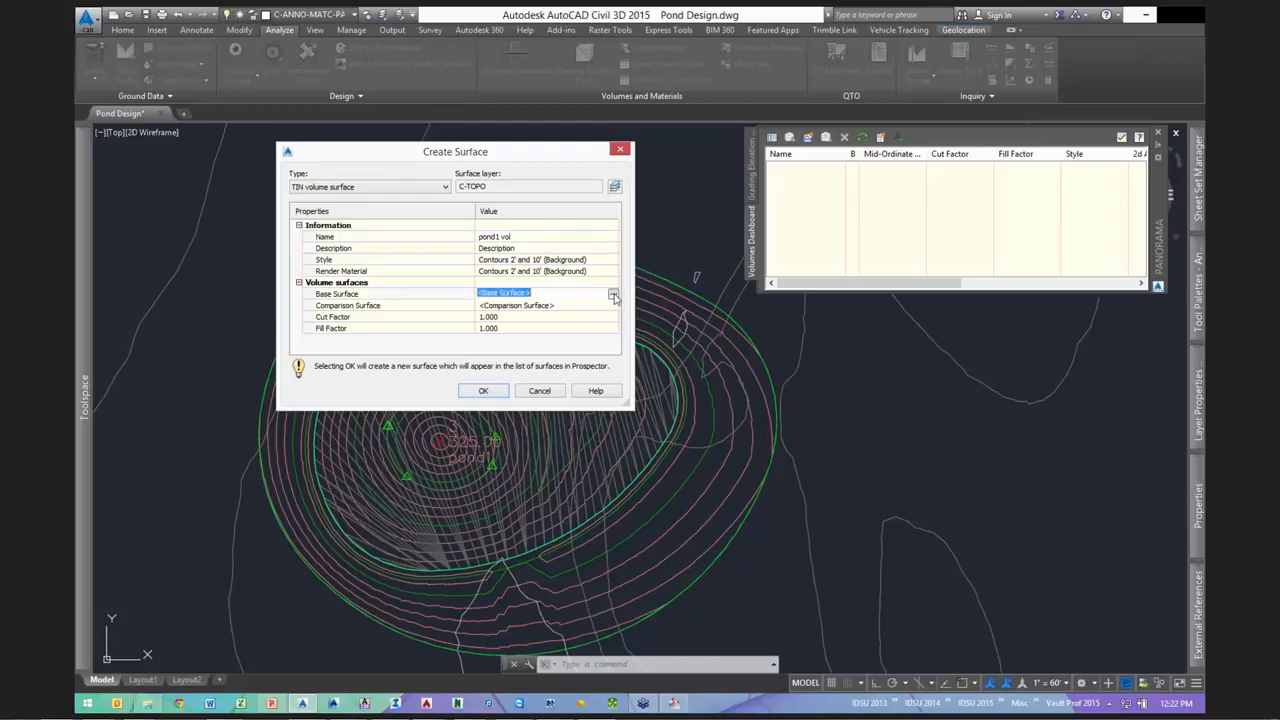
left_click(613, 295)
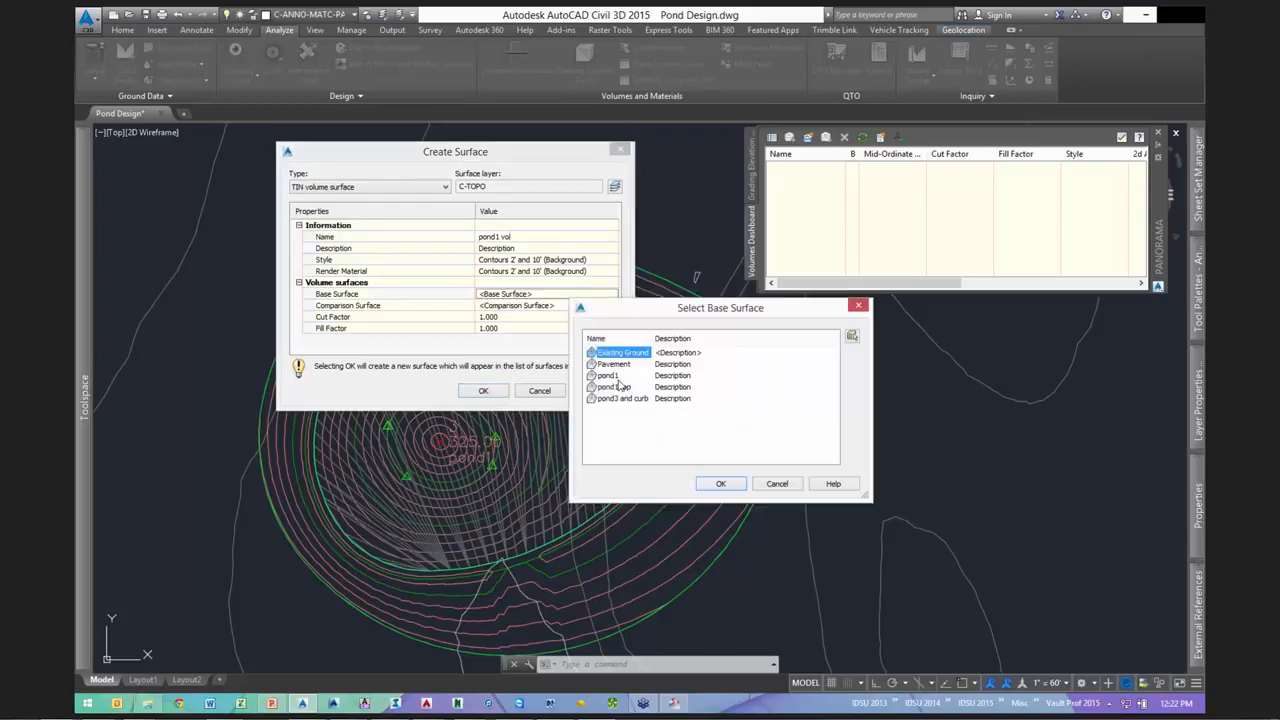
left_click(608, 375)
key("Return")
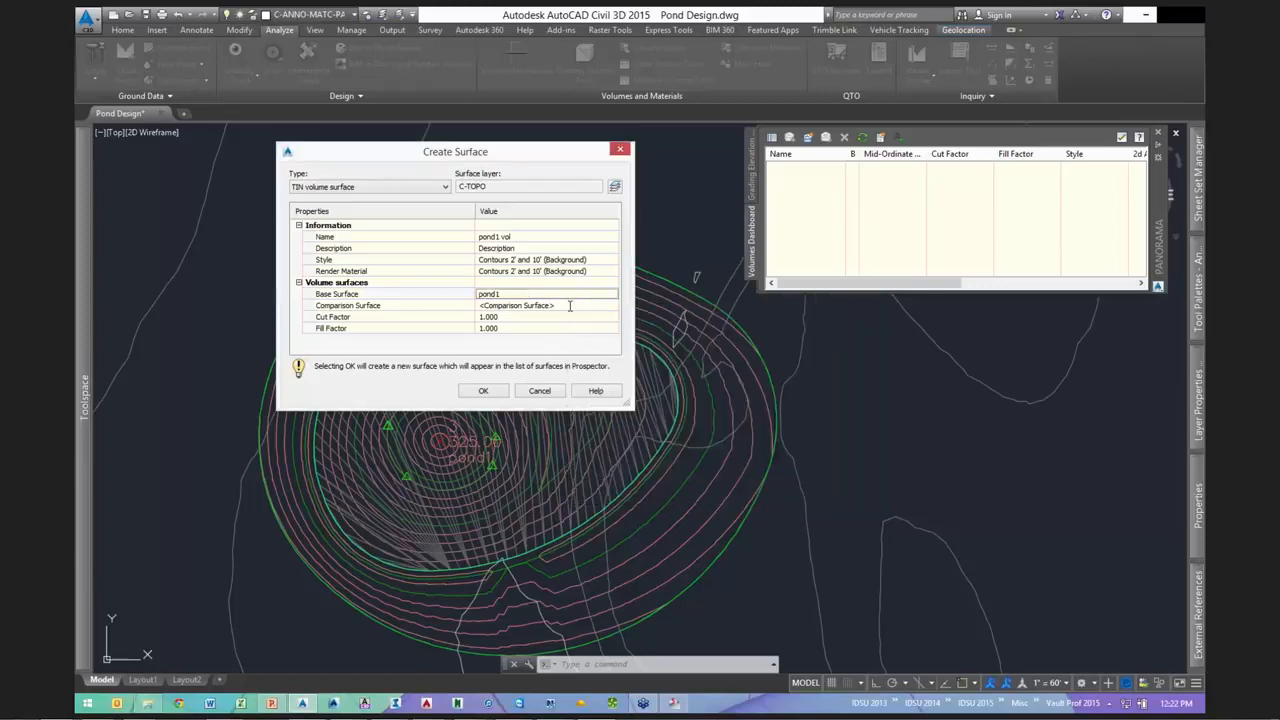
left_click(570, 305)
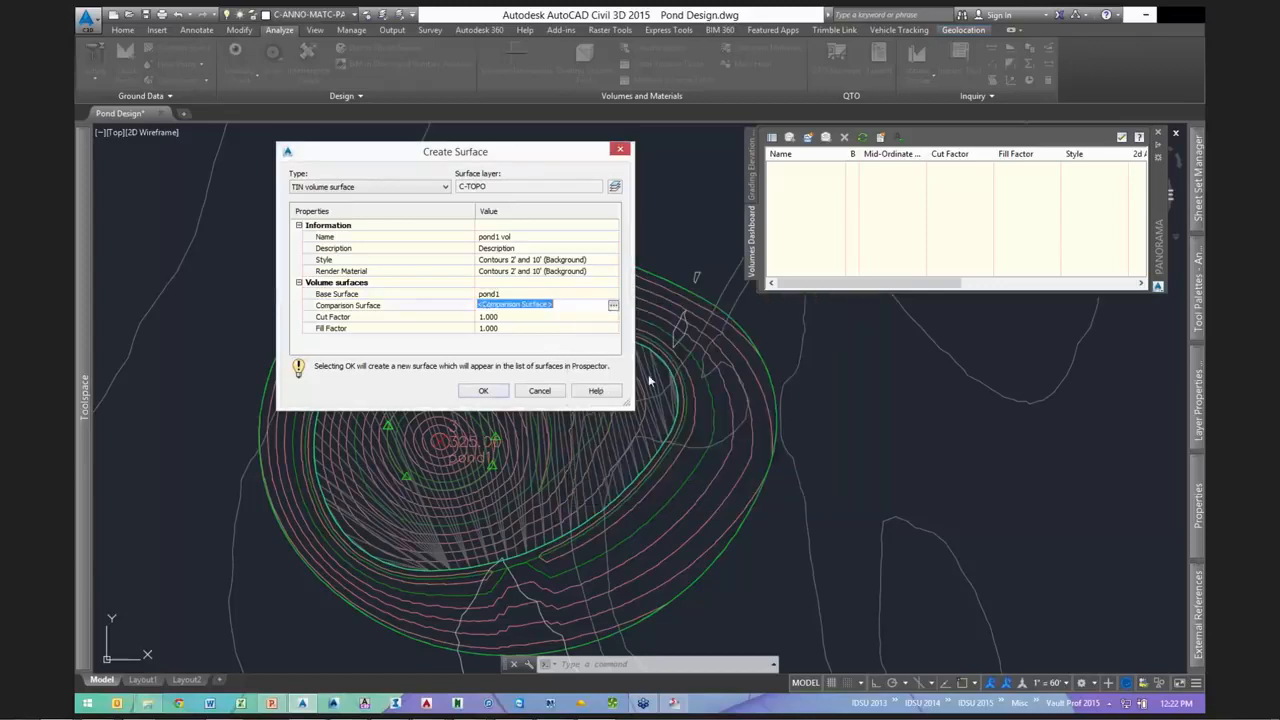
left_click(622, 388)
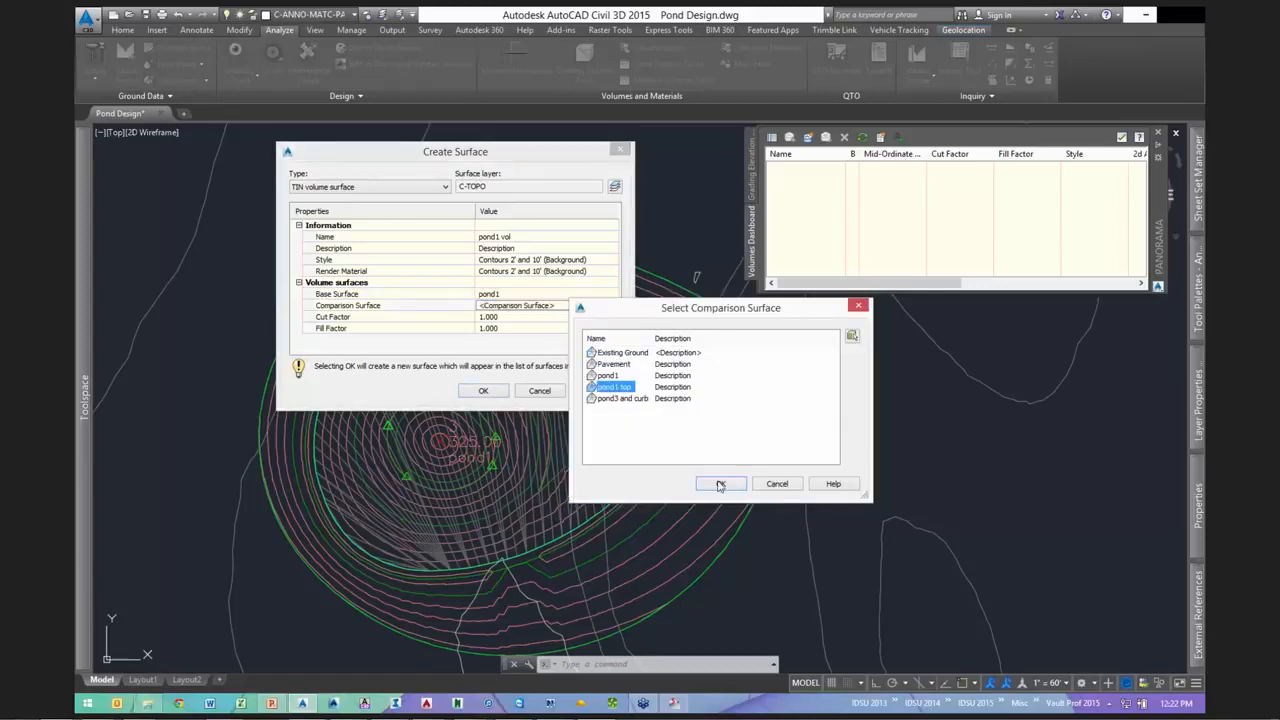
left_click(720, 484)
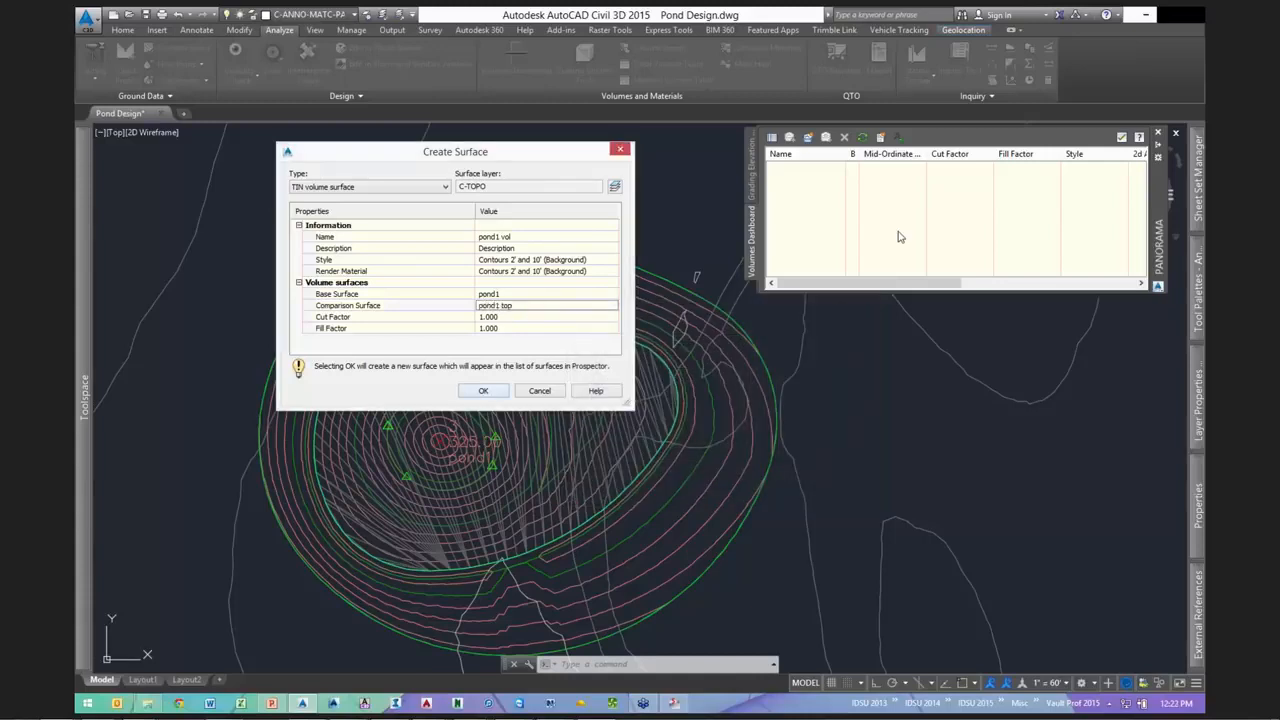
key("Return")
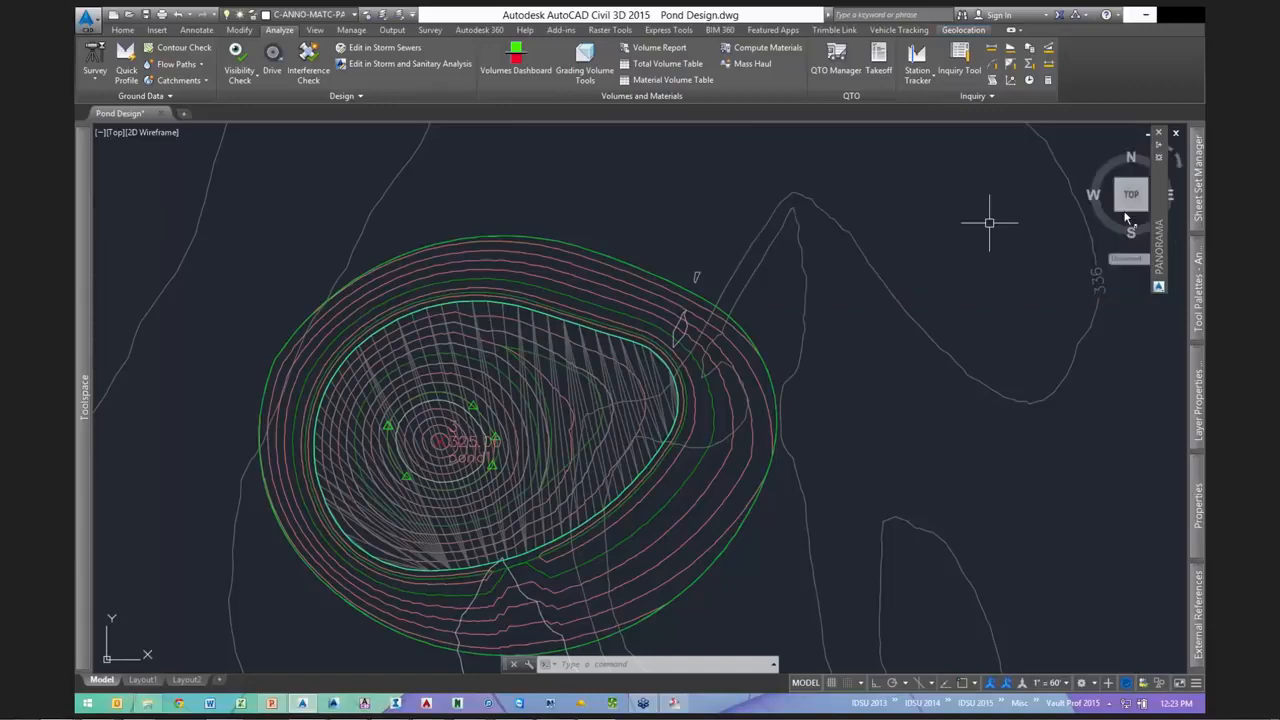
- Change the pond feature line's elevation by -1 ft
mouse_move(1155, 182)
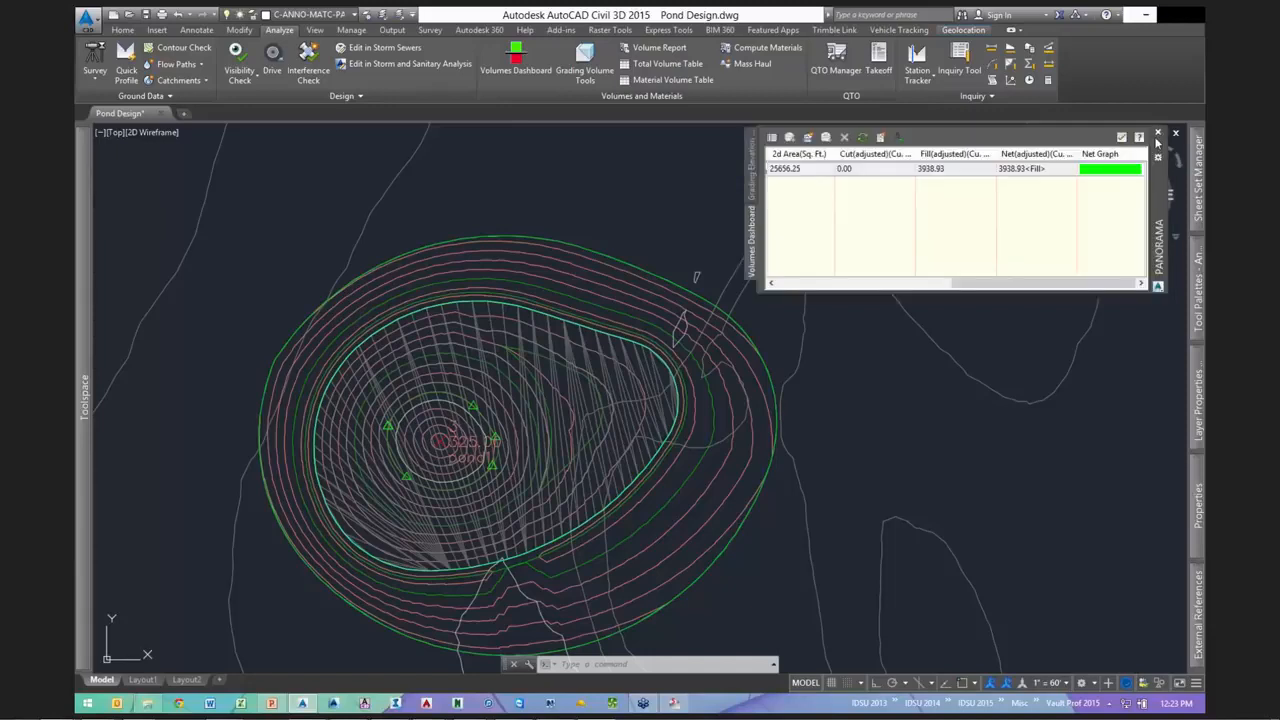
key("Escape")
key("Escape")
key("Escape")
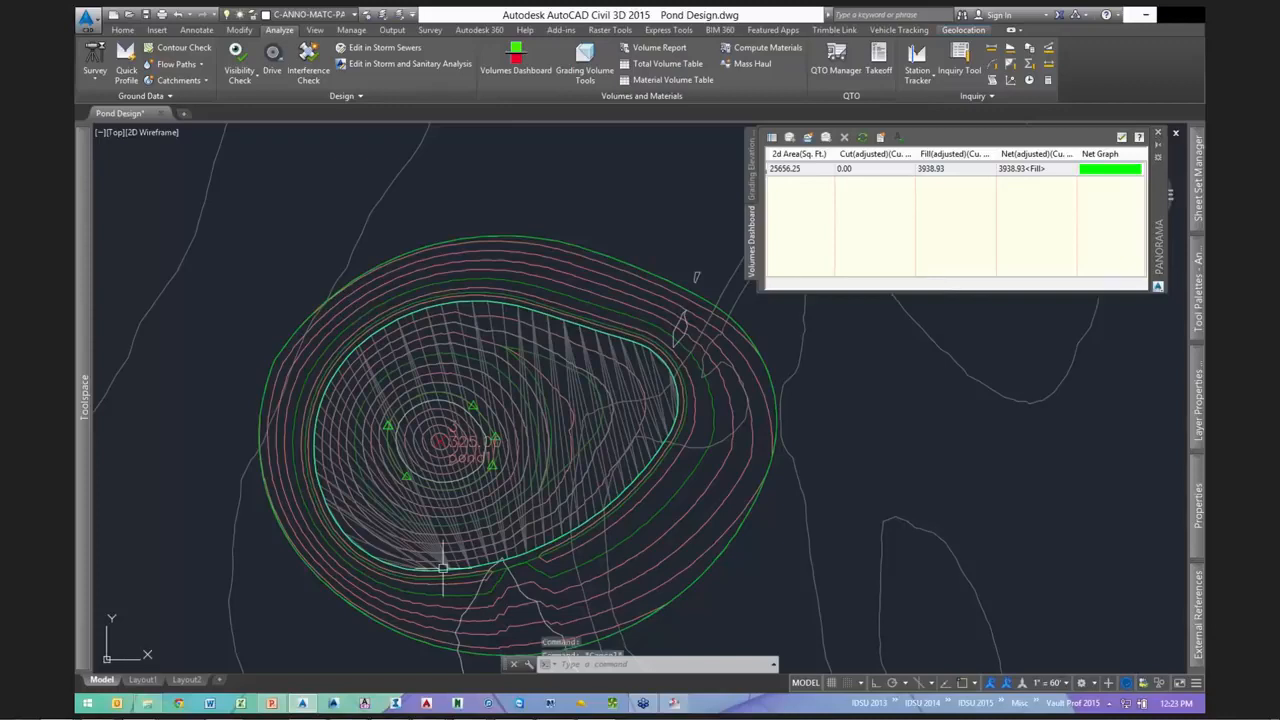
scroll(465, 428, "up", 3)
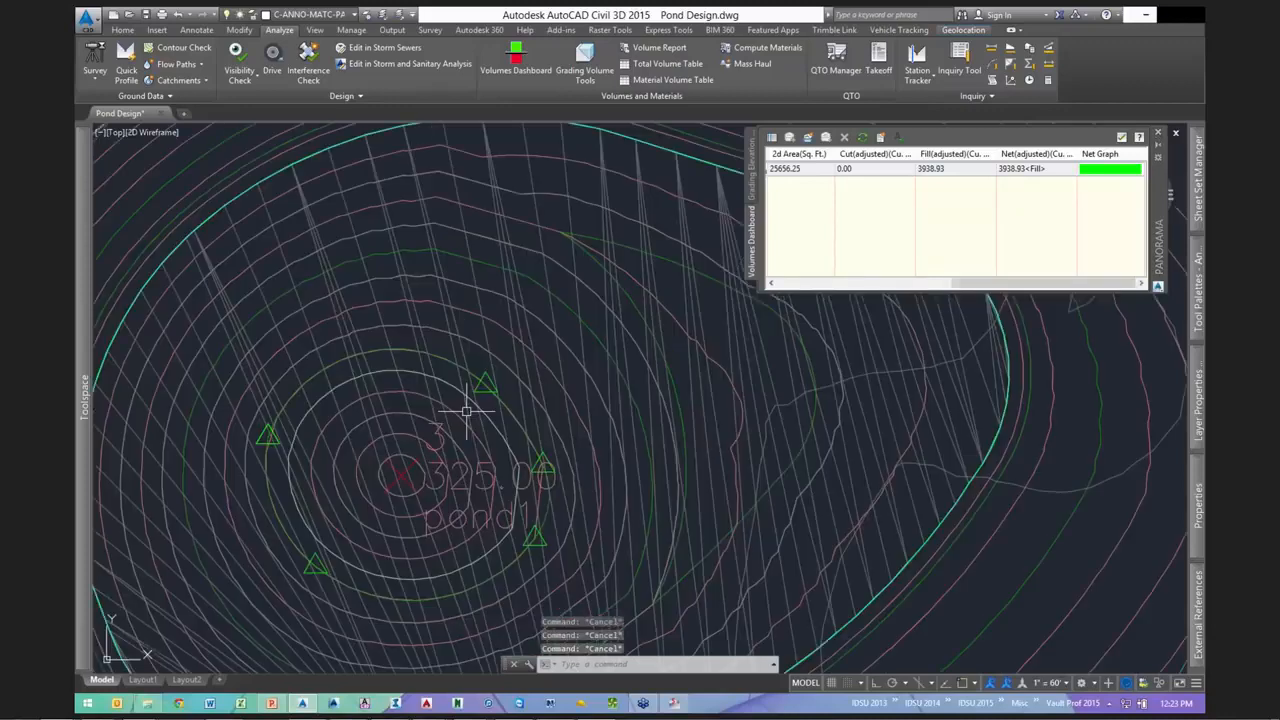
scroll(457, 409, "down", 1)
scroll(471, 389, "up", 2)
left_click(503, 399)
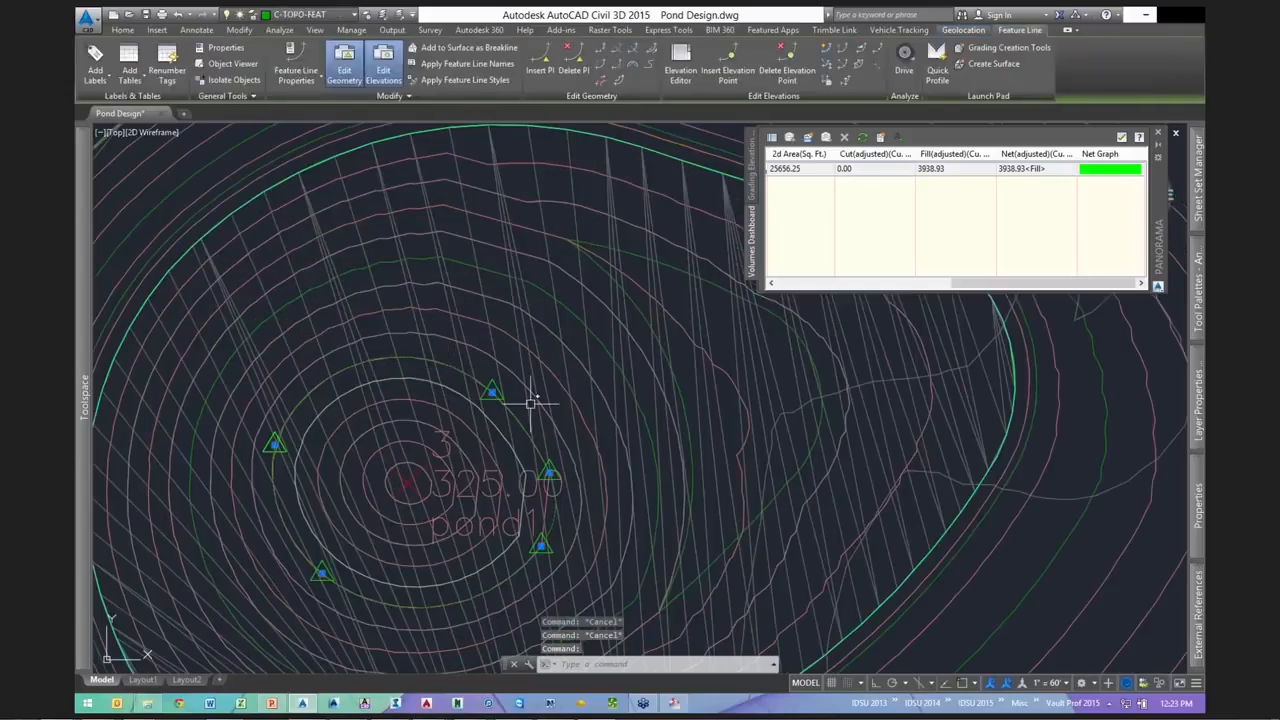
scroll(531, 402, "down", 2)
right_click(528, 322)
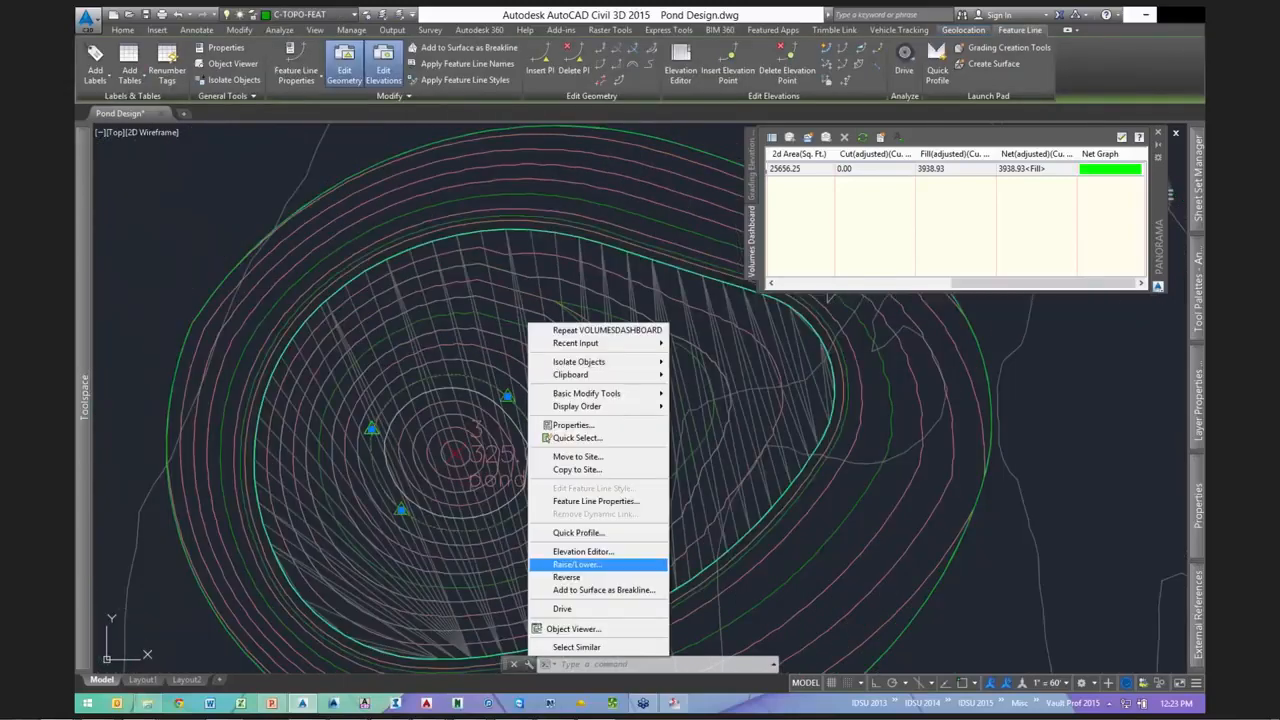
left_click(585, 564)
type("-1")
key("Return")
- Recompute volumes to 0.00 cut and 4233.67 fill over 25656.25 sq ft
key("Escape")
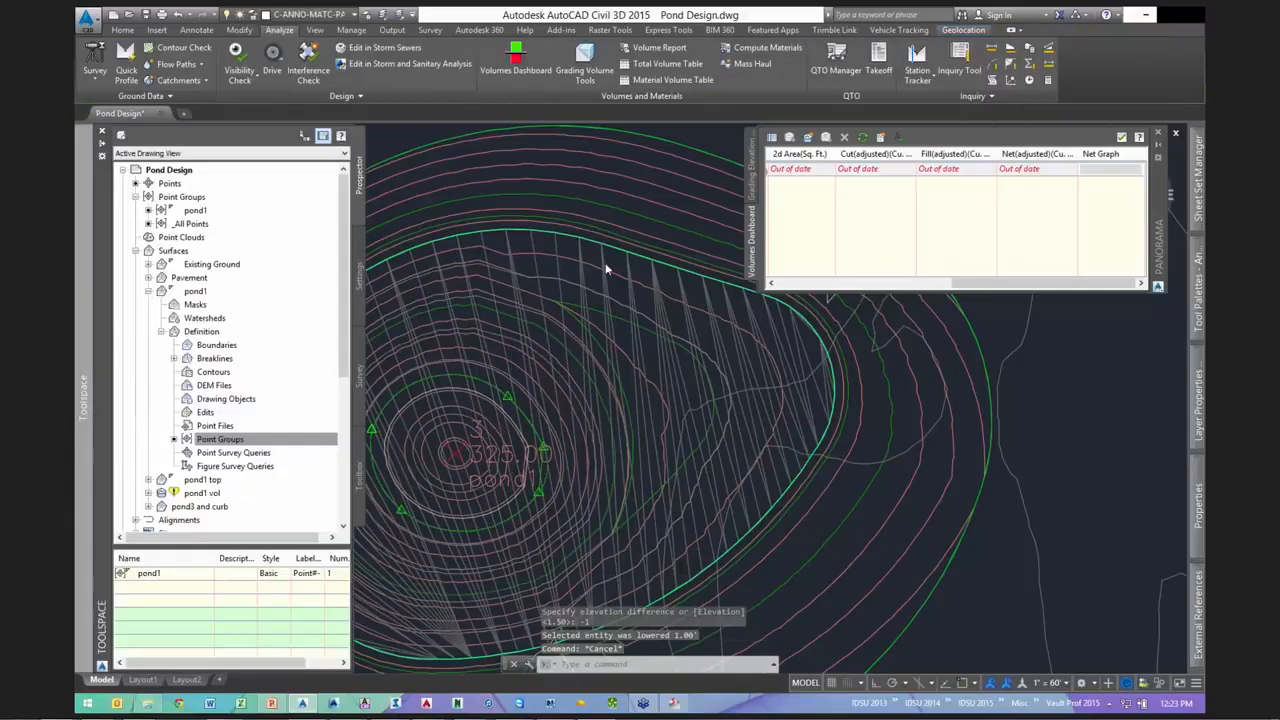
left_click(862, 138)
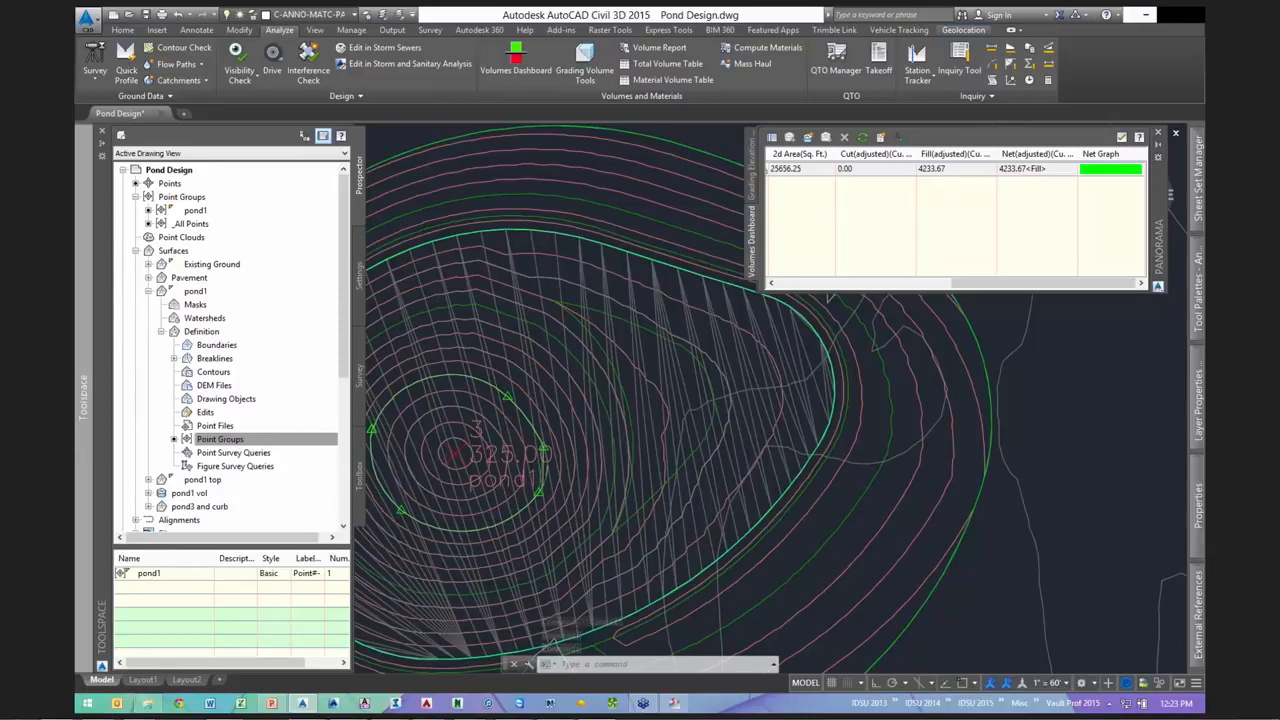
key("Escape")
key("Escape")
key("Escape")
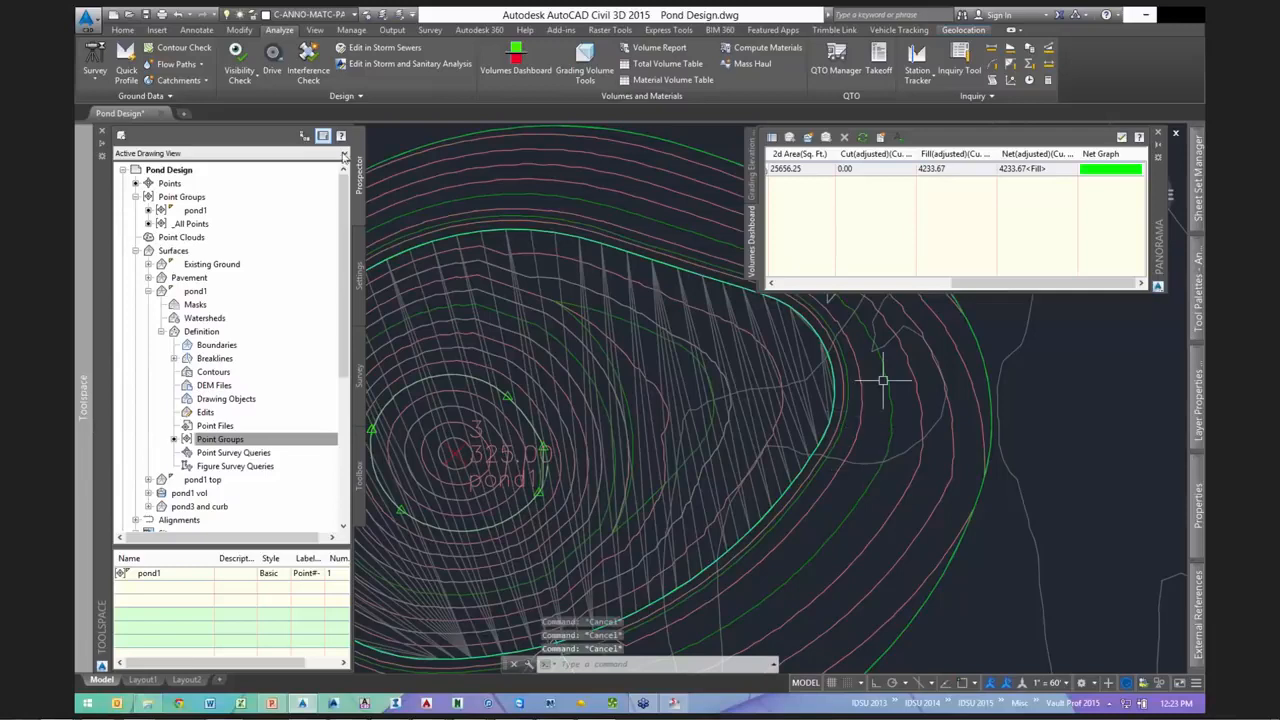
- Close the volumes dashboard and recentre the pond in the view
scroll(882, 380, "down", 3)
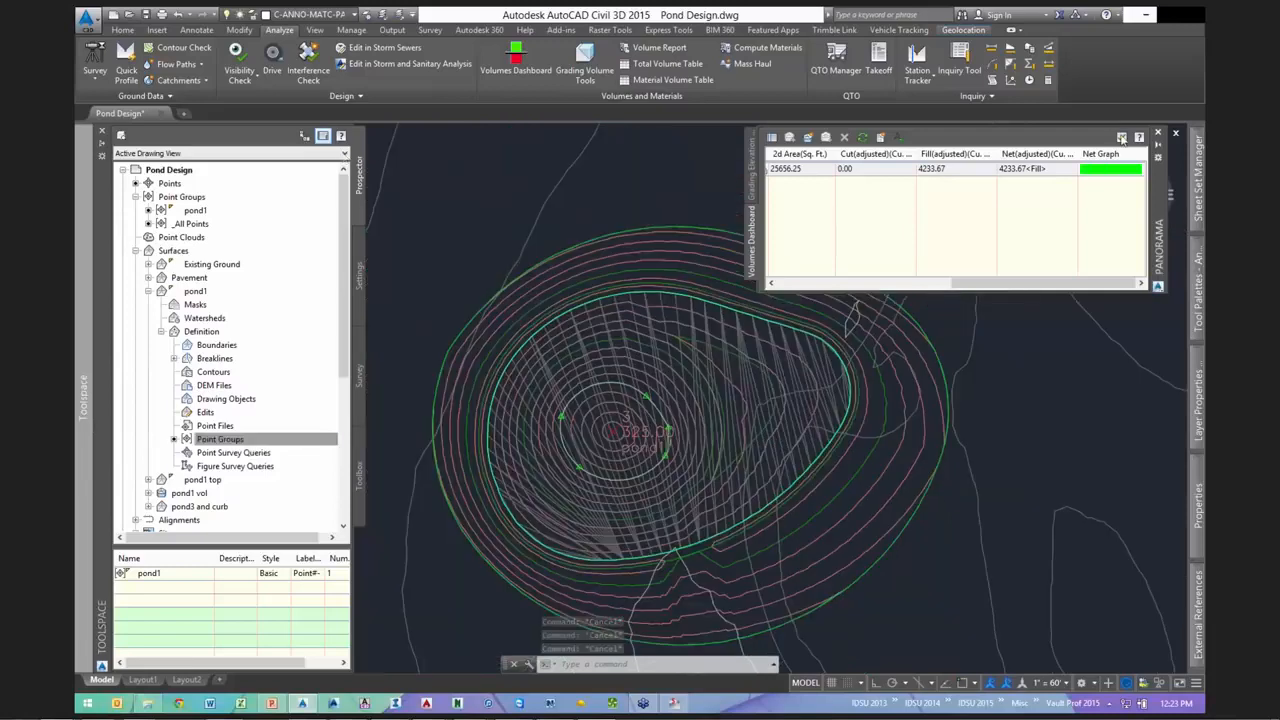
key("Escape")
key("Escape")
key("Escape")
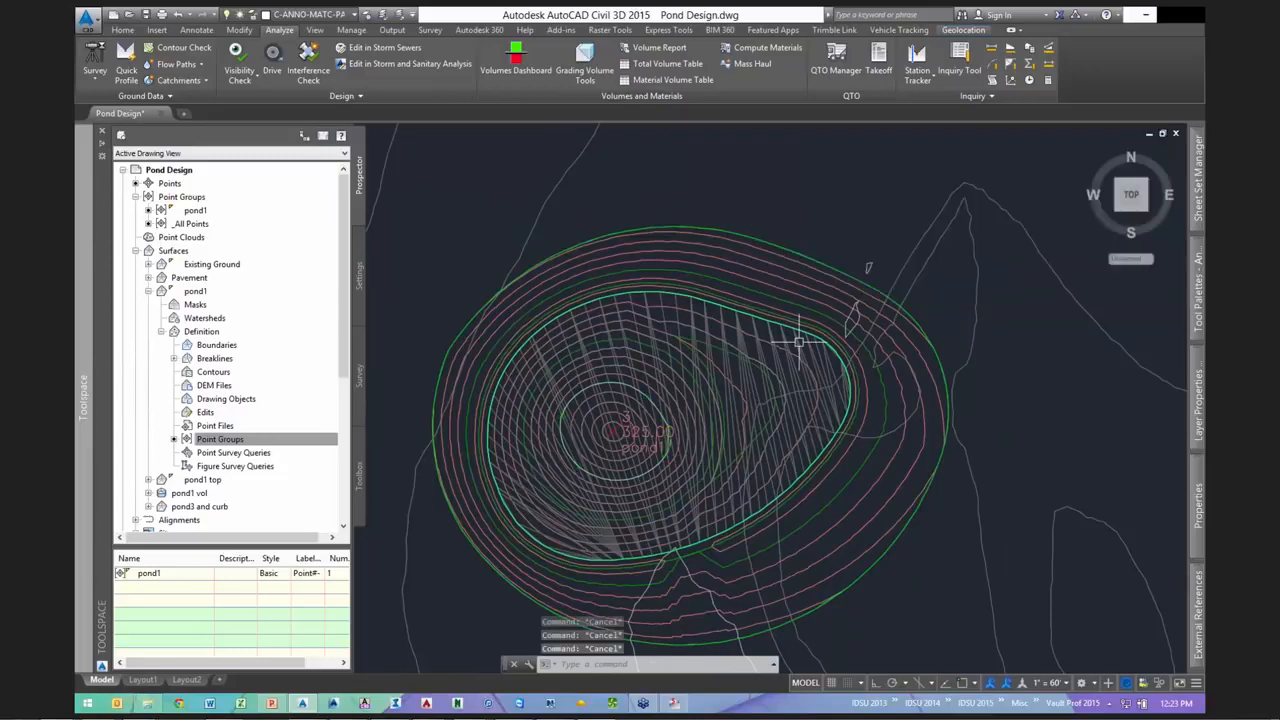
middle_click_drag(800, 343, 838, 280)
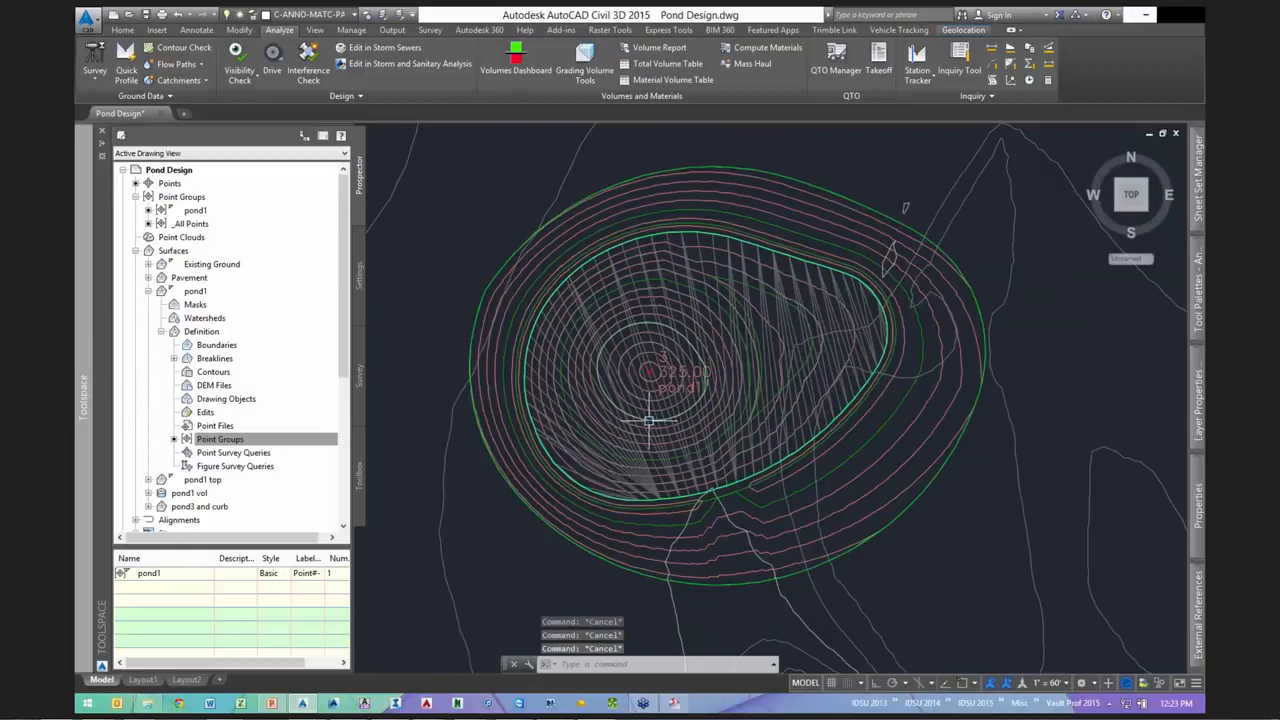
- Zoom and pan around the pond1 grading to inspect its contours and triangles
mouse_move(649, 421)
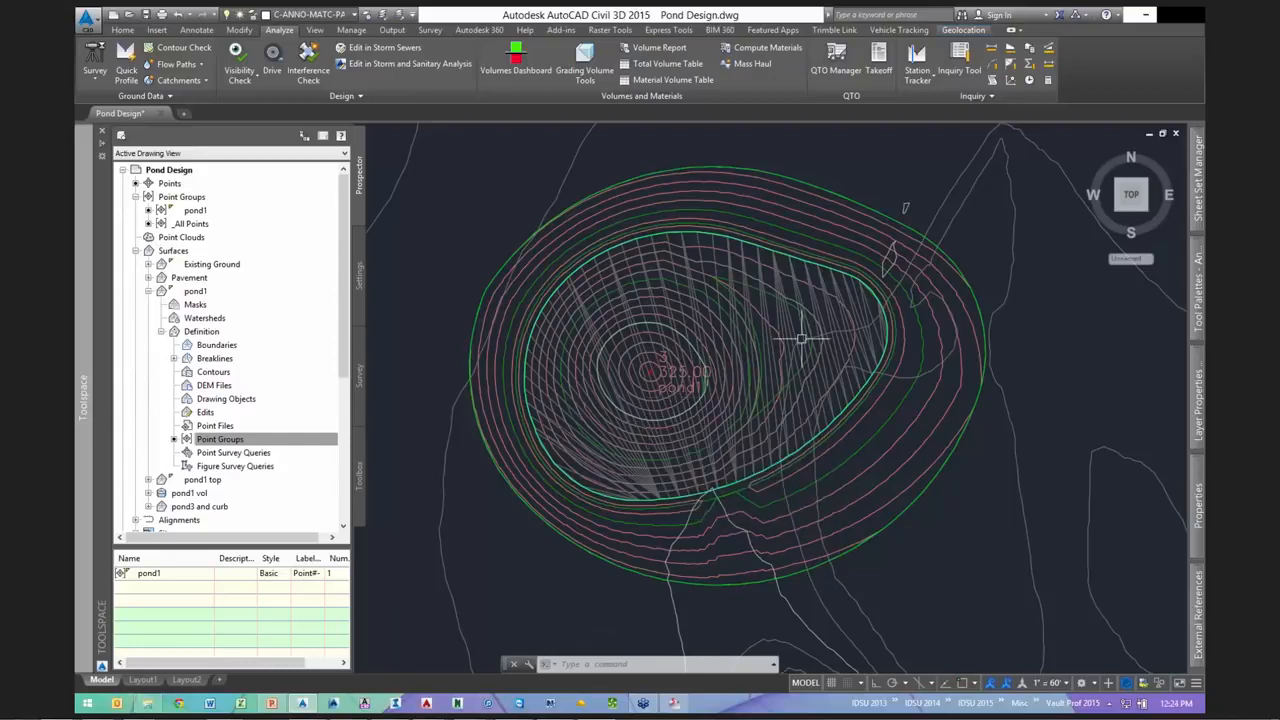
scroll(801, 340, "up", 2)
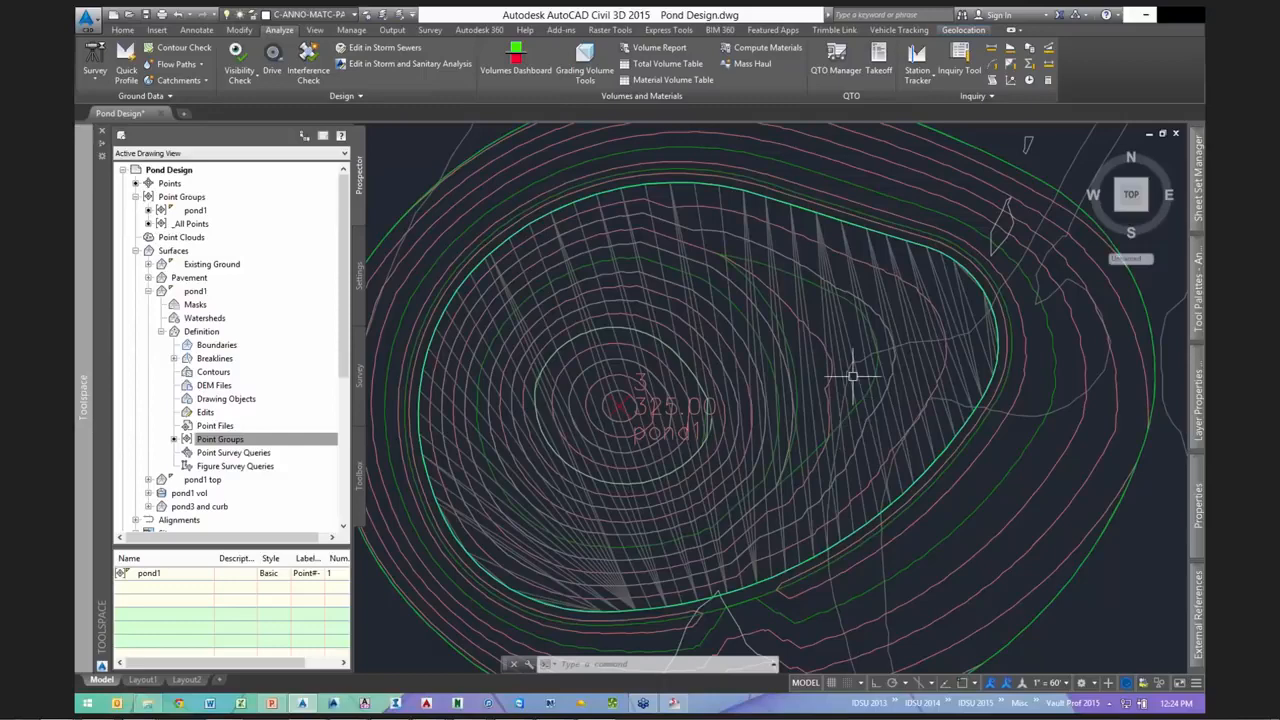
scroll(818, 289, "up", 2)
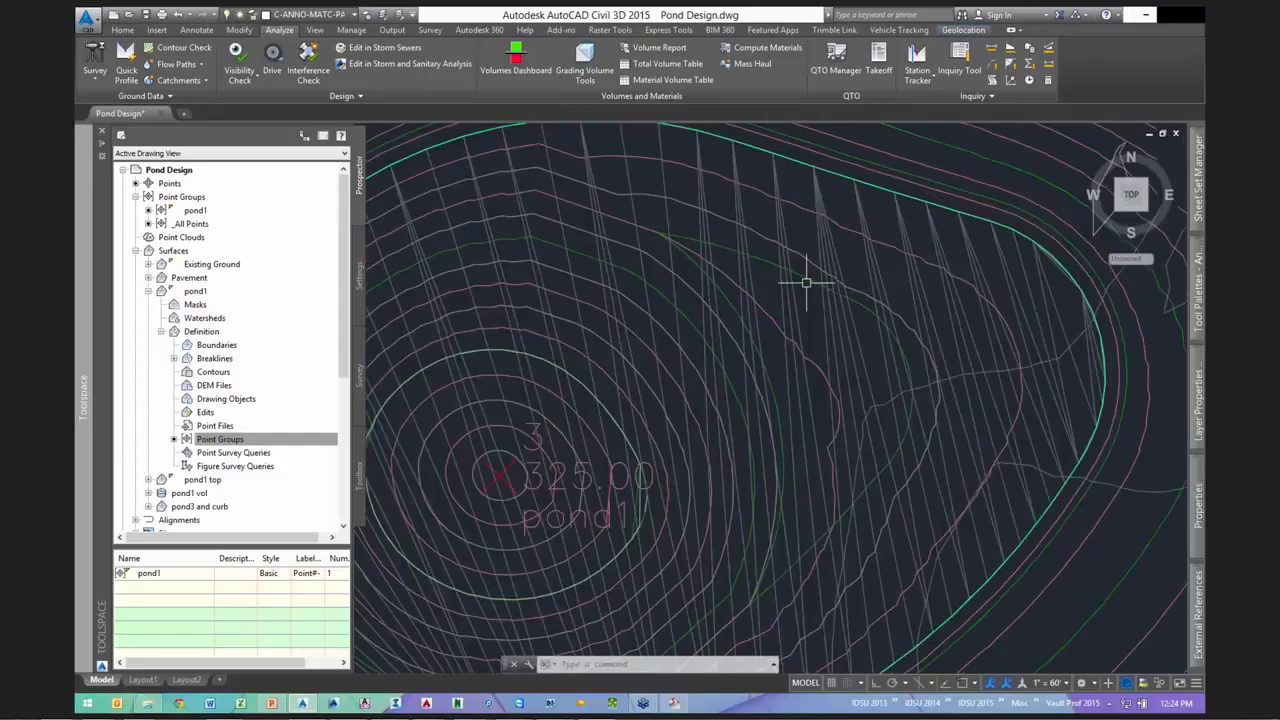
scroll(806, 283, "down", 2)
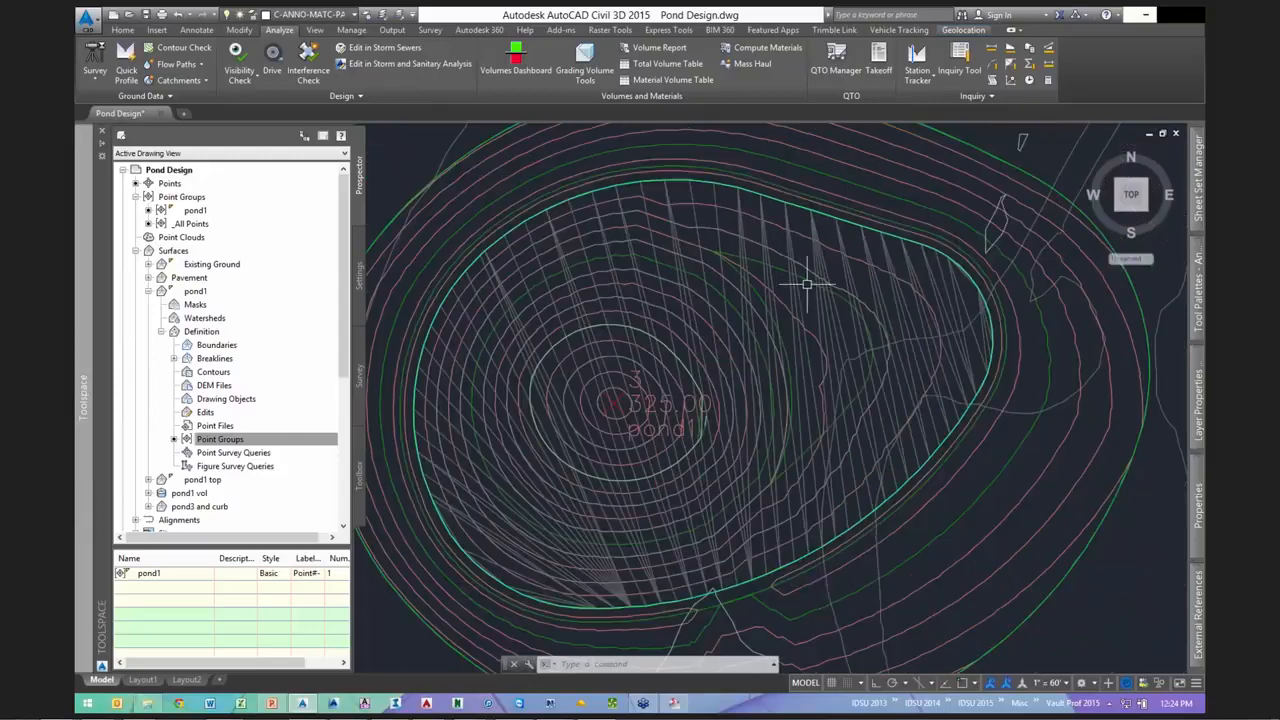
scroll(787, 578, "up", 2)
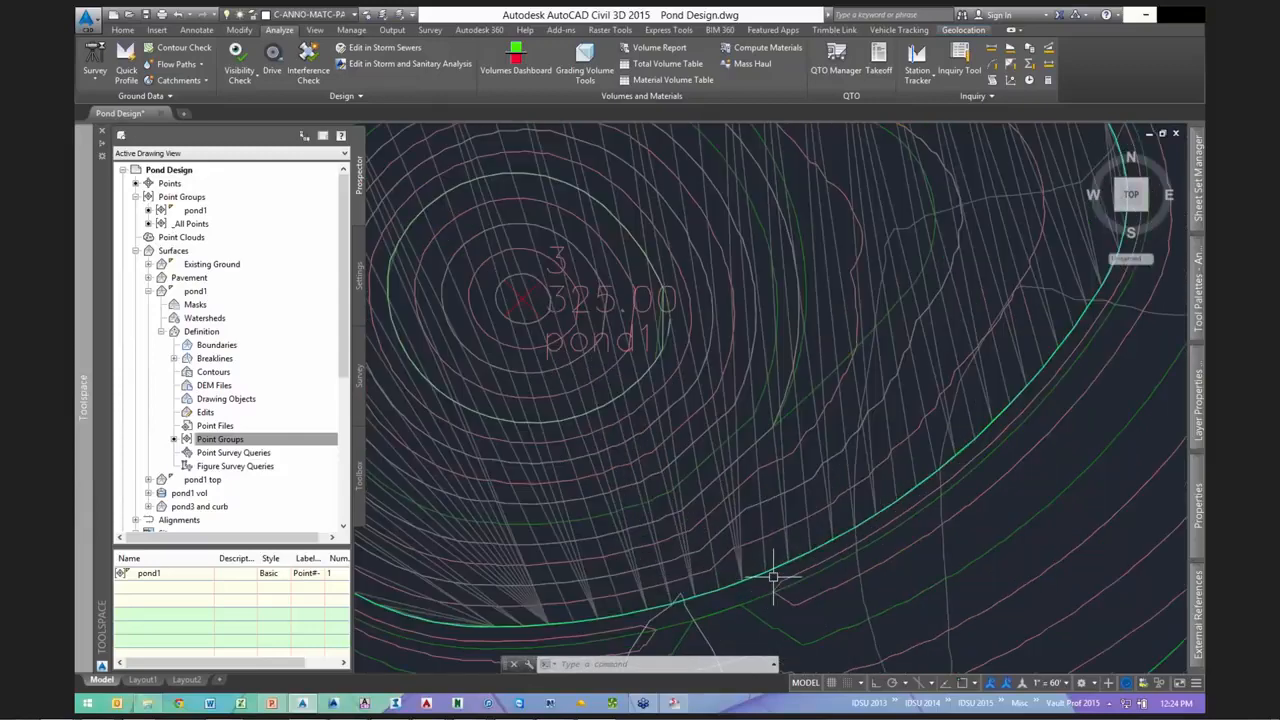
scroll(866, 504, "down", 2)
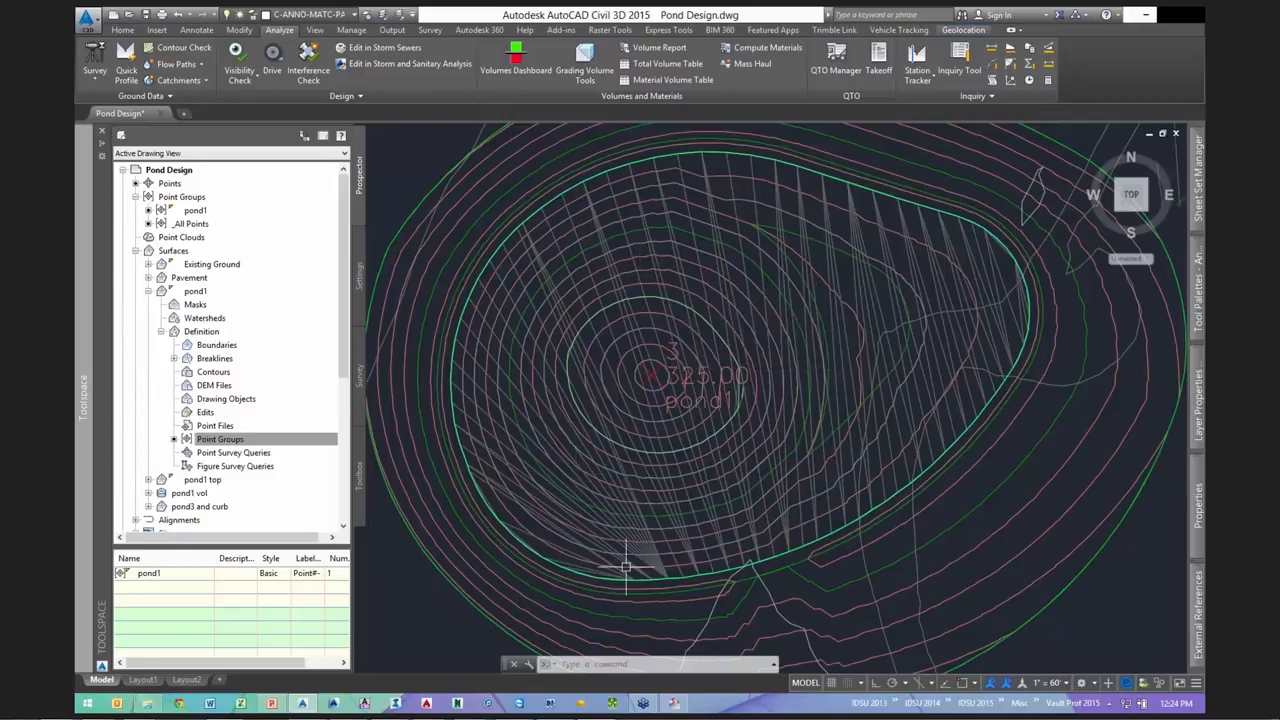
scroll(625, 567, "up", 2)
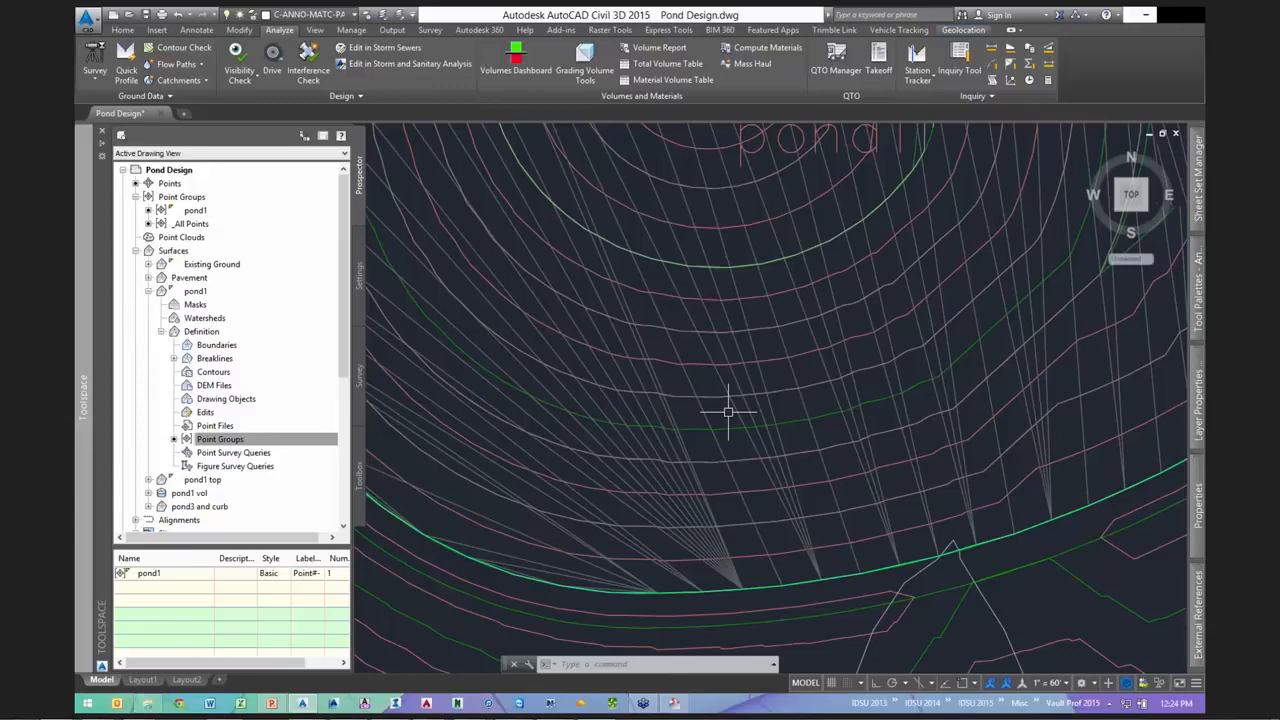
scroll(728, 411, "down", 2)
scroll(750, 455, "down", 2)
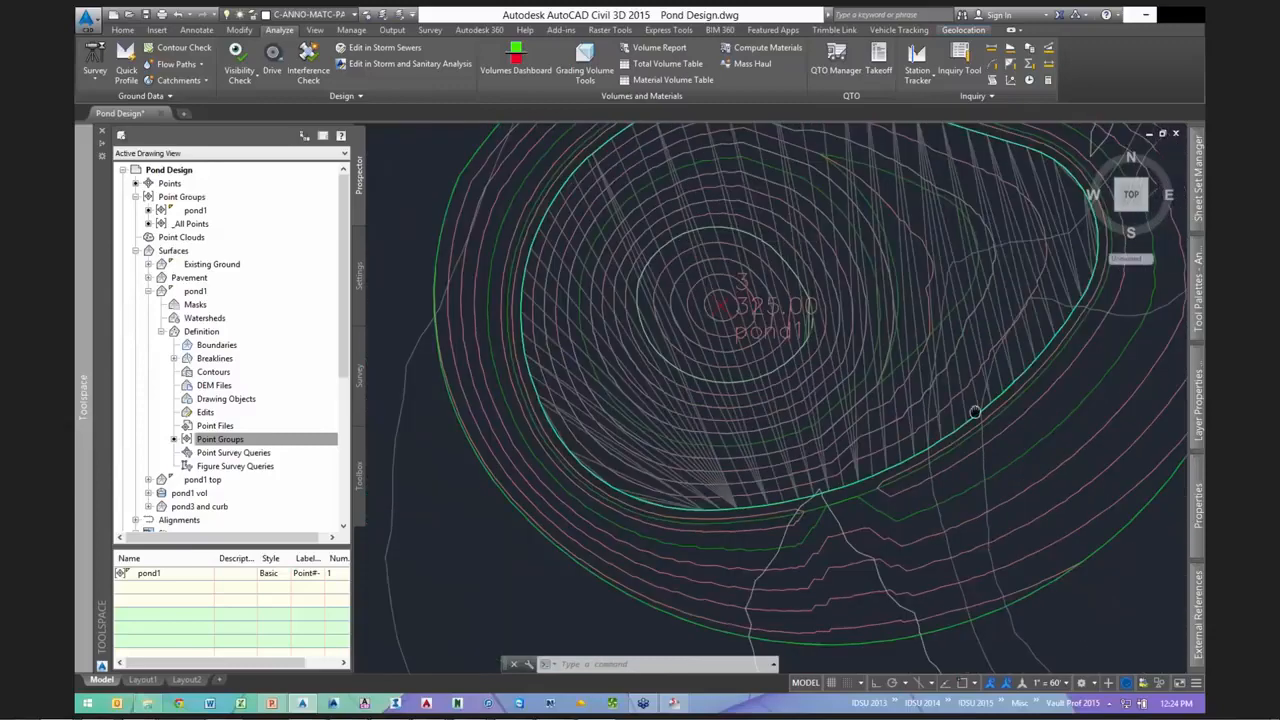
middle_click_drag(975, 411, 814, 457)
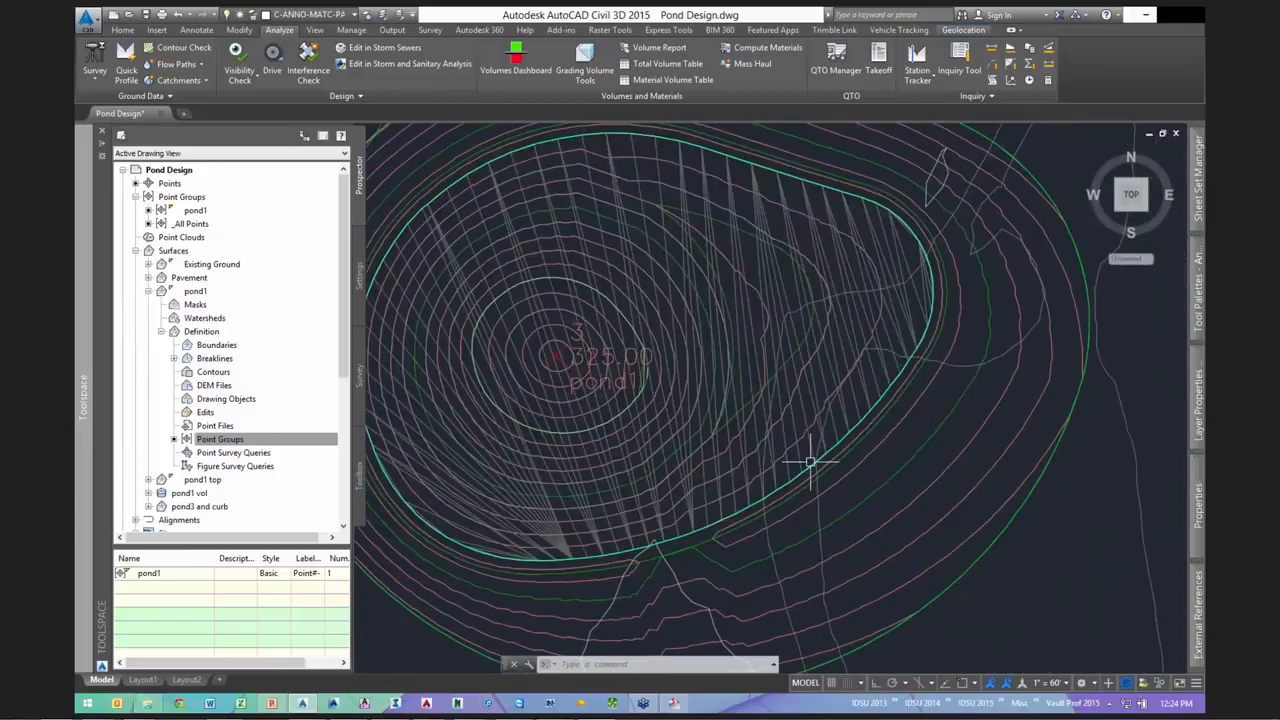
key("Escape")
key("Escape")
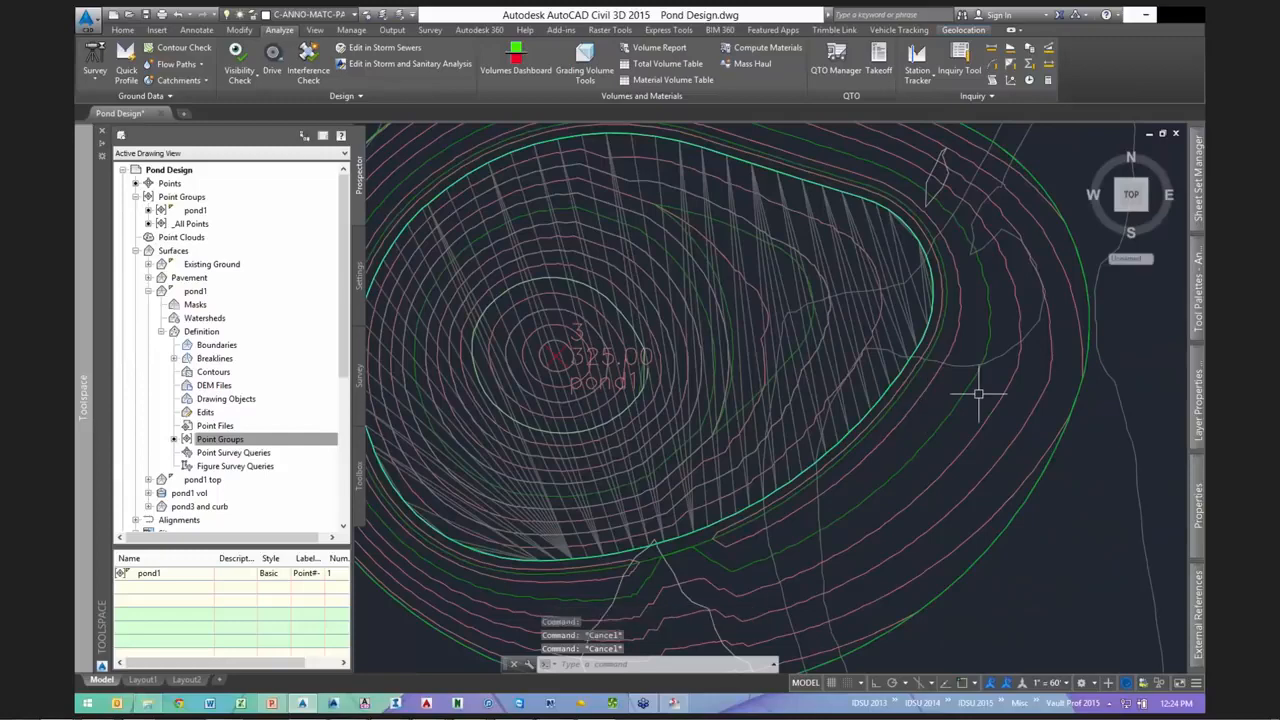
scroll(978, 394, "down", 2)
scroll(940, 322, "up", 2)
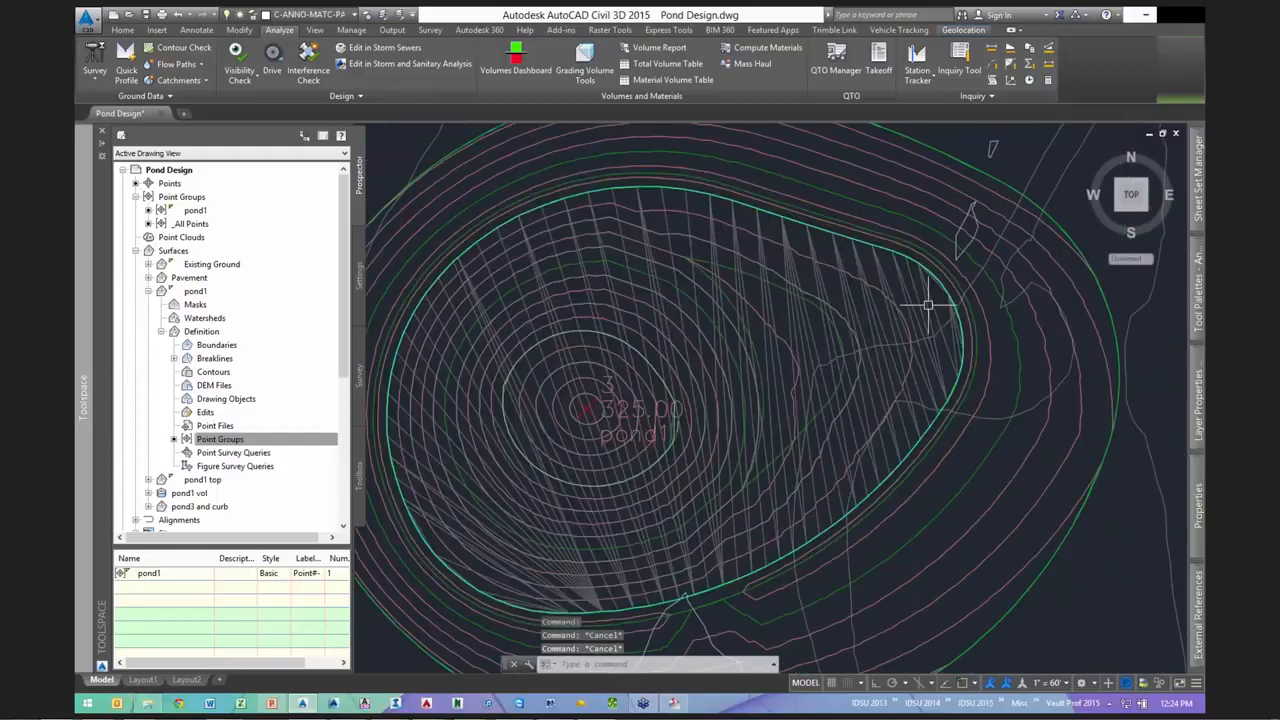
- Set the pond1 top surface style to _No Display
double_click(928, 305)
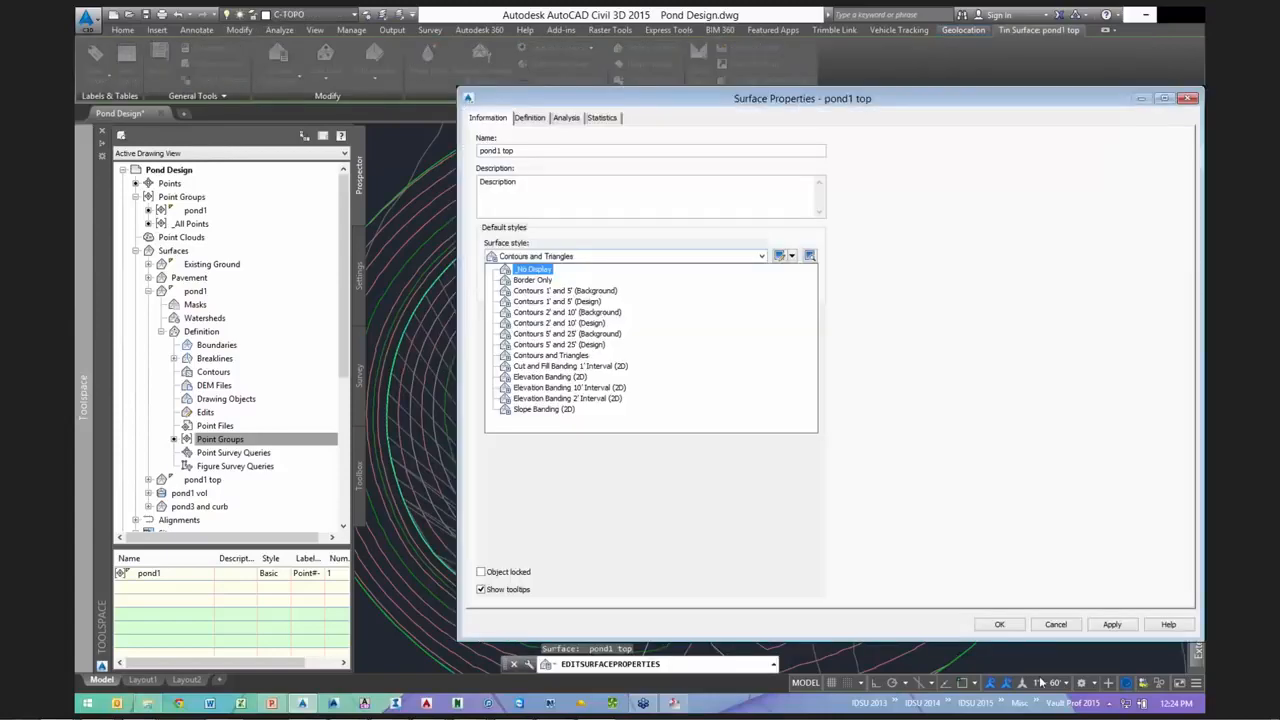
left_click(533, 269)
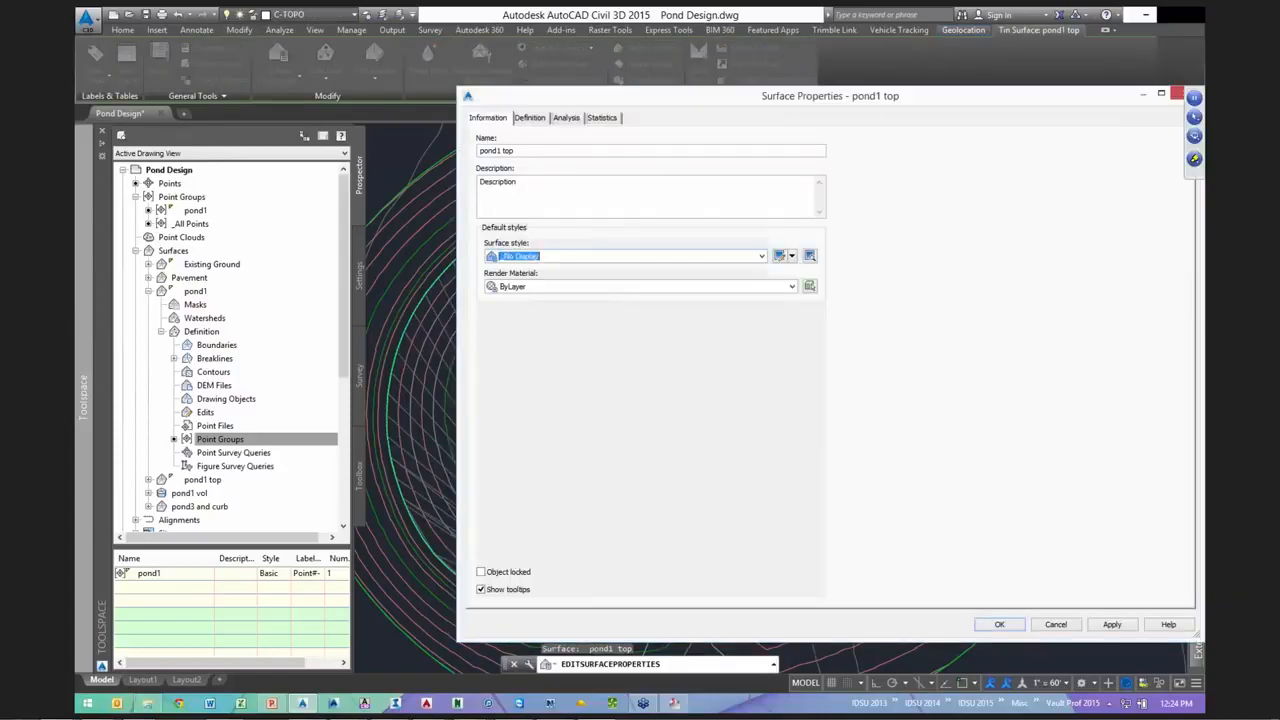
left_click(999, 624)
key("Escape")
key("Escape")
middle_click_drag(994, 514, 928, 480)
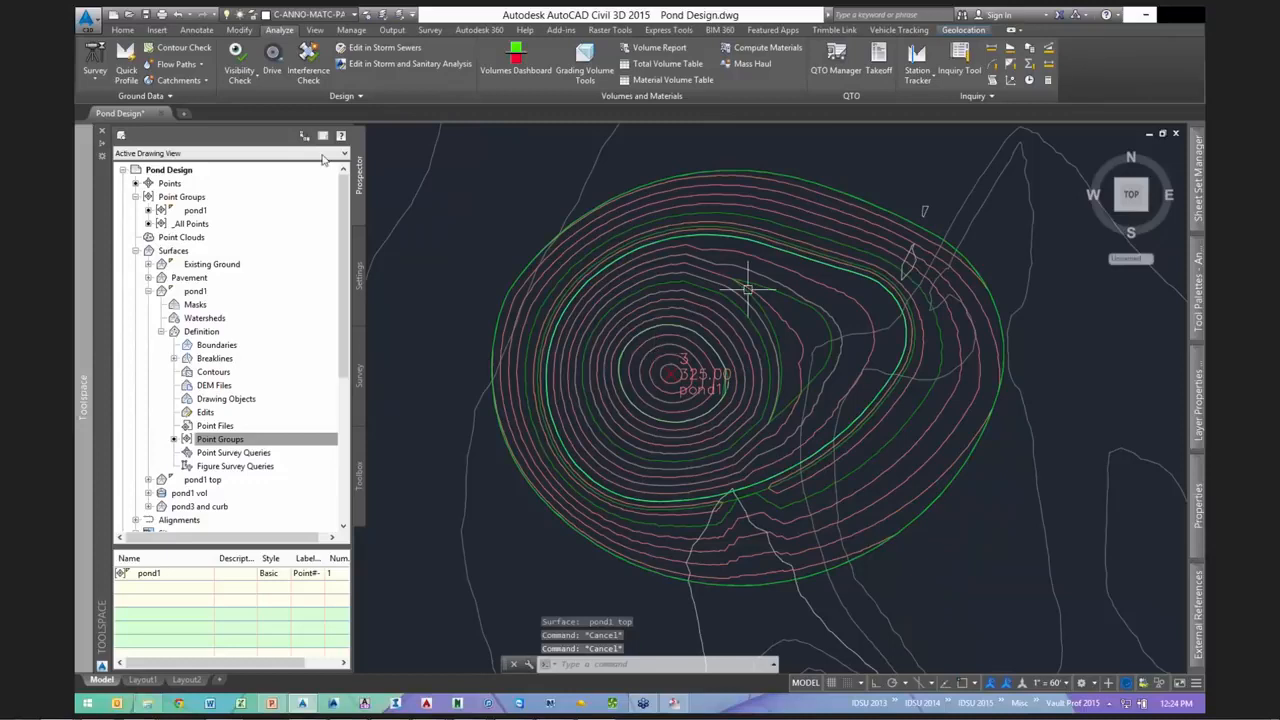
- Save the drawing
left_click(122, 29)
key("ctrl+s")
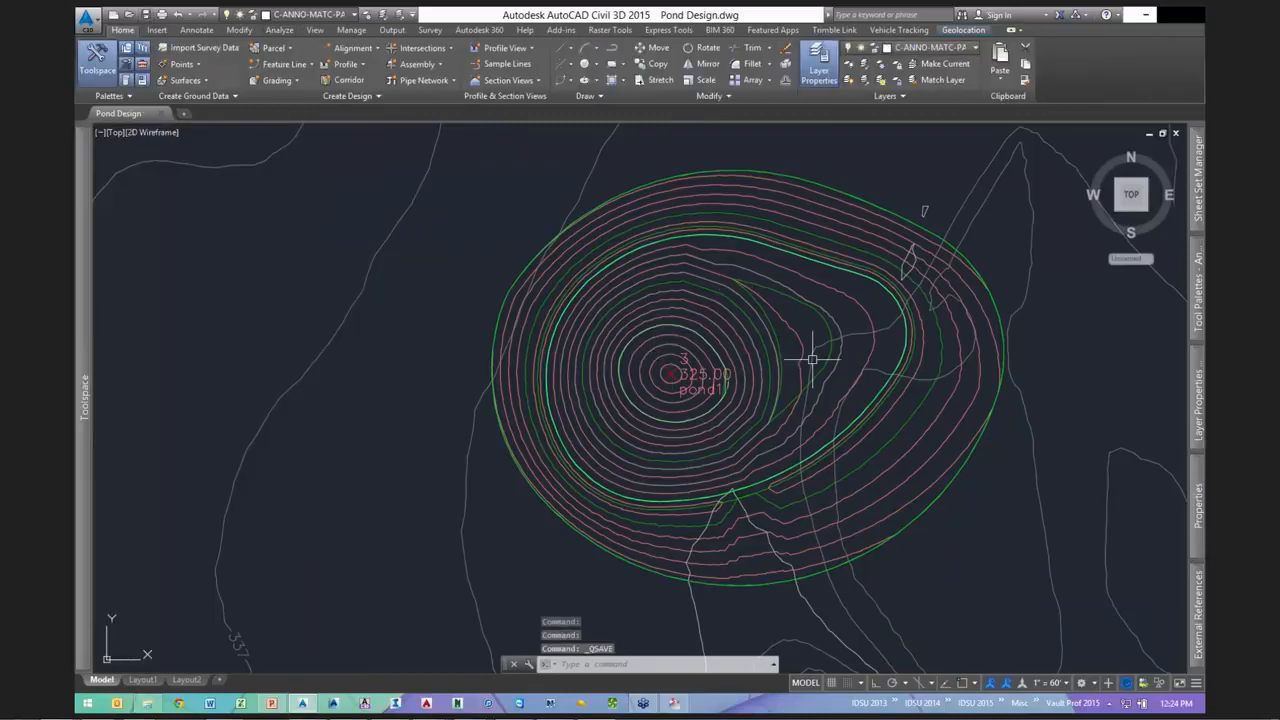
scroll(789, 293, "up", 2)
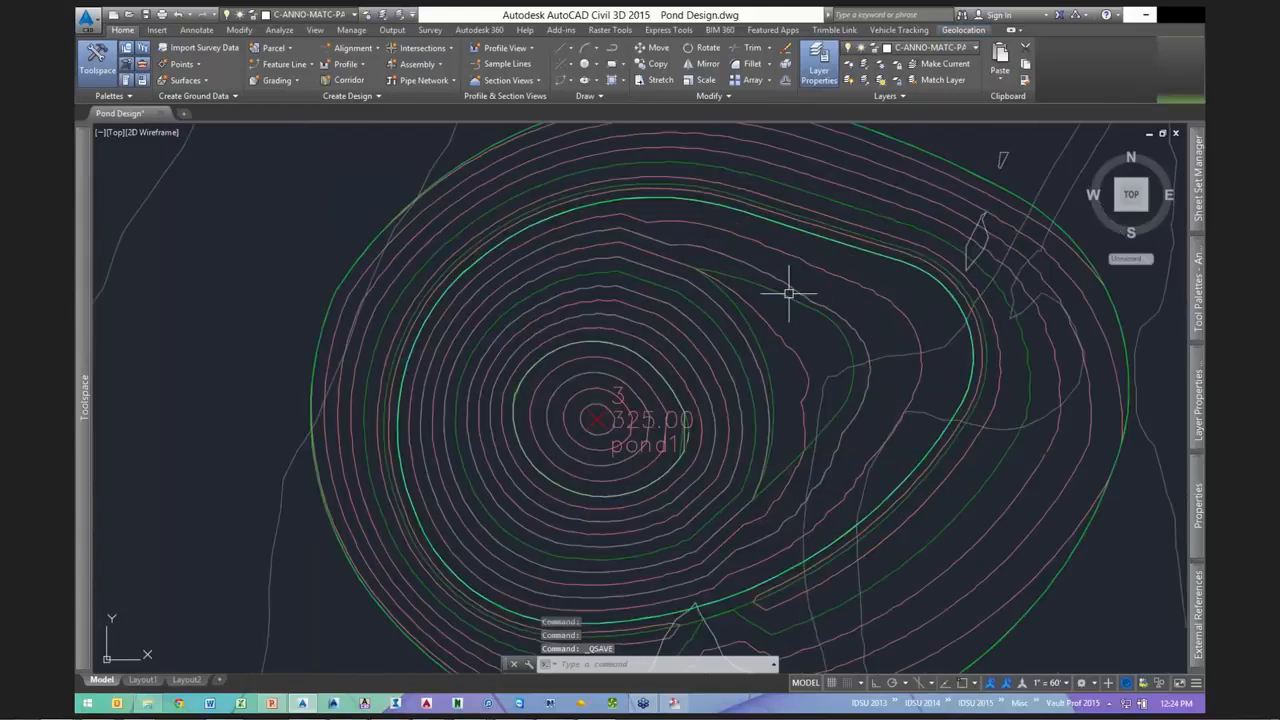
- Check the pond1 vol surface properties and reposition the view on the pond
left_click(872, 436)
right_click(872, 436)
left_click(872, 436)
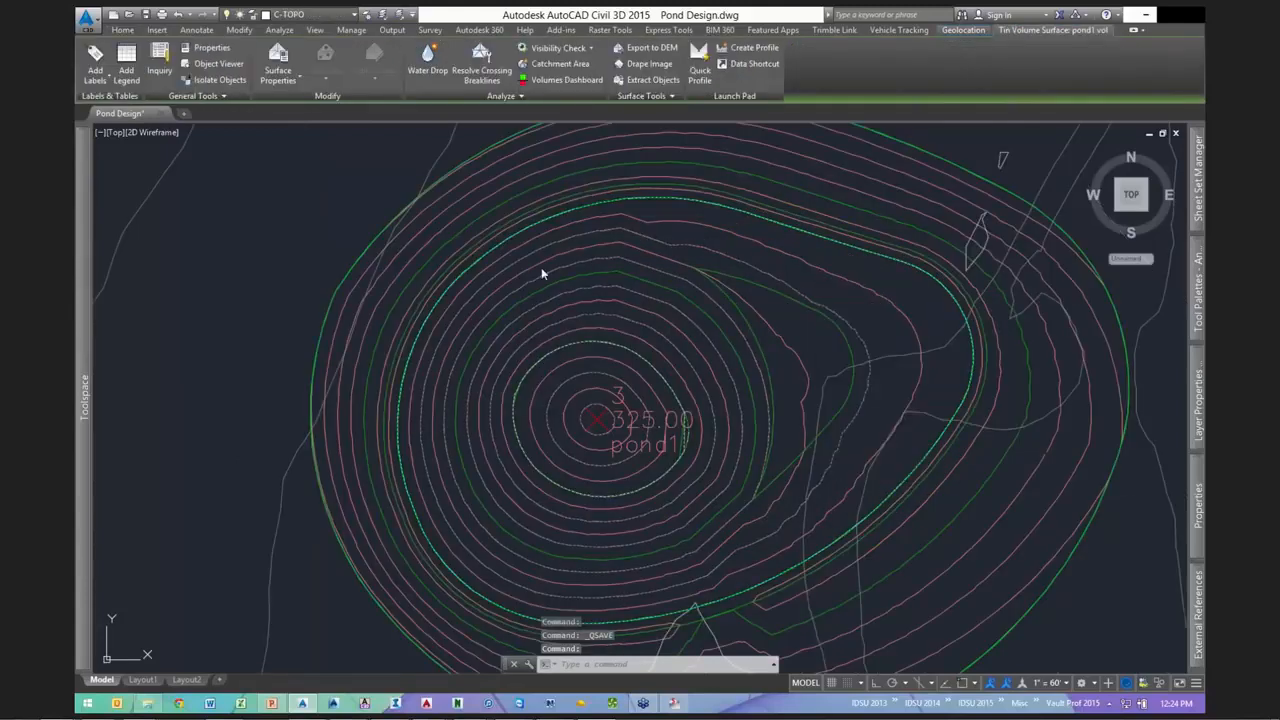
key("Escape")
key("Escape")
scroll(727, 280, "down", 2)
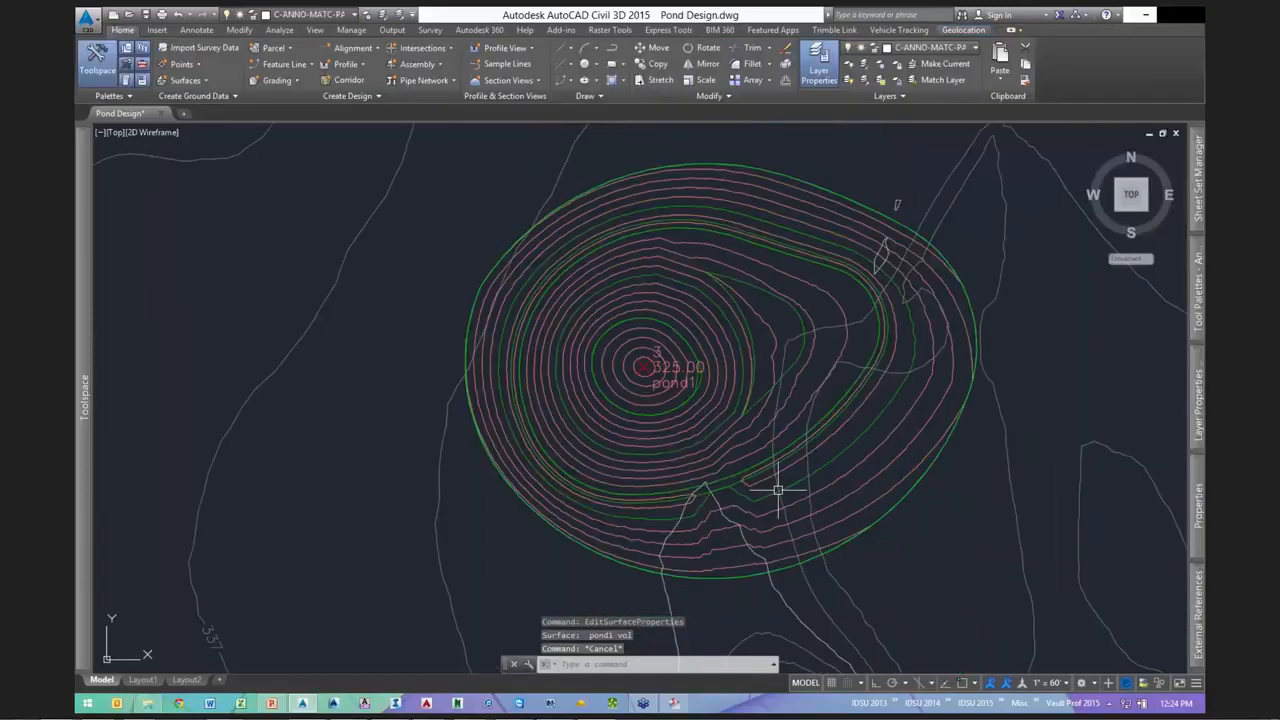
scroll(778, 490, "up", 2)
scroll(763, 517, "down", 2)
middle_click_drag(801, 378, 682, 397)
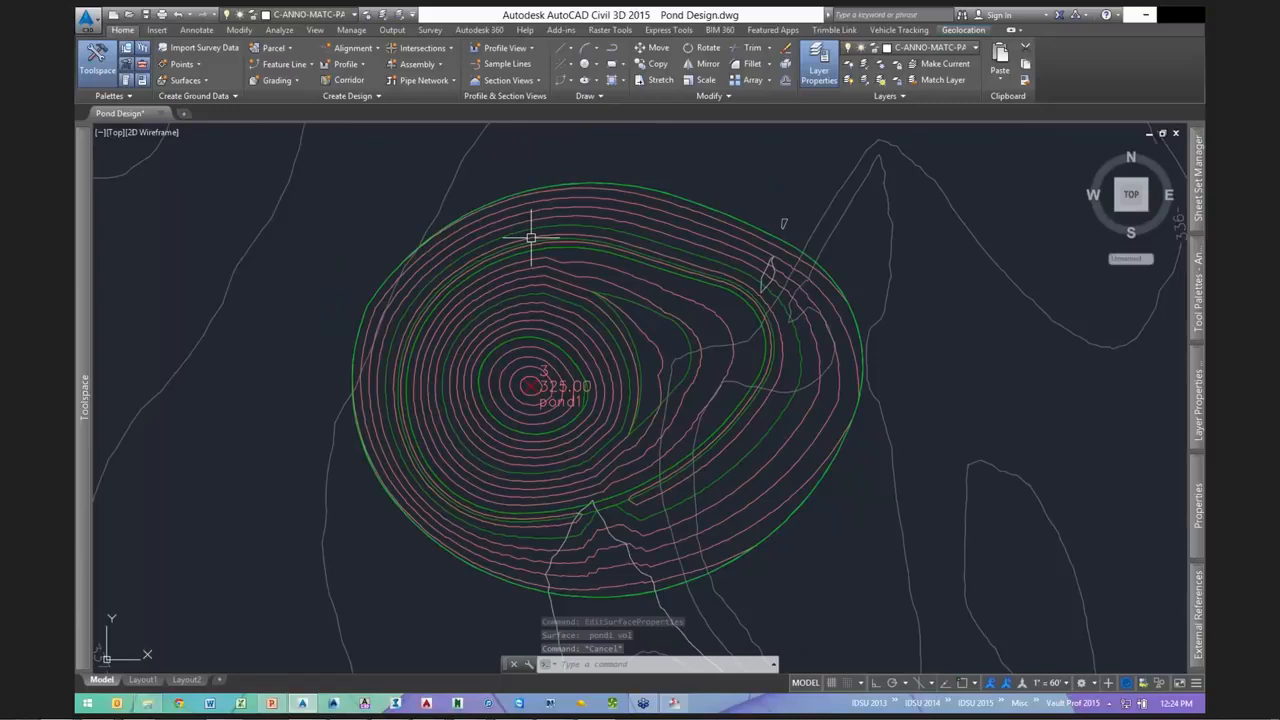
scroll(563, 262, "up", 2)
scroll(565, 264, "down", 2)
middle_click_drag(595, 293, 682, 299)
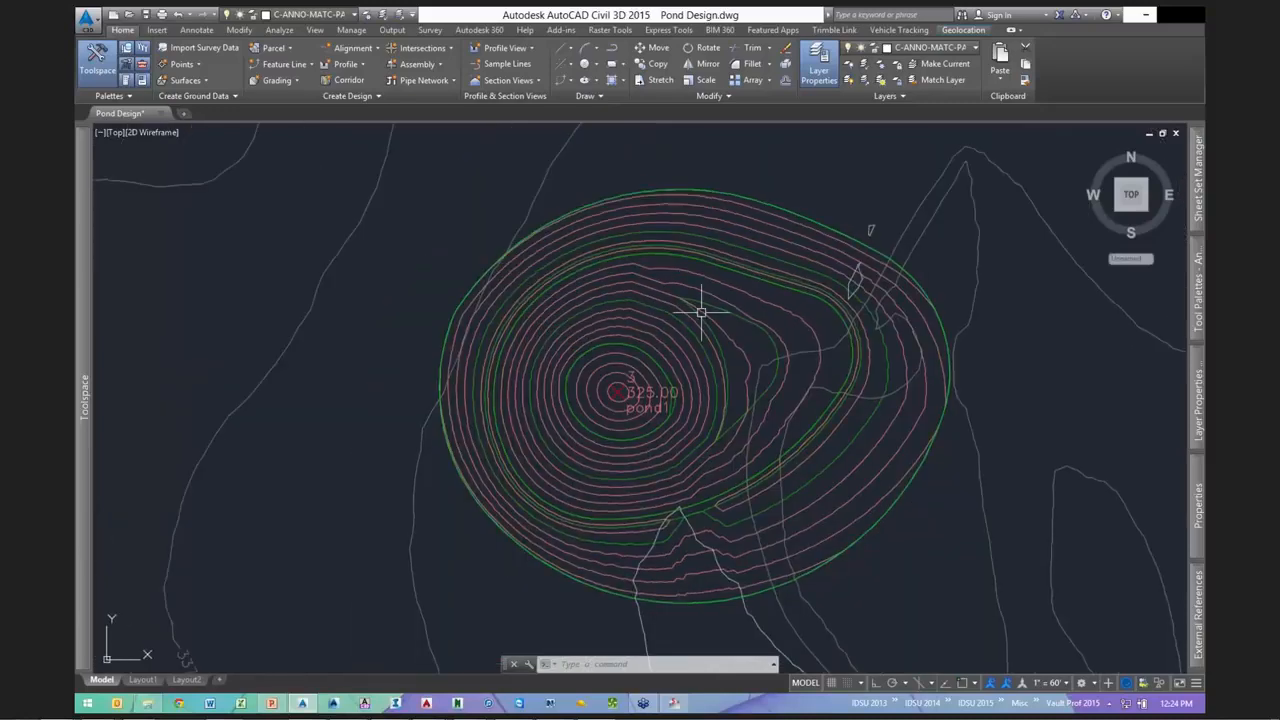
scroll(701, 313, "up", 2)
- Select the pond1 surface and bring up its Edit Surface operations
left_click(661, 291)
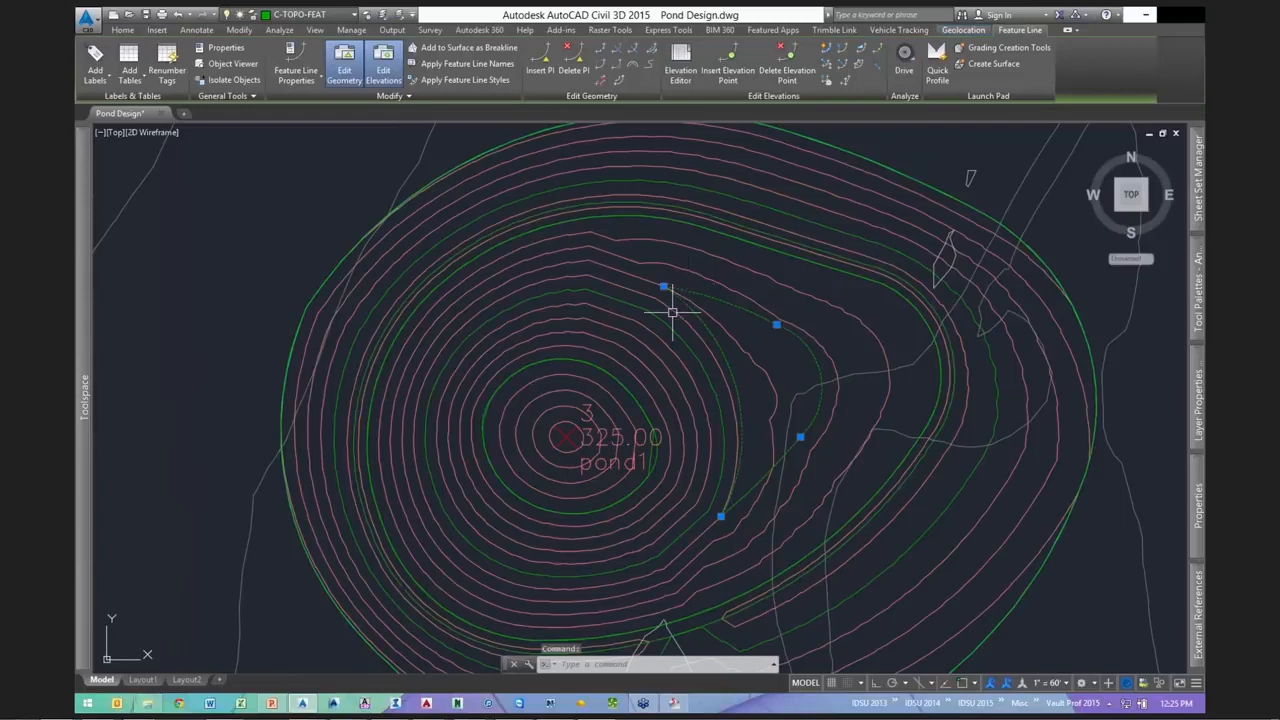
key("Escape")
key("Escape")
scroll(660, 290, "down", 2)
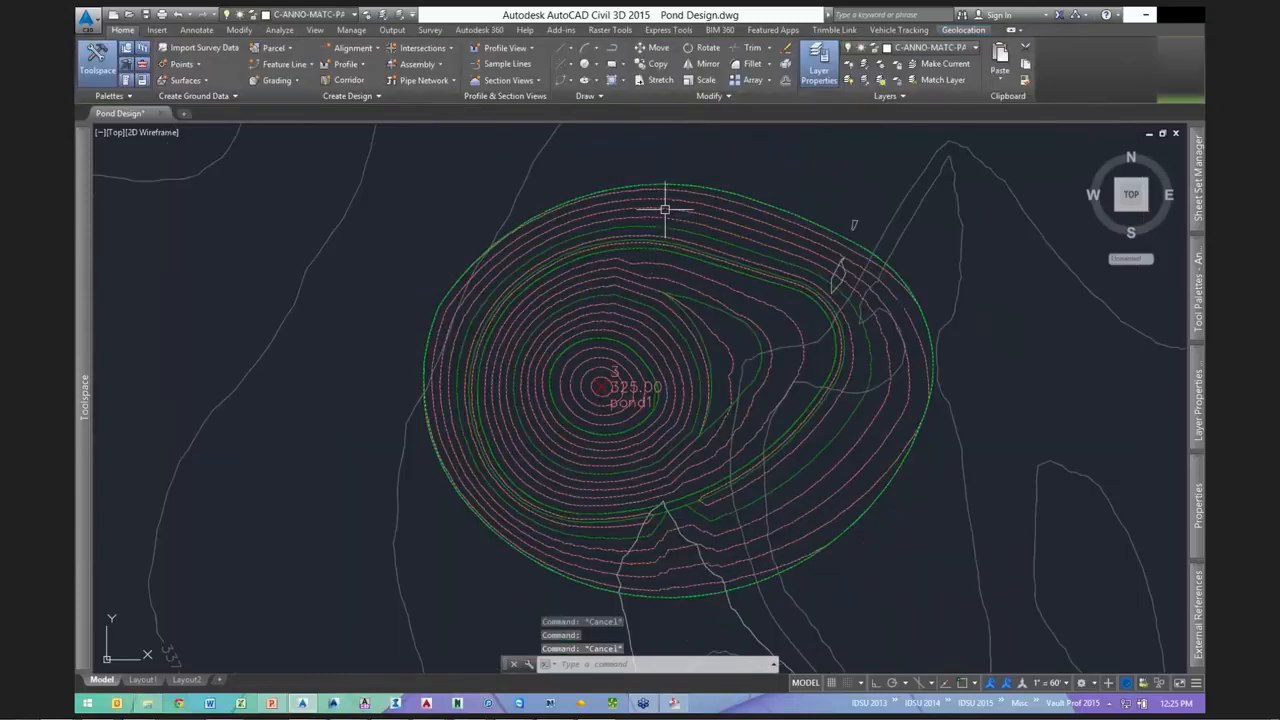
left_click(665, 209)
left_click(376, 82)
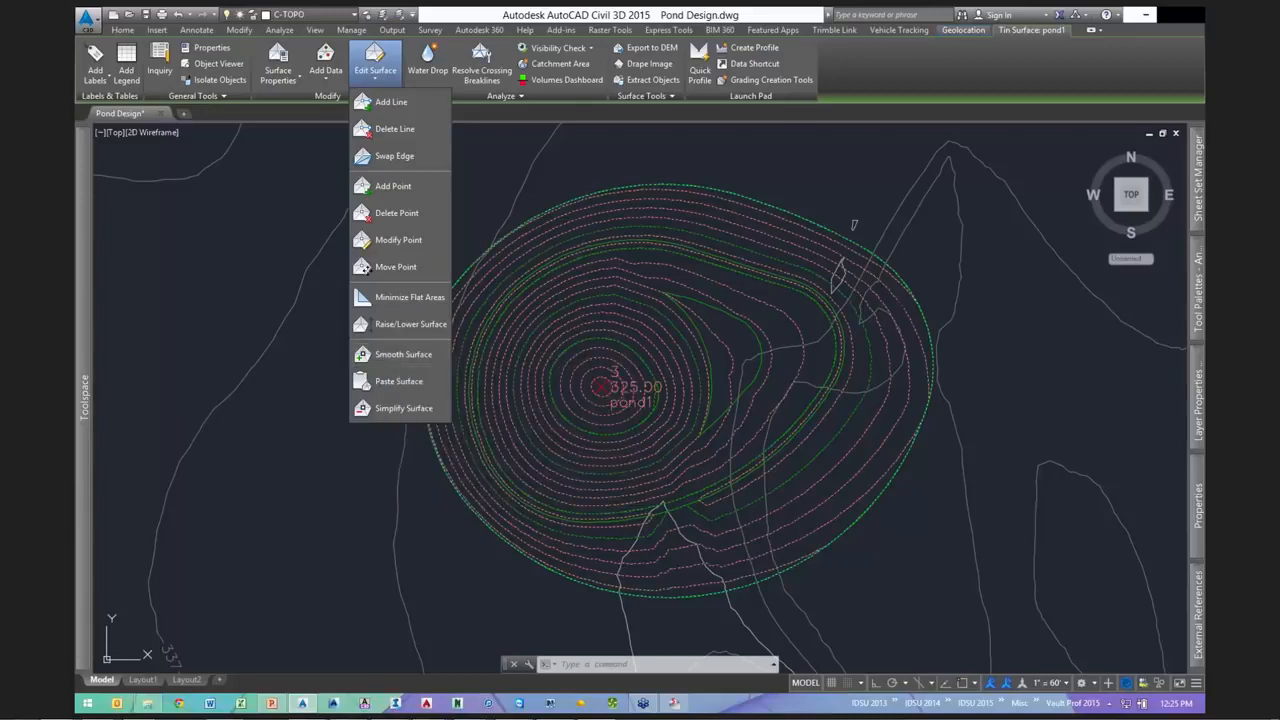
- Start a Smooth Surface edit on the pond1 surface
left_click(799, 236)
scroll(690, 369, "up", 2)
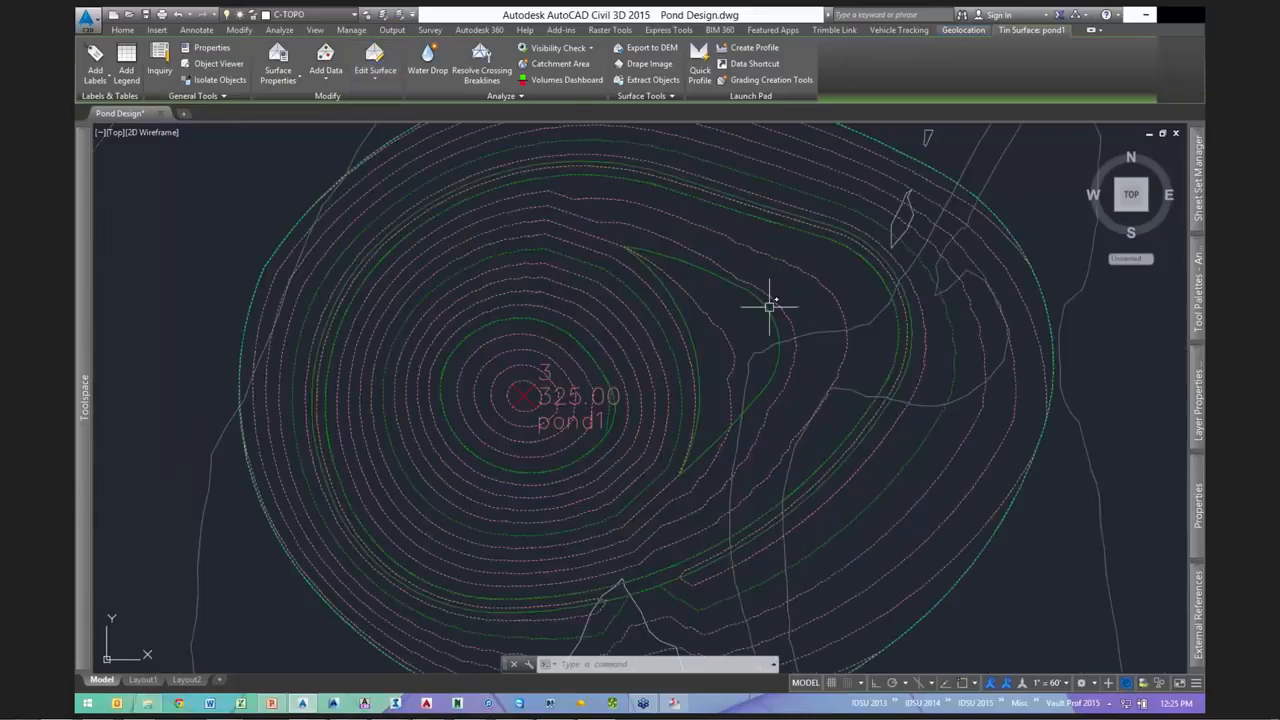
left_click(735, 282)
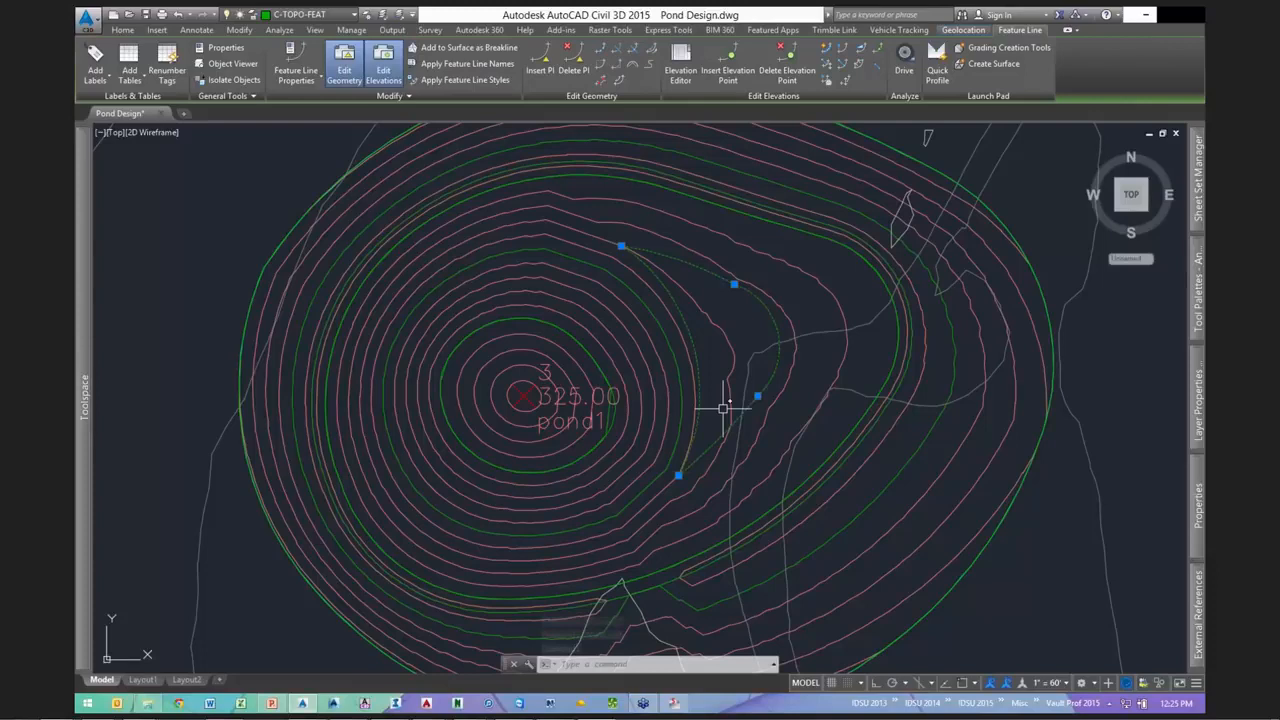
key("Escape")
key("Escape")
scroll(777, 313, "down", 2)
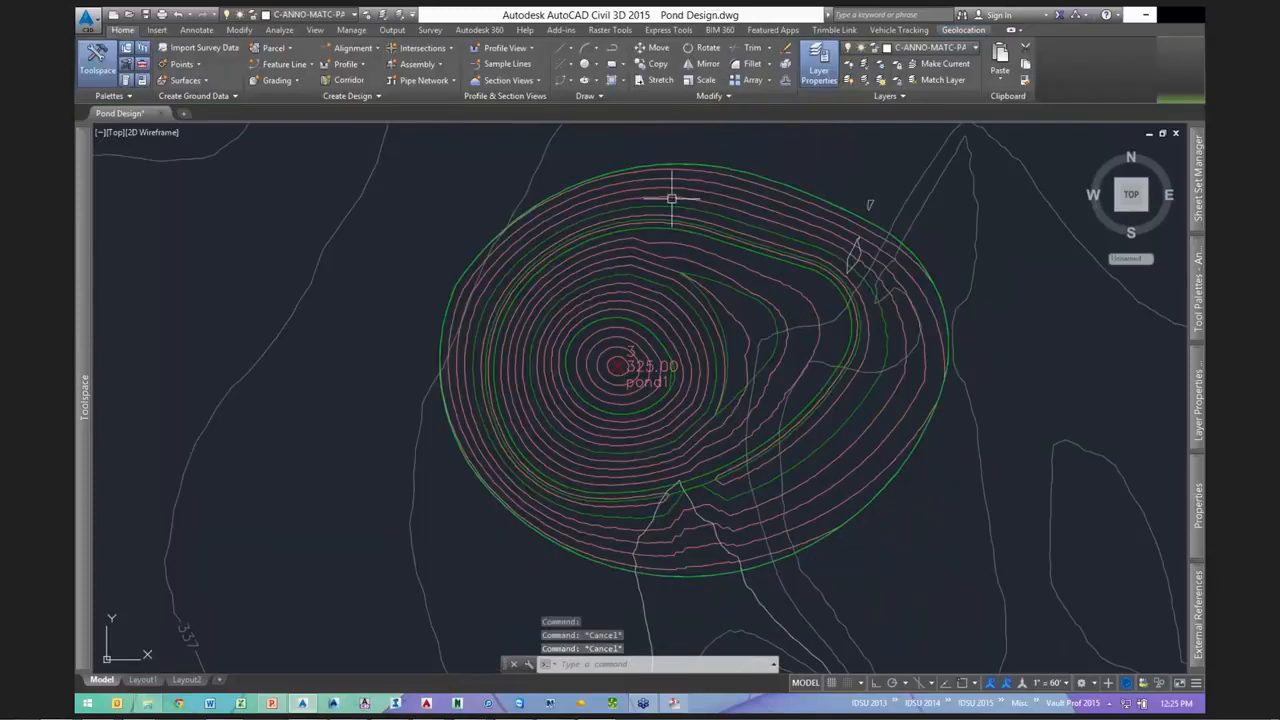
left_click(671, 198)
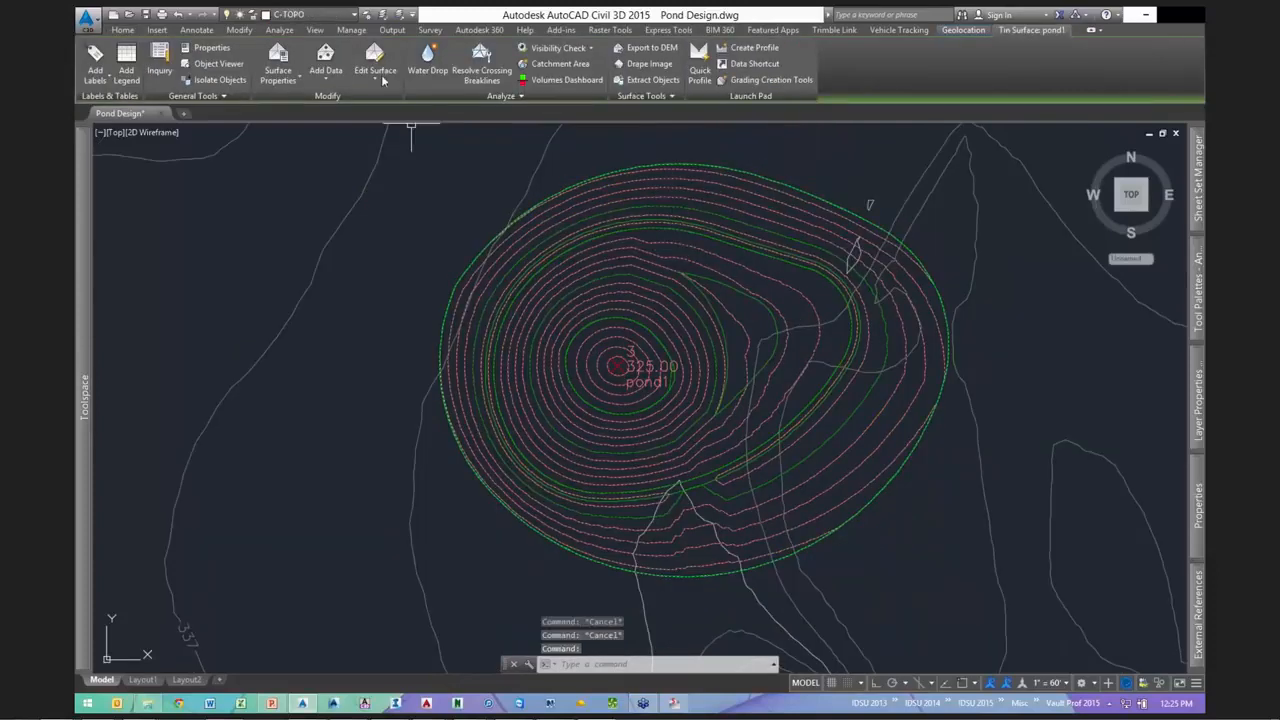
left_click(381, 76)
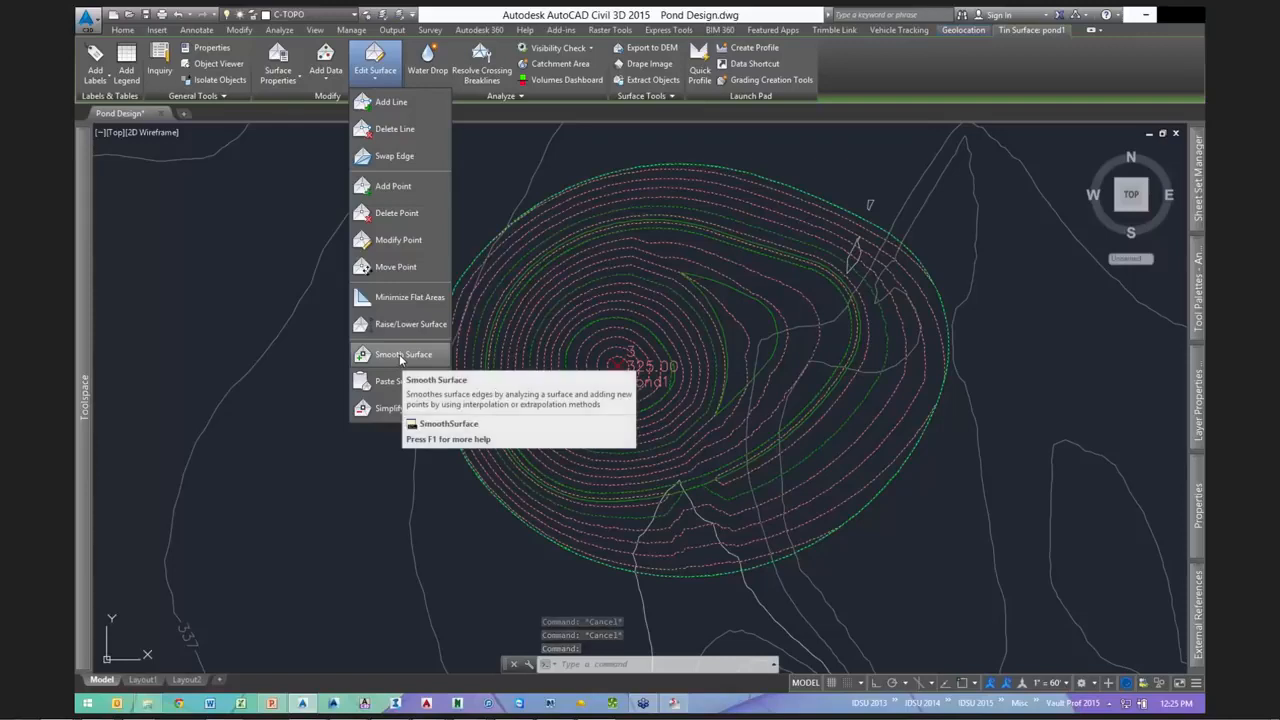
left_click(401, 356)
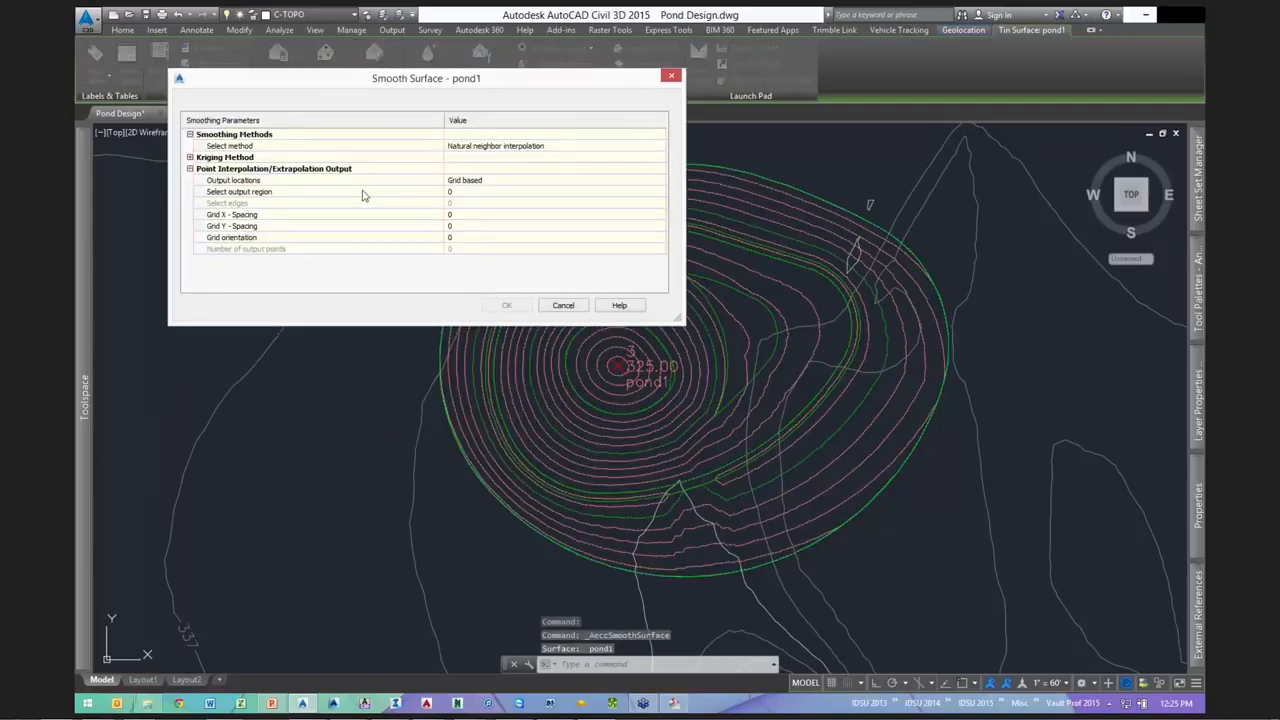
- Set the smoothing output region to the whole Surface
left_click(572, 194)
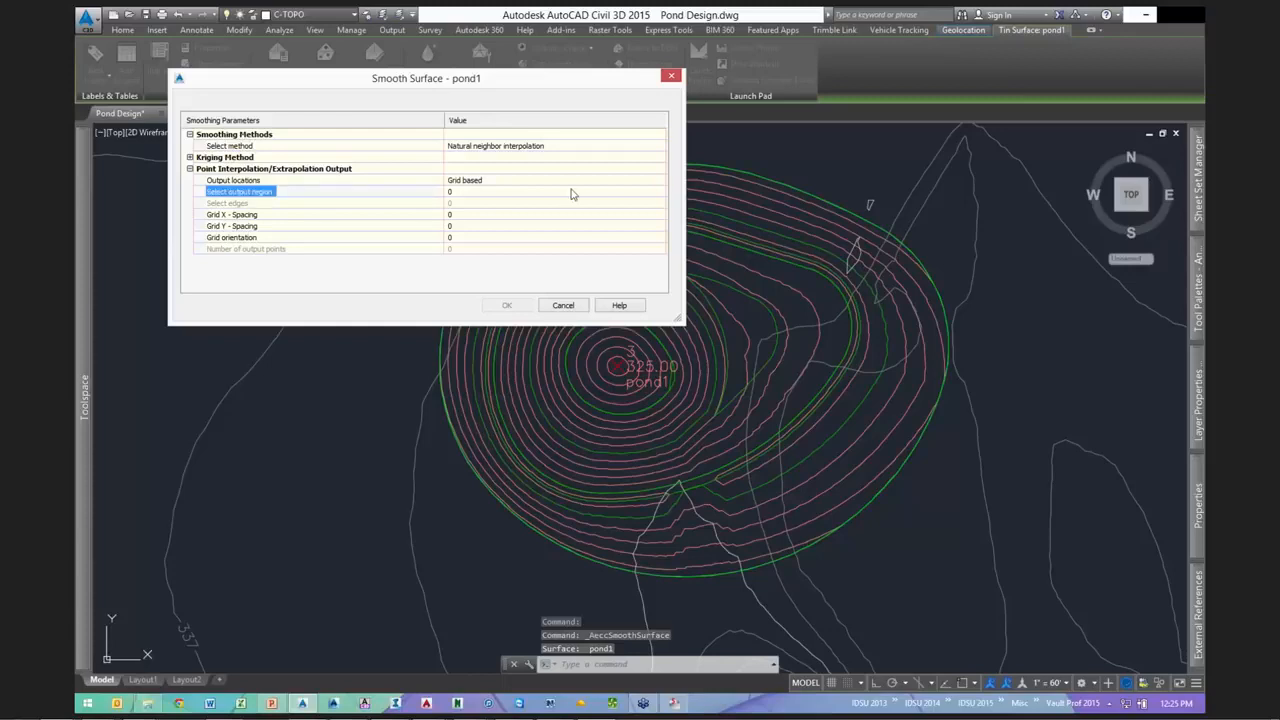
left_click(660, 195)
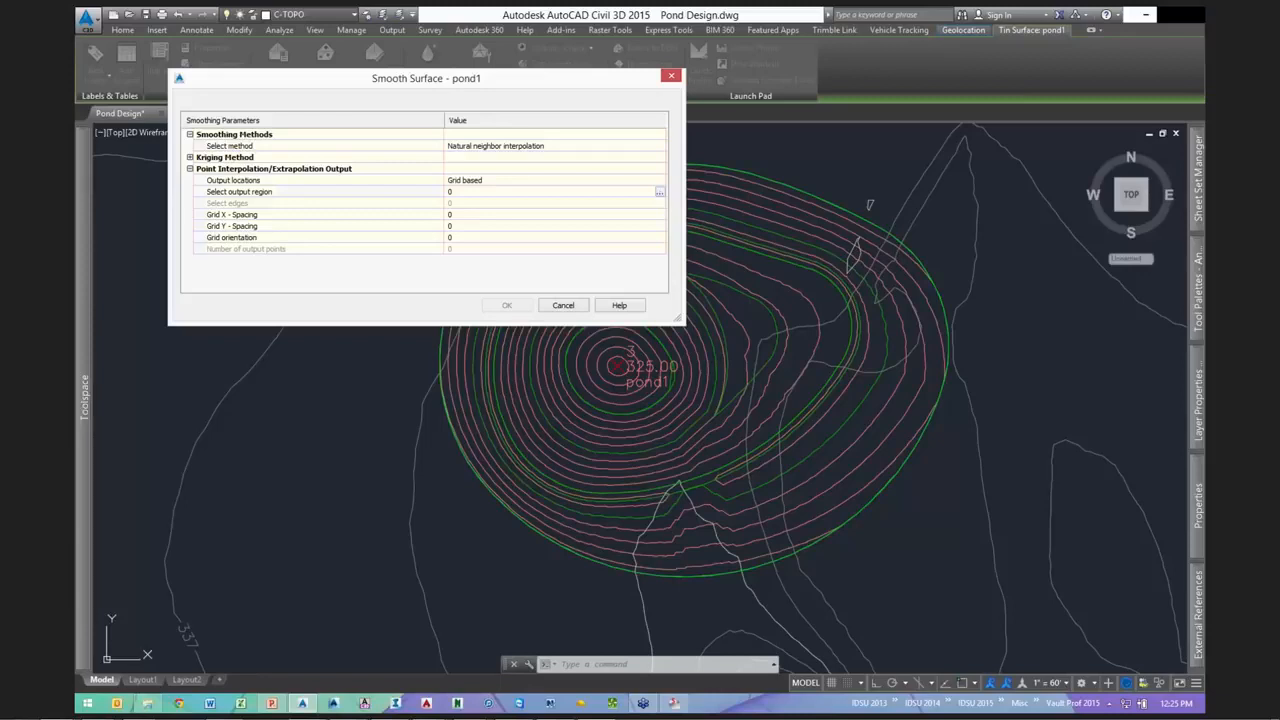
left_click(660, 191)
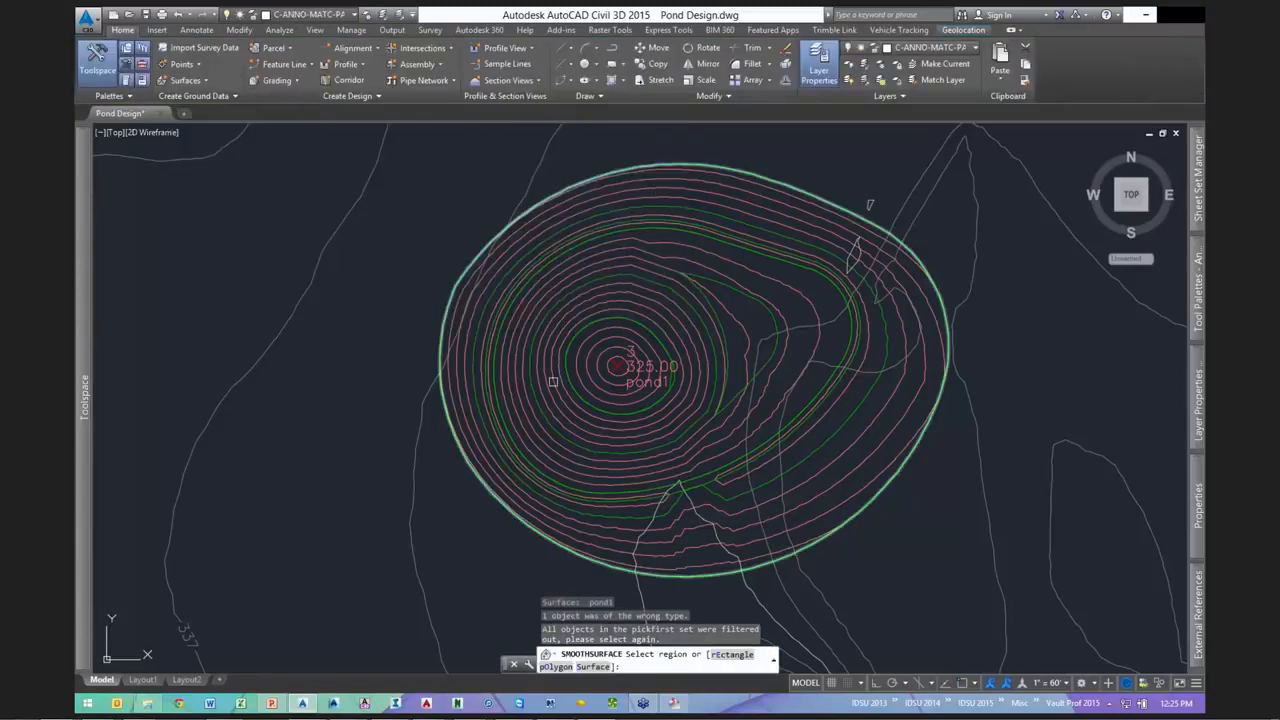
left_click(652, 292)
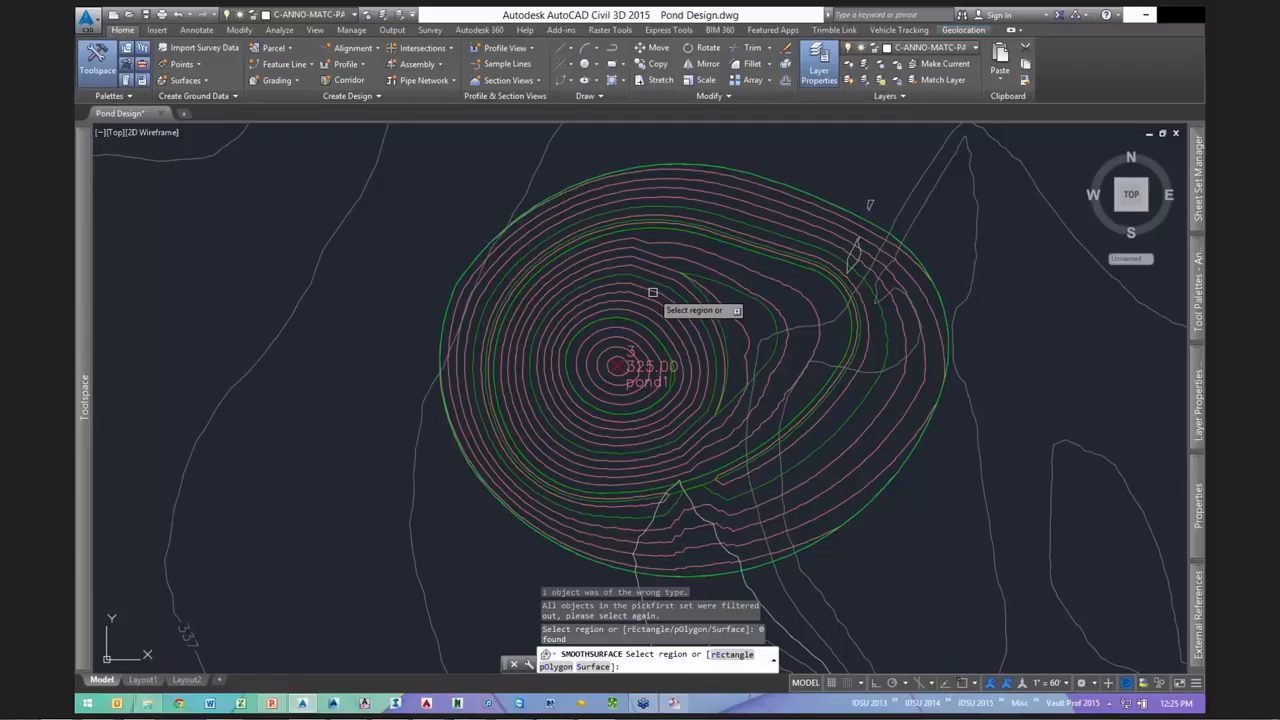
type("s")
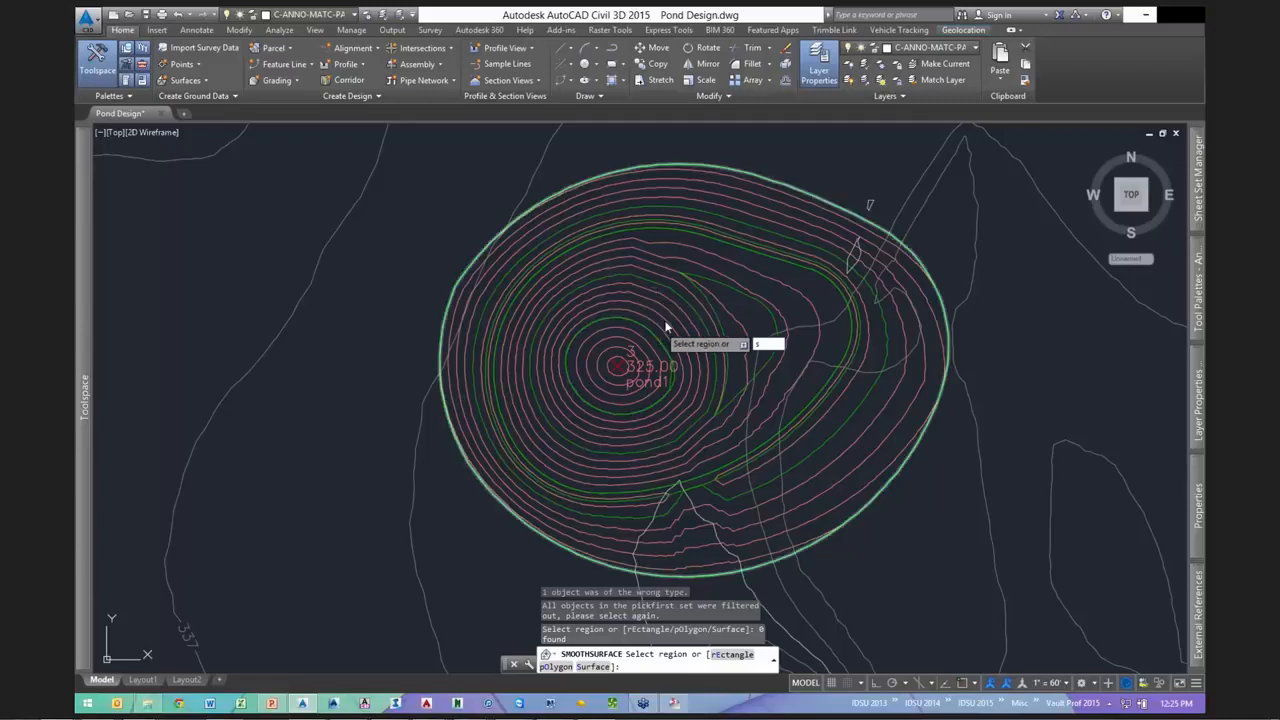
key("Return")
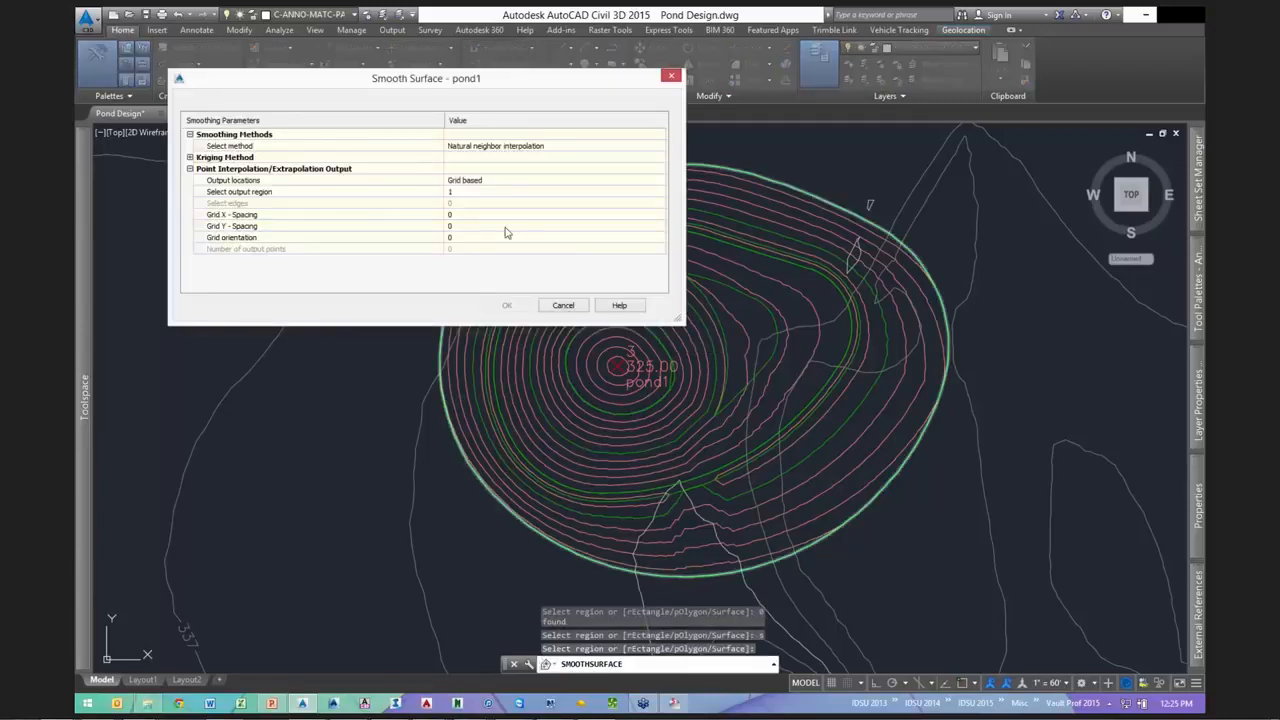
- Set grid X and Y spacing to 5, dismiss smoothing, and bring up pond1's actions
left_click(475, 213)
type("5")
key("Tab")
type("5")
key("Return")
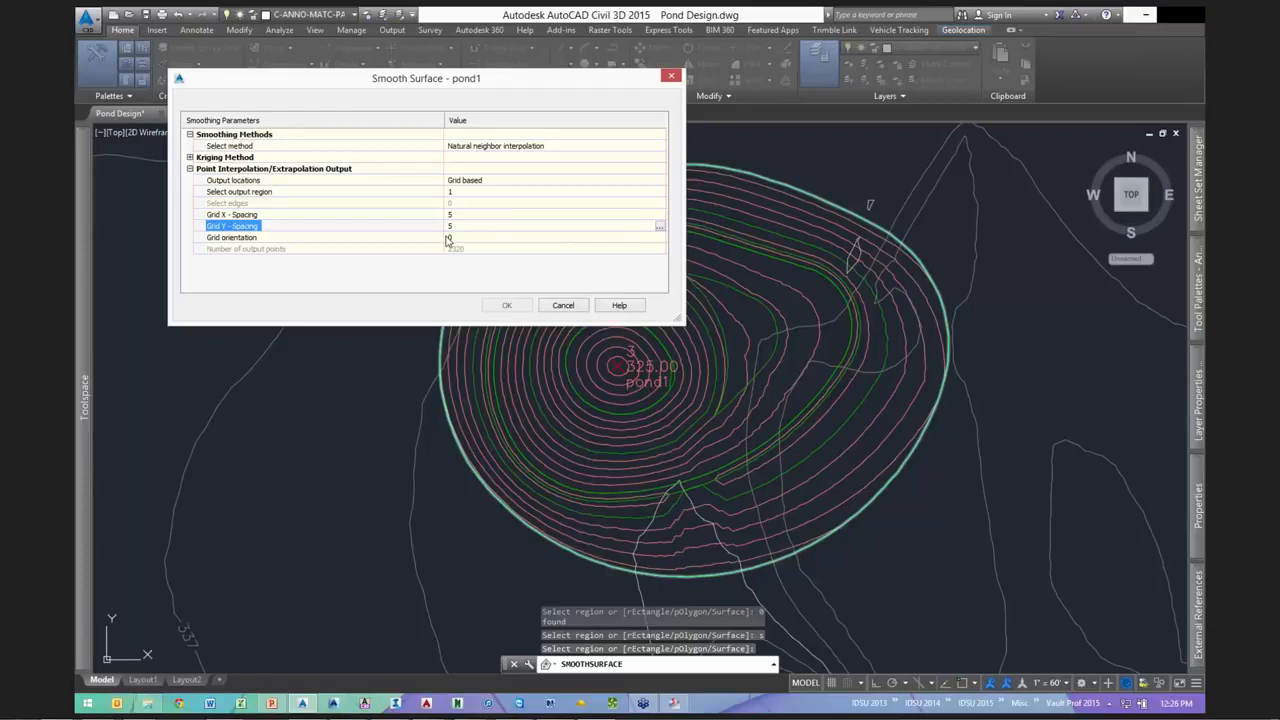
left_click(548, 306)
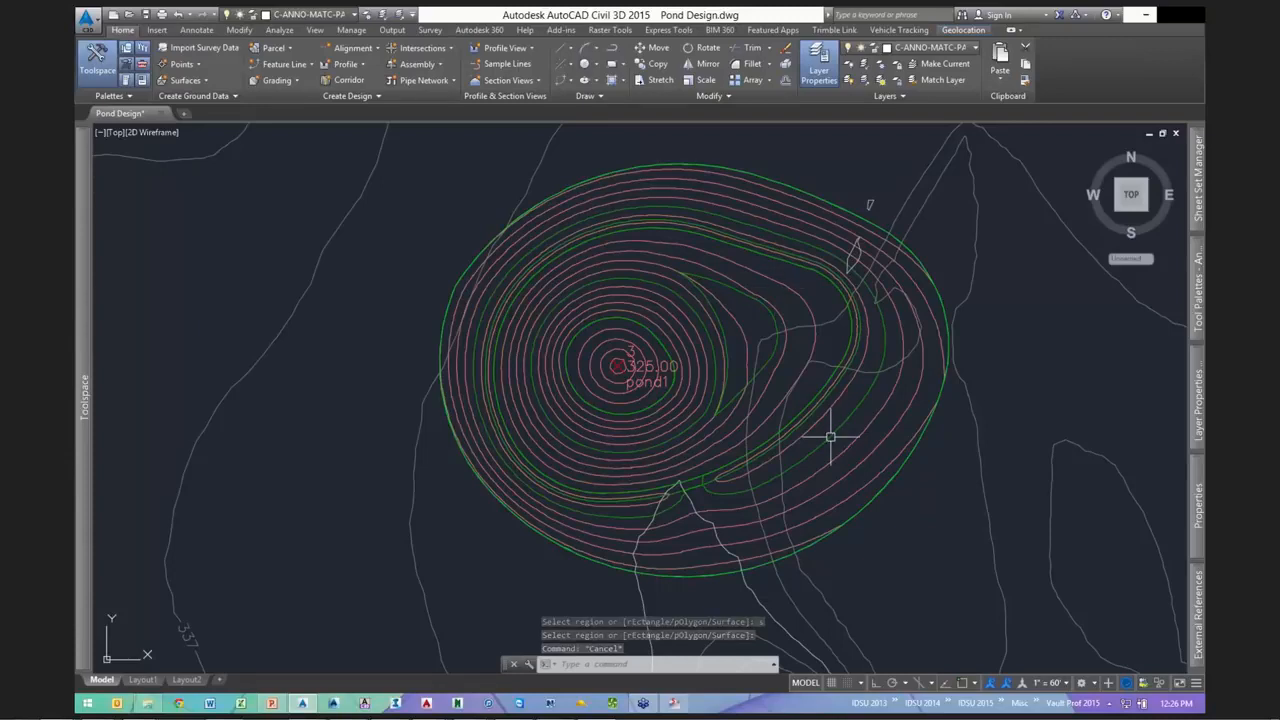
left_click(888, 450)
right_click(888, 450)
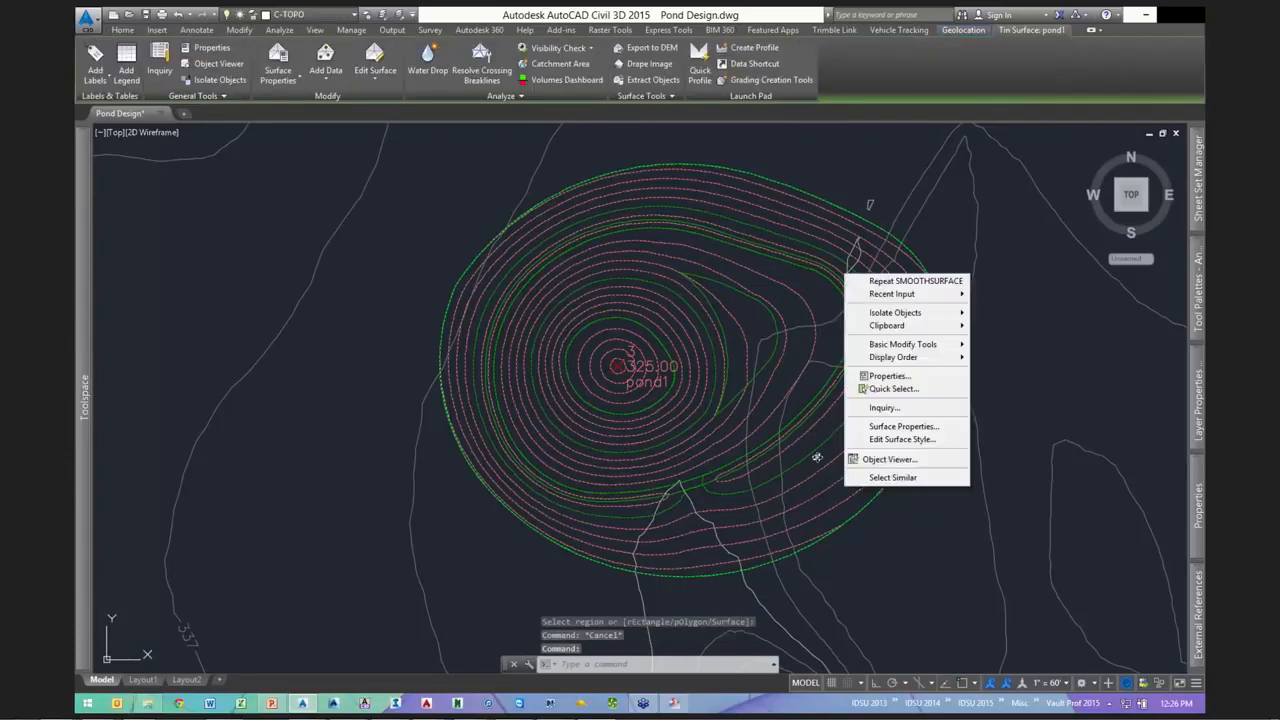
left_click(889, 459)
left_click_drag(817, 457, 800, 437)
scroll(609, 366, "up", 5)
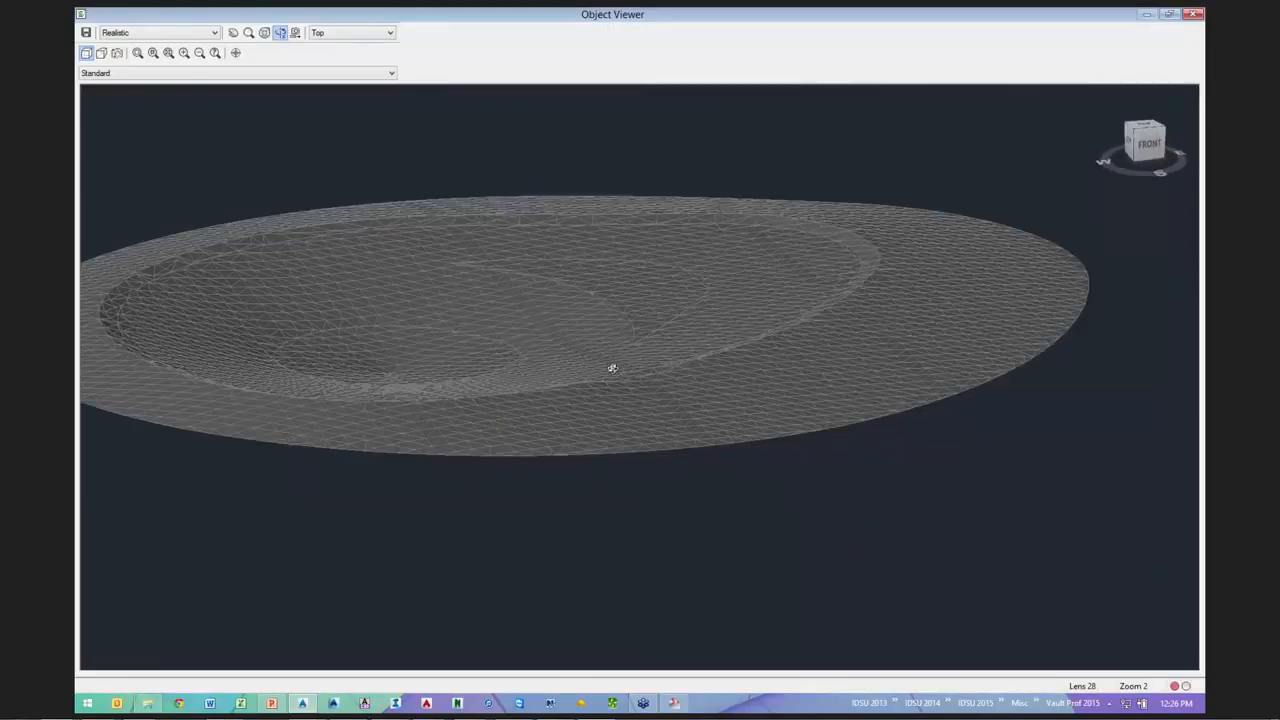
scroll(640, 368, "up", 3)
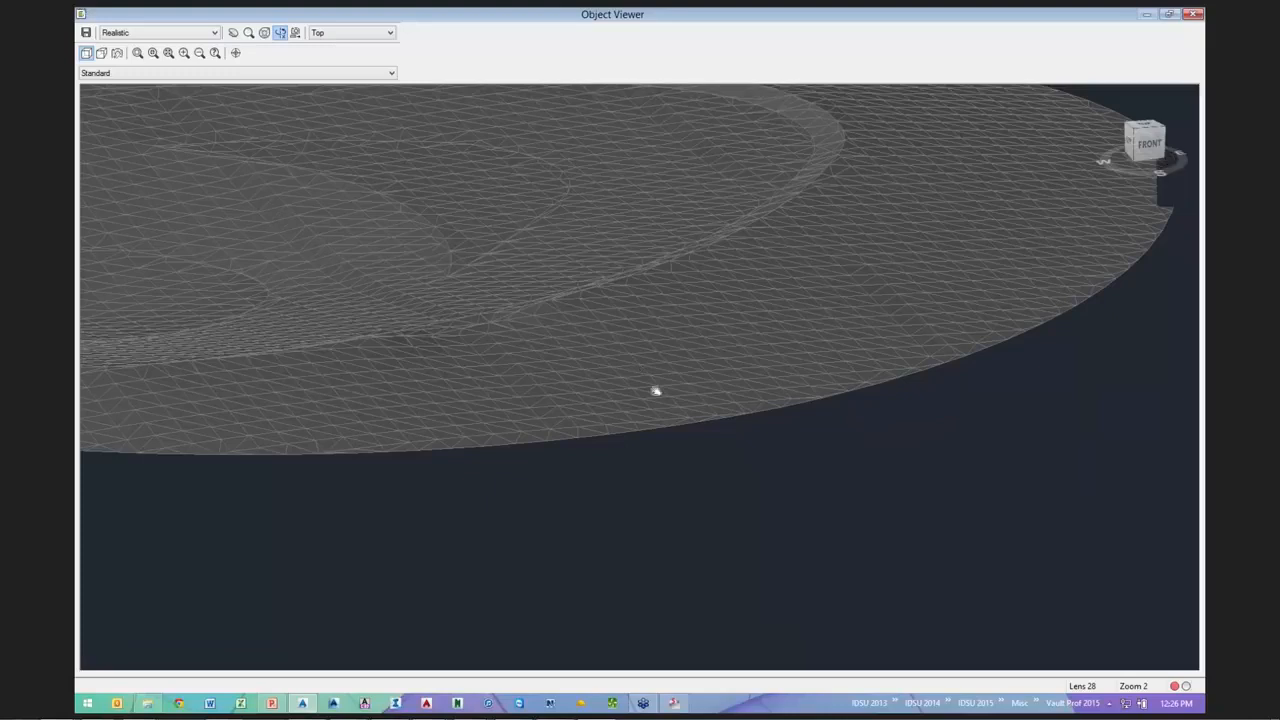
scroll(619, 416, "down", 2)
left_click_drag(619, 416, 618, 450)
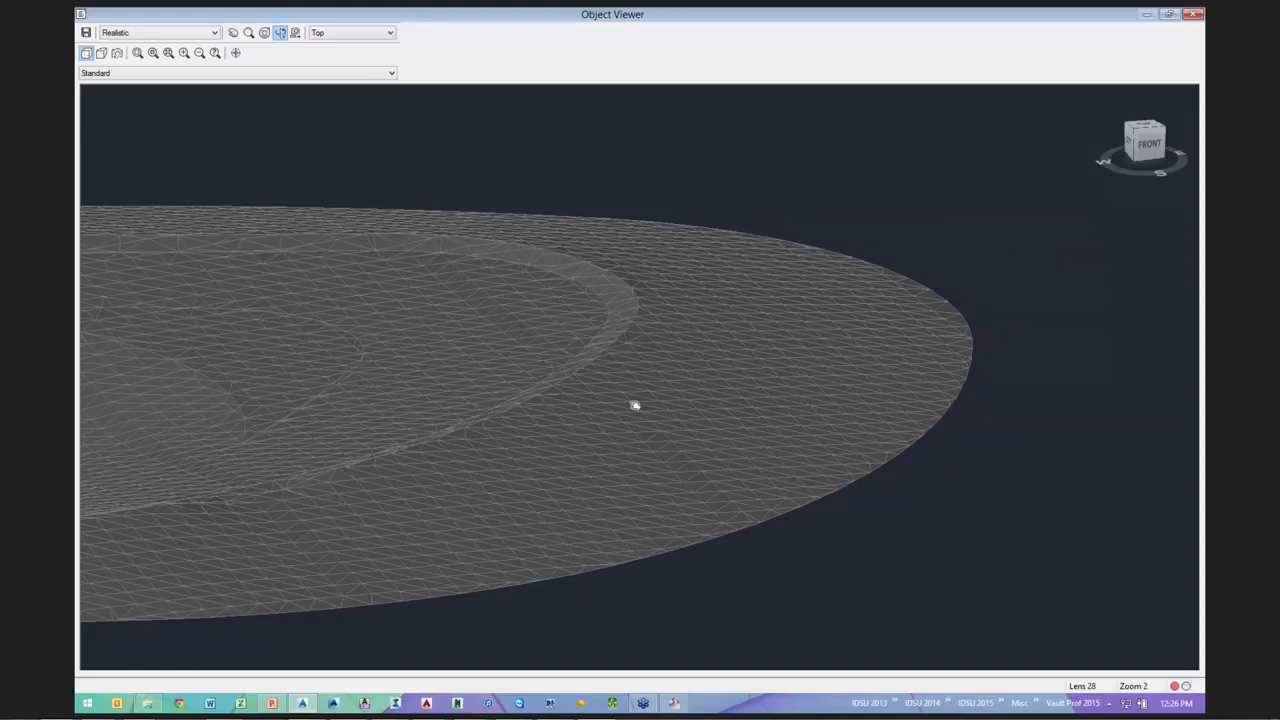
left_click_drag(634, 405, 1076, 423)
left_click_drag(737, 406, 875, 385)
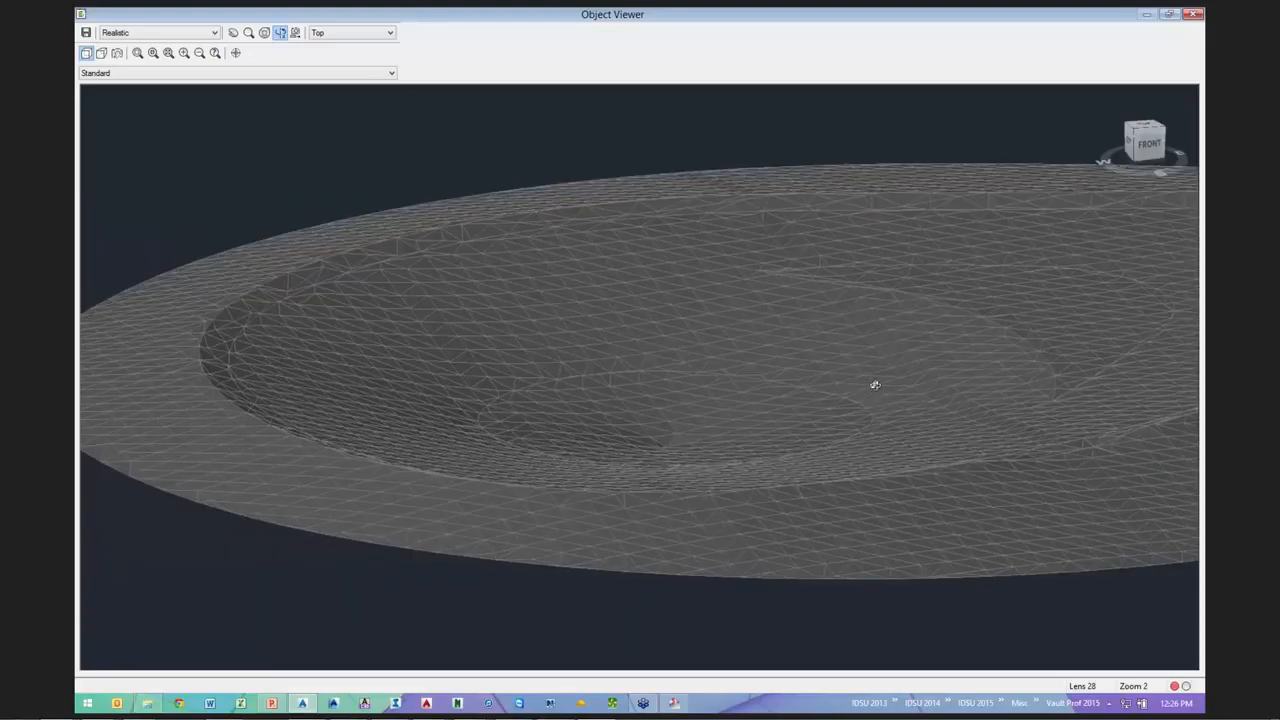
left_click_drag(636, 363, 781, 388)
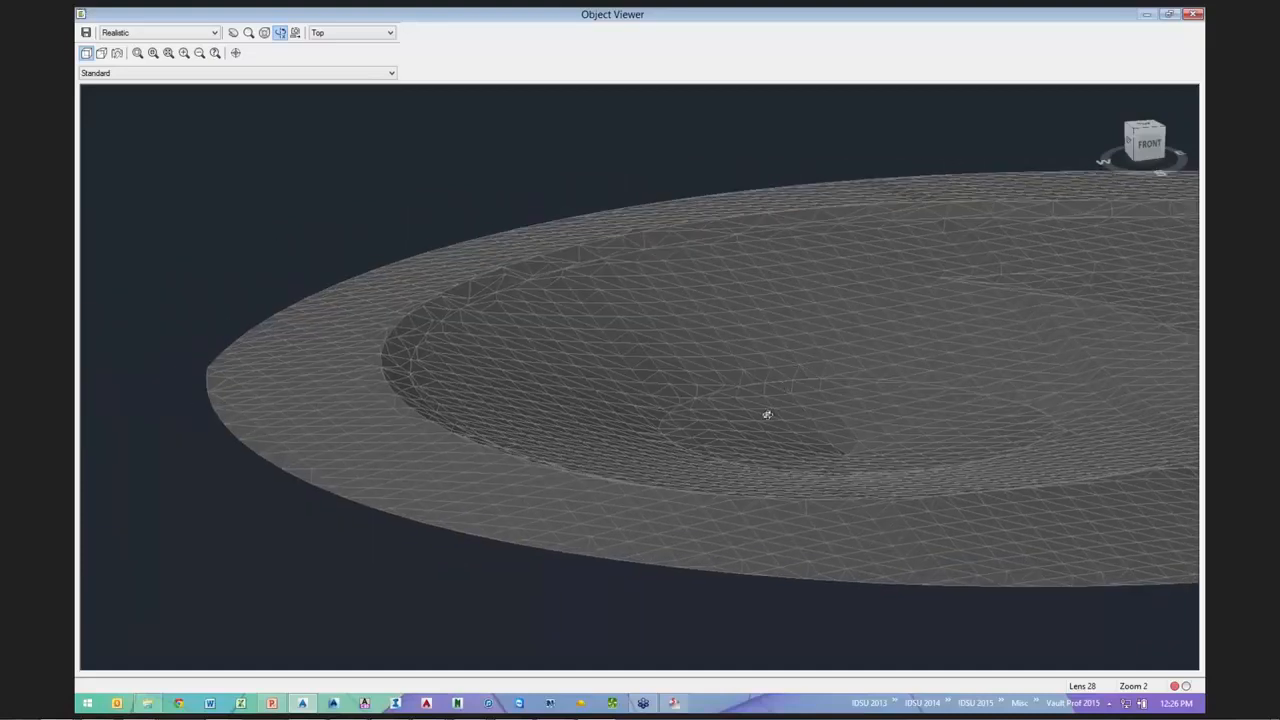
left_click_drag(640, 360, 216, 358)
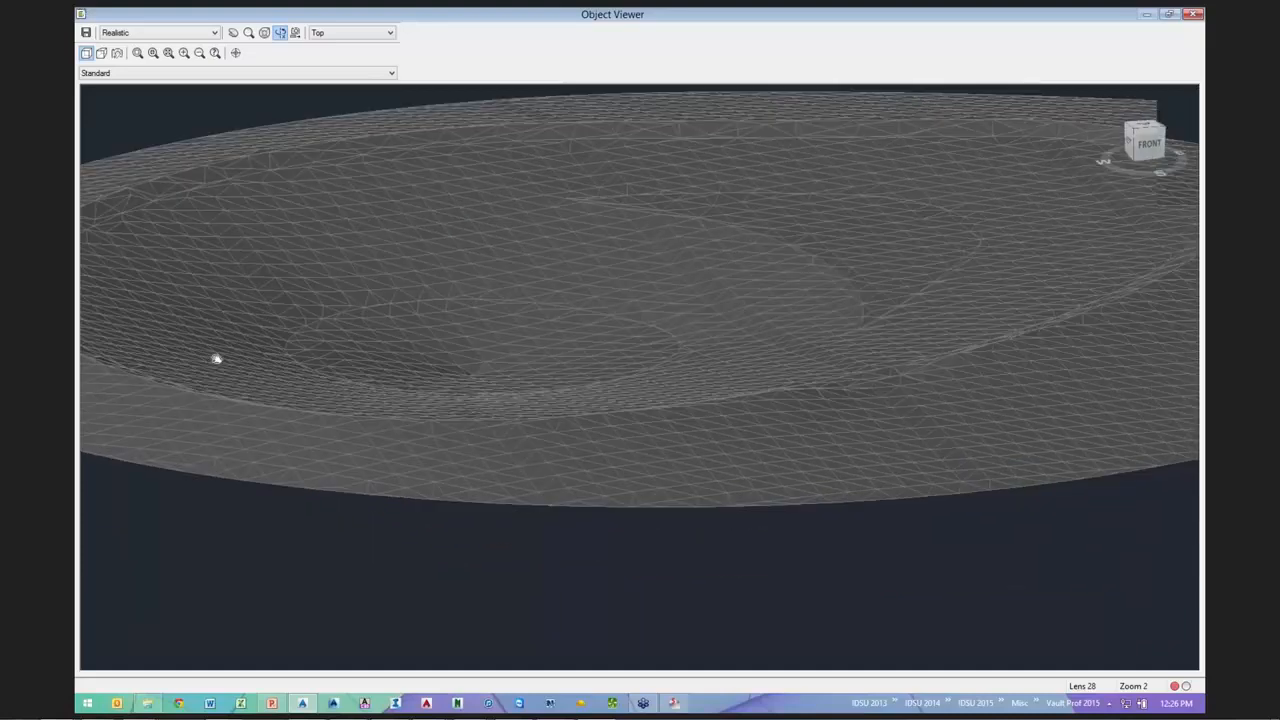
left_click_drag(791, 397, 667, 404)
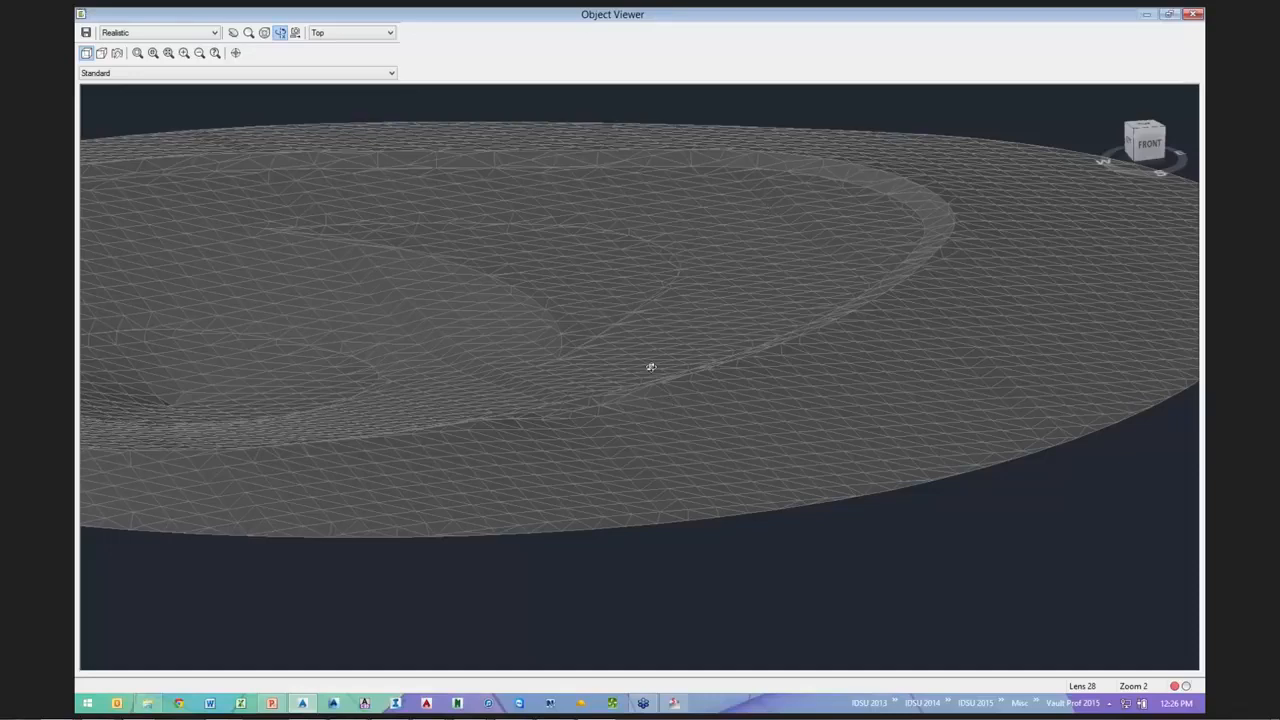
left_click_drag(647, 388, 732, 369)
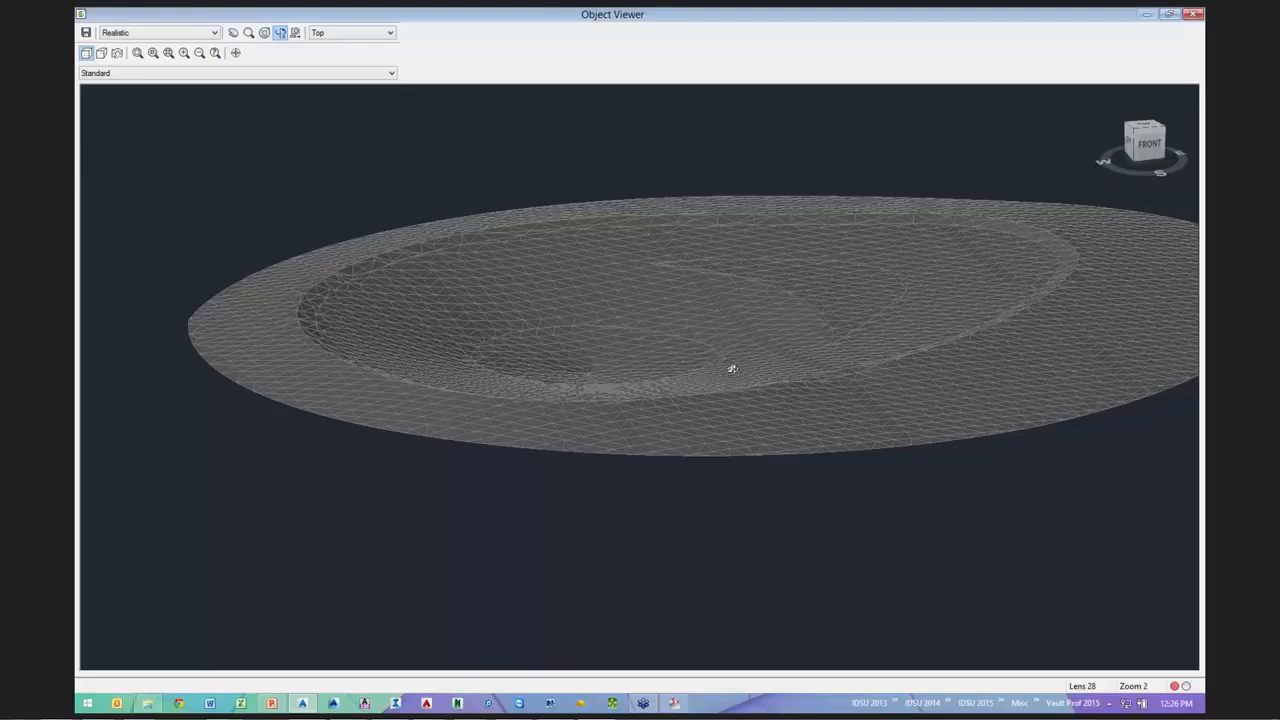
left_click(1188, 13)
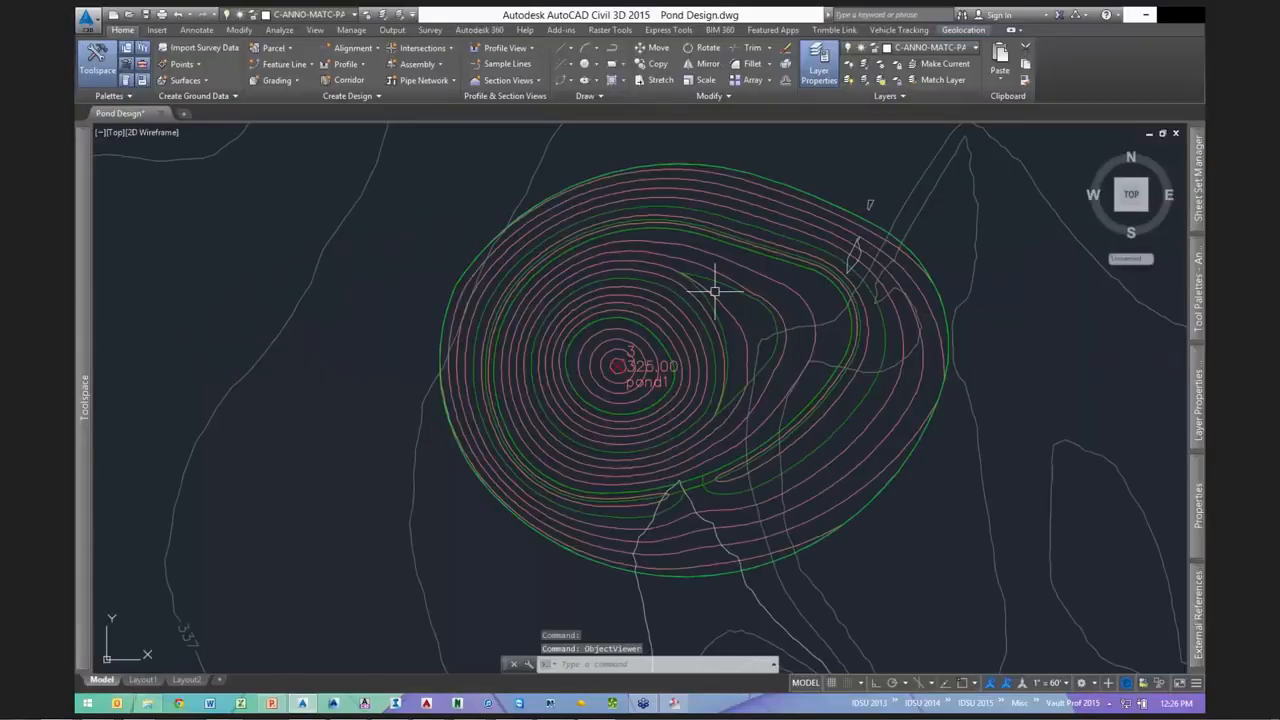
- Save the pond design drawing
middle_click_drag(763, 347, 657, 350)
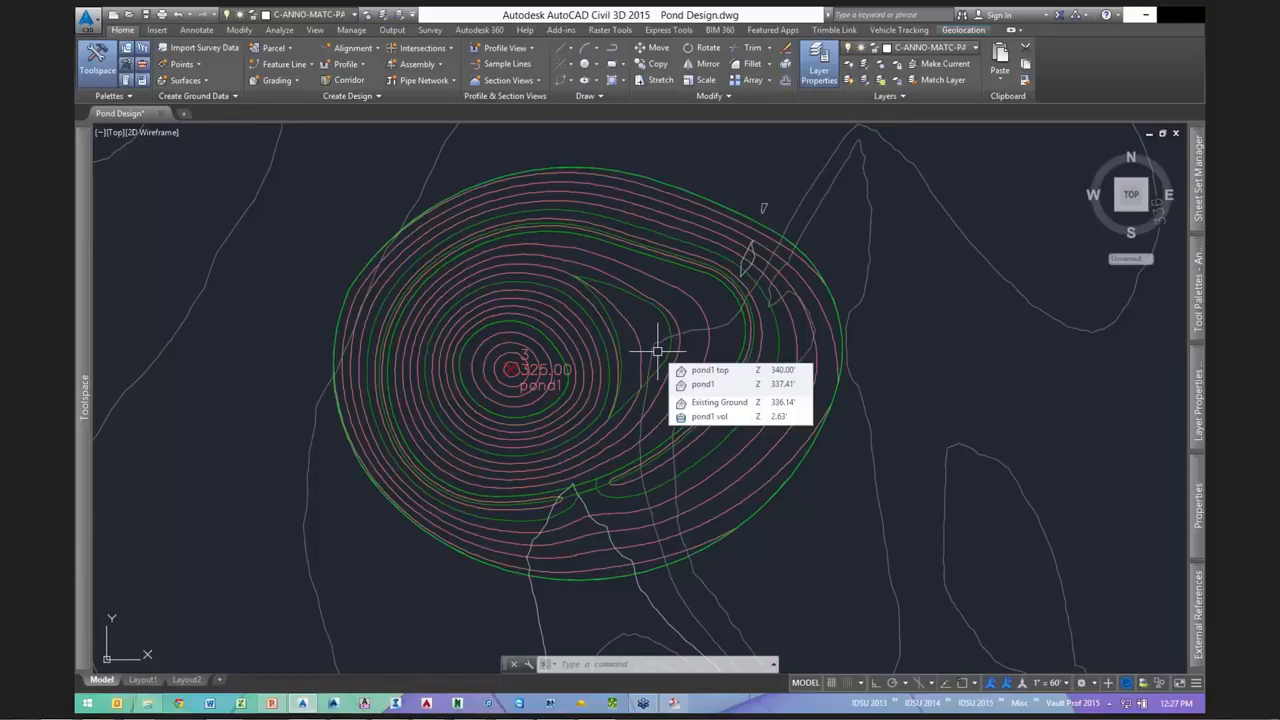
key("Escape")
left_click(147, 15)
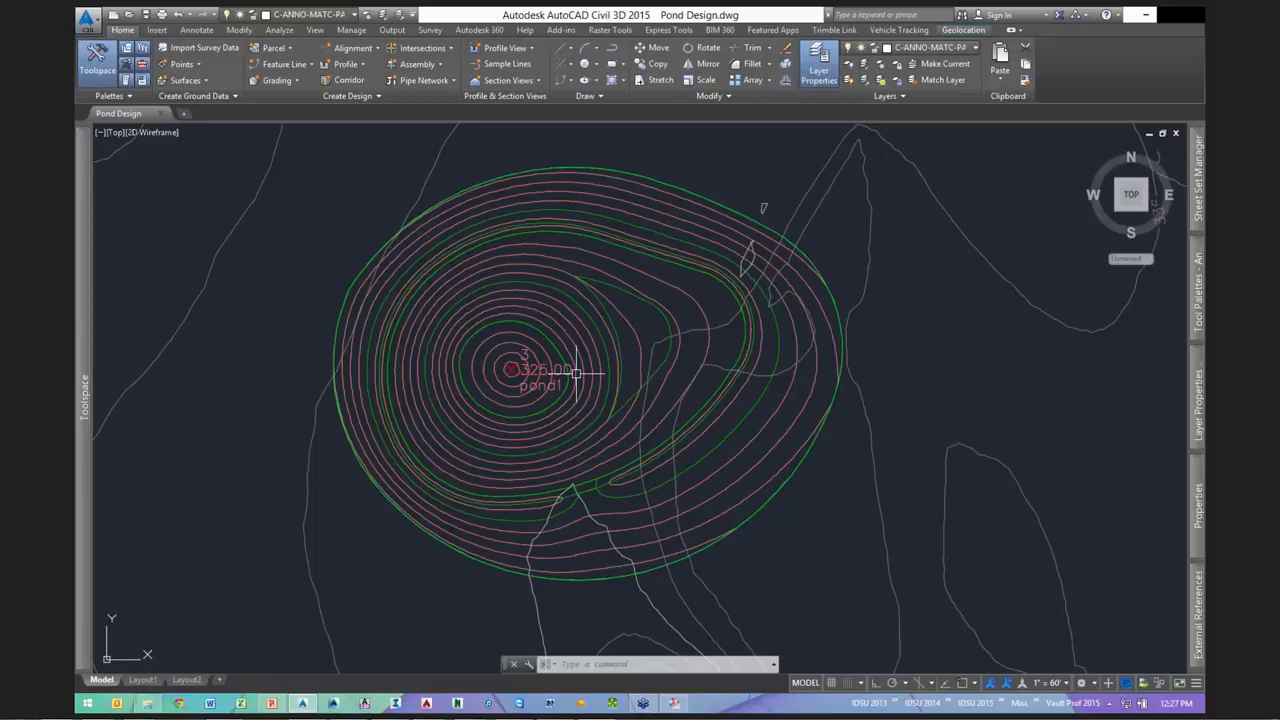
- Bring the second pond's rounded outline into view
scroll(549, 391, "down", 6)
middle_click_drag(911, 487, 677, 474)
scroll(657, 406, "up", 6)
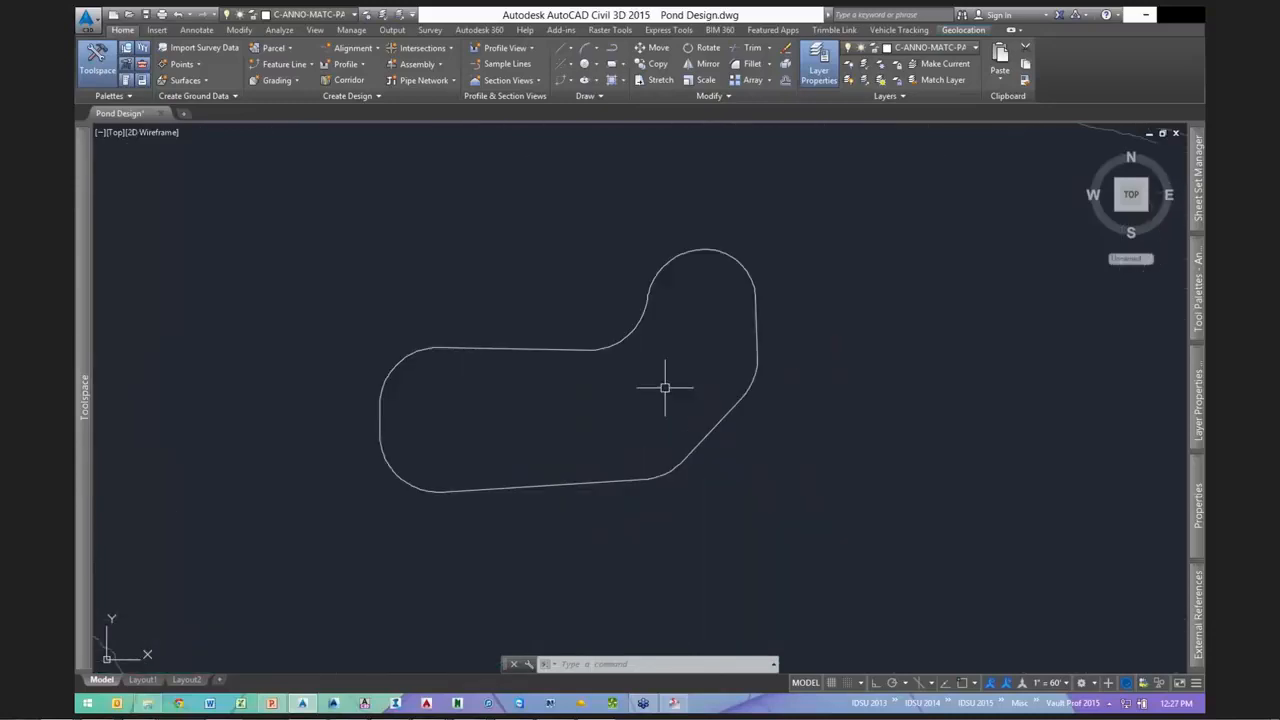
- Convert the second pond outline into a site pond2 feature line with Existing Ground elevations
key("ctrl+s")
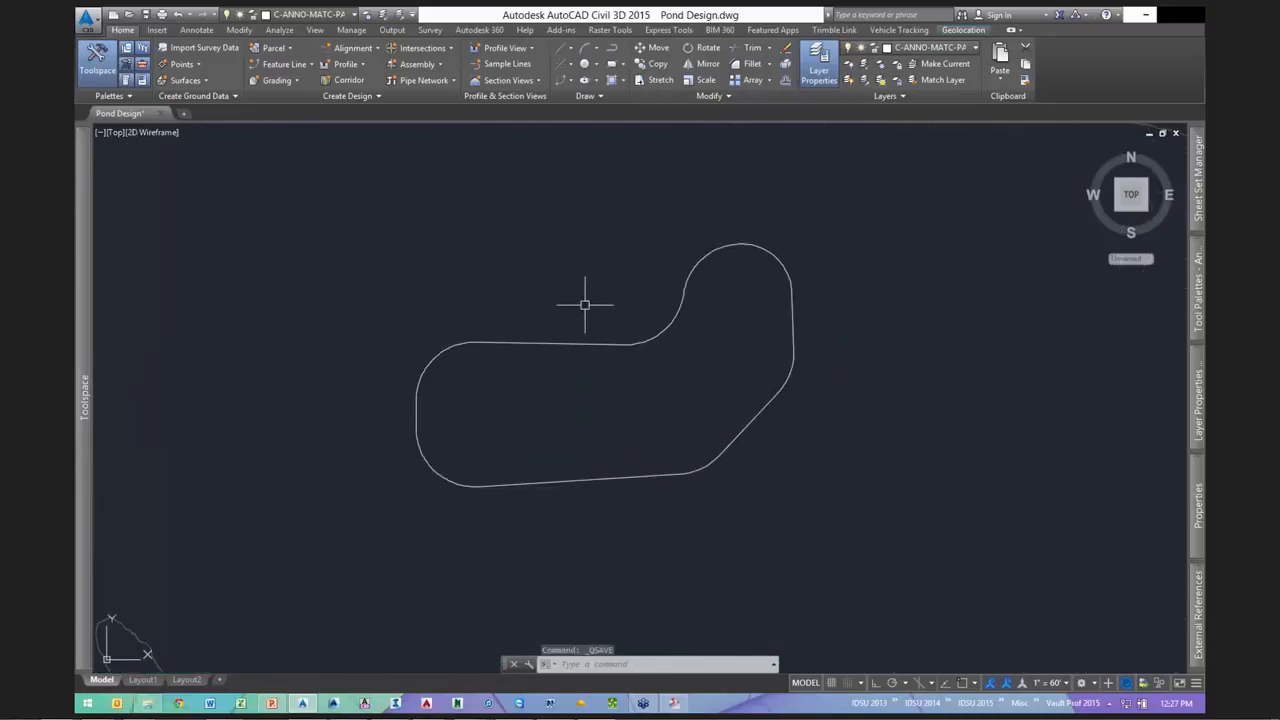
key("Escape")
key("Escape")
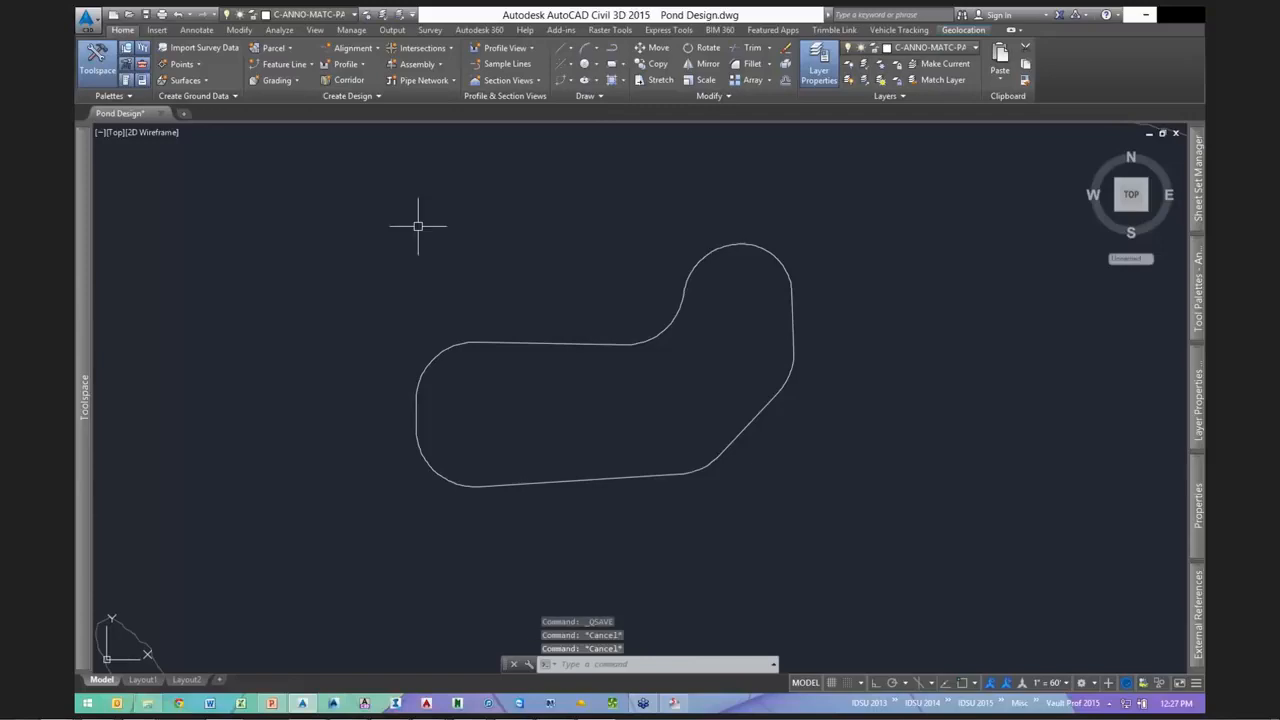
left_click(286, 64)
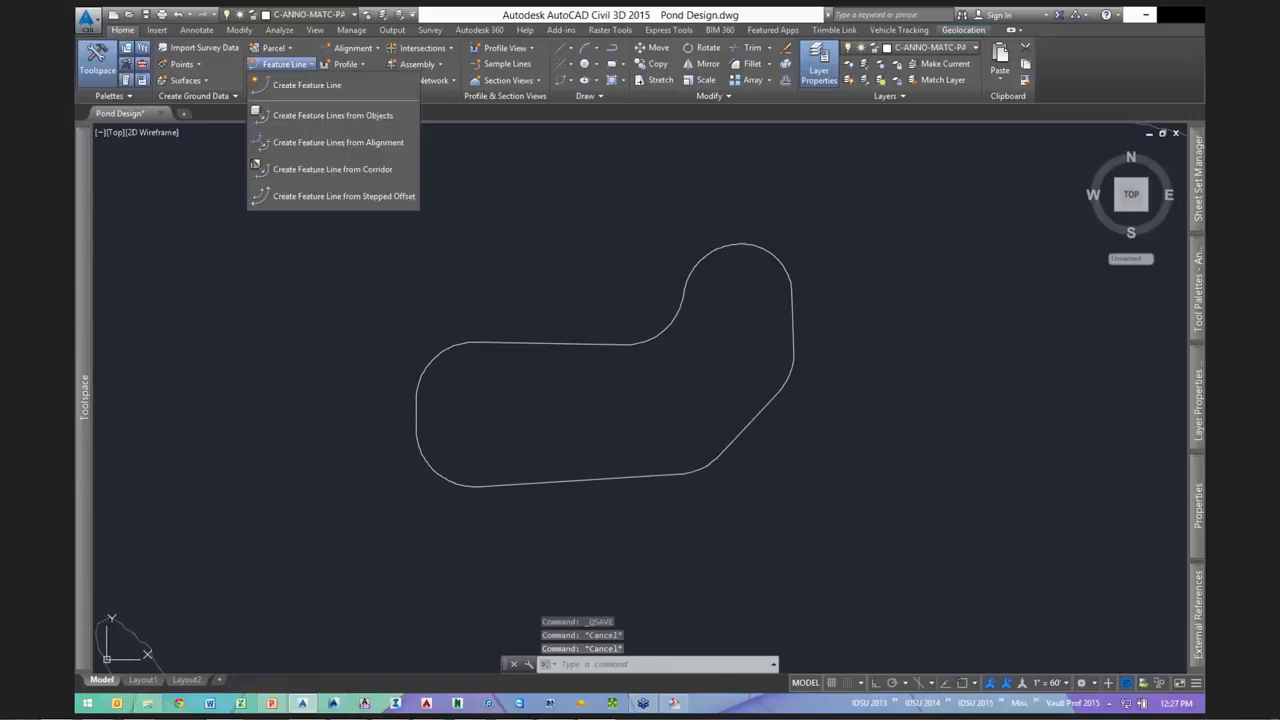
left_click(311, 115)
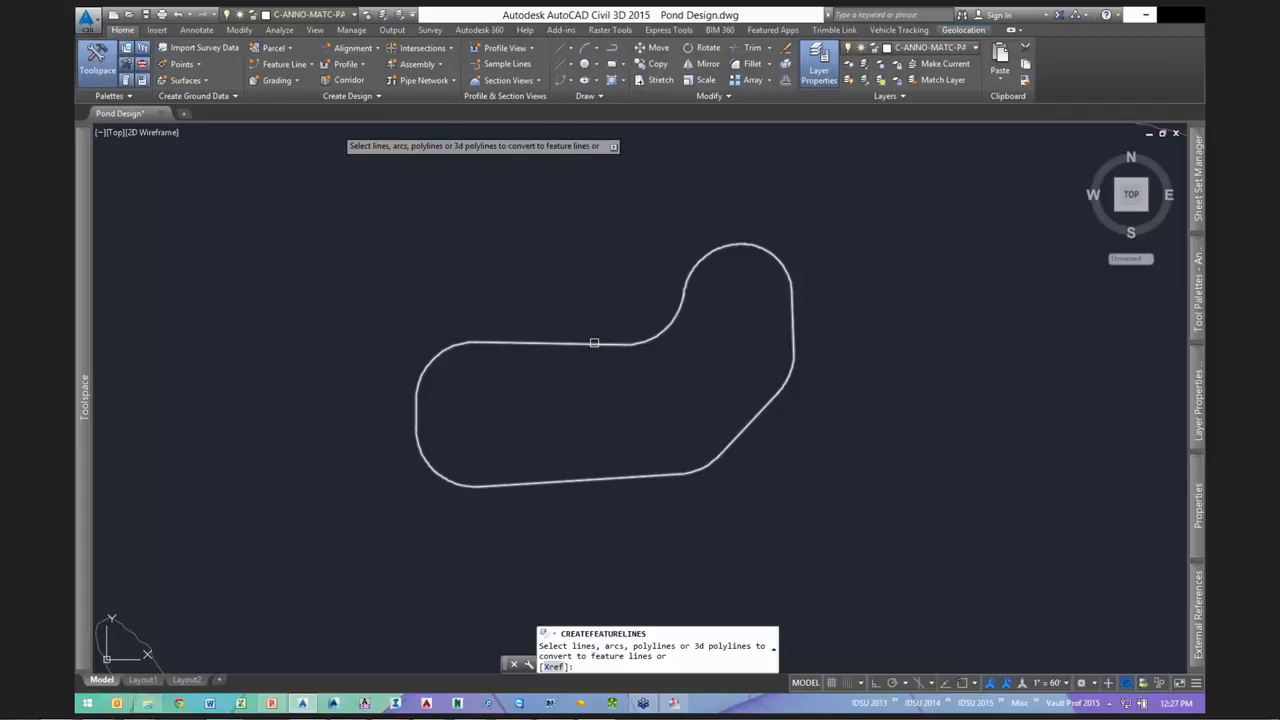
left_click(594, 343)
key("Return")
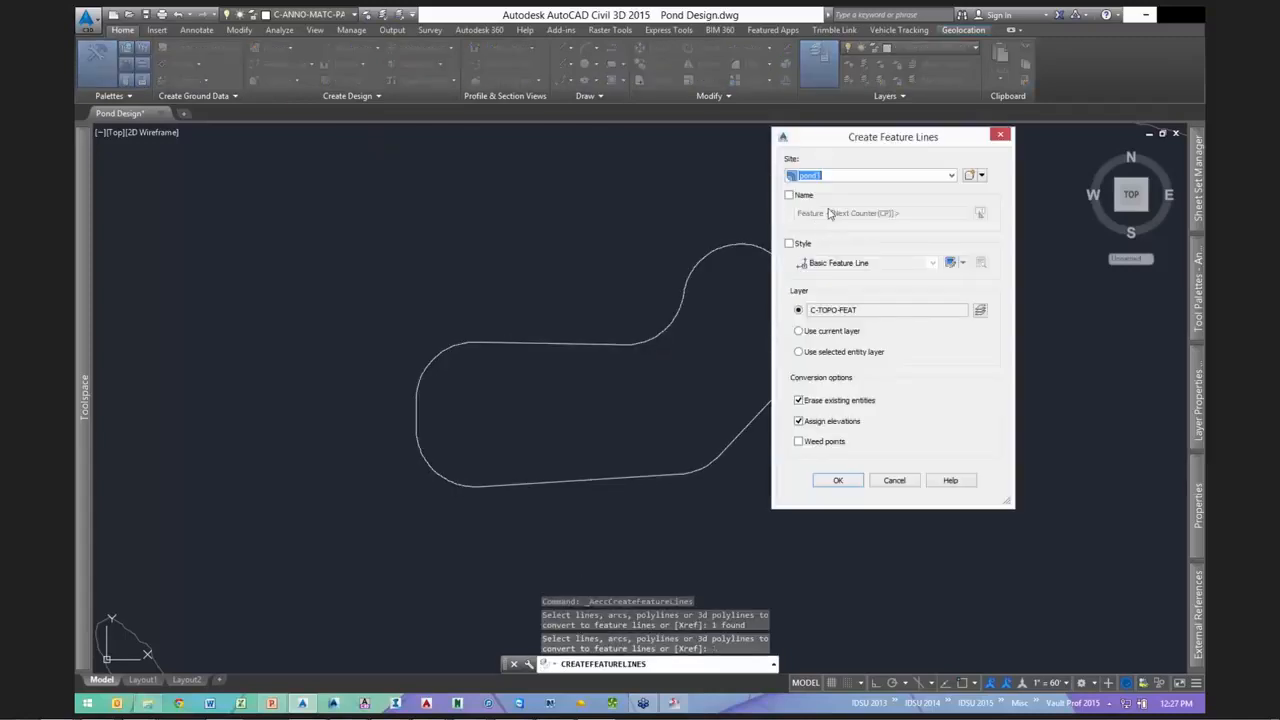
left_click(837, 480)
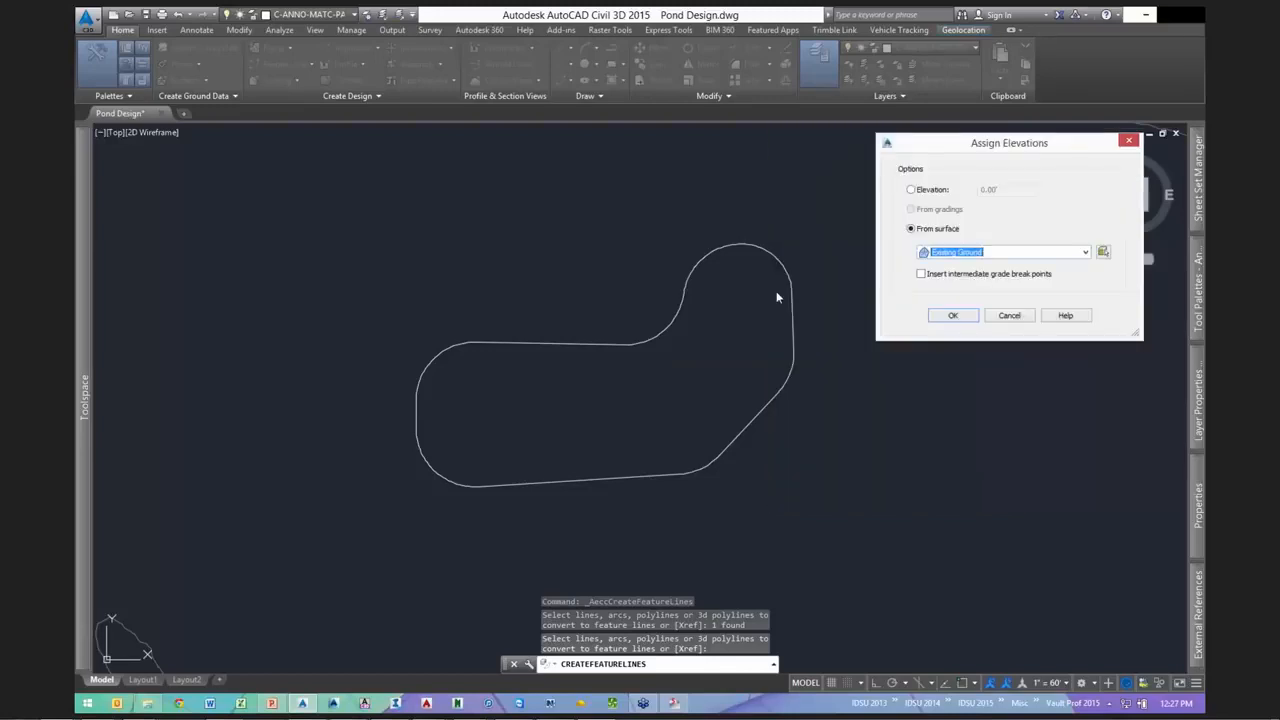
key("Return")
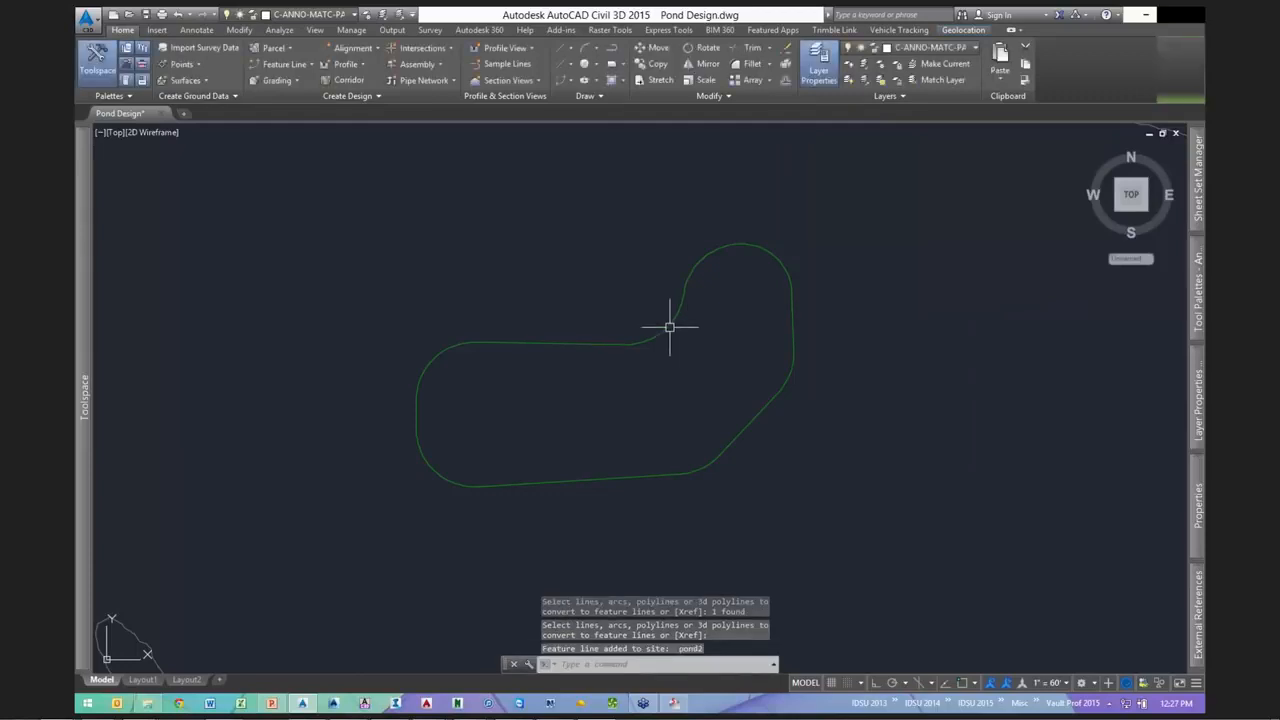
- Set every point on the pond2 feature line to elevation 338.00'
left_click(665, 331)
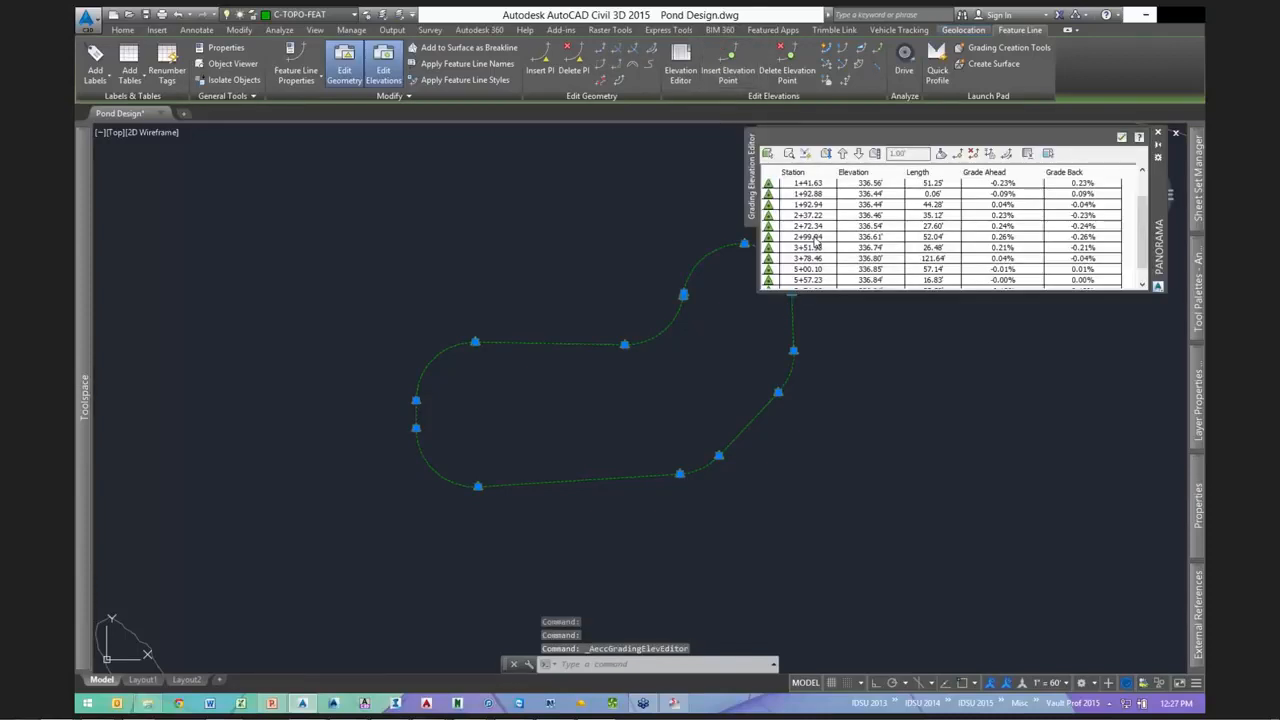
key("ctrl+a")
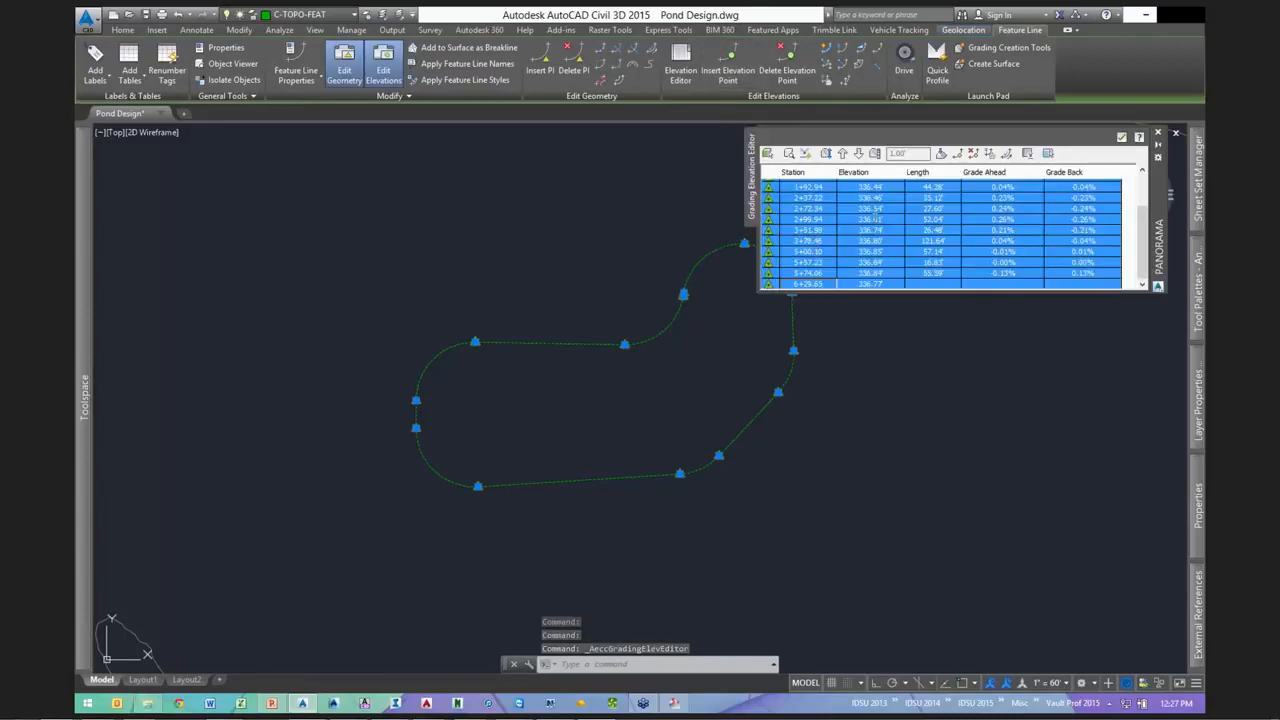
double_click(851, 219)
type("338")
key("Return")
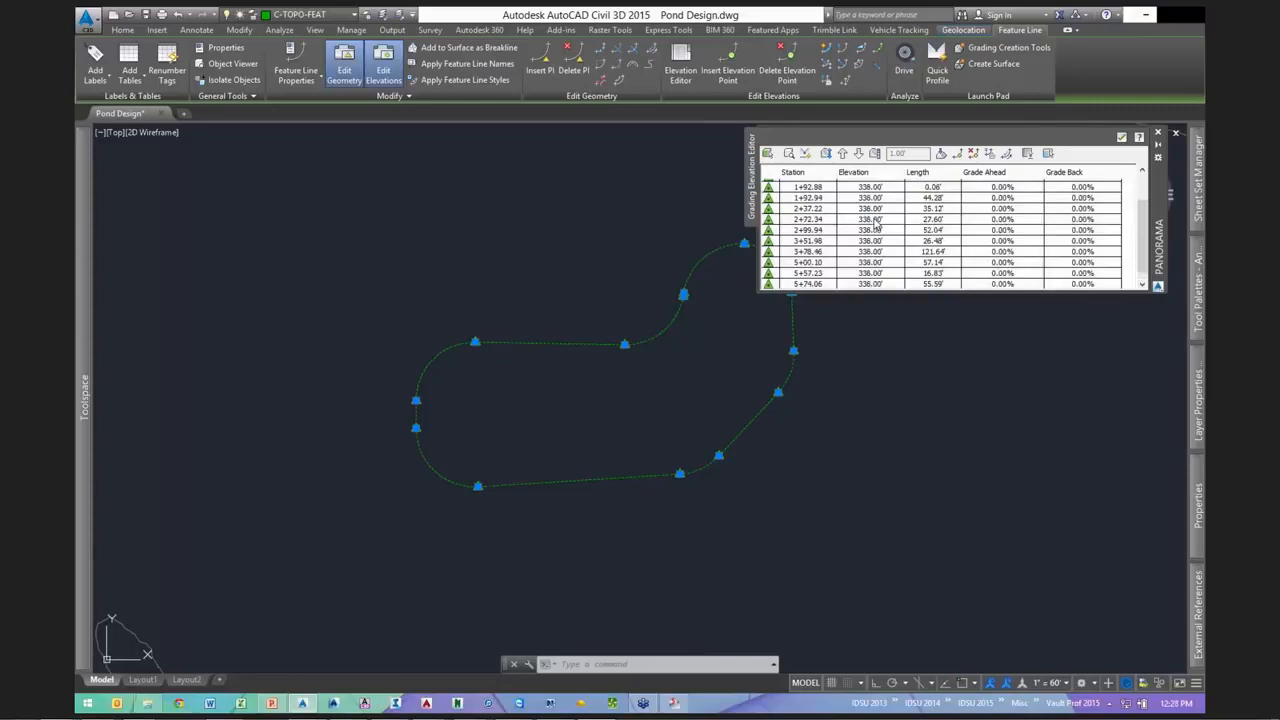
left_click(1121, 137)
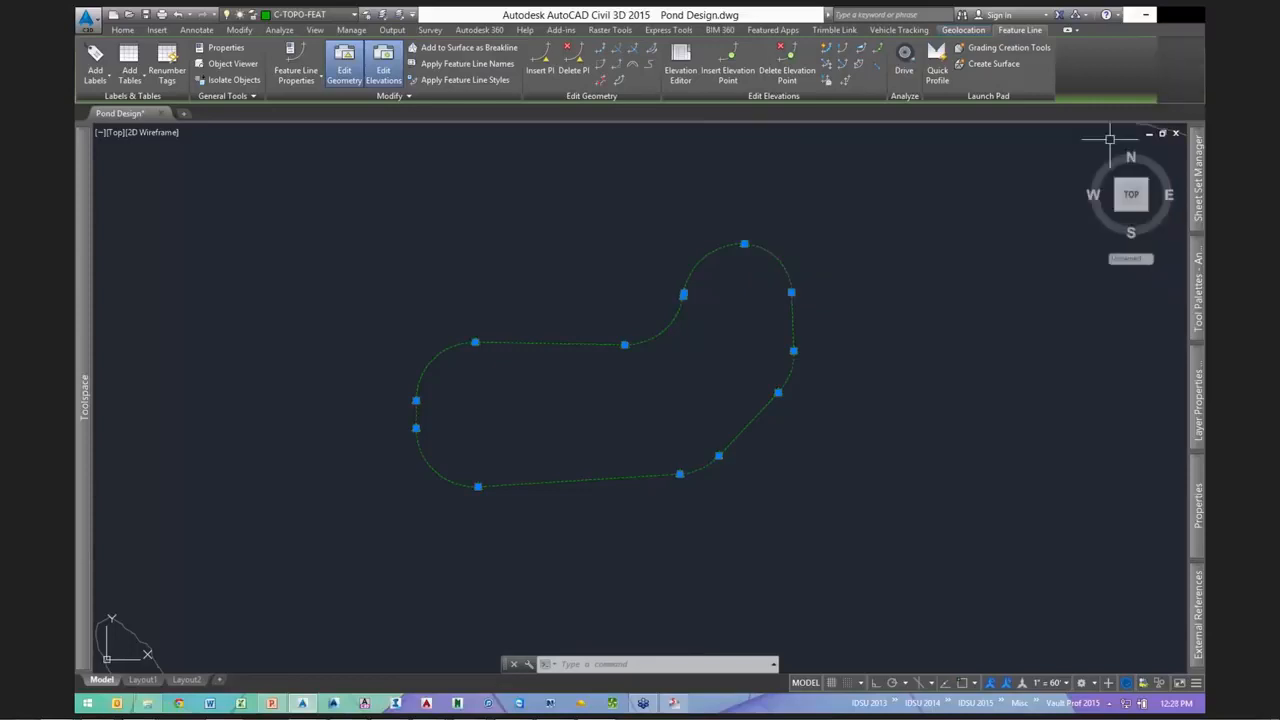
key("Escape")
key("Escape")
middle_click_drag(549, 277, 624, 280)
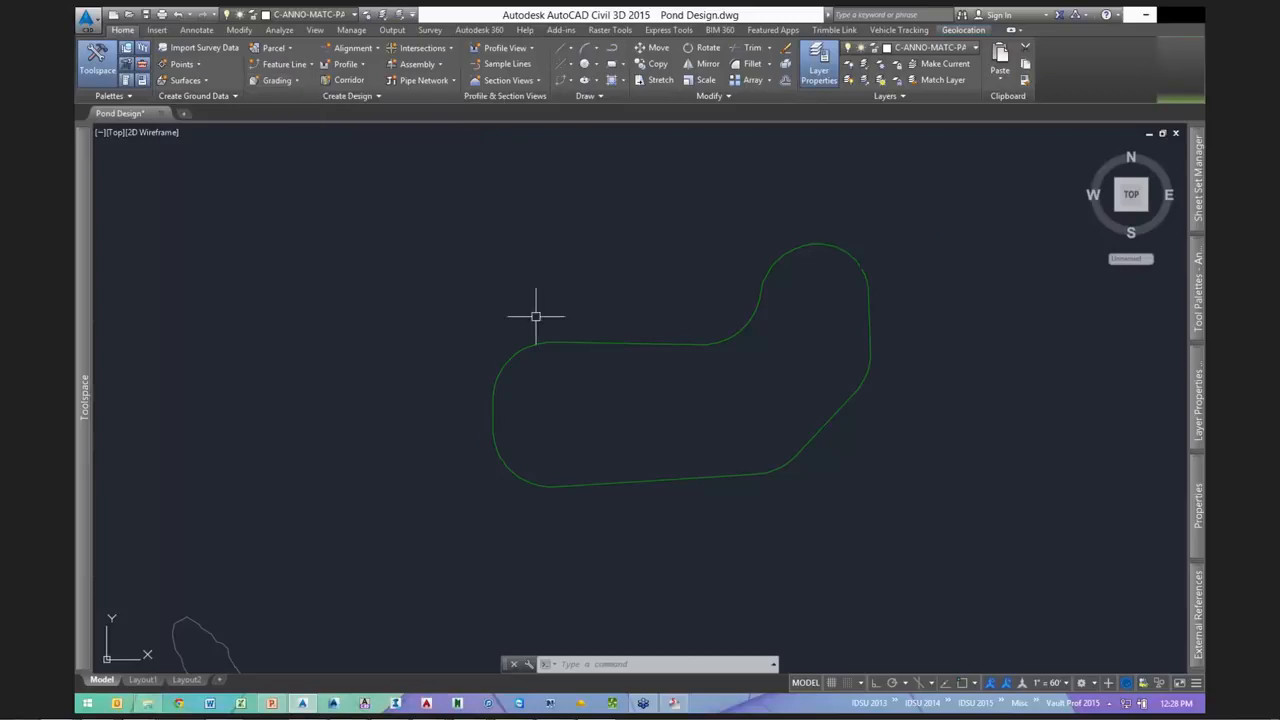
left_click(562, 343)
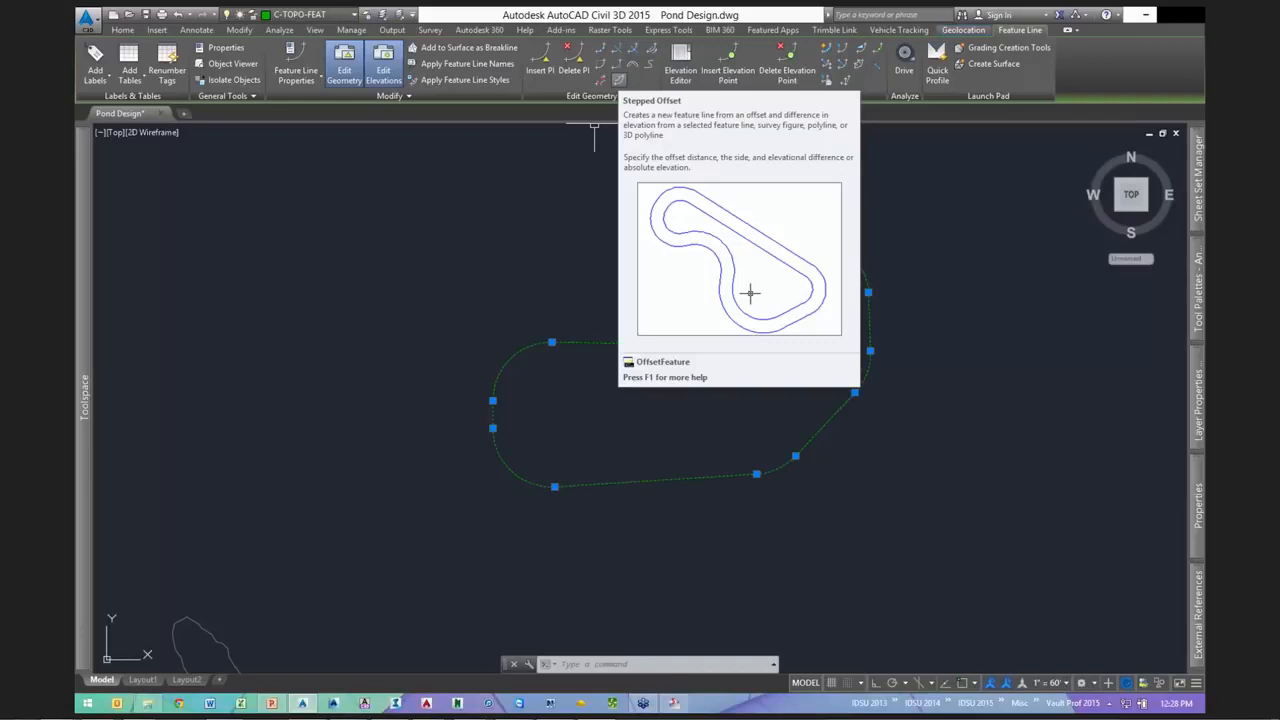
key("Escape")
key("Escape")
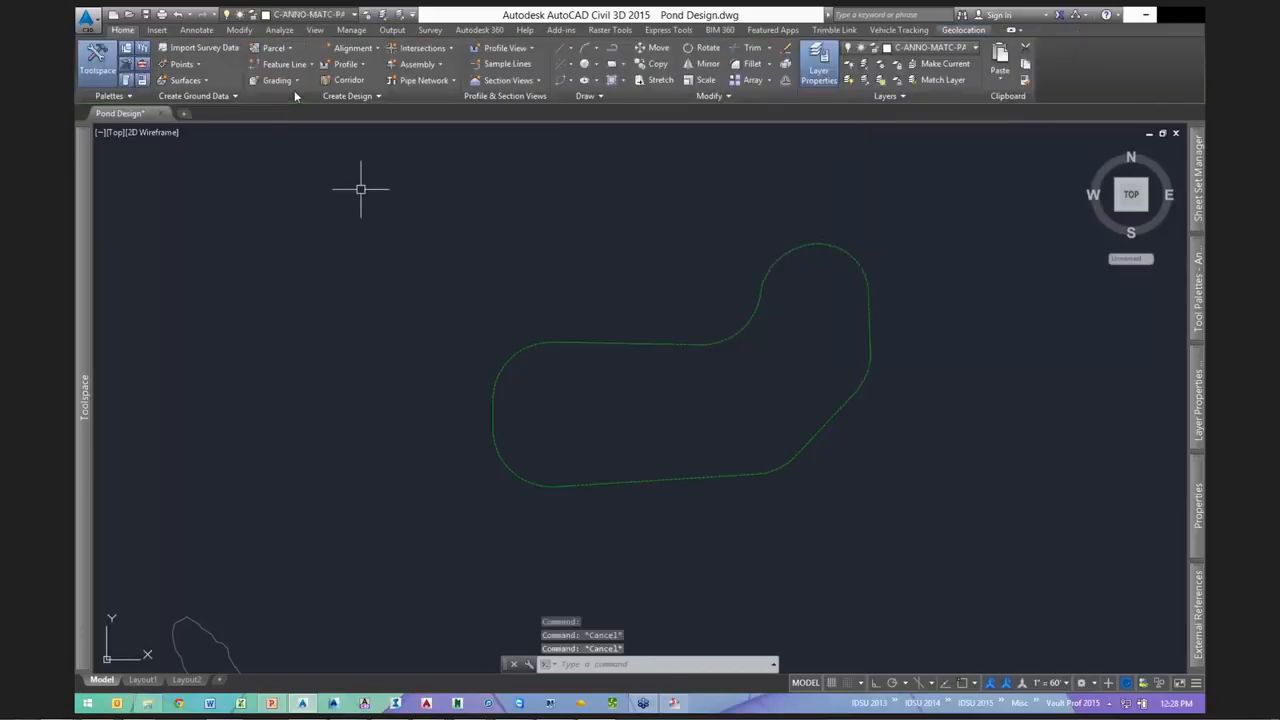
- Set grading group pond2 and target surface Existing Ground in Grading Creation Tools
left_click(294, 84)
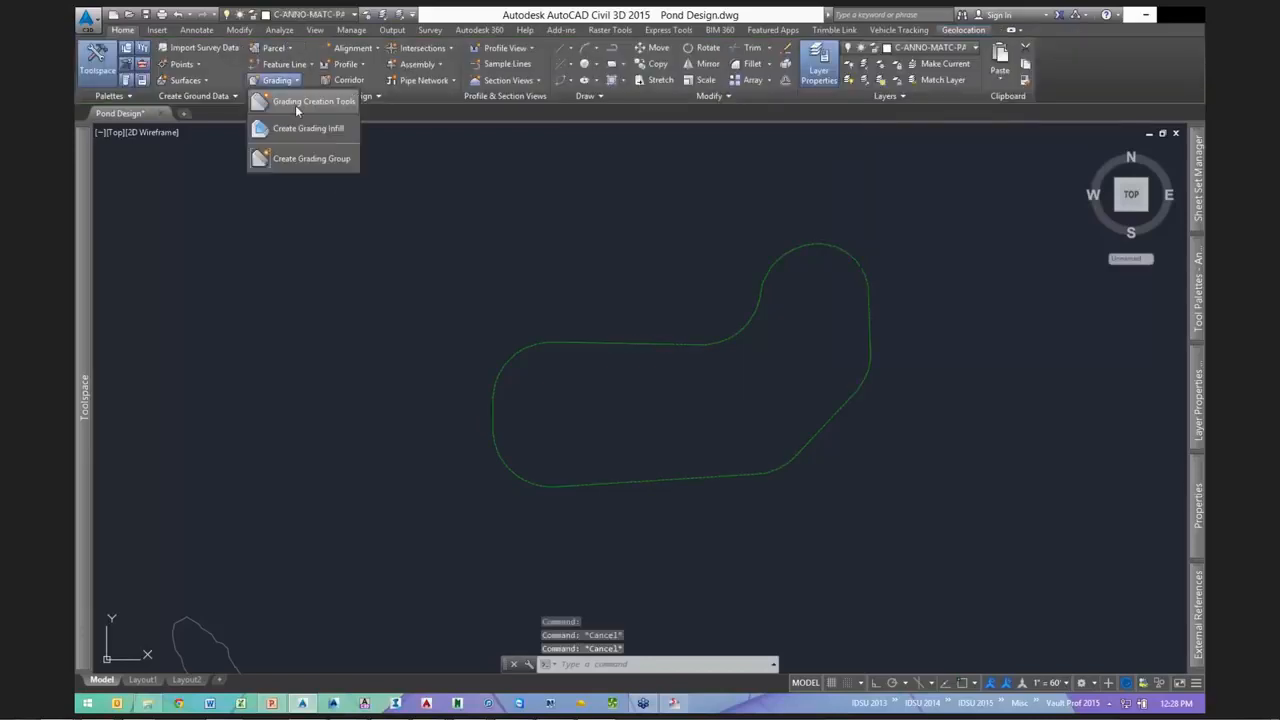
left_click(295, 103)
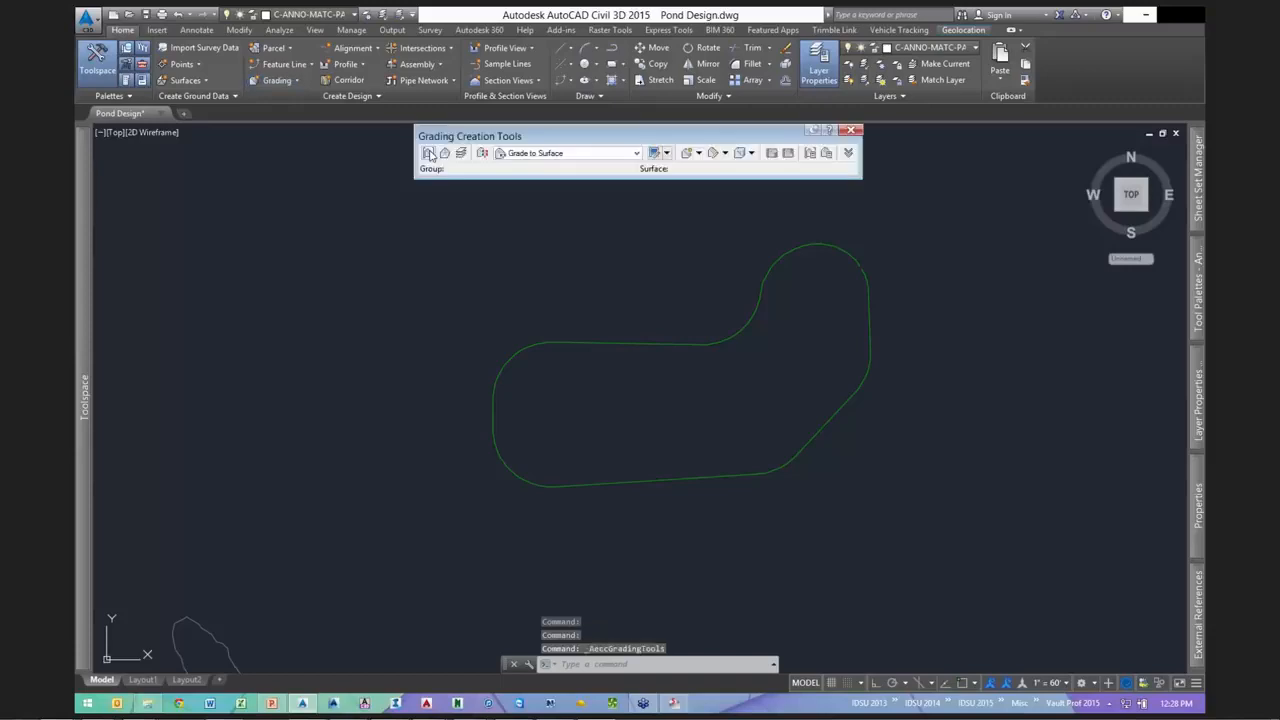
left_click(431, 154)
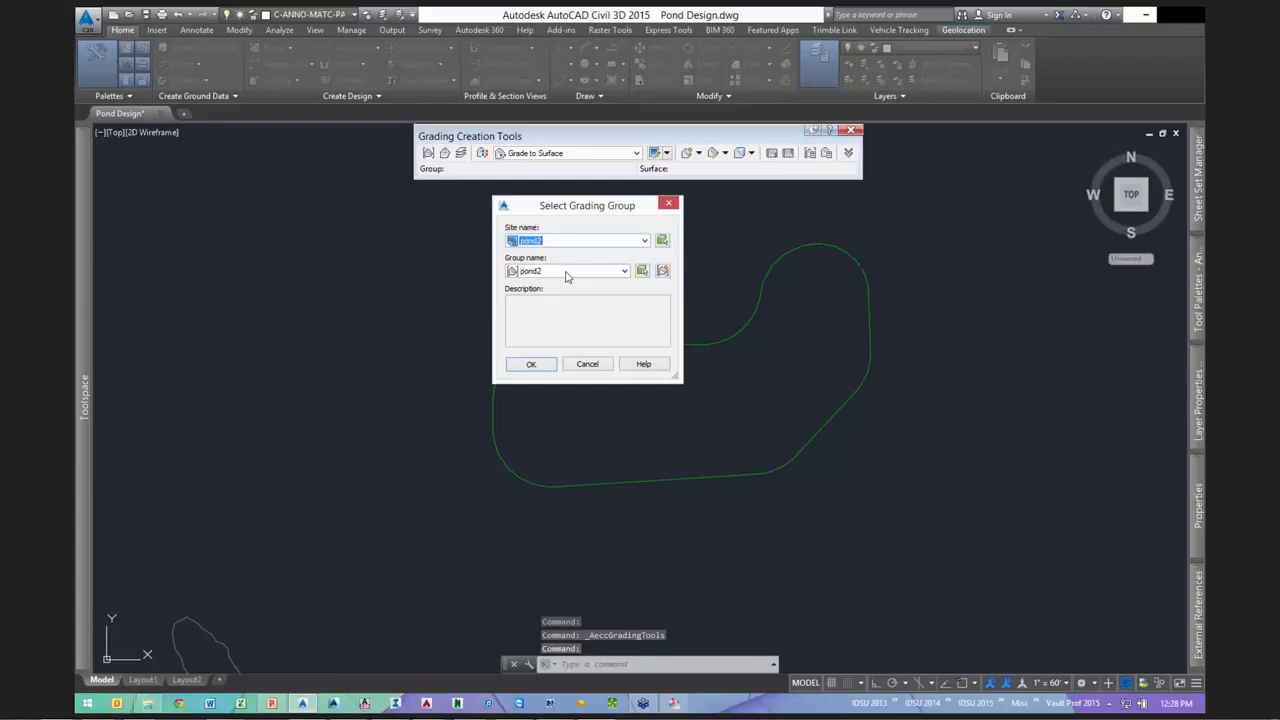
left_click(531, 364)
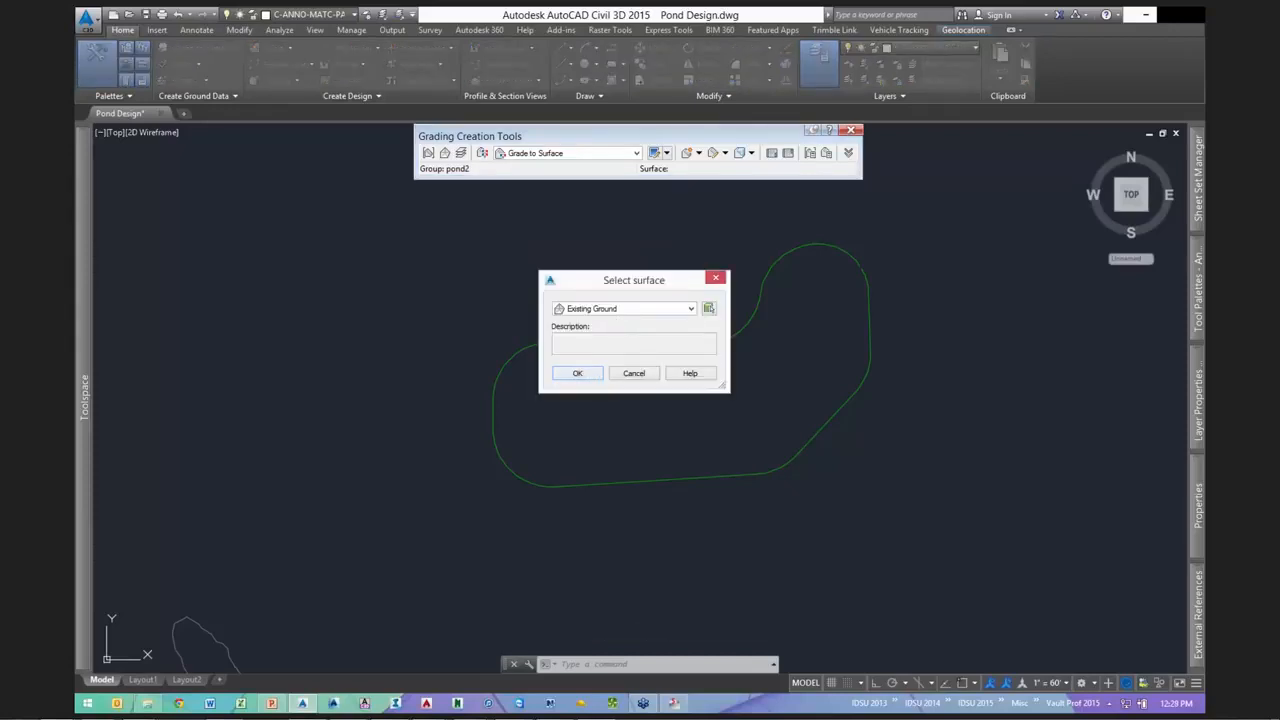
left_click(588, 374)
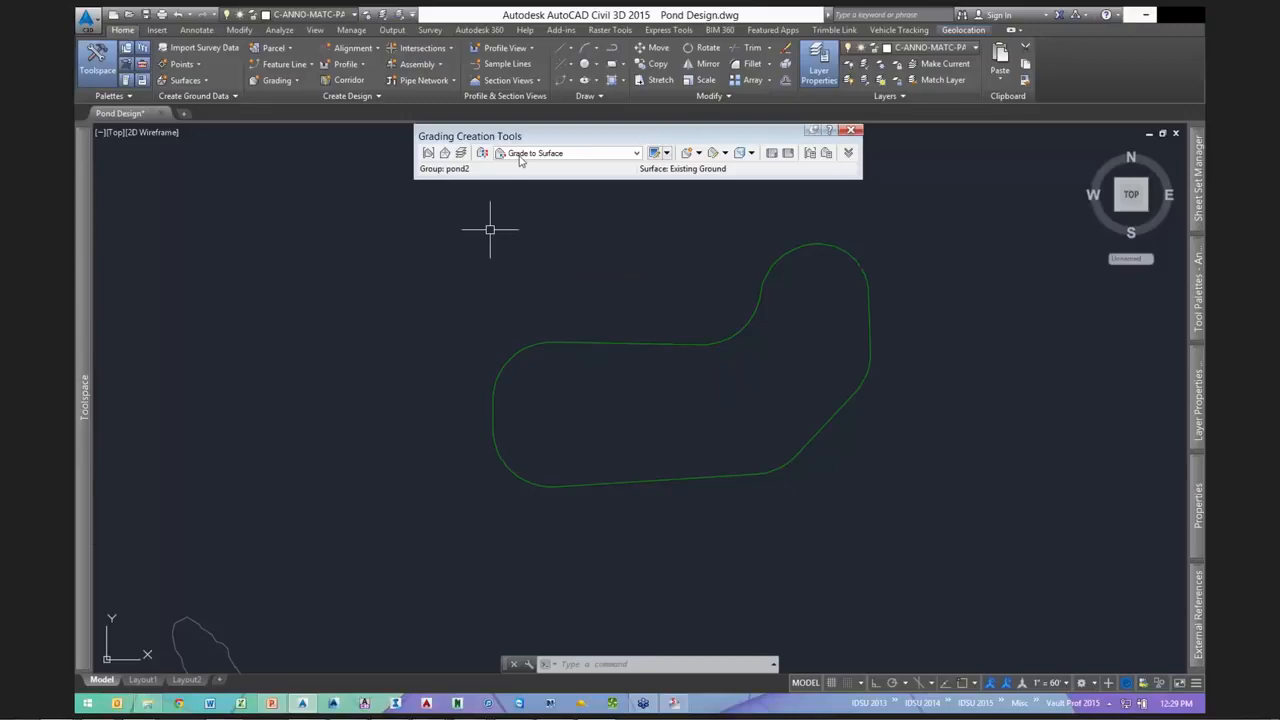
- Choose Grade to Distance criteria and start creating a grading
left_click(583, 155)
left_click(604, 155)
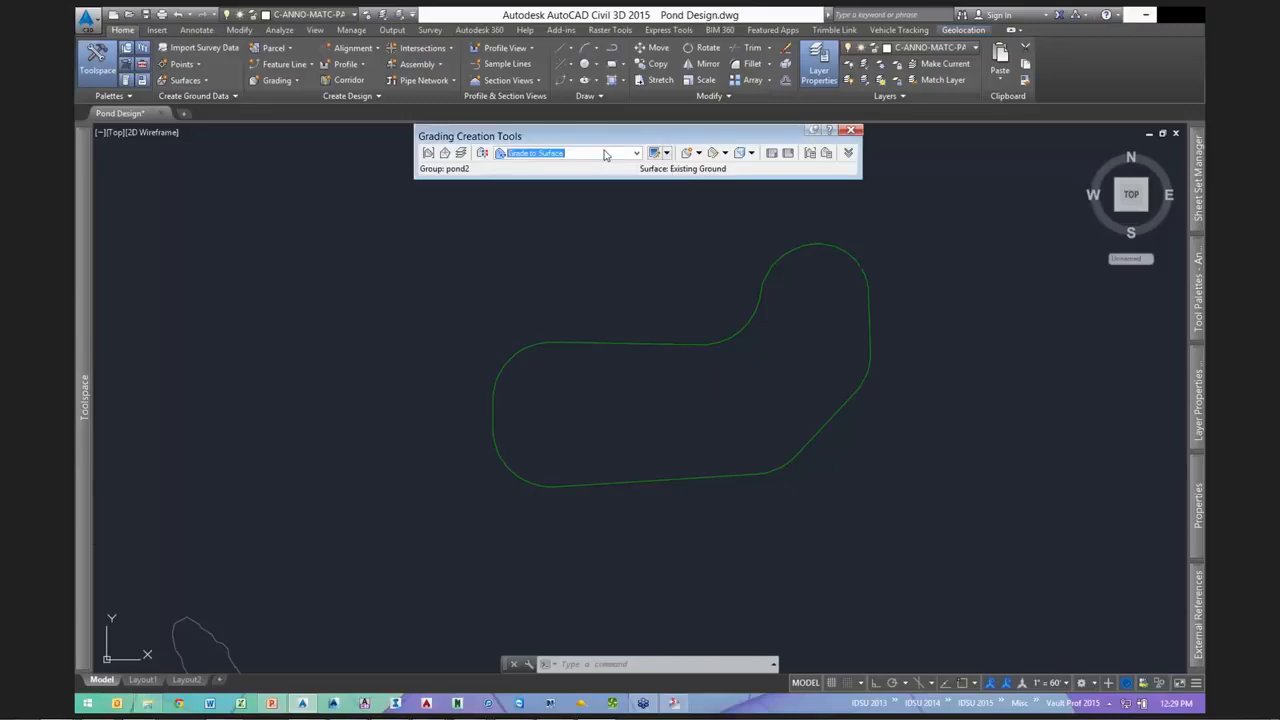
scroll(630, 328, "up", 2)
scroll(635, 262, "down", 2)
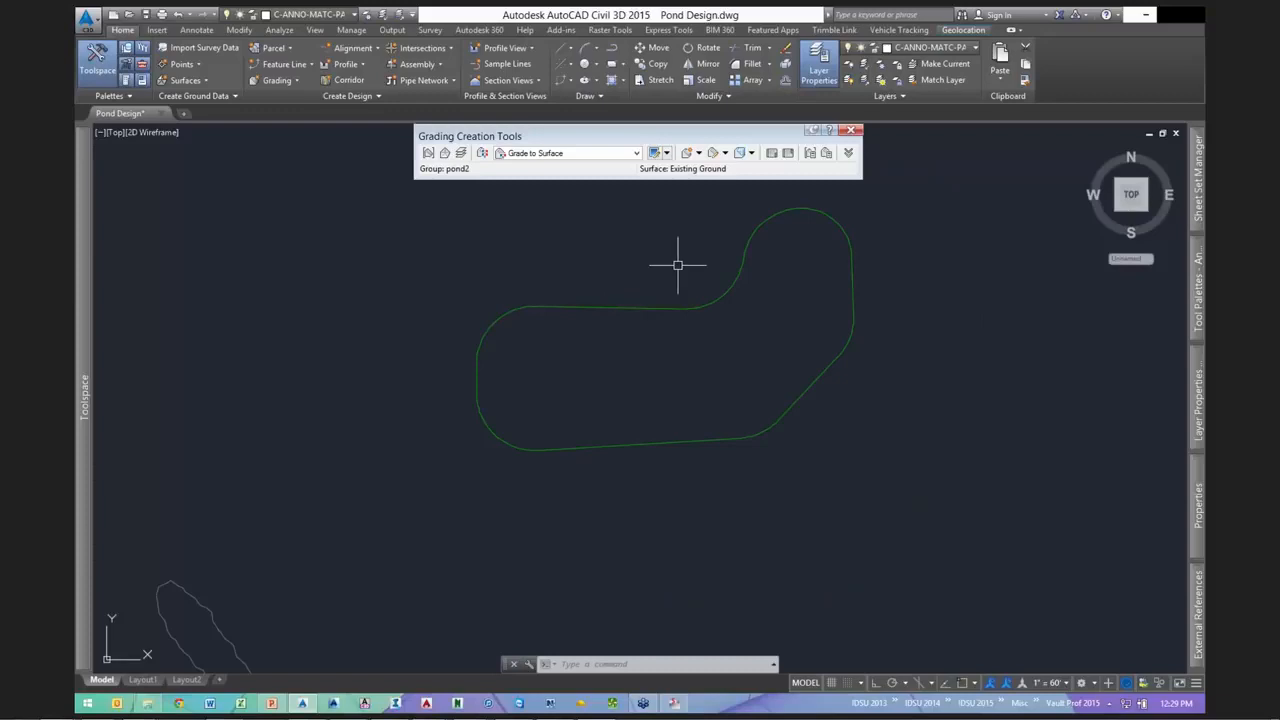
left_click(570, 153)
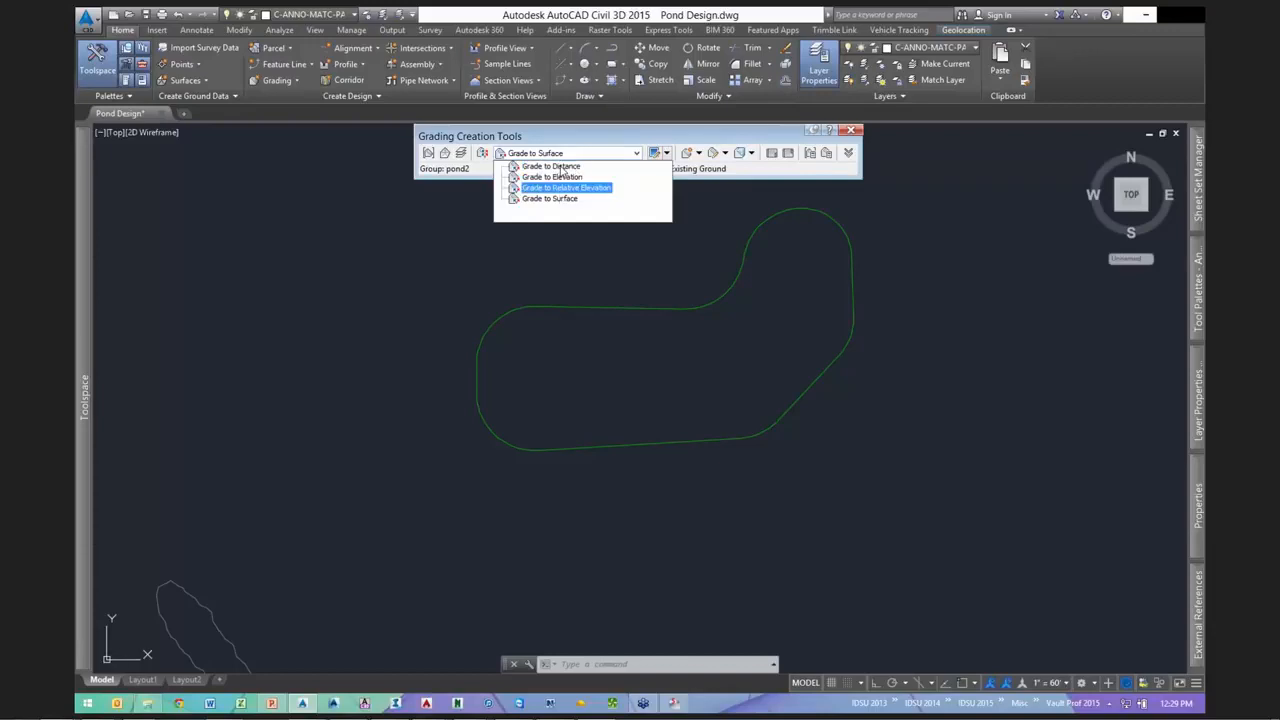
left_click(604, 167)
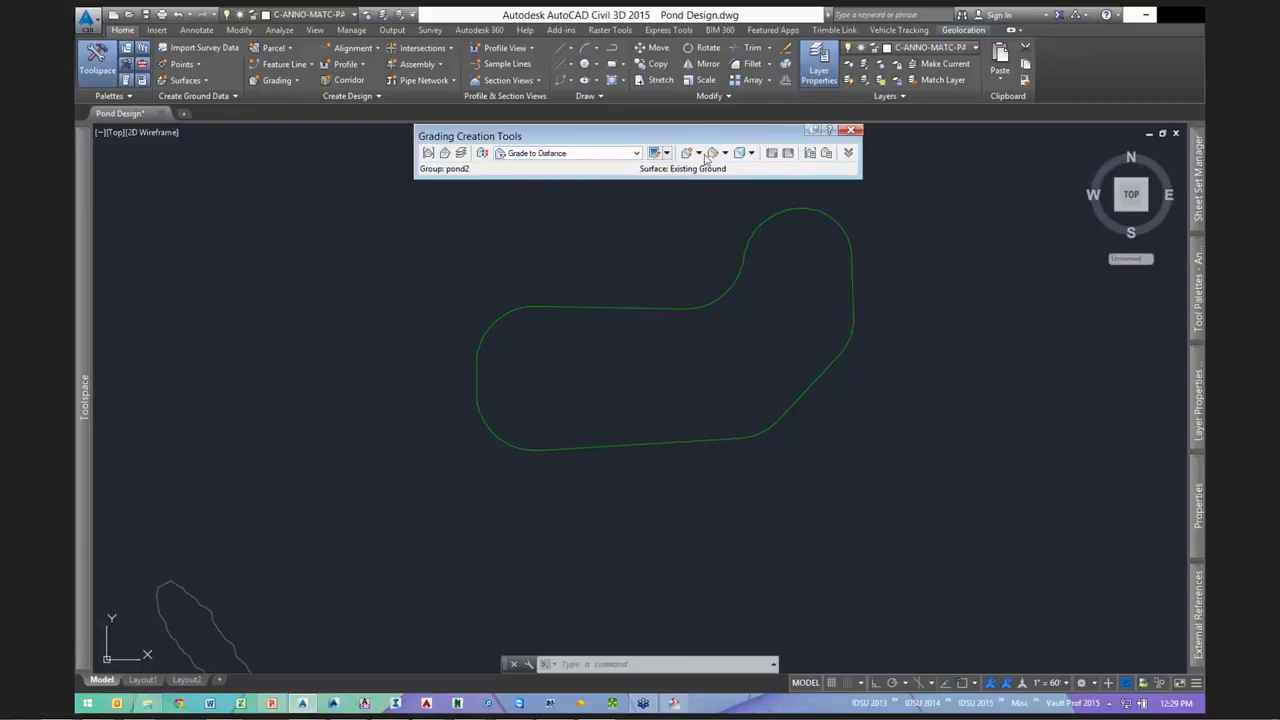
left_click(699, 154)
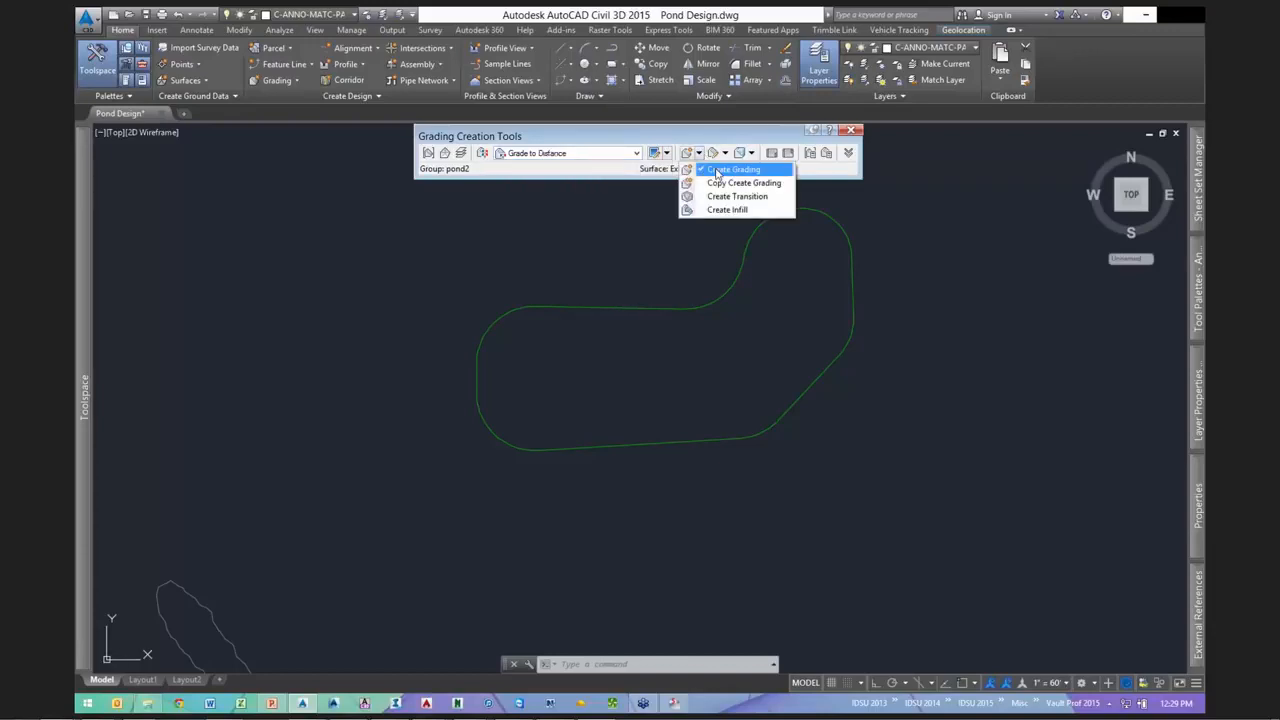
left_click(733, 169)
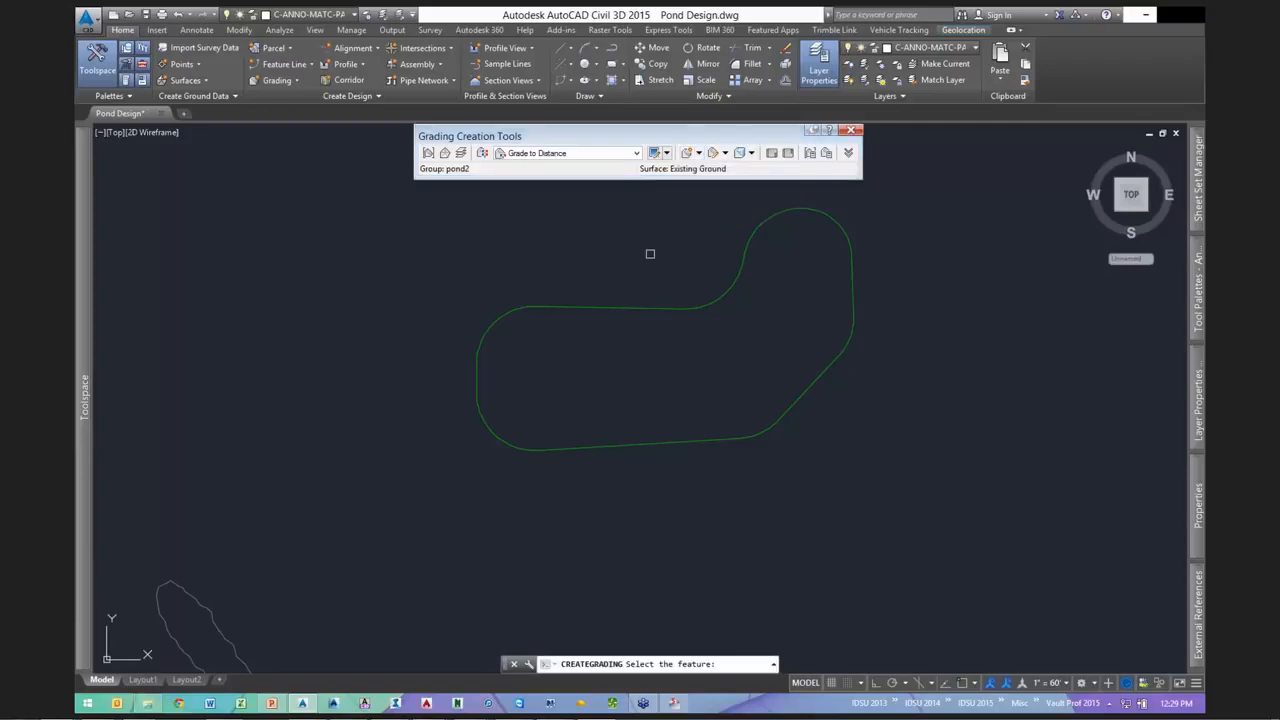
- Pick the pond2 feature line and continue past the weeding warning without weeding
left_click(605, 311)
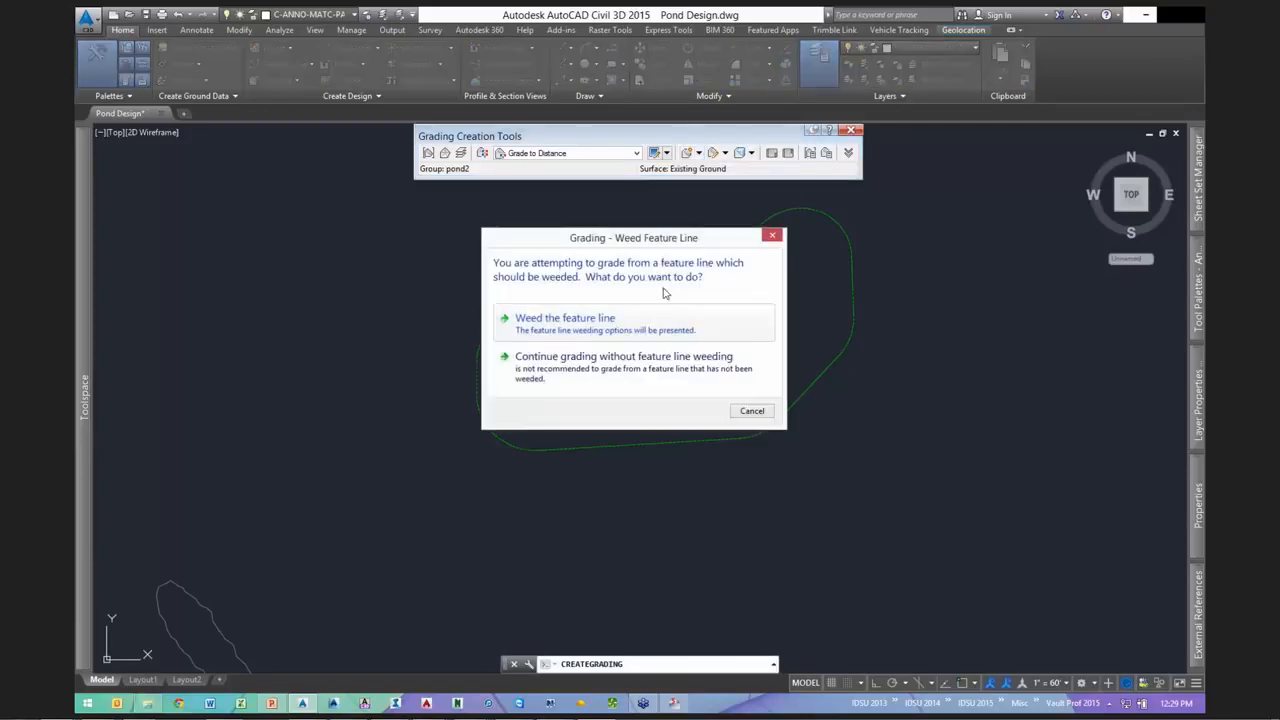
left_click_drag(664, 238, 874, 203)
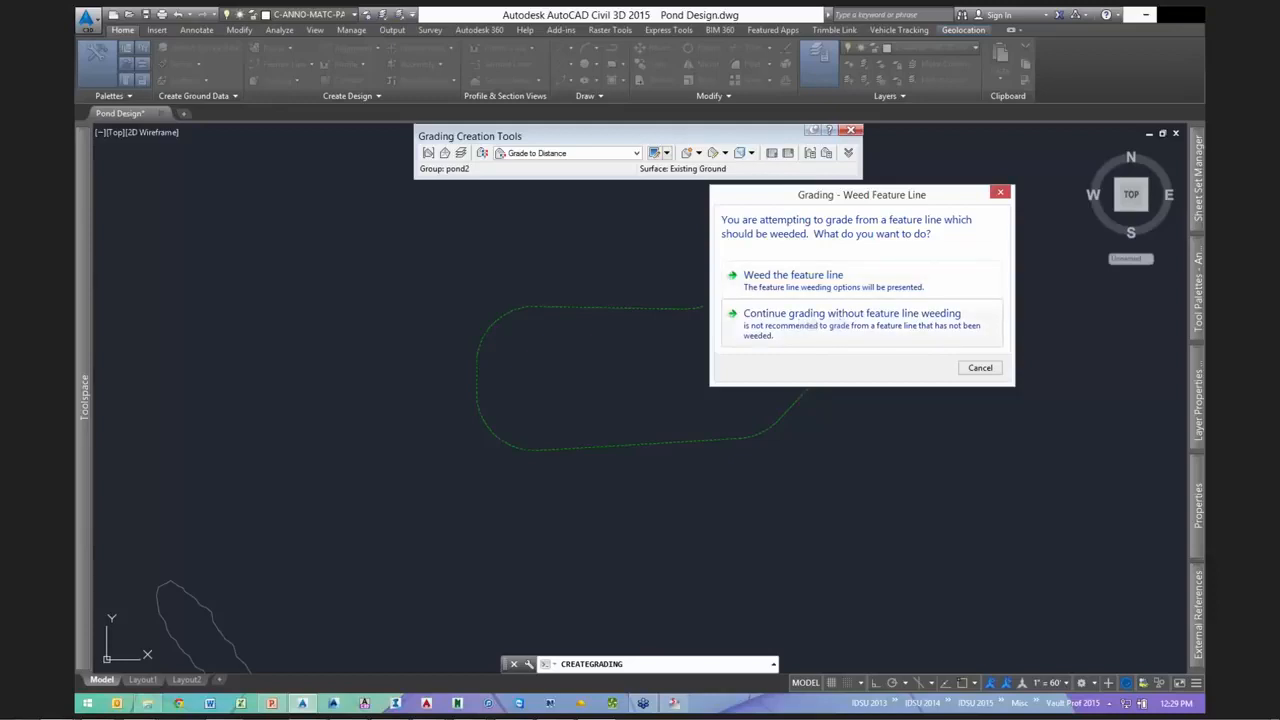
left_click(809, 323)
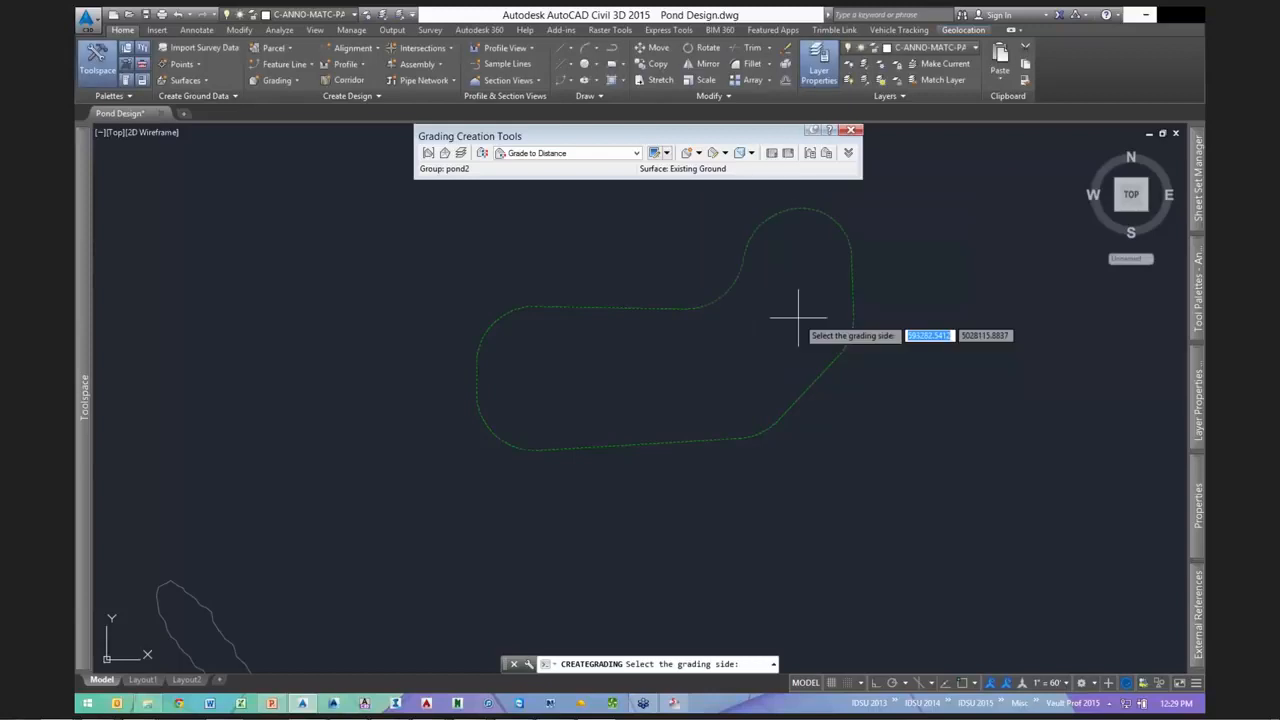
scroll(644, 350, "up", 3)
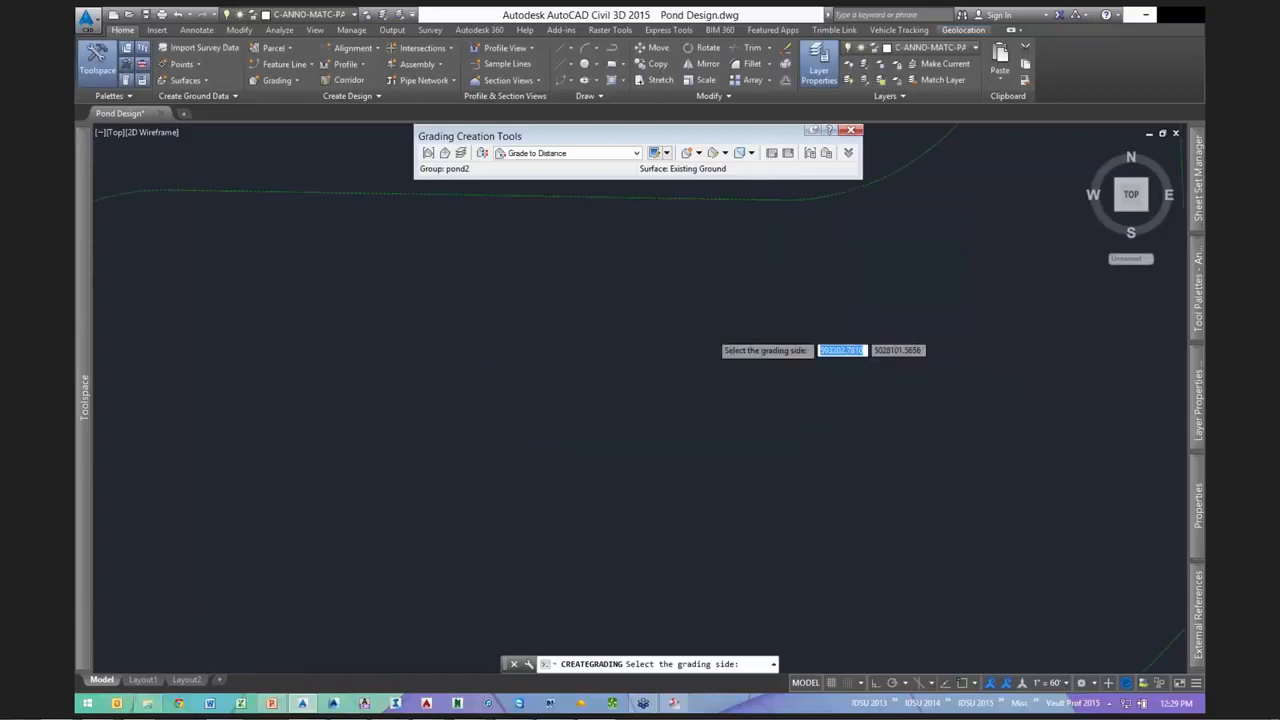
- Grade inward along the whole outline for 10 ft at a -3:1 slope, then end the command
left_click(627, 345)
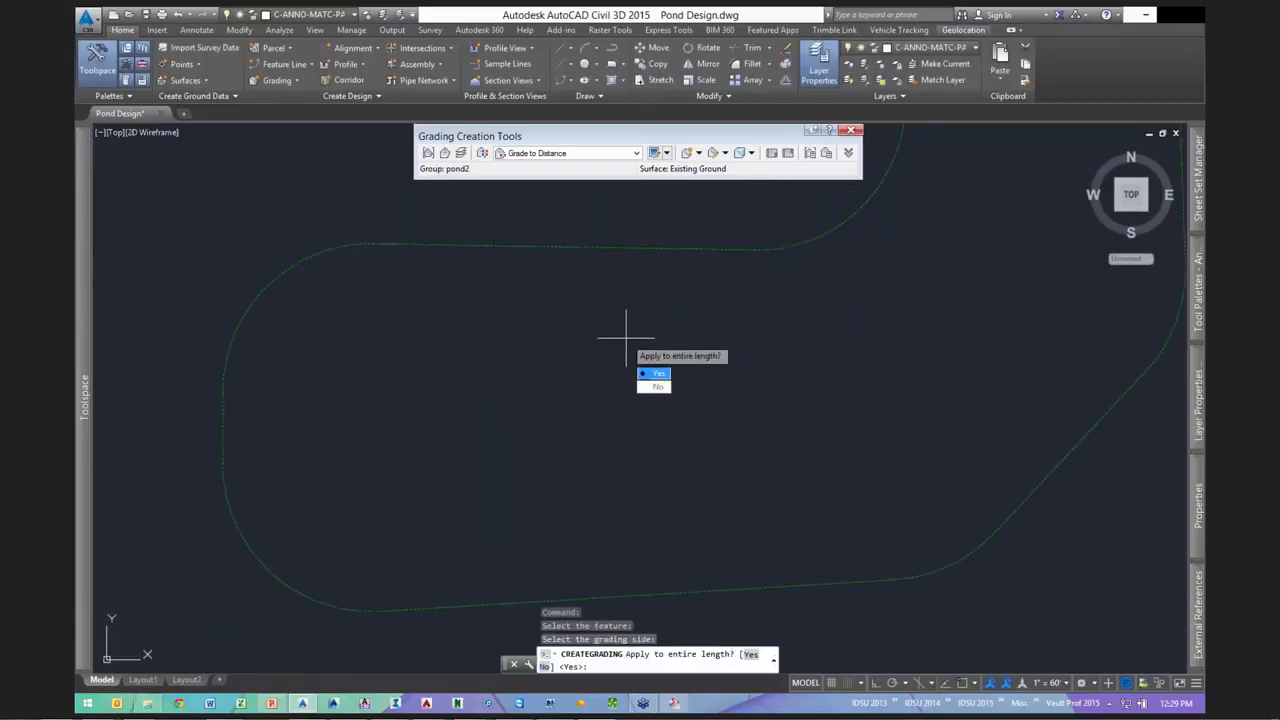
key("Return")
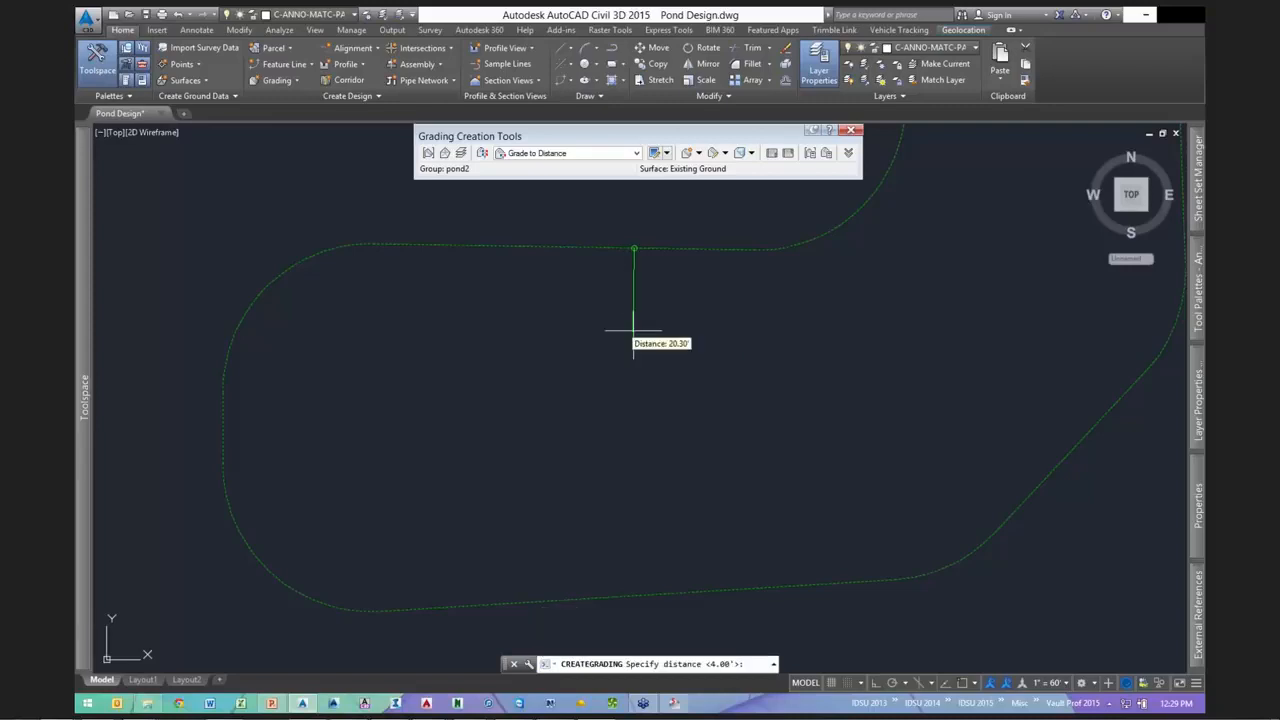
type("10")
key("Return")
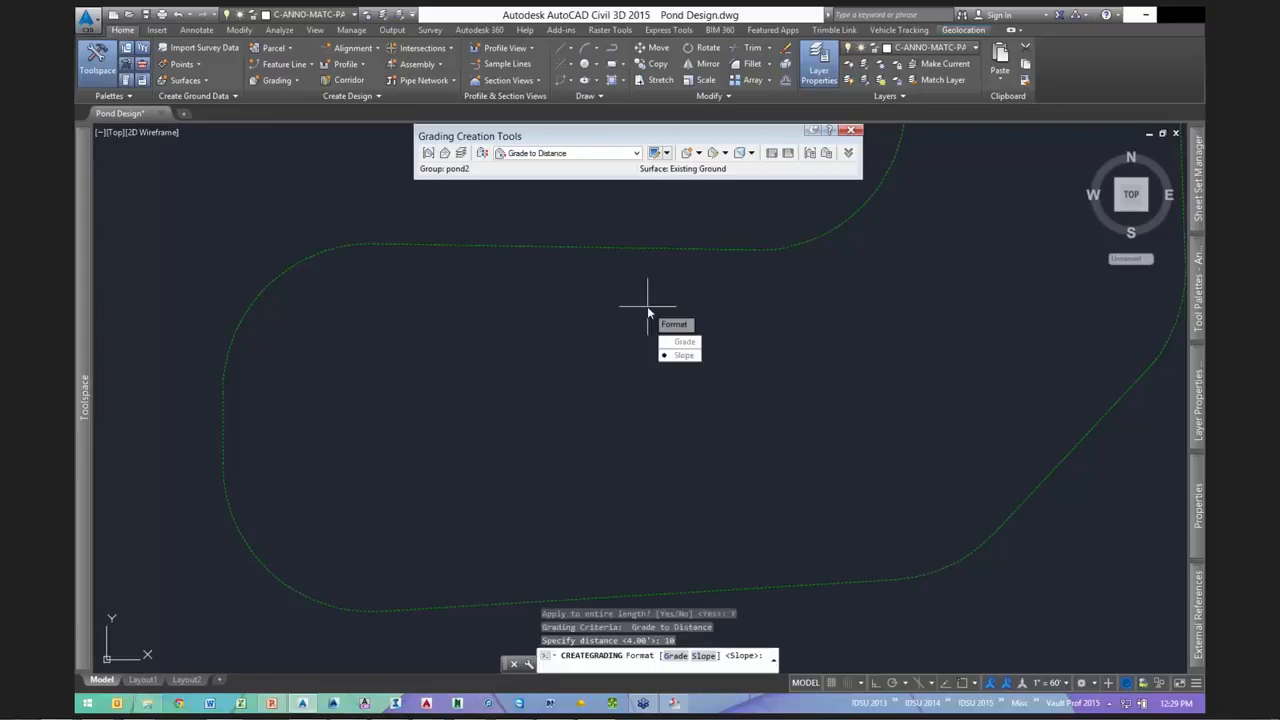
type("s")
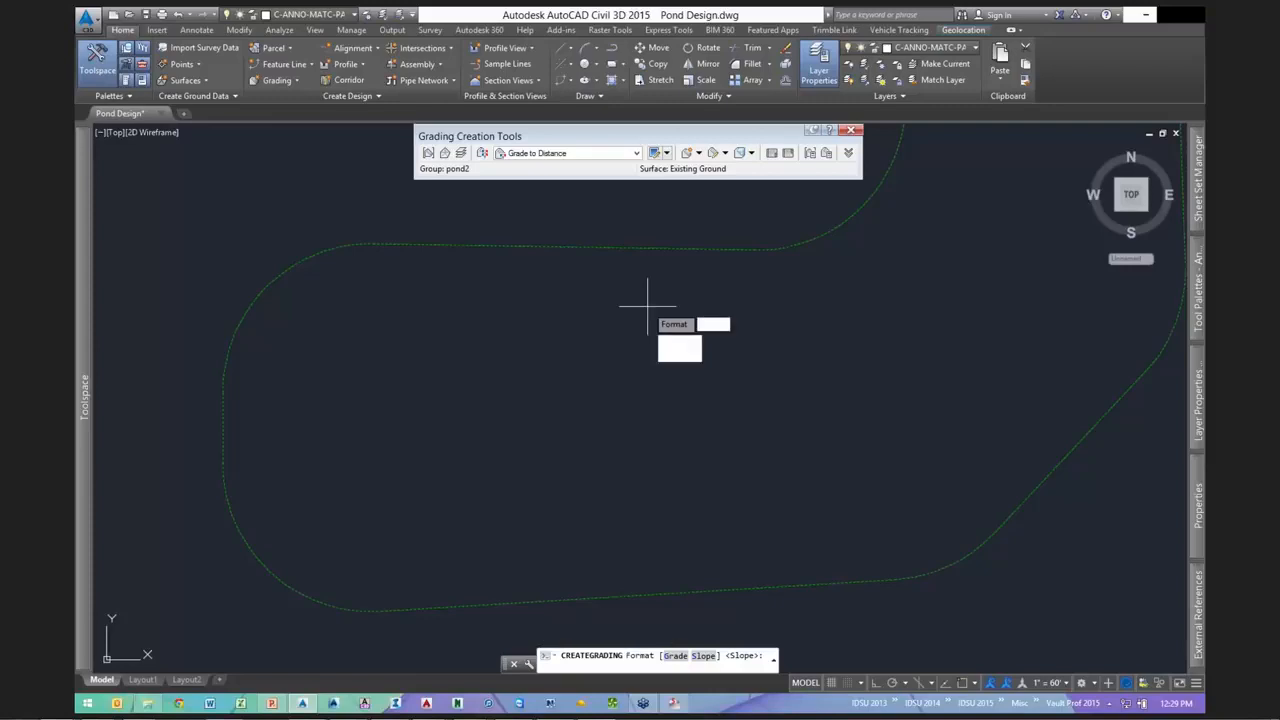
key("Return")
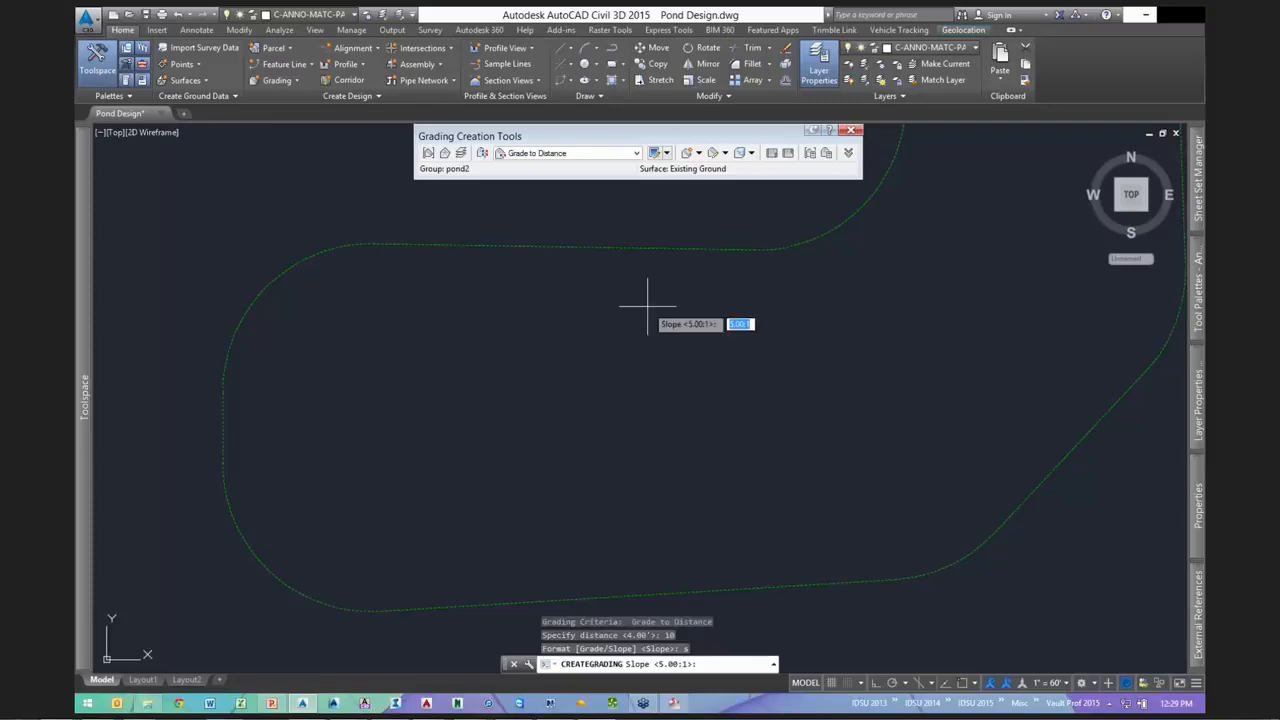
type("-3")
key("Return")
key("Escape")
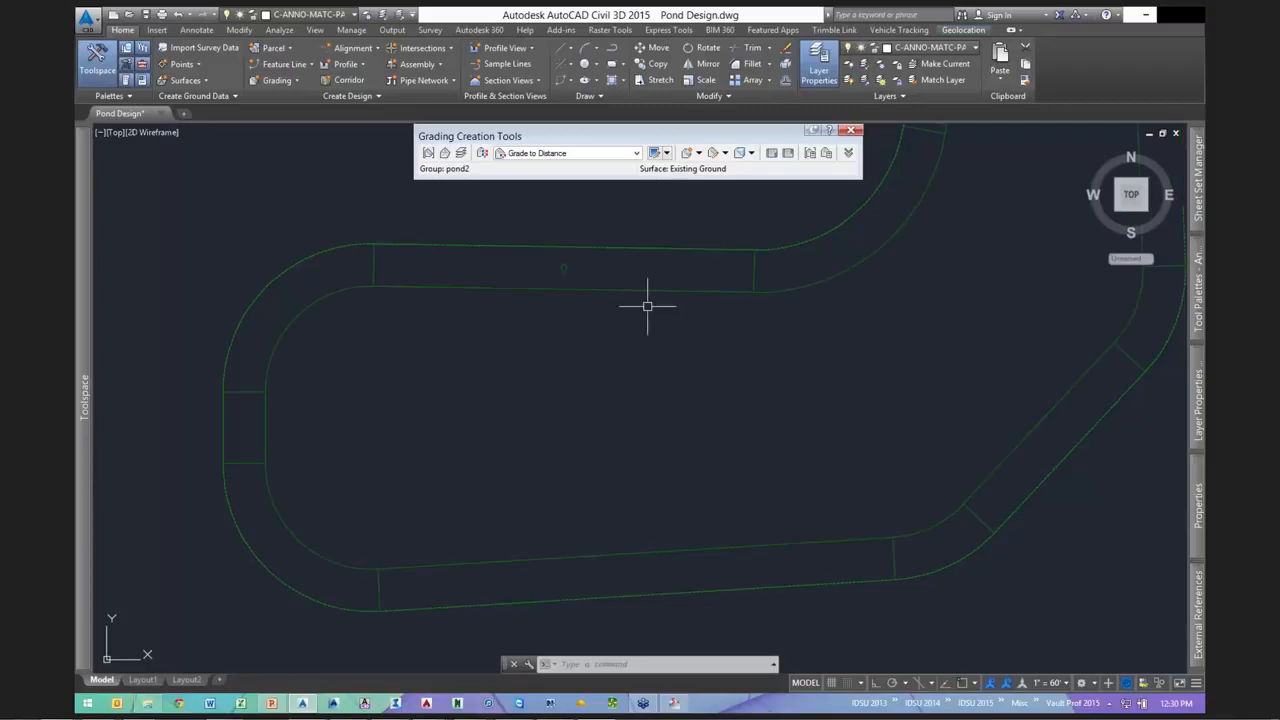
- Enable Automatic Surface Creation for grading group pond2, creating a TIN surface named pond2
scroll(678, 350, "down", 4)
middle_click_drag(763, 331, 654, 351)
scroll(606, 257, "up", 2)
mouse_move(597, 230)
middle_mouse_down()
mouse_move(669, 243)
mouse_move(704, 206)
middle_mouse_up()
scroll(704, 205, "down", 2)
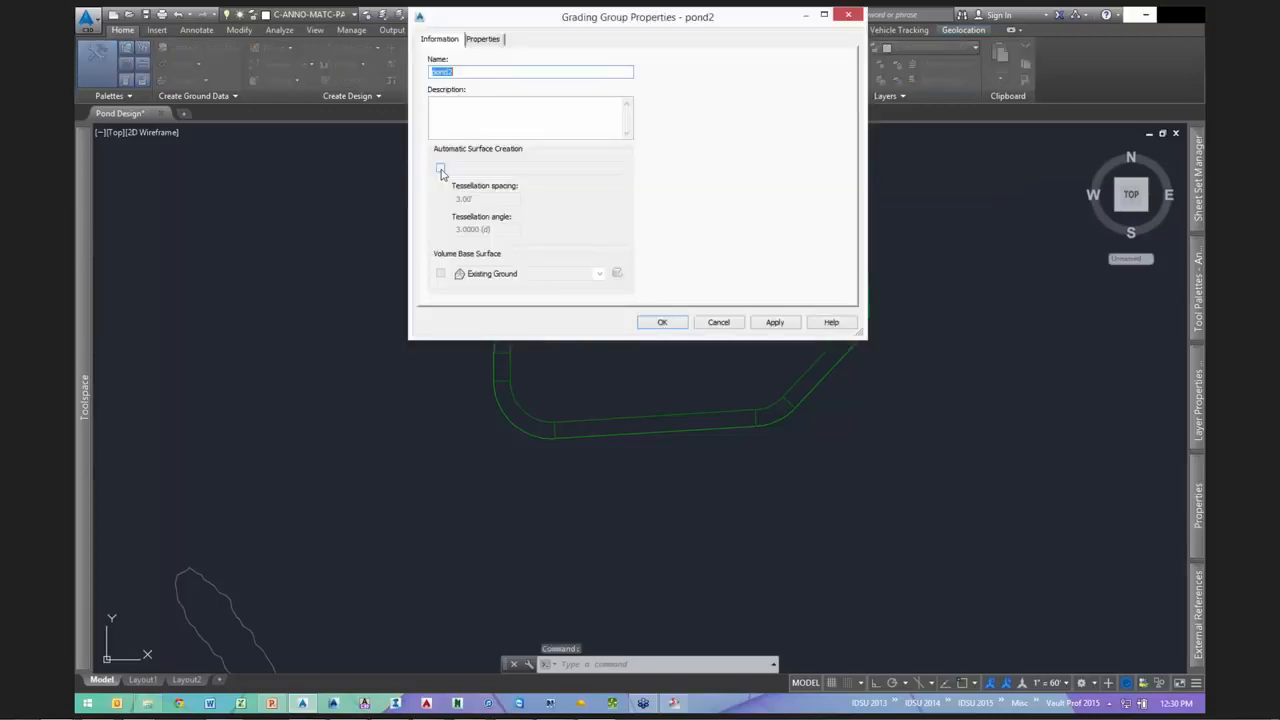
left_click(438, 167)
left_click_drag(437, 152, 843, 65)
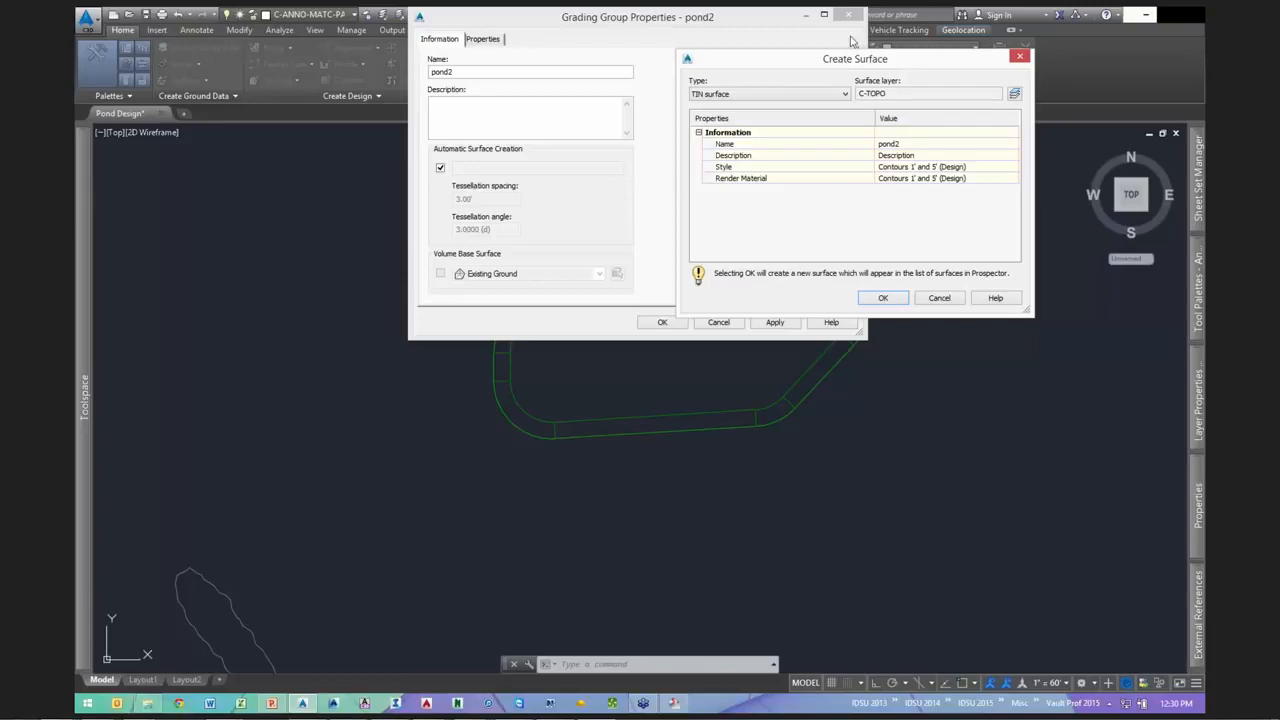
left_click_drag(843, 58, 849, 48)
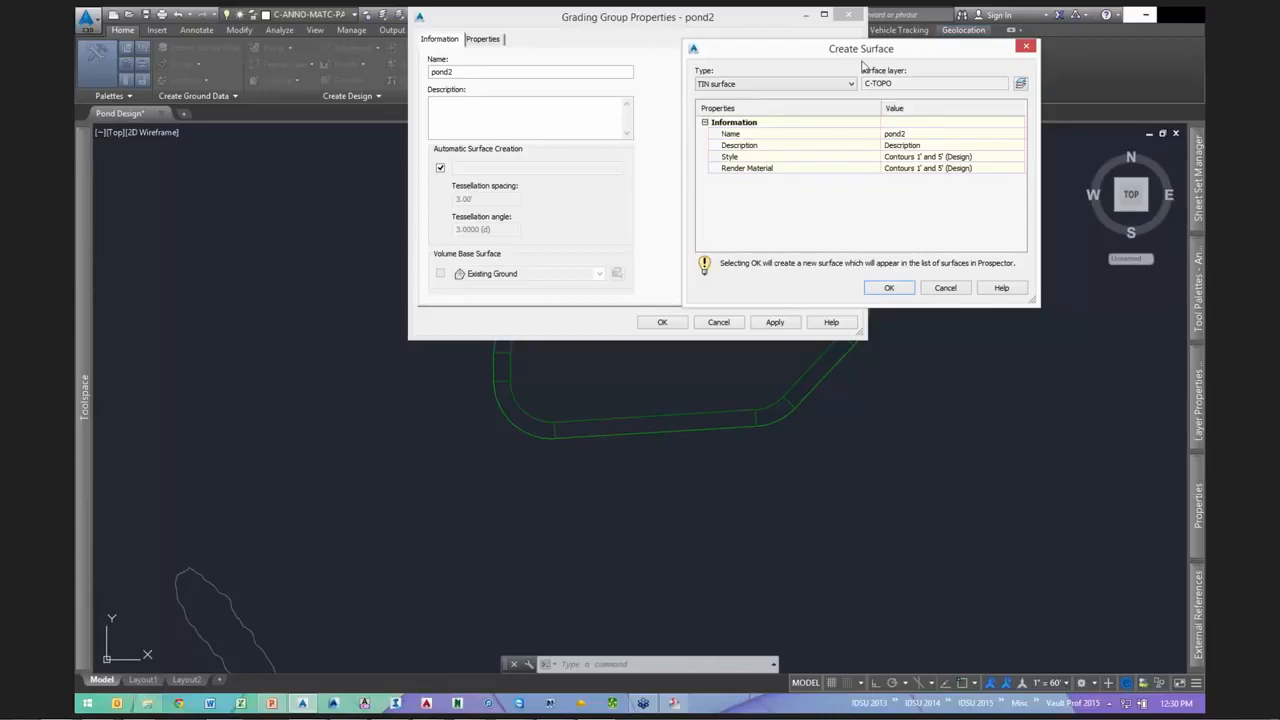
left_click_drag(862, 54, 832, 54)
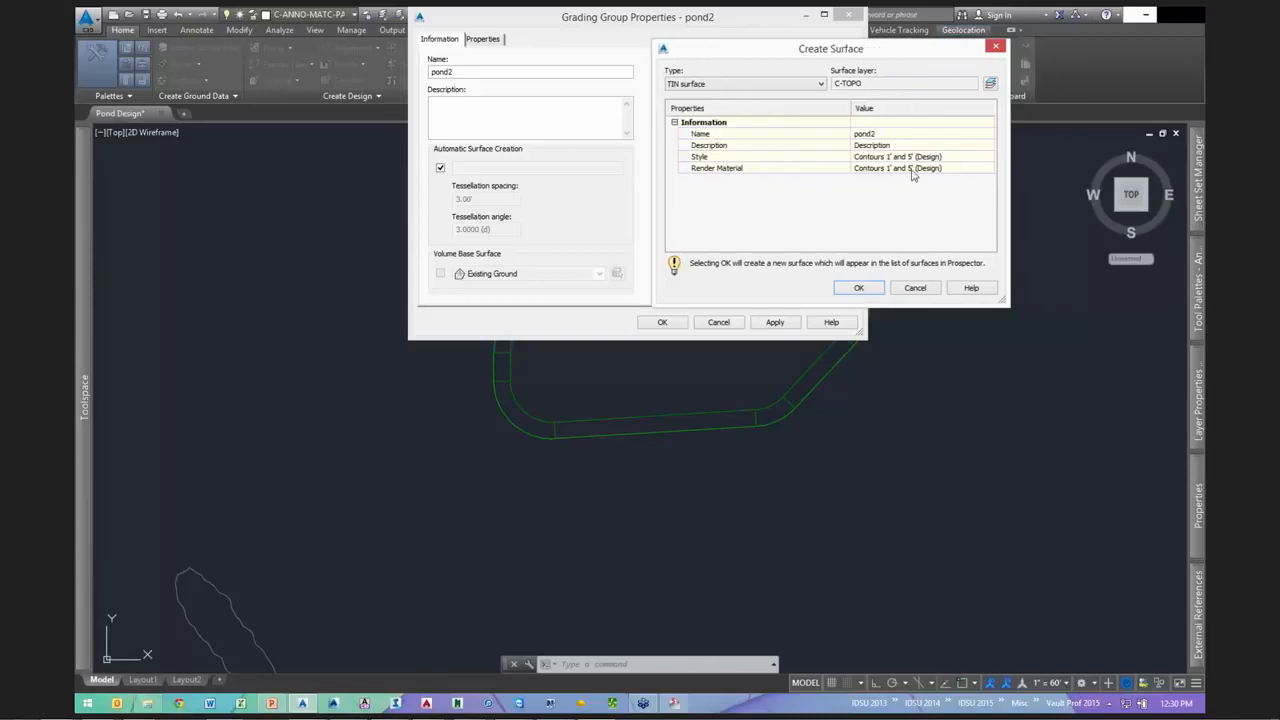
left_click(857, 289)
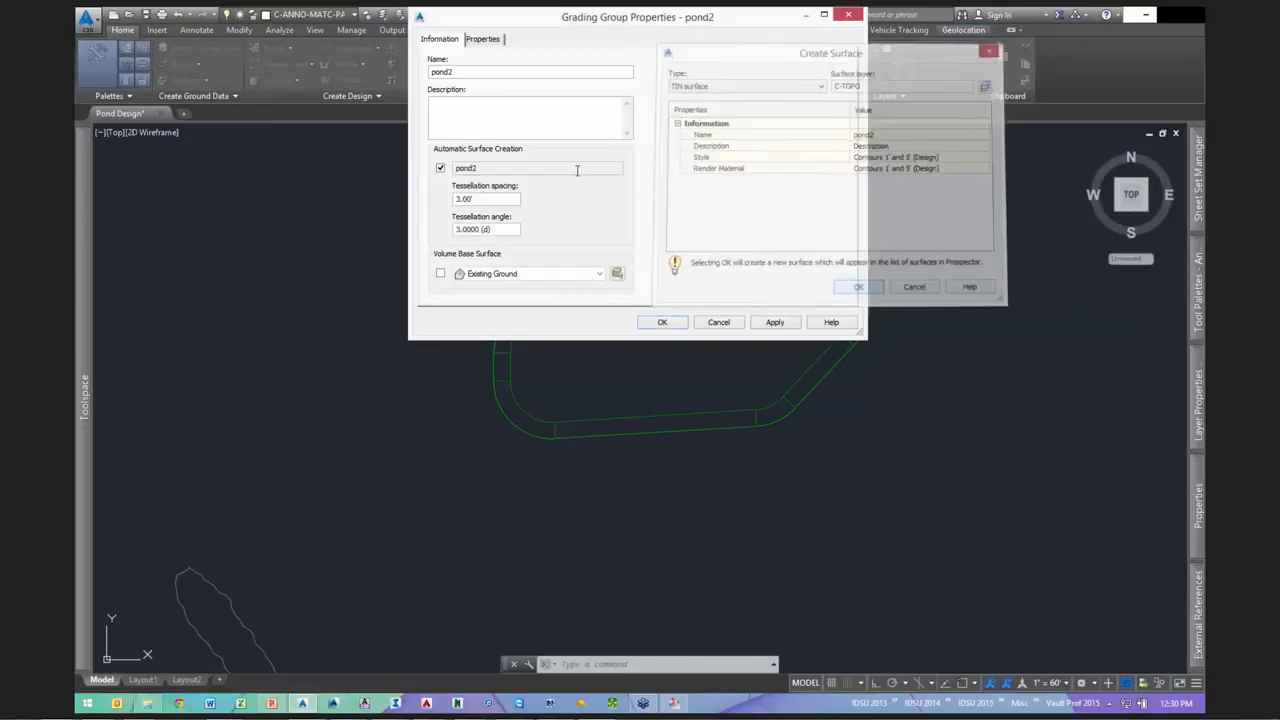
left_click(661, 323)
- Open the selected pond2 surface in Object Viewer
scroll(665, 285, "up", 5)
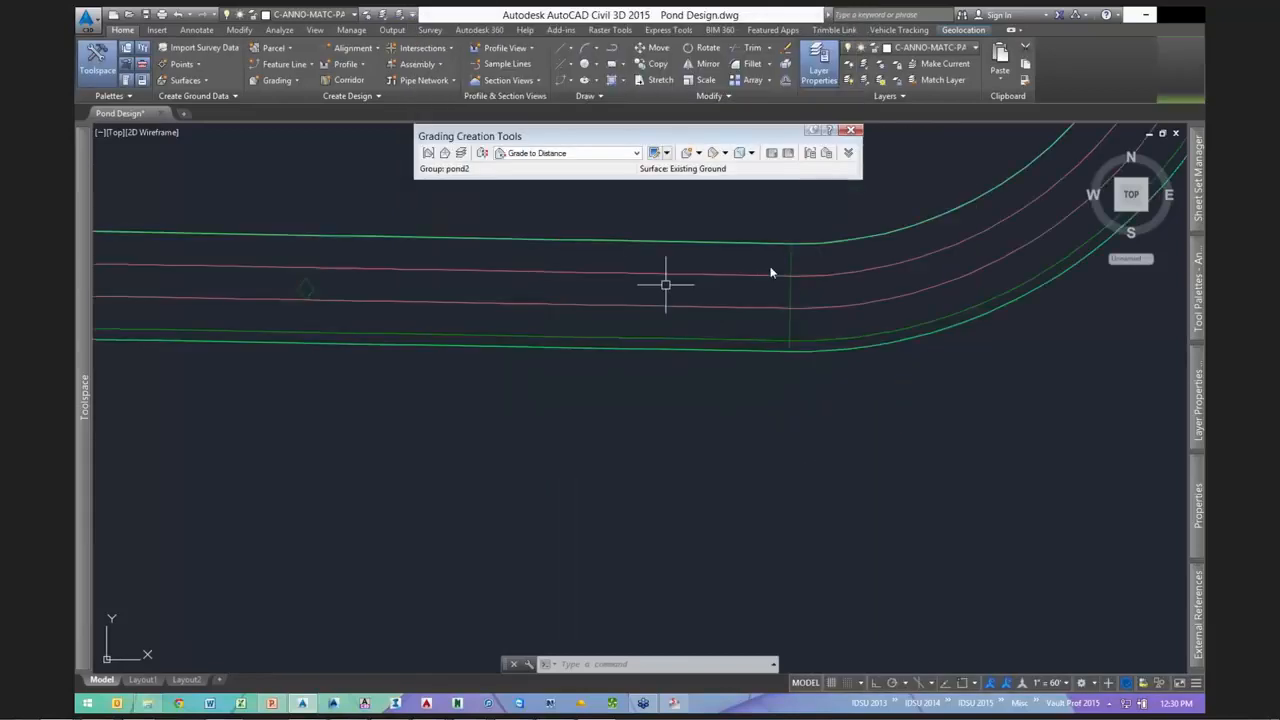
left_click(738, 274)
right_click(734, 259)
left_click(778, 320)
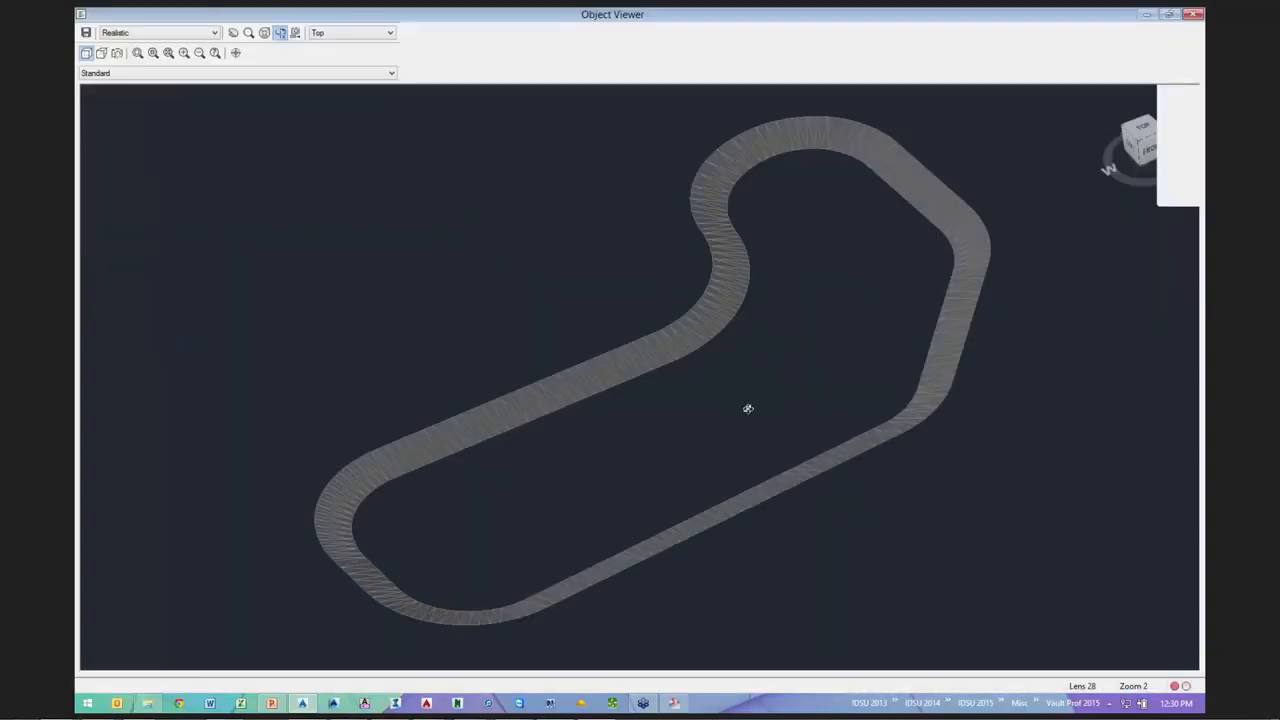
- Orbit and zoom to inspect the triangulated band, then bring up the surface's context menu
left_click_drag(749, 406, 674, 303)
scroll(738, 577, "up", 5)
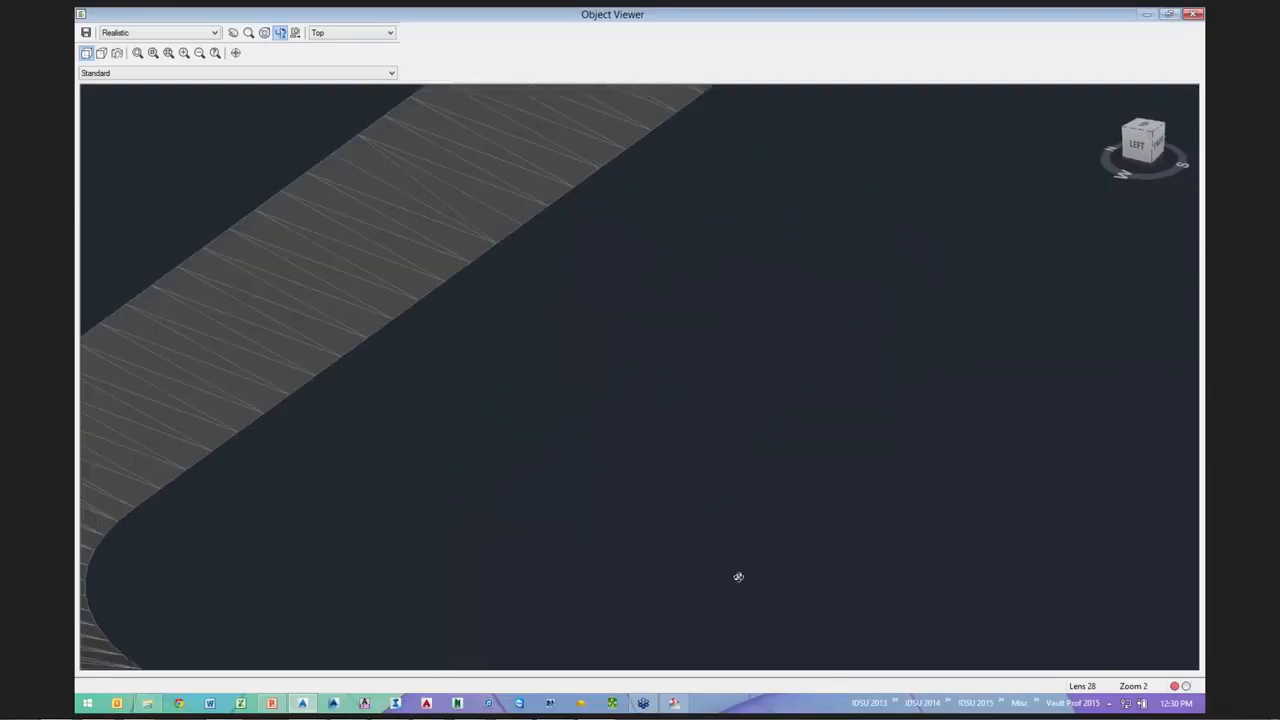
middle_click_drag(517, 100, 557, 317)
scroll(642, 356, "down", 2)
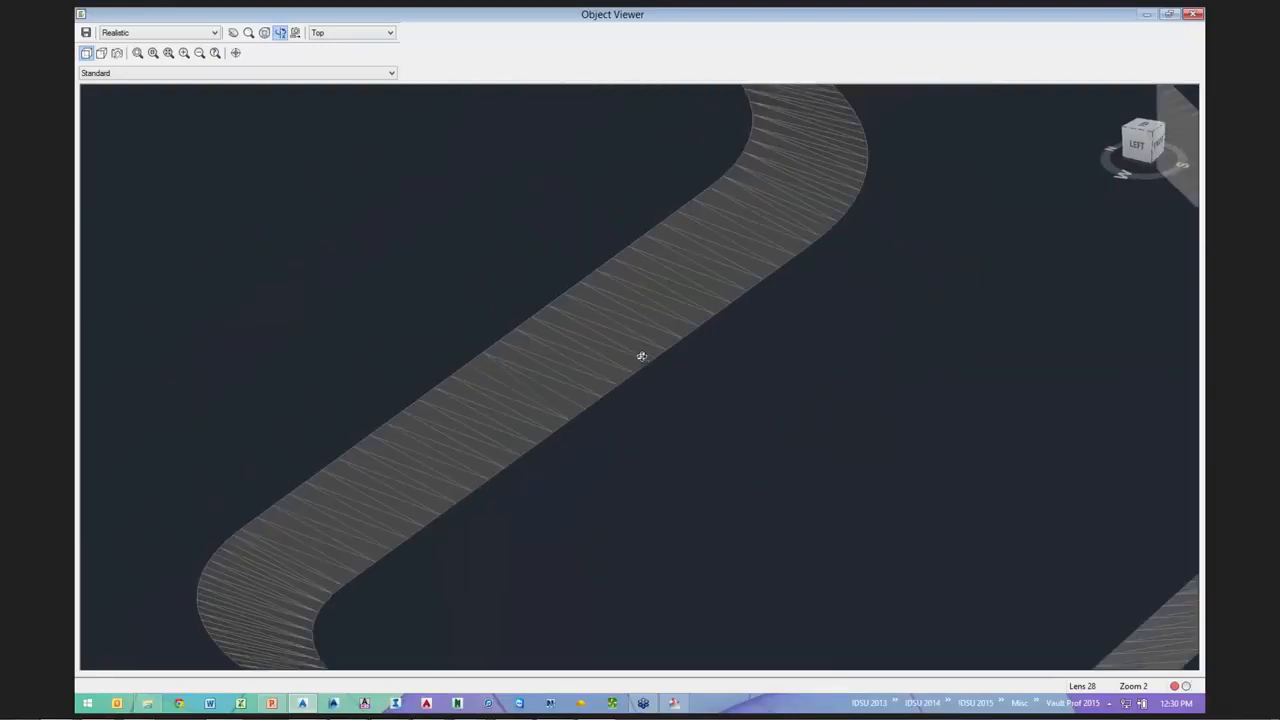
scroll(642, 356, "down", 3)
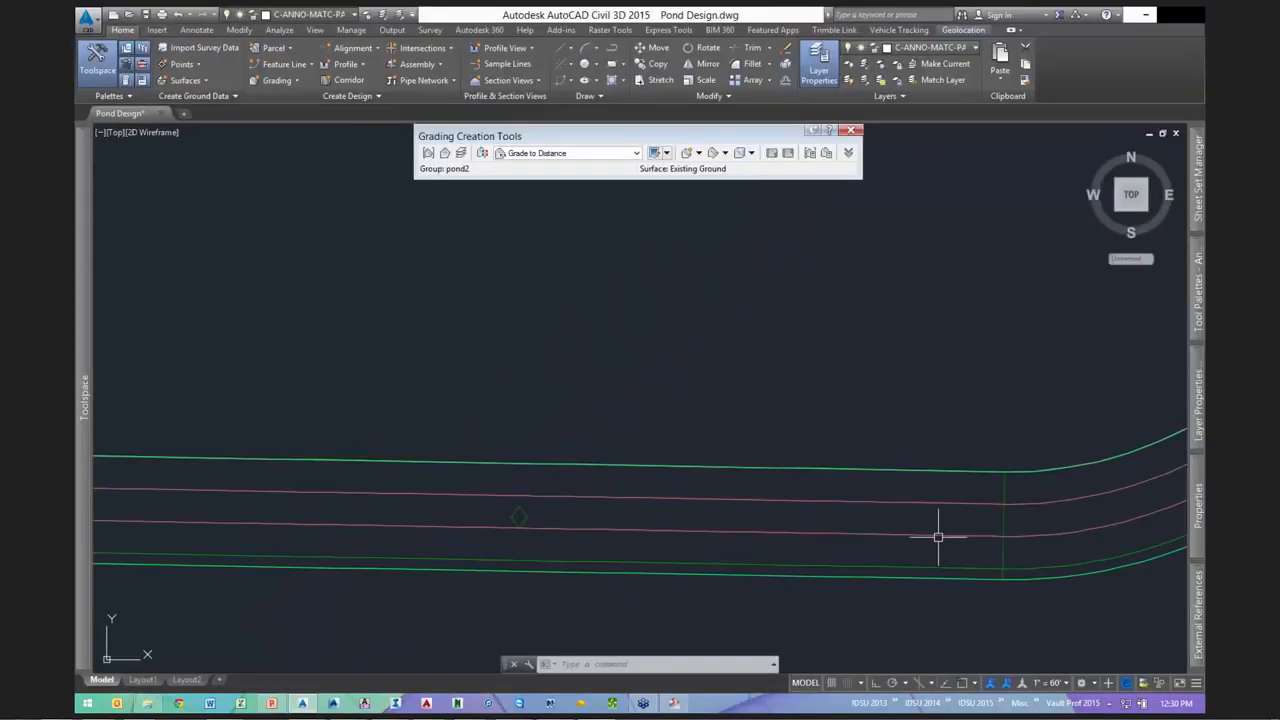
scroll(938, 537, "down", 4)
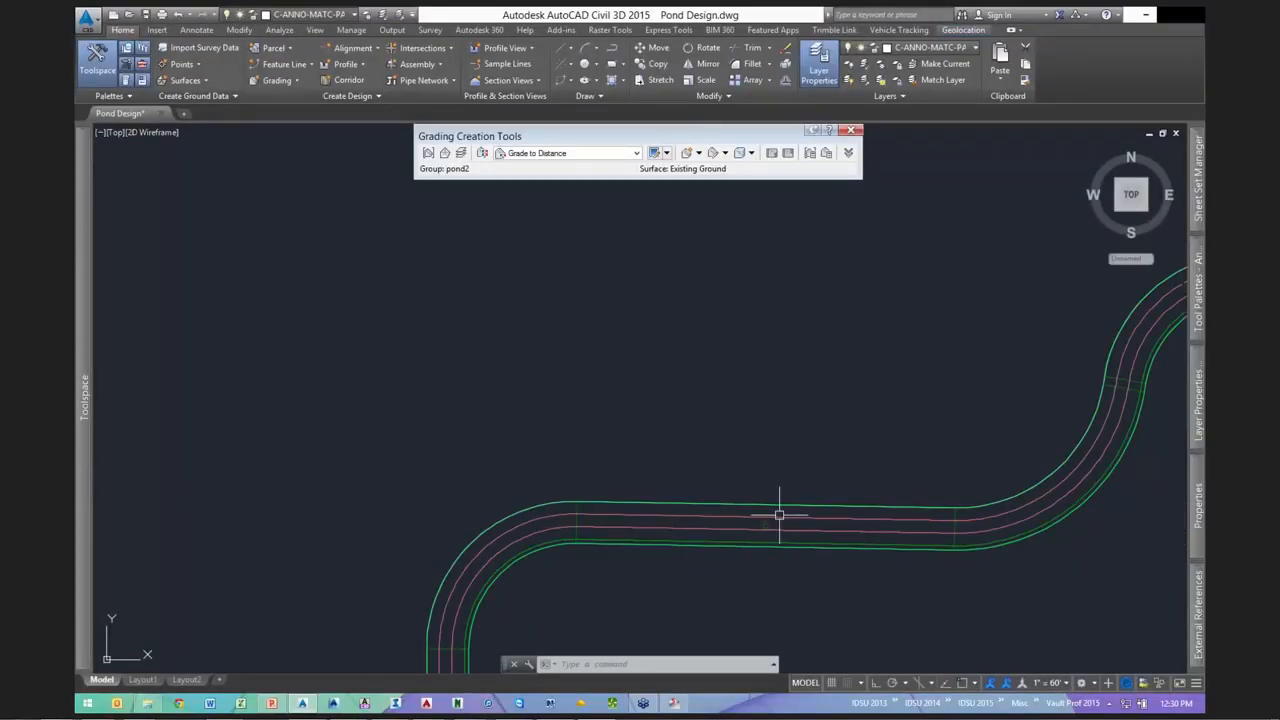
left_click(723, 502)
right_click(764, 506)
- Send the pond2 surface to back and lower the outer pond feature line by 1 ft
mouse_move(815, 506)
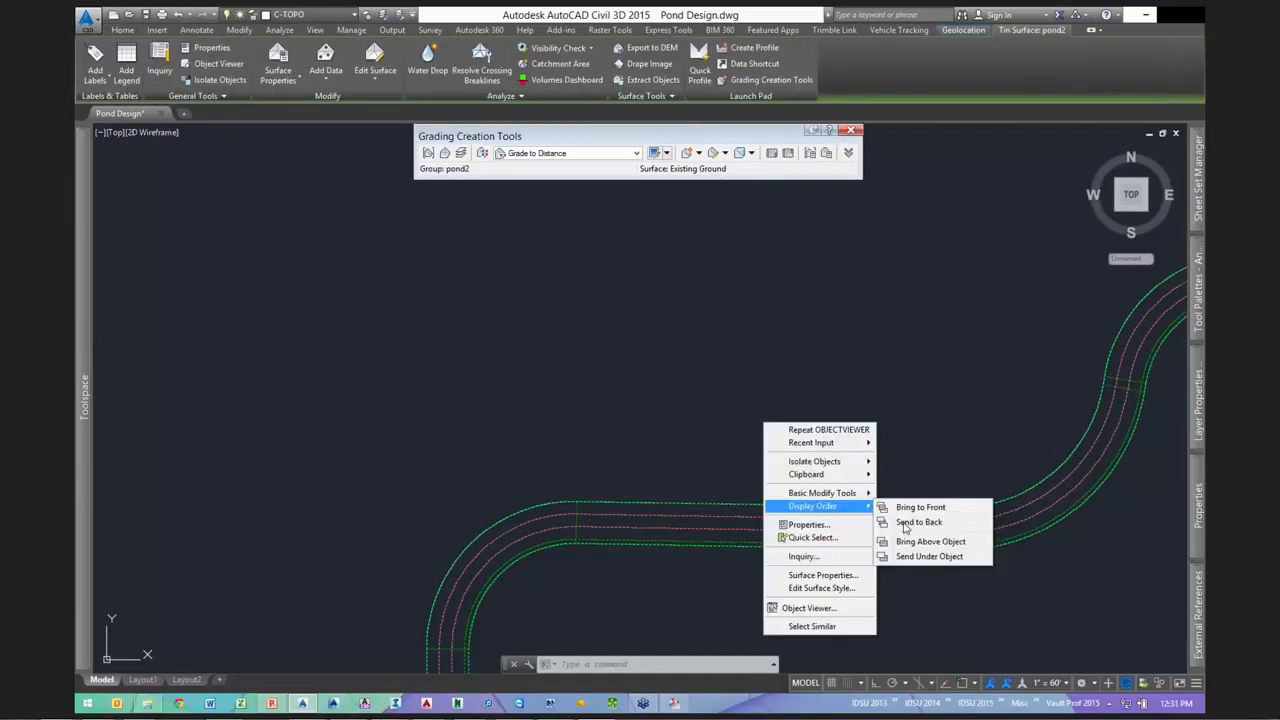
left_click(912, 522)
left_click(862, 506)
scroll(683, 431, "down", 2)
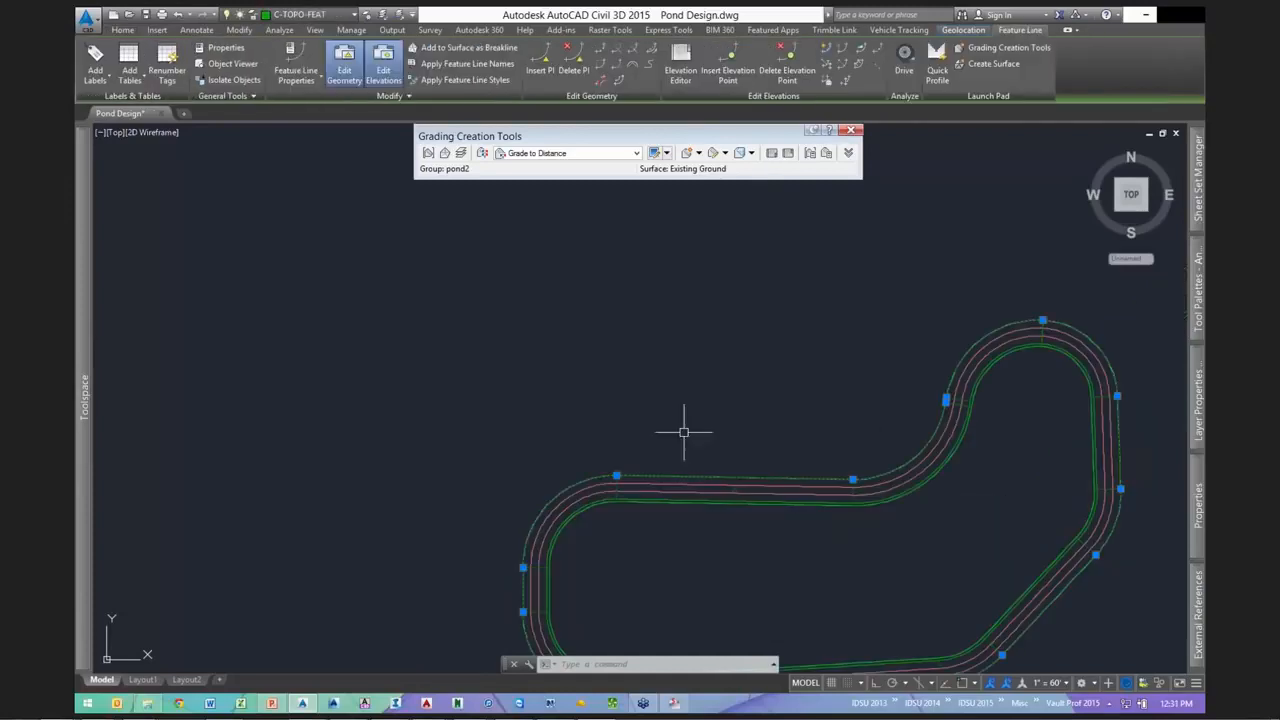
middle_click_drag(767, 435, 609, 362)
right_click(652, 300)
left_click(722, 541)
type("-1")
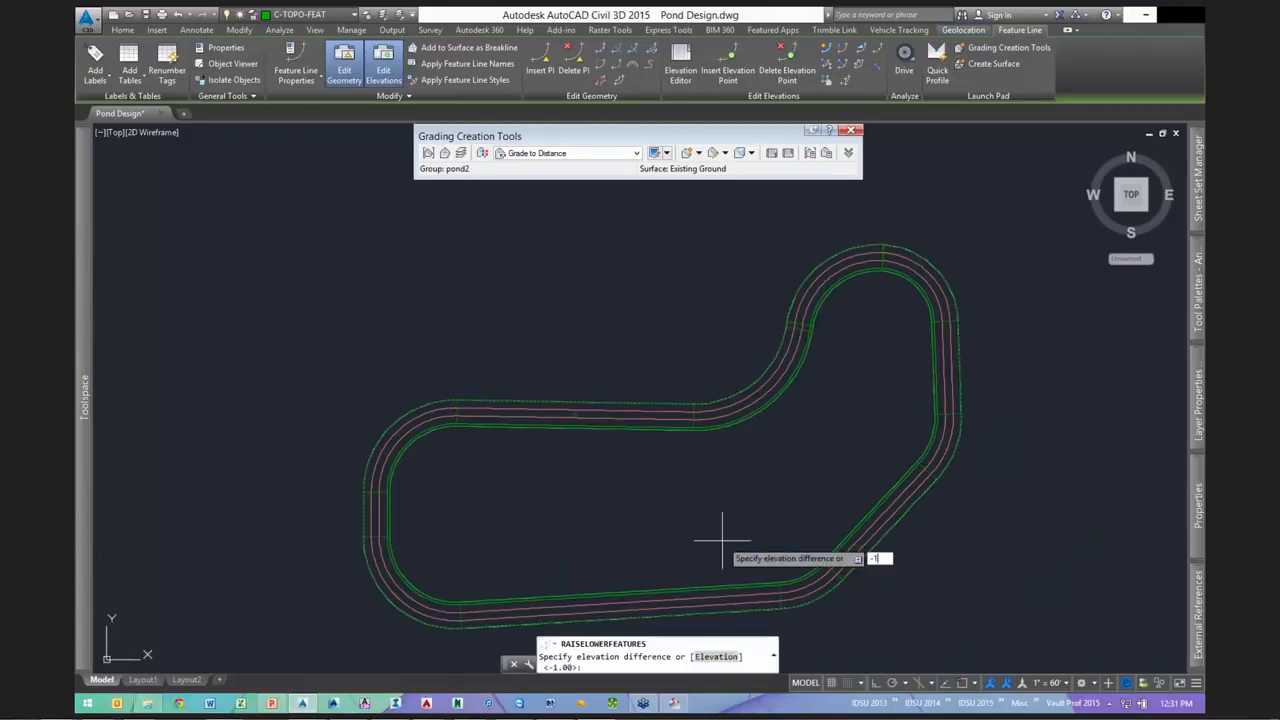
key("Return")
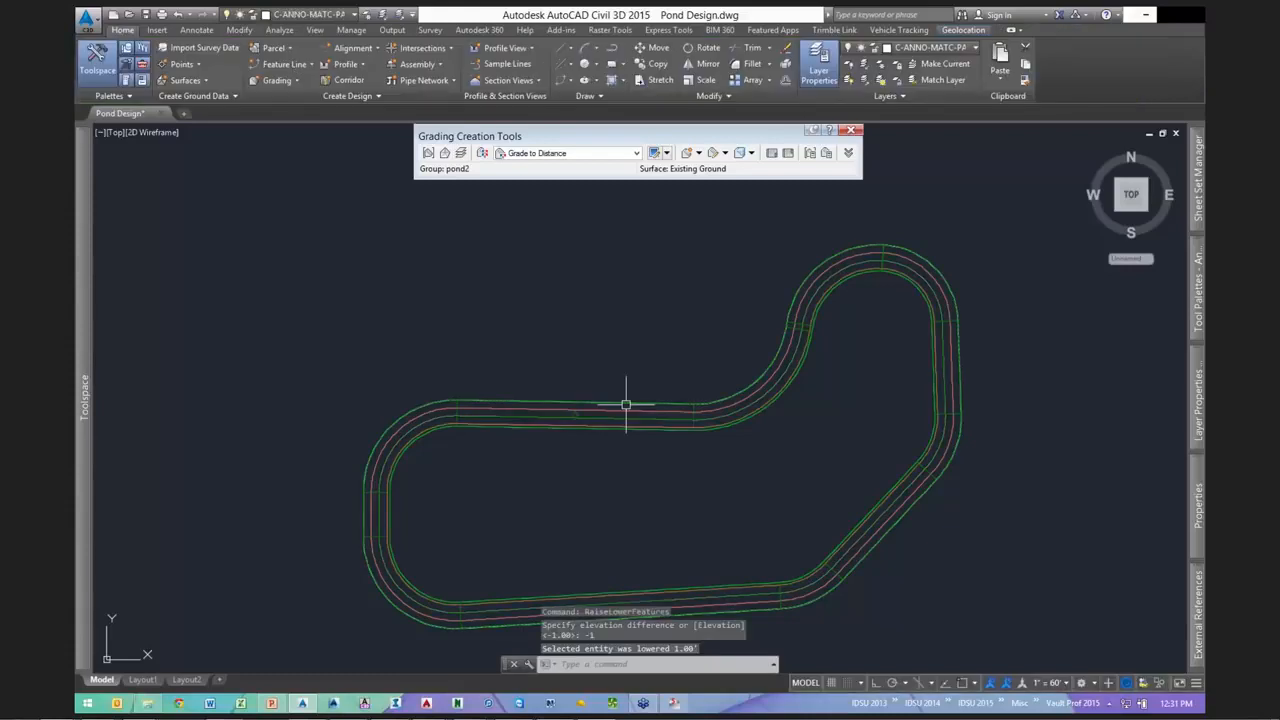
- Raise the pond feature line by 0.5 ft with Raise/Lower
left_click(641, 404)
right_click(763, 509)
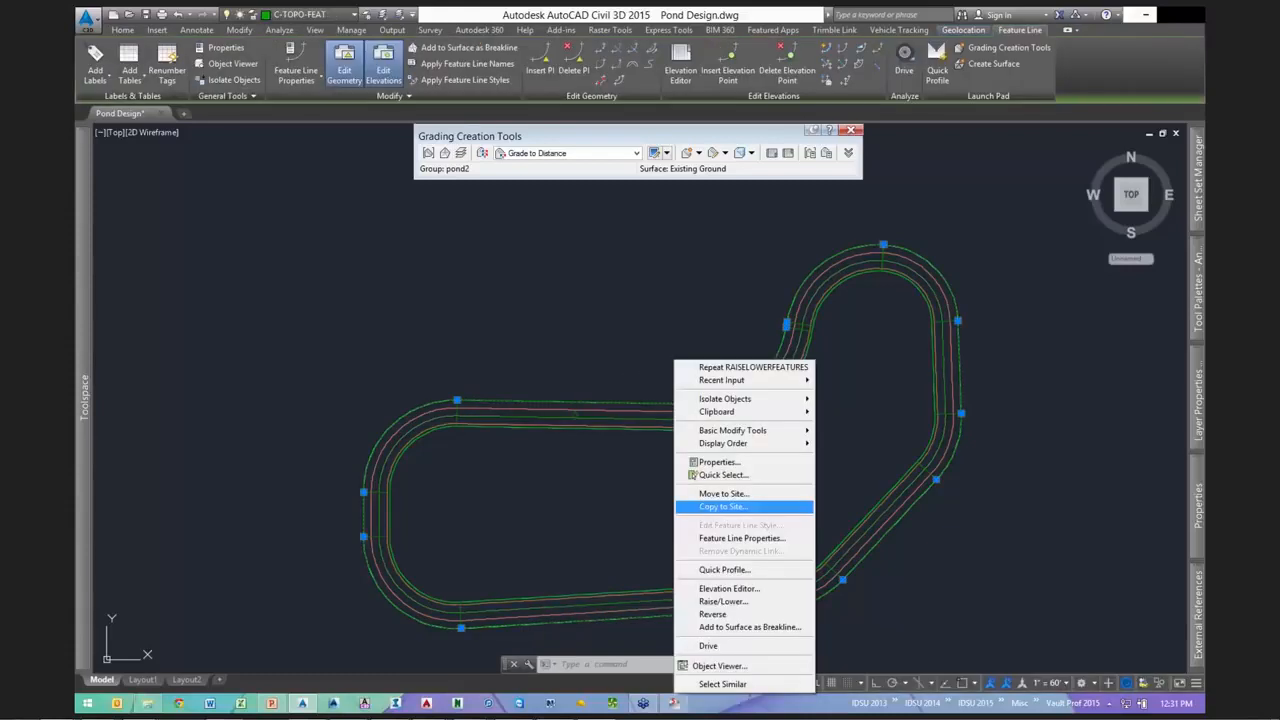
left_click(728, 601)
type("5")
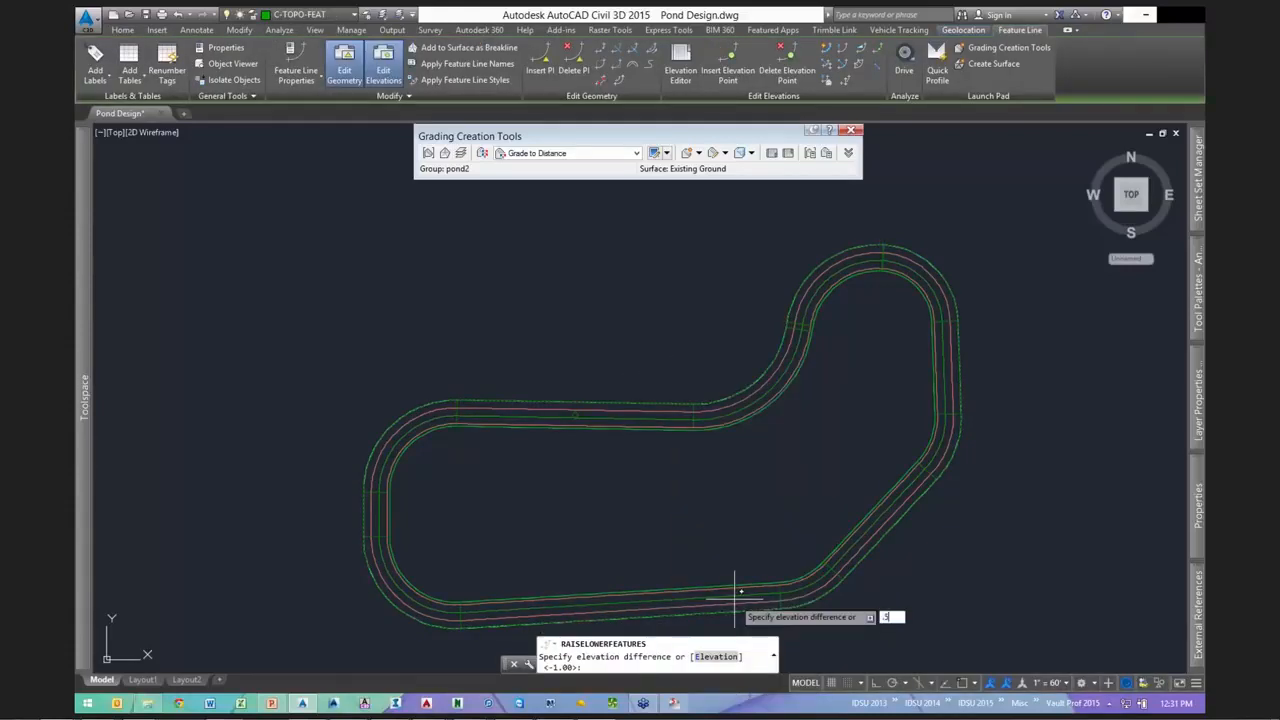
key("Return")
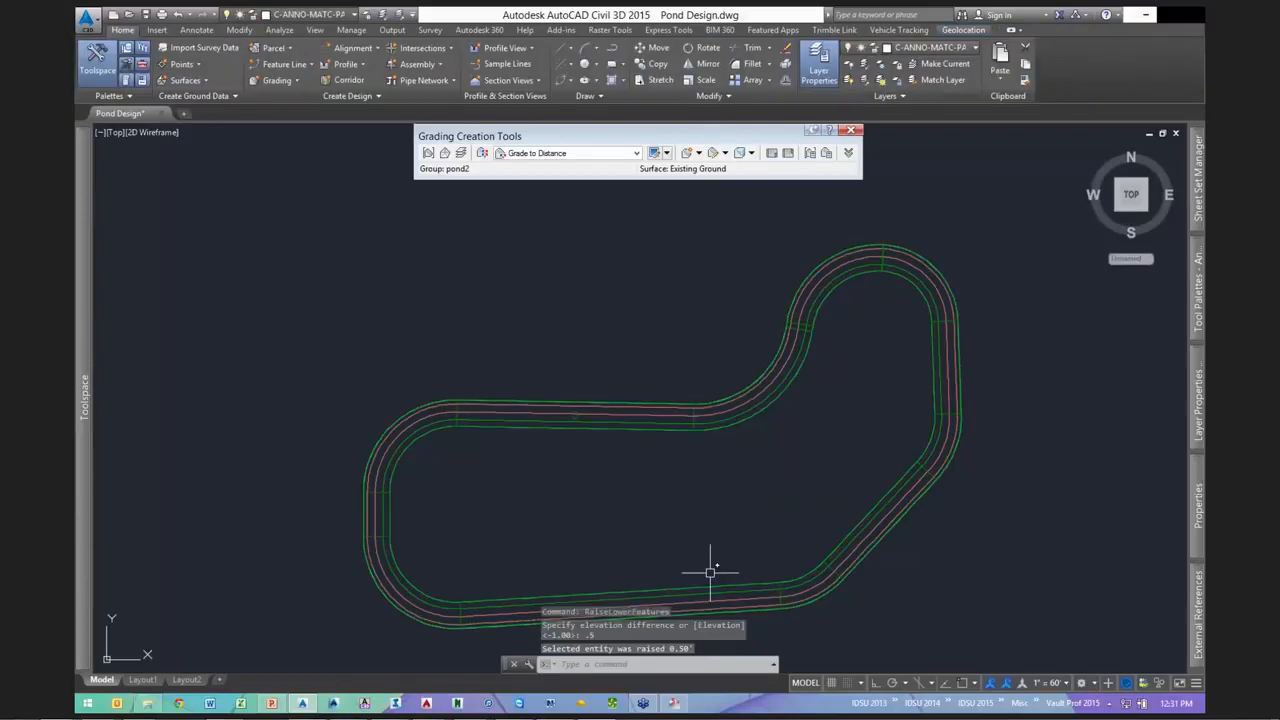
scroll(684, 472, "up", 3)
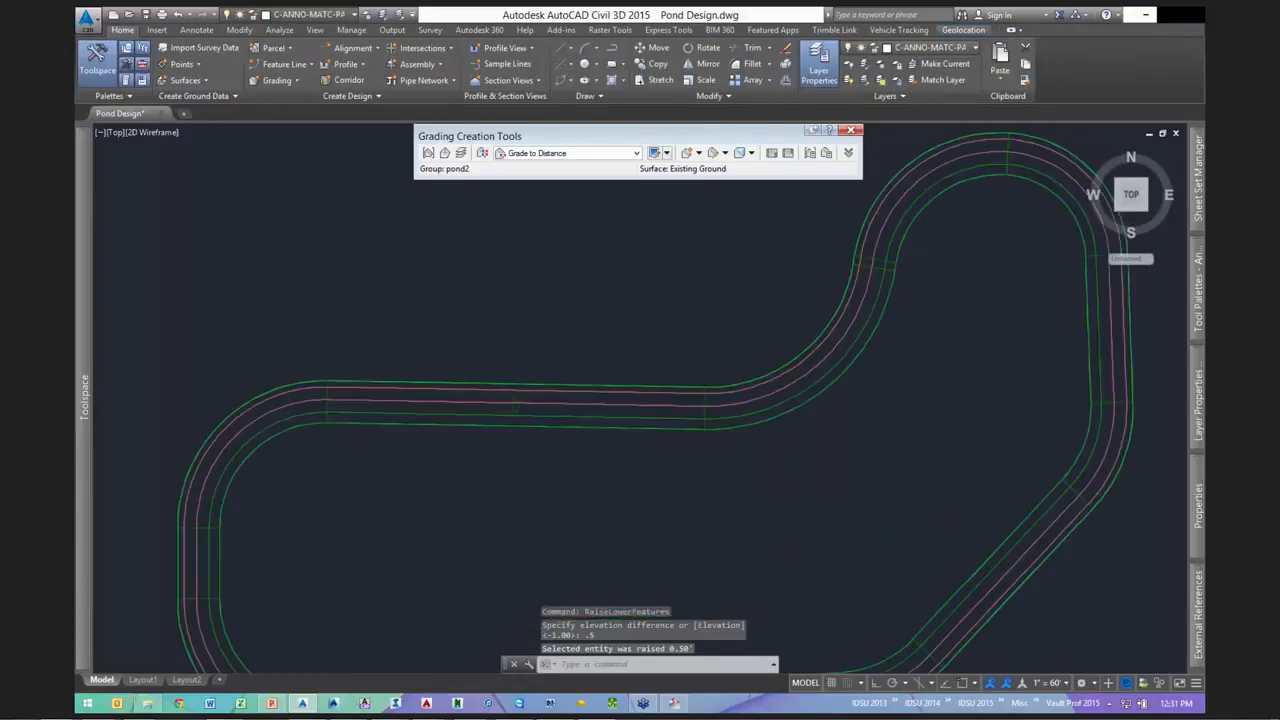
scroll(696, 426, "up", 2)
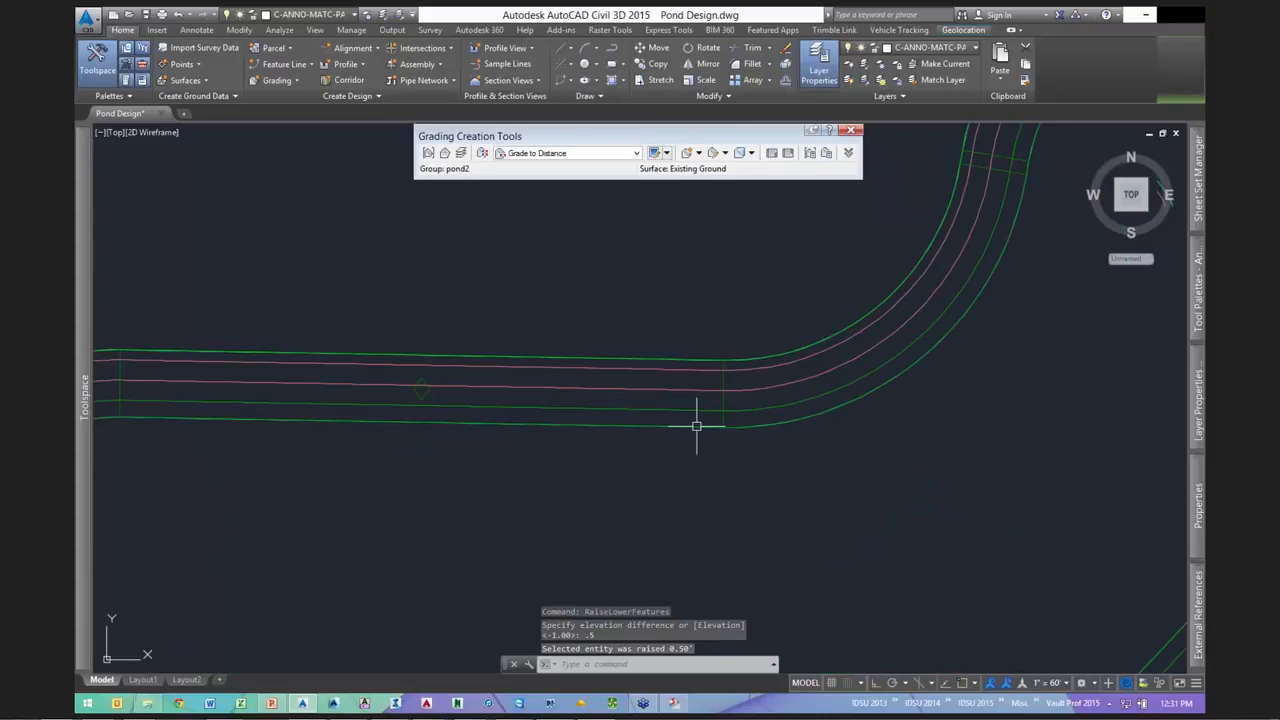
left_click(696, 425)
scroll(680, 440, "down", 3)
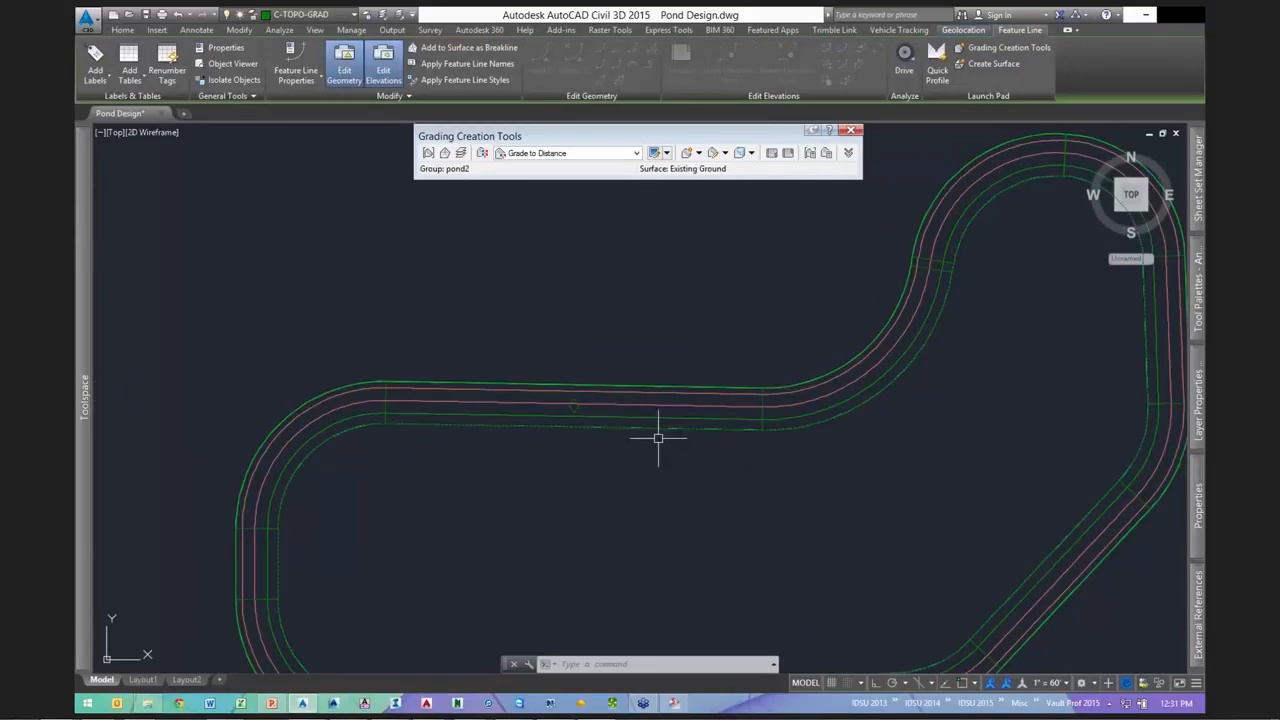
scroll(562, 398, "up", 5)
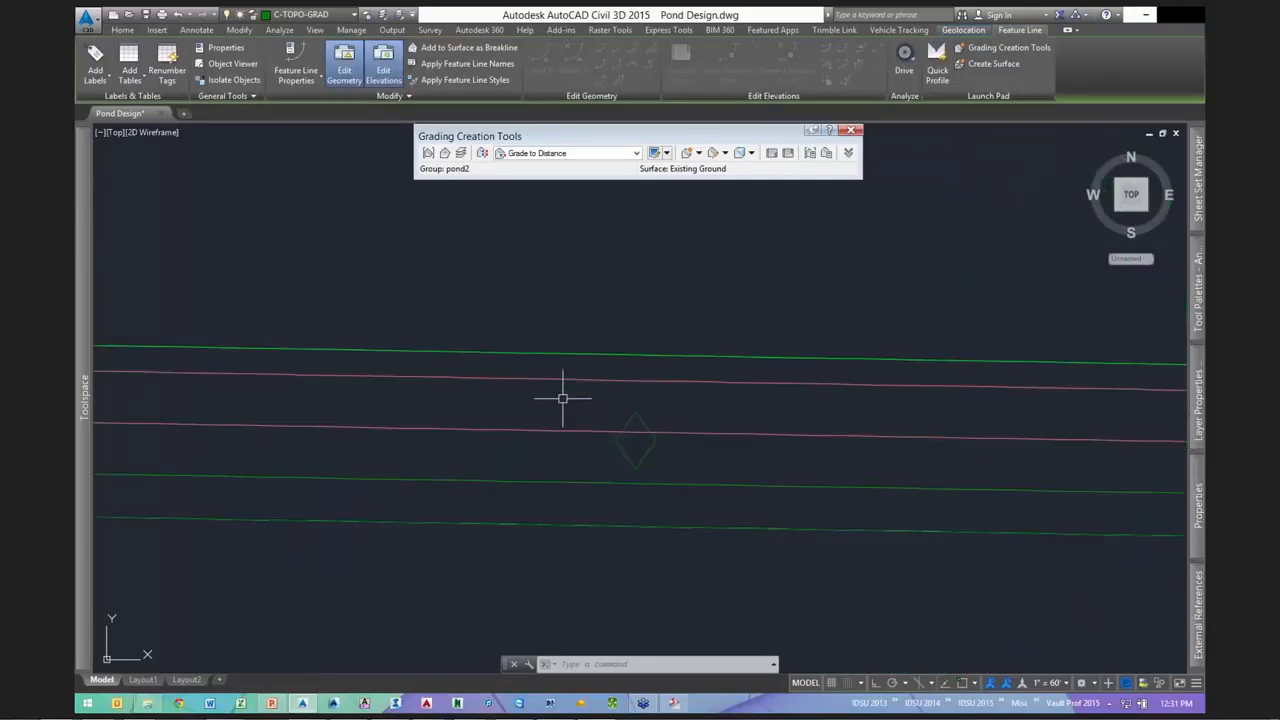
key("Escape")
left_click(632, 418)
scroll(692, 425, "down", 2)
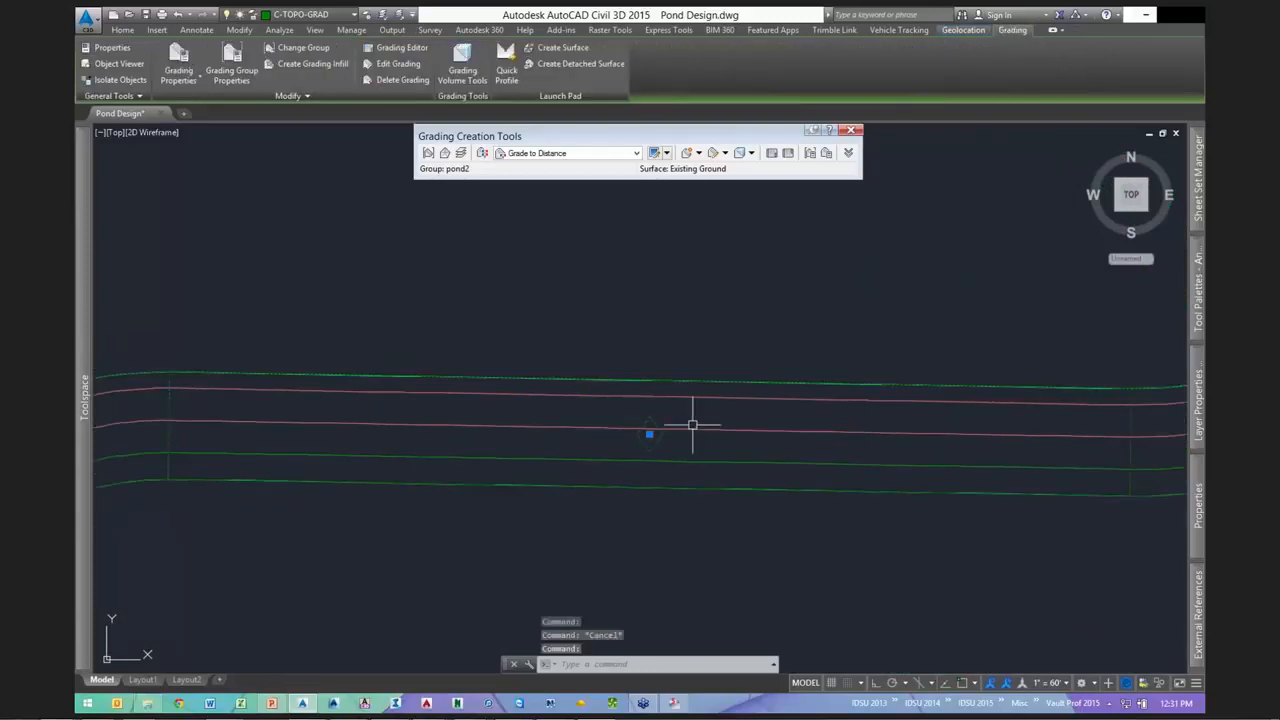
scroll(692, 425, "down", 3)
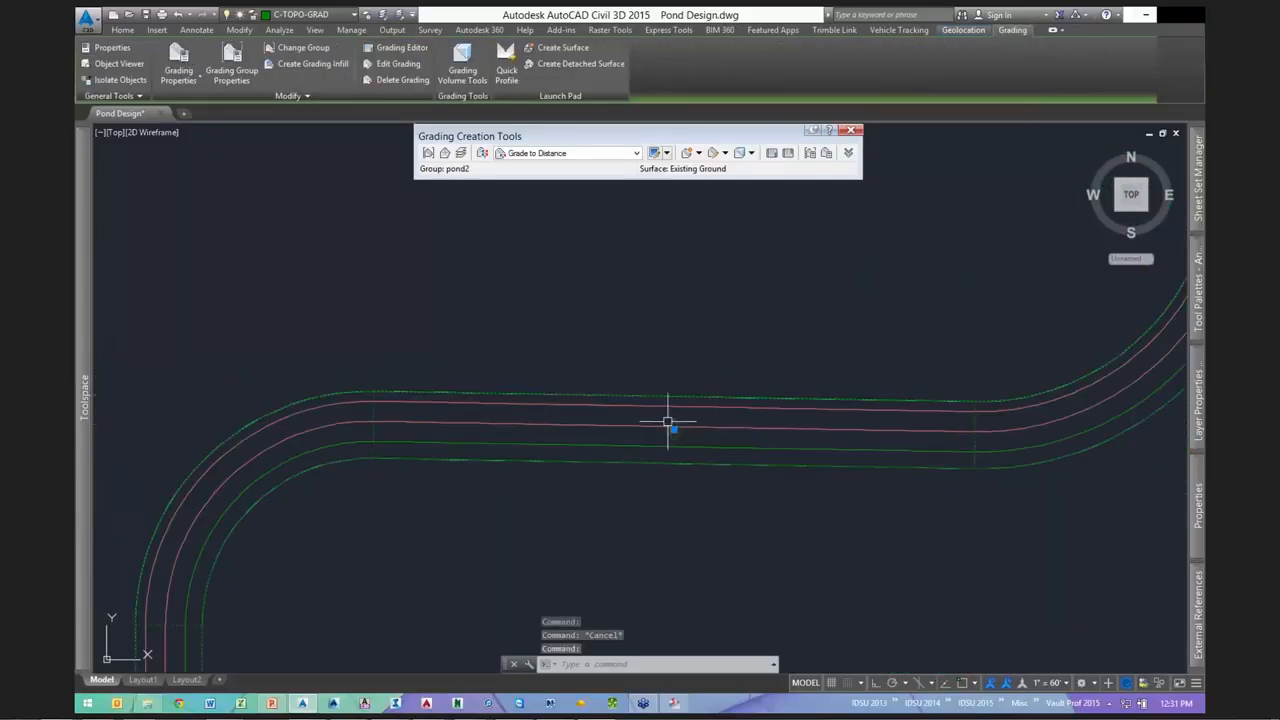
key("Escape")
left_click(624, 392)
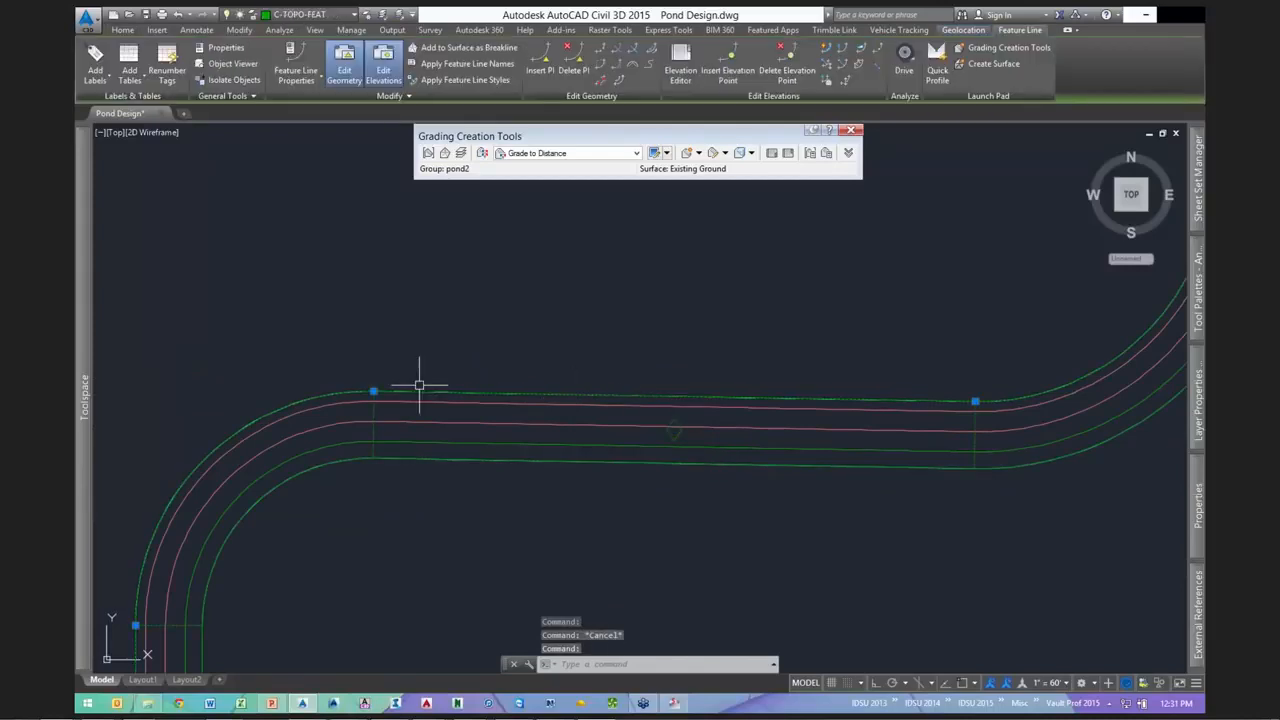
scroll(424, 384, "down", 2)
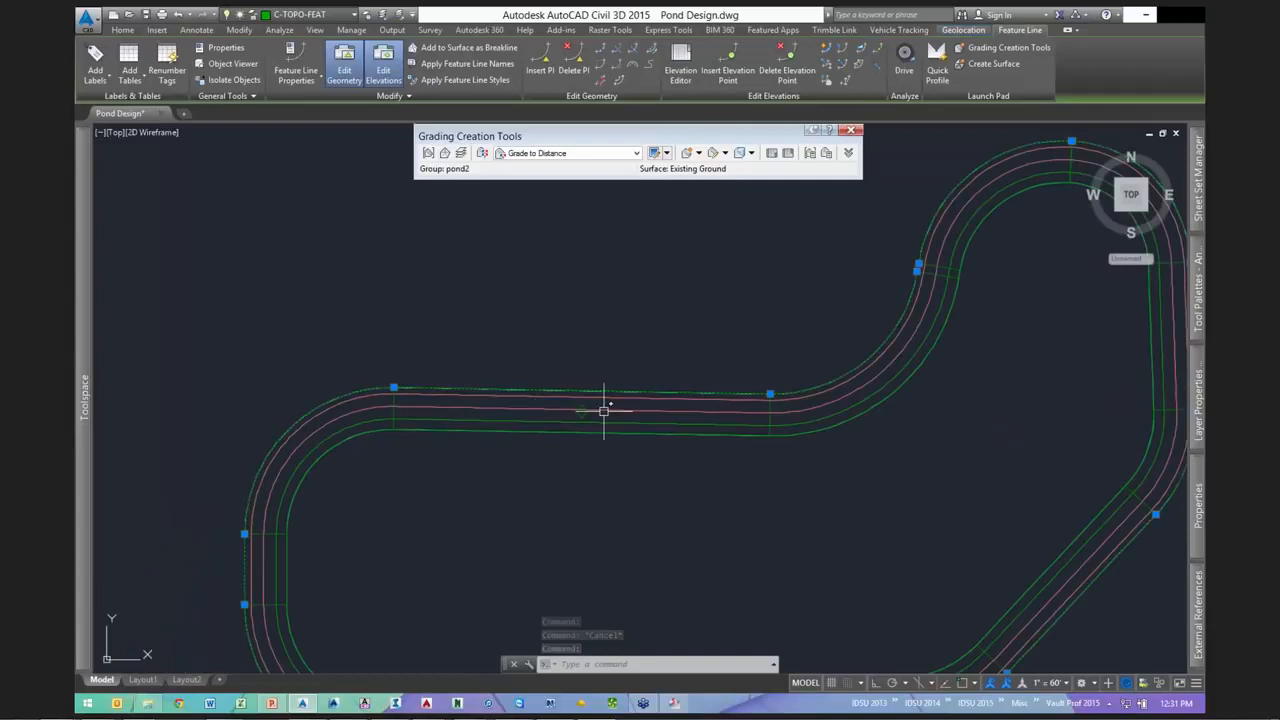
key("Escape")
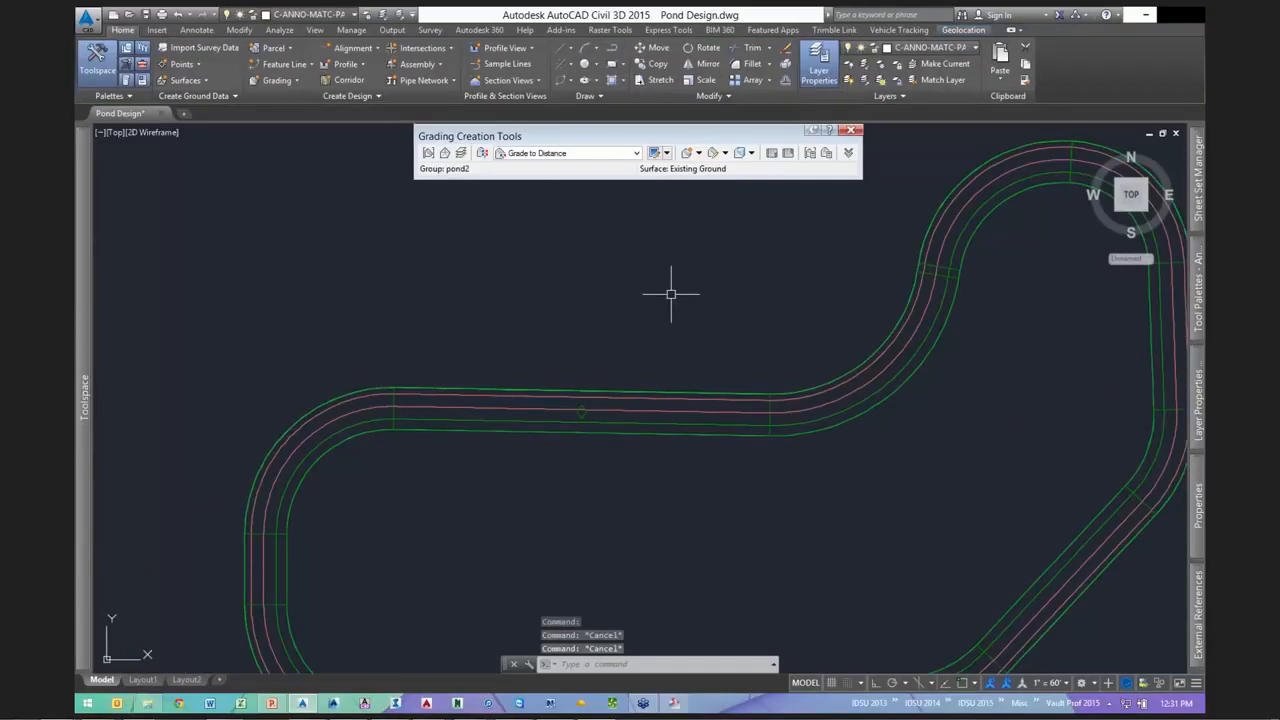
- Grade a 3 ft bench at -10:1 slope along the full pond2 feature line, then tilt the view into 3D
left_click(700, 154)
left_click(708, 202)
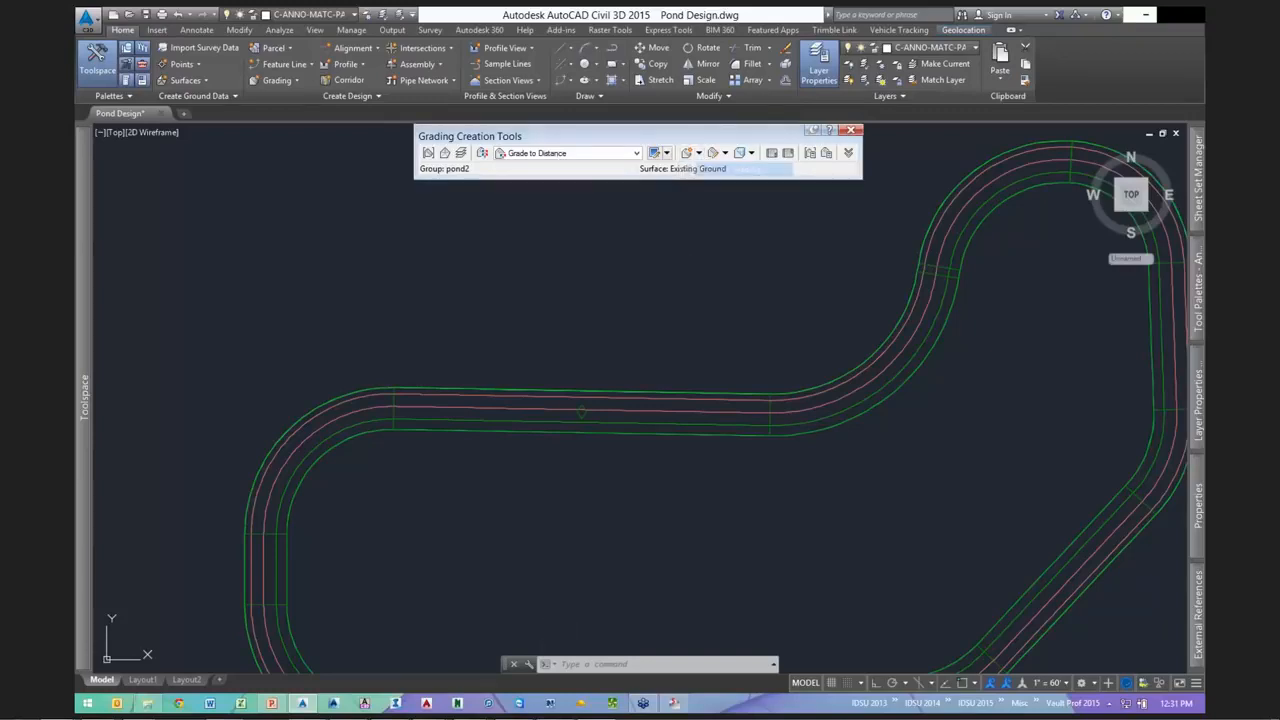
left_click(650, 433)
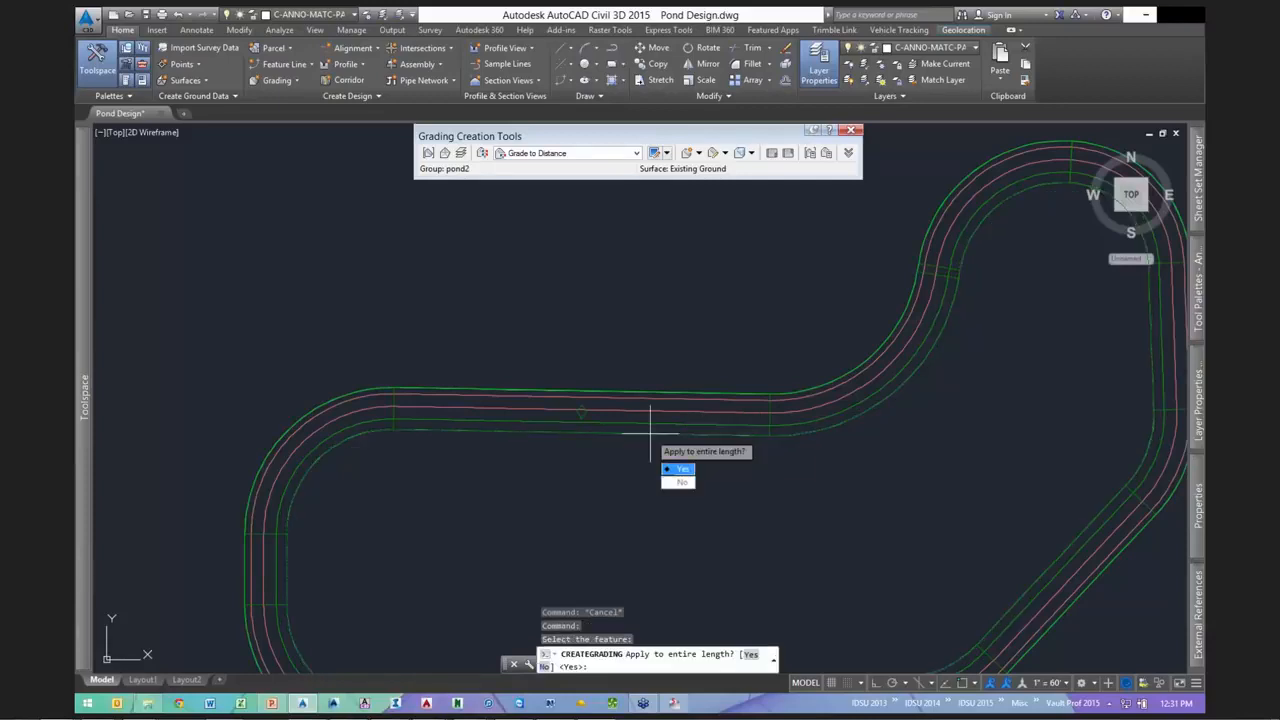
type("Y")
key("Return")
type("3")
key("Return")
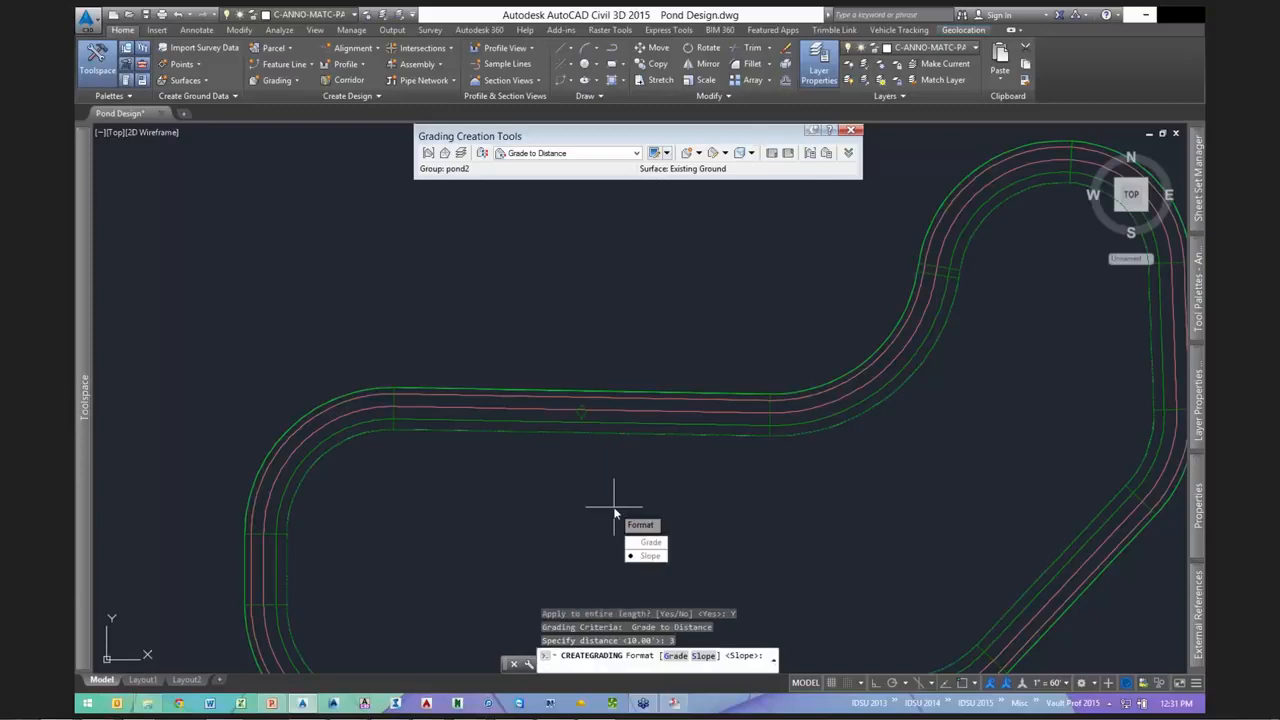
key("Return")
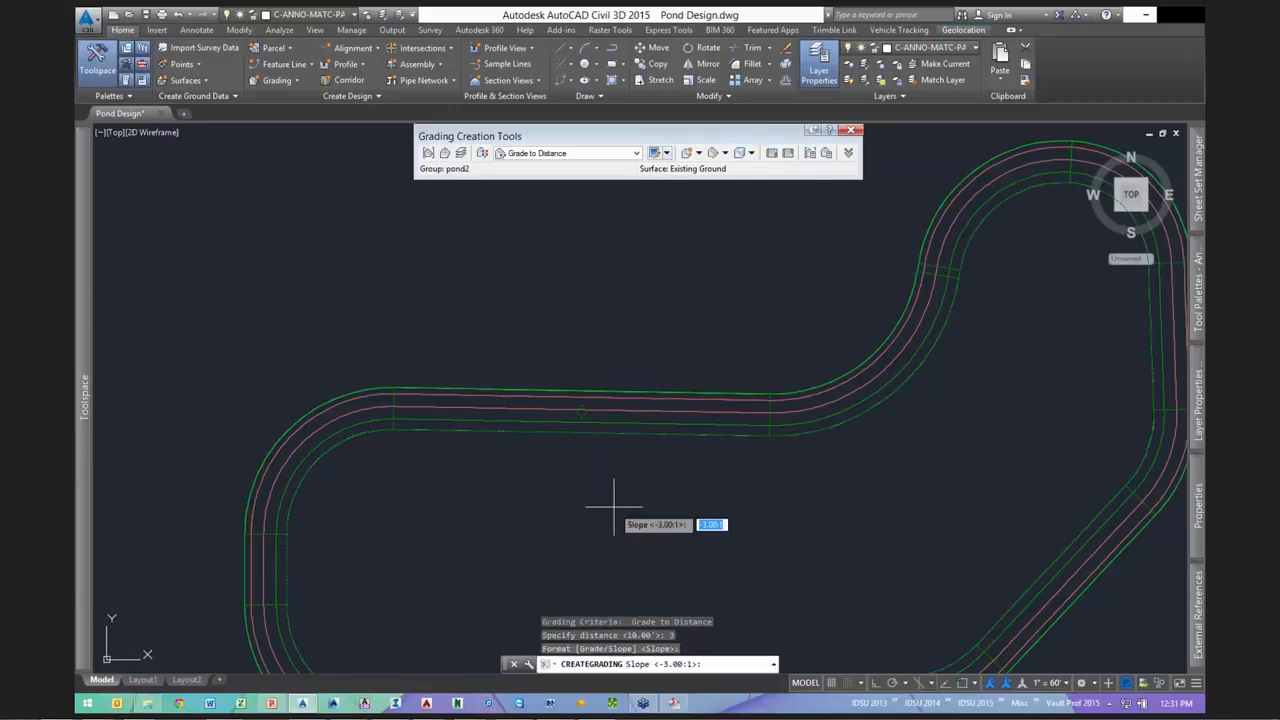
type("-10")
key("Return")
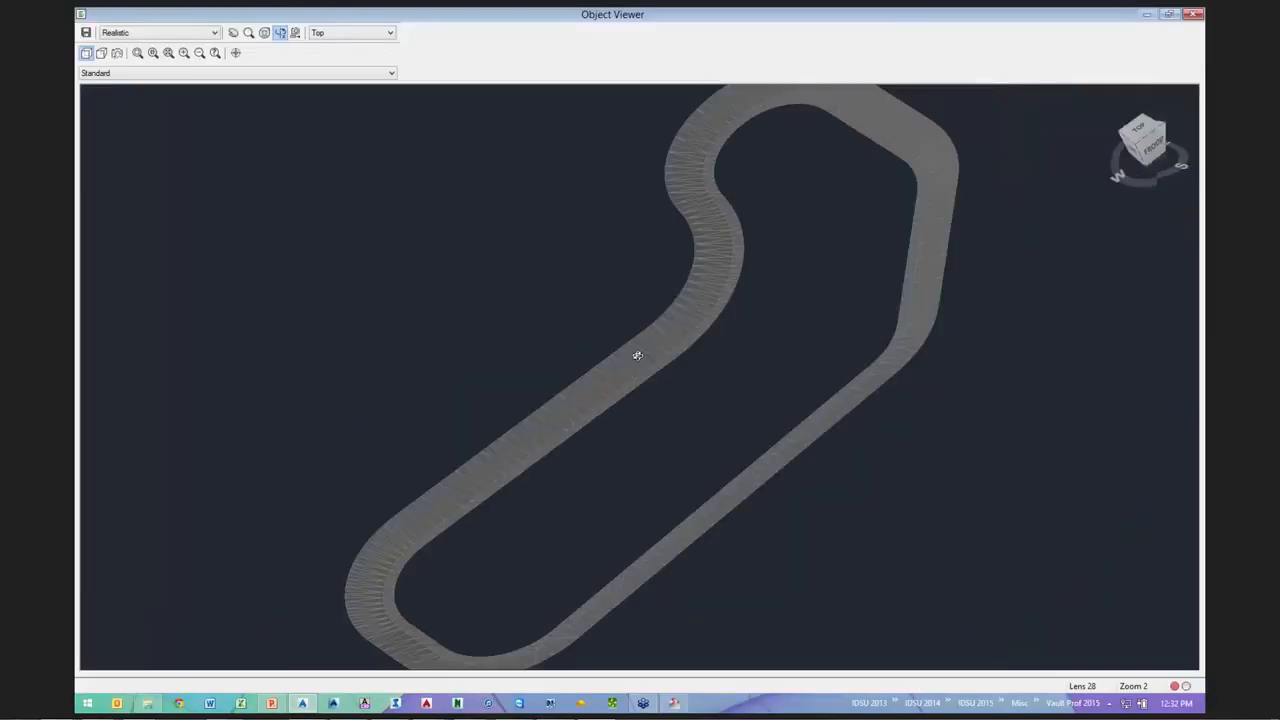
mouse_move(634, 354)
left_mouse_down()
mouse_move(686, 321)
mouse_move(679, 367)
left_mouse_up()
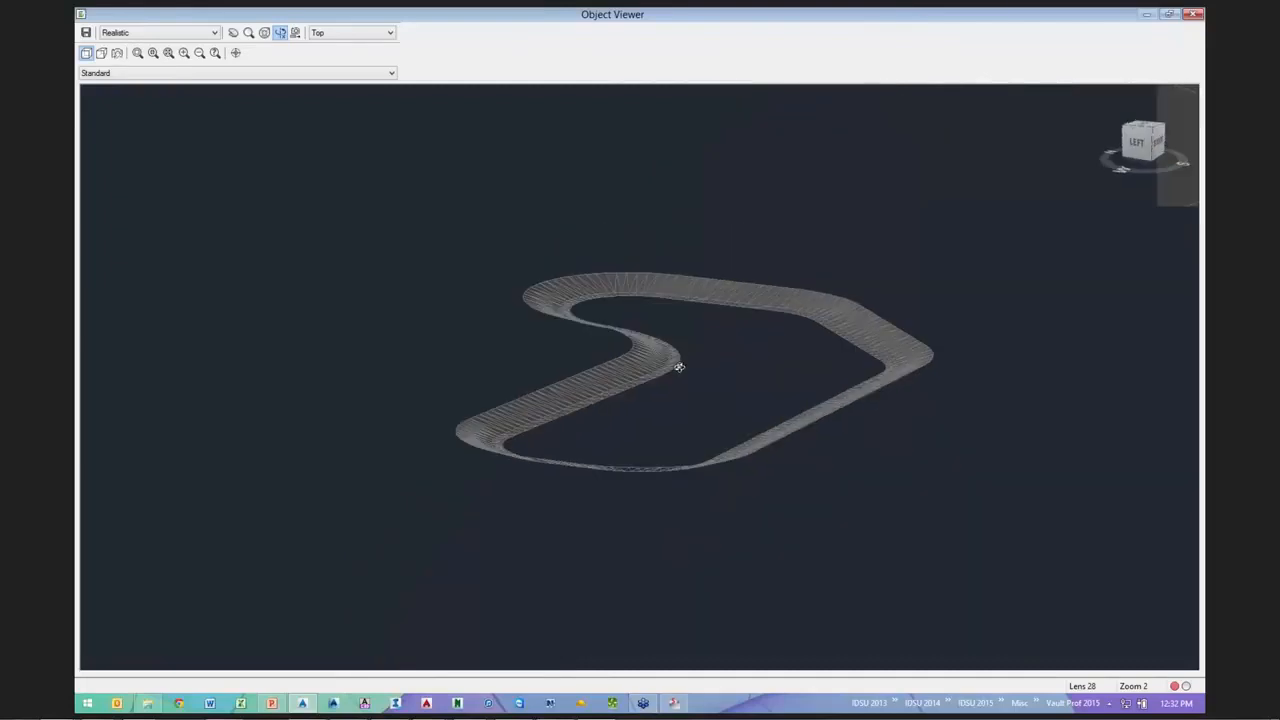
- Zoom in Object Viewer to inspect the pond2 ring with the new 3 ft bench
scroll(679, 367, "up", 3)
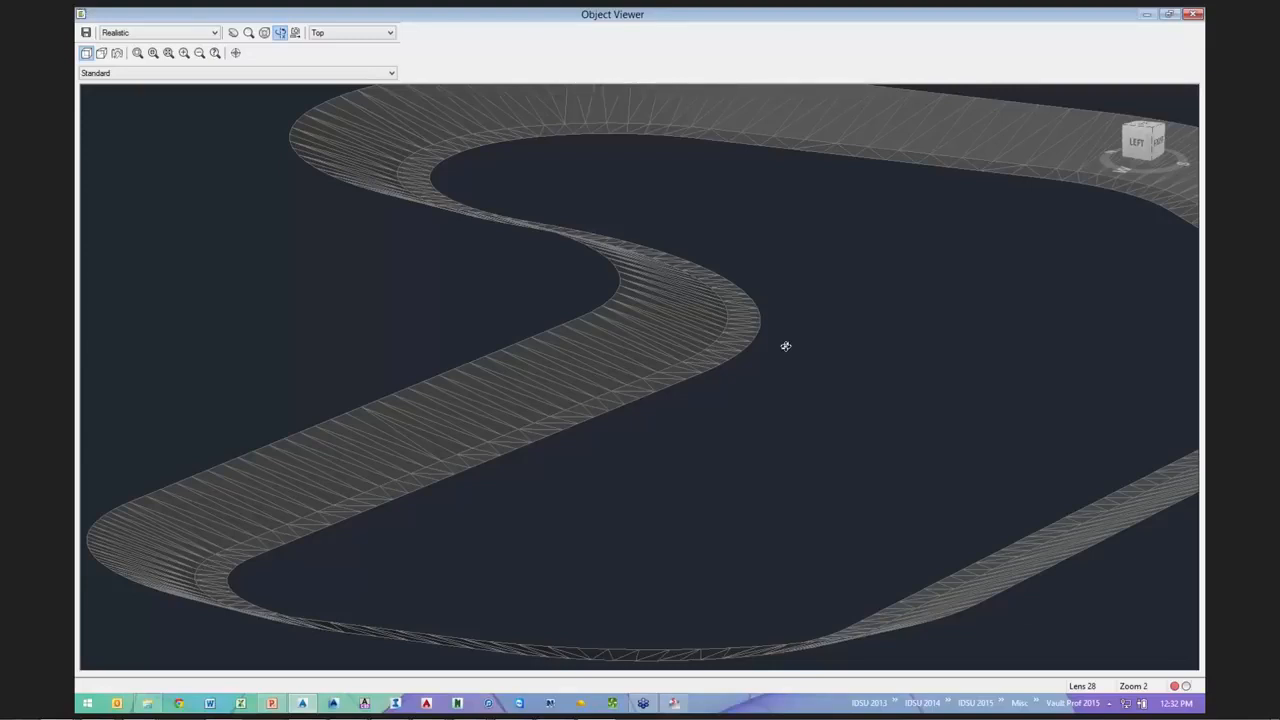
- Close Object Viewer and switch the grading to the Pond criteria set
left_click(1193, 14)
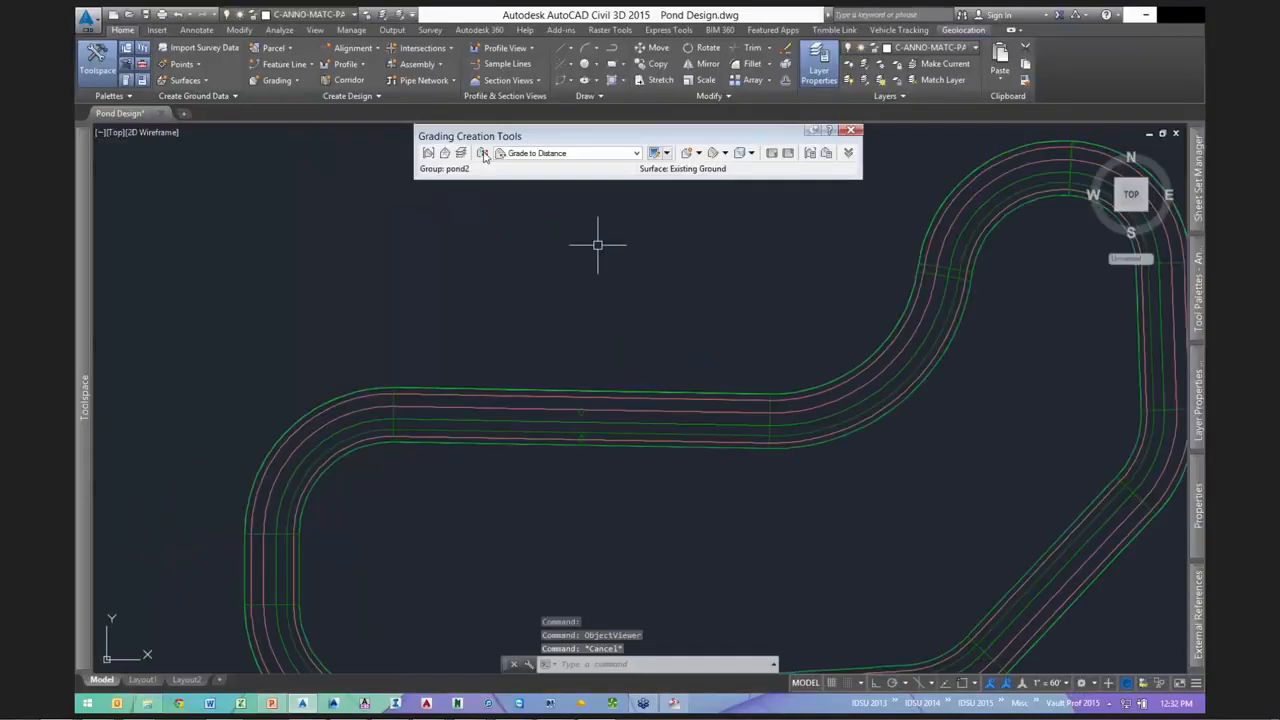
left_click(482, 153)
left_click(628, 308)
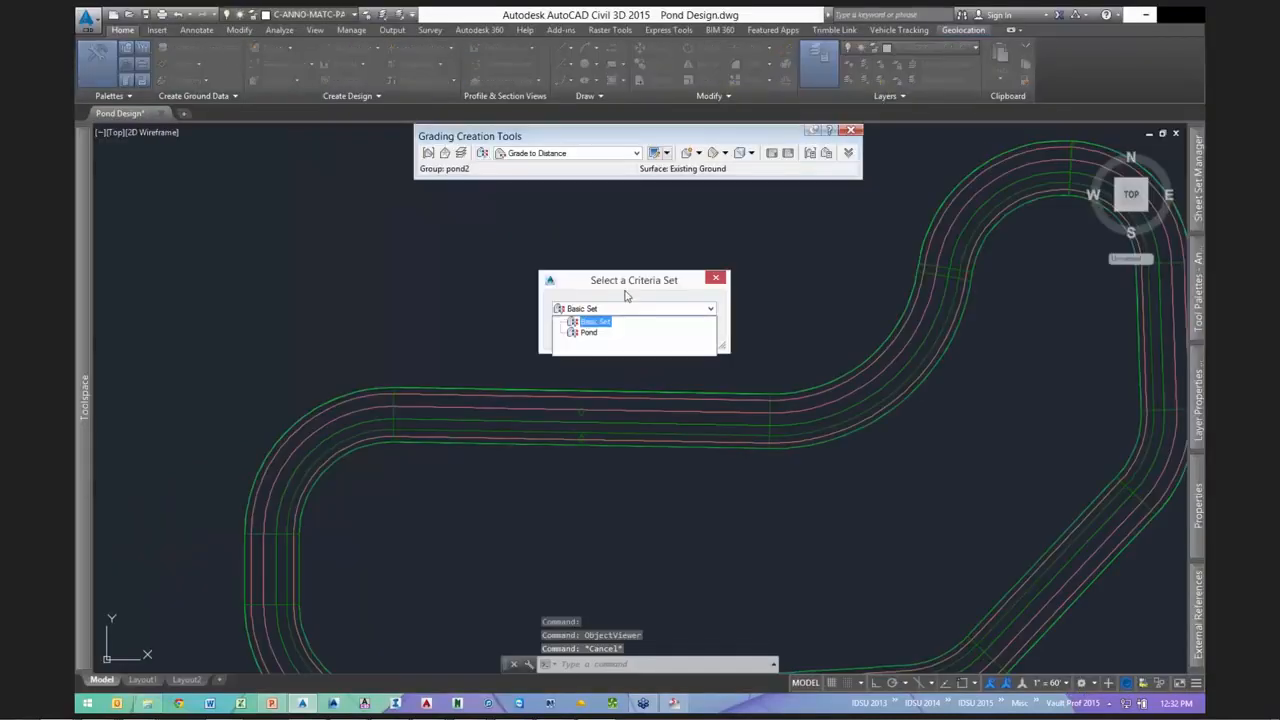
left_click(617, 319)
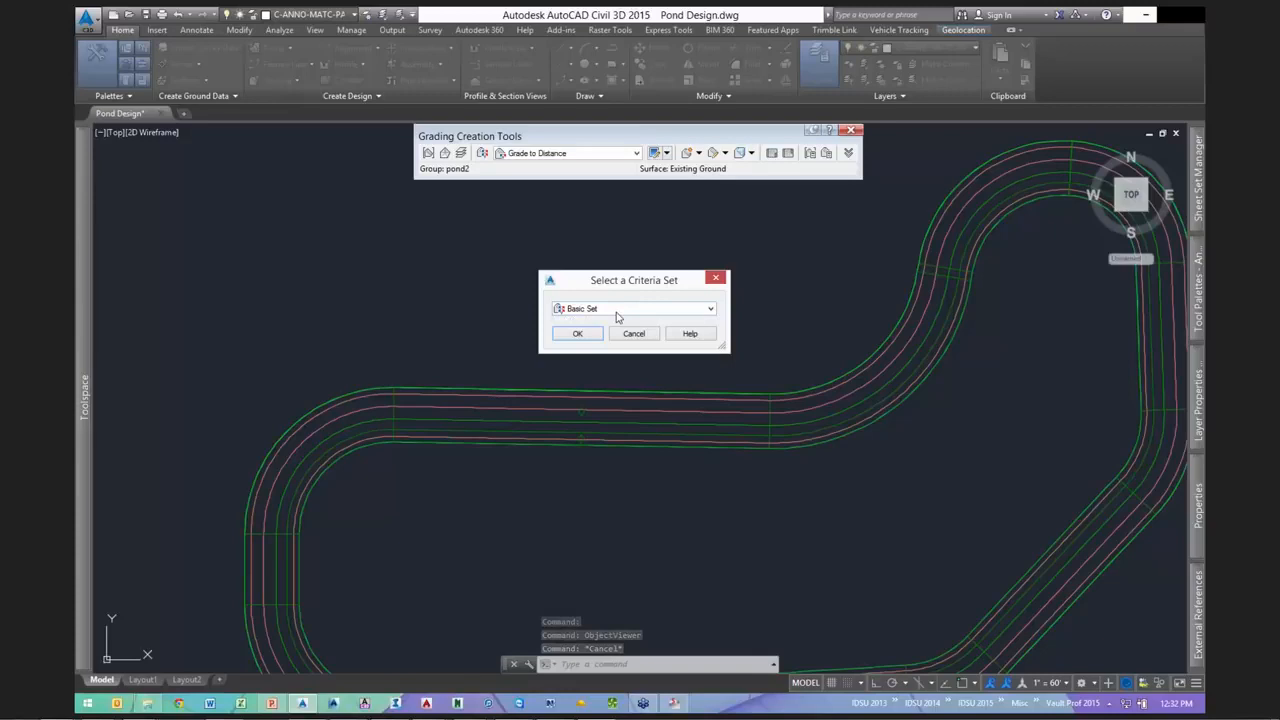
left_click(617, 310)
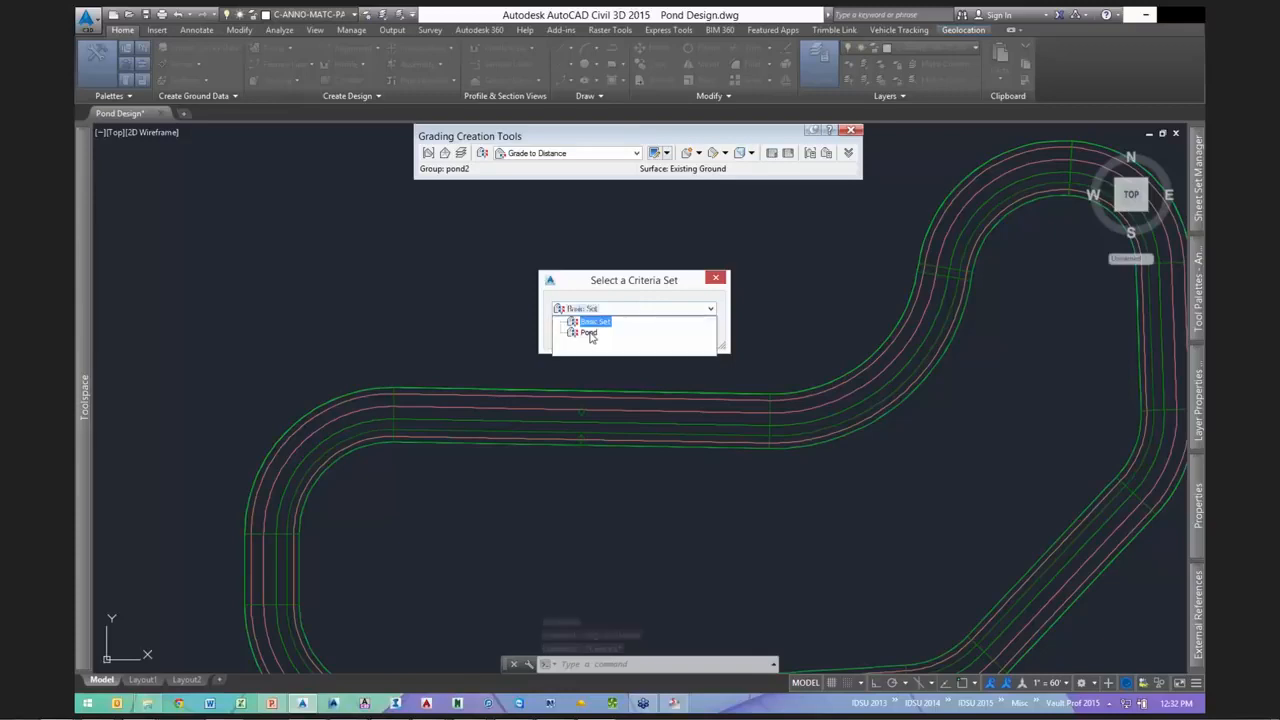
left_click(589, 333)
left_click(577, 333)
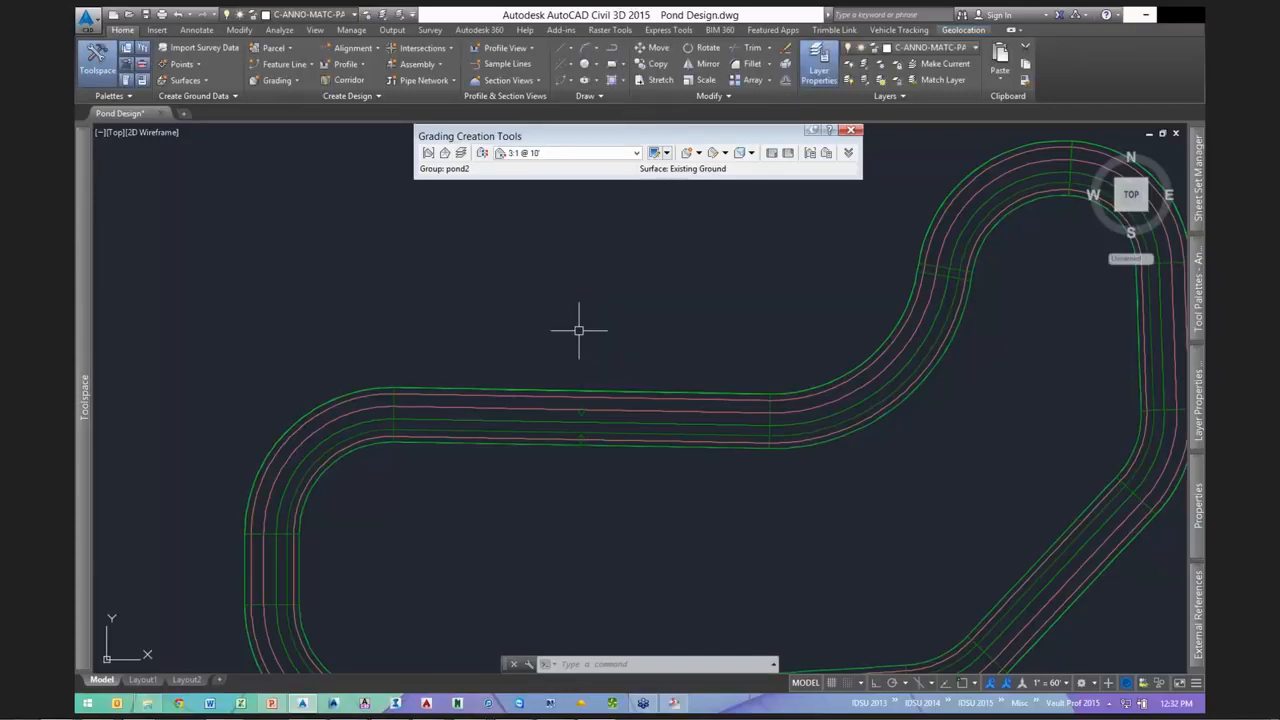
- Keep 3:1 @ 10' current and verify its 10.00' distance and -3.00:1 slope
left_click(561, 154)
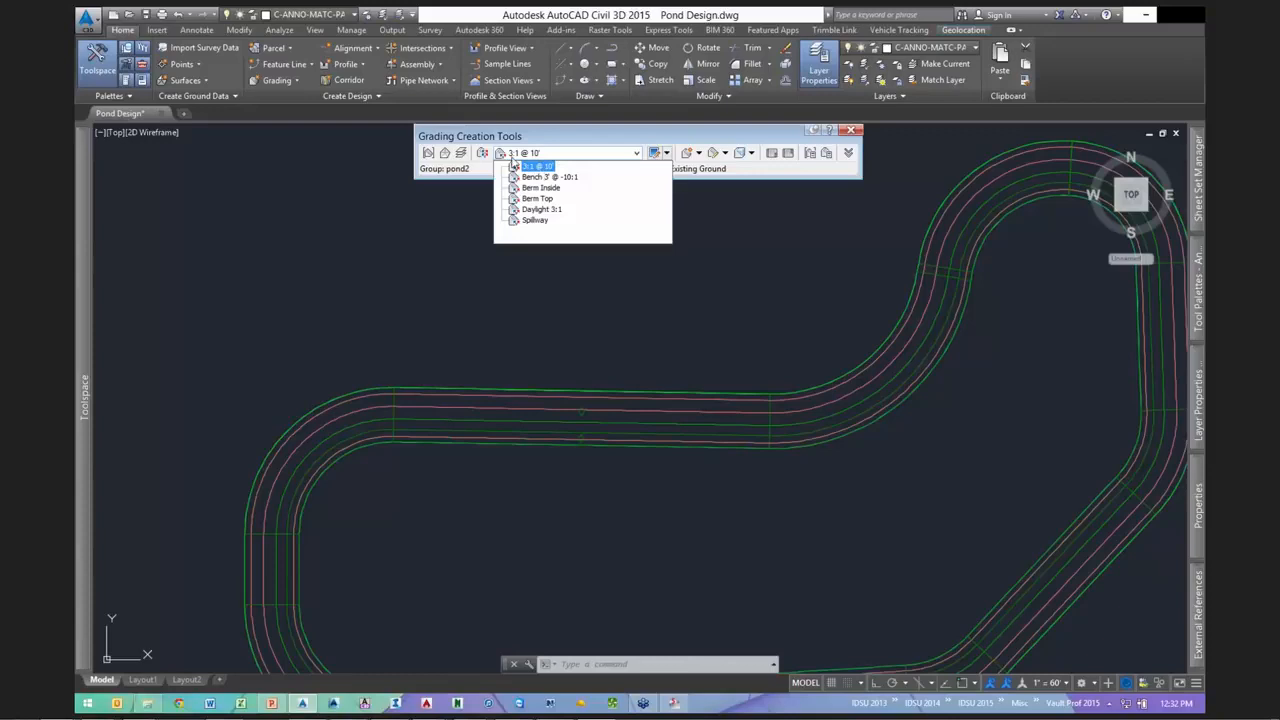
left_click(516, 165)
left_click(665, 153)
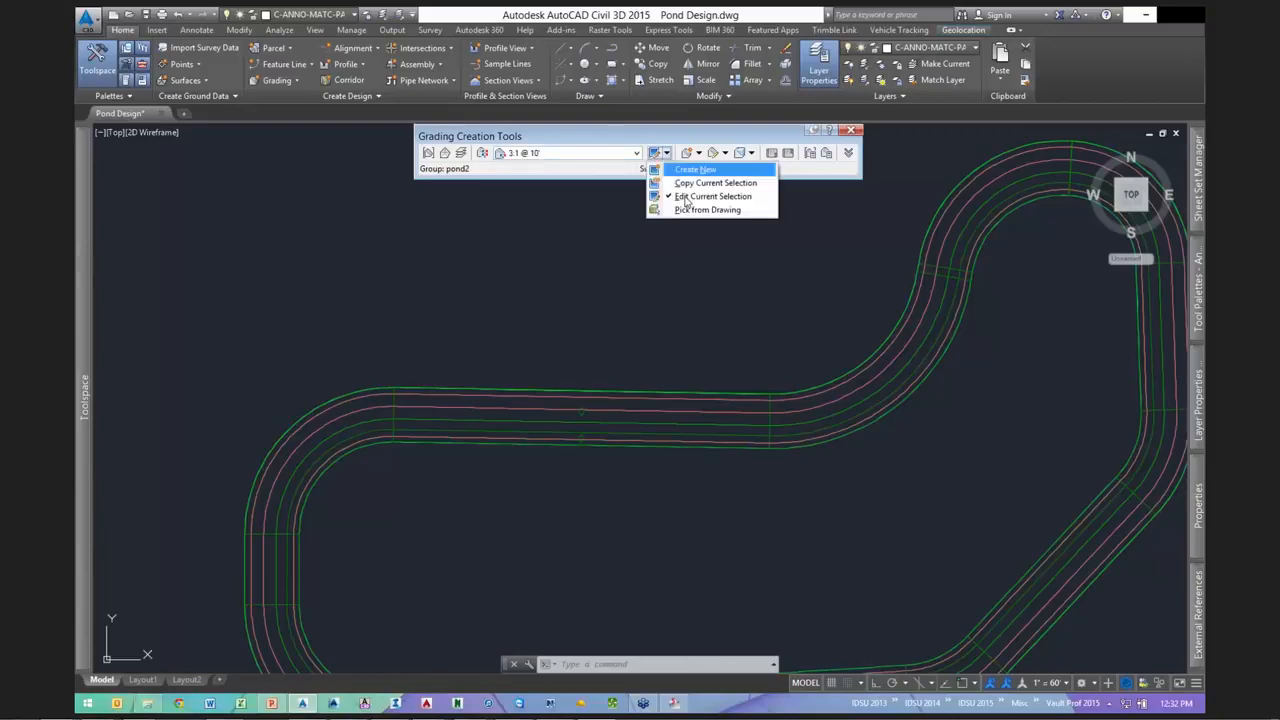
left_click(712, 196)
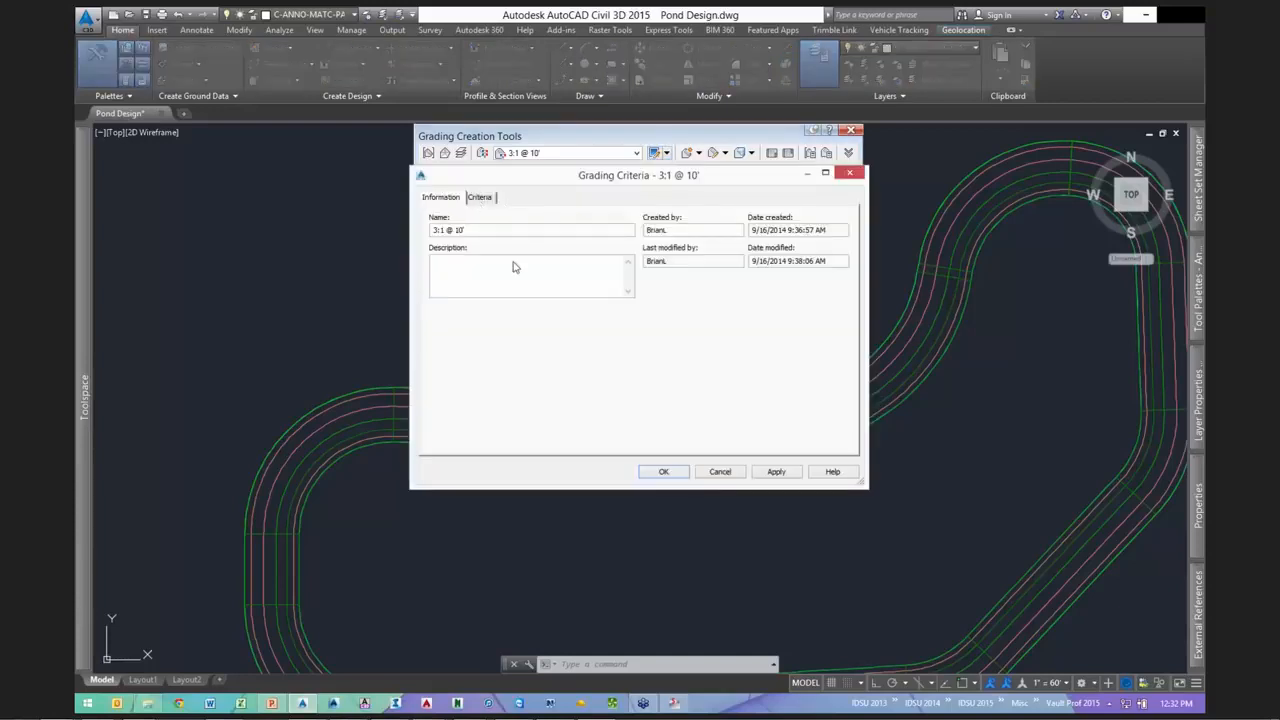
left_click(480, 200)
left_click(514, 264)
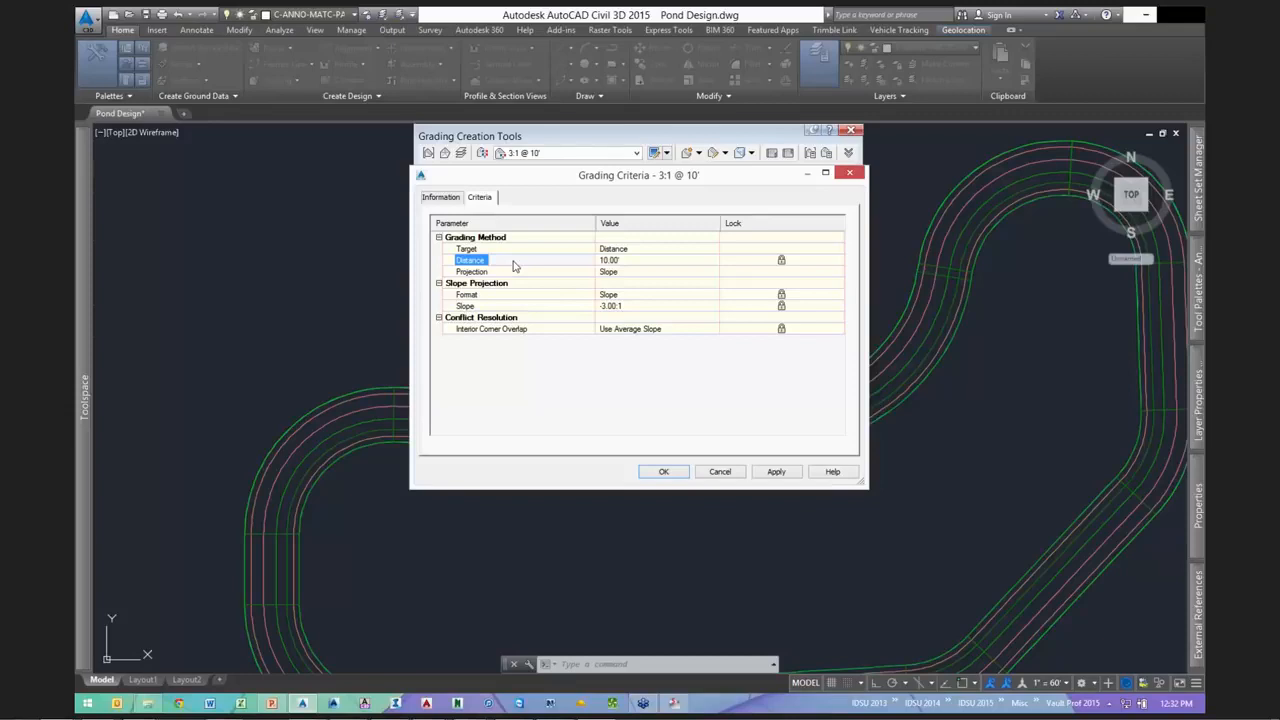
left_click(625, 260)
left_click(627, 306)
left_click(782, 283)
left_click(781, 261)
left_click(661, 473)
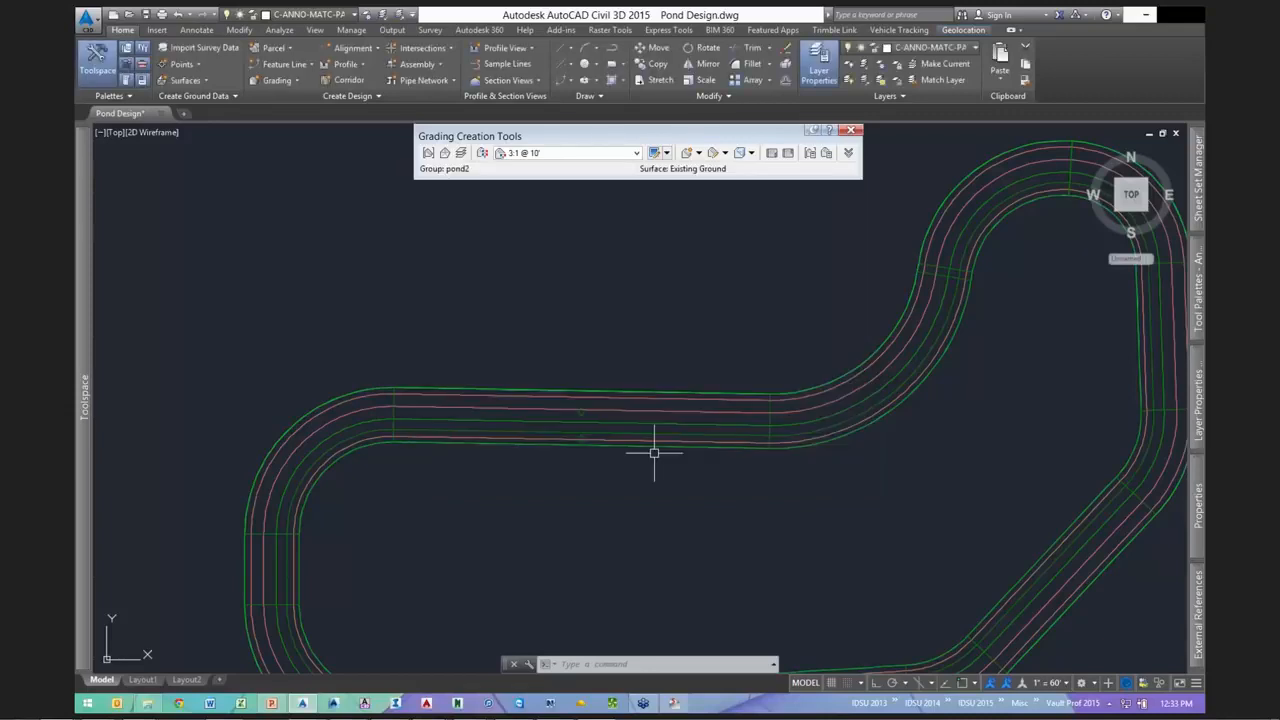
- Grade the pond's outer footprint line along its full length with 3:1 @ 10'
left_click(698, 154)
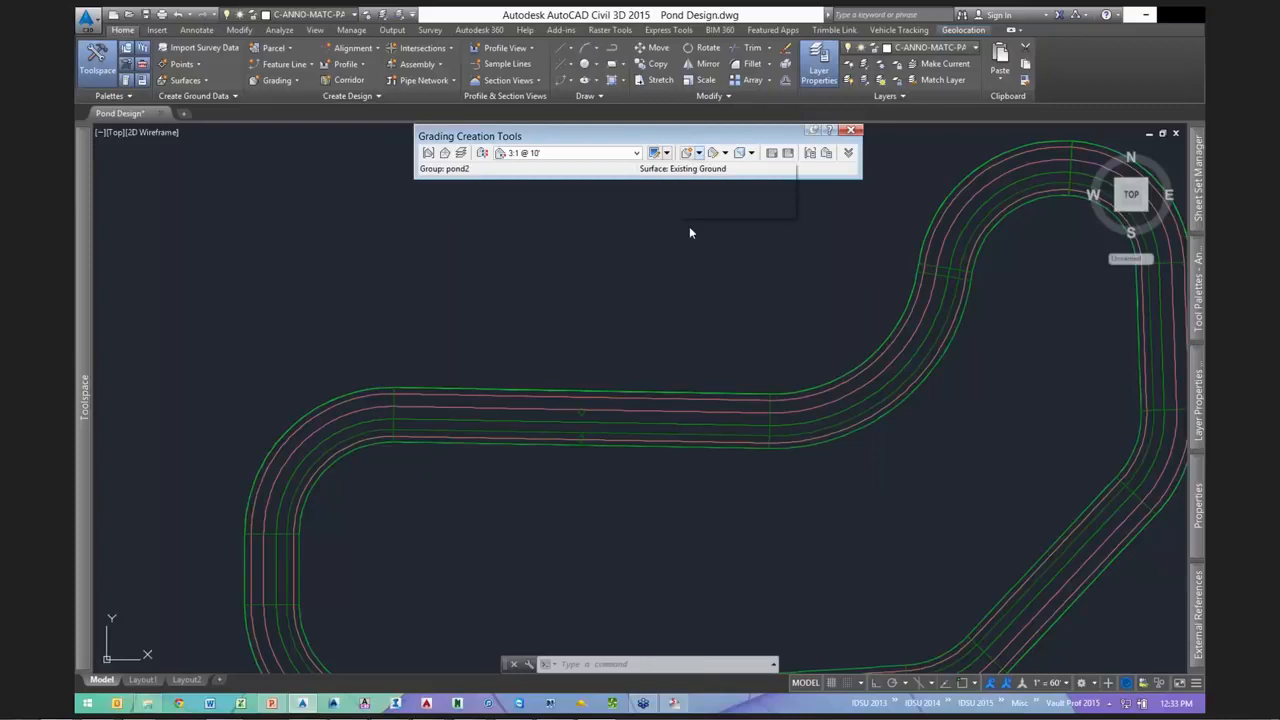
left_click(689, 228)
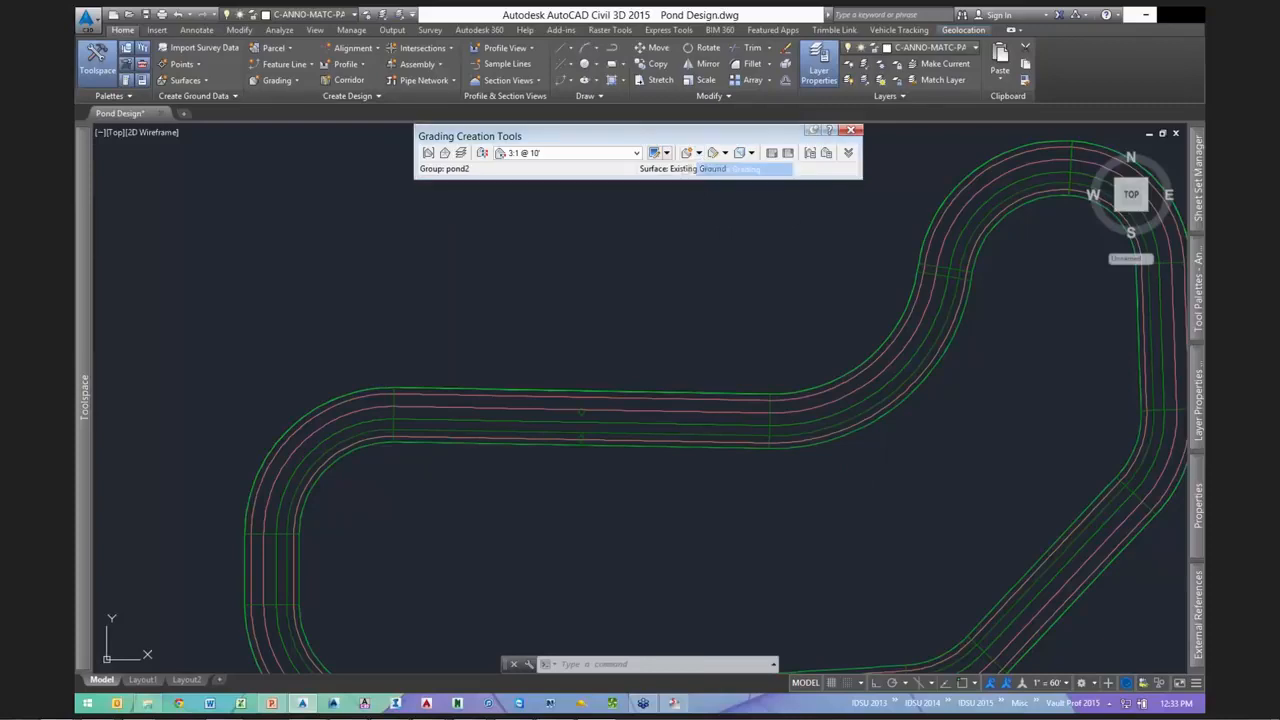
left_click(629, 448)
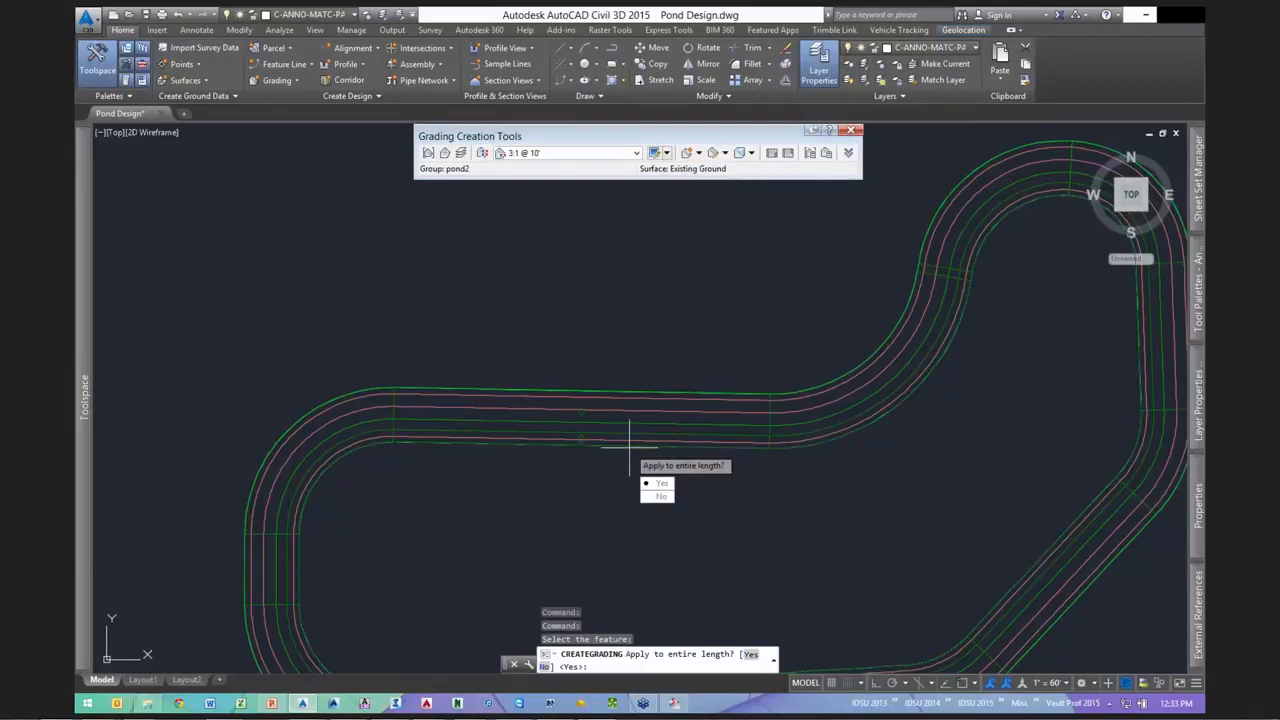
key("Return")
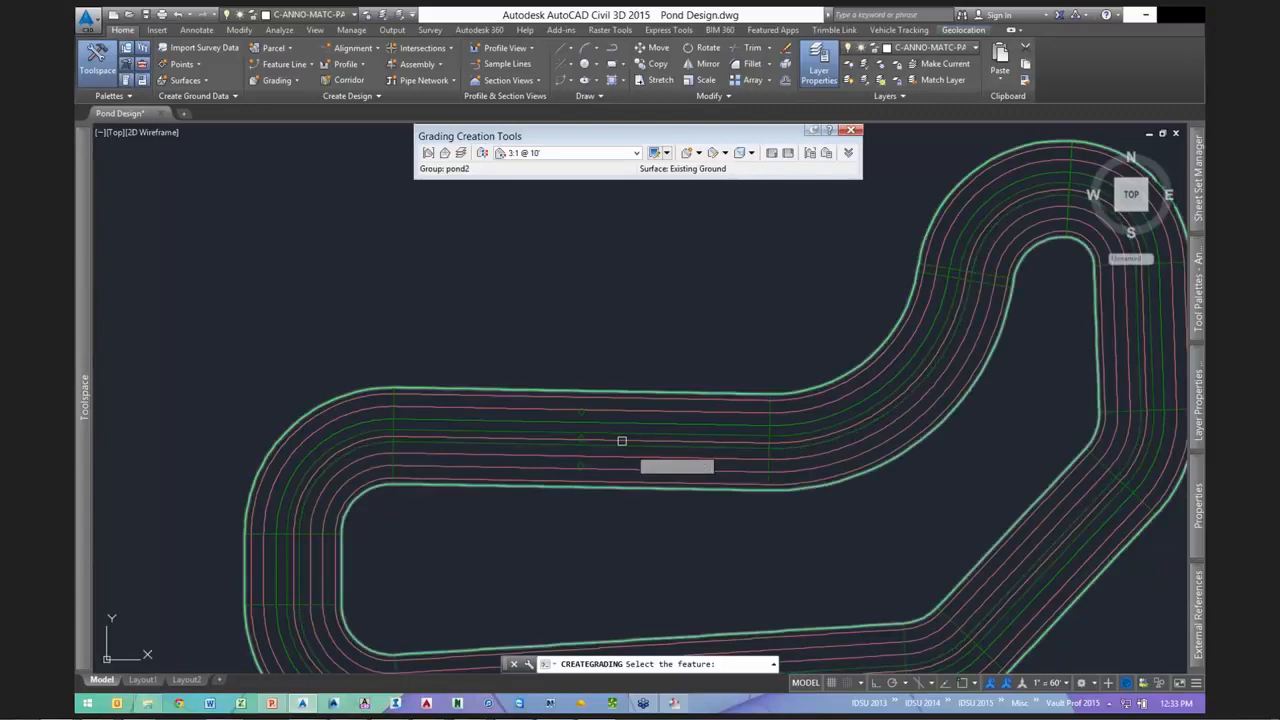
middle_click_drag(689, 339, 615, 251)
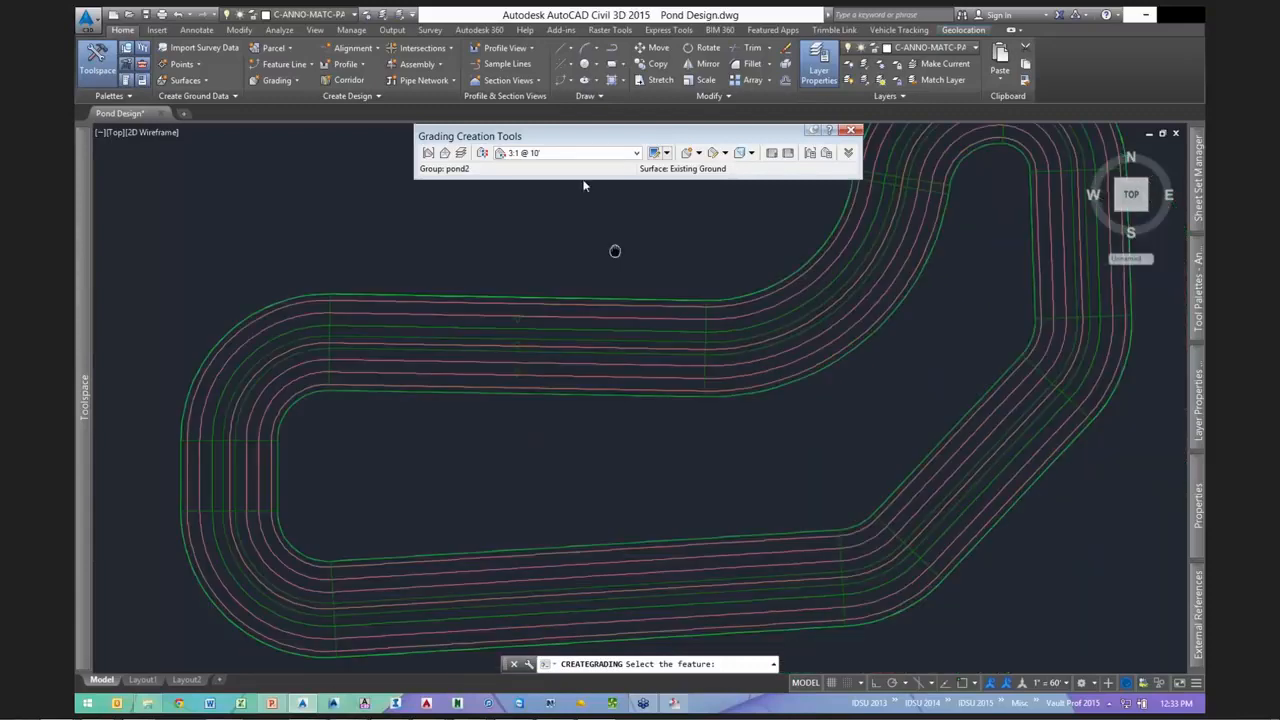
- Apply a Bench 3' @ -10:1 grading along the entire length
left_click(560, 154)
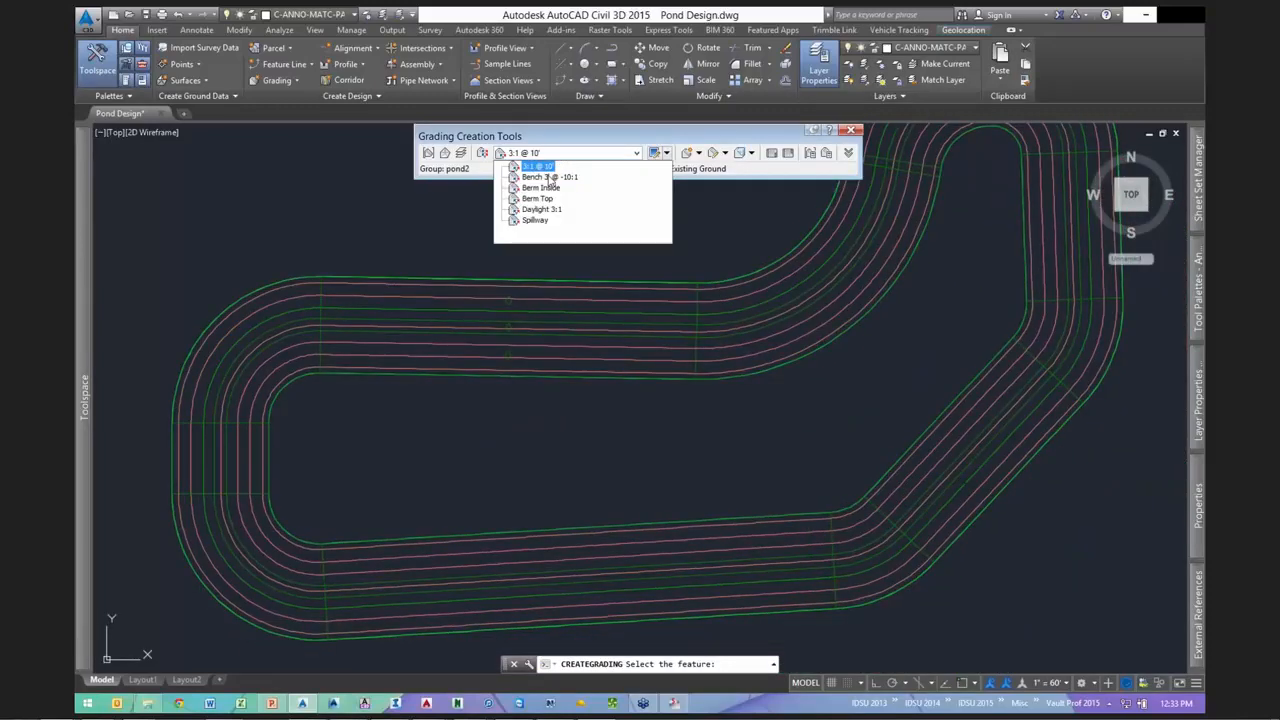
left_click(545, 176)
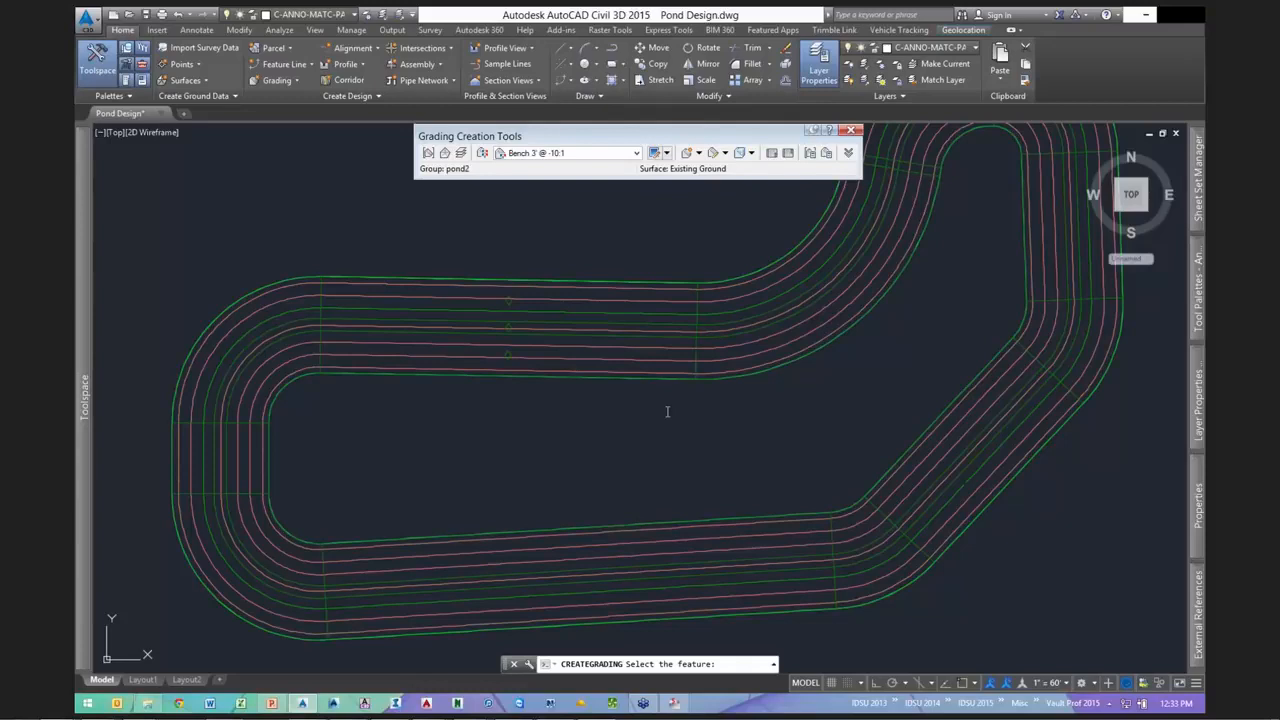
type("Y")
key("Return")
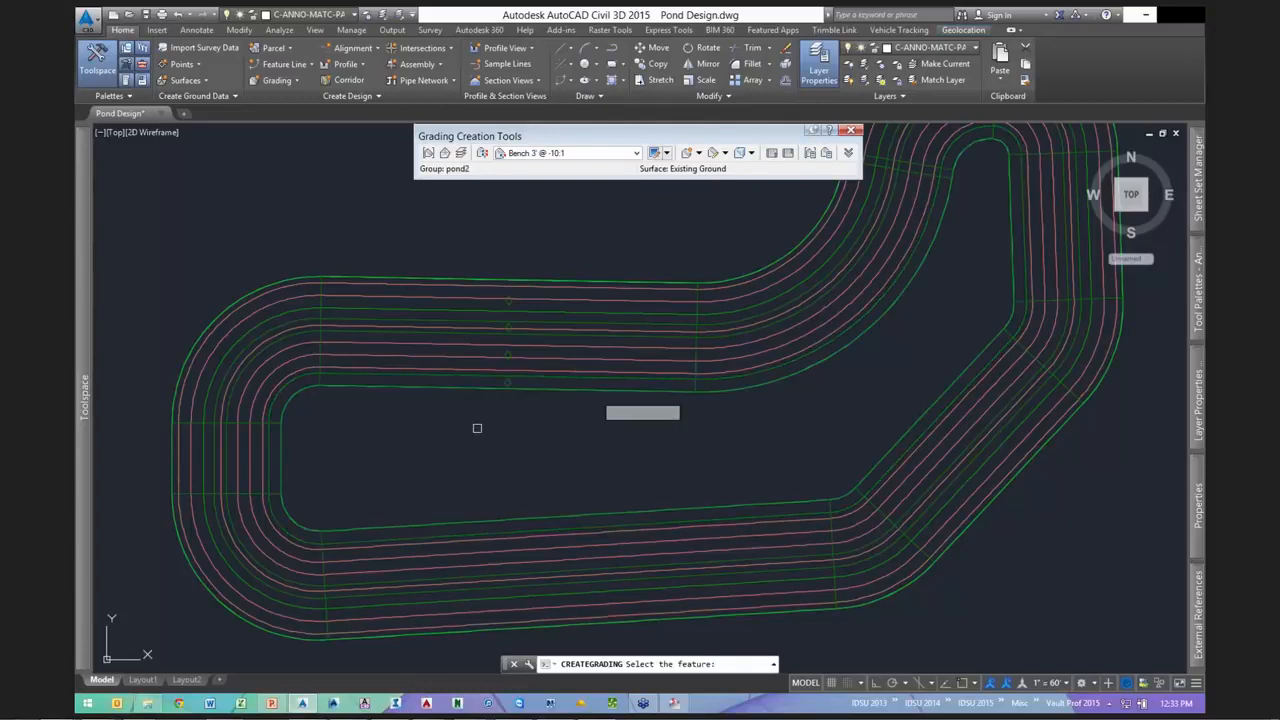
- Grade the innermost pond line with 3:1 @ 10', then bring up the pond2 surface's actions
left_click(583, 154)
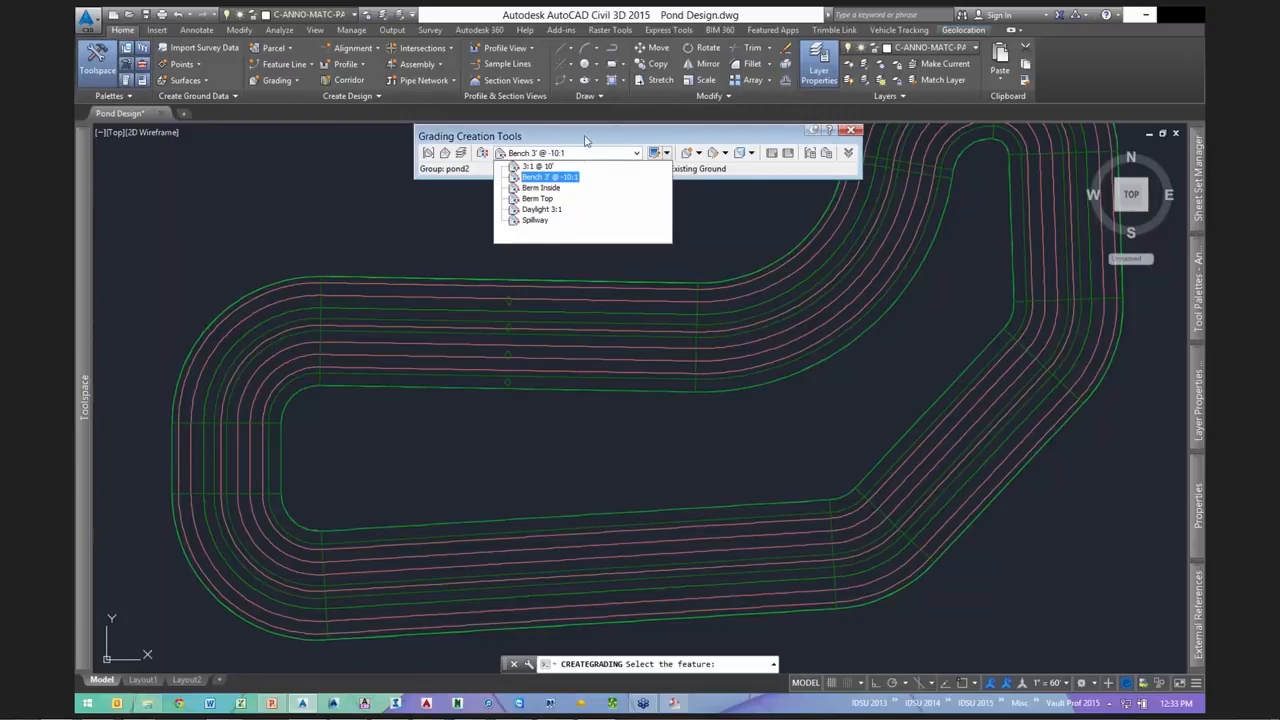
key("Up")
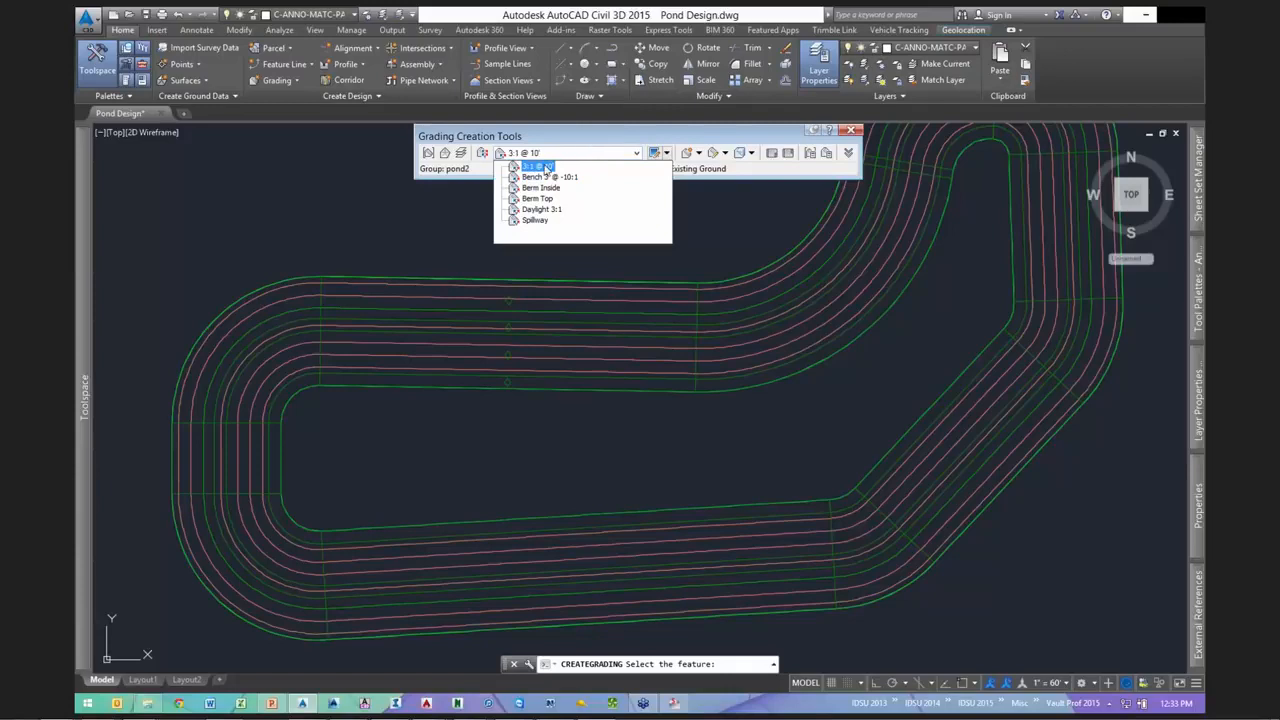
left_click(545, 167)
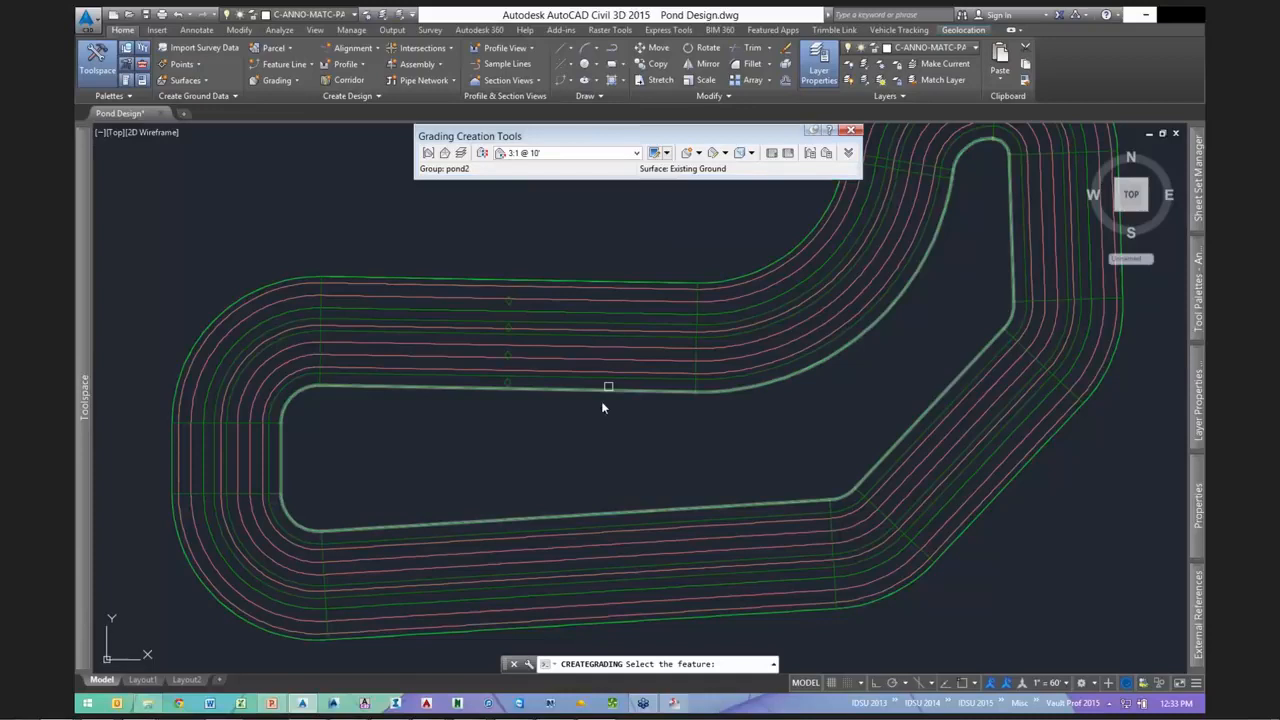
left_click(600, 389)
key("Return")
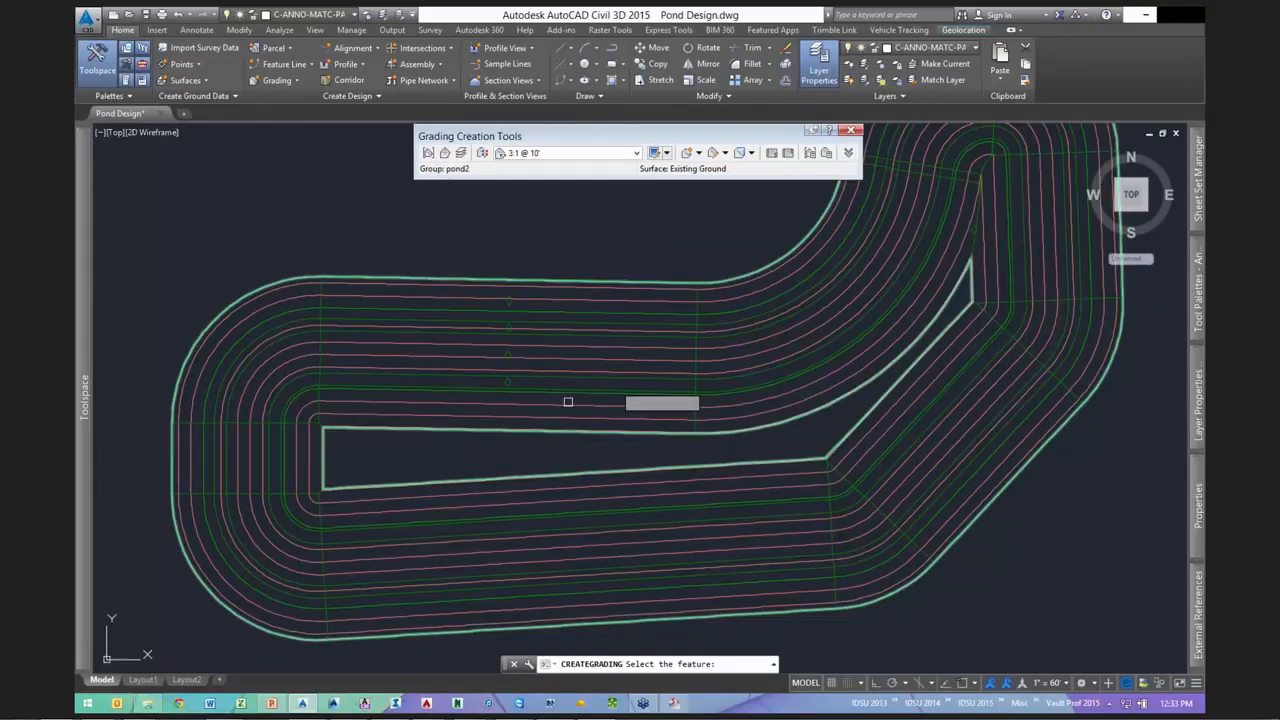
key("Escape")
left_click(634, 348)
right_click(753, 287)
left_click(797, 474)
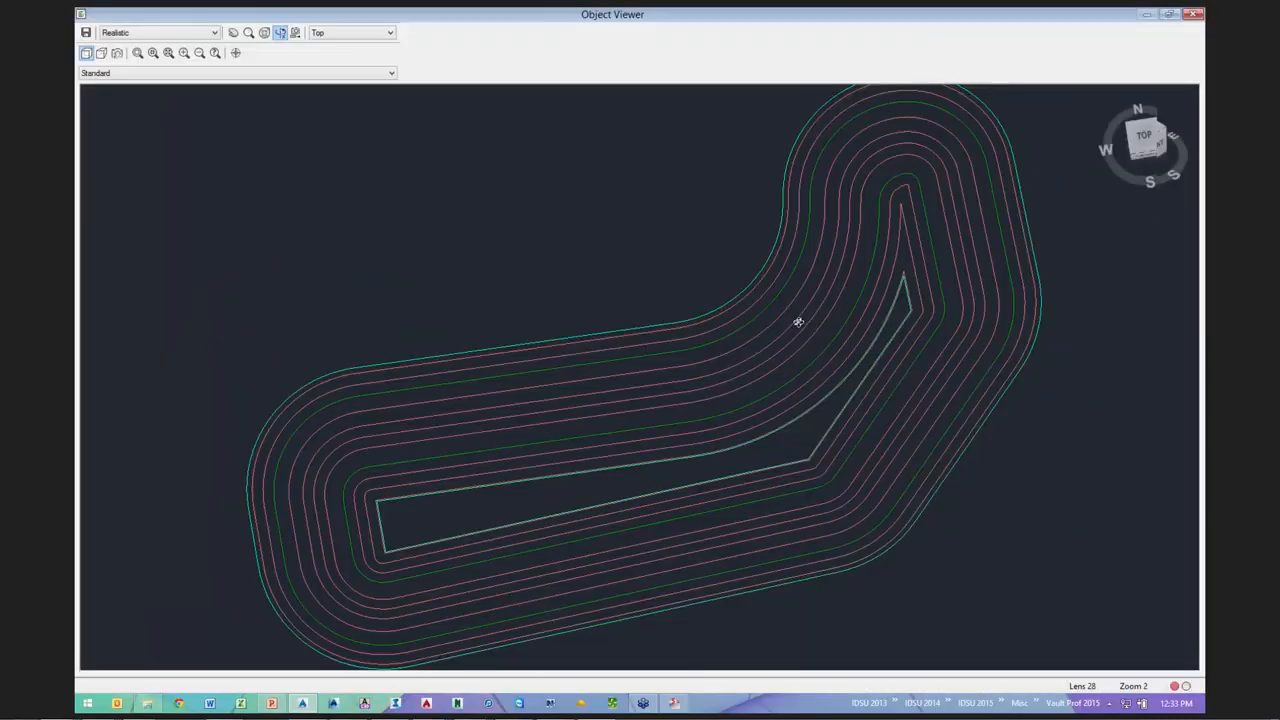
mouse_move(797, 320)
left_mouse_down()
mouse_move(823, 246)
mouse_move(812, 297)
mouse_move(750, 395)
left_mouse_up()
scroll(750, 395, "up", 4)
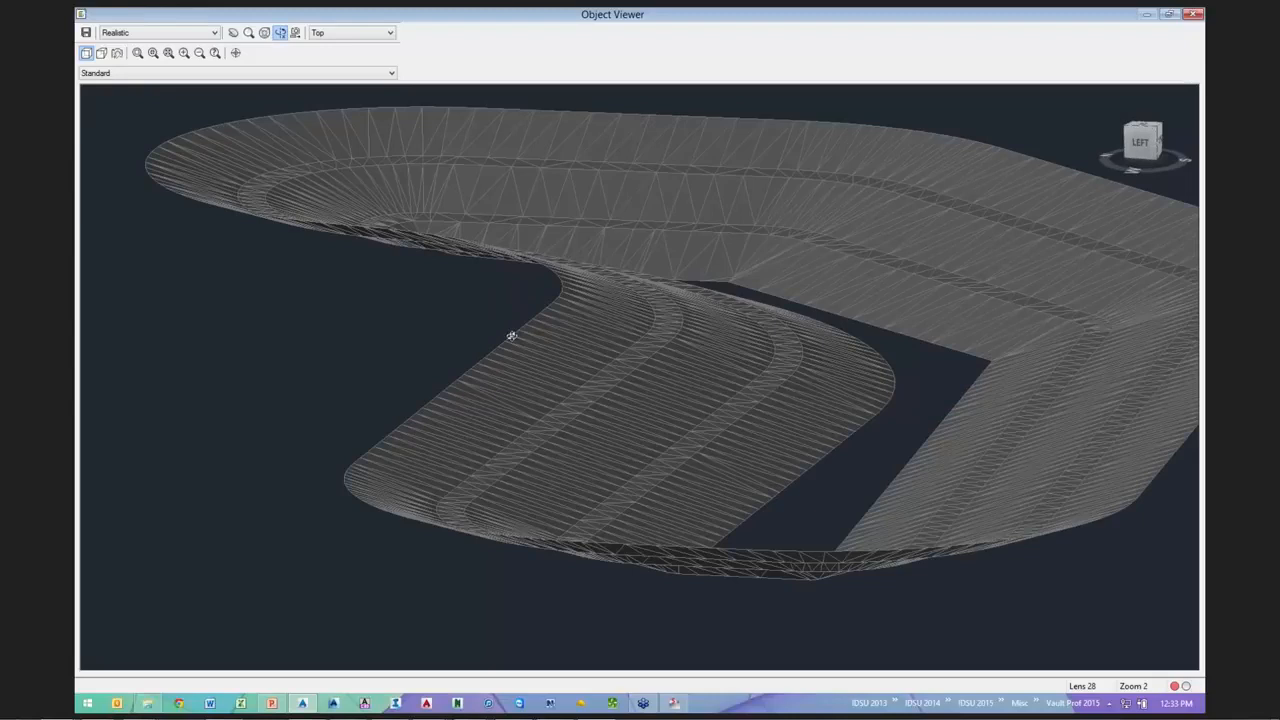
middle_click_drag(626, 377, 566, 363)
scroll(566, 363, "up", 3)
scroll(566, 363, "down", 3)
scroll(649, 429, "down", 4)
left_click_drag(649, 429, 789, 376)
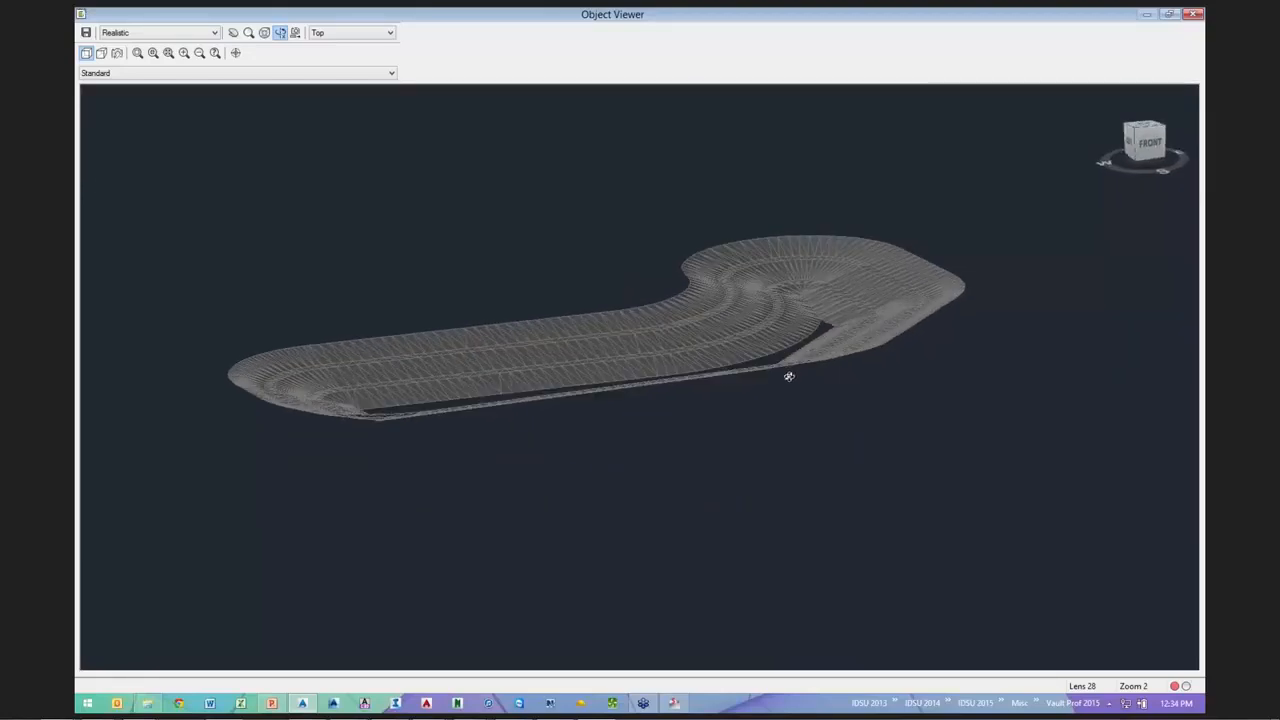
scroll(740, 434, "up", 3)
middle_click_drag(740, 434, 626, 503)
middle_click_drag(631, 346, 531, 411)
scroll(592, 408, "down", 3)
scroll(592, 407, "up", 3)
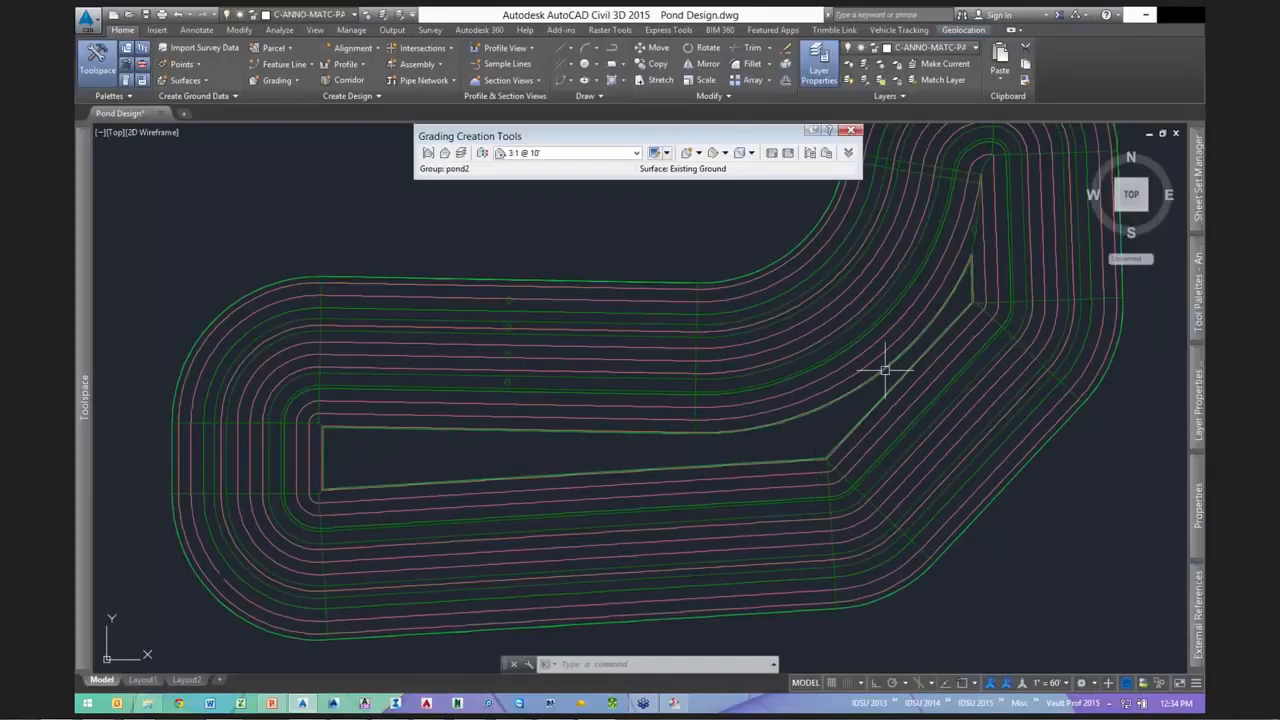
- Start Create Infill, cancel it, and bring up the pond2 surface's context menu
left_click(698, 153)
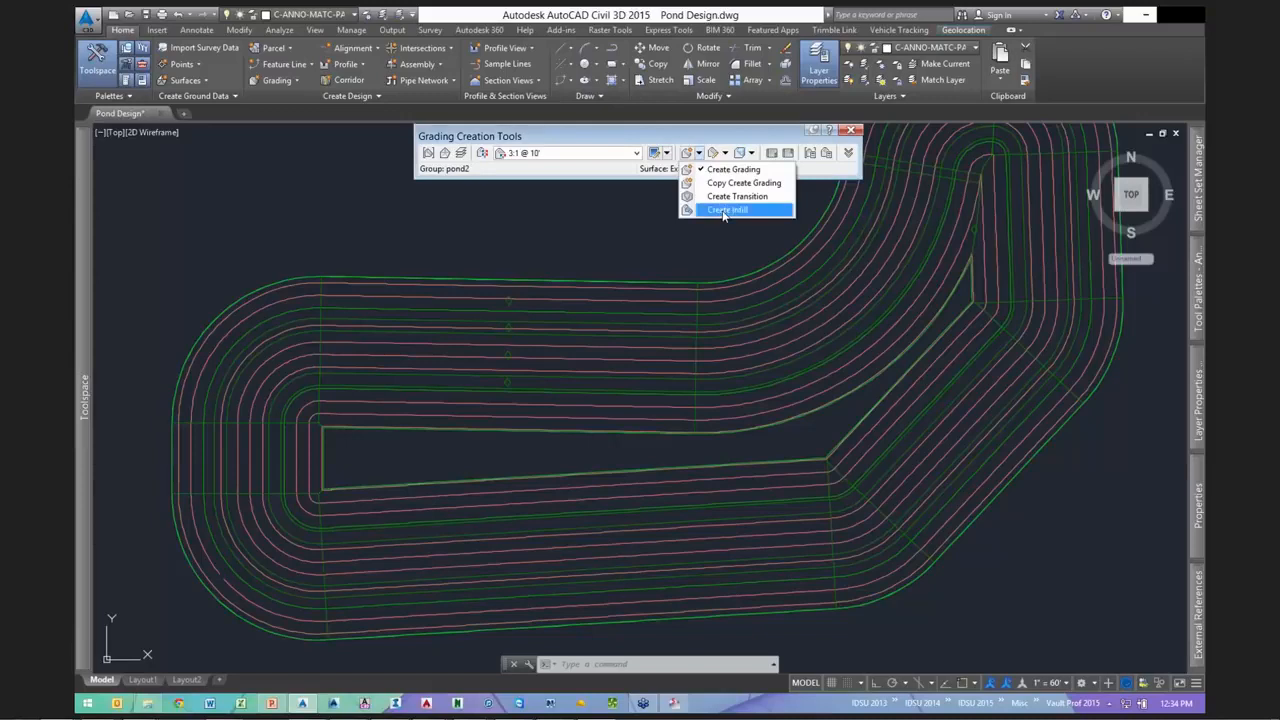
left_click(724, 210)
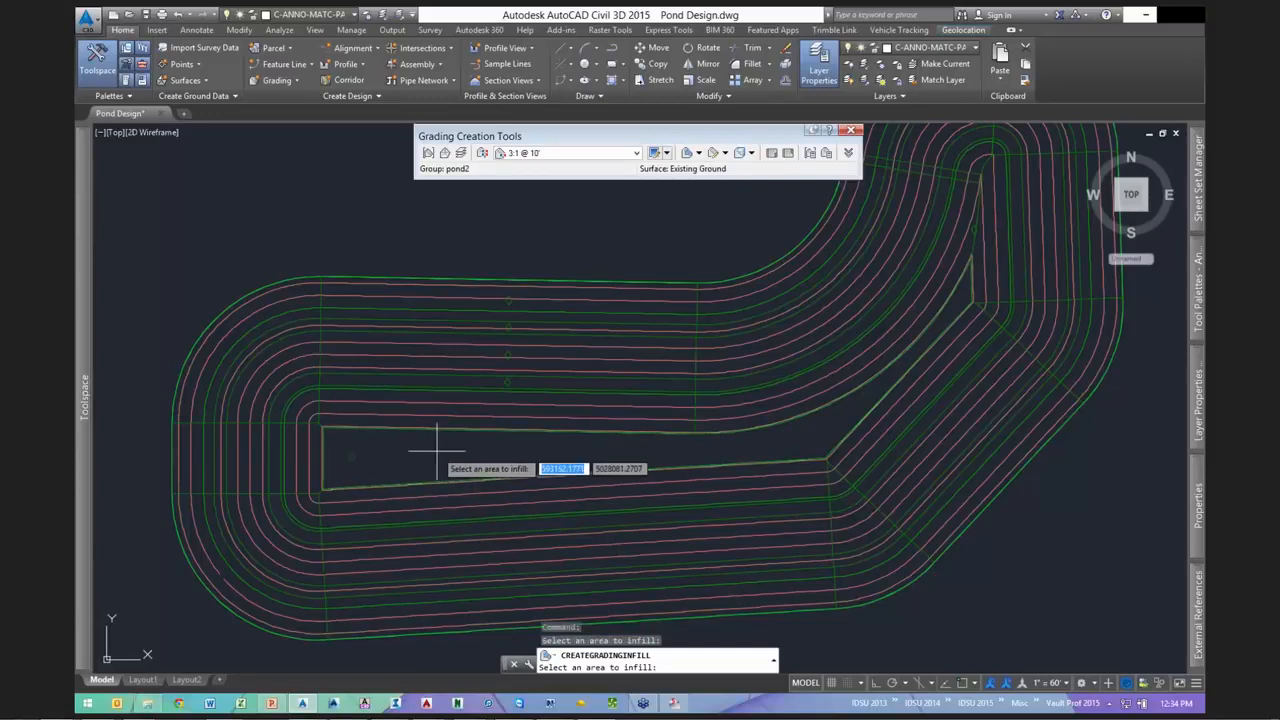
key("Return")
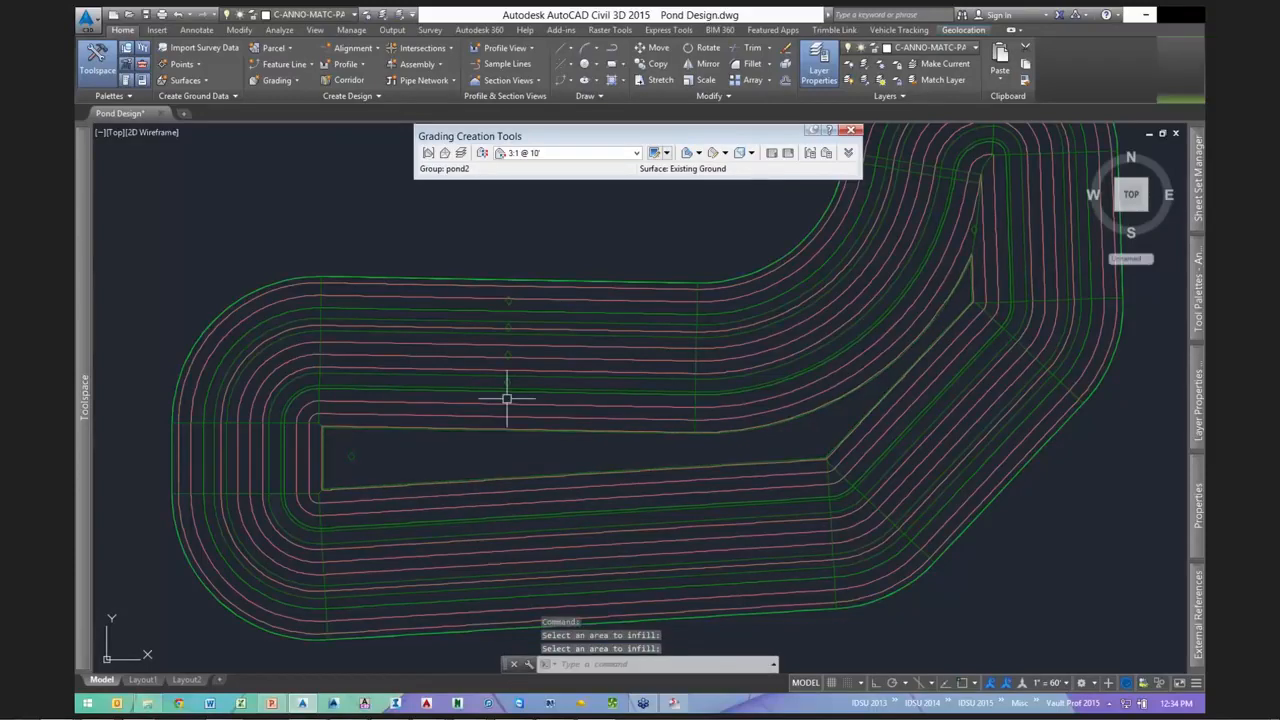
key("Escape")
left_click(600, 415)
right_click(600, 415)
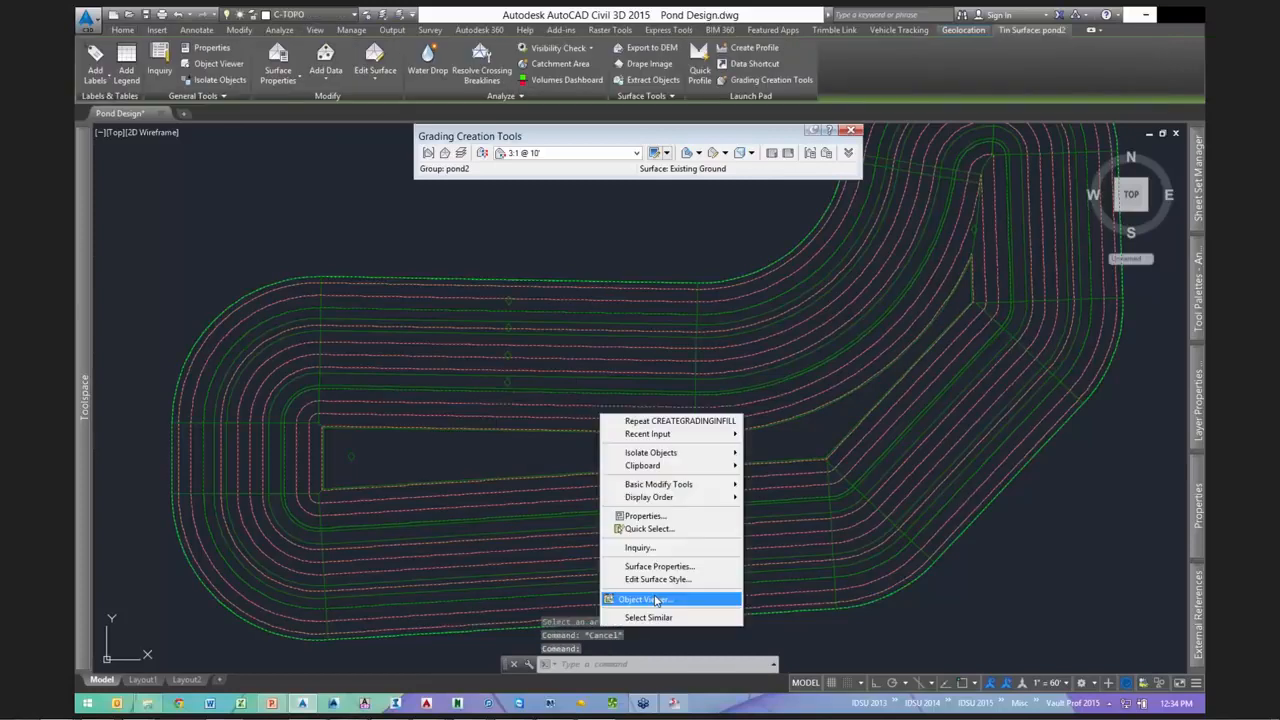
left_click(656, 600)
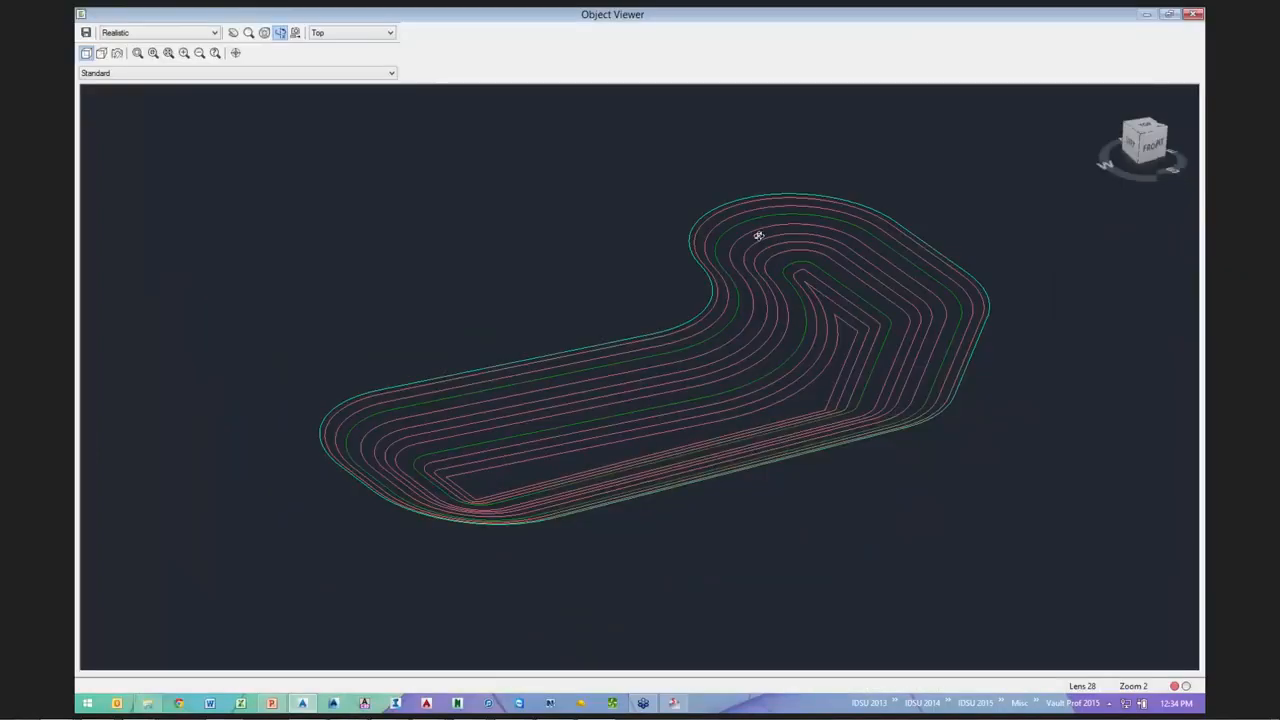
left_click_drag(759, 235, 731, 417)
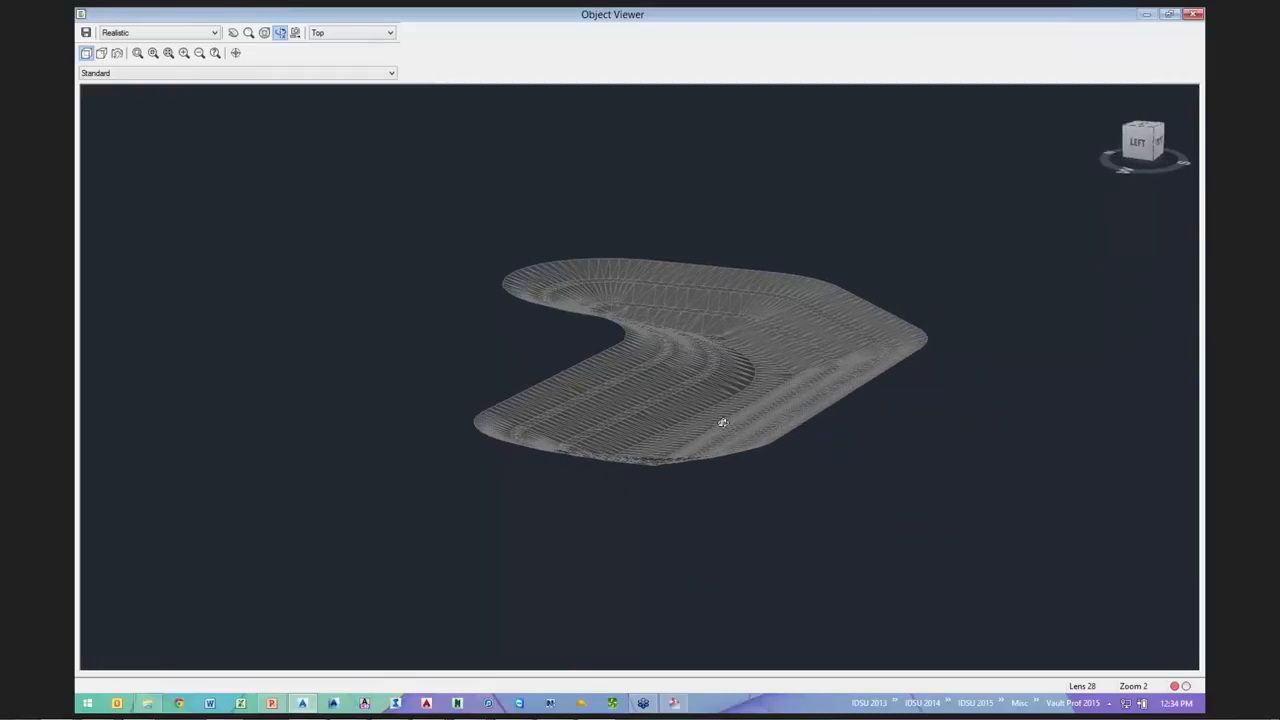
scroll(722, 423, "up", 5)
scroll(472, 323, "down", 5)
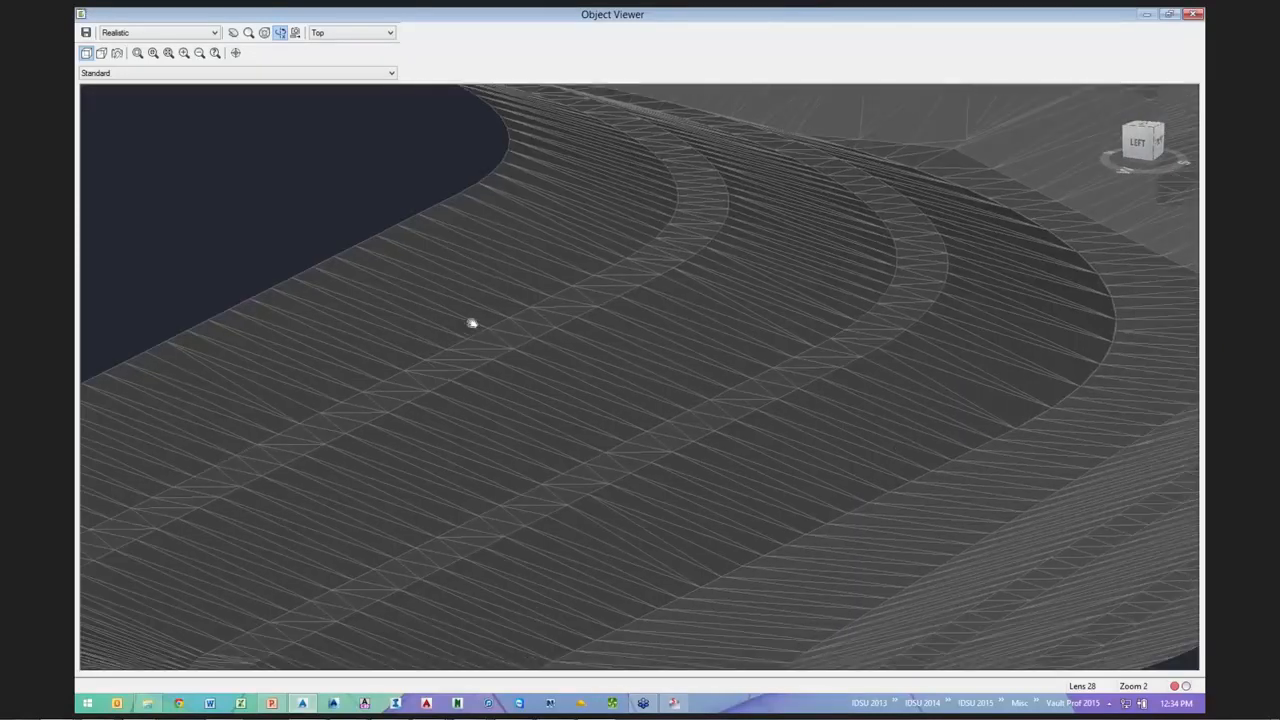
middle_click_drag(472, 323, 470, 545)
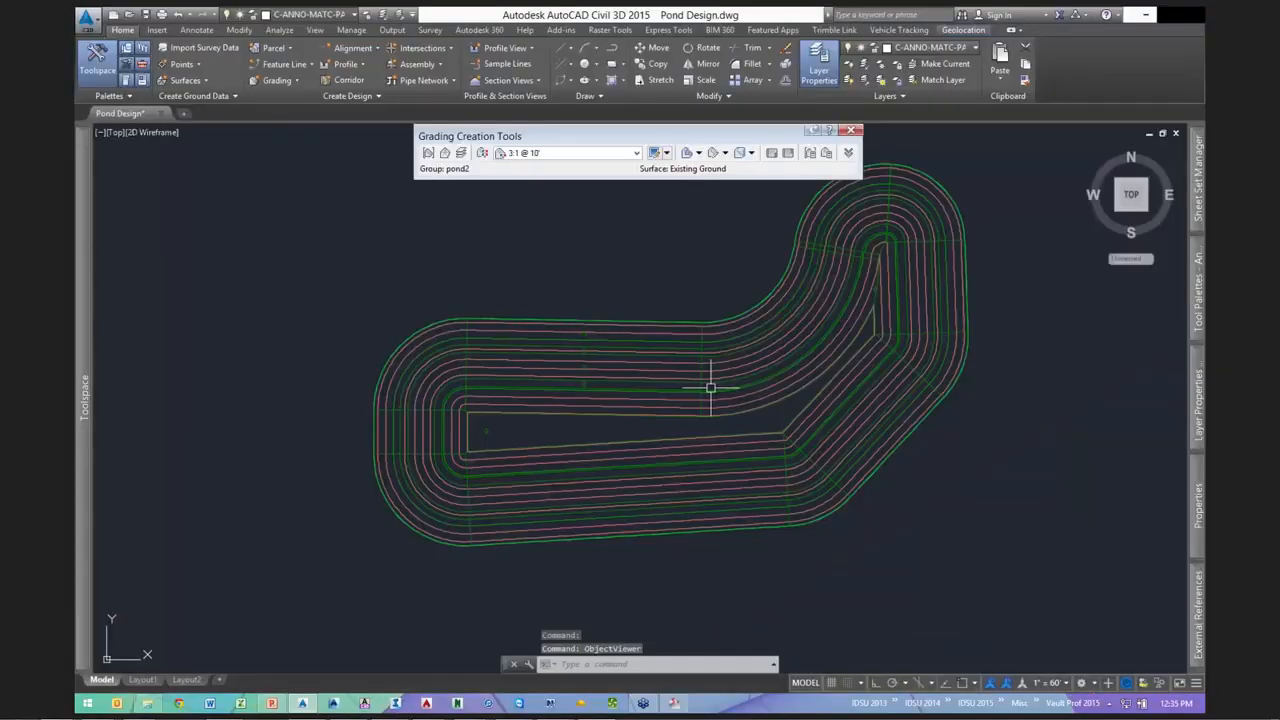
- Select the pond's outer feature line and switch the grading criteria to Berm Inside
middle_click_drag(653, 516, 697, 506)
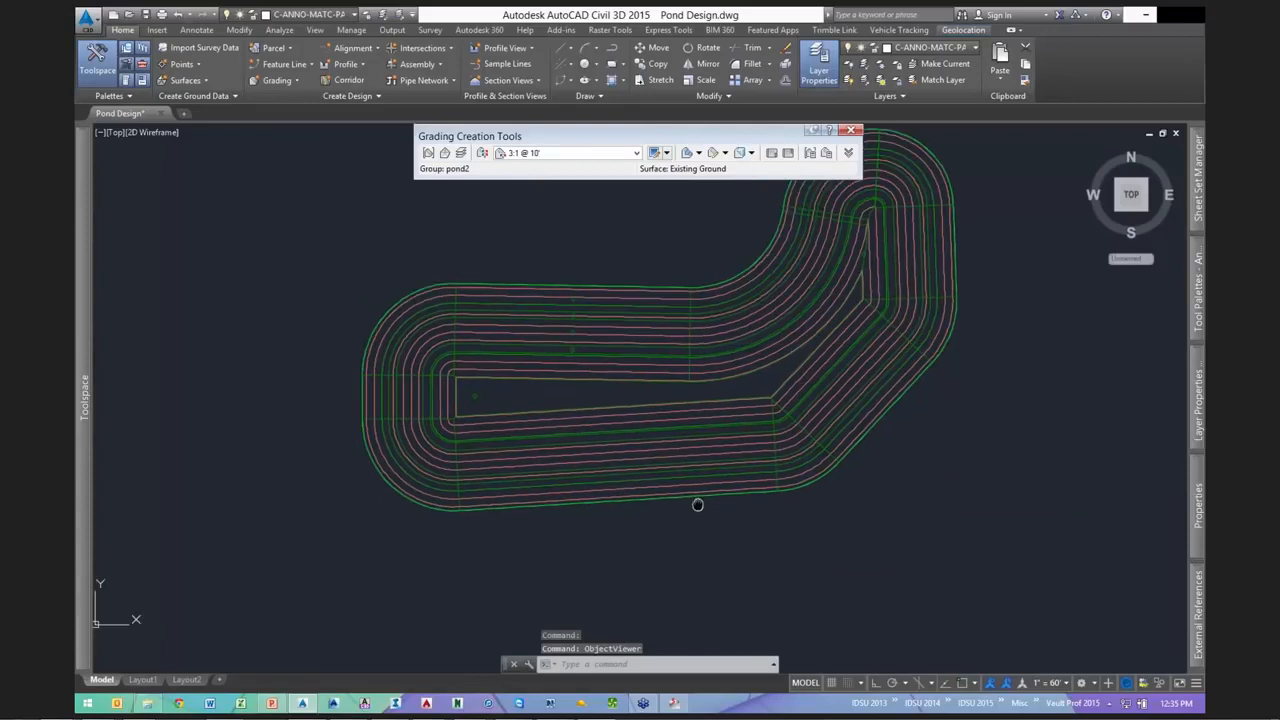
left_click(665, 503)
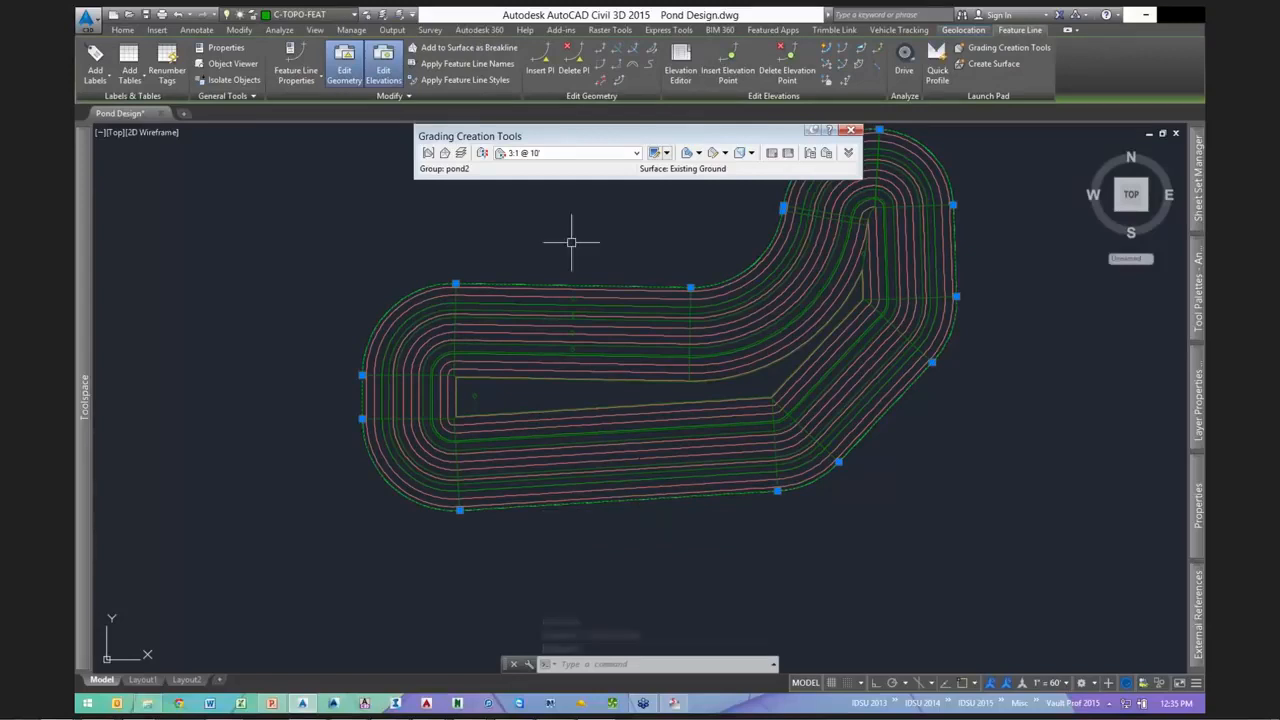
left_click(561, 152)
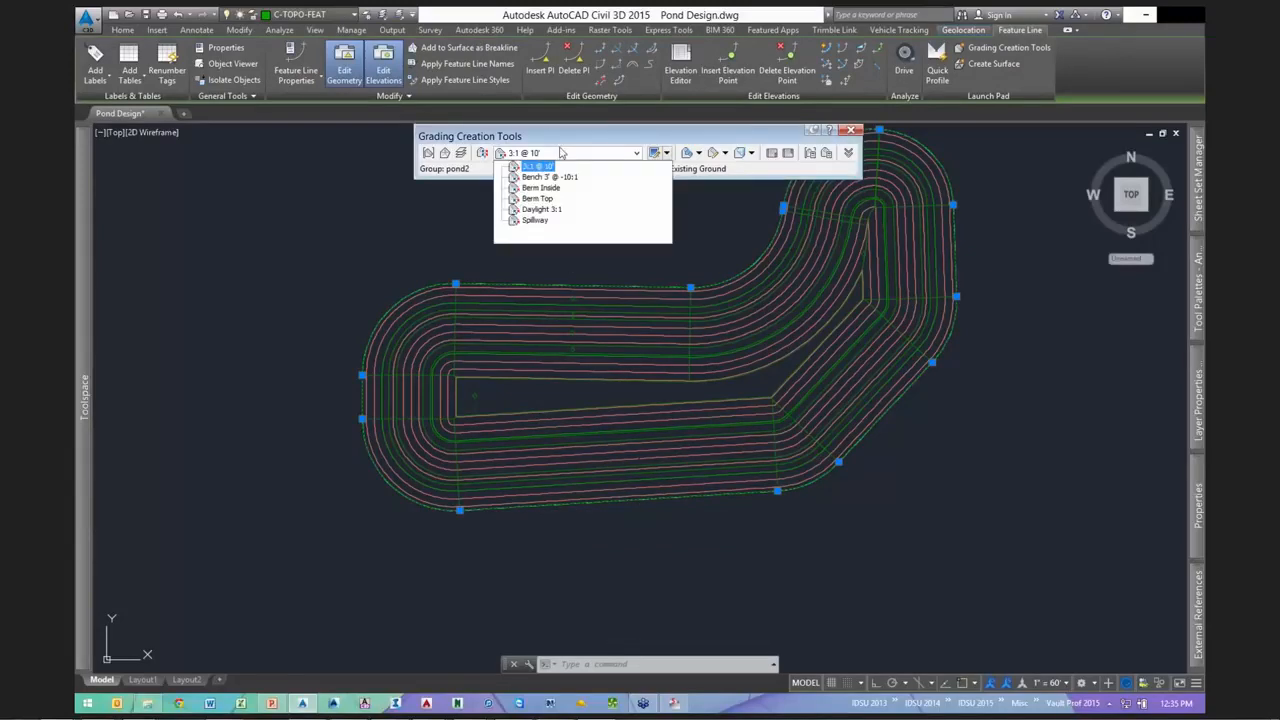
left_click(540, 188)
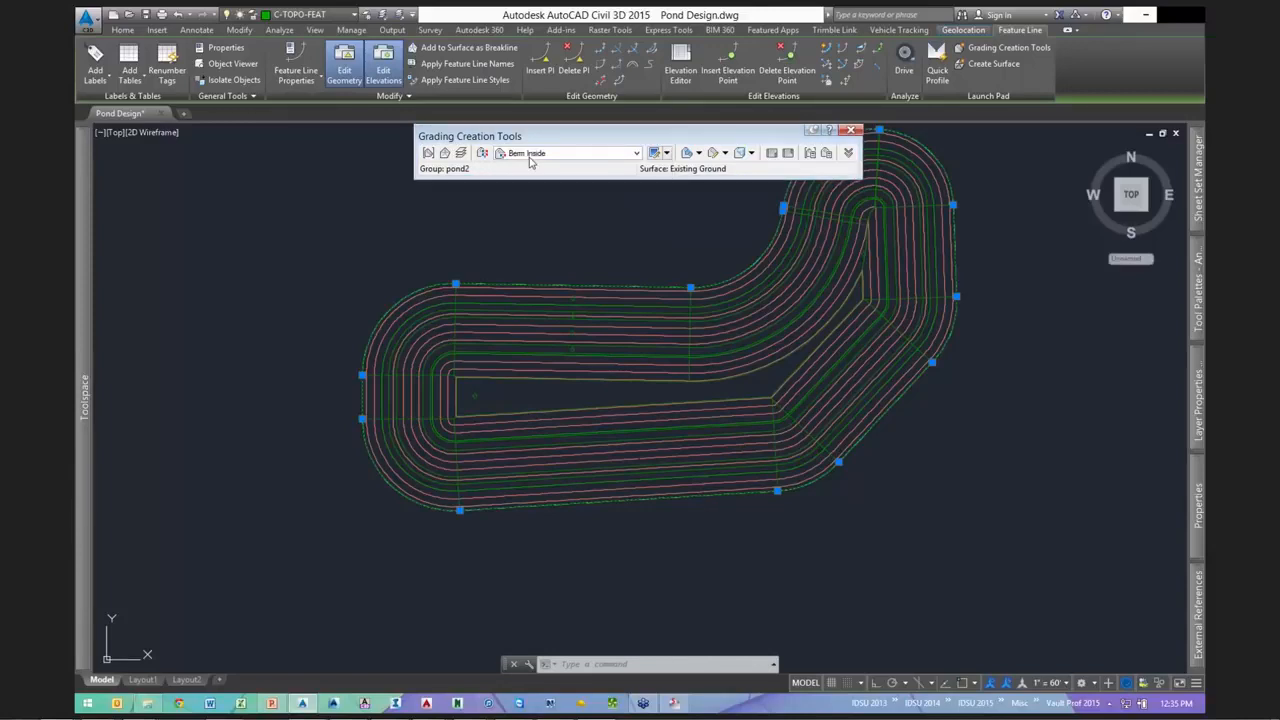
- Open Berm Inside for editing and review its 3.00' Relative Elevation parameter
left_click(665, 153)
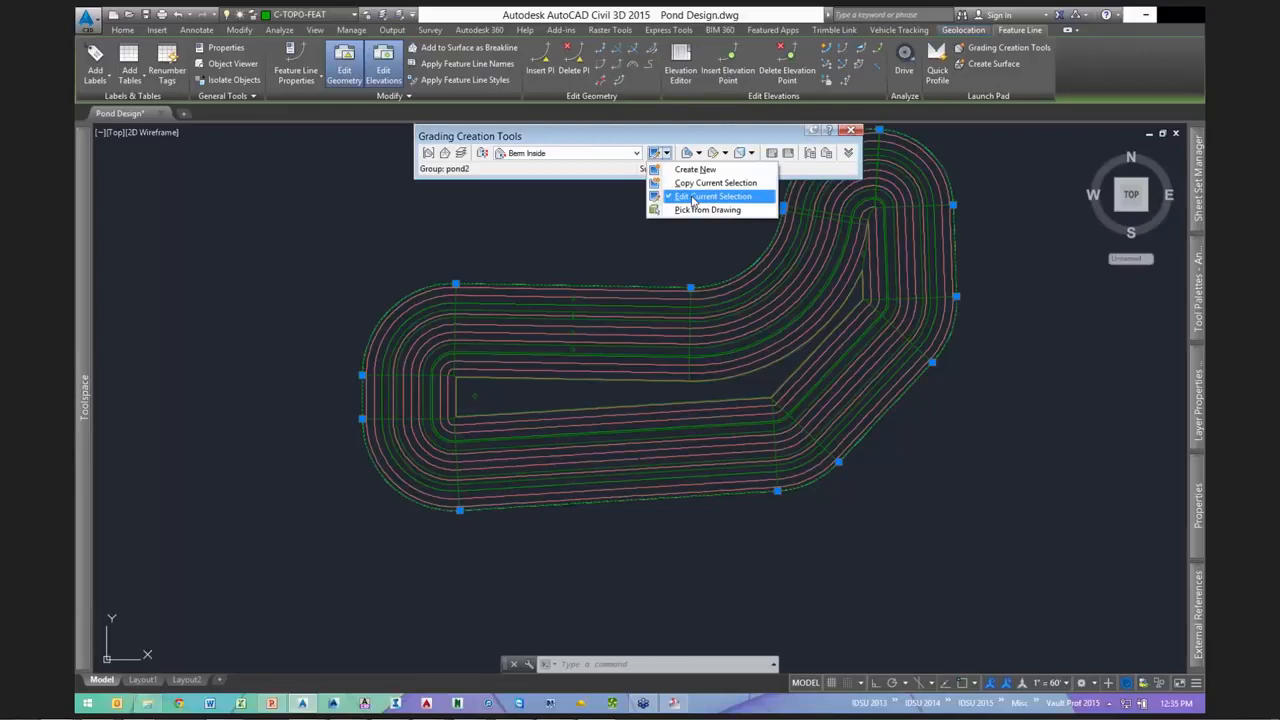
left_click(692, 197)
left_click(479, 197)
left_click(500, 261)
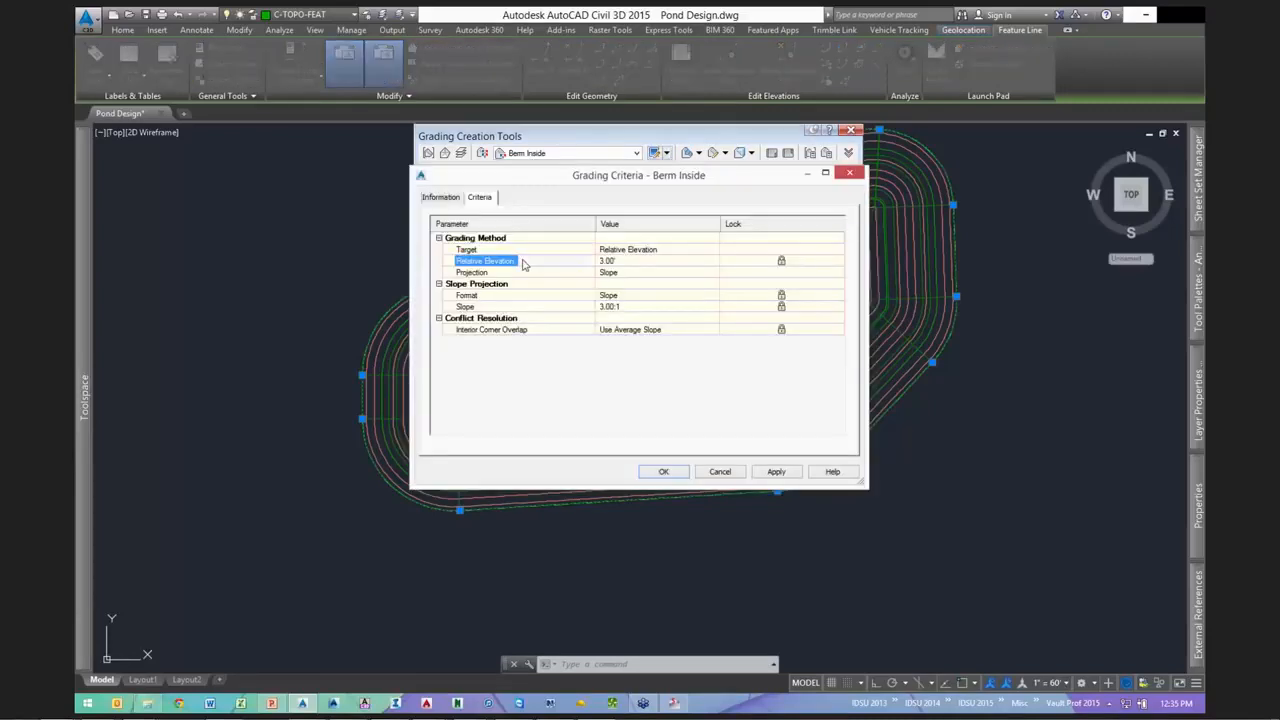
- Lower the Berm Inside criteria's relative elevation to 1.50', keeping the 3.00:1 slope
left_click(641, 261)
type("1.5")
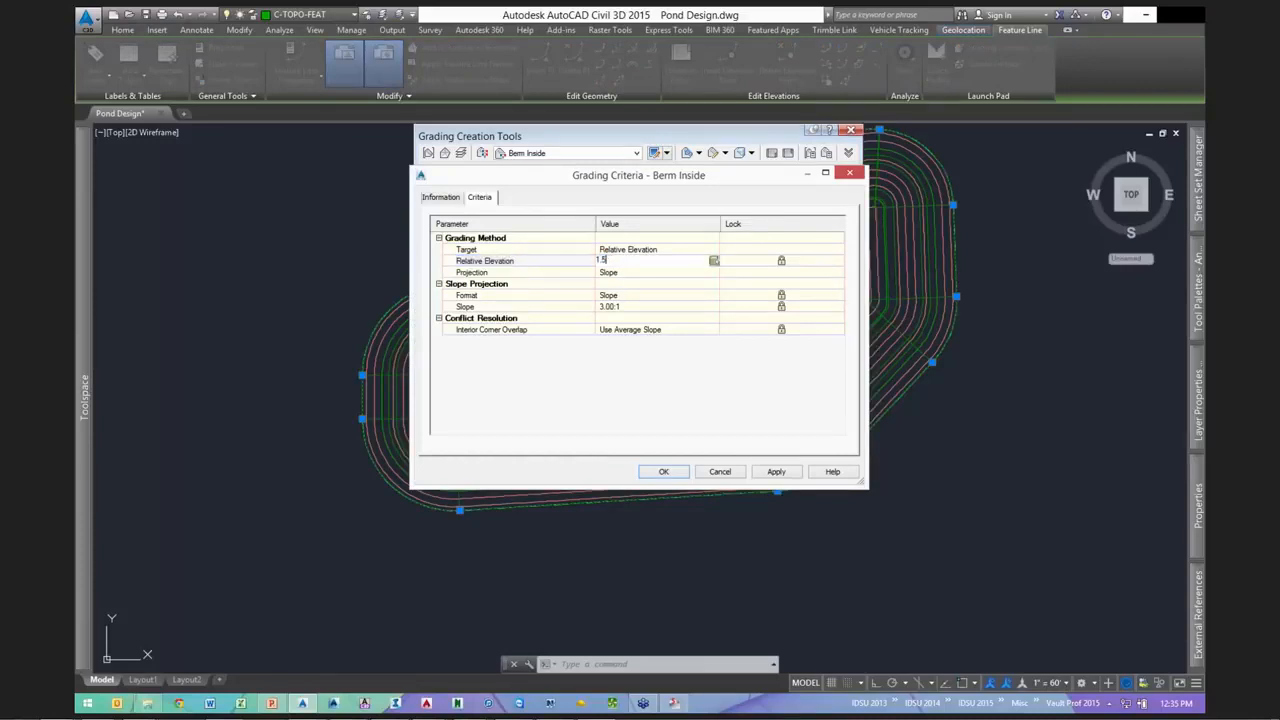
left_click(548, 288)
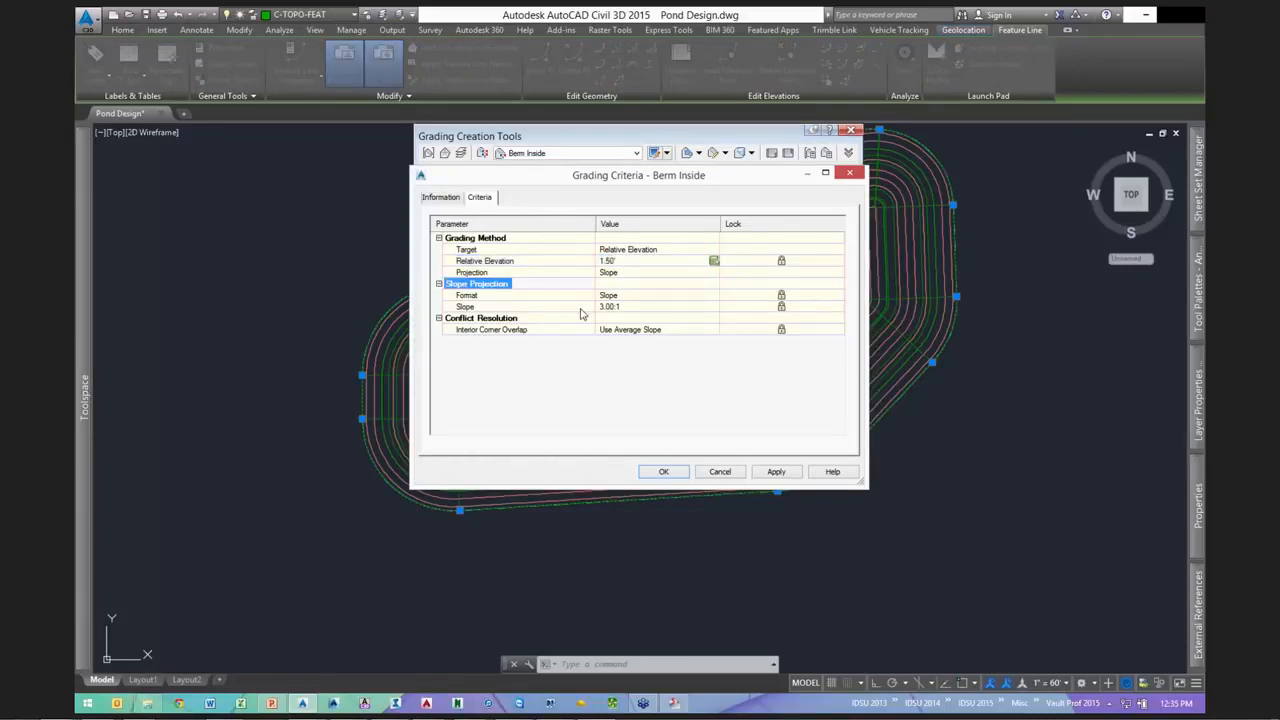
left_click(644, 308)
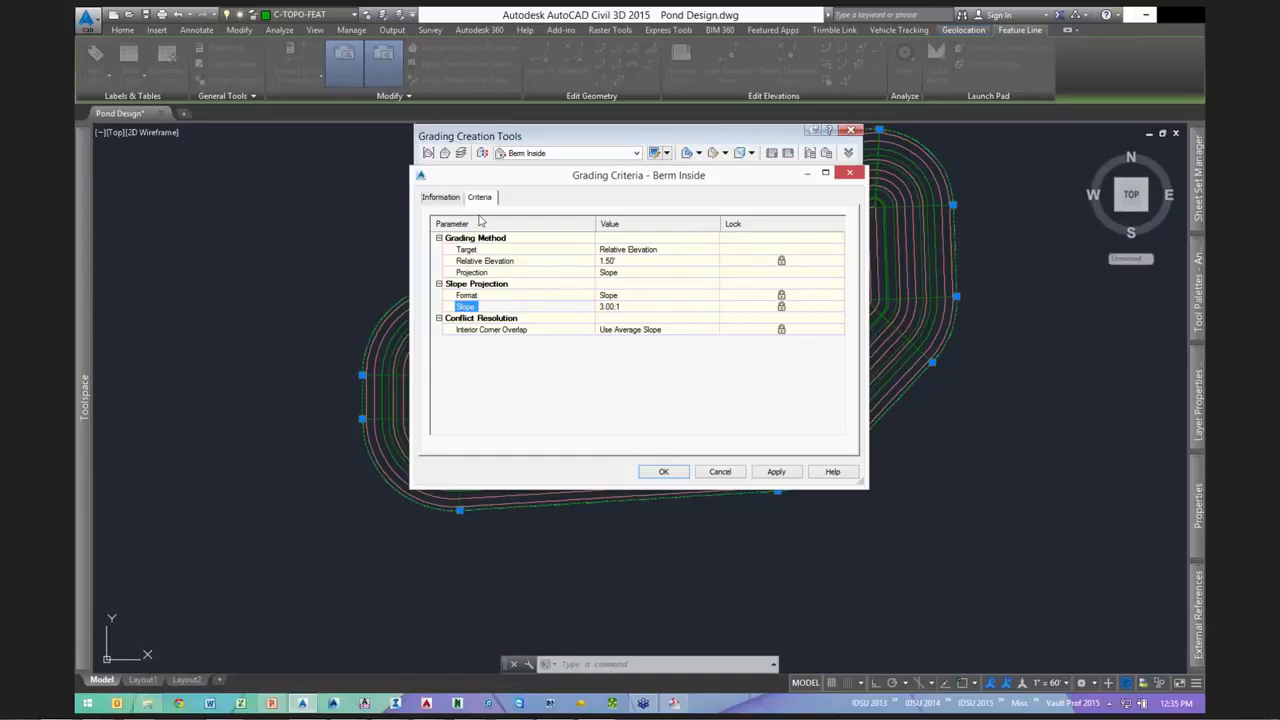
- Rename the criteria to 'Berm Inside 1.5 ft height' and save the changes
left_click(440, 197)
left_click(490, 229)
type("1.5")
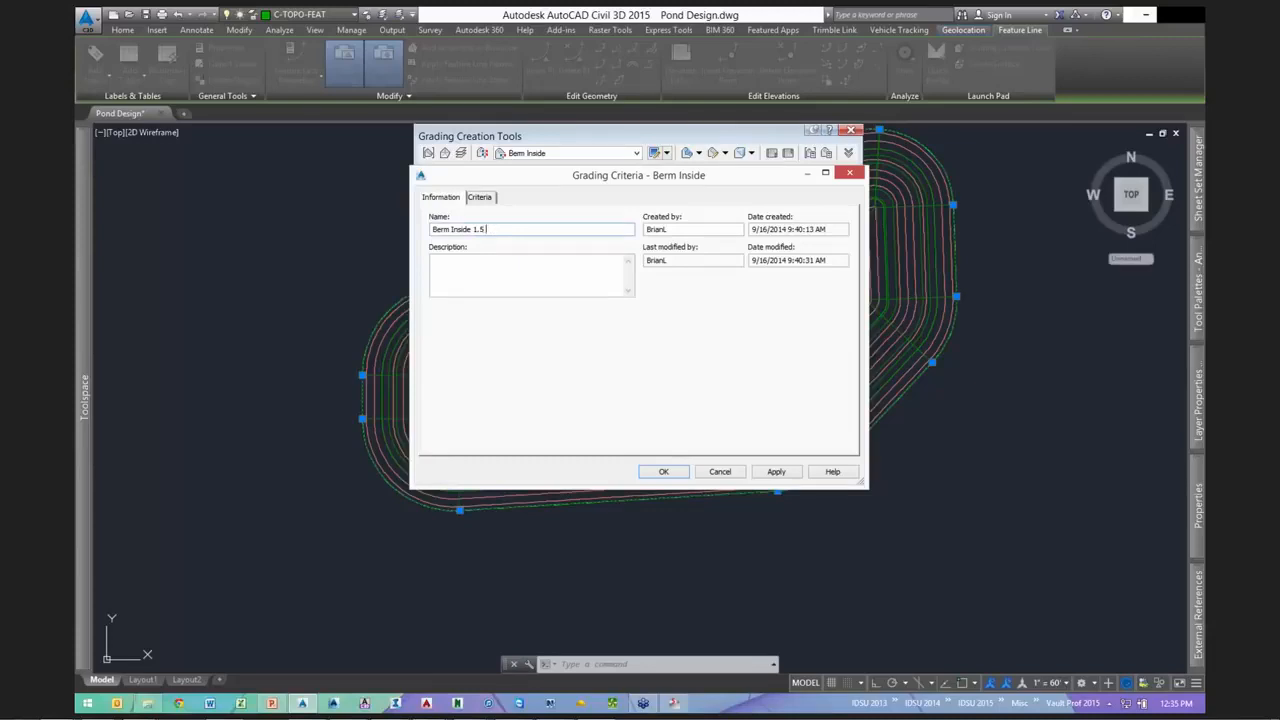
type("ft height")
left_click(663, 471)
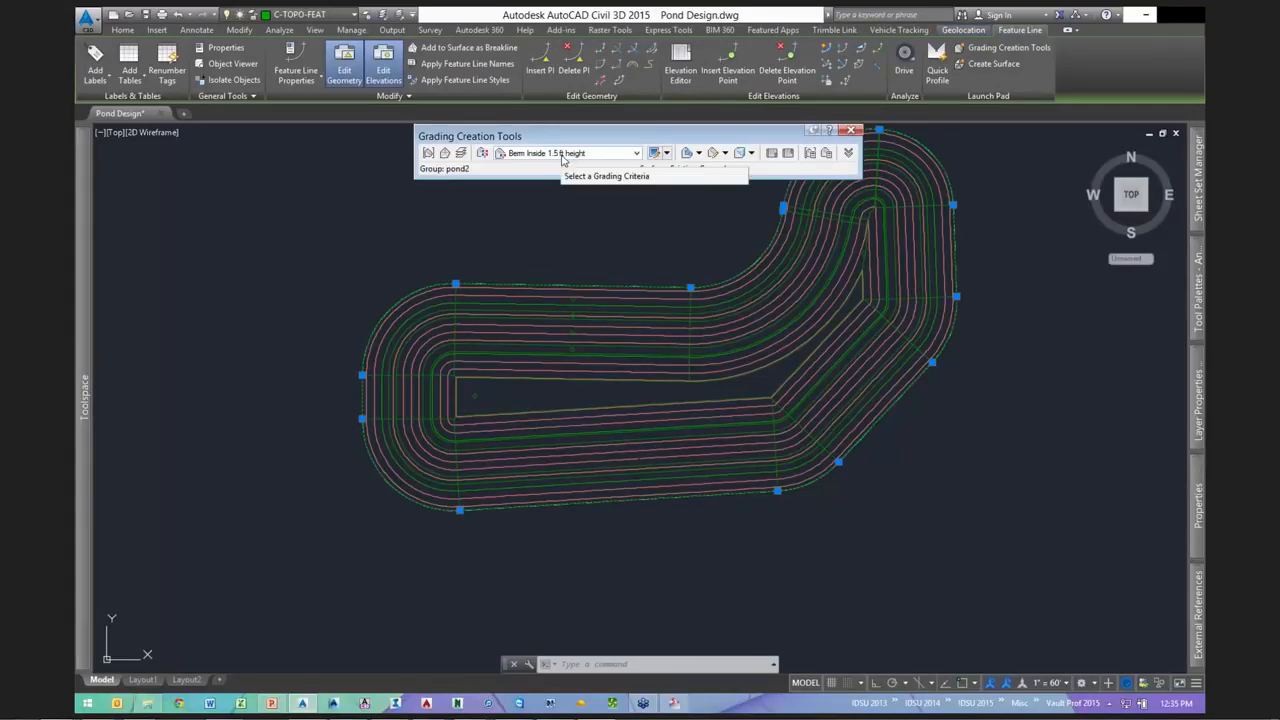
left_click(697, 153)
- Start a grading on the pond outline's chosen side, covering only part of its length
left_click(733, 169)
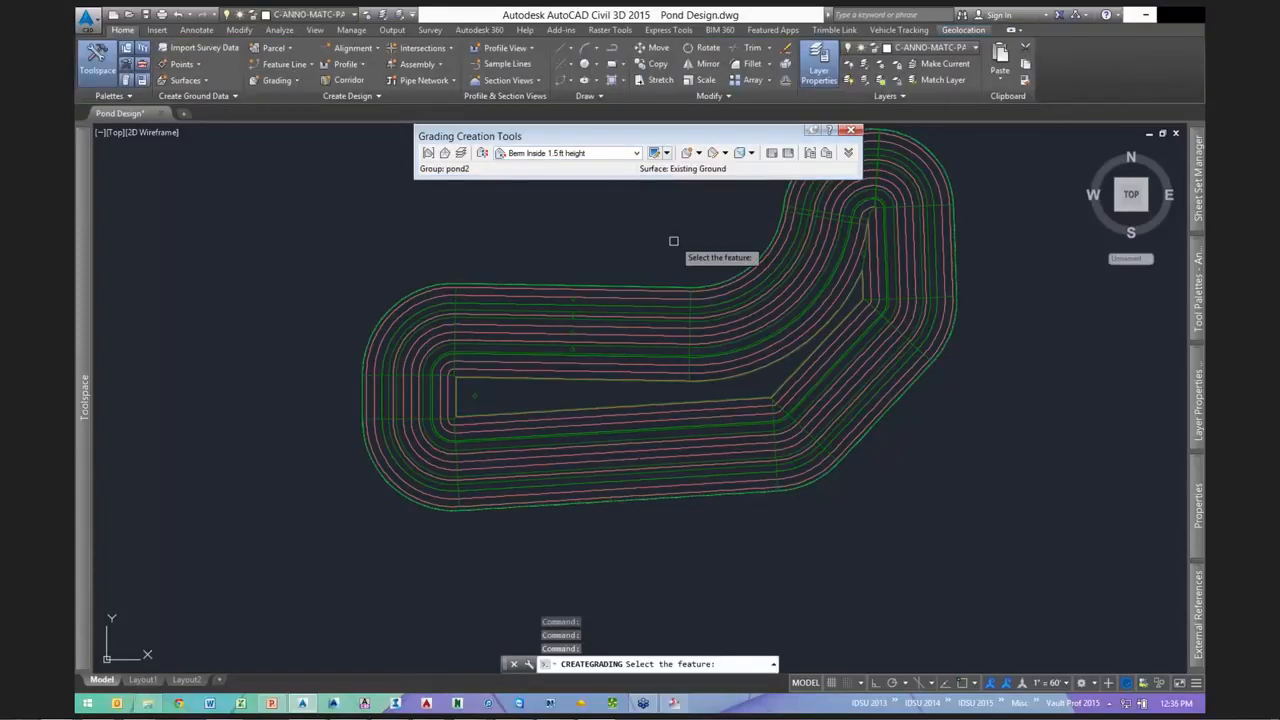
left_click(637, 287)
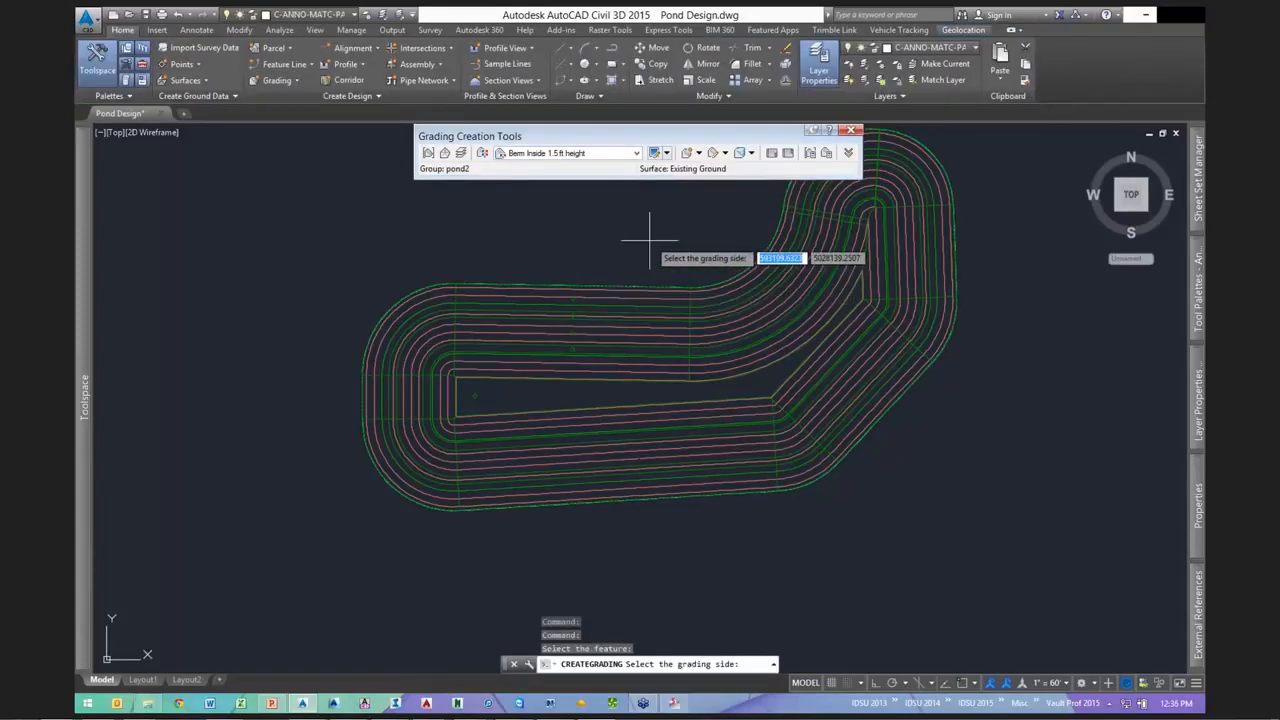
left_click(642, 236)
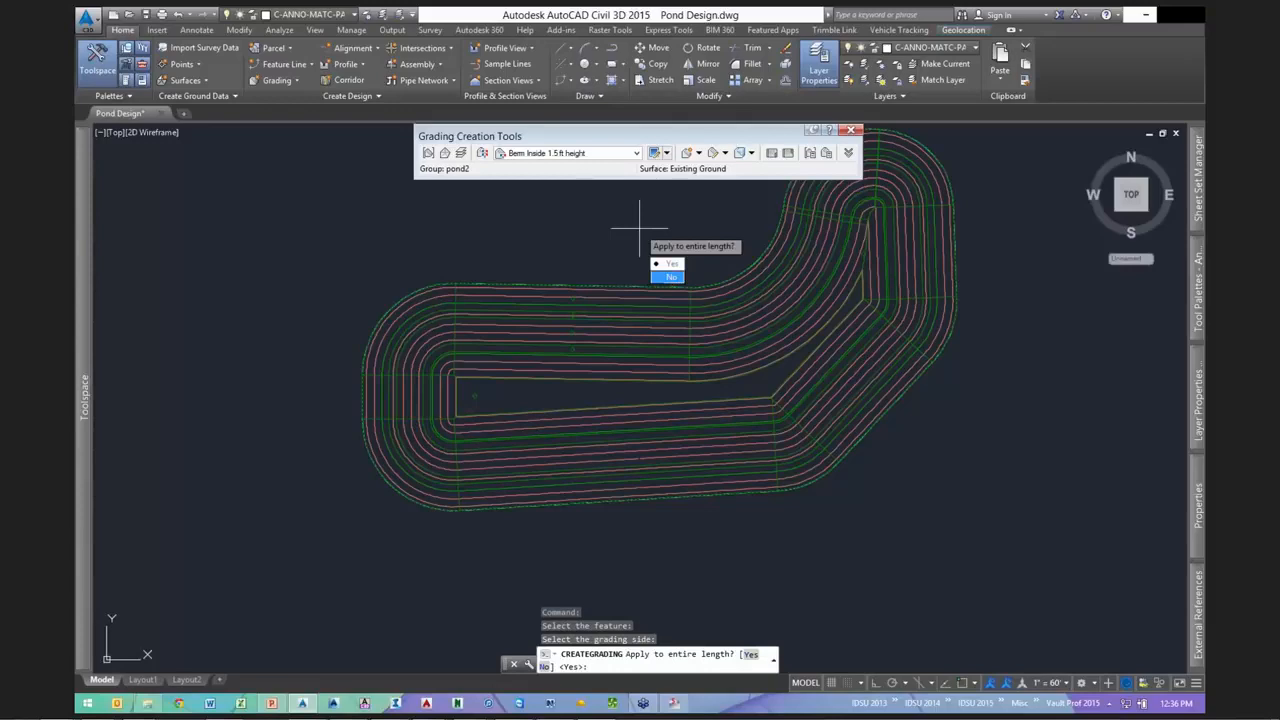
type("n")
key("Return")
- Run the Berm Inside 1.5 ft grading from station 3+78.23' to 3+52.18'
scroll(634, 371, "up", 2)
scroll(586, 363, "down", 6)
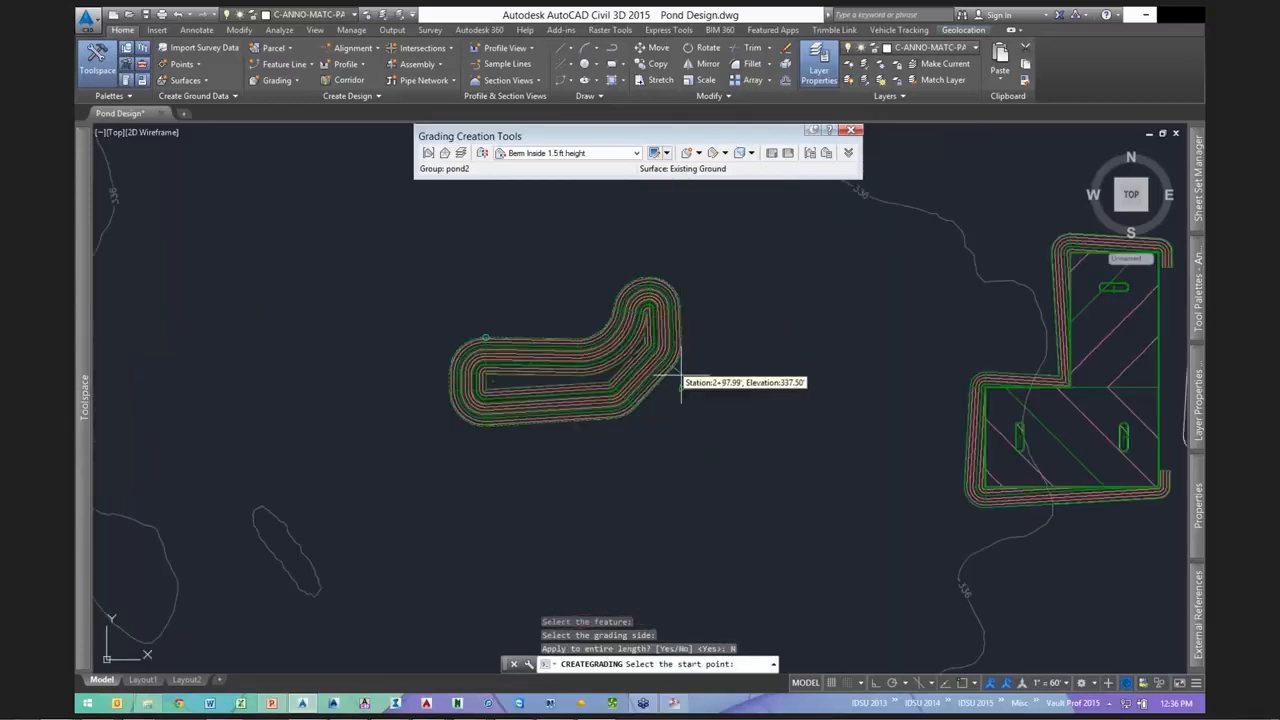
scroll(645, 427, "up", 4)
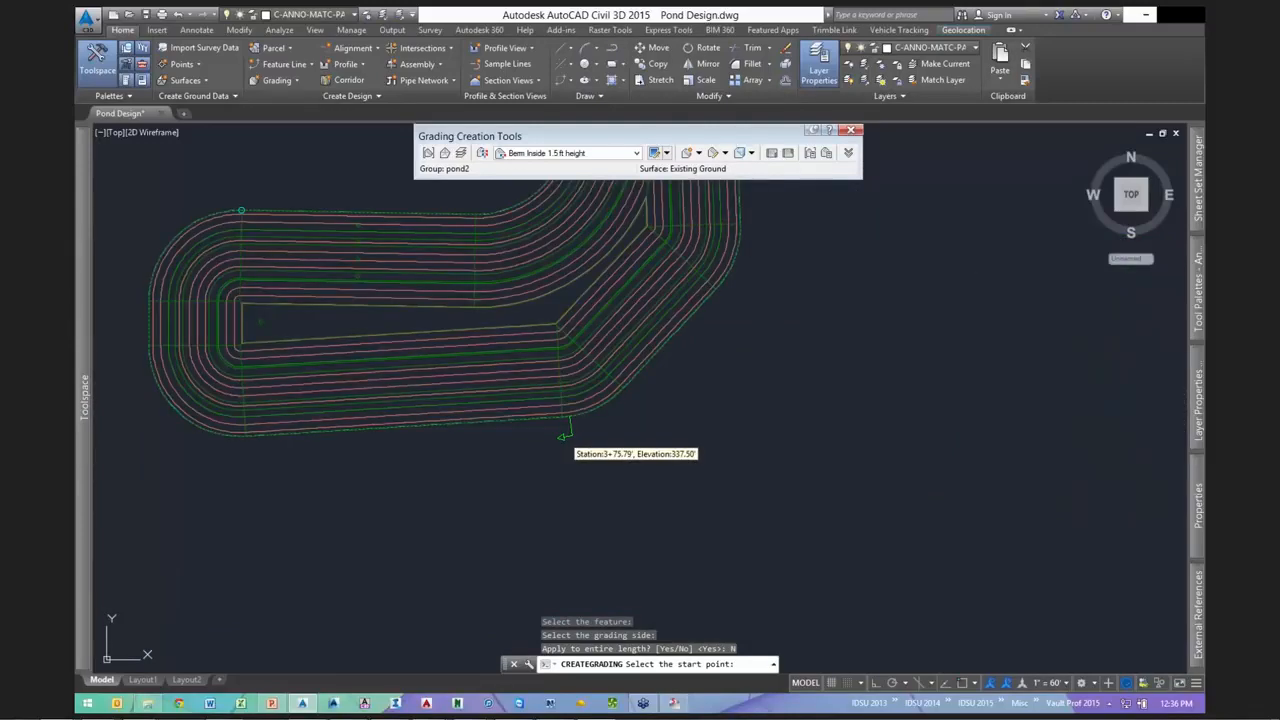
scroll(563, 430, "up", 2)
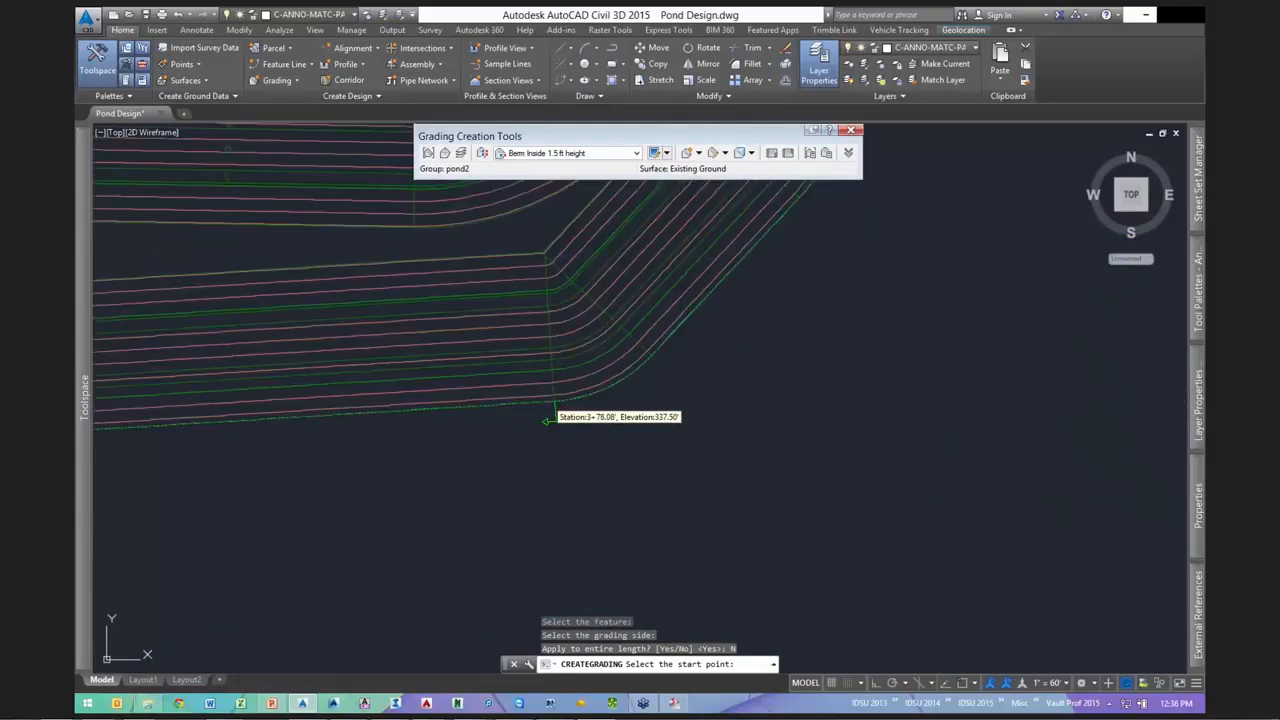
left_click(555, 410)
key("Return")
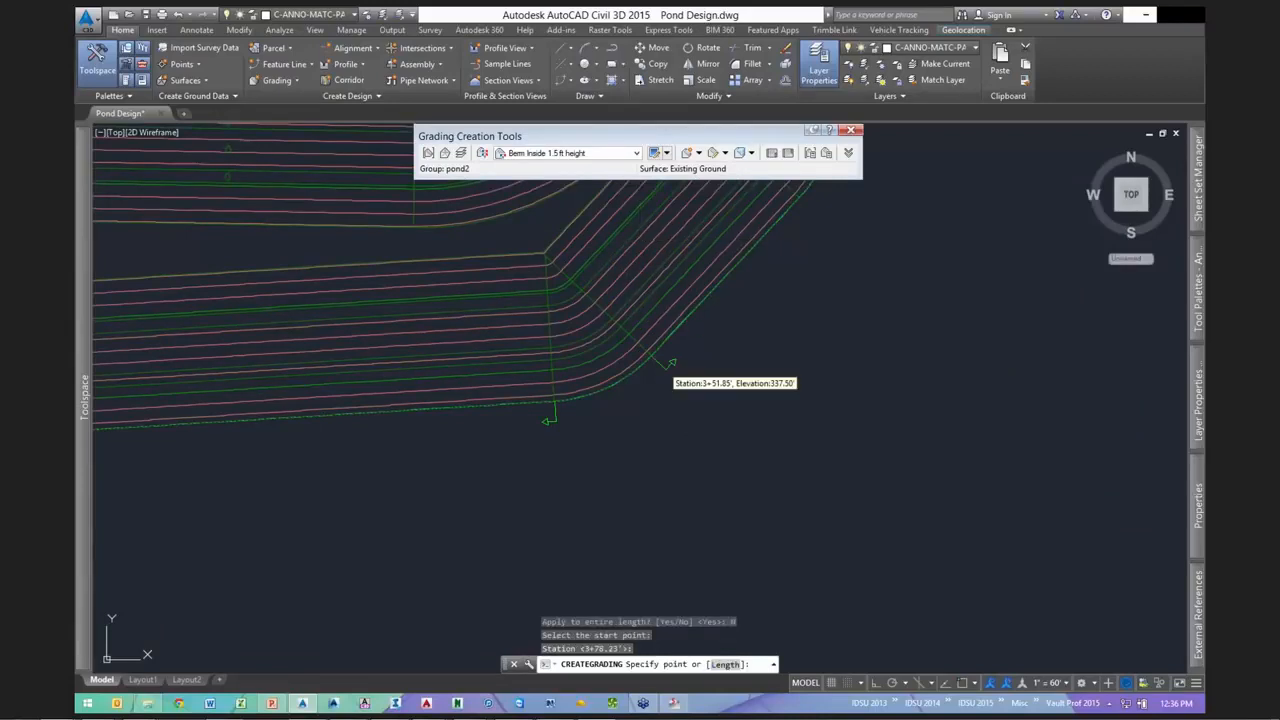
left_click(687, 388)
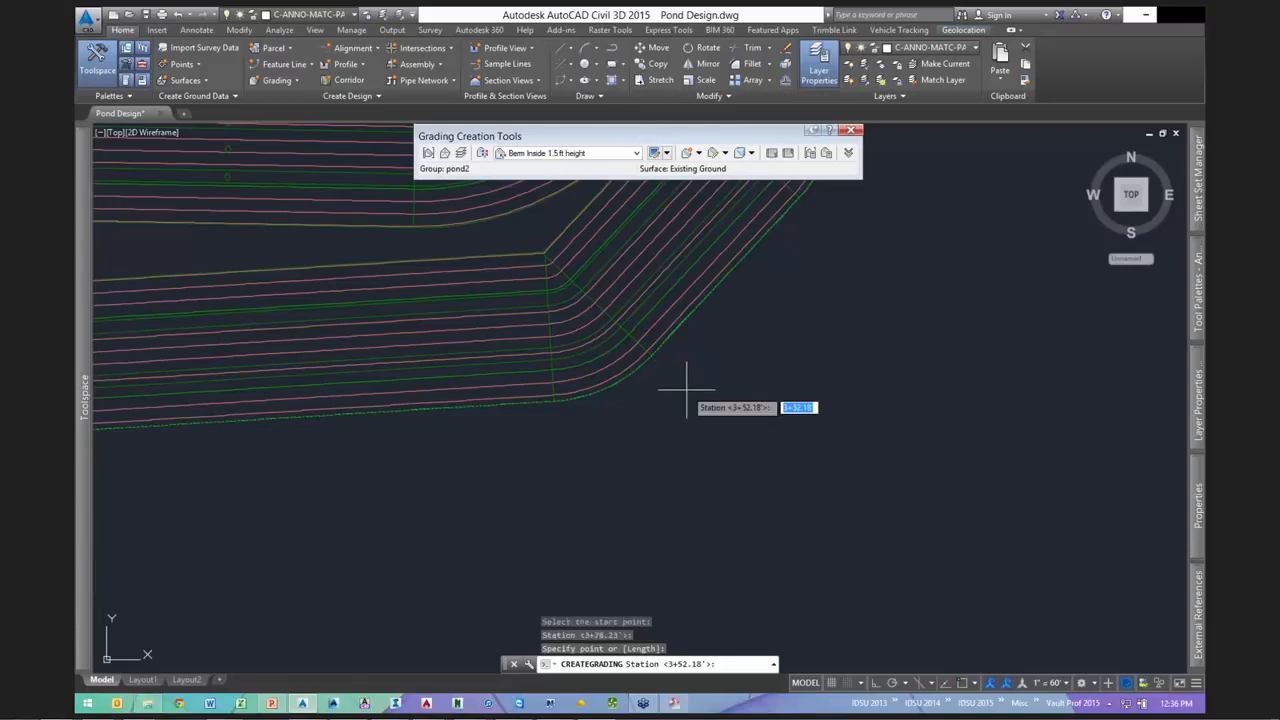
key("Return")
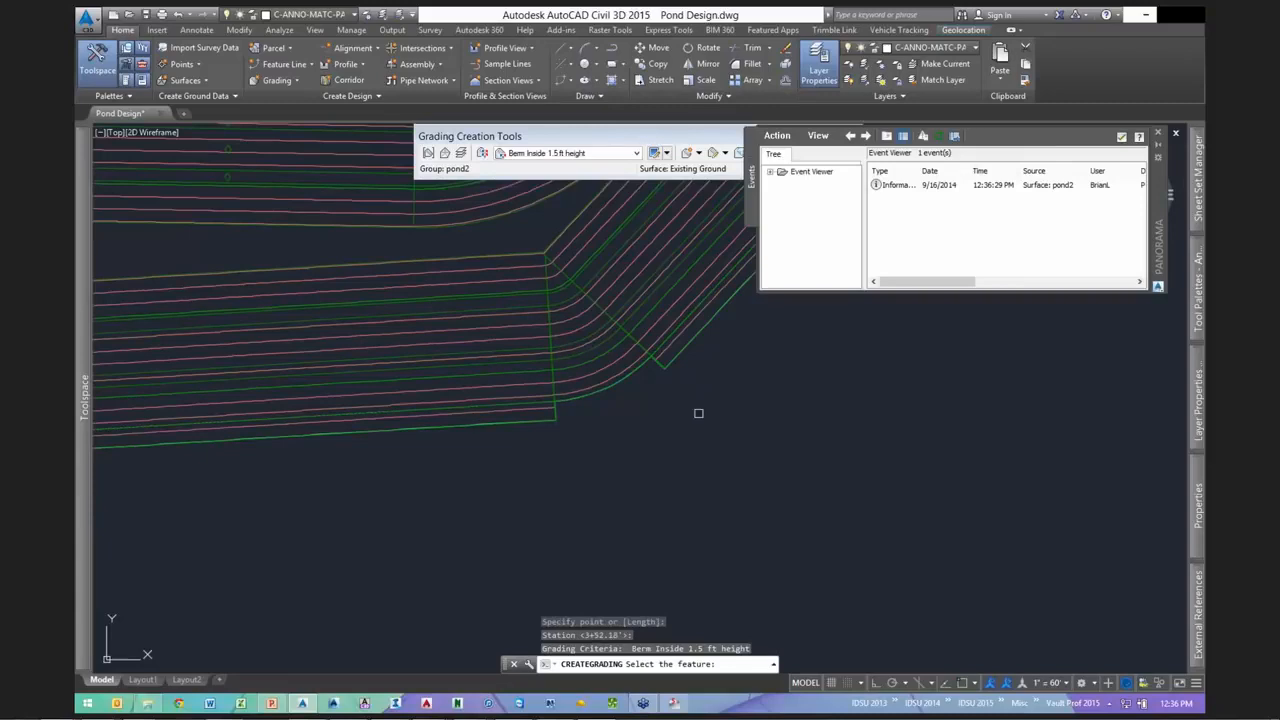
key("Escape")
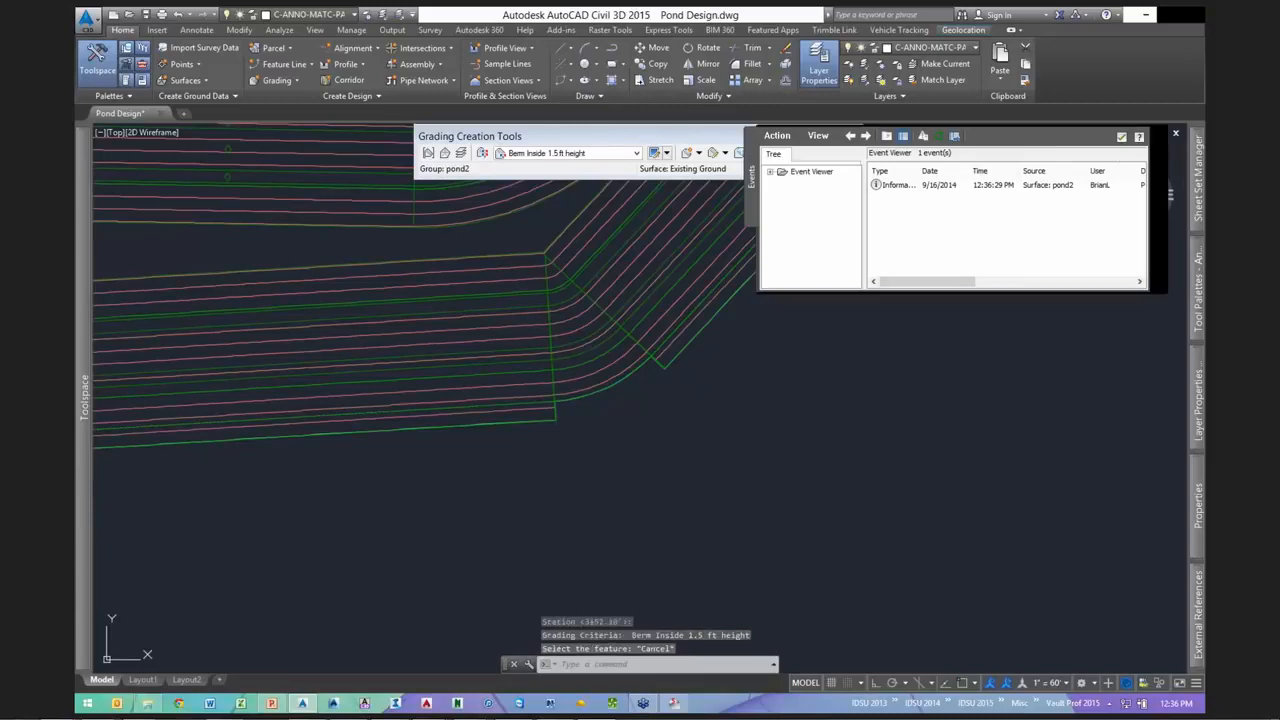
- Grade the full length of the pond2 feature line with the Berm Top criteria
scroll(600, 392, "up", 3)
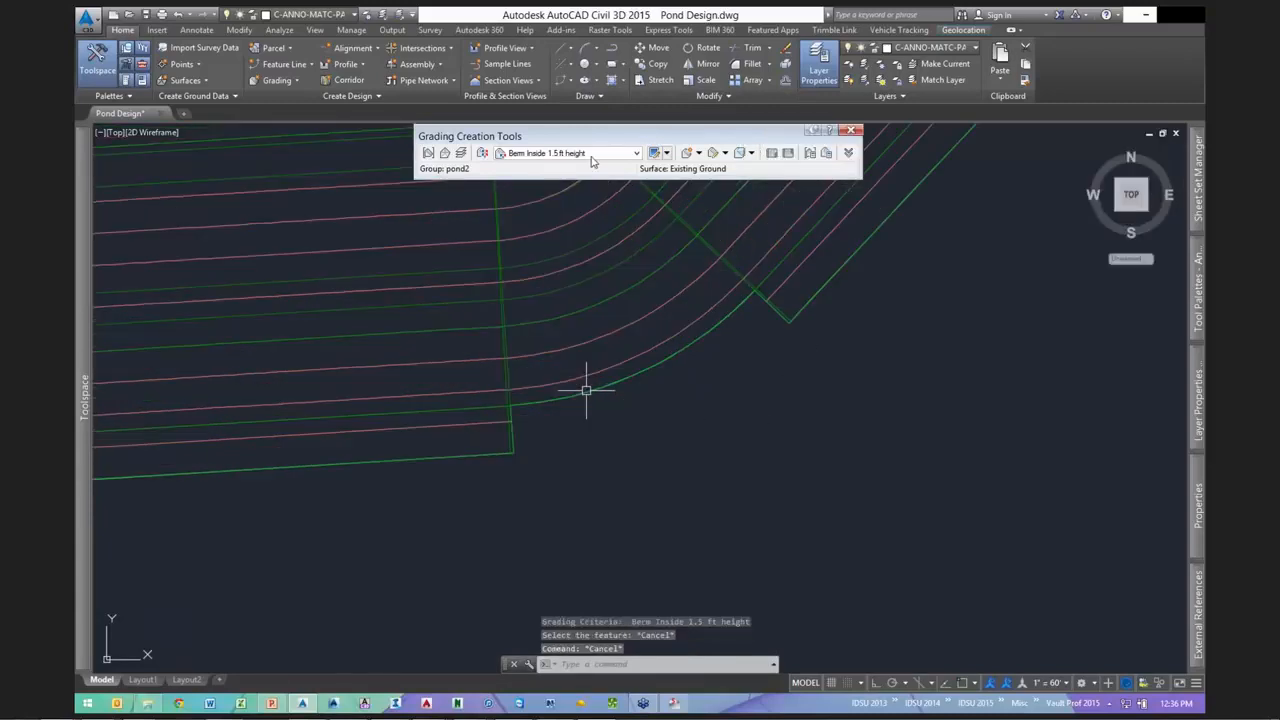
key("Escape")
left_click(560, 153)
left_click(530, 206)
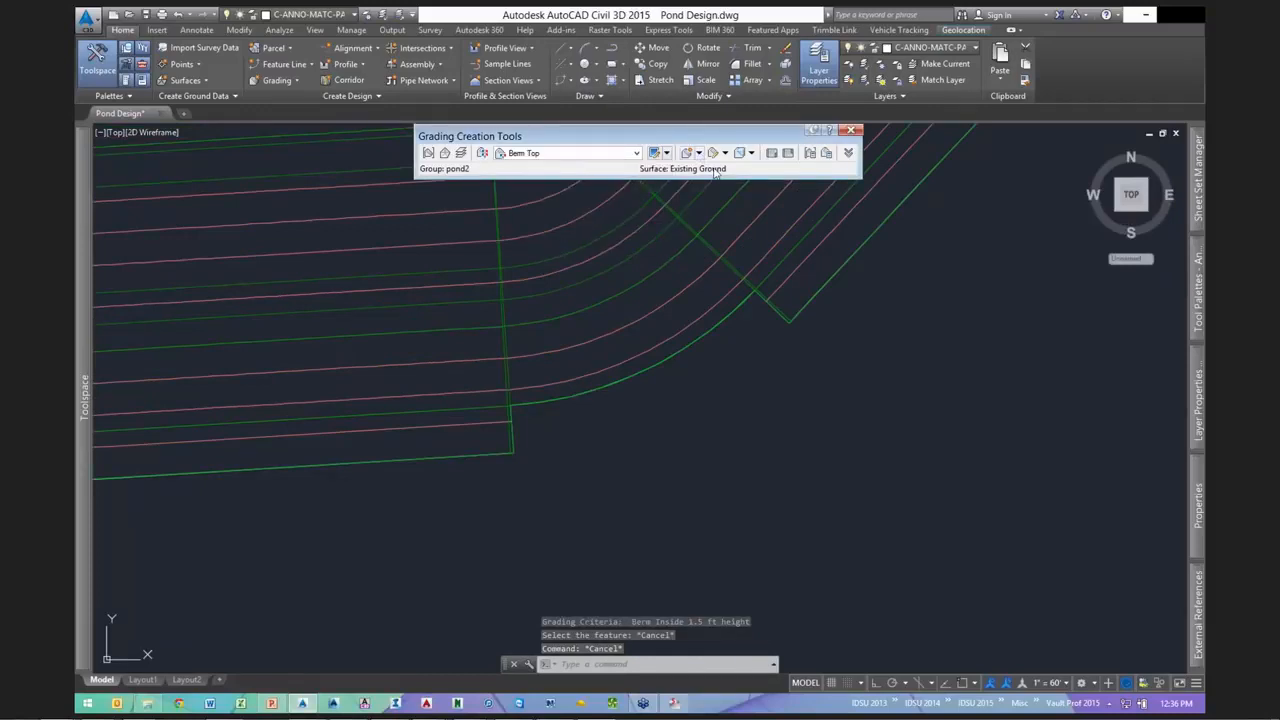
left_click(698, 152)
left_click(720, 168)
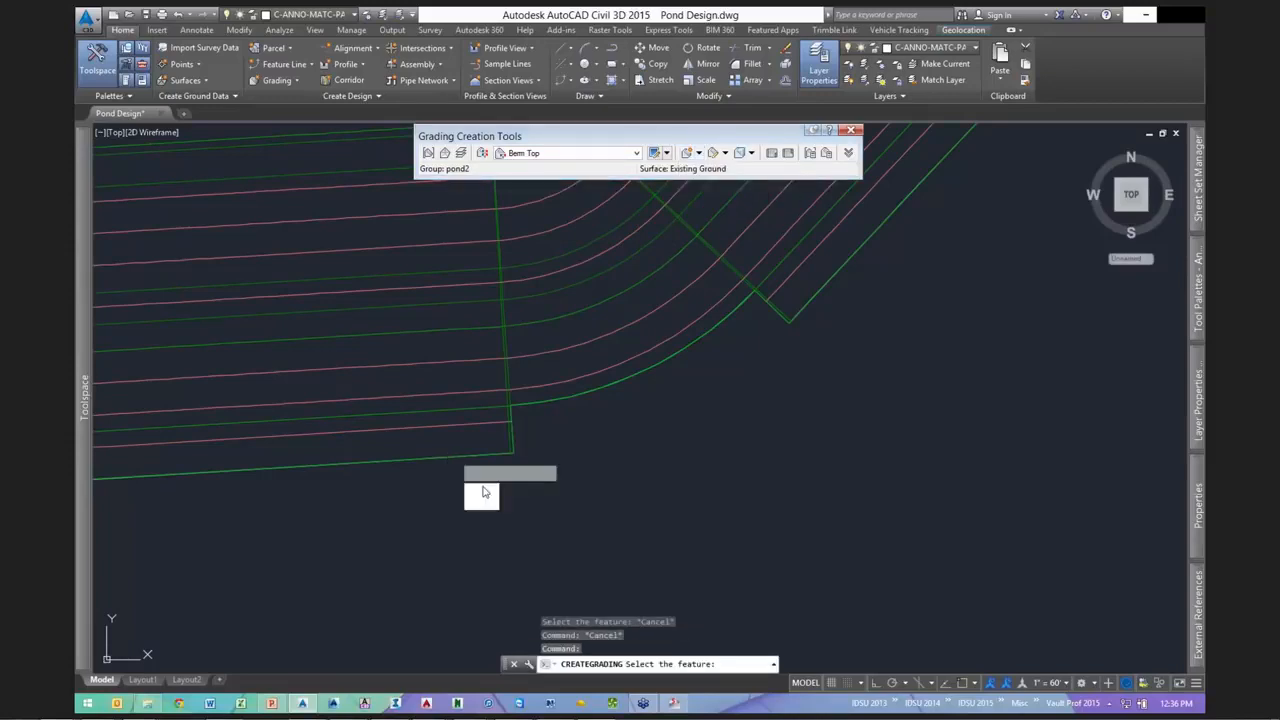
left_click(474, 462)
key("Return")
key("Escape")
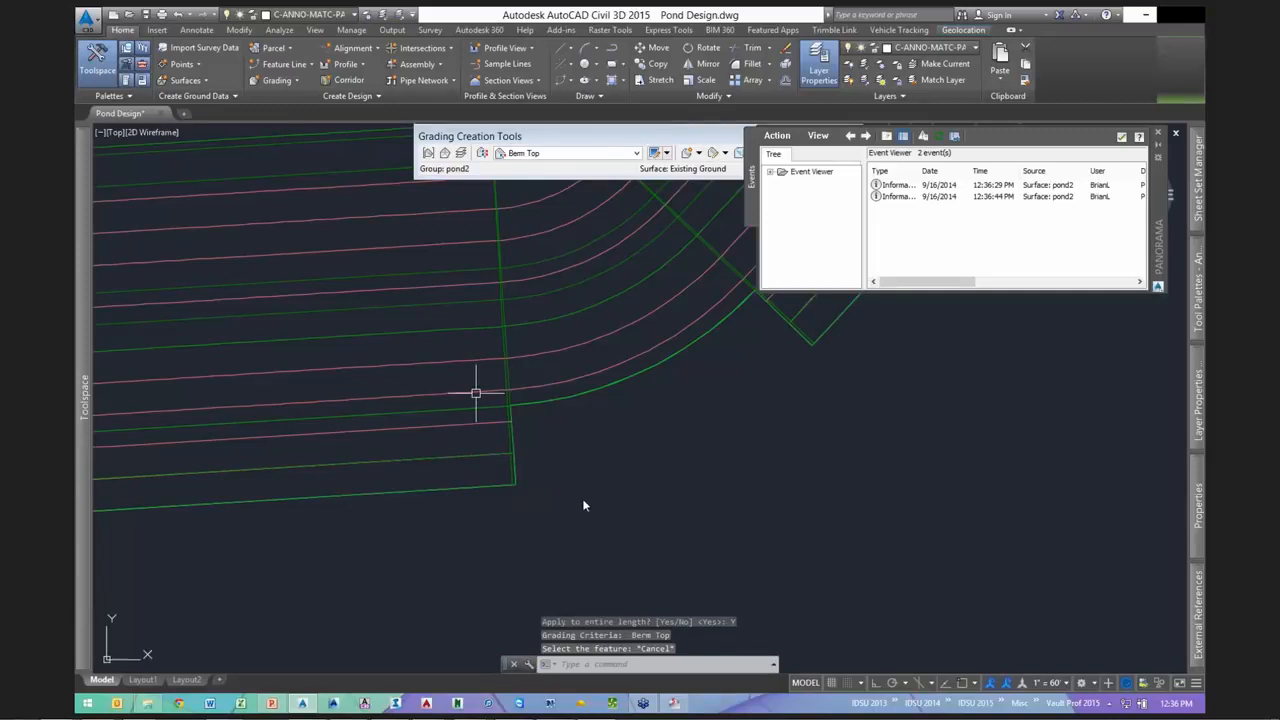
- Inspect the pond2 grading surface and its walls in the 3D Object Viewer
left_click(476, 393)
right_click(476, 393)
left_click(631, 400)
left_click_drag(833, 460, 1001, 350)
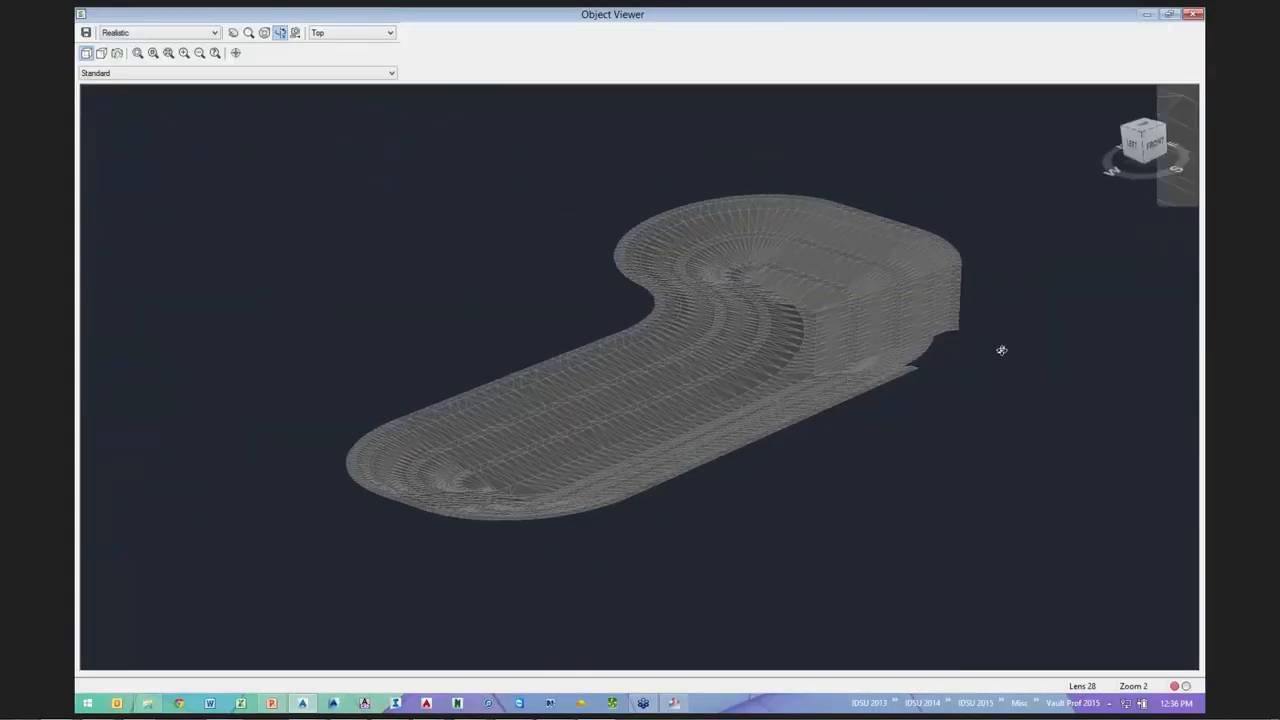
scroll(883, 406, "up", 5)
middle_click_drag(883, 406, 193, 531)
left_click_drag(193, 531, 731, 331)
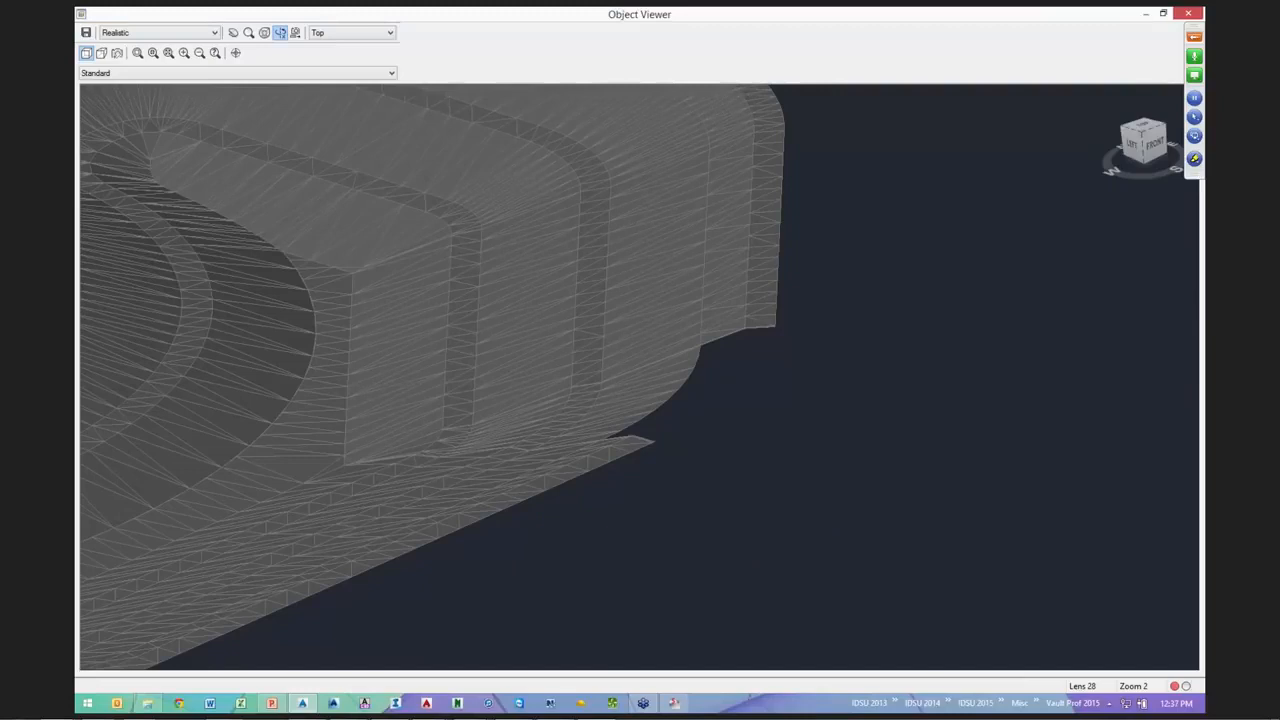
left_click(1188, 13)
scroll(794, 414, "up", 2)
middle_click_drag(794, 414, 593, 466)
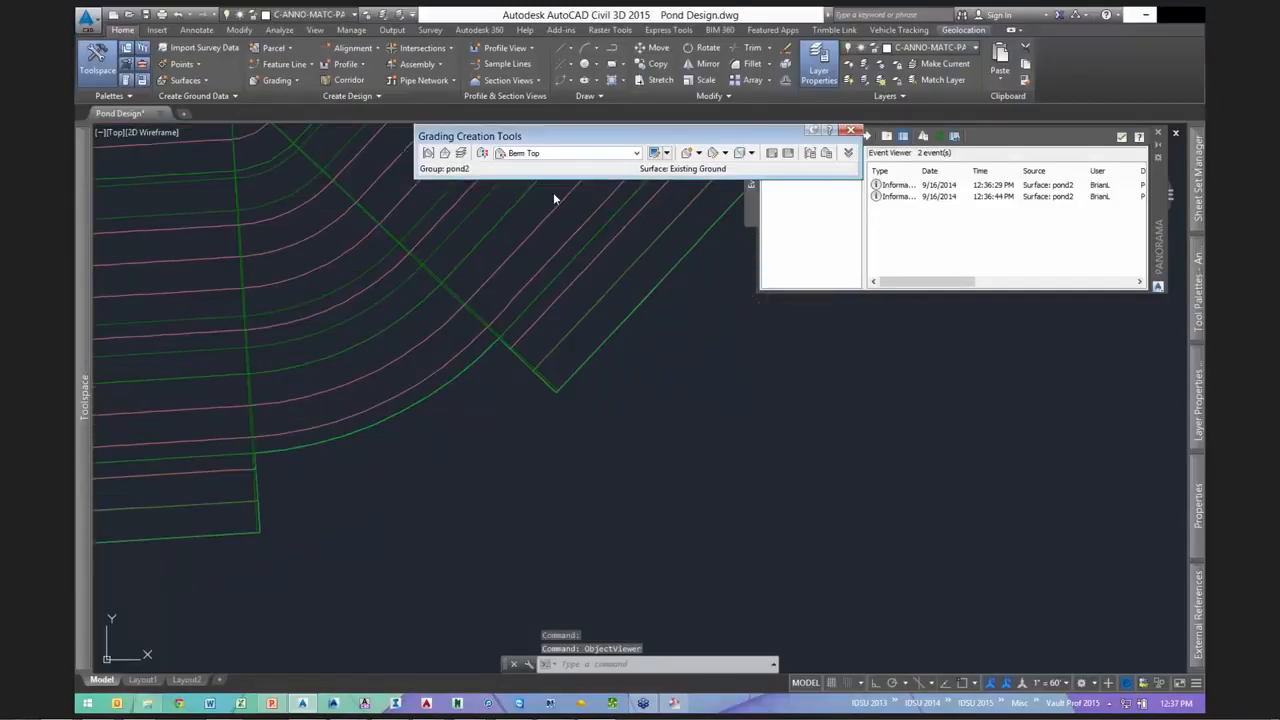
- Set the Spillway criteria to a locked 5.00' distance and 0.00% grade
left_click(556, 153)
left_click(535, 219)
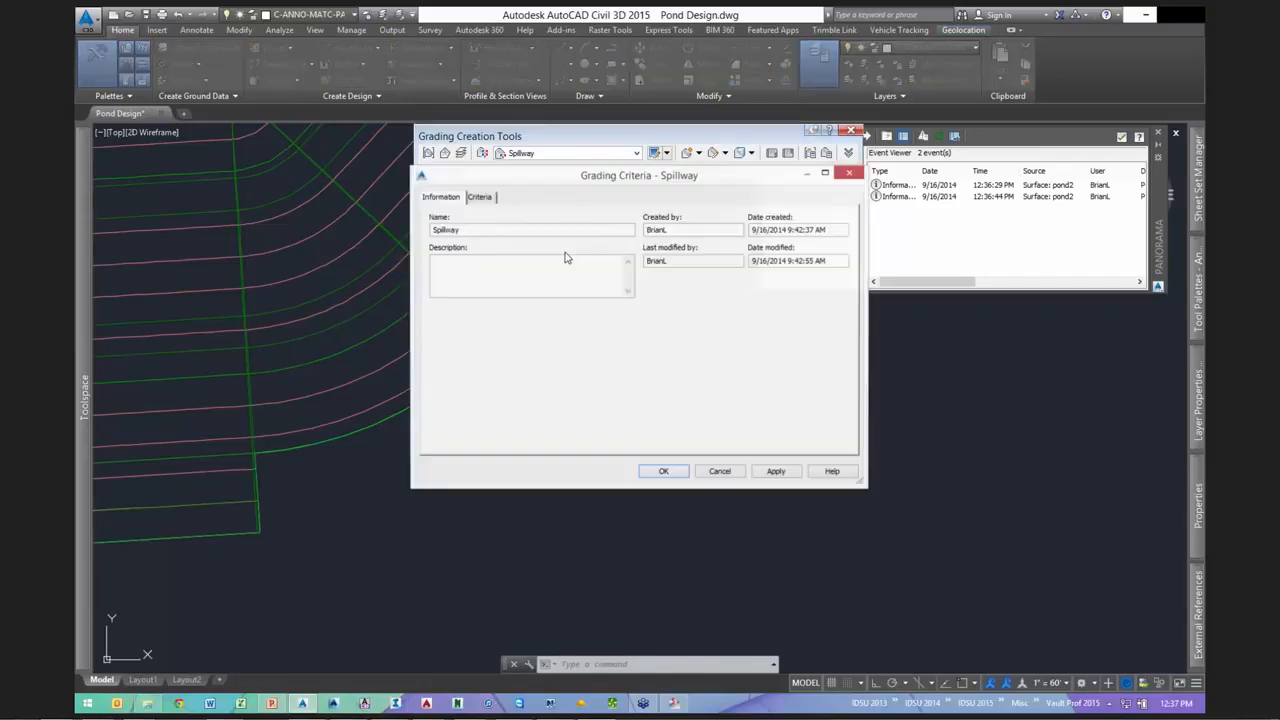
left_click(615, 261)
left_click(629, 306)
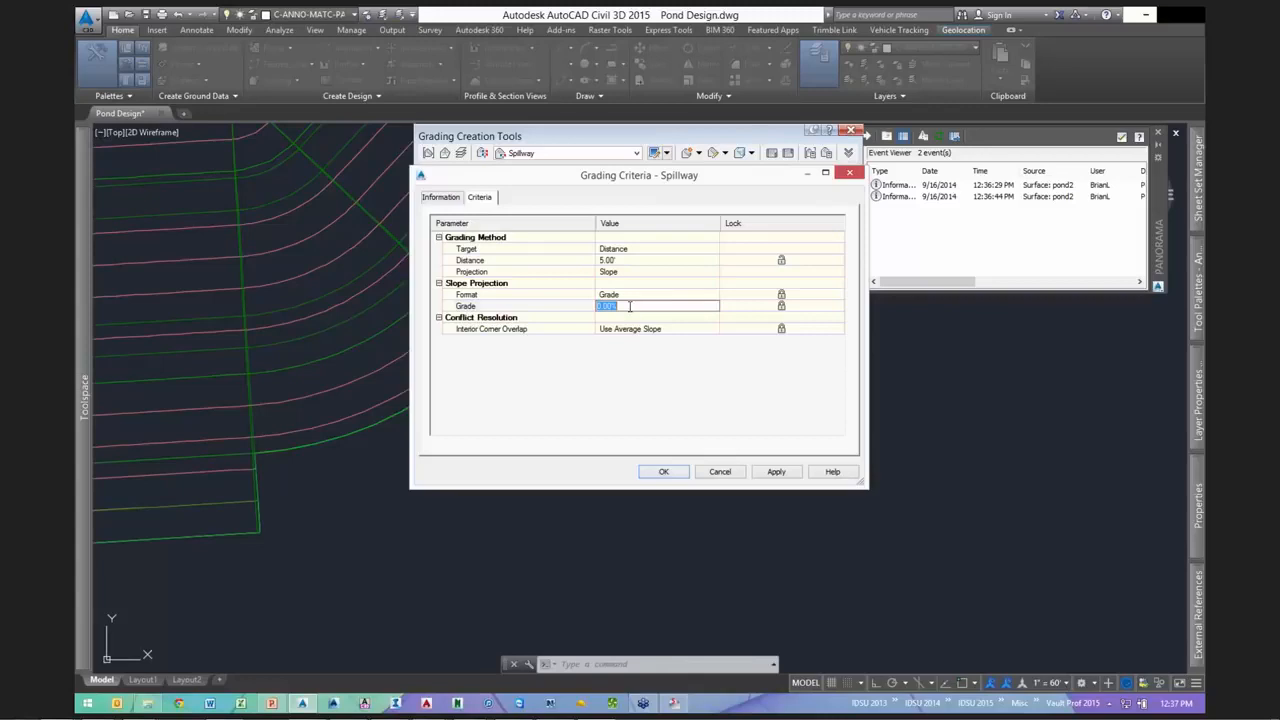
left_click(780, 262)
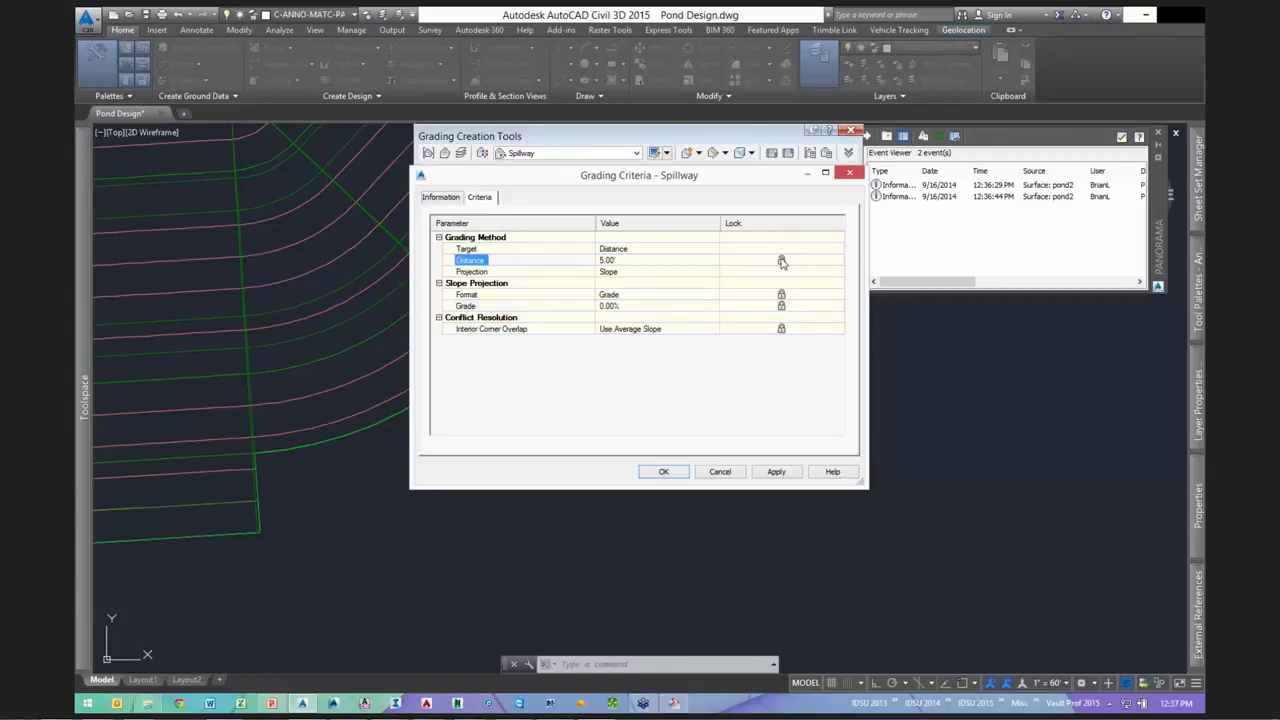
left_click(664, 471)
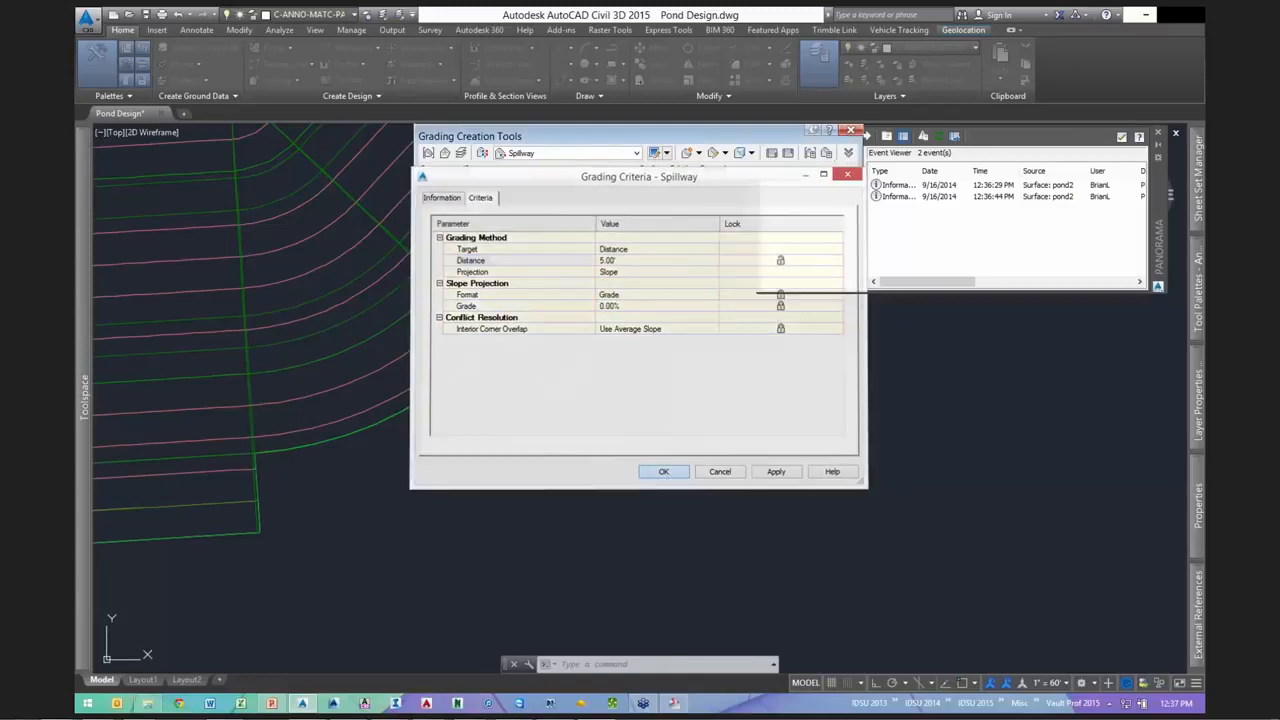
- Create an outward Spillway grading from station 3+61.61' to 3+69.16' on the pond edge
left_click(698, 153)
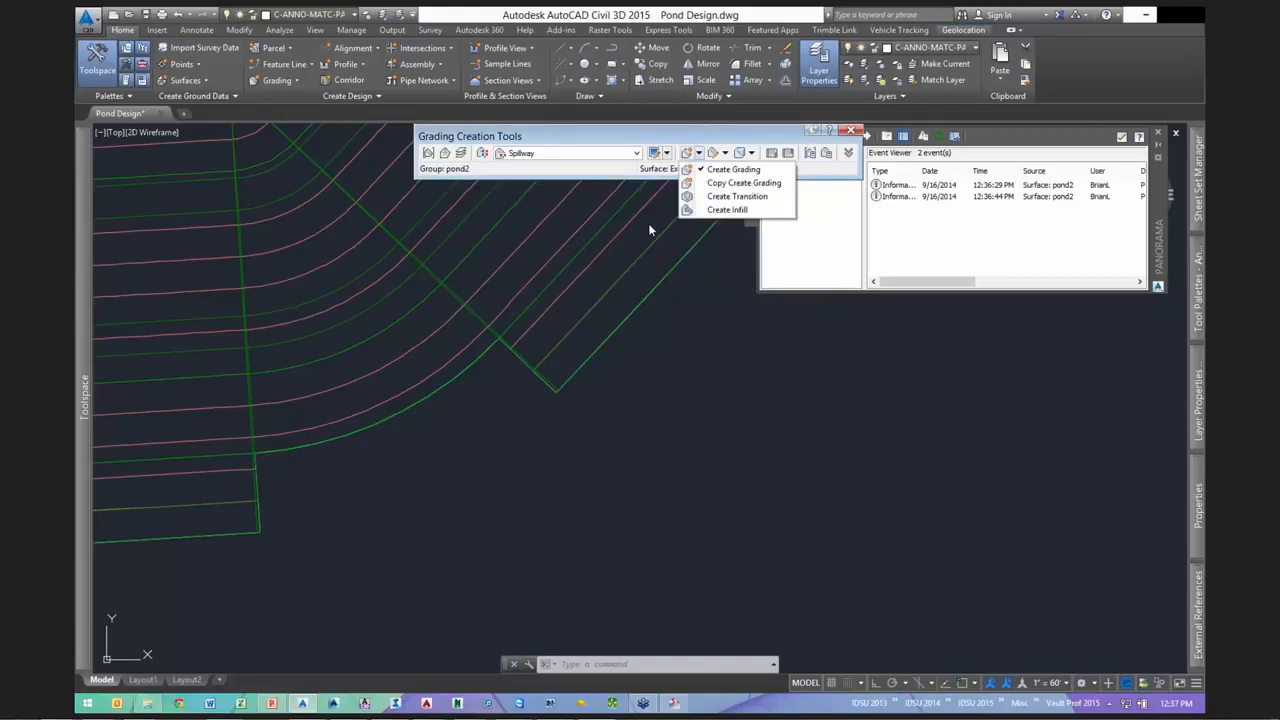
left_click(733, 169)
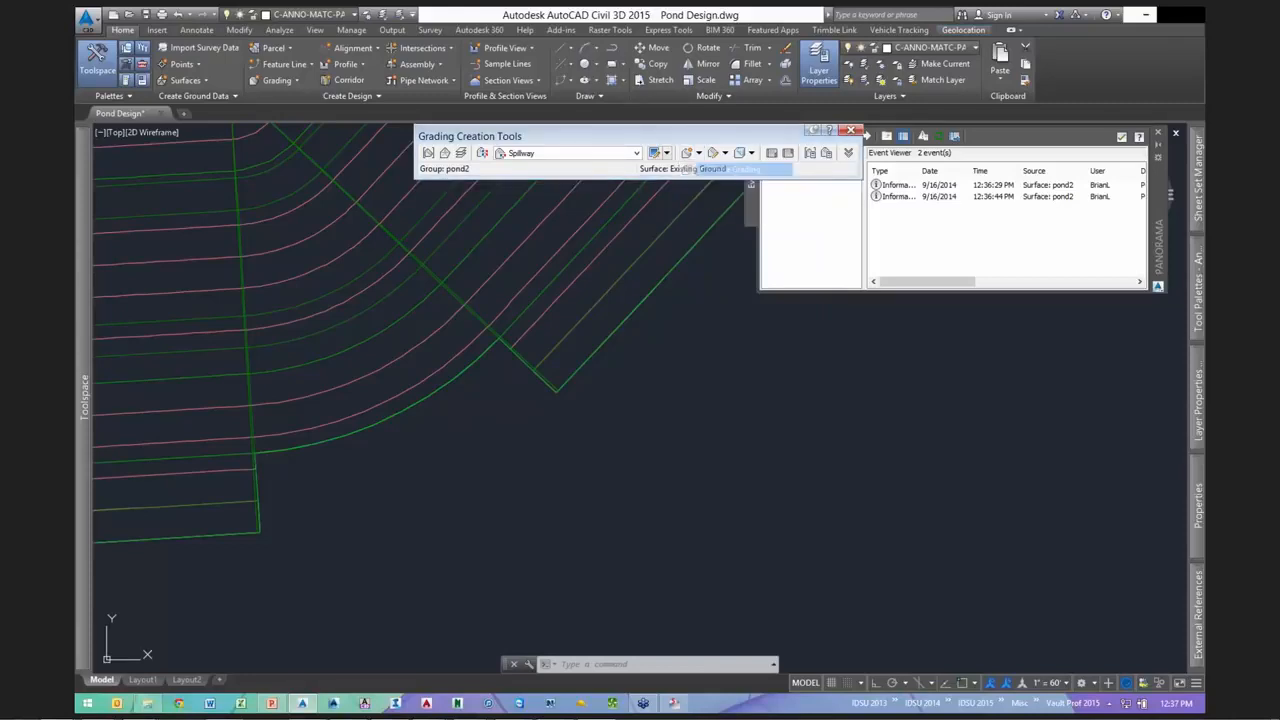
left_click(371, 425)
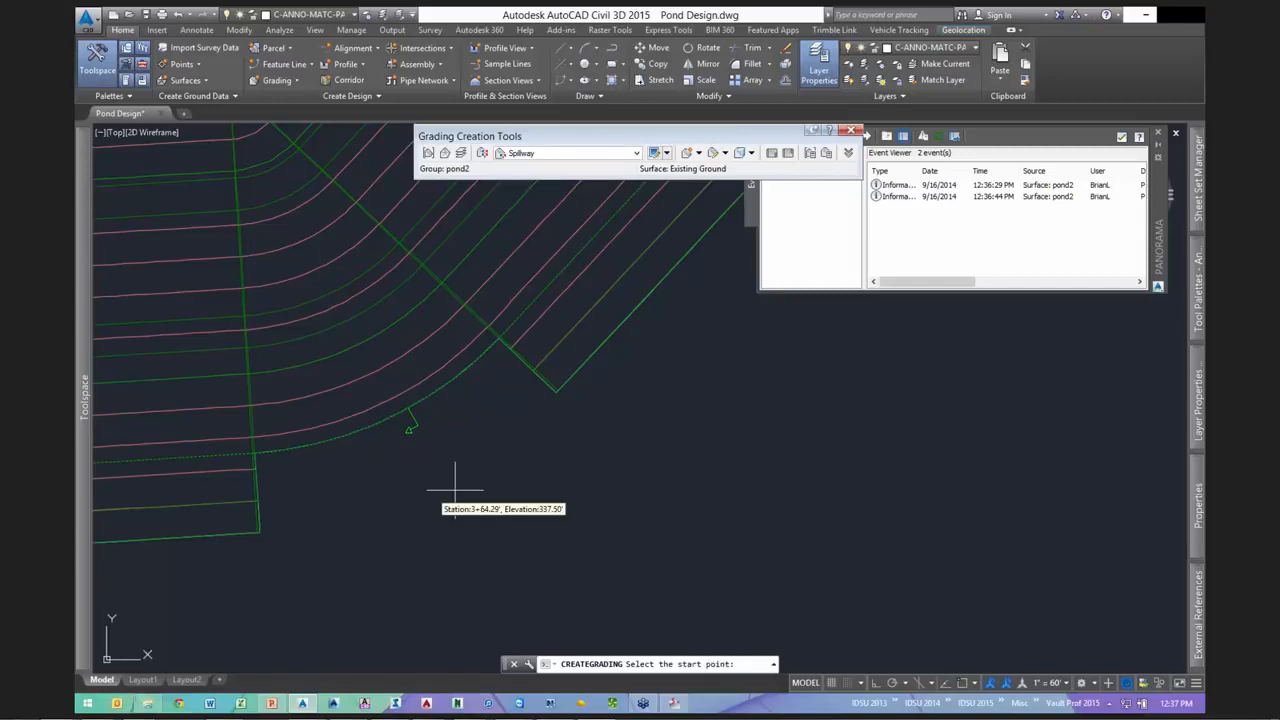
left_click(472, 487)
key("Return")
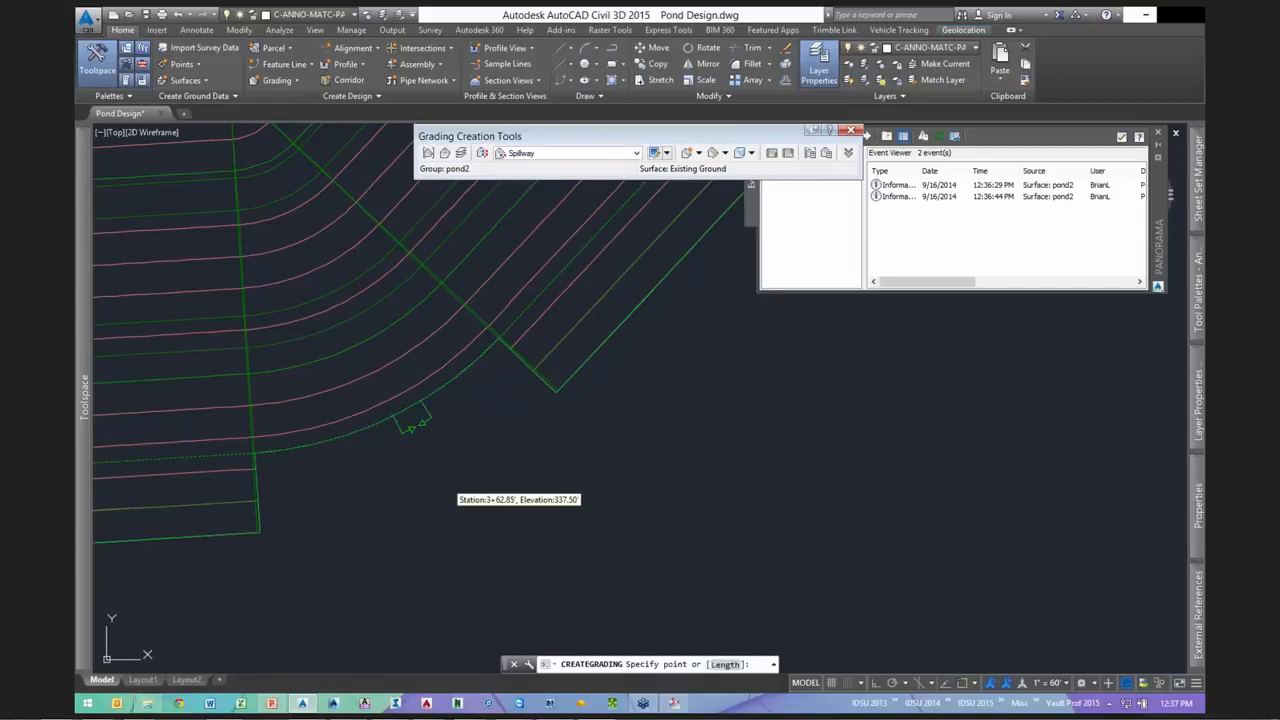
left_click(389, 520)
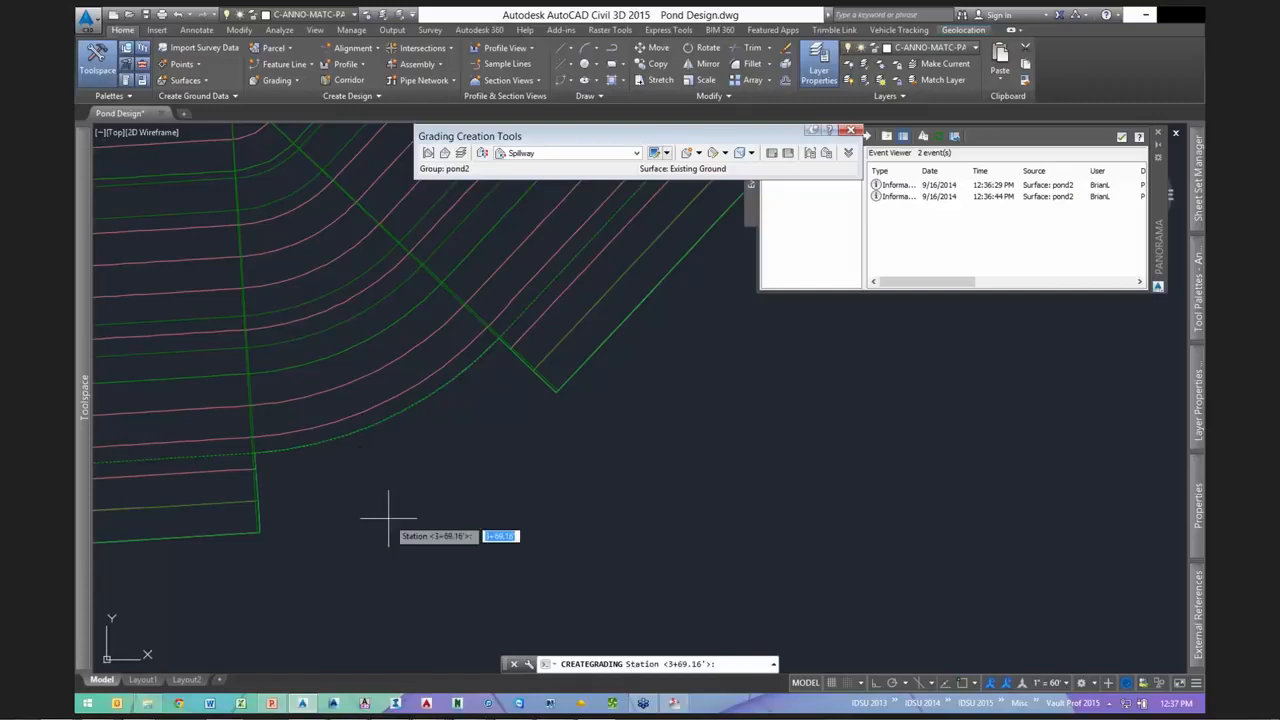
key("Return")
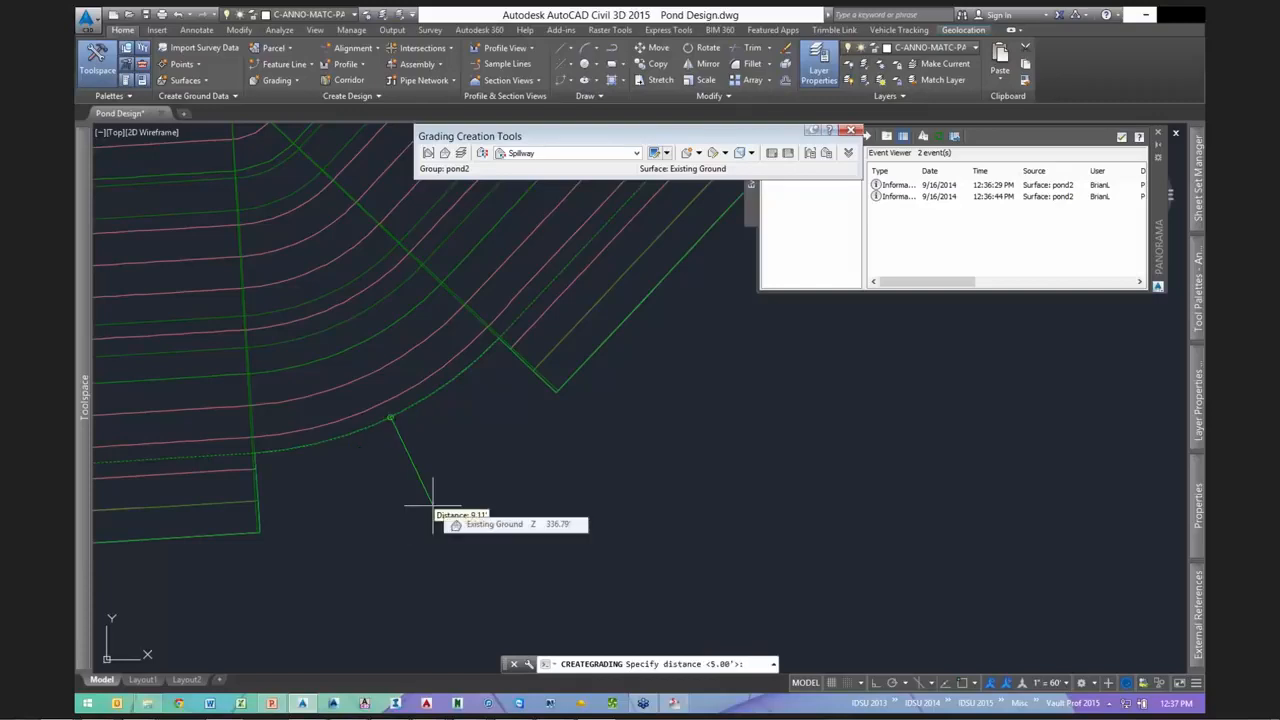
left_click(433, 509)
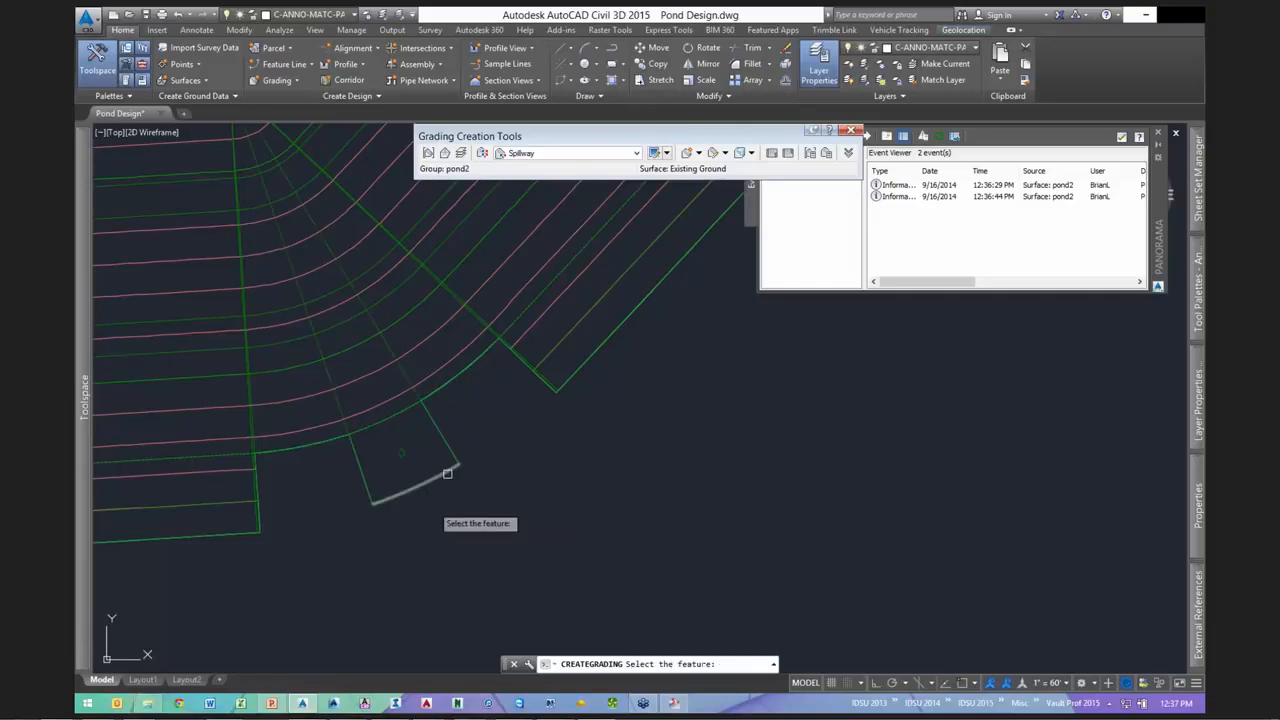
key("Return")
scroll(611, 446, "up", 2)
middle_click_drag(611, 446, 706, 458)
scroll(706, 458, "down", 2)
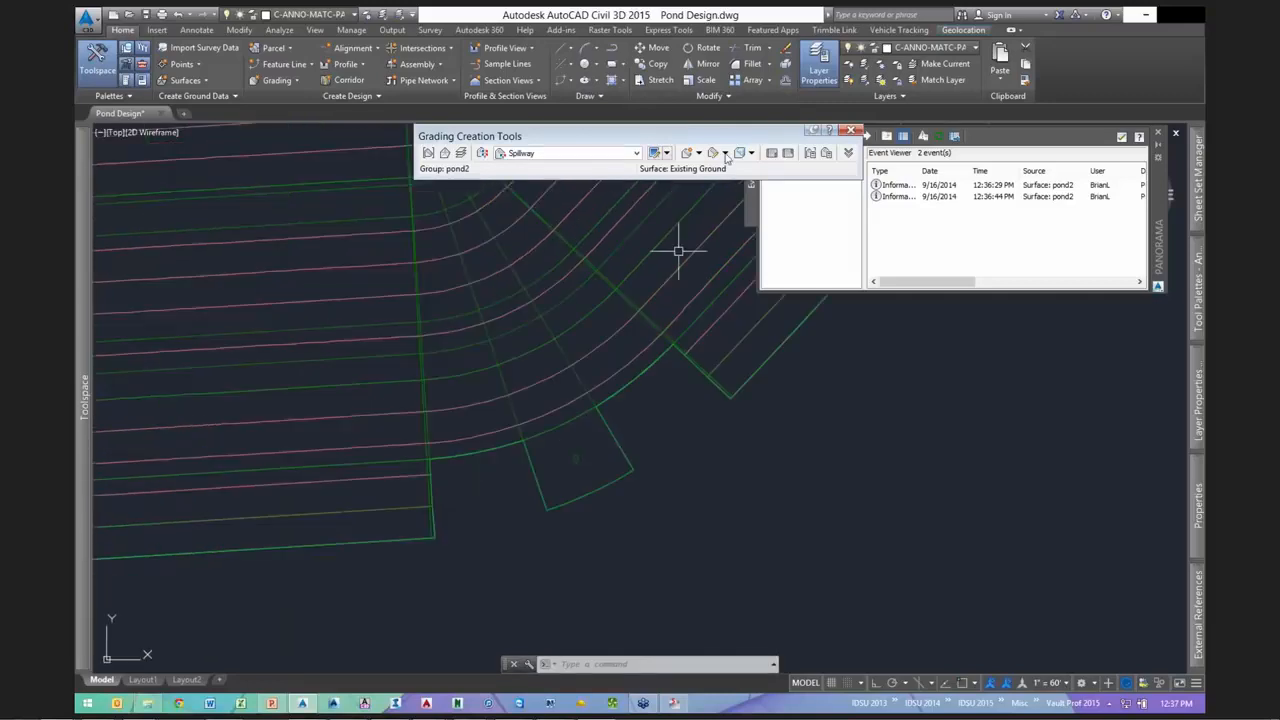
- Change the spillway grading's distance to 5 ft
left_click(724, 152)
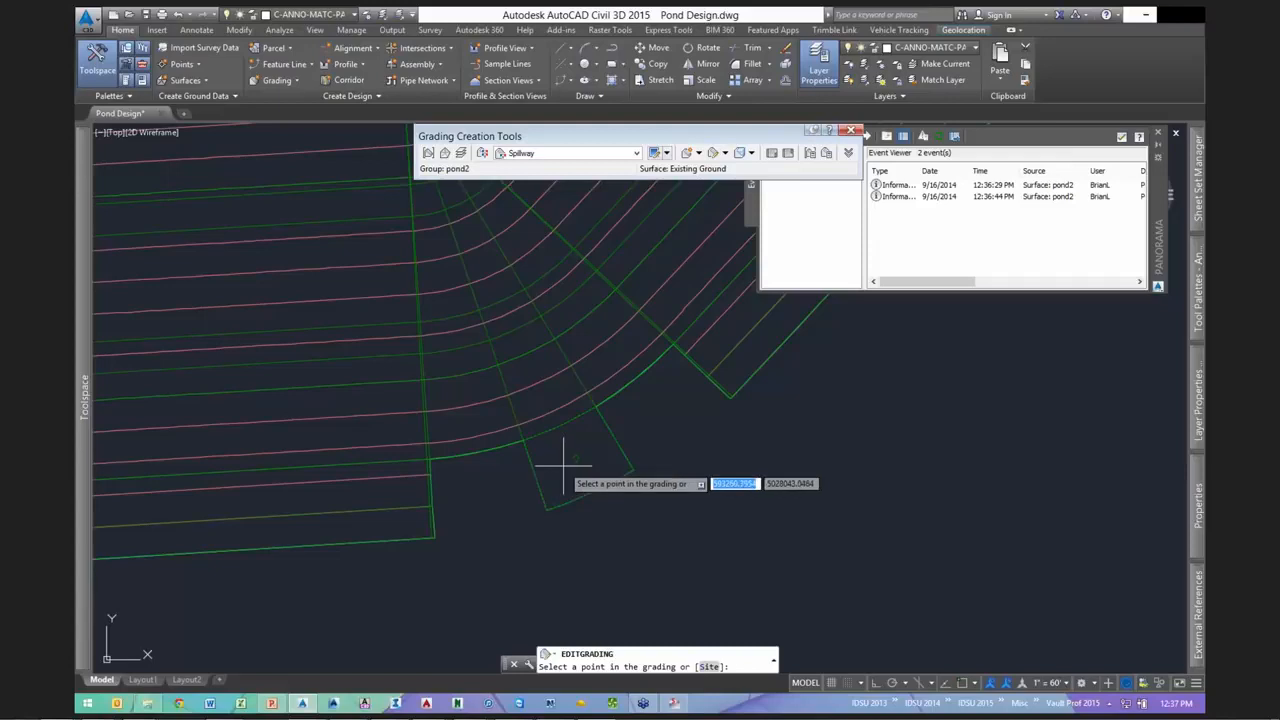
left_click(554, 430)
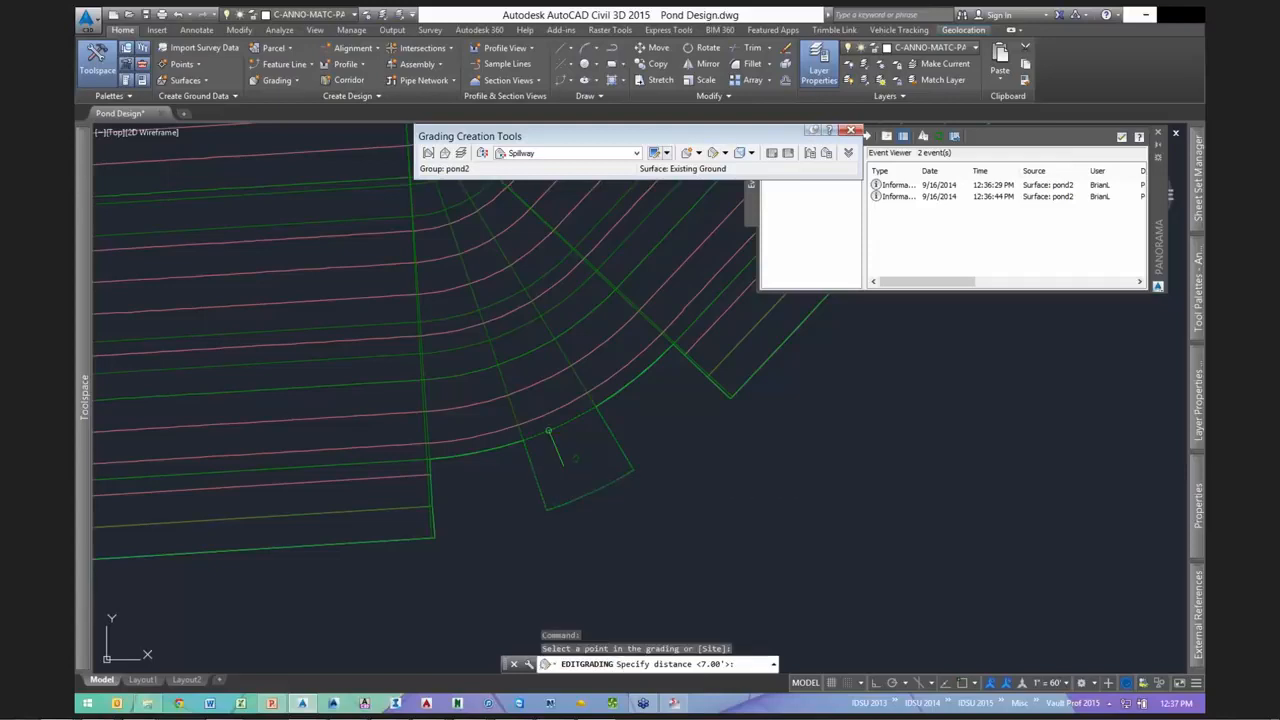
left_click(575, 461)
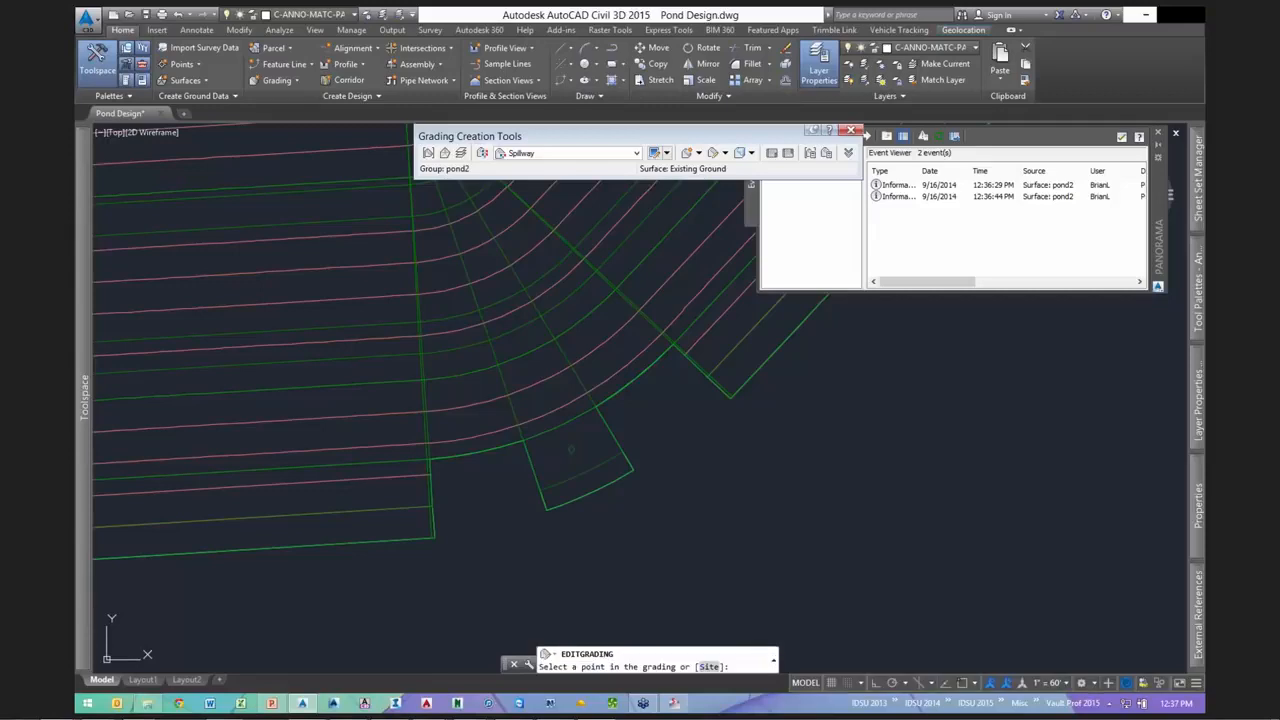
key("Escape")
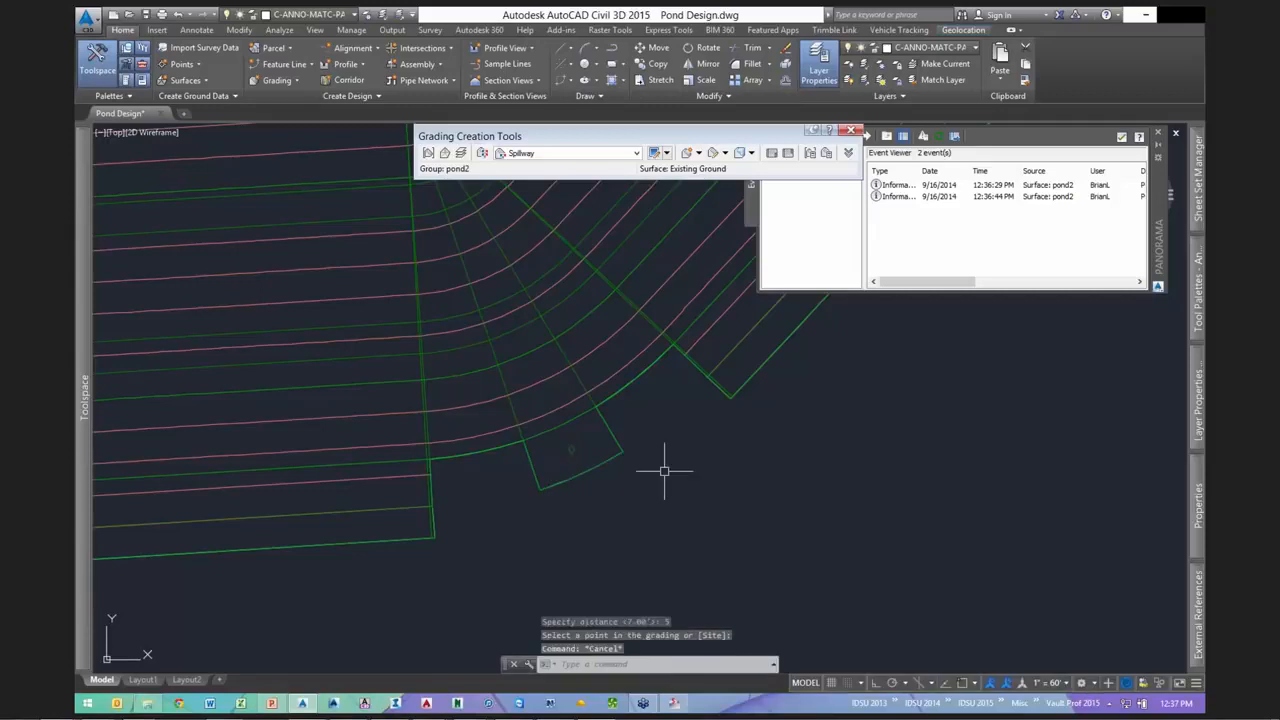
- Orbit the pond grading in 3D to inspect the spillway notch
middle_click_drag(664, 471, 618, 482)
scroll(624, 393, "down", 1)
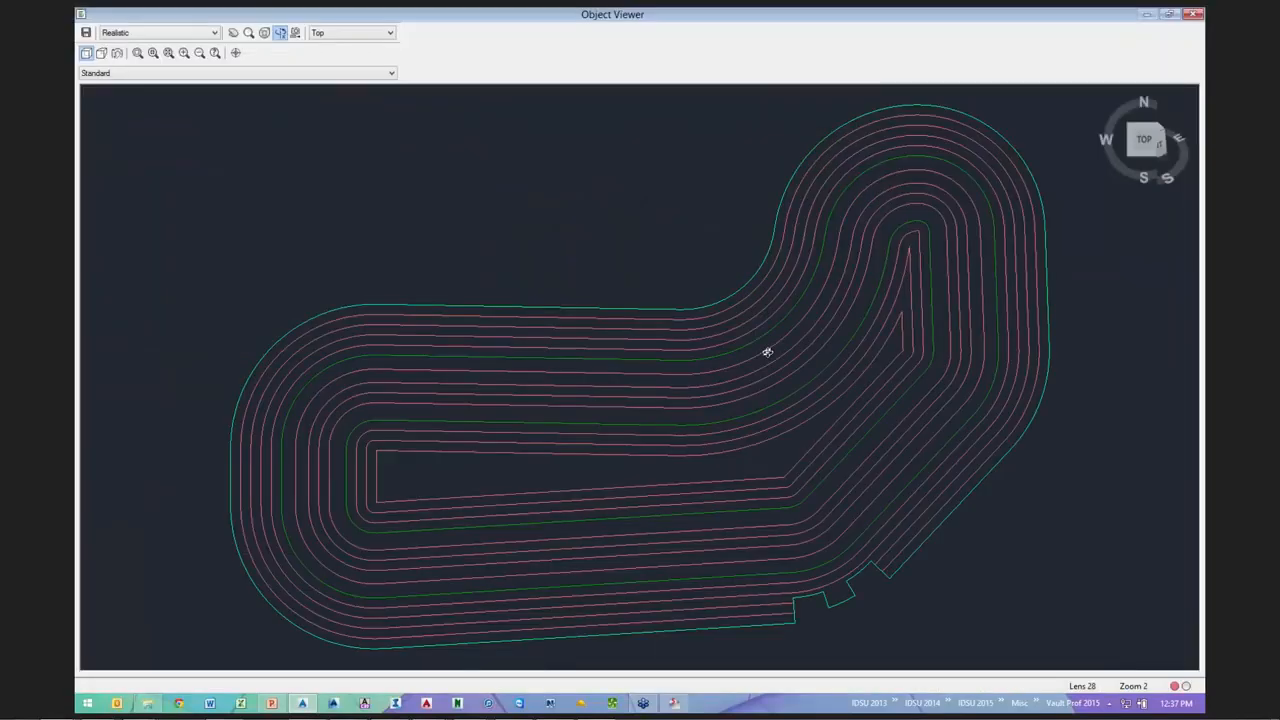
left_click_drag(767, 352, 618, 450)
scroll(671, 363, "up", 4)
middle_click_drag(540, 537, 654, 414)
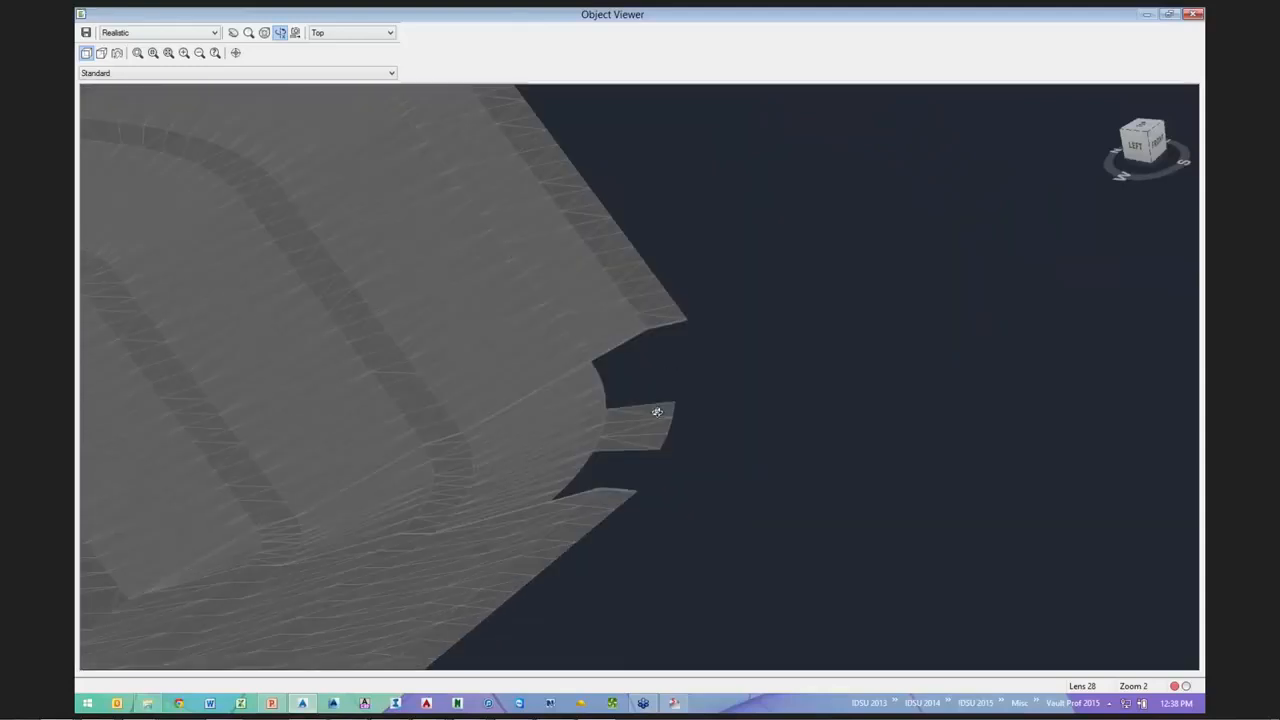
scroll(658, 412, "up", 6)
scroll(658, 412, "down", 4)
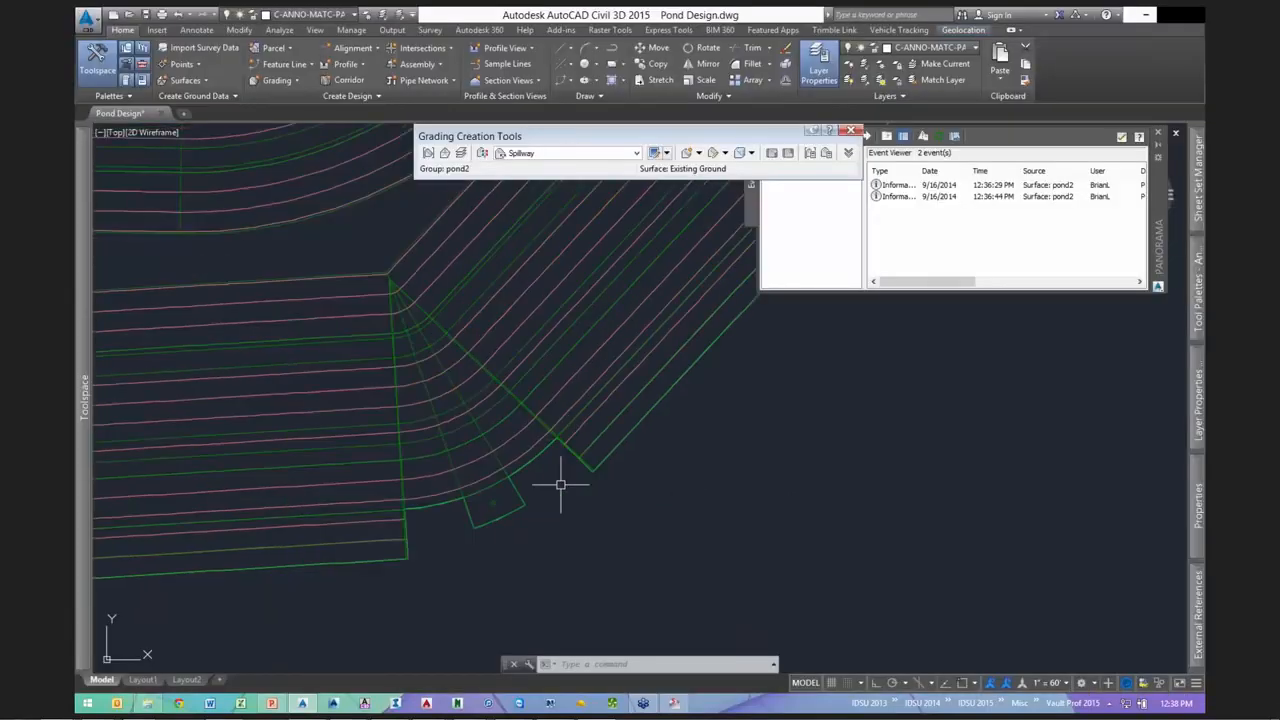
- Add grading transitions on both sides of the Spillway grading along the pond2 feature line
left_click(699, 153)
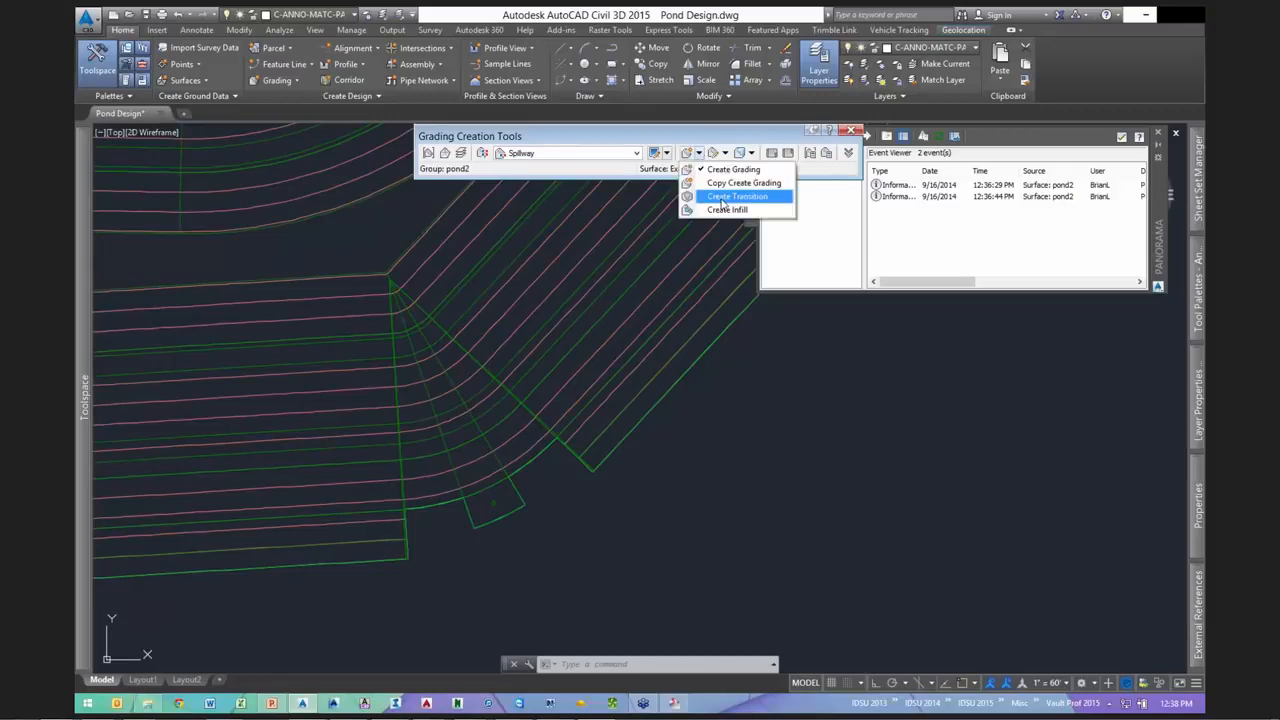
left_click(724, 198)
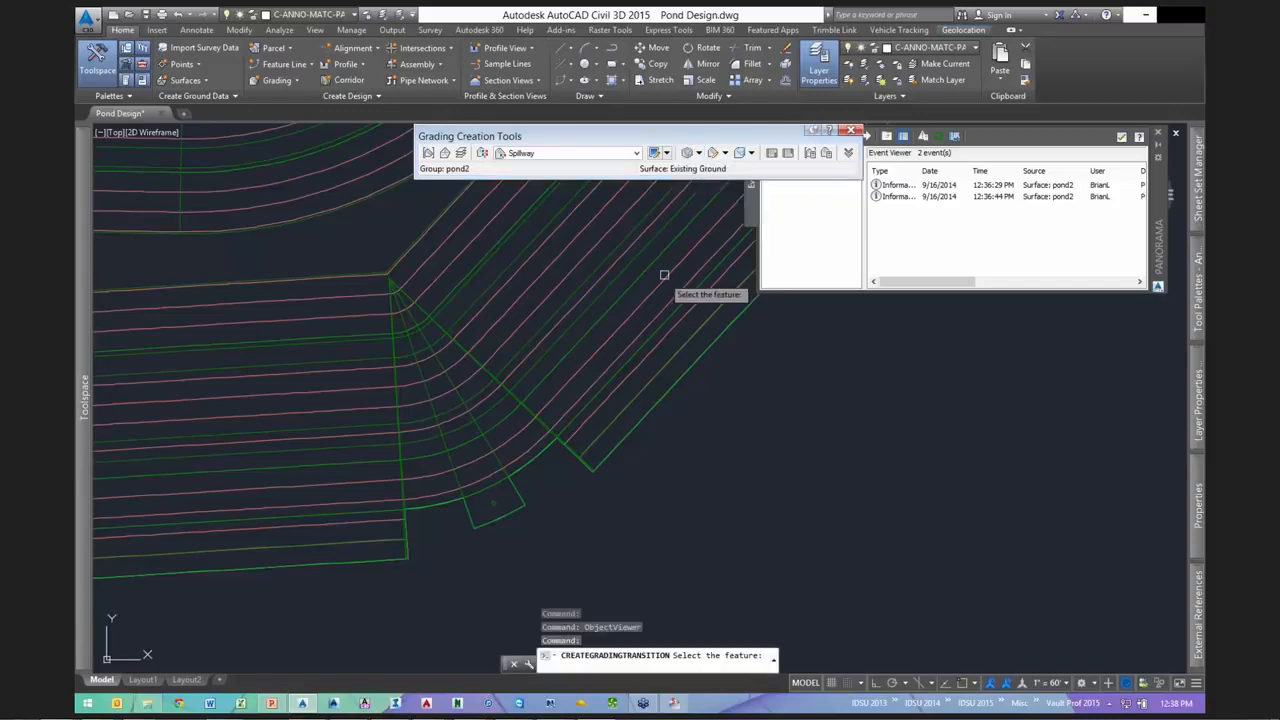
left_click(538, 456)
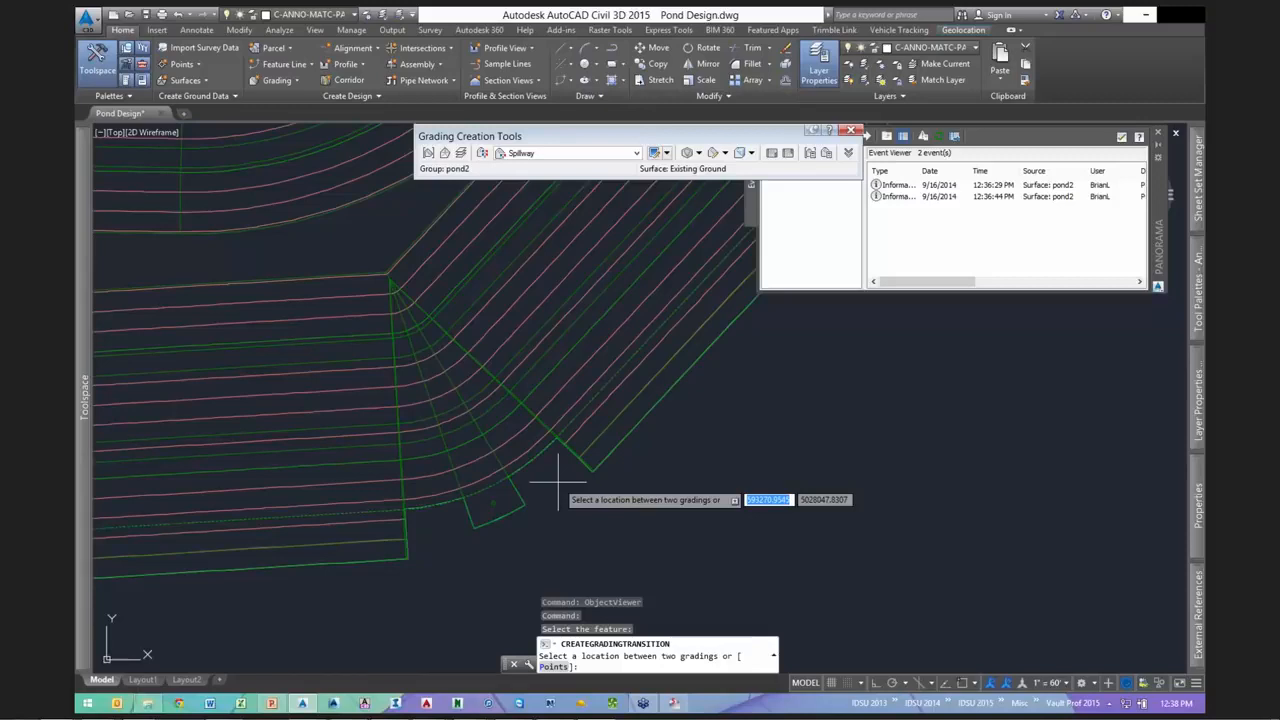
left_click(558, 487)
scroll(471, 528, "up", 2)
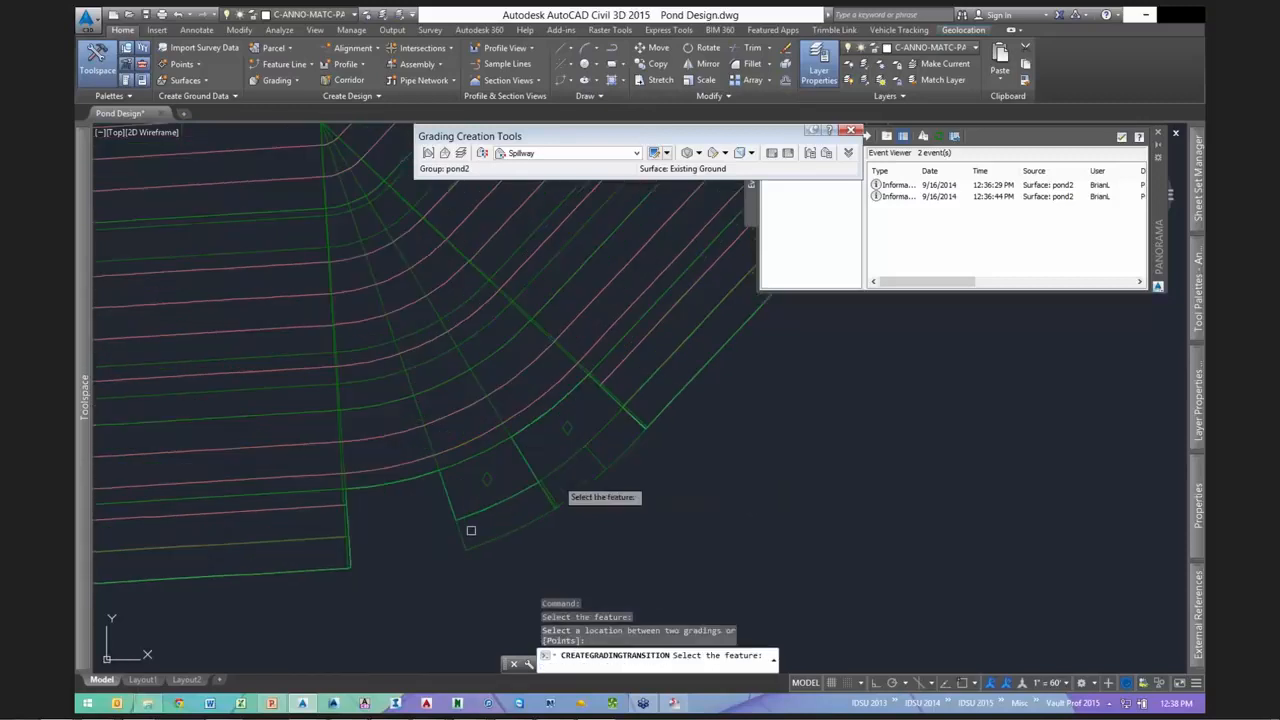
left_click(396, 480)
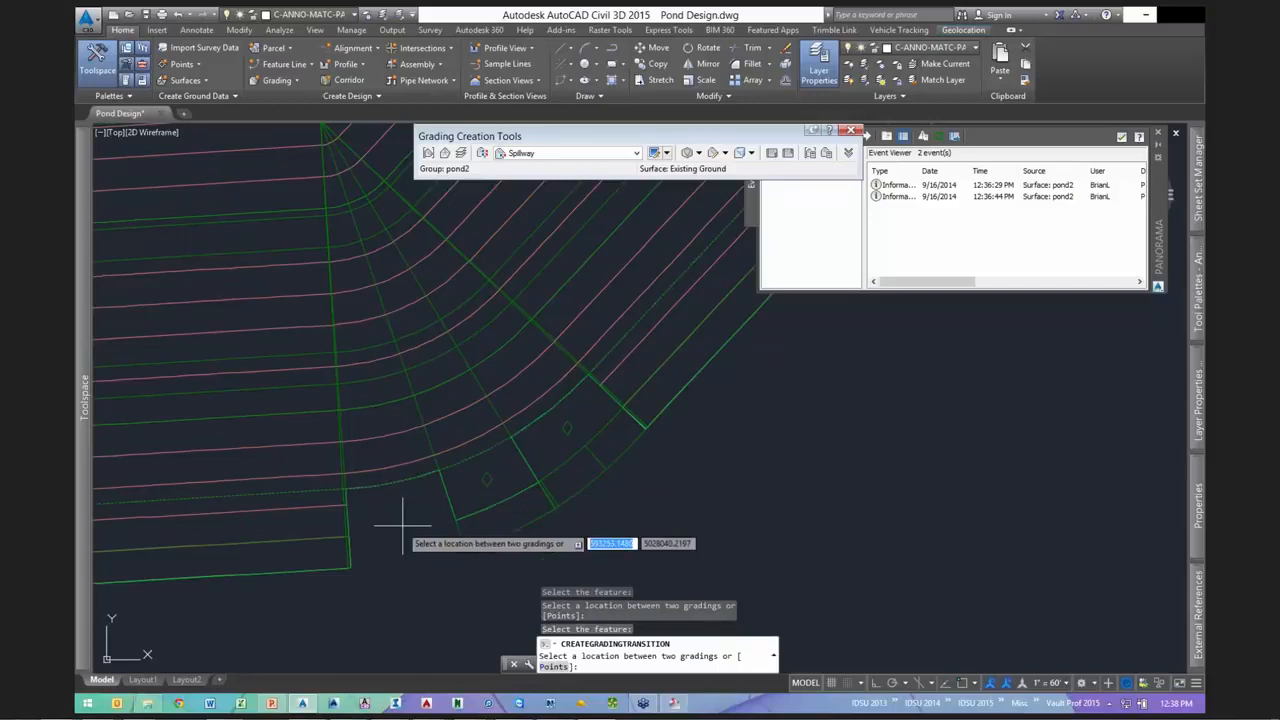
left_click(403, 524)
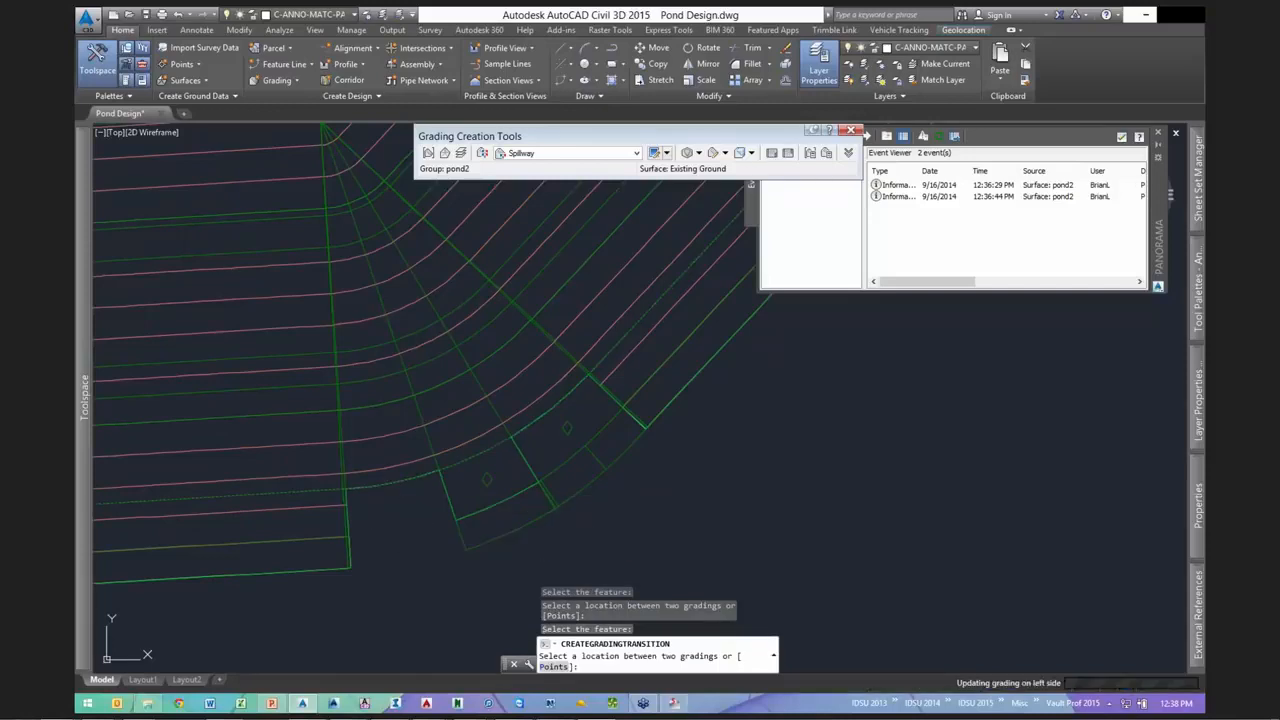
key("Escape")
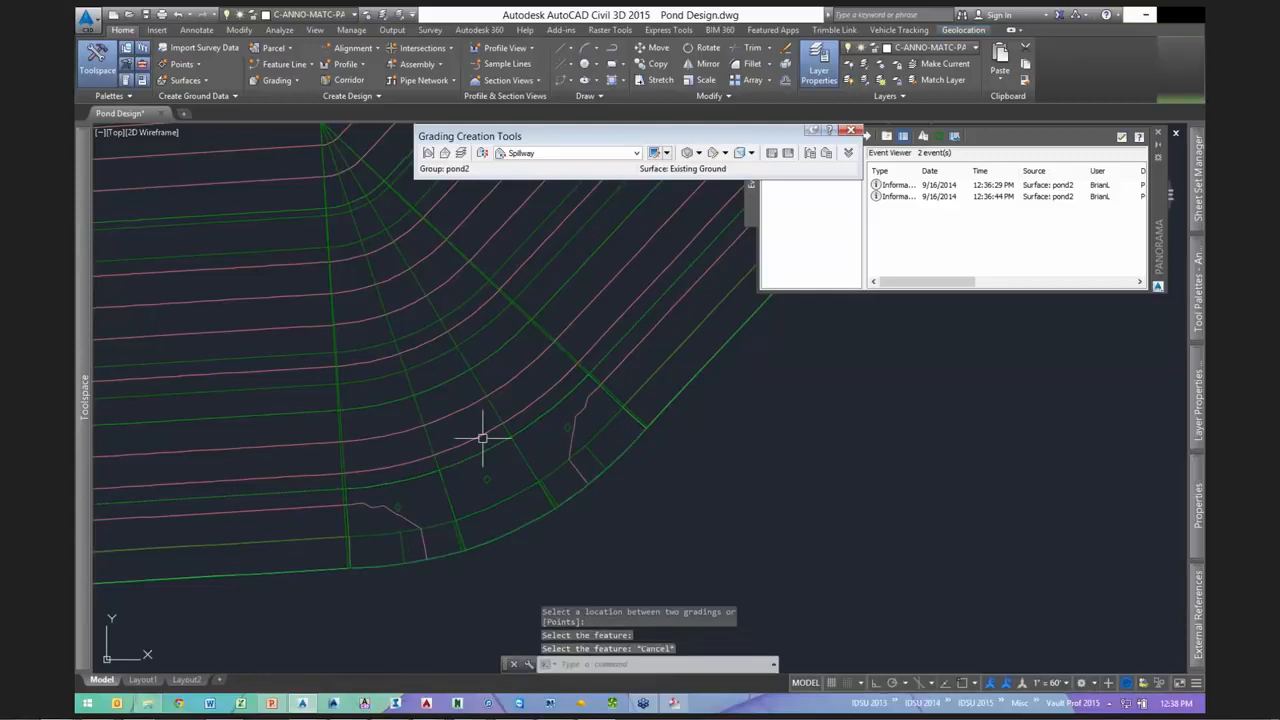
left_click(482, 437)
right_click(528, 645)
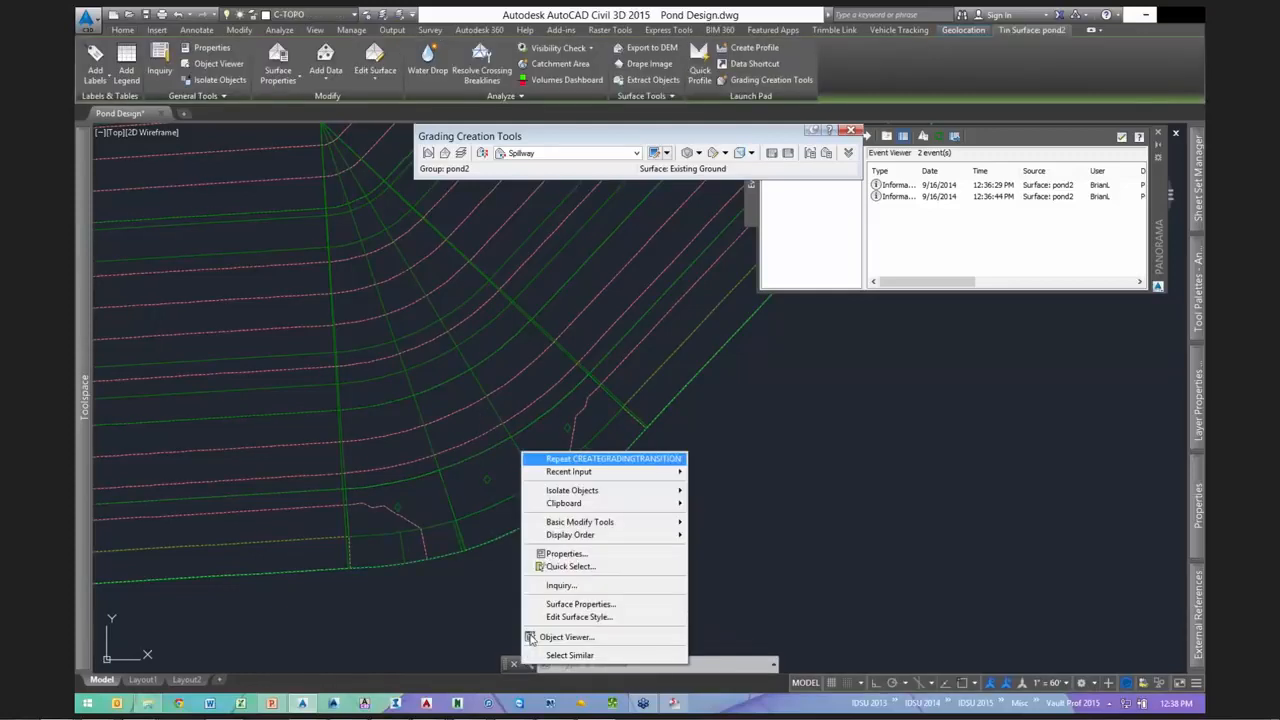
left_click(531, 637)
left_click_drag(737, 380, 795, 470)
scroll(498, 318, "up", 3)
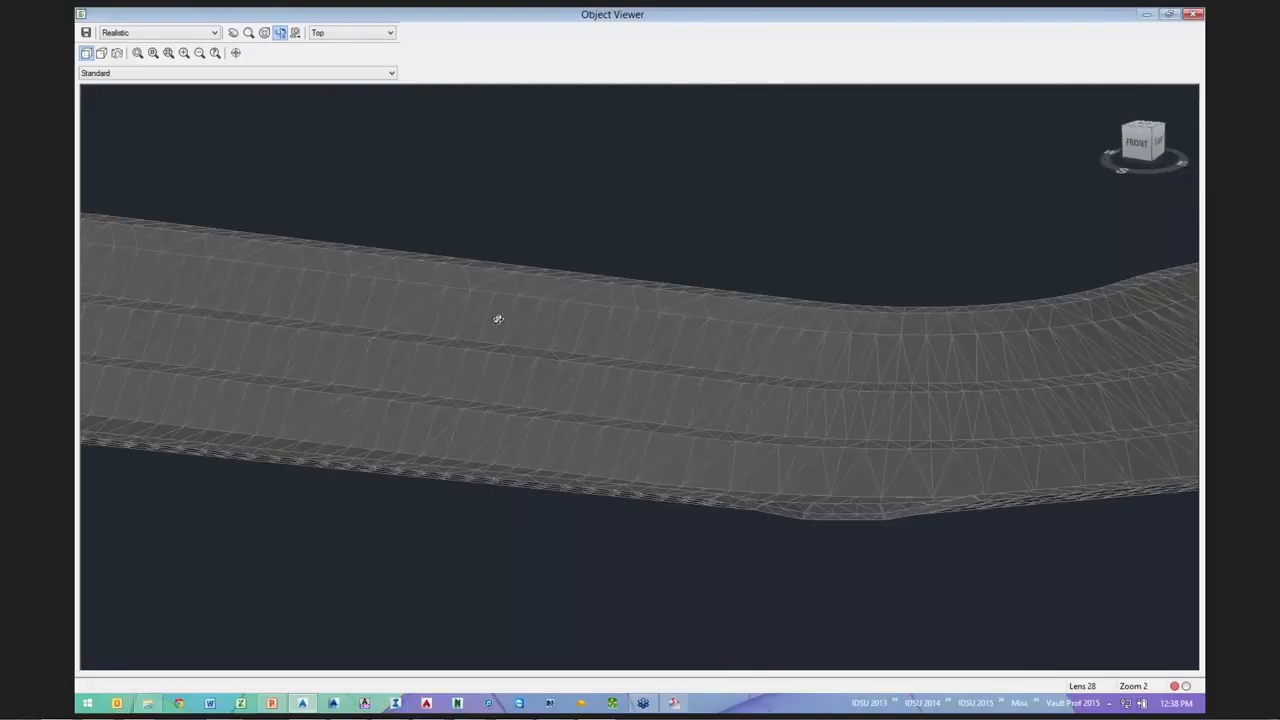
left_click_drag(497, 317, 646, 403)
middle_click_drag(491, 297, 546, 443)
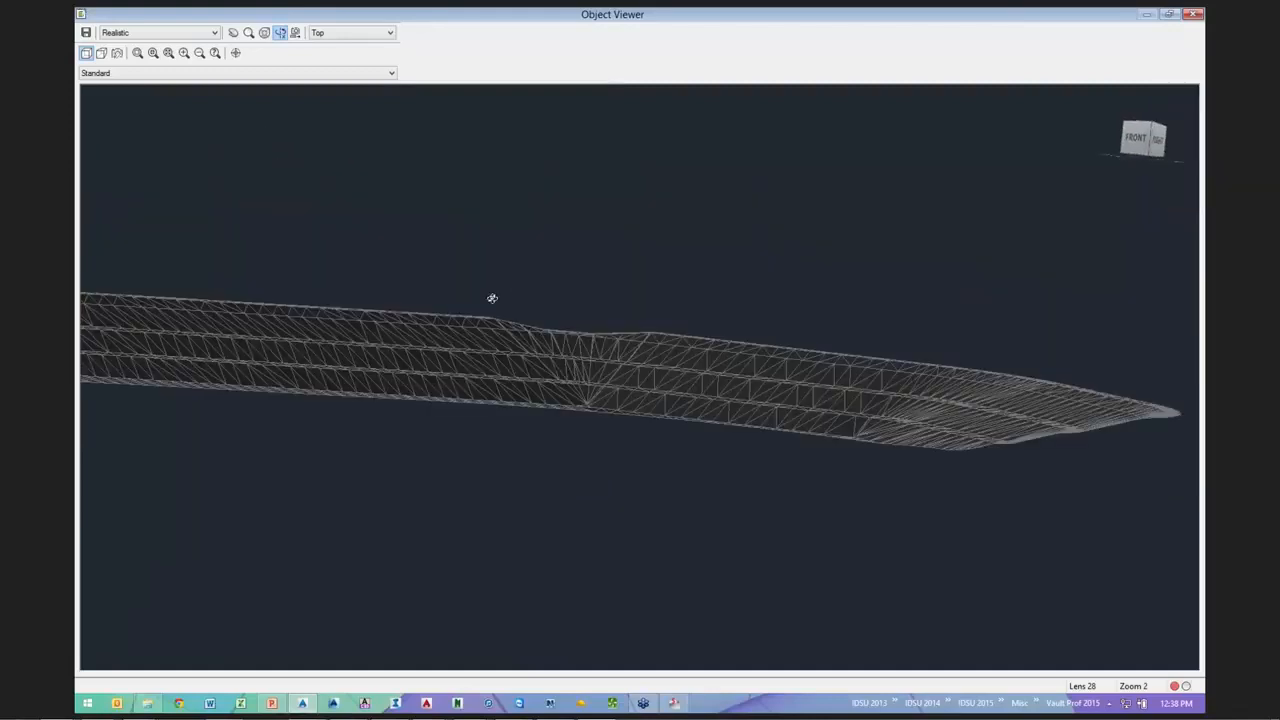
scroll(669, 439, "up", 6)
scroll(669, 439, "down", 3)
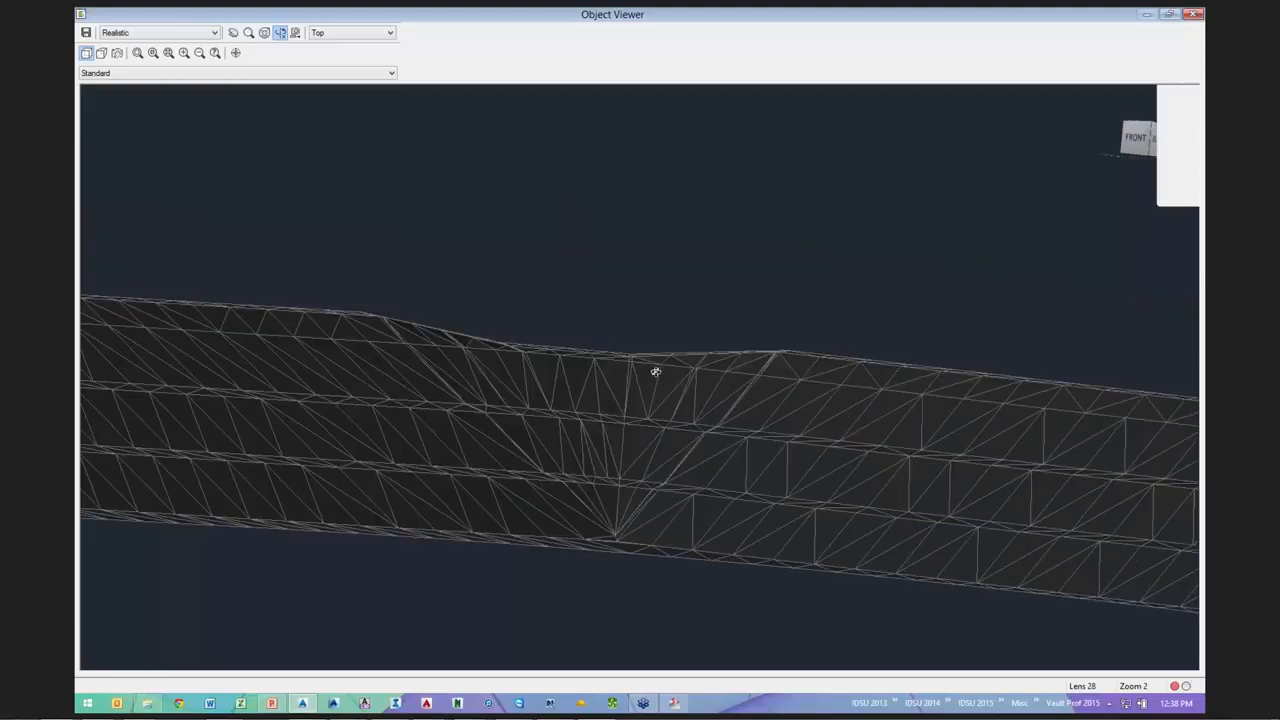
scroll(655, 371, "down", 10)
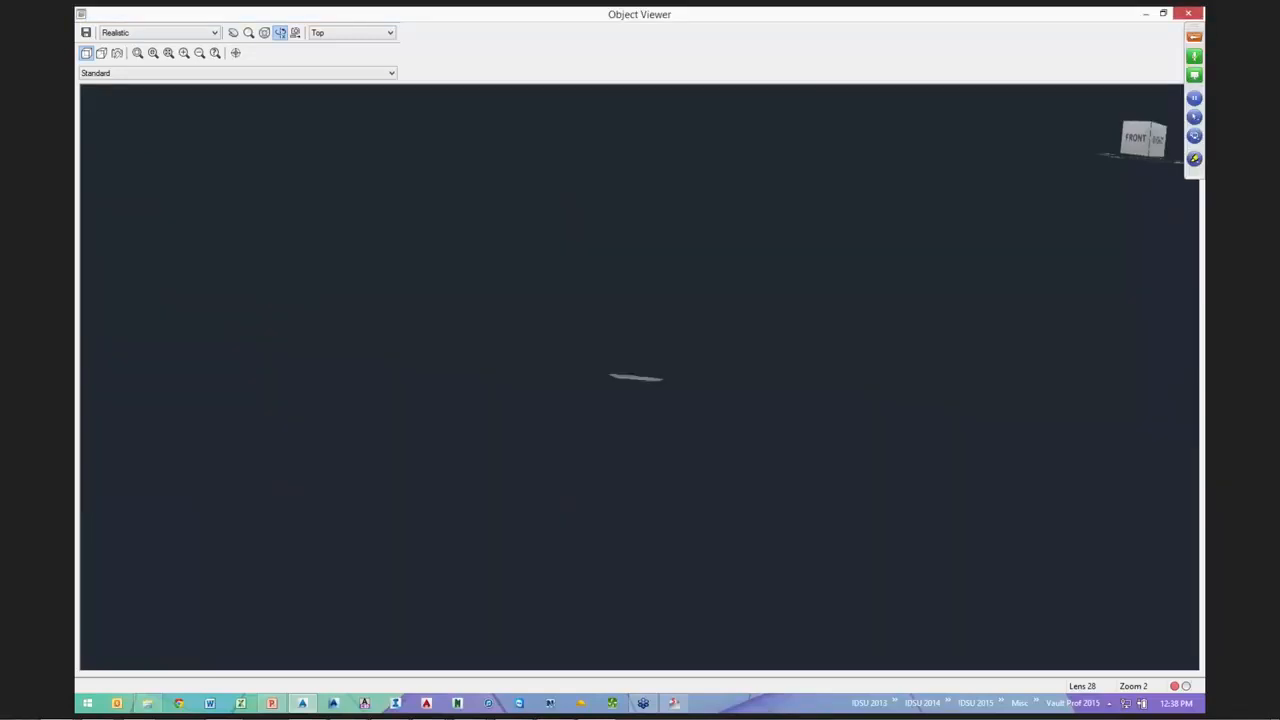
key("Escape")
scroll(720, 432, "up", 3)
middle_click_drag(722, 430, 718, 578)
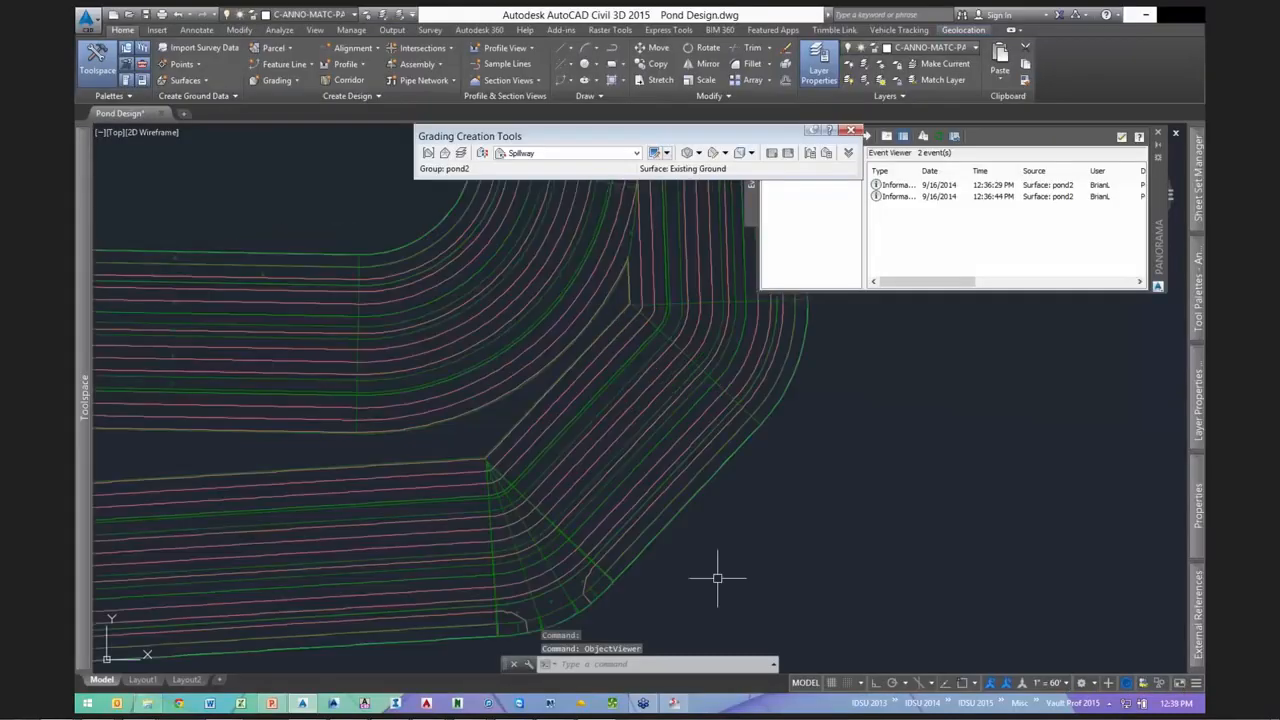
scroll(717, 341, "down", 4)
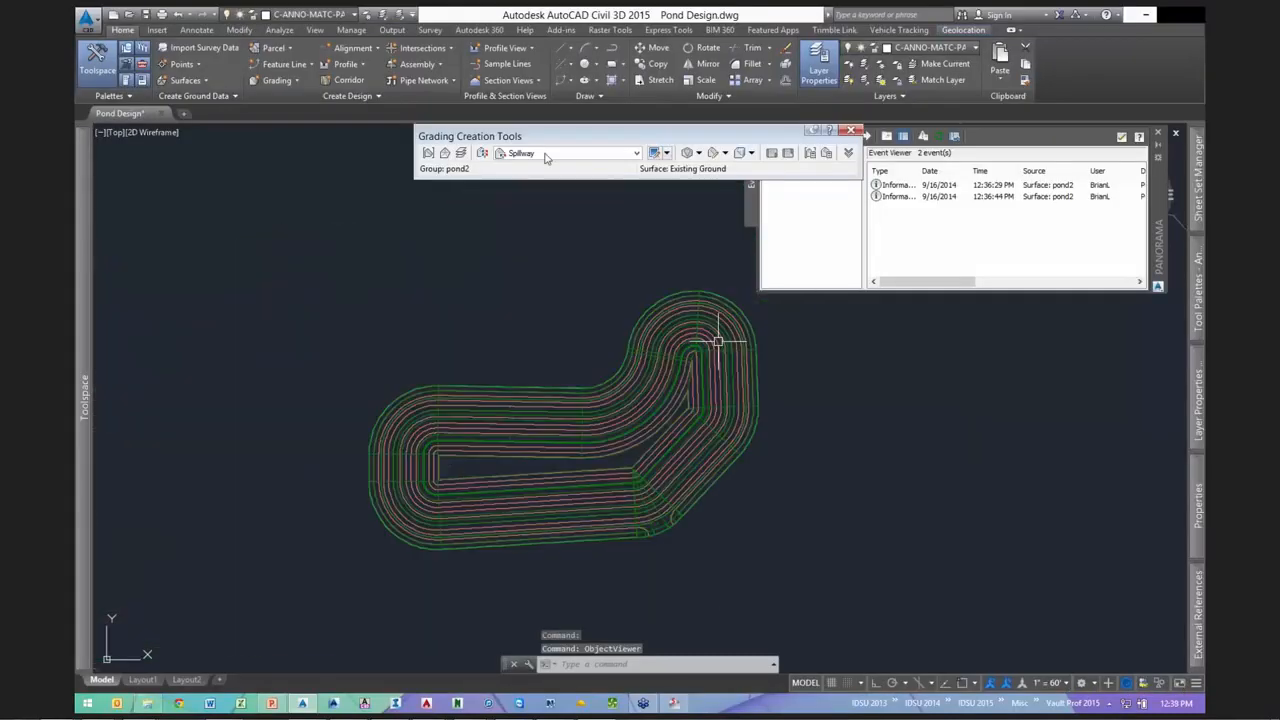
- Grade the entire outer pond outline to existing ground using the Daylight 3:1 criteria
left_click(545, 155)
left_click(536, 211)
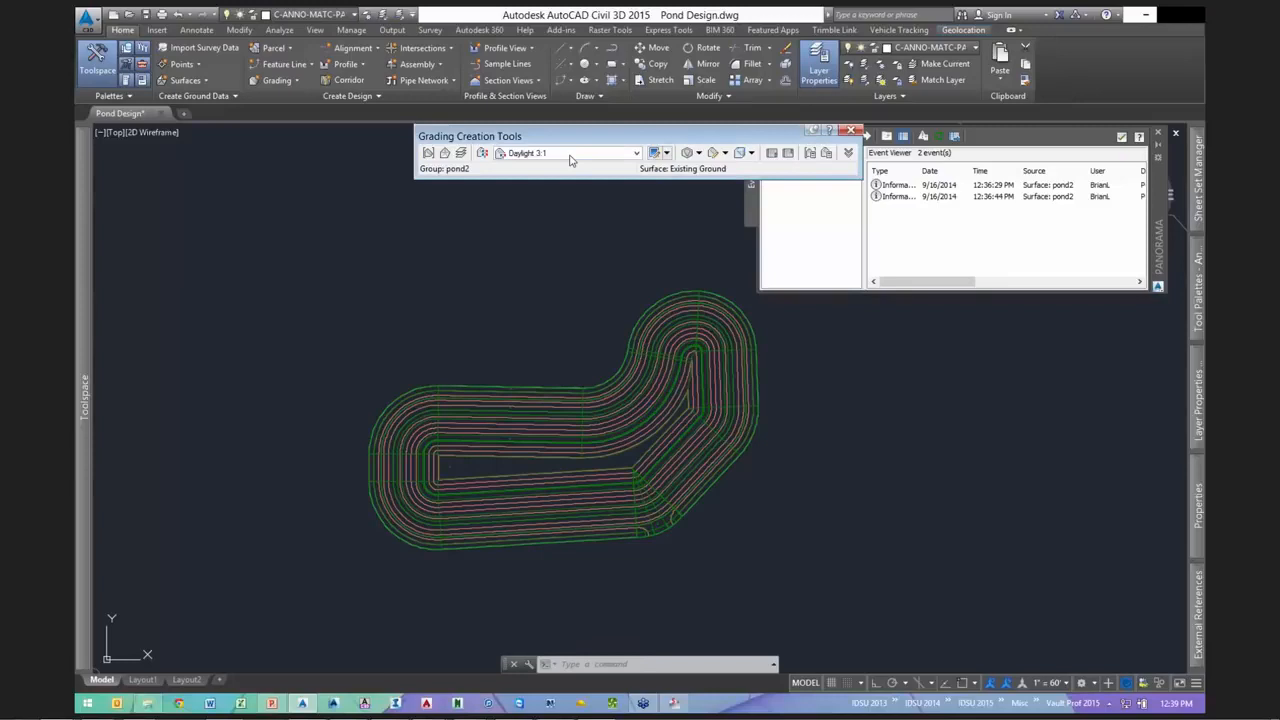
left_click(708, 152)
left_click(735, 169)
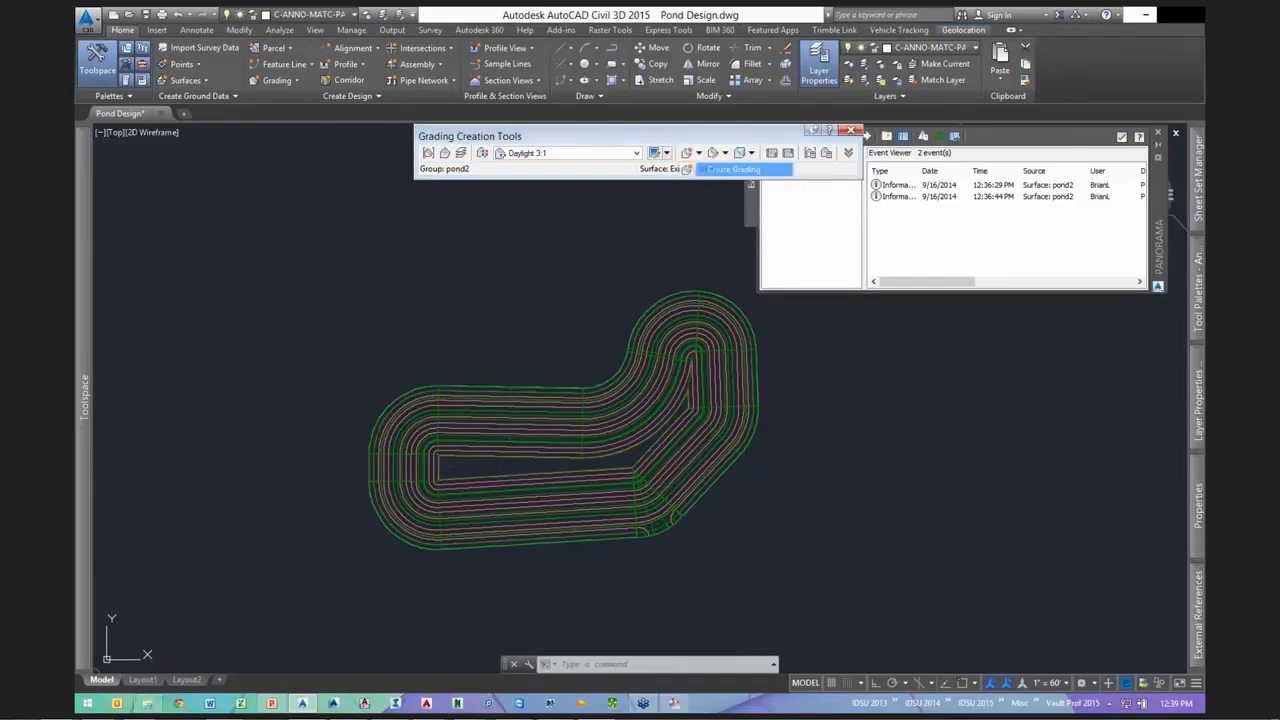
left_click(664, 296)
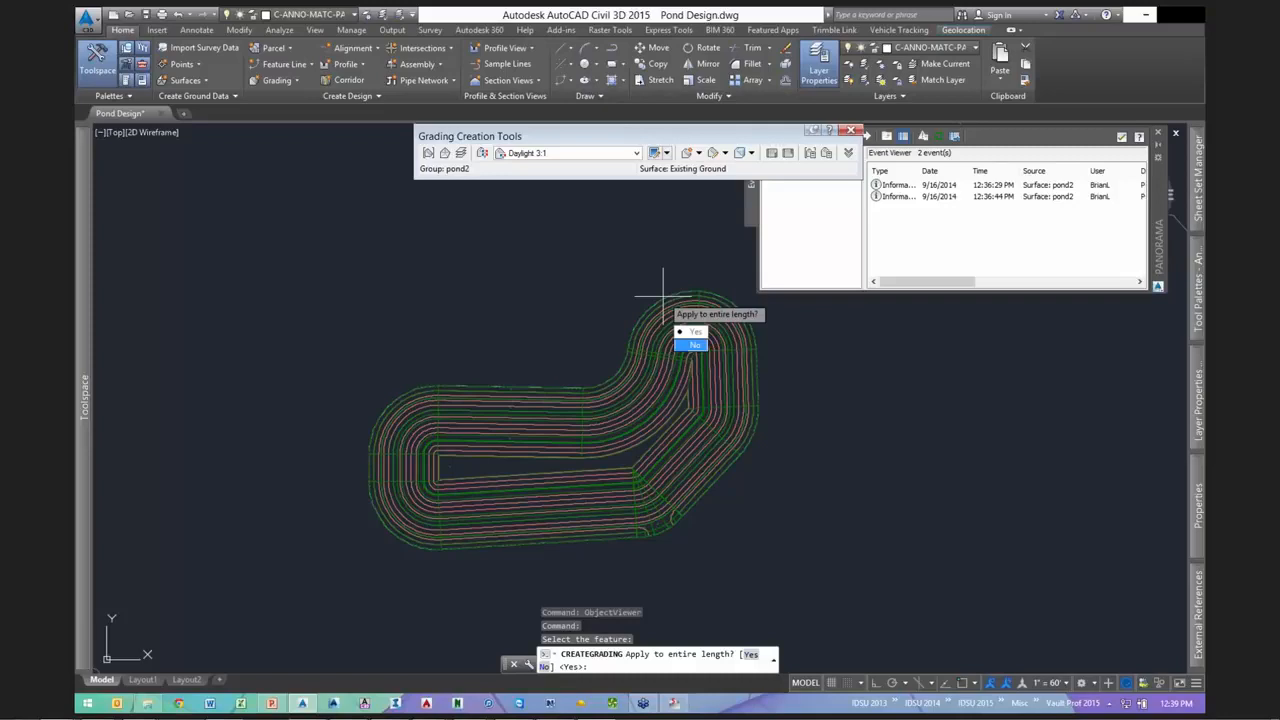
left_click(695, 332)
key("Escape")
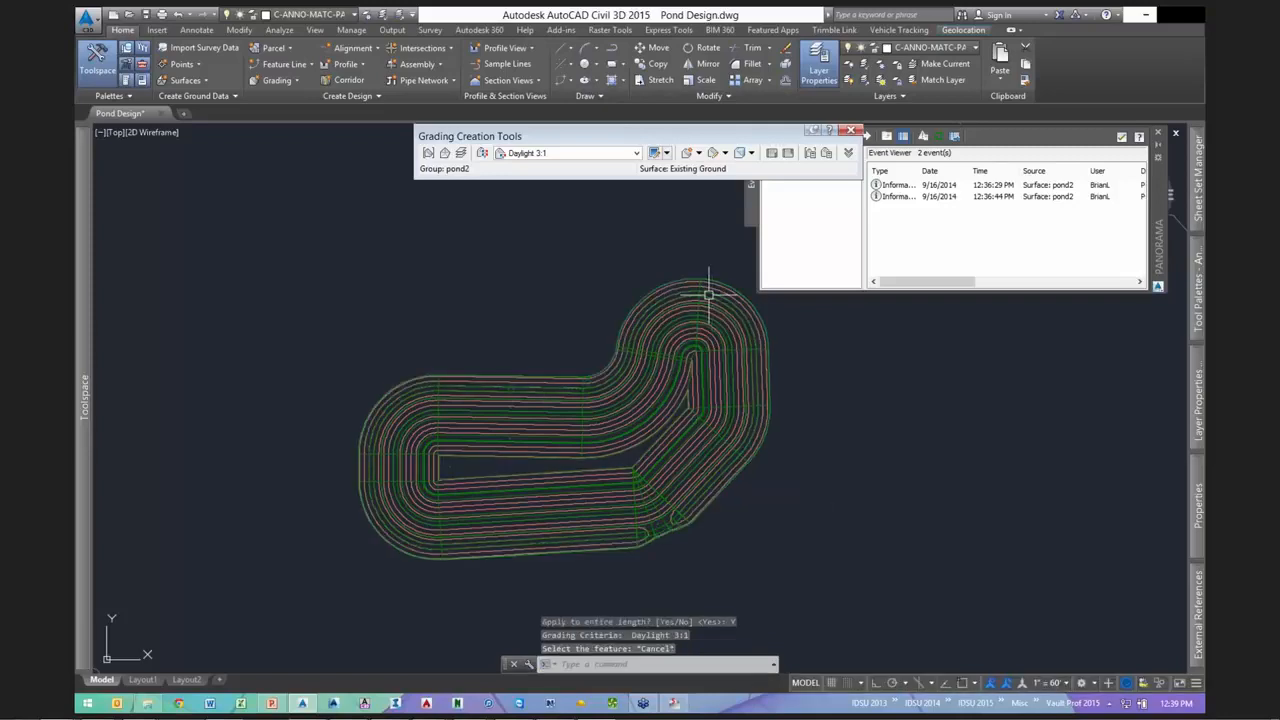
scroll(708, 293, "up", 2)
left_click(677, 277)
right_click(677, 277)
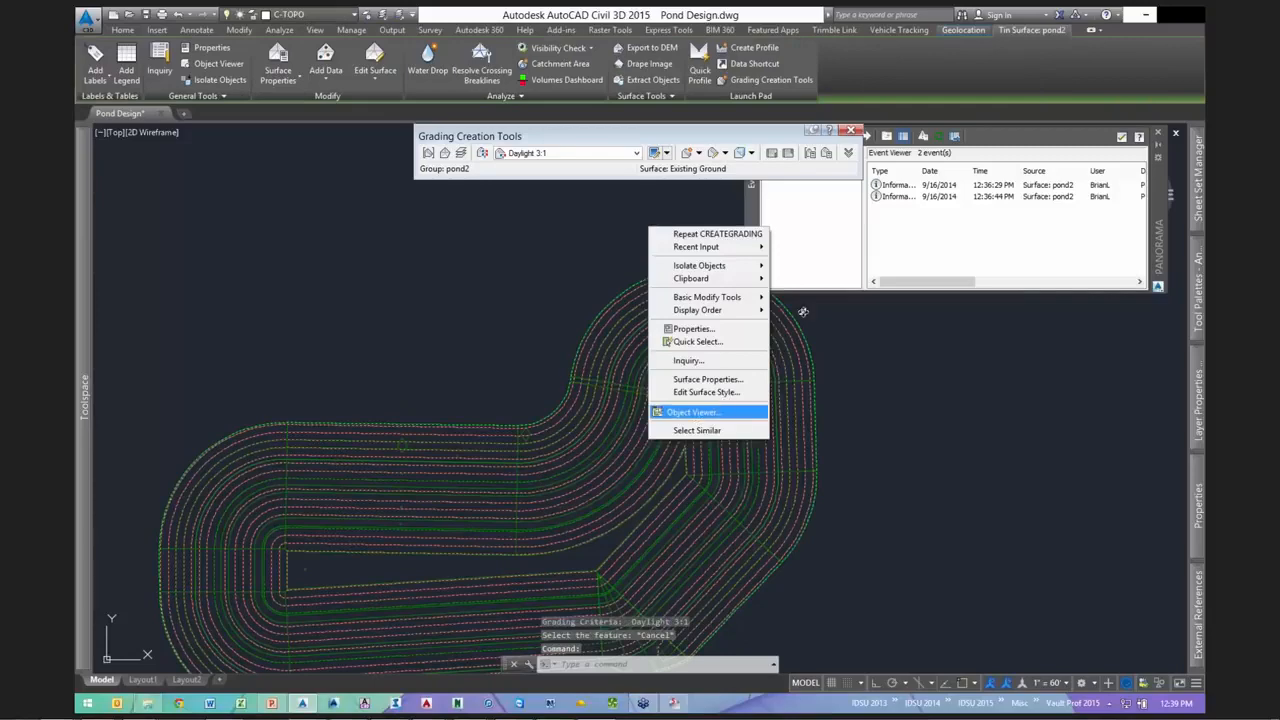
left_click(727, 412)
left_click_drag(926, 434, 367, 470)
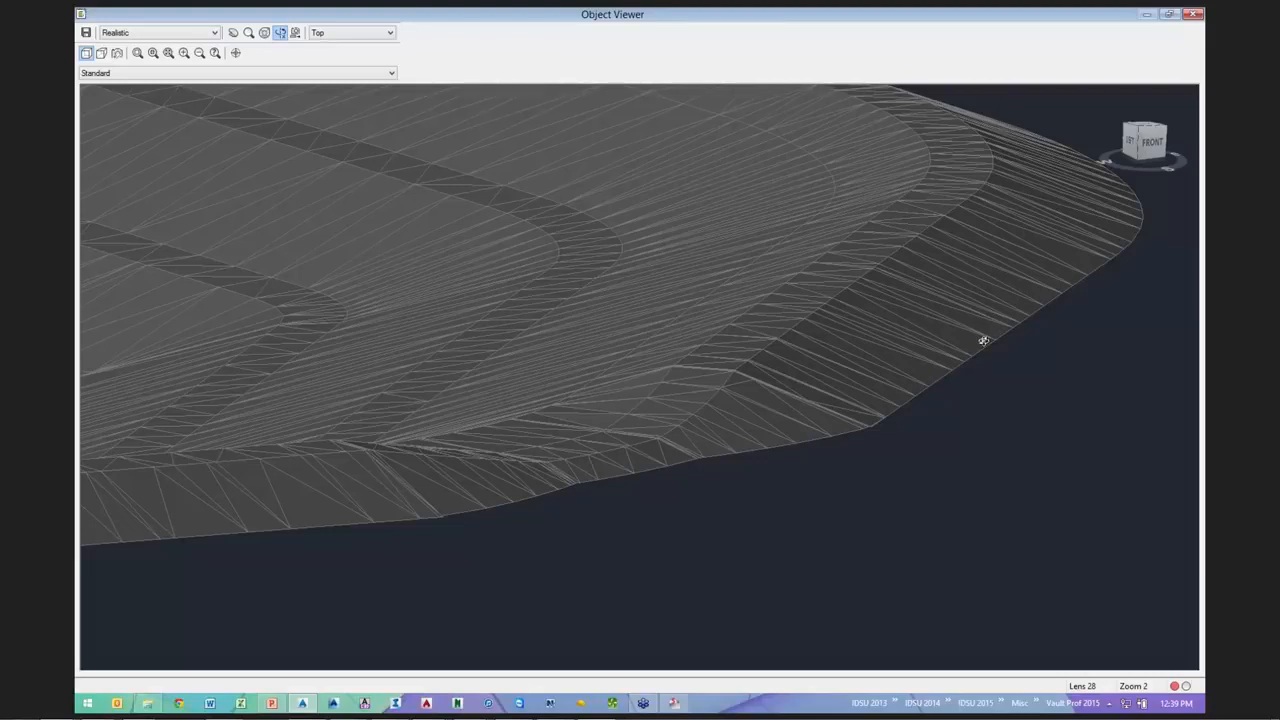
scroll(985, 341, "down", 3)
left_click(1188, 13)
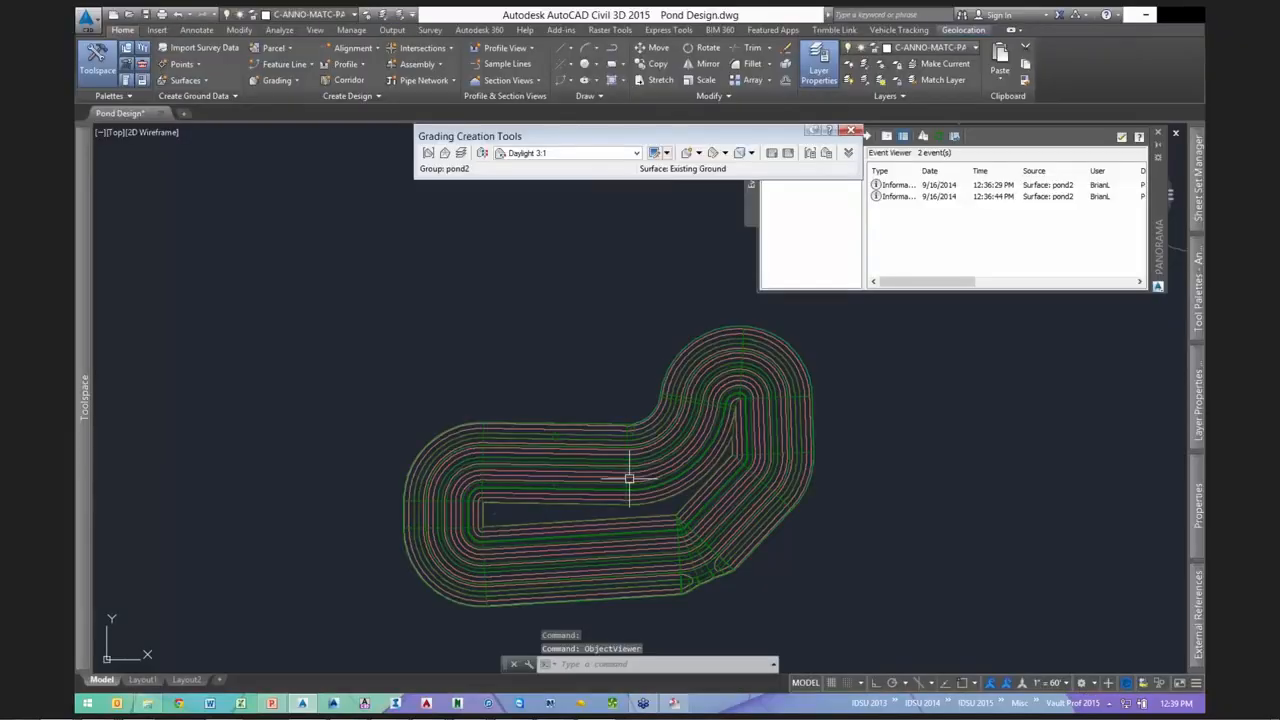
scroll(514, 488, "up", 3)
middle_click_drag(509, 481, 509, 429)
scroll(457, 443, "down", 2)
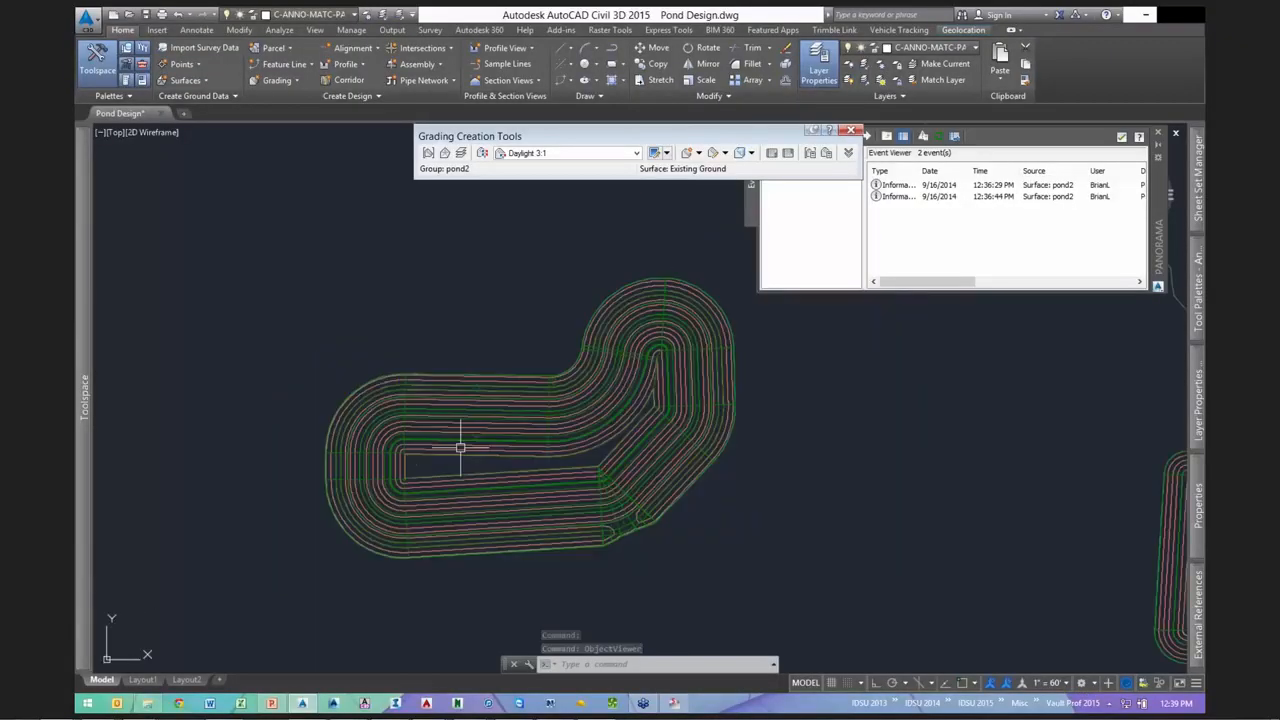
scroll(495, 408, "up", 2)
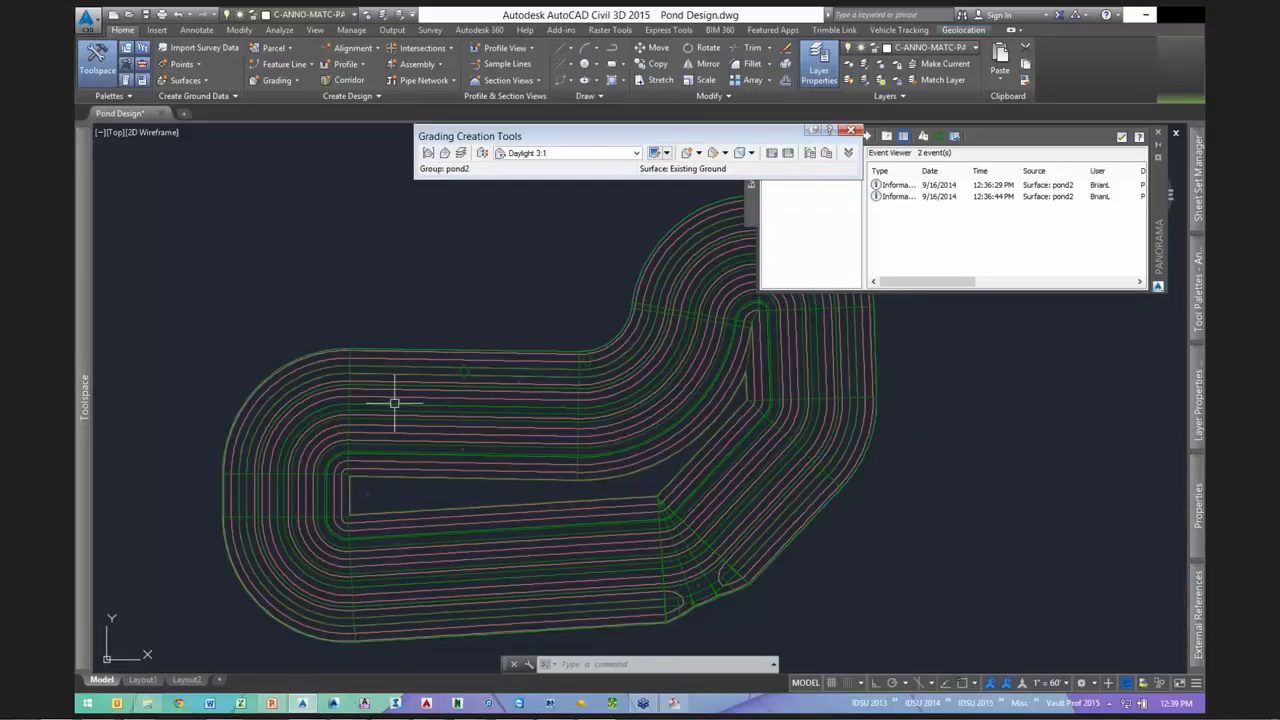
key("Escape")
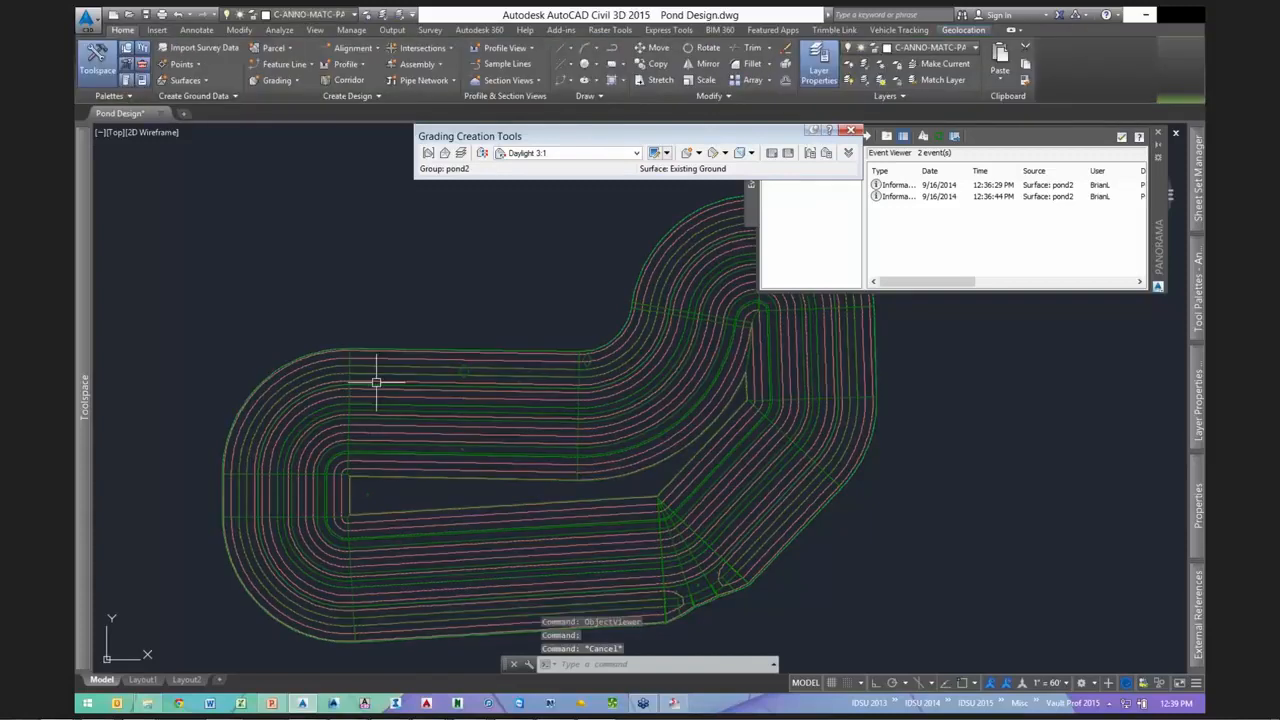
left_click(376, 382)
scroll(531, 348, "down", 2)
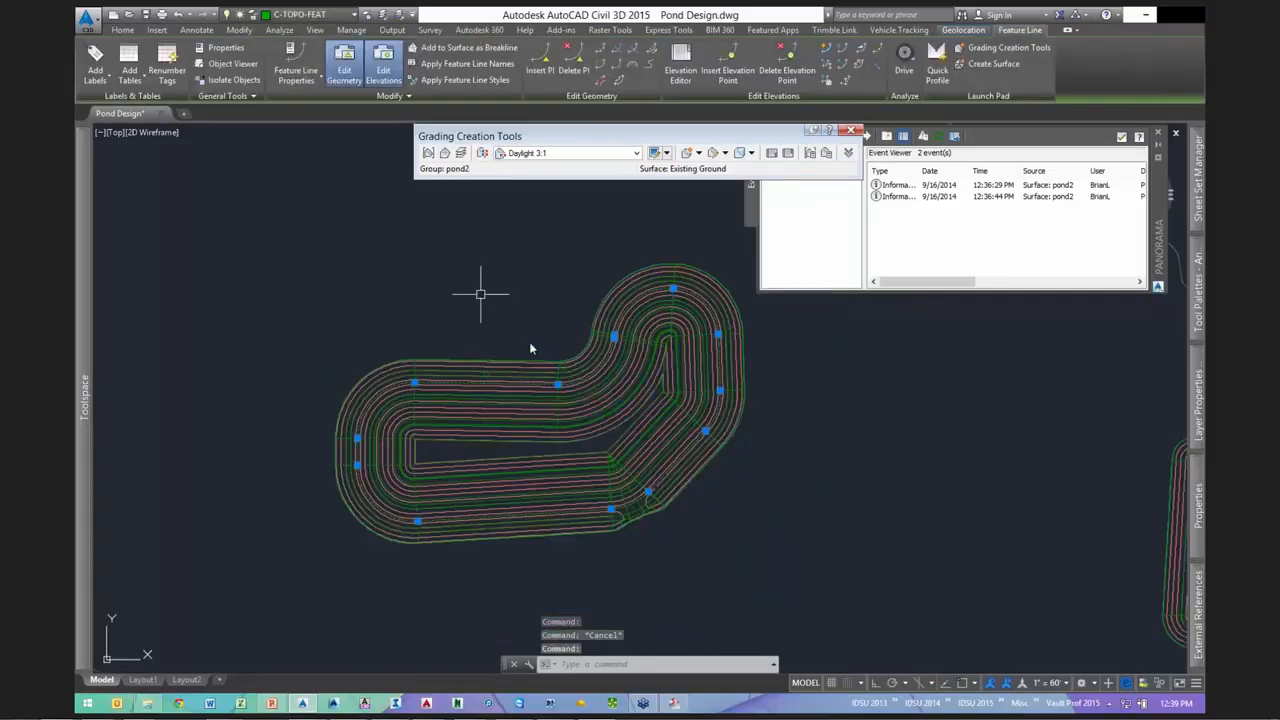
- Raise the pond2 footprint feature line by 1 ft with Raise/Lower, then reselect it
right_click(481, 293)
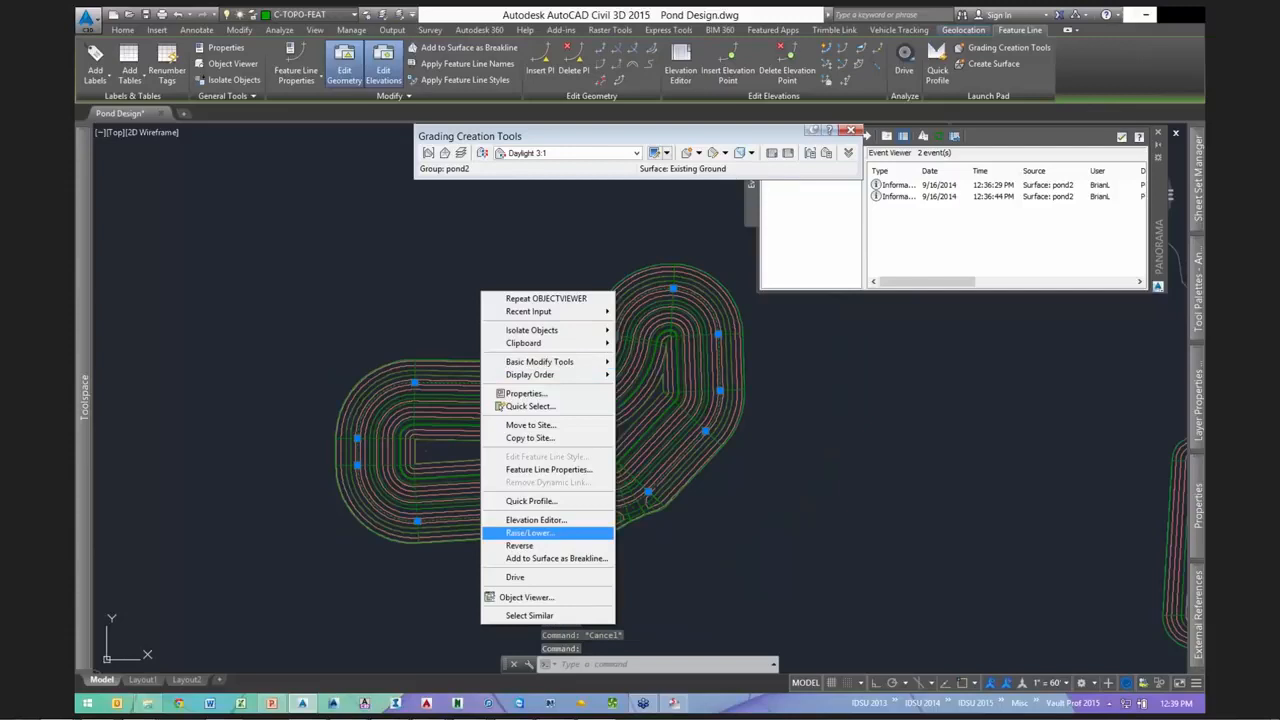
left_click(530, 533)
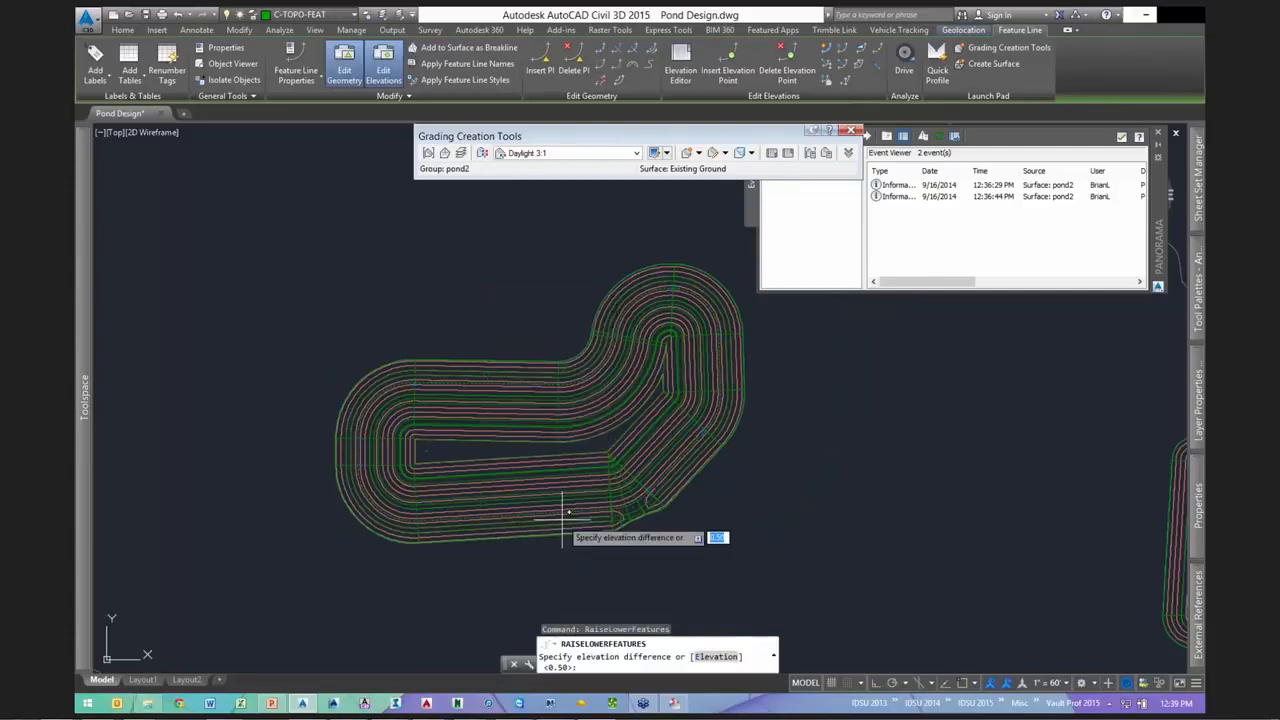
key("Return")
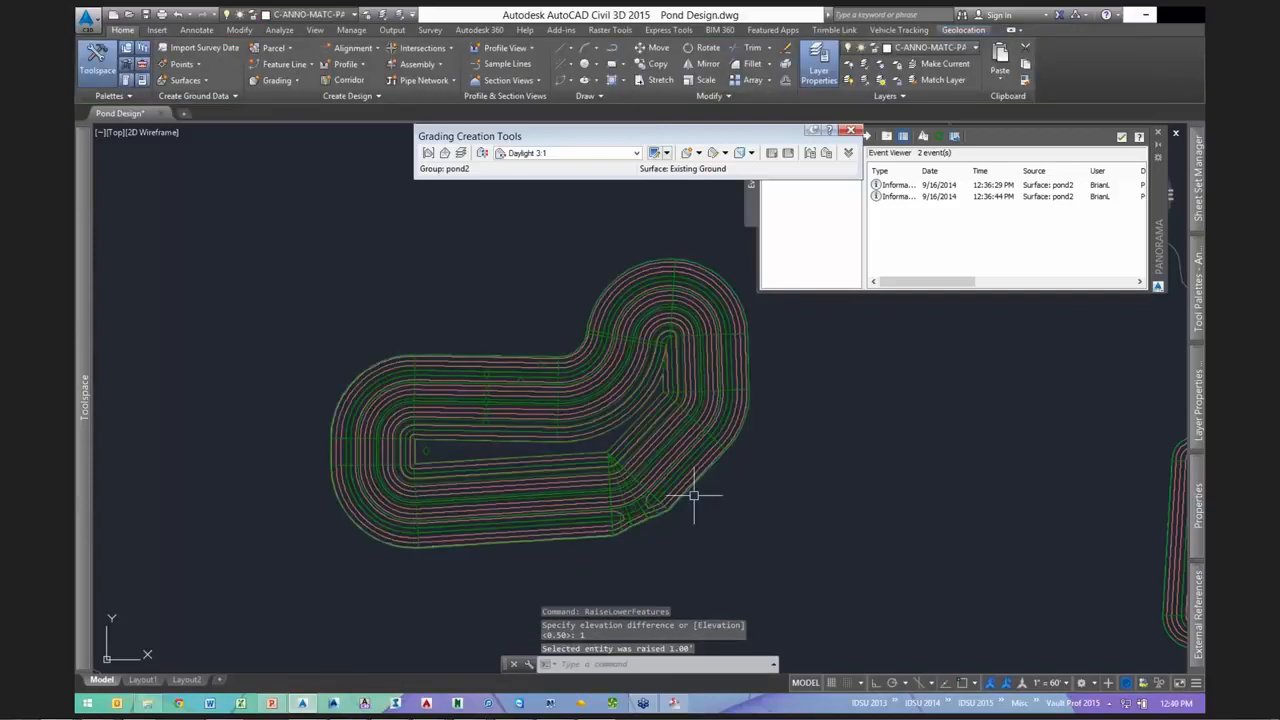
scroll(694, 494, "up", 5)
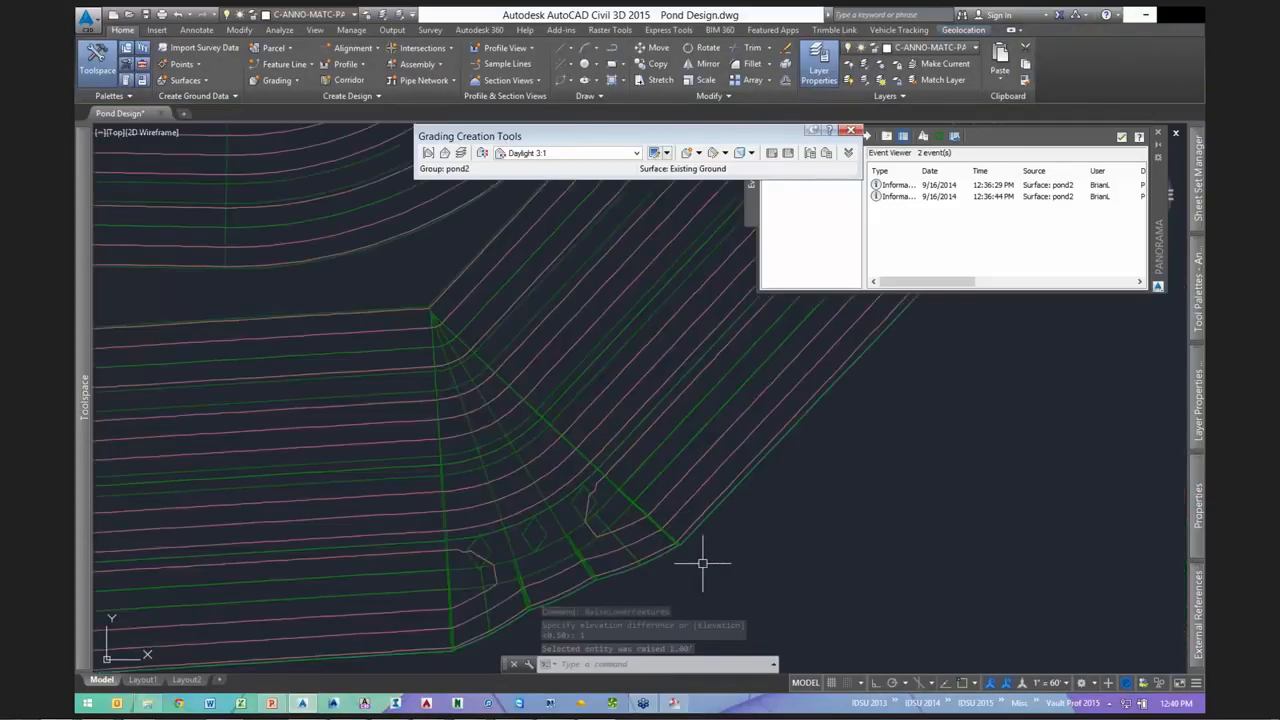
scroll(703, 563, "down", 2)
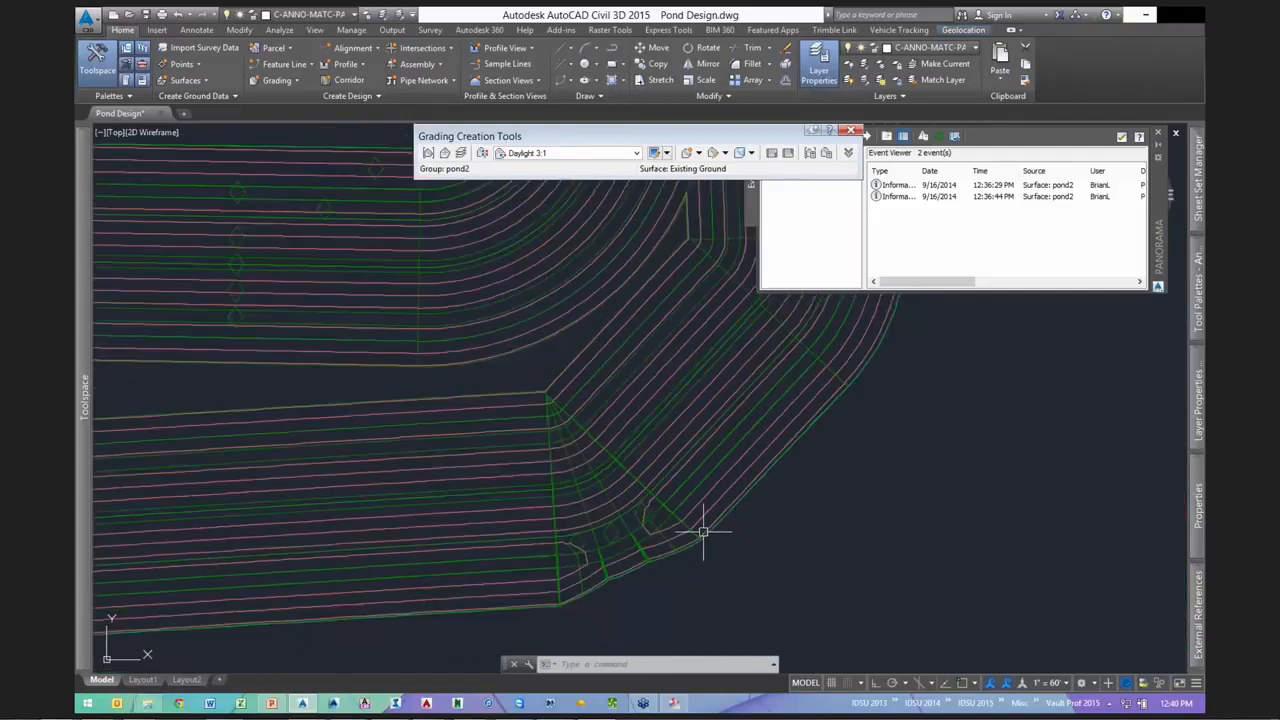
scroll(815, 541, "down", 3)
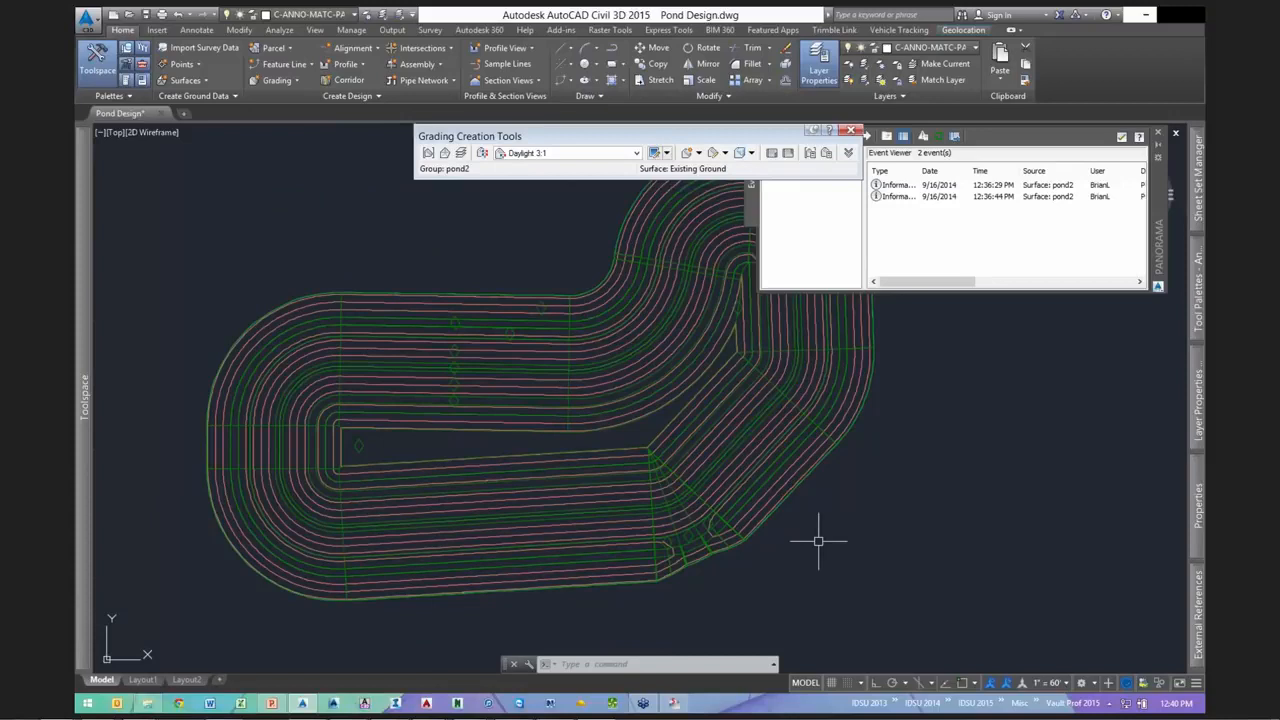
key("Escape")
key("Escape")
left_click(408, 555)
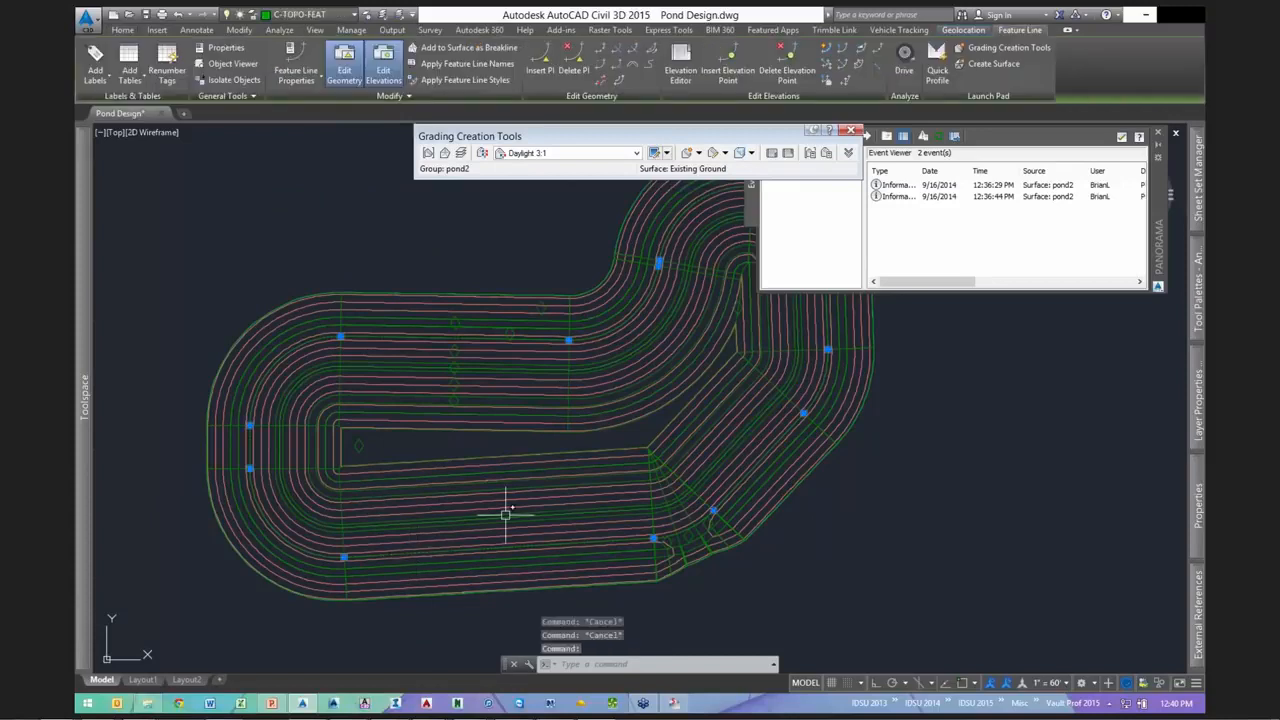
scroll(586, 491, "down", 2)
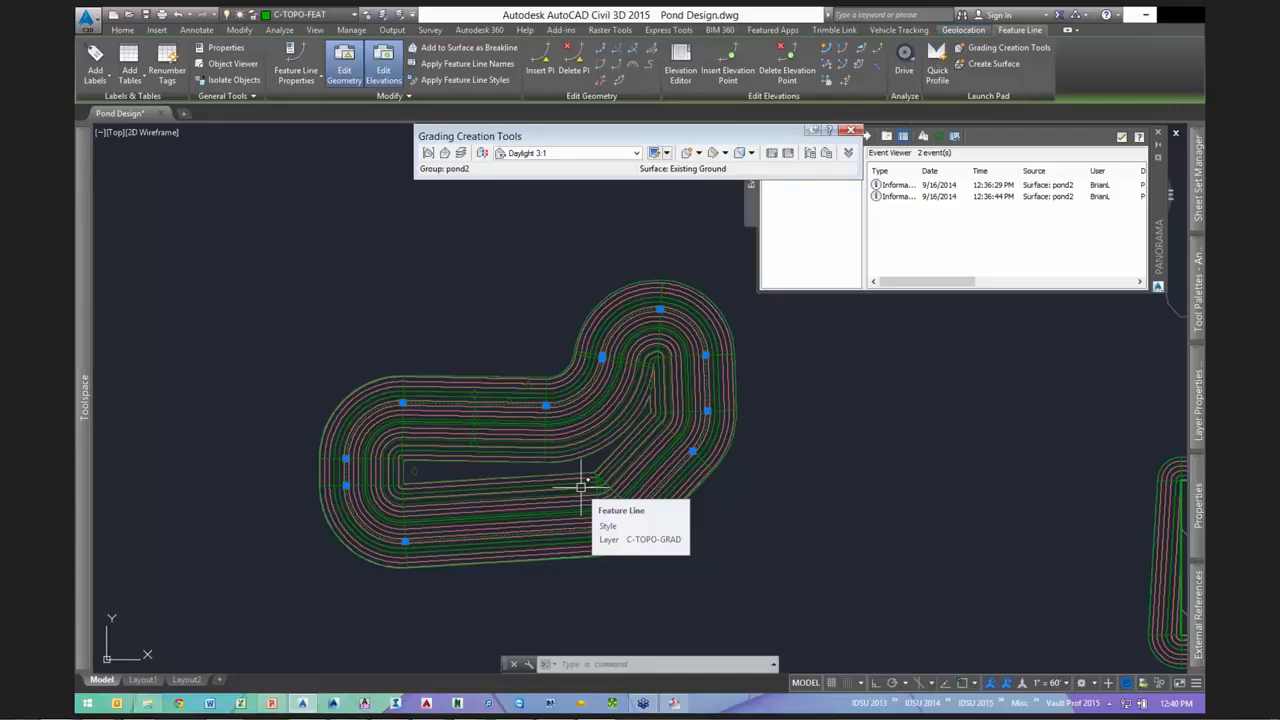
scroll(390, 400, "up", 2)
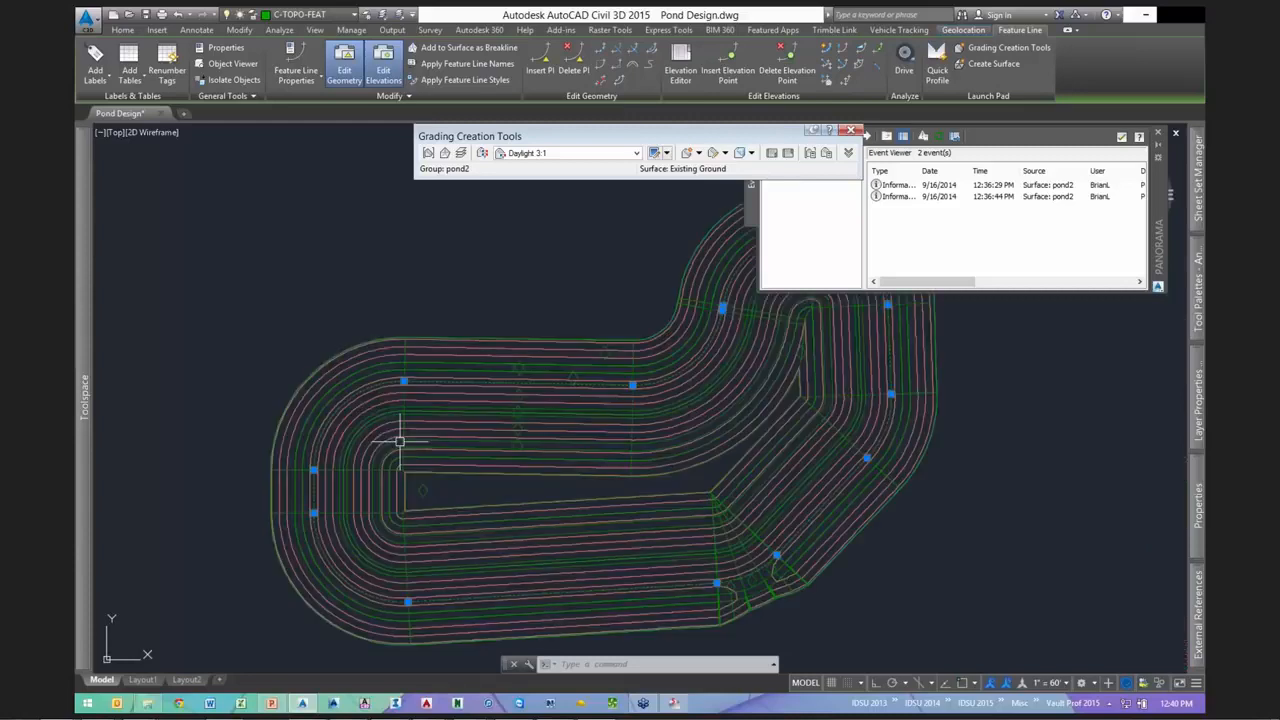
scroll(700, 470, "down", 2)
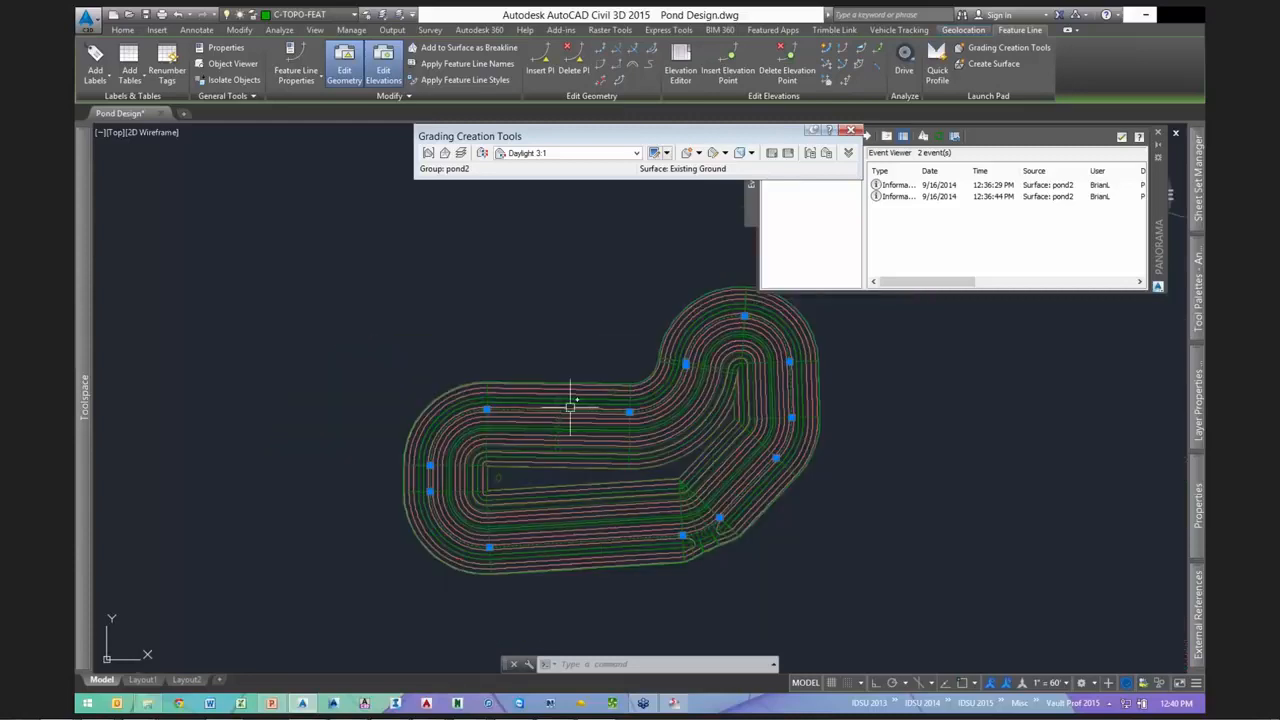
scroll(768, 440, "up", 3)
scroll(520, 470, "down", 3)
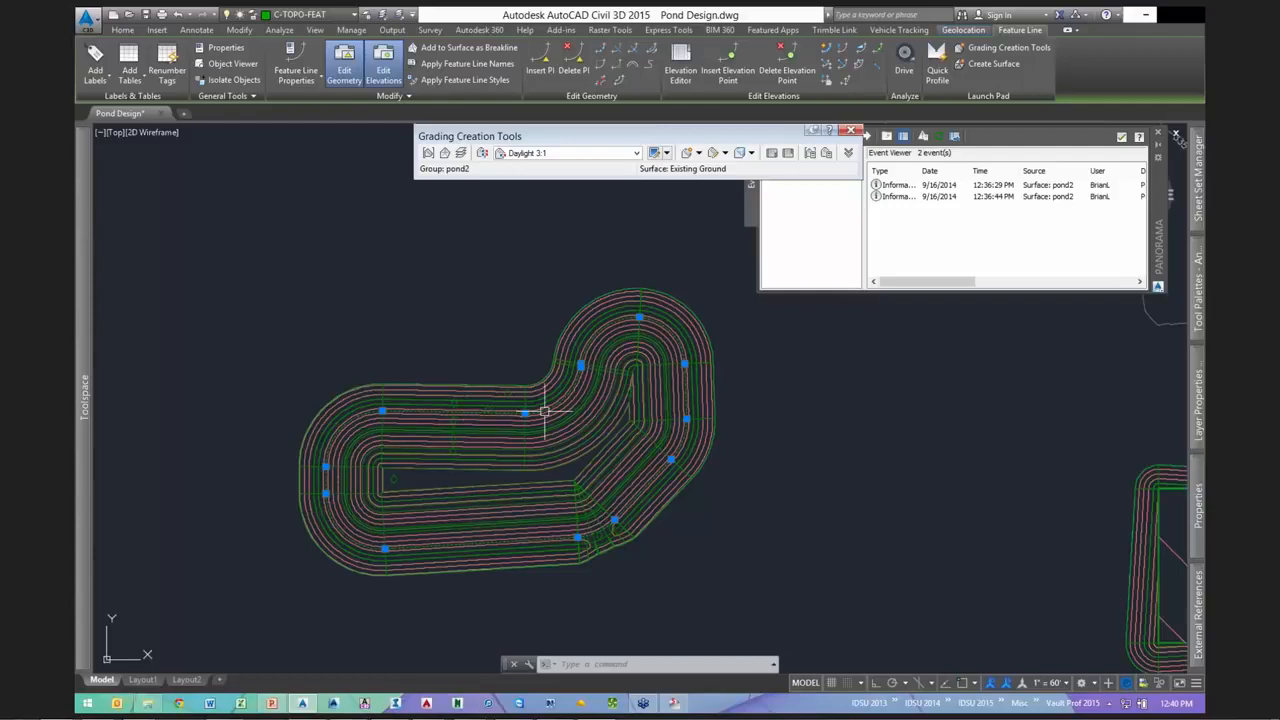
scroll(544, 411, "down", 2)
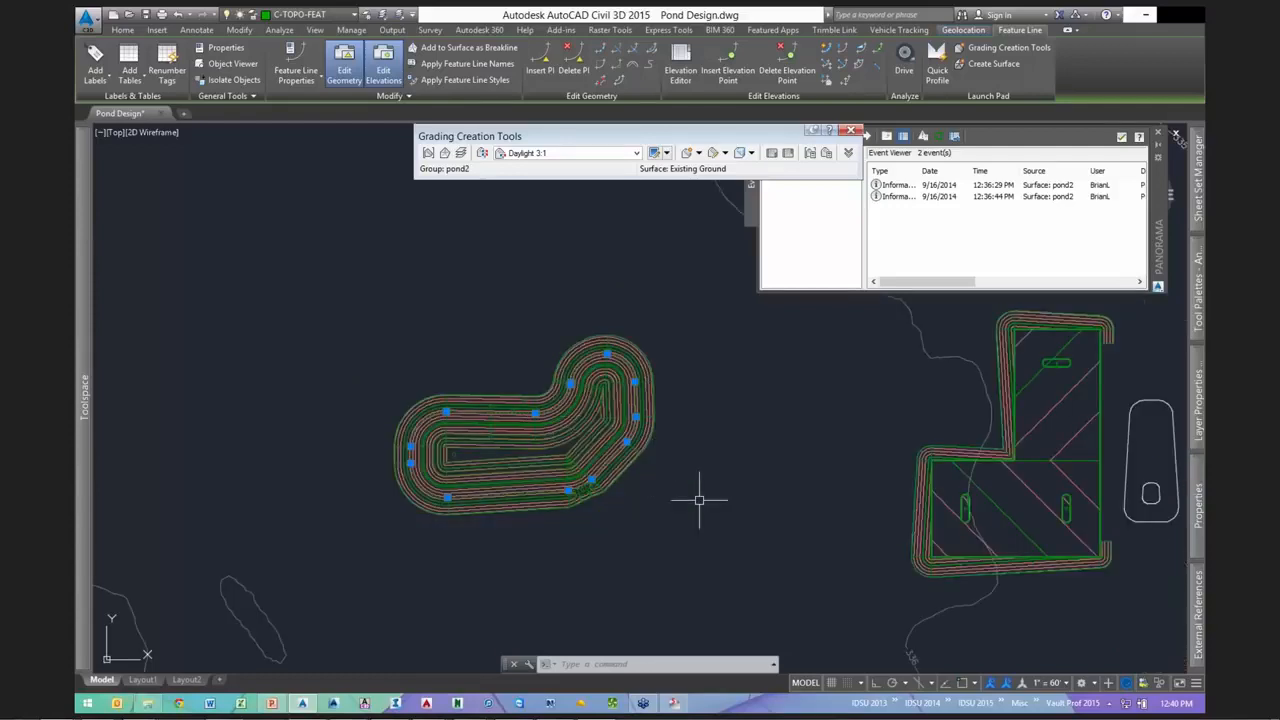
- Pan to the second pond and select its outer and small inner outlines
middle_click_drag(796, 495, 342, 478)
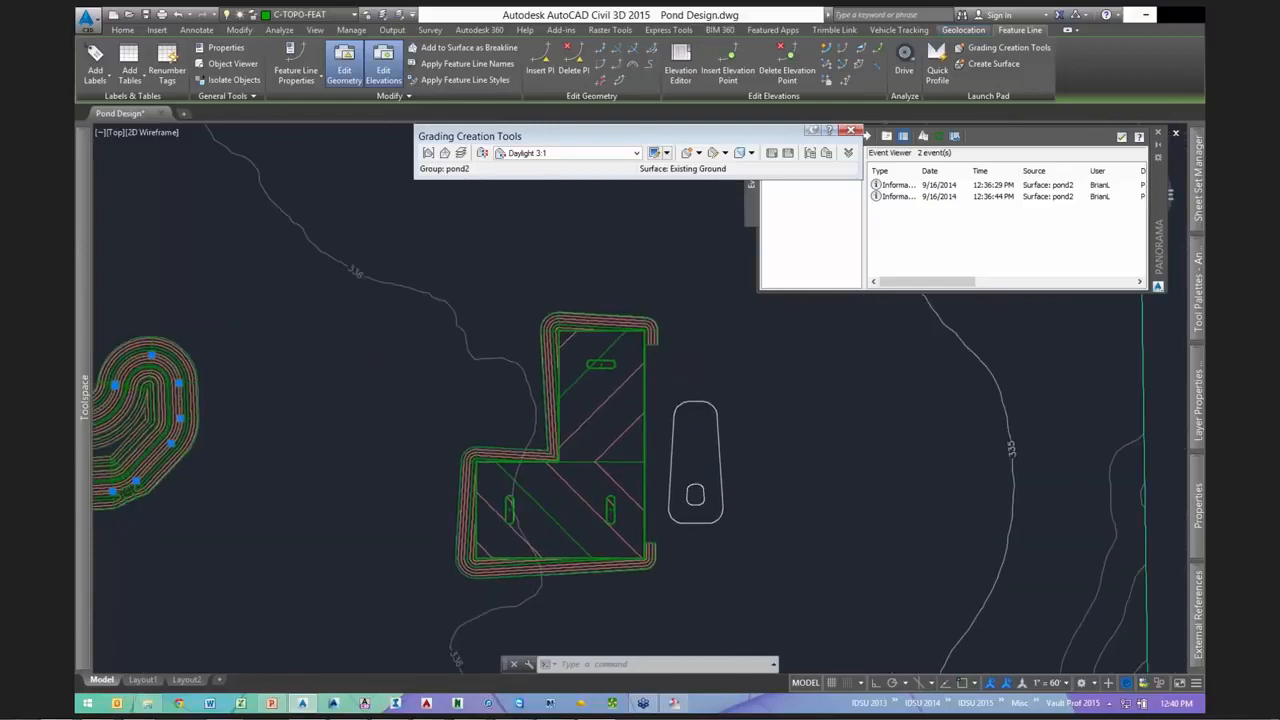
scroll(330, 492, "down", 1)
key("Escape")
key("Escape")
scroll(565, 480, "up", 4)
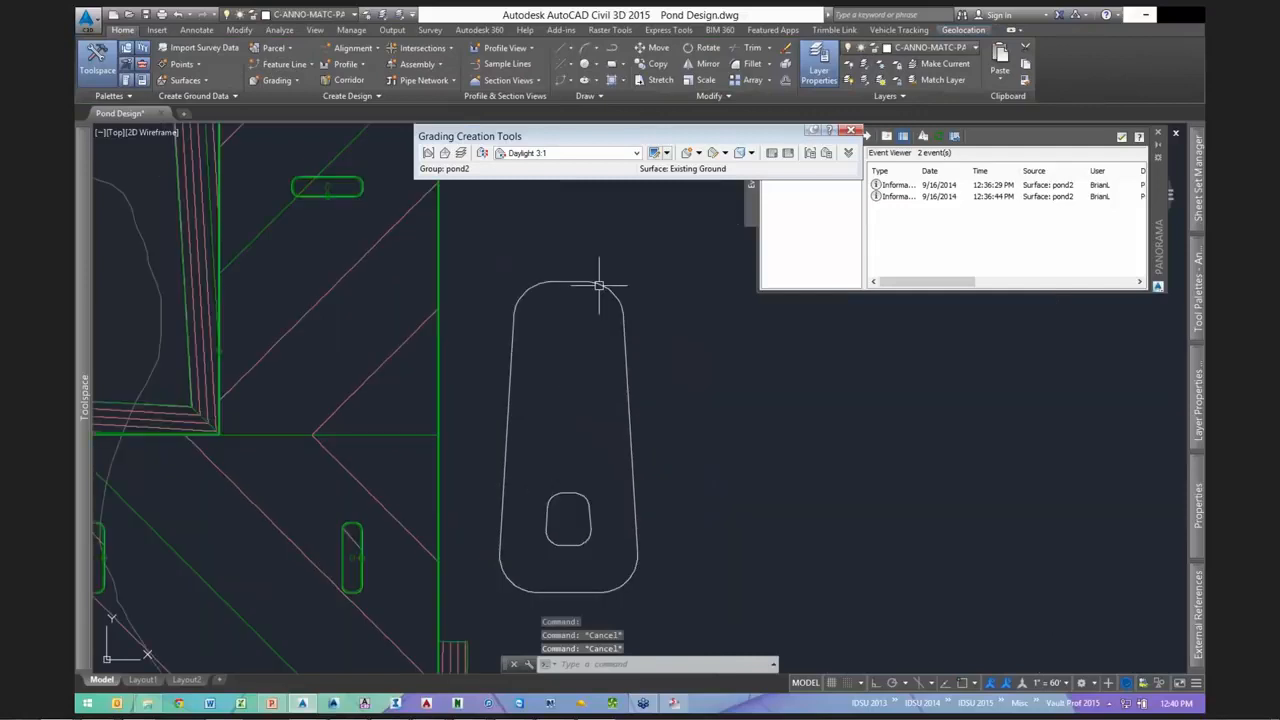
left_click(621, 308)
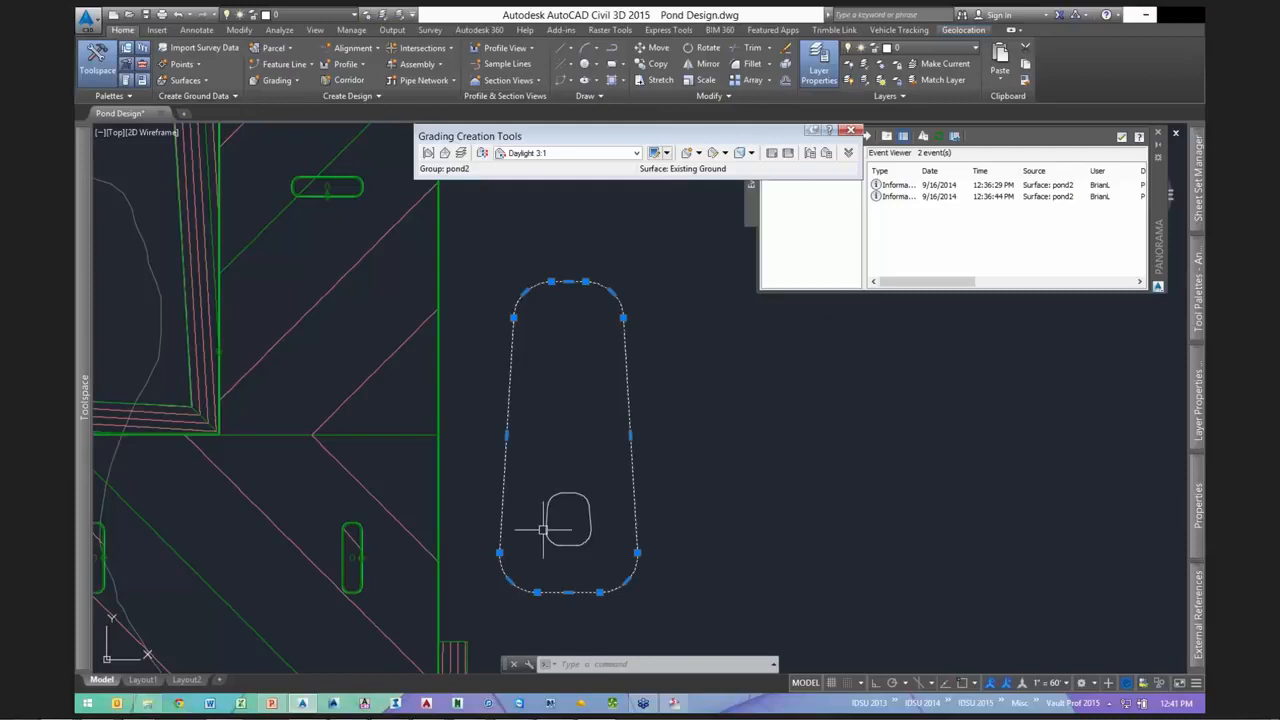
left_click(573, 498)
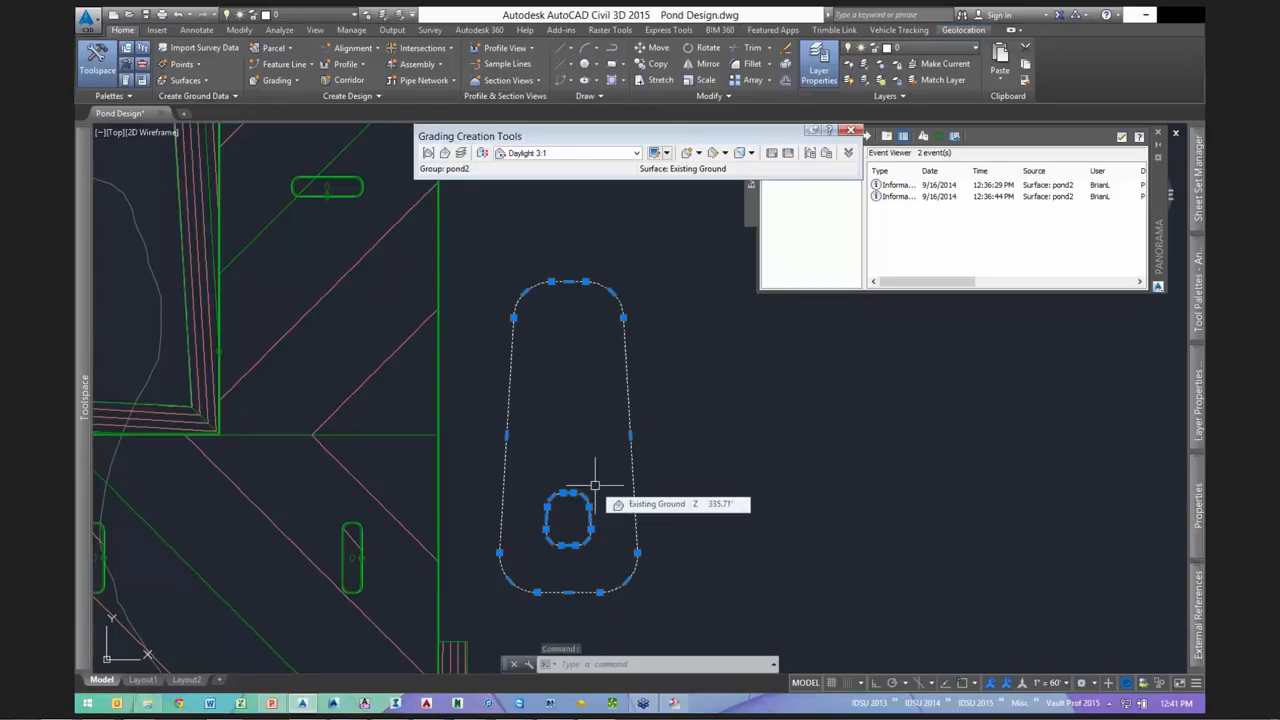
key("Escape")
key("Escape")
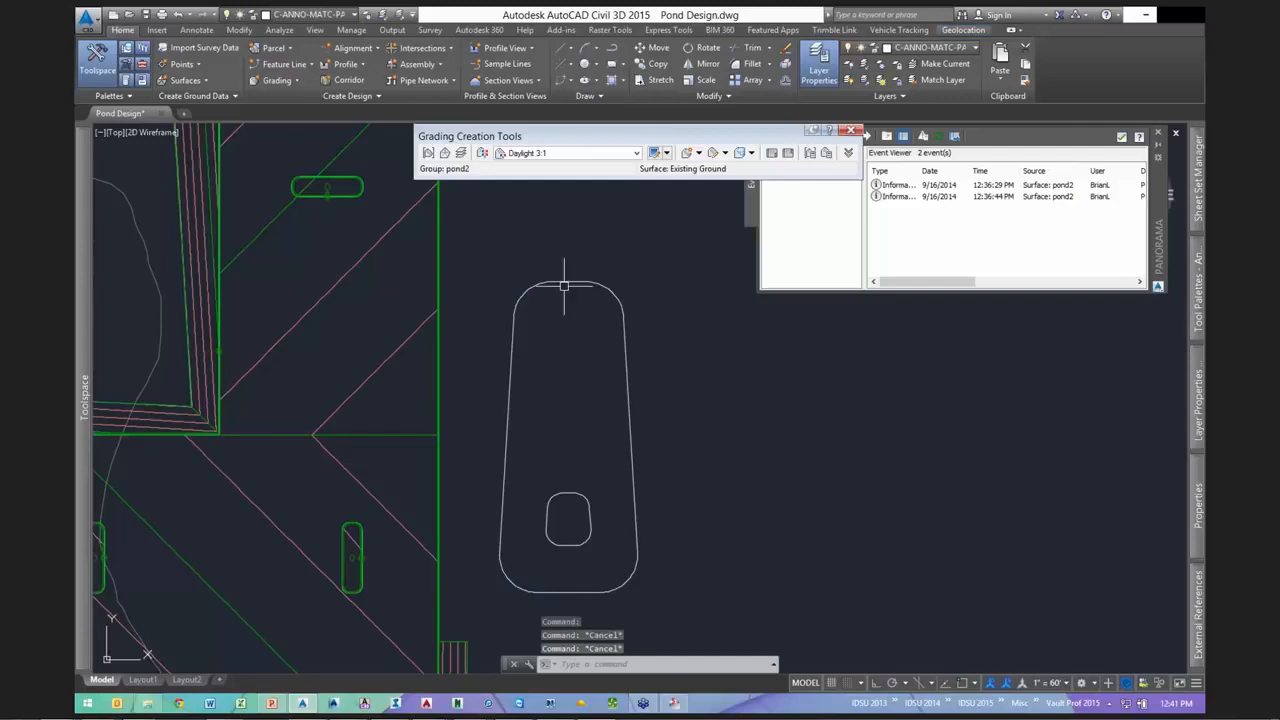
- Reselect the second pond's outer outline alone and zoom around it
left_click(564, 286)
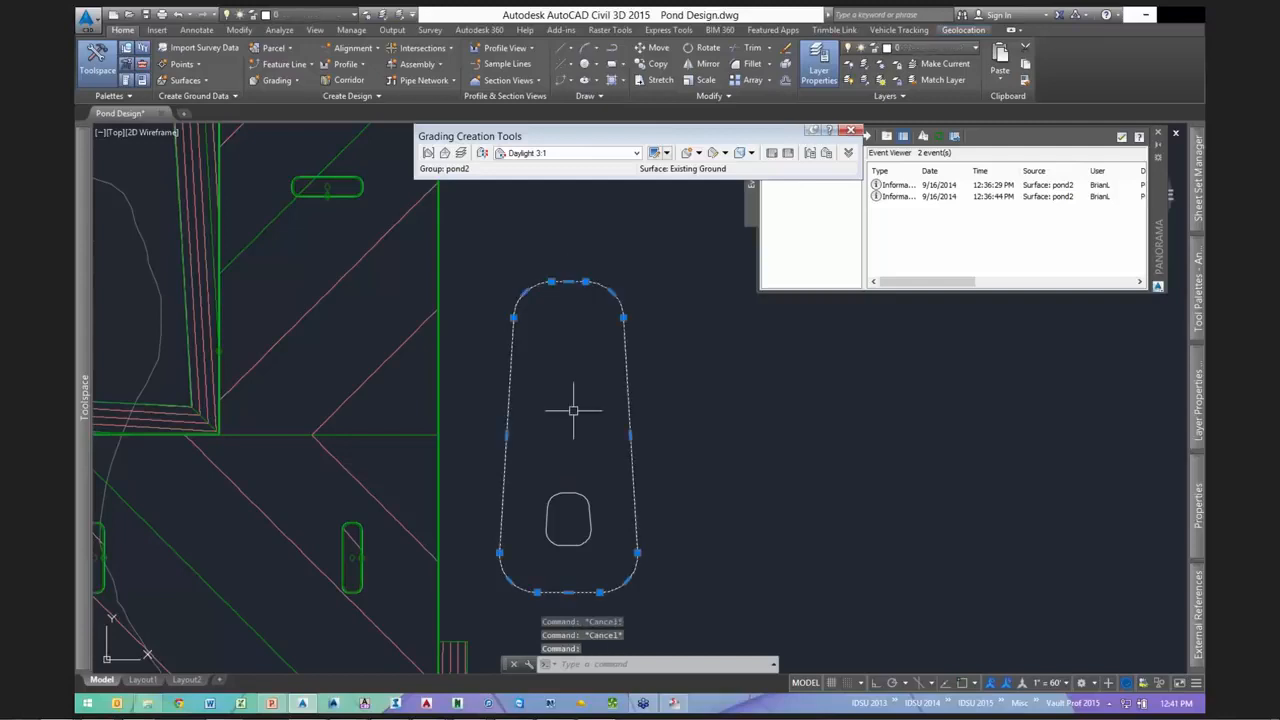
key("Escape")
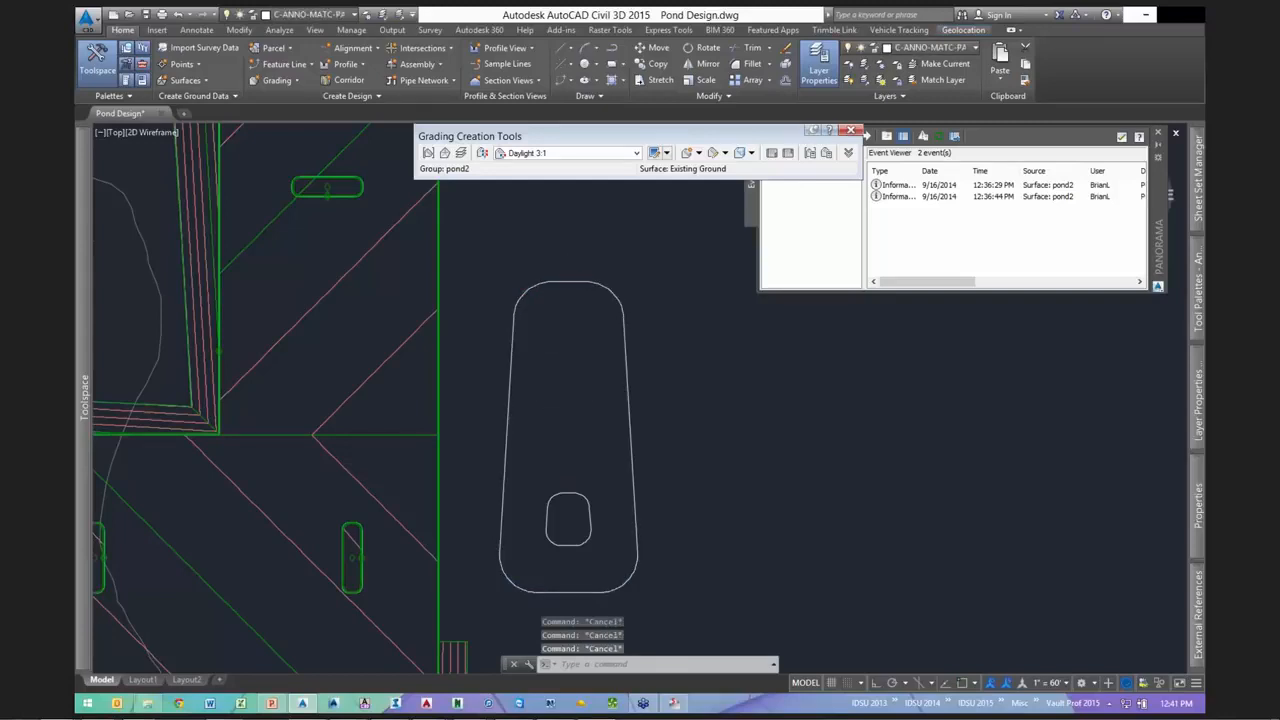
scroll(608, 398, "down", 2)
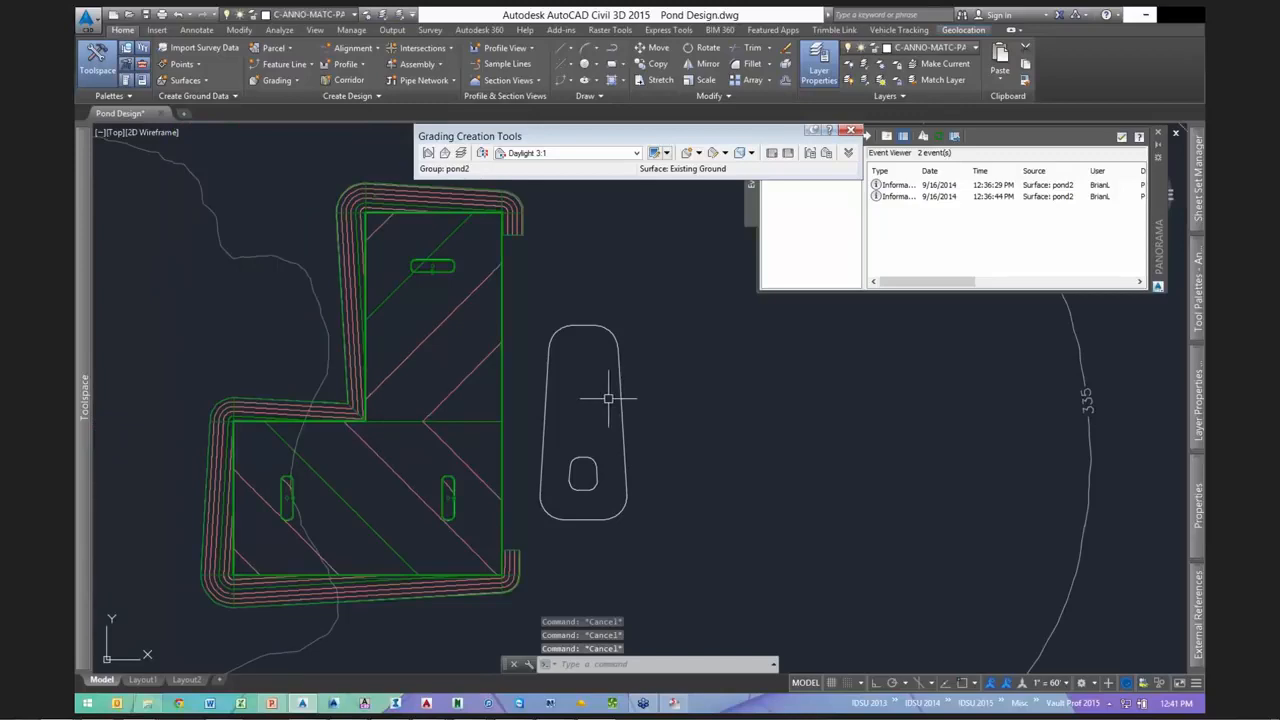
scroll(730, 420, "up", 2)
scroll(686, 457, "down", 2)
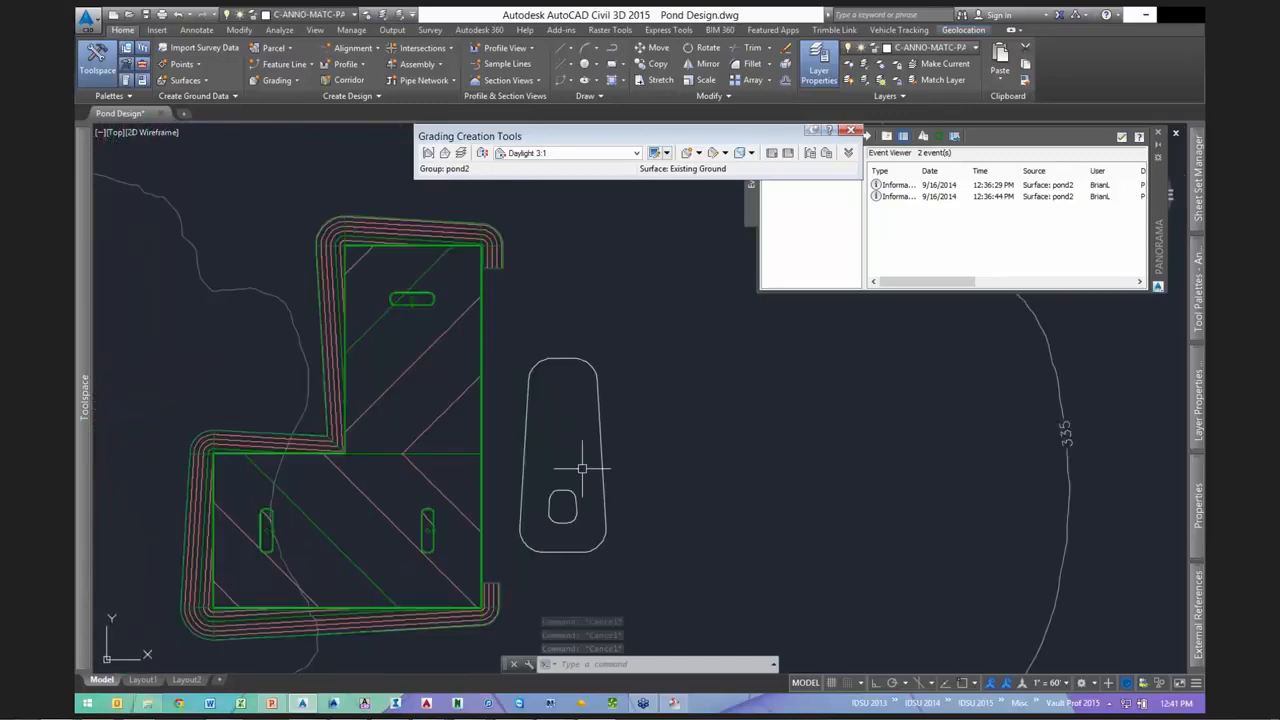
scroll(563, 497, "up", 2)
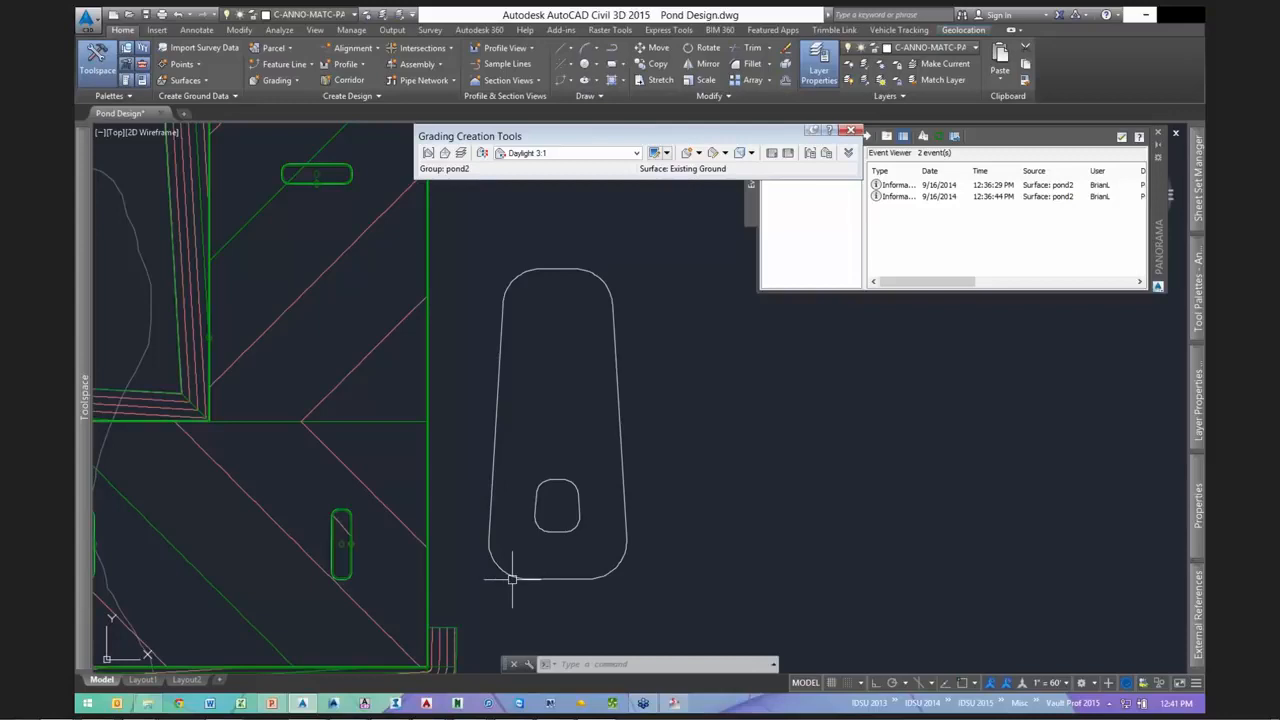
- Select the outer and small inner outlines one at a time, zooming in on the inner loop
left_click(512, 578)
key("Escape")
key("Escape")
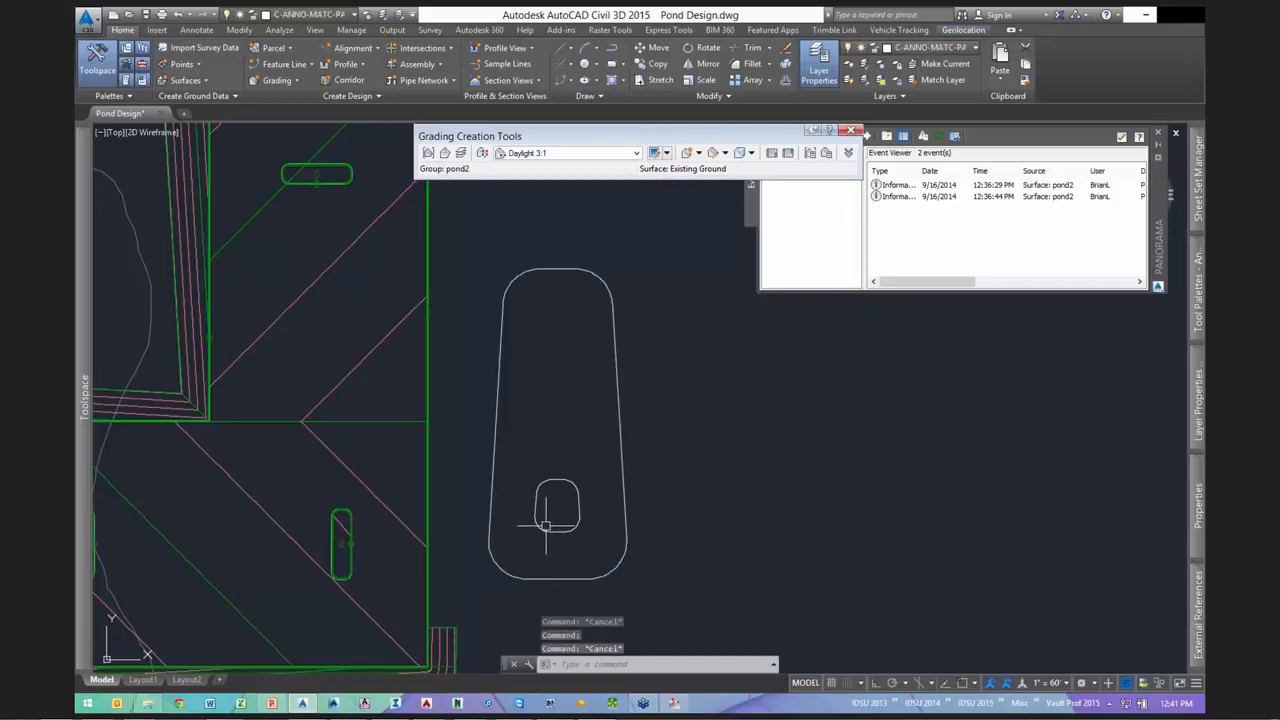
left_click(538, 530)
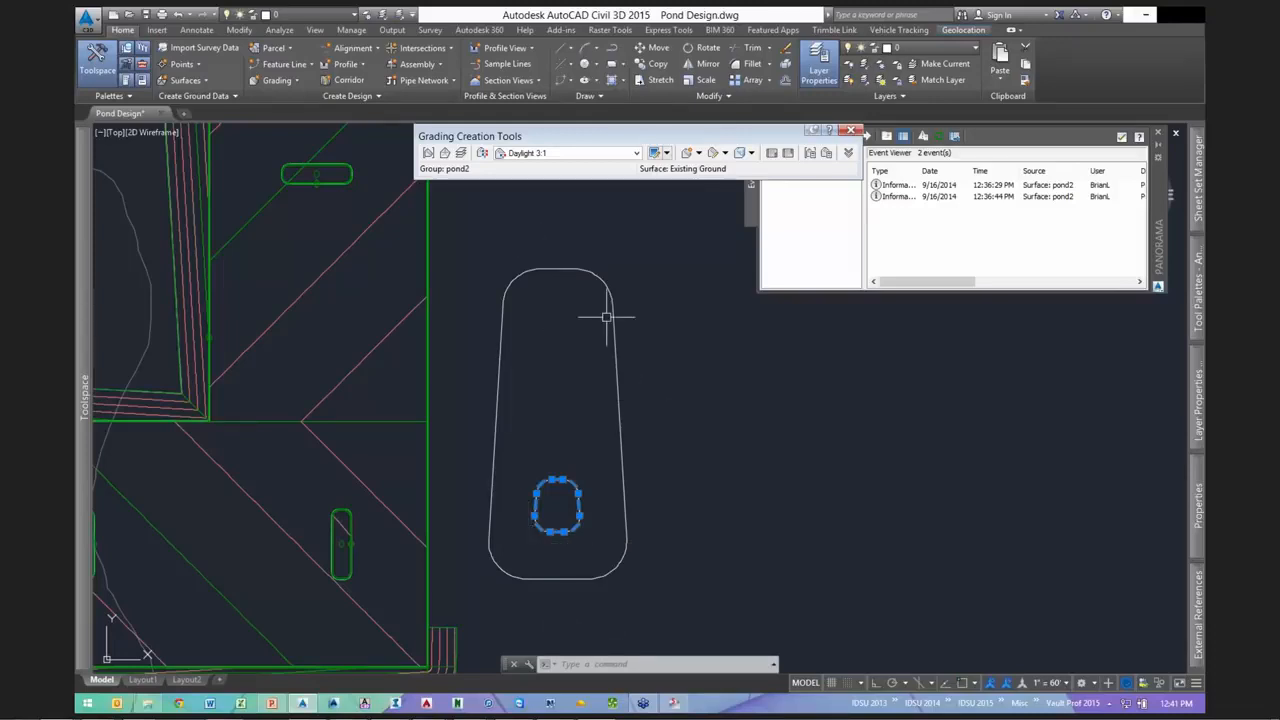
key("Escape")
key("Escape")
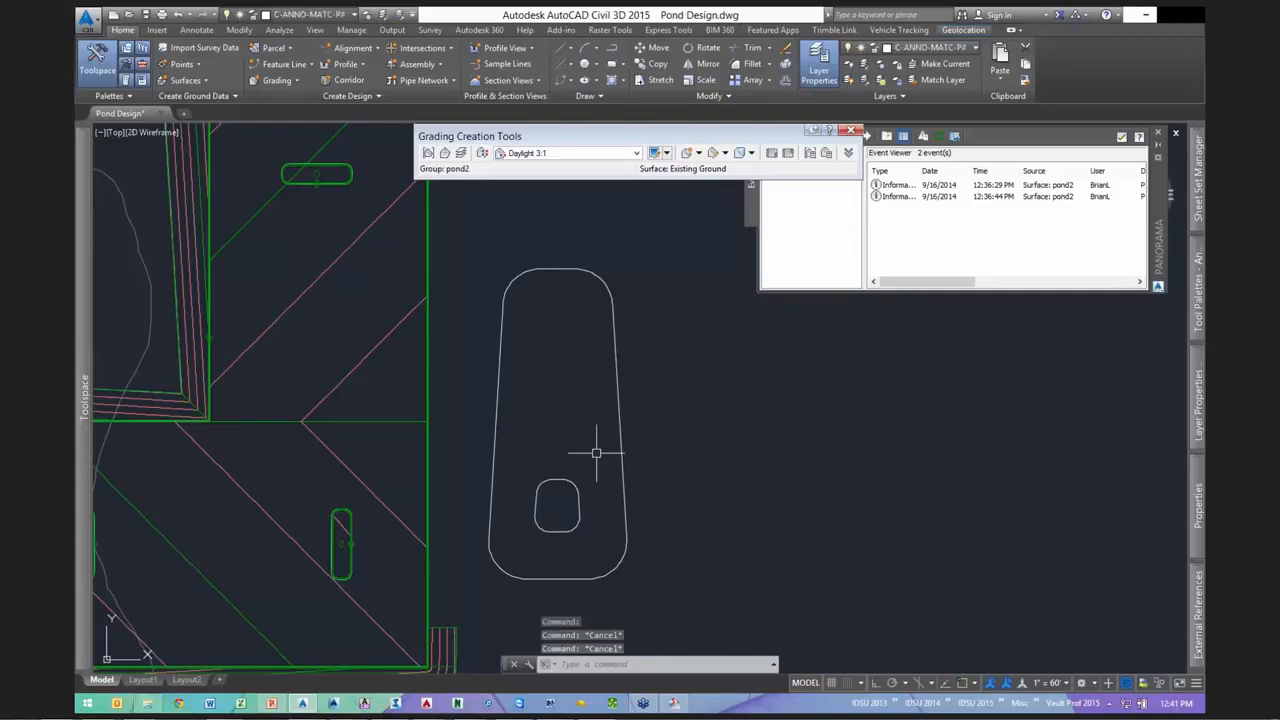
scroll(556, 481, "up", 2)
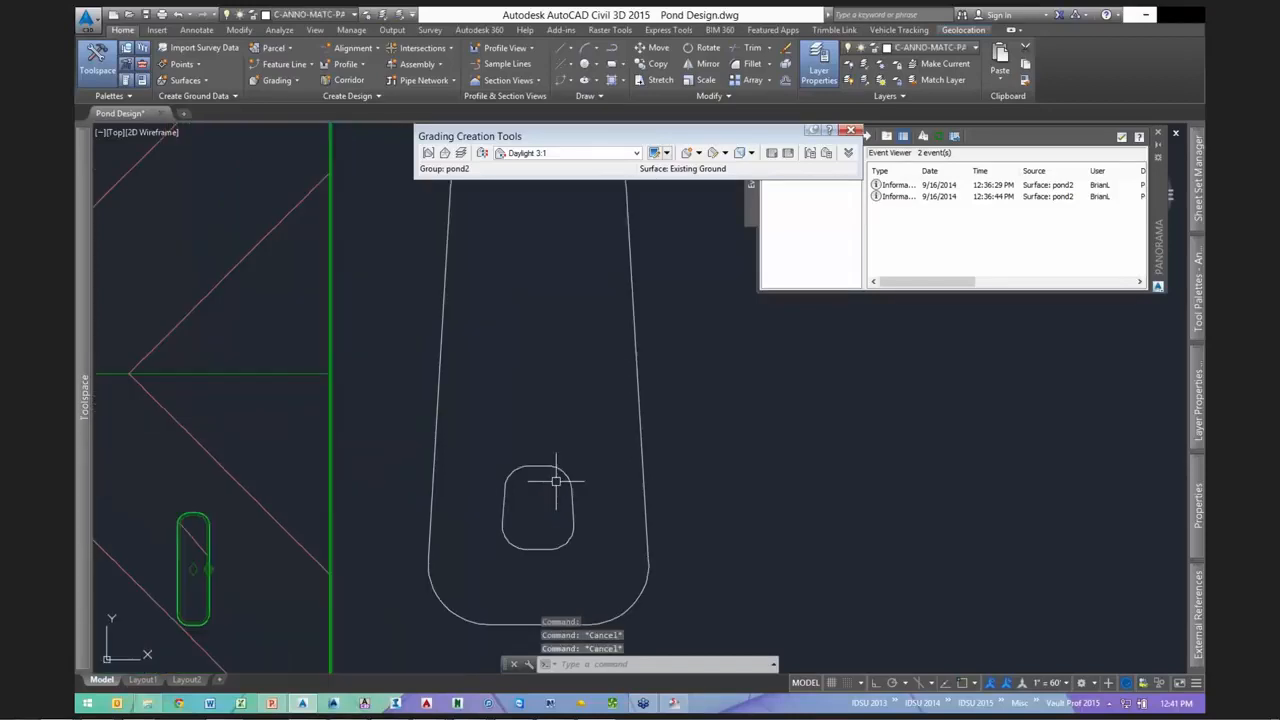
scroll(556, 481, "up", 2)
left_click(560, 462)
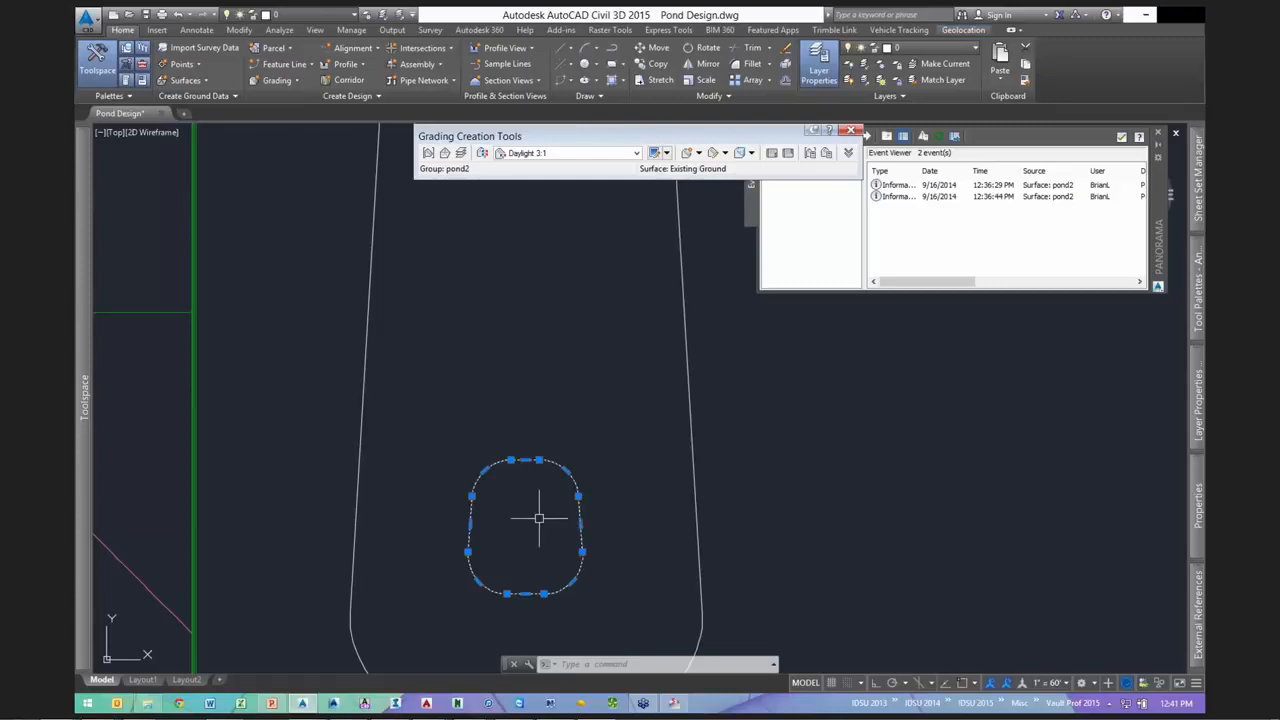
scroll(539, 523, "down", 2)
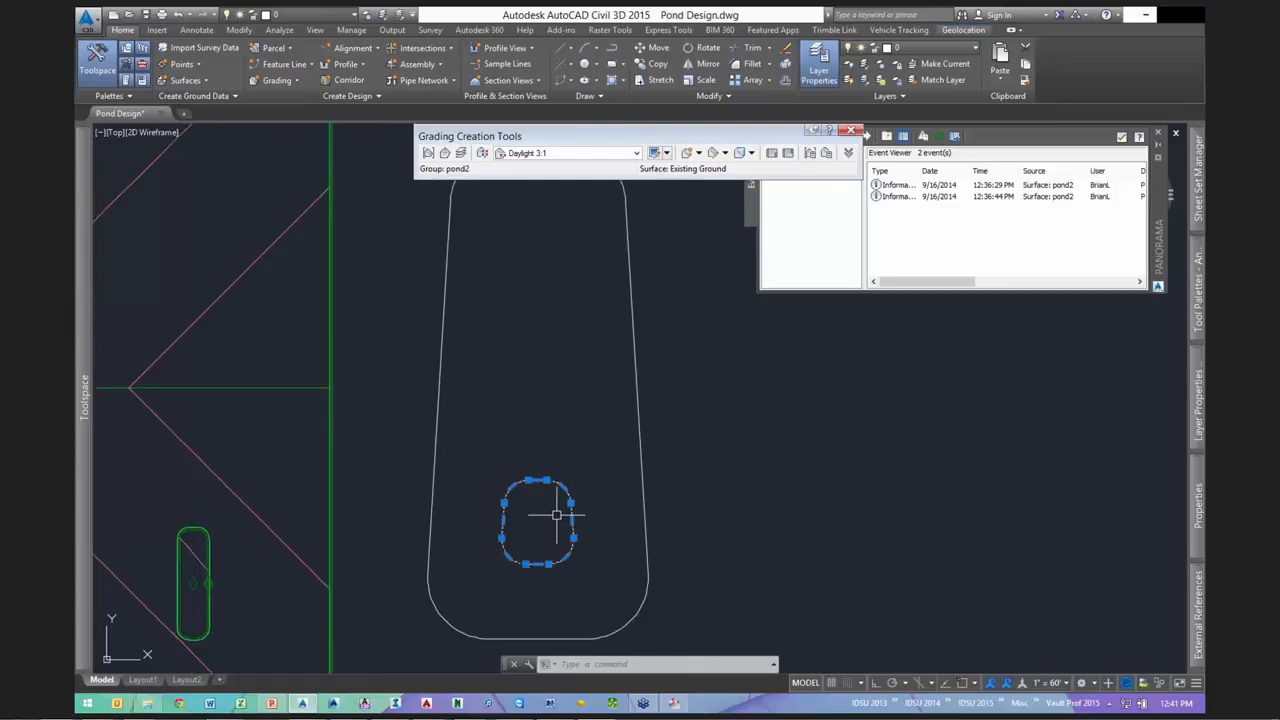
- Select the second pond's outer outline together with its small inner outline
key("Escape")
left_click(634, 349)
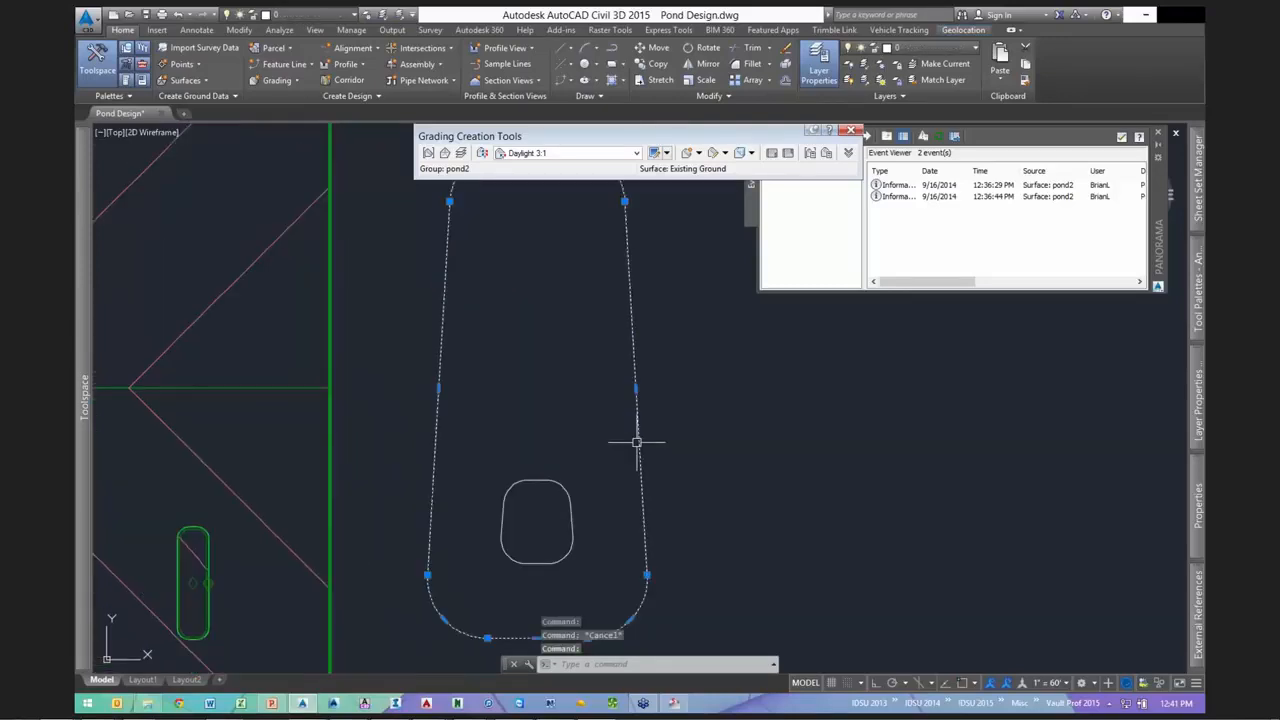
scroll(636, 441, "down", 2)
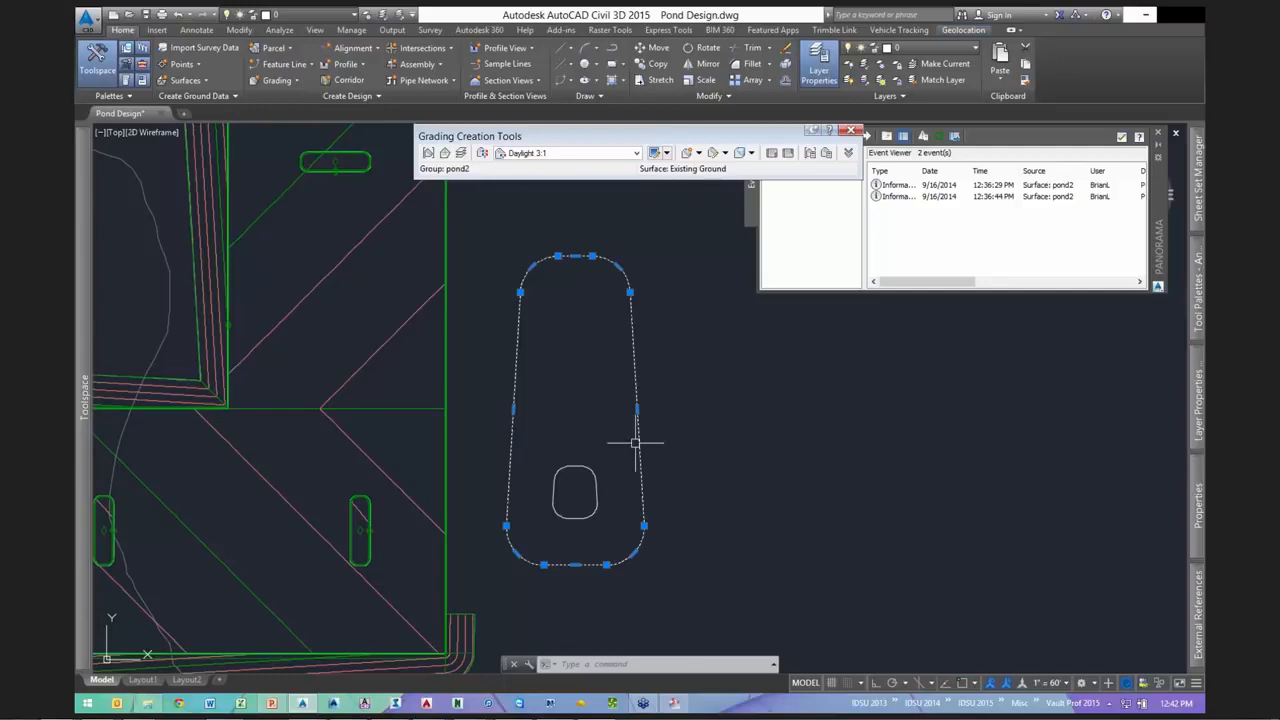
key("Escape")
key("Escape")
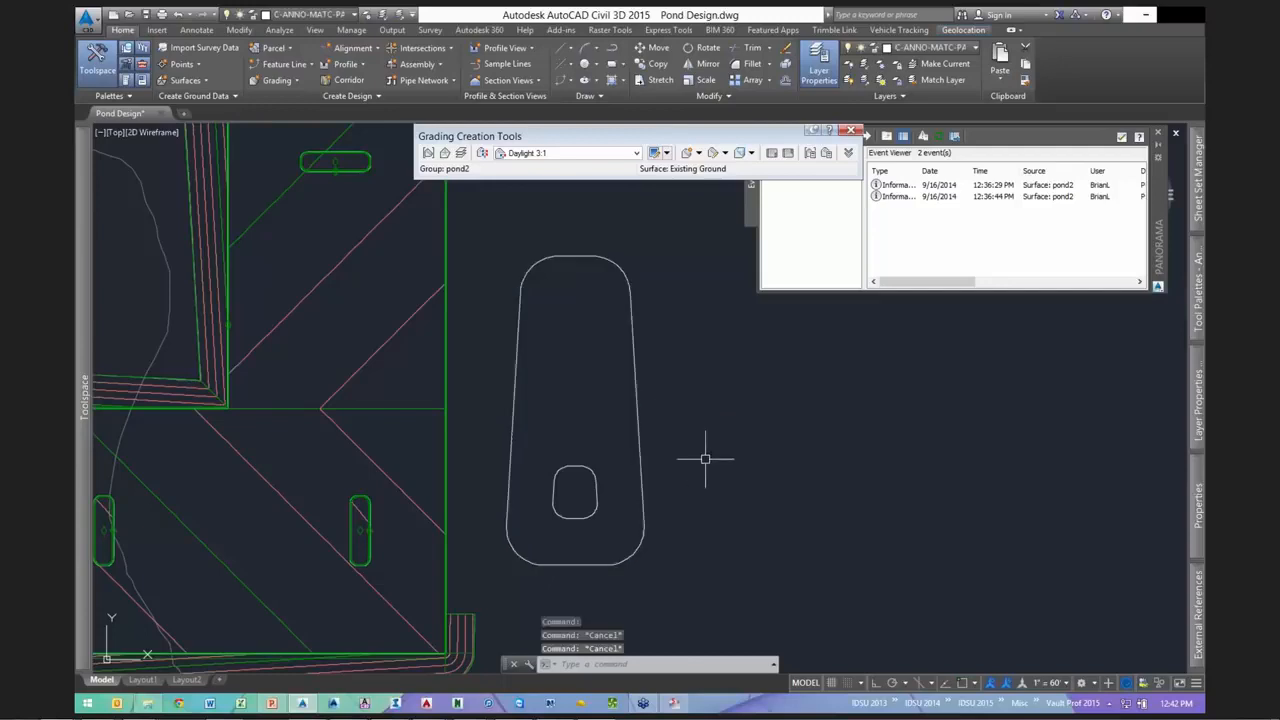
left_click(633, 361)
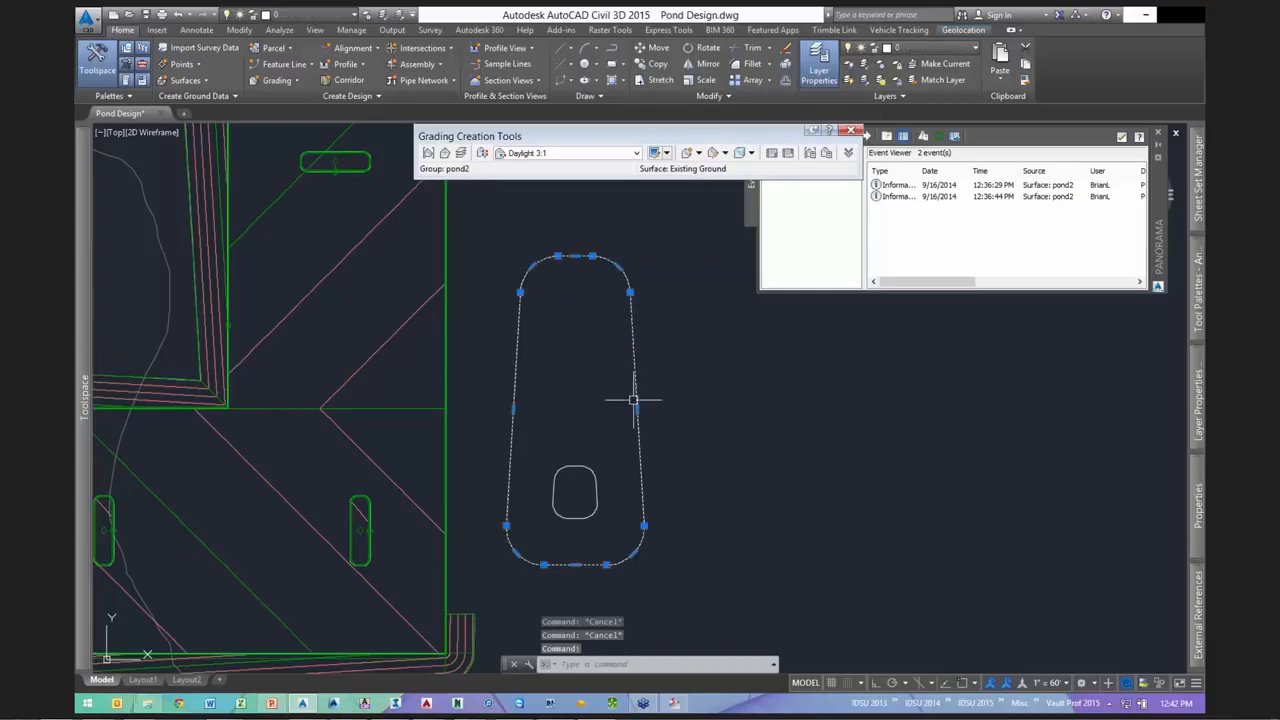
left_click(587, 466)
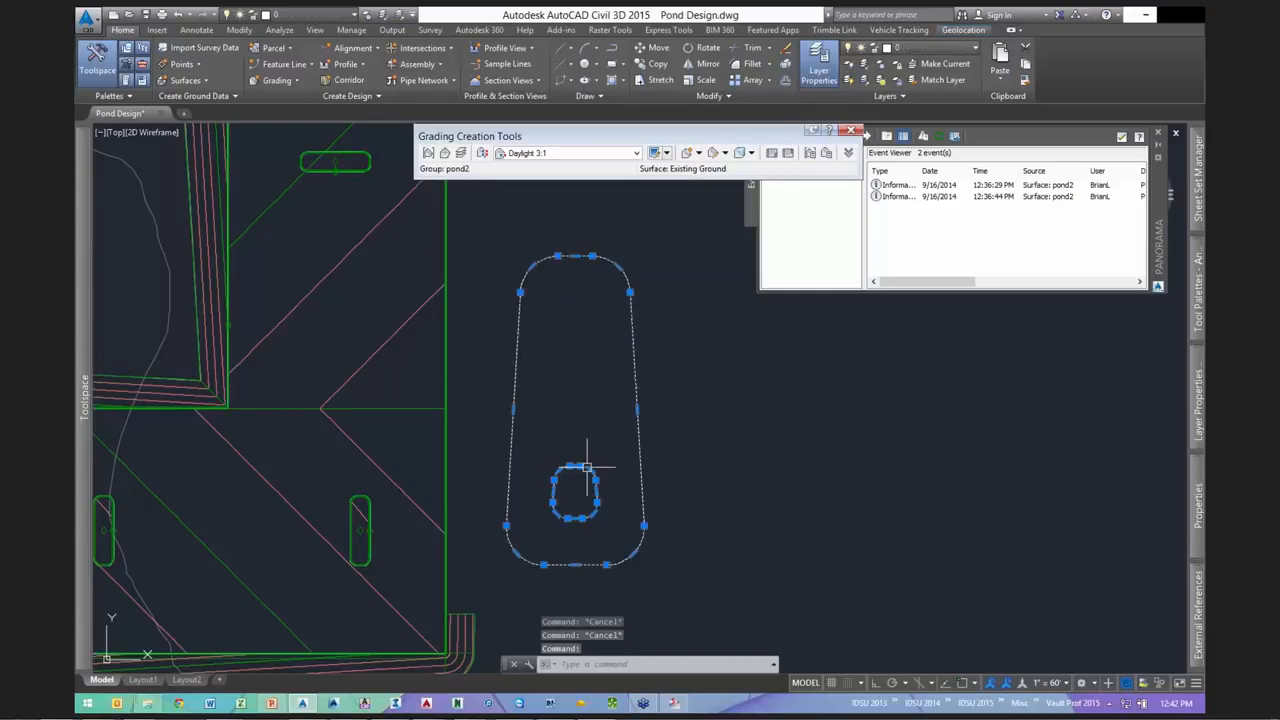
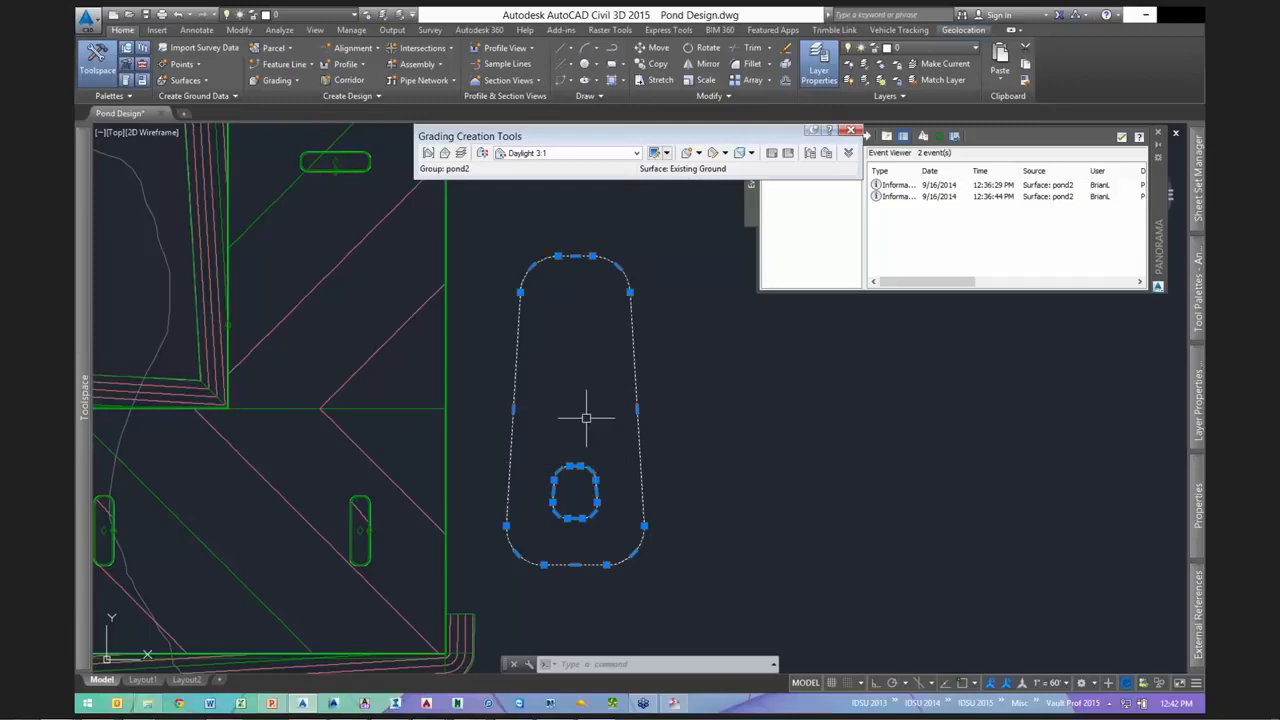
- Clear the selected second-pond outlines and cancel any pending command
scroll(726, 403, "up", 2)
scroll(677, 403, "down", 4)
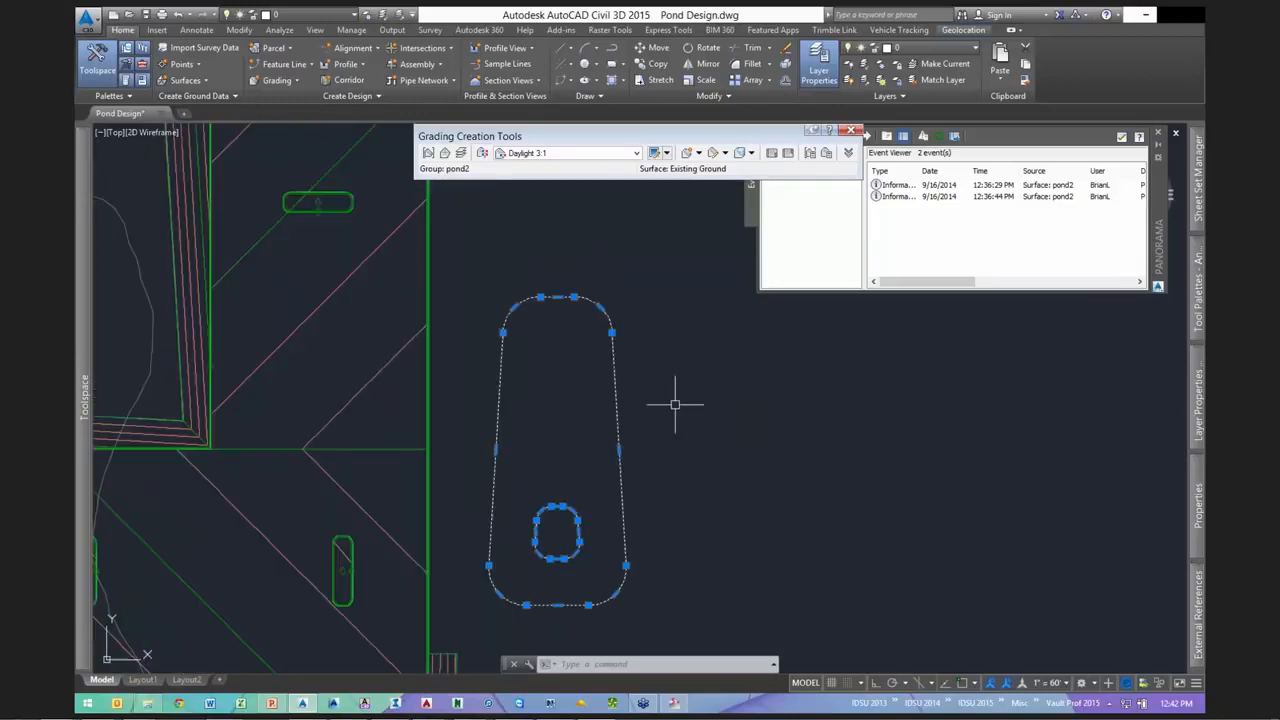
key("Escape")
key("Escape")
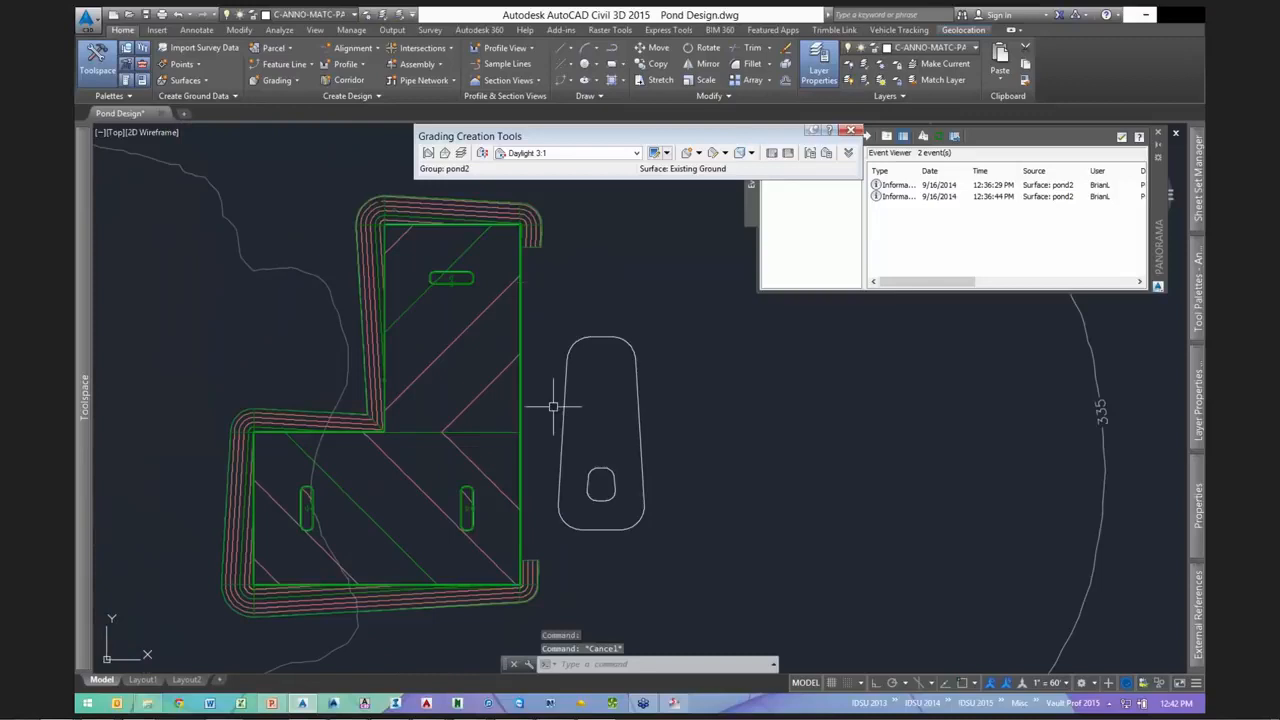
key("Escape")
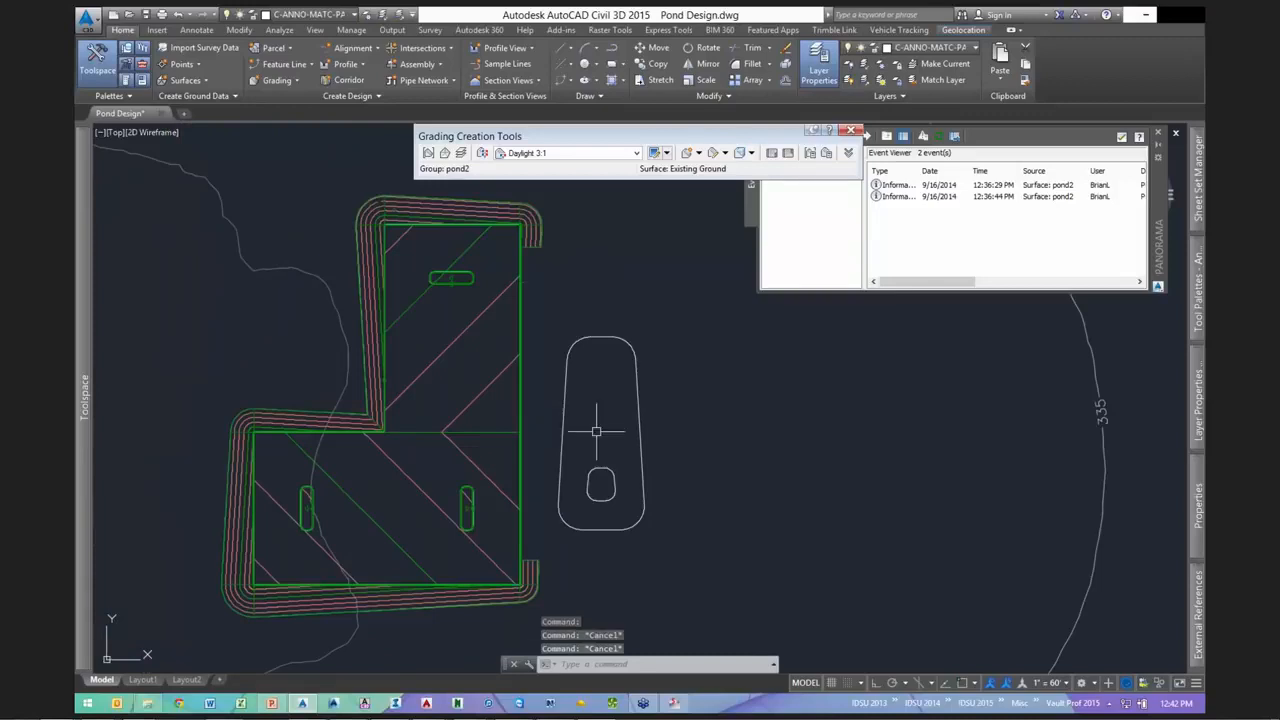
key("Escape")
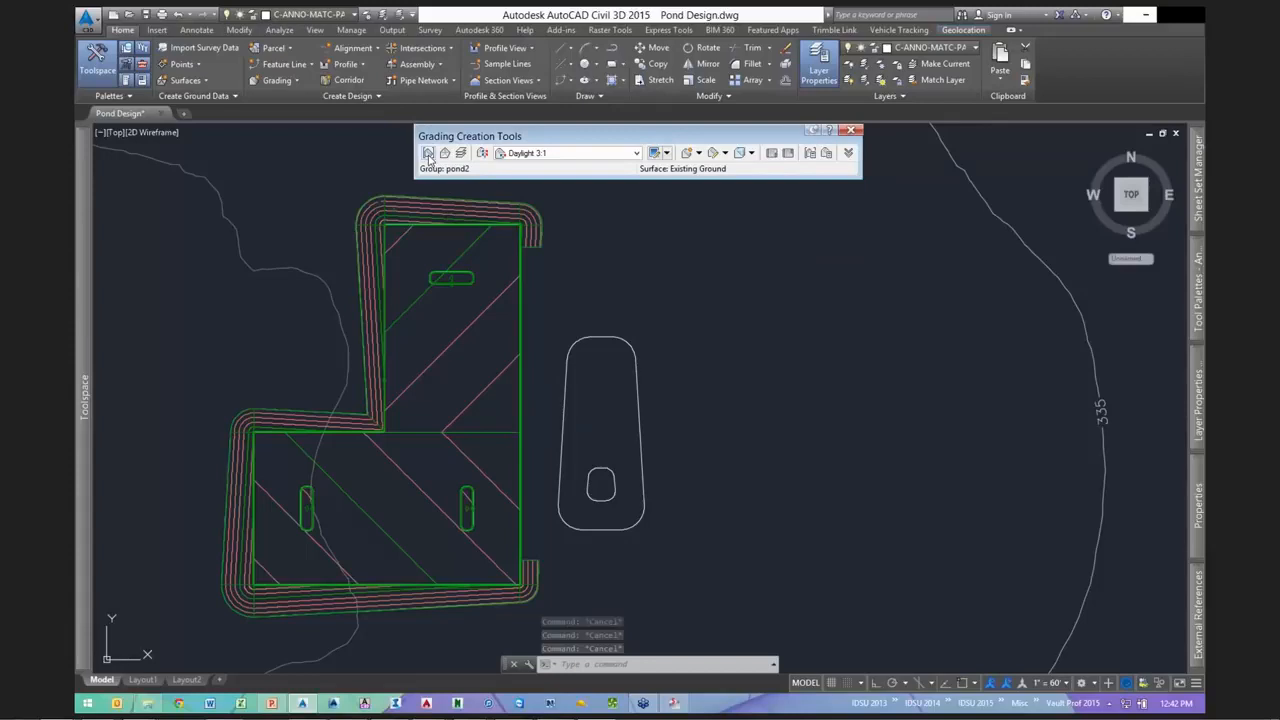
- Close the grading tools and pick the outer outline and inner oval for feature line conversion
left_click(849, 130)
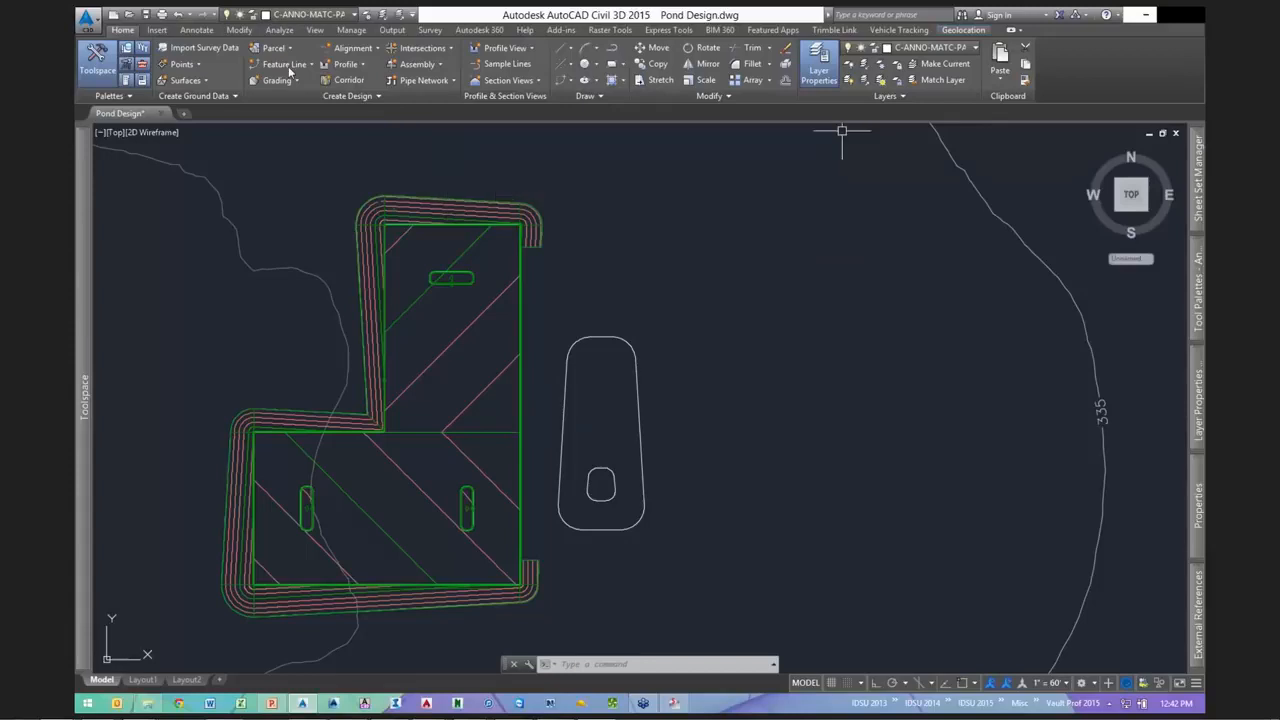
left_click(286, 64)
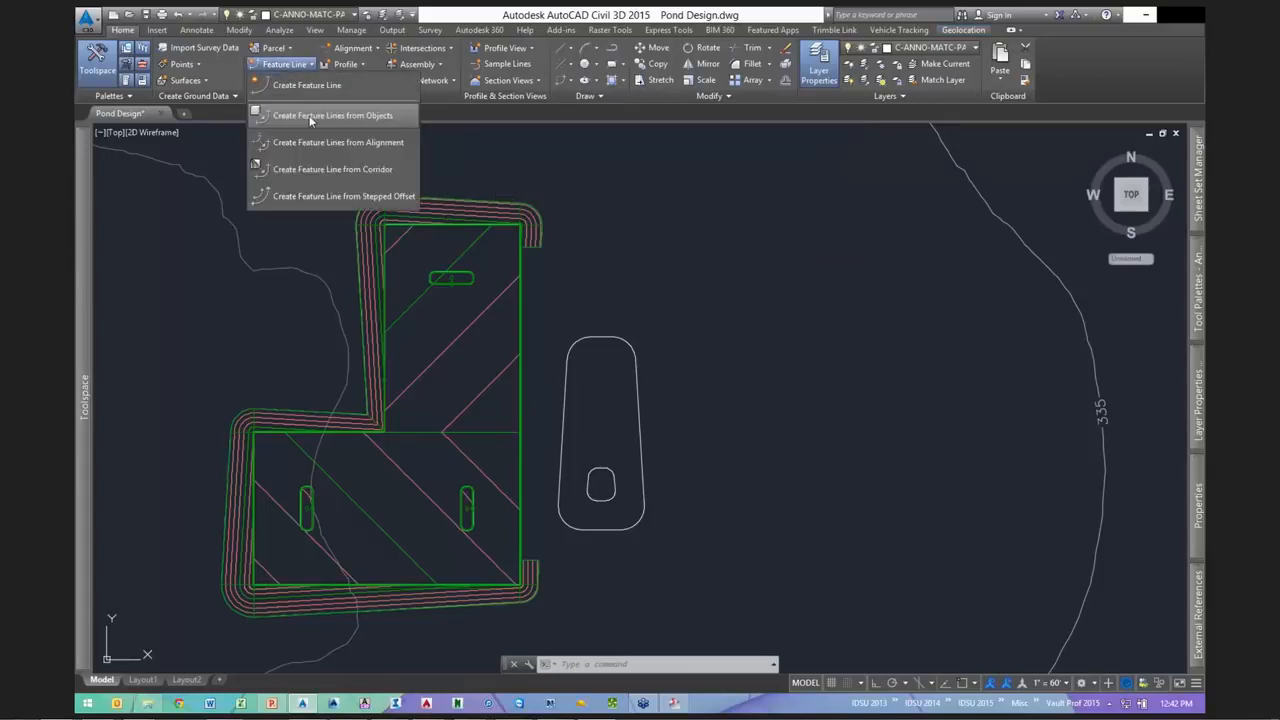
left_click(300, 116)
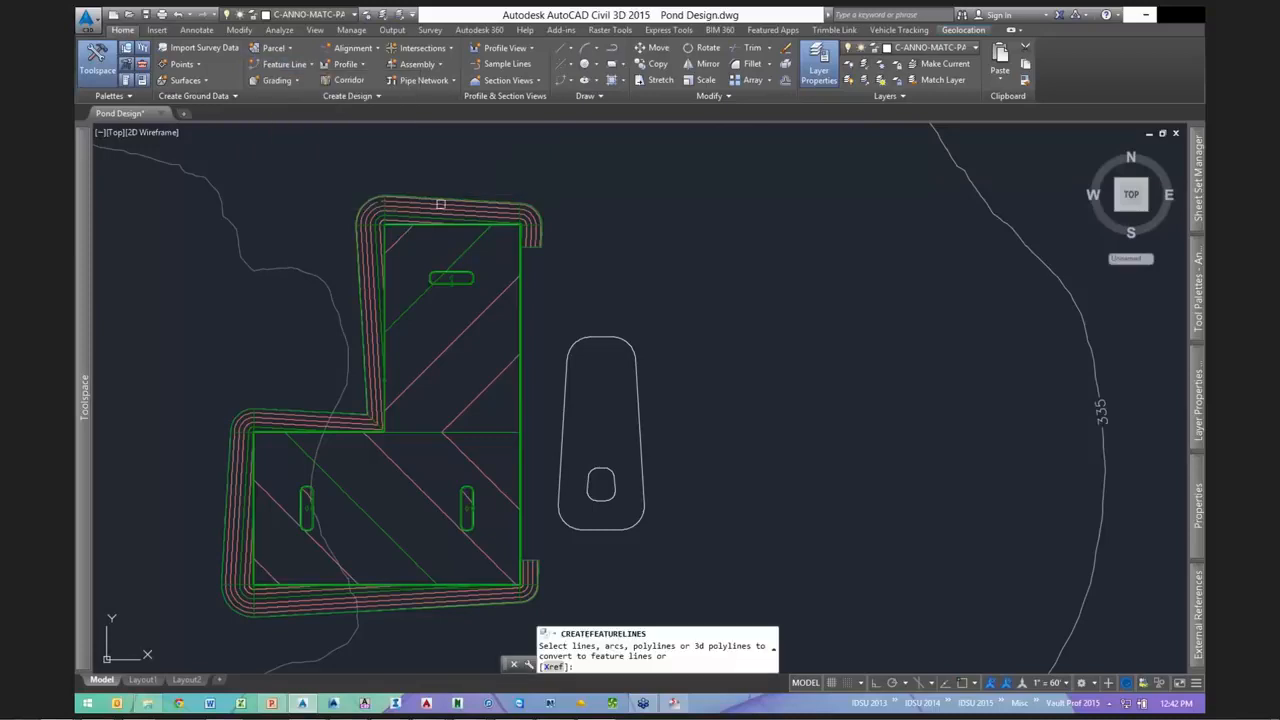
left_click(616, 342)
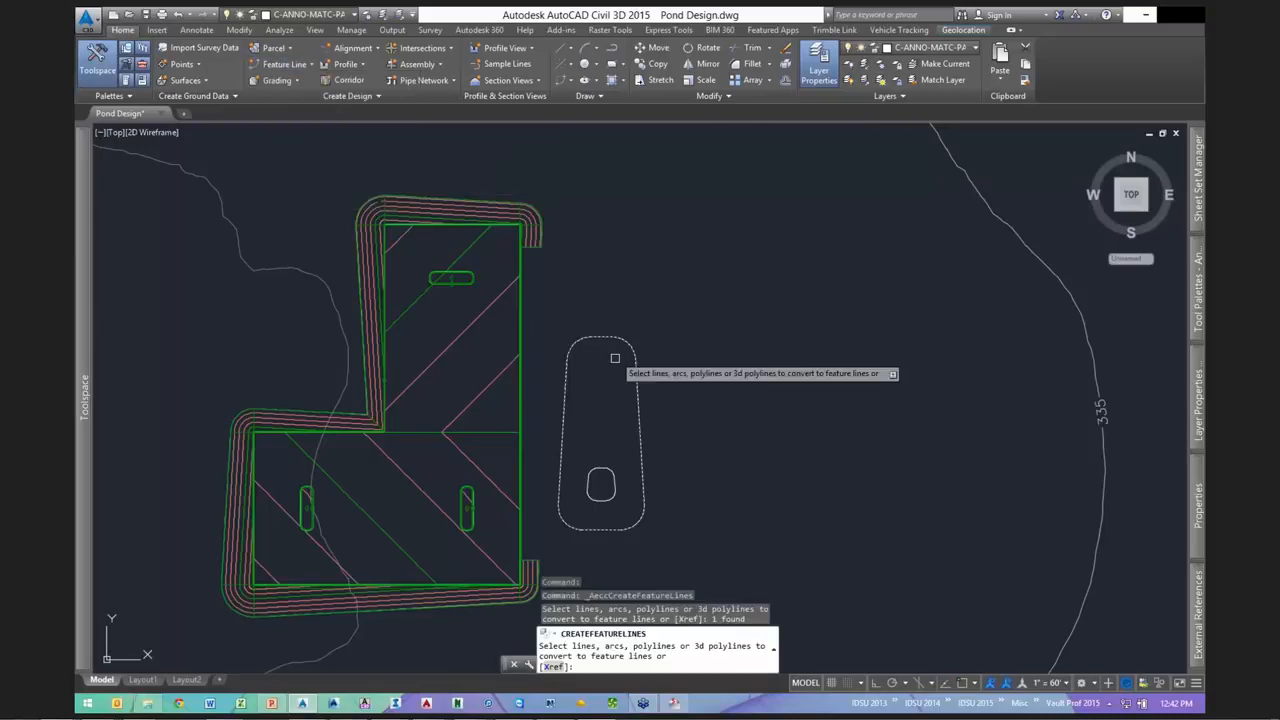
left_click(604, 467)
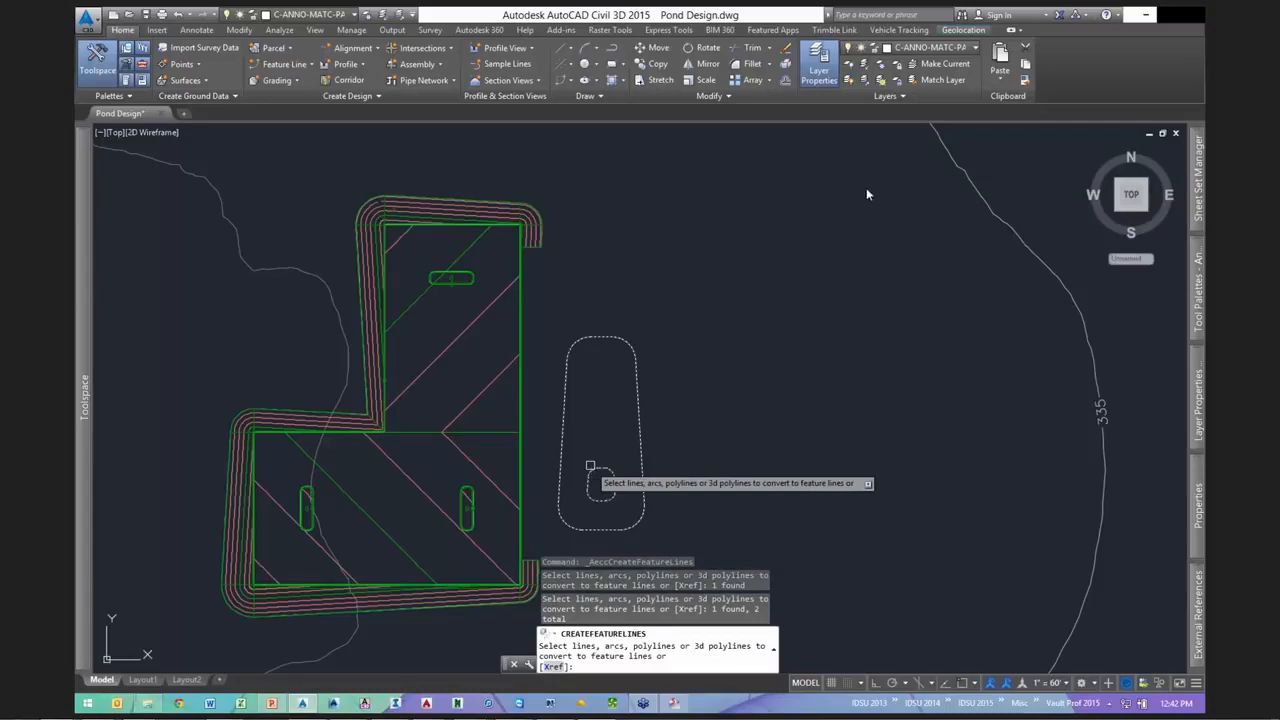
key("Return")
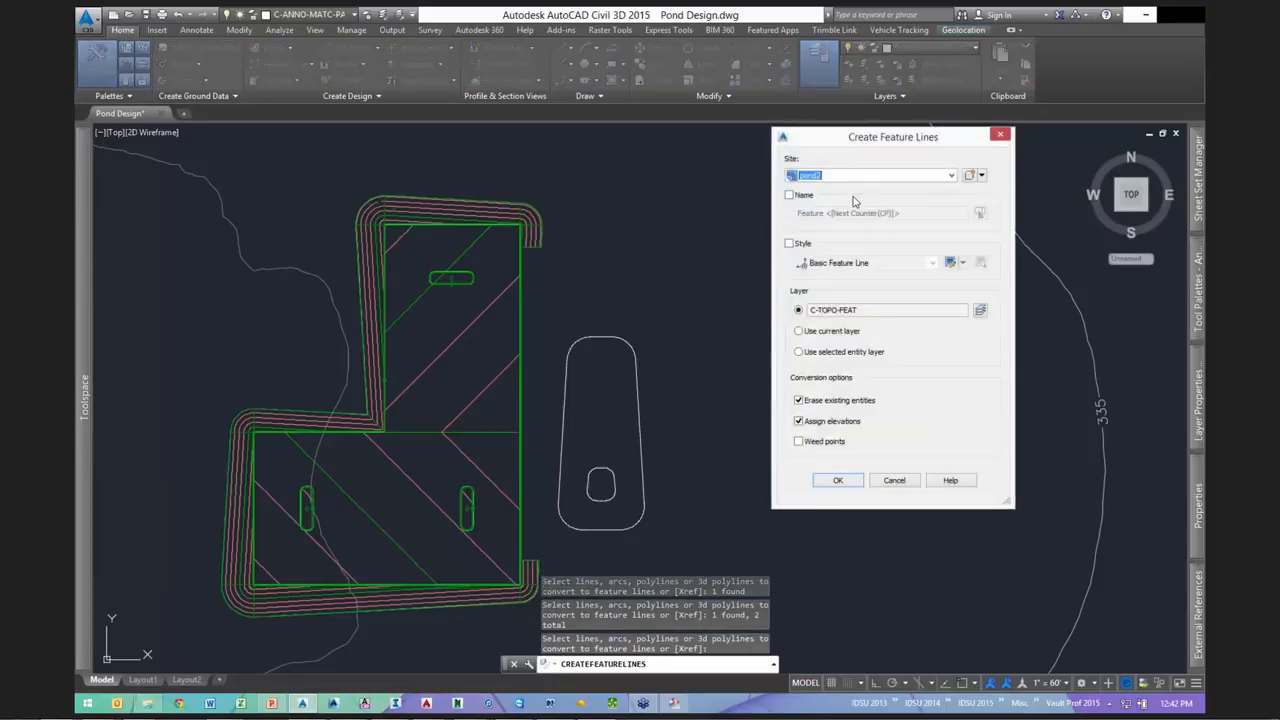
- Place the new feature lines on site pond3 and curb with elevations from Existing Ground
left_click(851, 176)
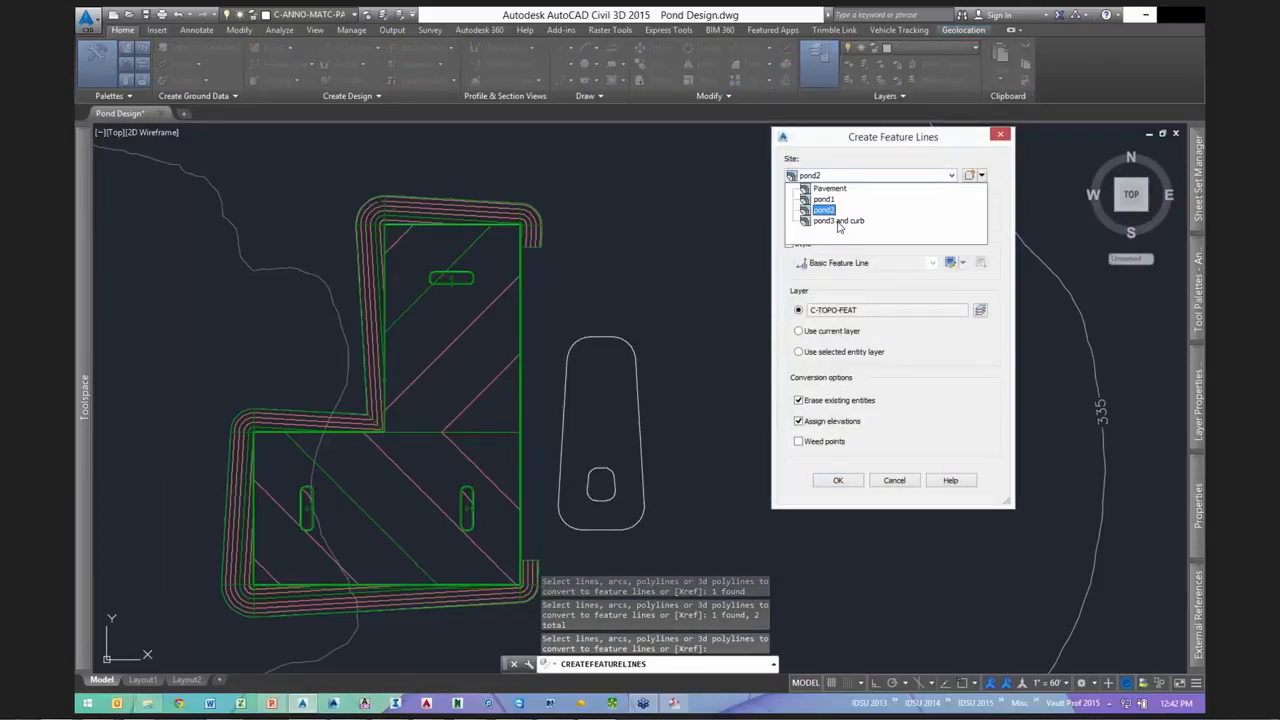
left_click(839, 222)
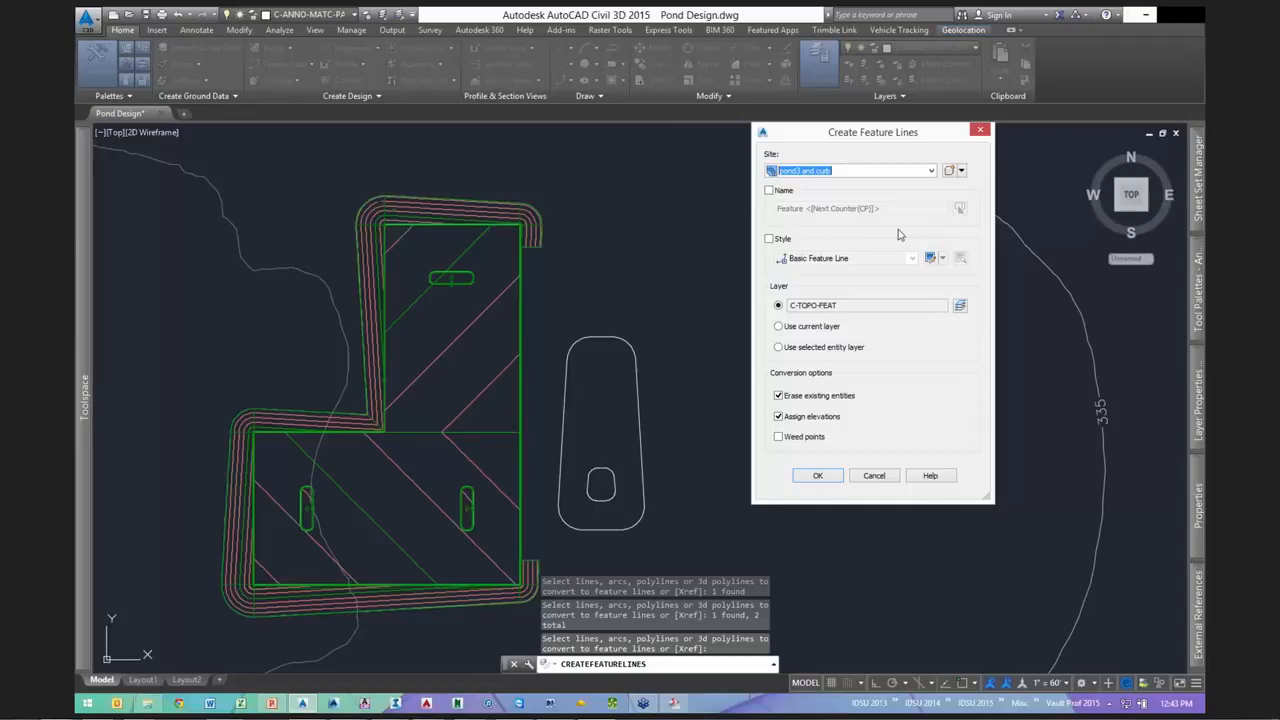
left_click(826, 481)
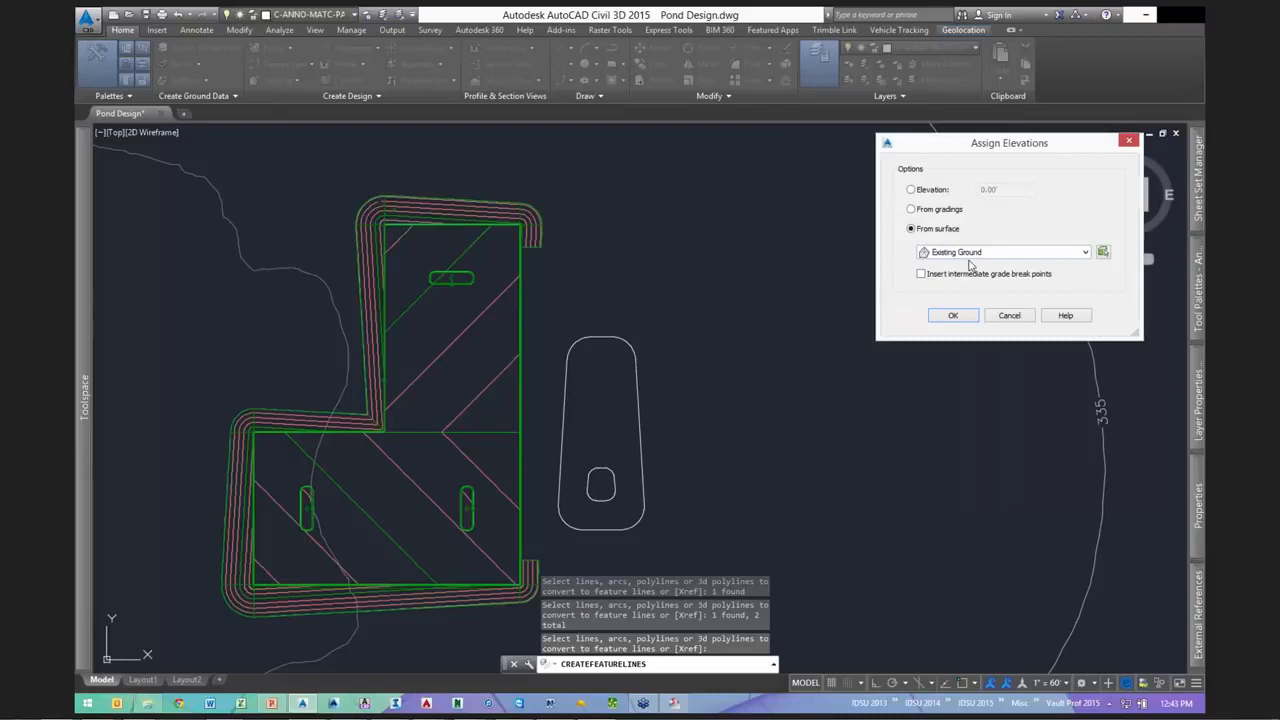
key("Return")
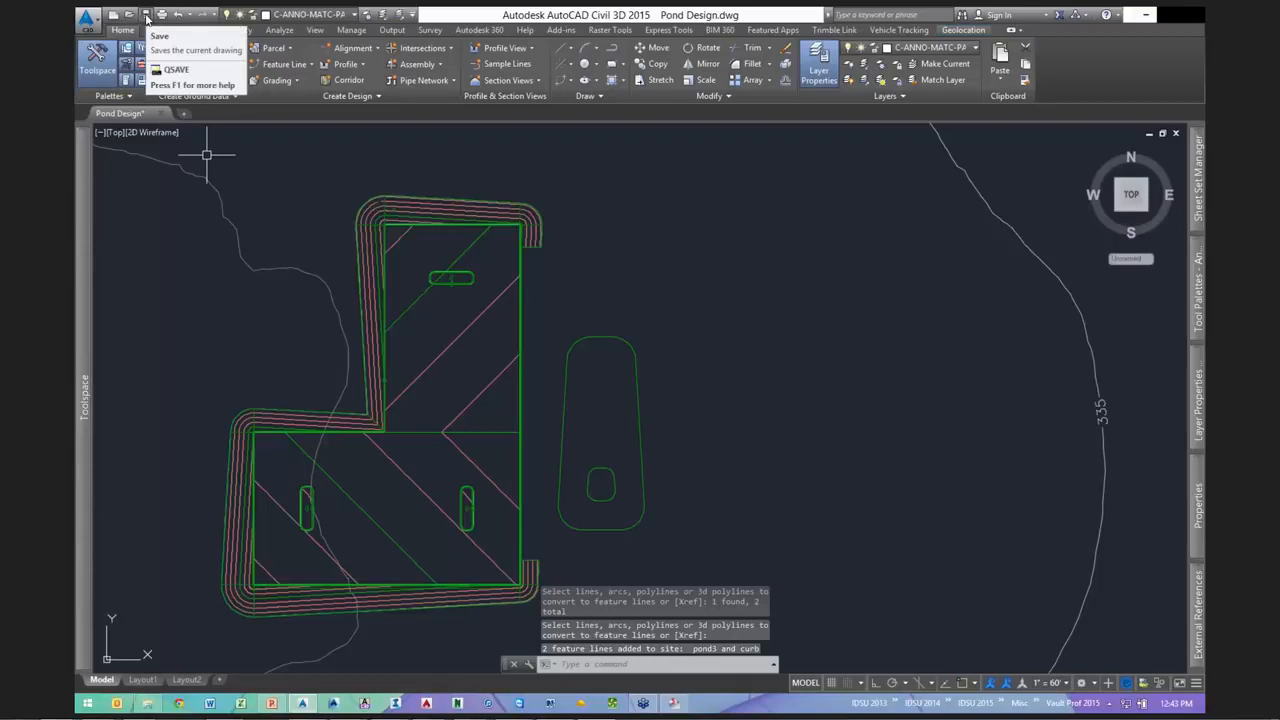
- Save the drawing
left_click(146, 15)
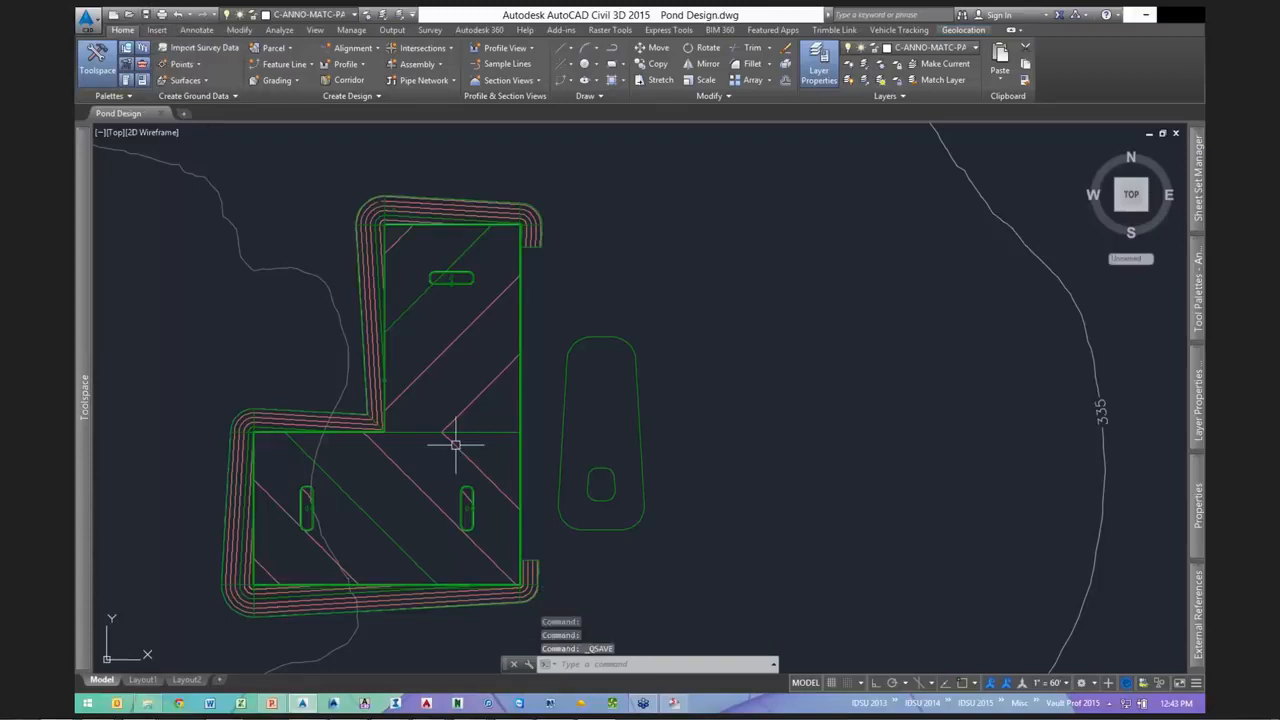
scroll(482, 444, "up", 8)
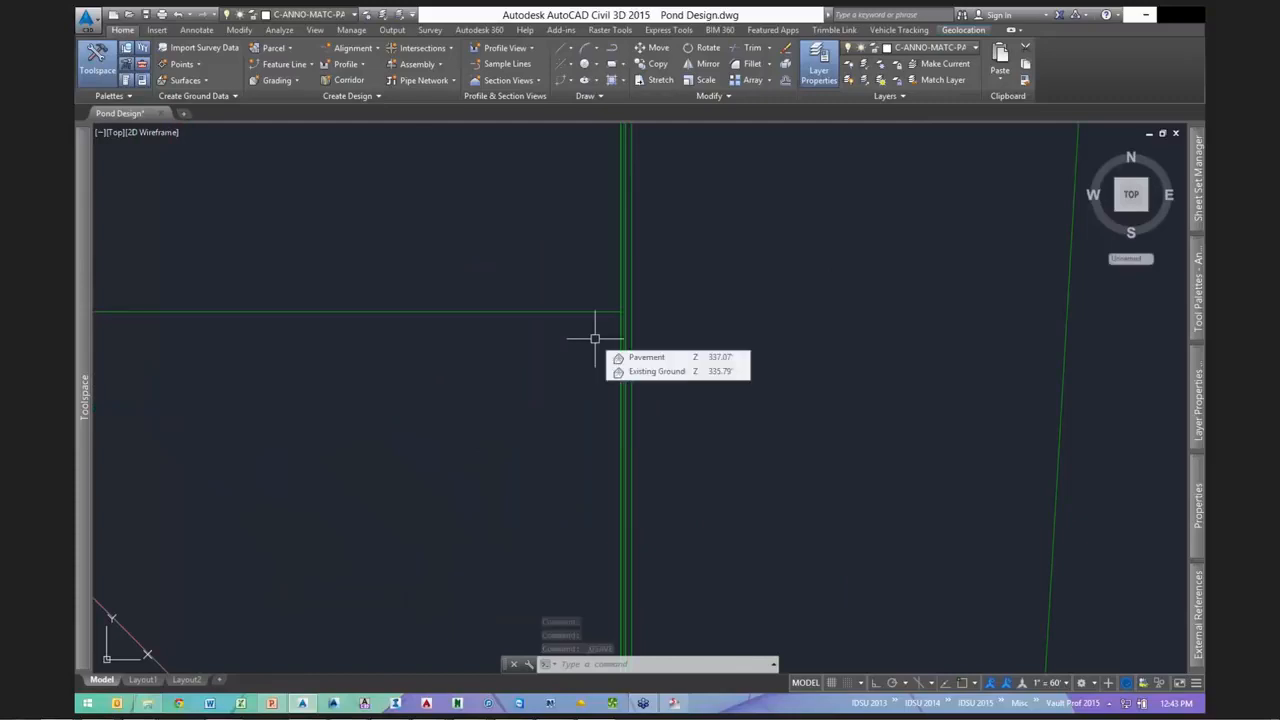
scroll(536, 372, "down", 3)
scroll(536, 372, "down", 3)
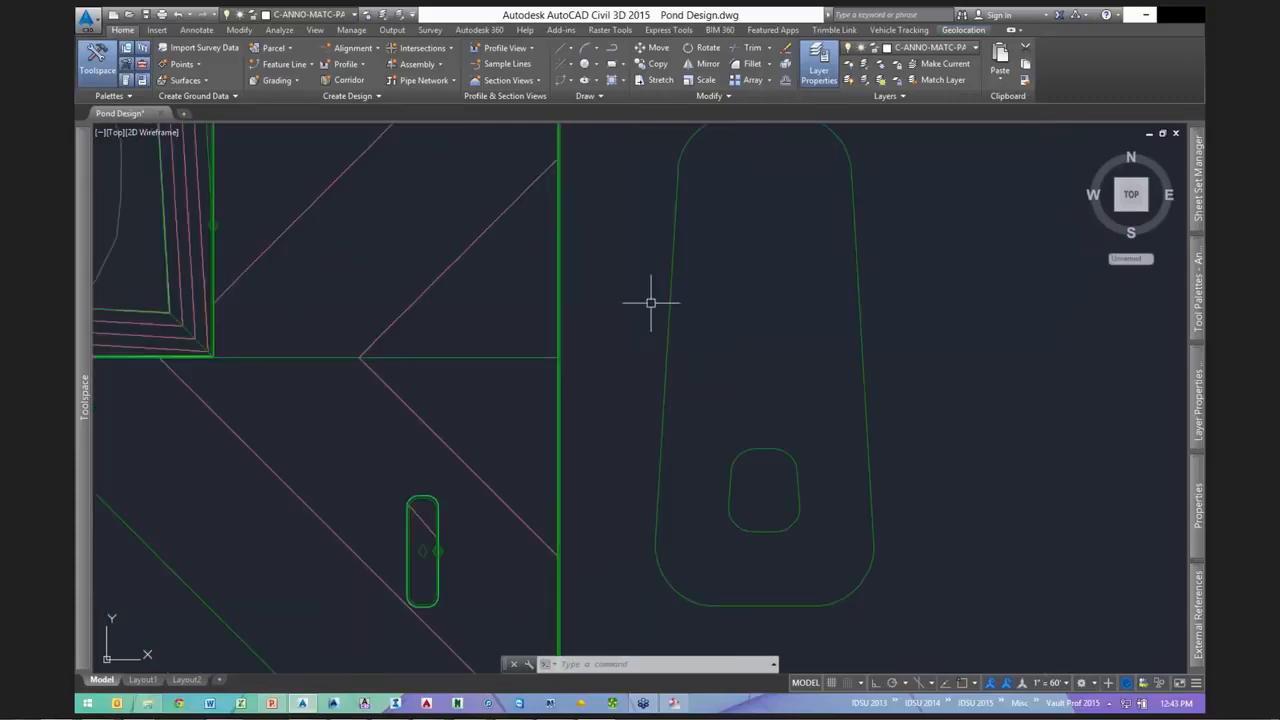
scroll(669, 251, "down", 2)
key("Escape")
- Set every point of the pond's outer feature line to elevation 333.00' in the Elevation Editor
left_click(669, 248)
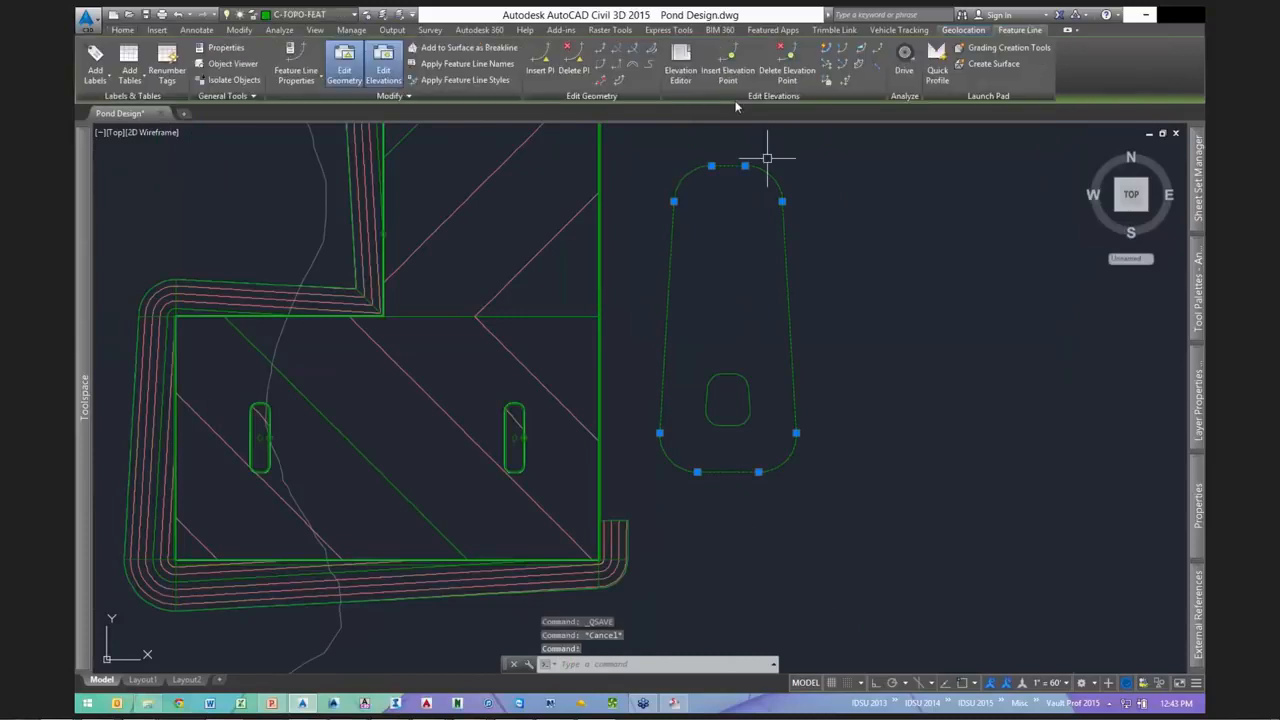
left_click(679, 70)
left_click(852, 229)
type("33")
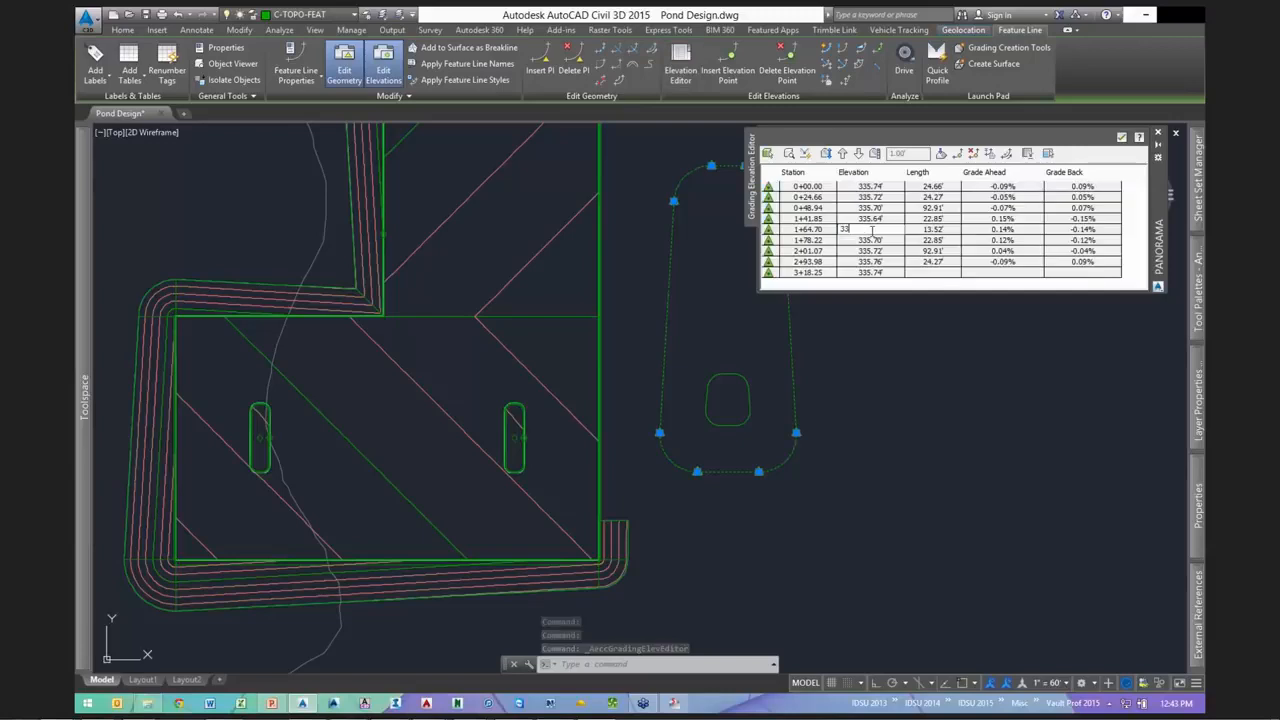
type("3")
key("Return")
left_click(1122, 137)
key("Escape")
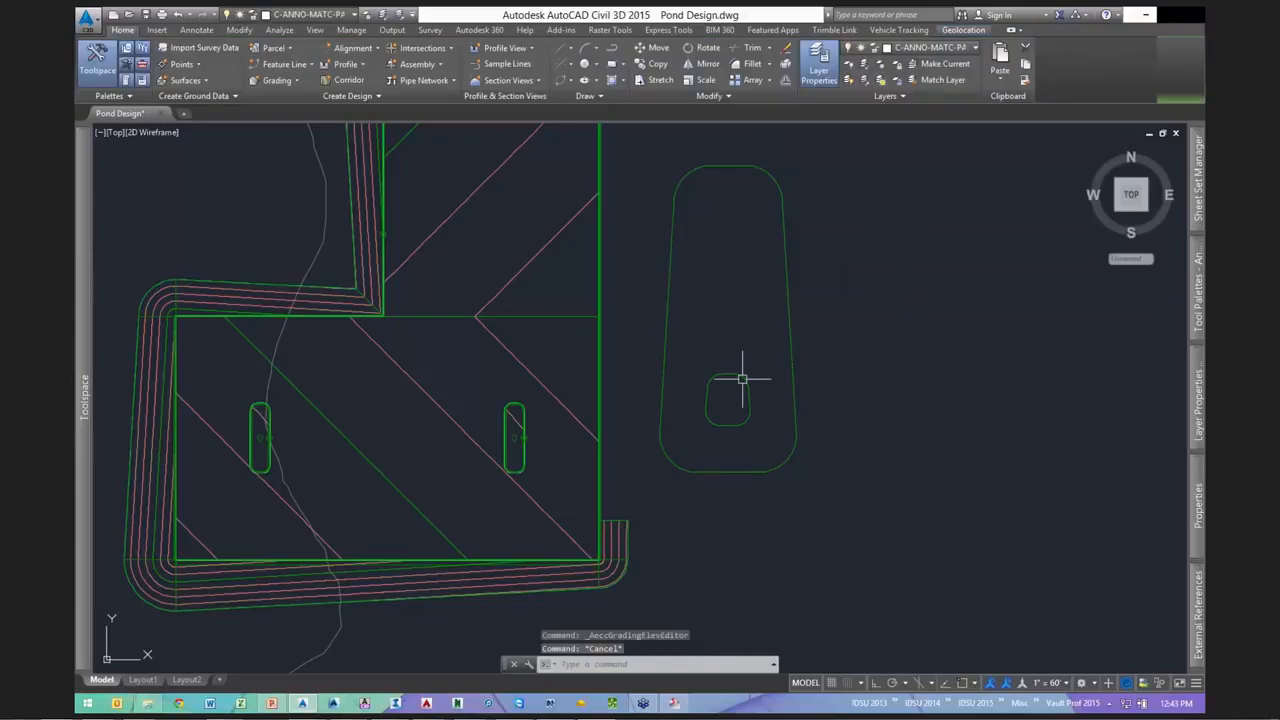
- Give every point on the small inner feature line a 330.00' elevation in the Elevation Editor
left_click(742, 373)
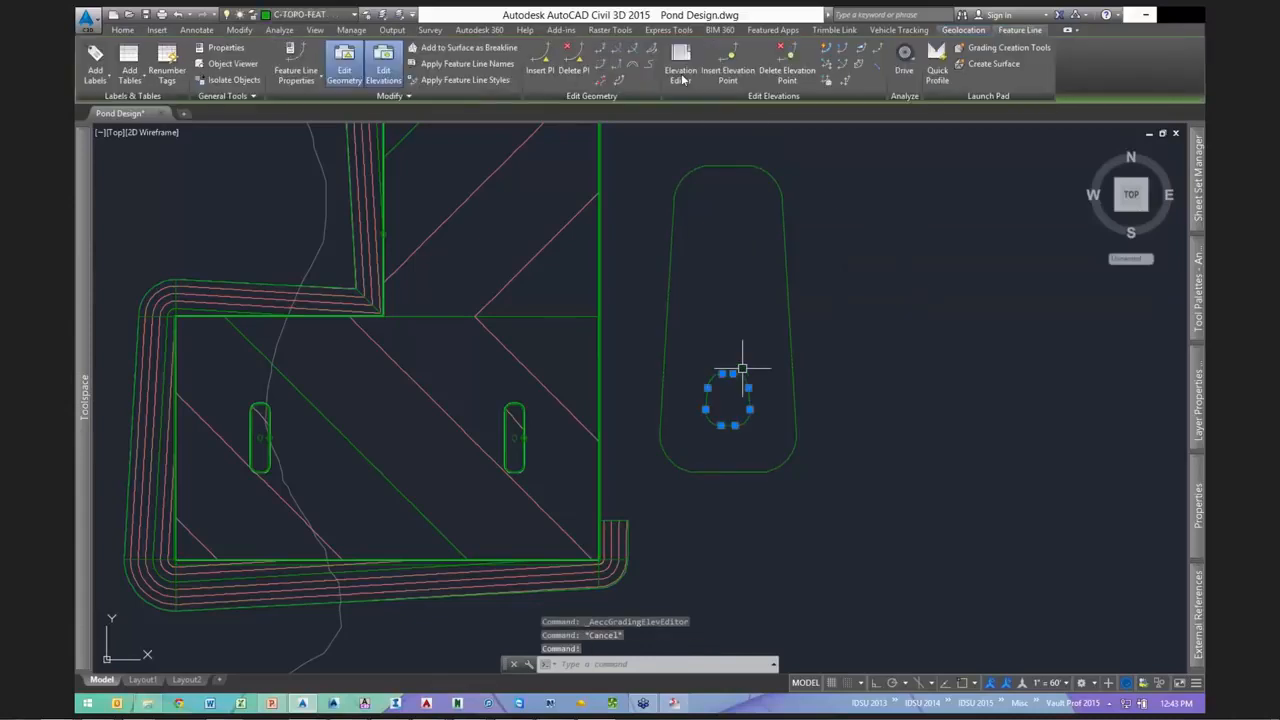
left_click(681, 74)
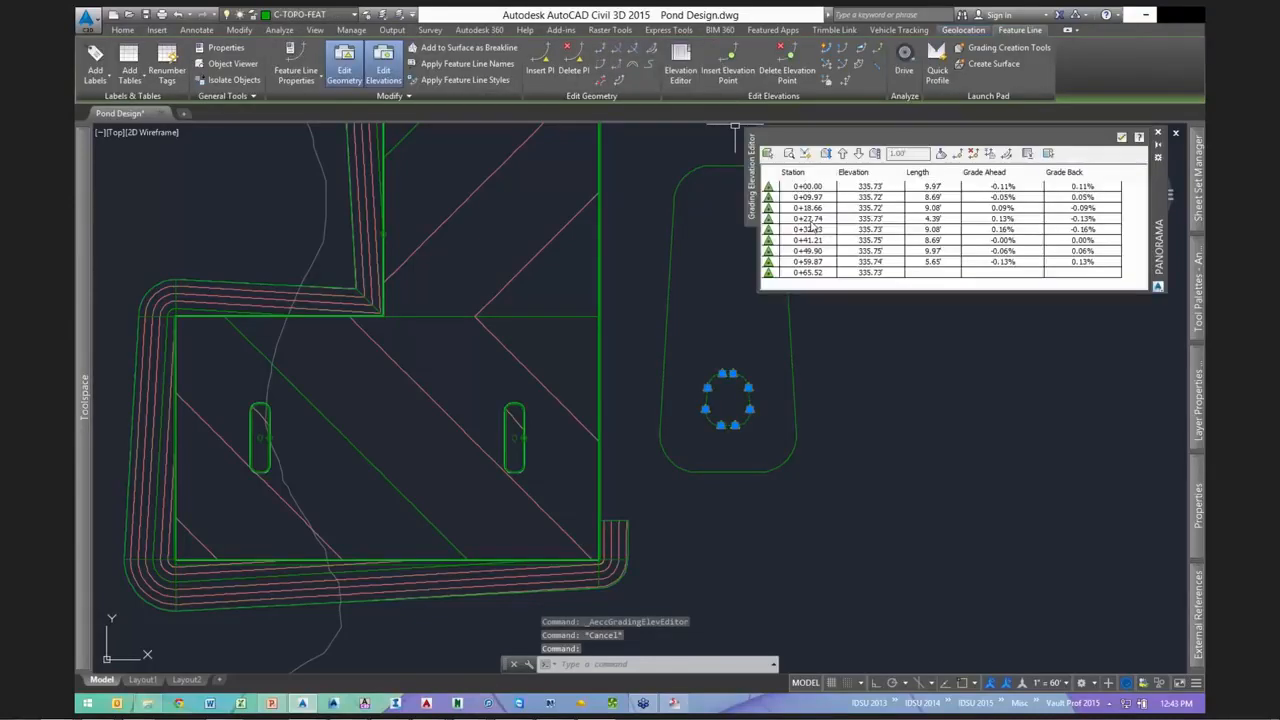
left_click(870, 229)
type("3")
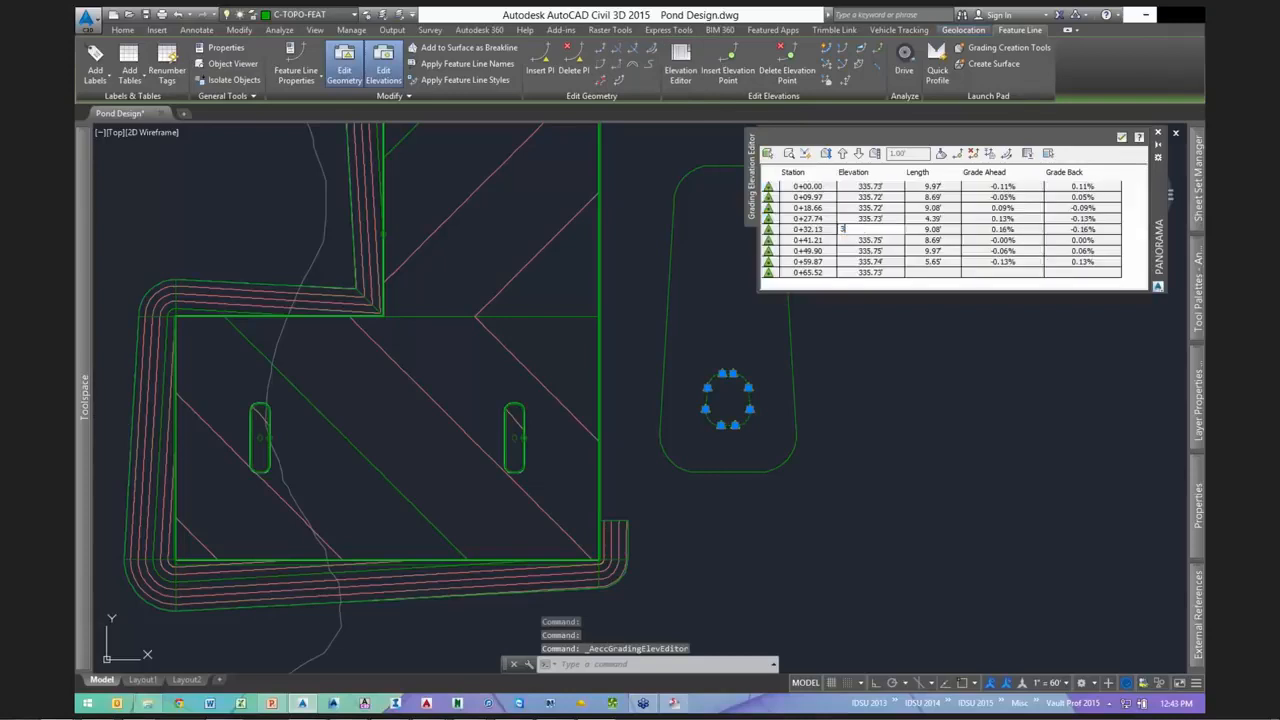
type("30")
key("Return")
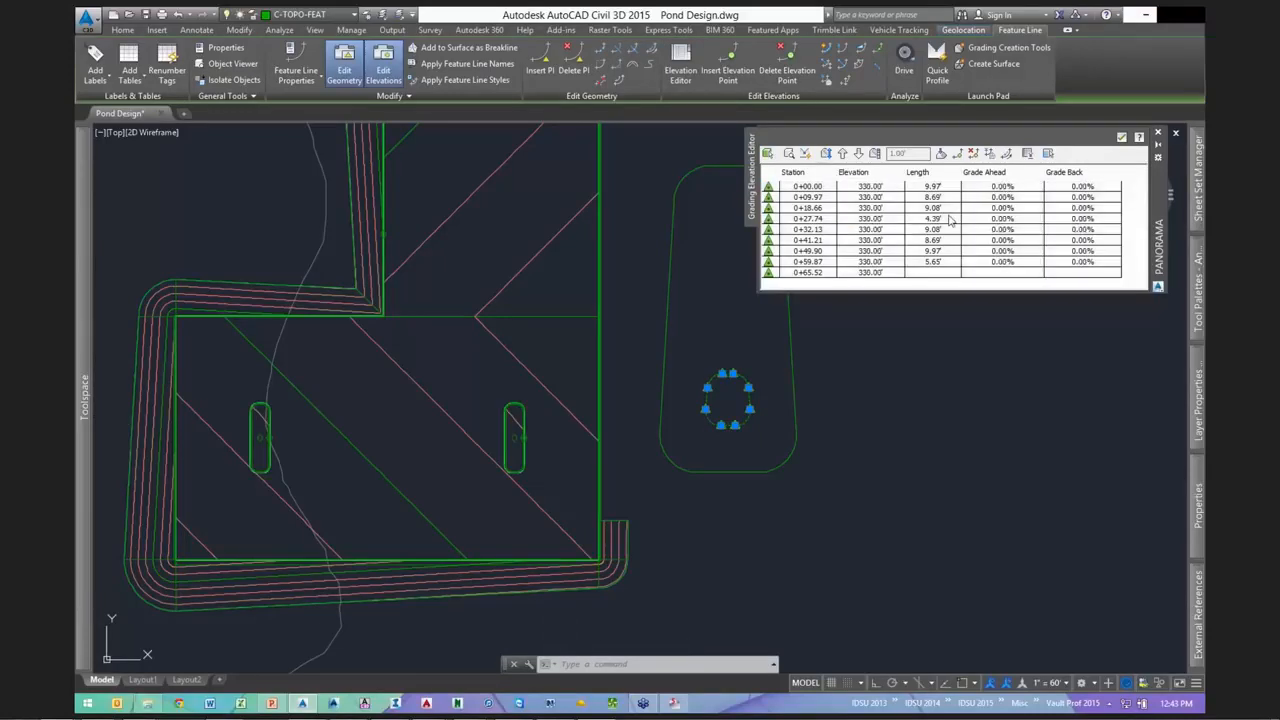
left_click(1122, 139)
middle_click_drag(749, 317, 723, 345)
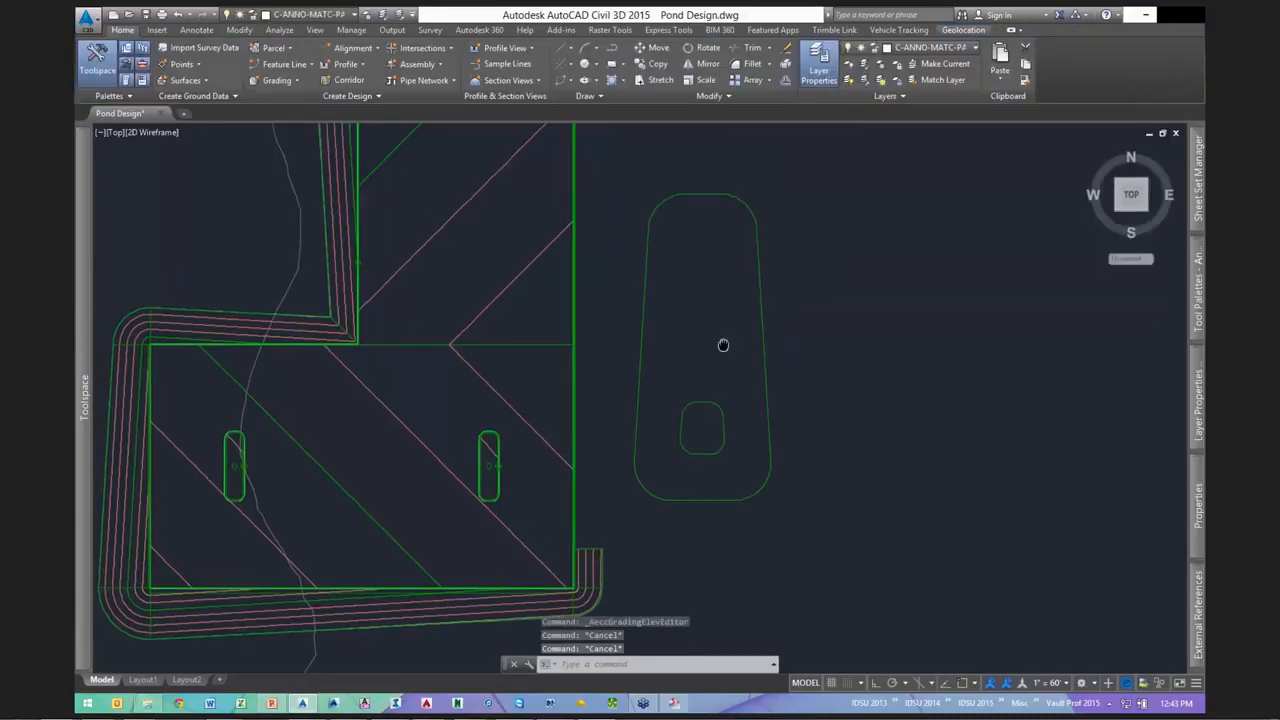
scroll(654, 391, "down", 3)
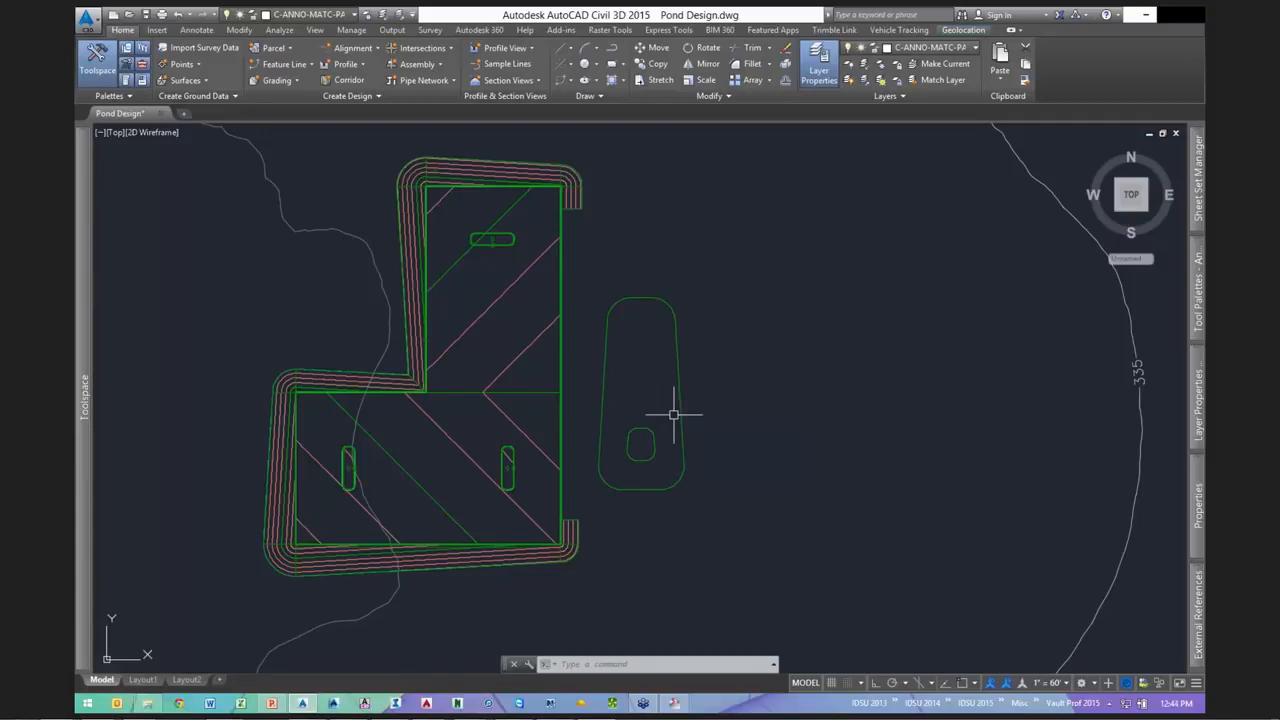
- Bring up the Grading Creation Tools and set the grading group to pond3 and curb
left_click(280, 80)
left_click(303, 103)
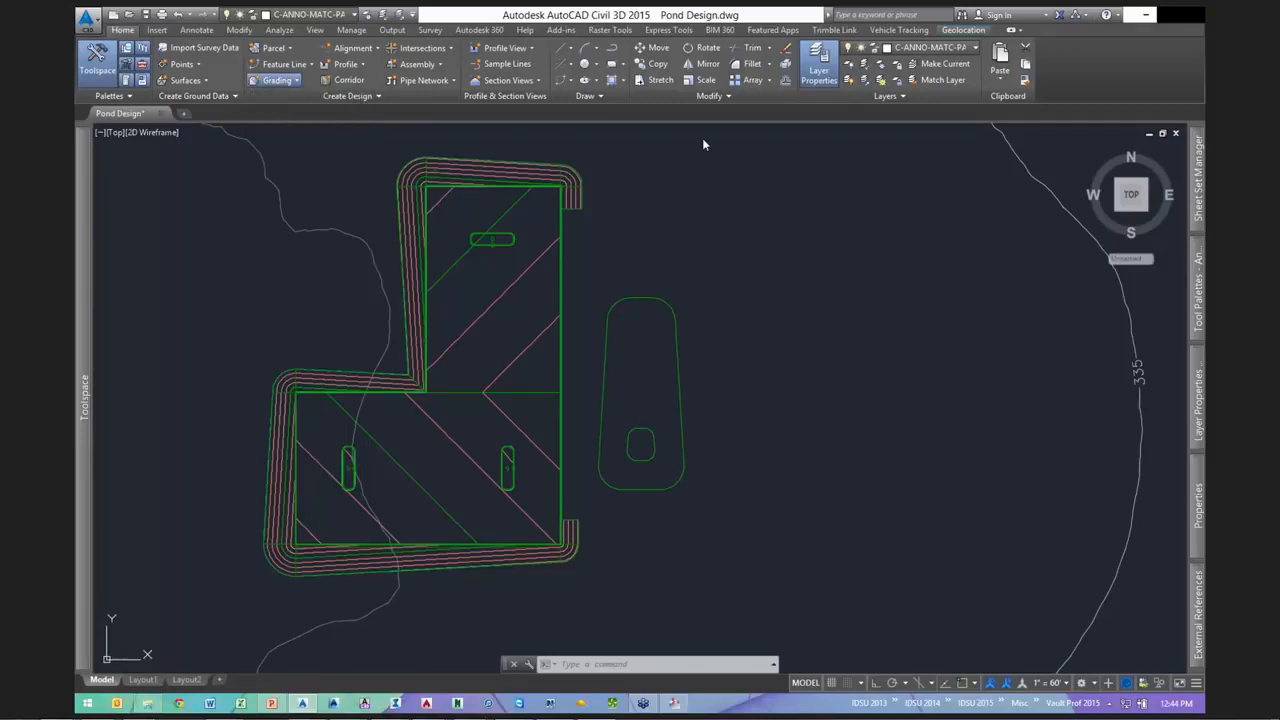
left_click_drag(530, 136, 707, 146)
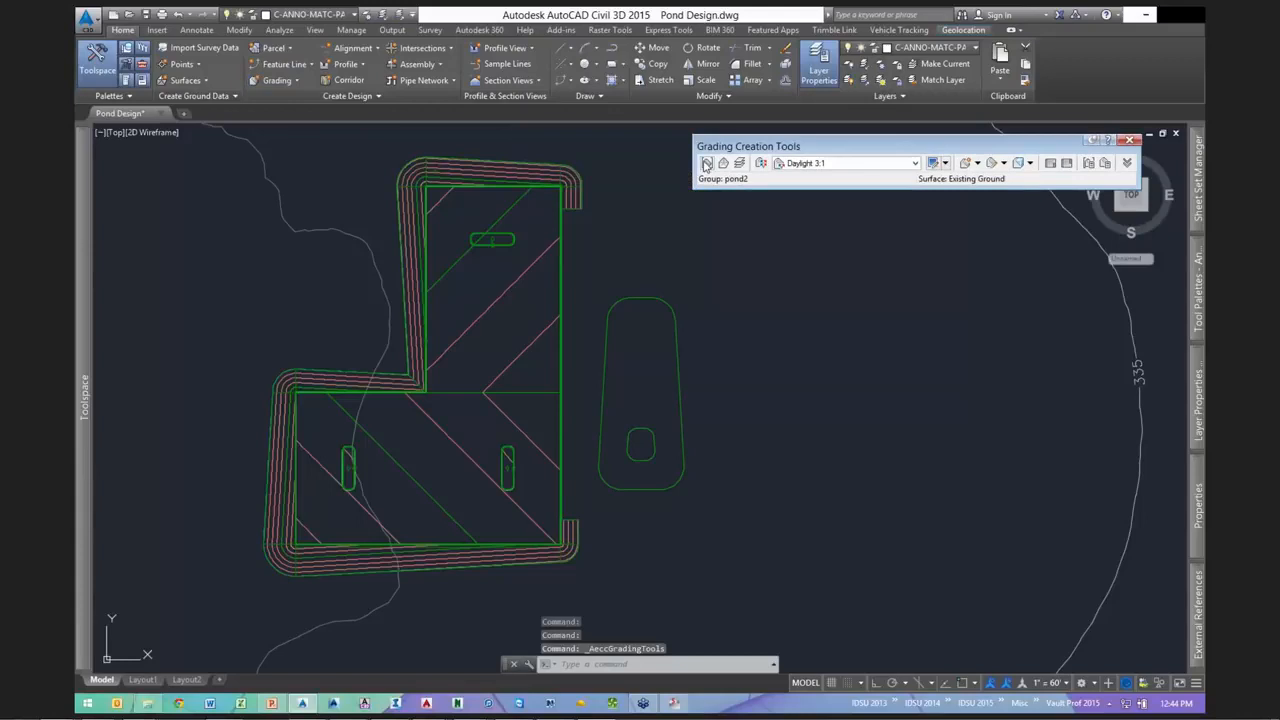
left_click(707, 163)
left_click(575, 240)
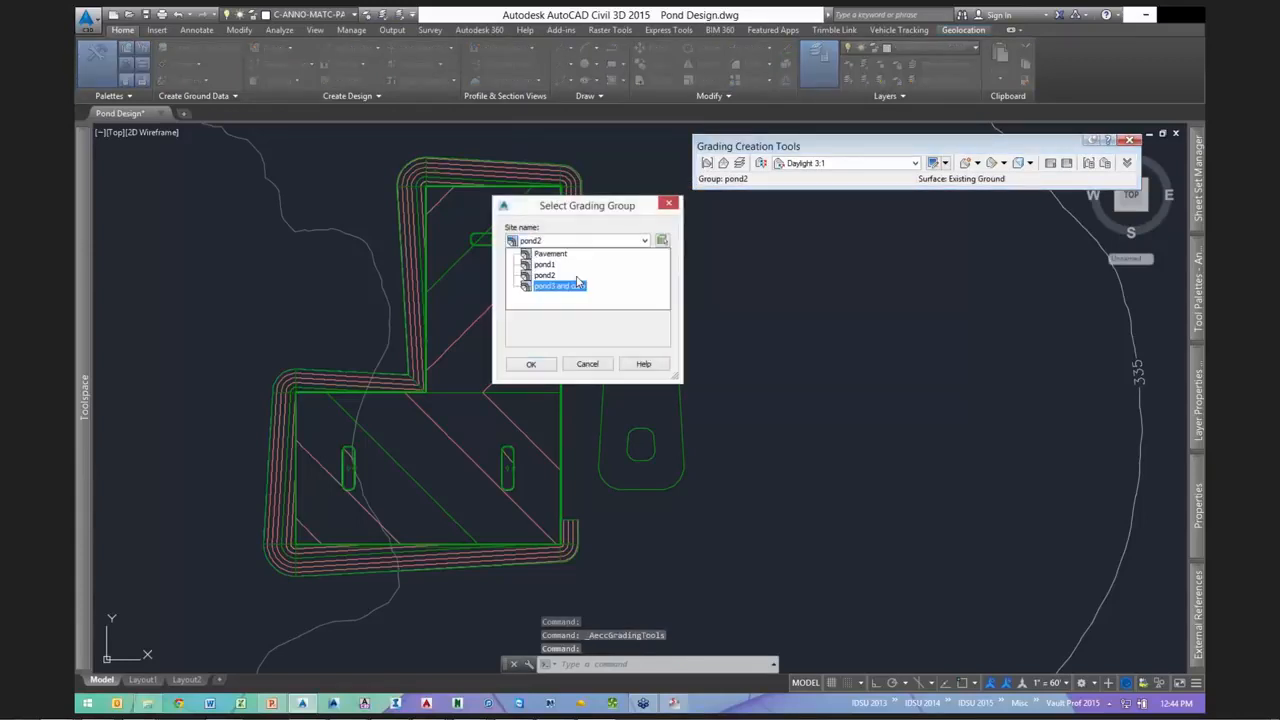
left_click(577, 285)
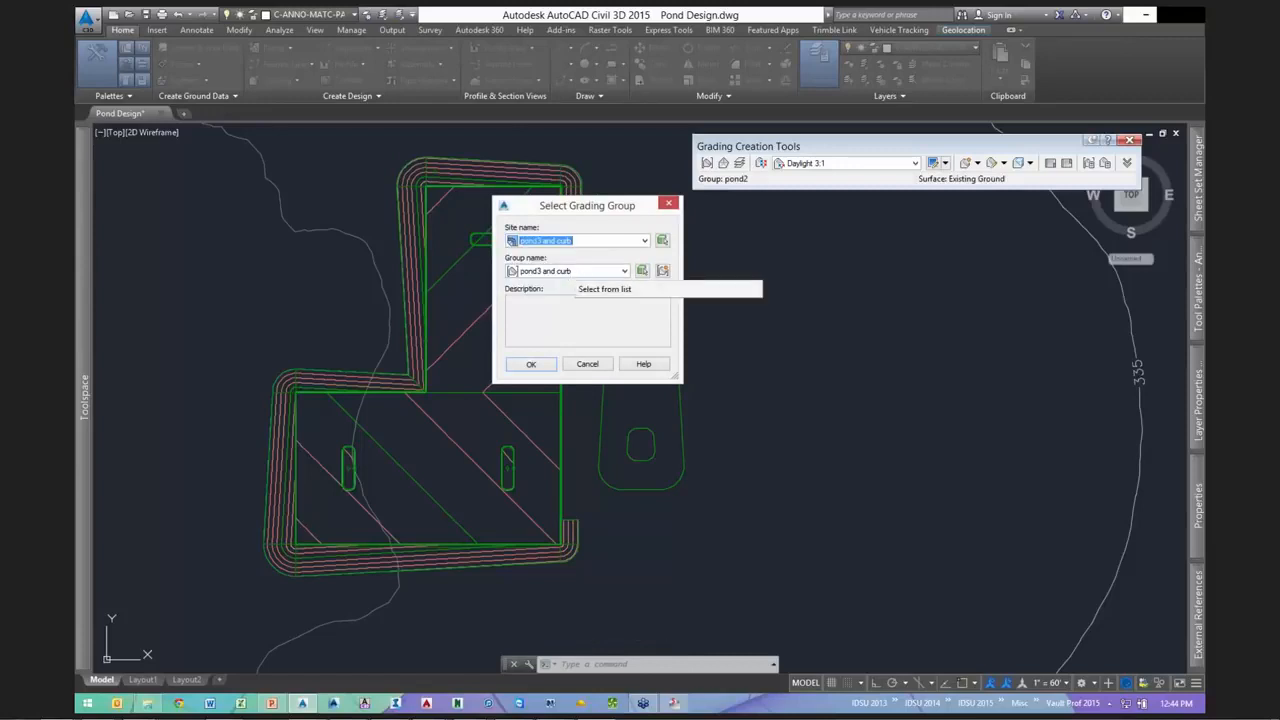
left_click(531, 364)
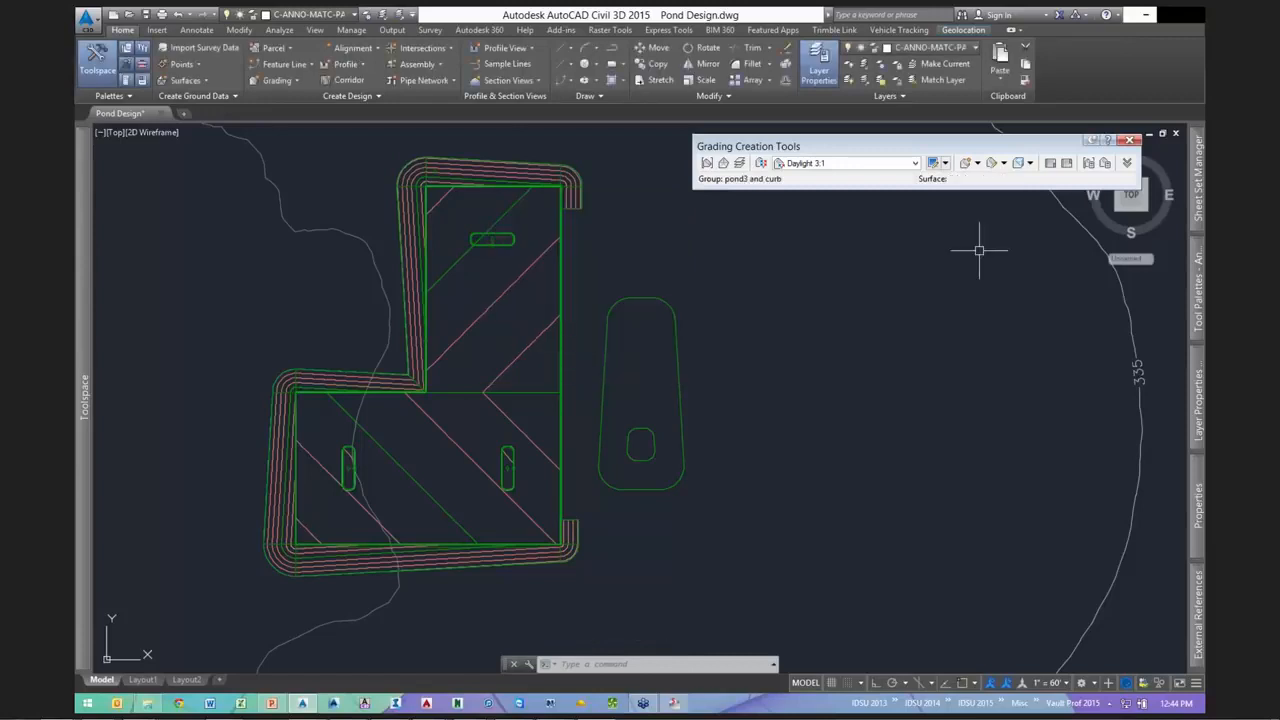
- Enable automatic surface creation for the pond3 and curb group at 1.50' tessellation spacing
left_click(1088, 166)
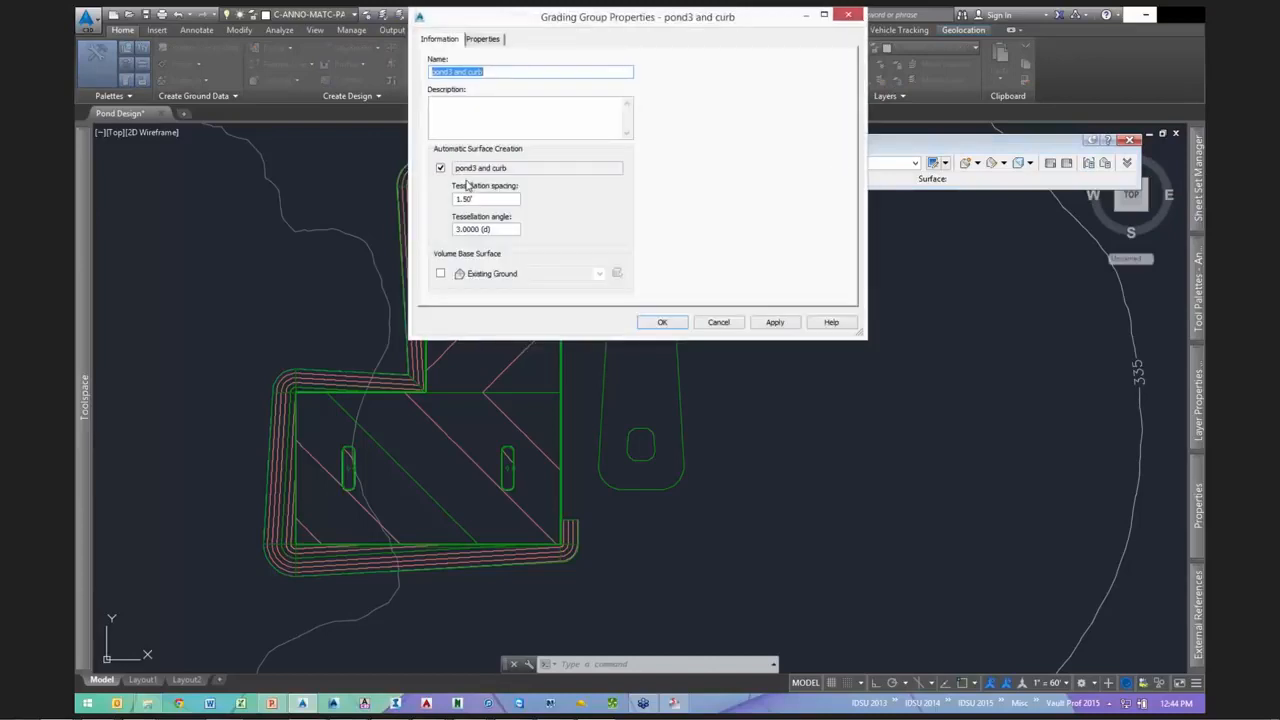
left_click(661, 322)
left_click_drag(900, 146, 748, 146)
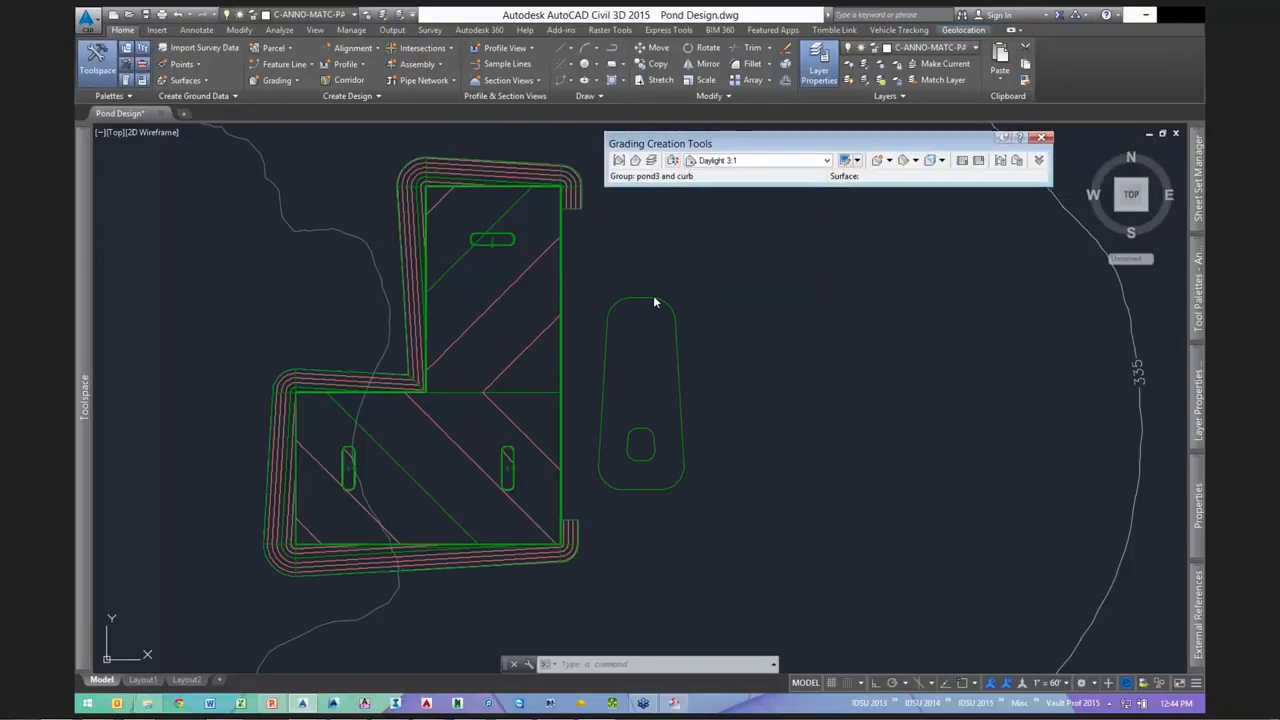
- Choose the Pond criteria set with the 3:1 @ 10' grading criteria
left_click(673, 161)
left_click(594, 311)
left_click(579, 334)
left_click(714, 279)
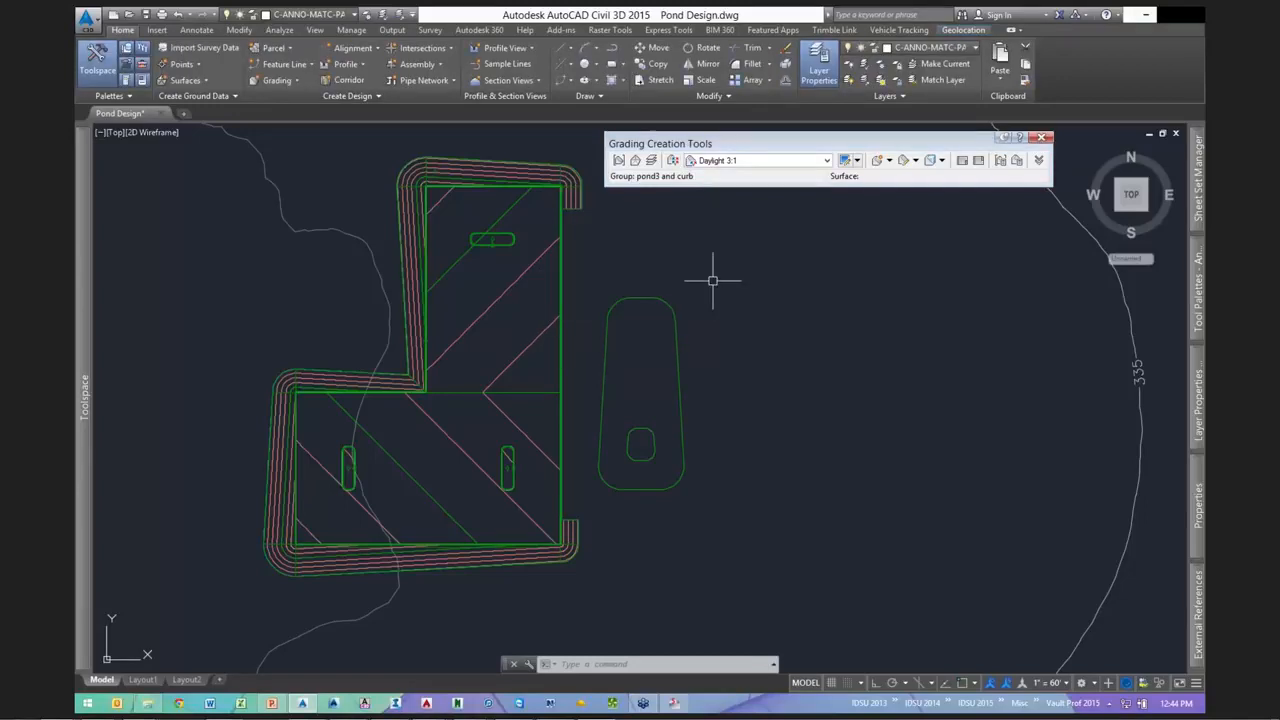
left_click(757, 167)
left_click(730, 196)
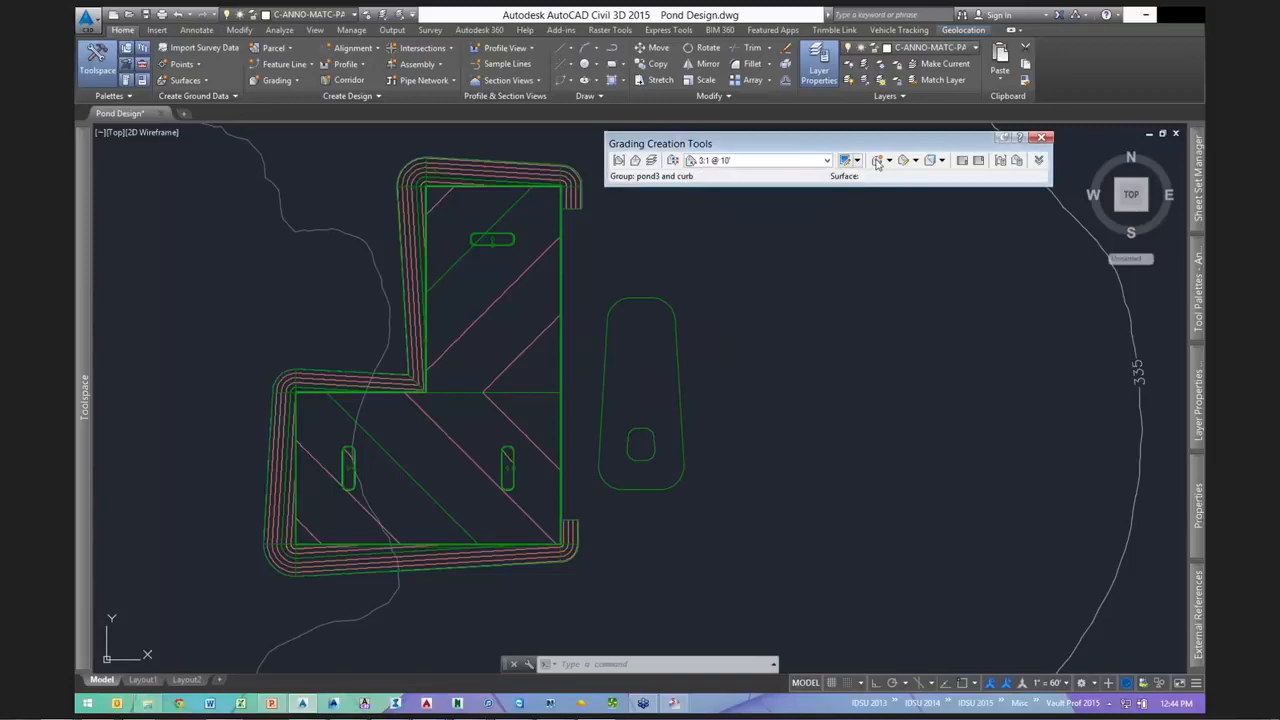
- Grade the second pond outline on its outer side along the entire length
left_click(877, 161)
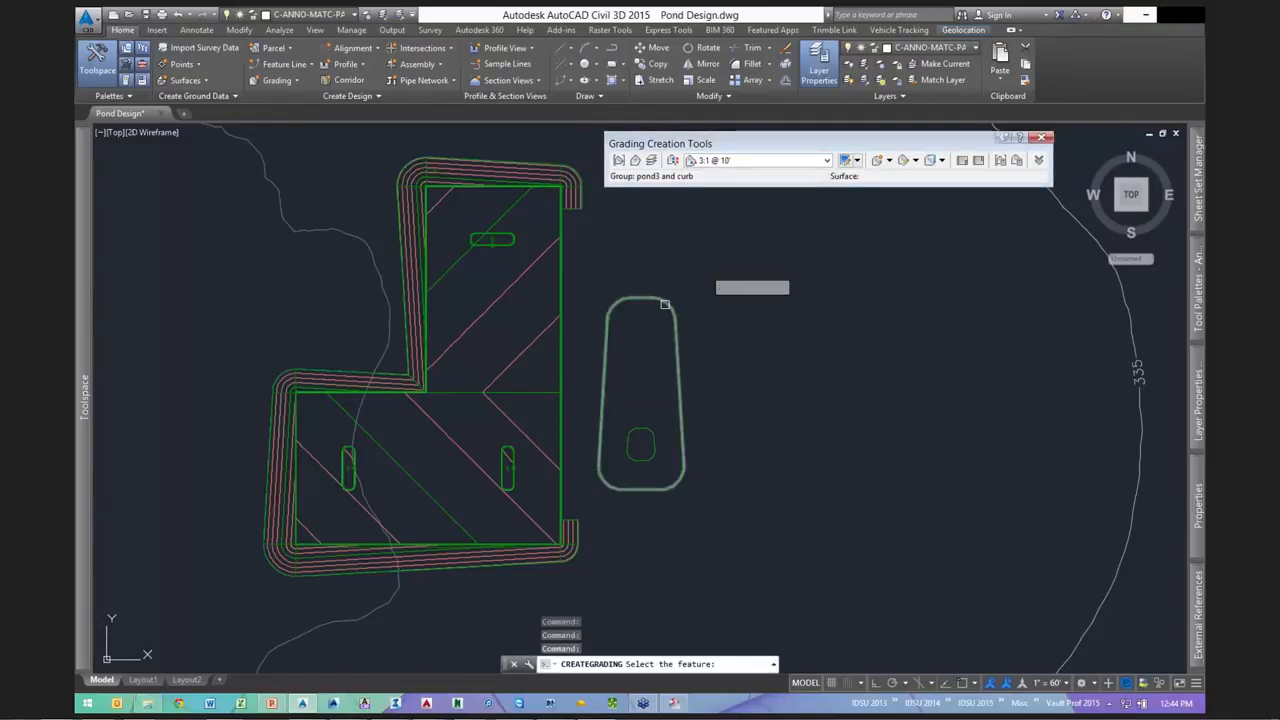
left_click(664, 304)
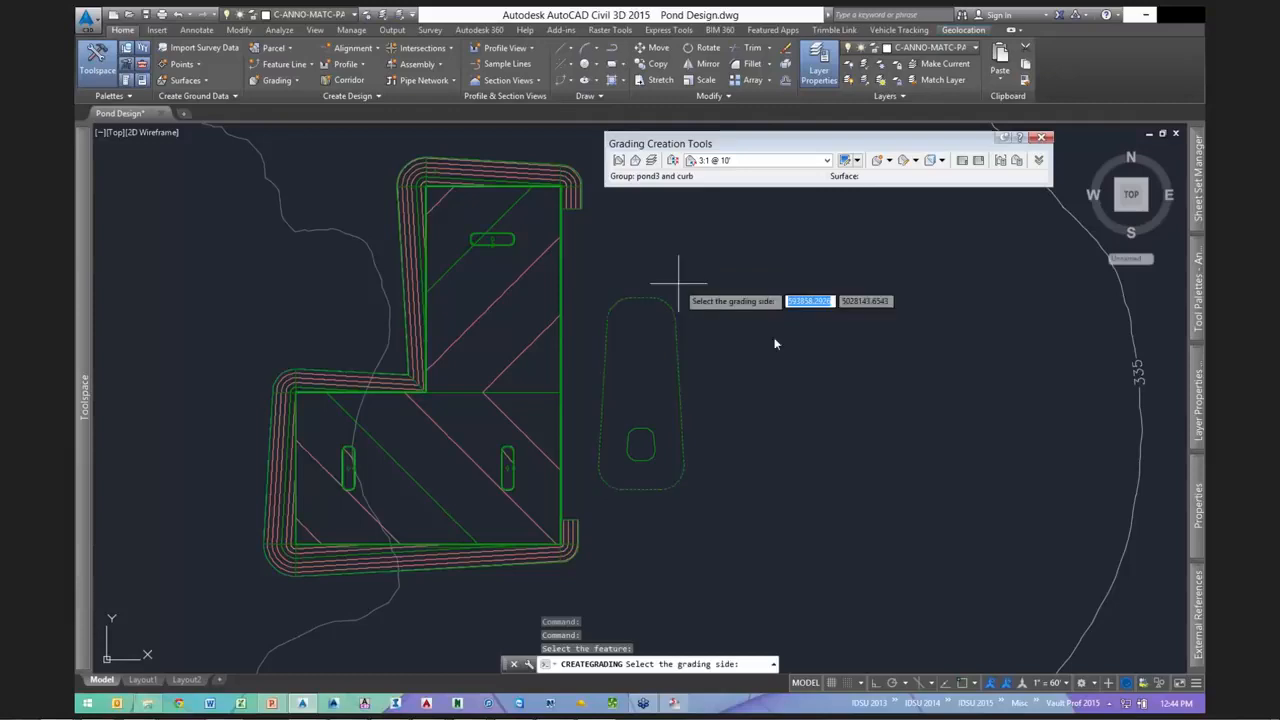
left_click(752, 314)
key("Return")
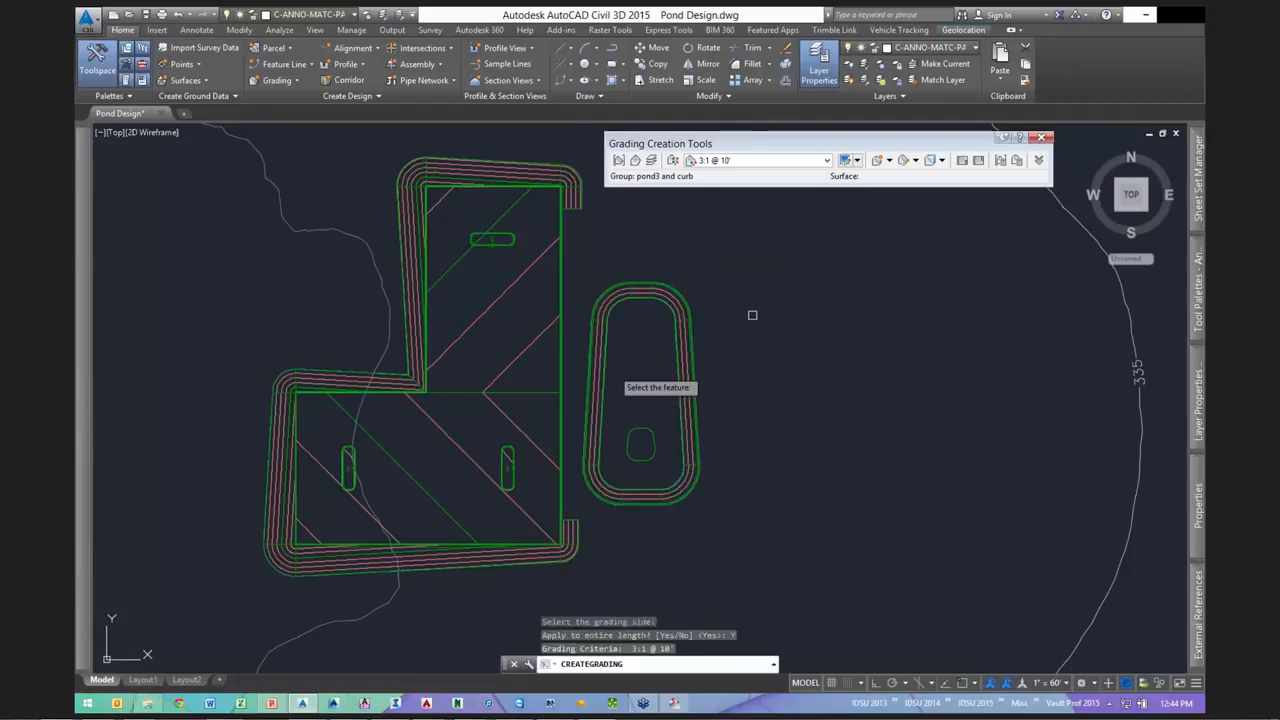
scroll(588, 512, "up", 2)
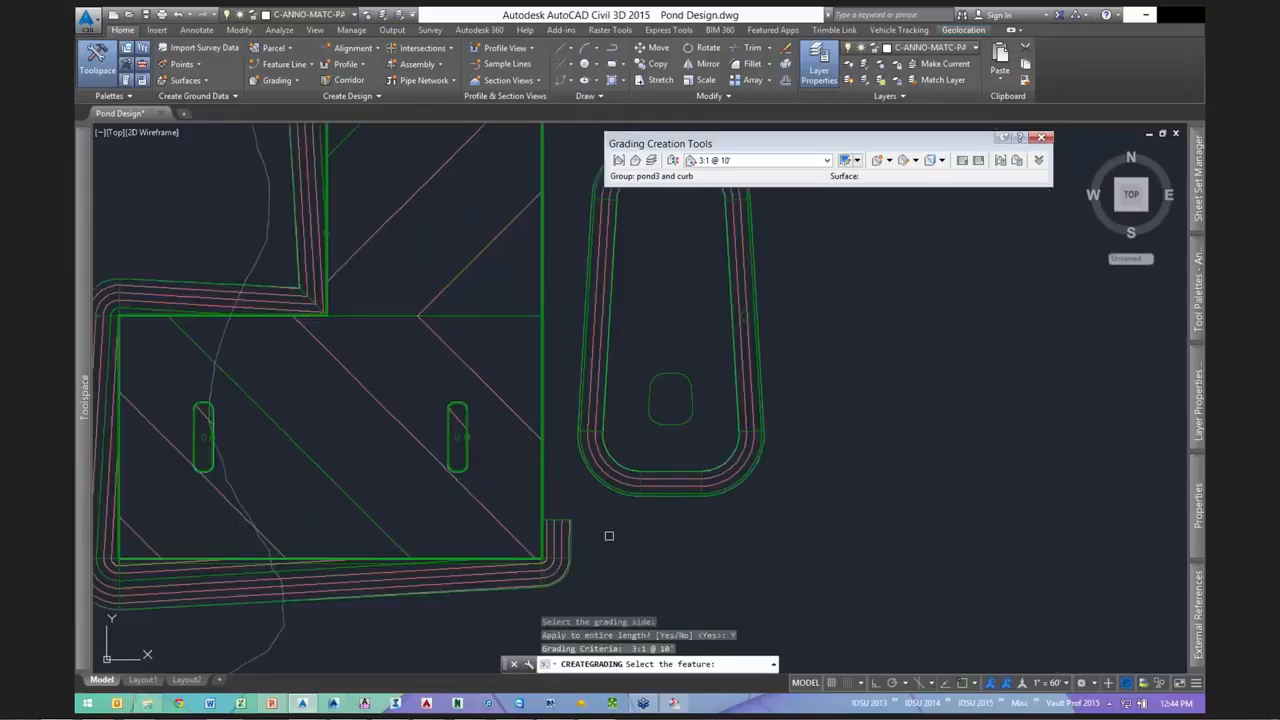
mouse_move(826, 303)
middle_mouse_down()
mouse_move(783, 361)
mouse_move(760, 428)
middle_mouse_up()
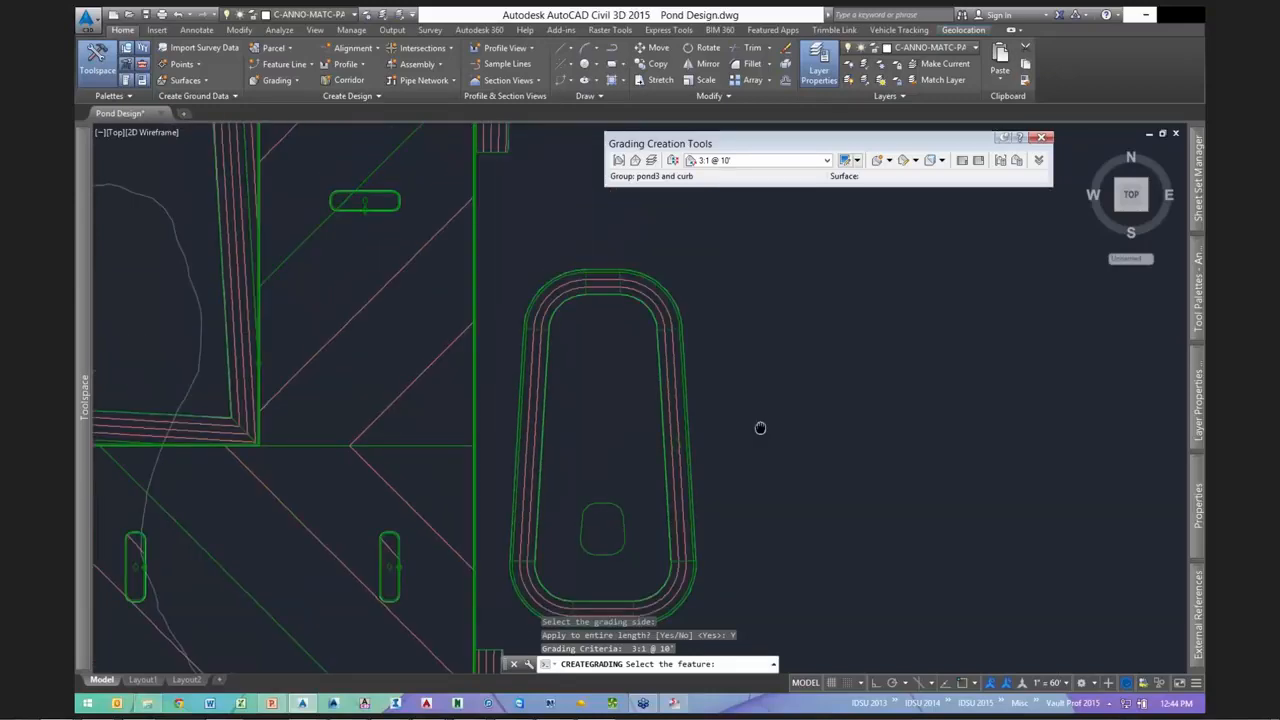
scroll(760, 428, "down", 2)
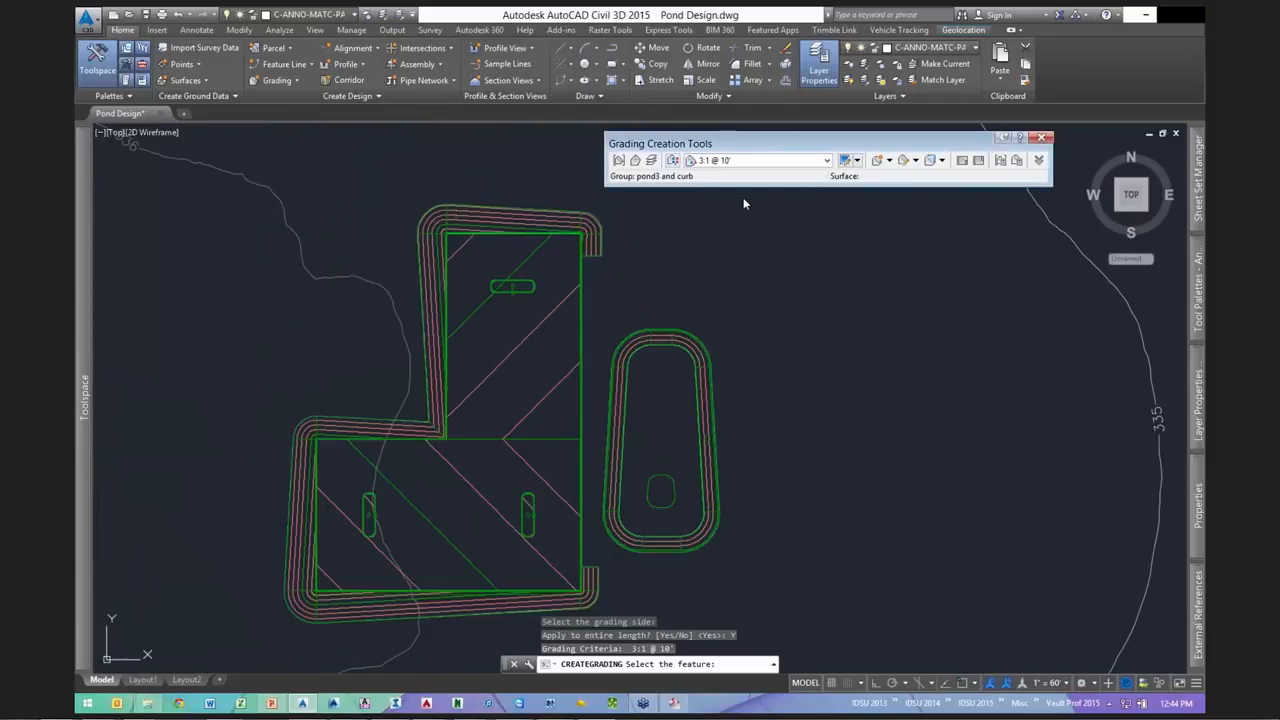
- Switch to the Basic Set criteria set with Grade to Distance criteria
left_click(673, 160)
left_click(711, 307)
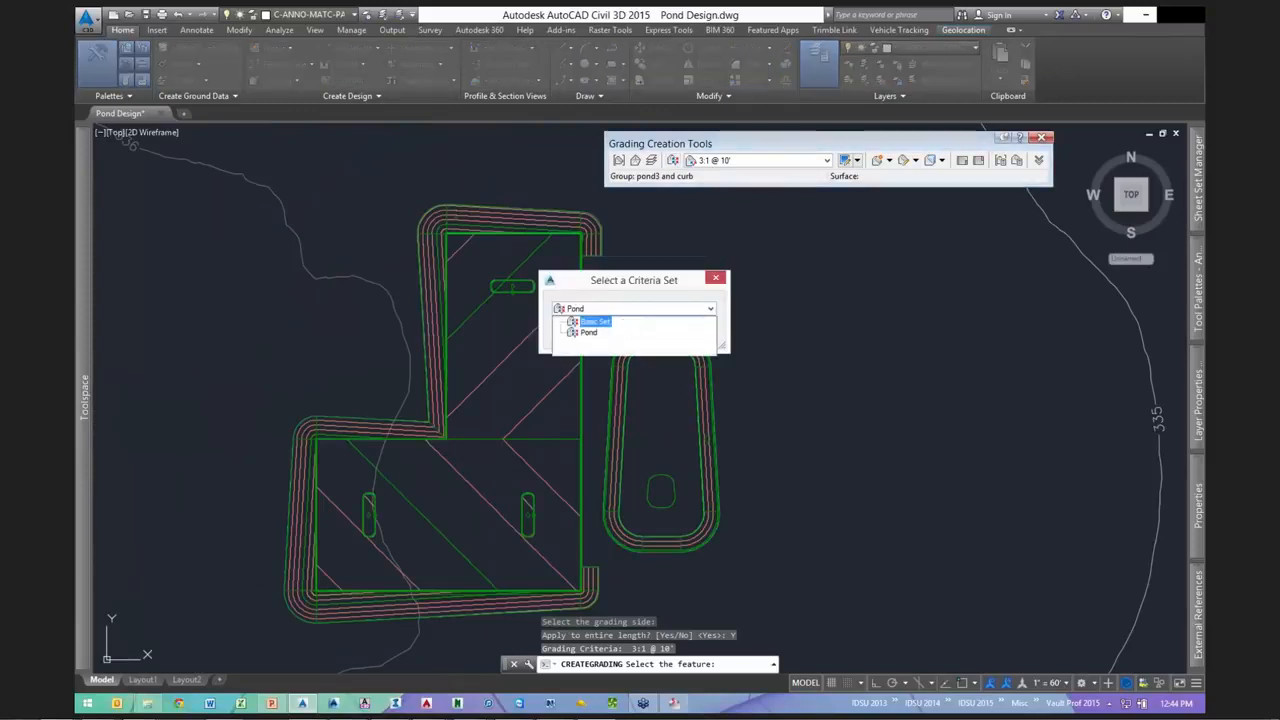
left_click(623, 322)
left_click(605, 341)
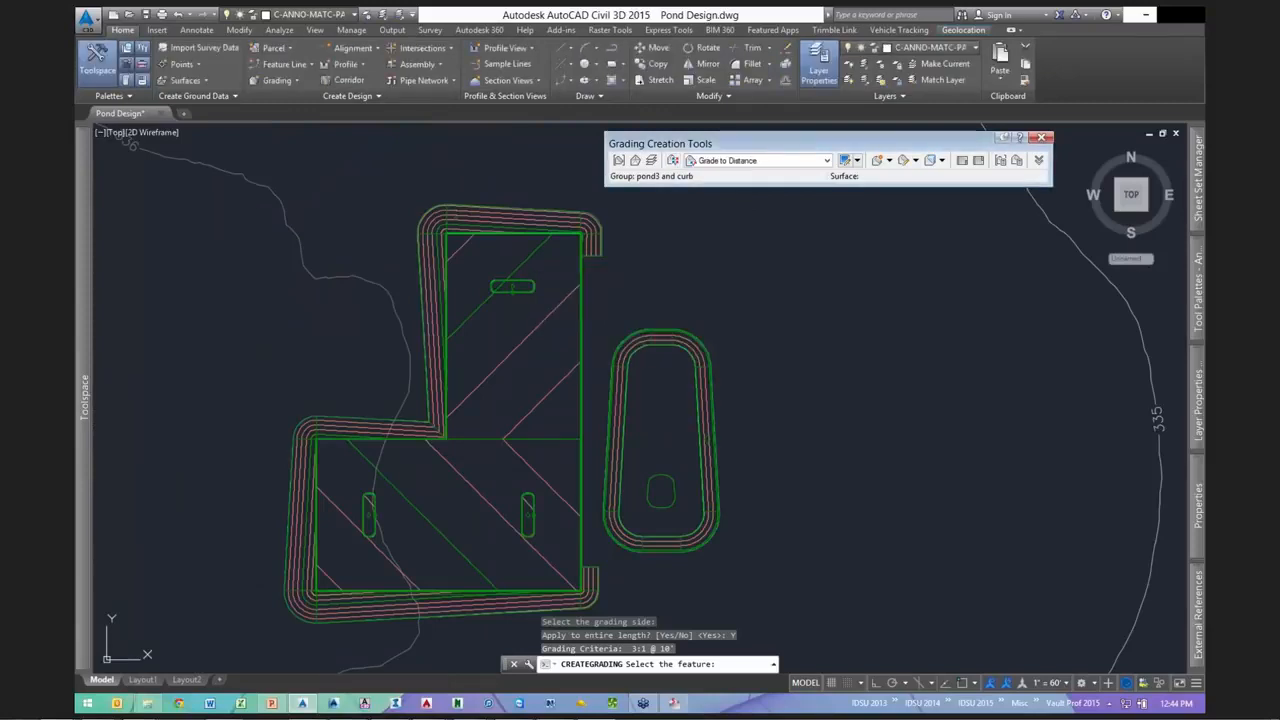
left_click(771, 161)
left_click(741, 173)
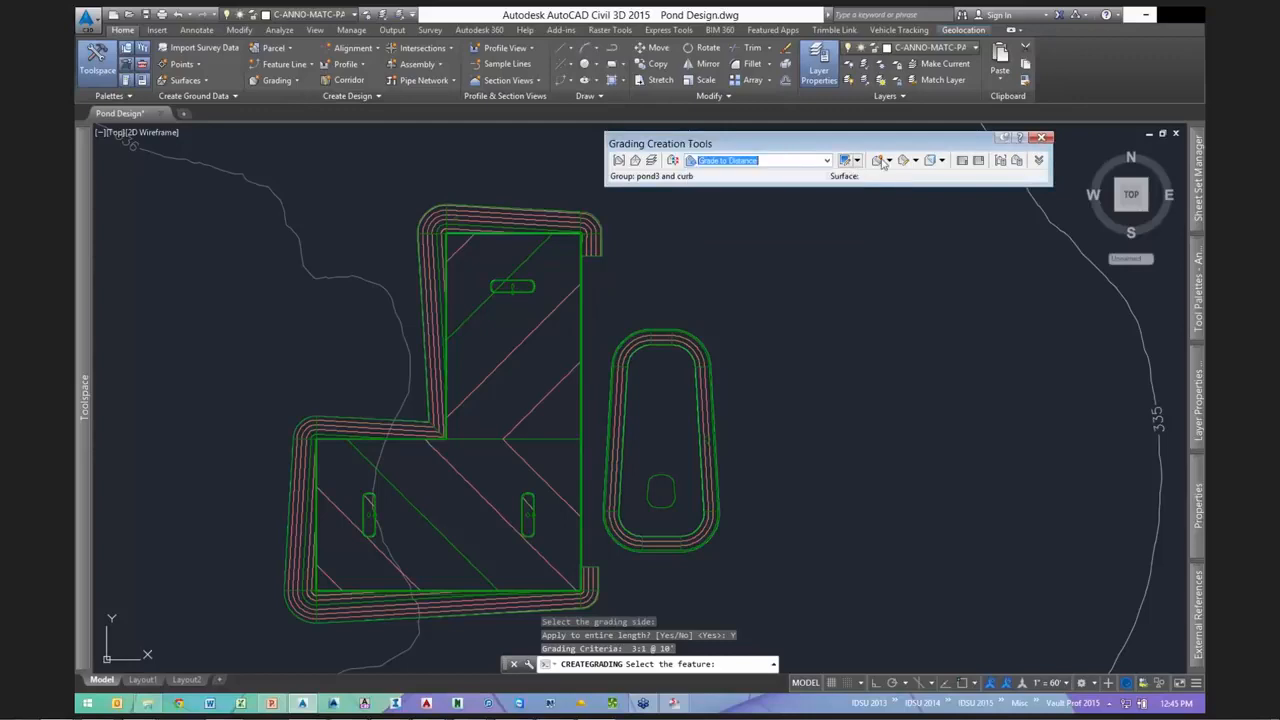
- Grade the small inner oval inward 5' at a -3:1 slope along its entire length
left_click(879, 161)
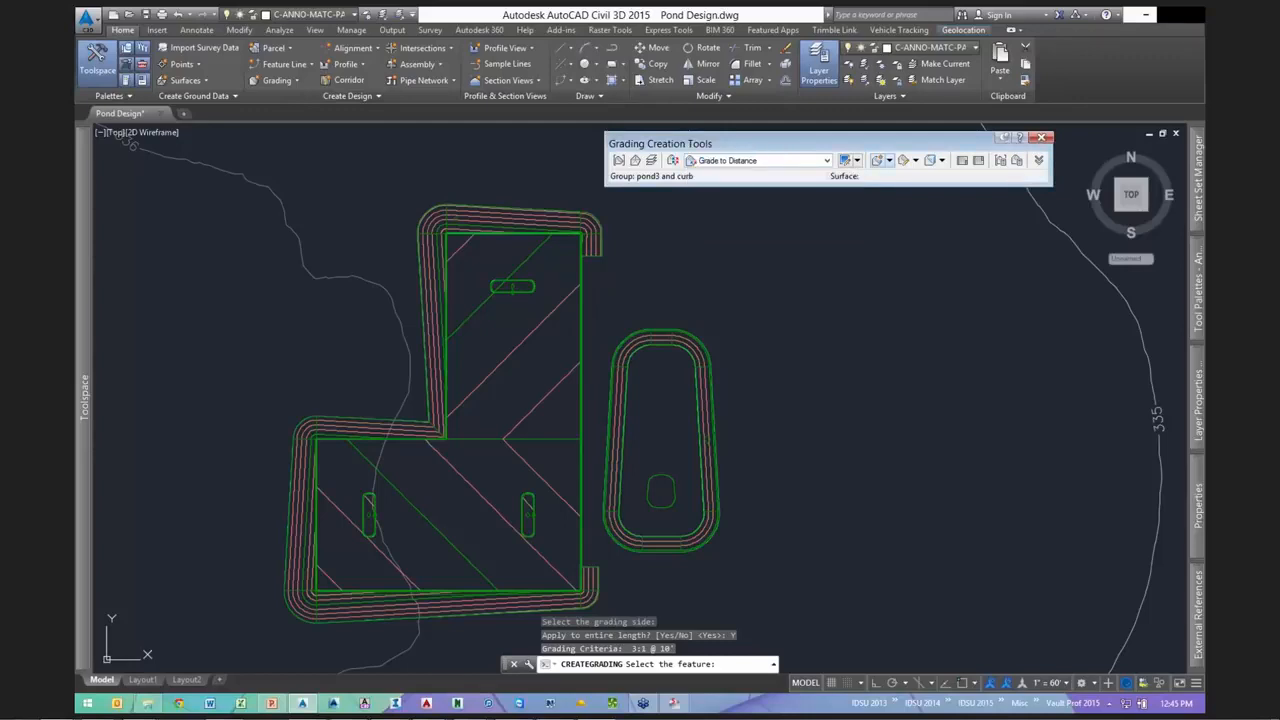
scroll(661, 491, "up", 6)
left_click(665, 485)
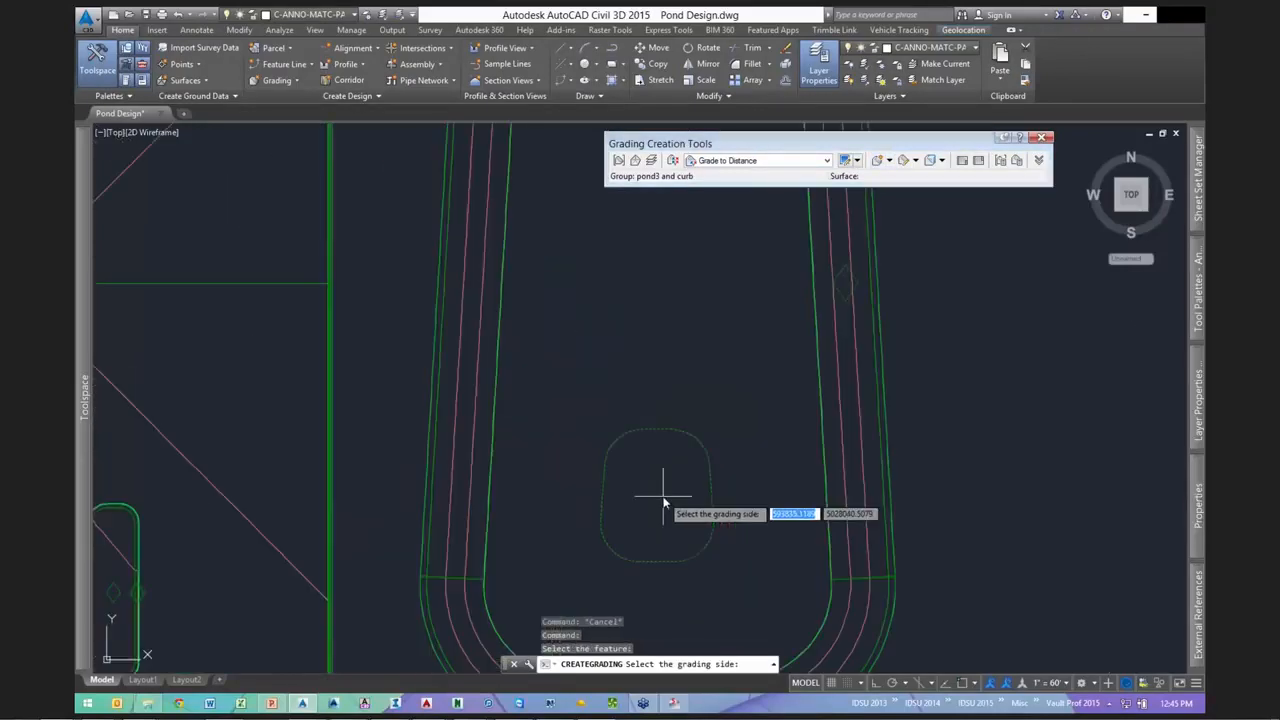
left_click(663, 503)
scroll(663, 503, "up", 2)
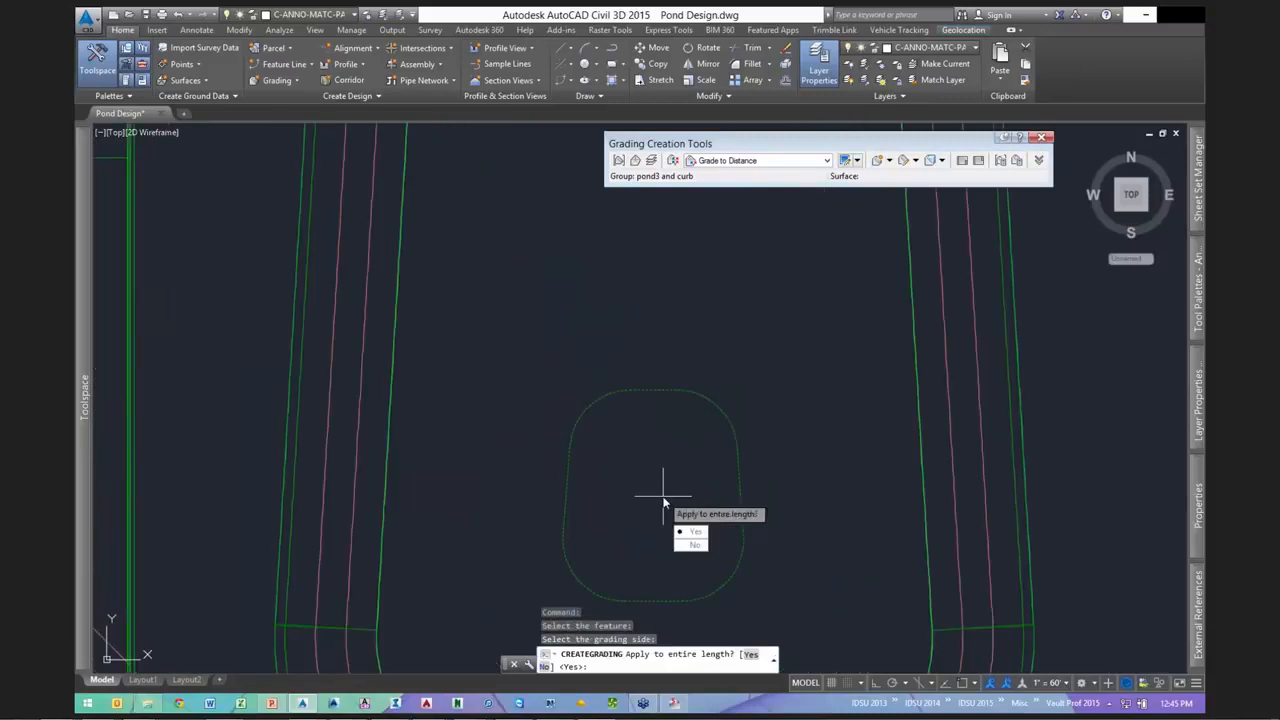
key("Return")
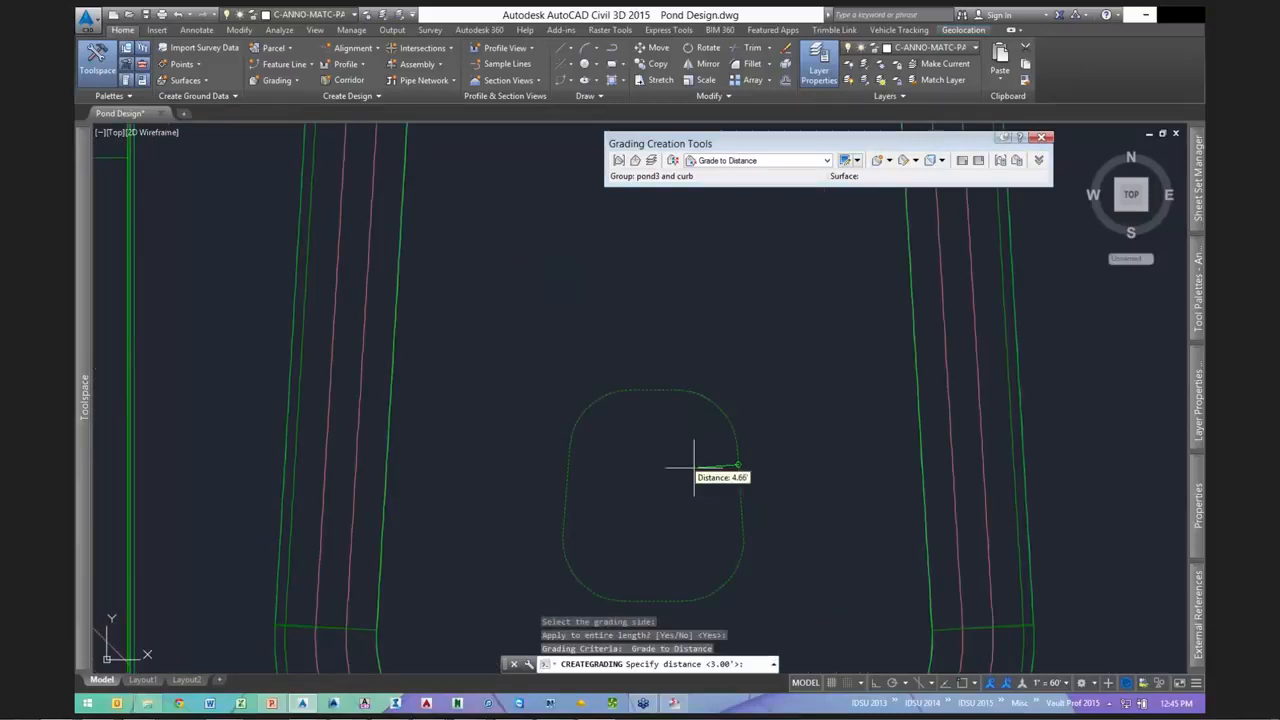
type("5")
key("Return")
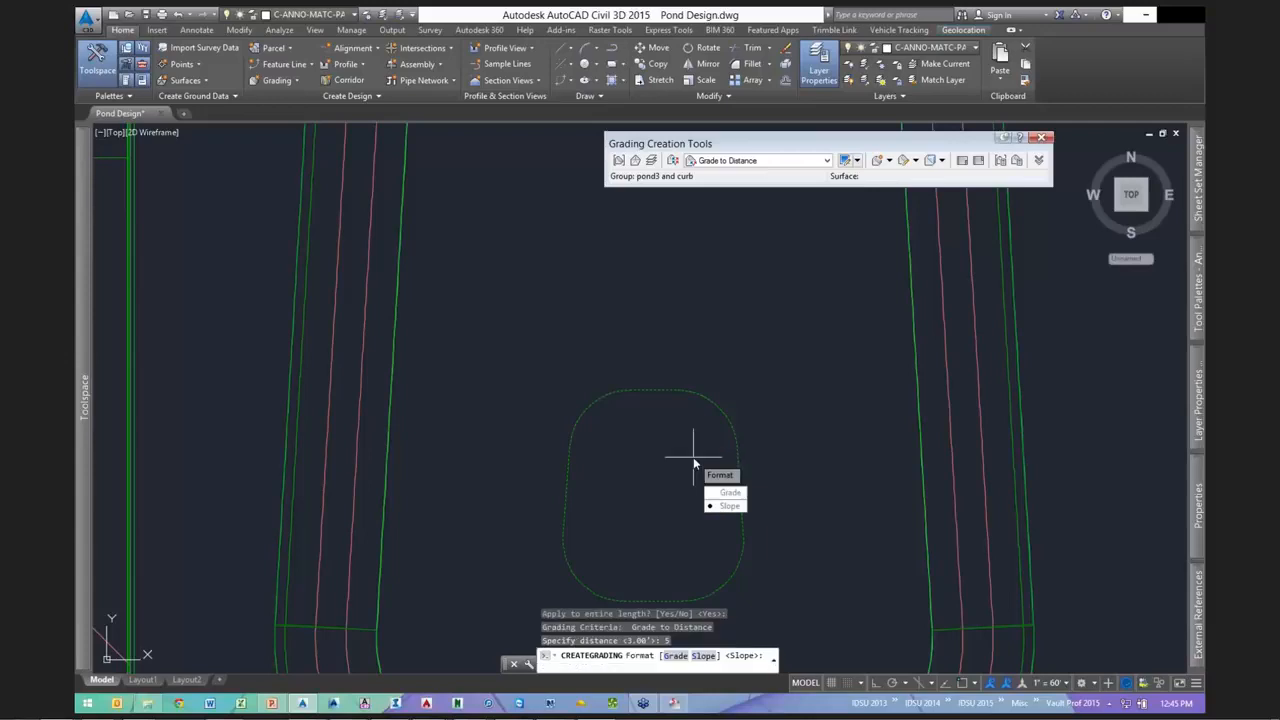
key("Return")
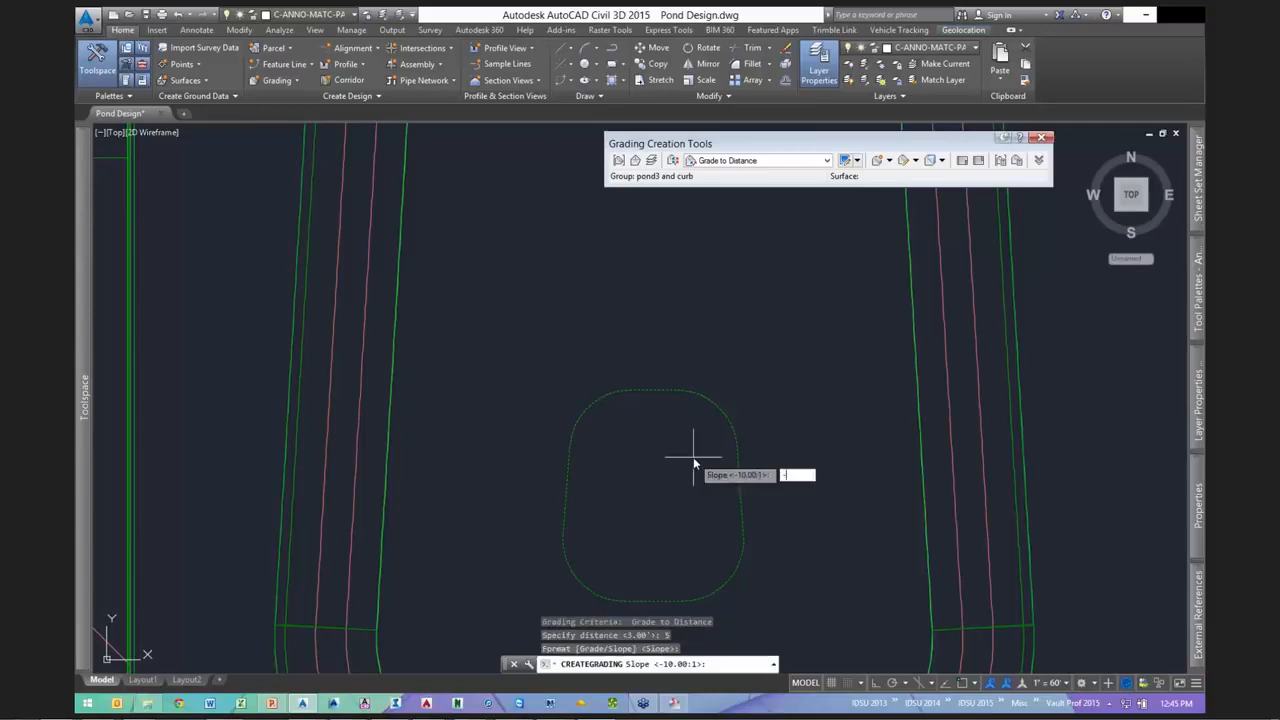
type("-3")
key("Return")
scroll(693, 458, "down", 4)
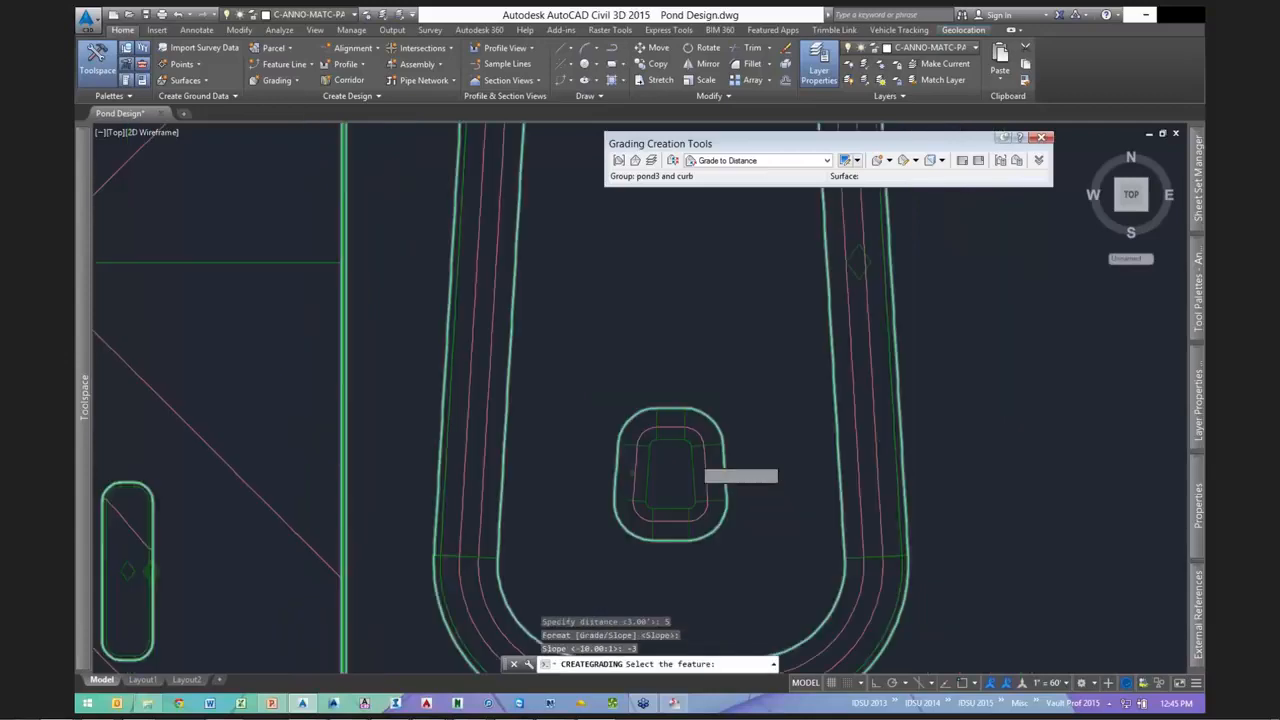
key("Escape")
left_click(820, 340)
right_click(858, 497)
left_click(866, 499)
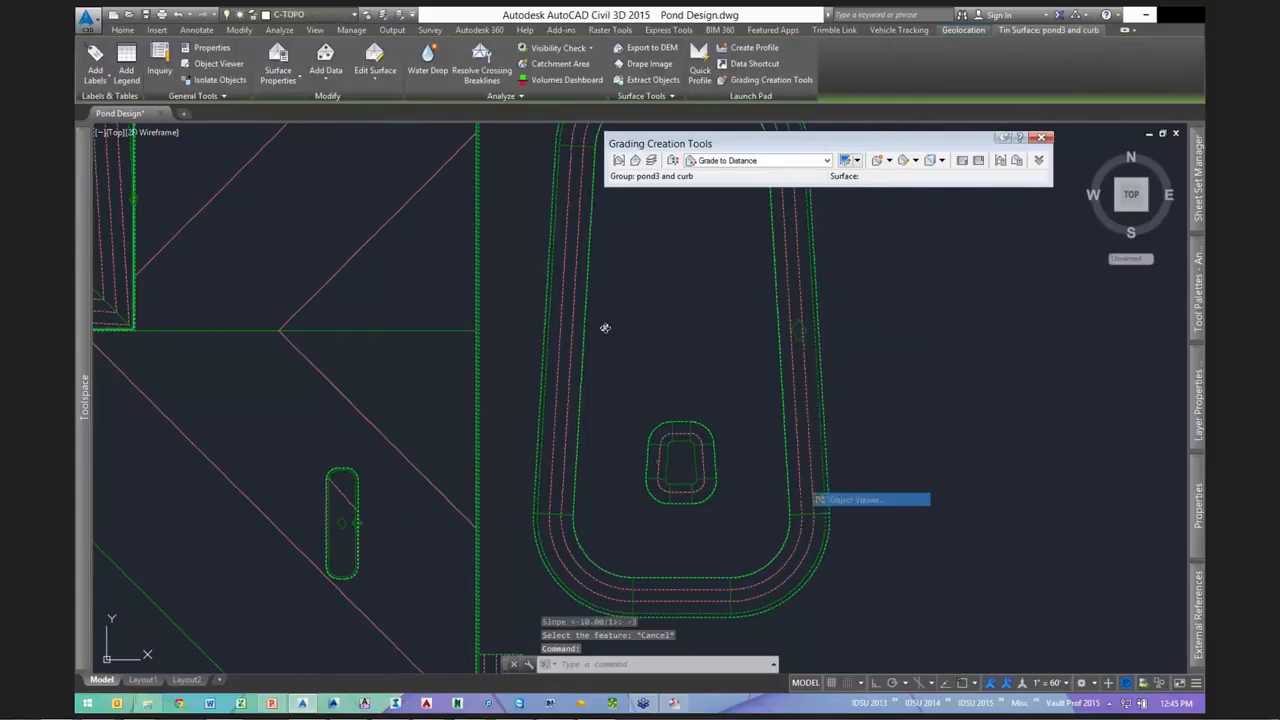
scroll(700, 430, "up", 5)
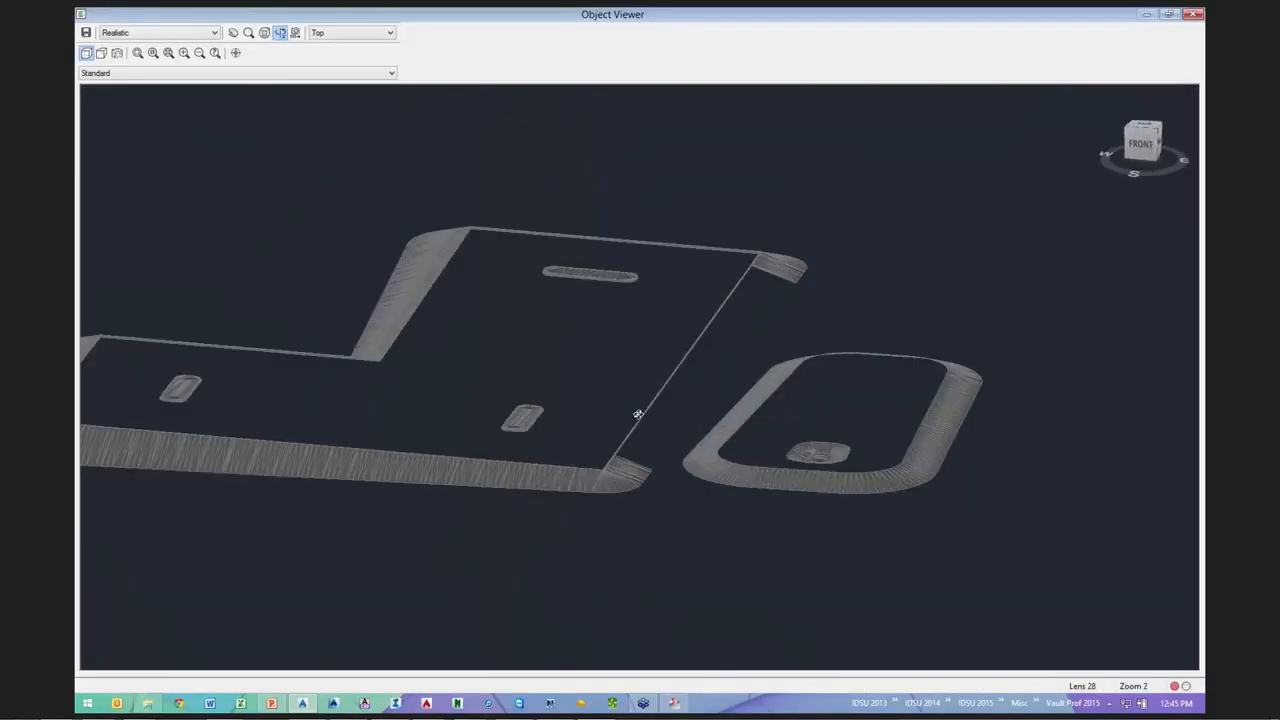
left_click_drag(697, 424, 639, 378)
scroll(645, 379, "up", 5)
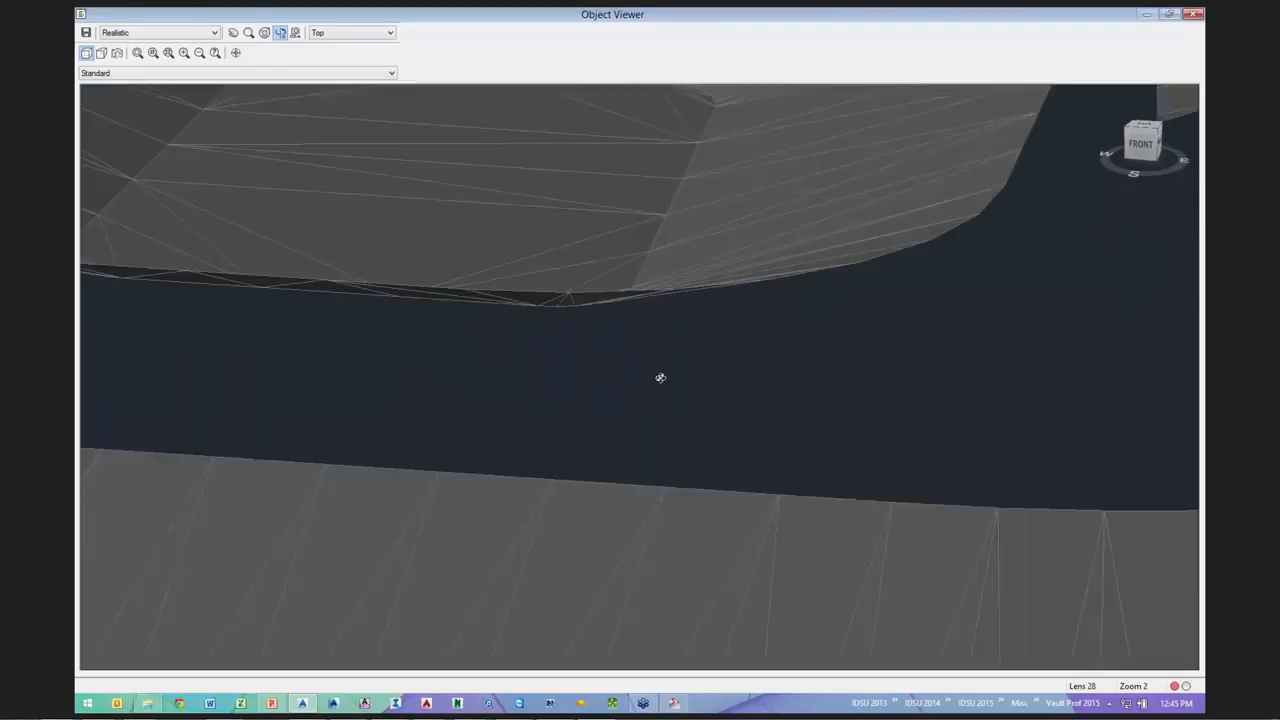
scroll(660, 369, "down", 5)
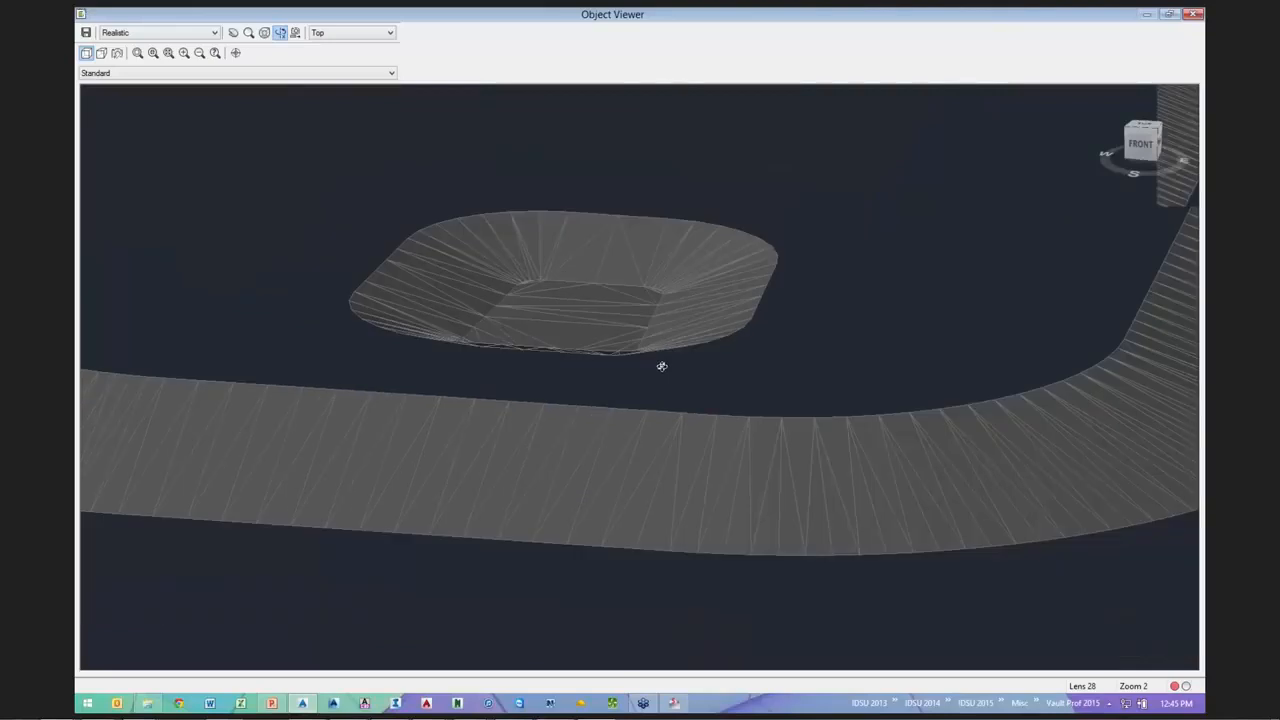
scroll(620, 321, "down", 3)
scroll(495, 378, "up", 2)
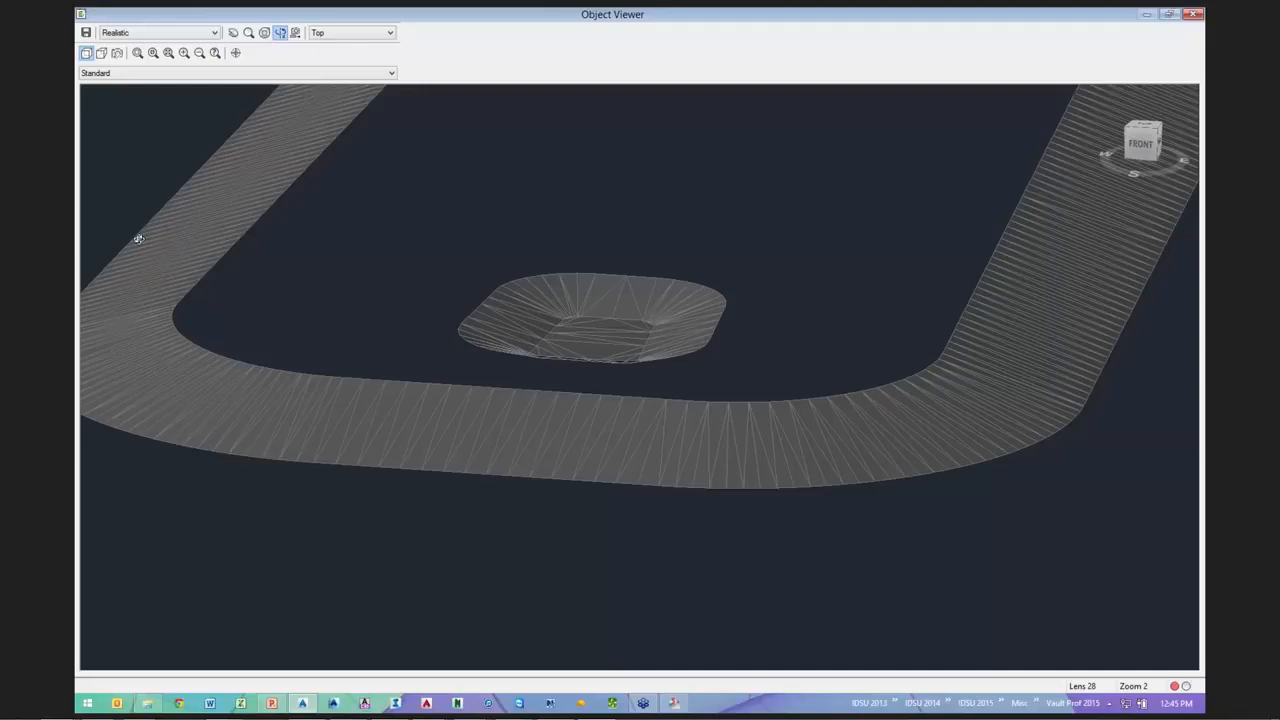
left_click(1192, 14)
- Delete the existing grading around the second pond's outline
scroll(765, 287, "up", 2)
middle_click_drag(761, 283, 689, 326)
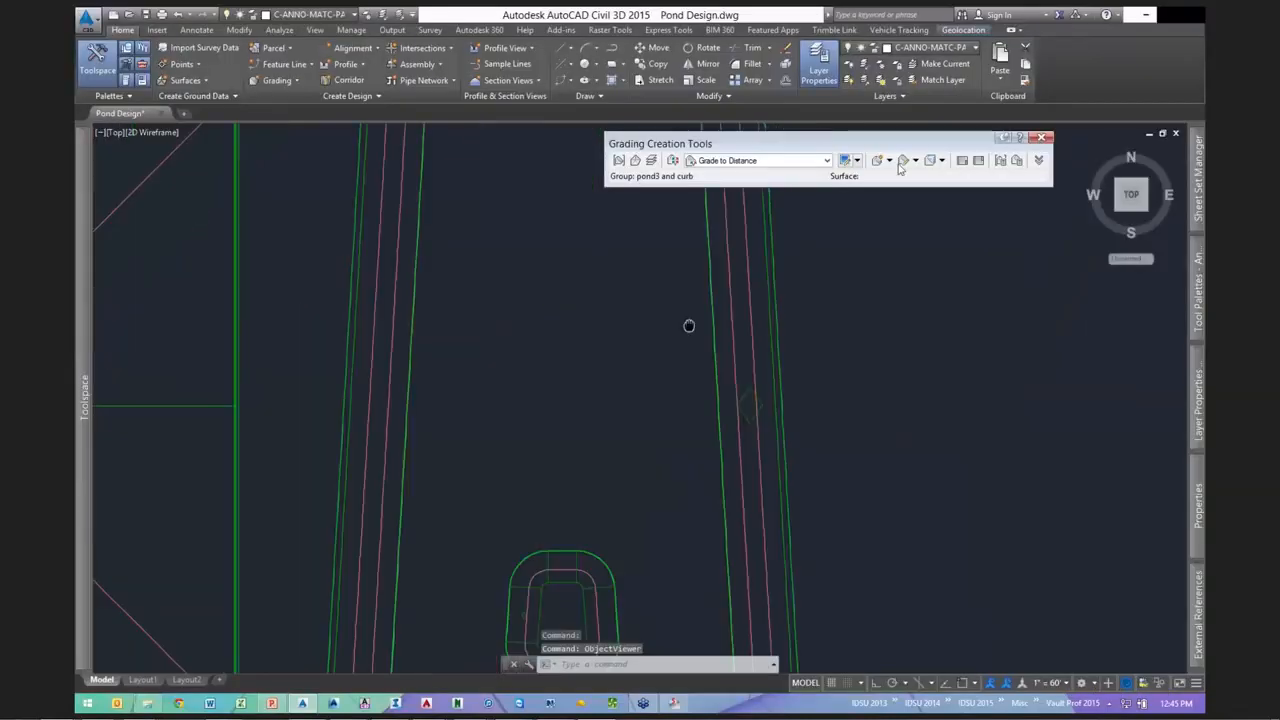
scroll(689, 326, "down", 2)
left_click(914, 161)
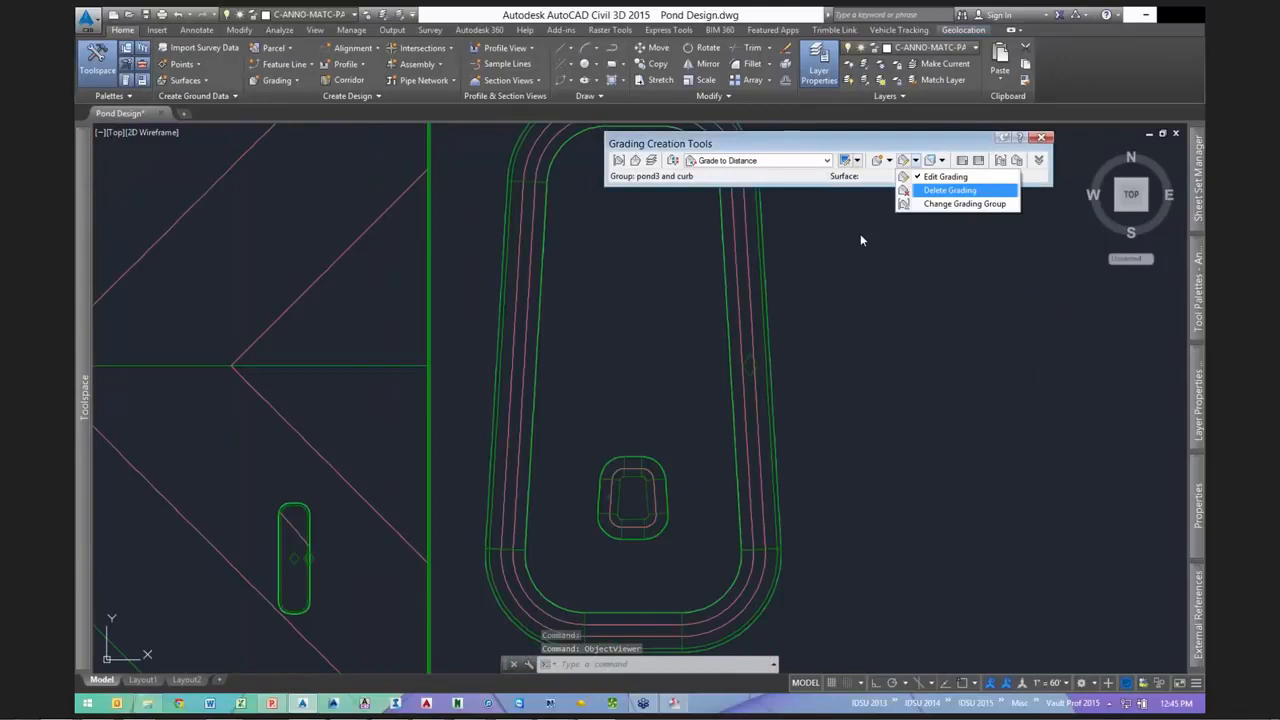
key("Return")
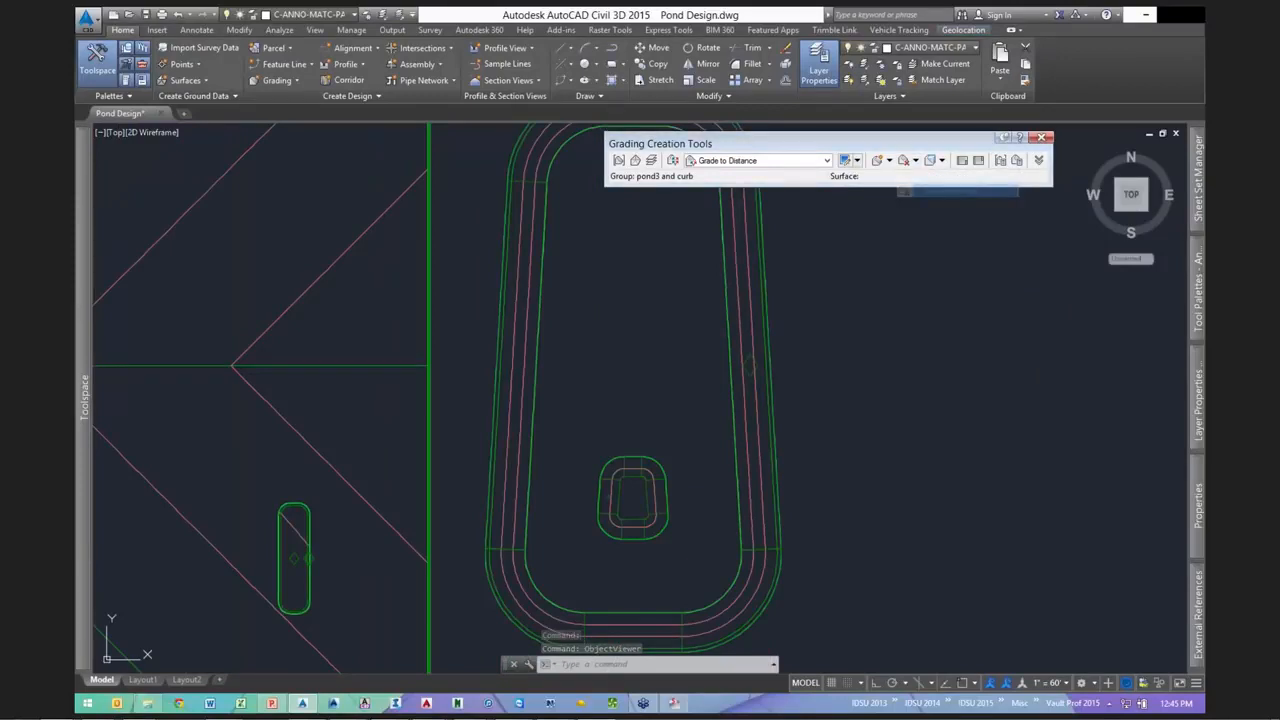
left_click(749, 278)
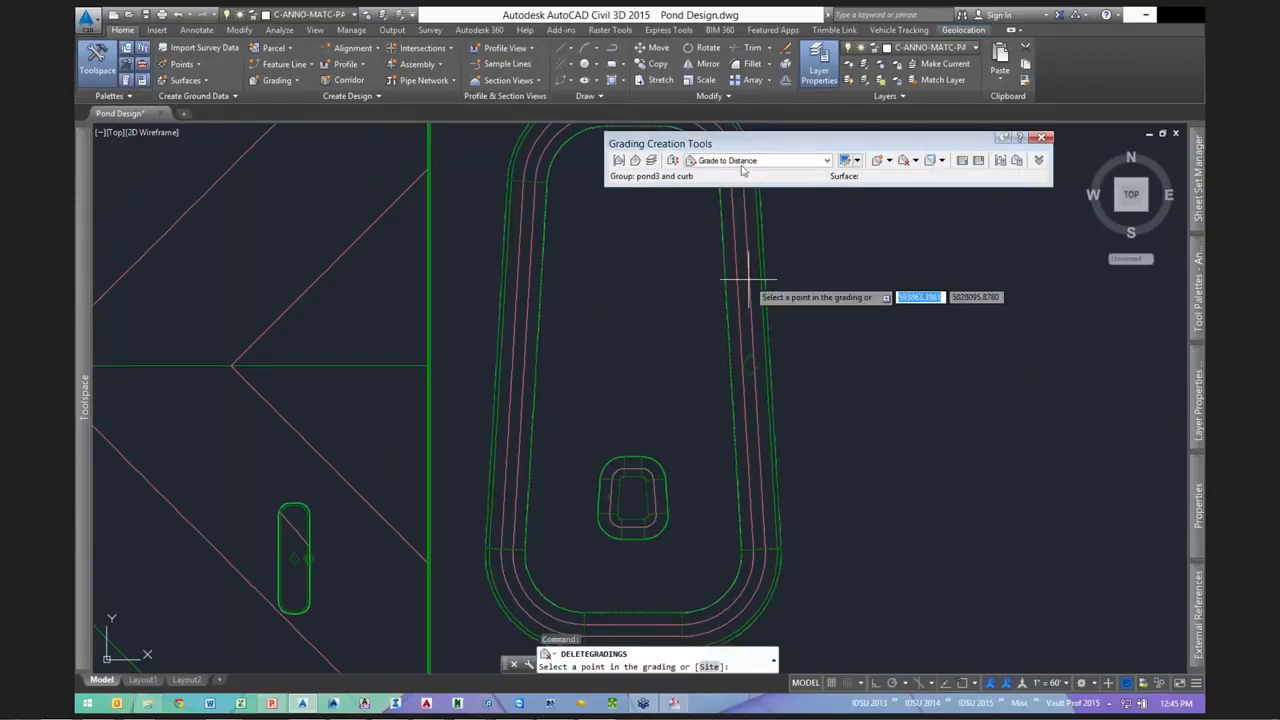
- Regrade the second pond outline 8' at a 3:1 slope over its full length
left_click(877, 160)
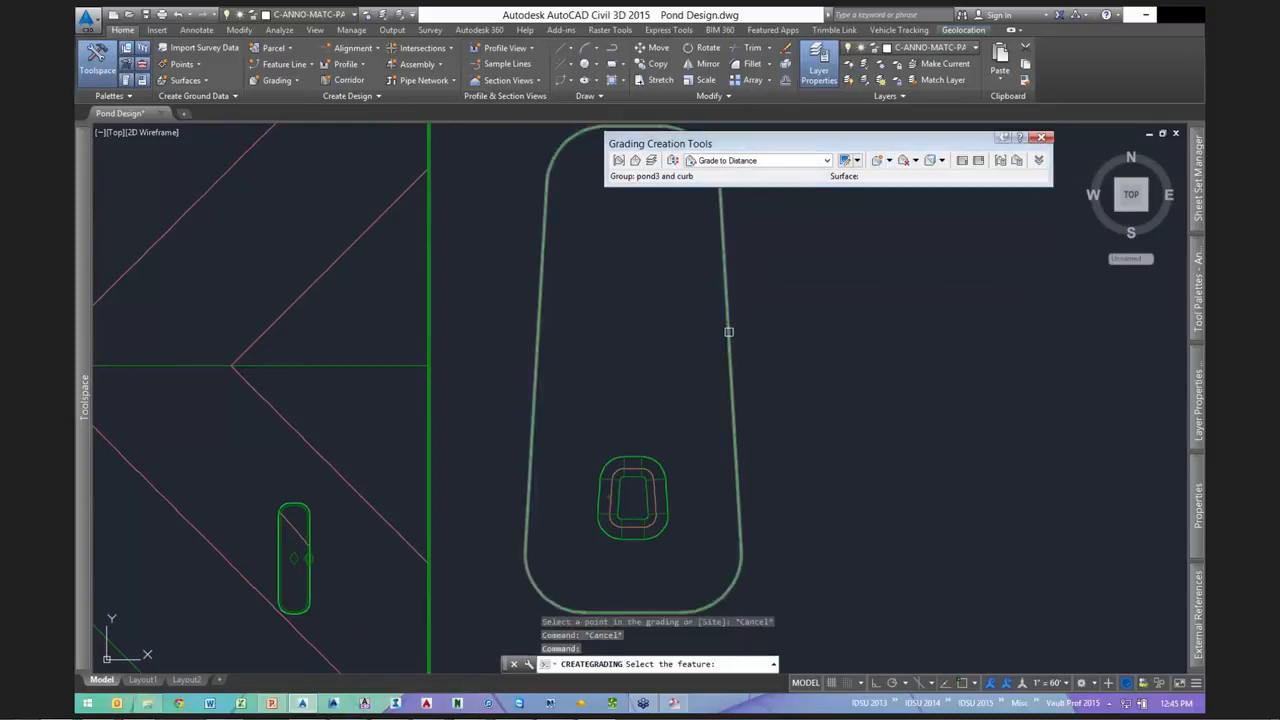
left_click(729, 332)
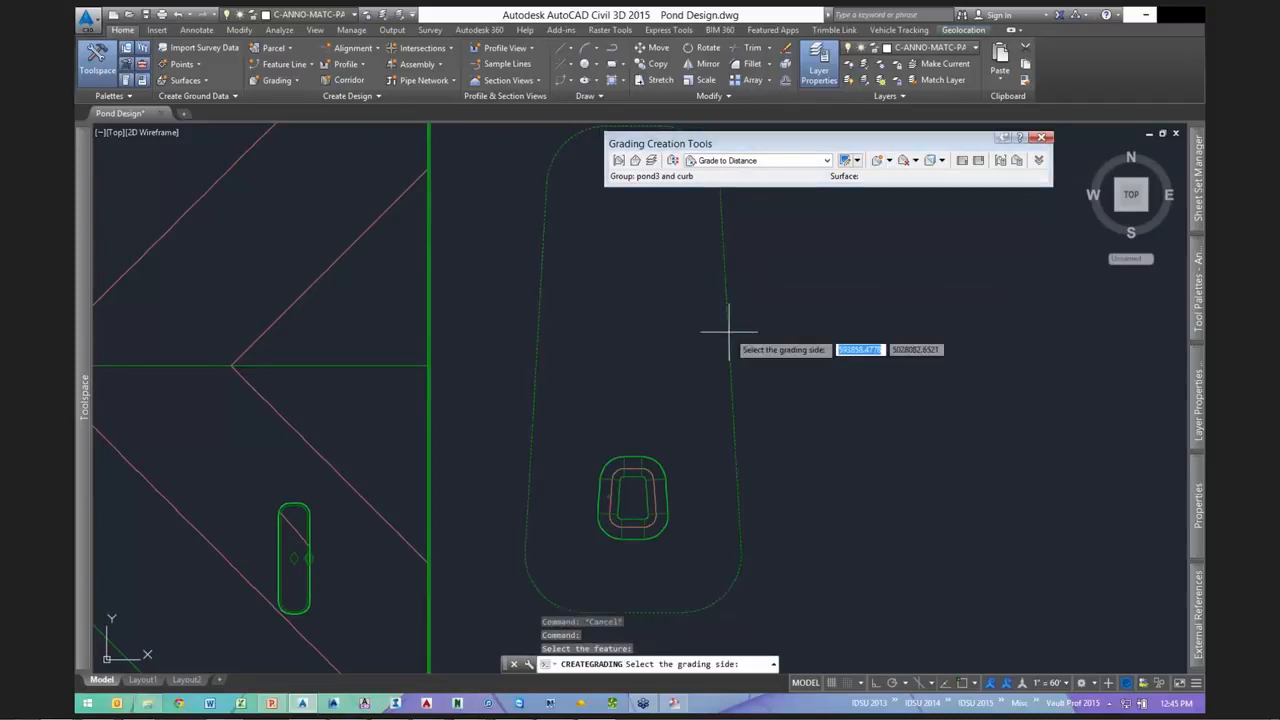
left_click(801, 365)
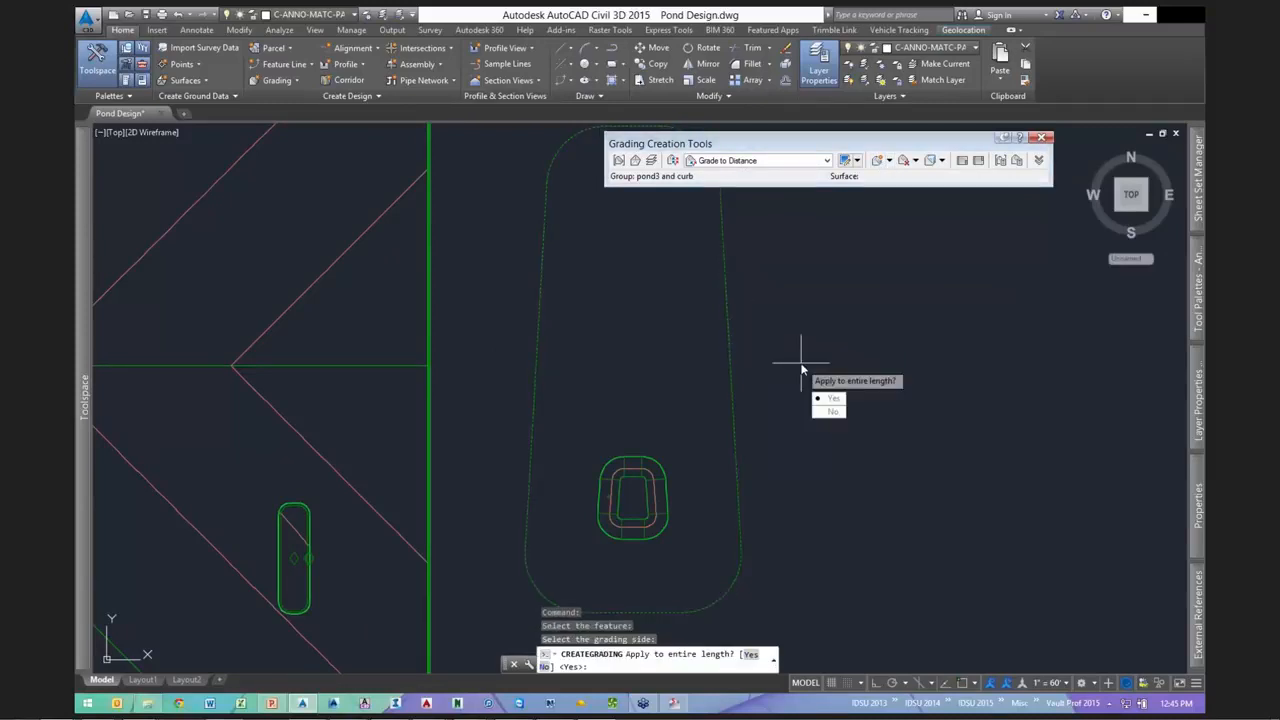
key("Return")
type("8")
key("Return")
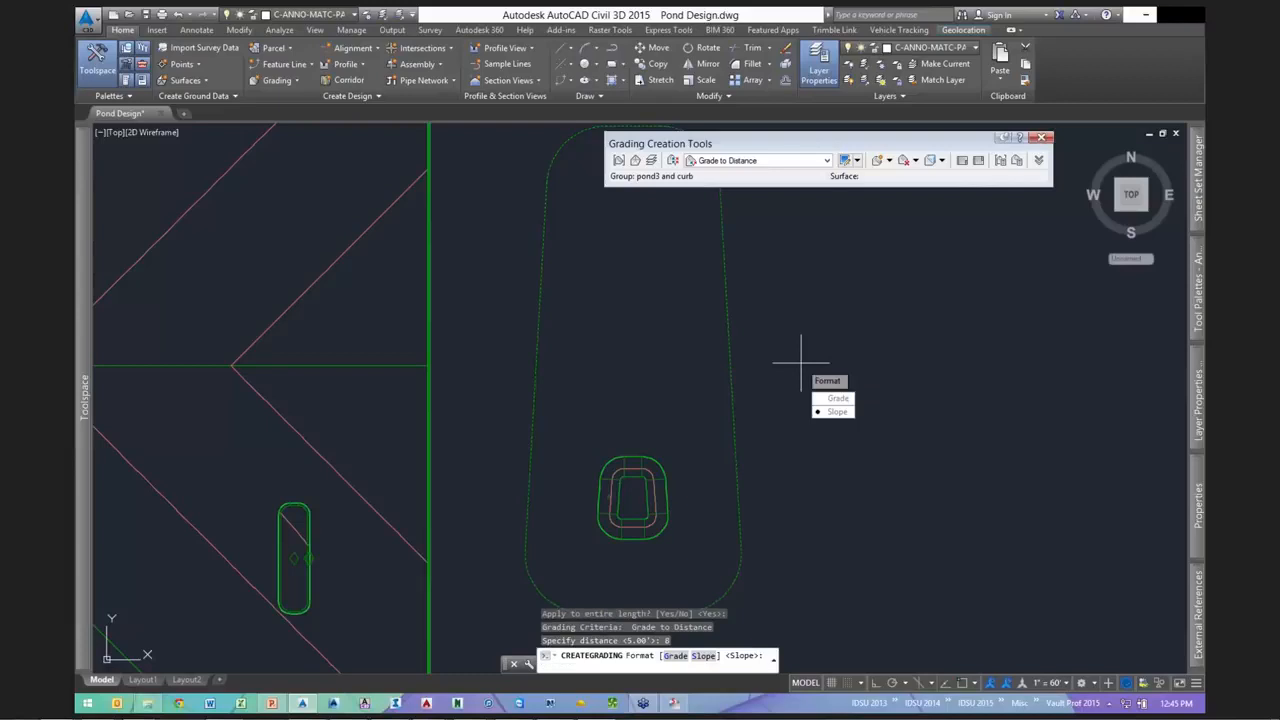
key("Return")
type("3")
key("Return")
key("Escape")
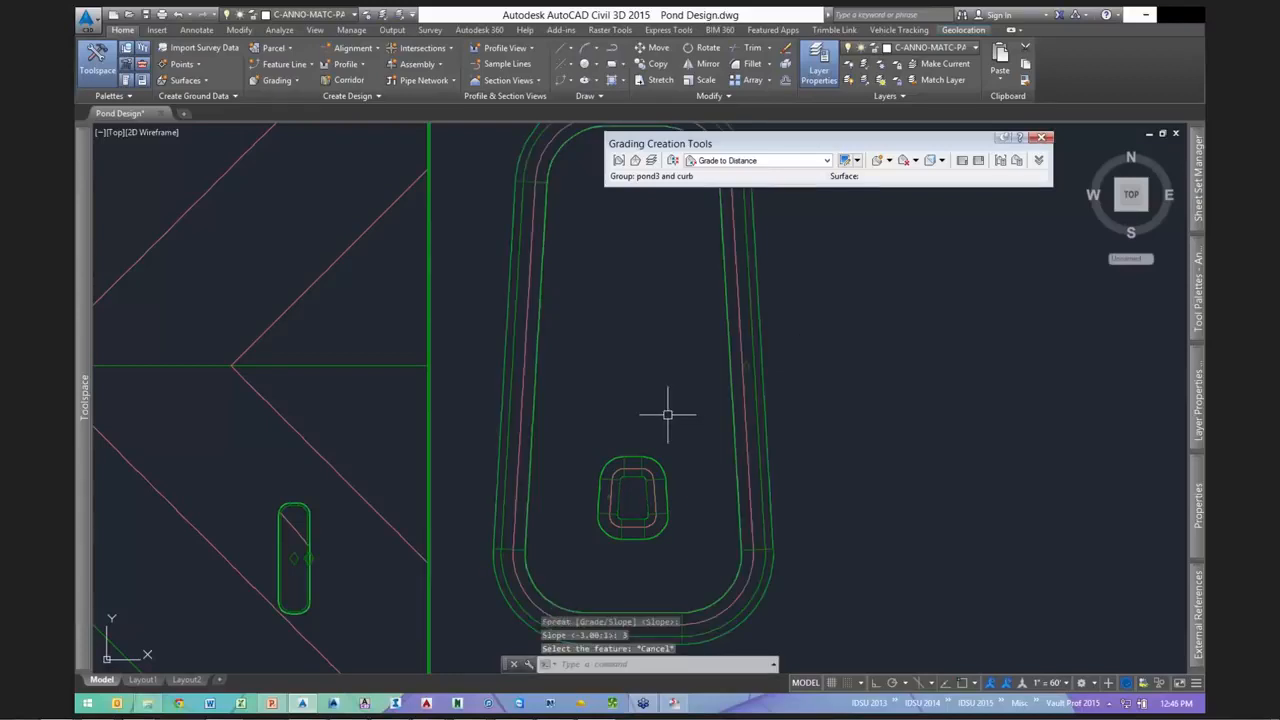
scroll(671, 420, "down", 3)
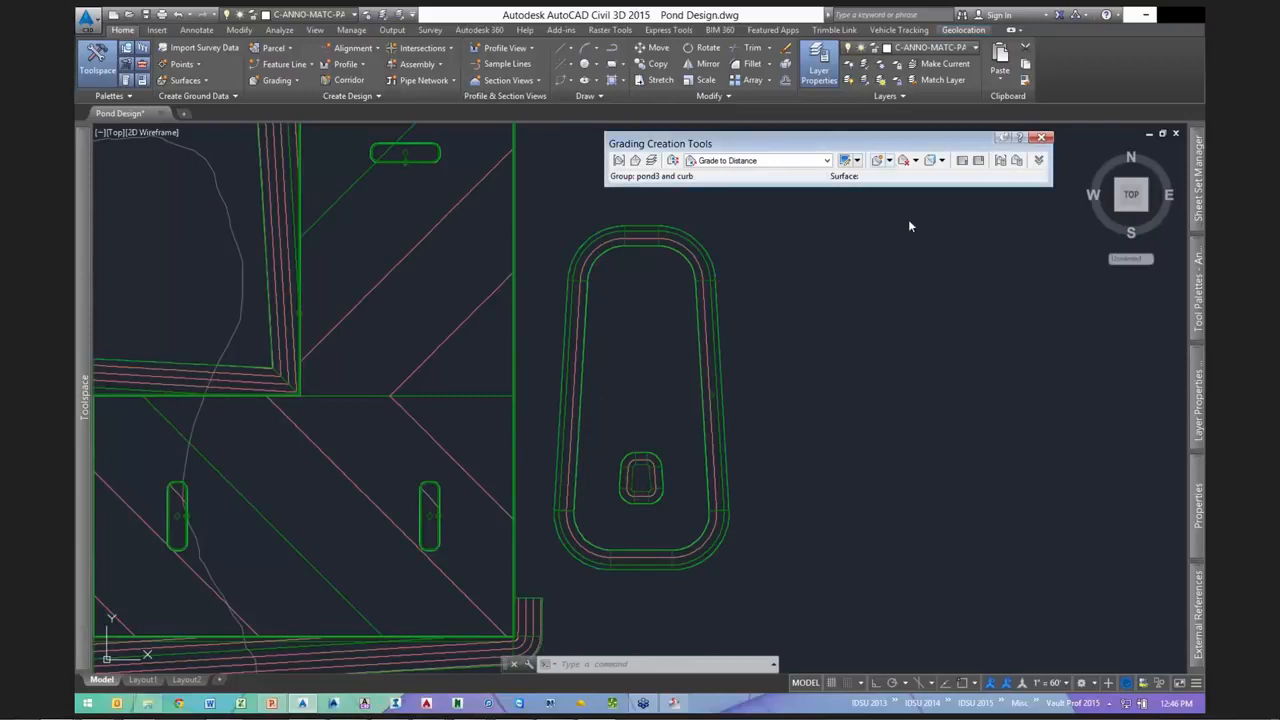
- Create an infill grading in the open area inside the pond
left_click(889, 160)
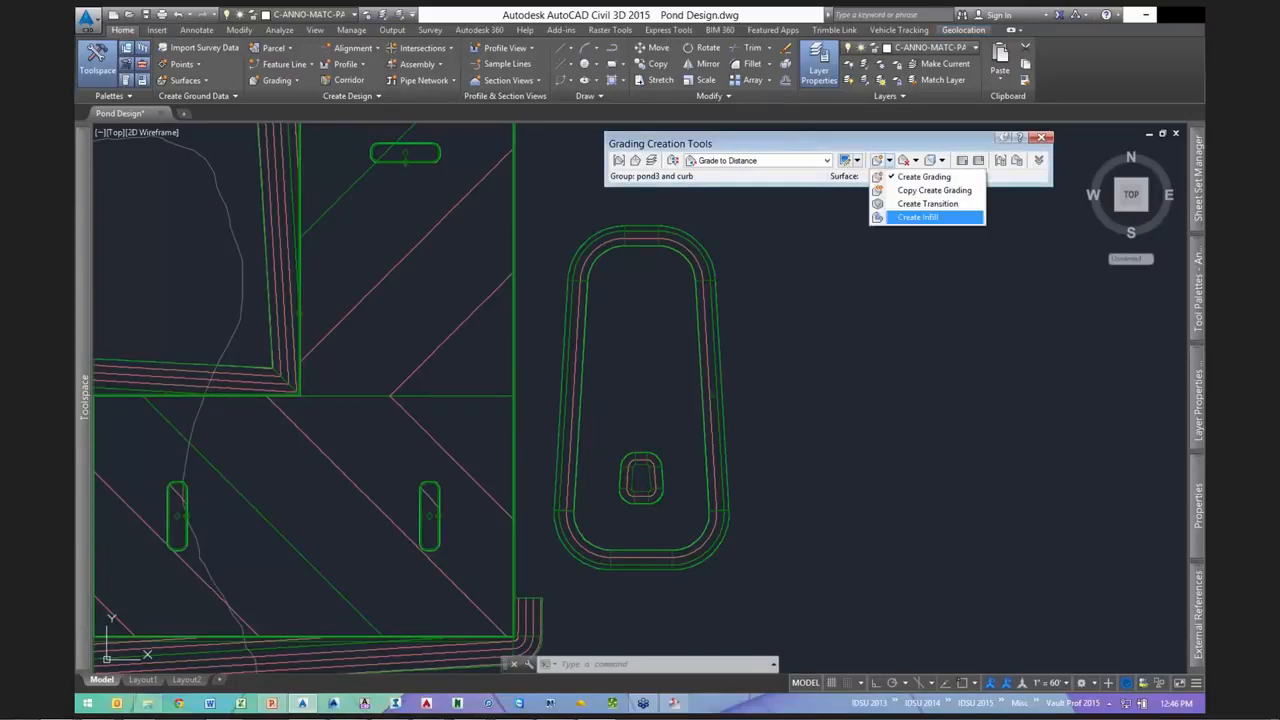
left_click(918, 217)
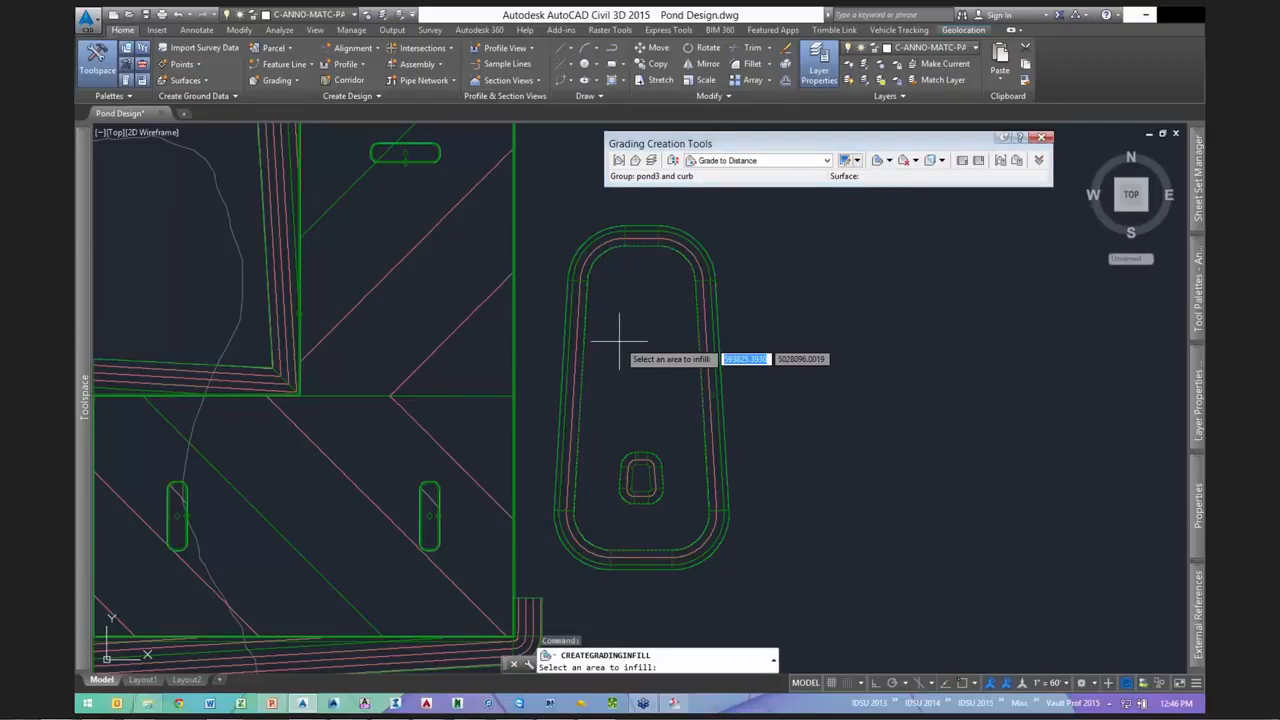
left_click(640, 373)
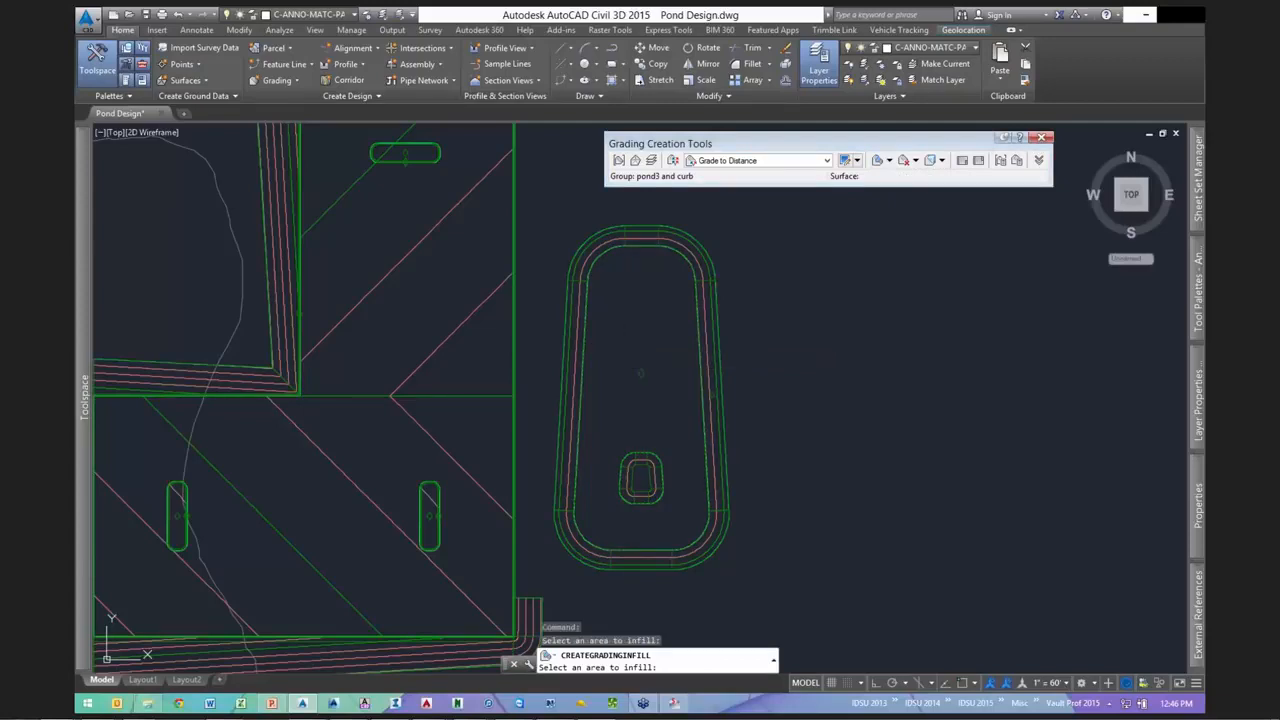
key("Return")
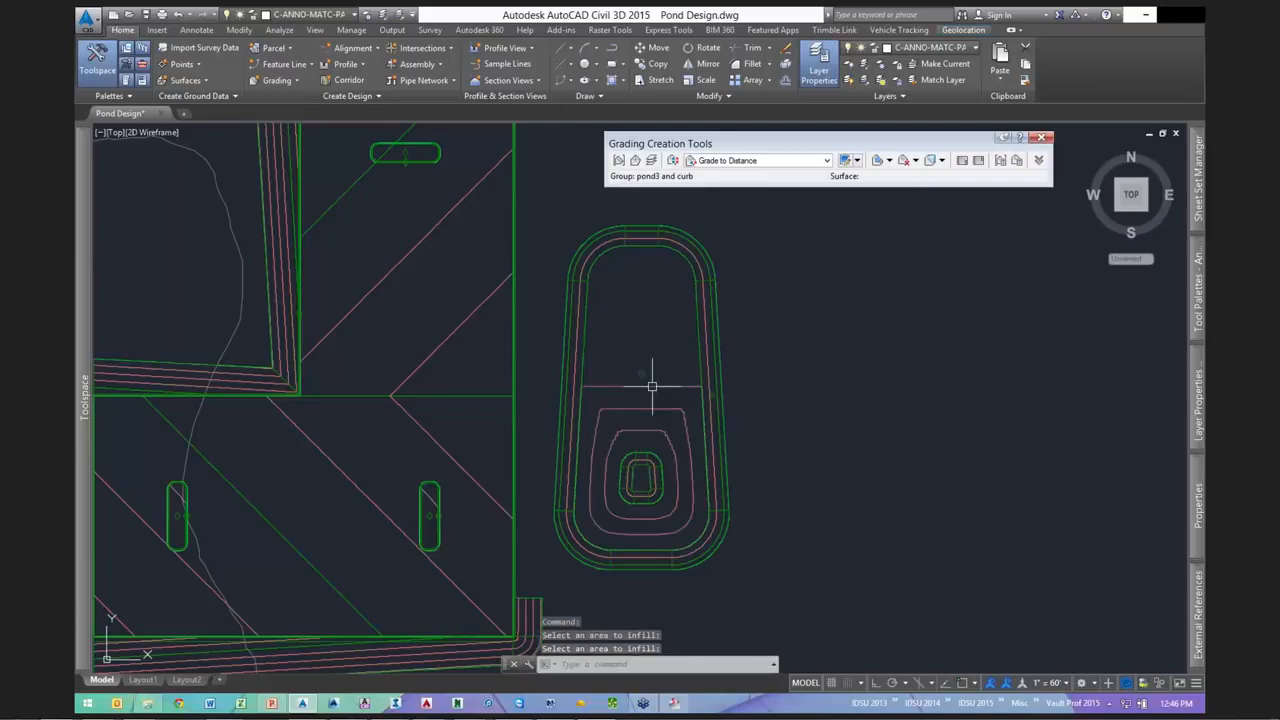
right_click(775, 533)
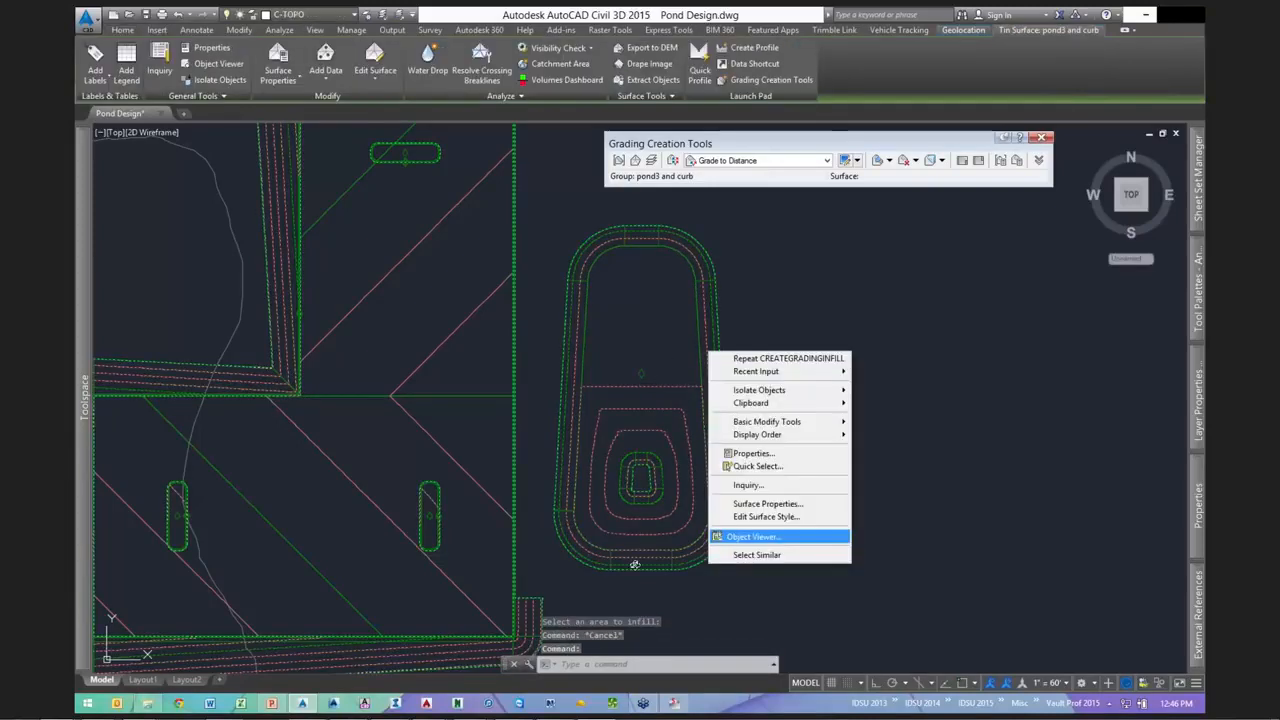
left_click(775, 534)
mouse_move(608, 408)
left_mouse_down()
mouse_move(600, 297)
mouse_move(657, 318)
mouse_move(620, 385)
left_mouse_up()
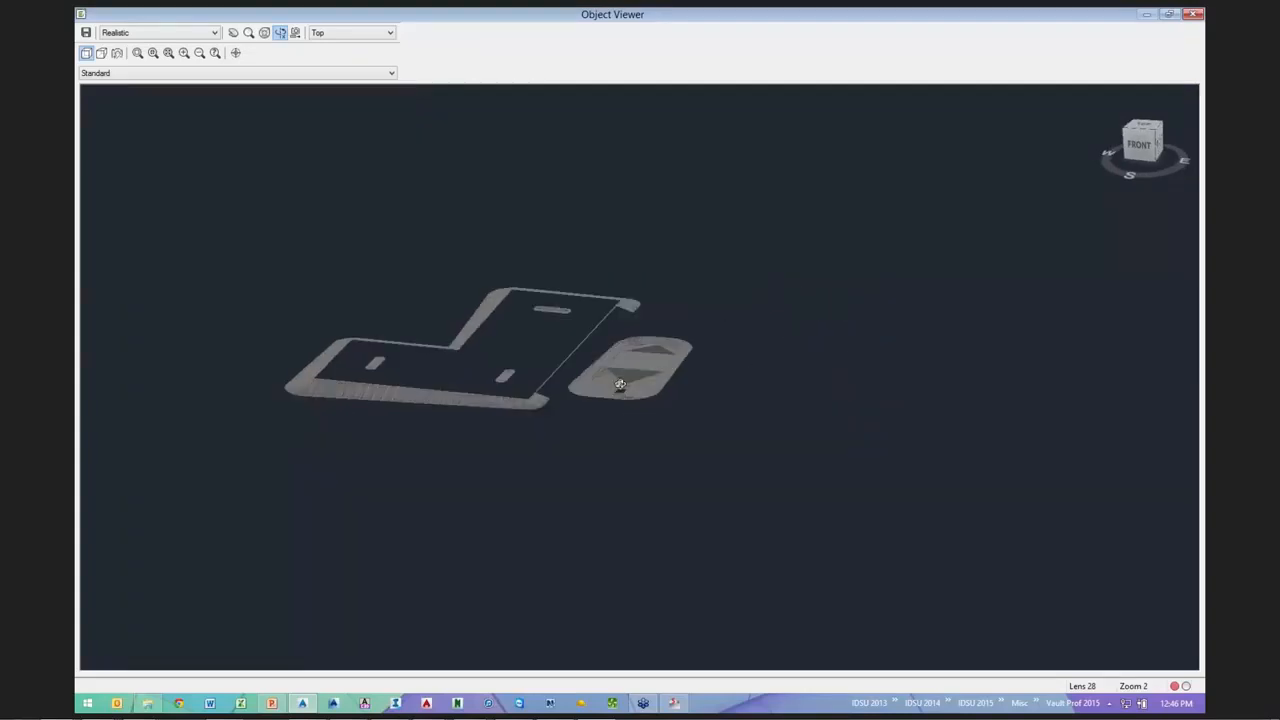
scroll(620, 385, "up", 3)
scroll(605, 382, "down", 2)
scroll(614, 388, "up", 3)
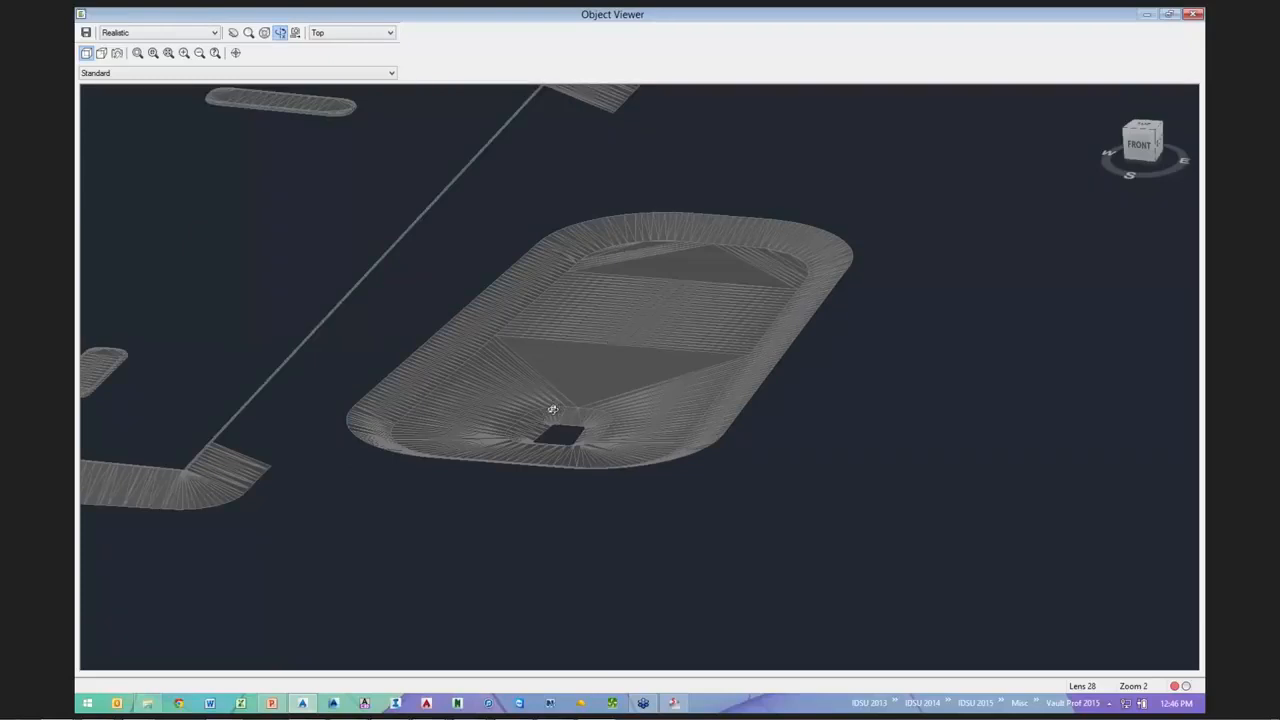
left_click(621, 248)
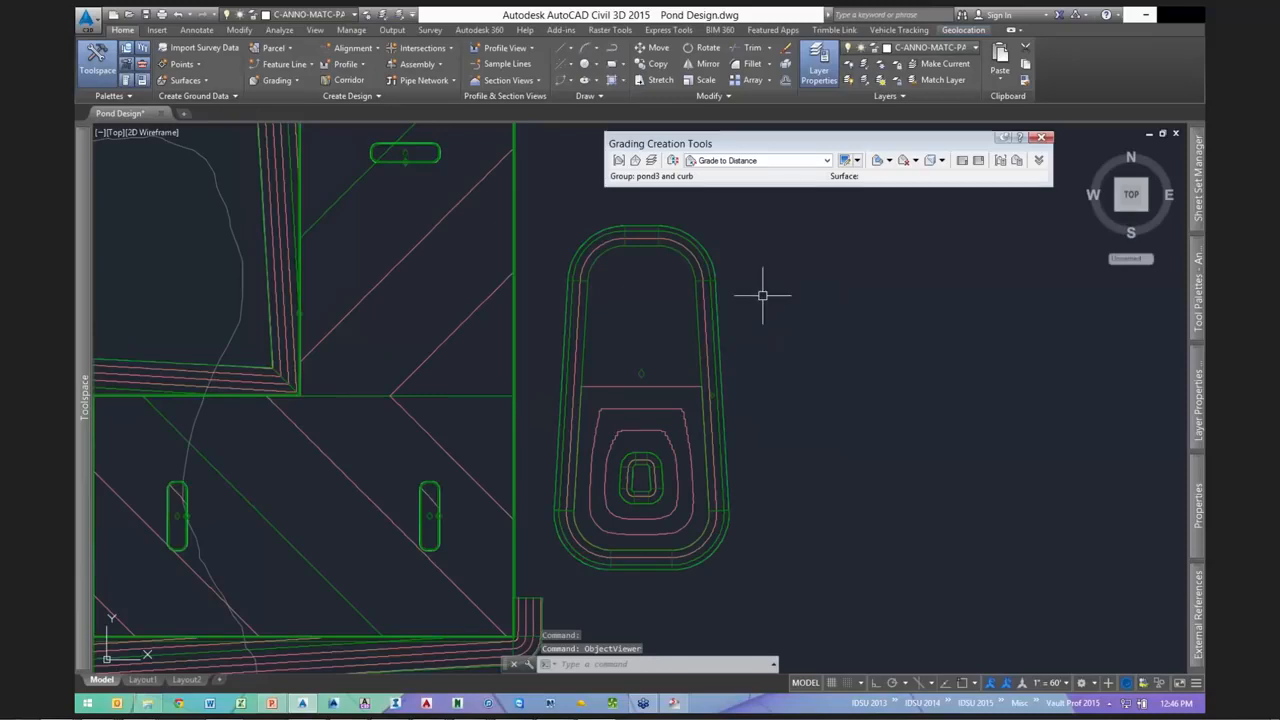
- Start a feature line at the inner oval's edge midpoint with elevation 330.00
left_click(284, 64)
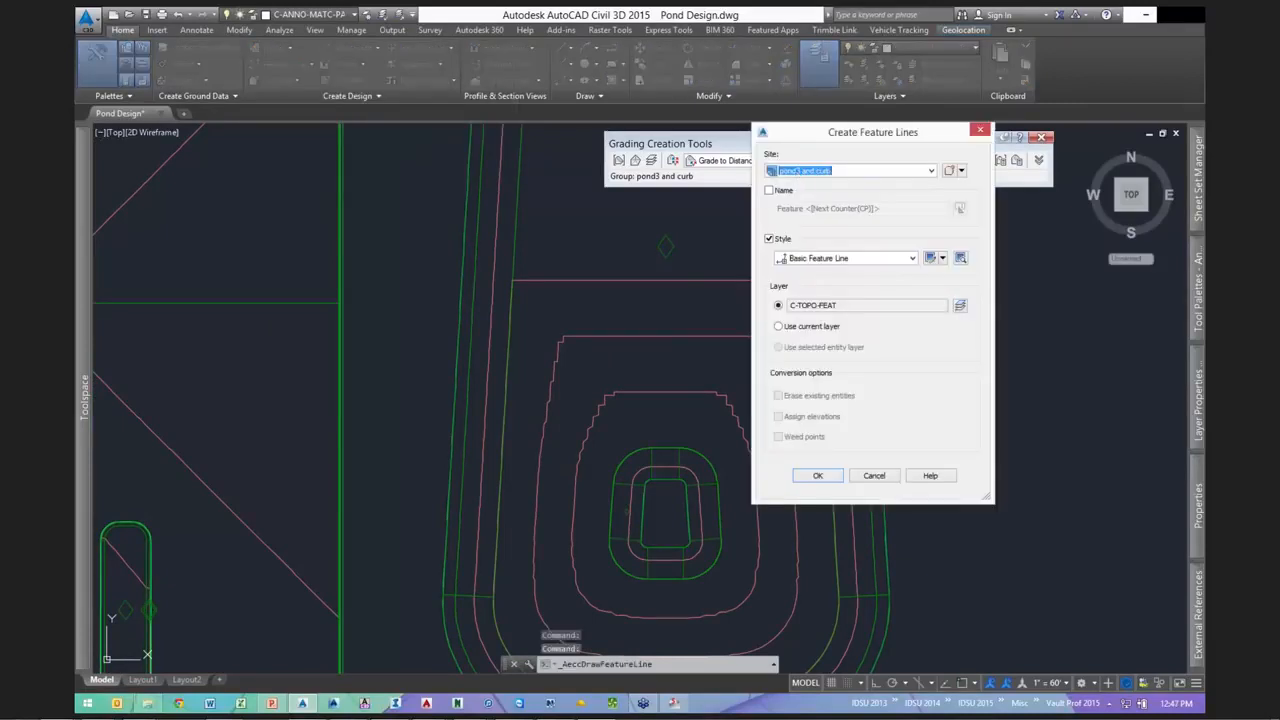
key("Return")
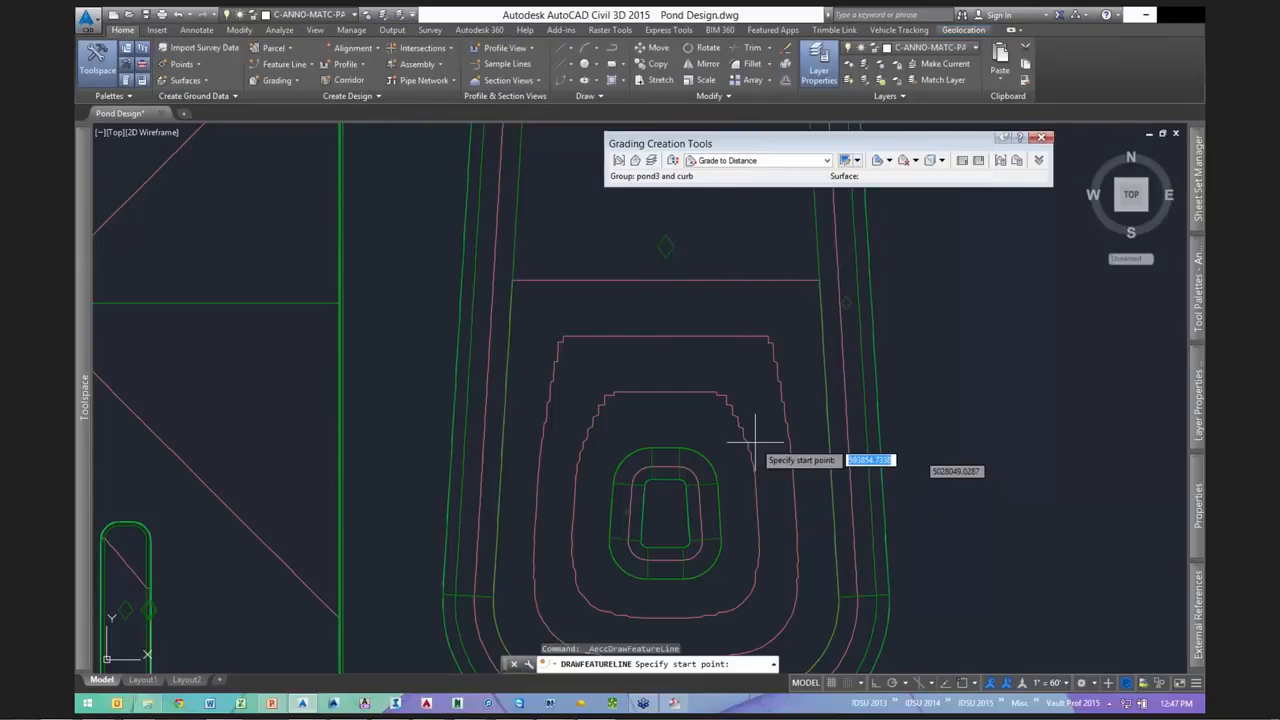
right_click(697, 349, "shift")
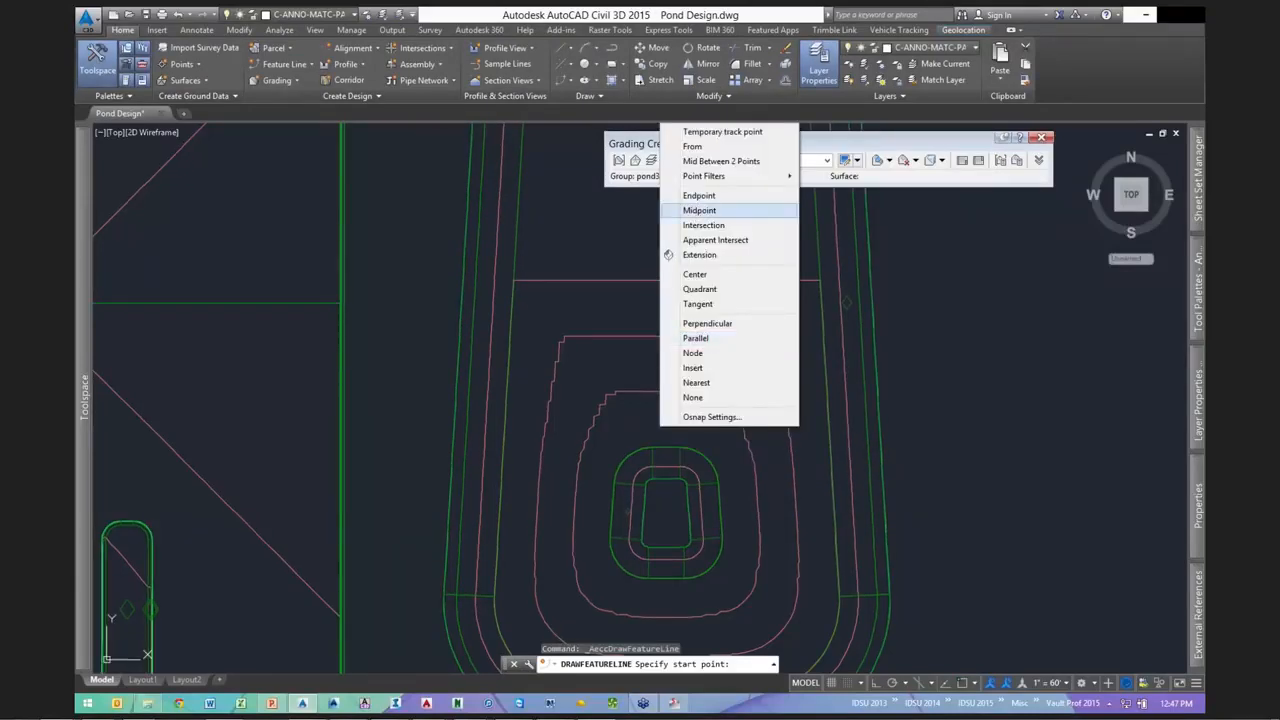
left_click(699, 210)
left_click(629, 458)
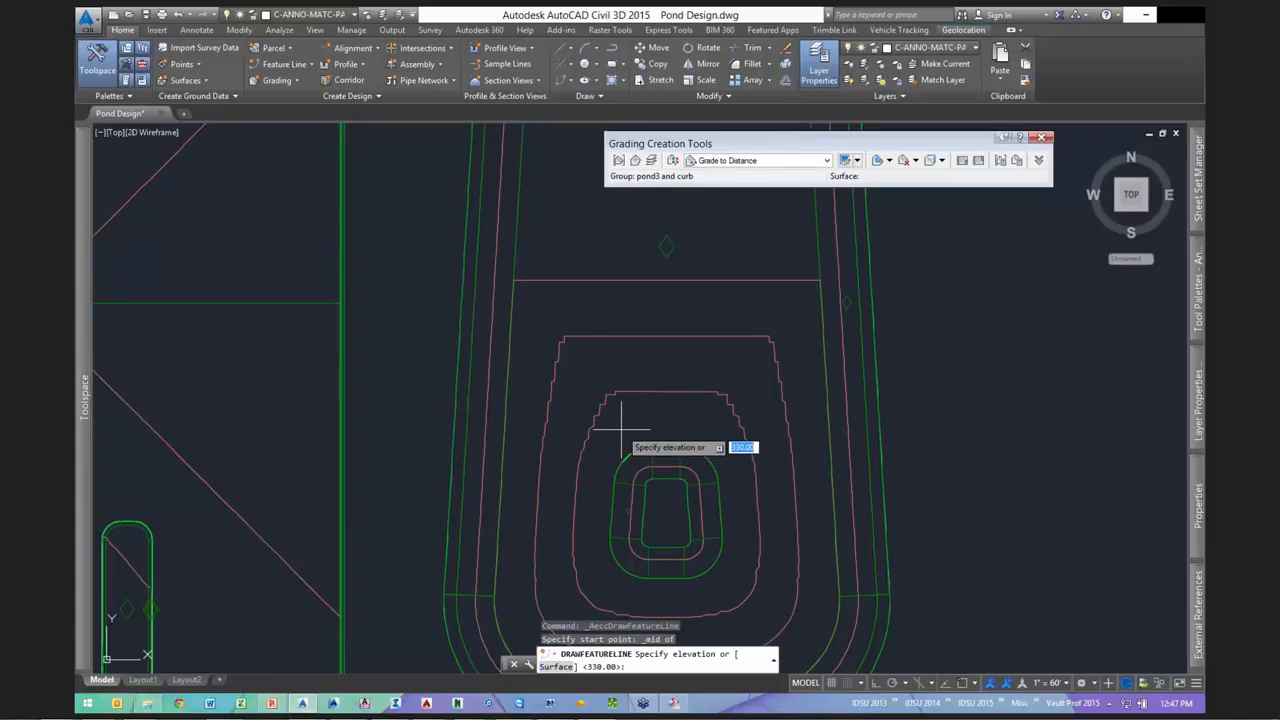
key("Return")
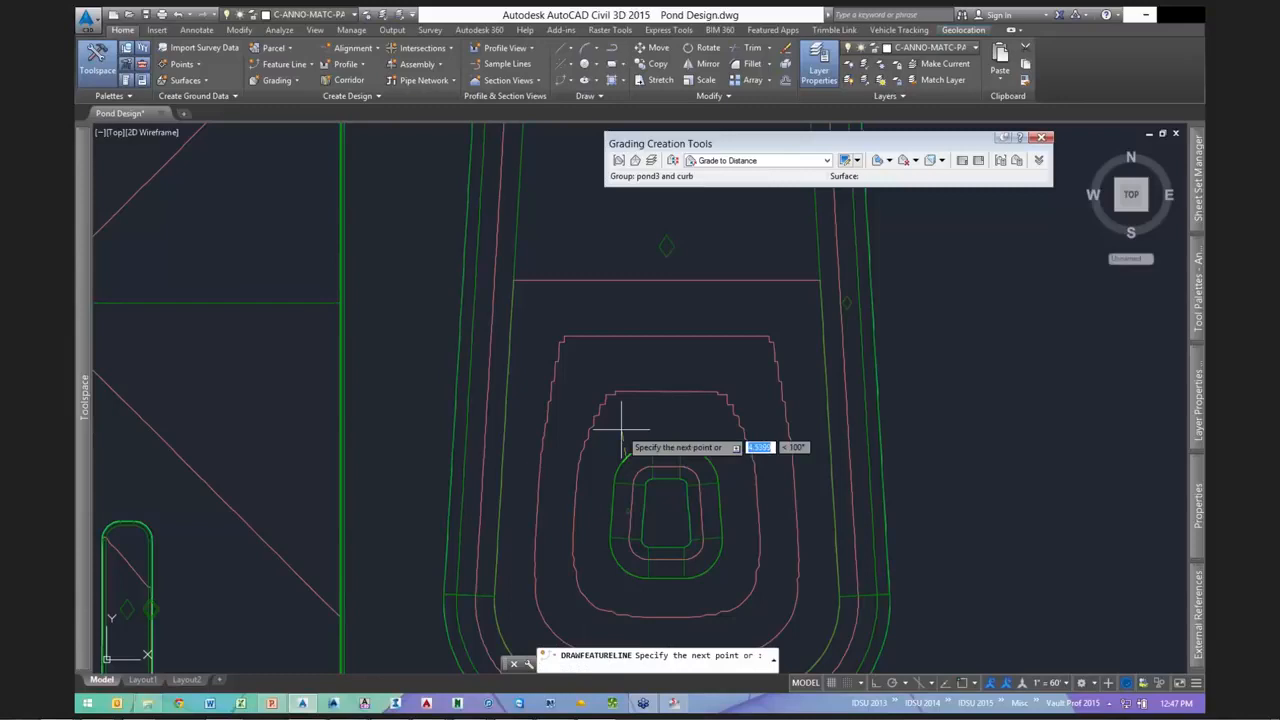
scroll(620, 405, "down", 2)
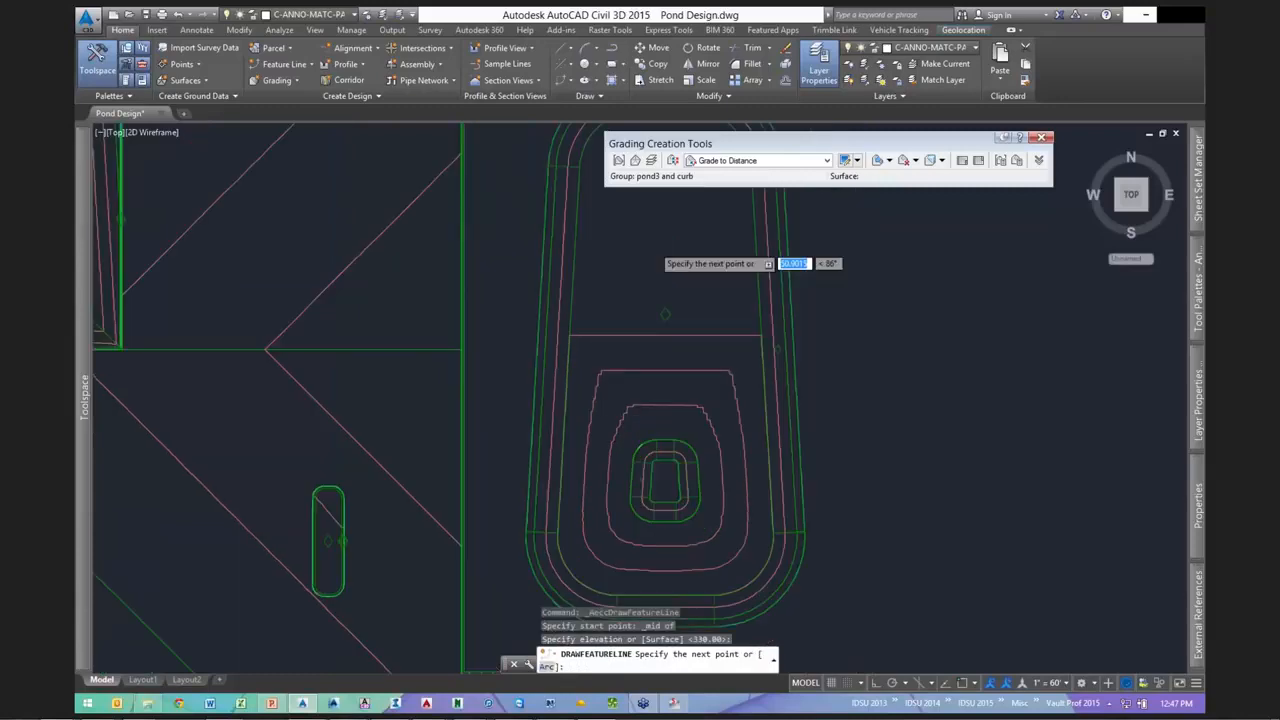
scroll(650, 245, "up", 2)
middle_click_drag(650, 245, 633, 554)
scroll(633, 554, "down", 2)
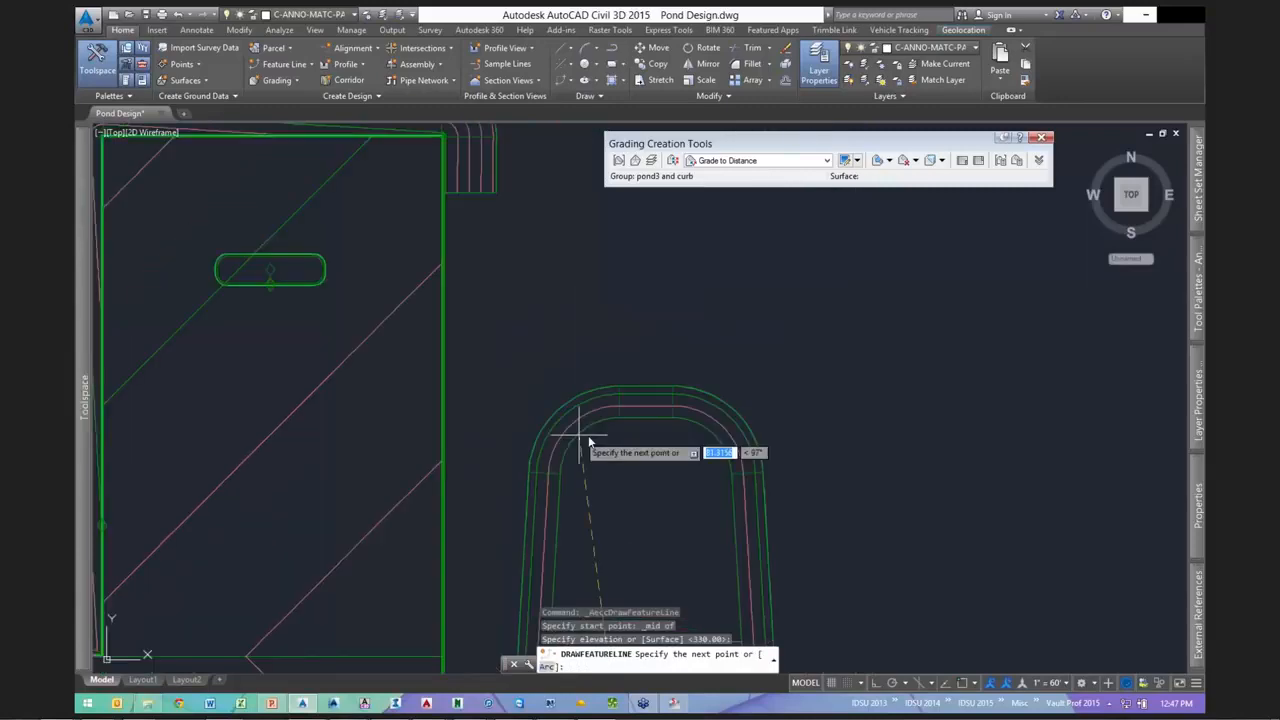
- Snap the next point to the pond's top edge at 3.53 grade, then cancel this attempt
right_click(586, 442, "shift")
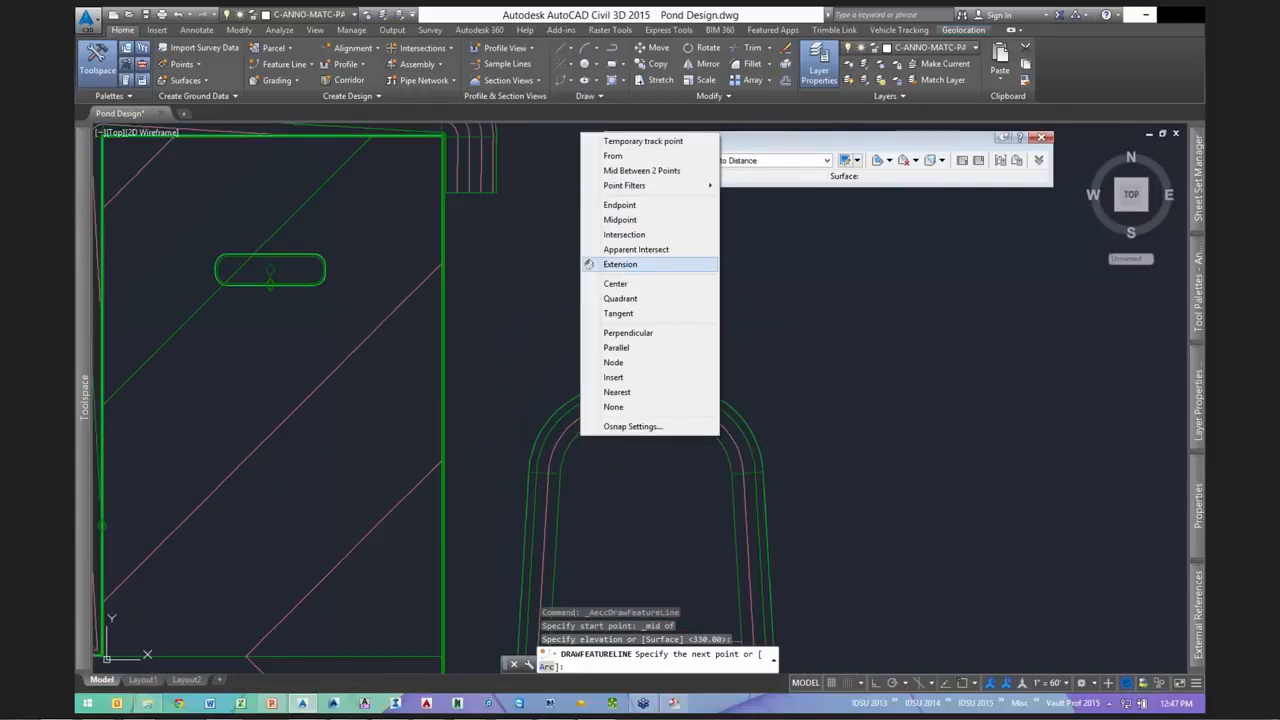
left_click(620, 219)
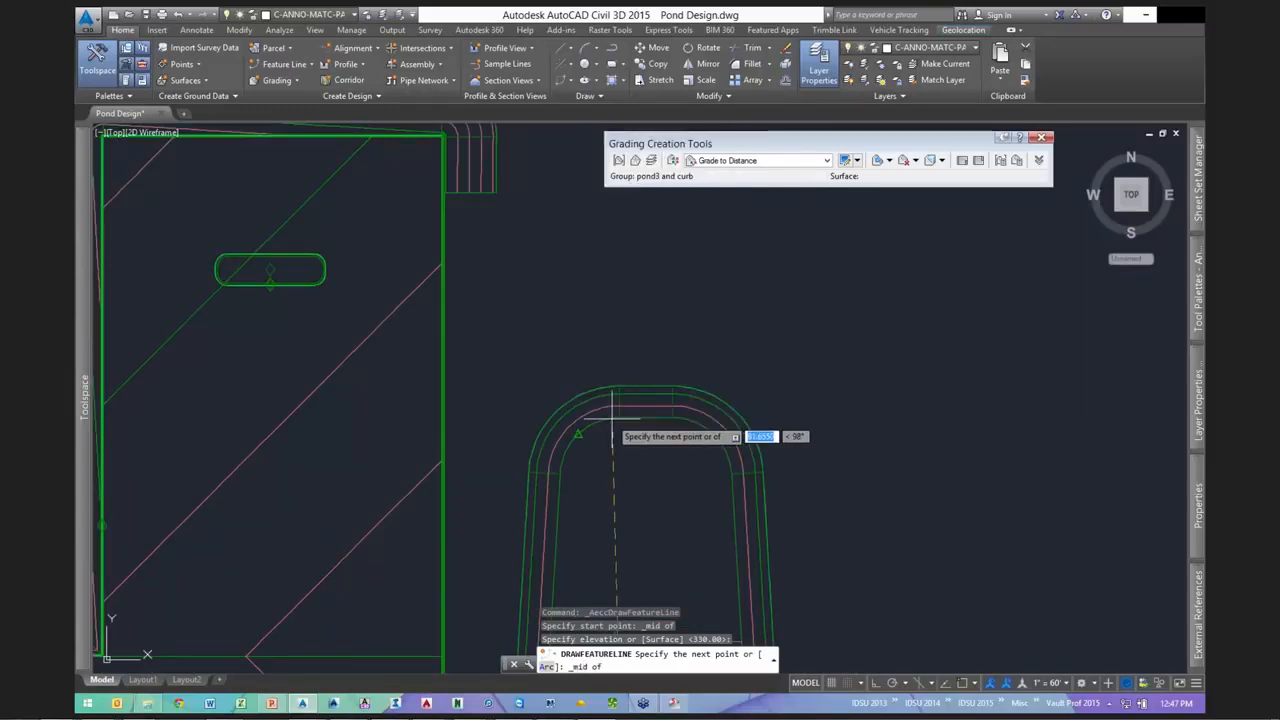
right_click(663, 358, "shift")
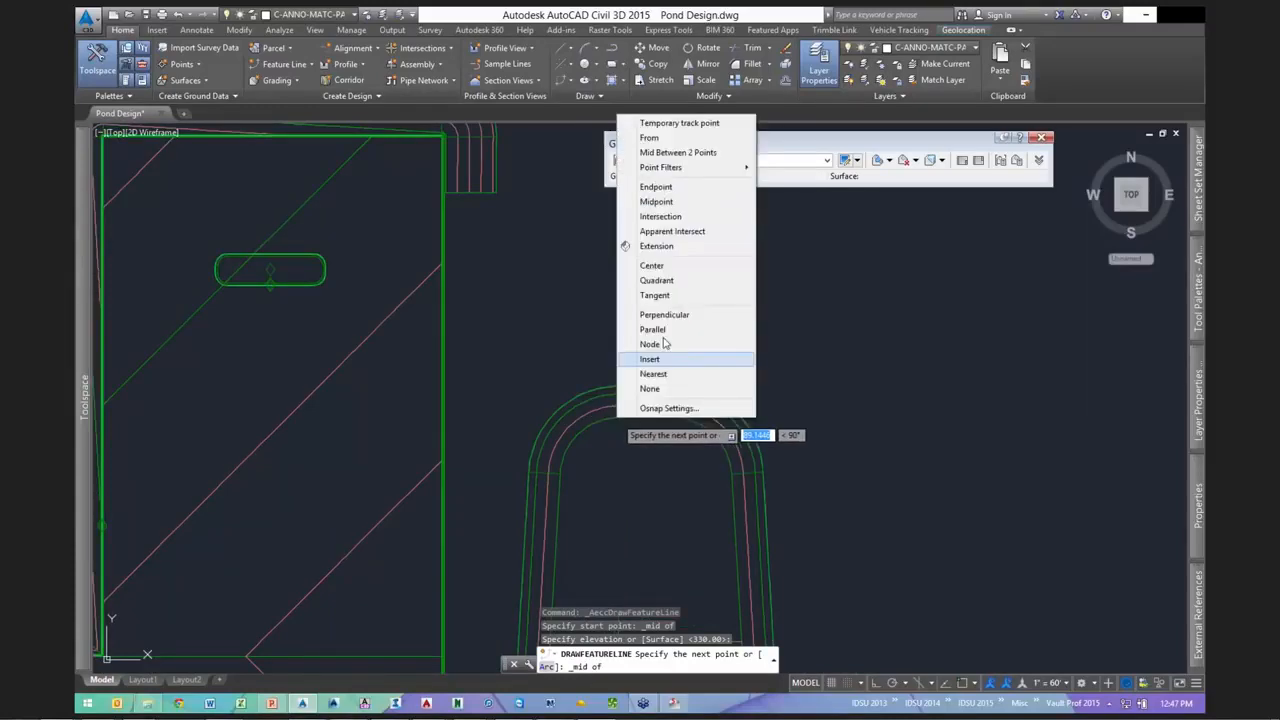
left_click(665, 343)
right_click(663, 338, "shift")
left_click(686, 409)
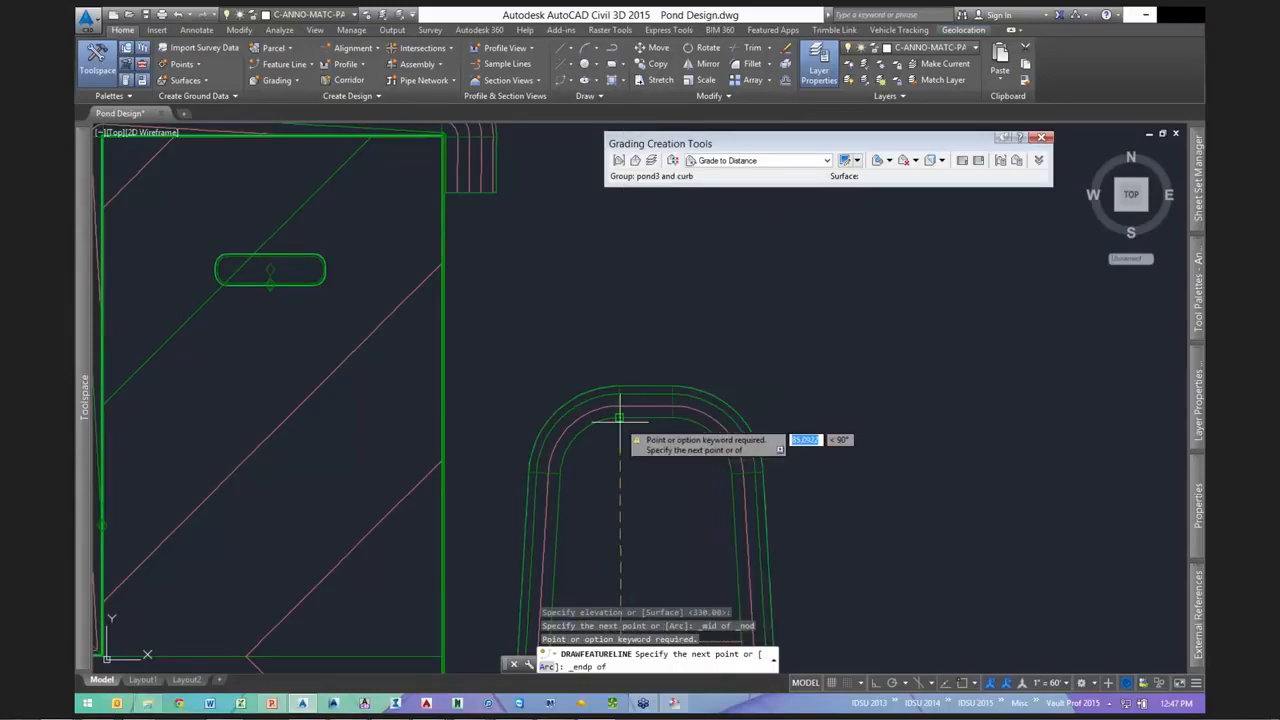
left_click(620, 419)
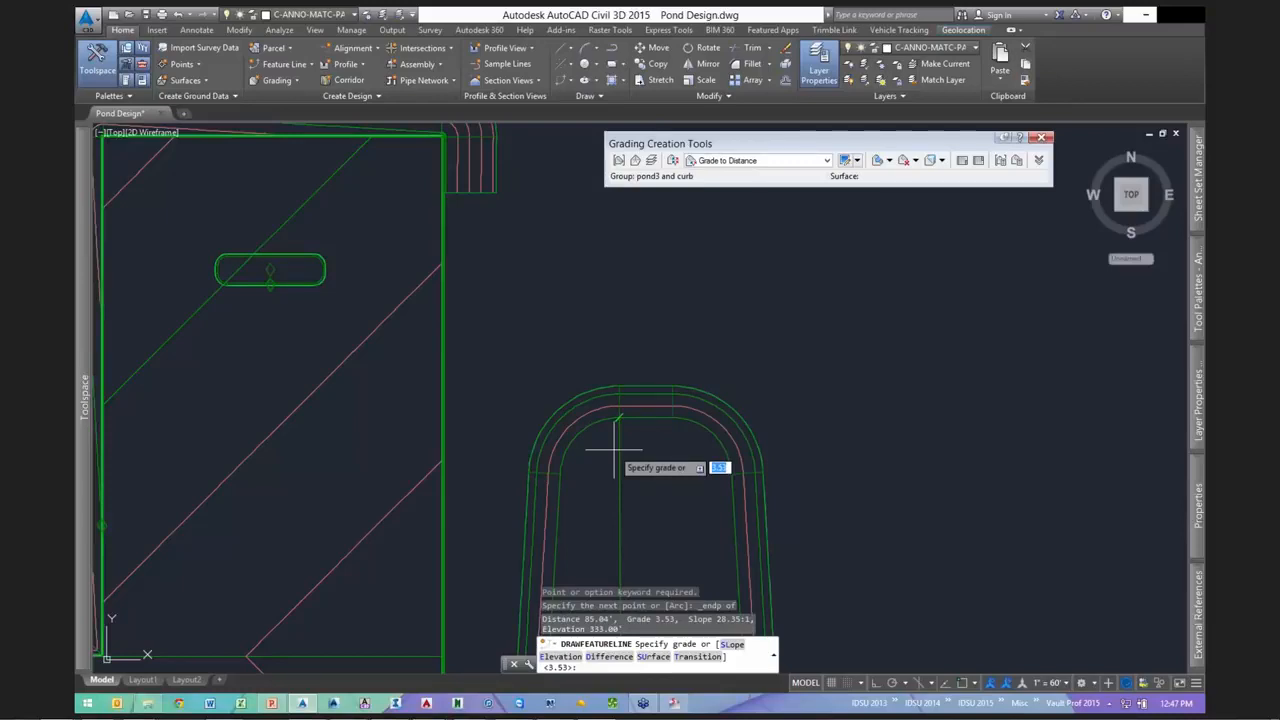
key("Return")
scroll(780, 430, "up", 2)
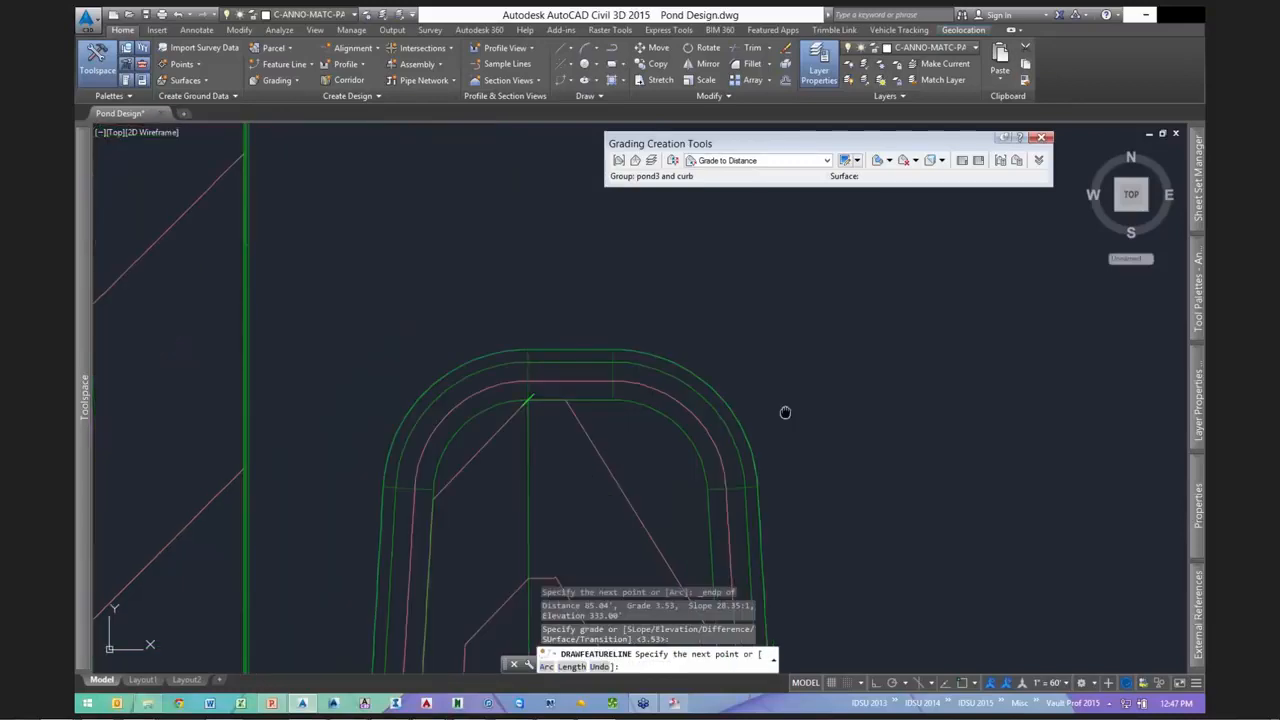
middle_click_drag(785, 412, 798, 243)
scroll(765, 278, "down", 2)
scroll(757, 310, "down", 2)
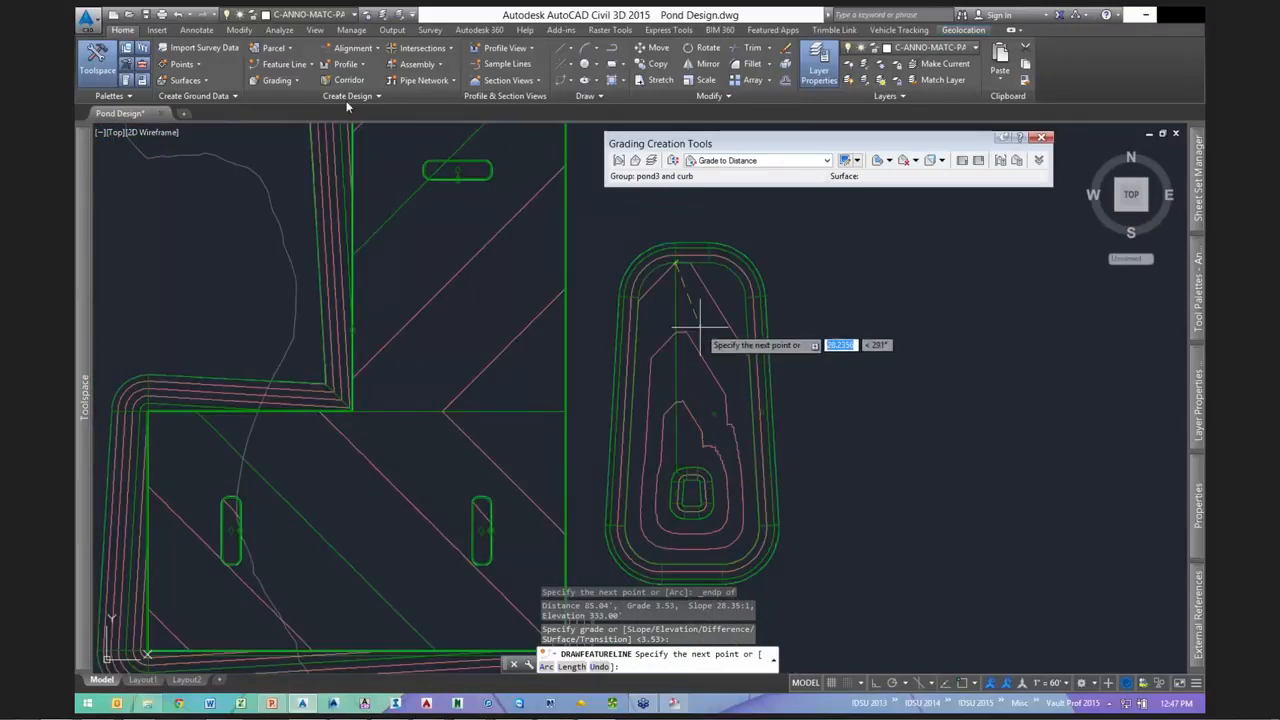
key("Escape")
- Redraw the feature line from the inner edge midpoint, again starting at 330.00
left_click(284, 64)
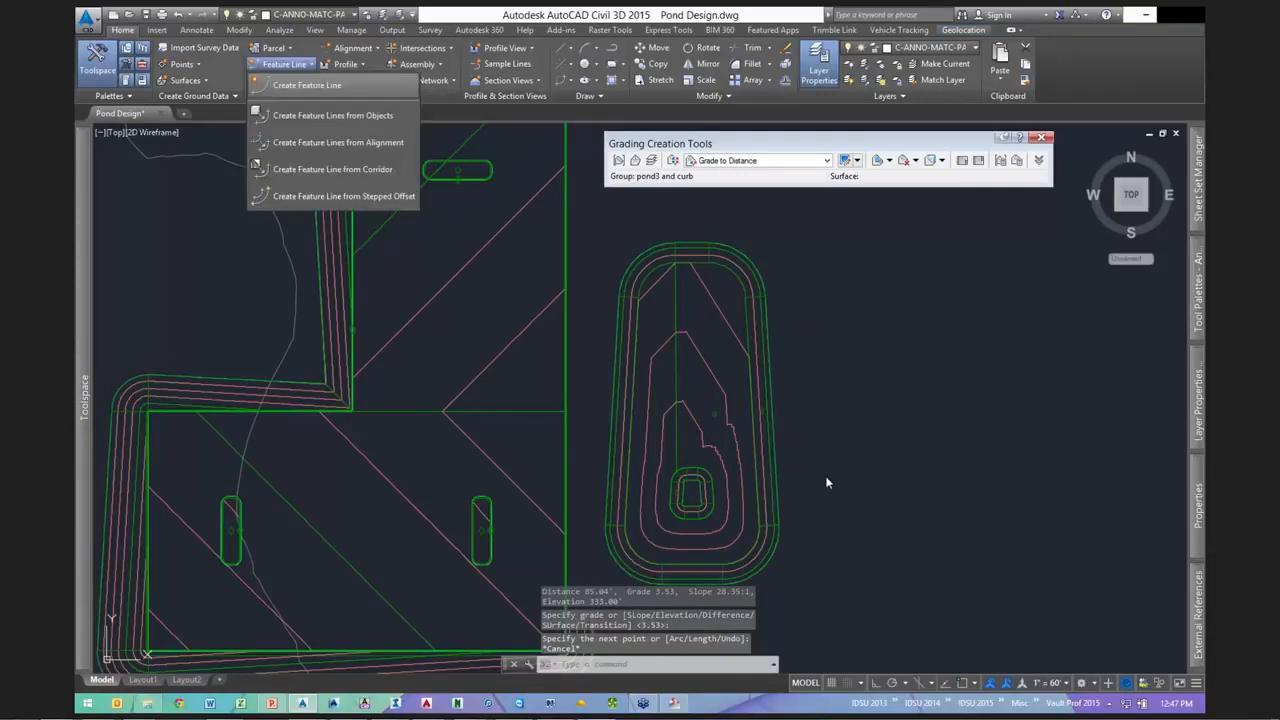
left_click(817, 475)
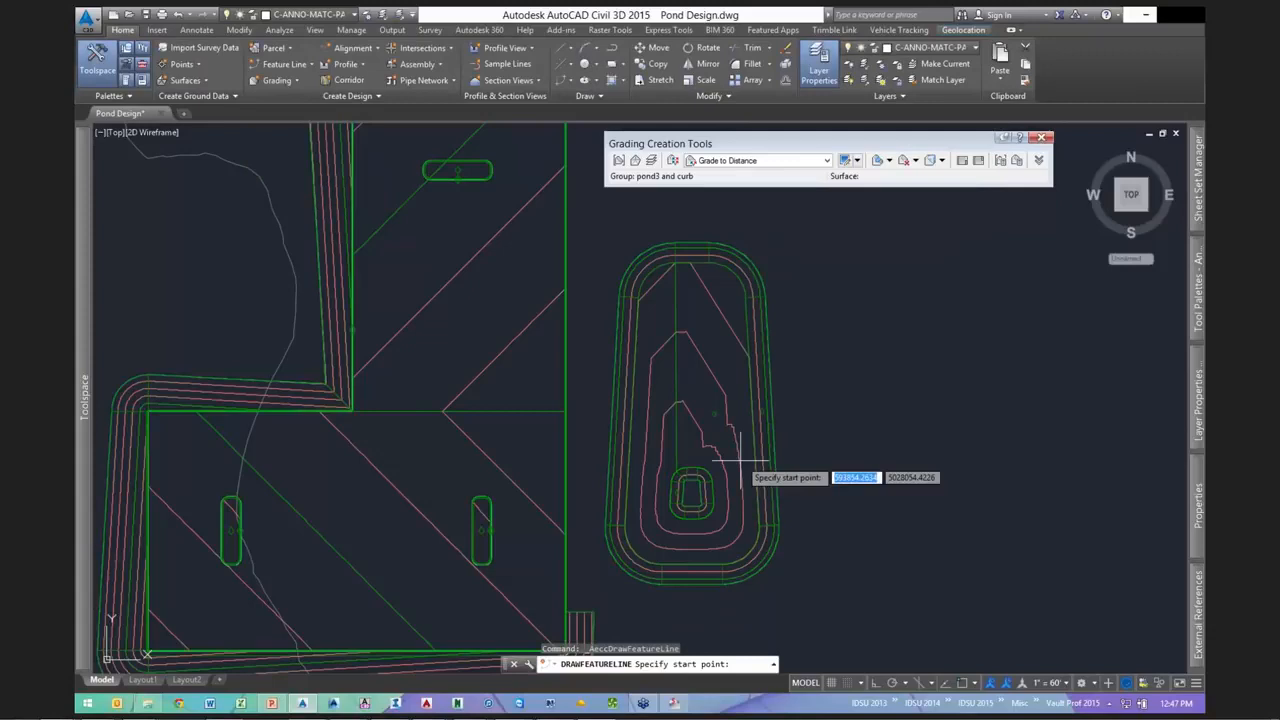
scroll(735, 465, "up", 4)
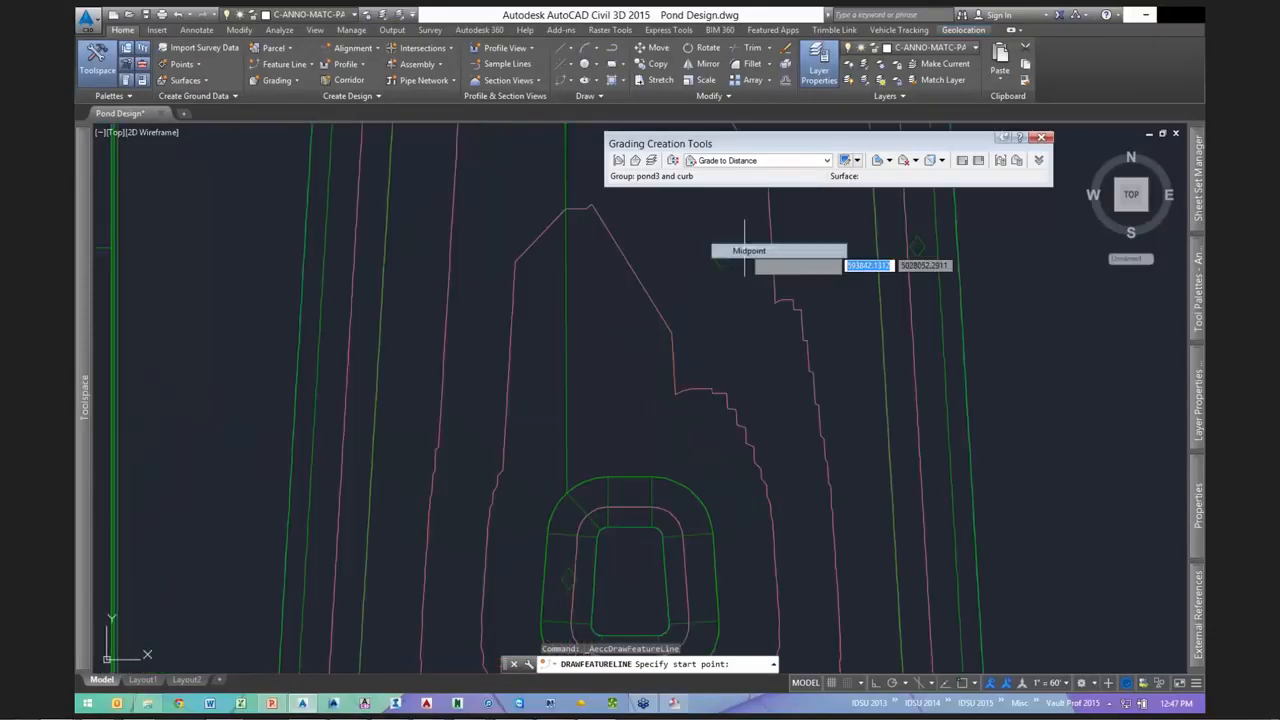
left_click(690, 489)
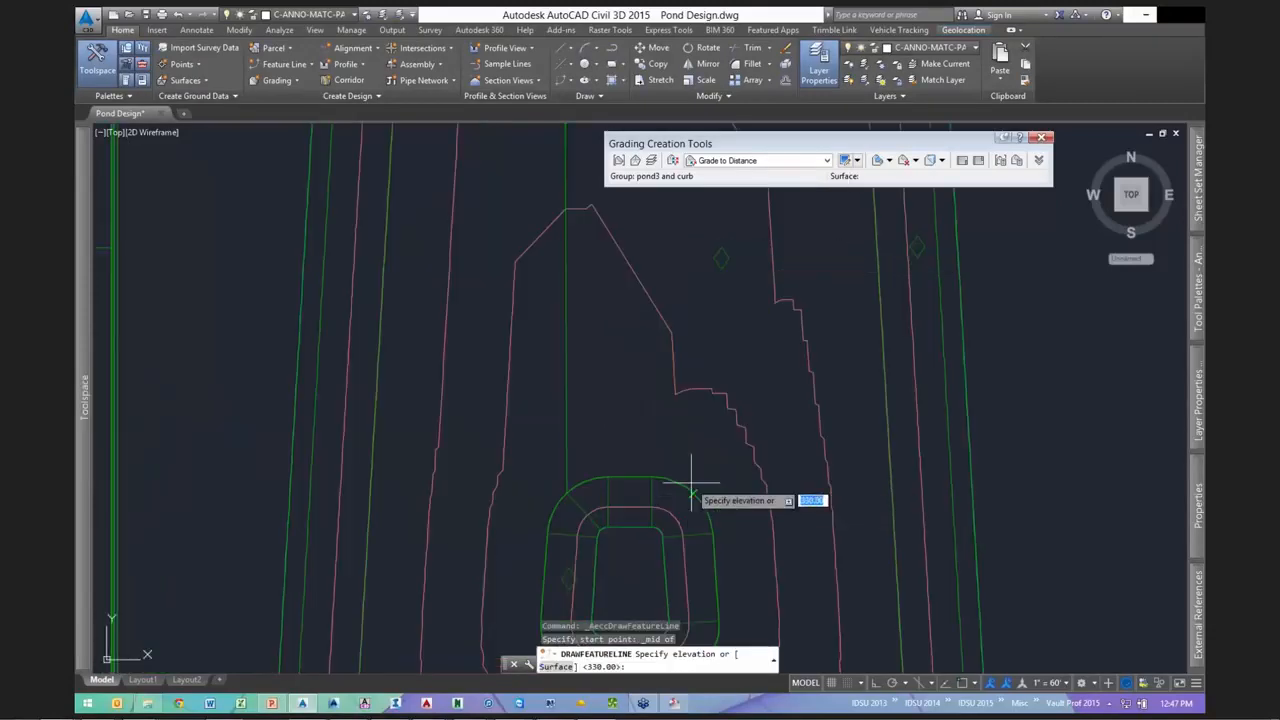
key("Return")
scroll(731, 344, "down", 5)
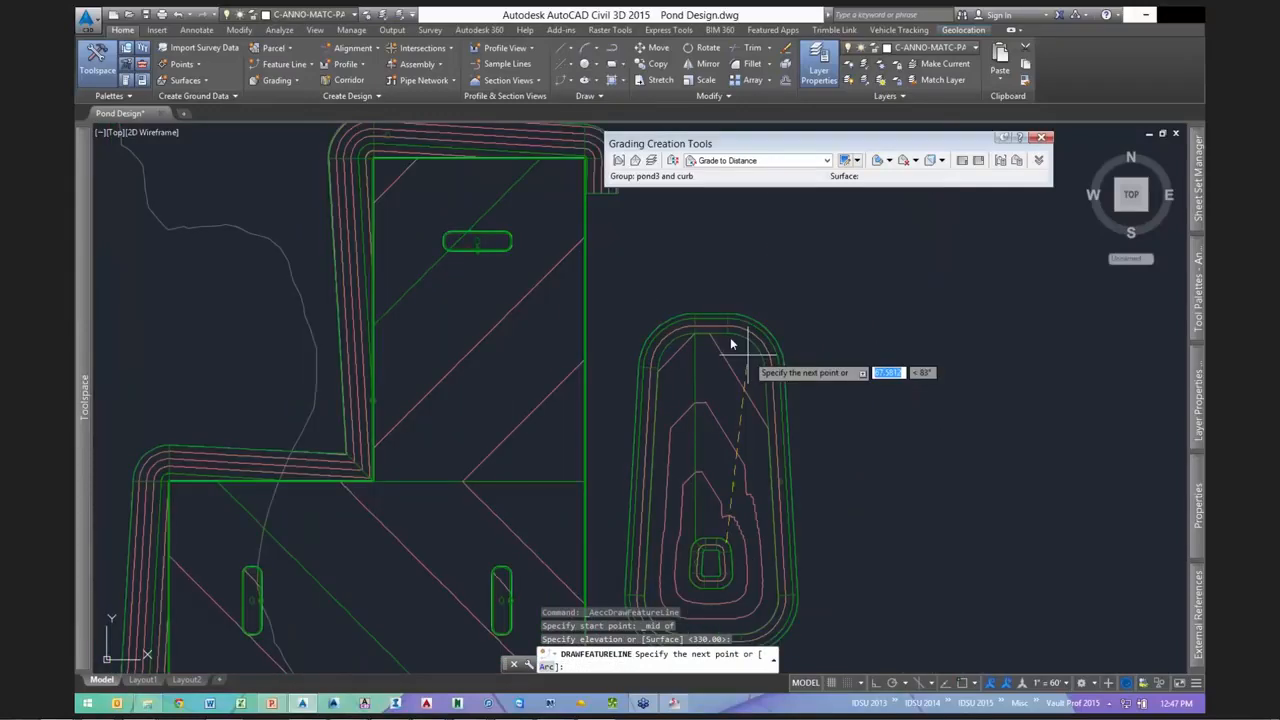
scroll(731, 344, "up", 4)
- End the feature line on the pond outline's top edge at 3.53 grade, reaching 333.00'
right_click(731, 344, "shift")
left_click(769, 411)
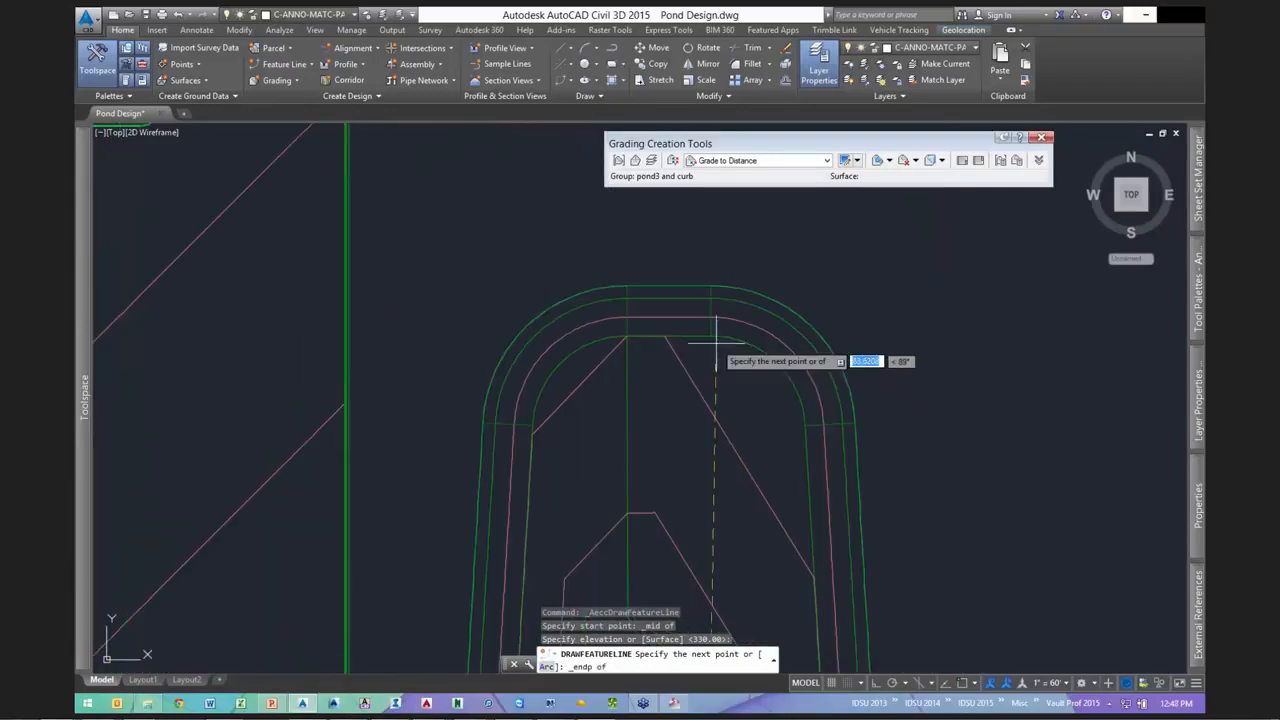
left_click(715, 342)
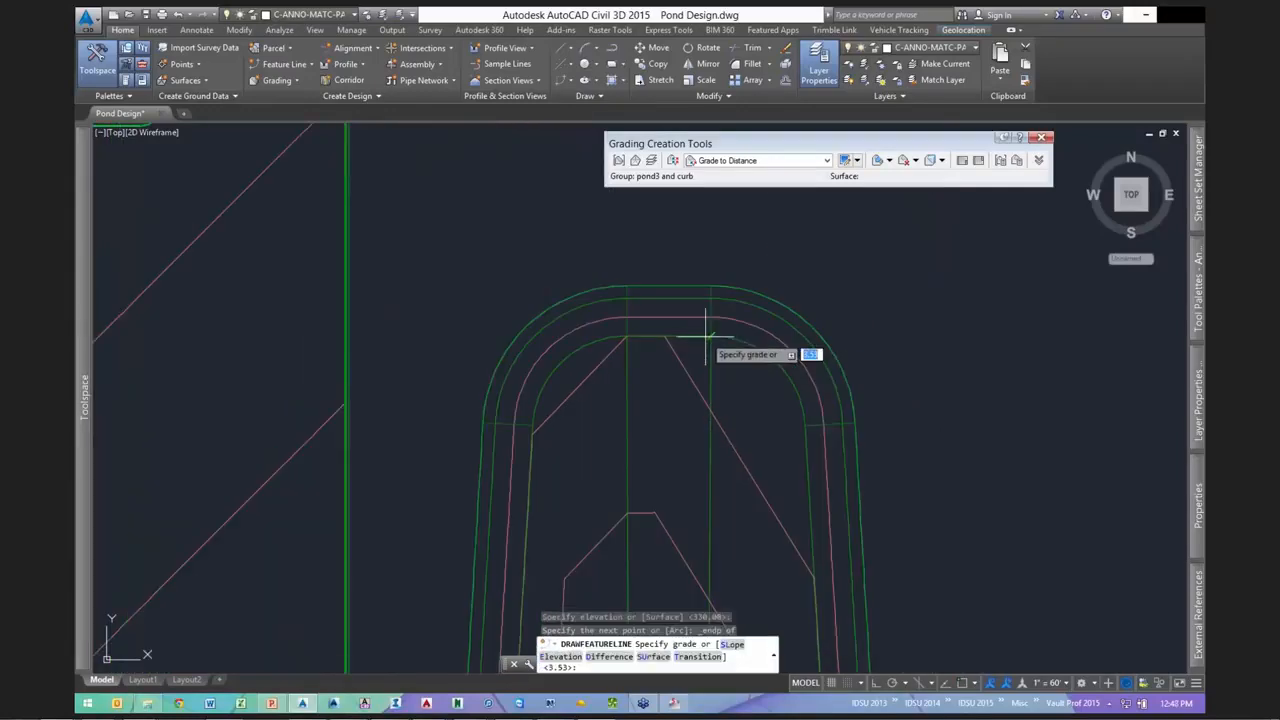
key("Return")
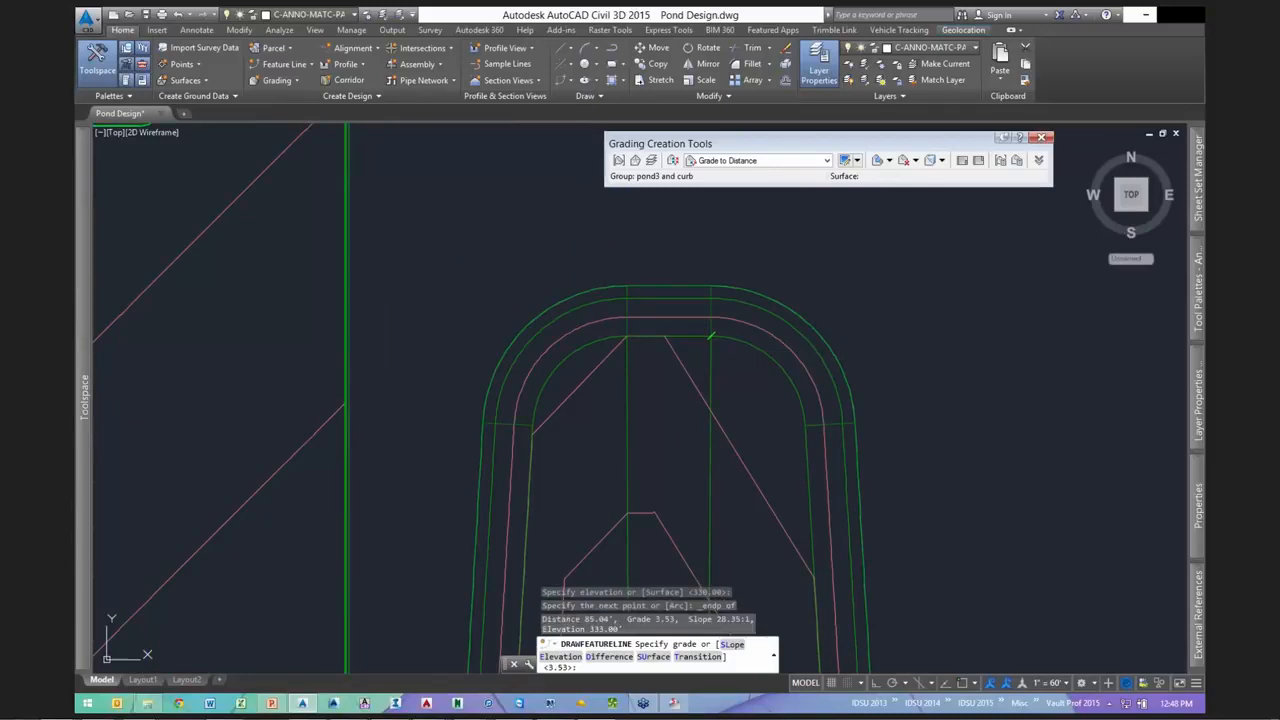
key("Return")
scroll(711, 337, "down", 6)
key("Escape")
scroll(716, 364, "up", 6)
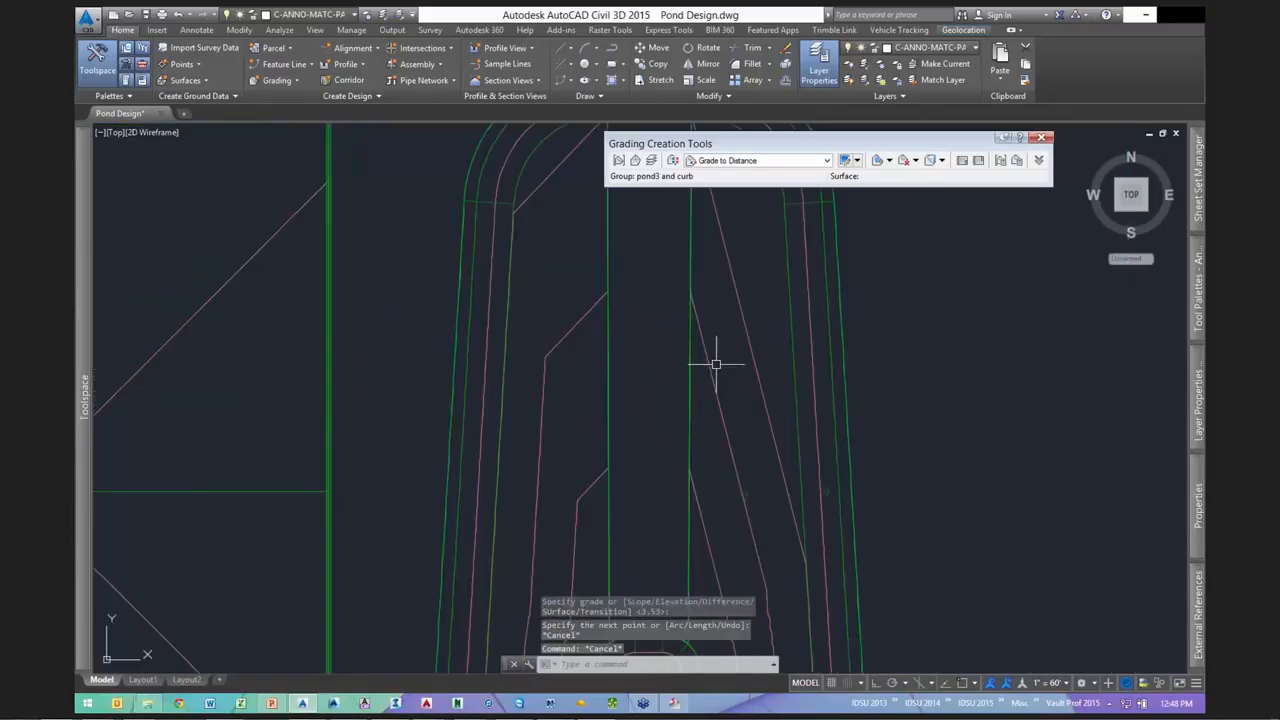
left_click(709, 358)
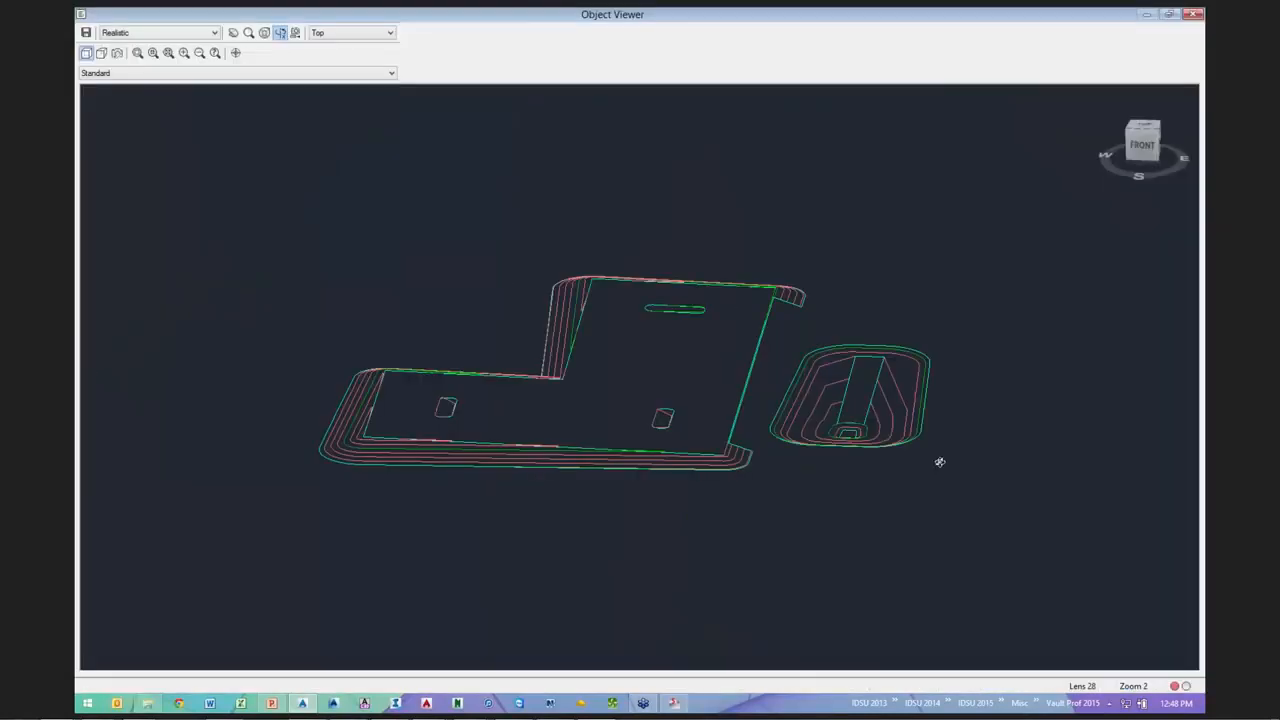
left_click_drag(940, 462, 726, 499)
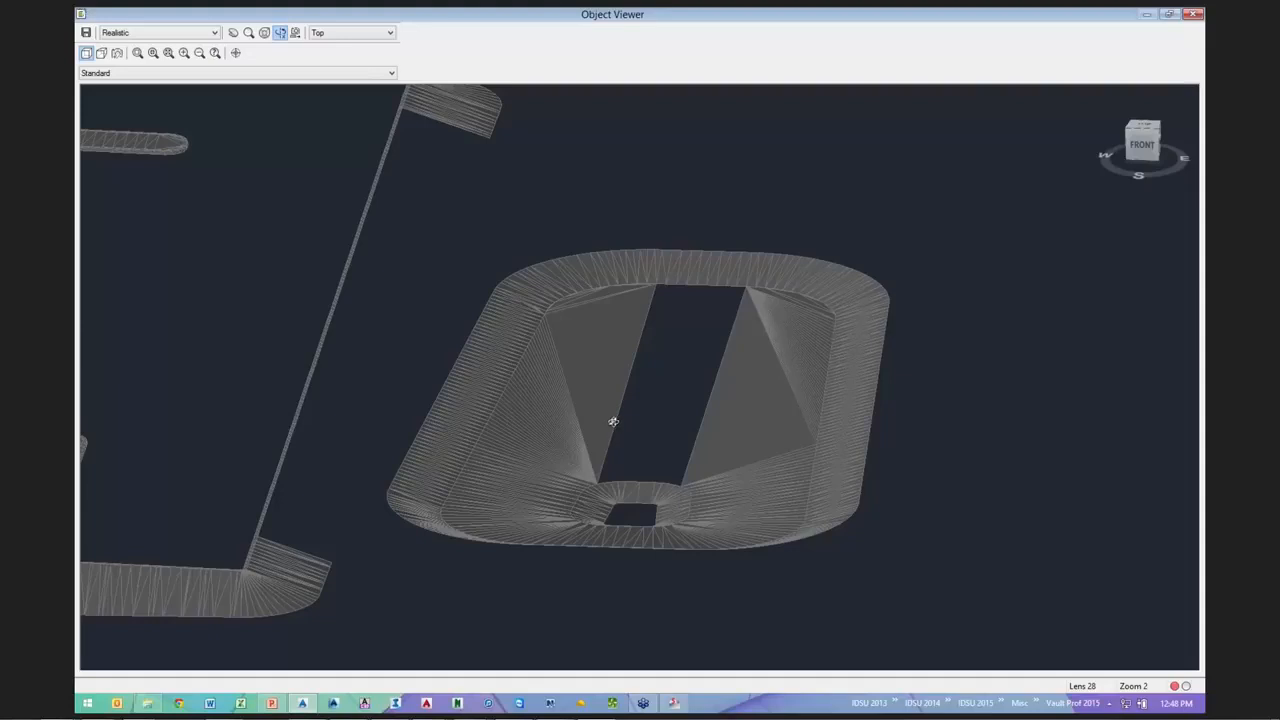
key("Escape")
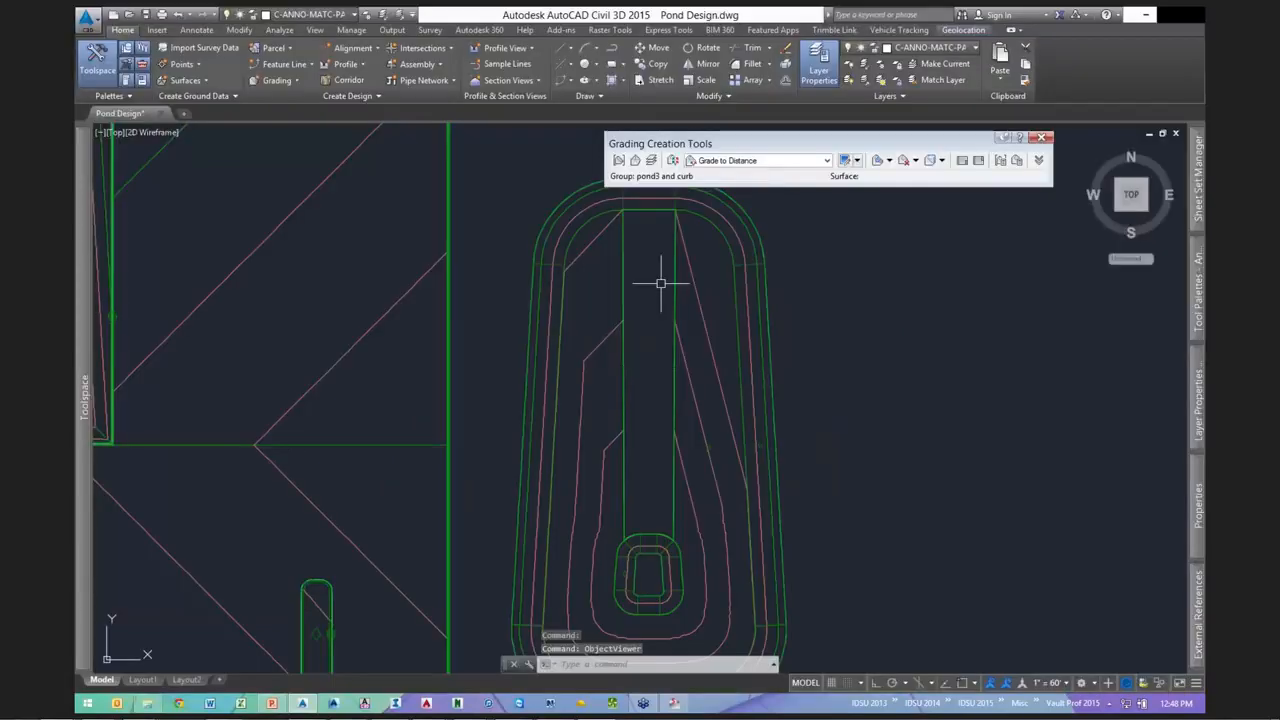
- Create an infill grading in the pond's central strip
left_click(889, 161)
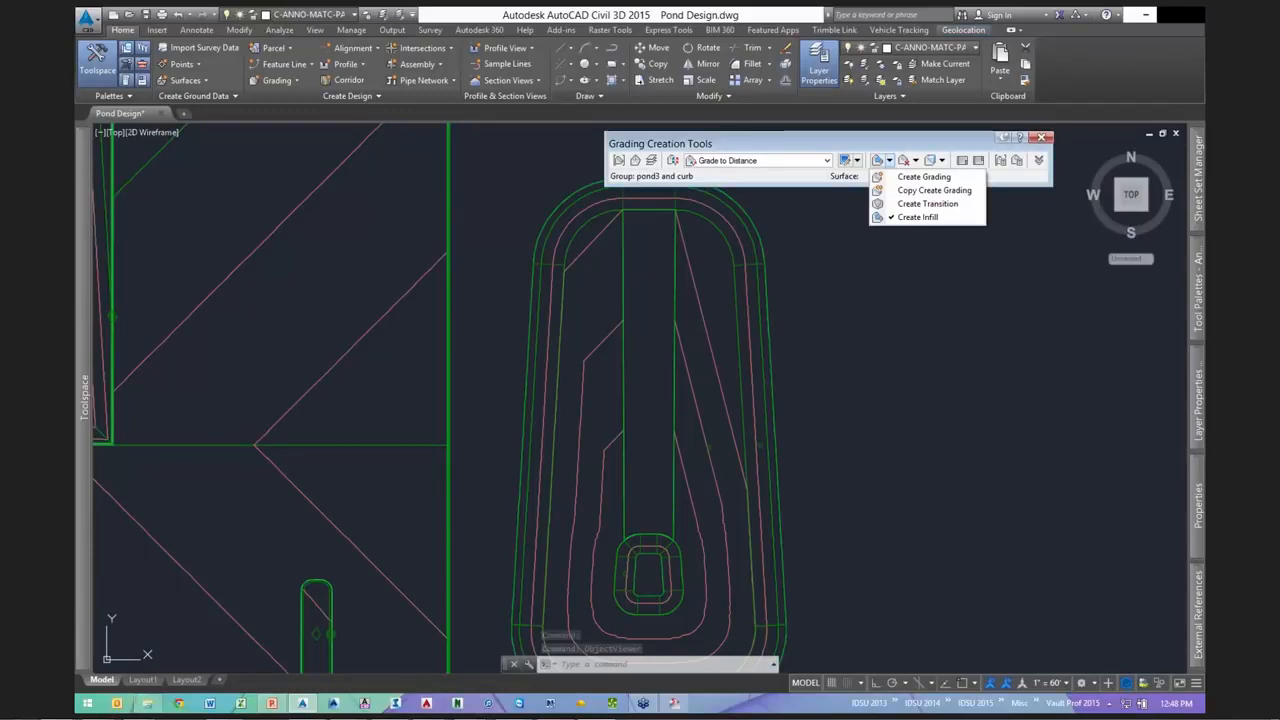
left_click(905, 256)
left_click(633, 318)
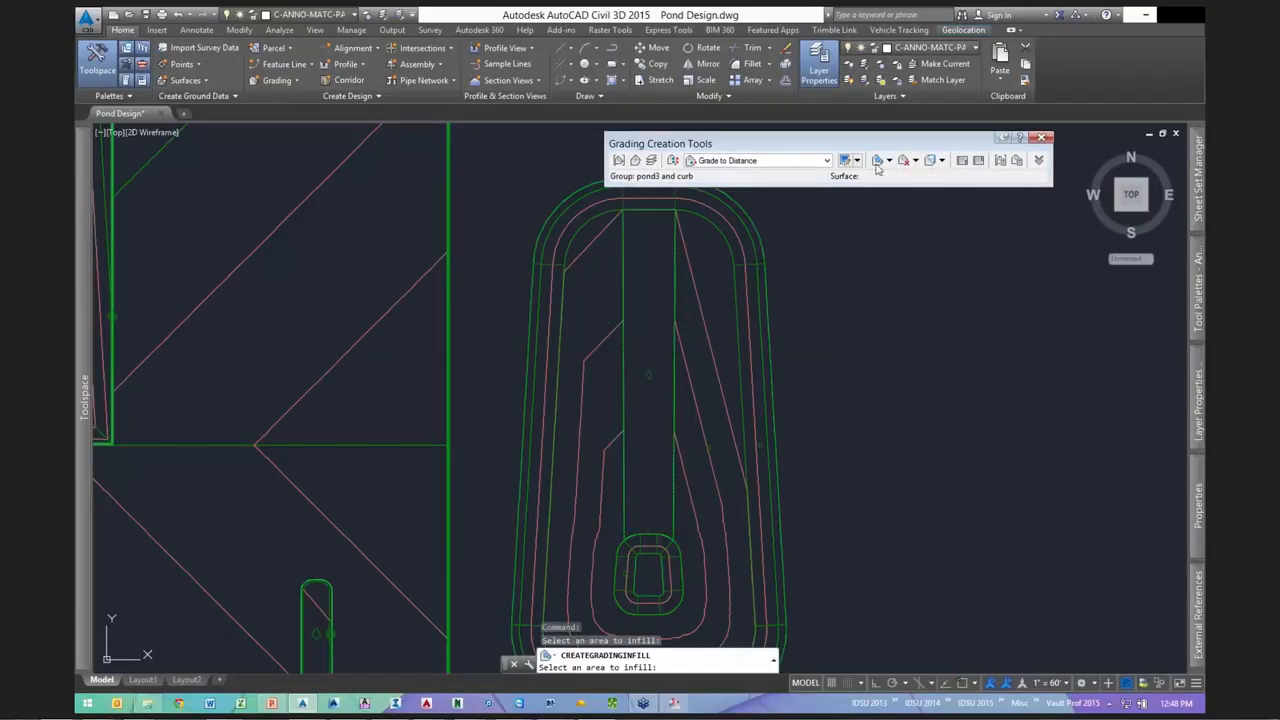
key("Return")
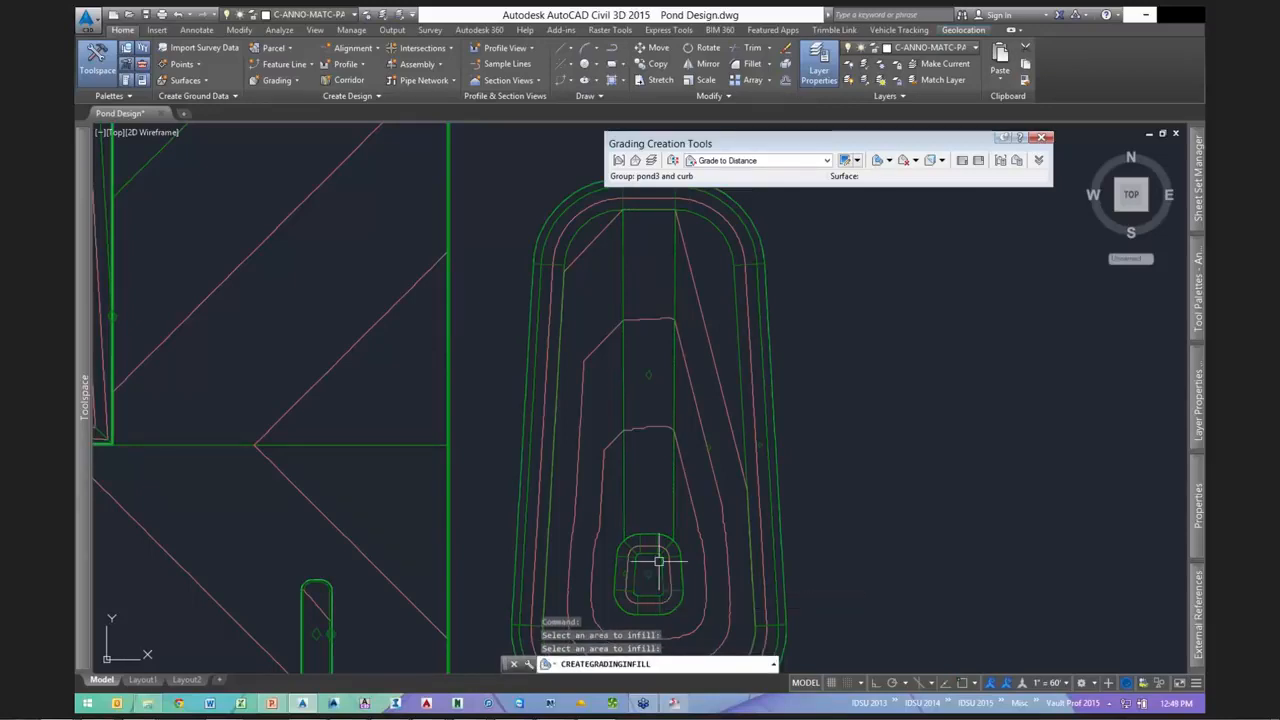
key("Escape")
- Insert elevation points every 10 feet along the strip's right edge feature line
left_click(674, 370)
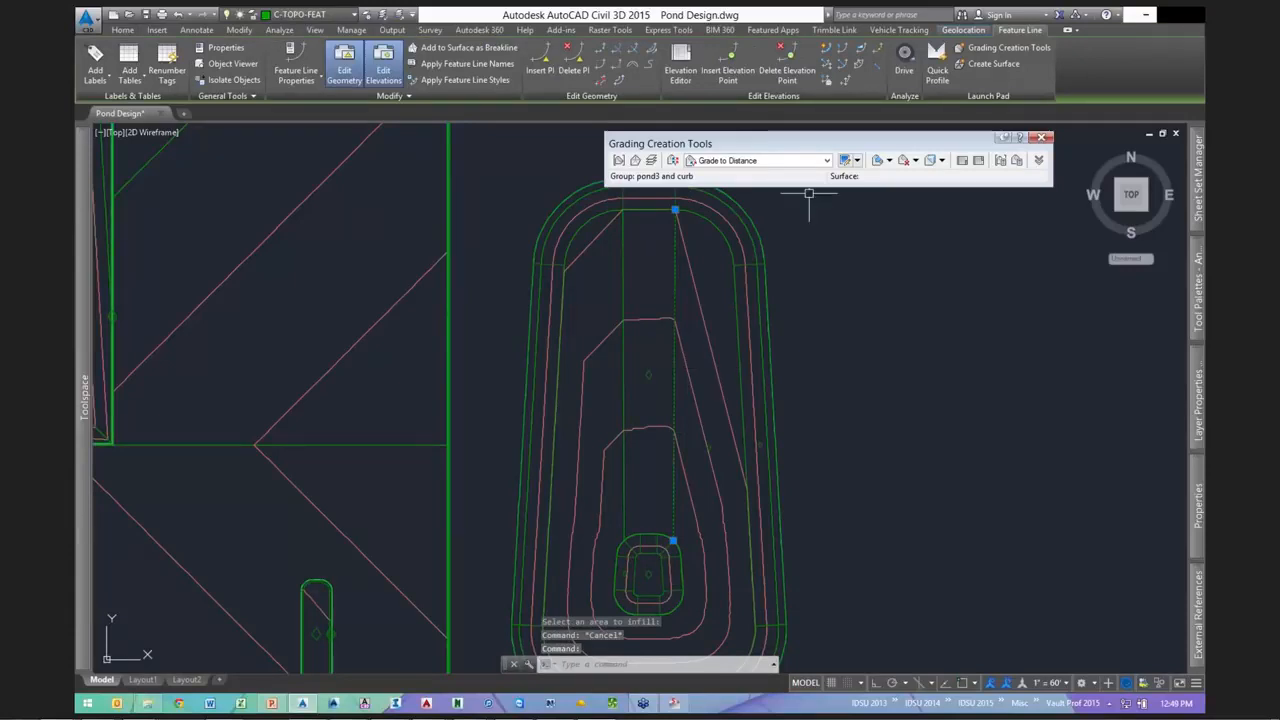
left_click(727, 70)
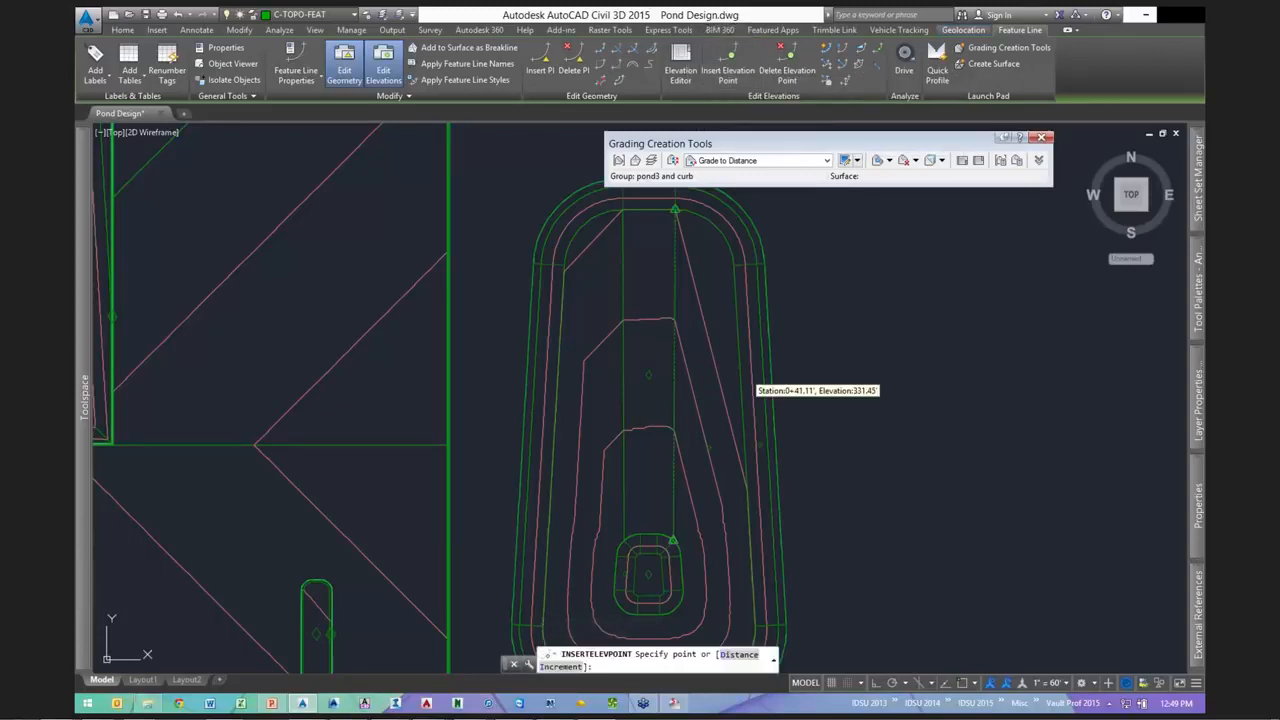
type("i")
key("Return")
type("10")
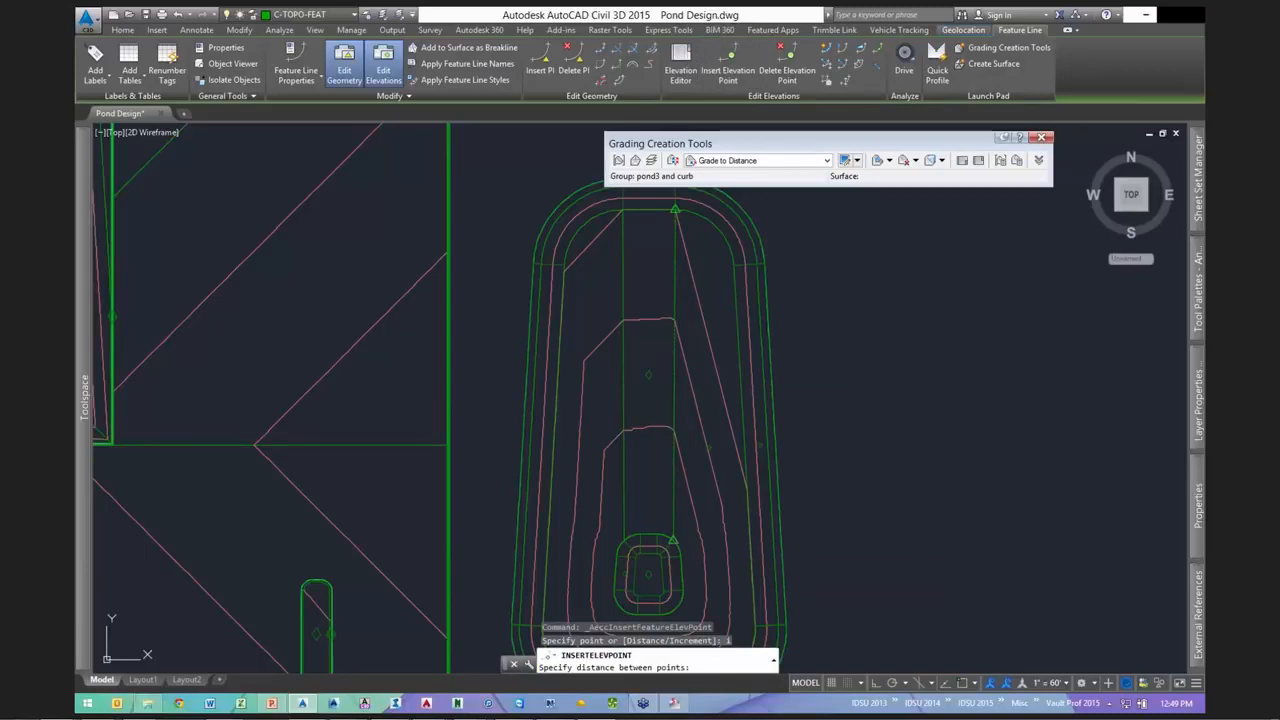
key("Return")
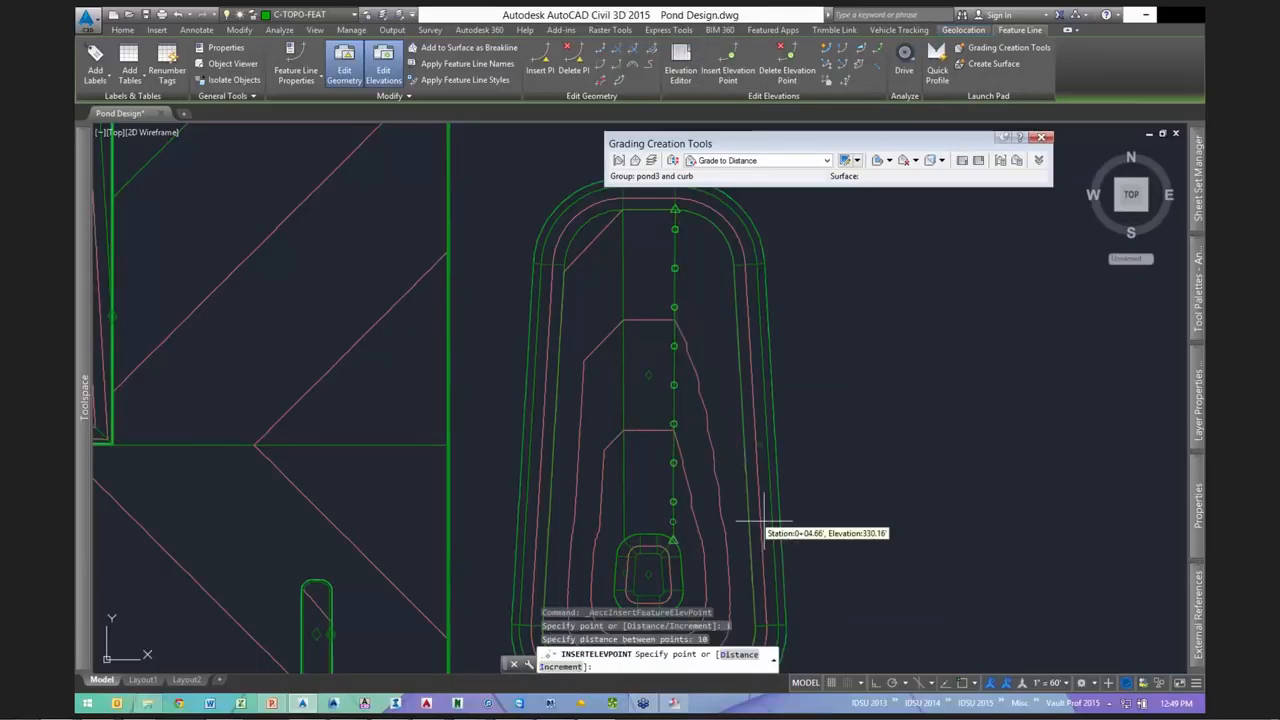
key("Escape")
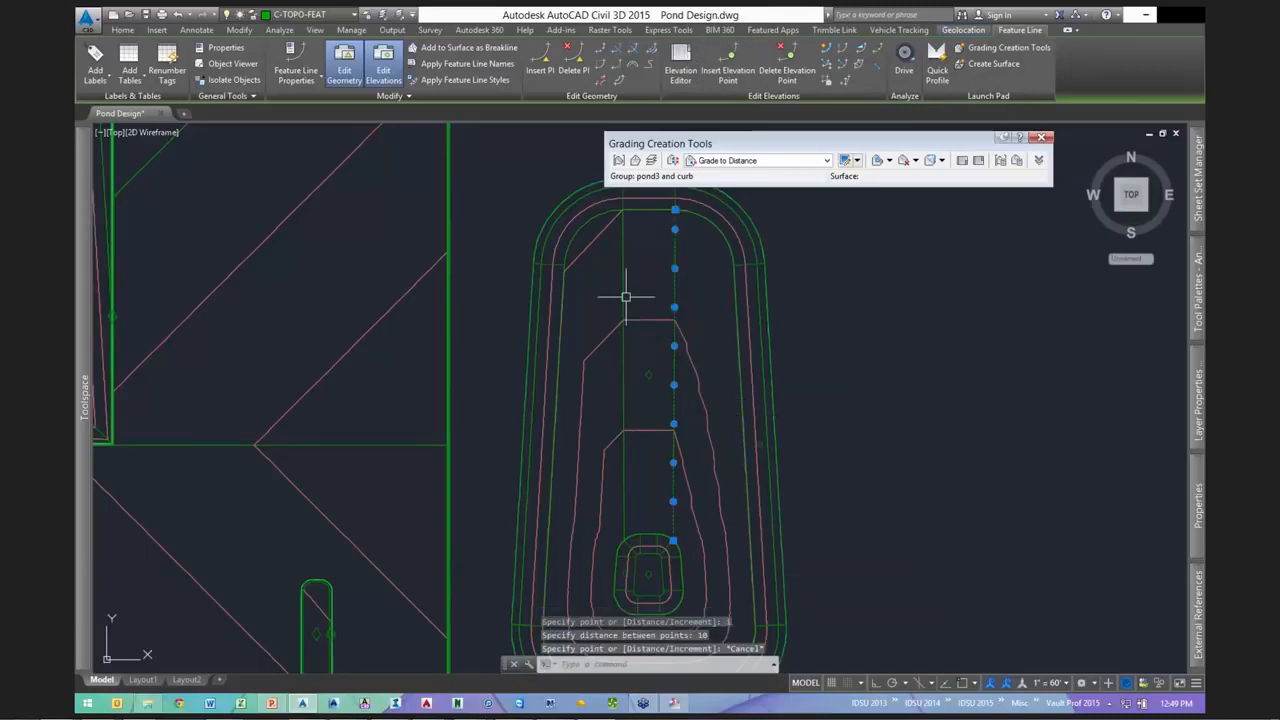
key("Escape")
- Insert elevation points by increment along the strip's left edge feature line
left_click(626, 297)
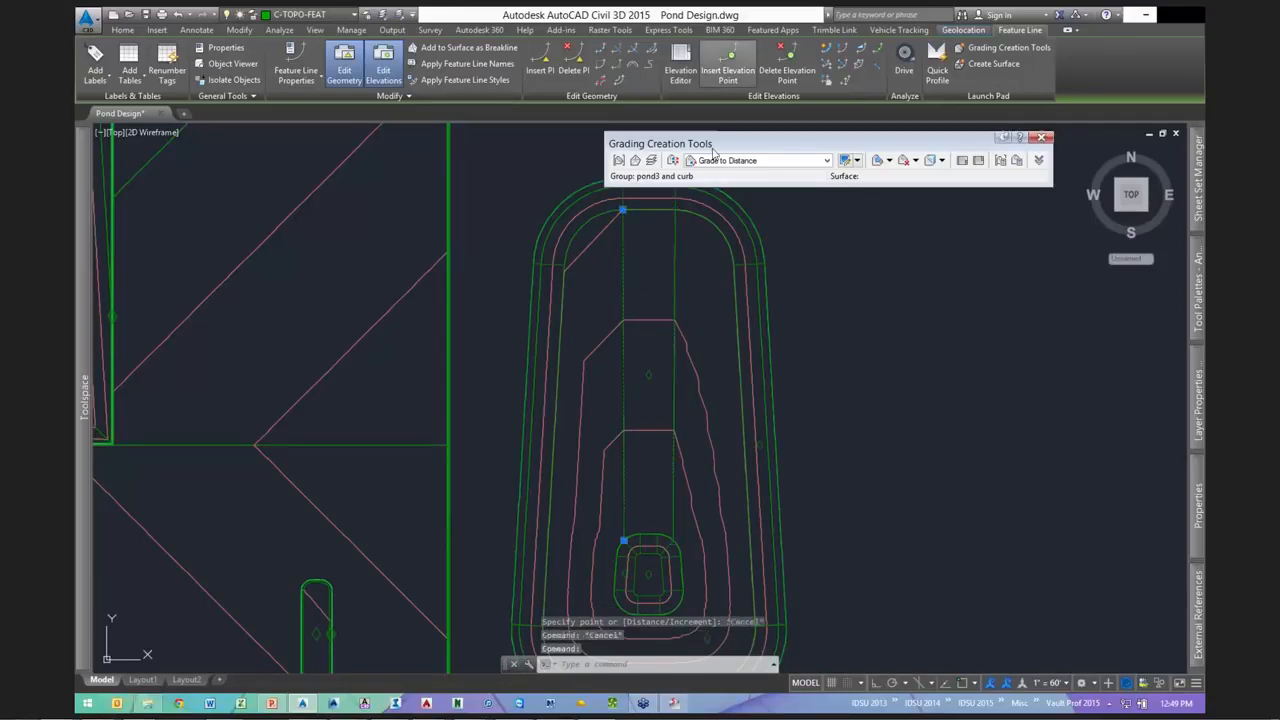
left_click(728, 64)
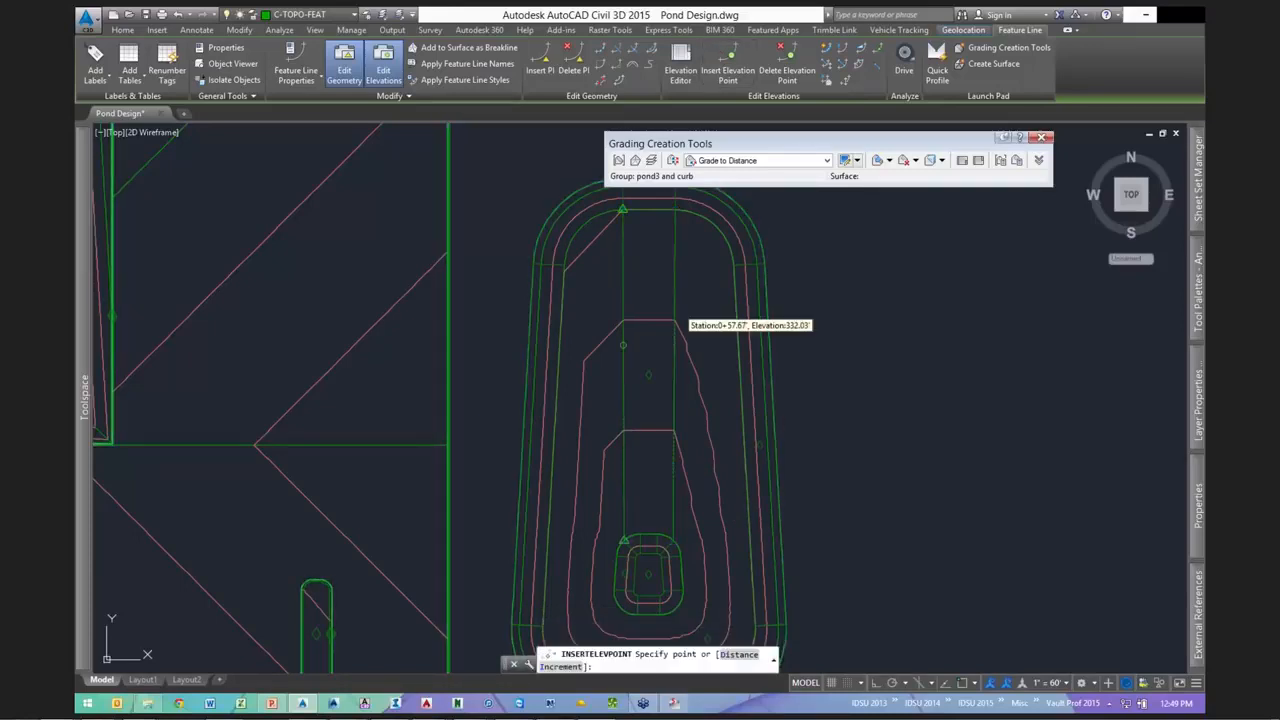
type("i")
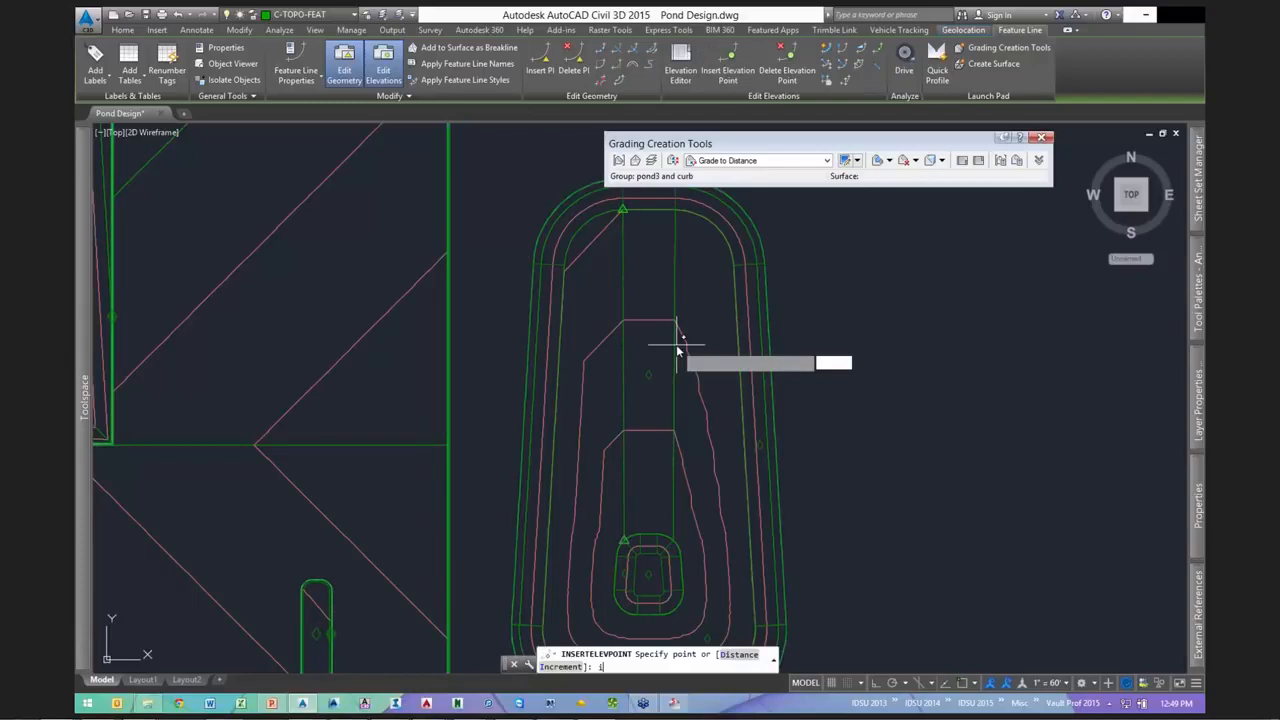
key("Return")
key("Return")
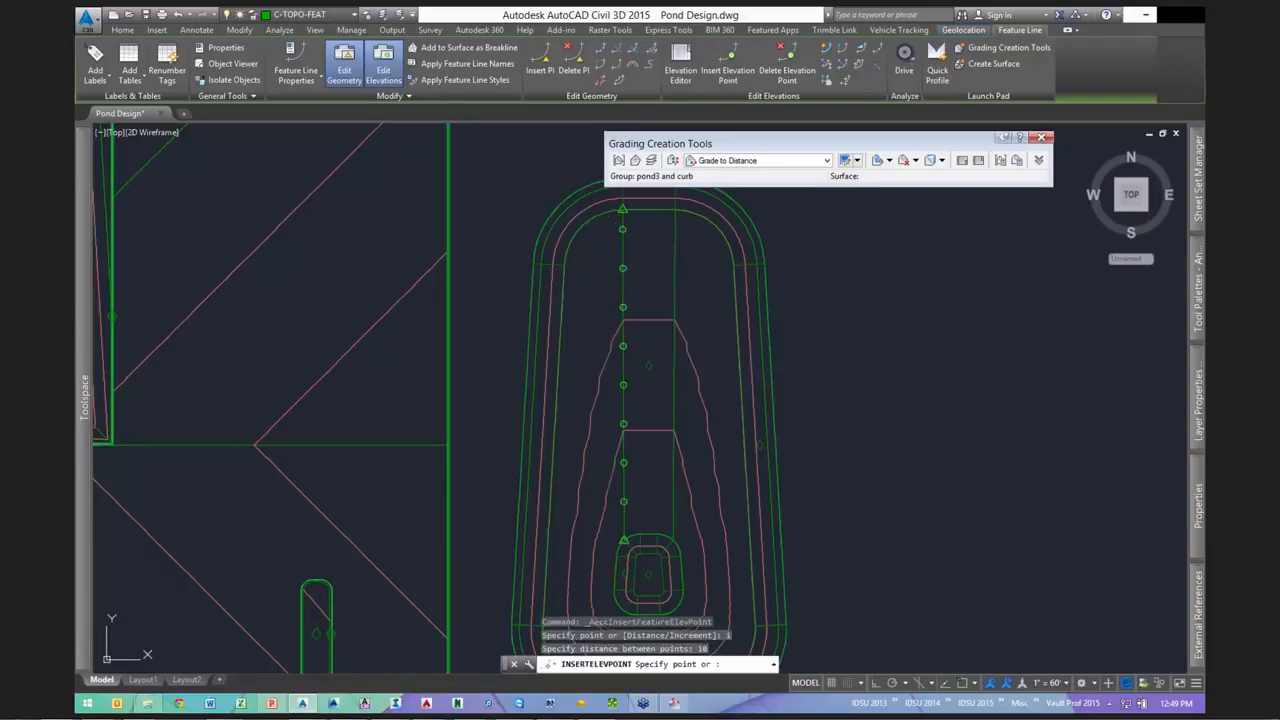
key("Escape")
key("Escape")
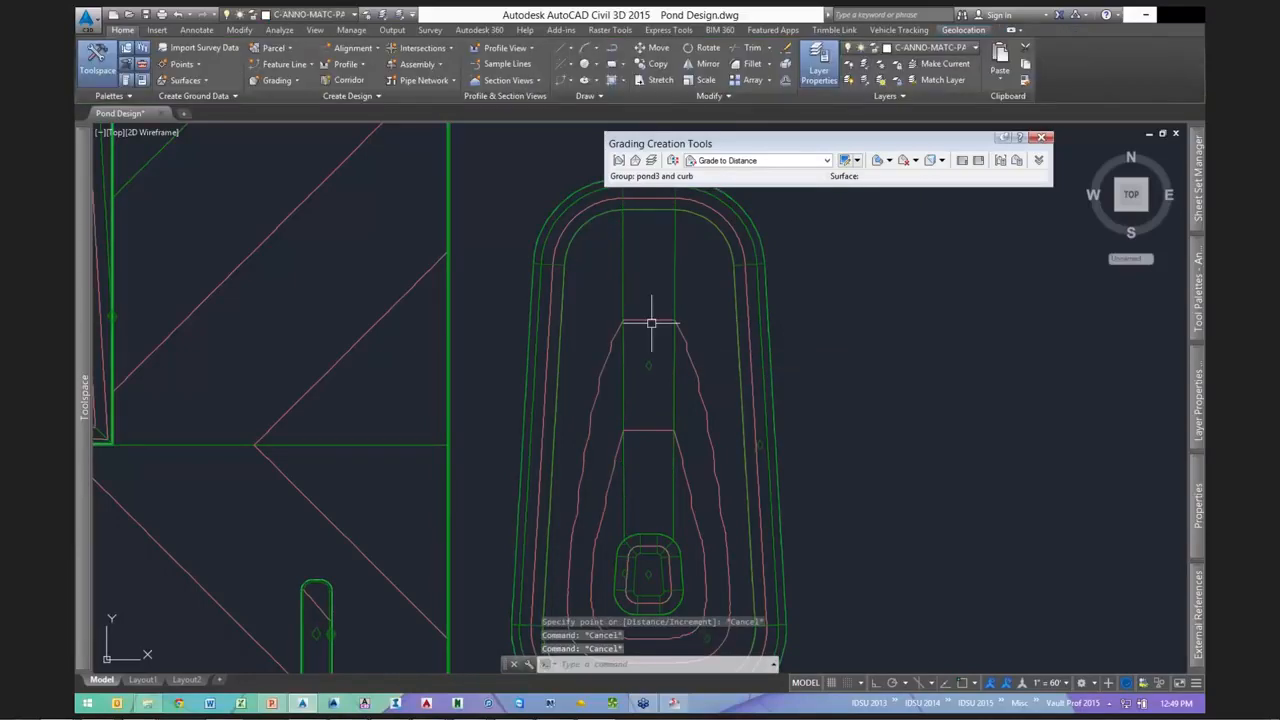
key("Escape")
- Zoom around the pond, then bring up the grading criteria dropdown list
scroll(723, 429, "up", 2)
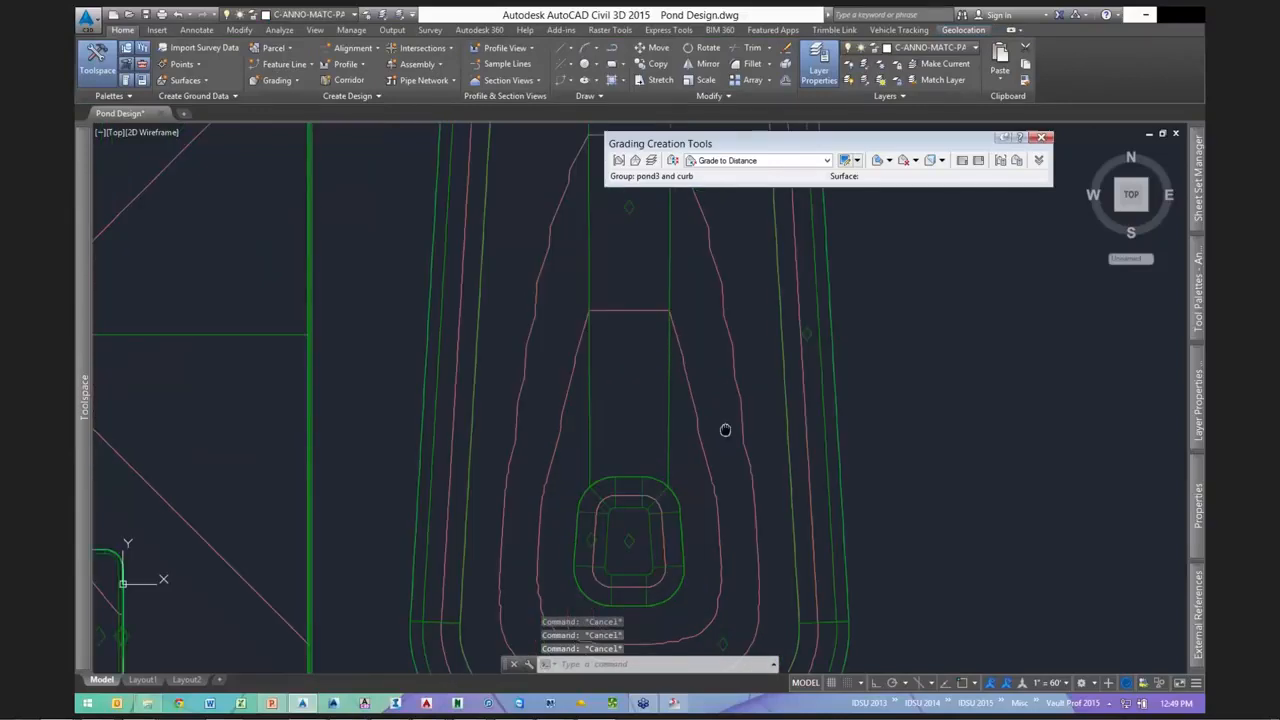
scroll(599, 386, "down", 2)
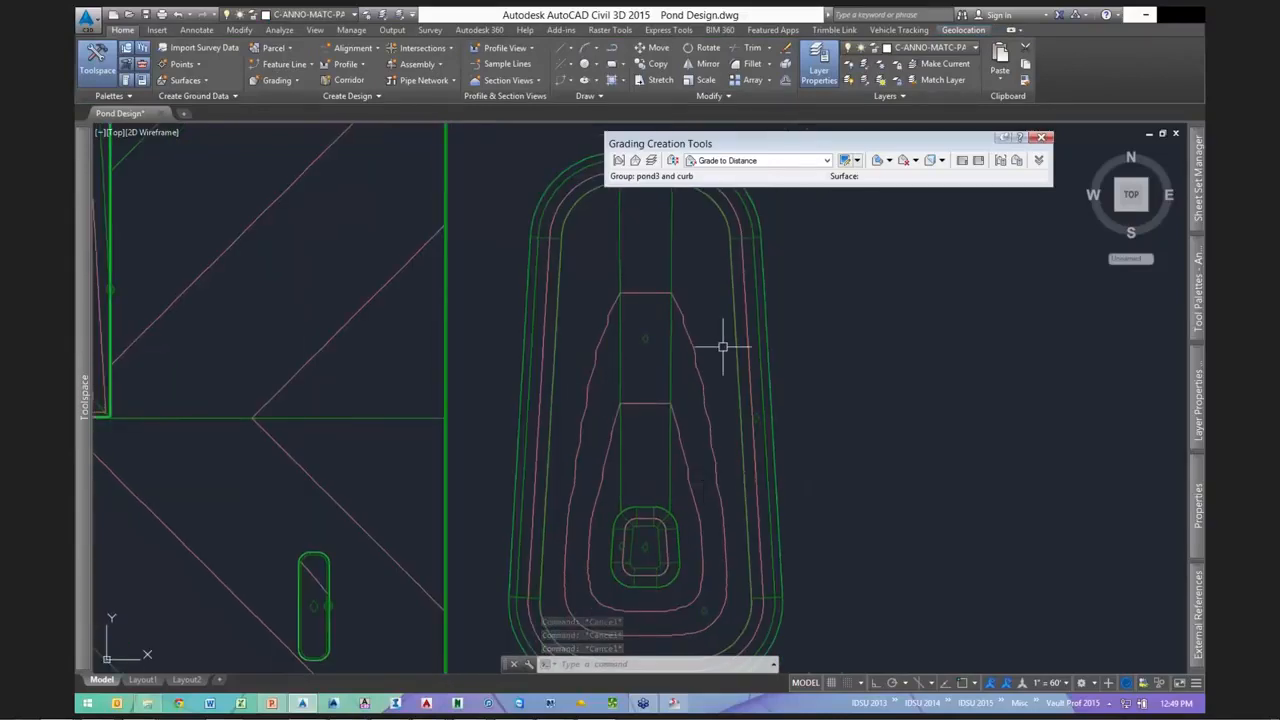
scroll(705, 385, "down", 2)
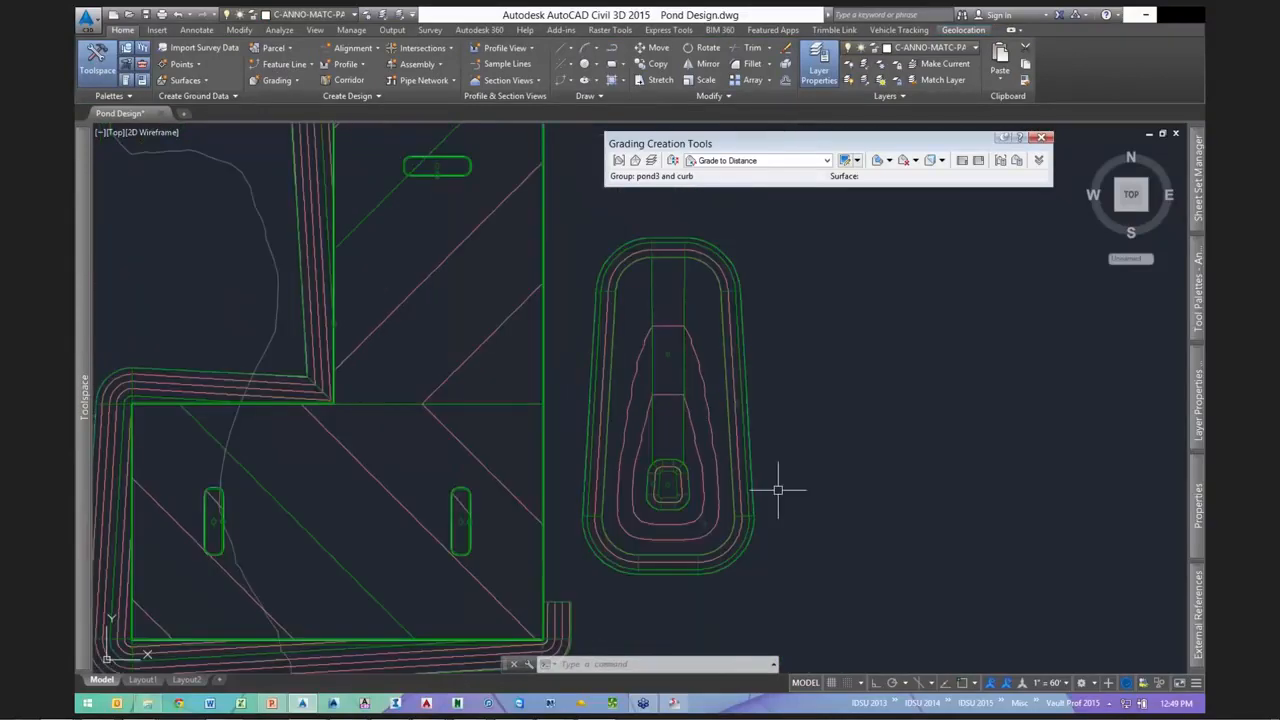
scroll(740, 502, "up", 1)
scroll(700, 517, "down", 4)
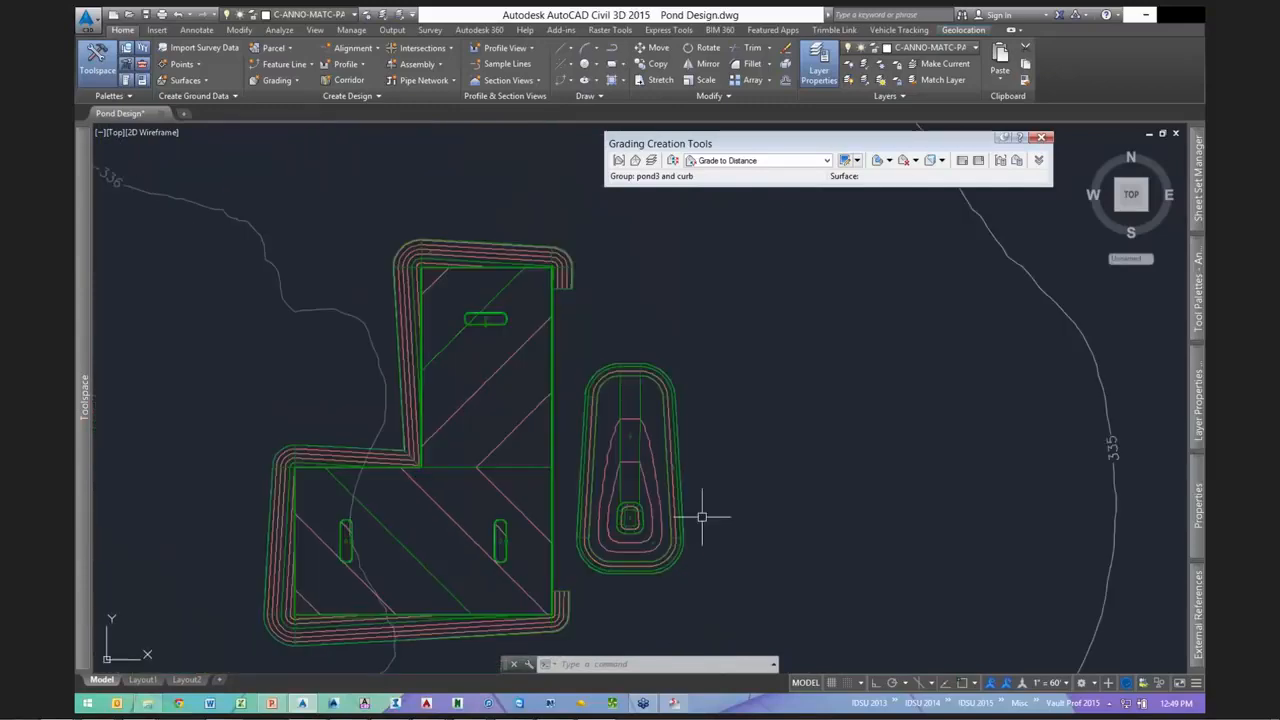
scroll(623, 531, "up", 3)
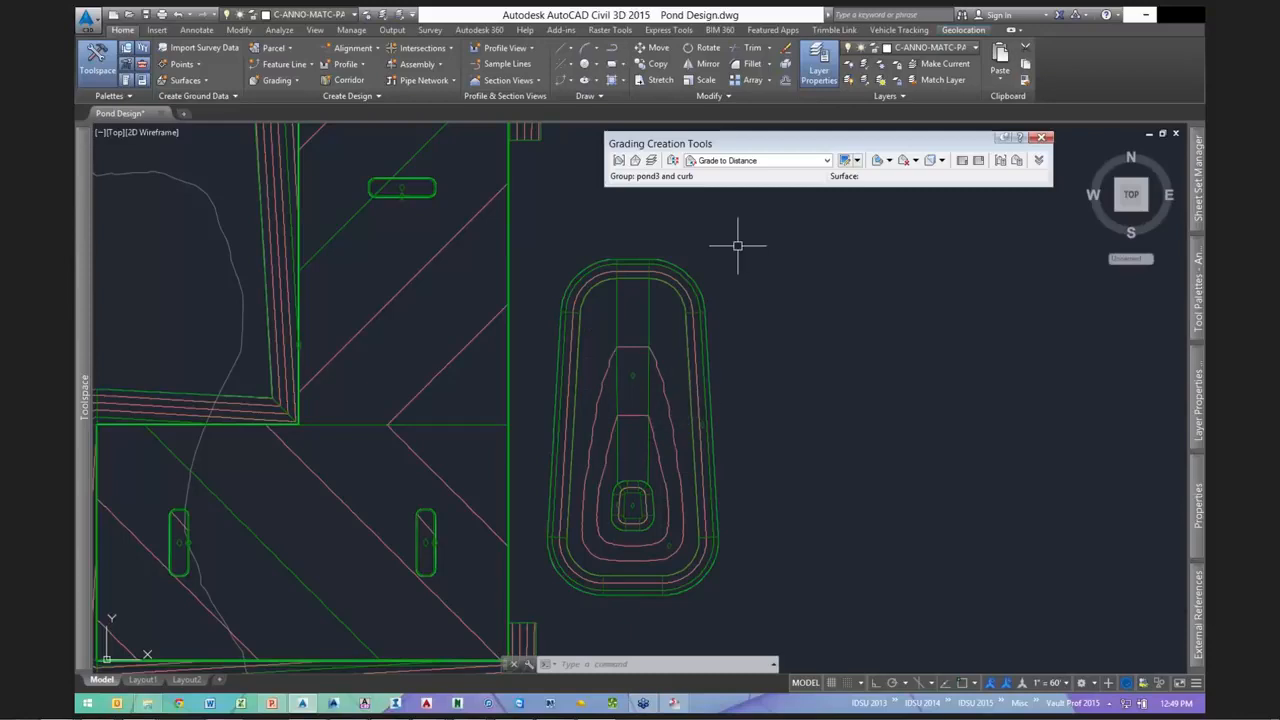
scroll(695, 350, "down", 2)
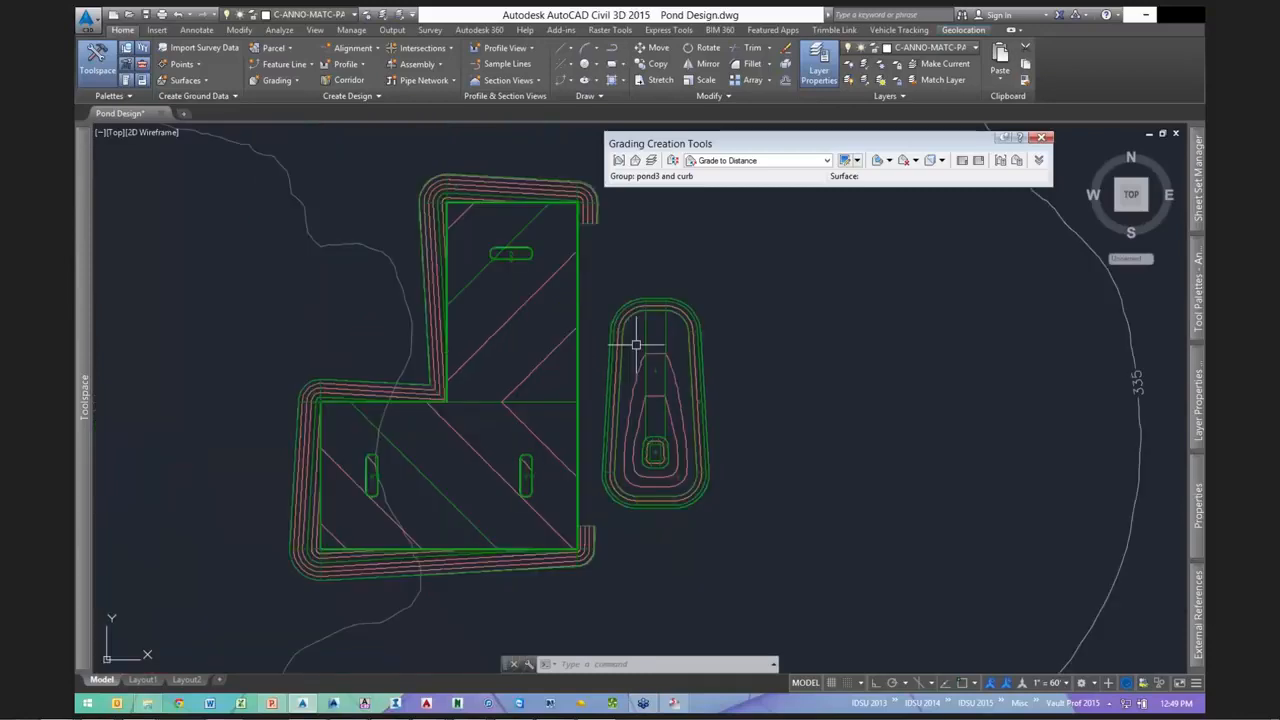
scroll(630, 295, "up", 2)
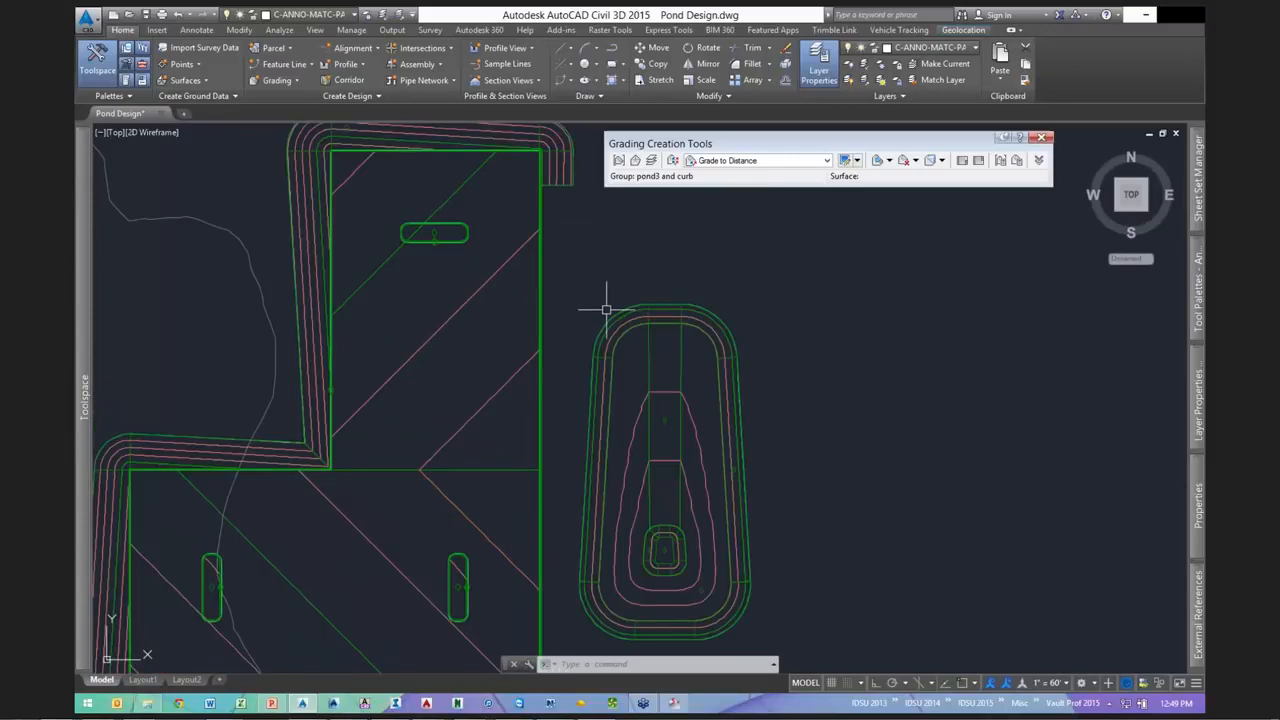
left_click(760, 160)
- Start a Grade to Surface grading targeting the Existing Ground surface
left_click(743, 205)
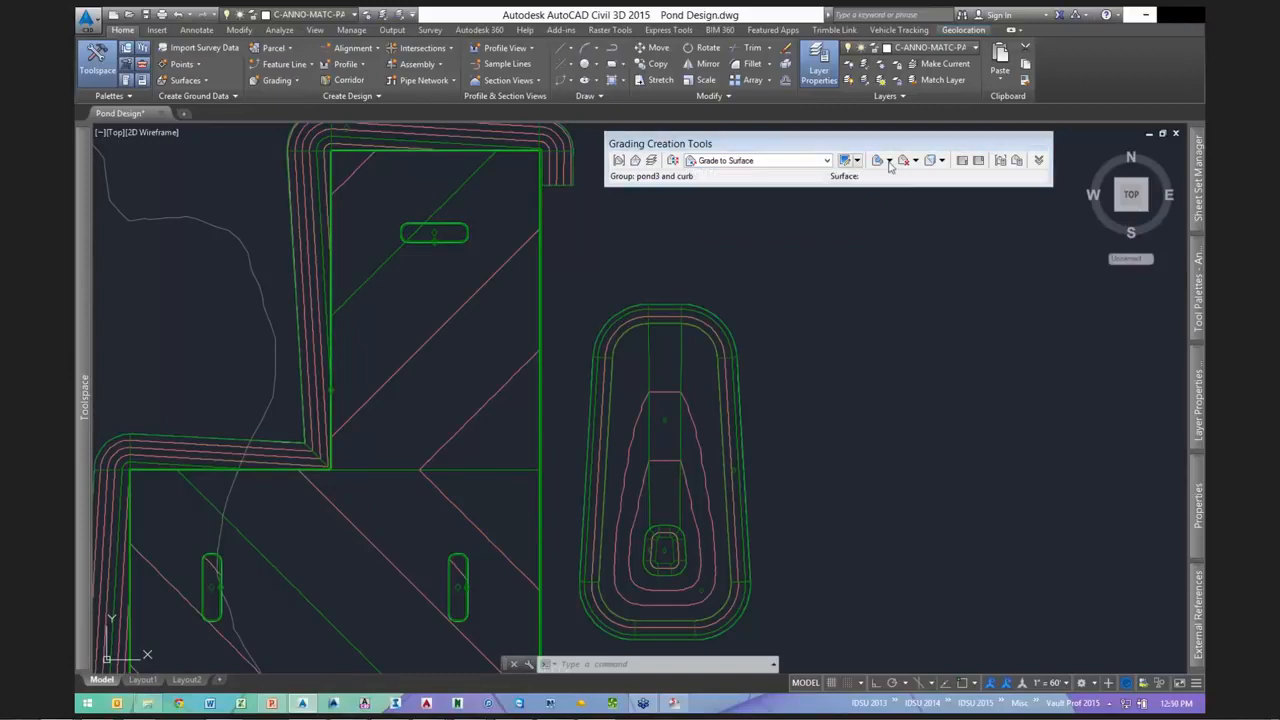
left_click(890, 161)
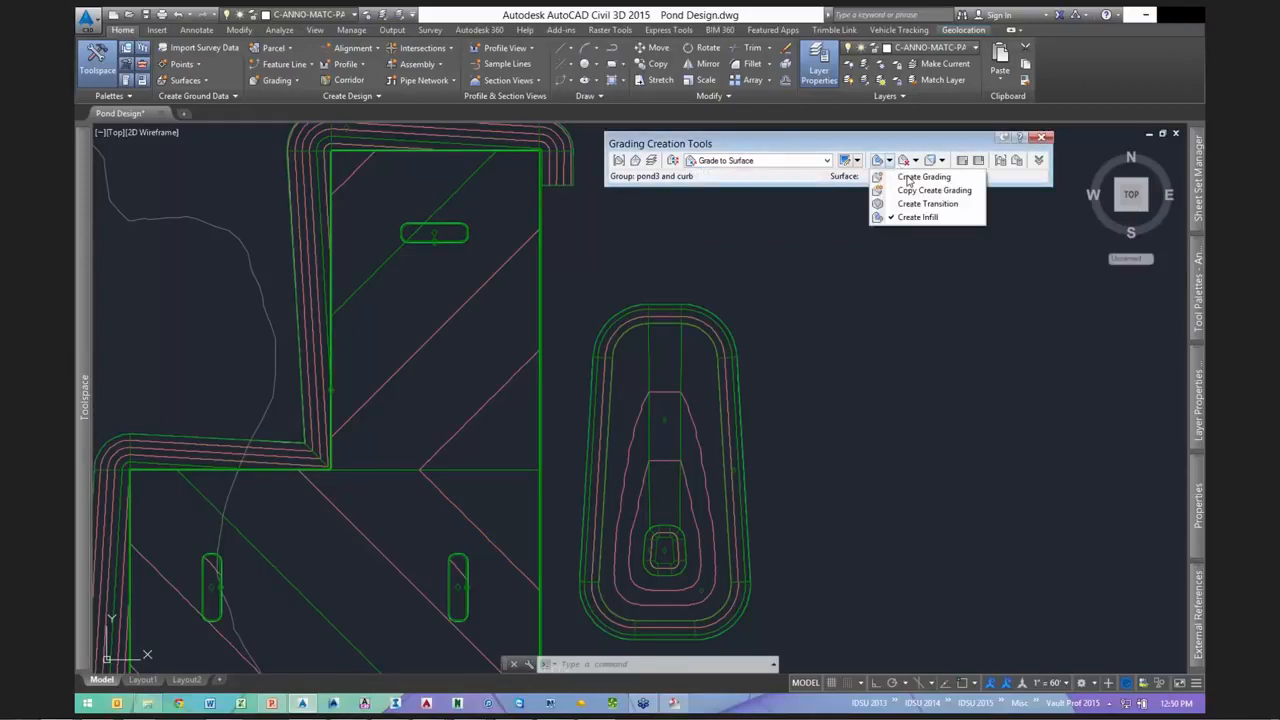
left_click(910, 177)
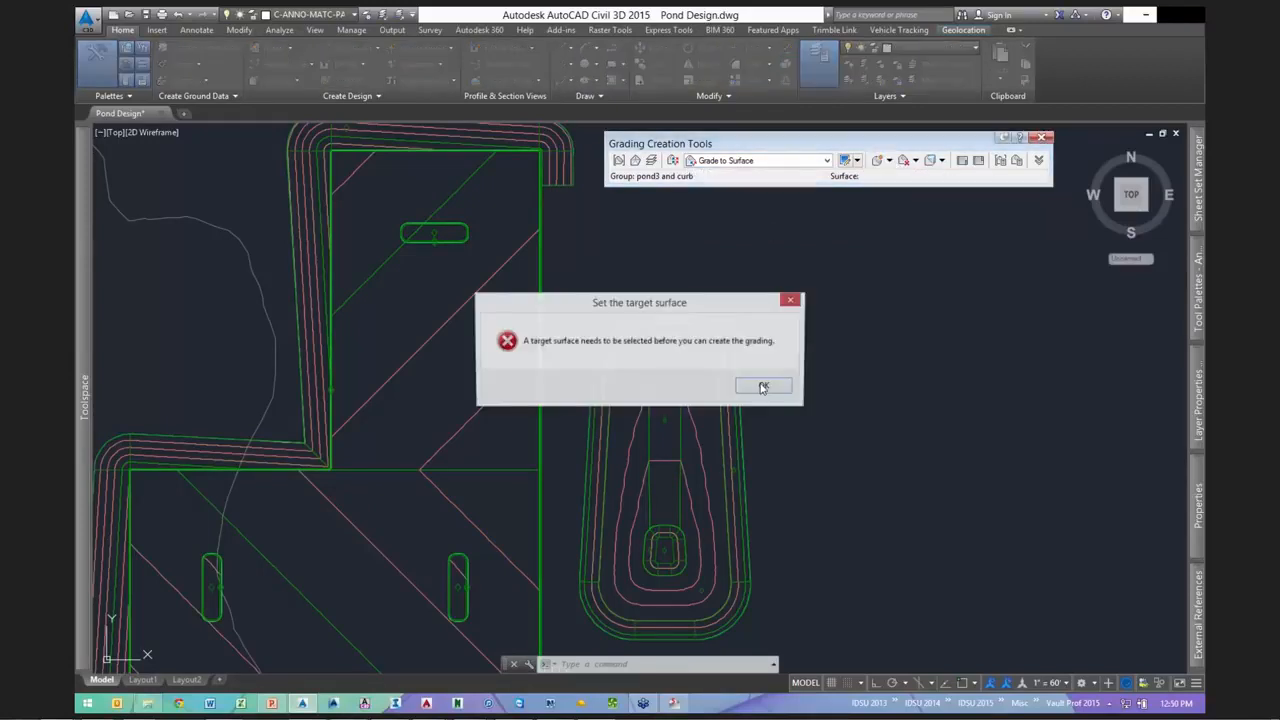
left_click(766, 388)
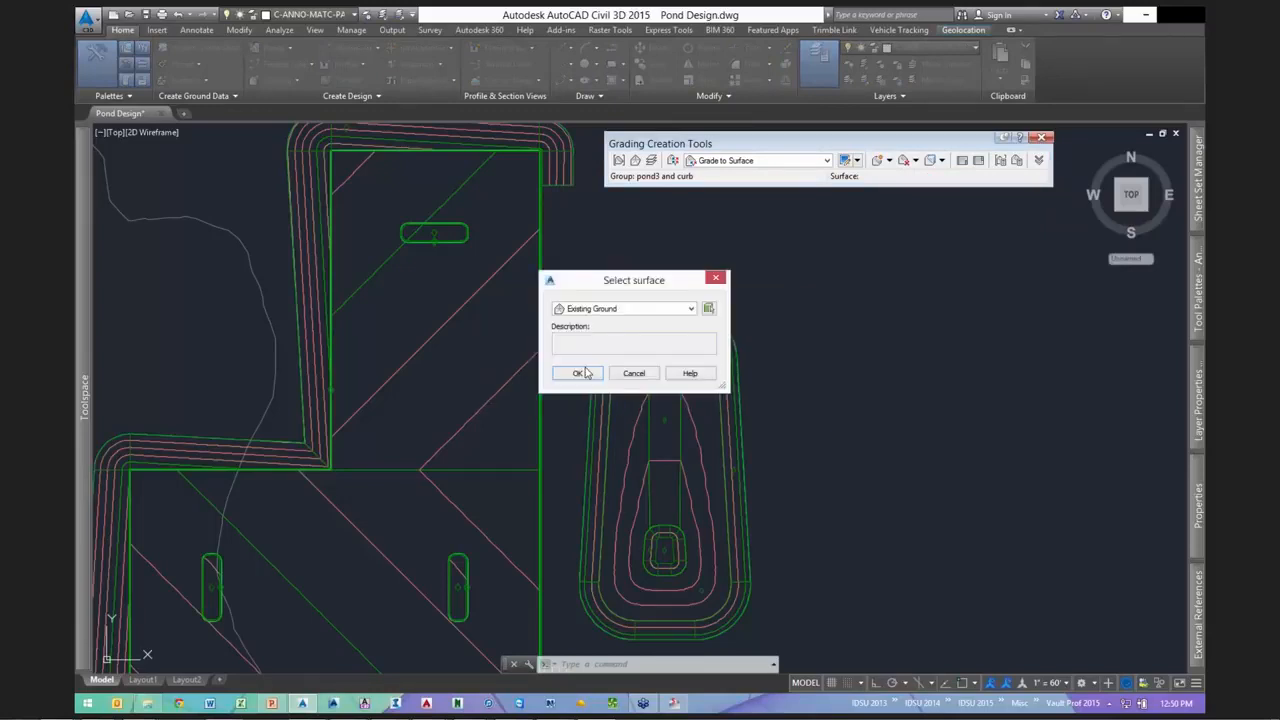
key("Return")
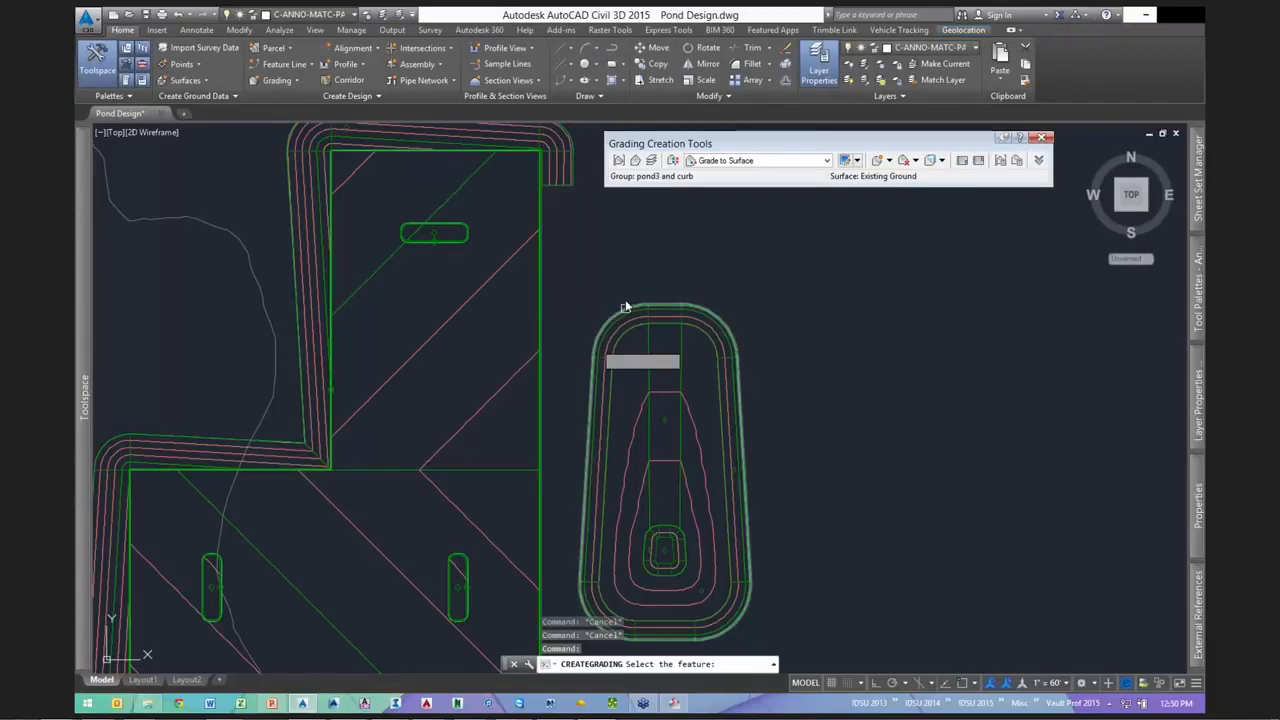
- Grade only part of the pond feature line, picking its start and end points
left_click(624, 303)
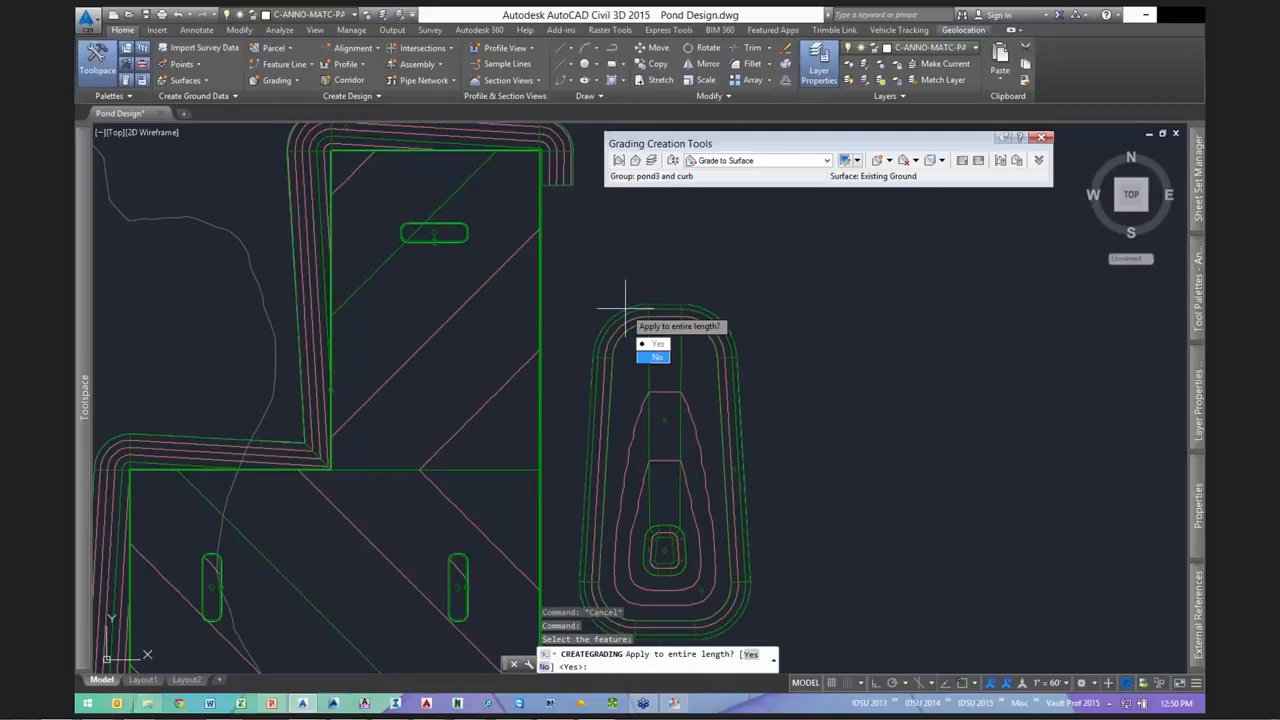
left_click(657, 357)
scroll(684, 235, "down", 2)
scroll(634, 495, "up", 2)
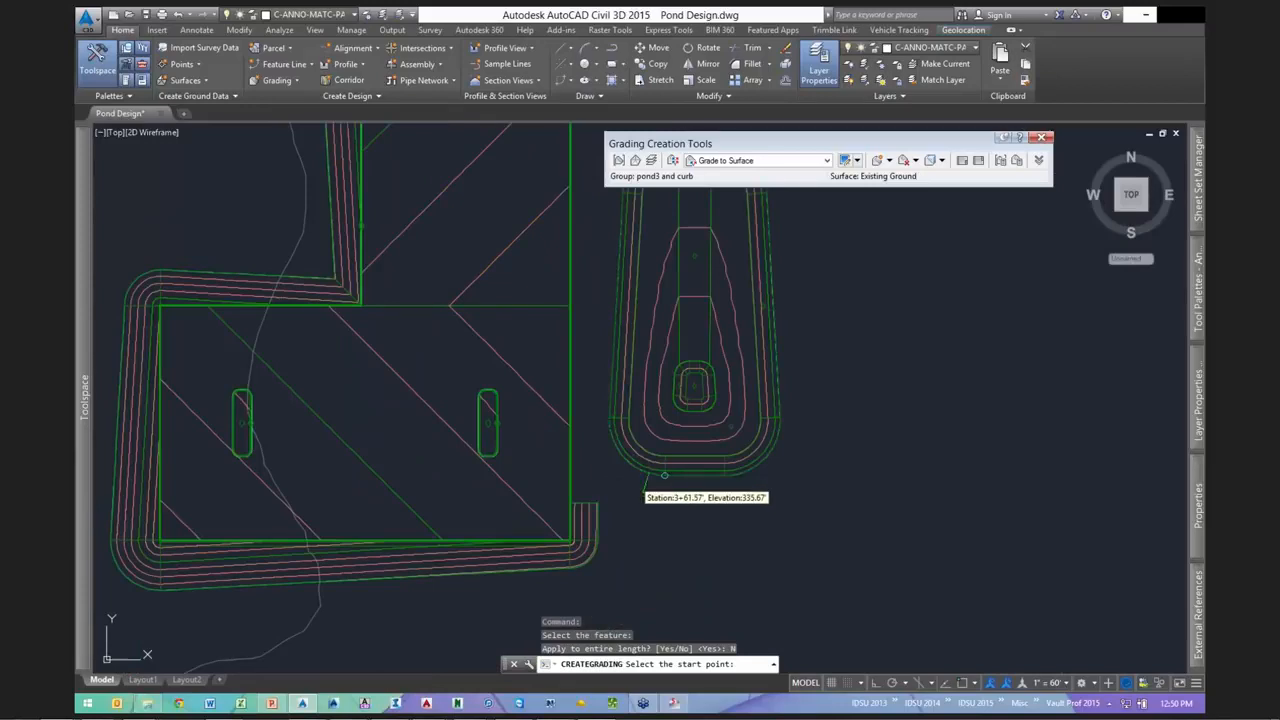
left_click(680, 478)
key("Return")
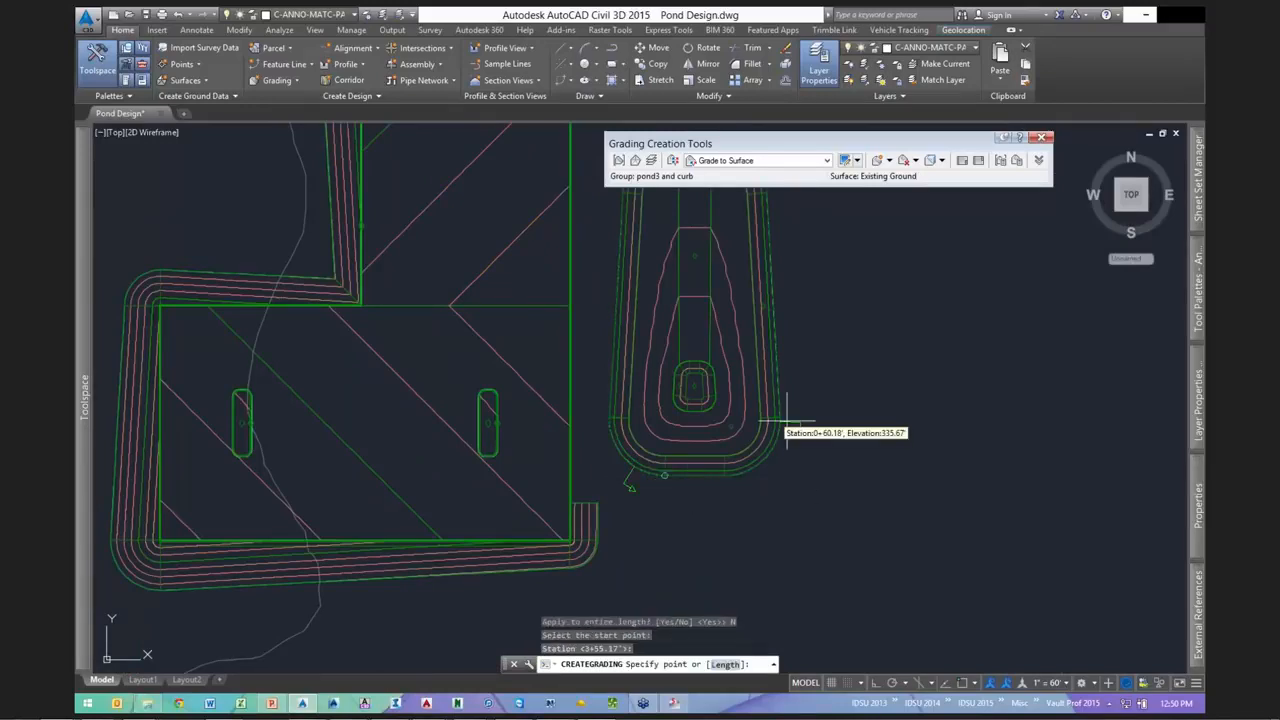
scroll(786, 420, "down", 5)
scroll(590, 377, "up", 8)
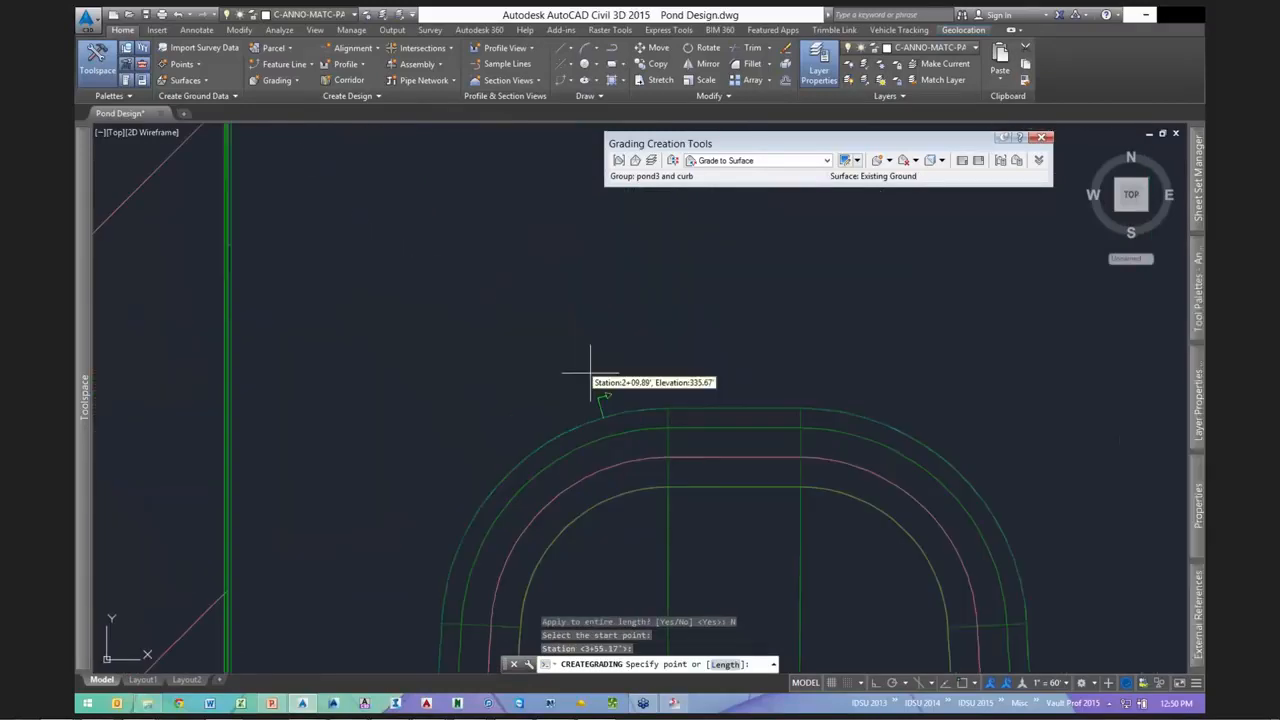
scroll(590, 377, "down", 2)
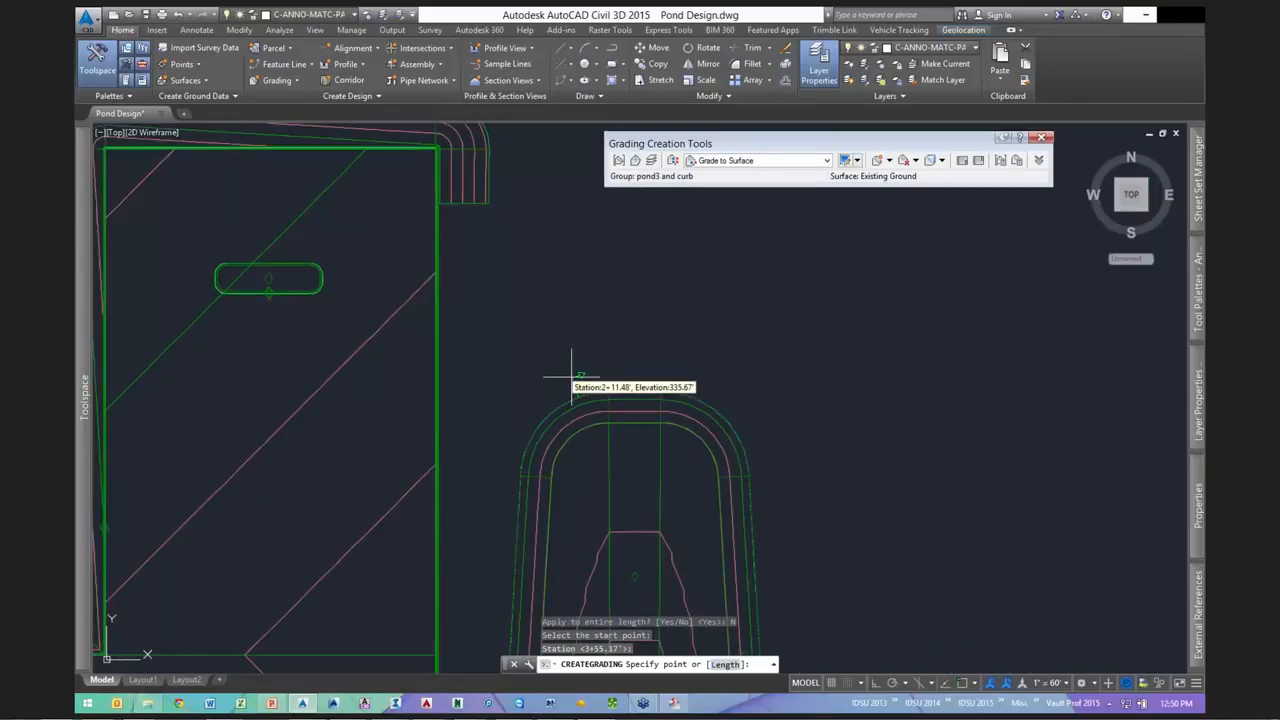
left_click(590, 362)
key("Return")
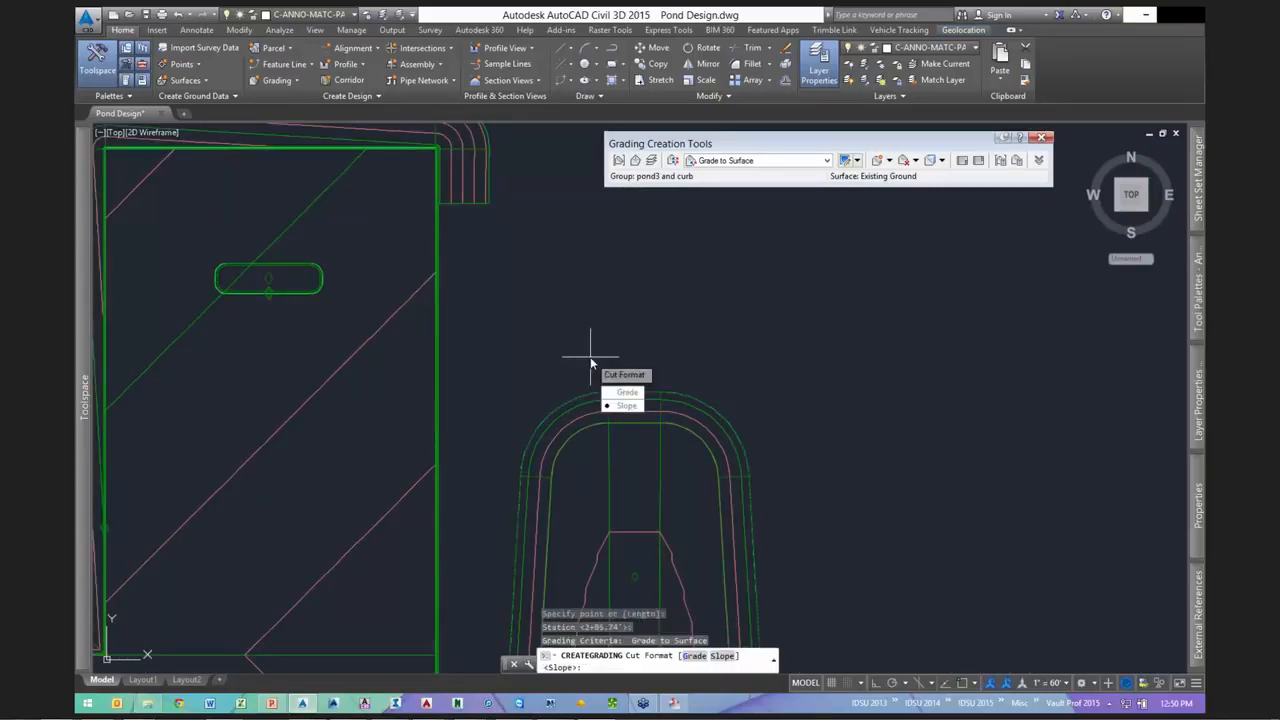
- Accept 3.00:1 cut and fill slopes and end the grading command
key("Return")
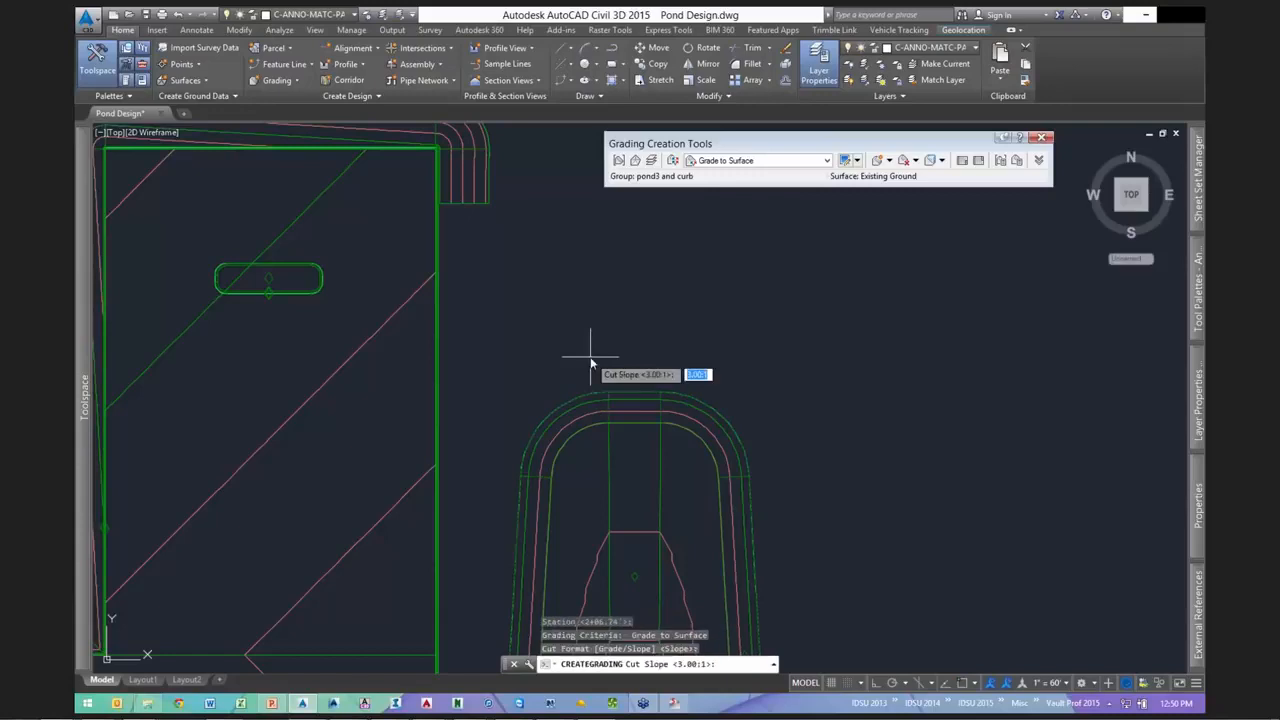
key("Return")
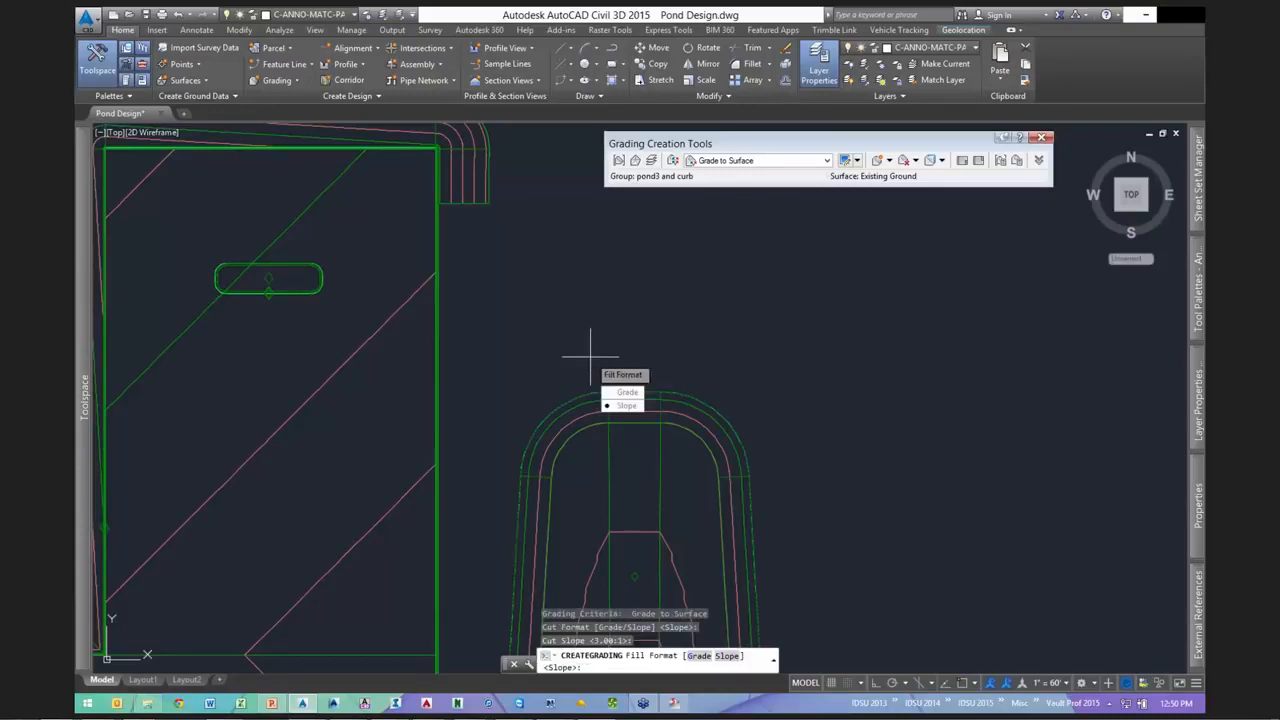
key("Return")
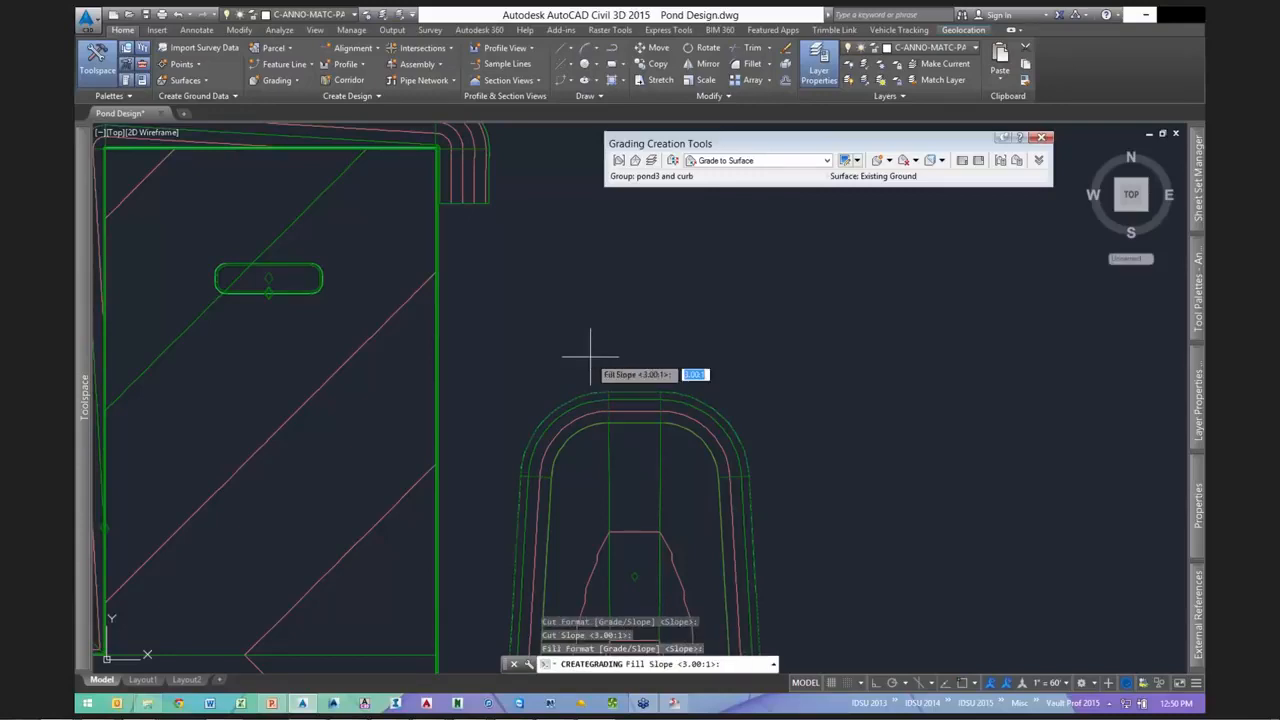
key("Return")
scroll(646, 337, "down", 5)
key("Escape")
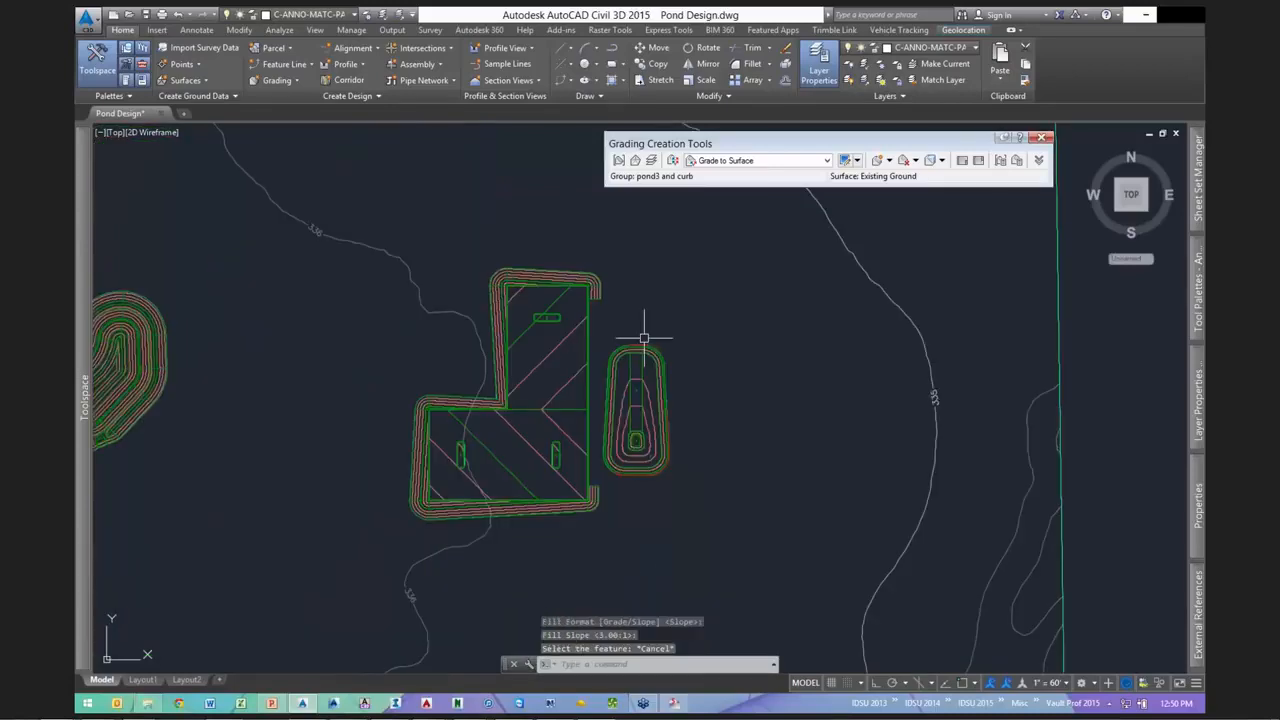
scroll(631, 476, "up", 3)
scroll(625, 458, "up", 6)
key("Escape")
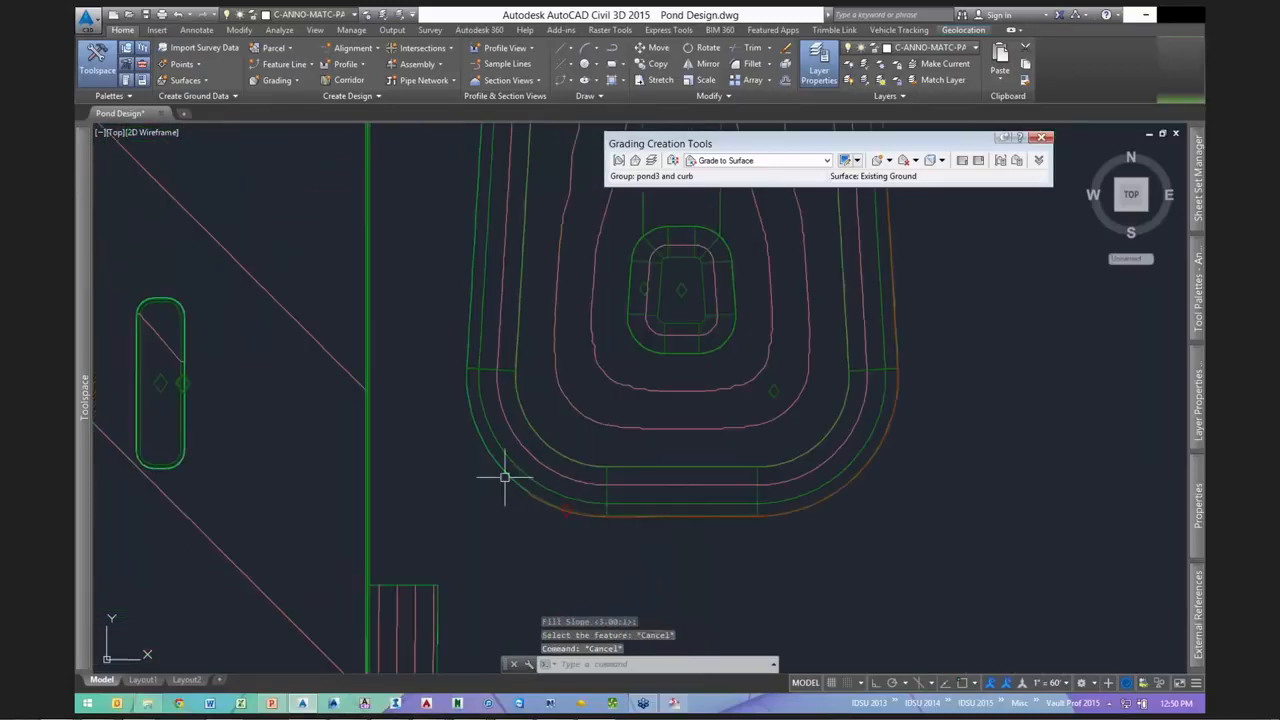
- Select the four pond feature lines, including the outer and inner ones
left_click(505, 477)
left_click(560, 462)
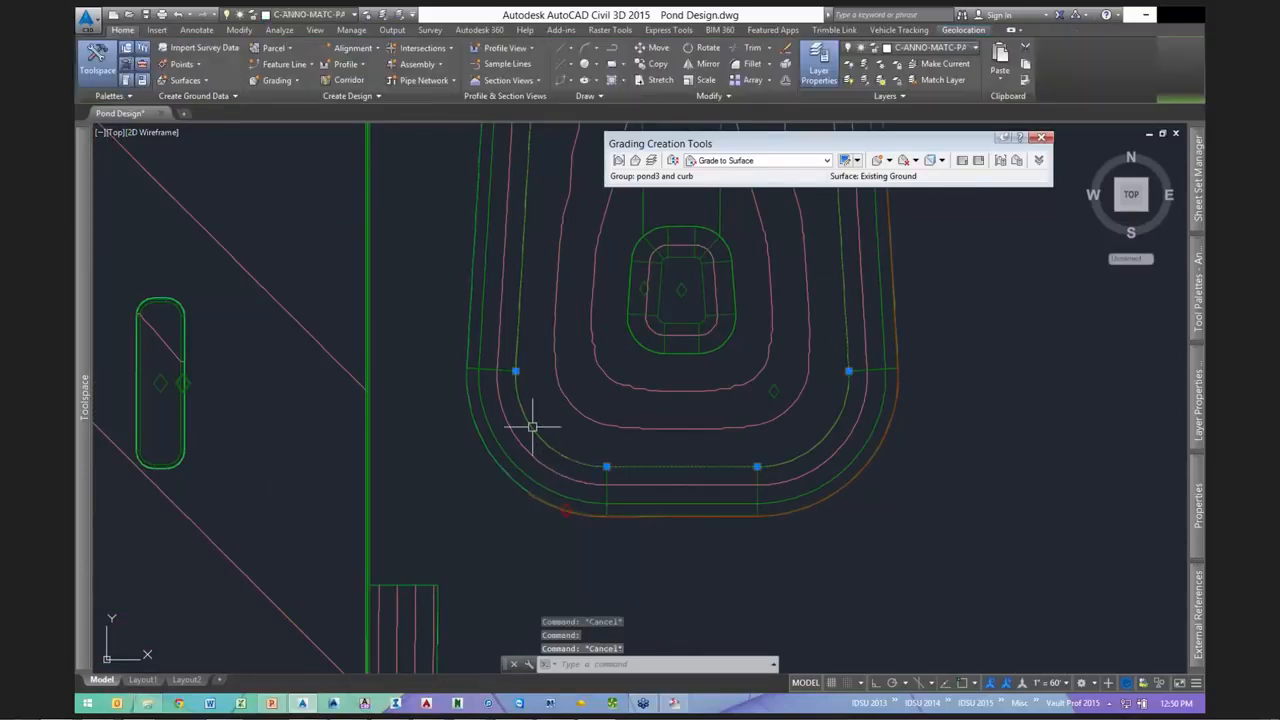
left_click(640, 342)
scroll(634, 396, "down", 3)
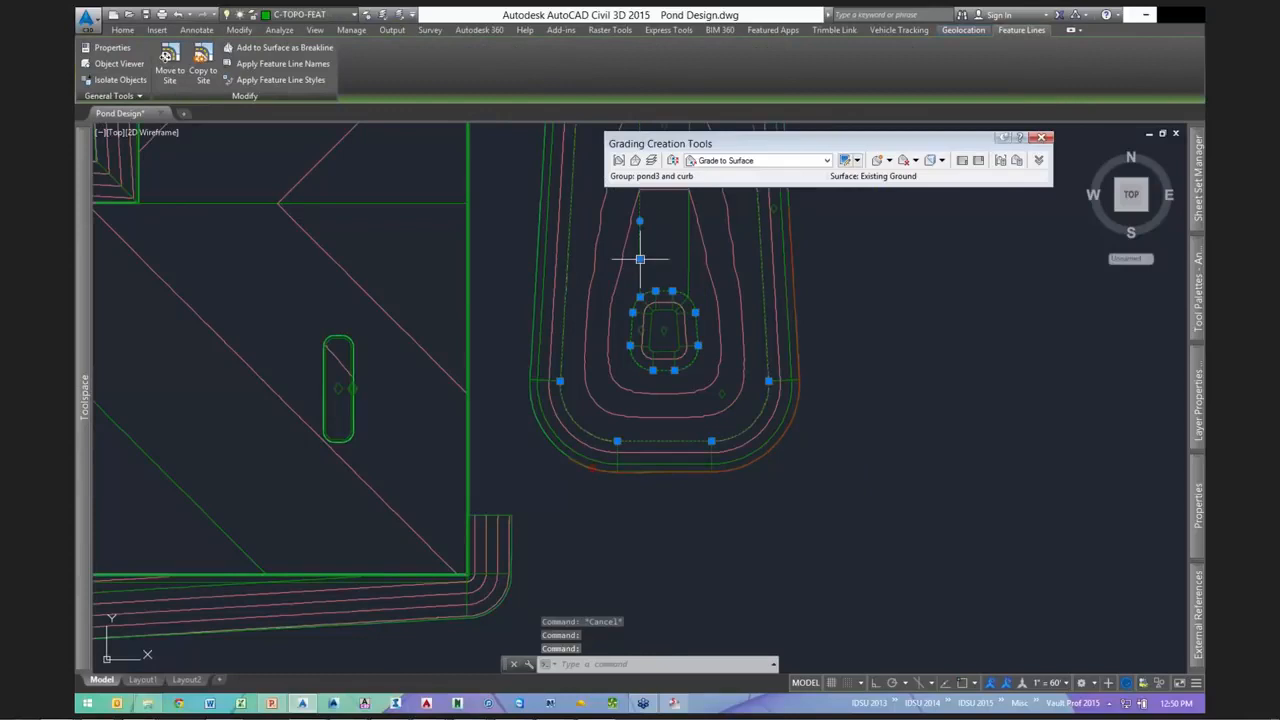
left_click(687, 243)
scroll(715, 480, "down", 2)
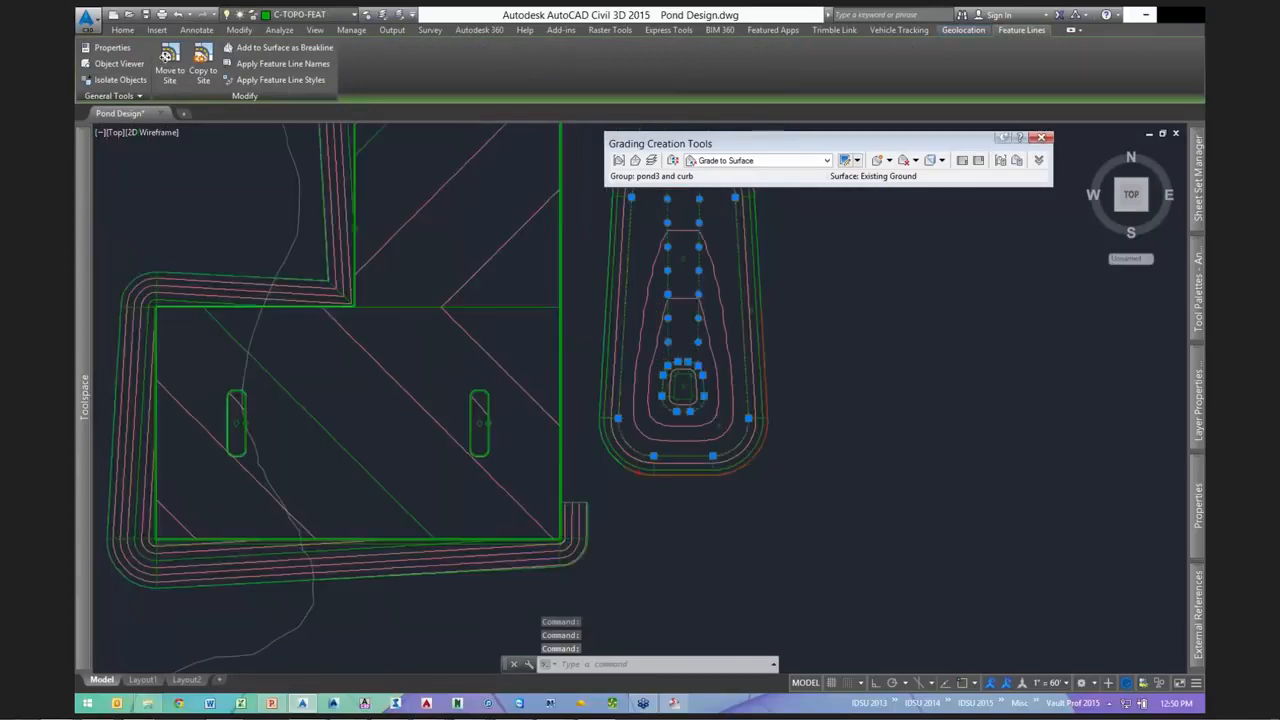
scroll(749, 371, "down", 2)
- Lower the selected feature lines by -3 with Raise/Lower, then select all objects
right_click(772, 288)
left_click(823, 493)
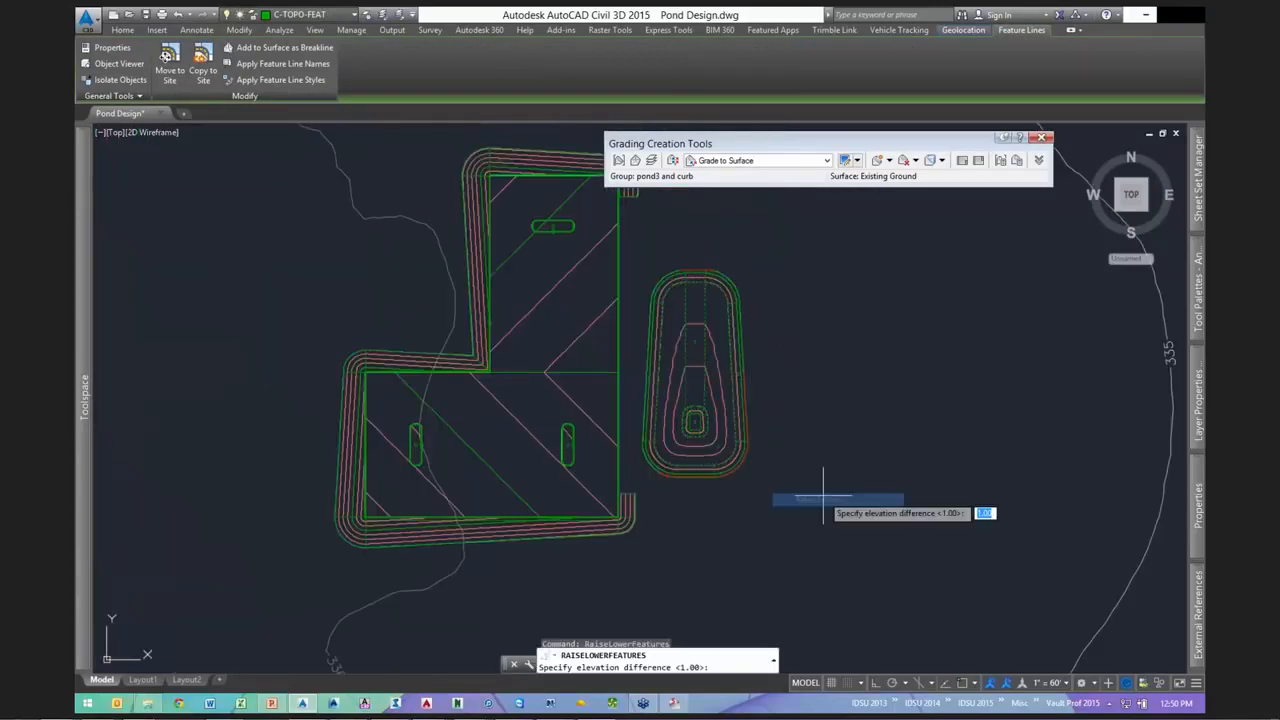
type("-3")
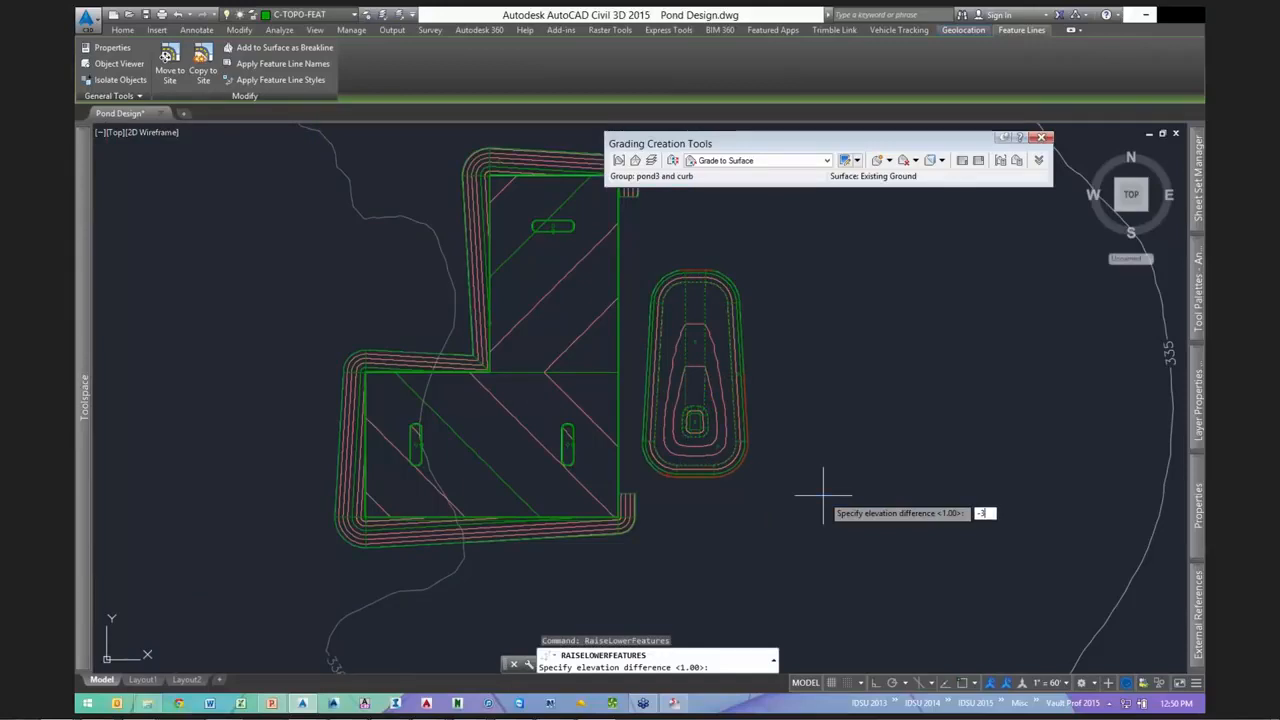
key("Return")
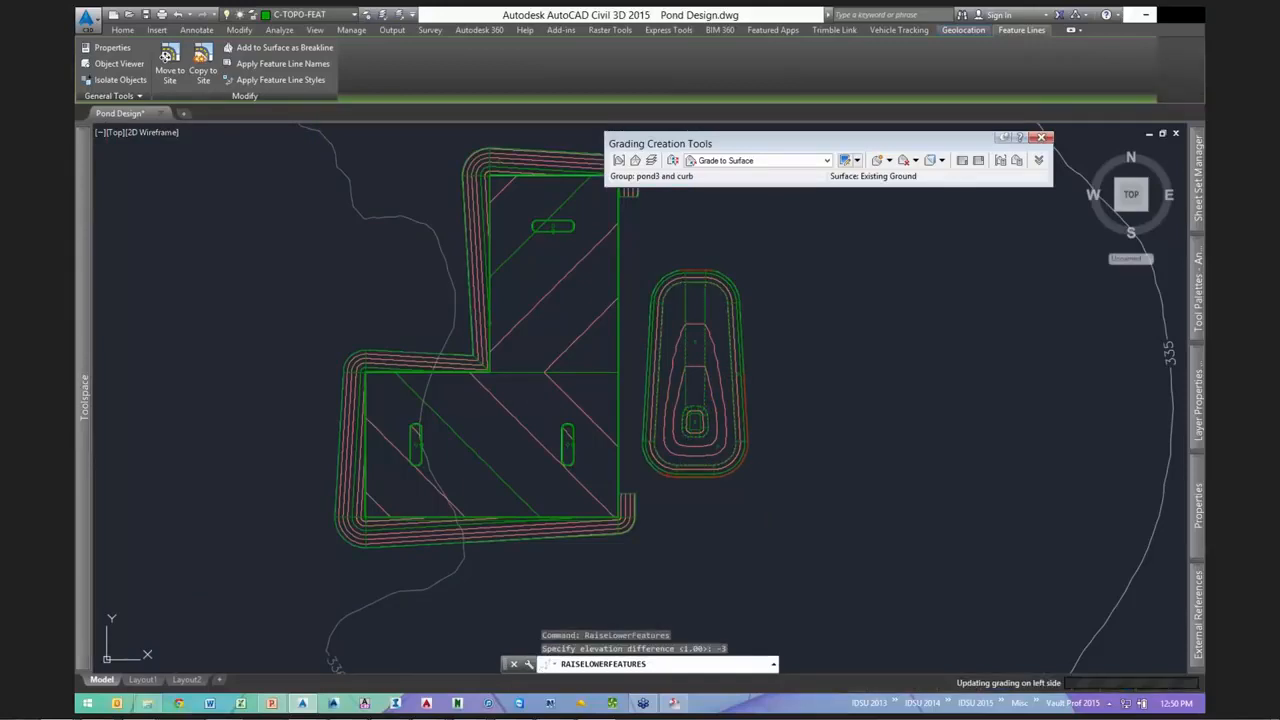
key("Escape")
key("Escape")
scroll(743, 295, "up", 3)
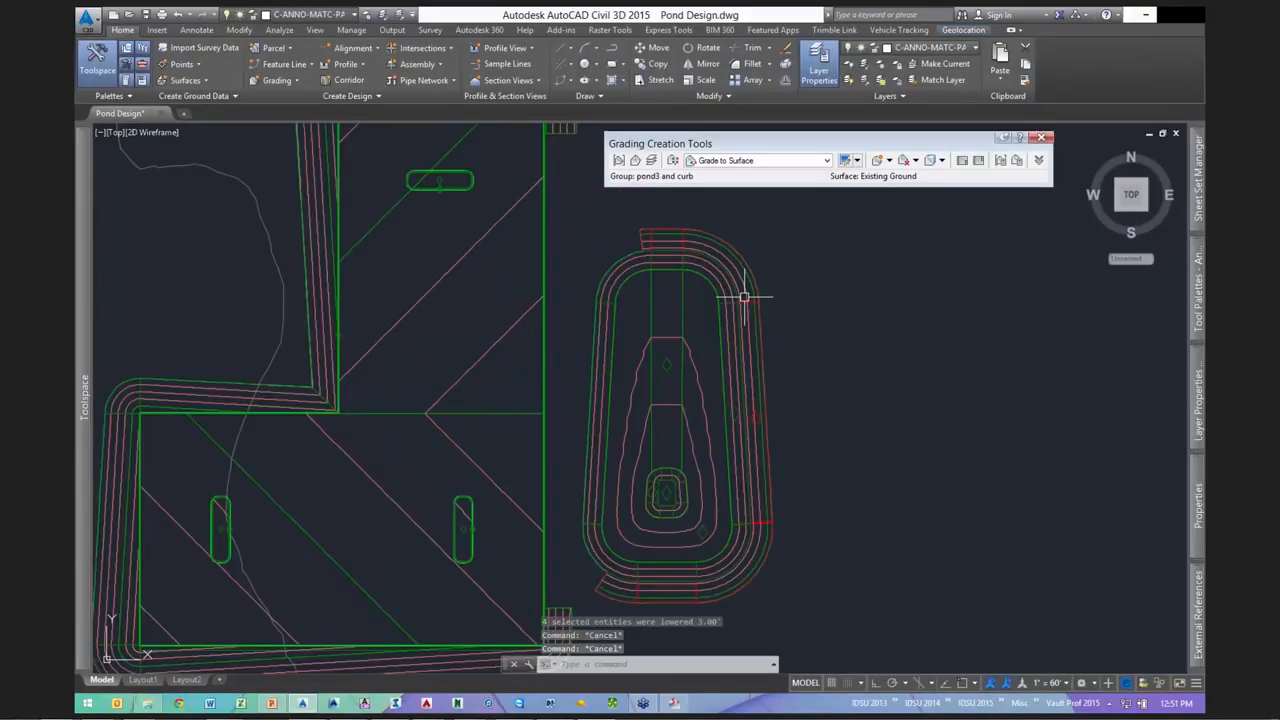
key("ctrl+a")
right_click(824, 478)
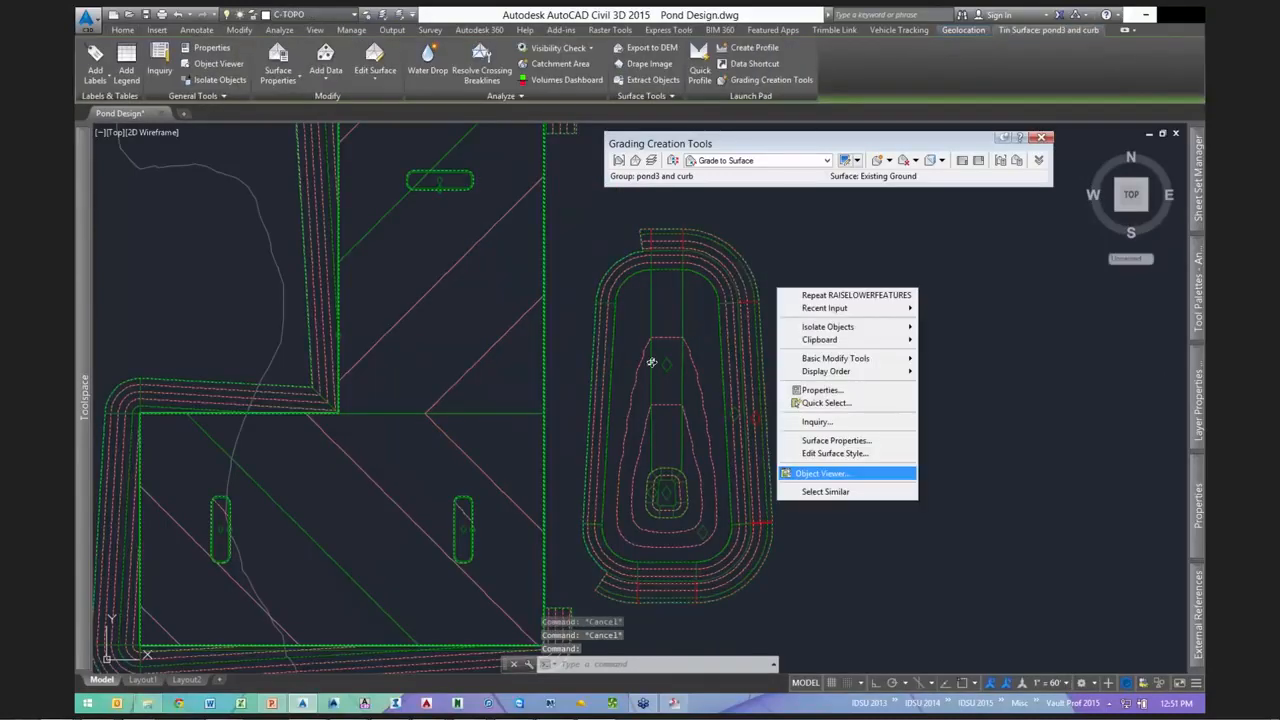
left_click(822, 471)
left_click_drag(631, 384, 712, 427)
scroll(715, 427, "up", 5)
scroll(717, 427, "down", 3)
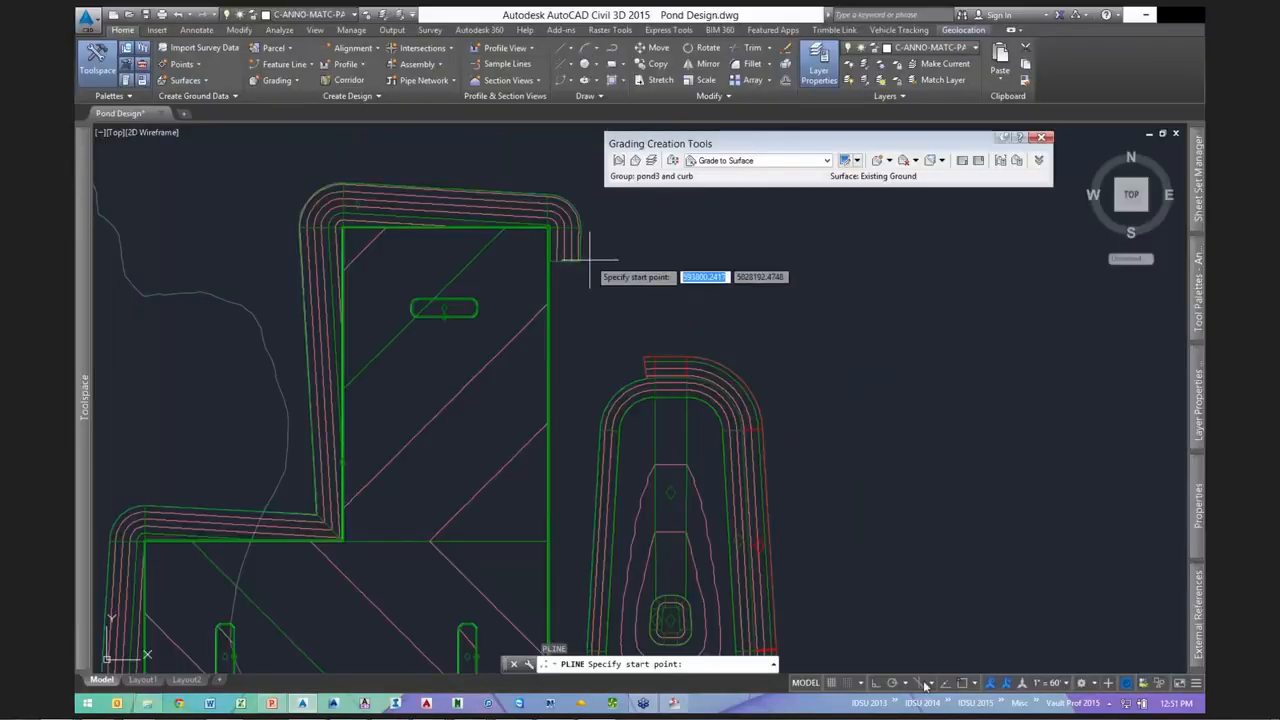
scroll(586, 266, "up", 4)
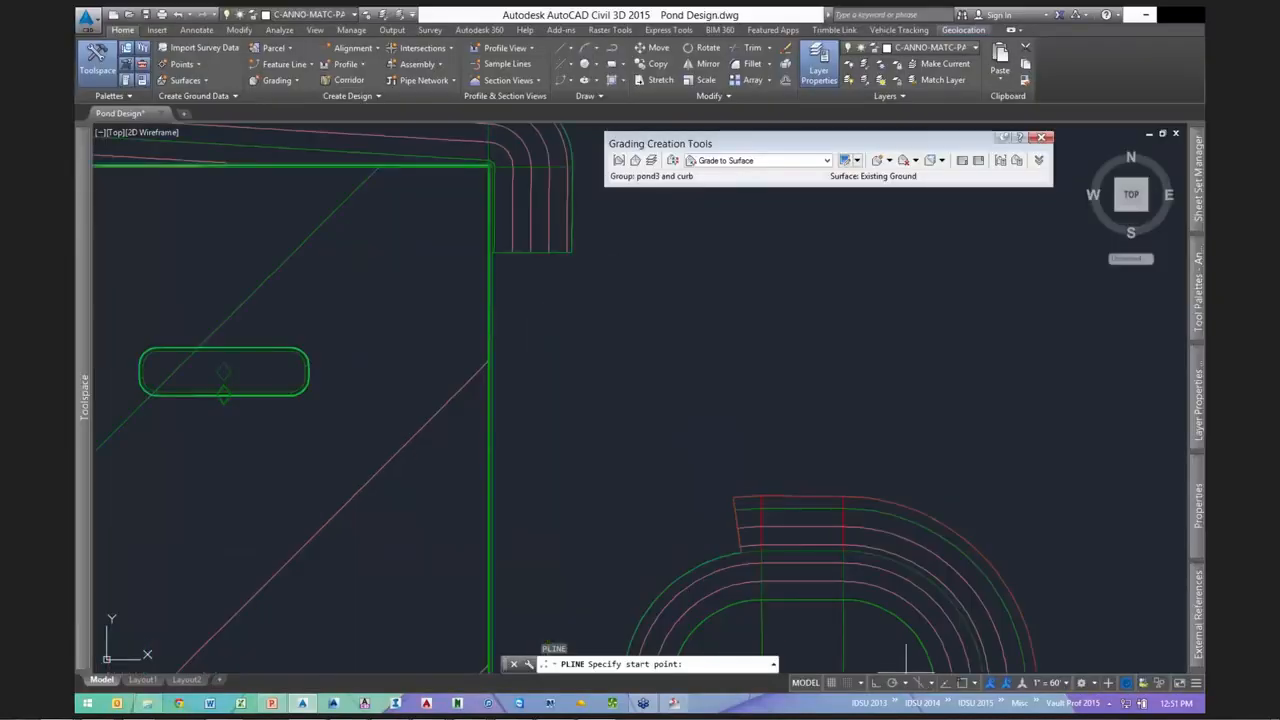
- With object snap on, draw a three-point arc polyline from the curb line's end to the pond curb corner
key("F3")
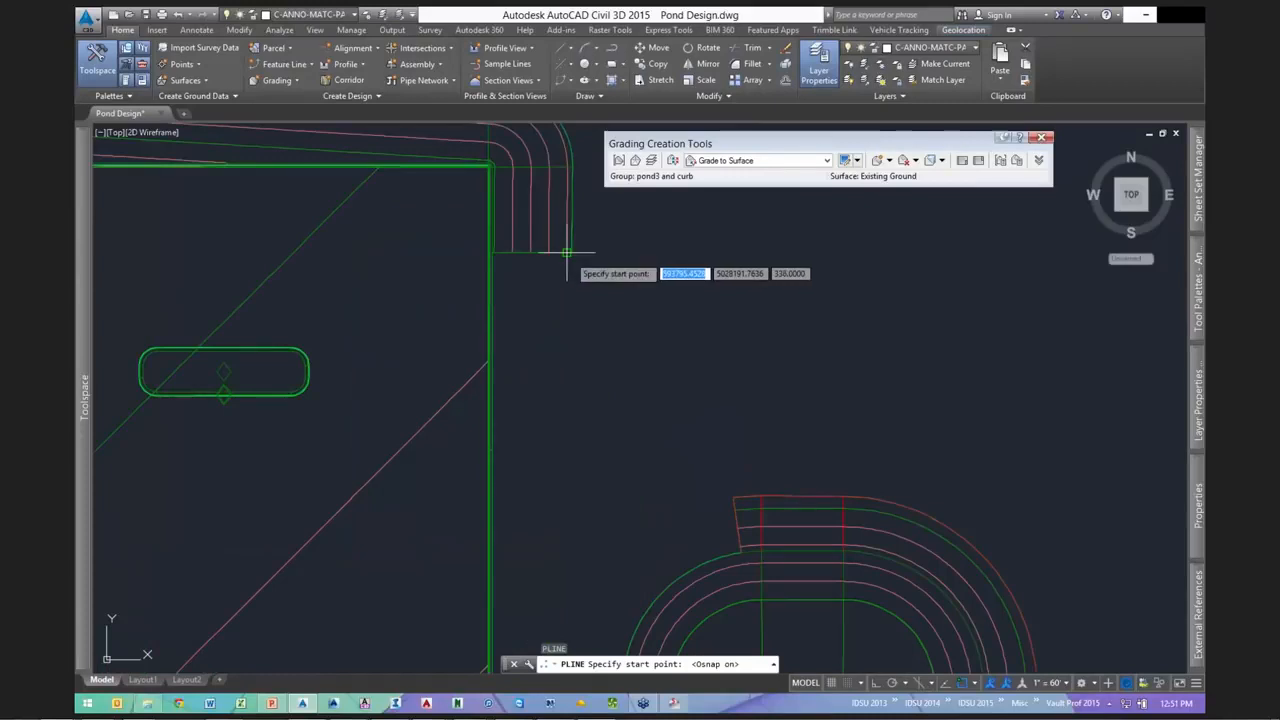
left_click(566, 253)
type("a")
key("Return")
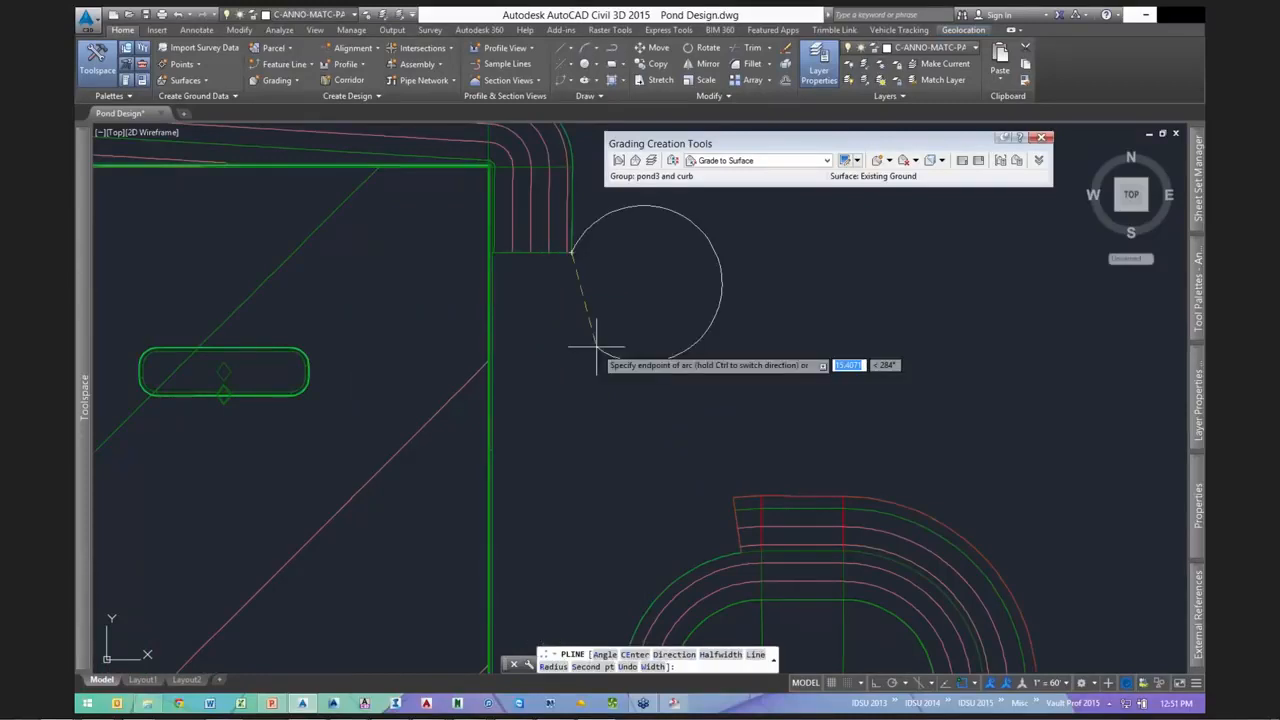
type("s")
key("Return")
left_click(597, 347)
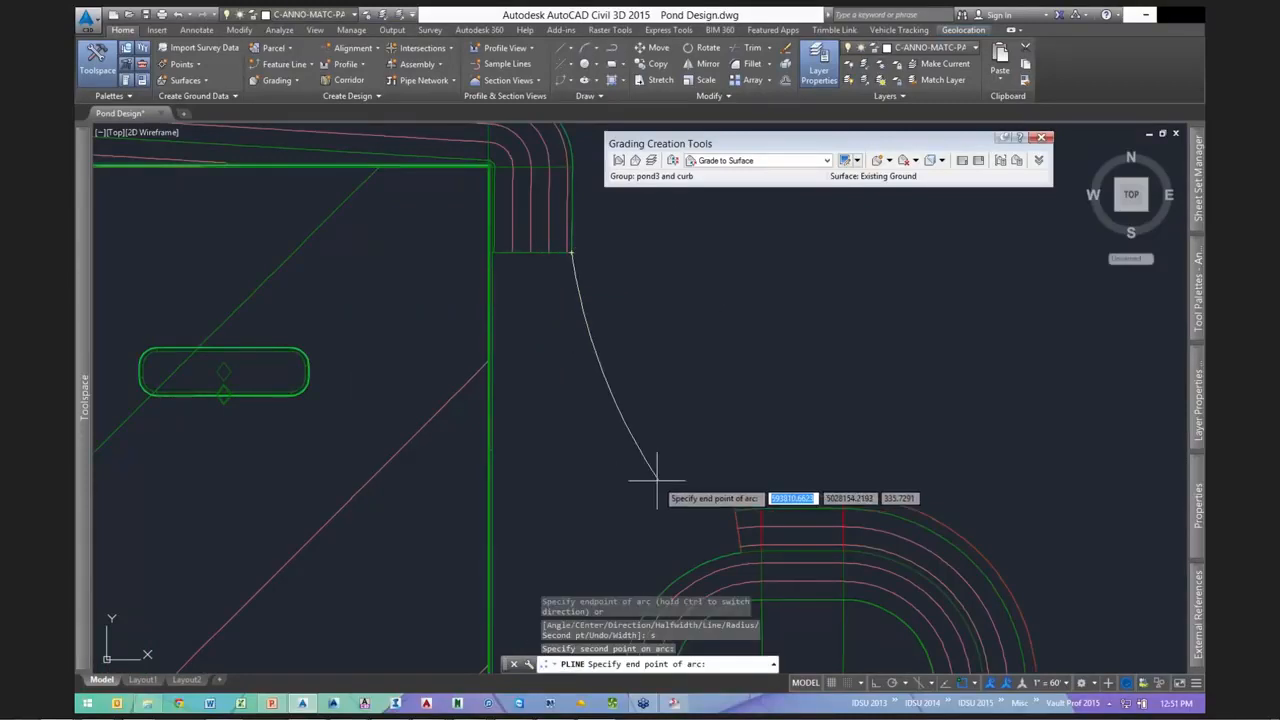
left_click(653, 480)
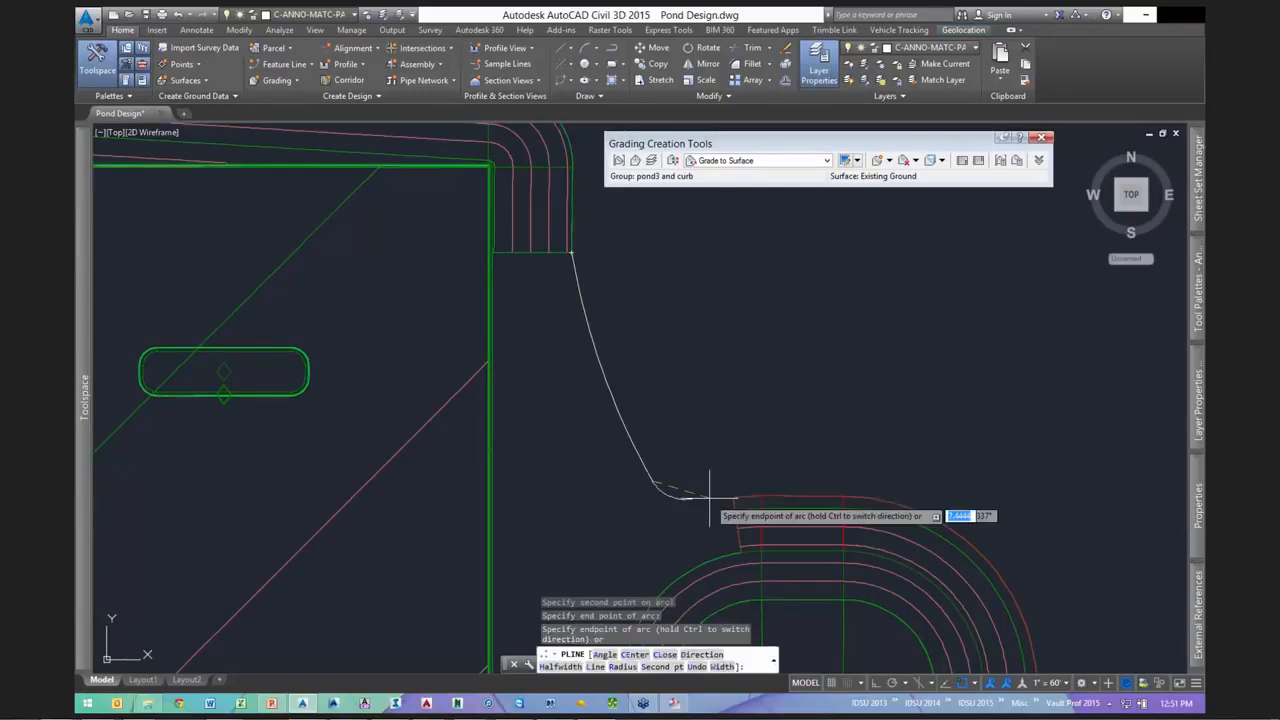
left_click(731, 497)
key("Escape")
- Attempt to grip-stretch the arc's end point with snapping off, then cancel
left_click(690, 505)
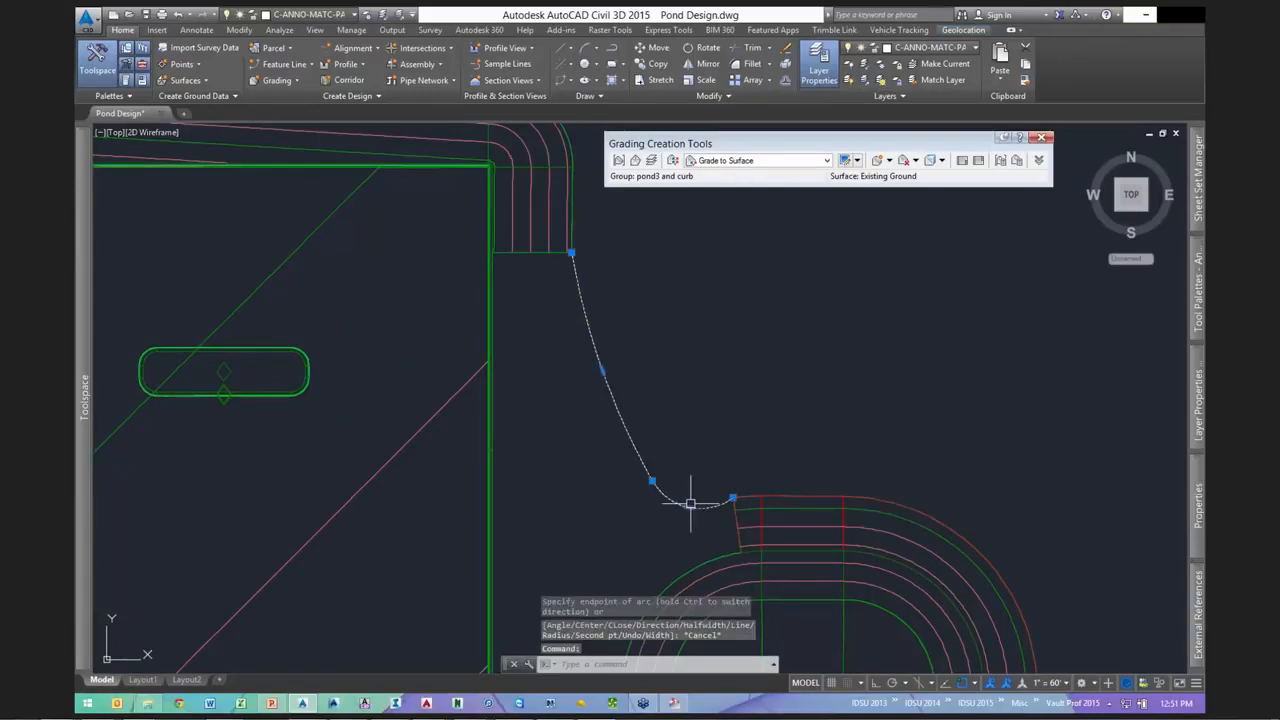
left_click(732, 497)
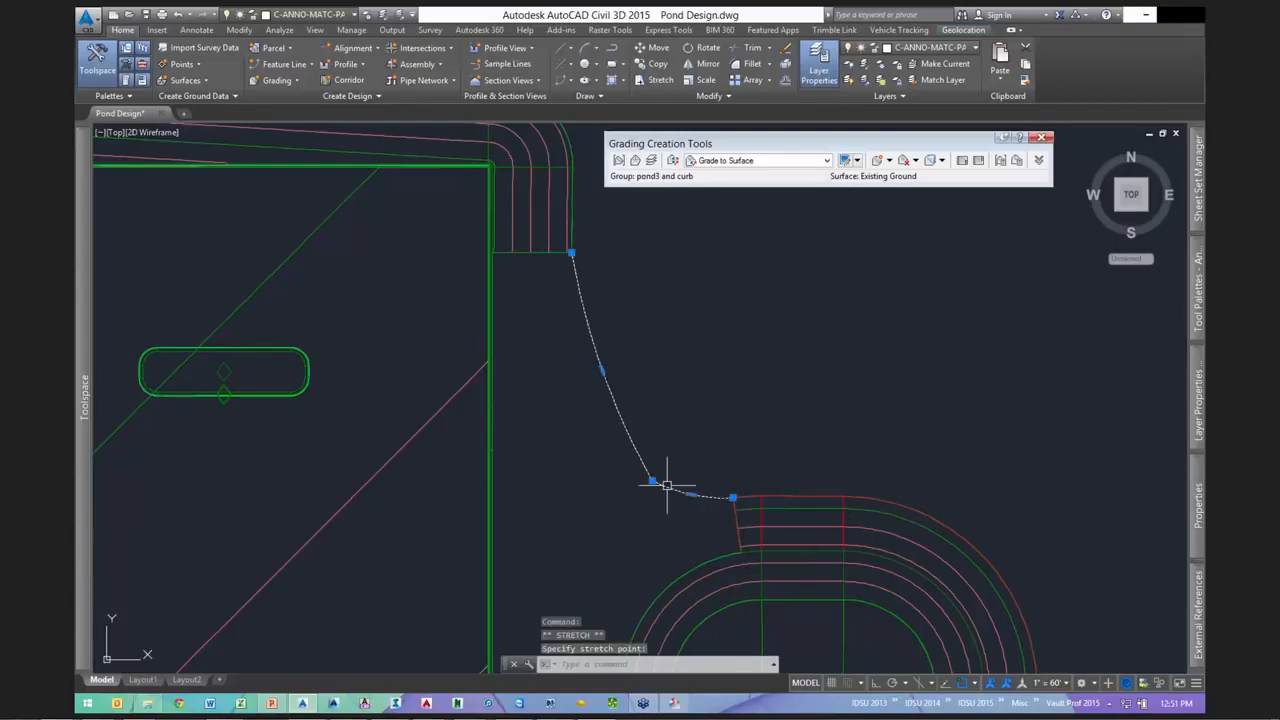
right_click(630, 432, "shift")
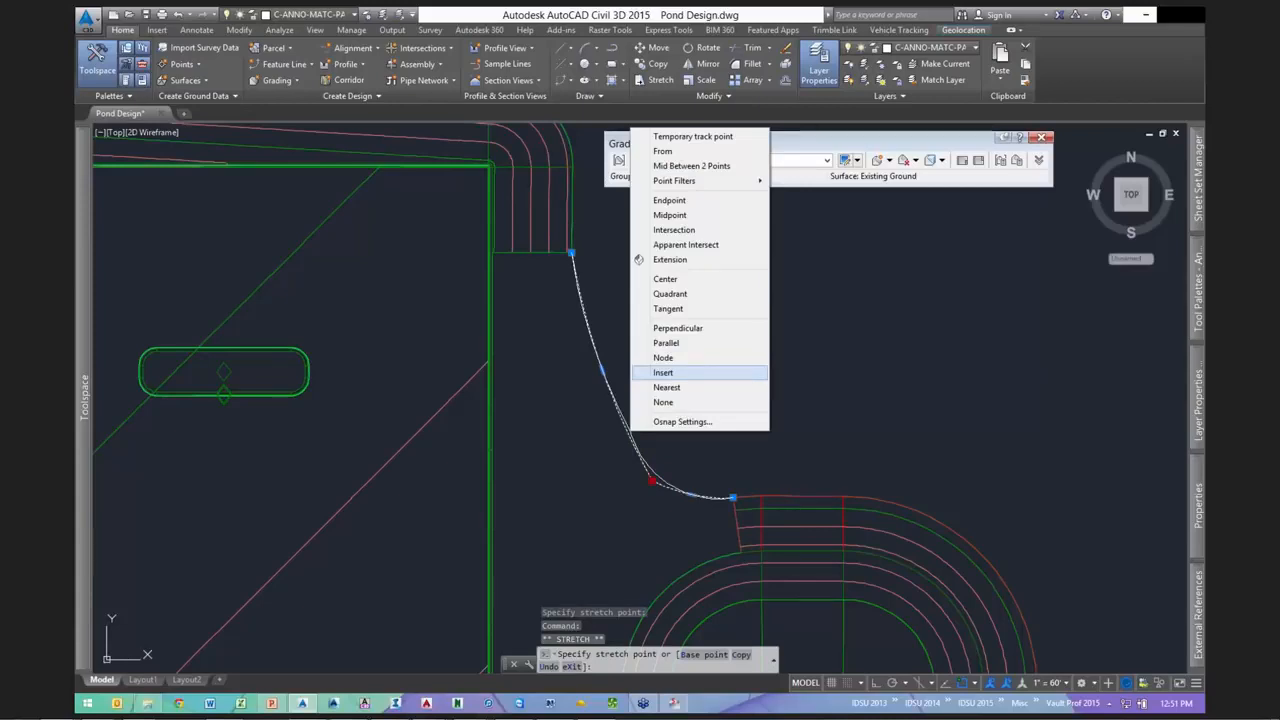
left_click(663, 402)
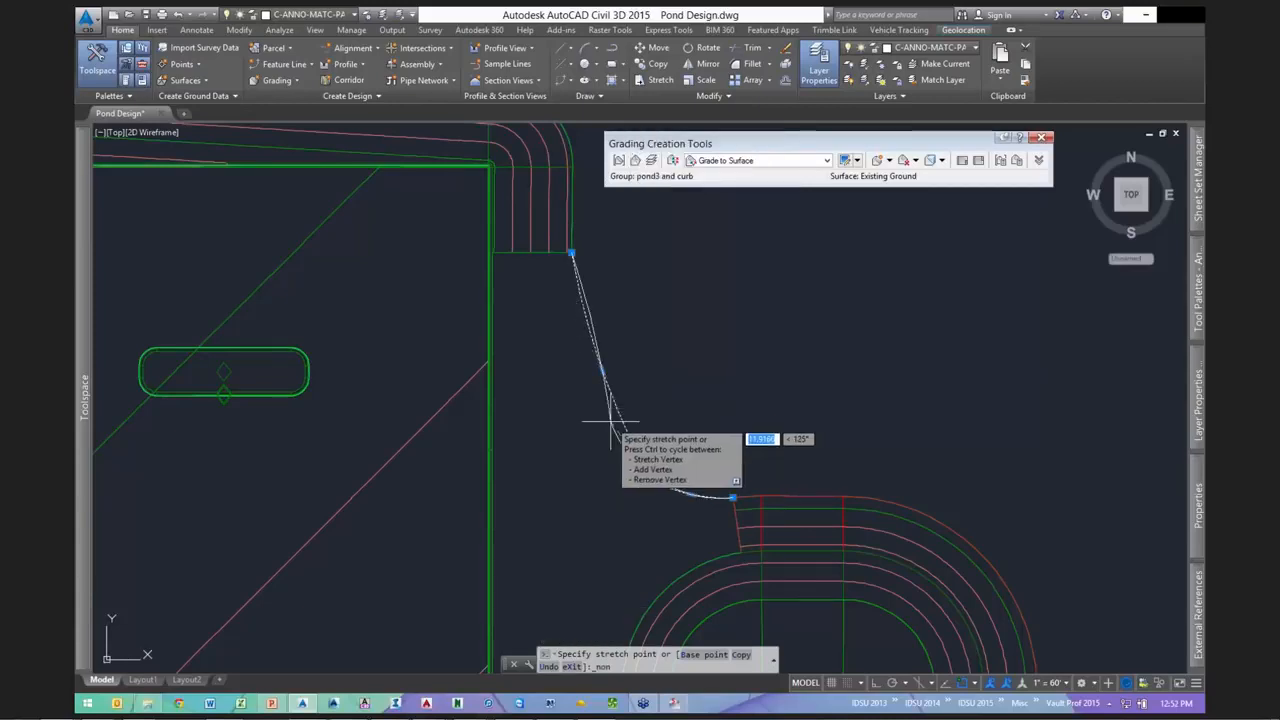
key("Escape")
scroll(693, 390, "down", 5)
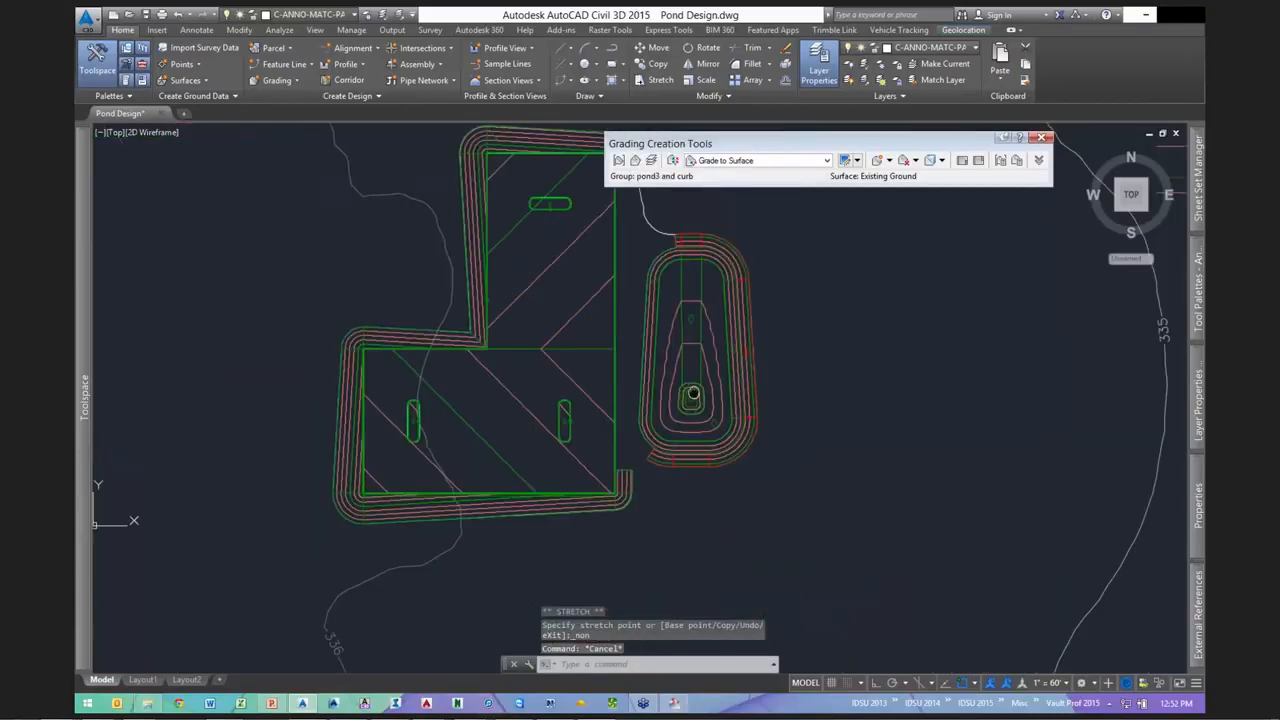
scroll(643, 484, "up", 10)
- Draw a second three-point arc polyline from the curb corner to the green curb corner
type("pl")
key("Return")
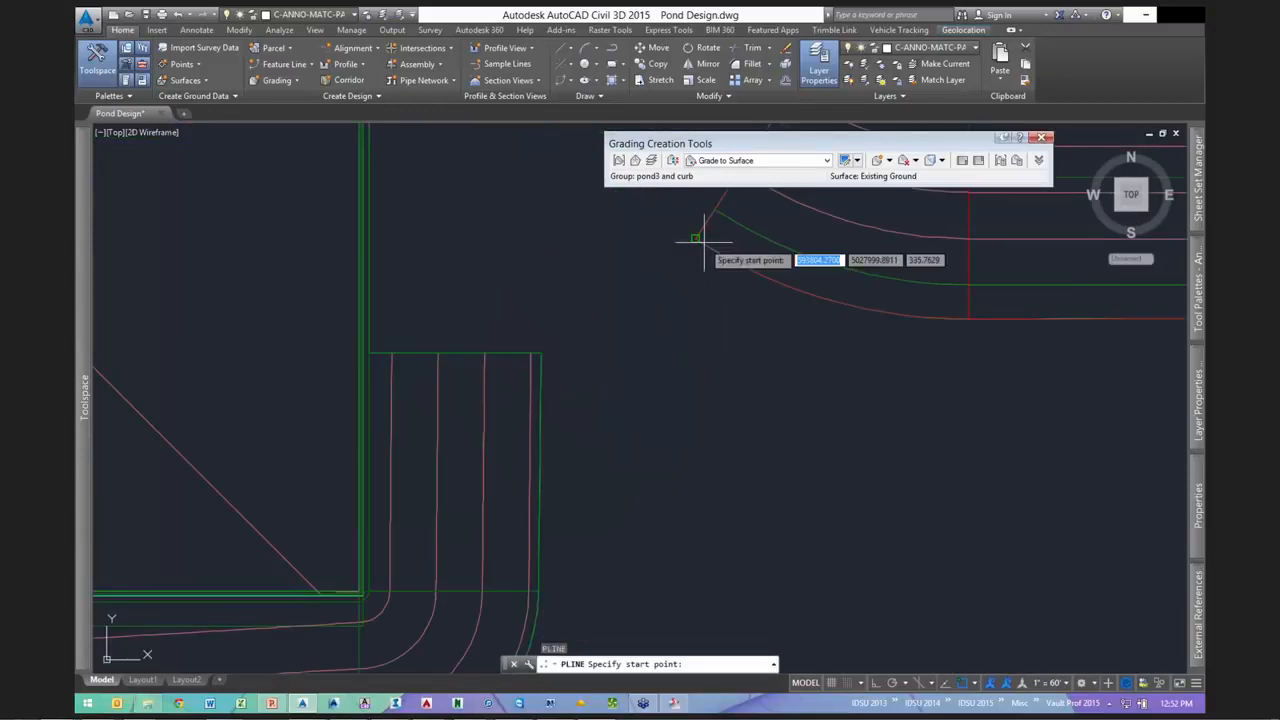
left_click(703, 240)
type("a")
key("Return")
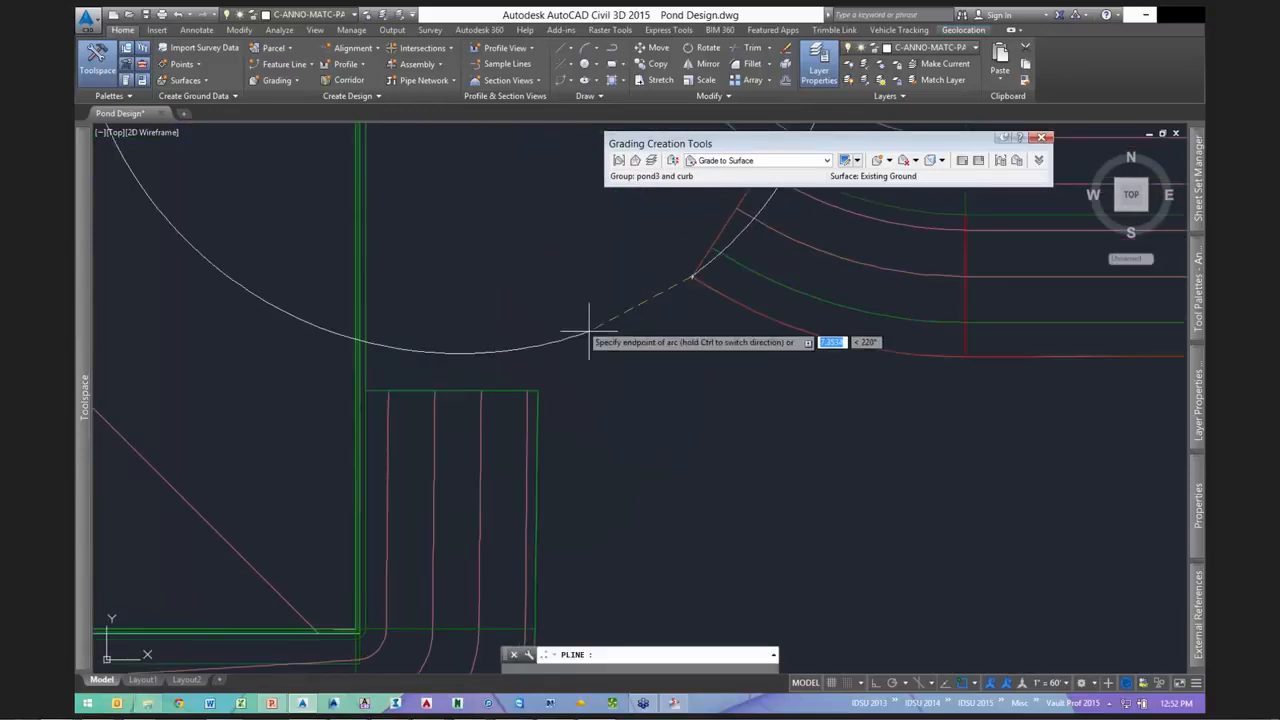
type("s")
key("Return")
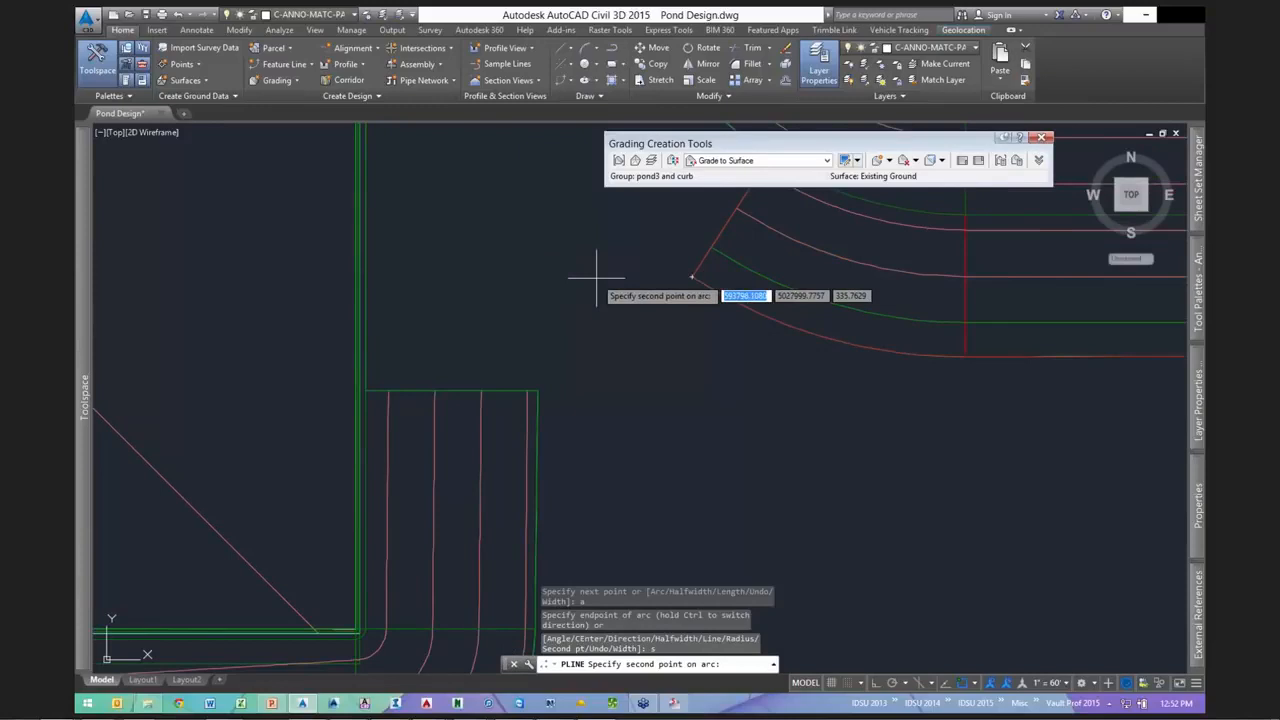
left_click(589, 273)
left_click(538, 390)
key("Escape")
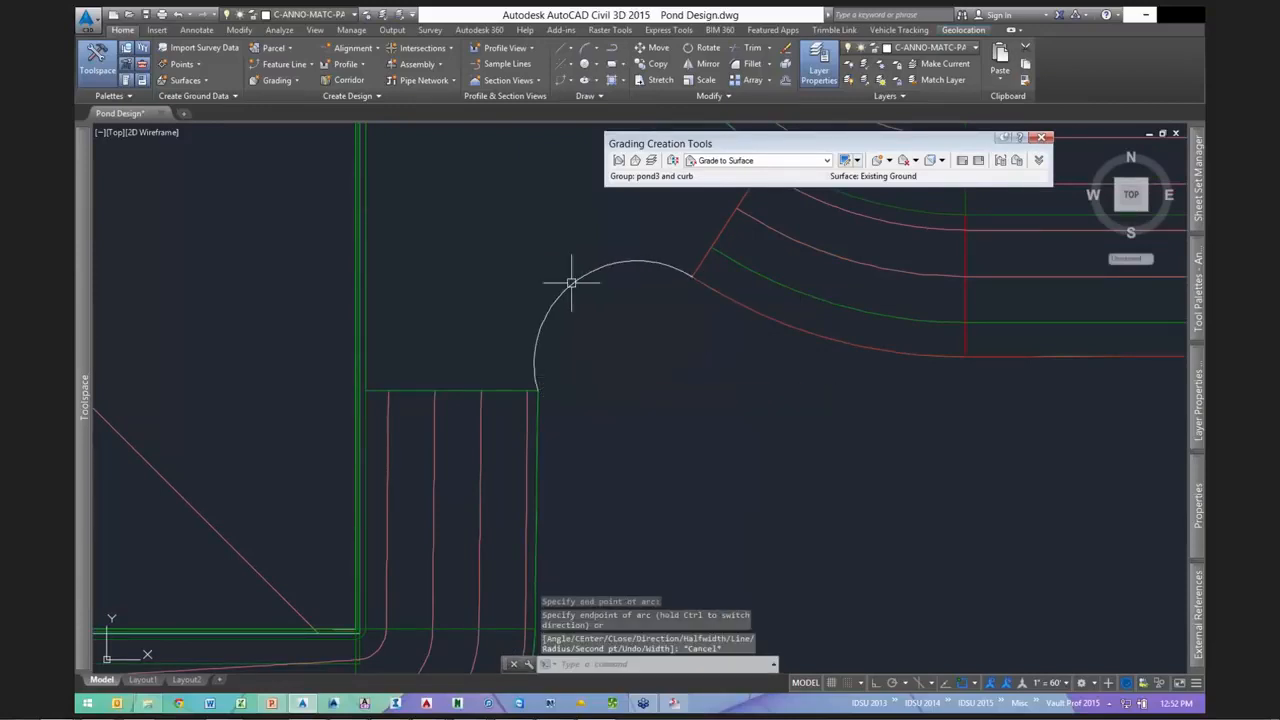
- Drag the second arc's midpoint grip to flatten its curve
left_click(572, 283)
left_click(574, 281)
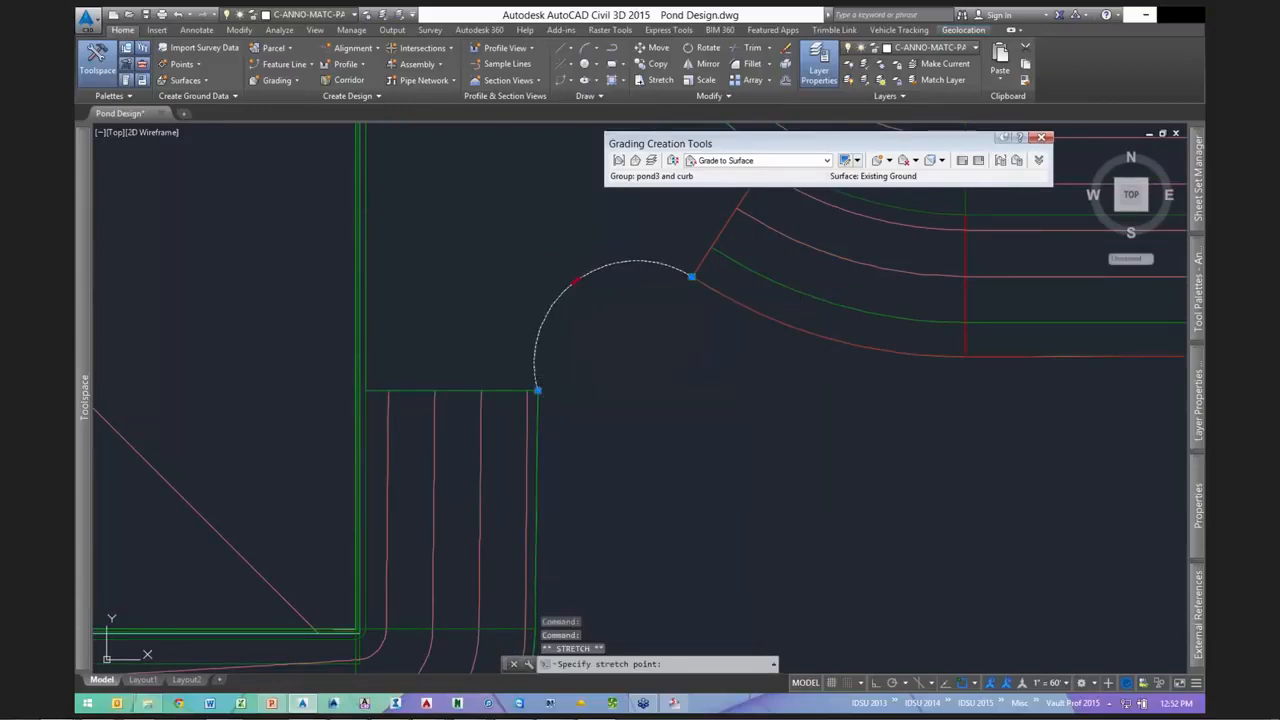
left_click(590, 301)
key("Escape")
scroll(700, 366, "down", 6)
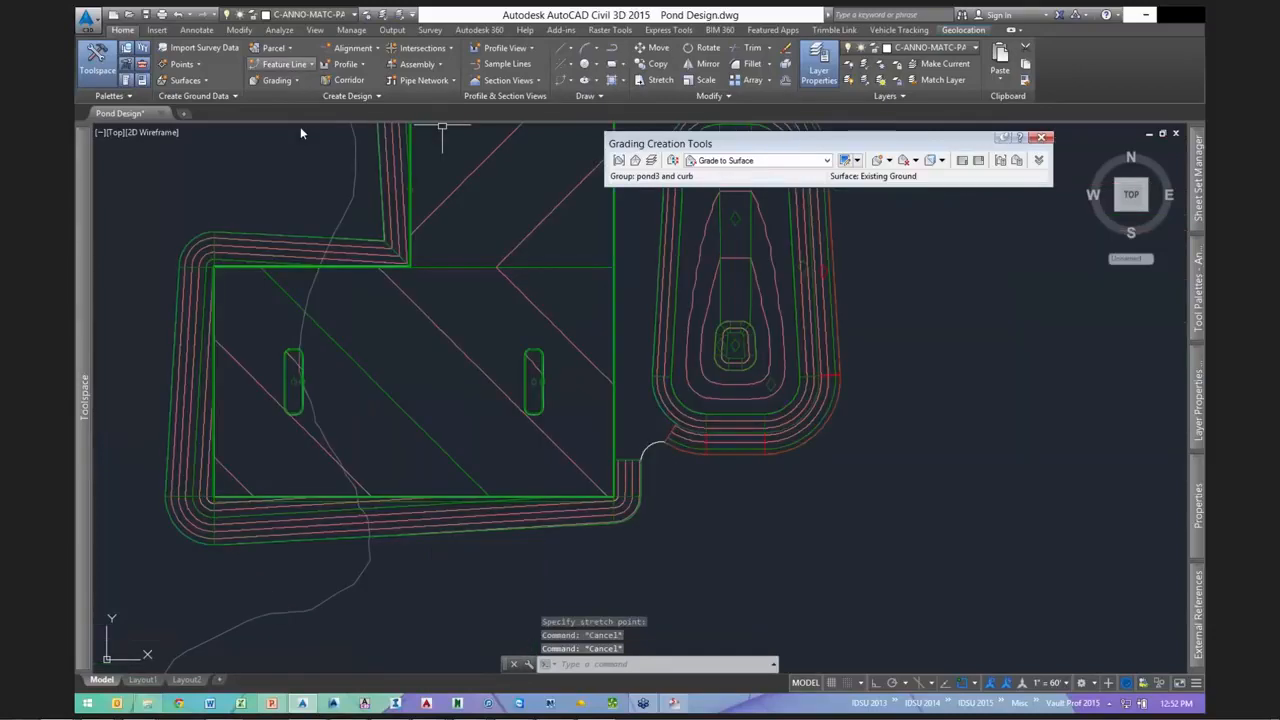
- Convert both connecting arcs into pond3 and curb feature lines with elevations from Existing Ground
left_click(285, 64)
left_click(304, 116)
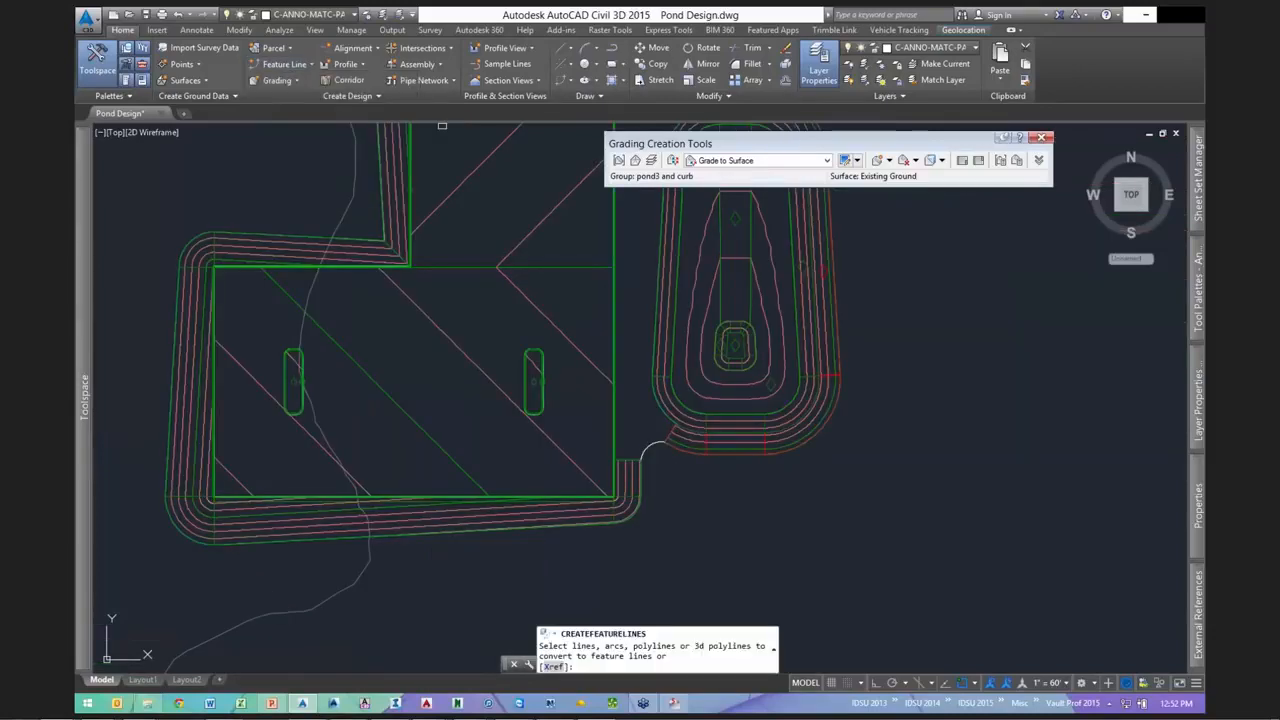
left_click(646, 445)
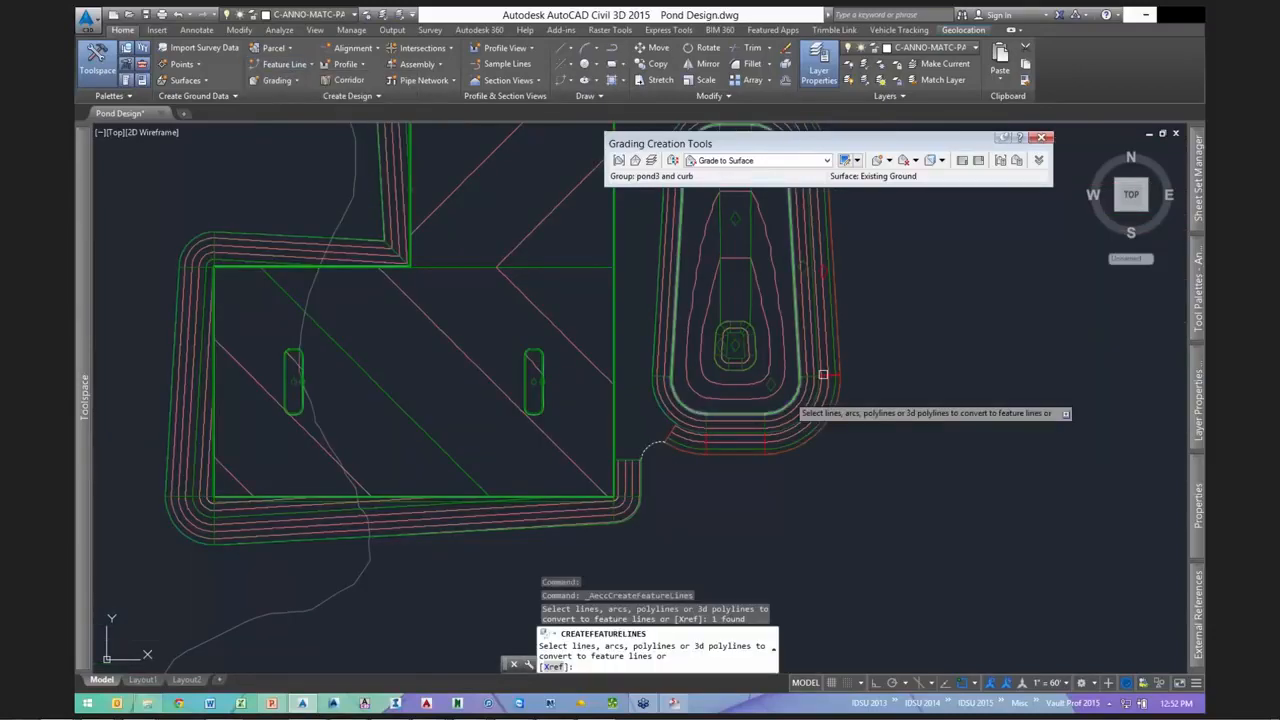
scroll(822, 375, "up", 3)
left_click(574, 234)
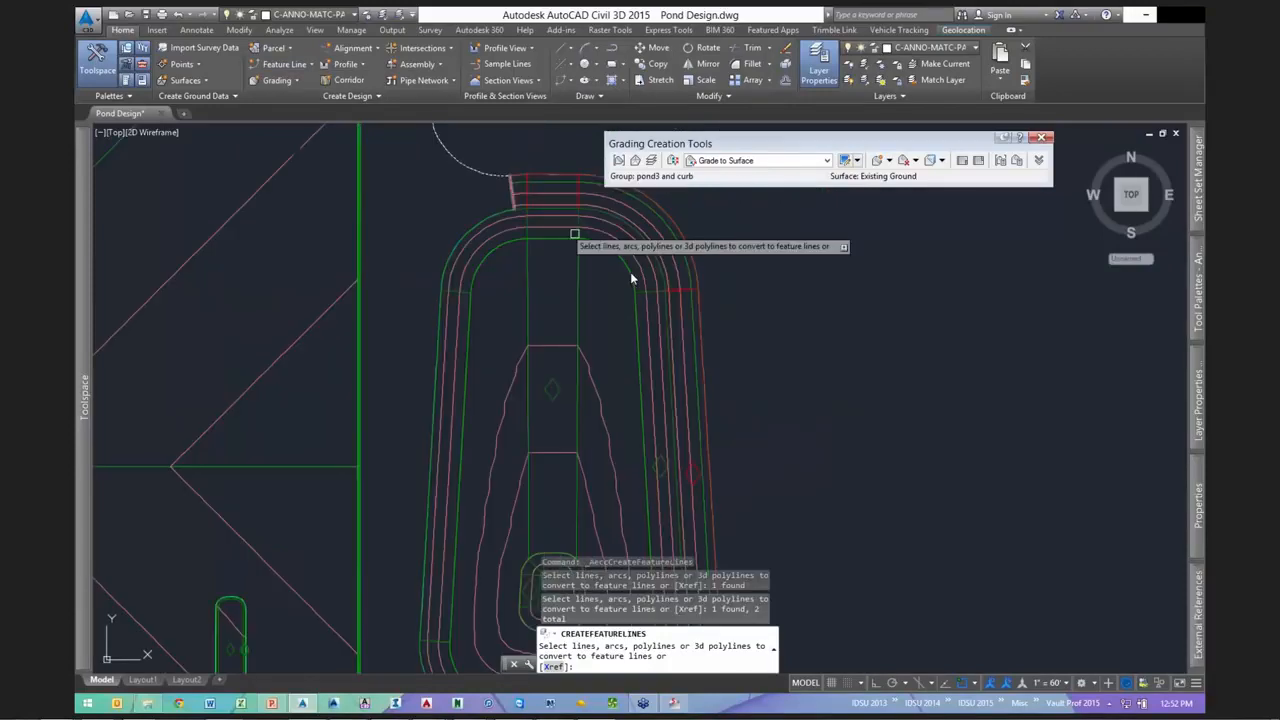
scroll(630, 271, "down", 2)
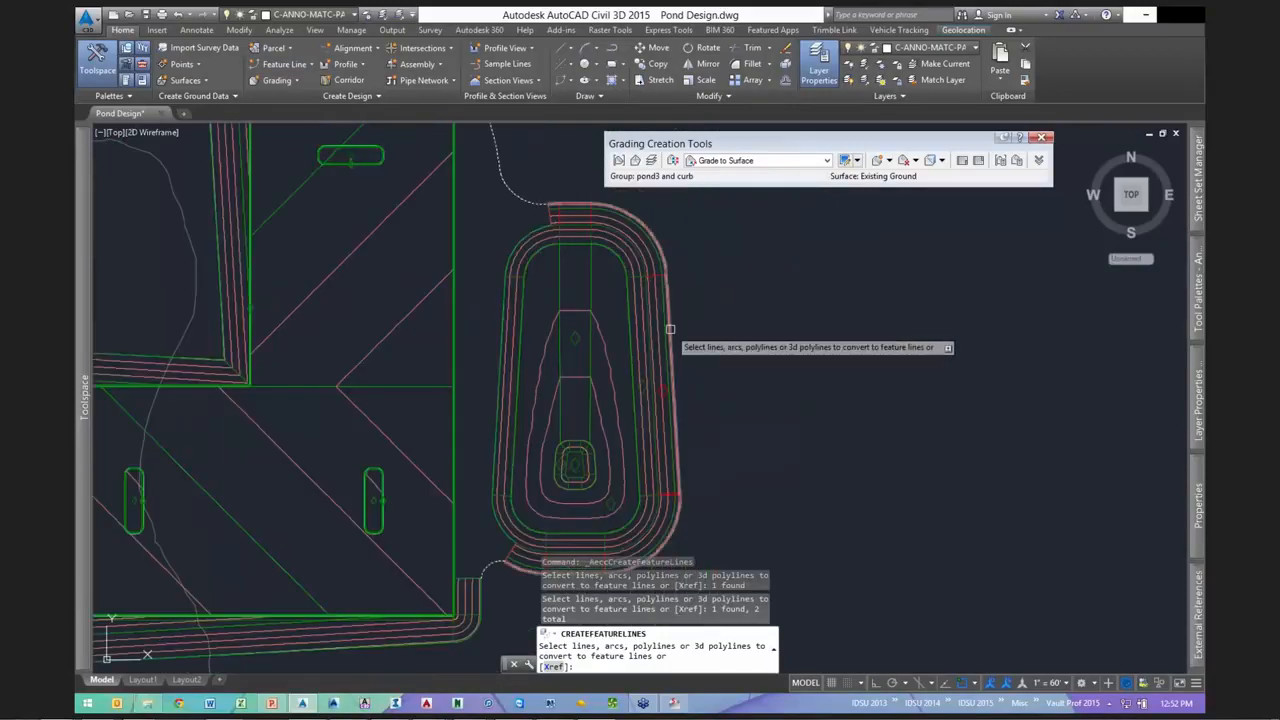
key("Return")
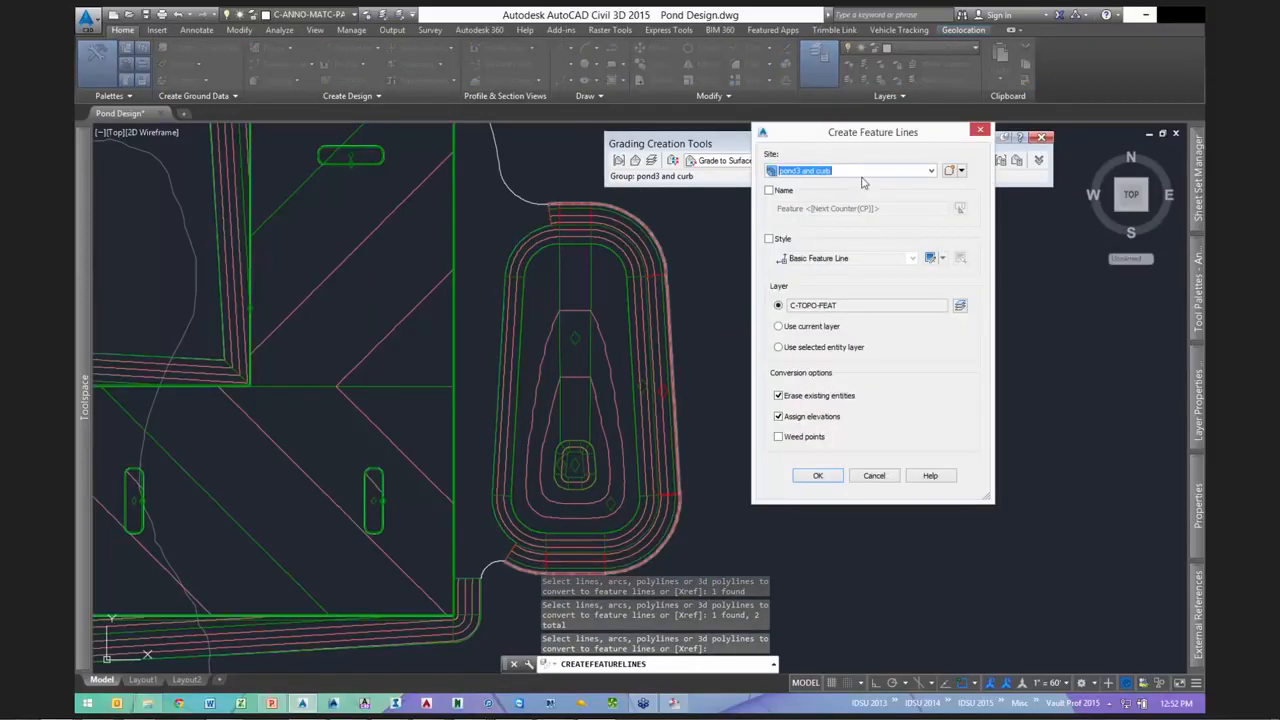
left_click(828, 471)
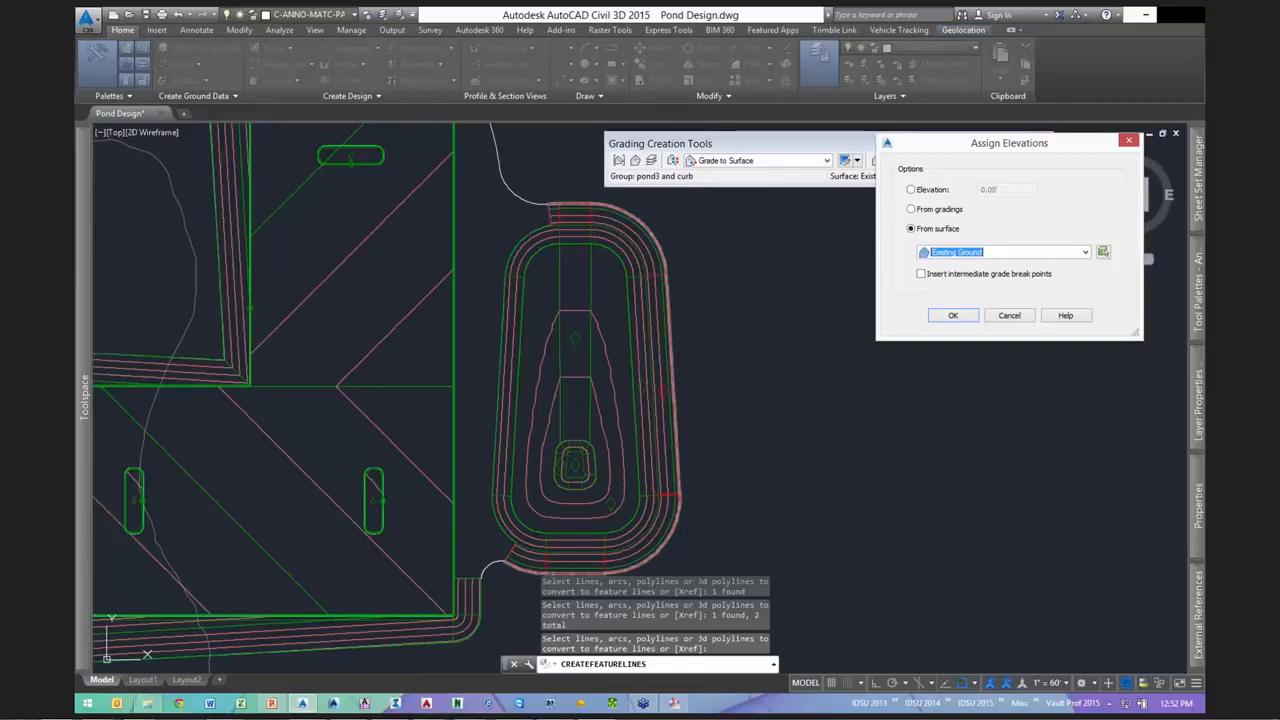
key("Return")
scroll(670, 328, "down", 3)
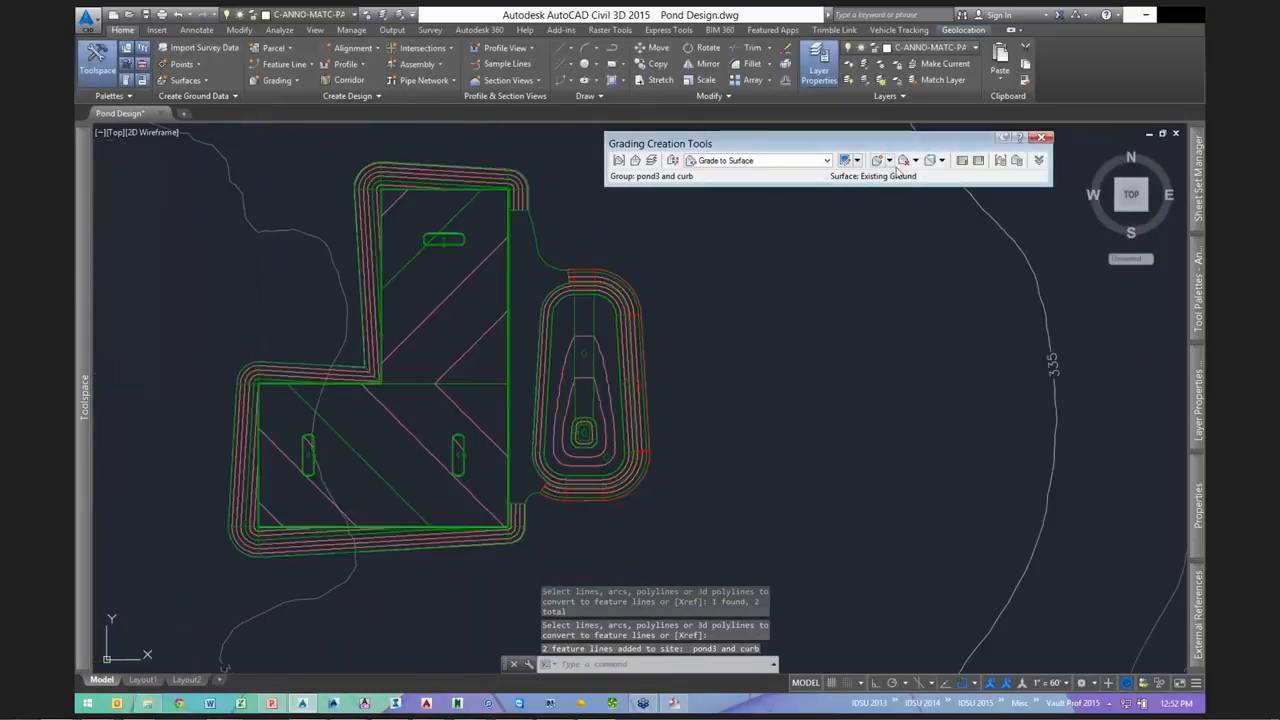
- Create an infill grading between the building pad and the pond
left_click(889, 160)
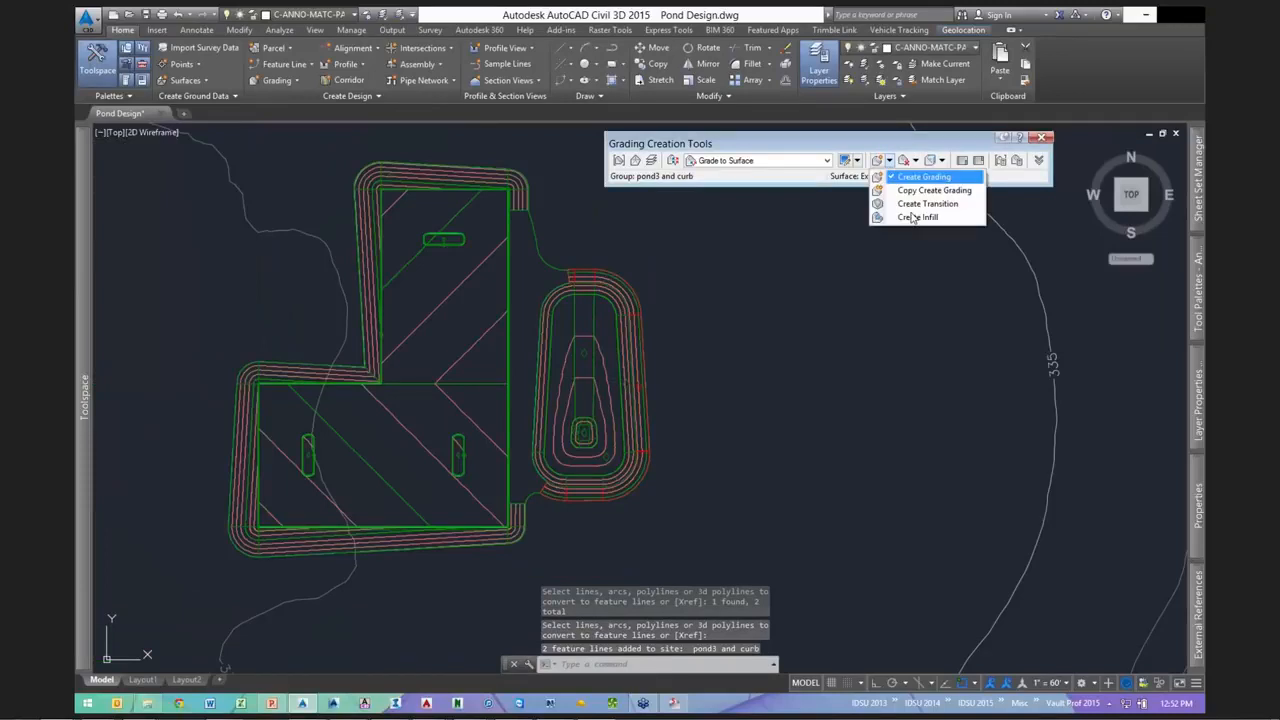
left_click(912, 217)
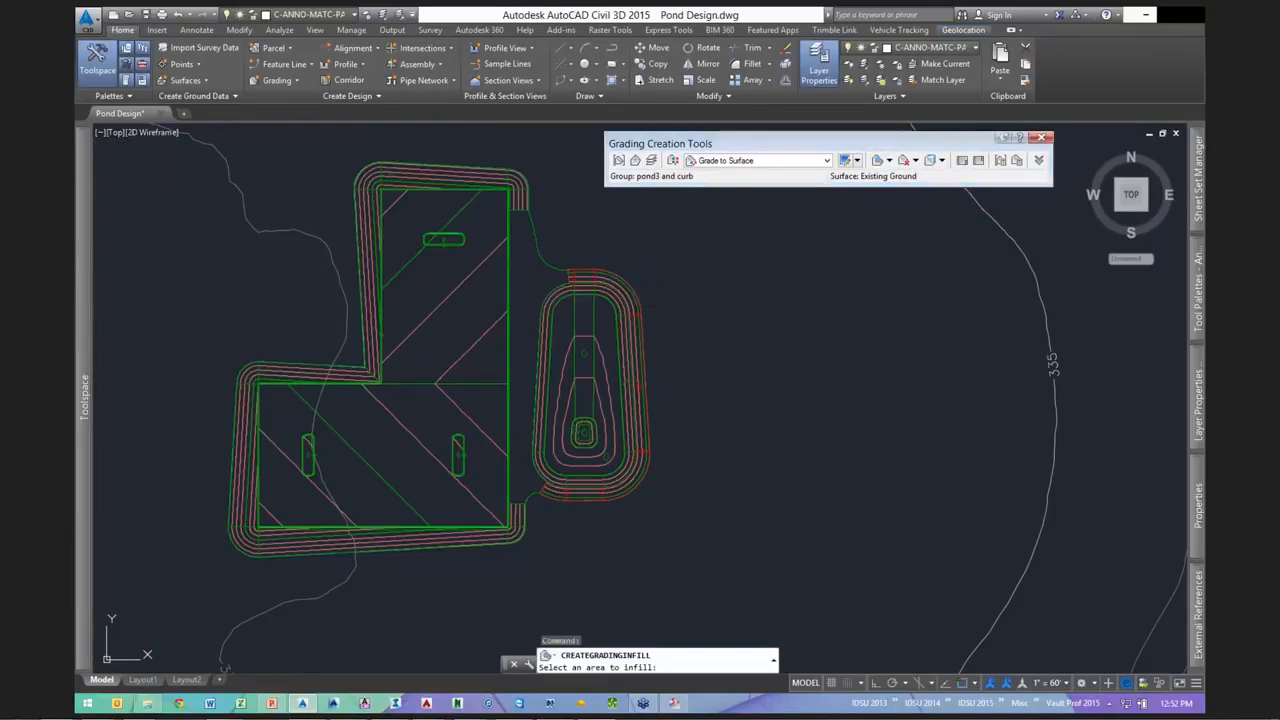
left_click(516, 278)
scroll(566, 371, "up", 2)
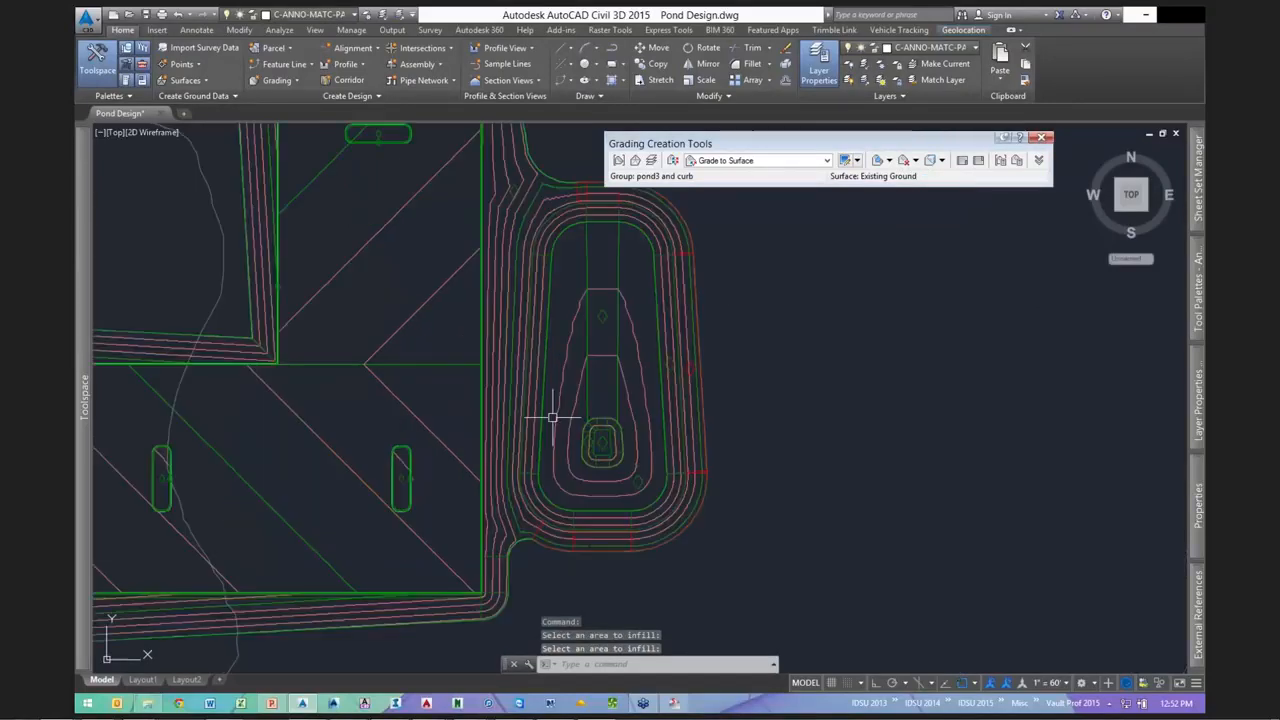
key("Escape")
key("Escape")
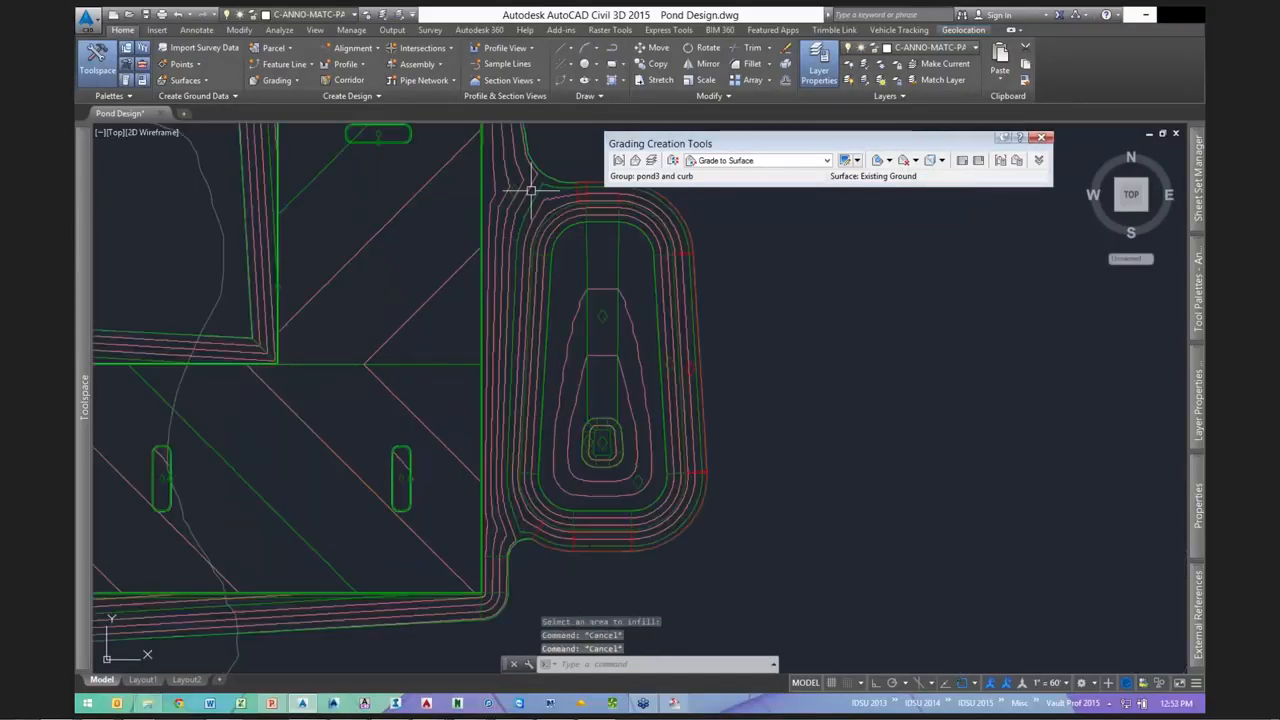
- Inspect the joined grading surface in the 3D Object Viewer, then close it
left_click(478, 366)
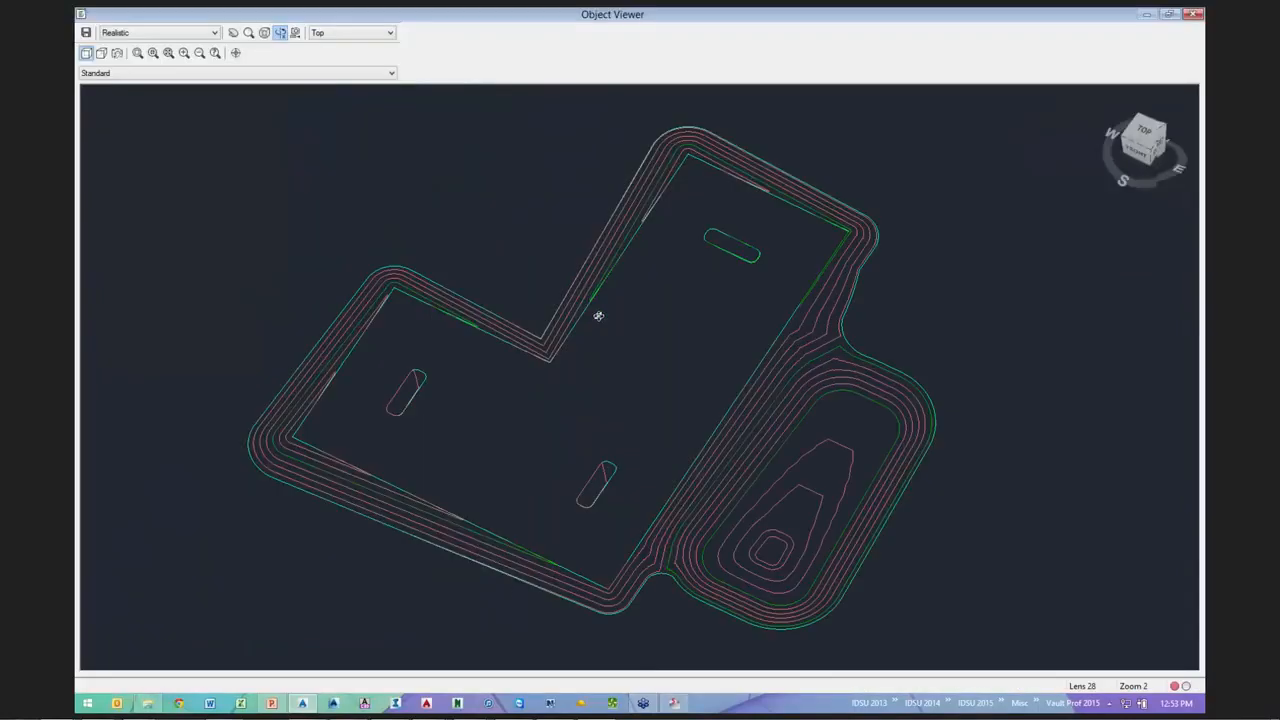
left_click_drag(597, 315, 593, 260)
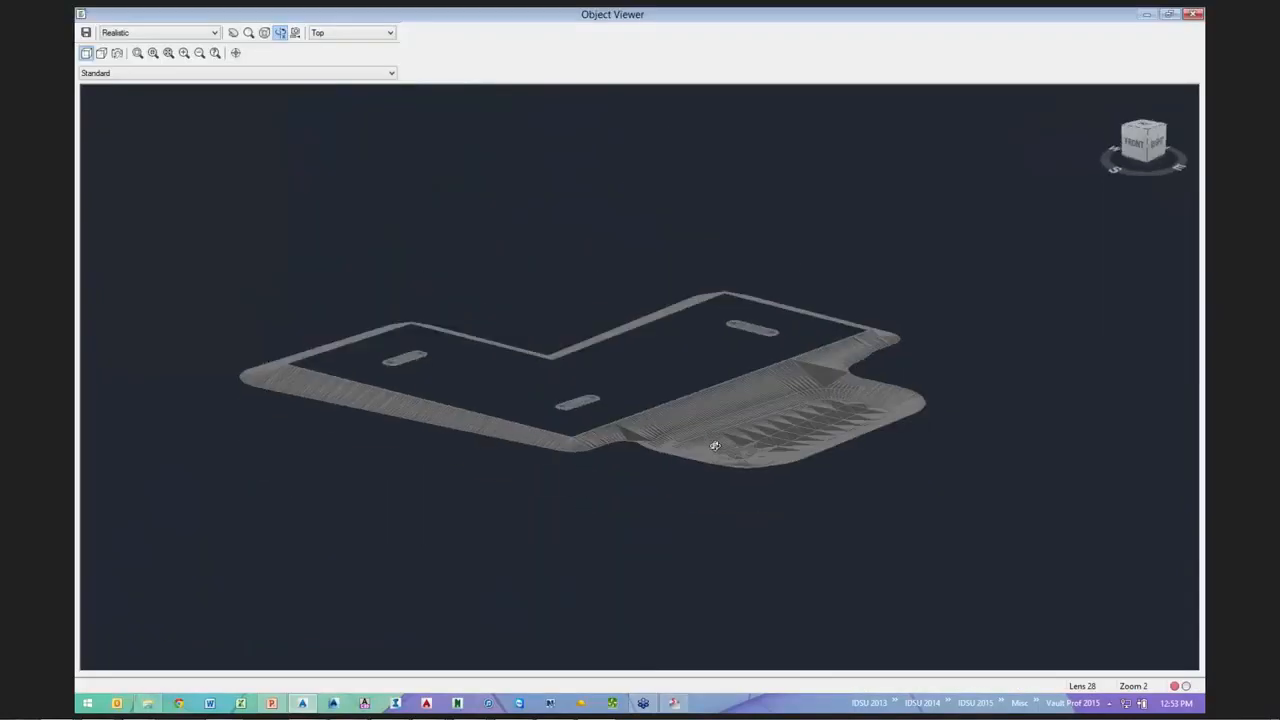
scroll(560, 374, "up", 5)
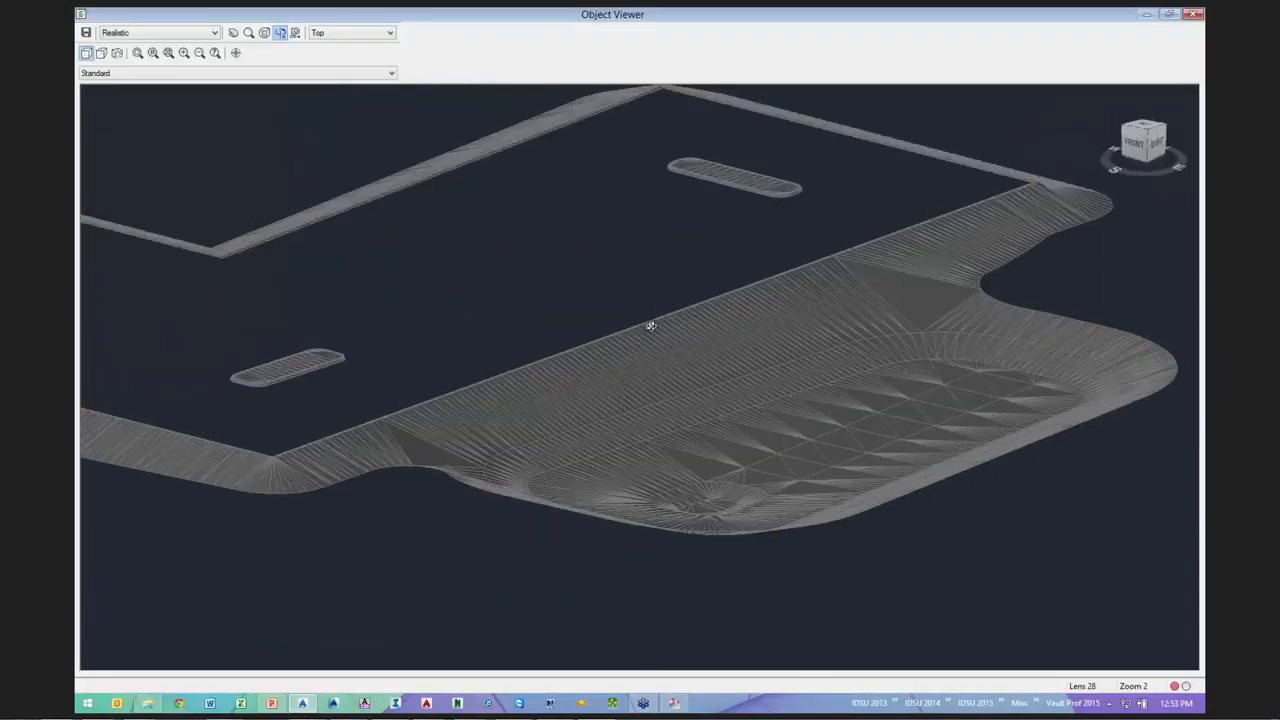
scroll(781, 307, "down", 2)
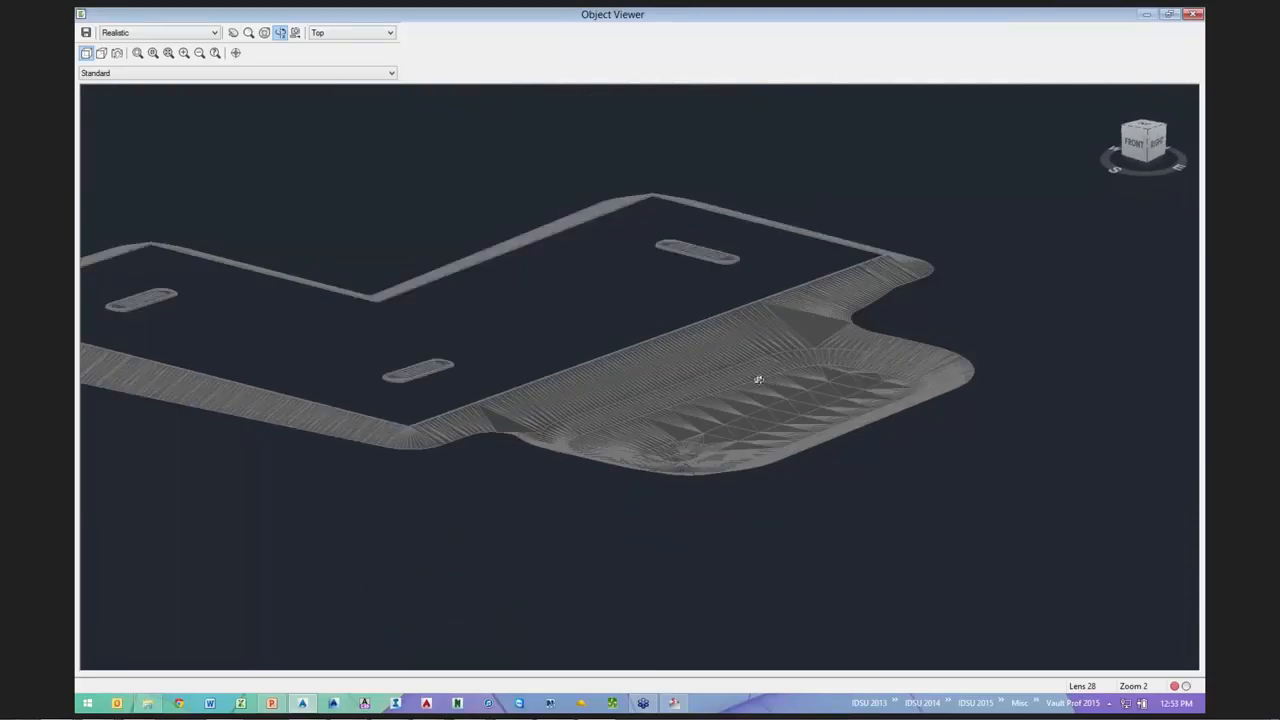
key("Escape")
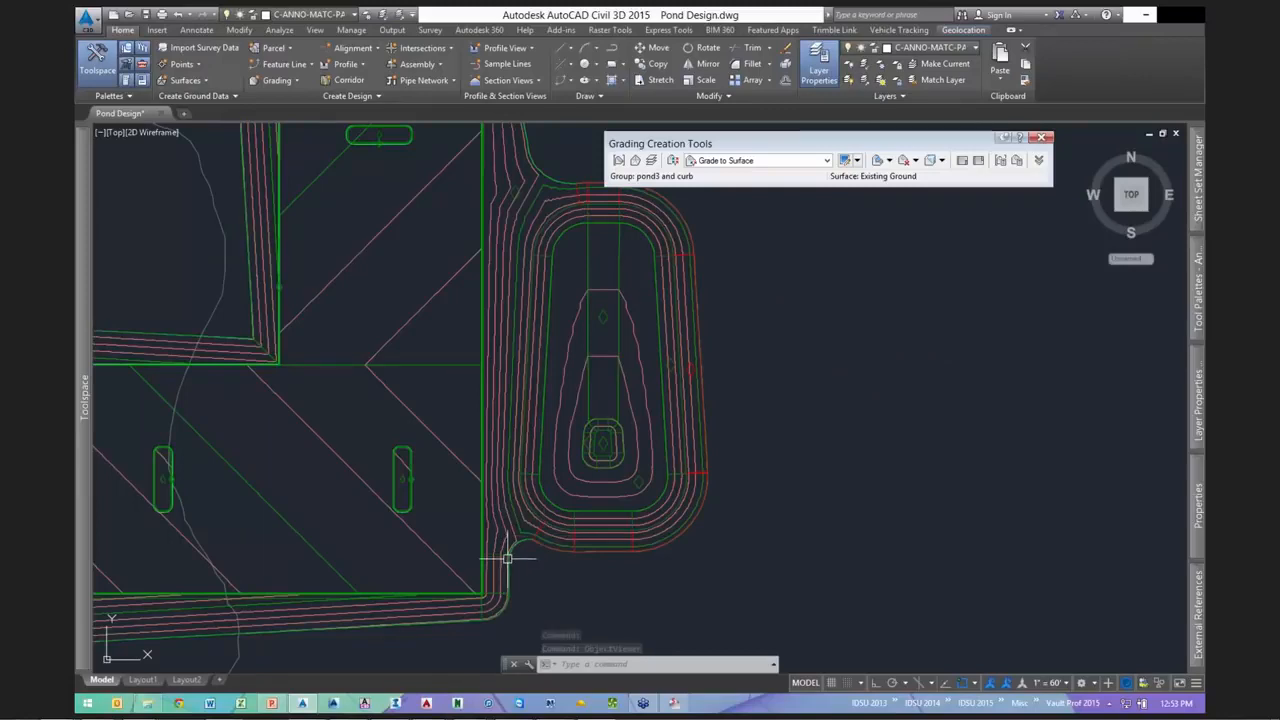
- Pan over the pond's connections and check the feature line through its centre
scroll(560, 342, "up", 2)
middle_click_drag(560, 343, 562, 589)
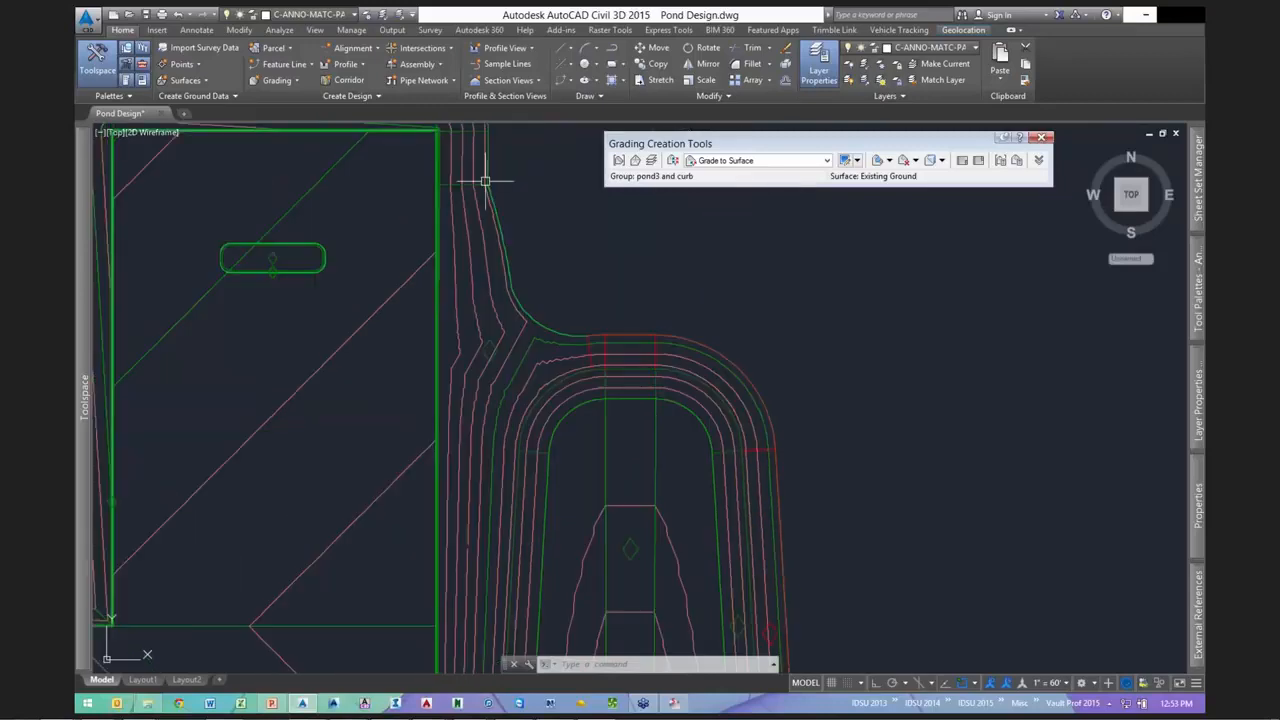
scroll(613, 345, "down", 2)
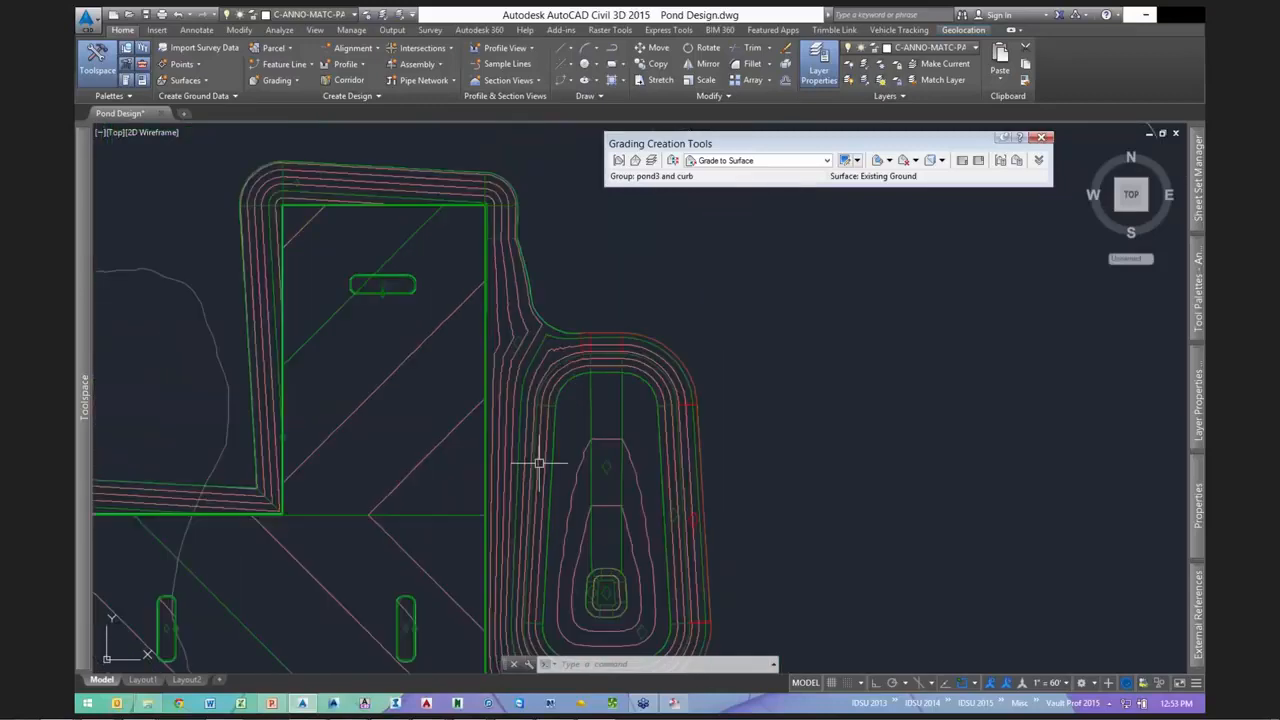
scroll(524, 436, "up", 2)
mouse_move(524, 436)
middle_mouse_down()
mouse_move(554, 389)
mouse_move(489, 422)
mouse_move(466, 408)
middle_mouse_up()
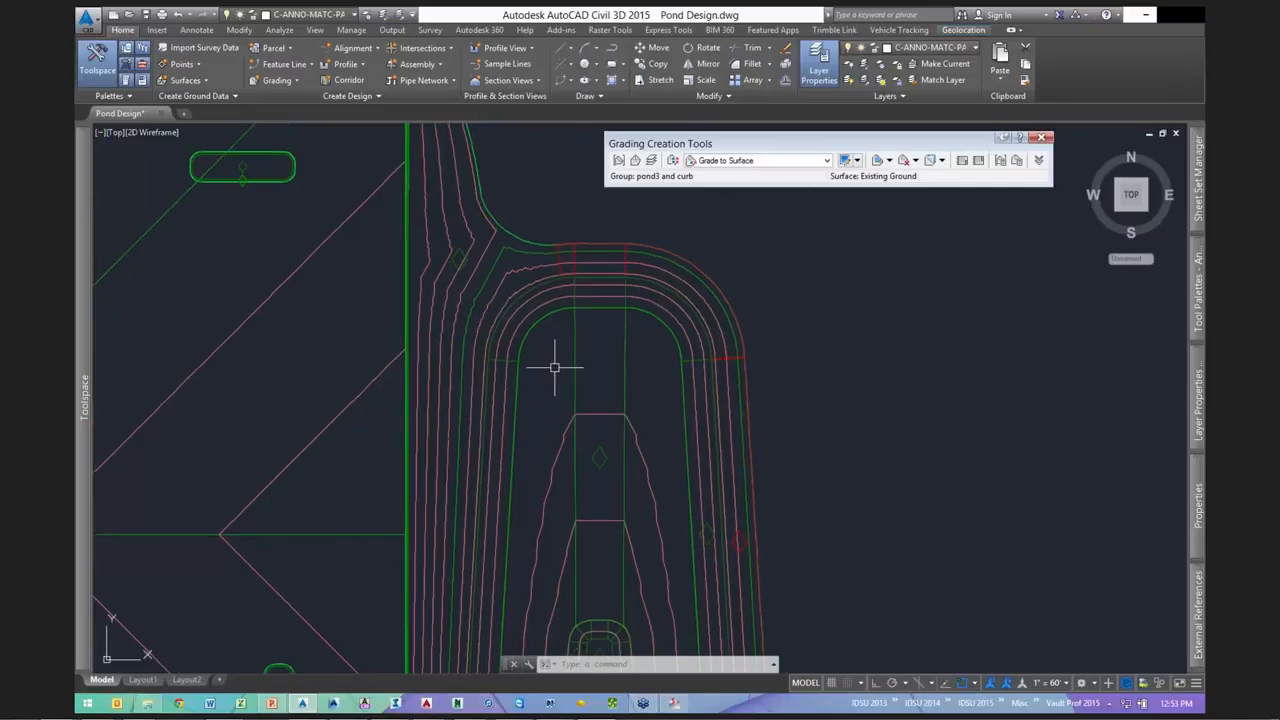
left_click(575, 340)
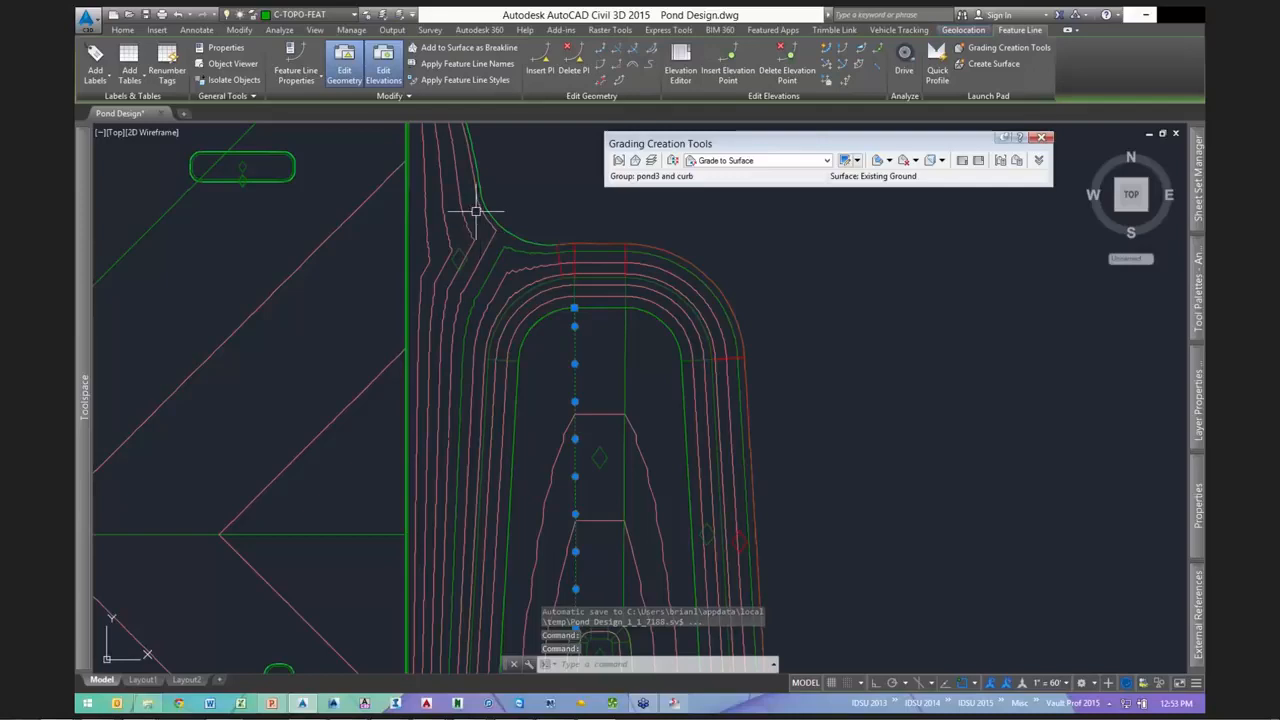
key("Escape")
key("Escape")
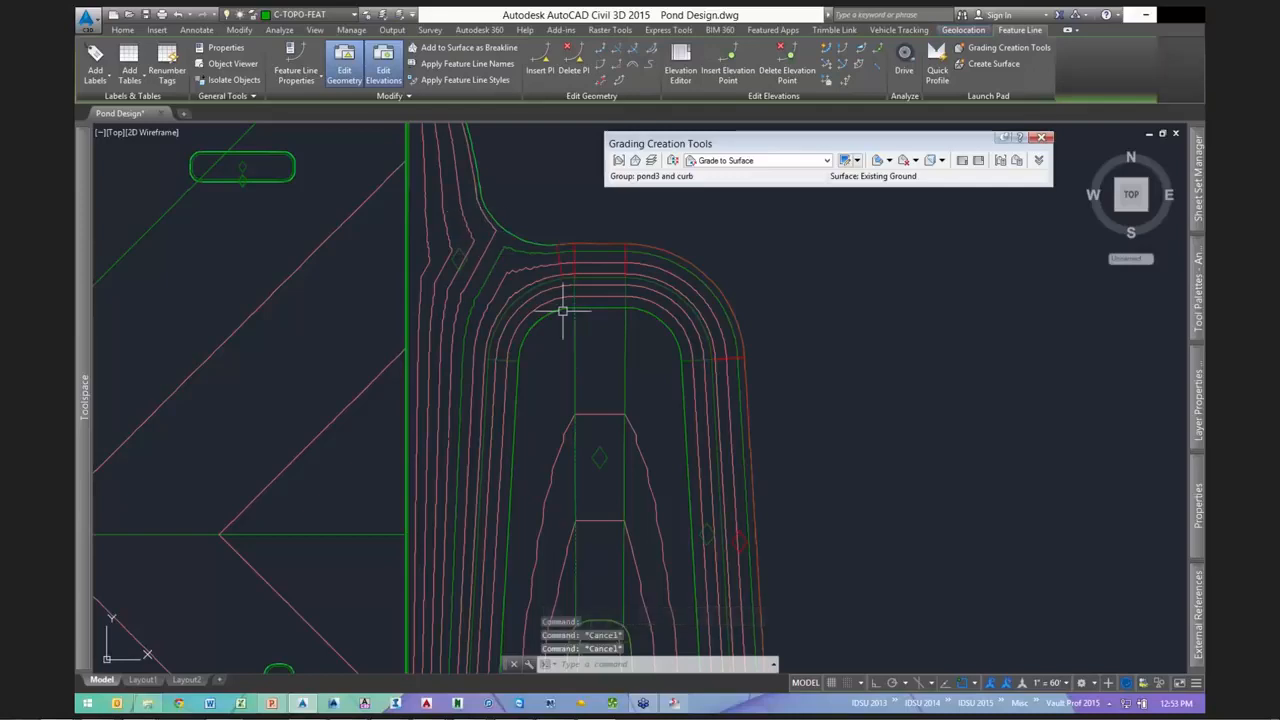
key("Escape")
scroll(610, 316, "down", 2)
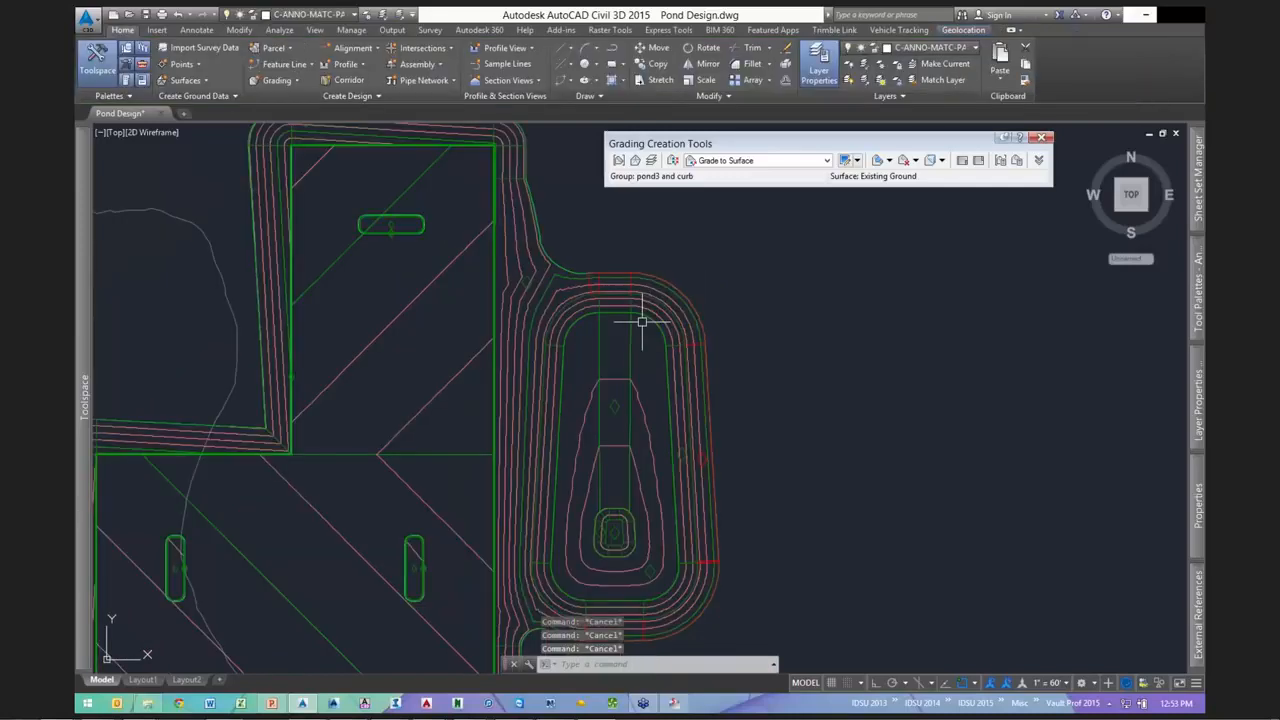
scroll(714, 320, "down", 2)
- Save Pond Design.dwg
left_click(146, 16)
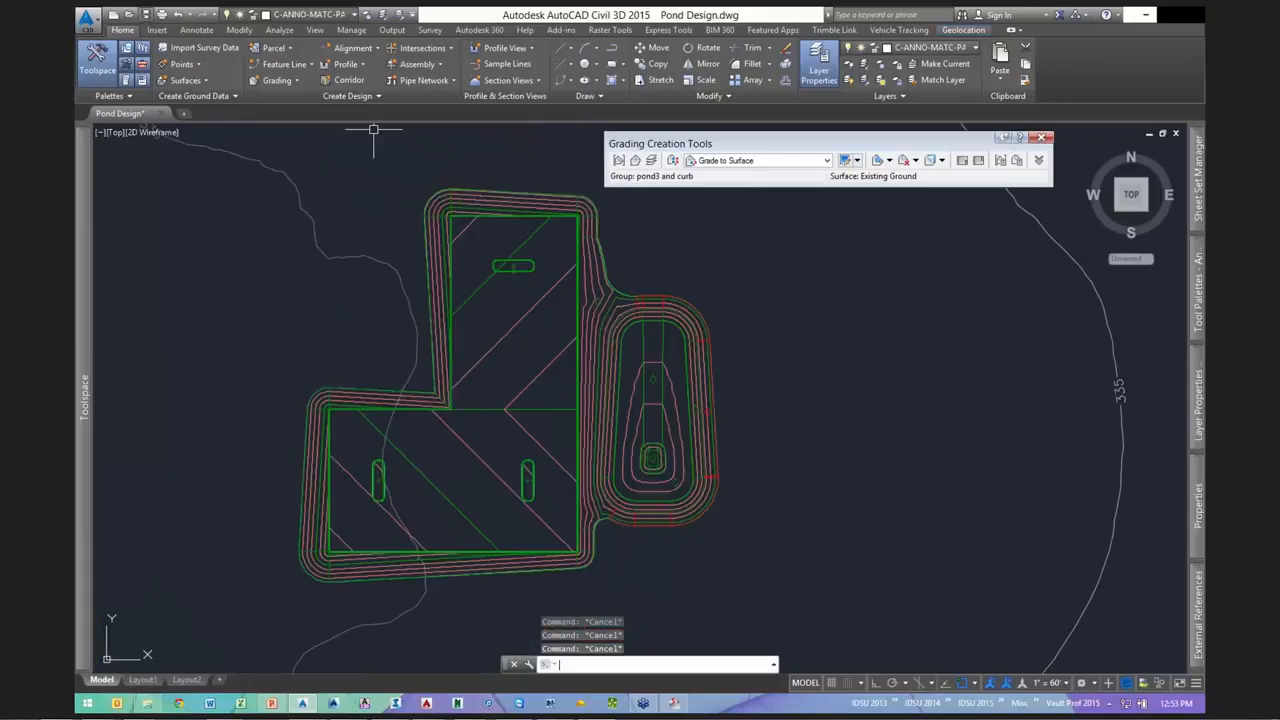
scroll(885, 305, "down", 8)
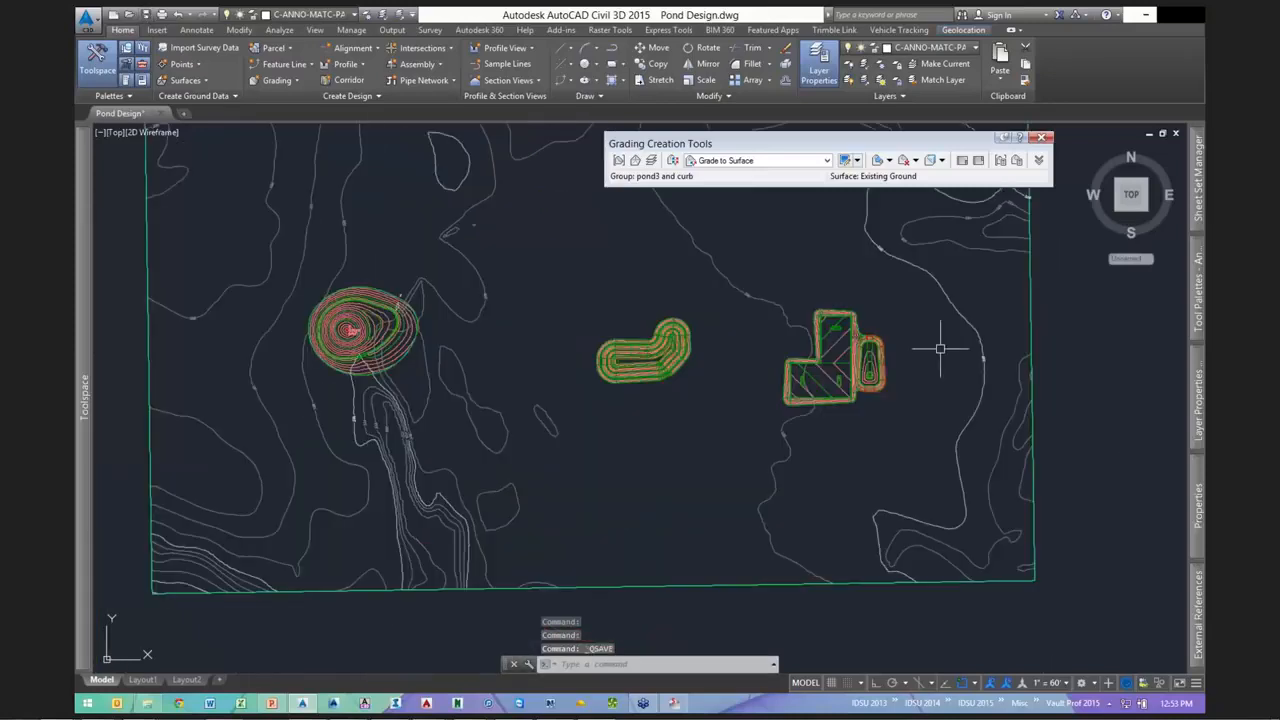
scroll(700, 334, "up", 3)
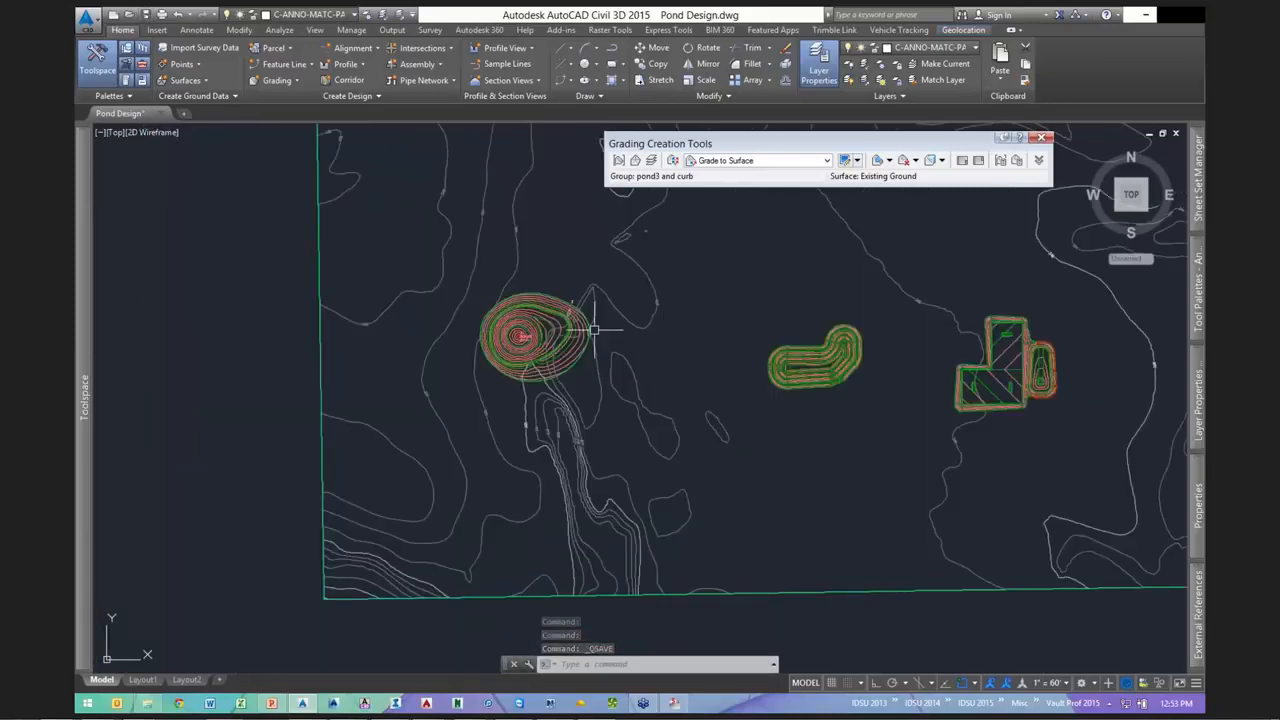
- Zoom and pan the view to frame the curb-shaped pond3 and curb grading
scroll(585, 325, "up", 2)
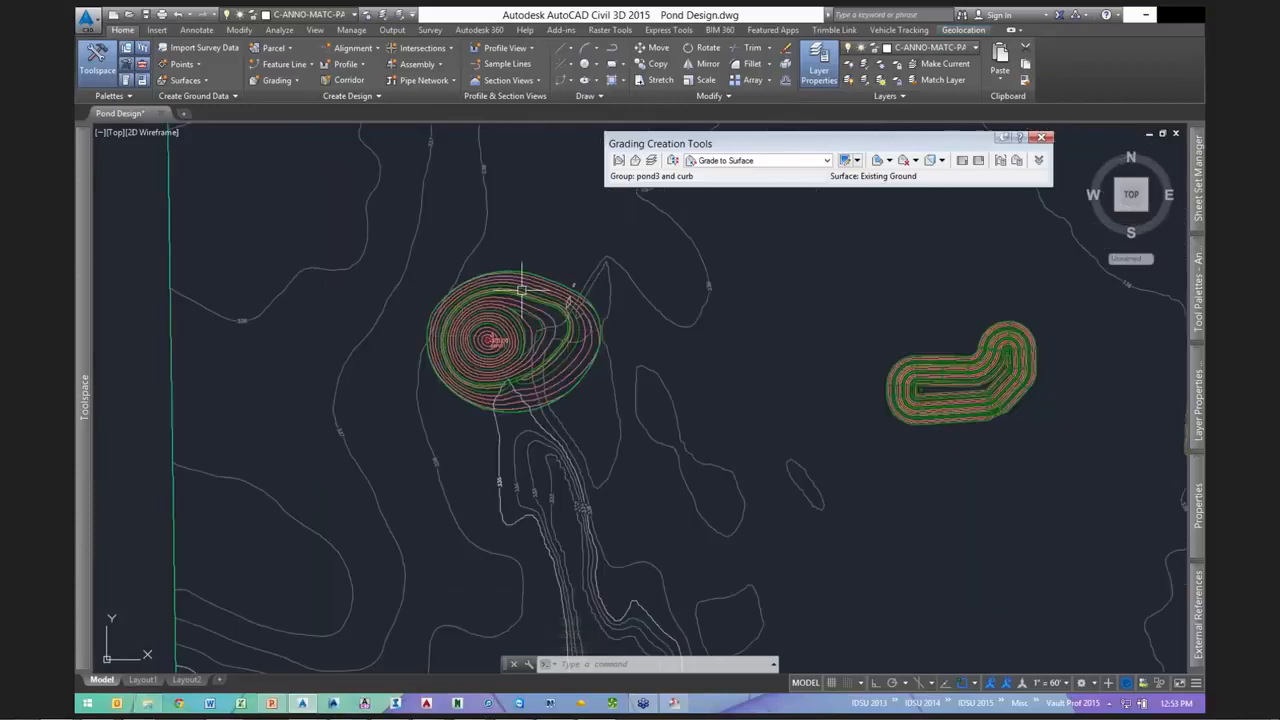
scroll(484, 404, "up", 2)
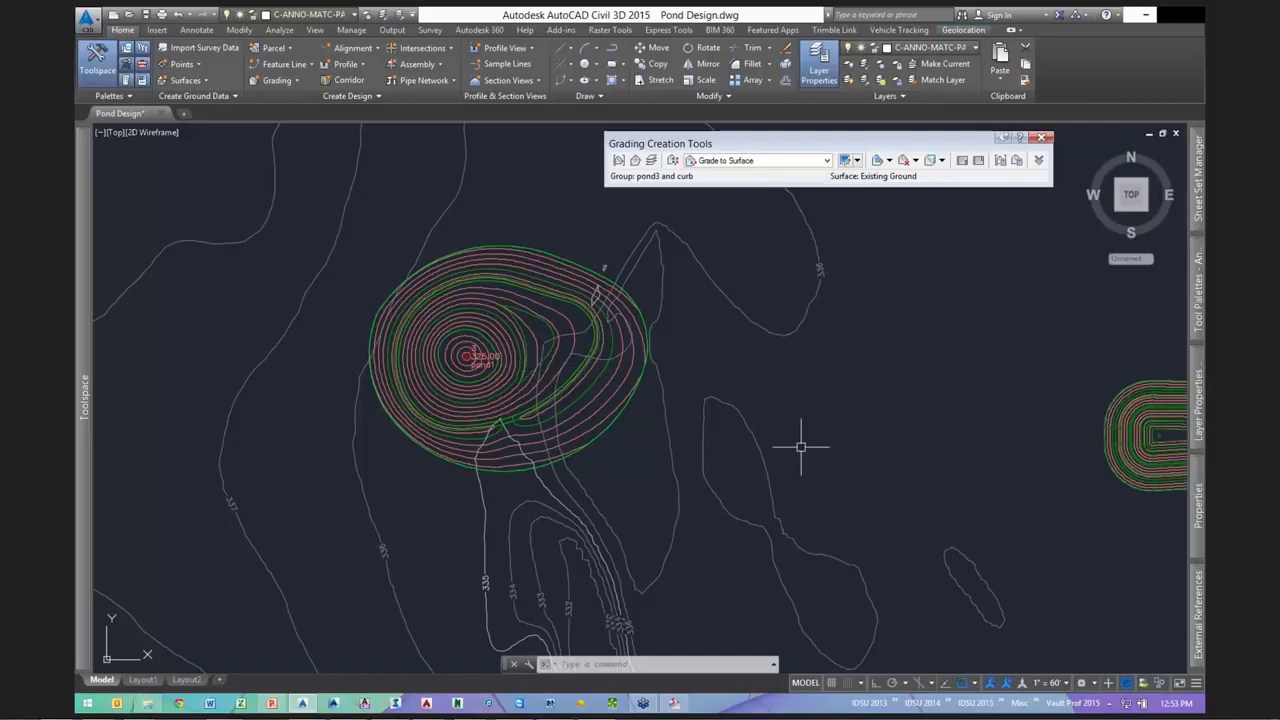
scroll(800, 447, "up", 2)
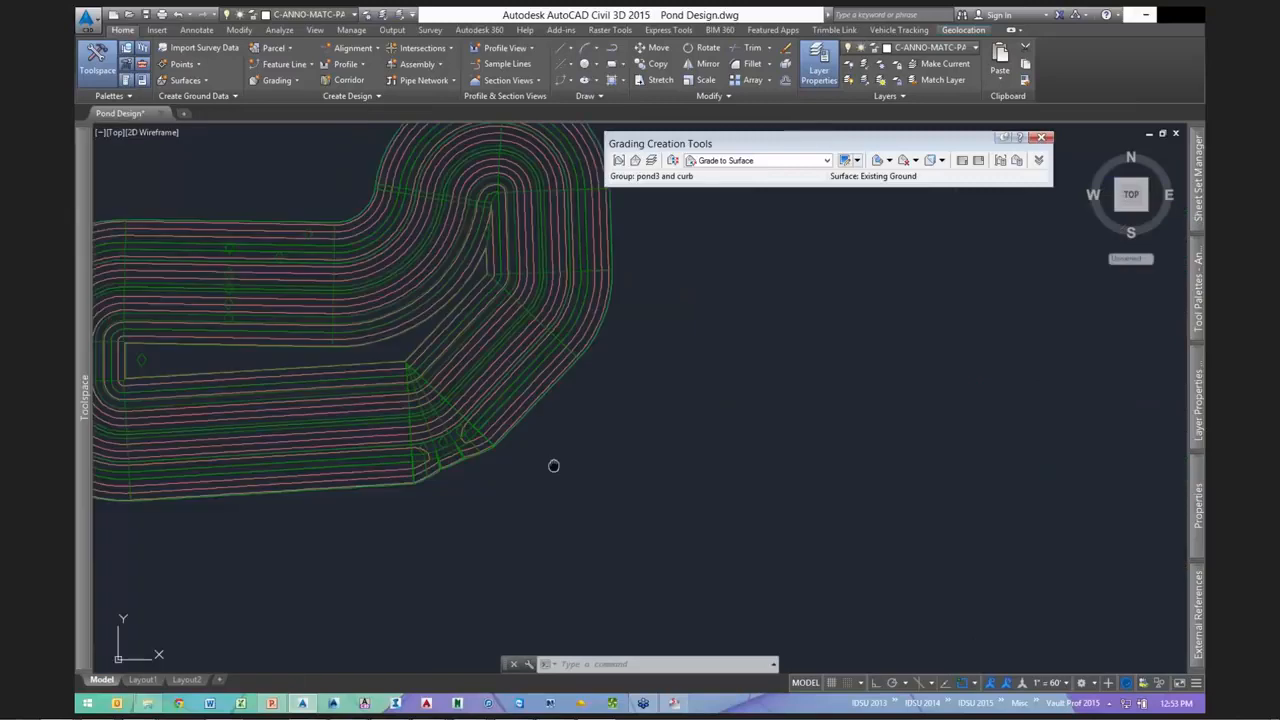
middle_click_drag(551, 466, 727, 520)
scroll(766, 555, "down", 3)
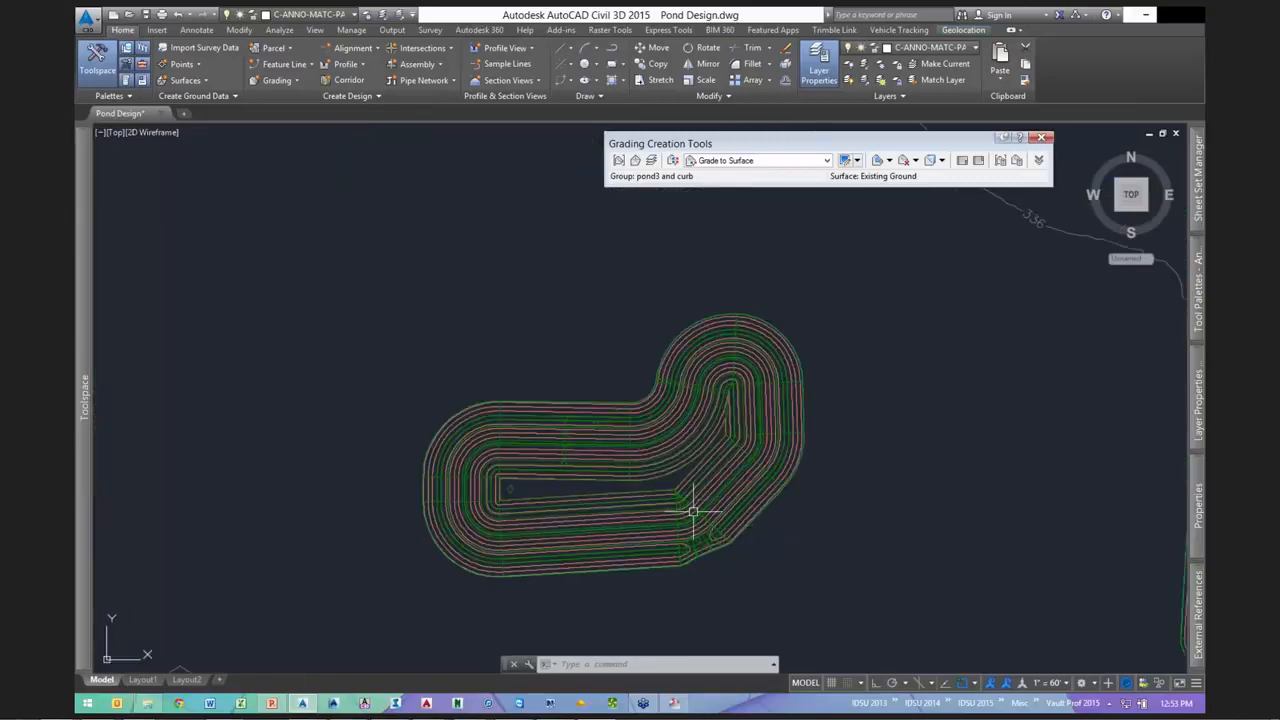
- Use the 3:1 @ 10' grading criterion and zoom to the pond's north curve beside the building pad
left_click(673, 160)
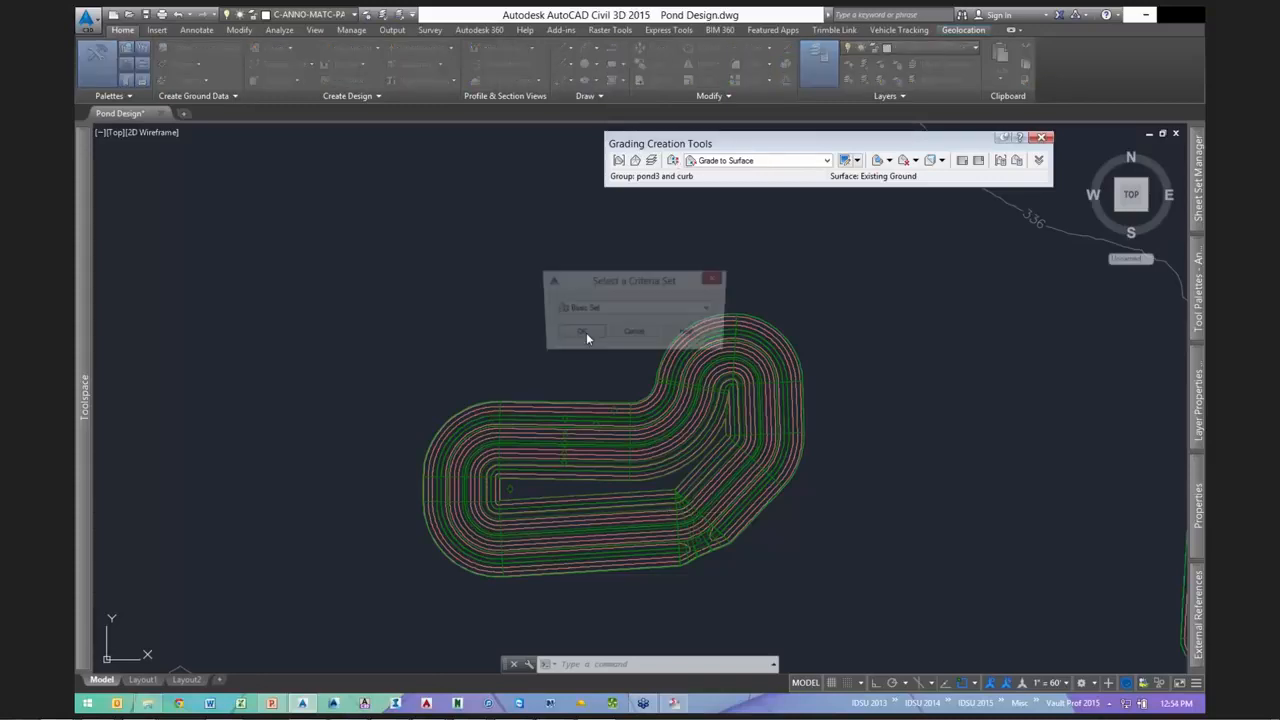
key("Return")
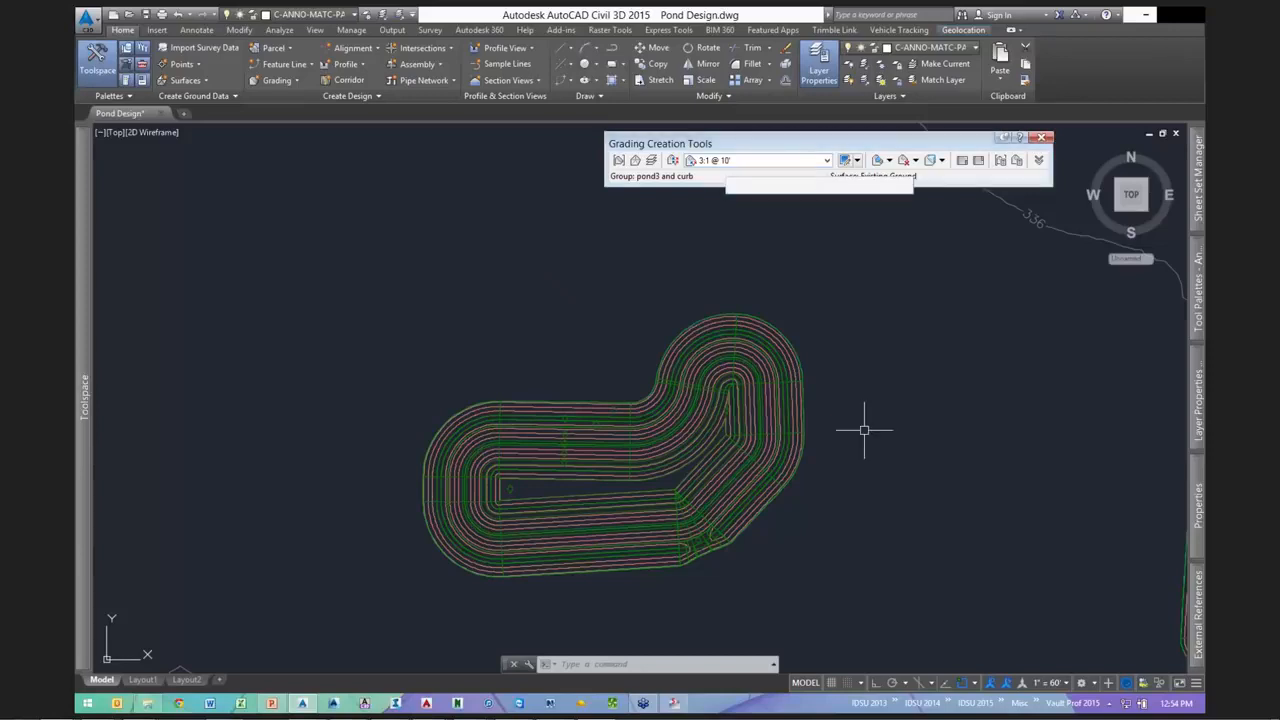
scroll(902, 530, "down", 4)
scroll(1170, 530, "up", 6)
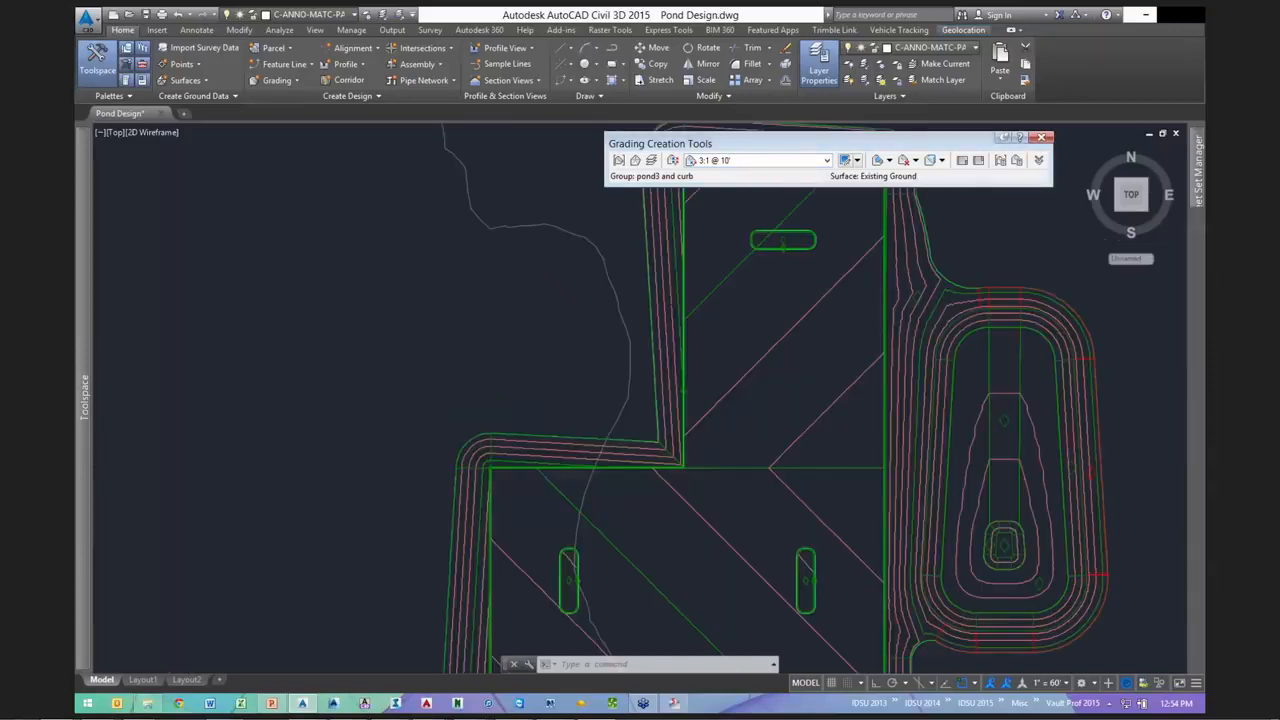
scroll(349, 360, "down", 2)
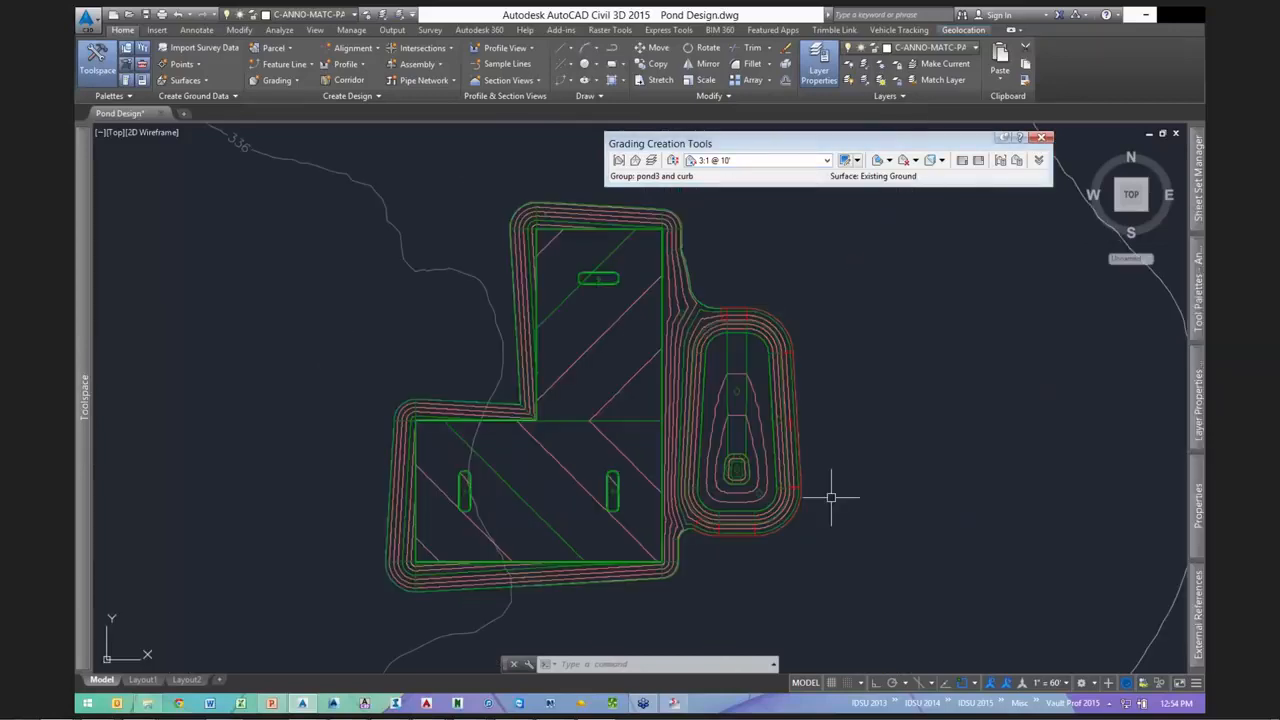
scroll(771, 429, "up", 2)
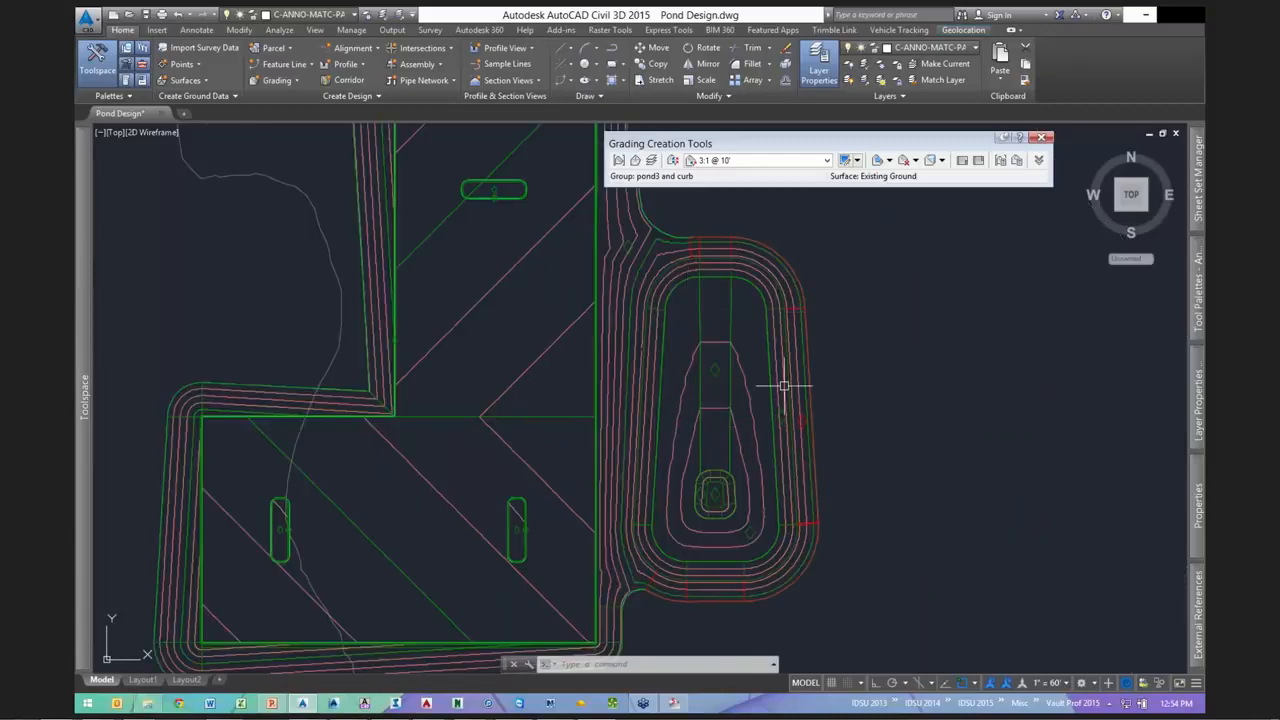
scroll(784, 385, "down", 2)
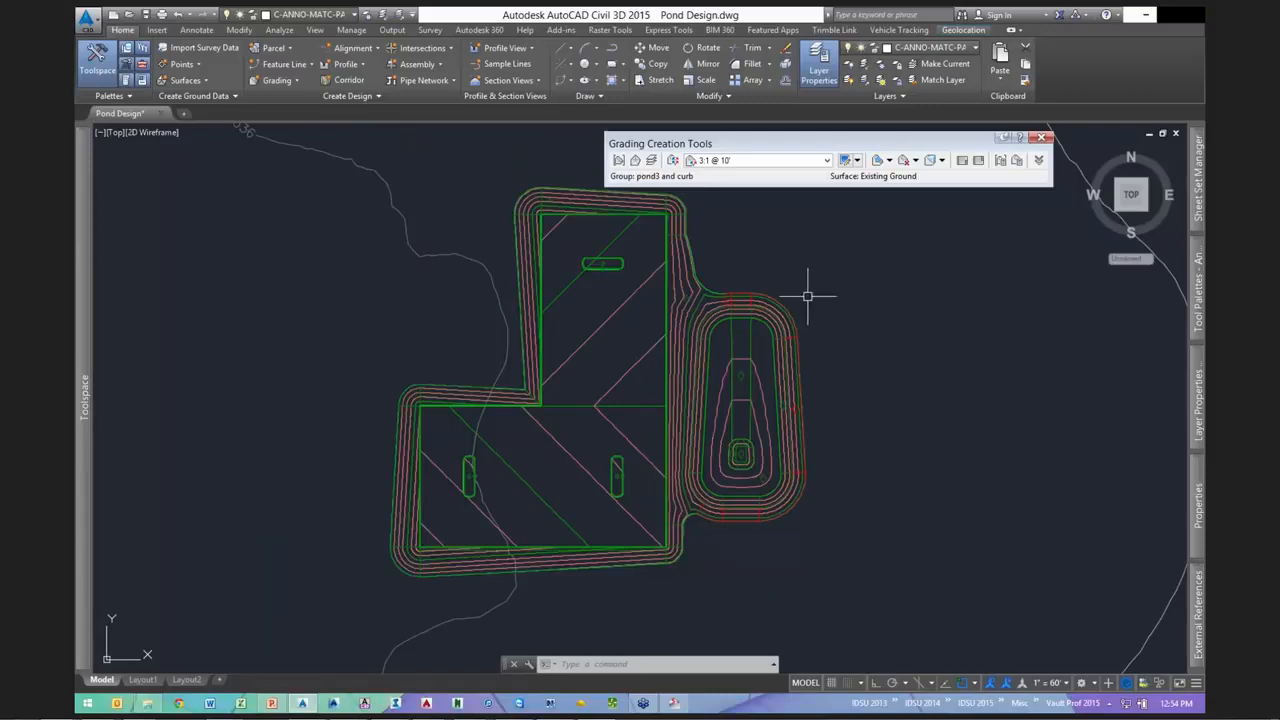
scroll(834, 352, "up", 2)
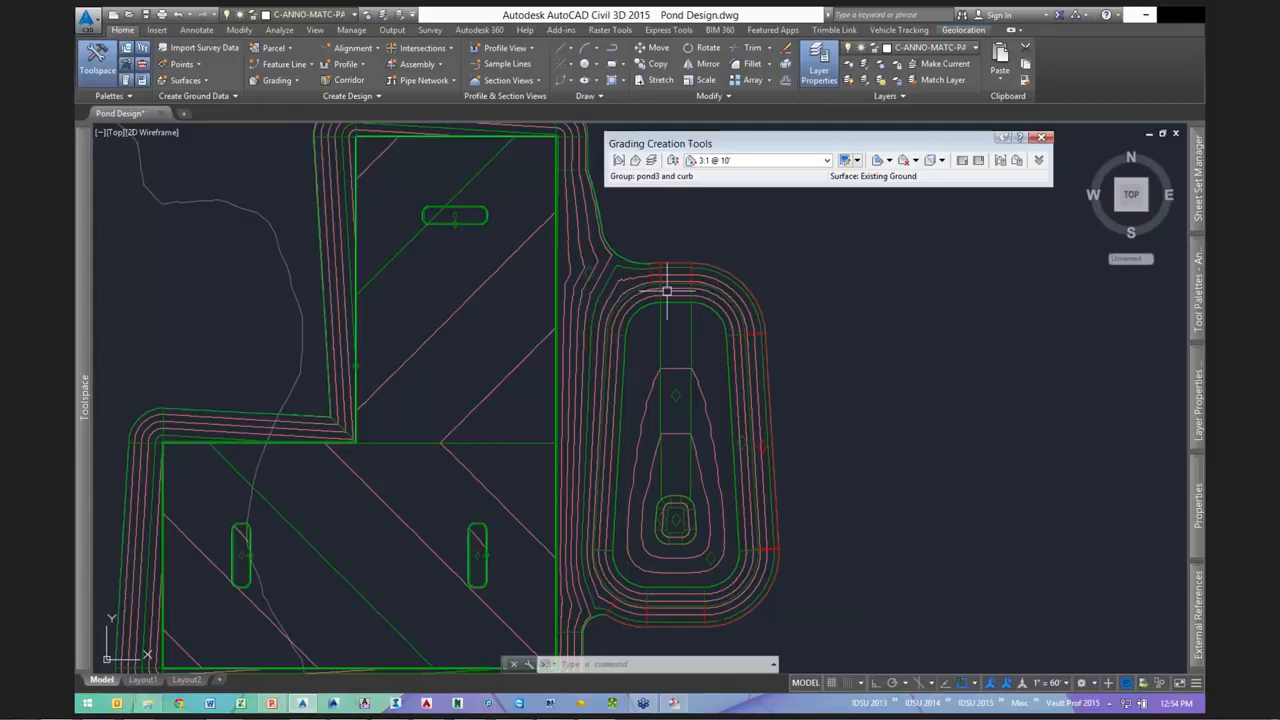
scroll(666, 291, "up", 2)
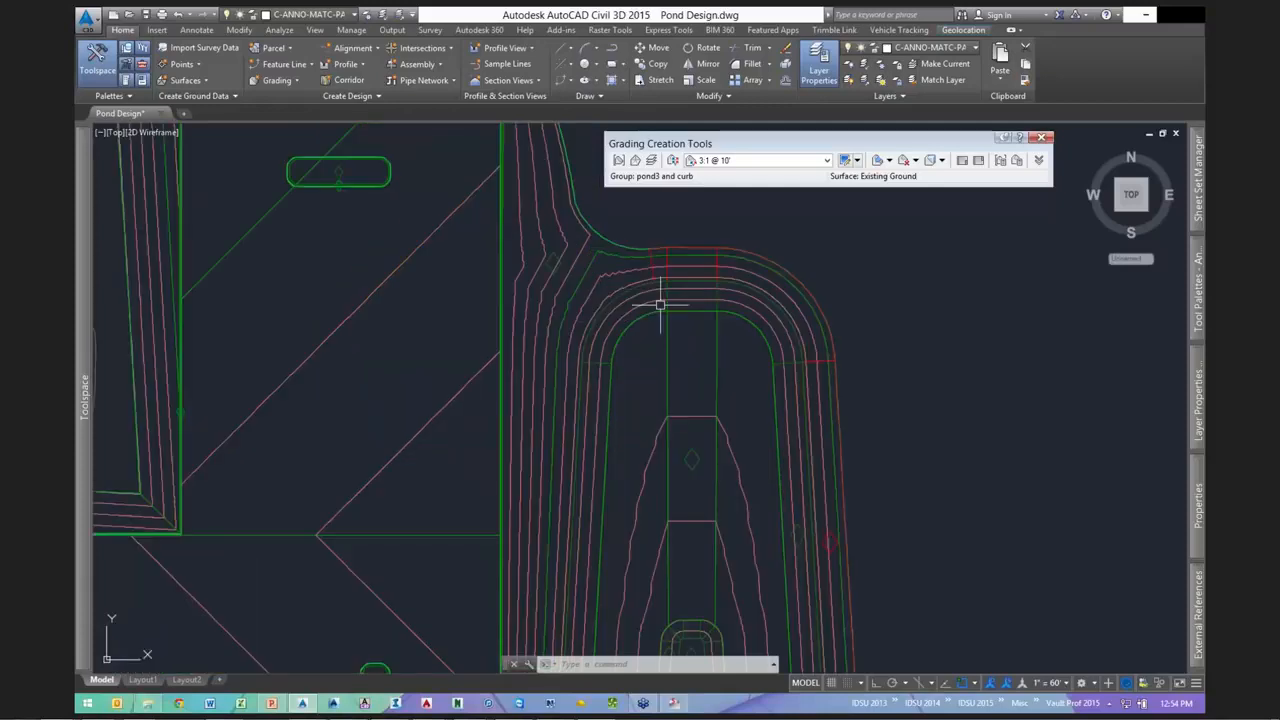
scroll(724, 345, "up", 2)
scroll(690, 358, "down", 3)
scroll(615, 322, "up", 3)
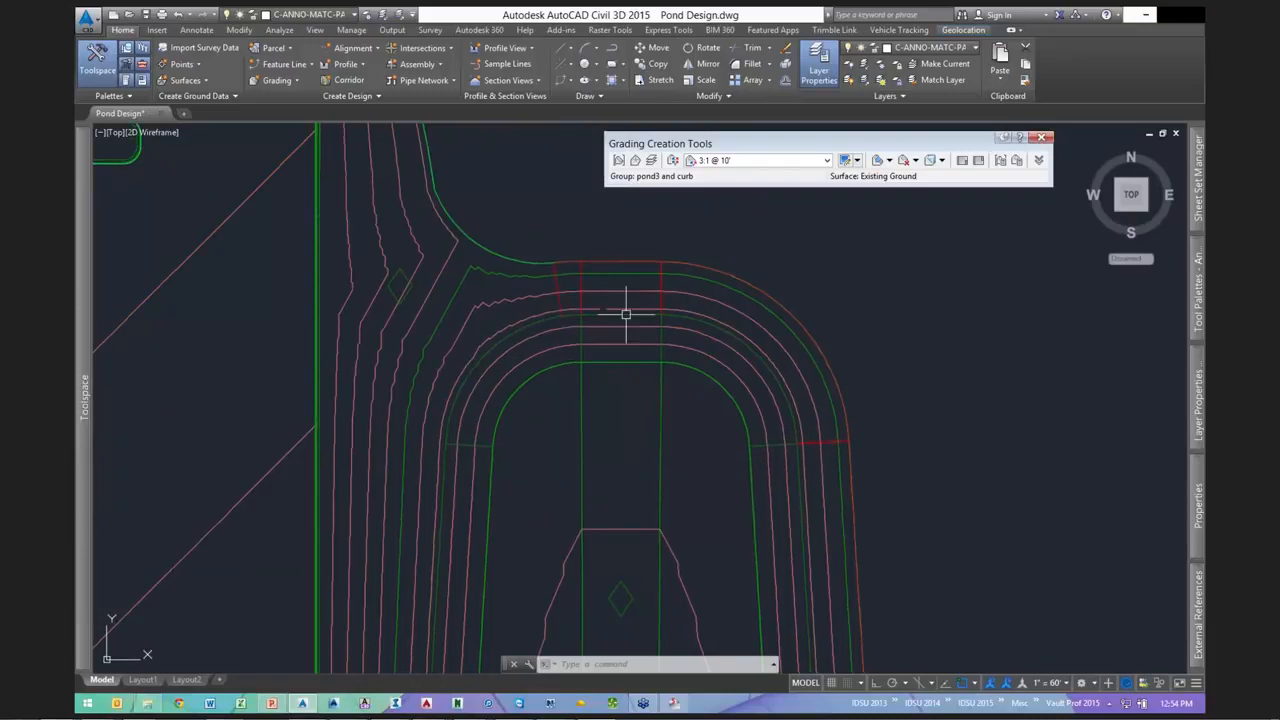
- Check that the pink pond feature line sits at elevation 332.667 in Properties
left_click(609, 313)
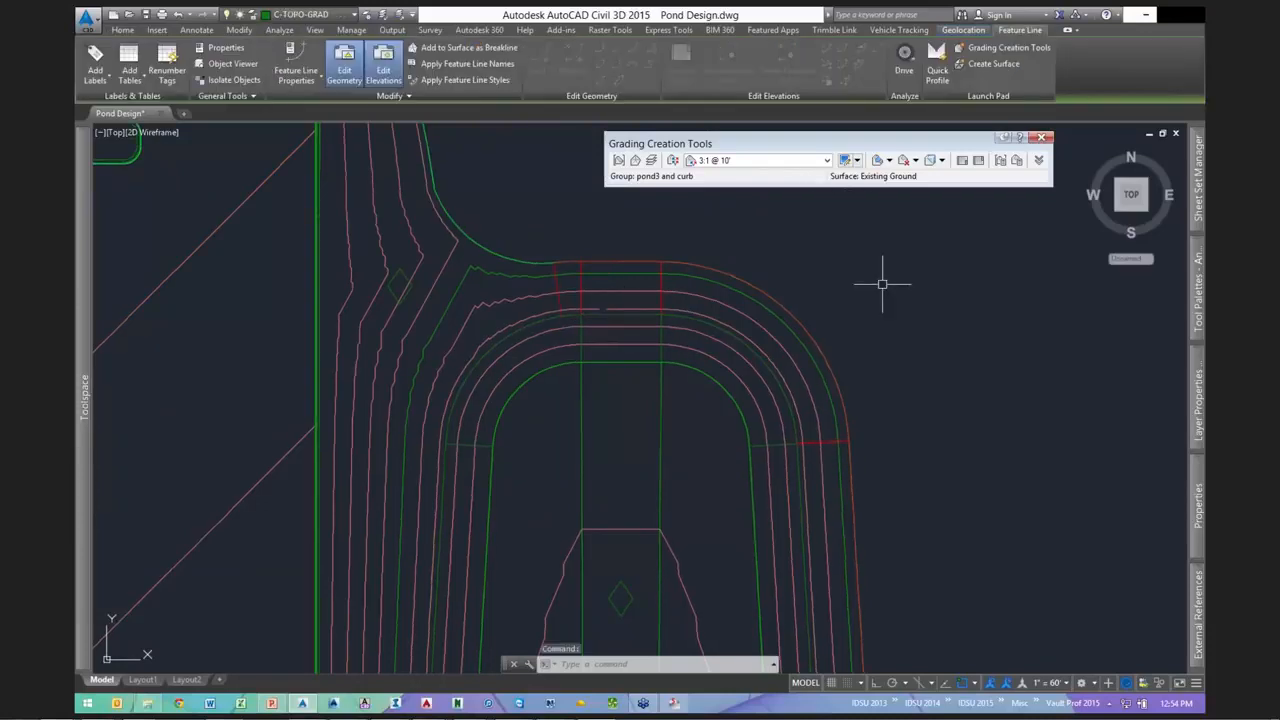
mouse_move(1197, 500)
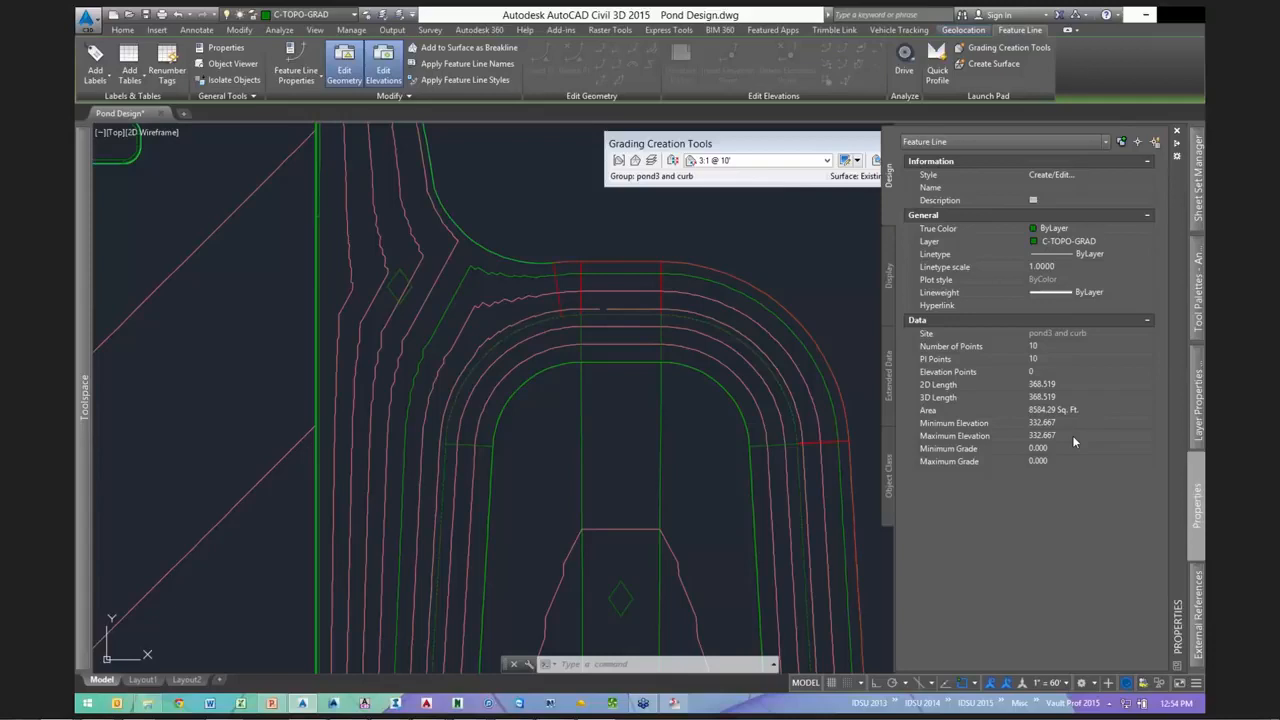
key("Escape")
key("Escape")
key("Escape")
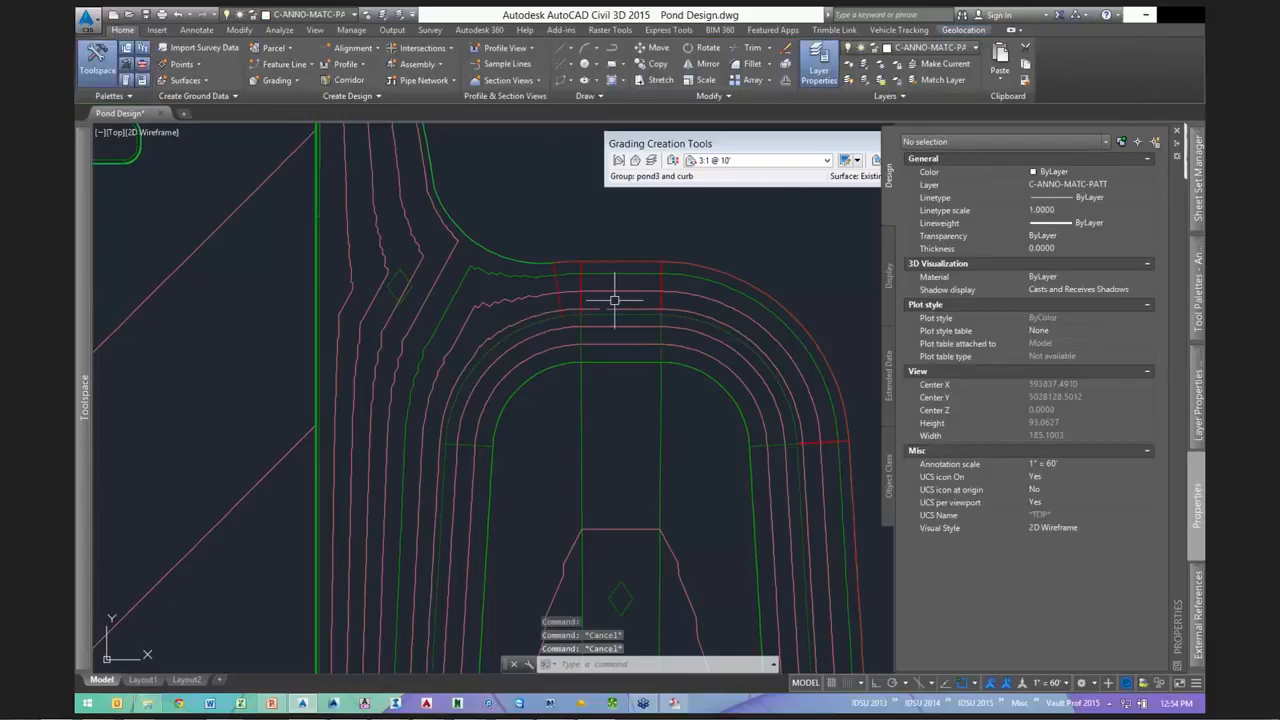
scroll(614, 294, "up", 1)
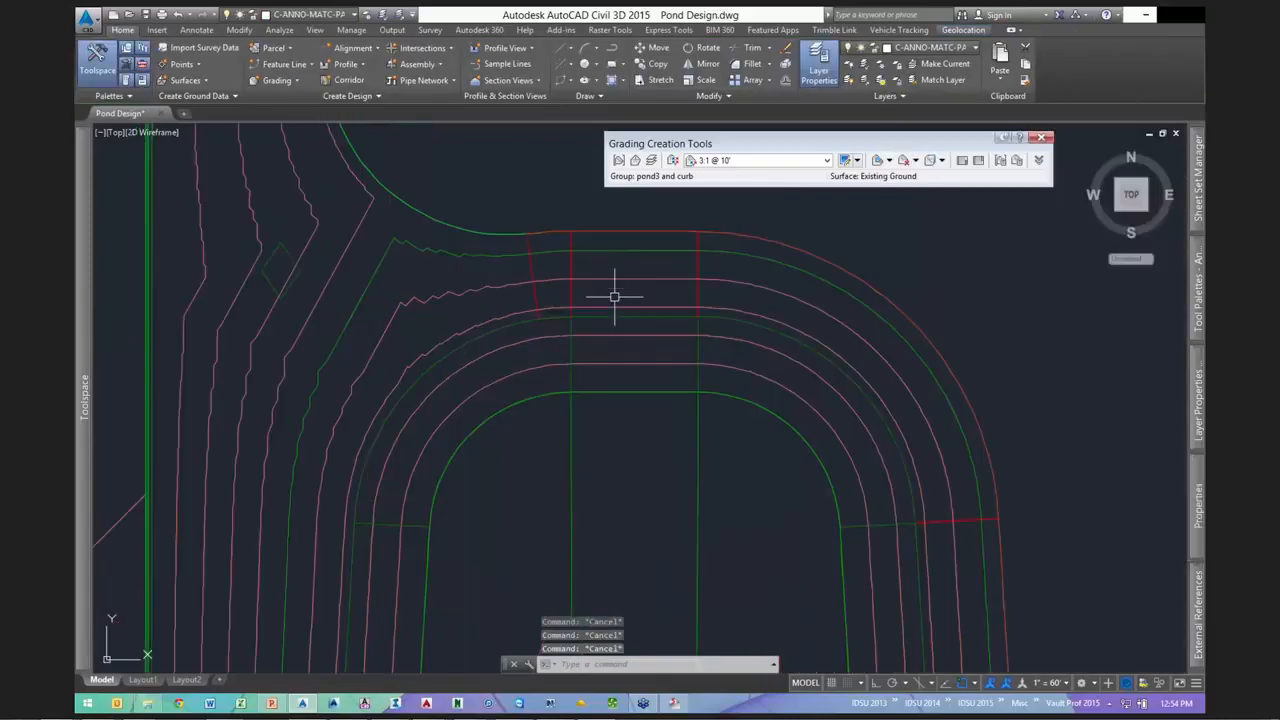
- Make User Contours visible in the pond3 and curb surface's Contours 1' and 5' (Design) style
left_click(686, 273)
right_click(686, 273)
left_click(745, 439)
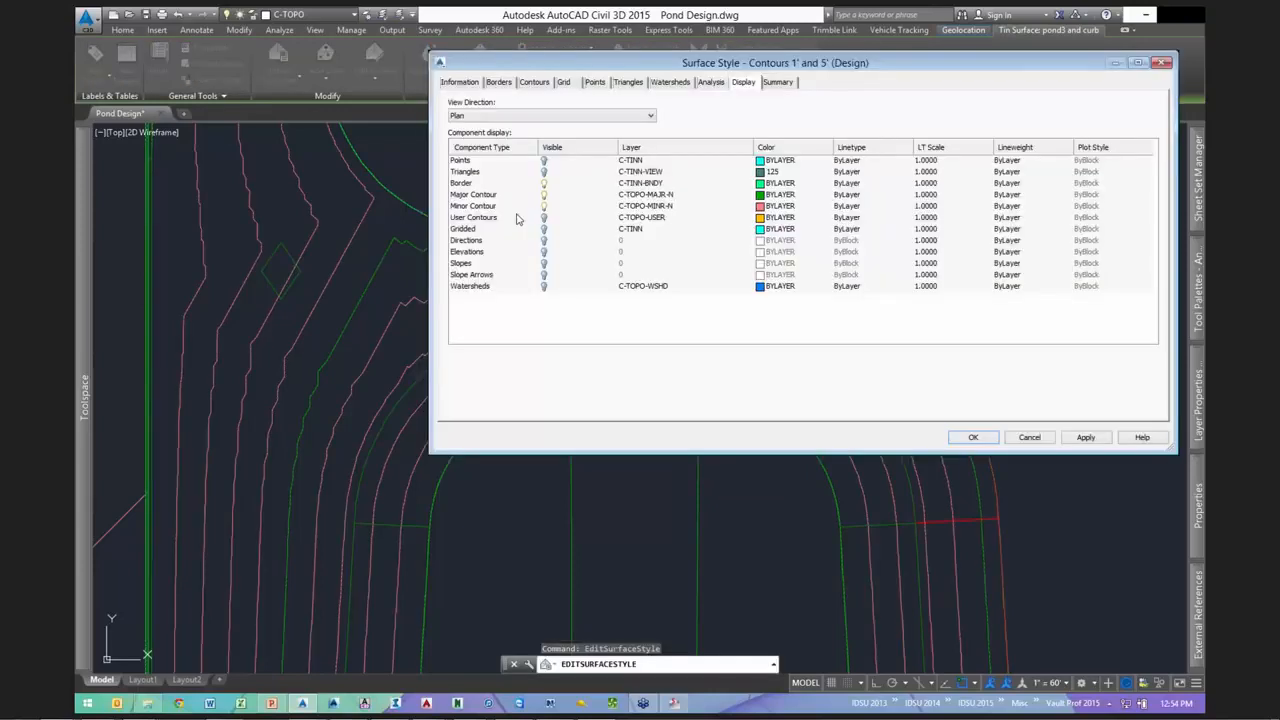
left_click(543, 218)
left_click(543, 218)
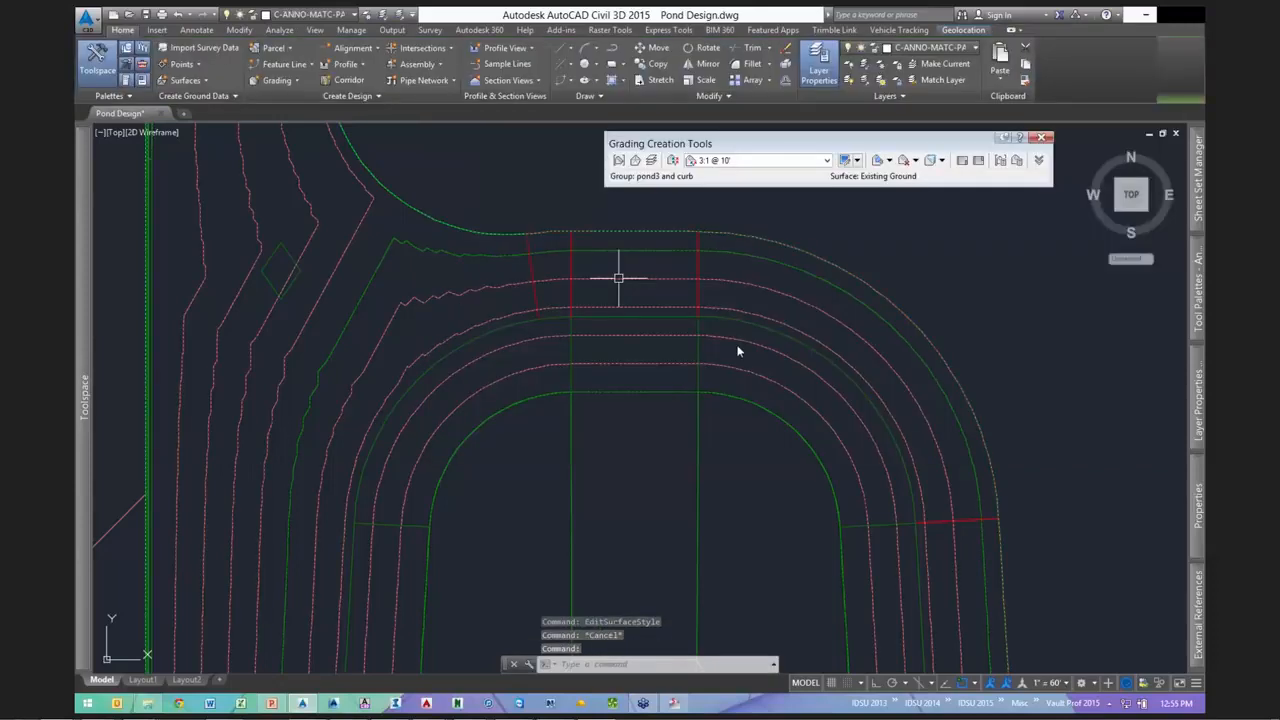
left_click(666, 283)
right_click(666, 283)
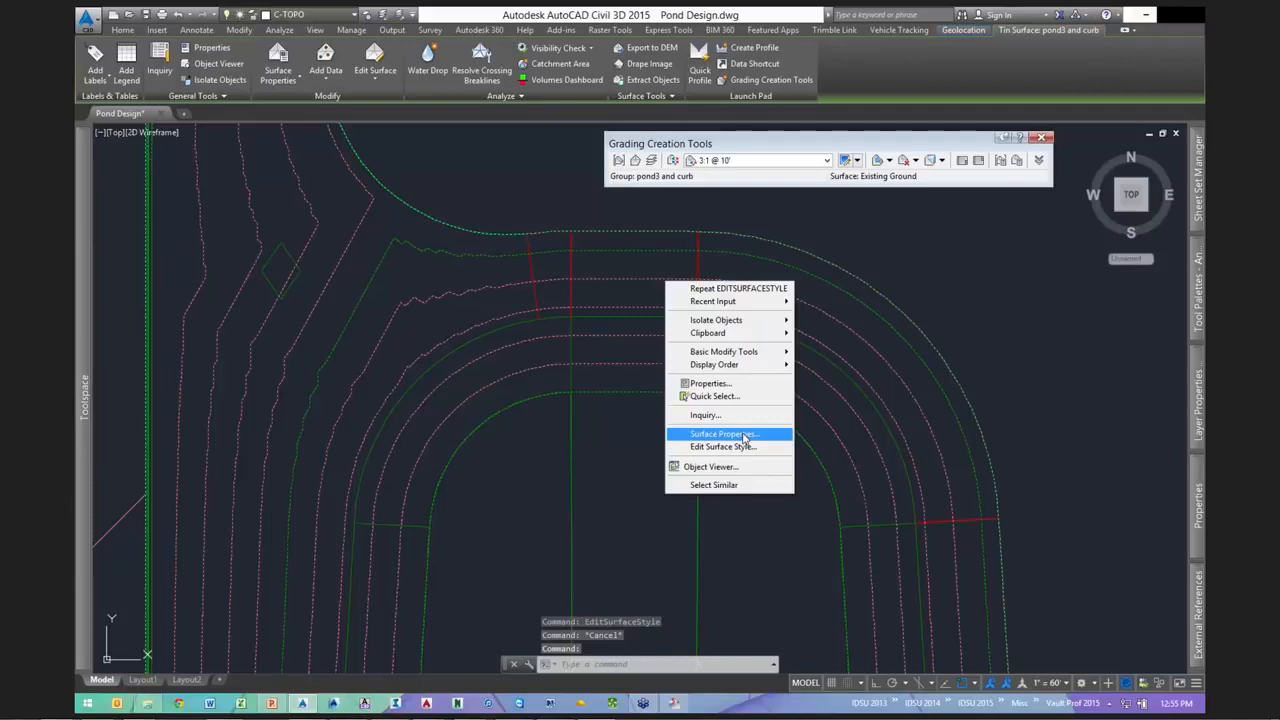
- In the surface's Analysis properties, create 1 user-defined contour at elevation 332.667'
left_click(744, 435)
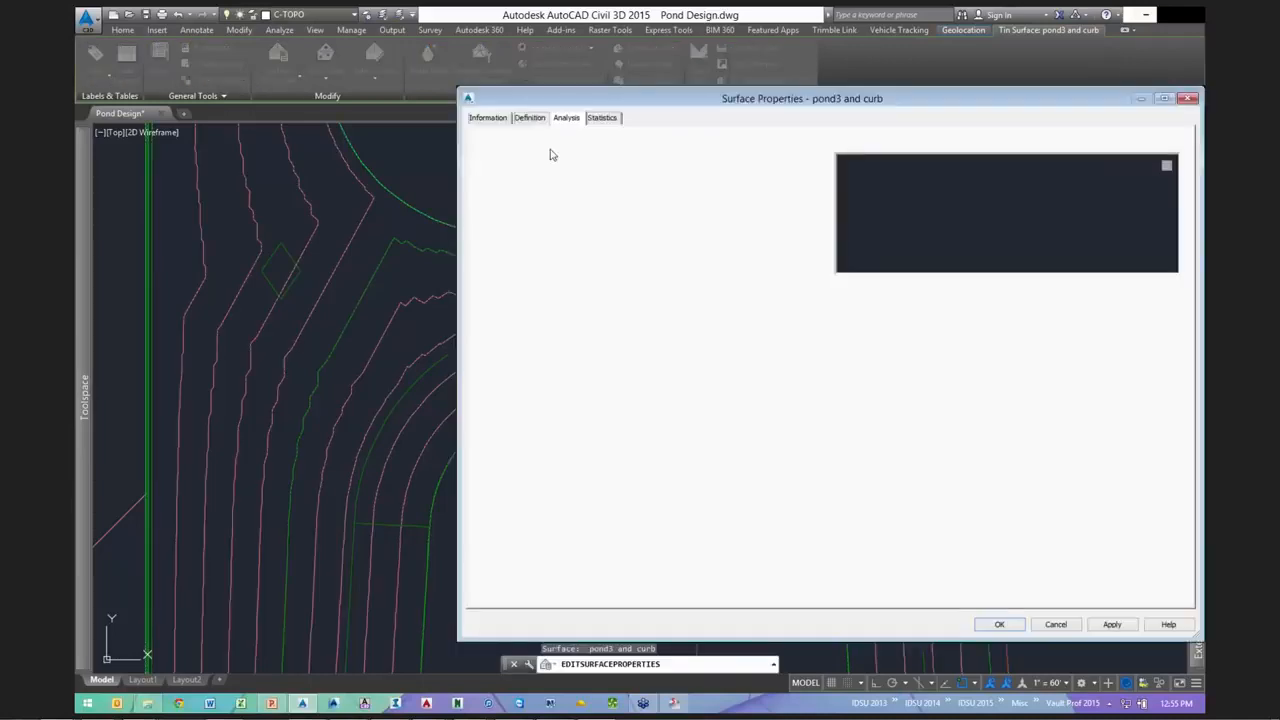
left_click(549, 152)
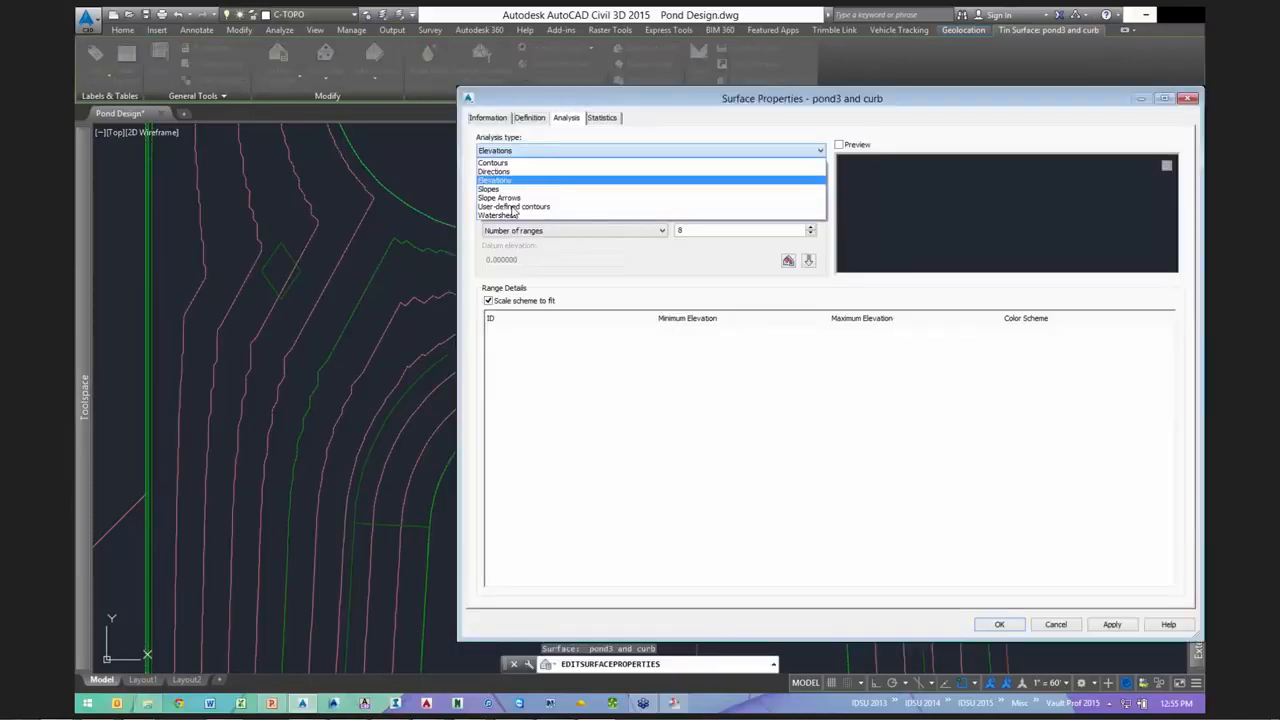
left_click(512, 207)
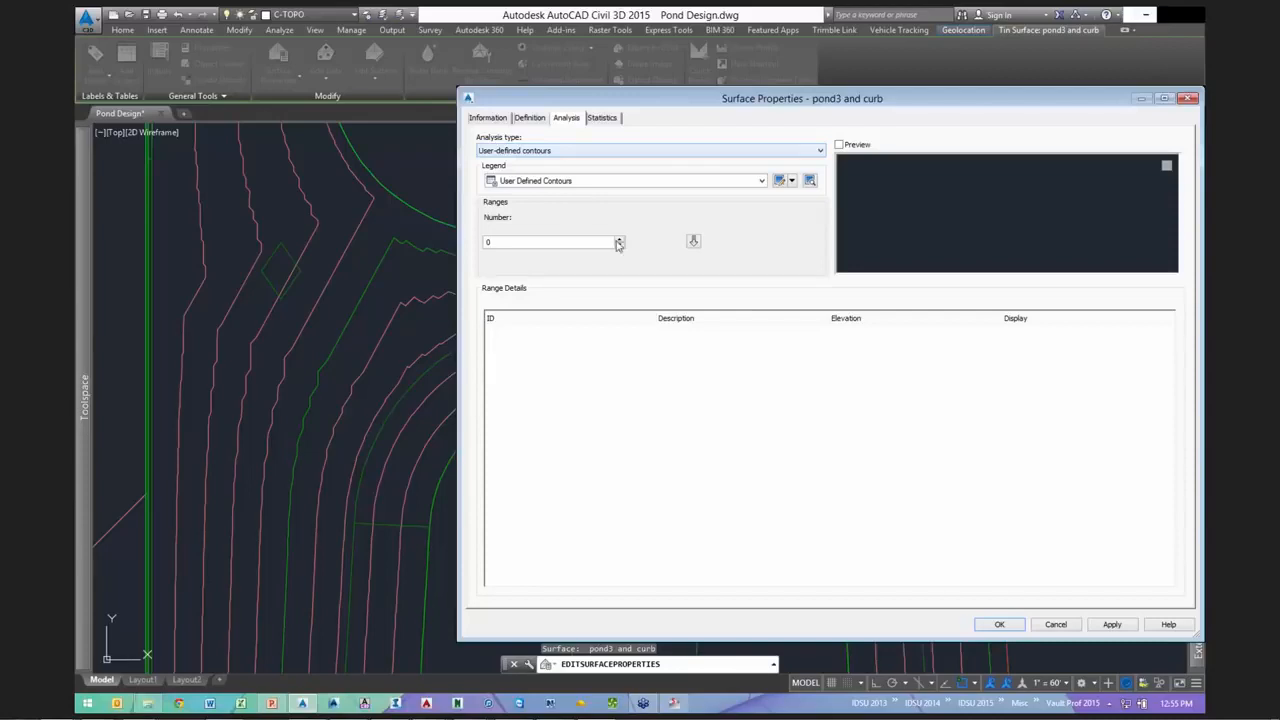
double_click(568, 242)
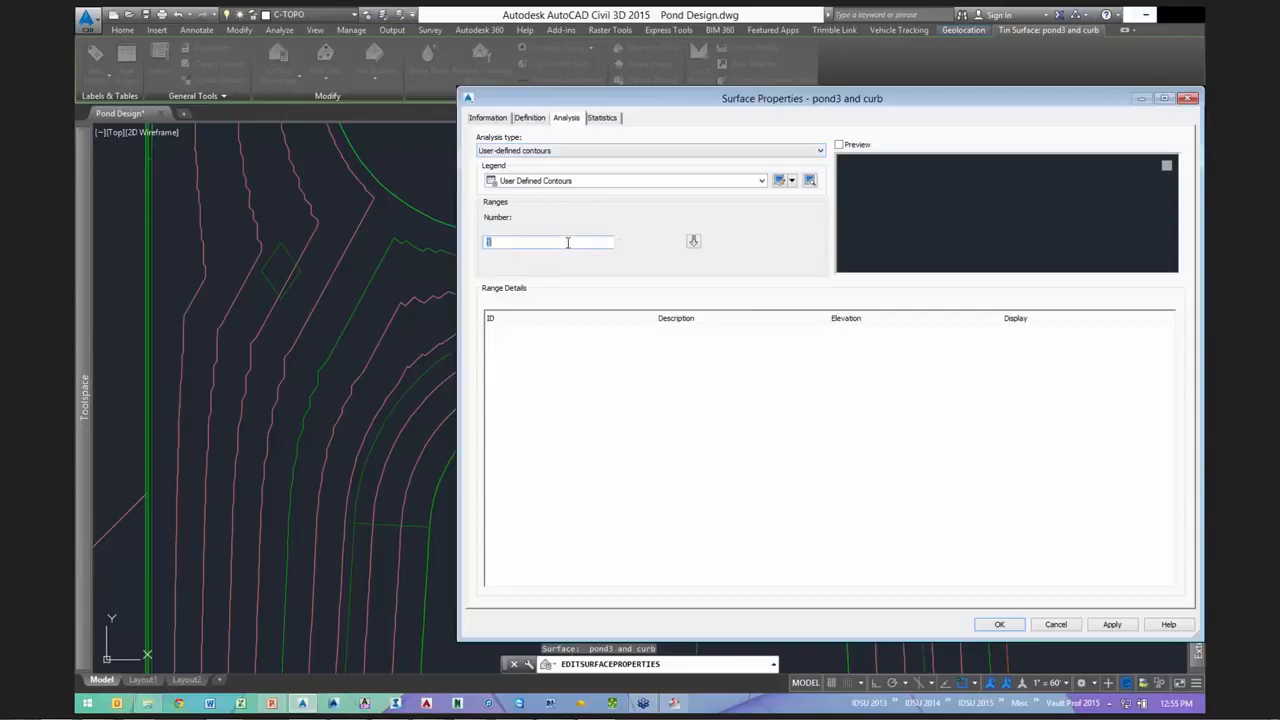
type("1")
left_click(693, 243)
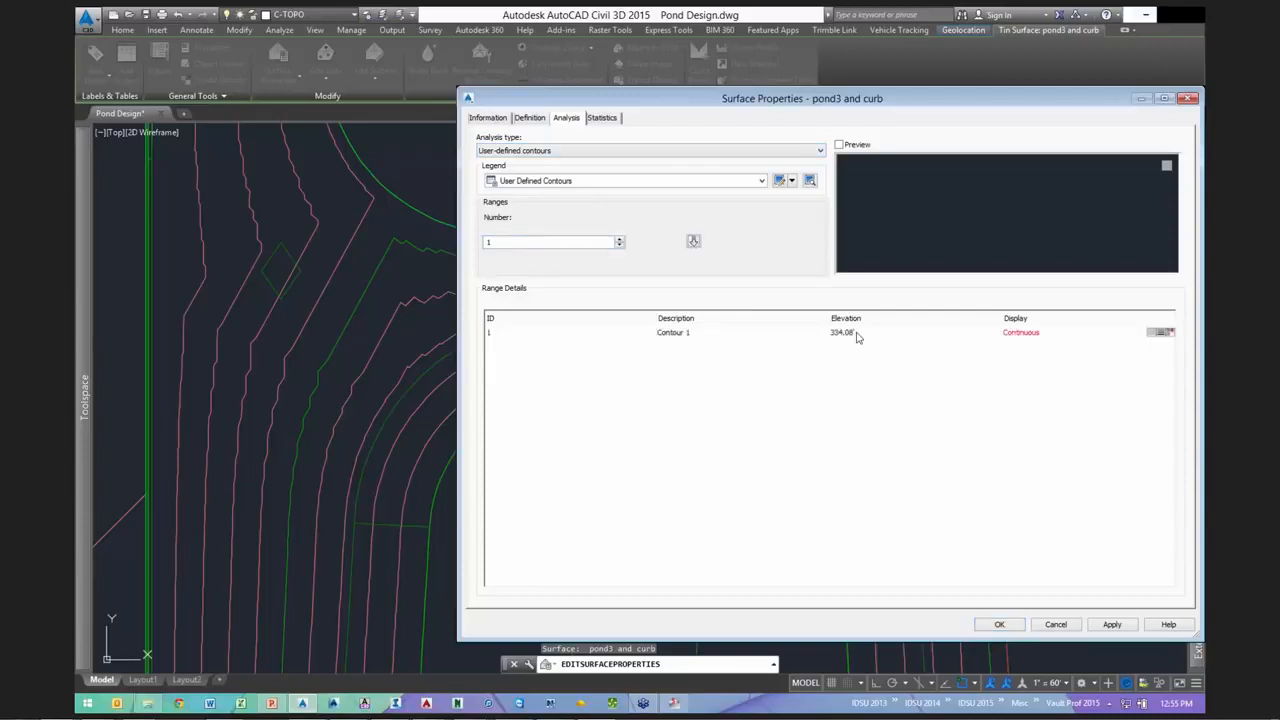
left_click(857, 332)
type("332")
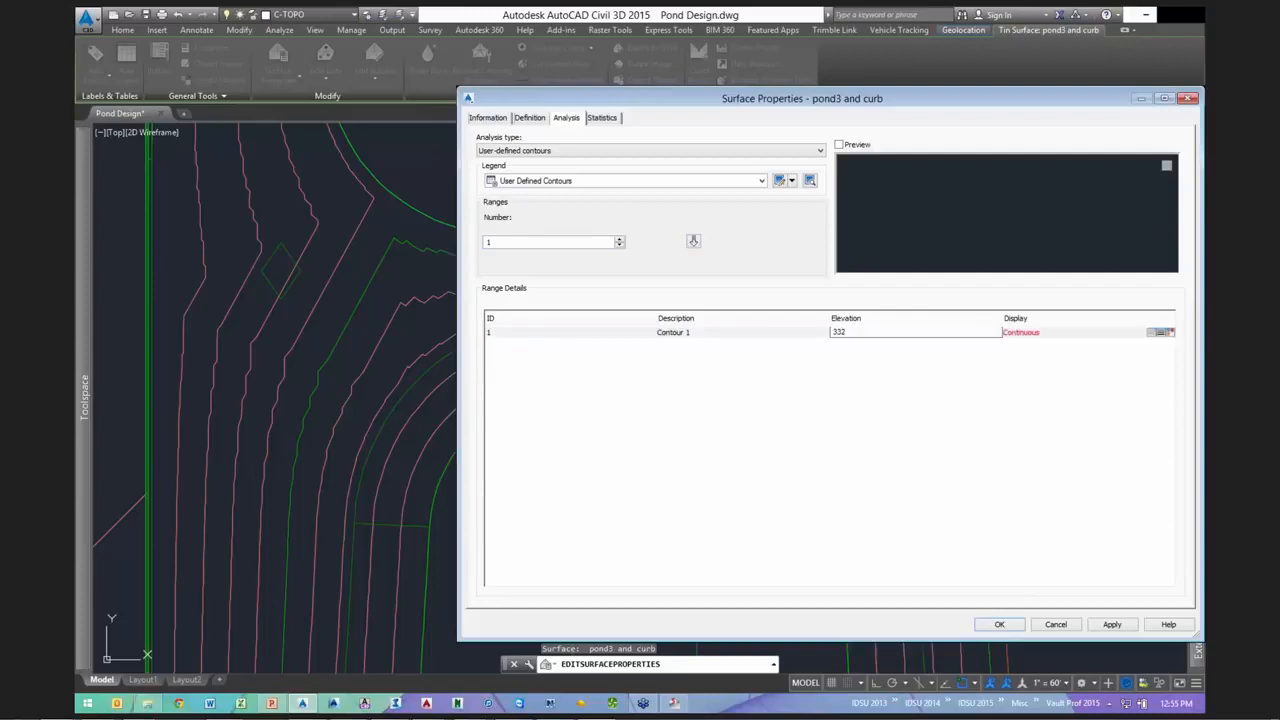
type(".667")
left_click(1003, 625)
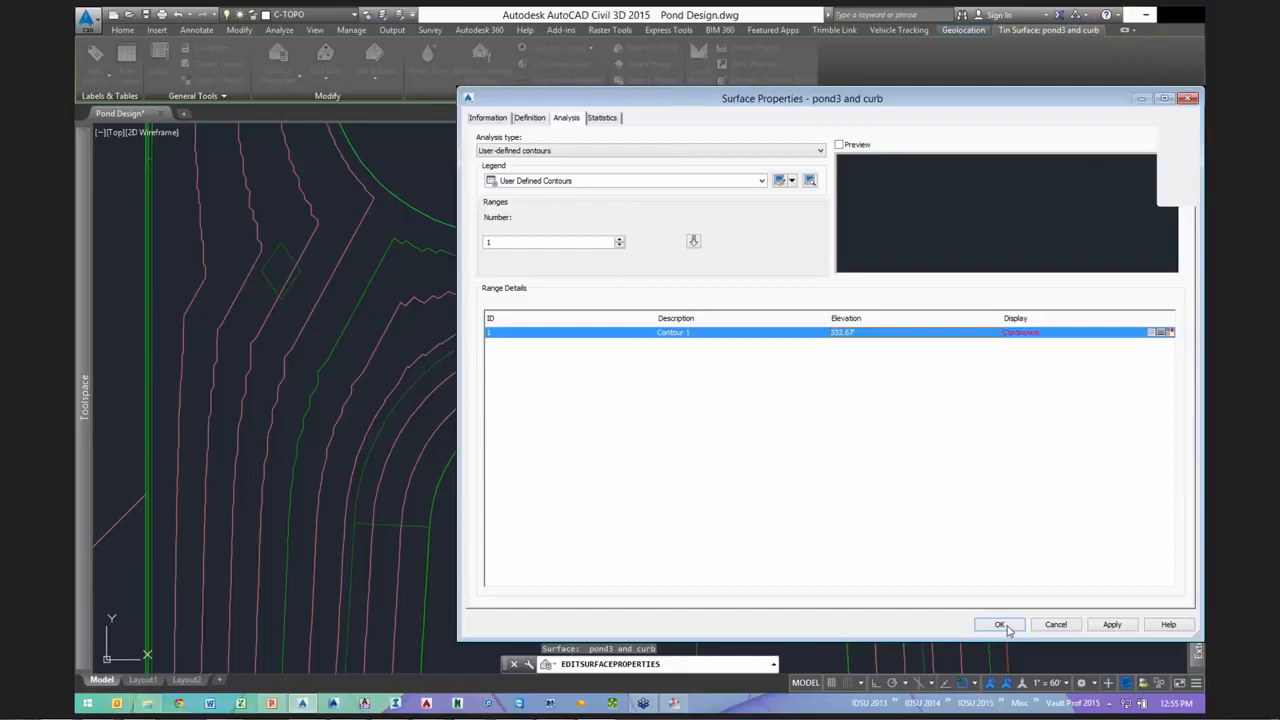
left_click(1003, 625)
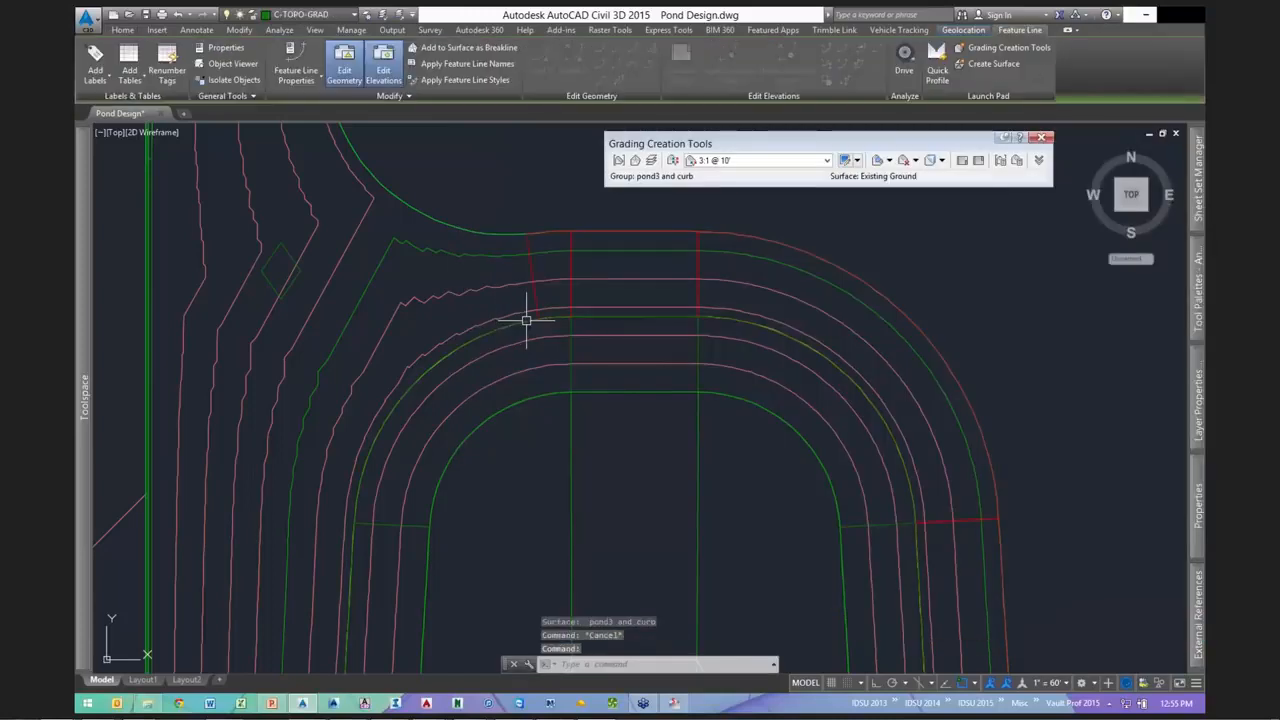
- Read the Existing Ground and pond3 and curb elevations at the rim, then select the pond3 and curb surface
scroll(526, 320, "up", 2)
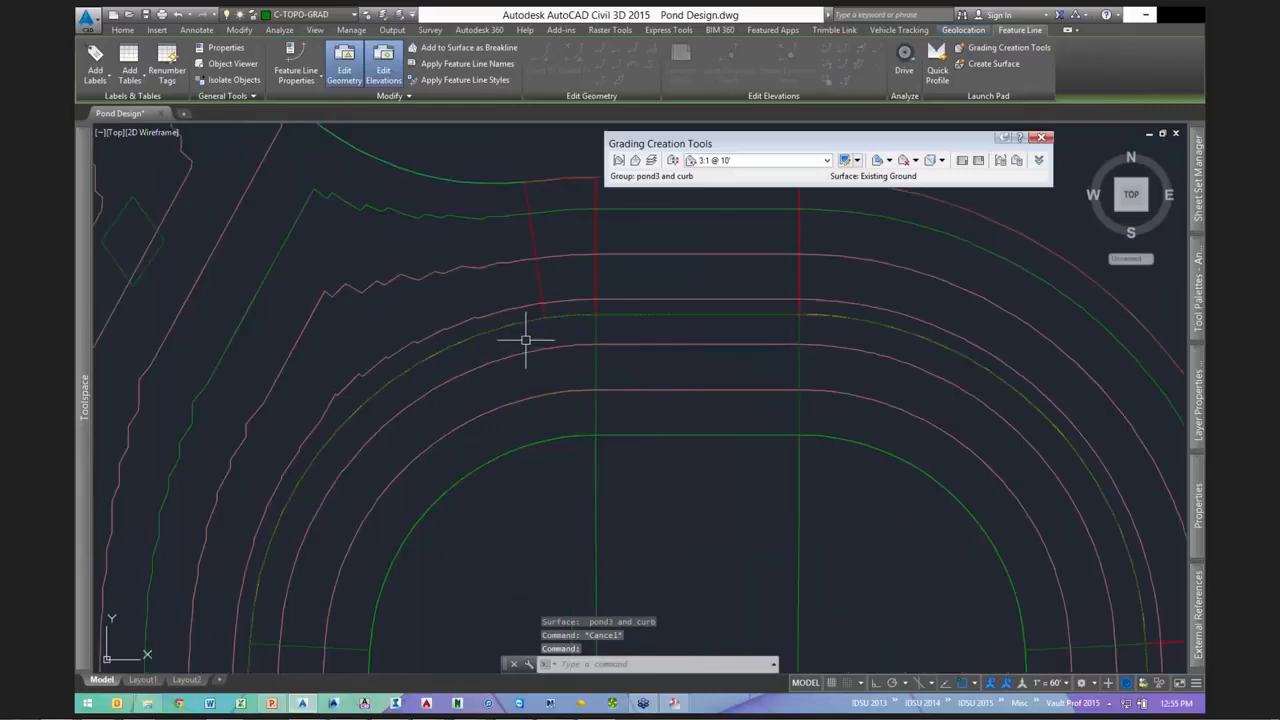
key("Escape")
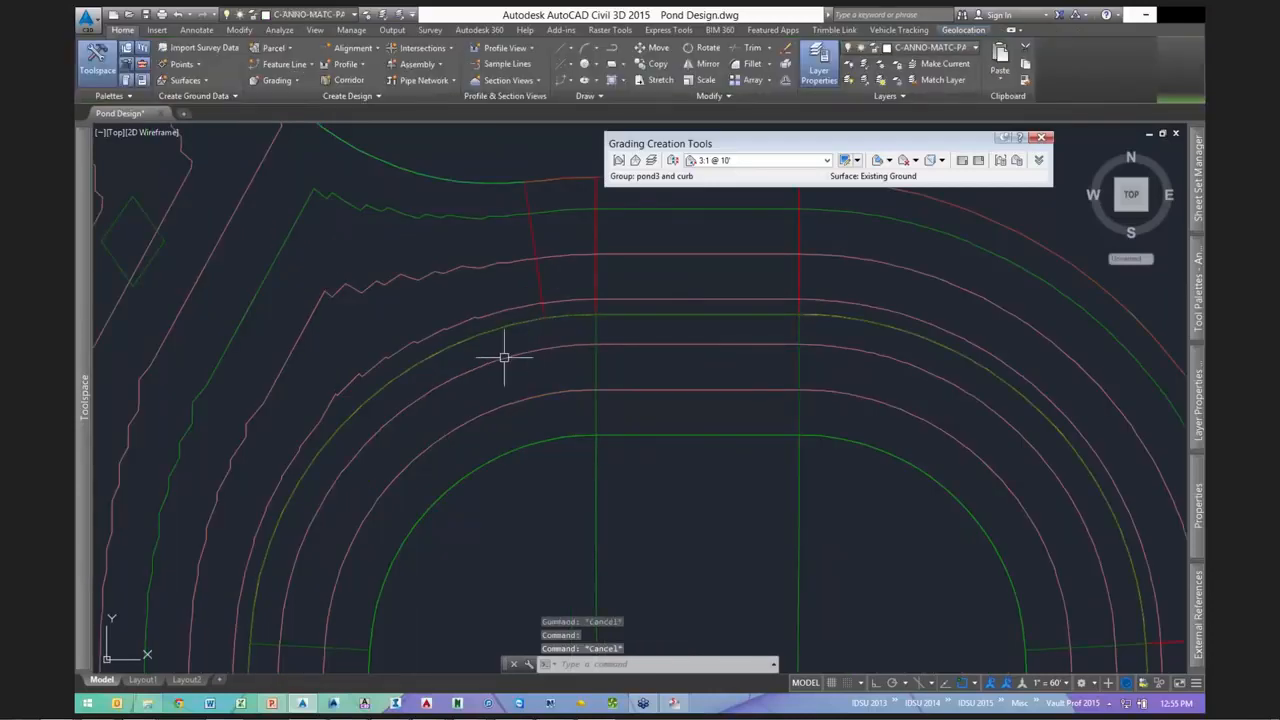
left_click(504, 357)
right_click(527, 342)
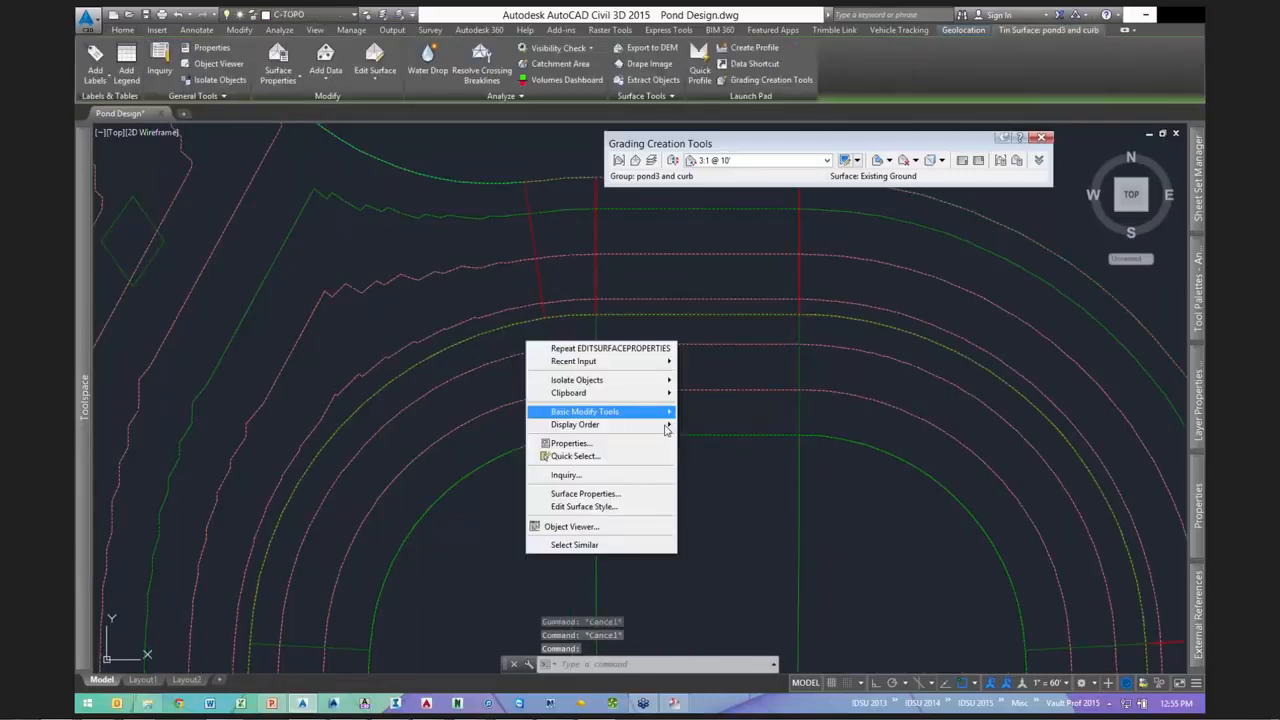
mouse_move(662, 425)
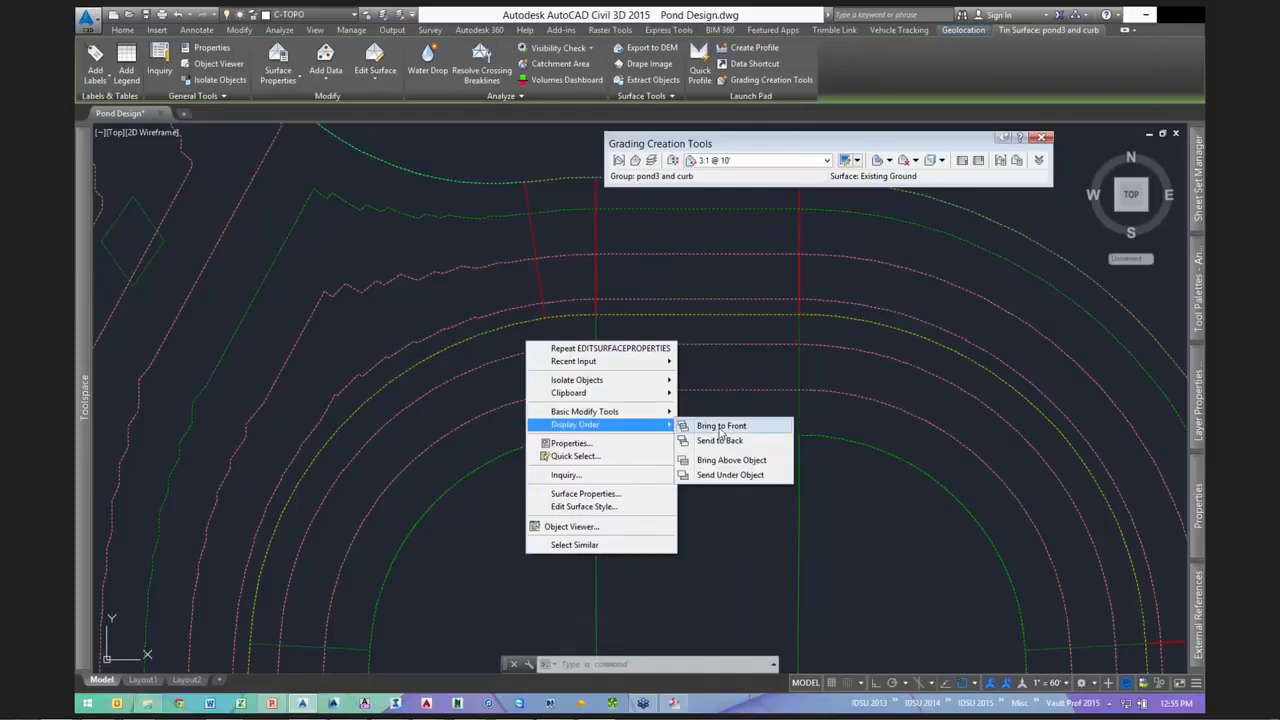
key("Escape")
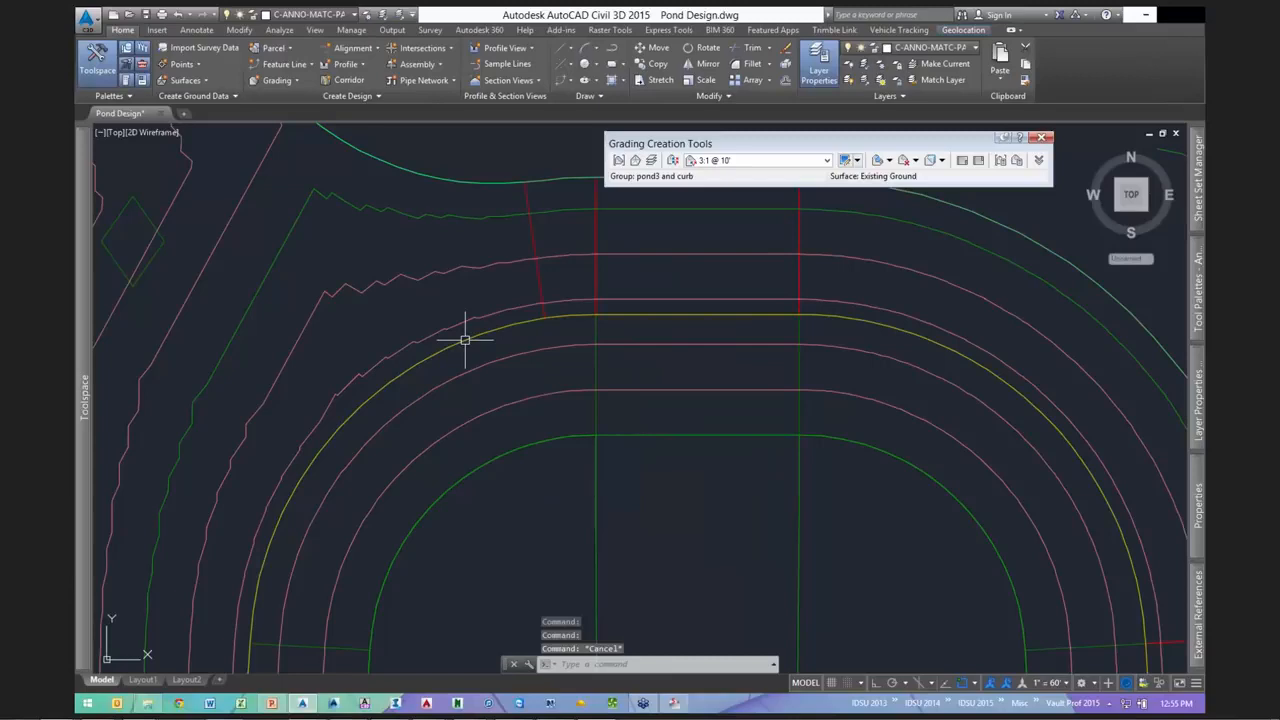
middle_click_drag(465, 340, 538, 338)
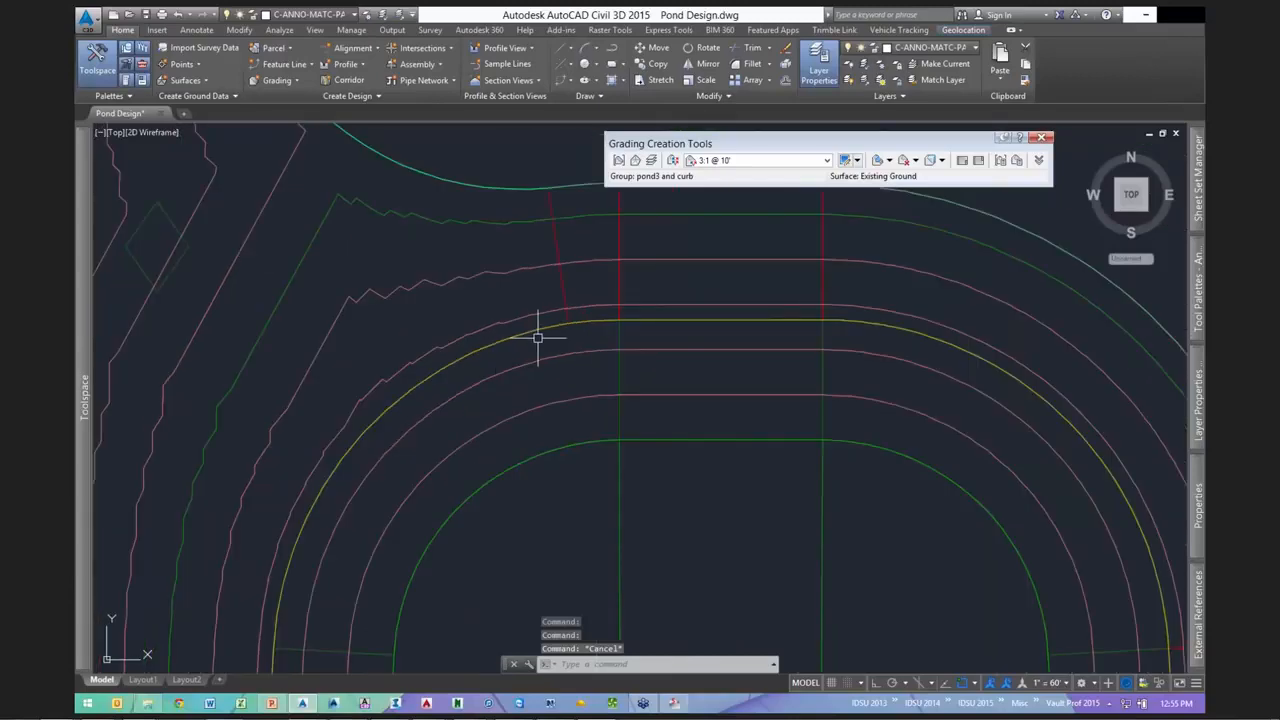
mouse_move(538, 338)
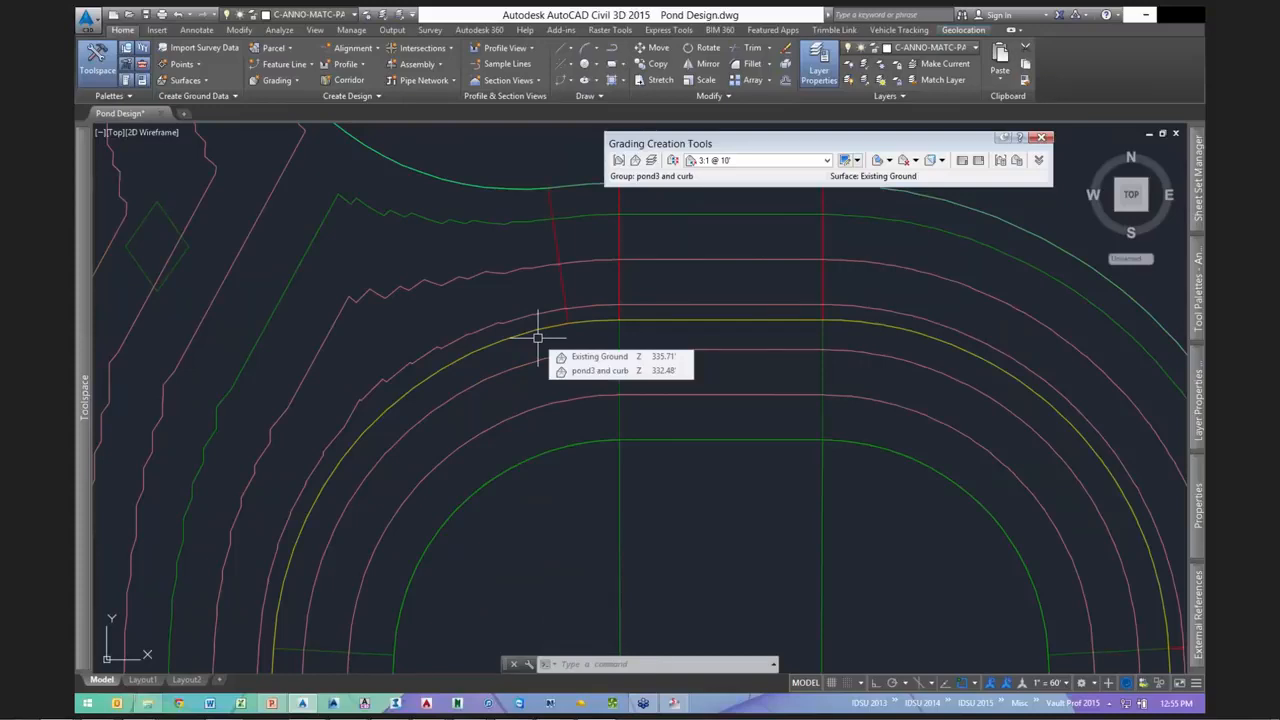
key("Escape")
key("Escape")
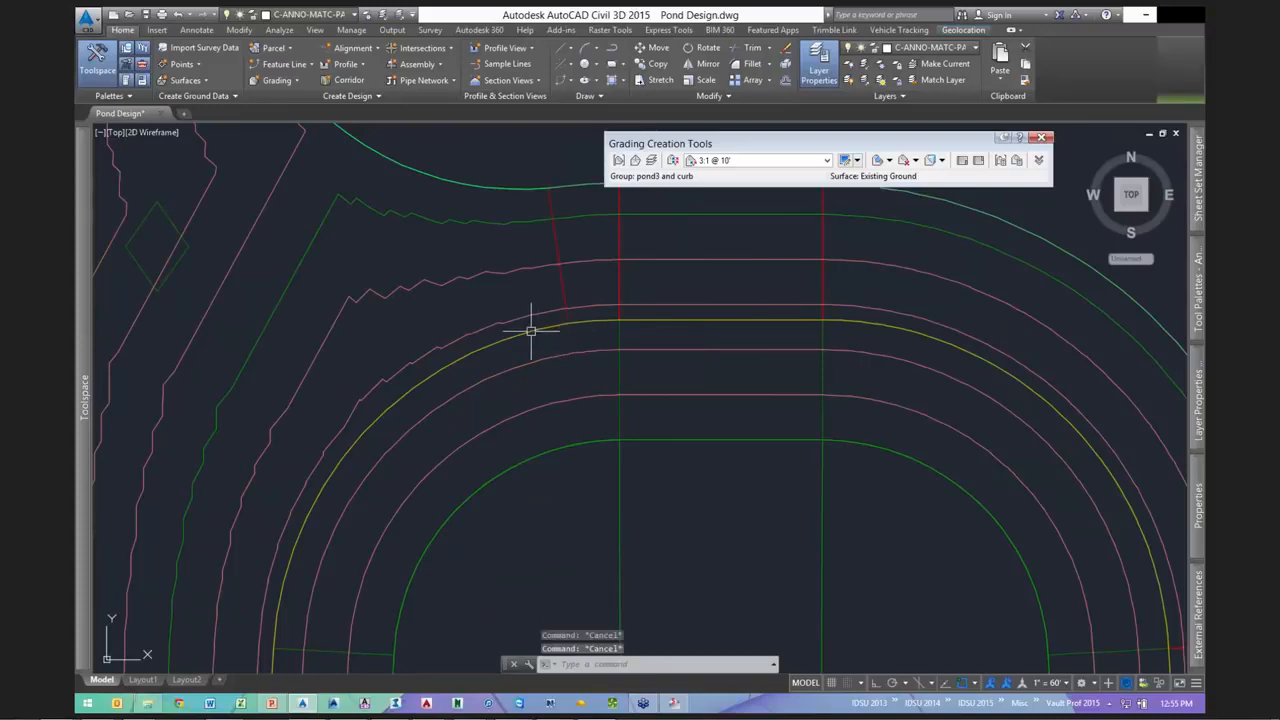
left_click(531, 331)
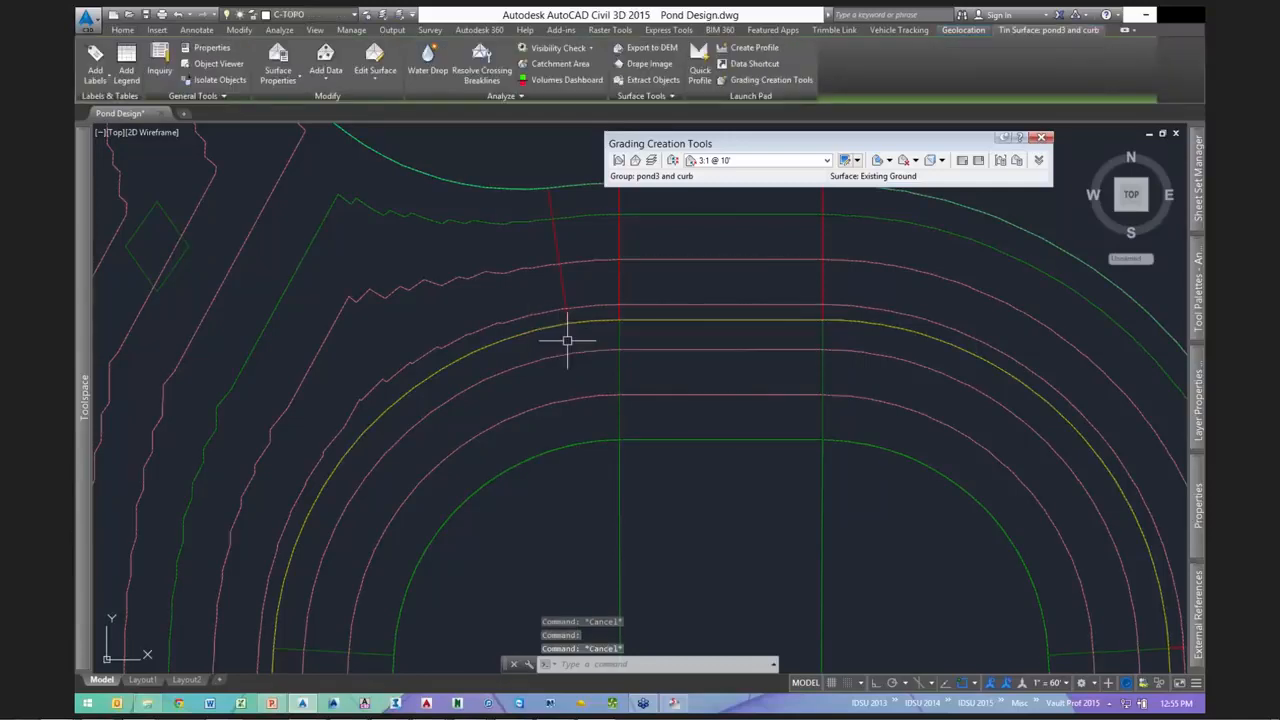
key("Escape")
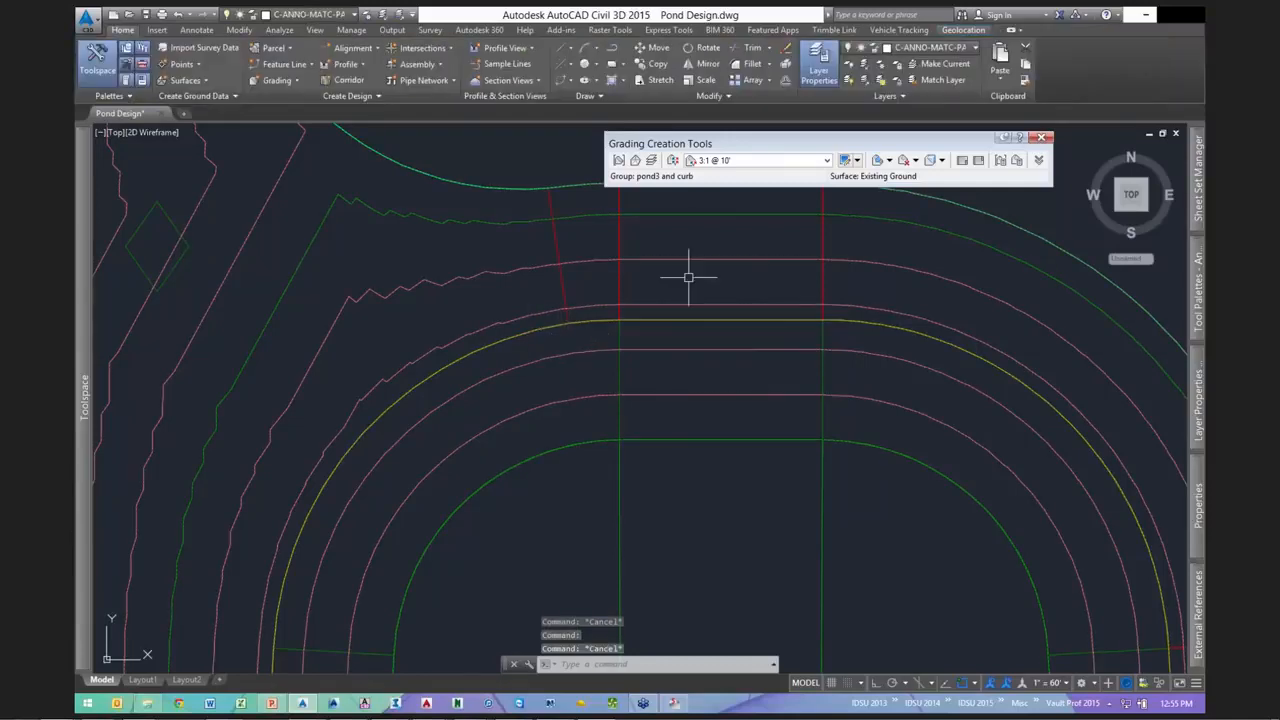
left_click(646, 320)
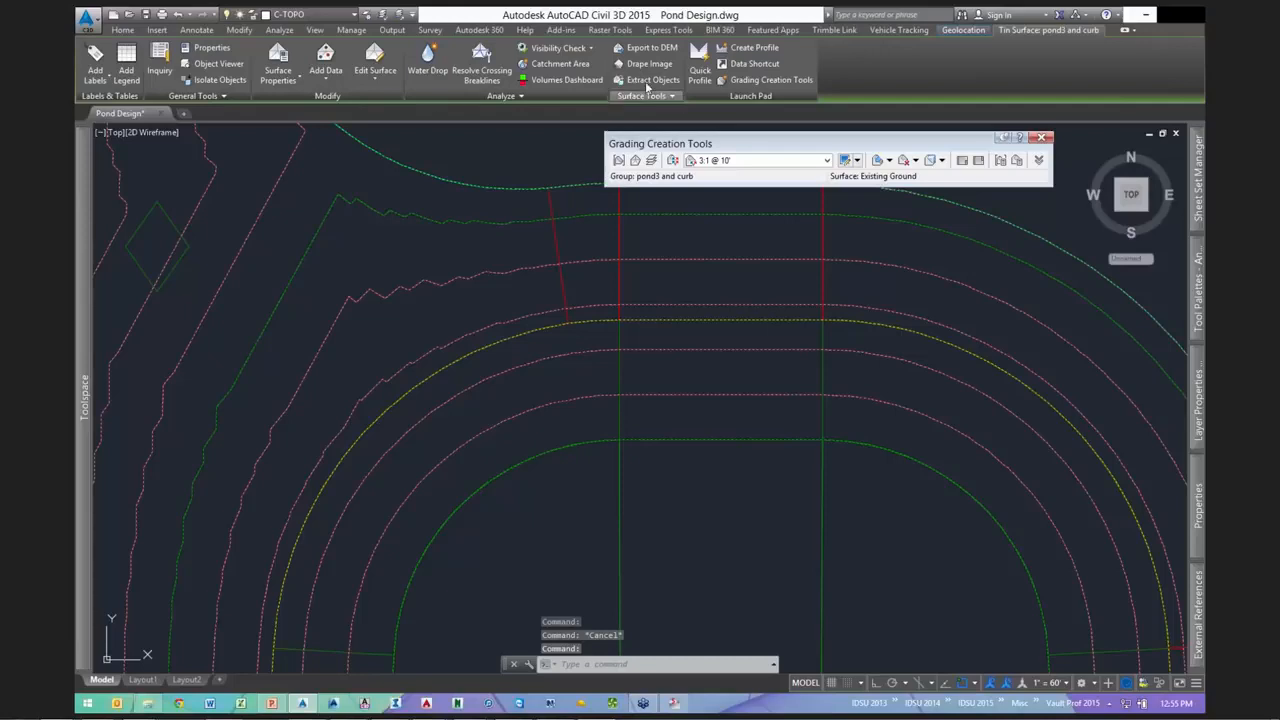
- Extract only the user contours, leaving out Border, Major and Minor contours, as a rim polyline
left_click(646, 82)
left_click(525, 288)
left_click(525, 275)
left_click(525, 263)
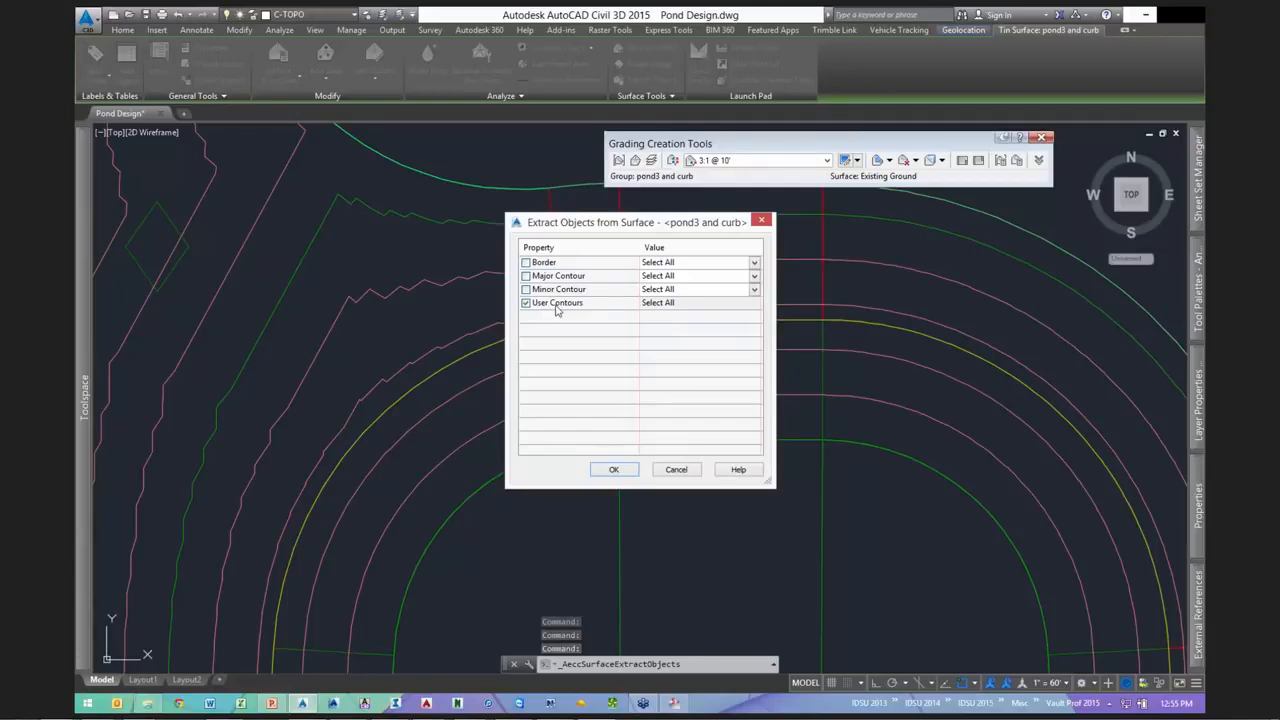
left_click(605, 473)
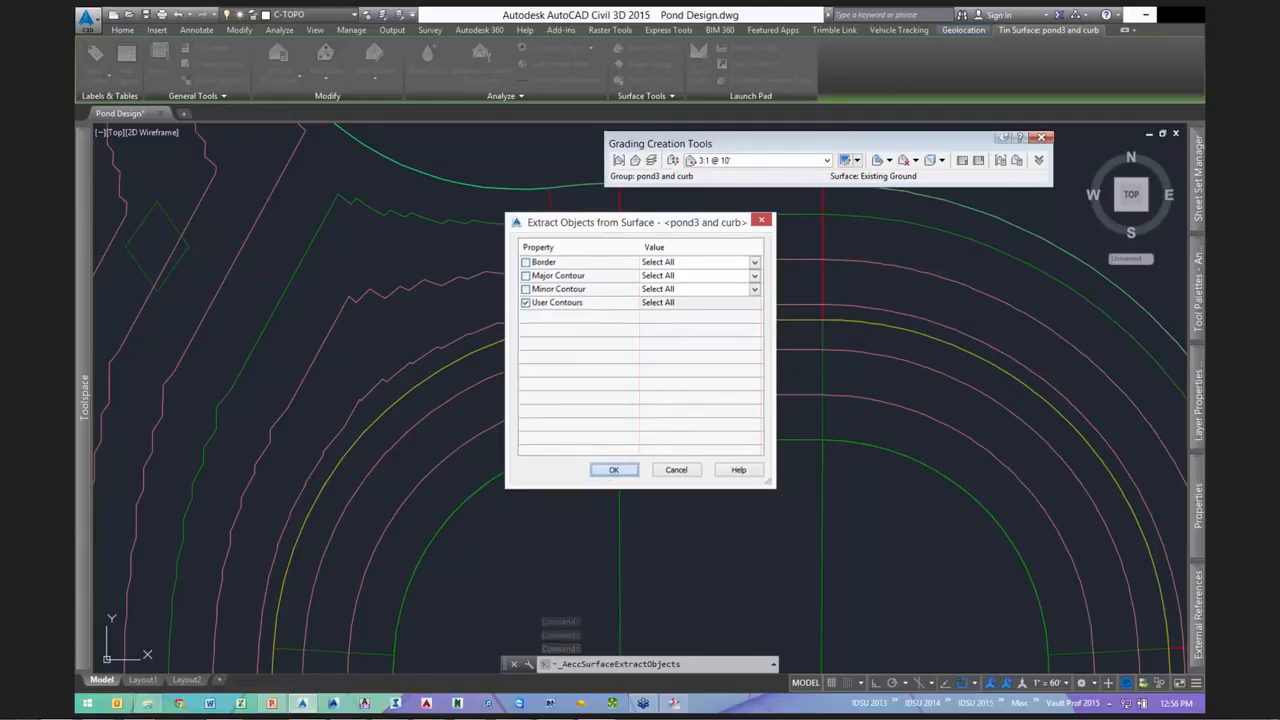
left_click(529, 334)
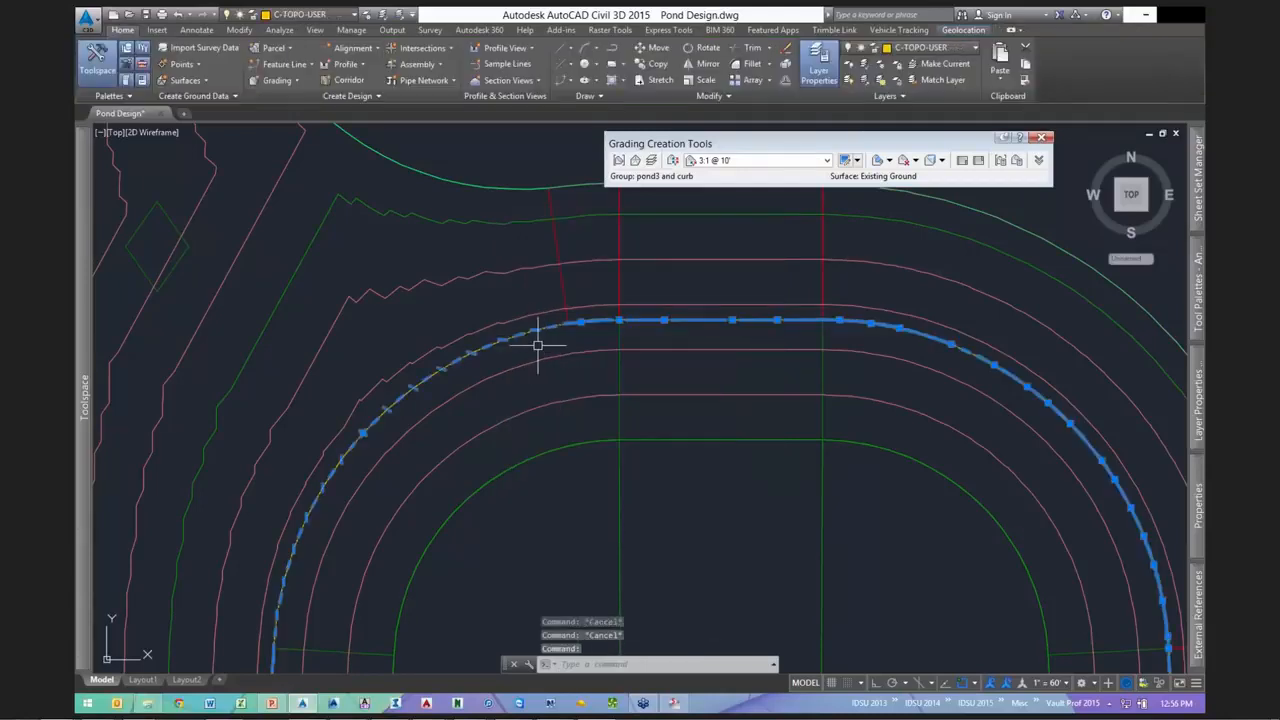
scroll(537, 341, "up", 4)
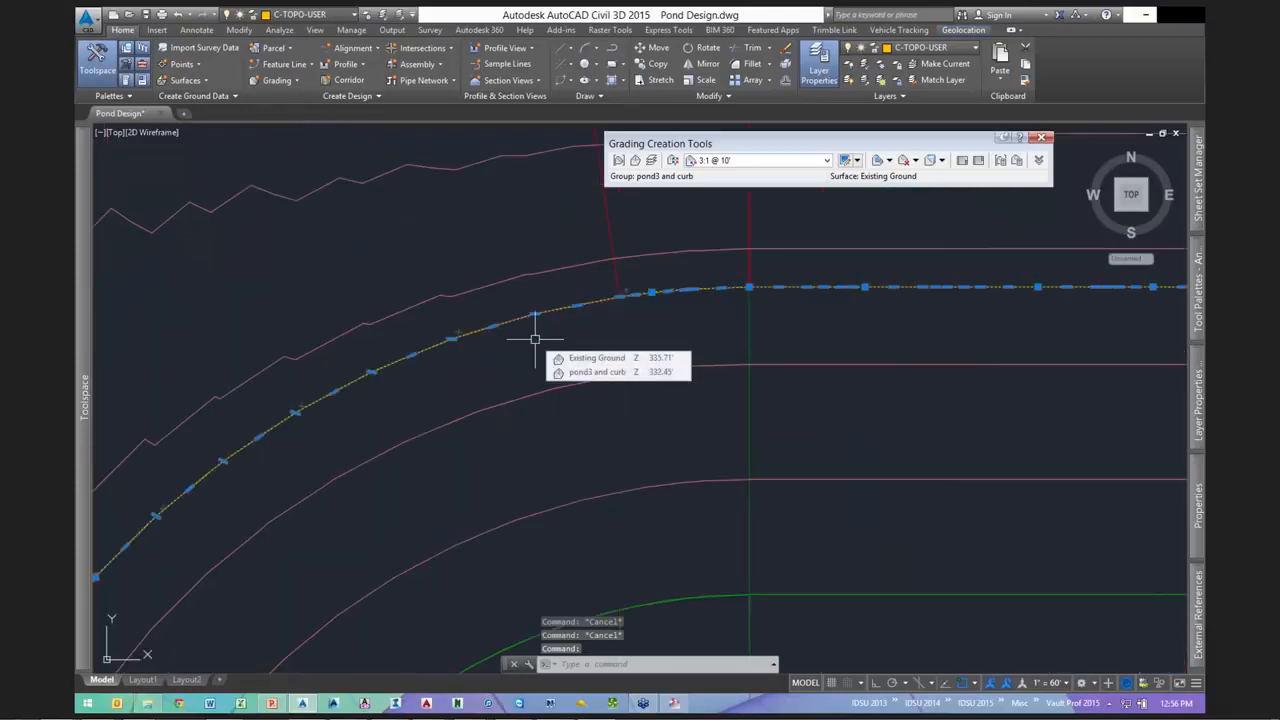
scroll(566, 344, "down", 2)
scroll(565, 343, "up", 2)
- Offset the rim polyline by 0.1 to one side
type("o")
key("Return")
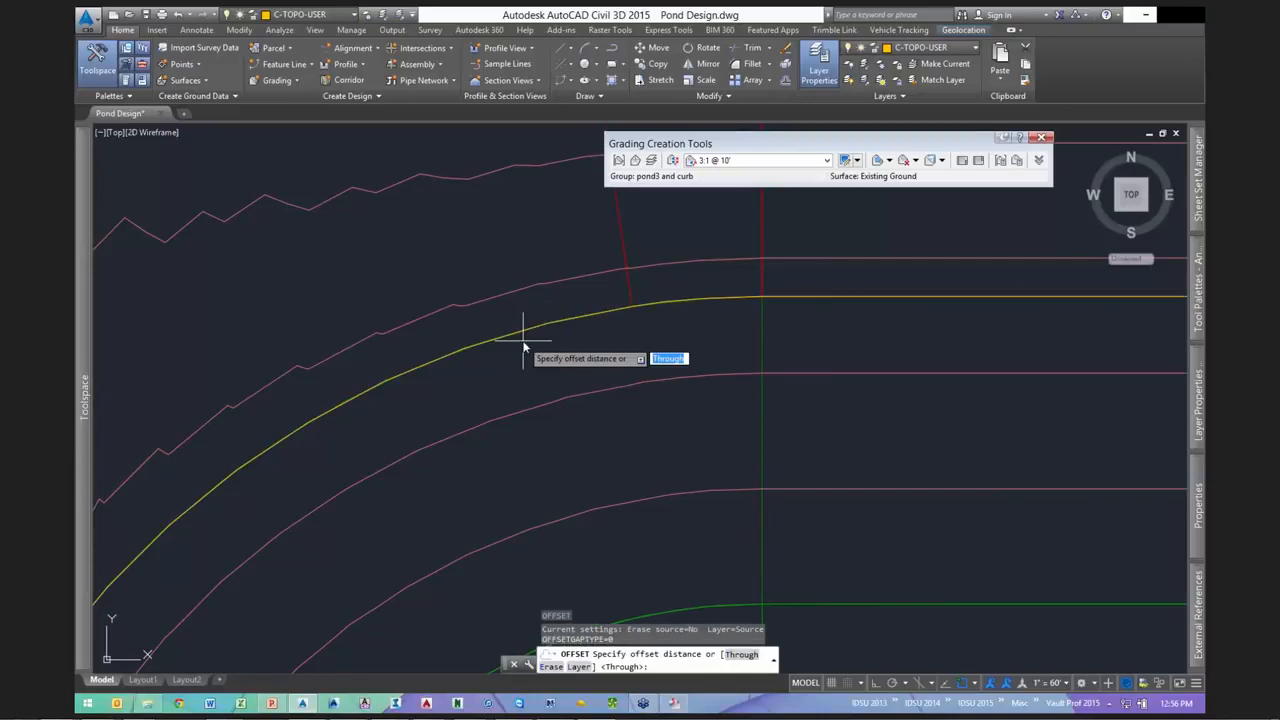
type(".1")
key("Return")
left_click(522, 333)
left_click(510, 325)
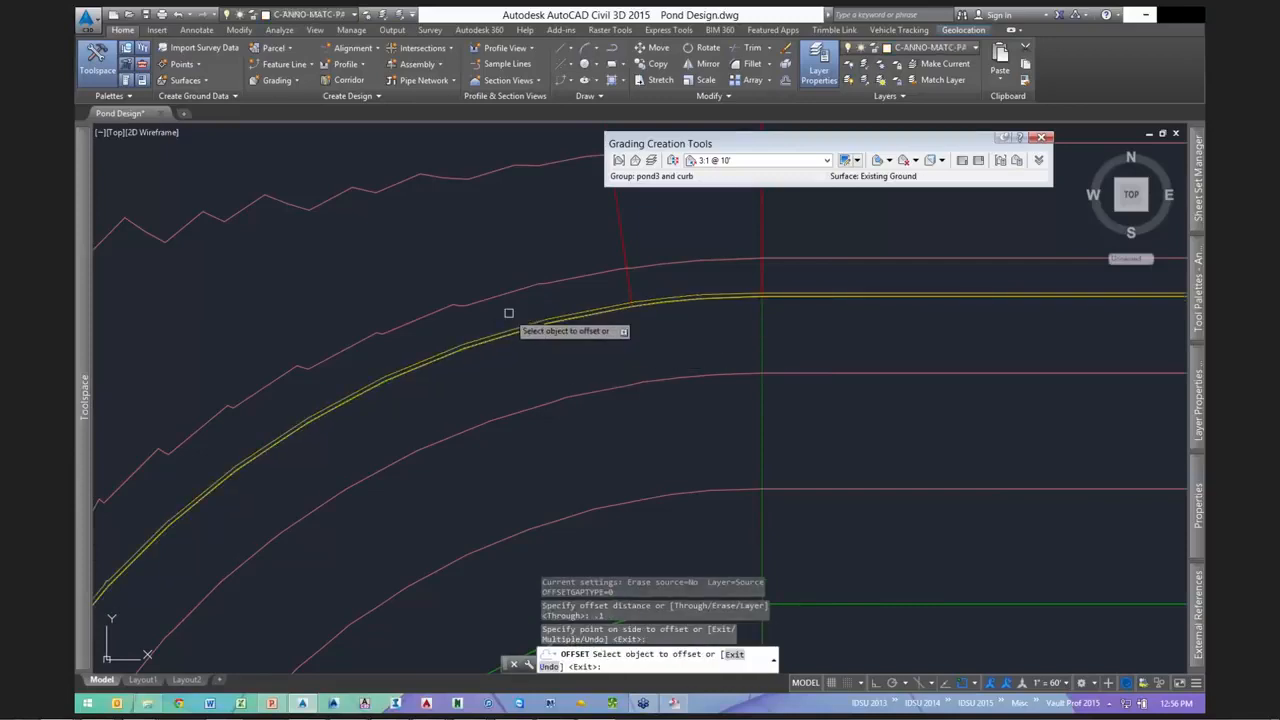
key("Escape")
- Erase the extra yellow line and check the remaining rim line
scroll(530, 330, "up", 2)
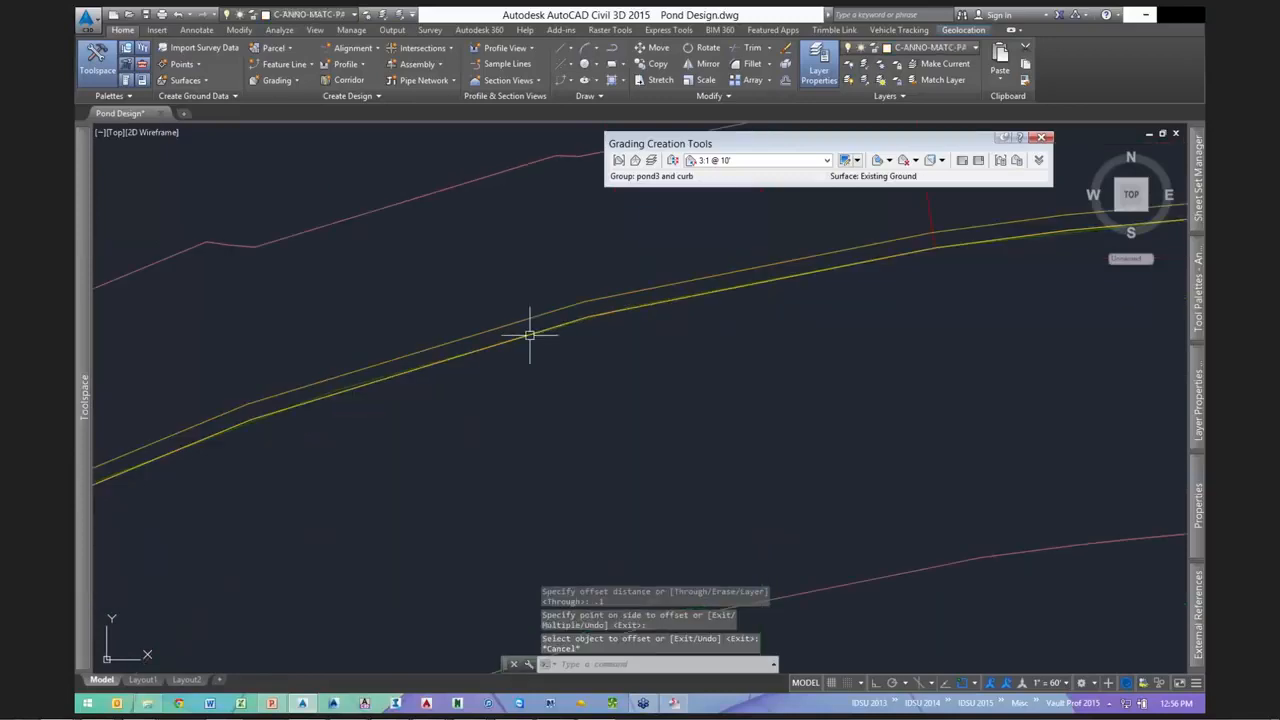
left_click(530, 335)
type("e")
key("Return")
scroll(613, 346, "down", 3)
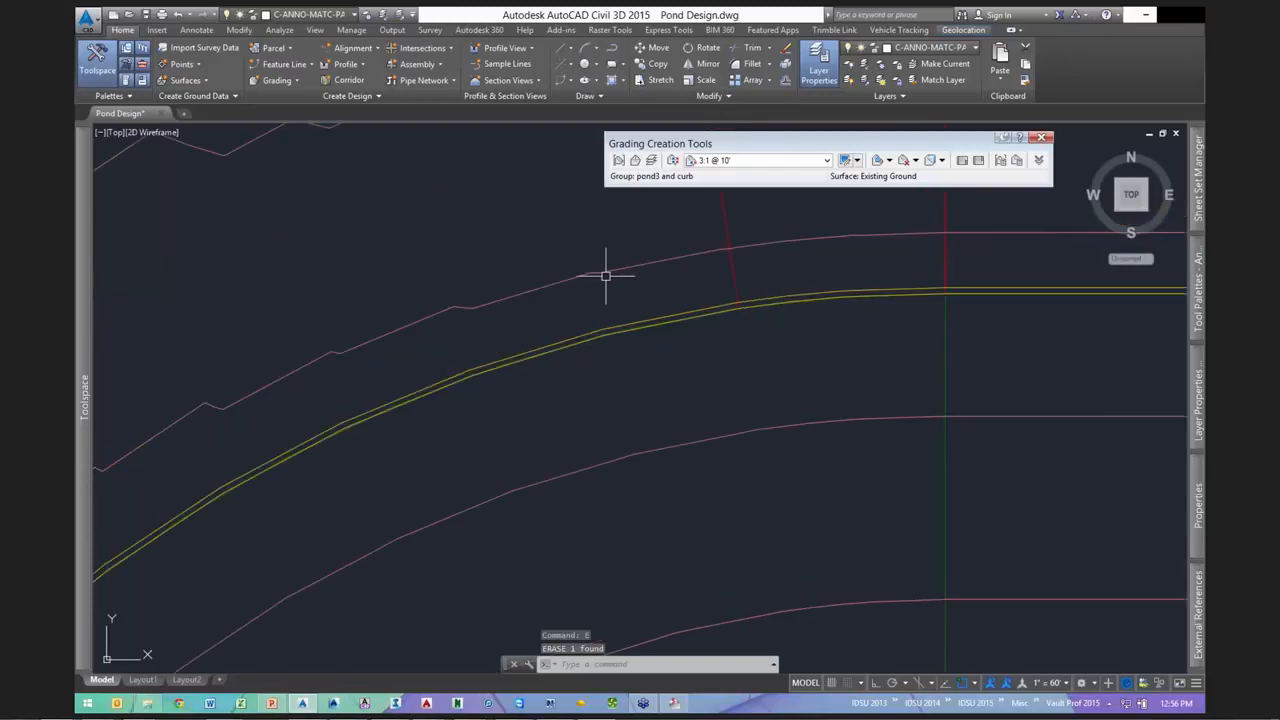
left_click(601, 330)
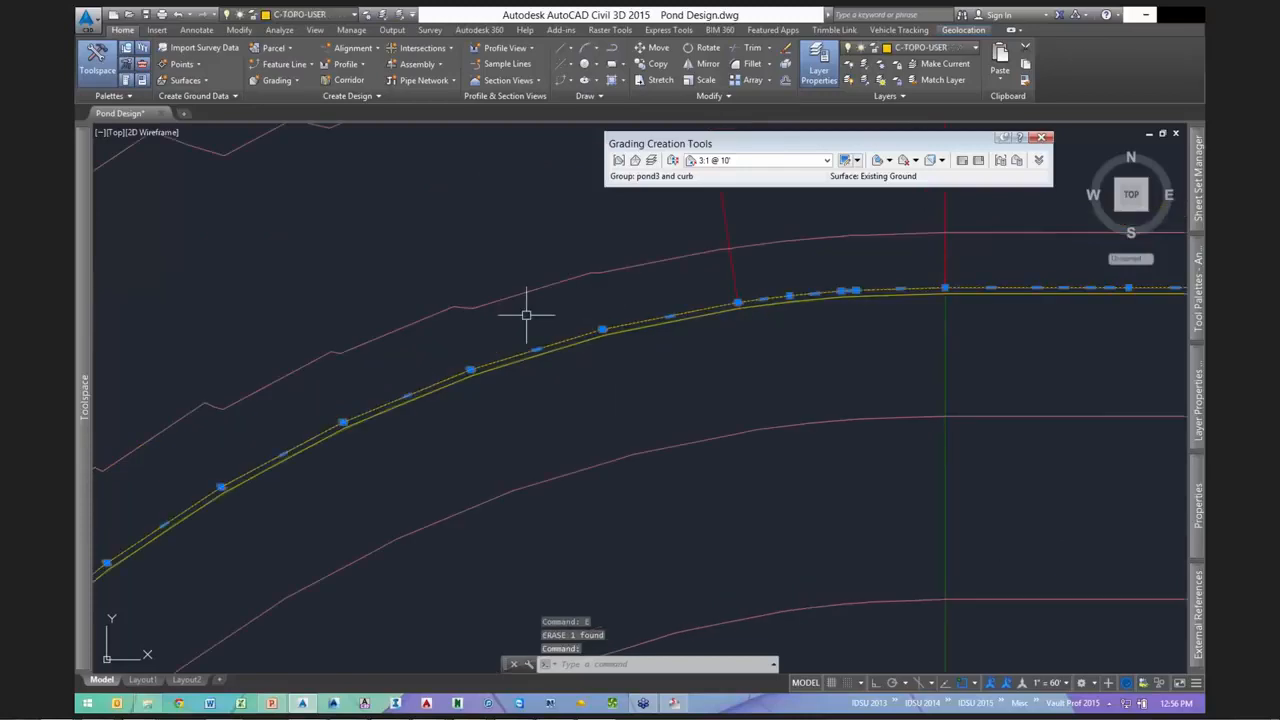
scroll(526, 315, "down", 4)
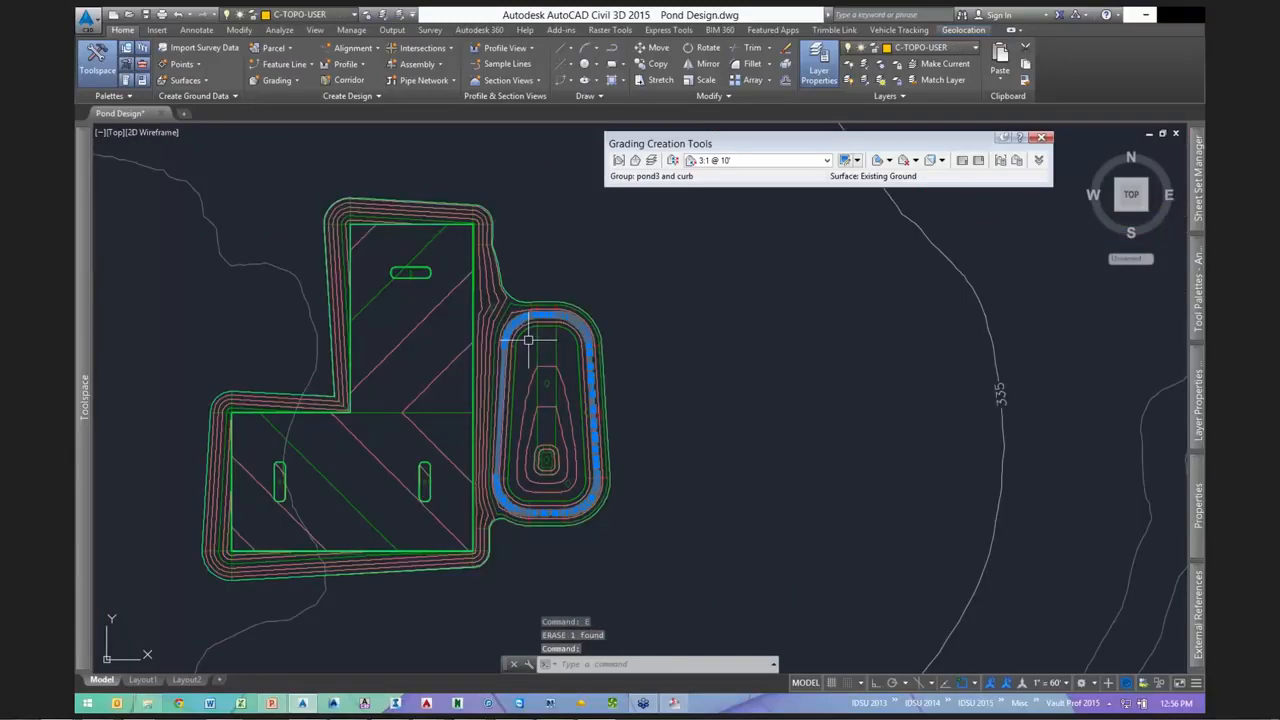
scroll(528, 340, "up", 6)
key("Escape")
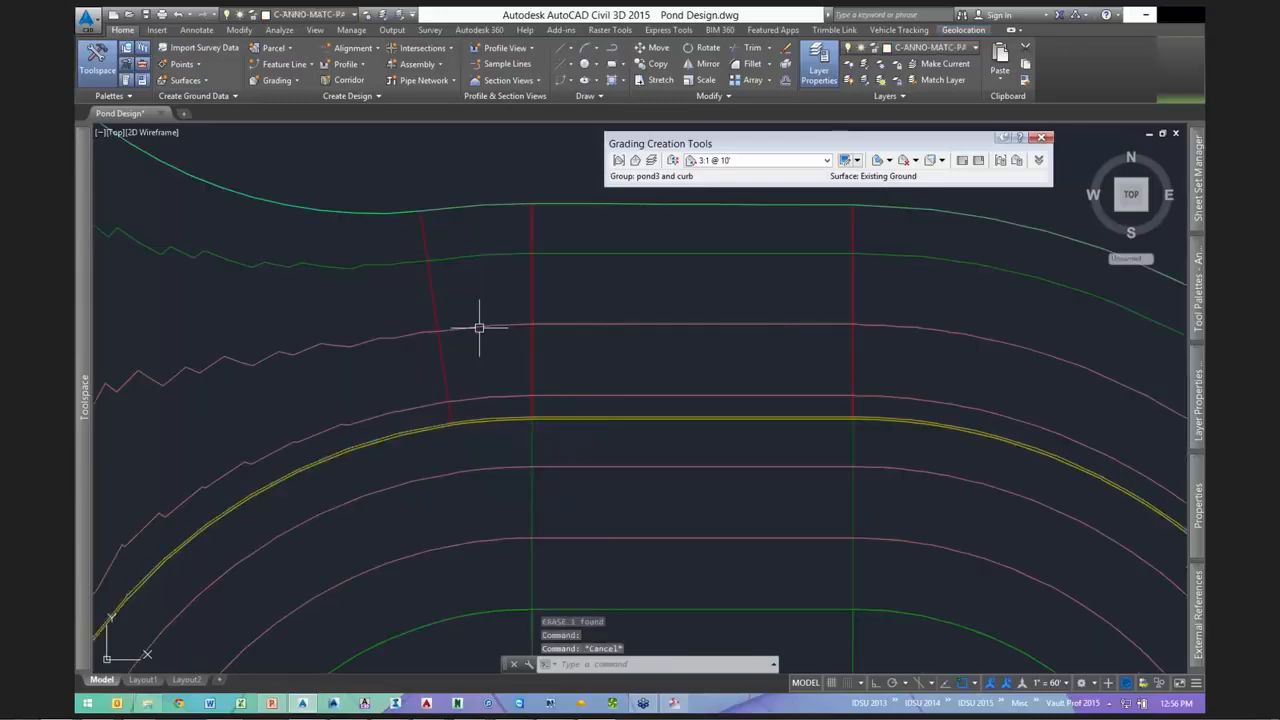
- Add the yellow rim polyline to the pond3 and curb surface as an Outer boundary
left_click(479, 327)
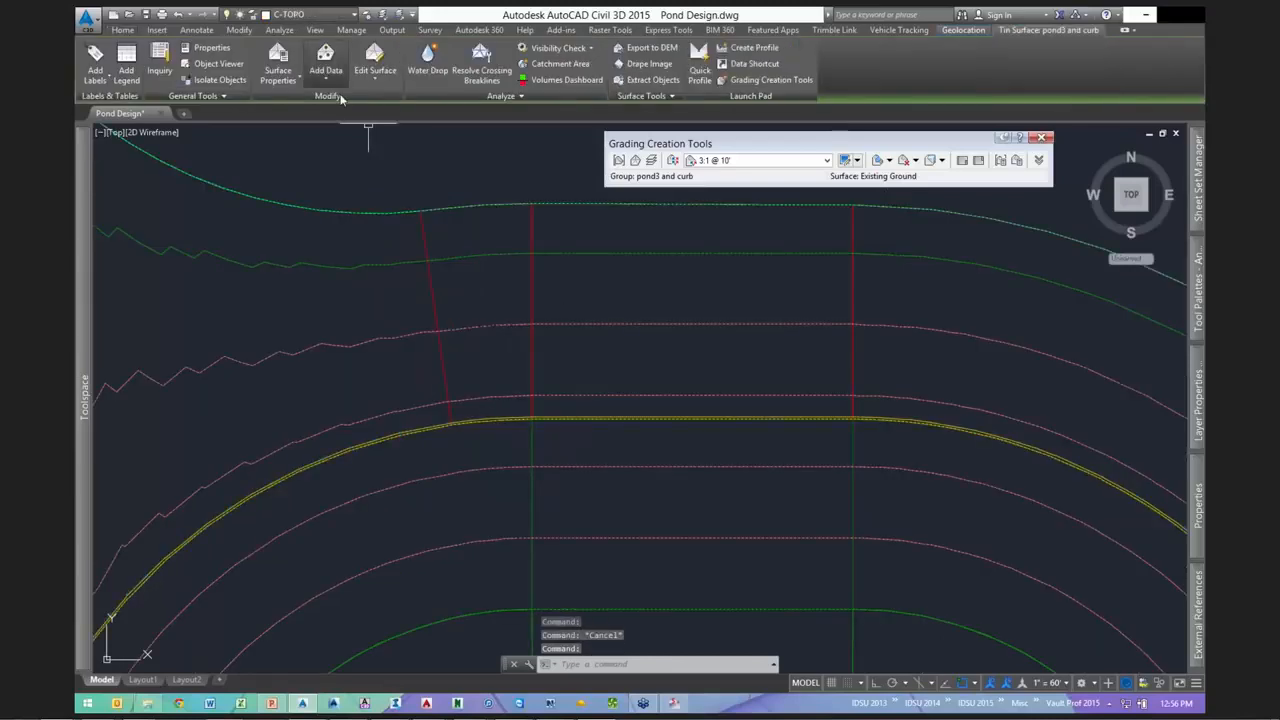
left_click(326, 75)
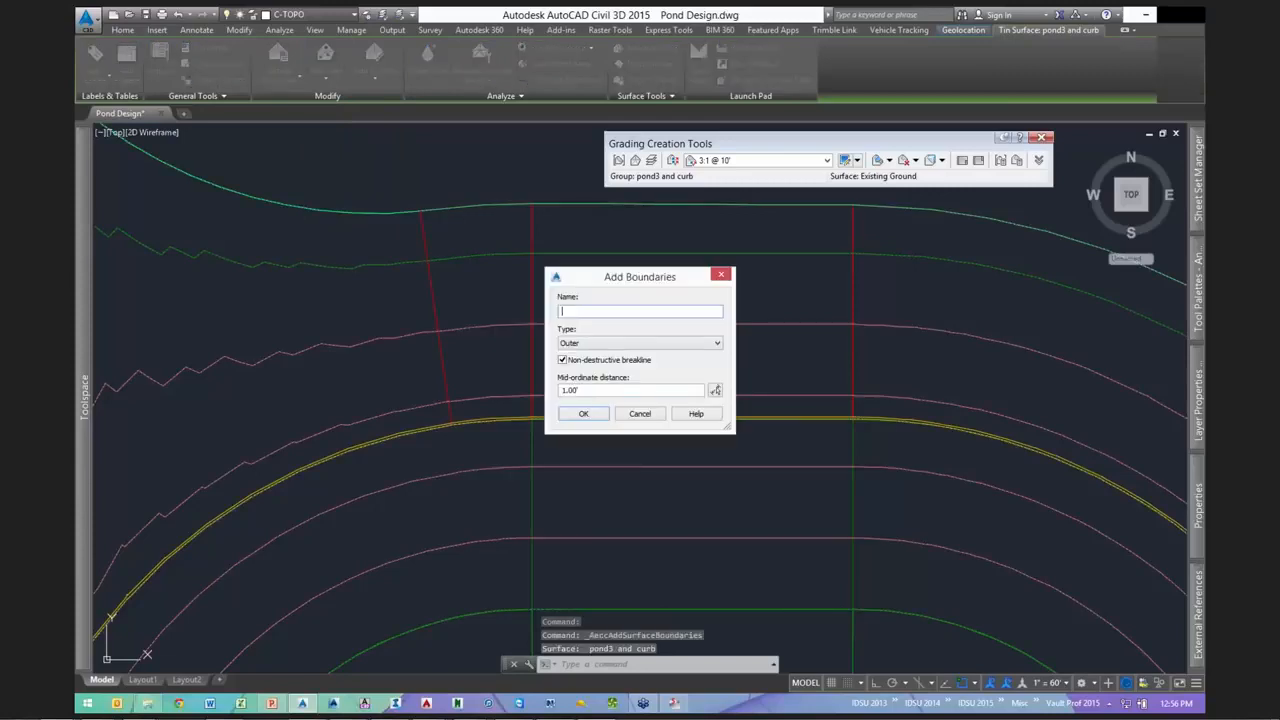
left_click(584, 414)
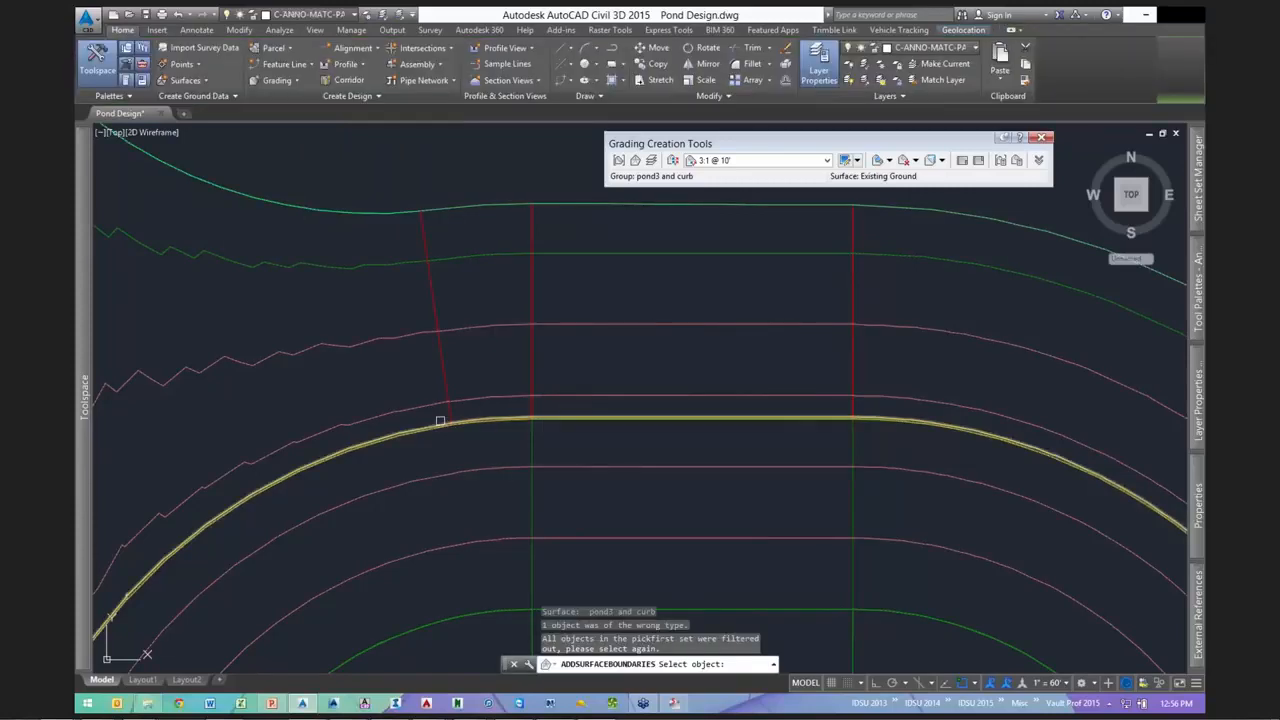
left_click(440, 421)
- Inspect the boundary-trimmed pond contours, then reselect the pond3 and curb surface
scroll(619, 365, "down", 4)
scroll(619, 365, "down", 8)
scroll(686, 357, "up", 5)
scroll(729, 363, "down", 3)
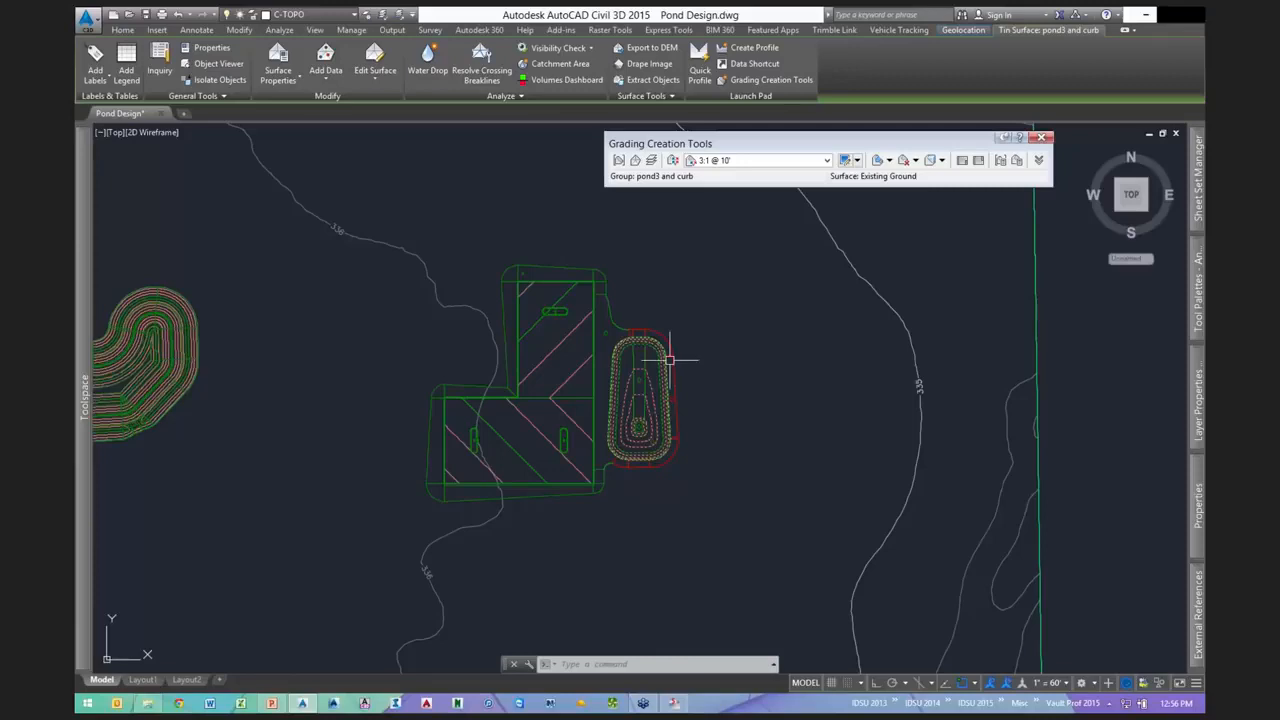
scroll(669, 360, "up", 3)
scroll(748, 365, "up", 2)
middle_click_drag(748, 365, 656, 263)
scroll(657, 268, "down", 2)
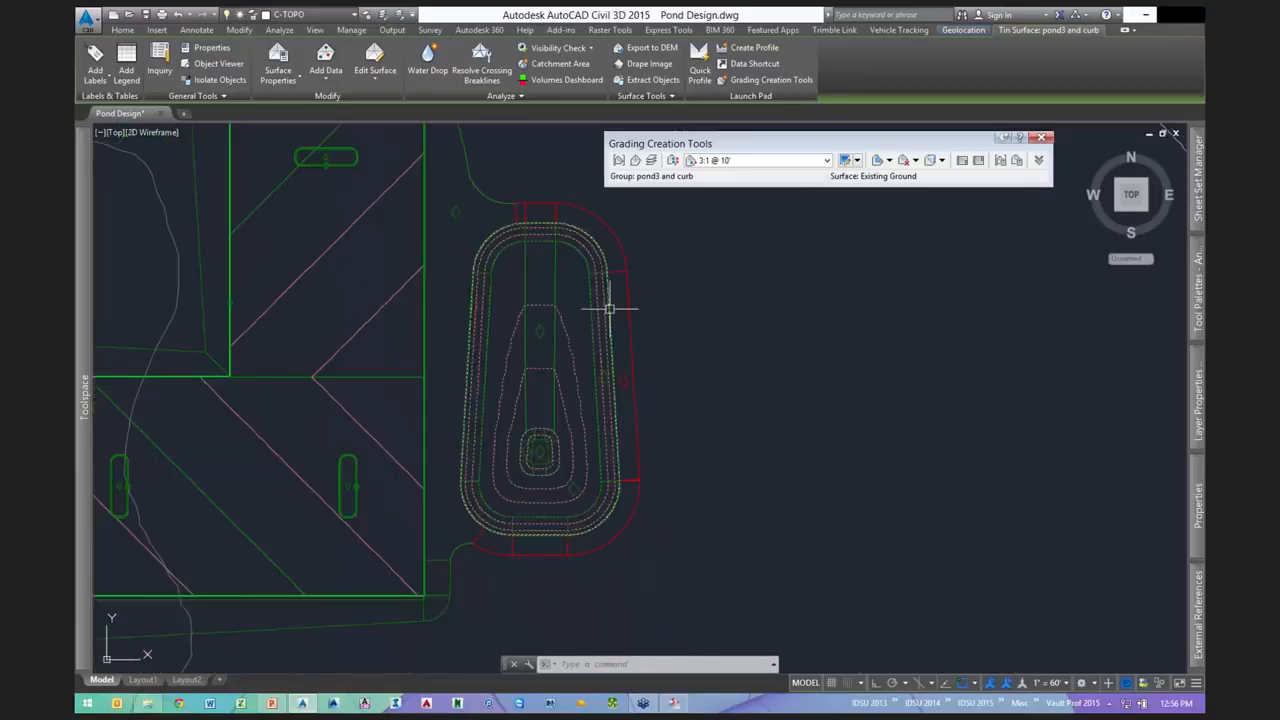
key("Escape")
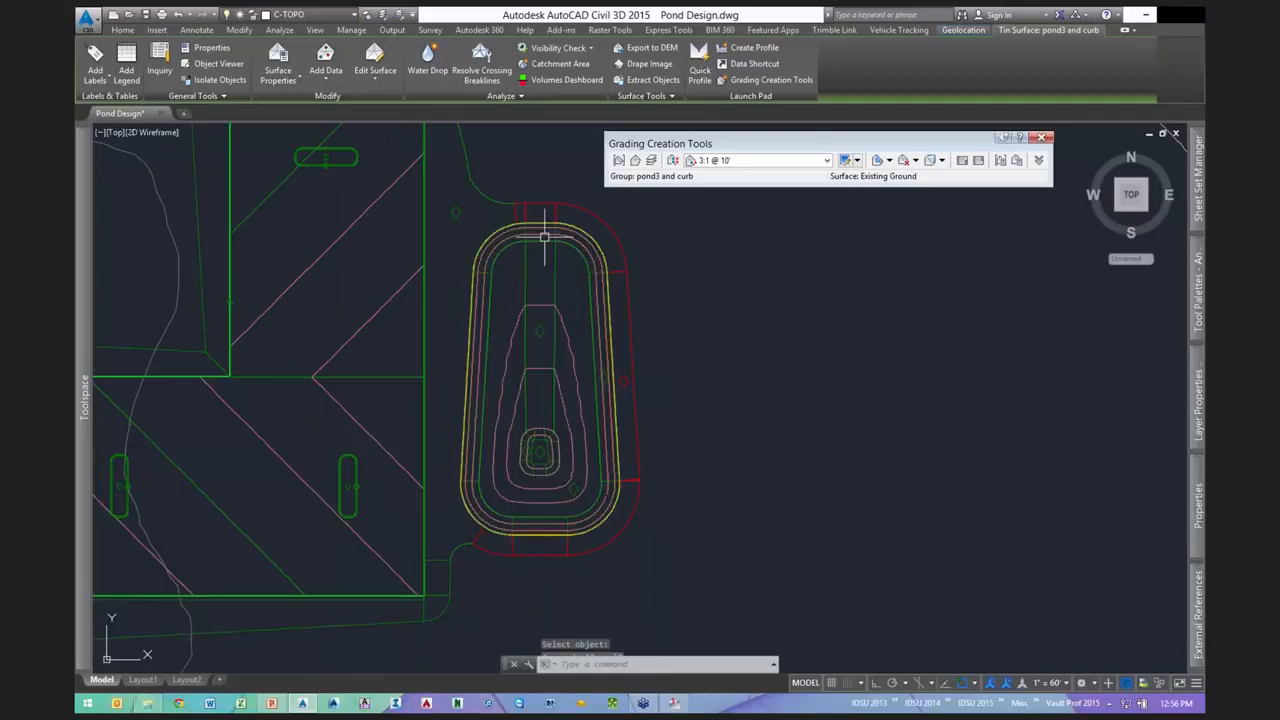
key("Escape")
left_click(536, 230)
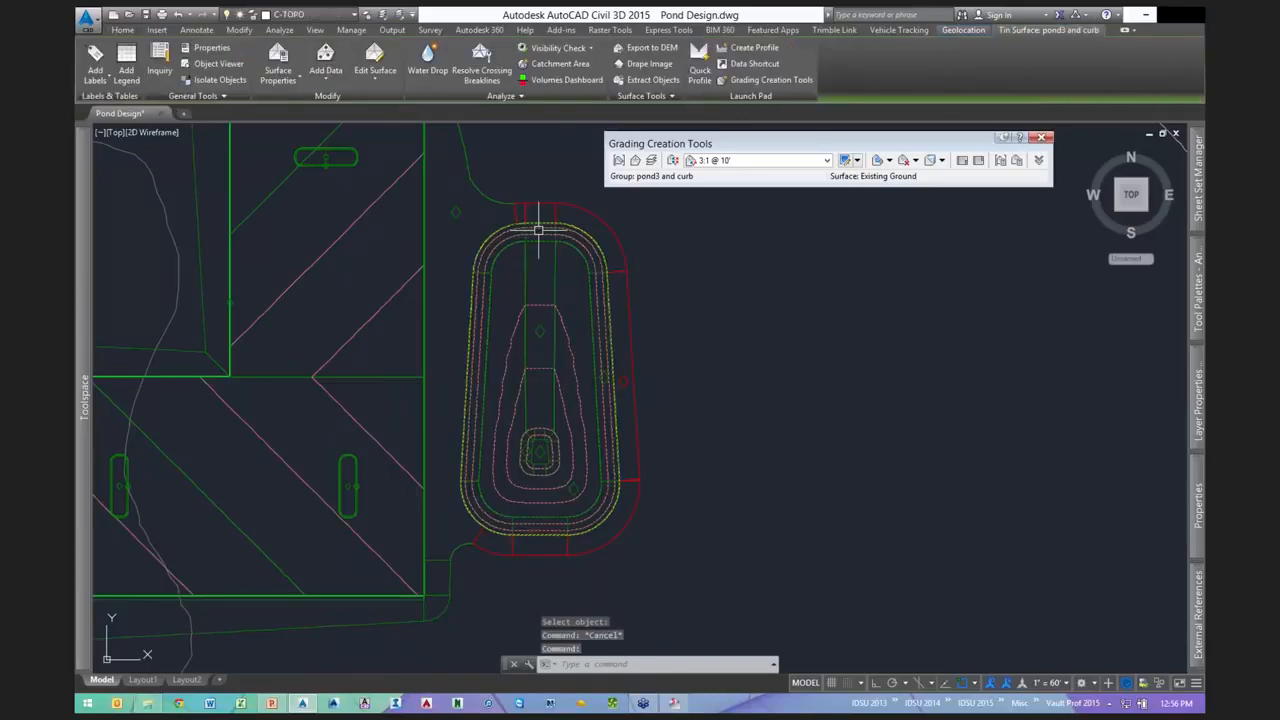
- Build a 'pond3 volumes' stage storage basin from the surface contours and start inserting its table
left_click(500, 96)
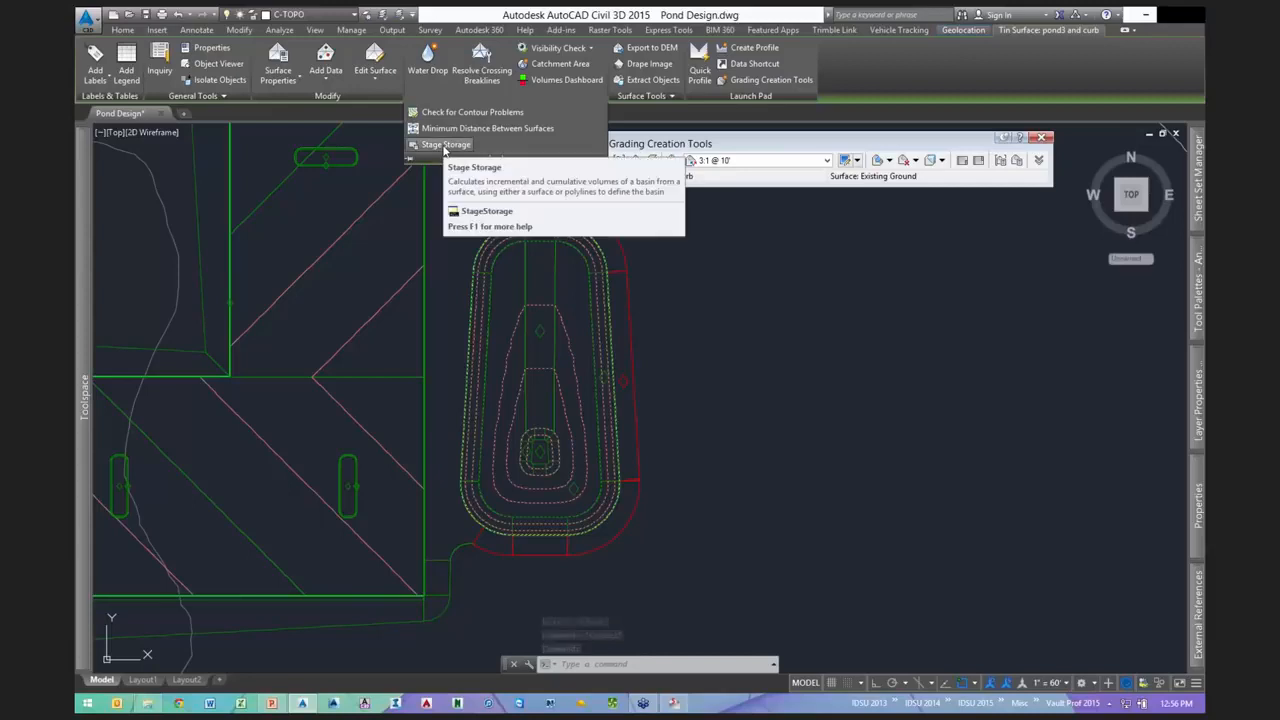
left_click(445, 145)
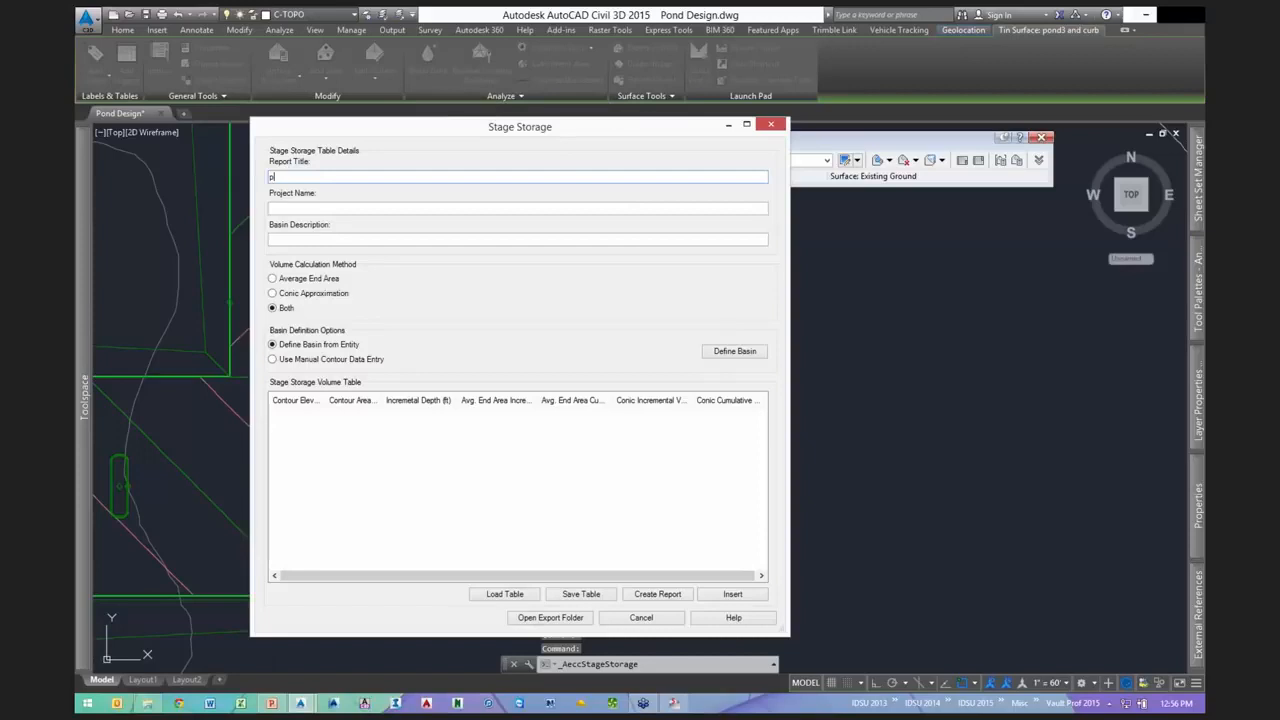
type("ond3 volumes")
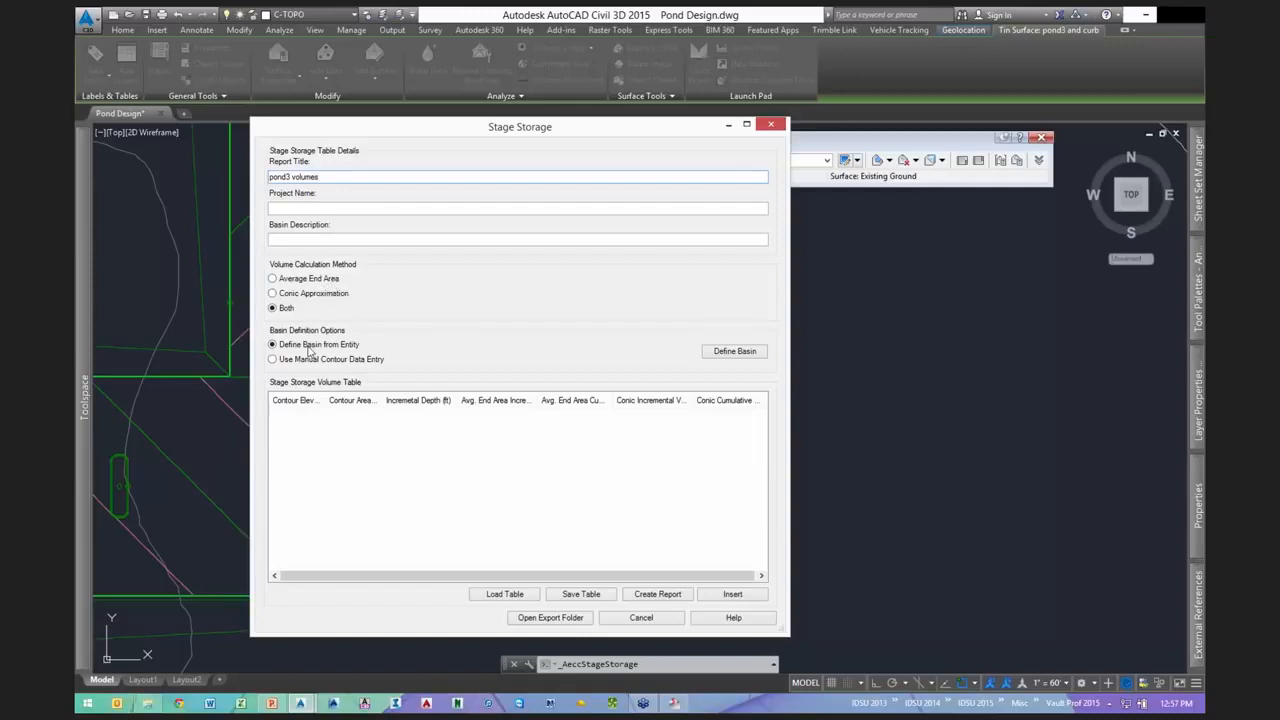
left_click(737, 353)
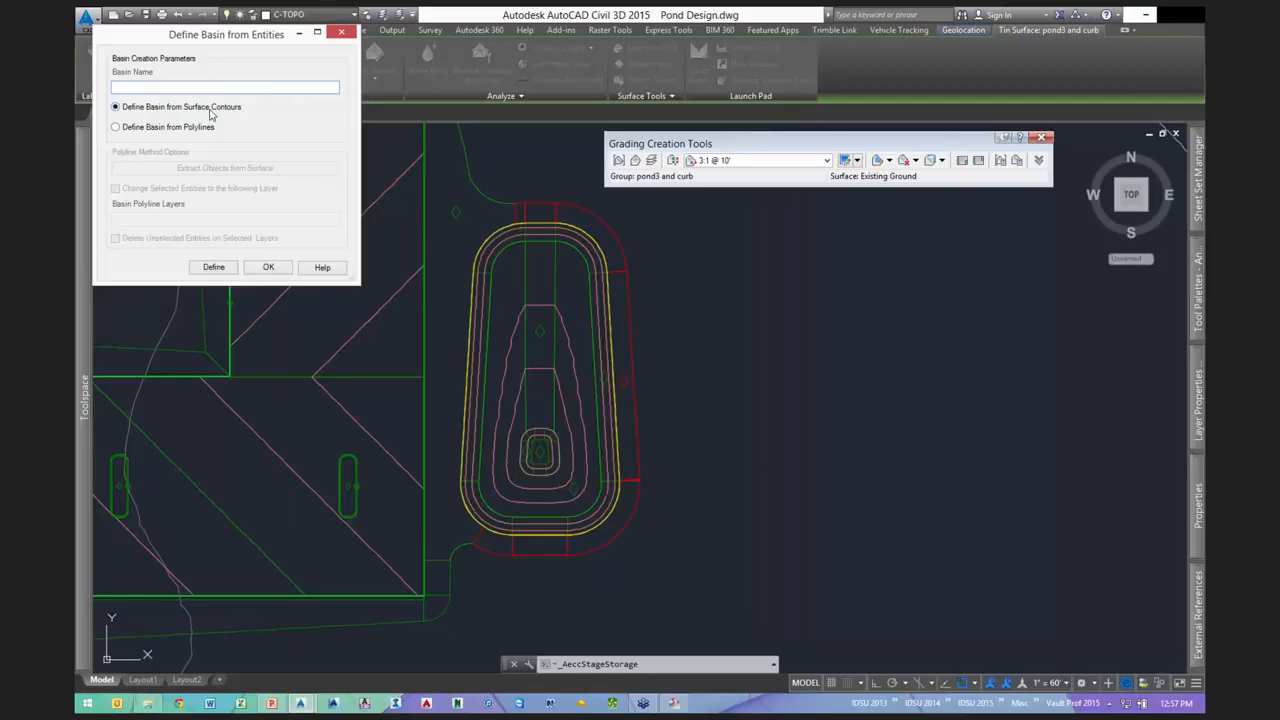
left_click(219, 268)
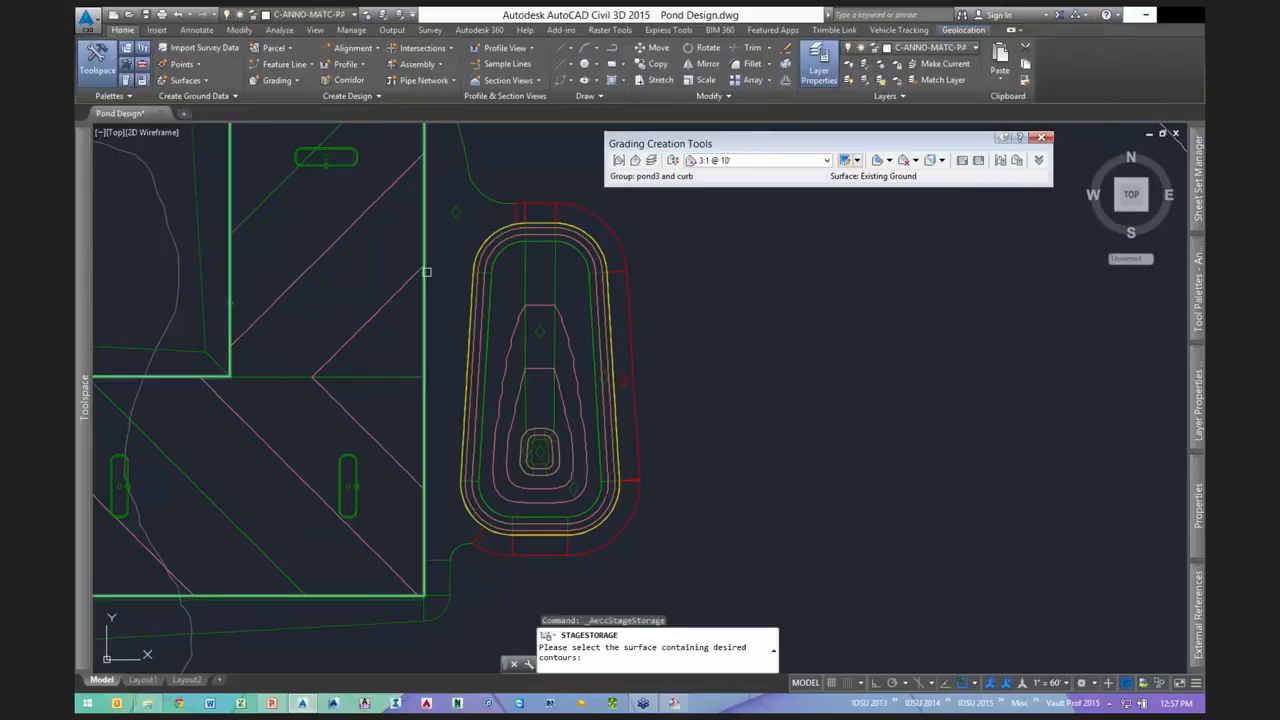
left_click(514, 328)
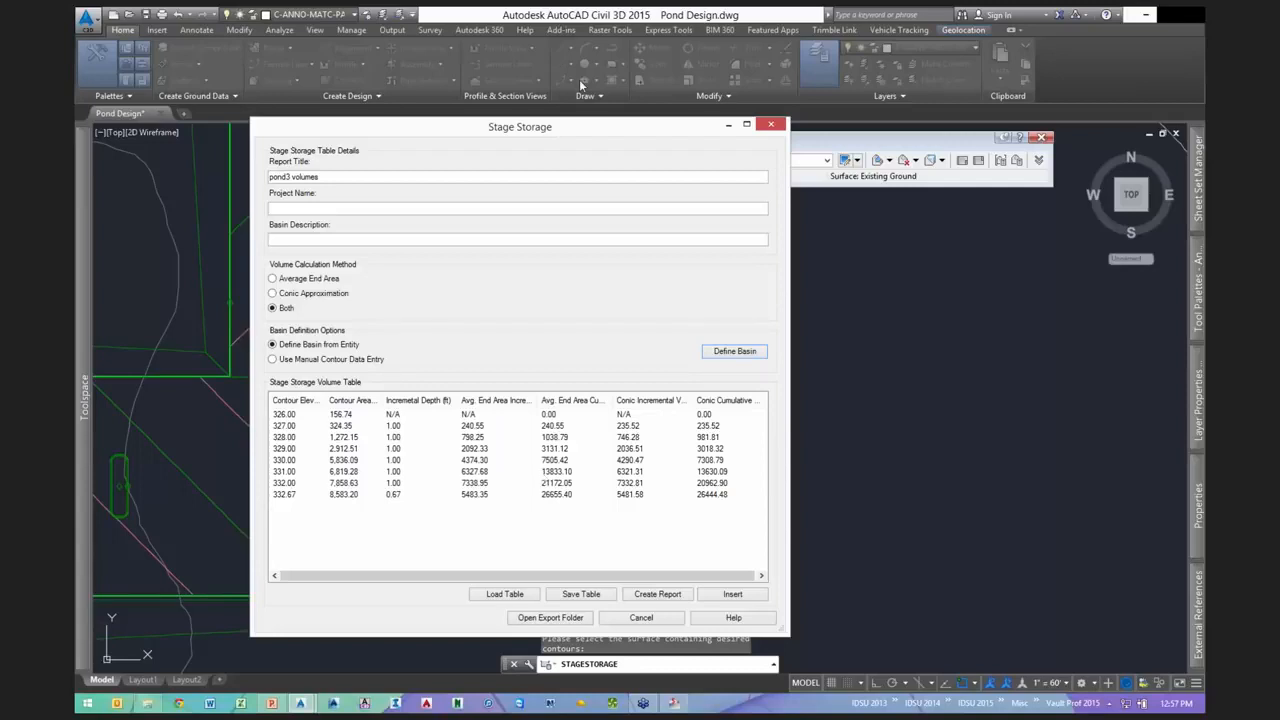
left_click_drag(592, 132, 580, 81)
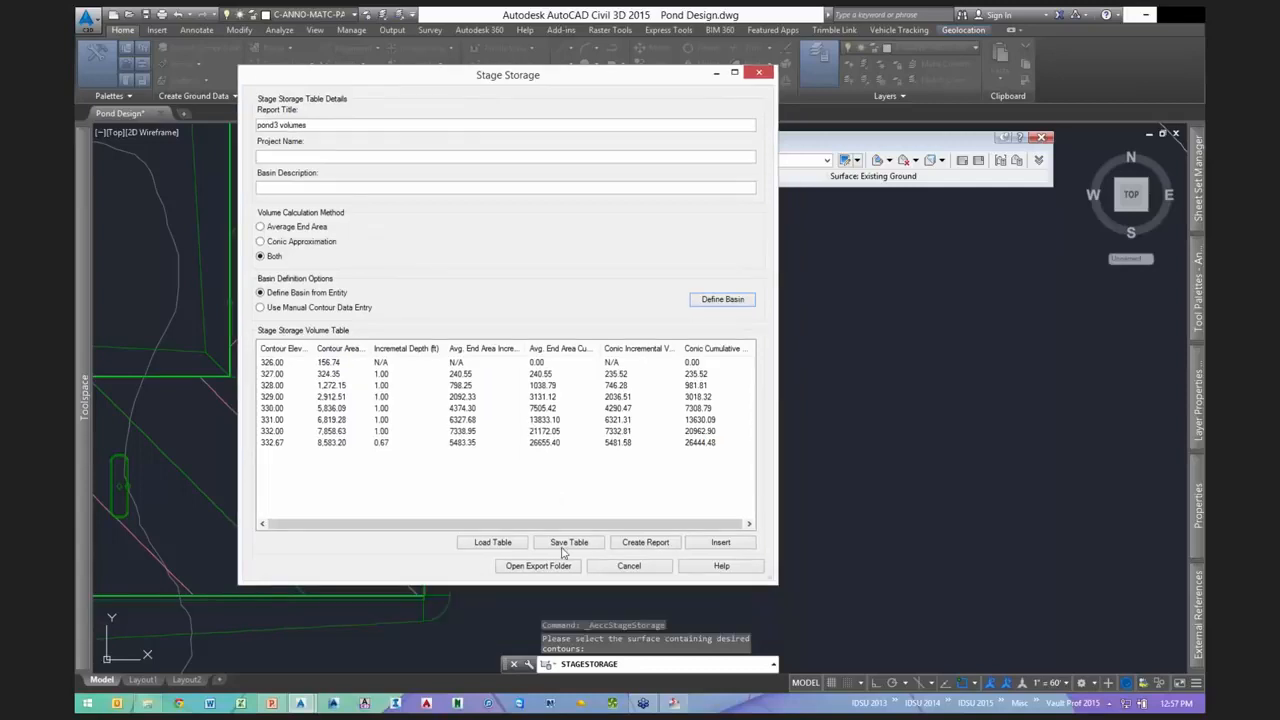
left_click(703, 542)
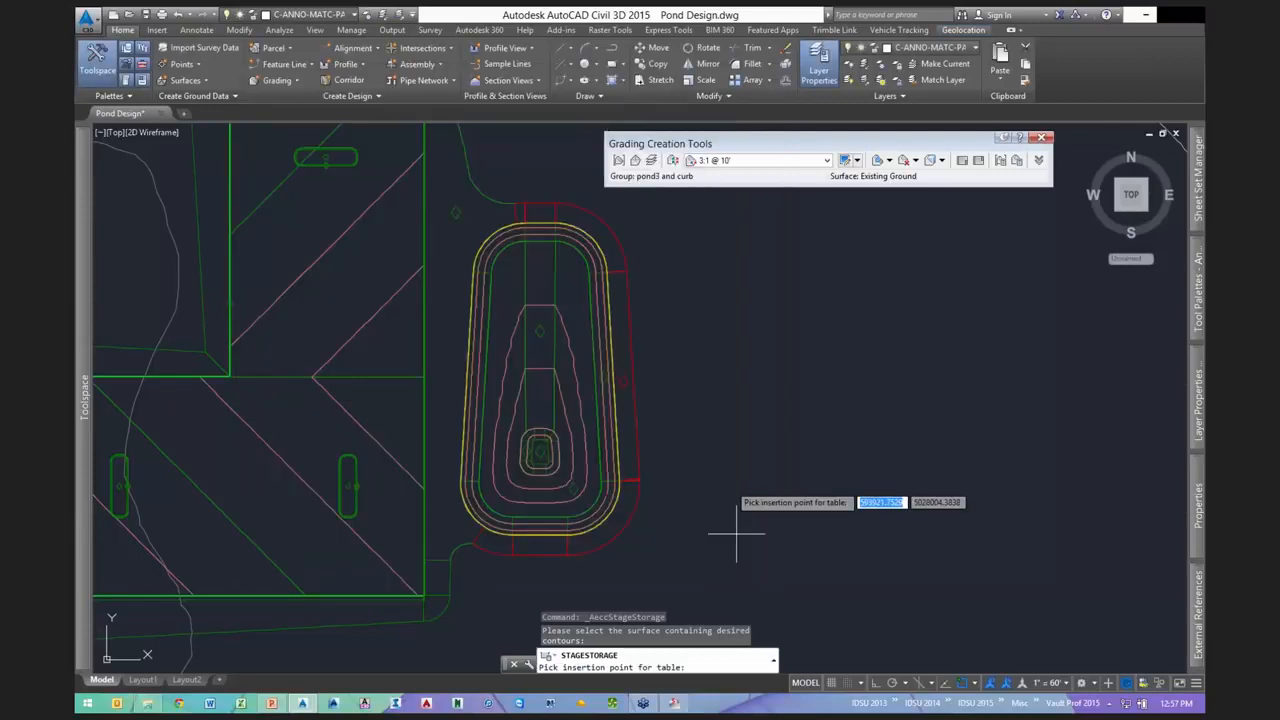
- Place the stage storage table beside the pond and save it over POND3.AeccSST
left_click(714, 468)
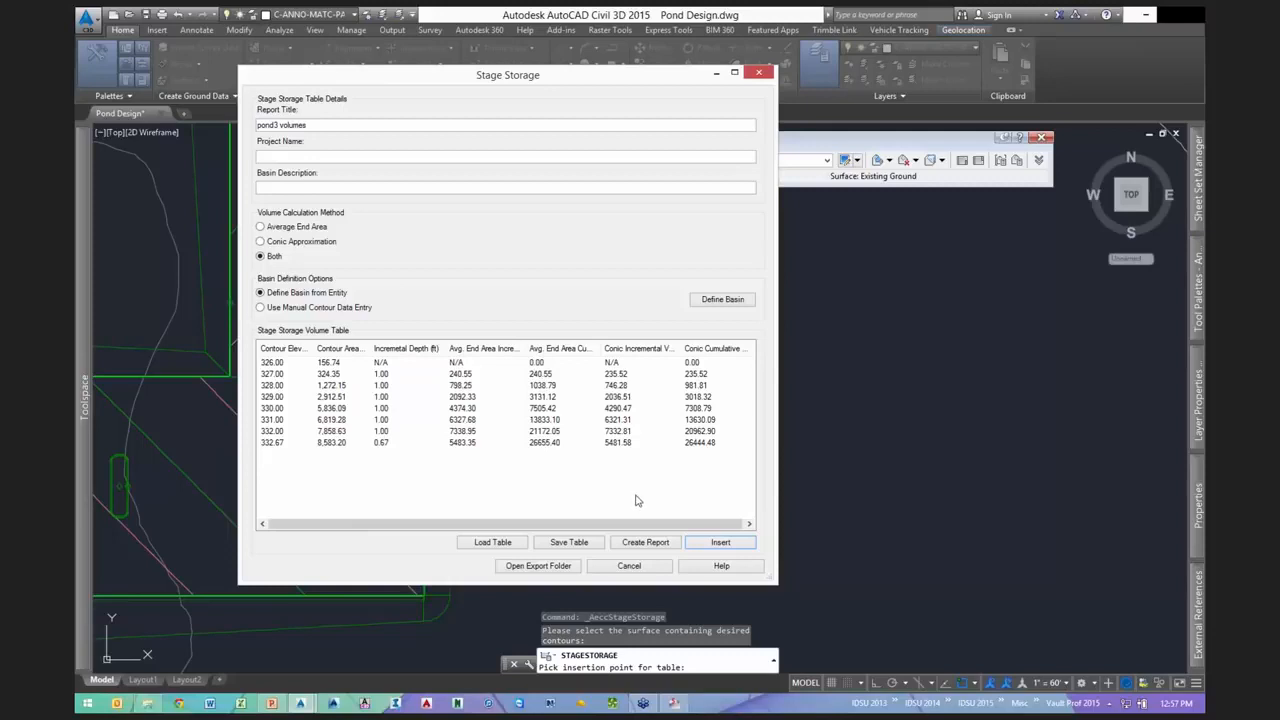
left_click(568, 542)
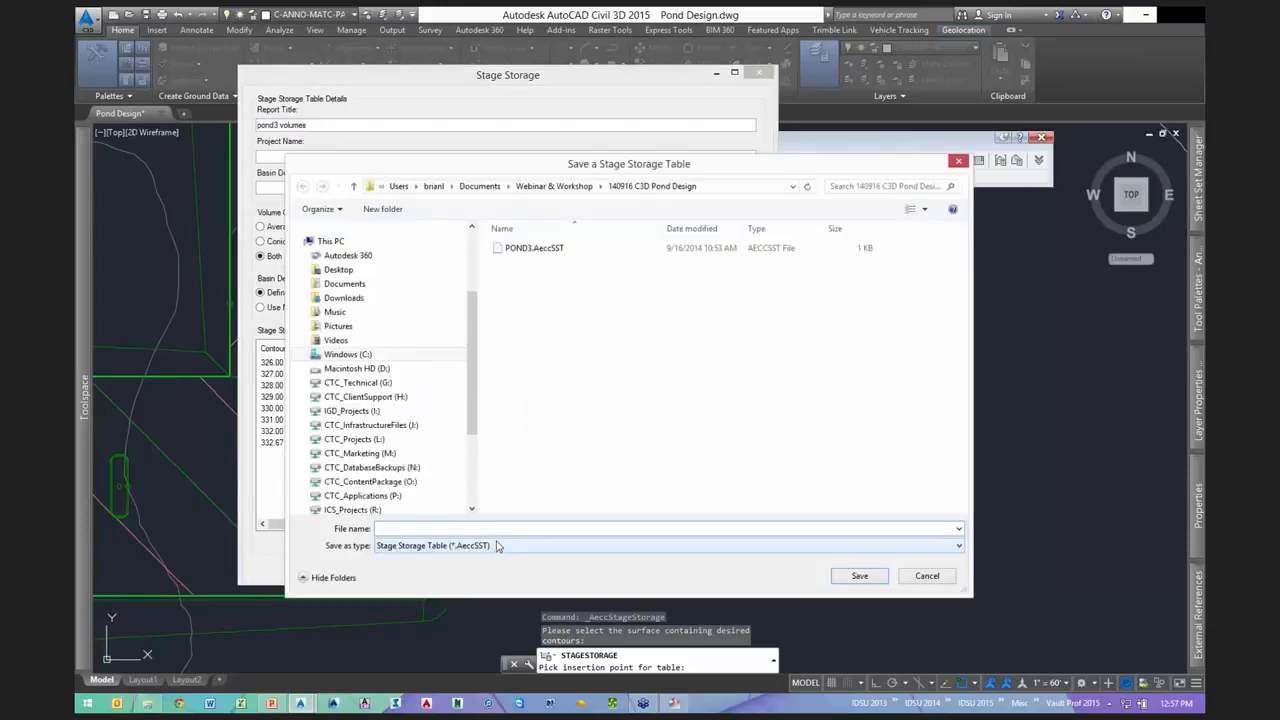
left_click(531, 249)
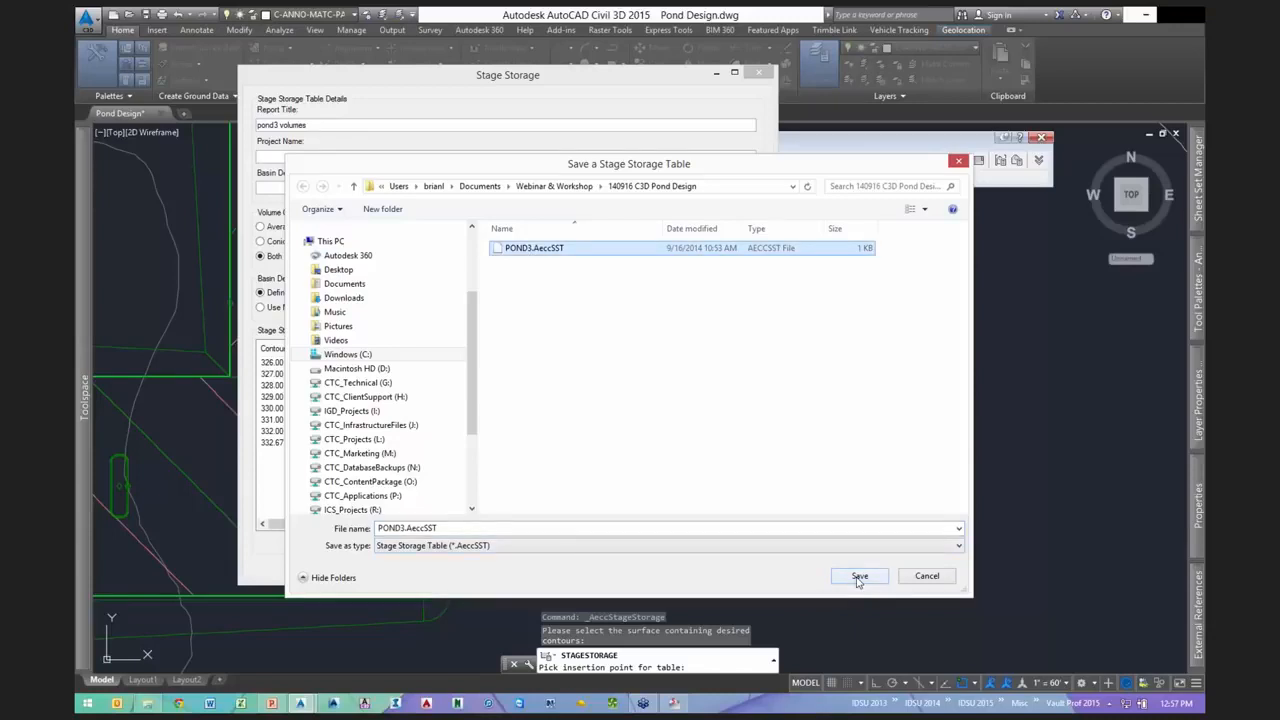
left_click(858, 577)
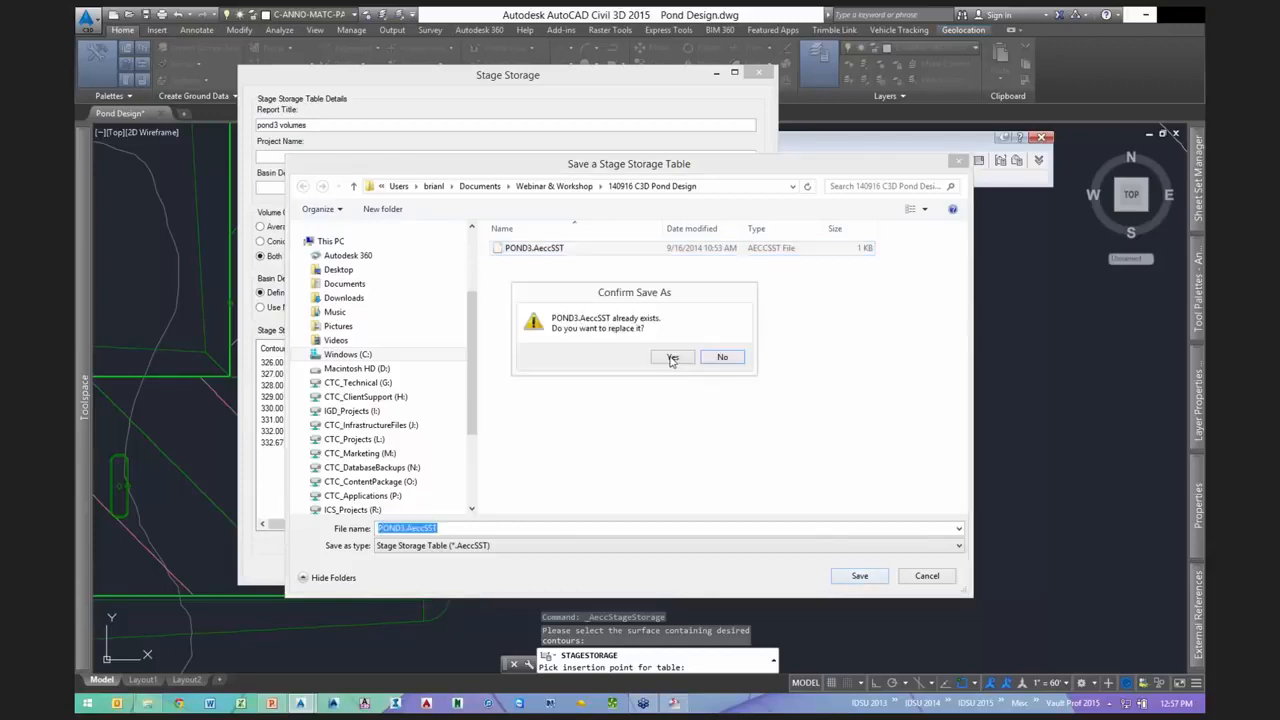
left_click(672, 358)
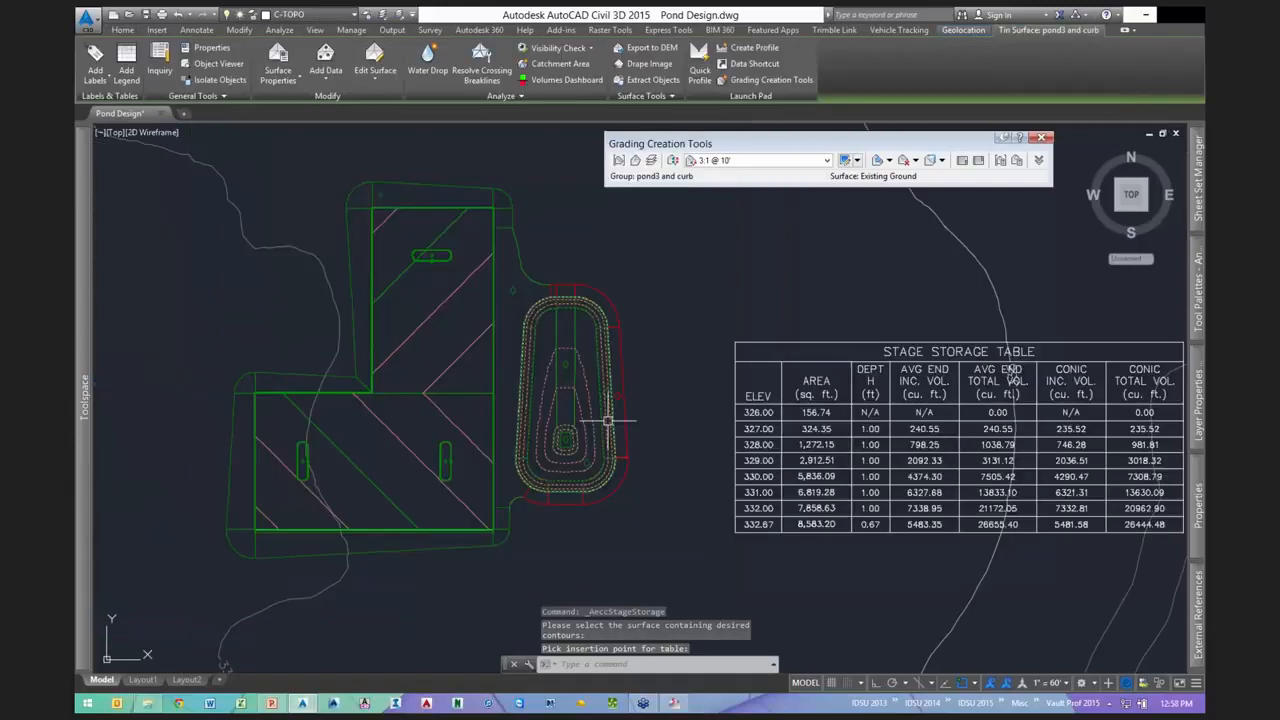
- Pan and zoom to view the inserted table together with the graded pond
middle_click_drag(966, 447, 705, 381)
key("Escape")
left_click(703, 382)
key("Escape")
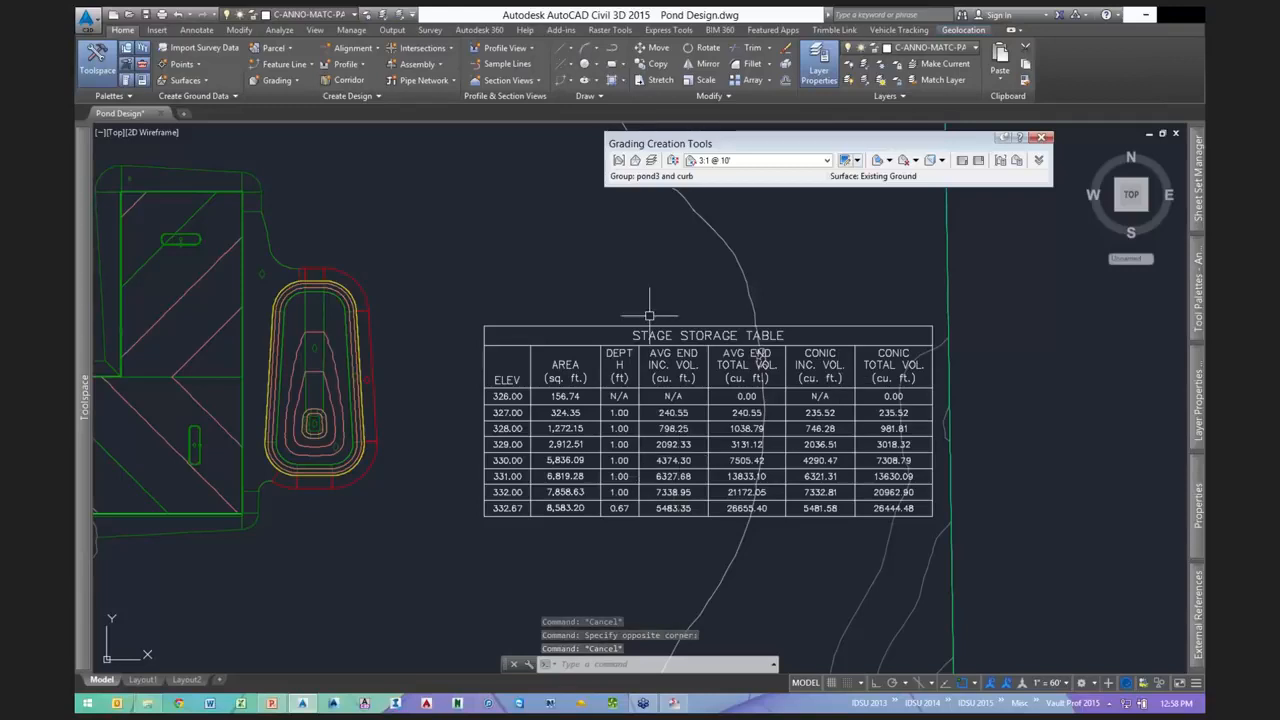
key("Escape")
scroll(663, 291, "down", 2)
mouse_move(657, 457)
middle_mouse_down()
mouse_move(540, 477)
mouse_move(584, 479)
middle_mouse_up()
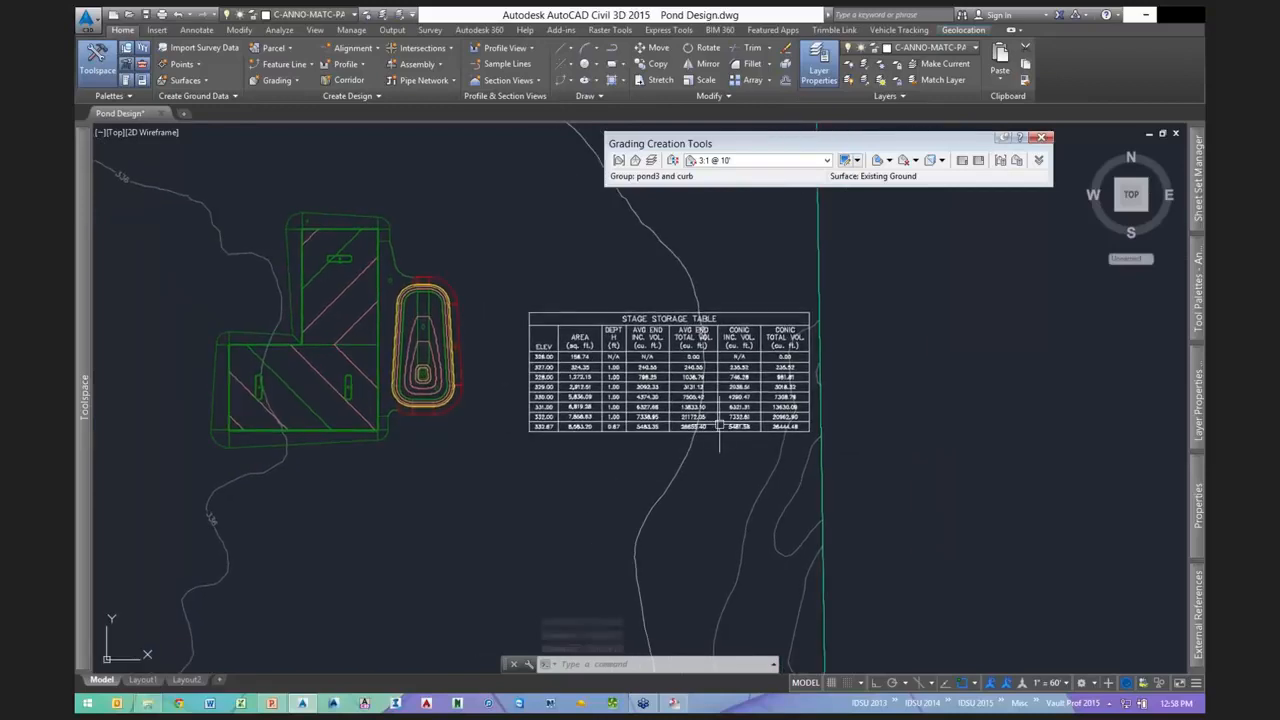
- In Storm and Sanitary Analysis, place a new storage node Stor-01 on the plan
left_click(673, 703)
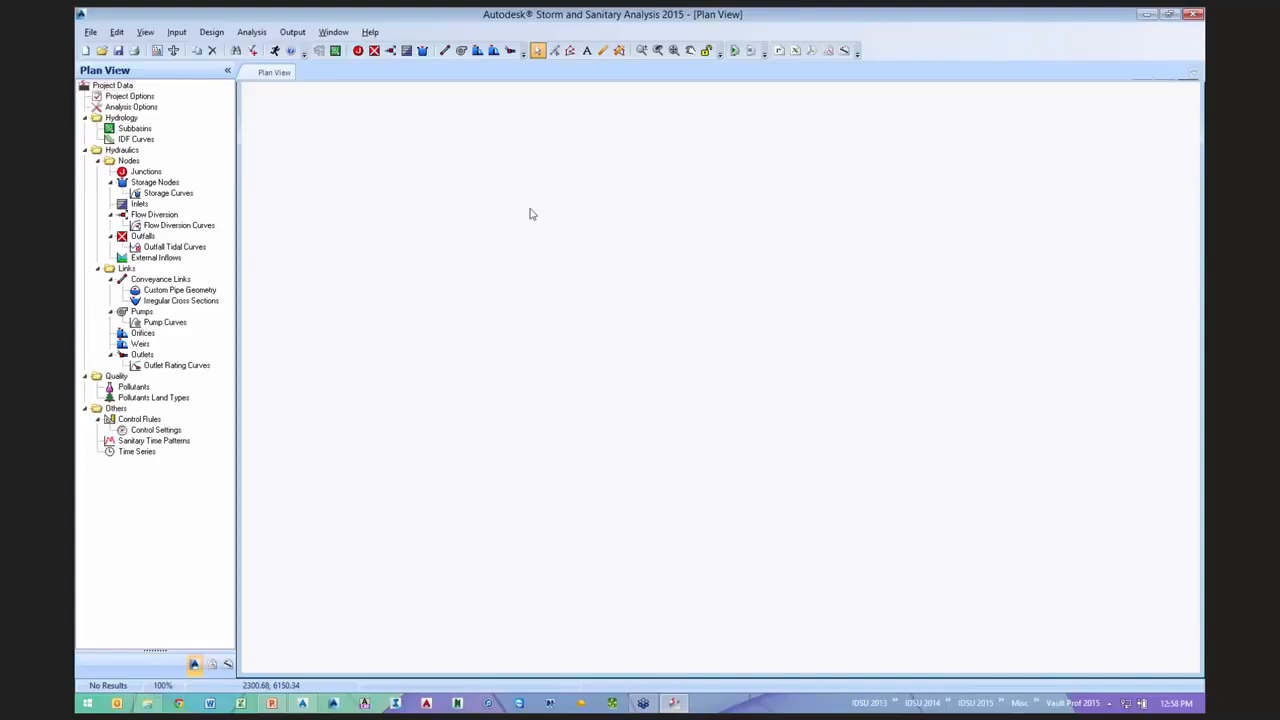
left_click(422, 52)
left_click(665, 354)
key("Escape")
- Set Stor-01's storage type to Storage Curve and bring up the storage curves editor
double_click(664, 355)
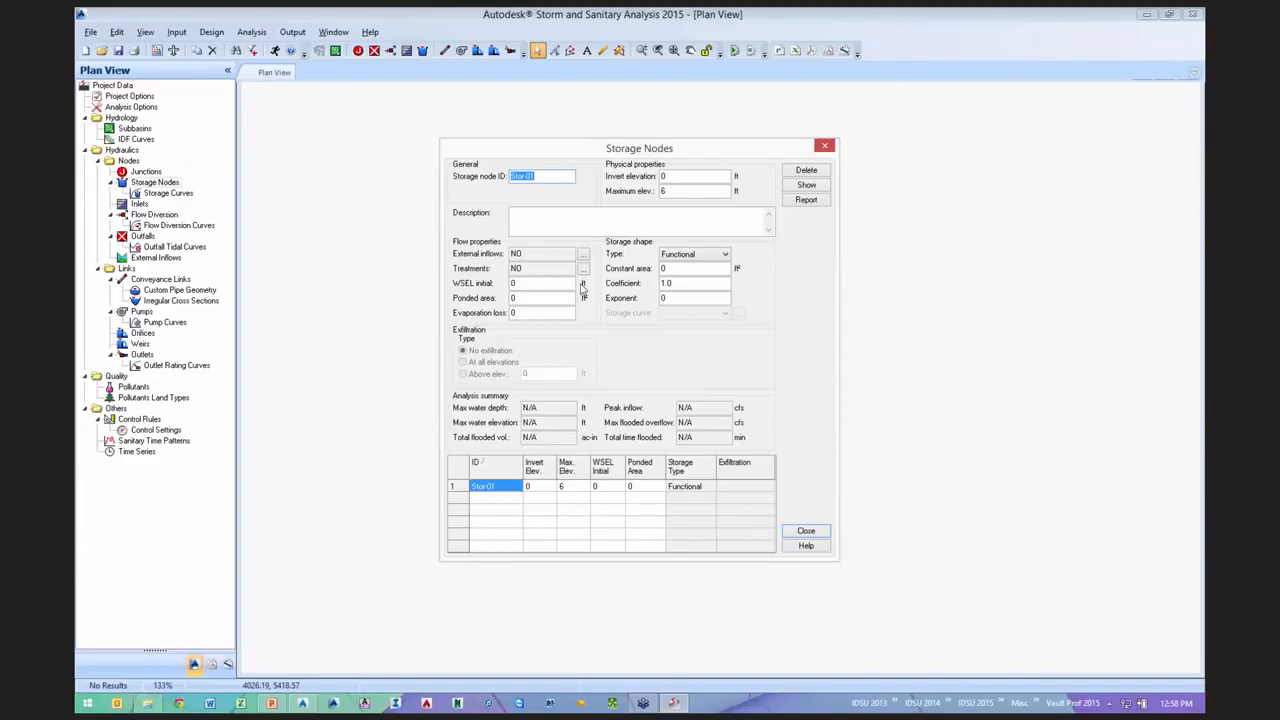
left_click(711, 257)
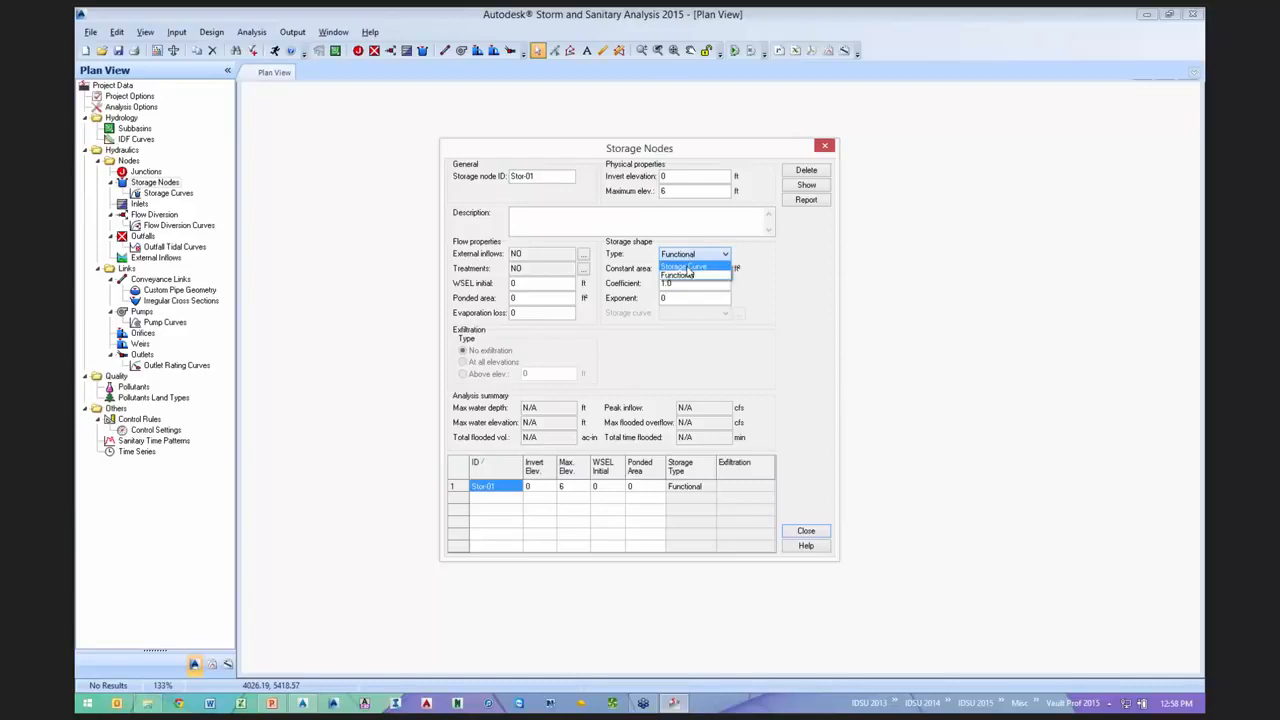
left_click(688, 267)
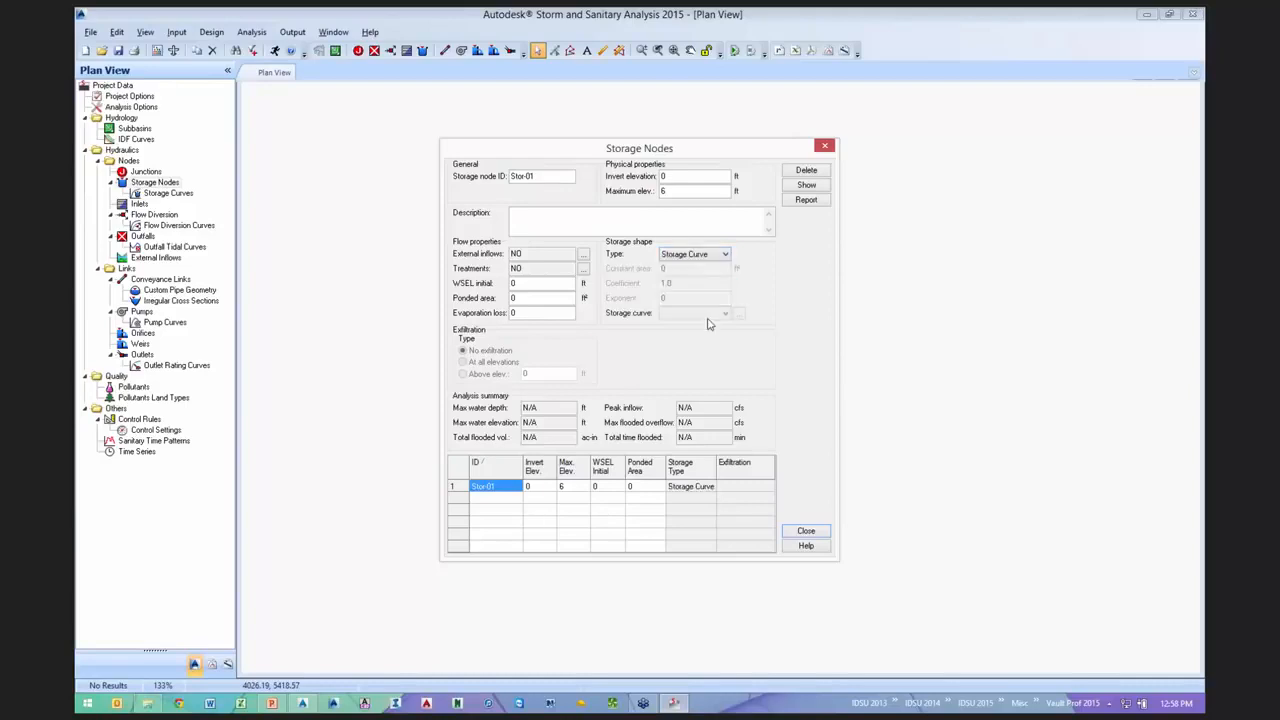
left_click(739, 315)
left_click(740, 315)
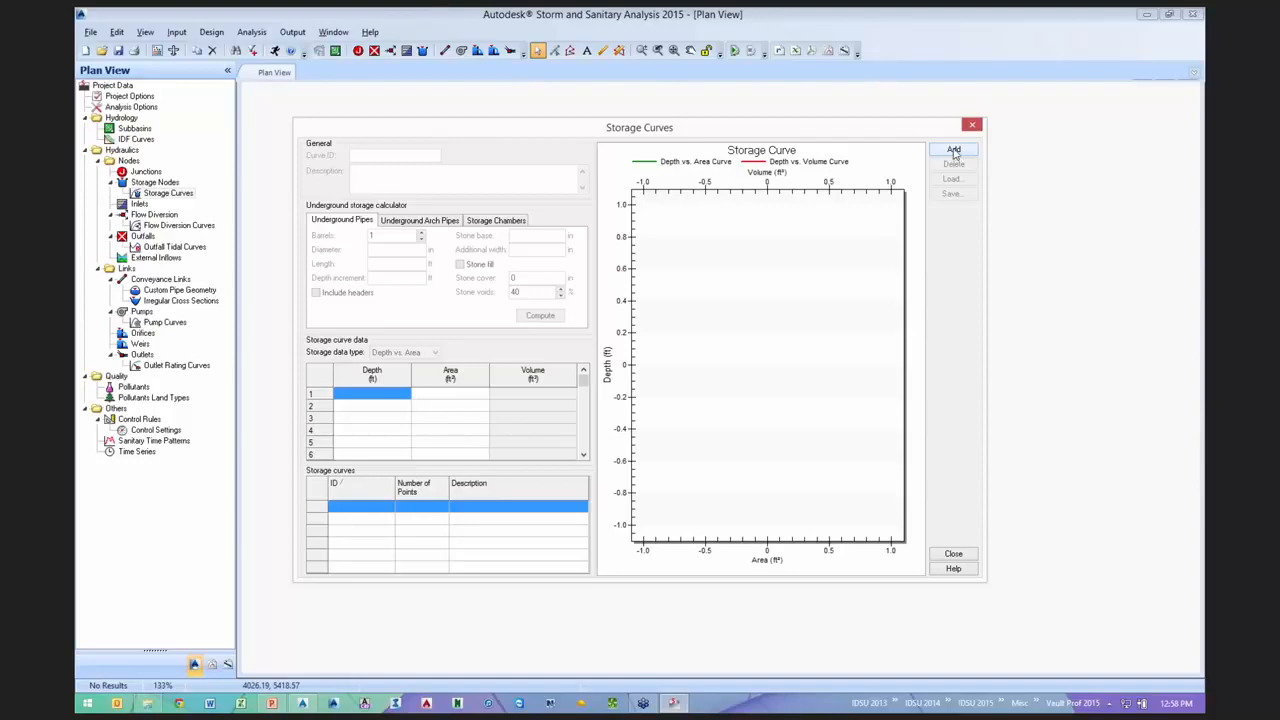
- Add curve Storage-01 loaded from the POND3.AeccSST stage storage table, then return to Civil 3D
left_click(954, 150)
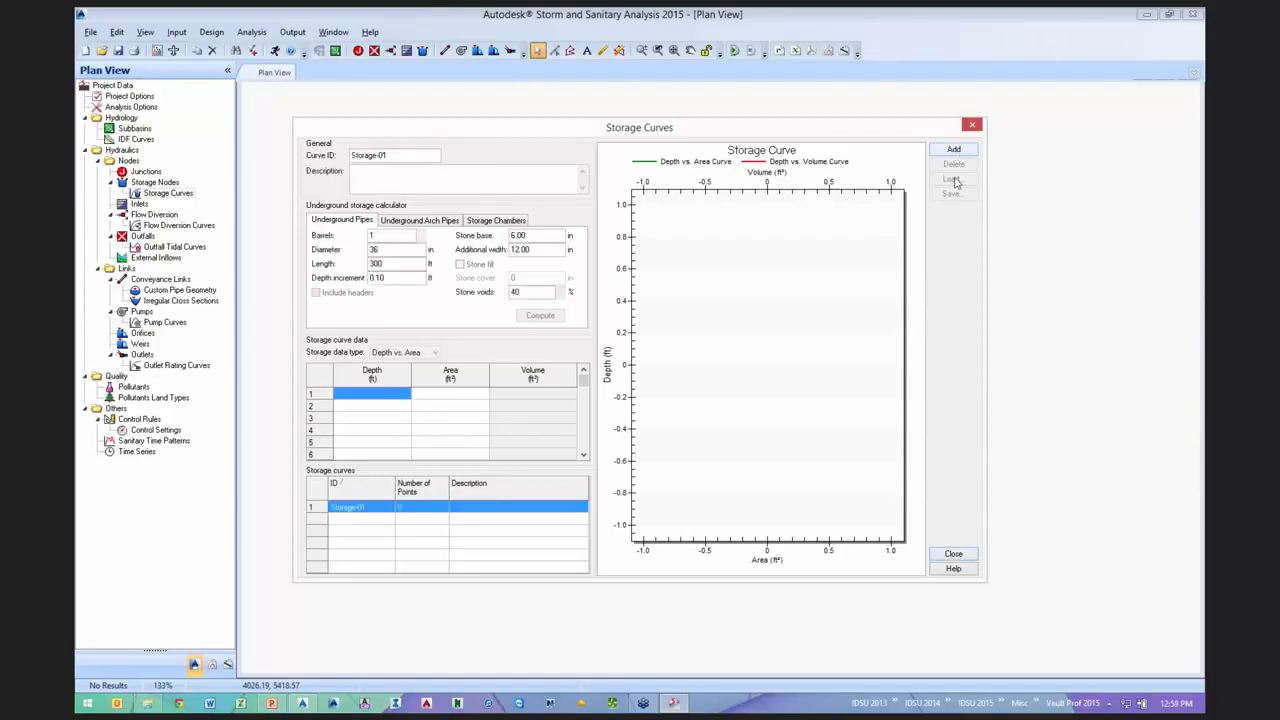
left_click(953, 180)
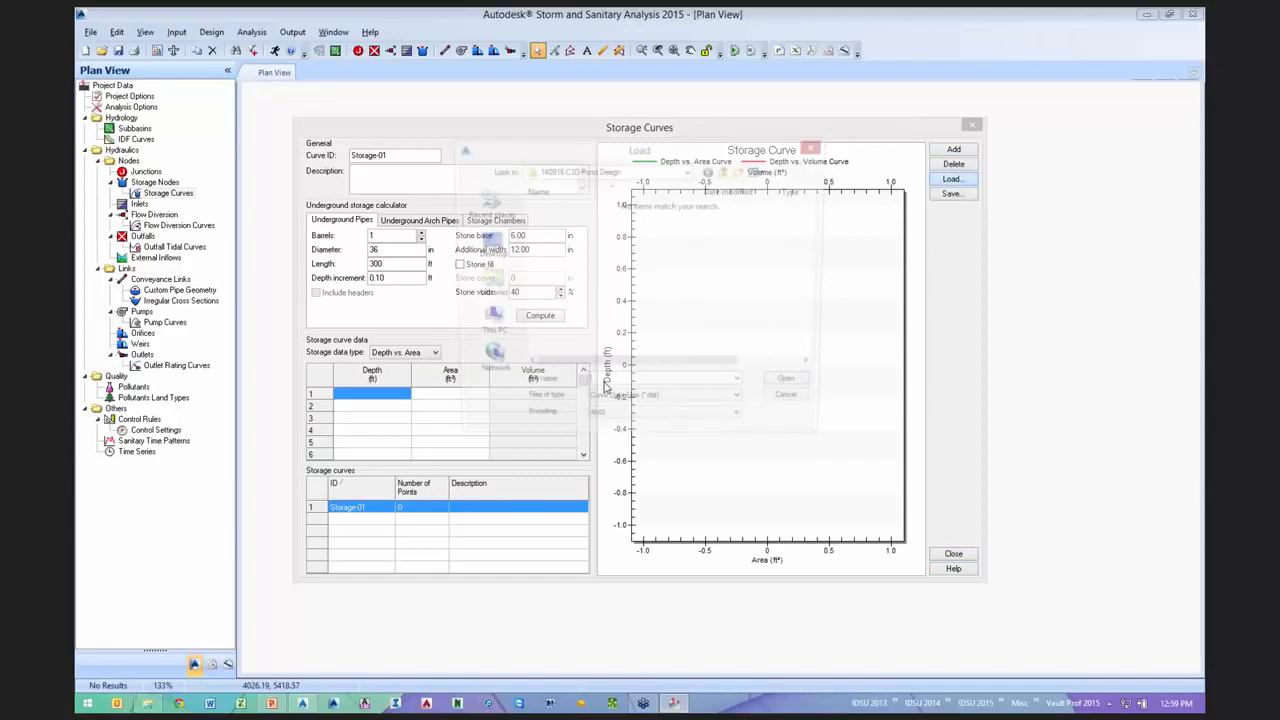
left_click(675, 408)
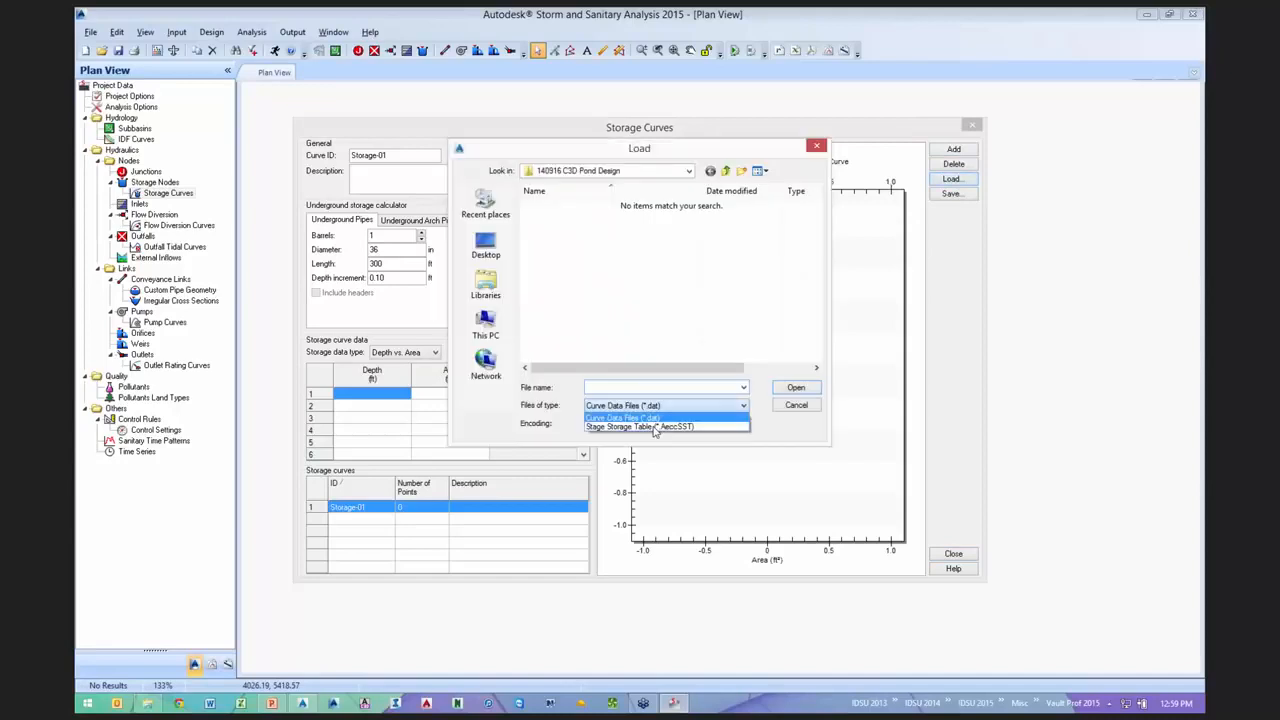
left_click(655, 427)
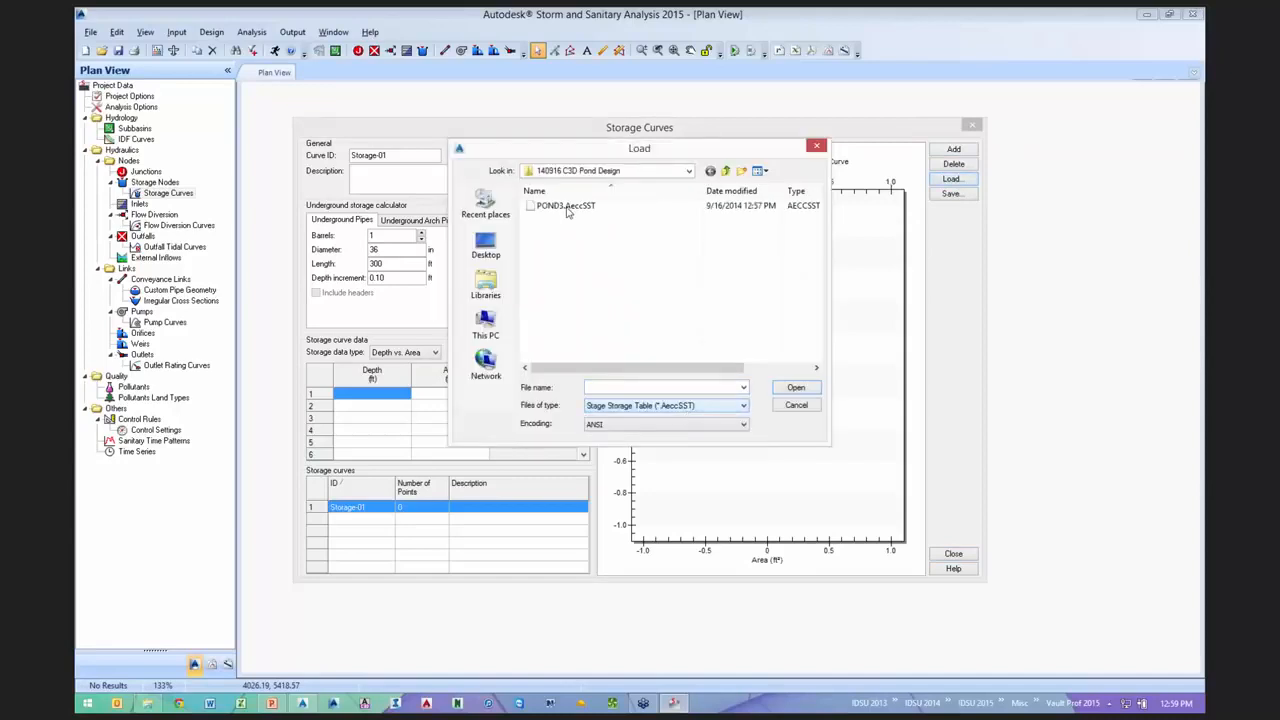
left_click(566, 206)
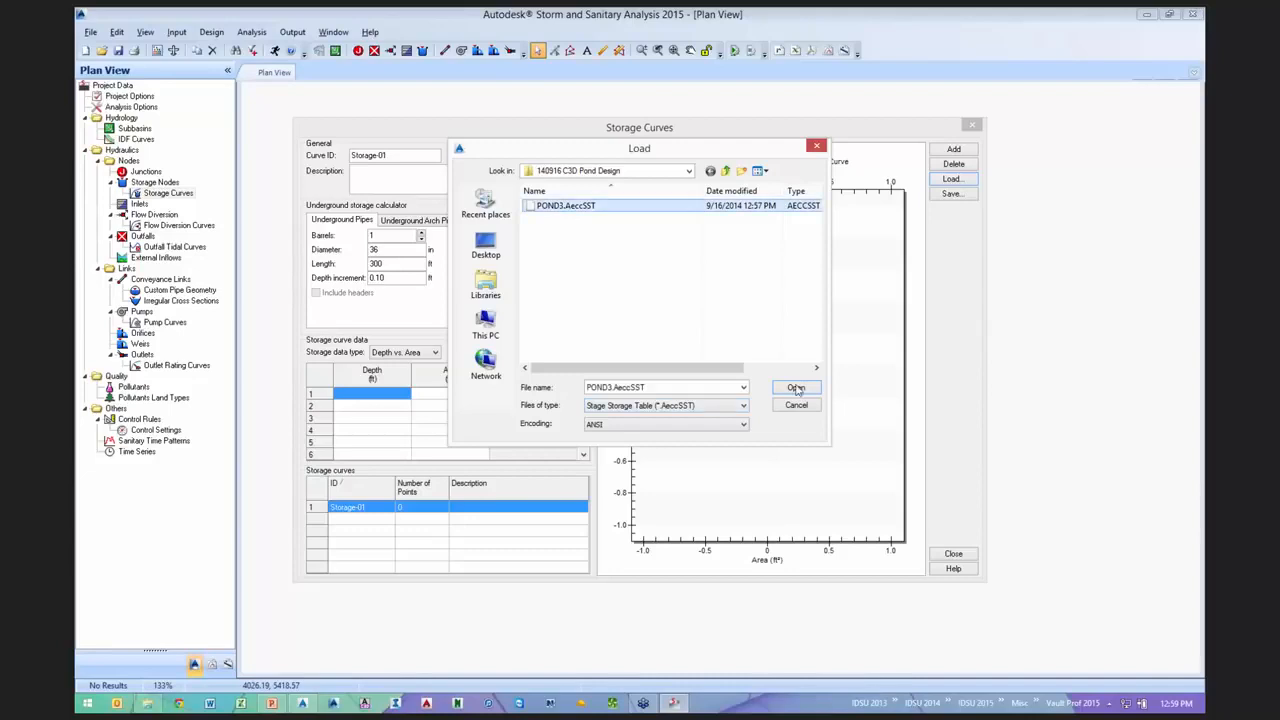
left_click(795, 388)
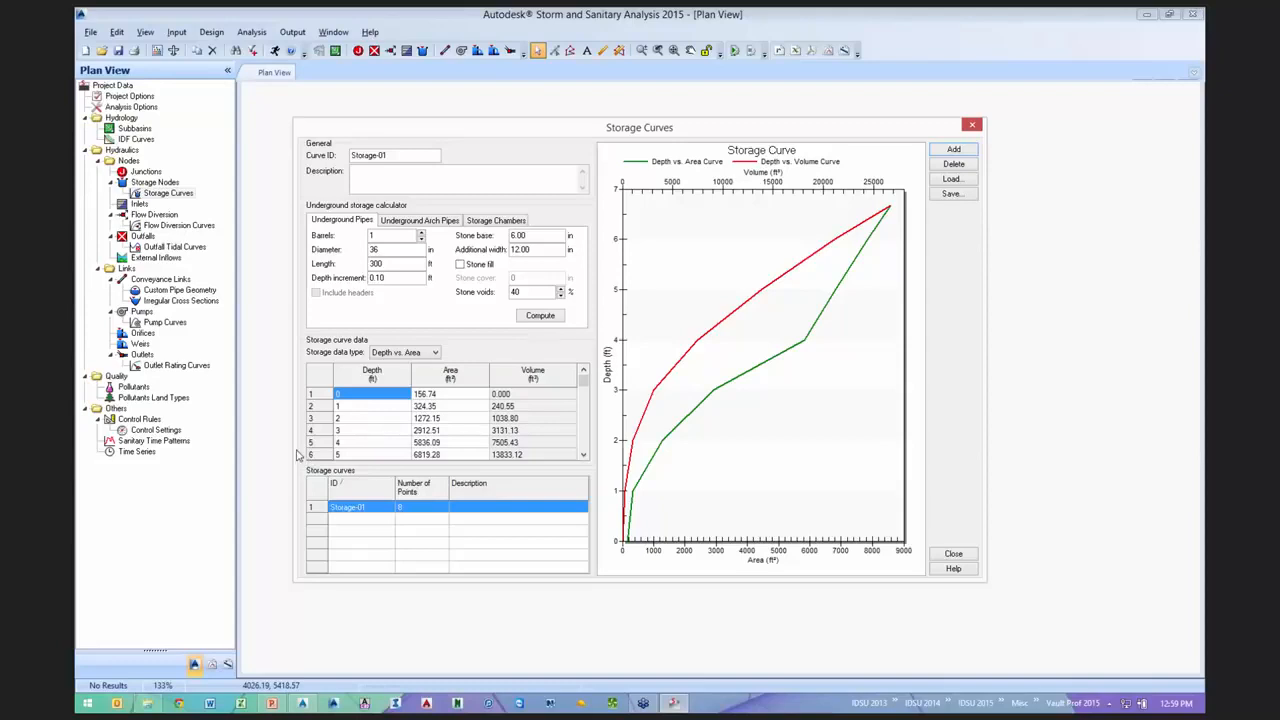
left_click(302, 705)
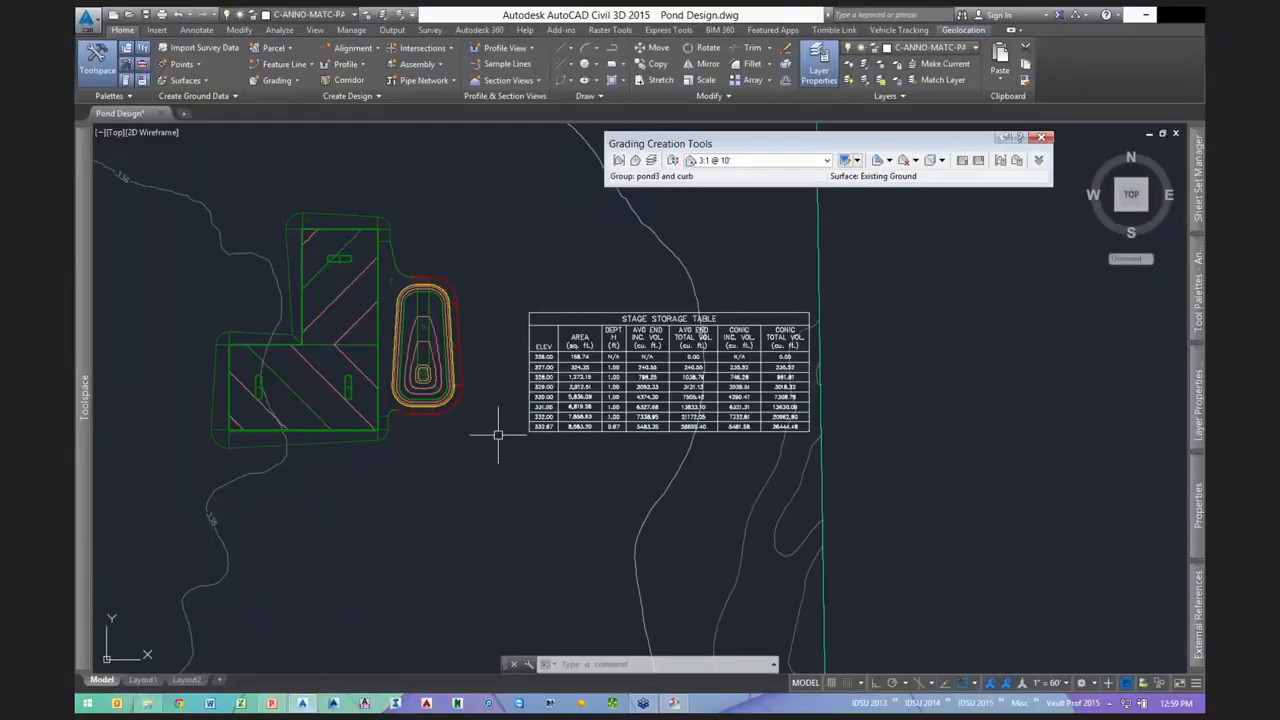
- Pan across the graded pond, its table and the other ponds, then switch to PowerPoint's Demonstration slide
scroll(498, 435, "down", 3)
mouse_move(271, 490)
middle_mouse_down()
mouse_move(500, 471)
mouse_move(983, 506)
middle_mouse_up()
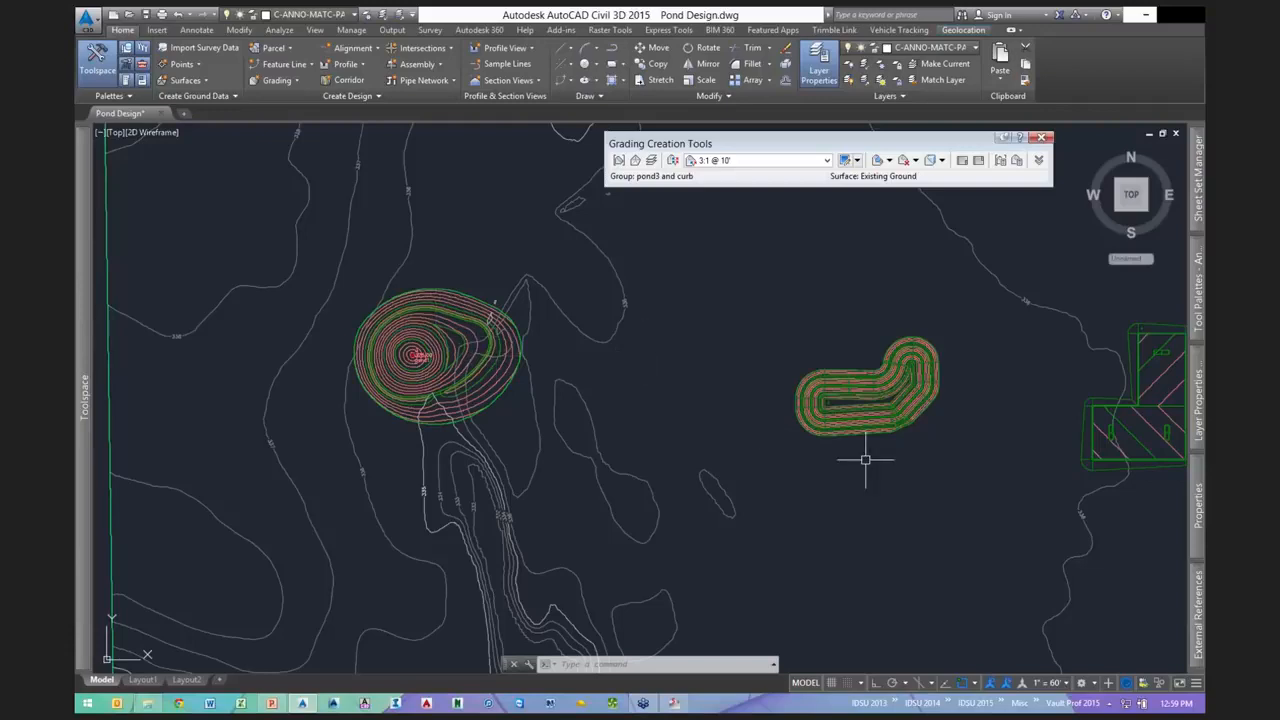
middle_click_drag(866, 460, 369, 449)
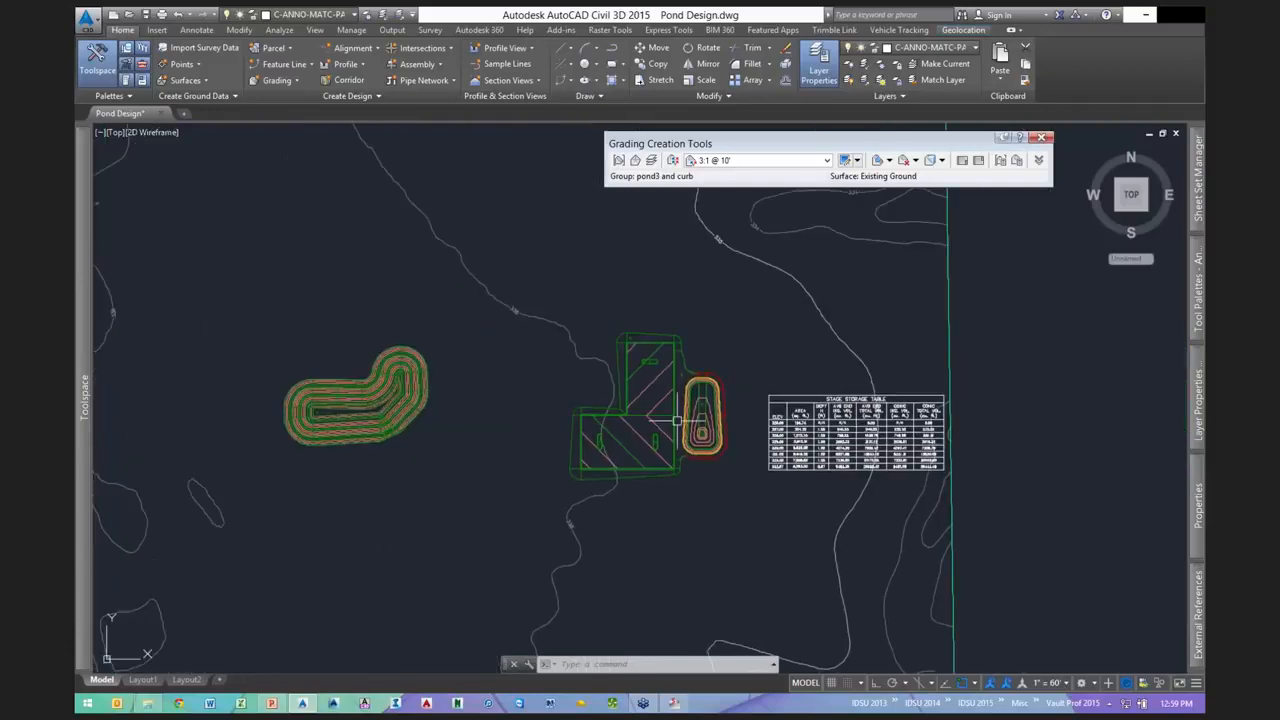
scroll(734, 400, "up", 4)
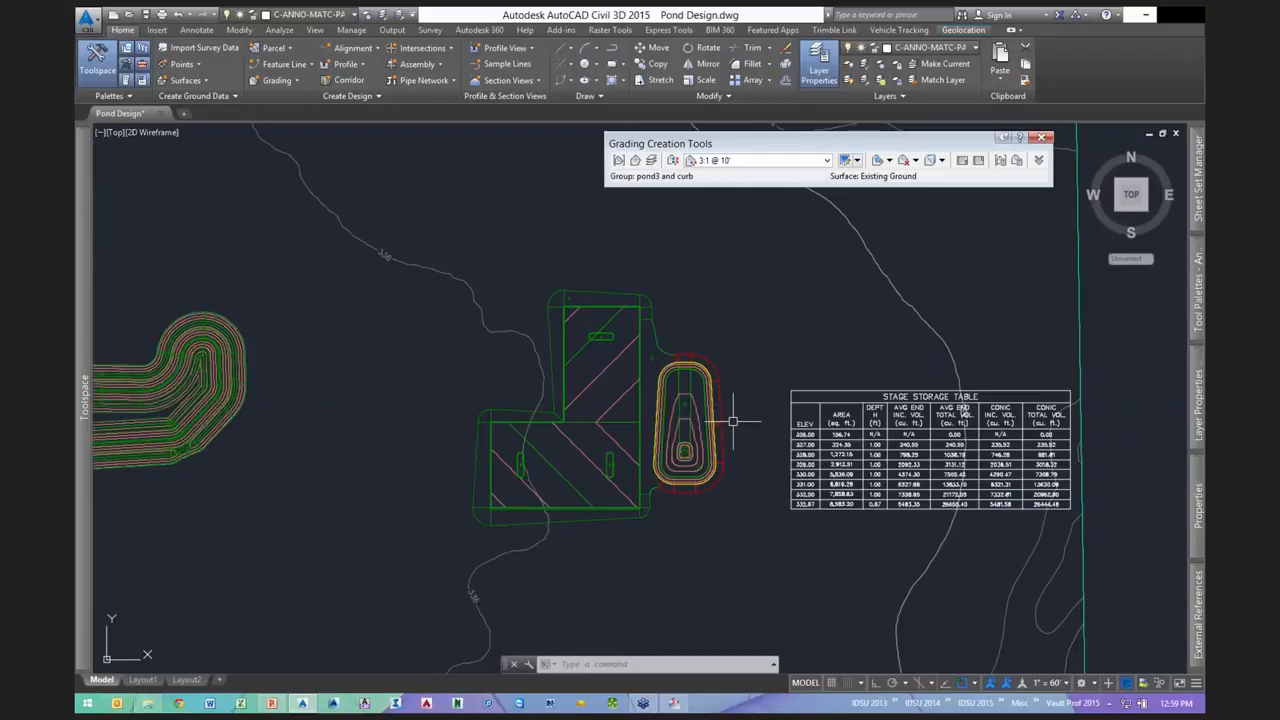
scroll(743, 467, "down", 2)
mouse_move(455, 488)
middle_mouse_down()
mouse_move(918, 438)
mouse_move(1125, 453)
middle_mouse_up()
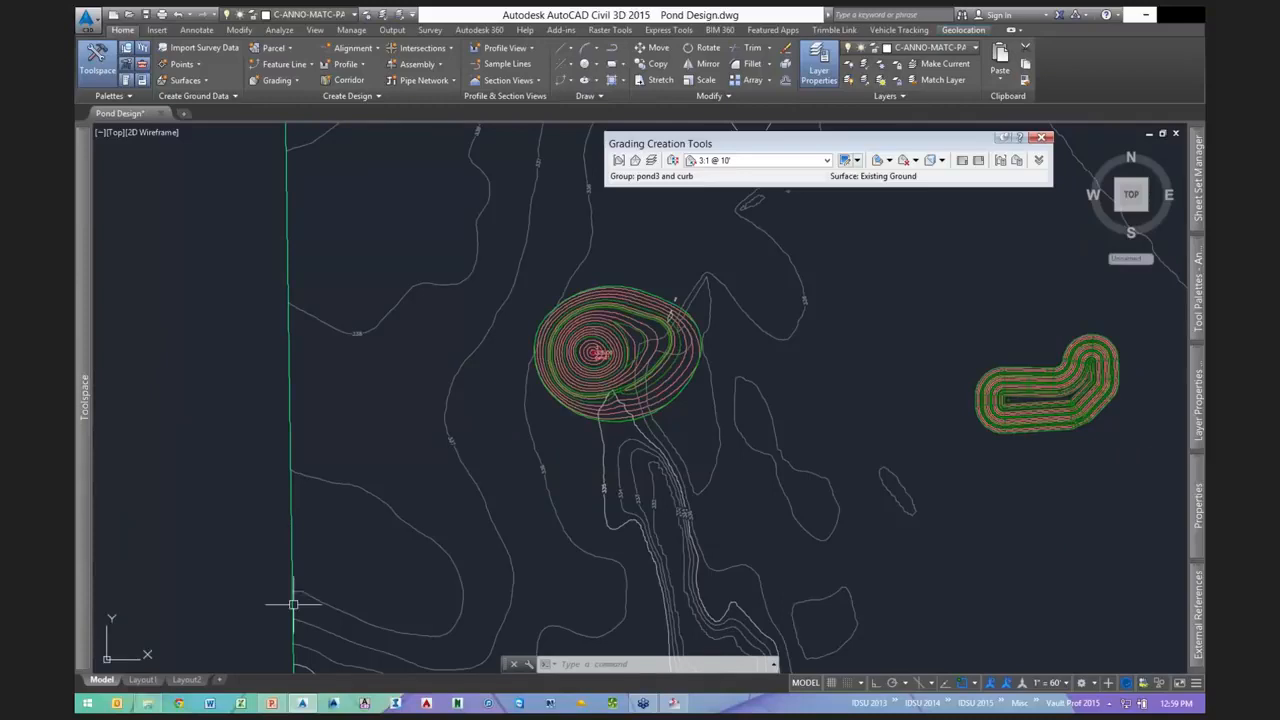
left_click(271, 703)
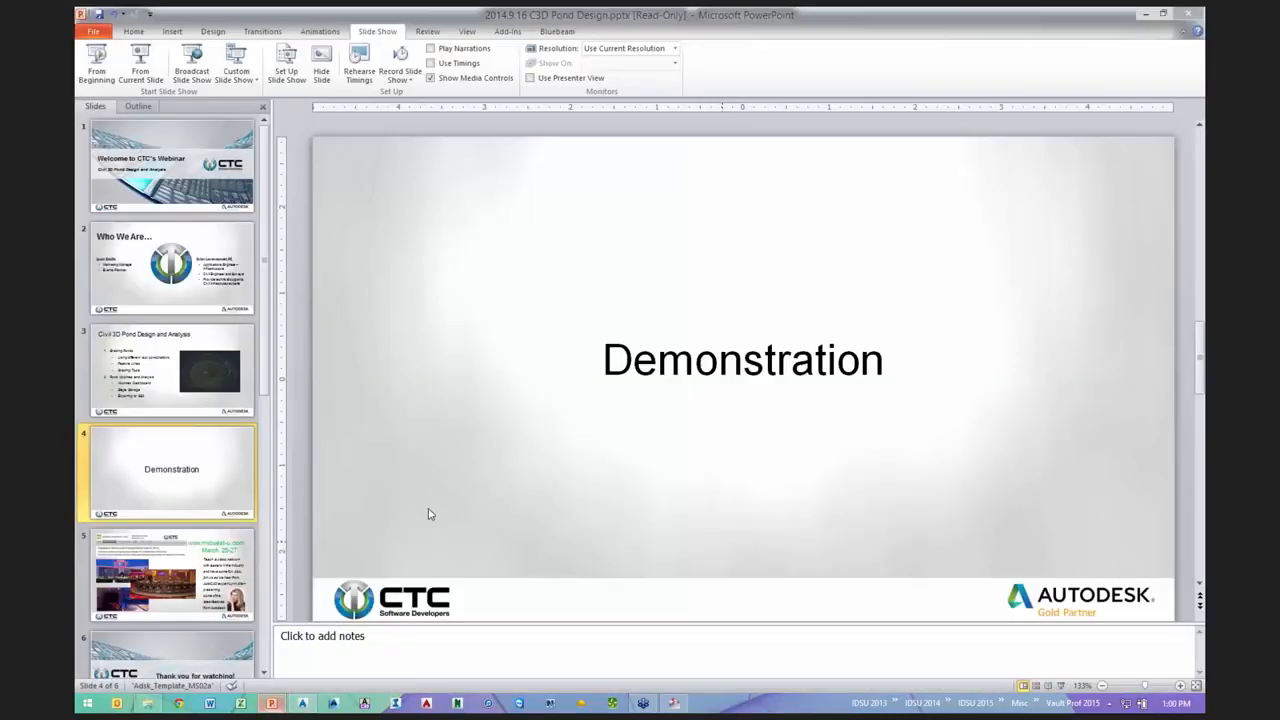